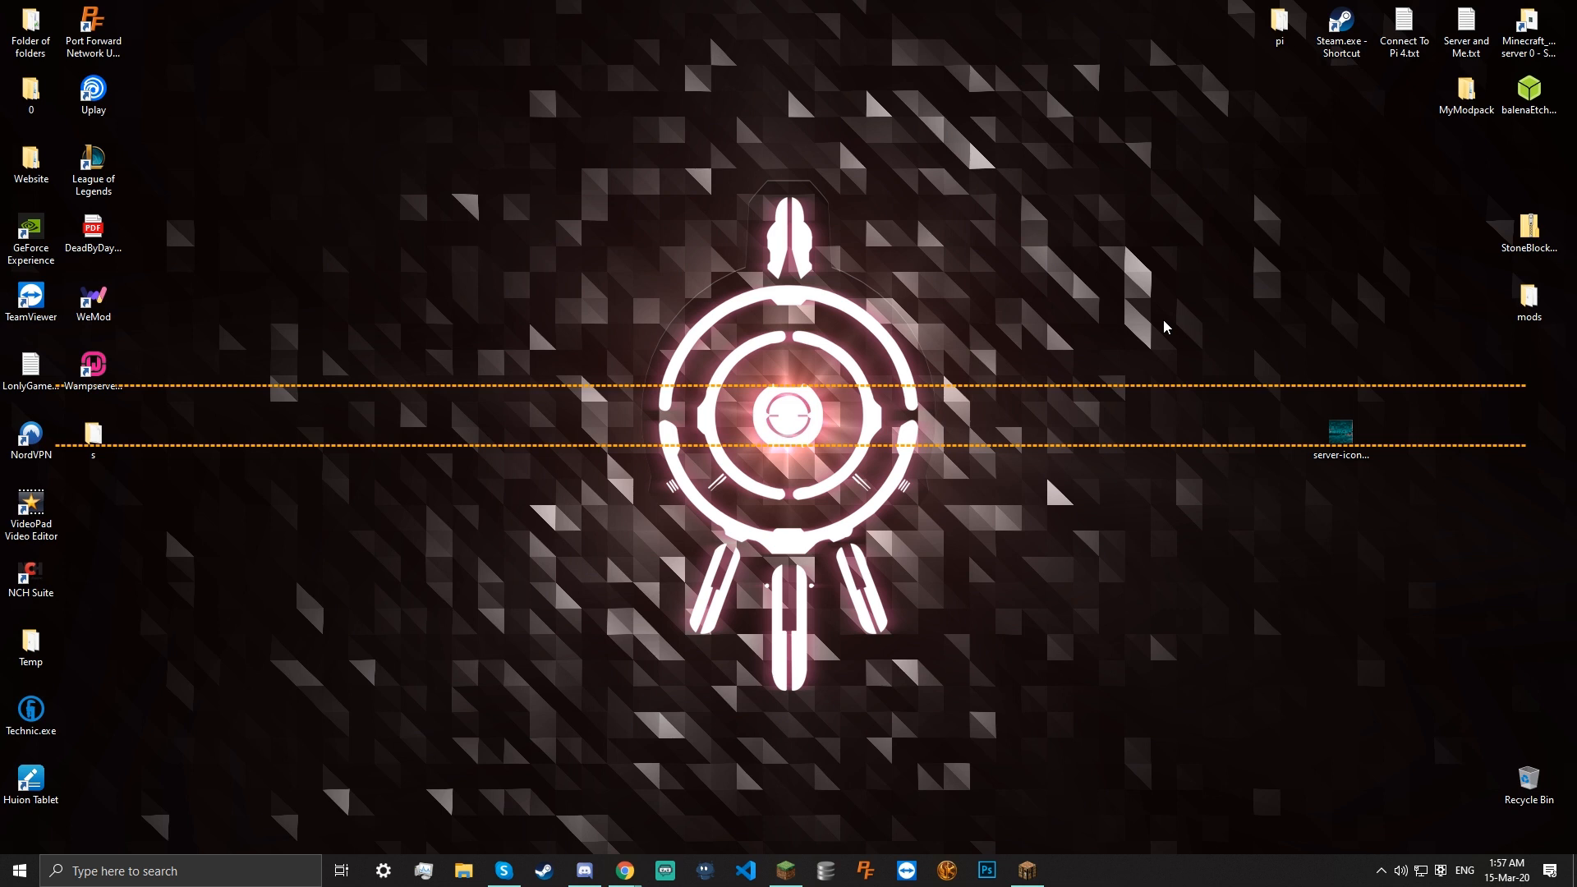
Create a desktop folder named 'Server', drag it to the top-left, and open it
left_click(895, 228)
right_click(616, 133)
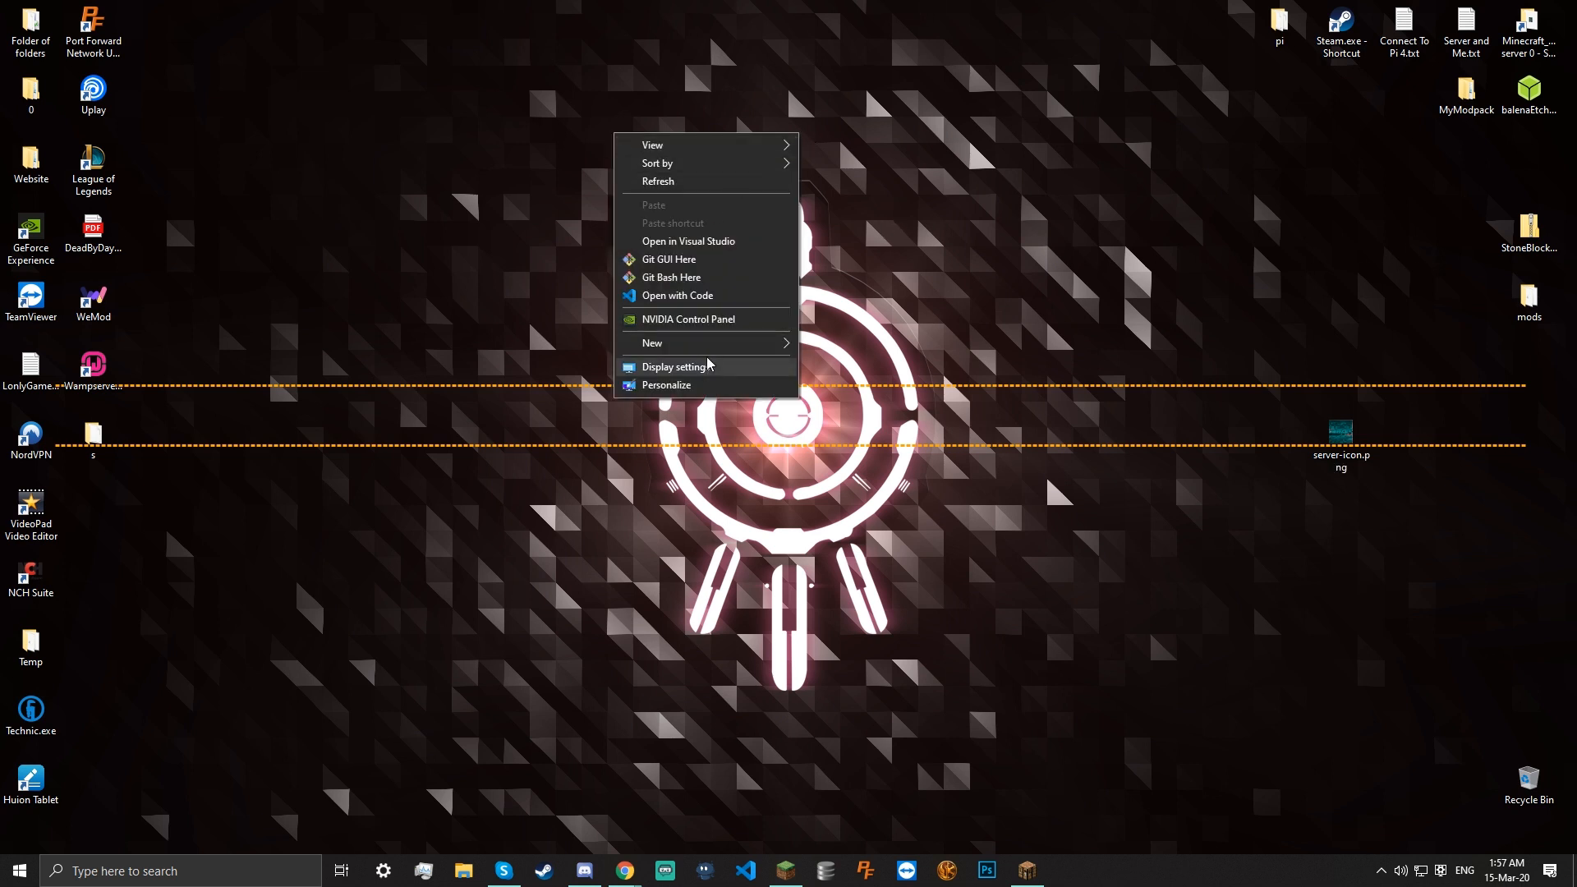
mouse_move(745, 345)
left_click(844, 345)
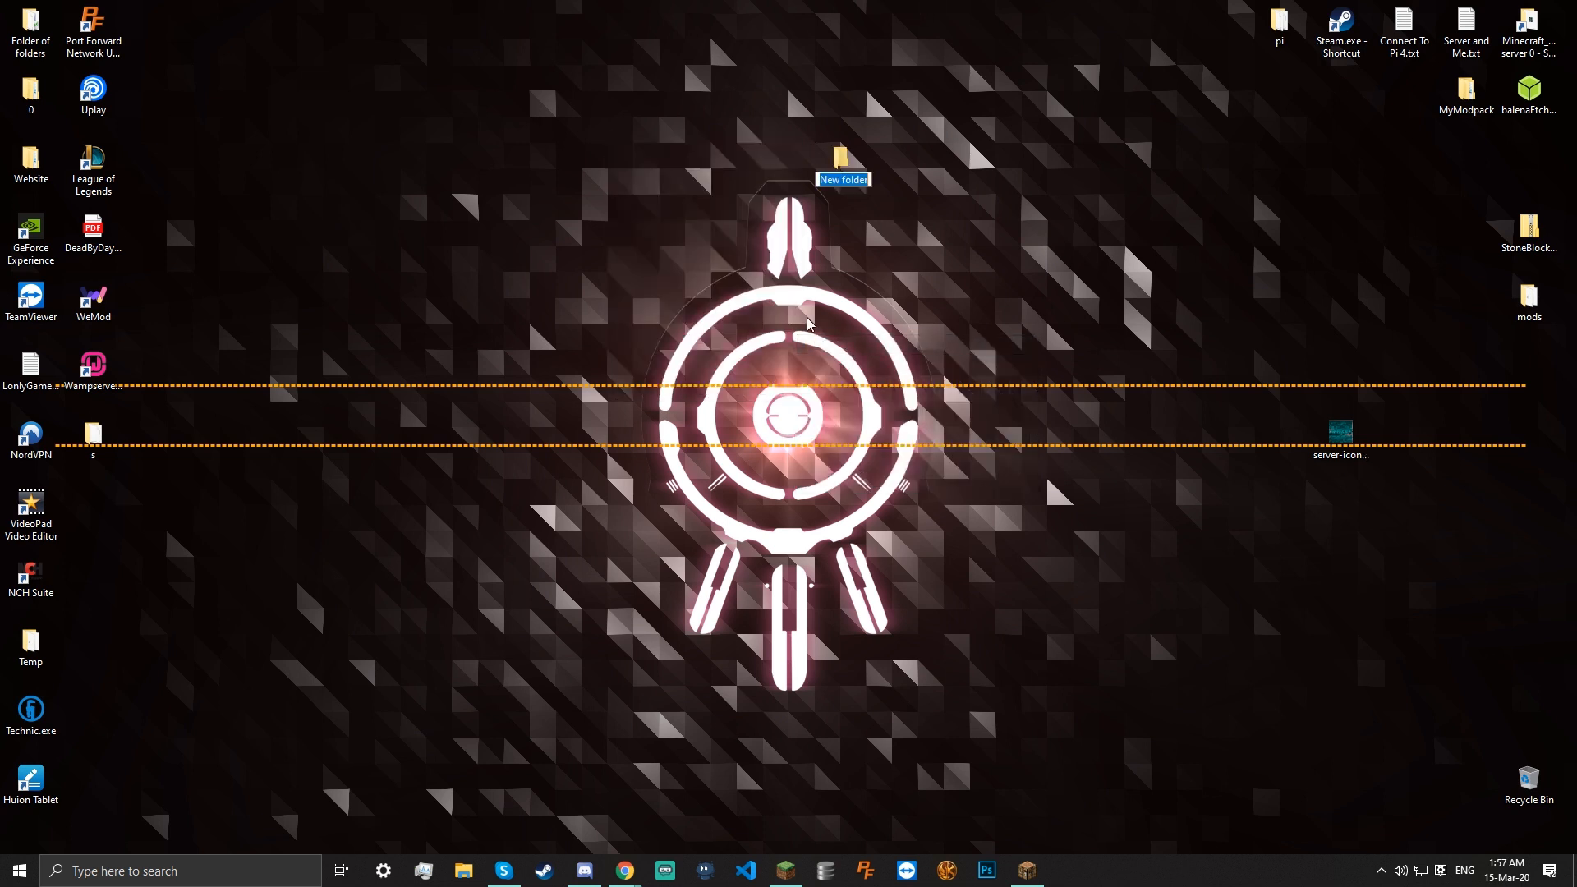
type("Server")
key("Return")
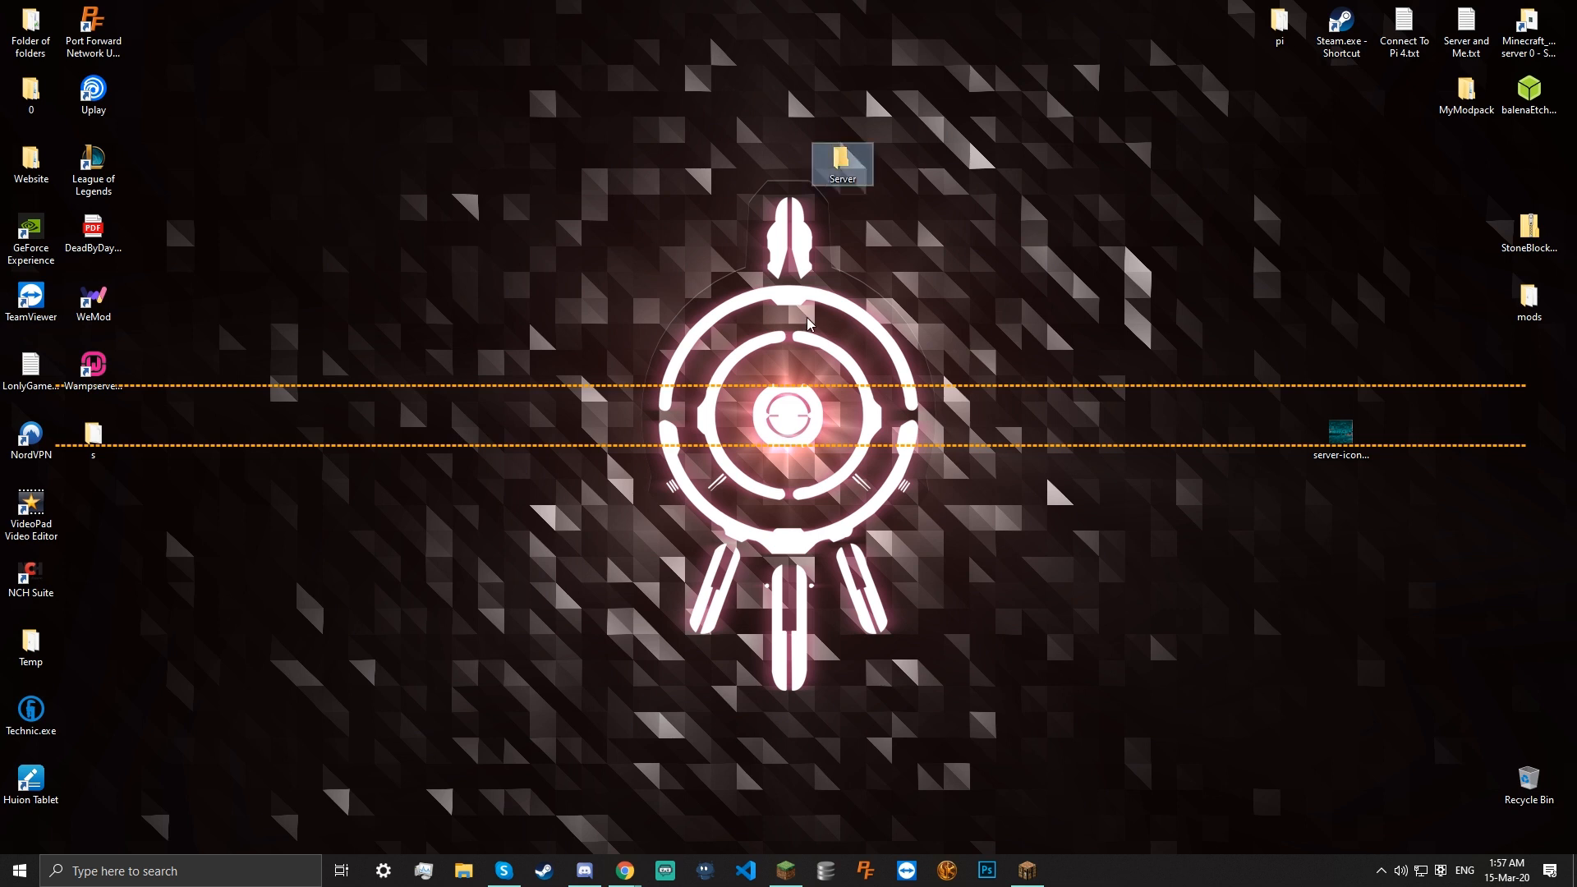
left_click_drag(842, 164, 361, 74)
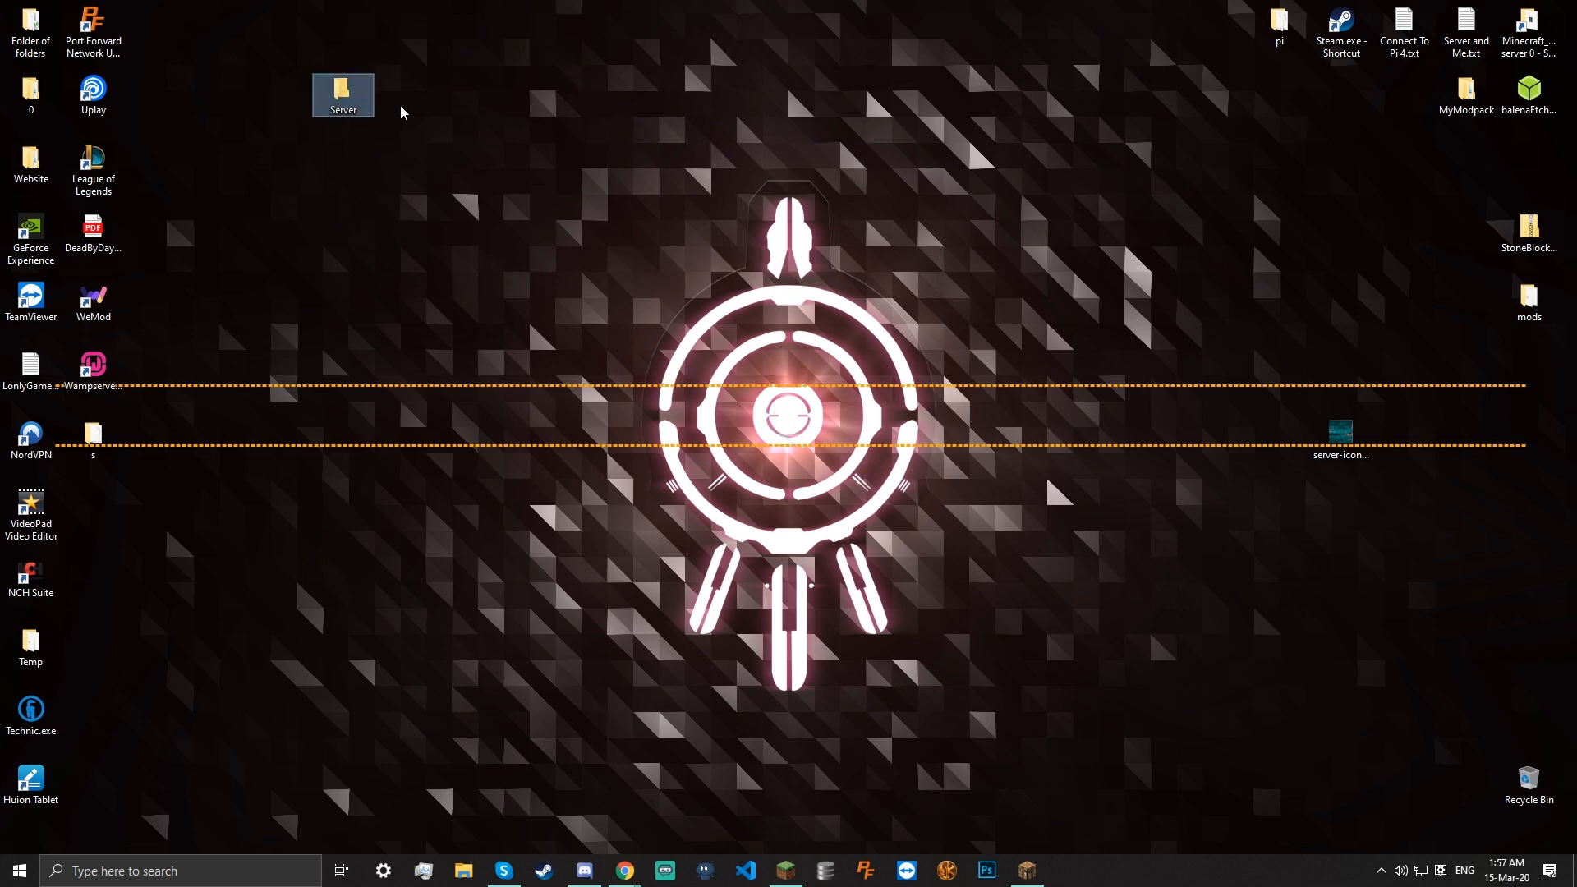
double_click(343, 92)
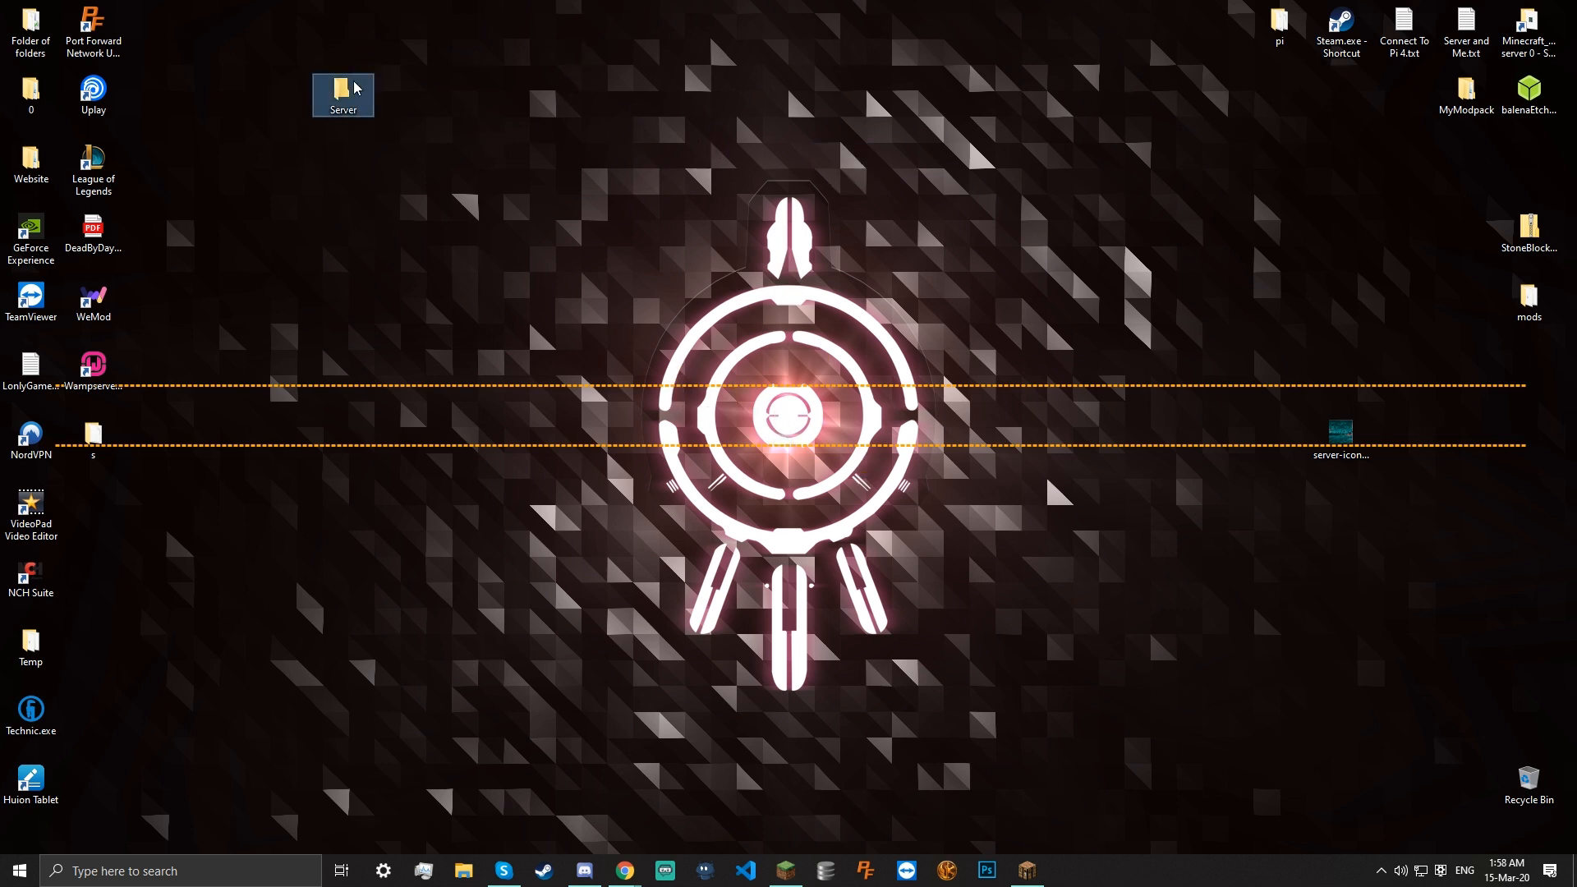
Add a new text document named 'start' inside Server and open start.txt in Notepad
right_click(793, 428)
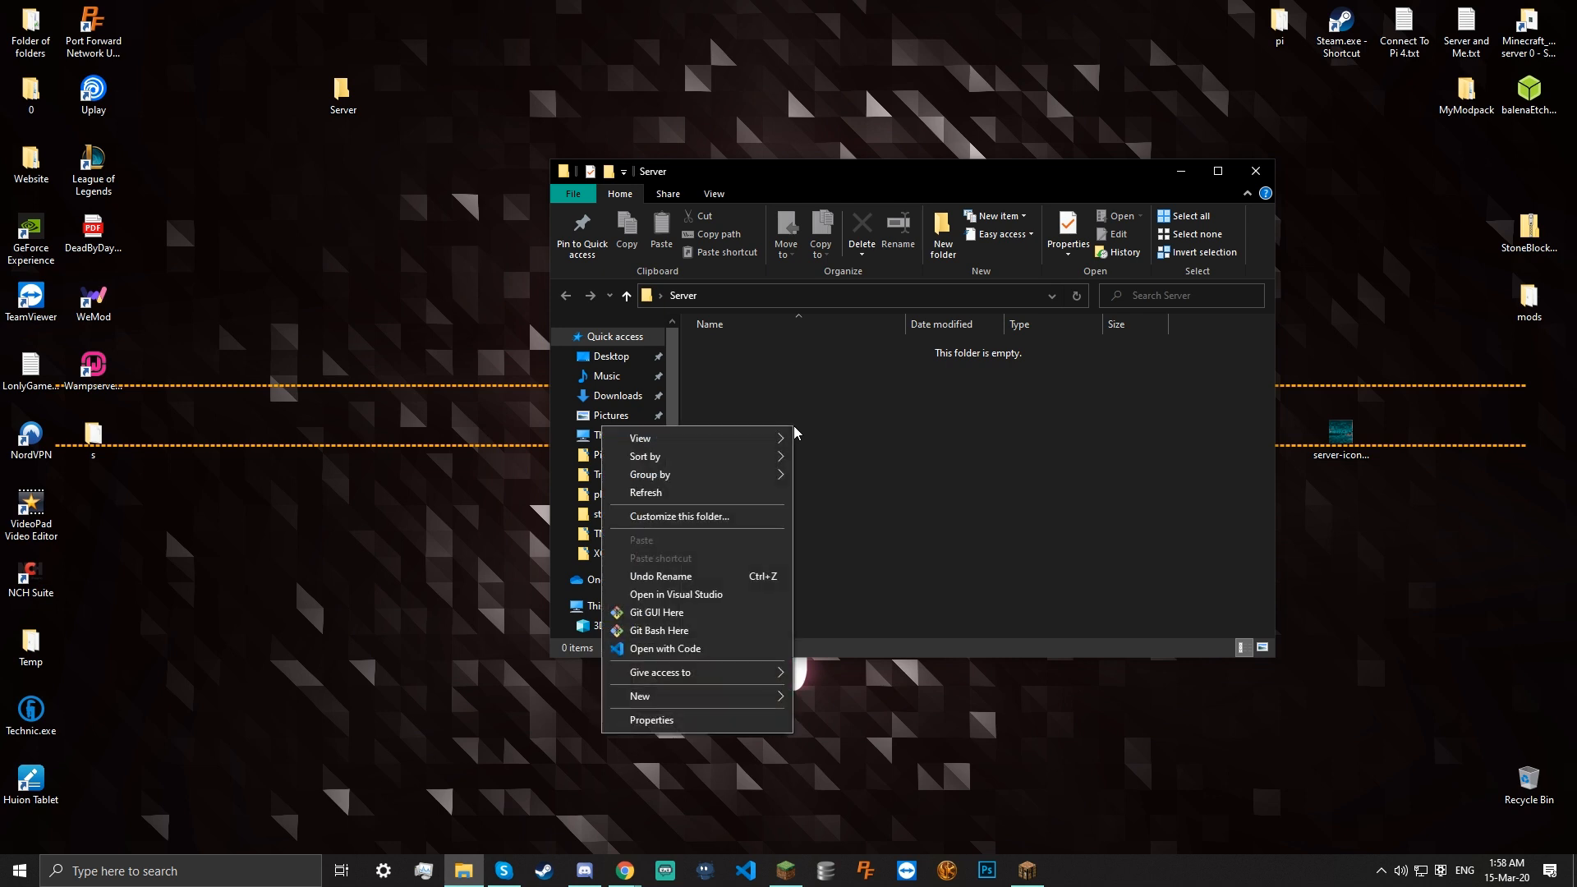
mouse_move(767, 698)
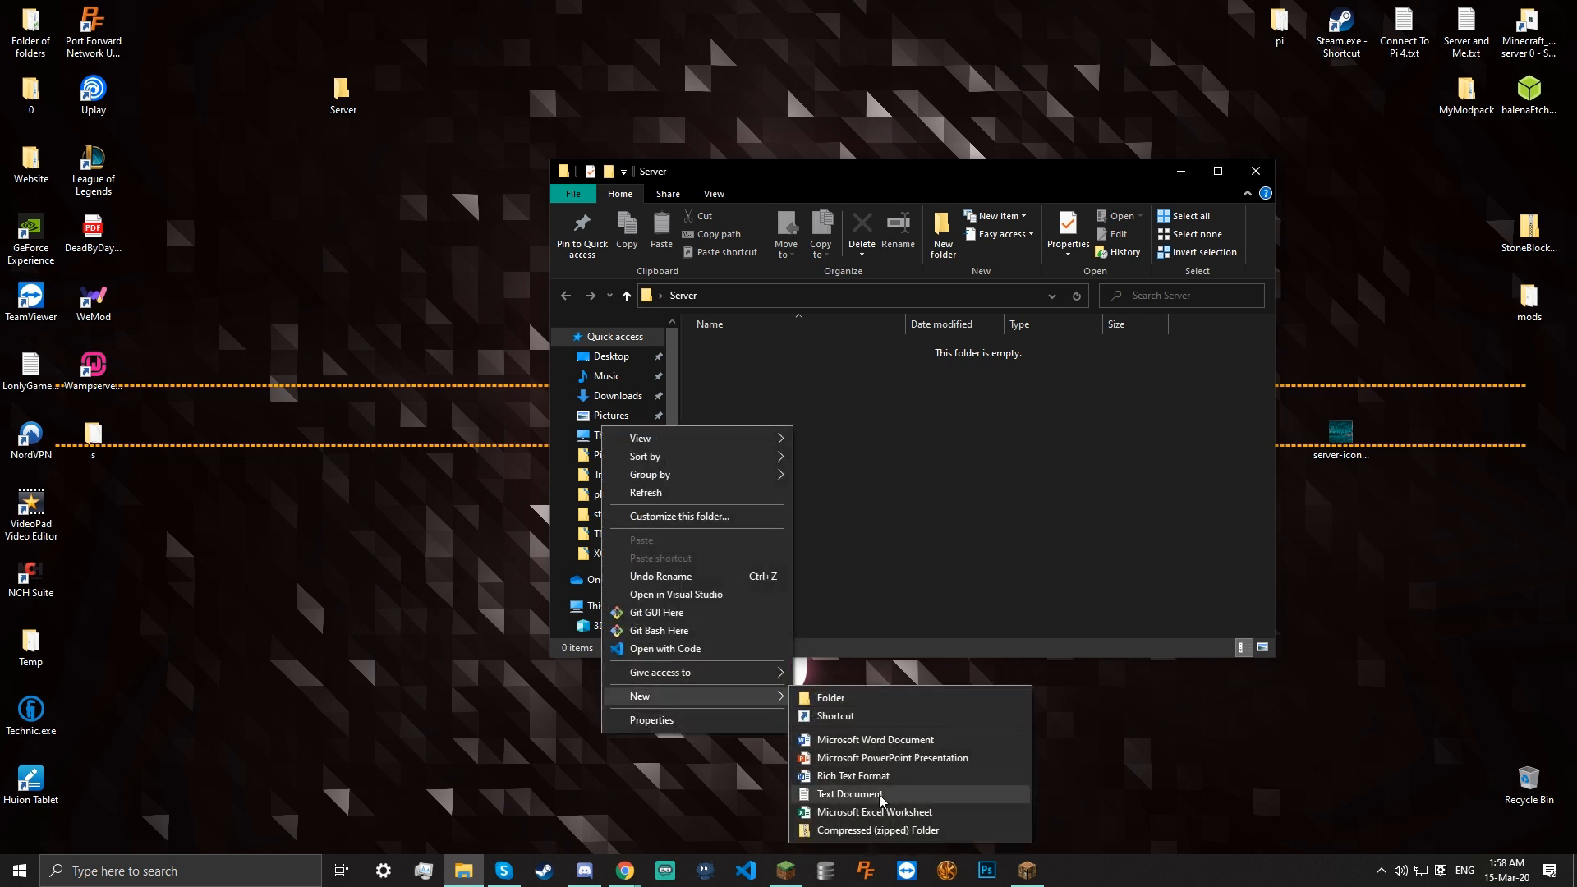
left_click(851, 794)
type("start.txt")
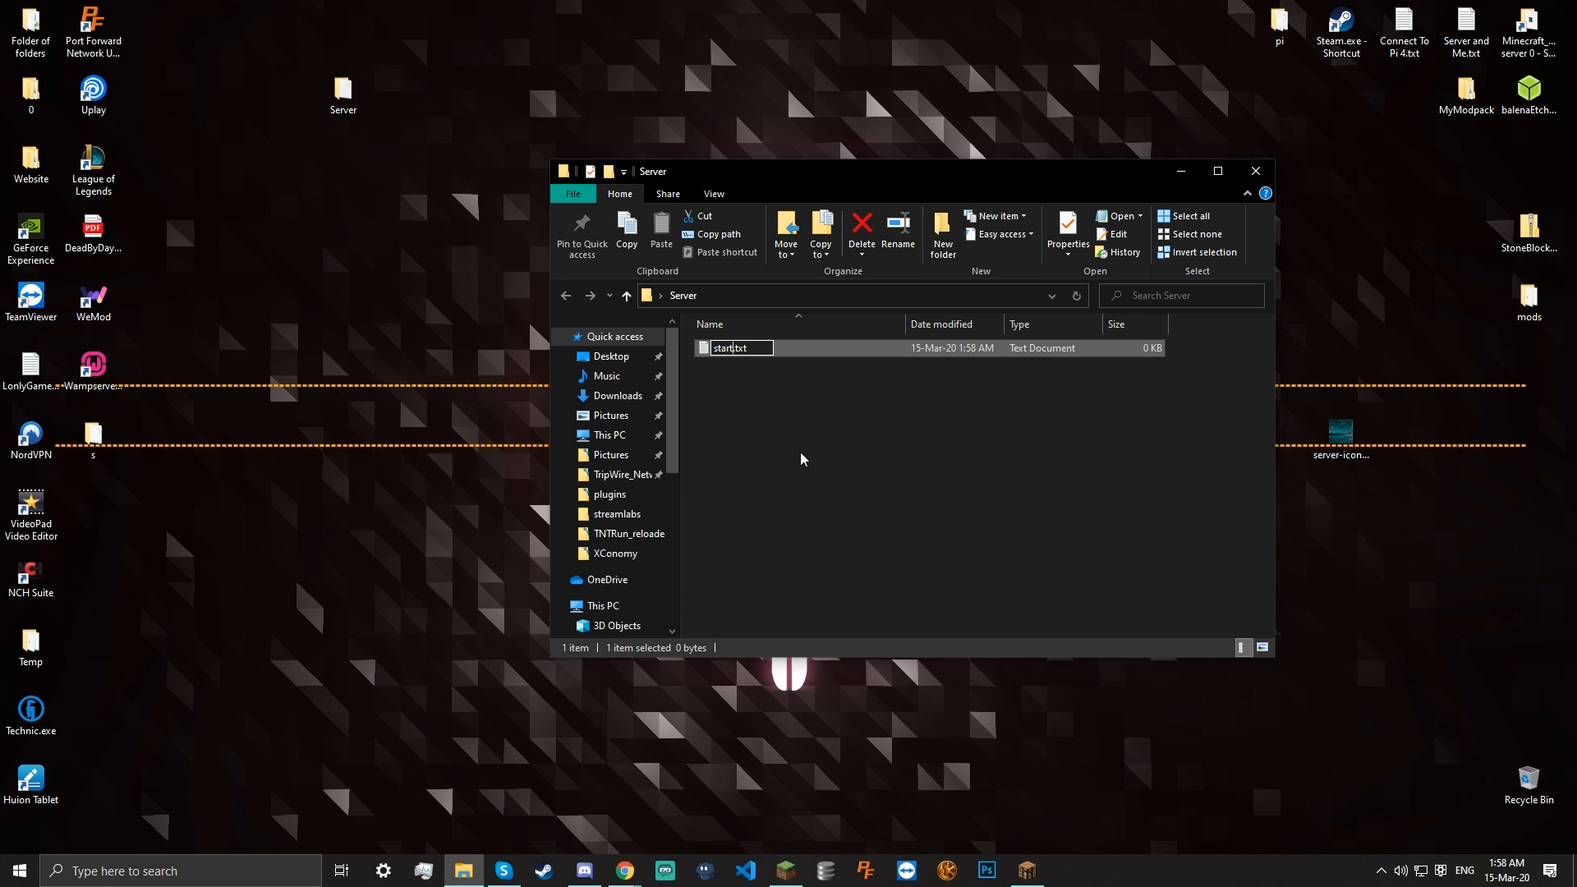
key("Return")
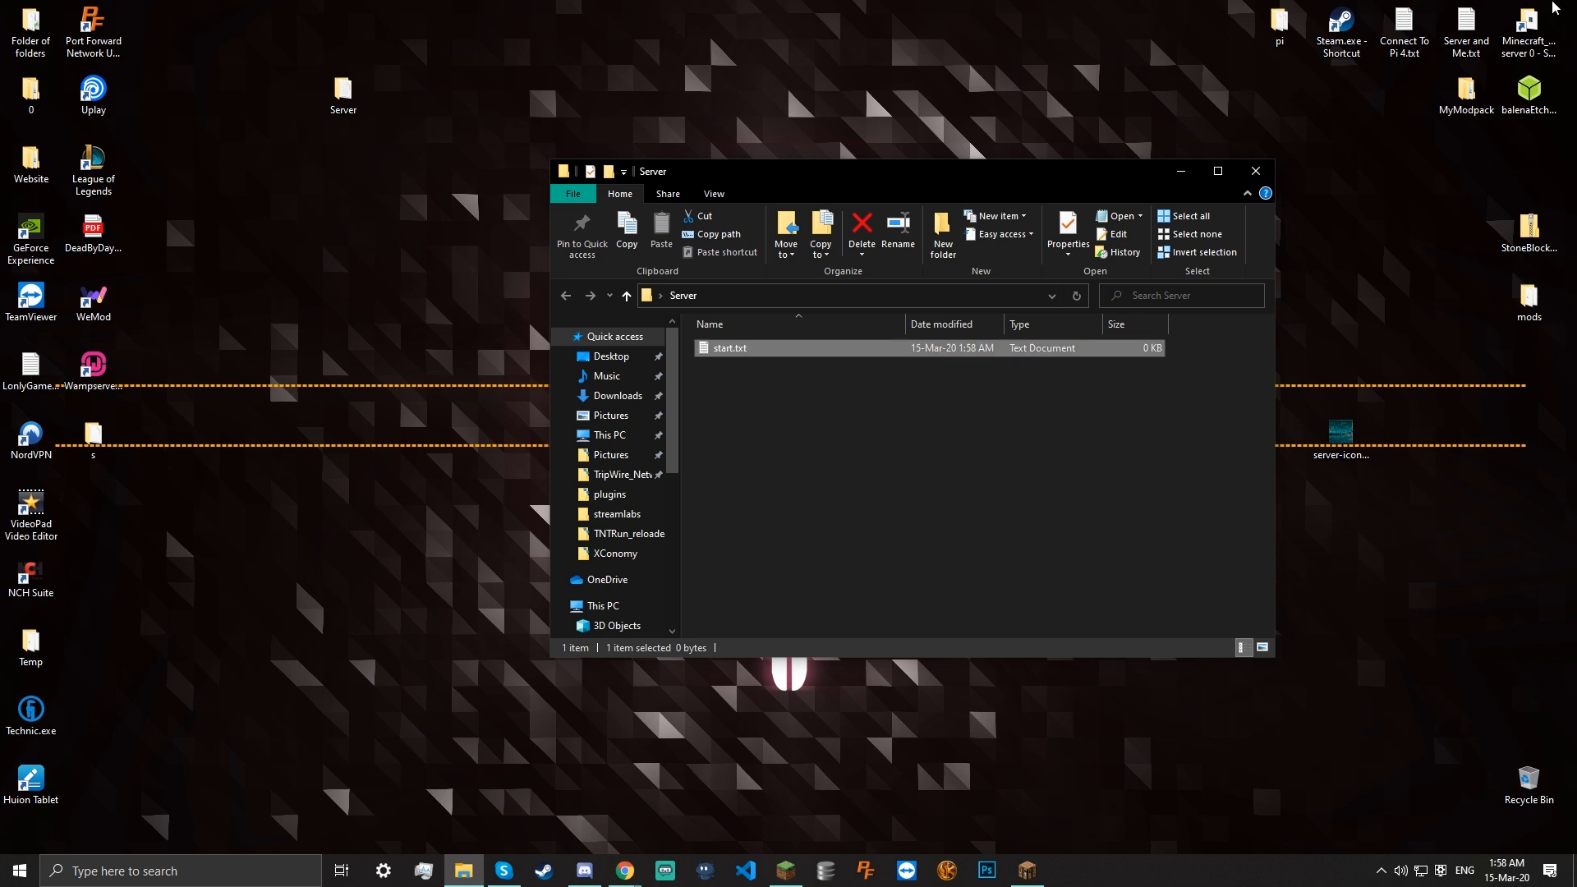
double_click(756, 353)
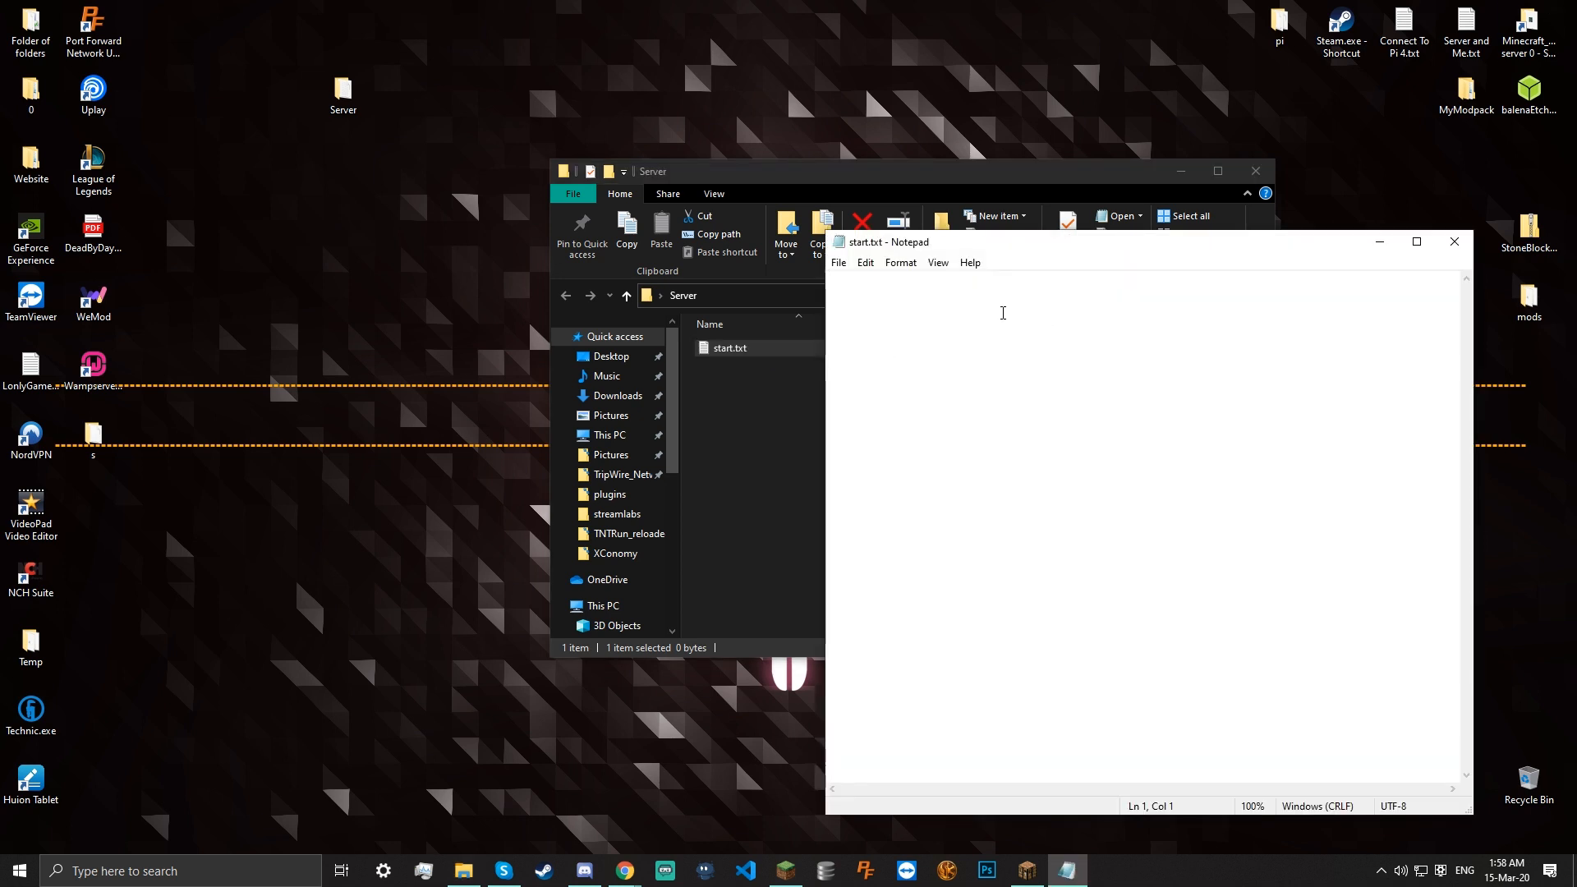
type("@echo off")
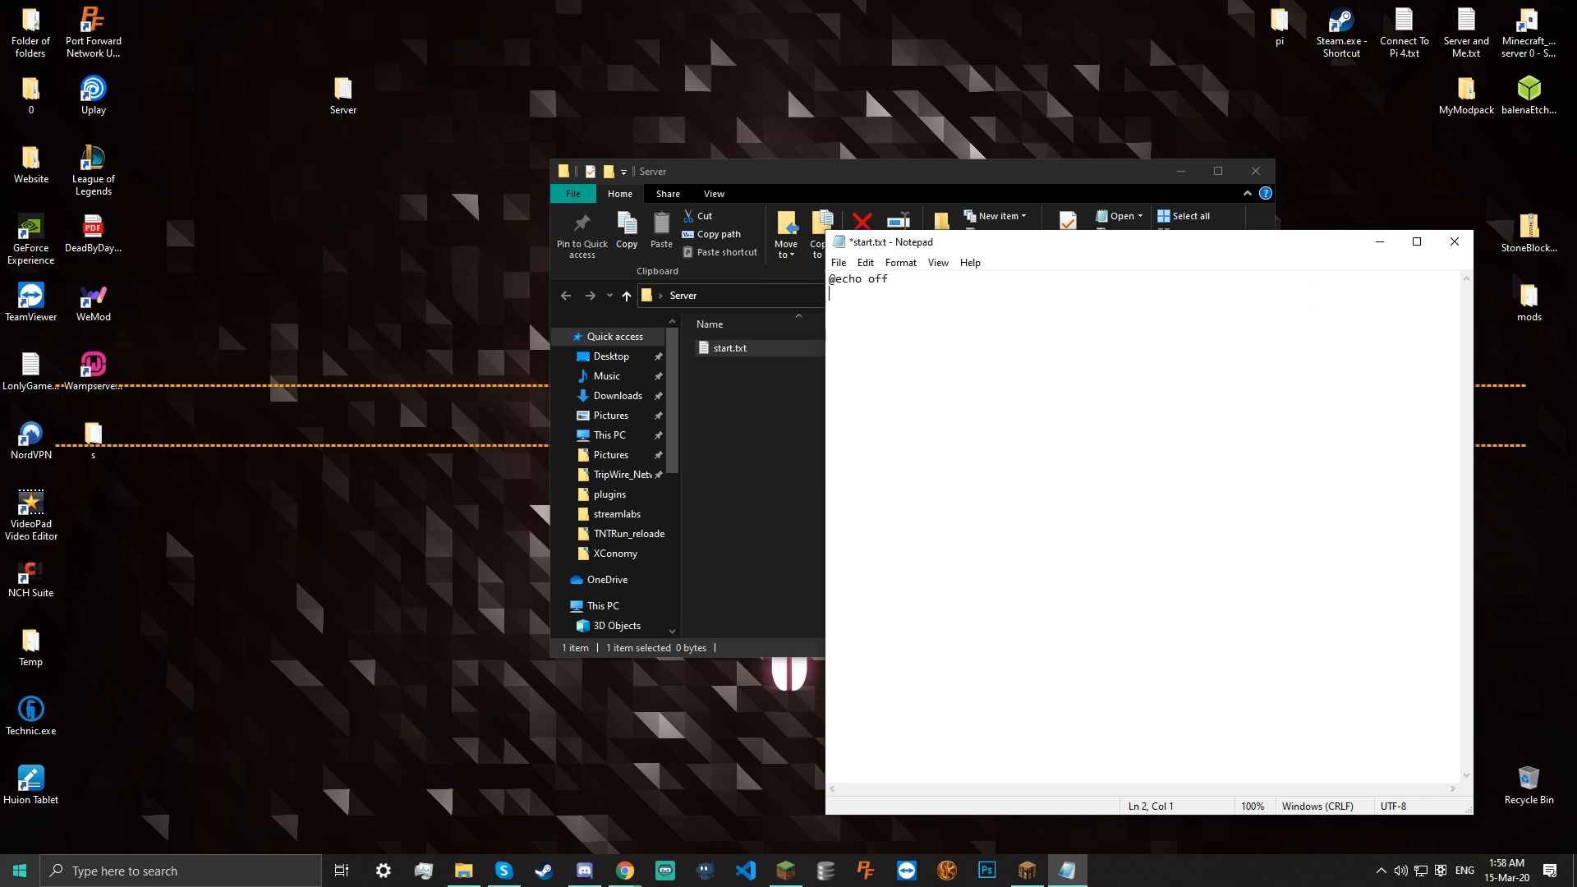
key("super")
Launch Command Prompt and test typing 'start' in the console
type("comm")
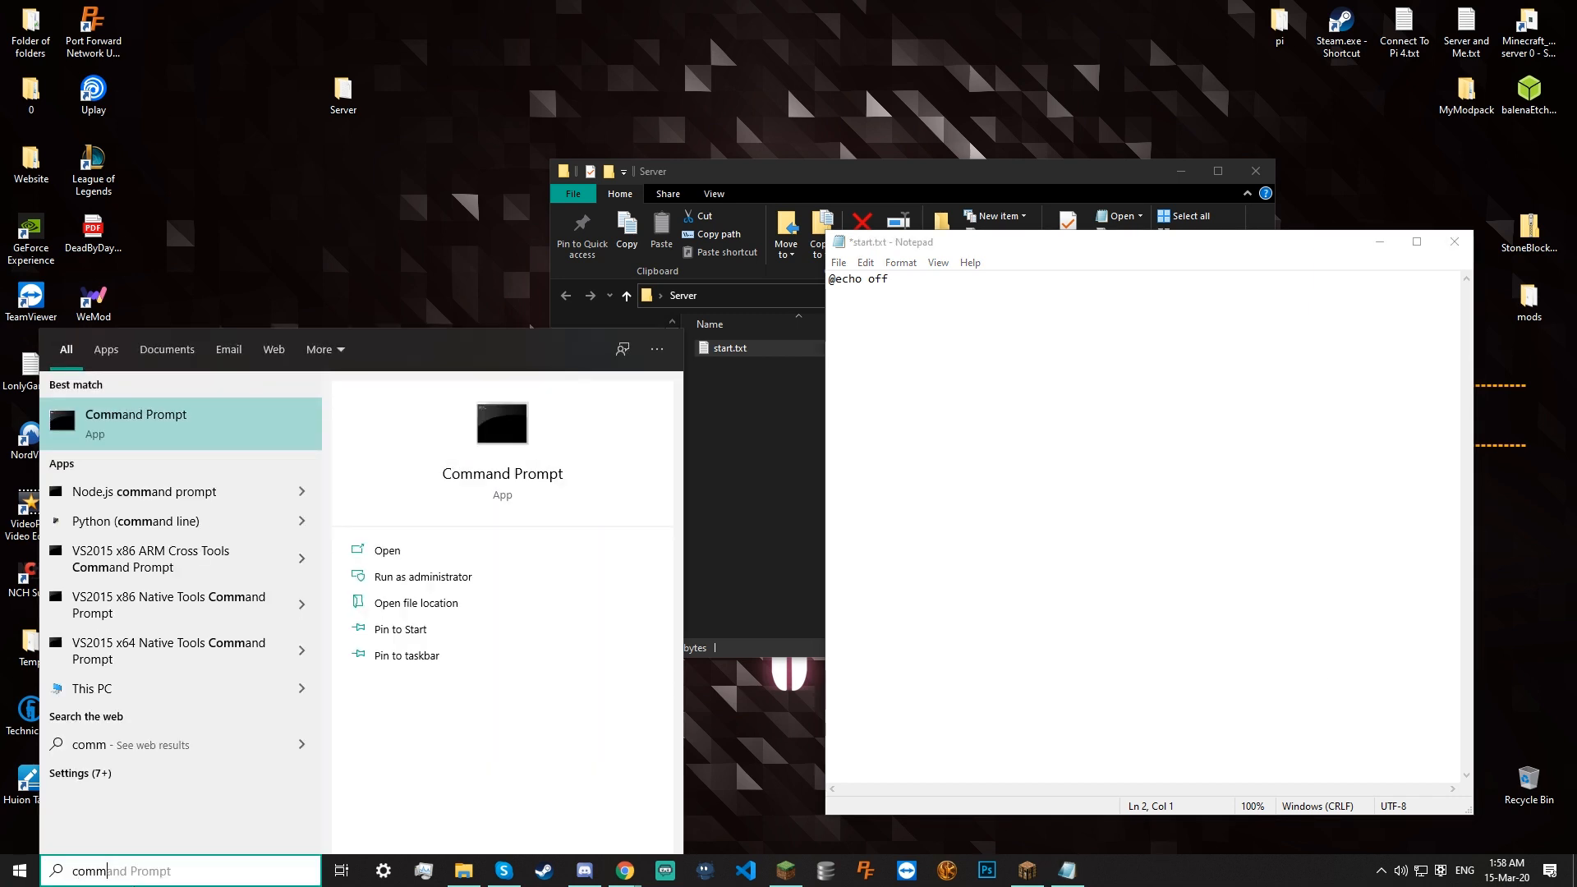
key("Return")
left_click(868, 333)
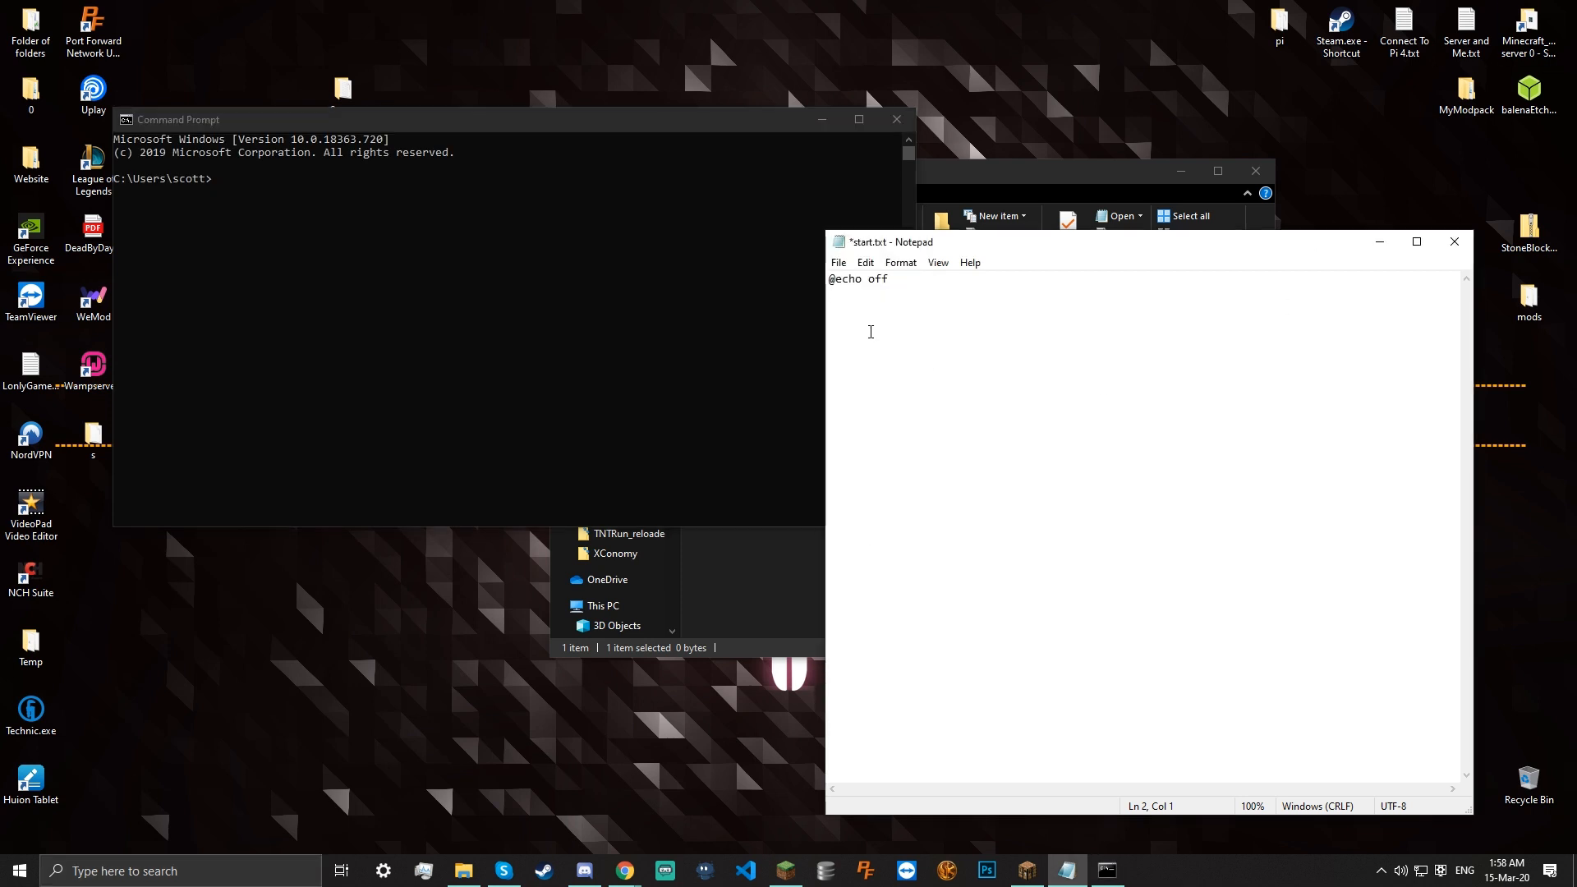
type("start")
left_click(518, 121)
type("star")
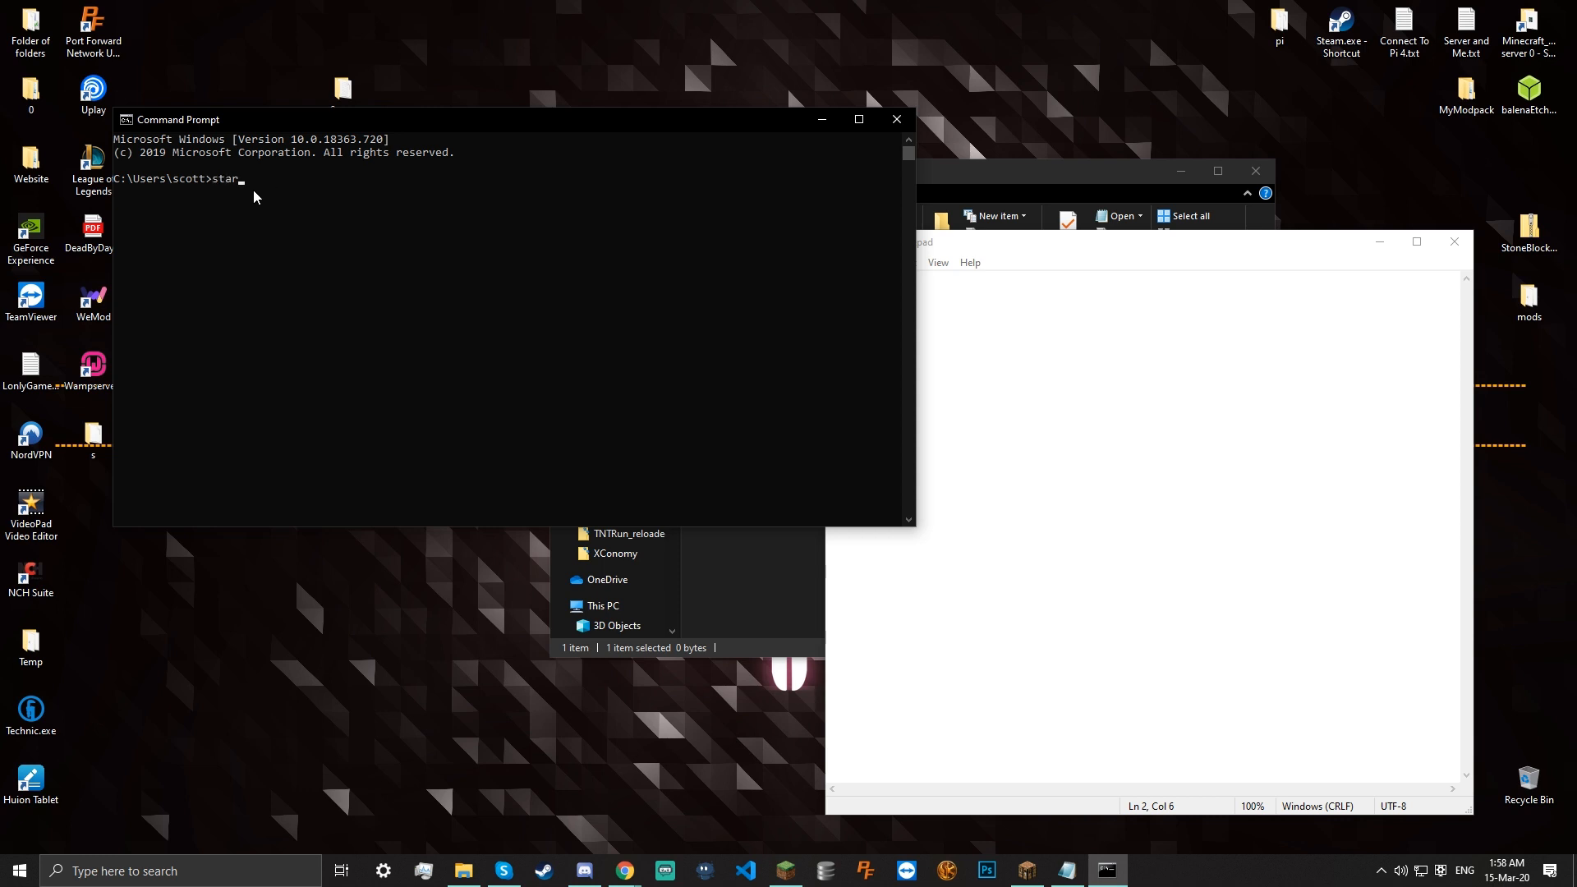
type("t")
key("BackSpace")
key("BackSpace")
key("BackSpace")
key("BackSpace")
Replace line 2 of start.txt with 'echo Starting survival server' and close Command Prompt
left_click(1074, 356)
left_click_drag(863, 294, 796, 314)
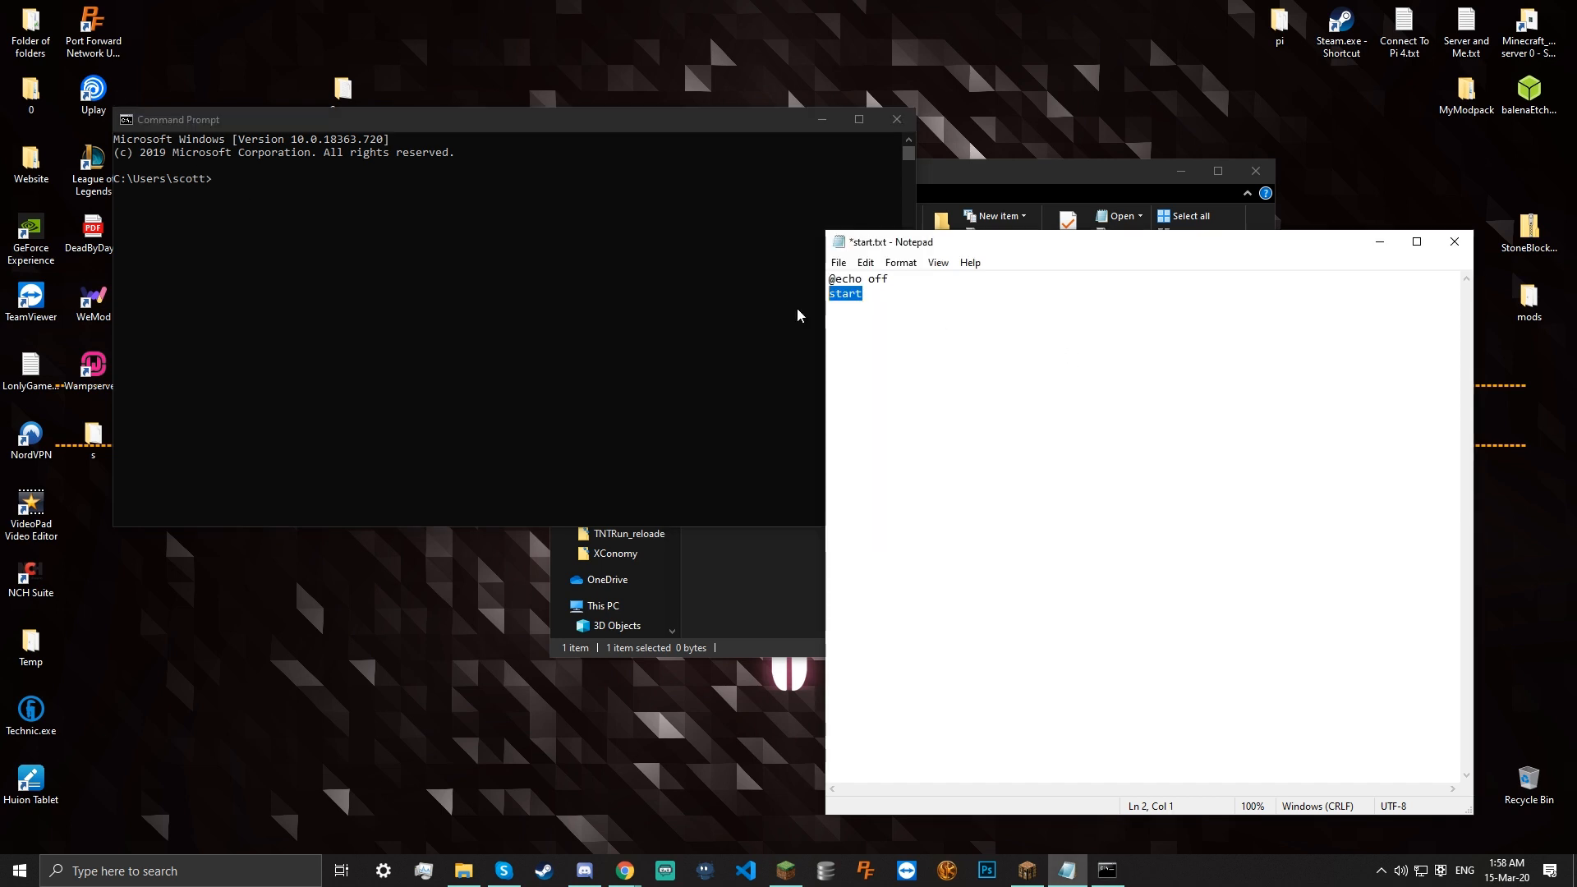
key("BackSpace")
type("echo Startu")
key("BackSpace")
type("ing survival server")
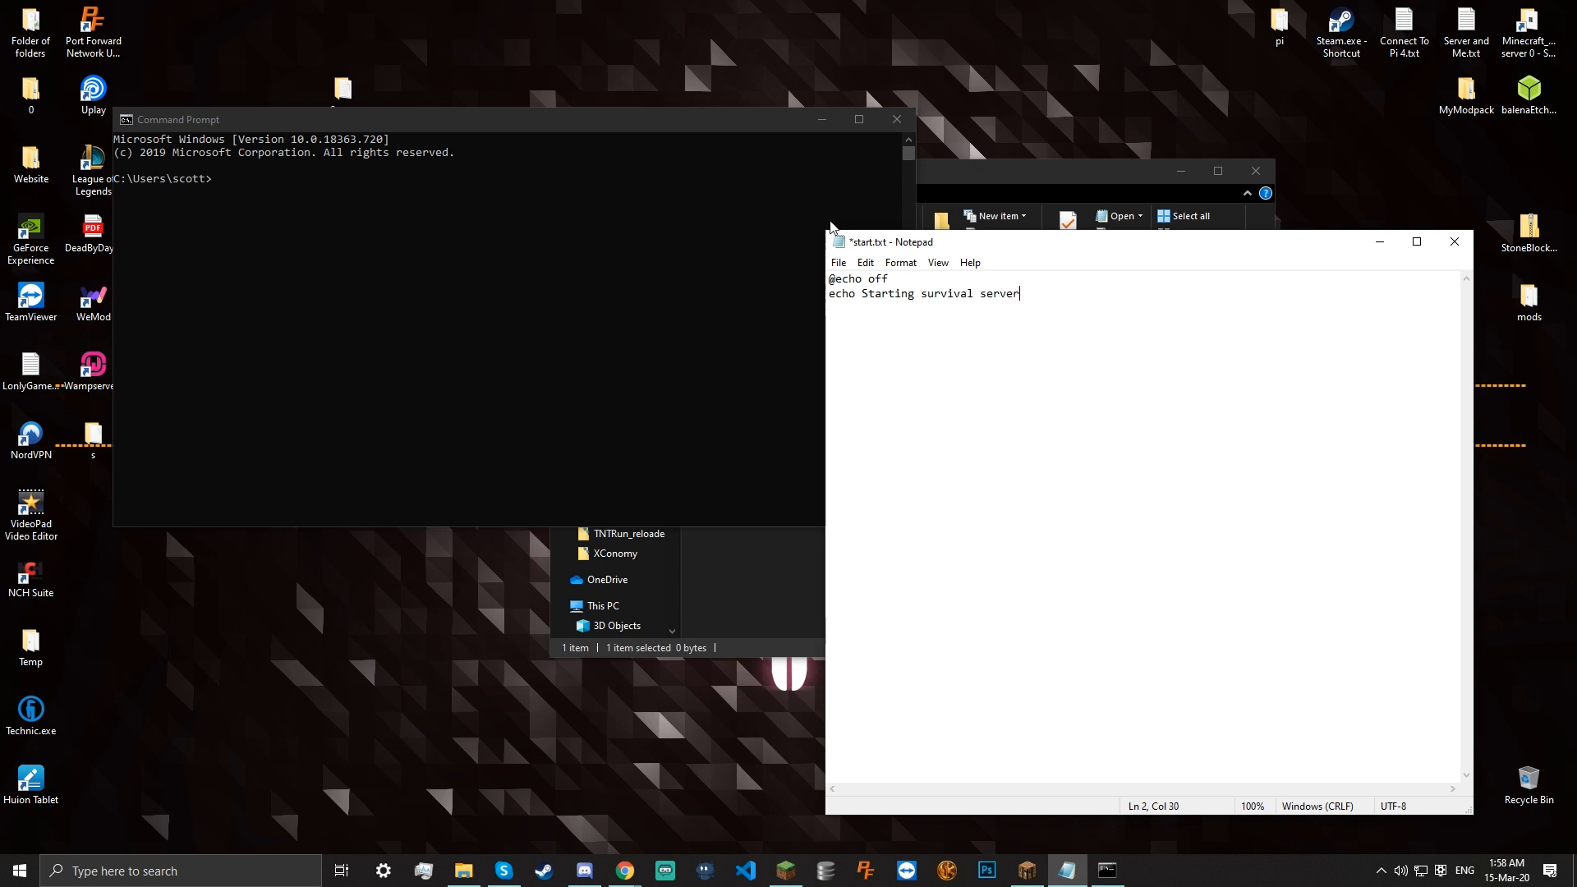
left_click(896, 119)
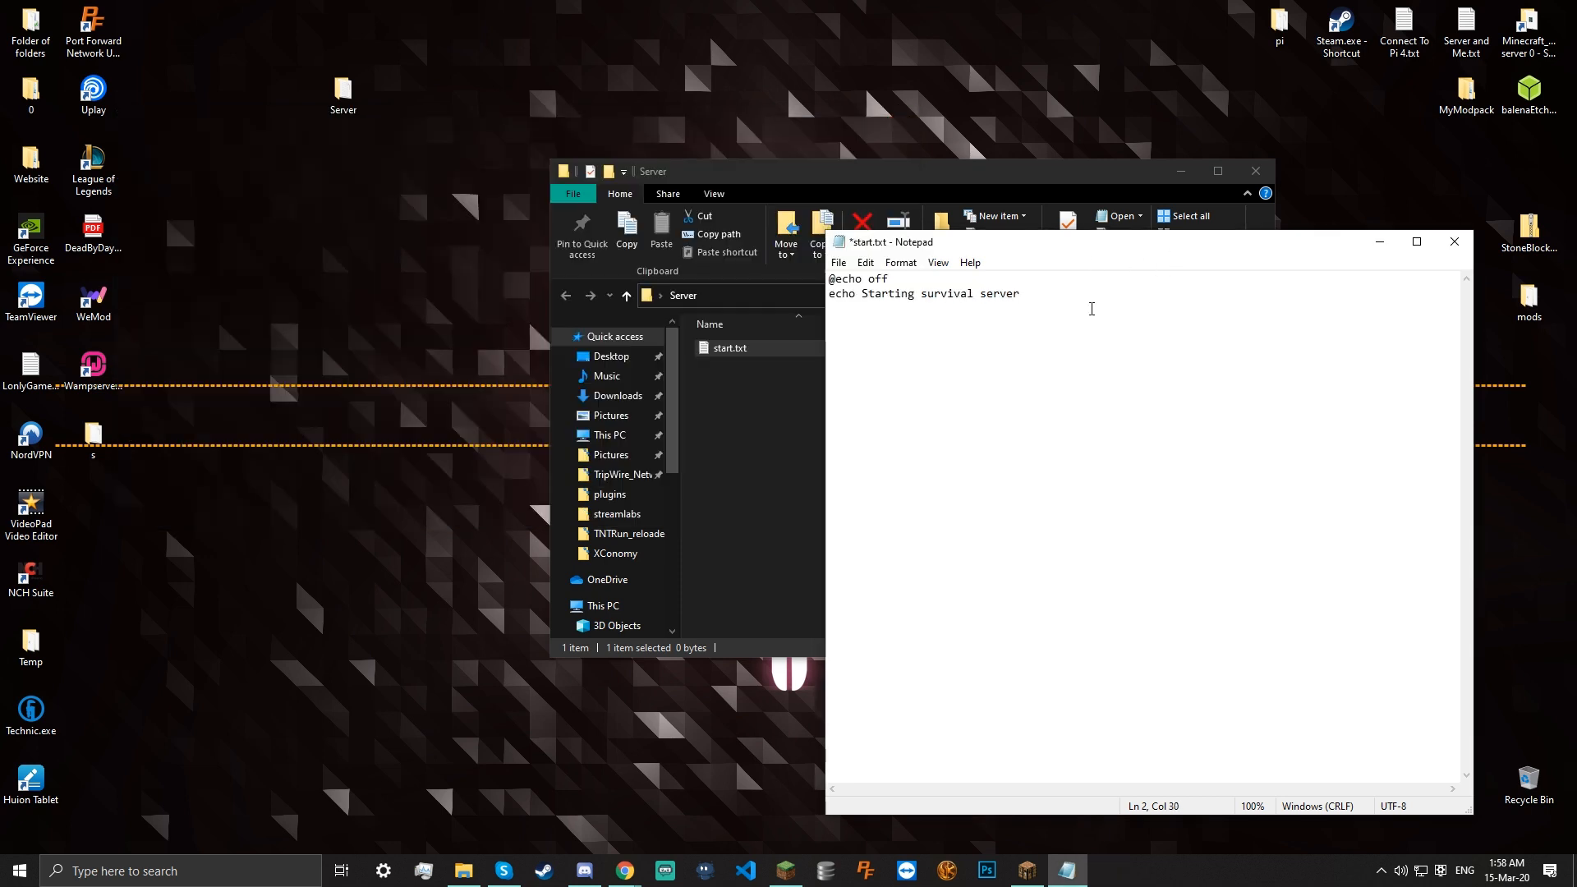
Add a third line reading '-jar -Xmx512MB -Xms512MB'
key("Return")
type("-jar -Xmx")
type(" -Xms")
type("512MG")
key("Left")
key("BackSpace")
type("B")
key("Left")
key("Left")
key("Left")
key("Left")
key("Left")
key("Left")
key("Left")
key("Left")
key("Left")
key("Left")
type("52")
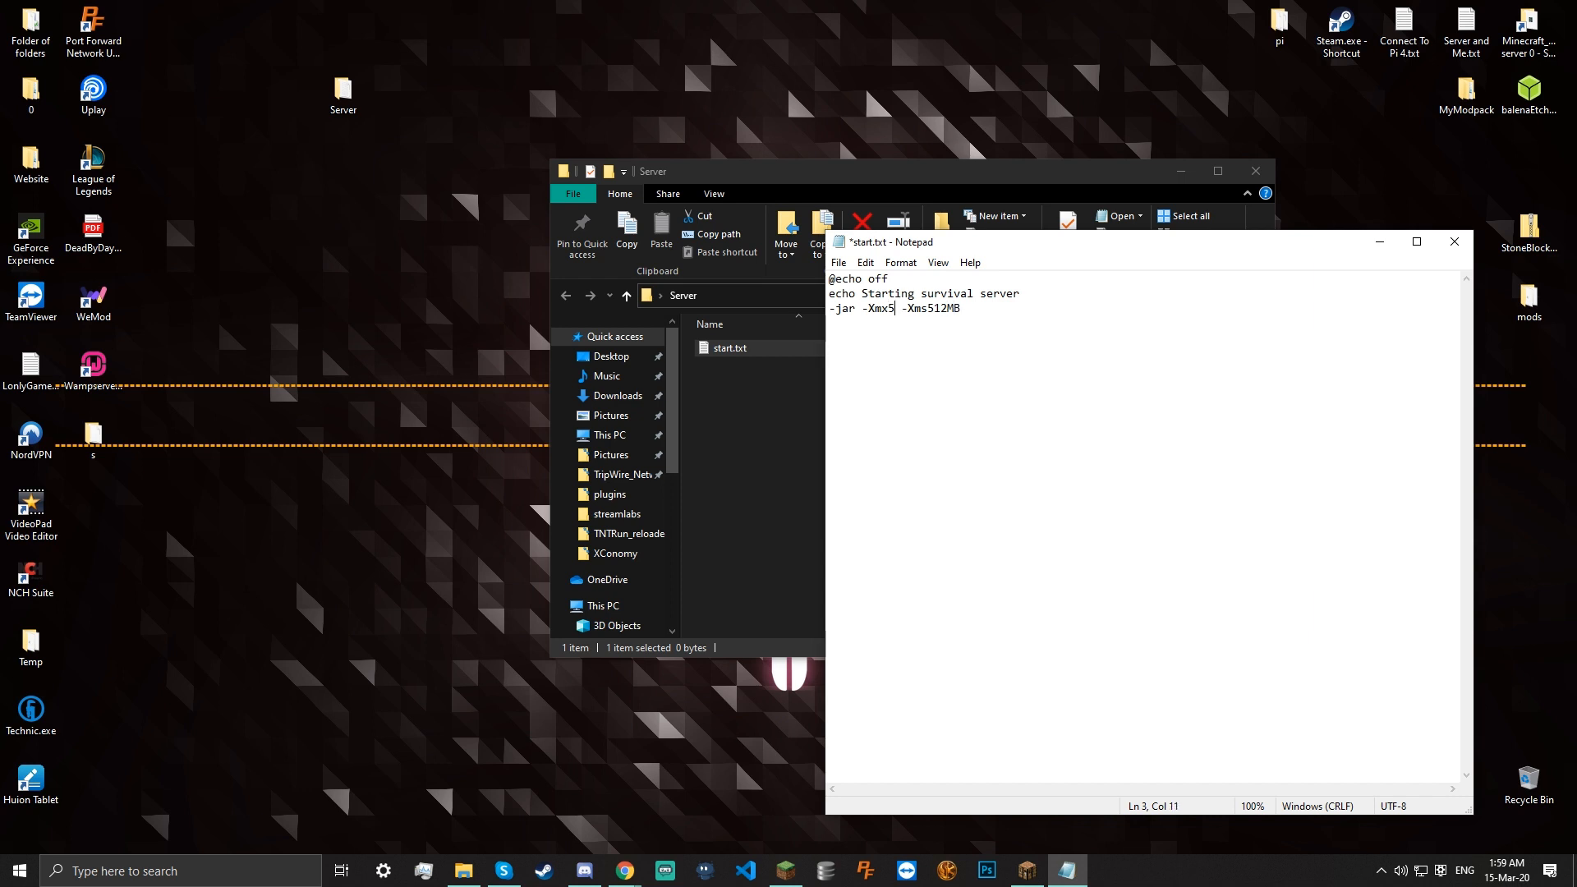
key("Left")
type("1")
key("Right")
type("MB")
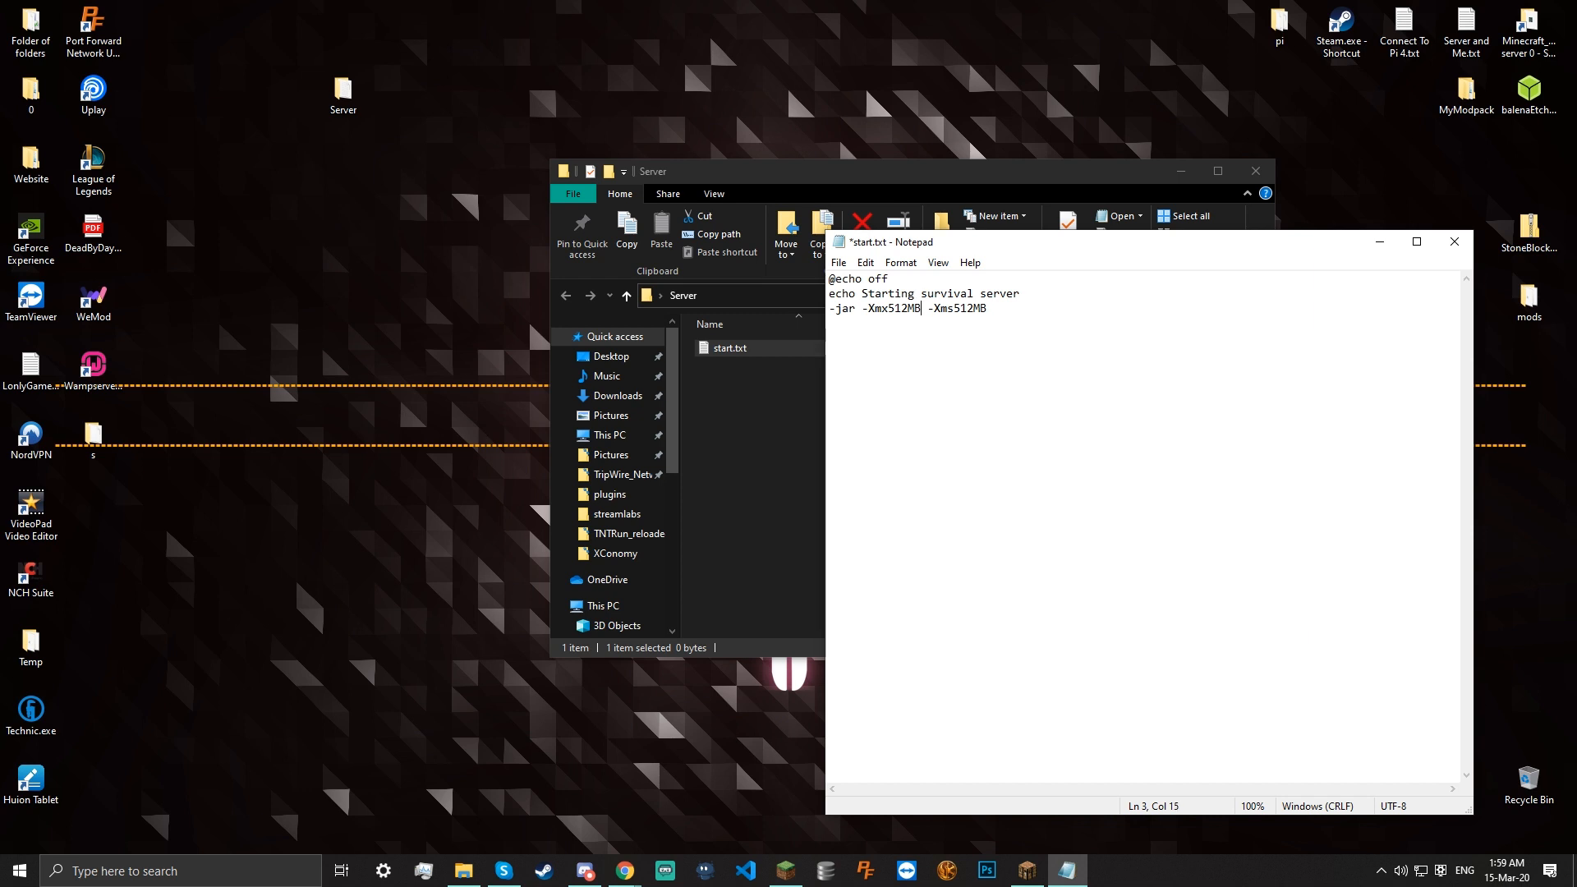
Change both memory values to 2G and append '-java [name]', dropping 'nogui'
left_click_drag(987, 308, 952, 309)
key("BackSpace")
type("2G")
key("Left")
key("Left")
key("Left")
key("BackSpace")
key("BackSpace")
key("BackSpace")
key("BackSpace")
key("BackSpace")
type("2G -java [name")
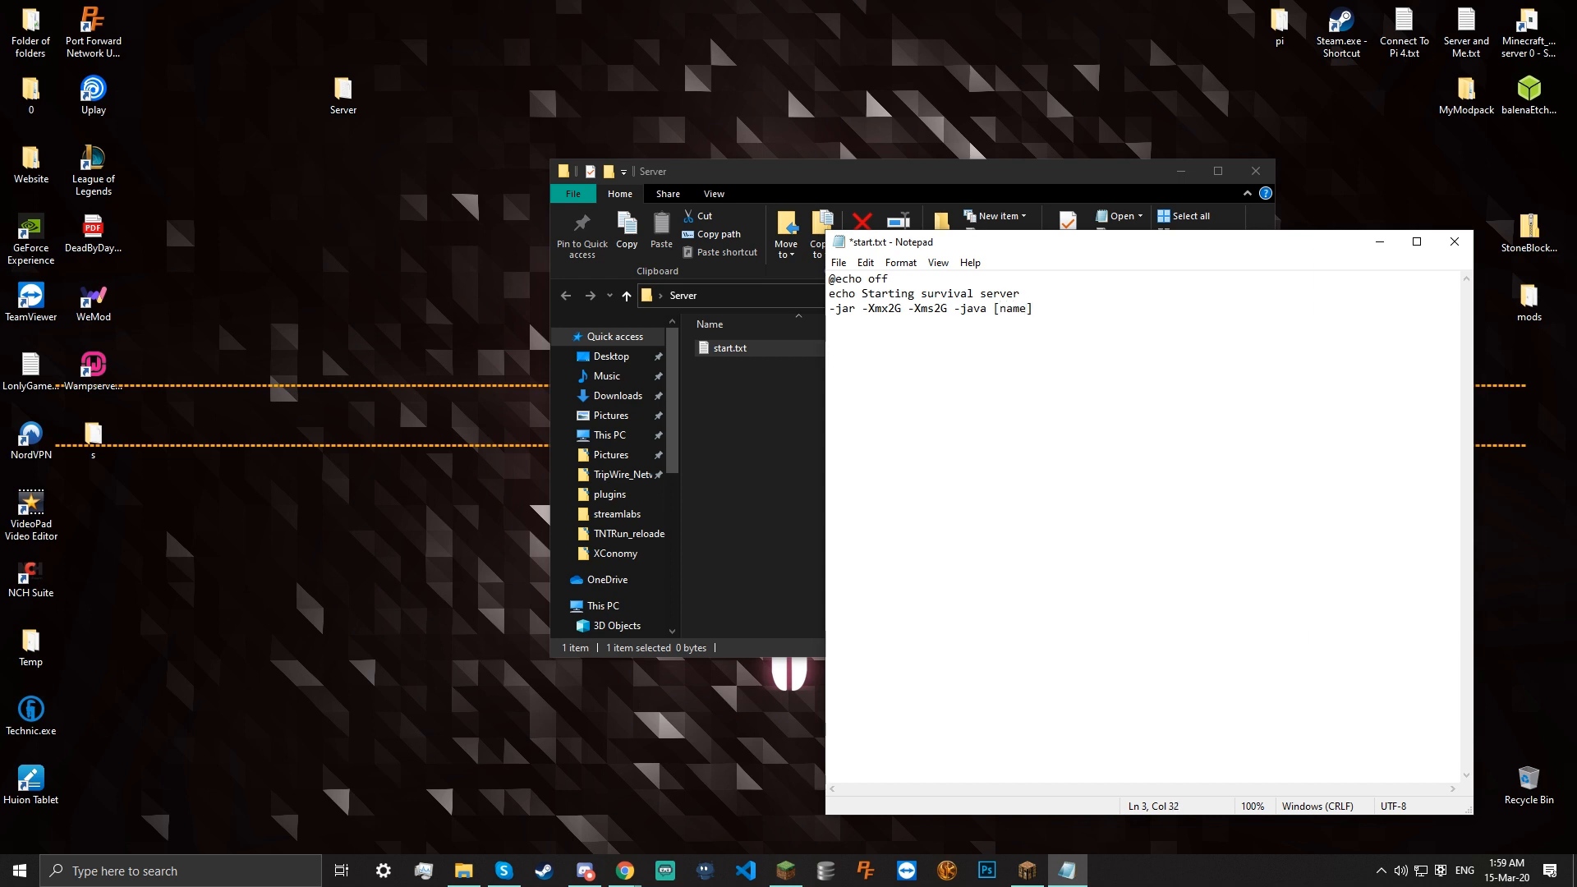
type("] nogui")
key("BackSpace")
key("BackSpace")
key("BackSpace")
key("BackSpace")
key("BackSpace")
key("BackSpace")
key("Return")
Type 'pause' on line 4 and undo a stray '512' insertion on line 3
type("pause")
left_click_drag(897, 309, 888, 309)
left_click(909, 309)
type("512")
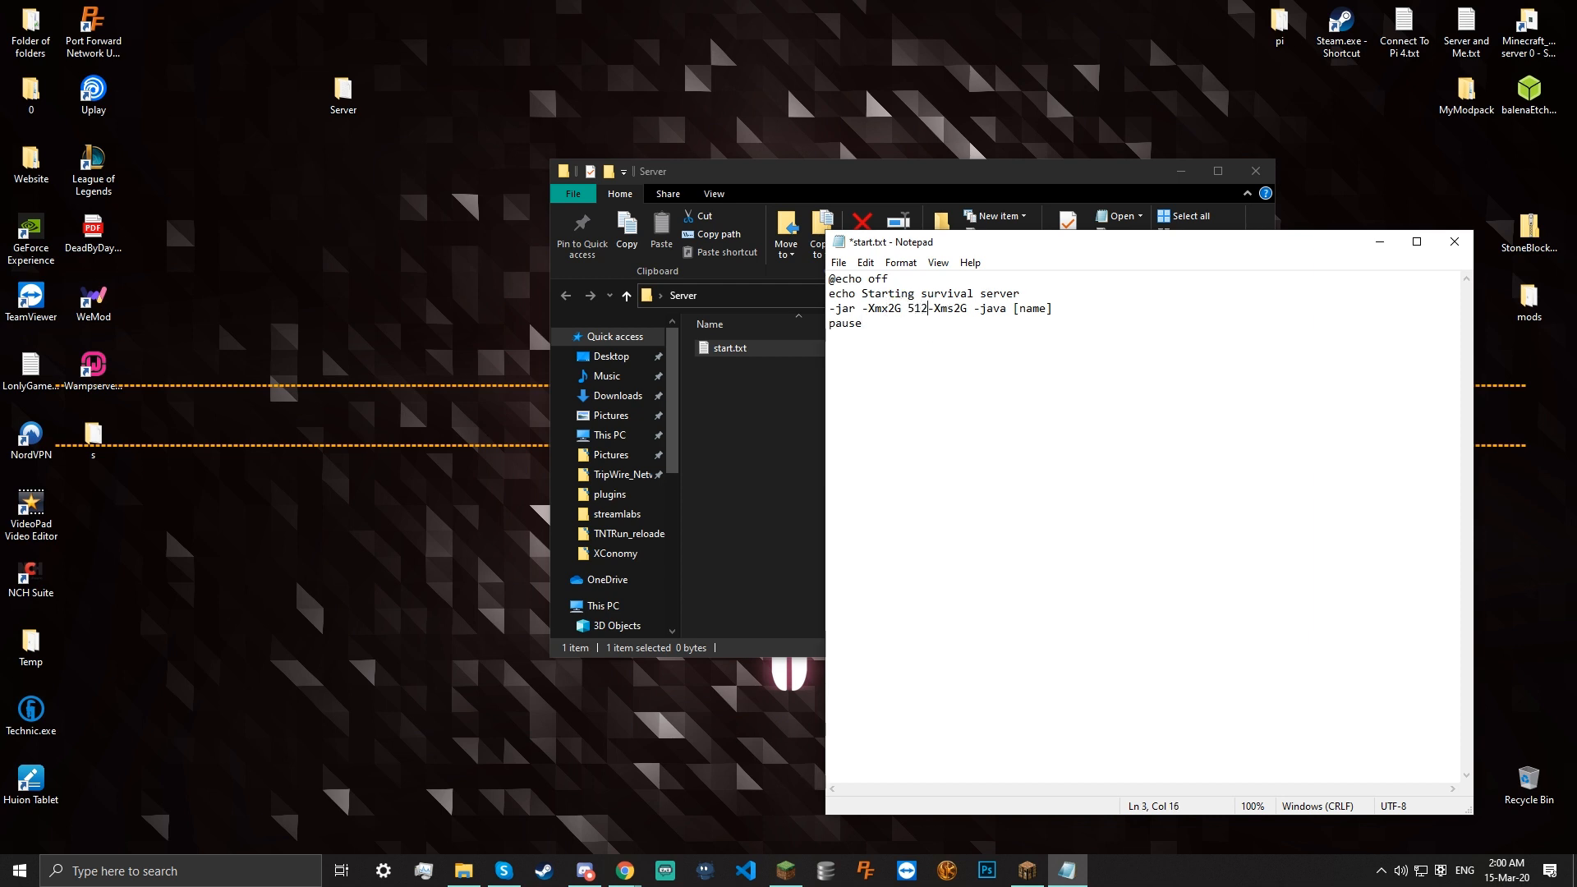
key("BackSpace")
key("BackSpace")
key("BackSpace")
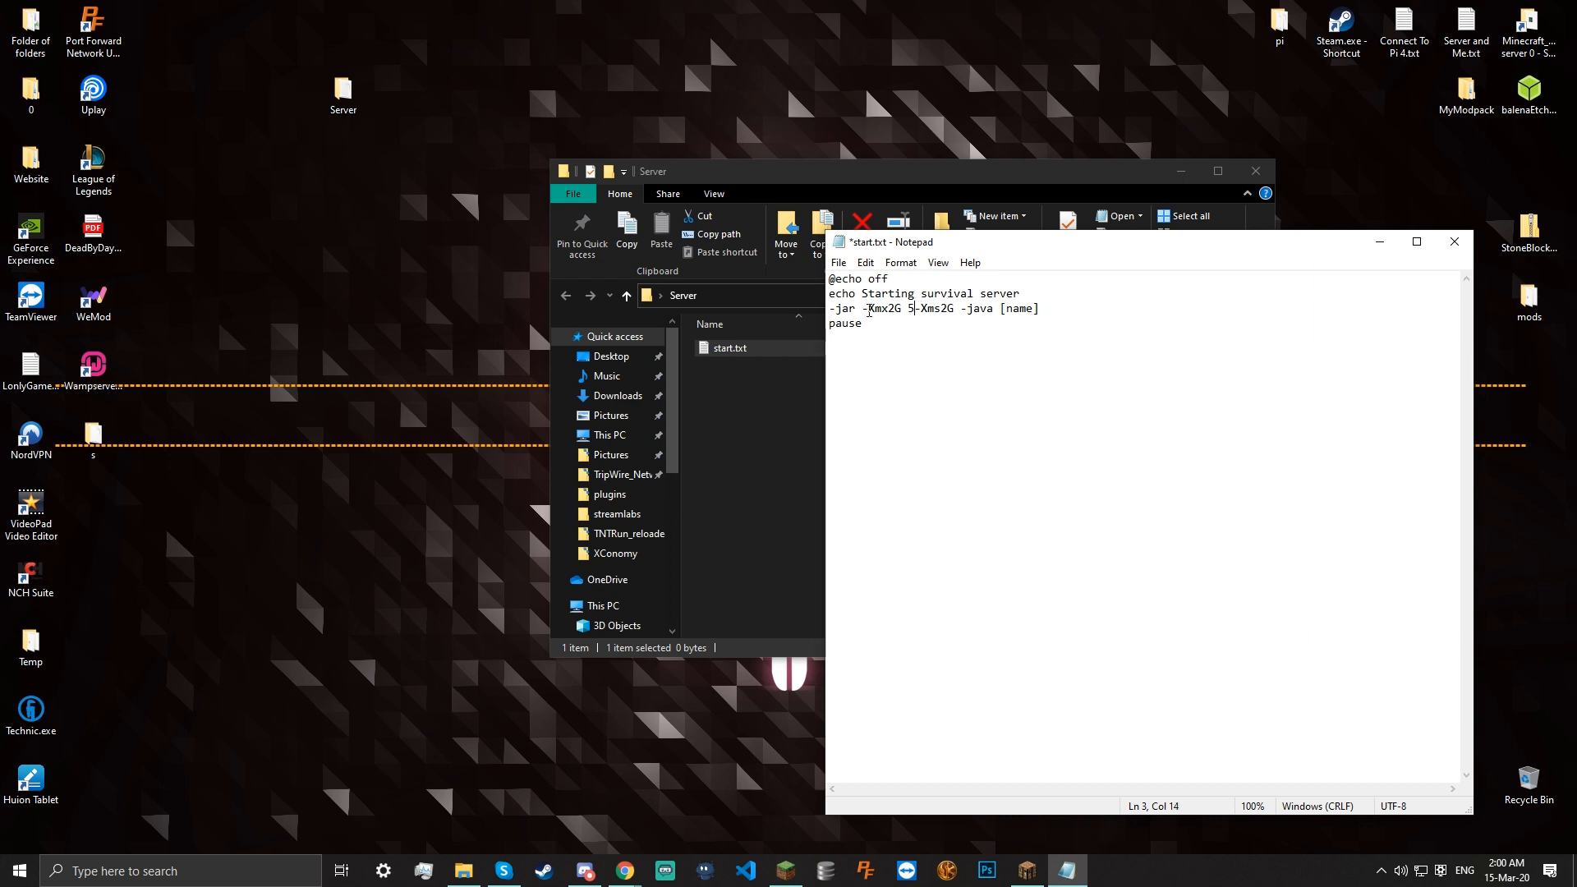
left_click_drag(864, 325, 823, 340)
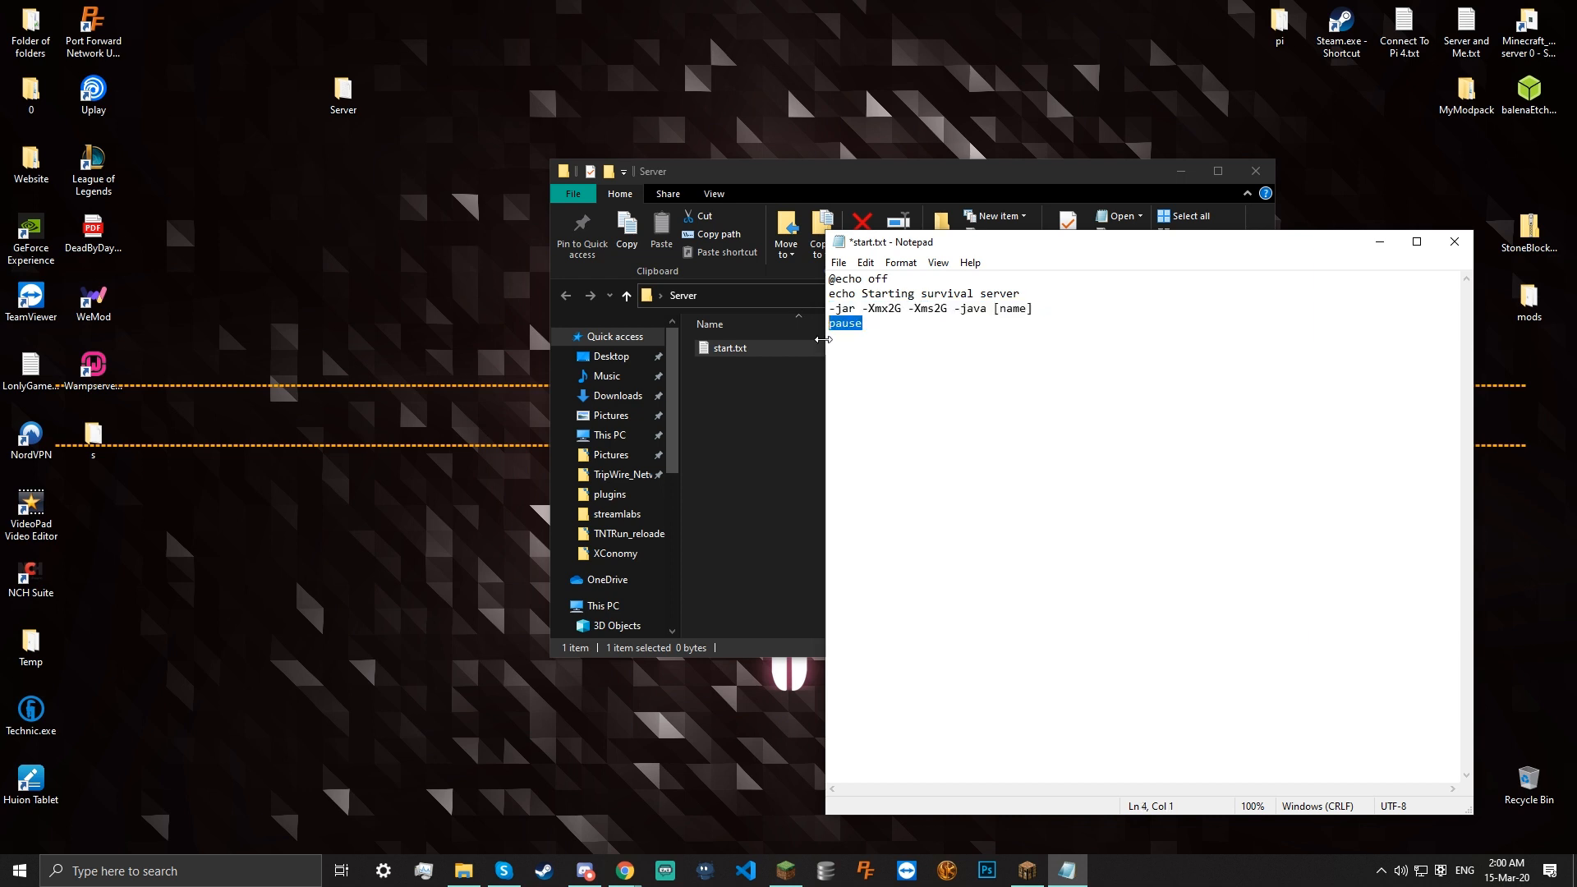
left_click(934, 333)
Add an empty fifth line, move Notepad aside, and save start.txt with Ctrl+S
mouse_move(603, 884)
key("Return")
left_click_drag(1037, 308, 826, 309)
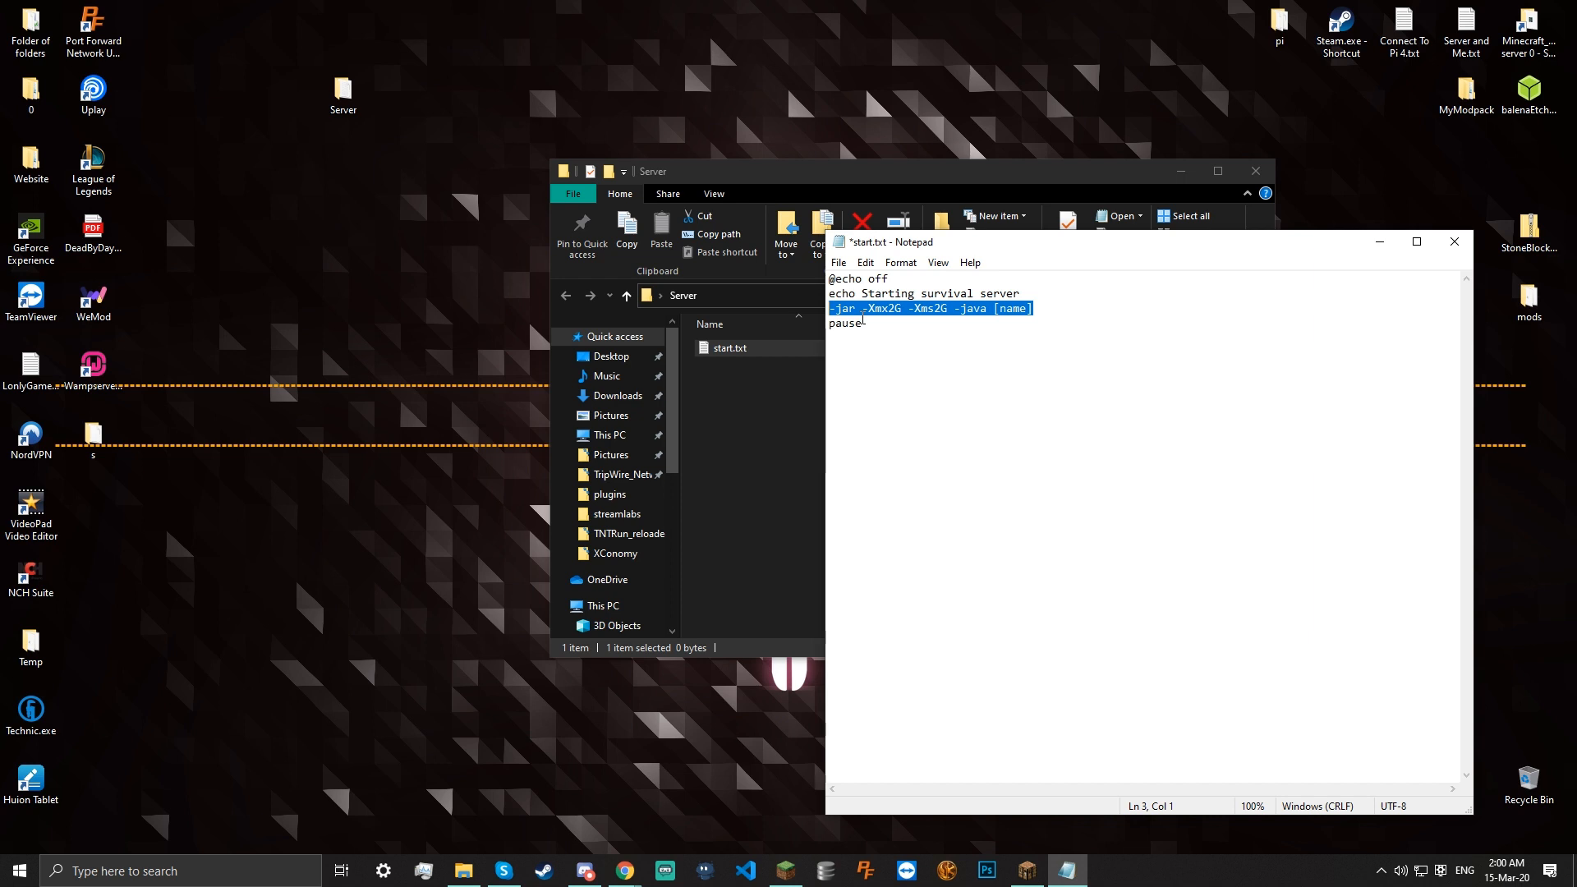
left_click(1036, 326)
left_click_drag(1021, 247, 1150, 252)
key("ctrl+s")
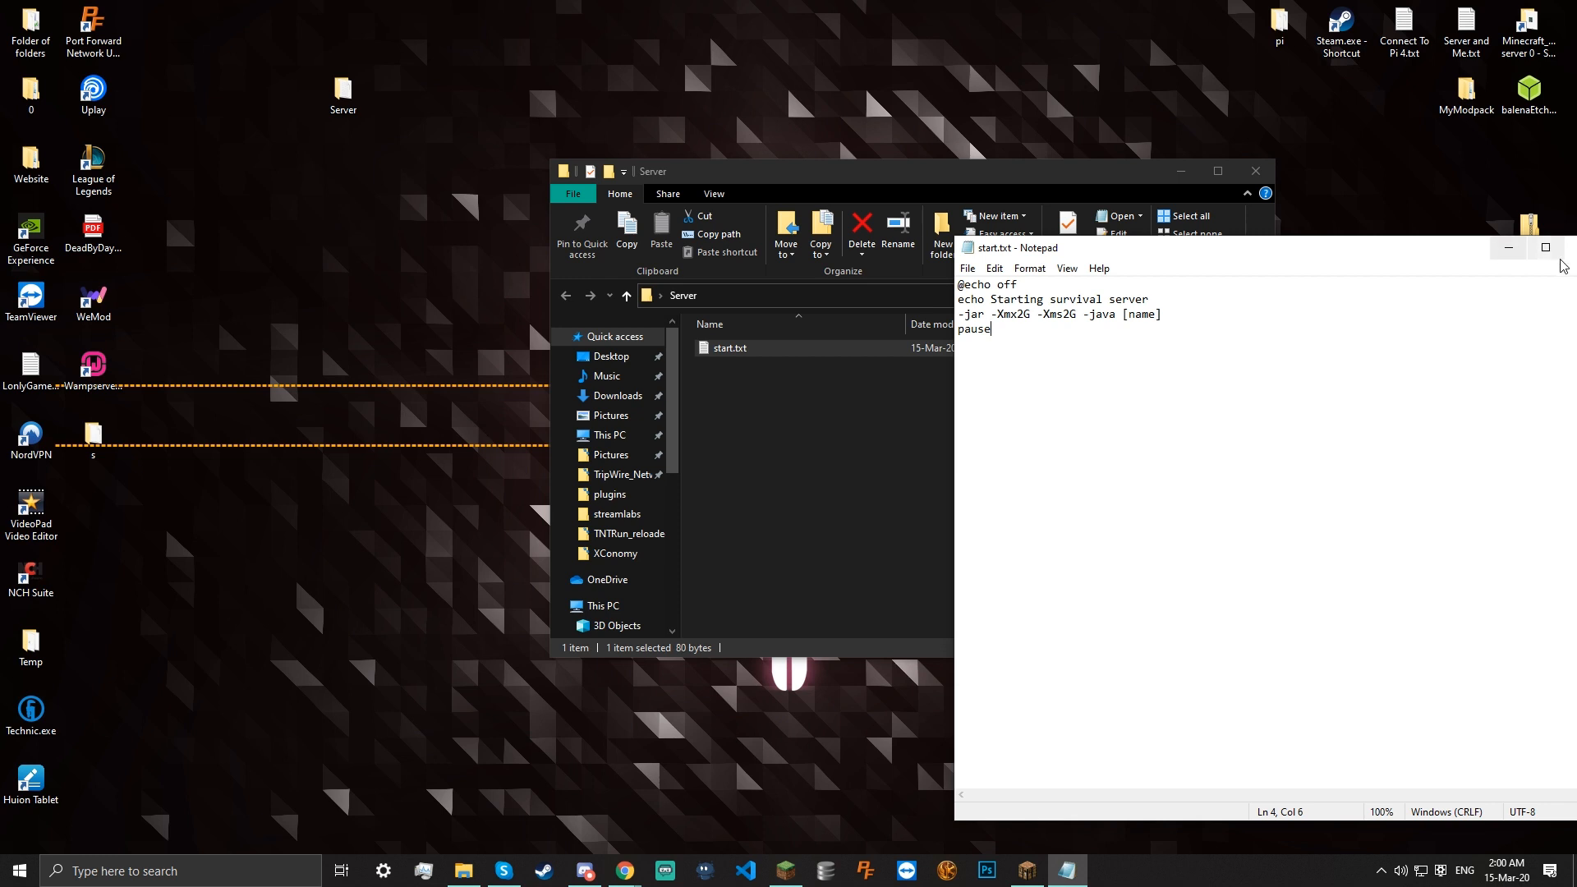
Save the script as 'start.bat' with type All Files and confirm it appears in Server
left_click(968, 269)
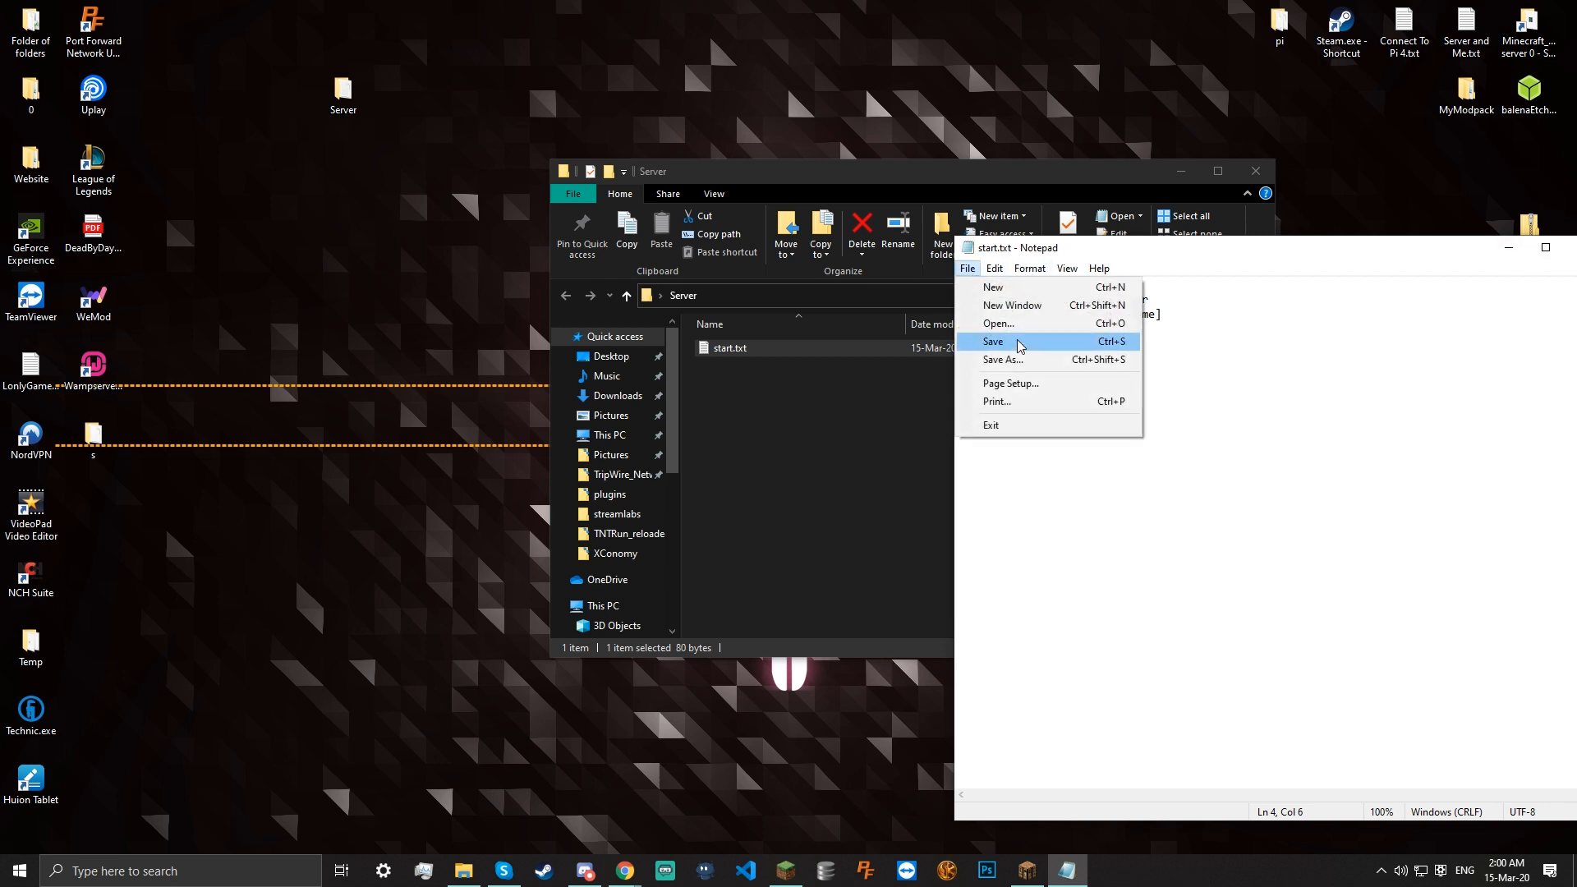
left_click(1003, 359)
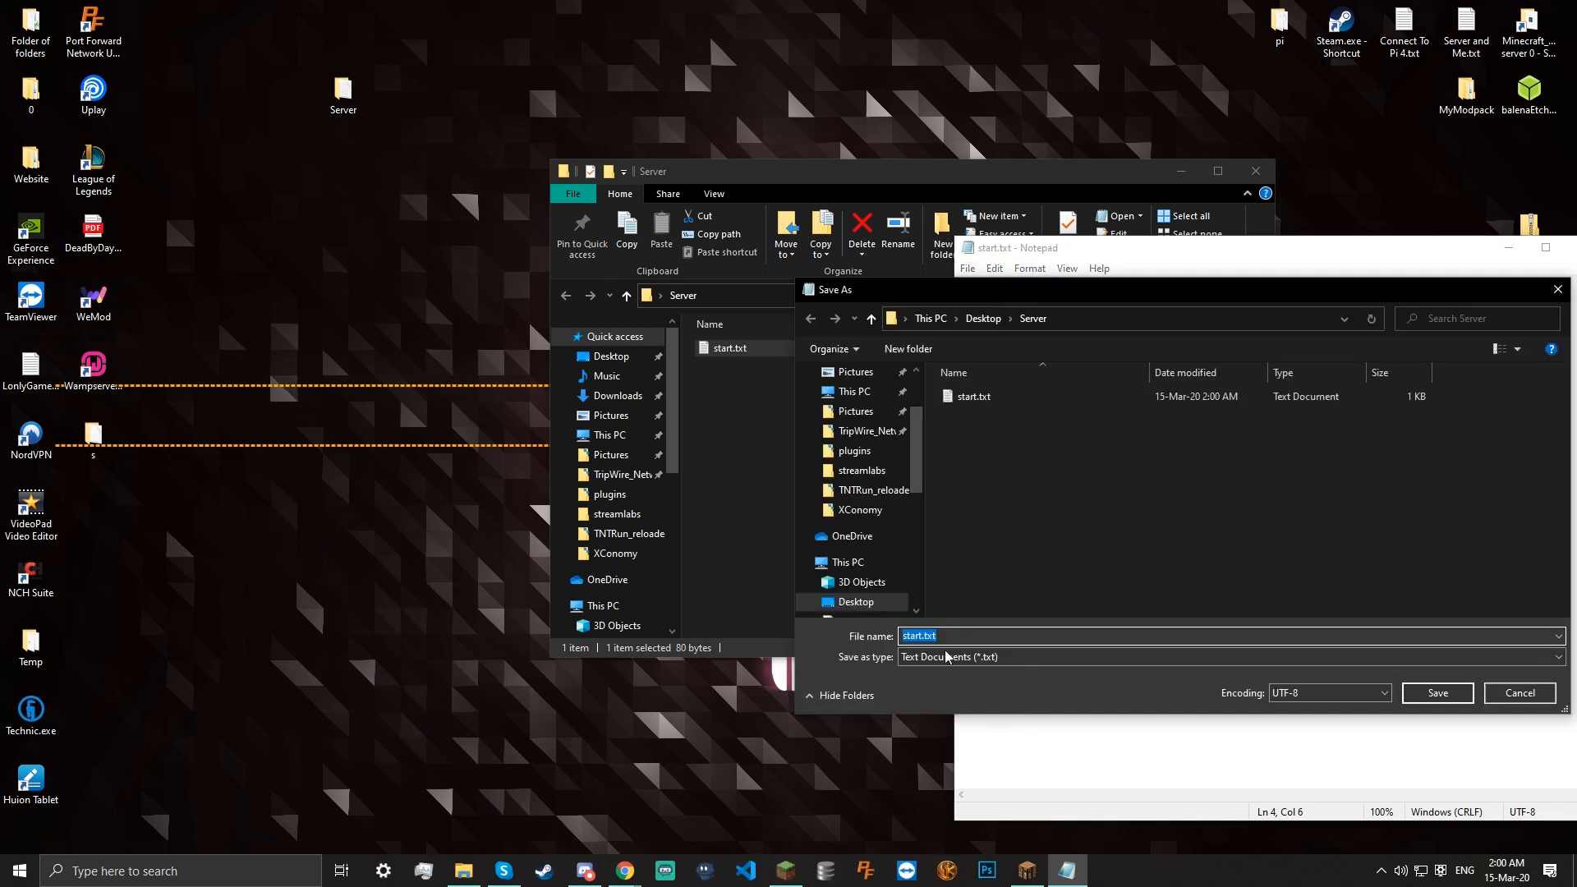
left_click(947, 657)
left_click(947, 657)
left_click(947, 657)
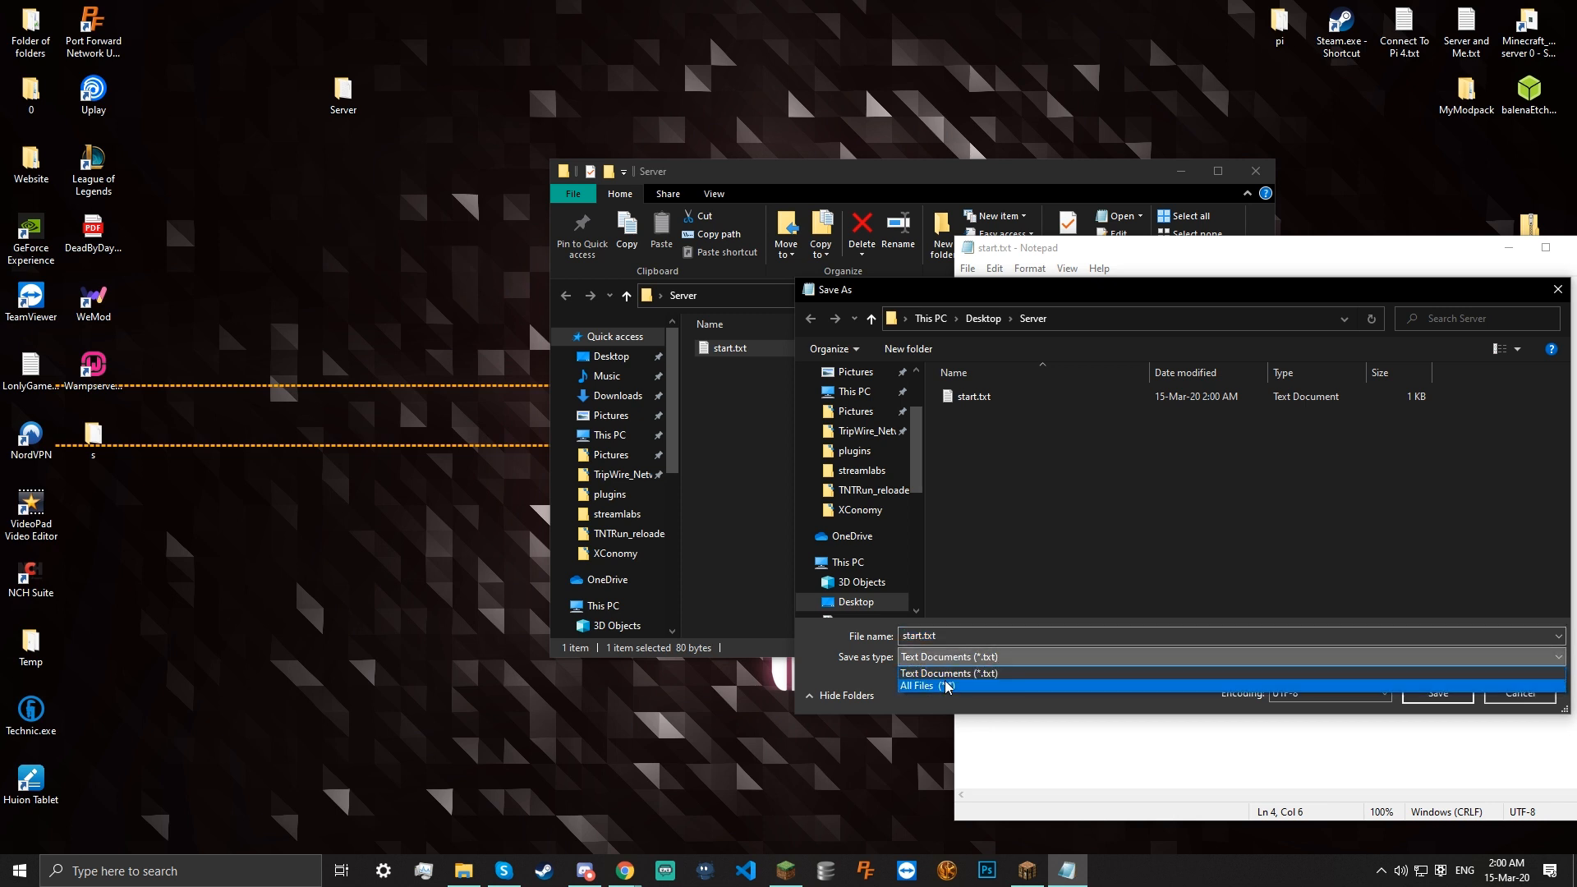
left_click(947, 686)
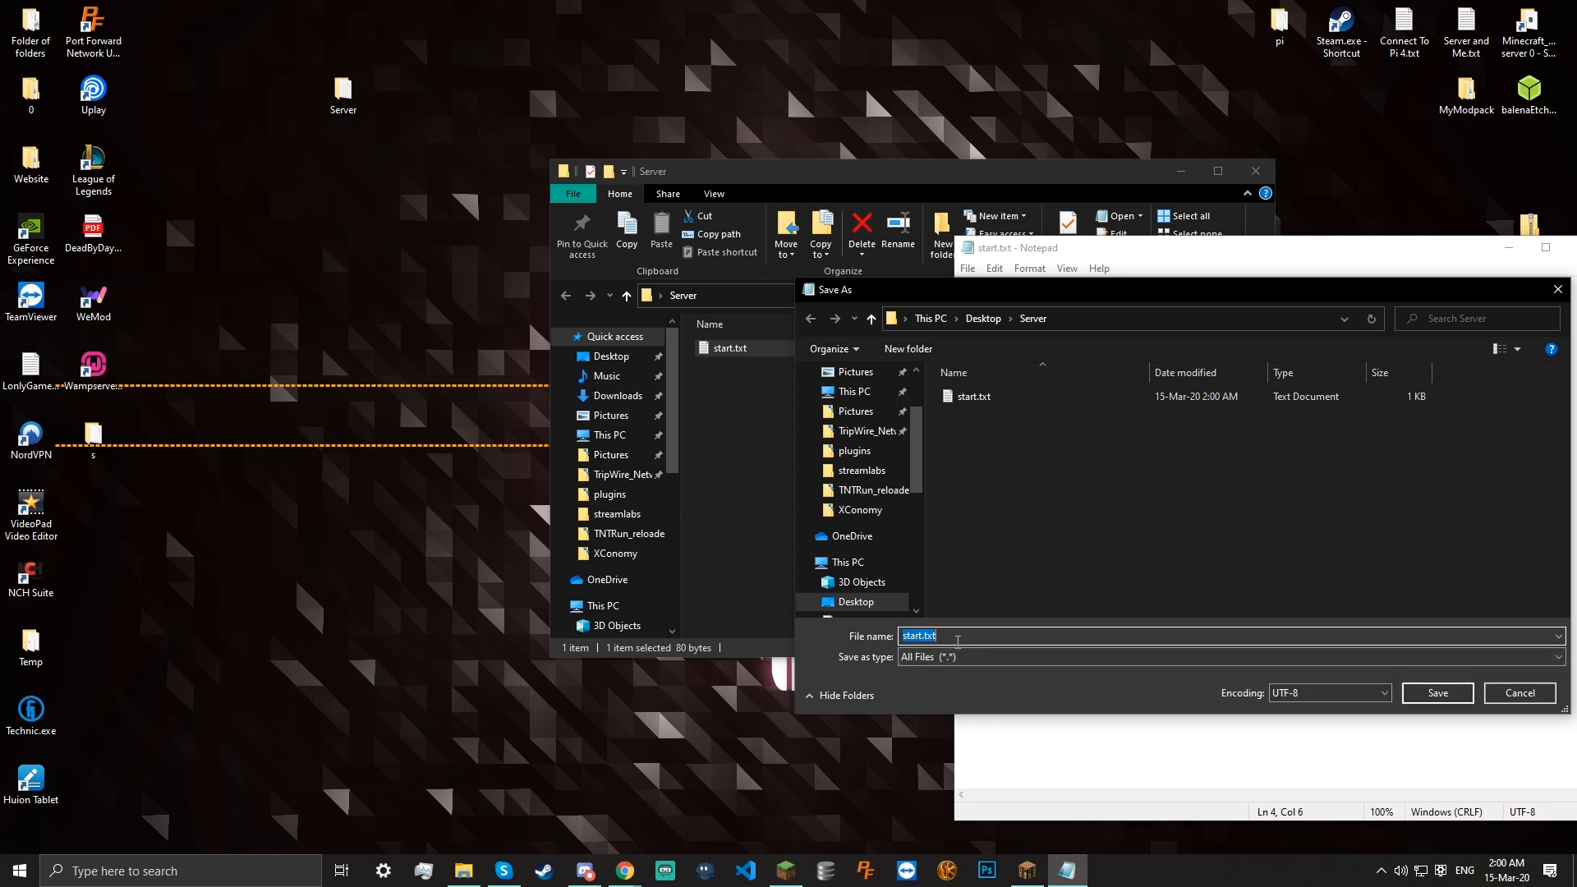
type("start.bat")
left_click(1429, 694)
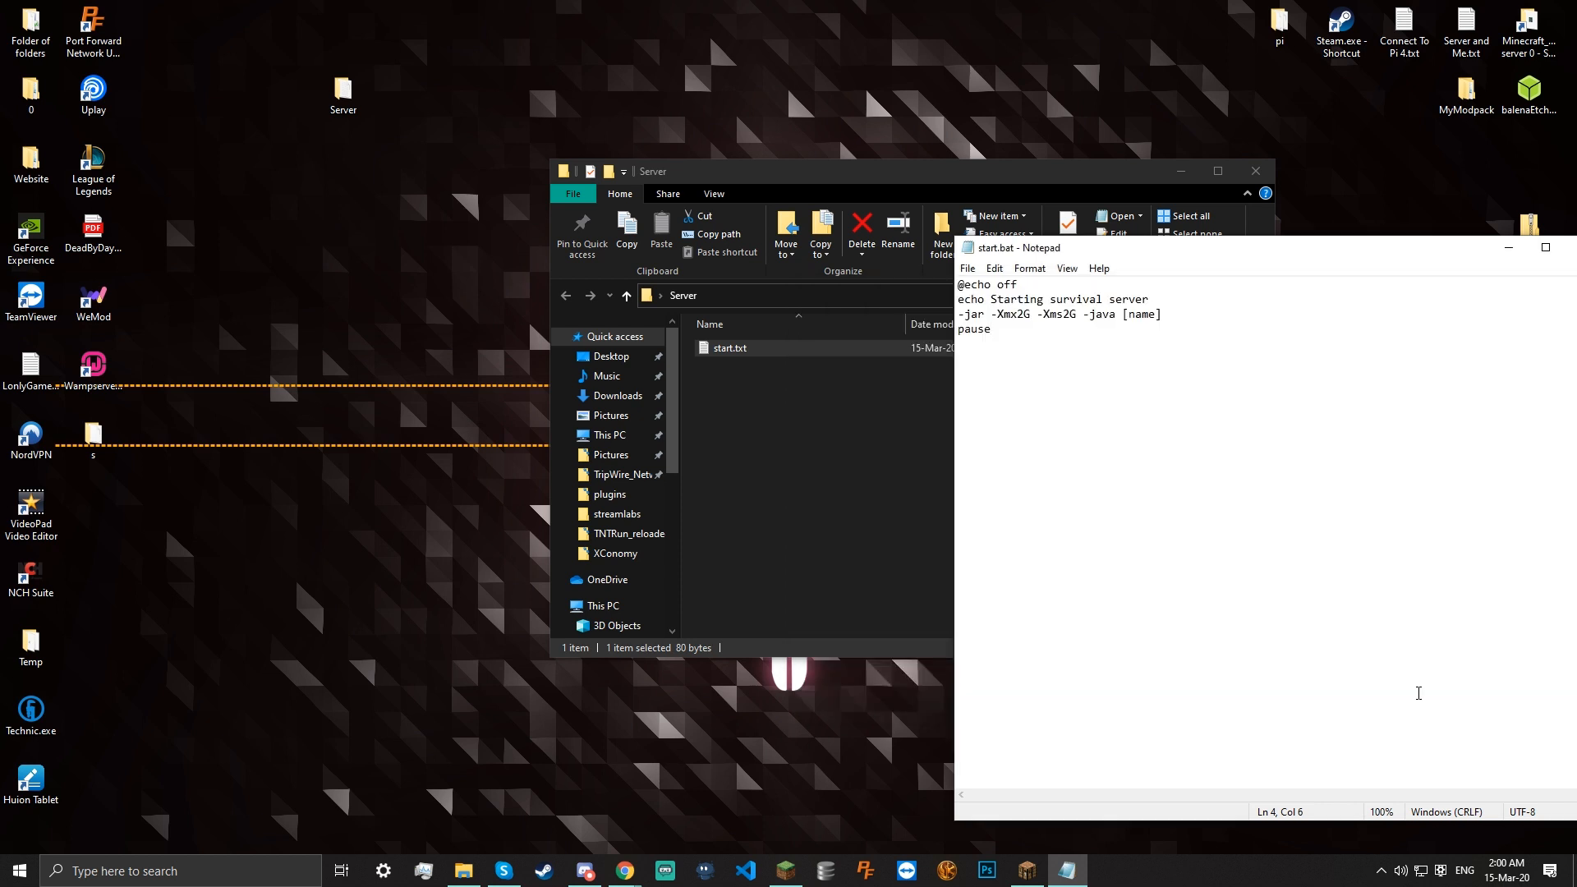
left_click(831, 457)
left_click(1484, 302)
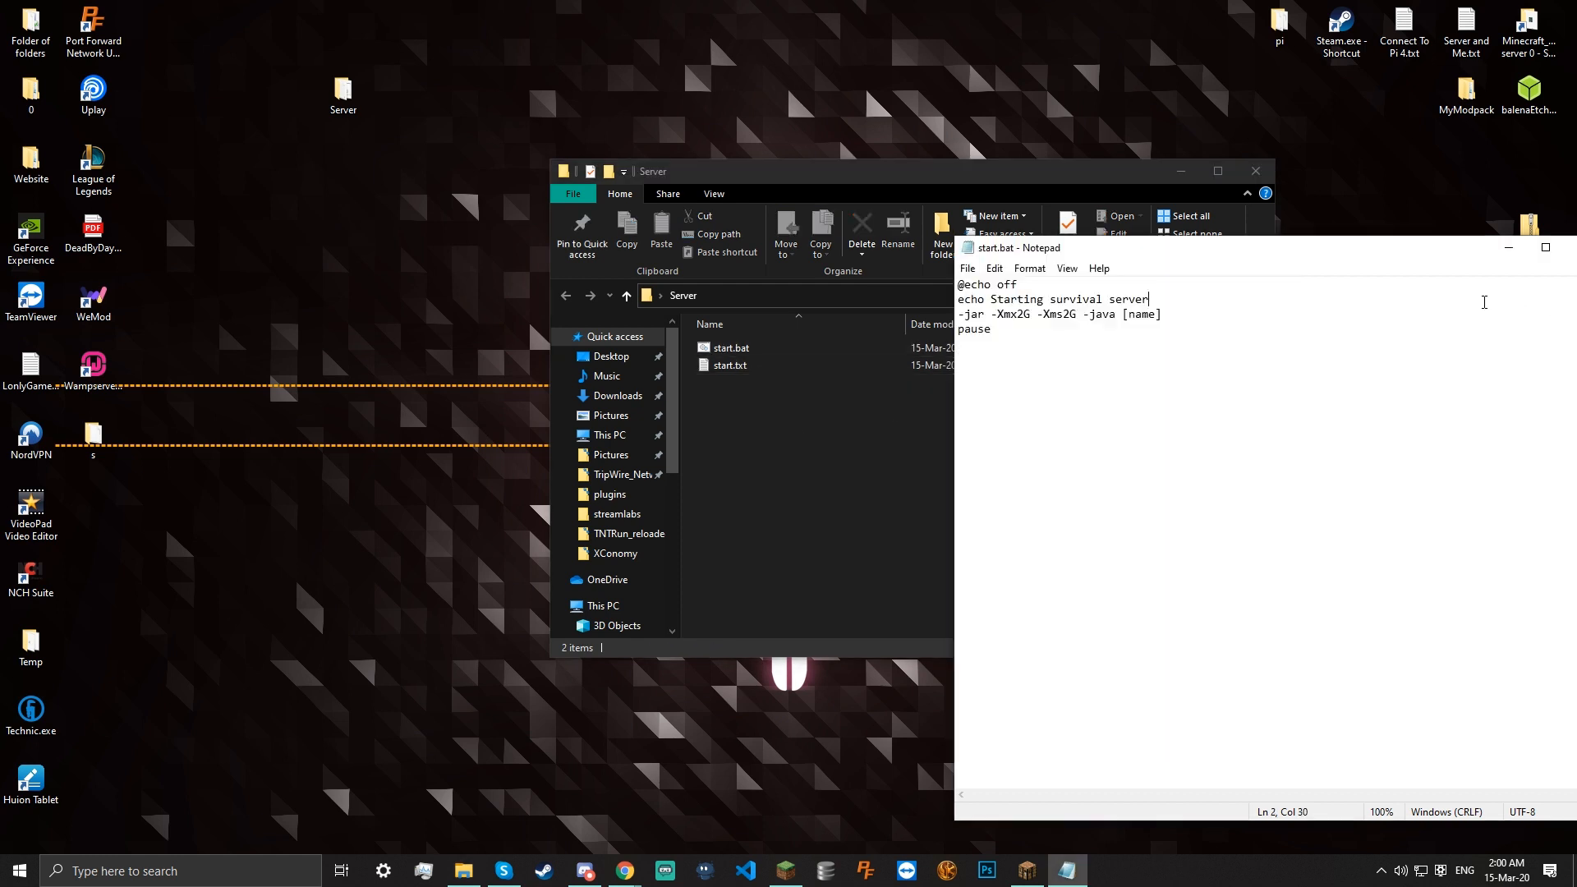
left_click_drag(1333, 256, 1222, 267)
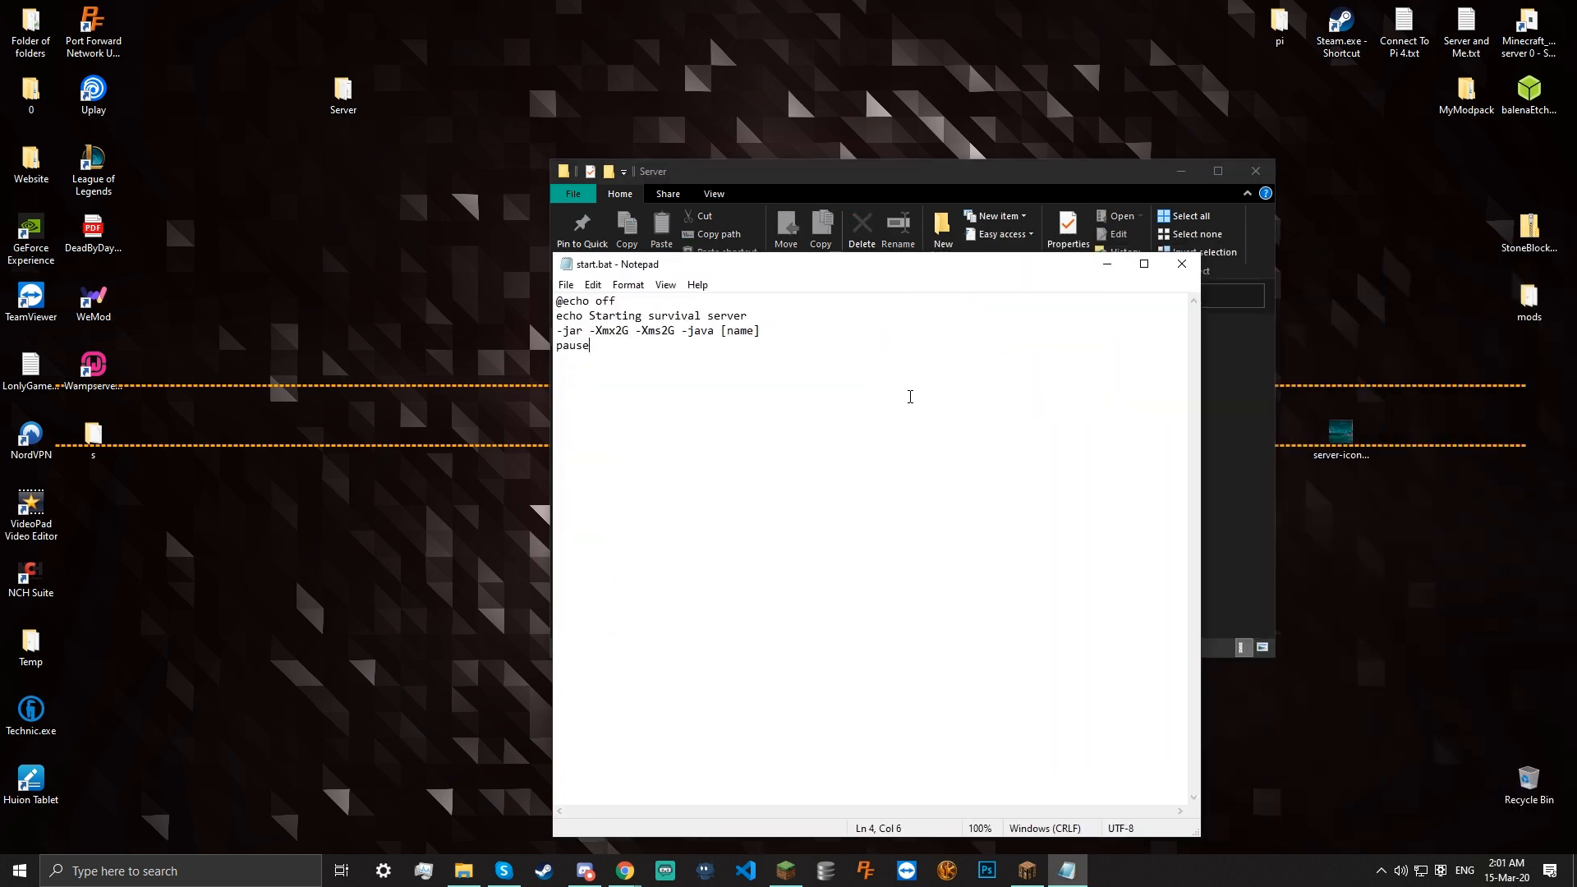
Close Notepad and rename start.txt to a .bat file, accepting the prompts to get start (2).bat
left_click(1183, 265)
right_click(809, 365)
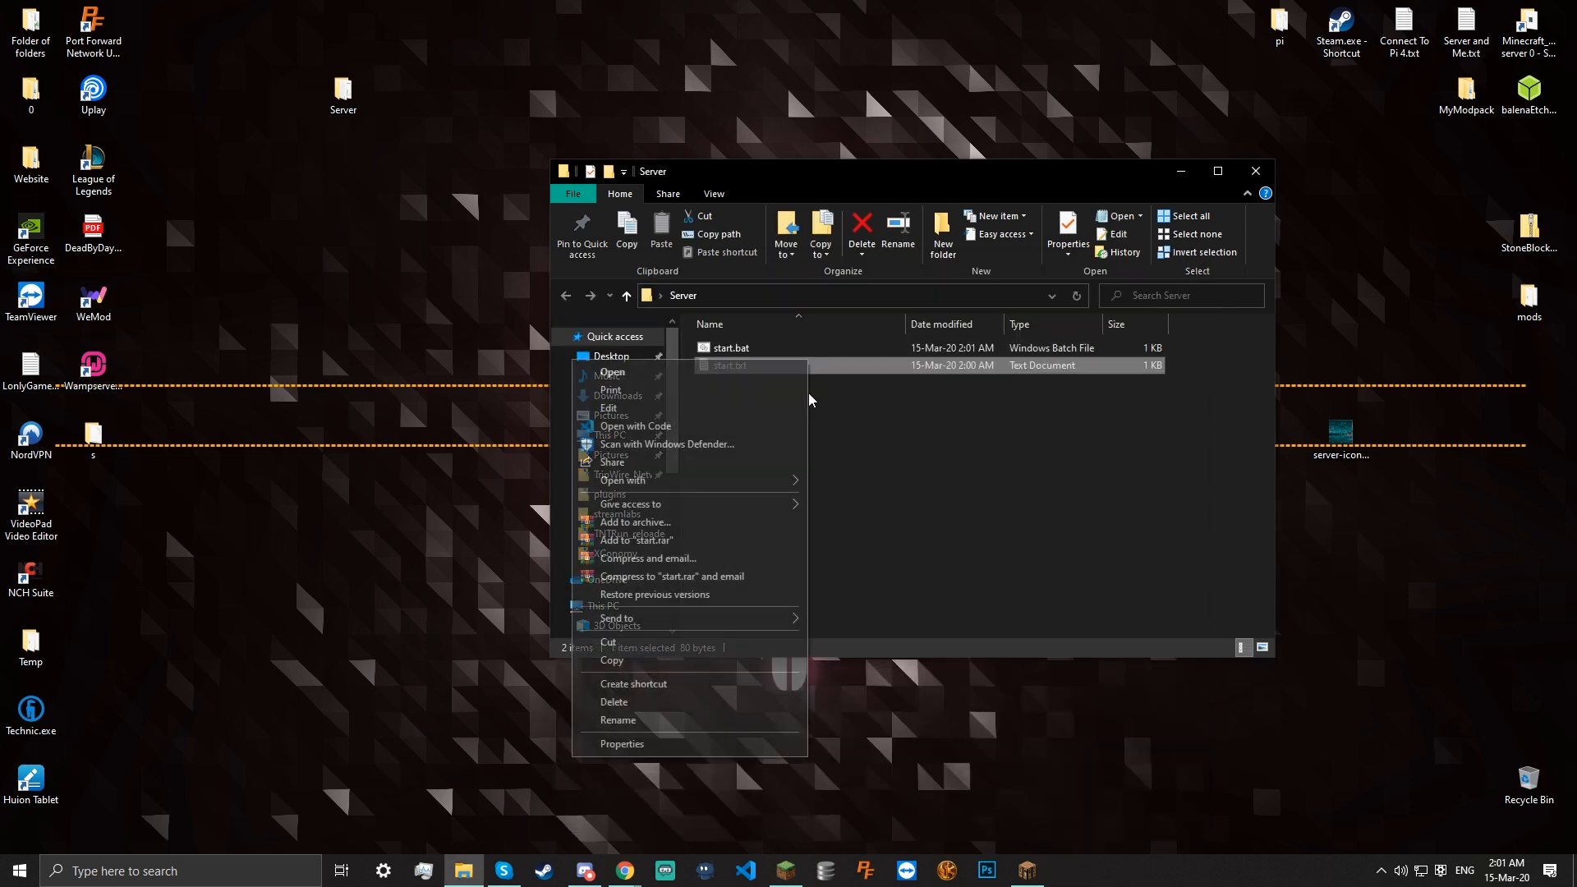
left_click(617, 719)
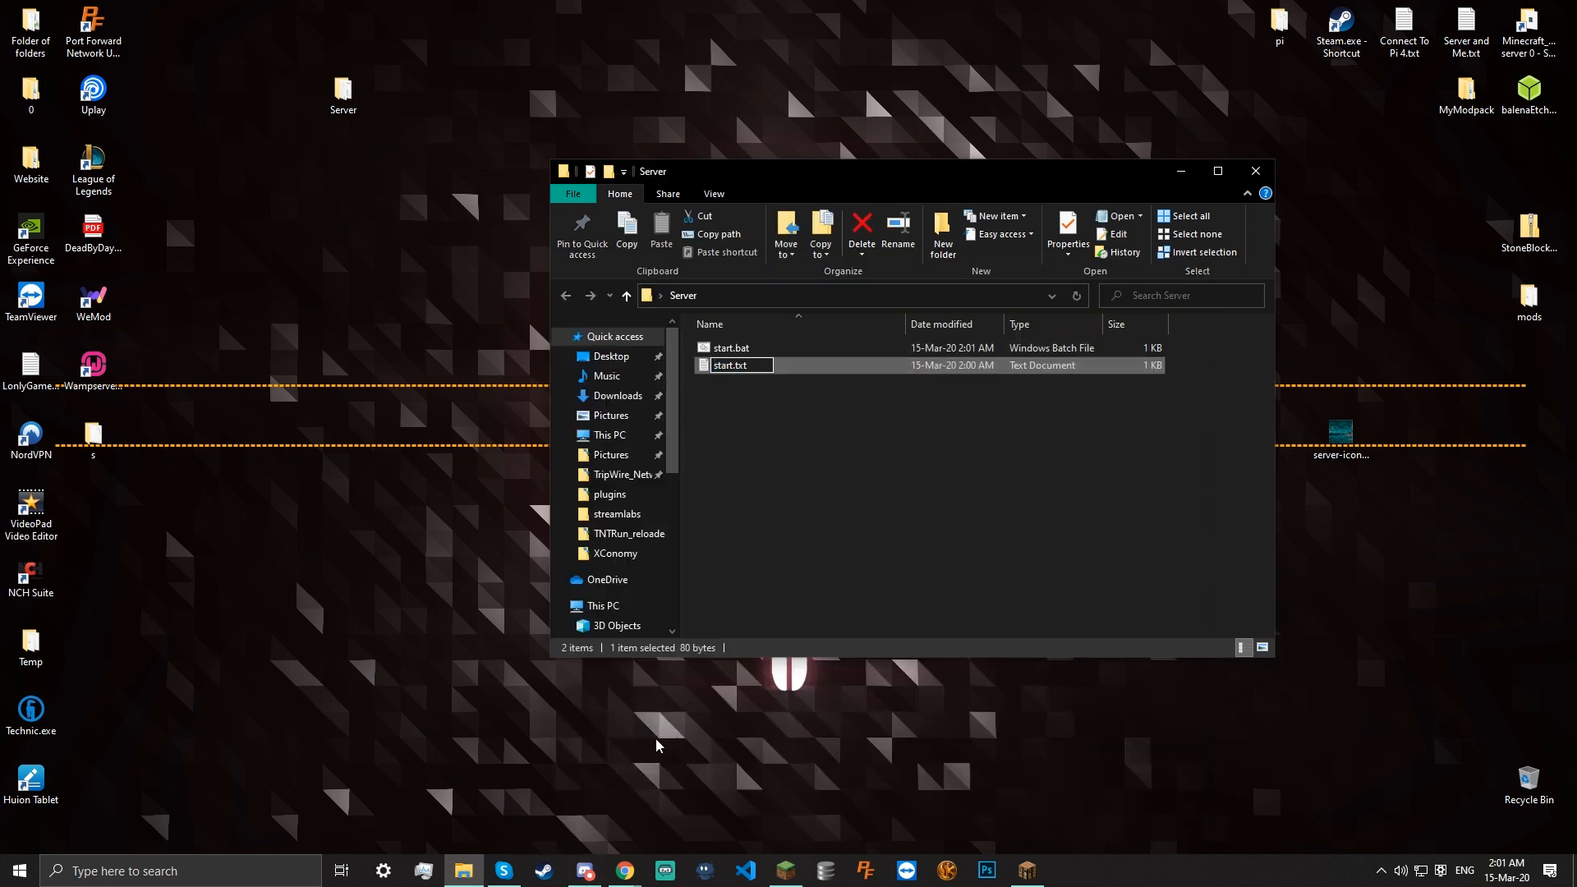
type("ba")
key("Return")
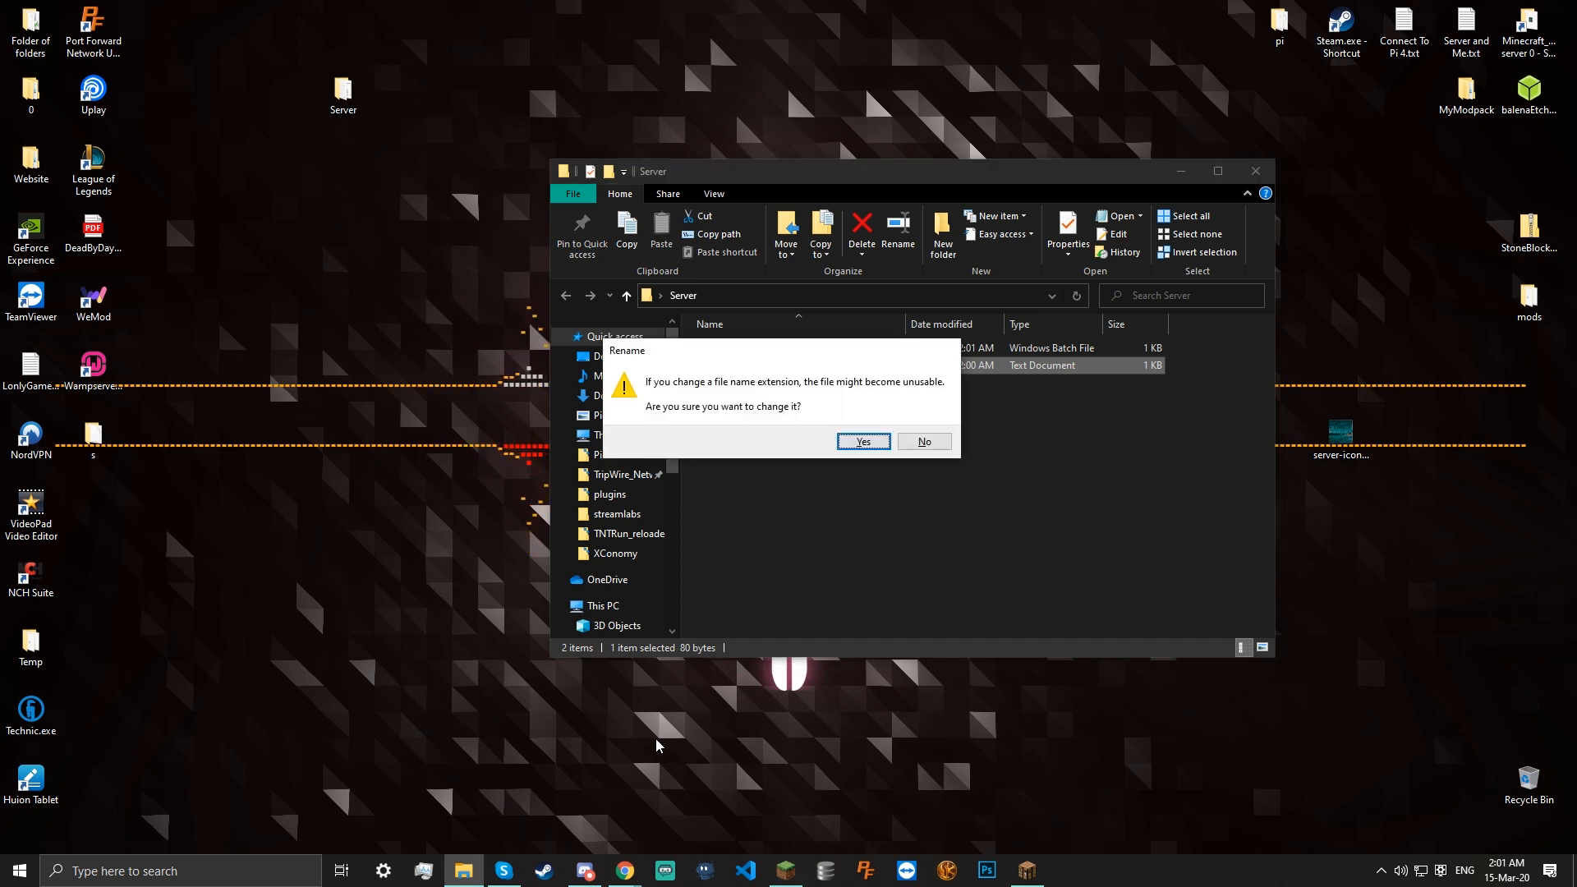
left_click_drag(824, 353, 874, 417)
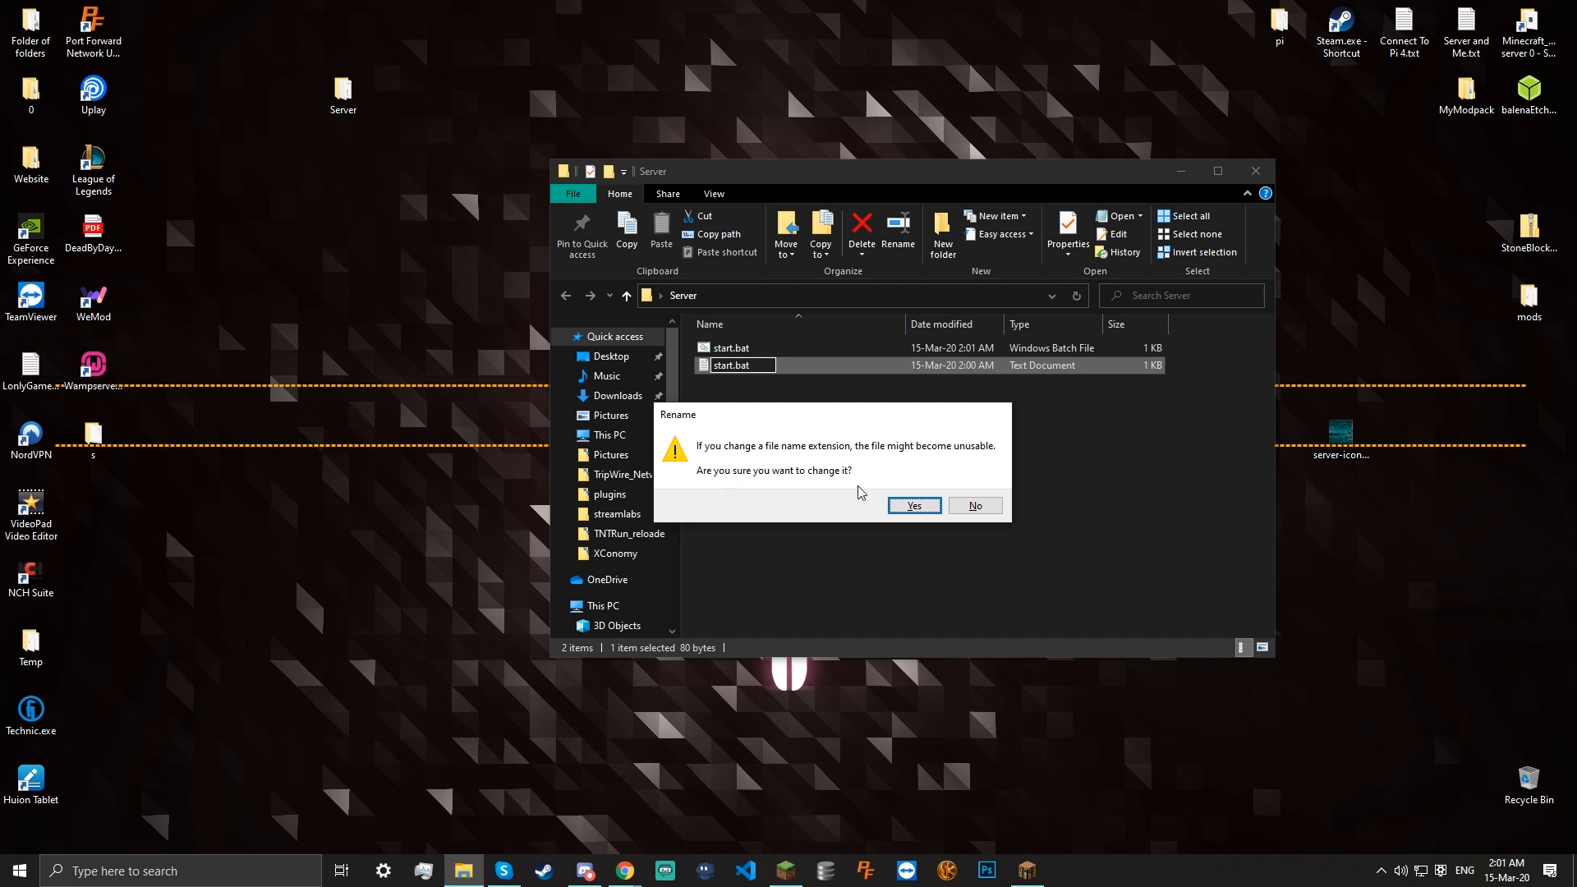
left_click(910, 505)
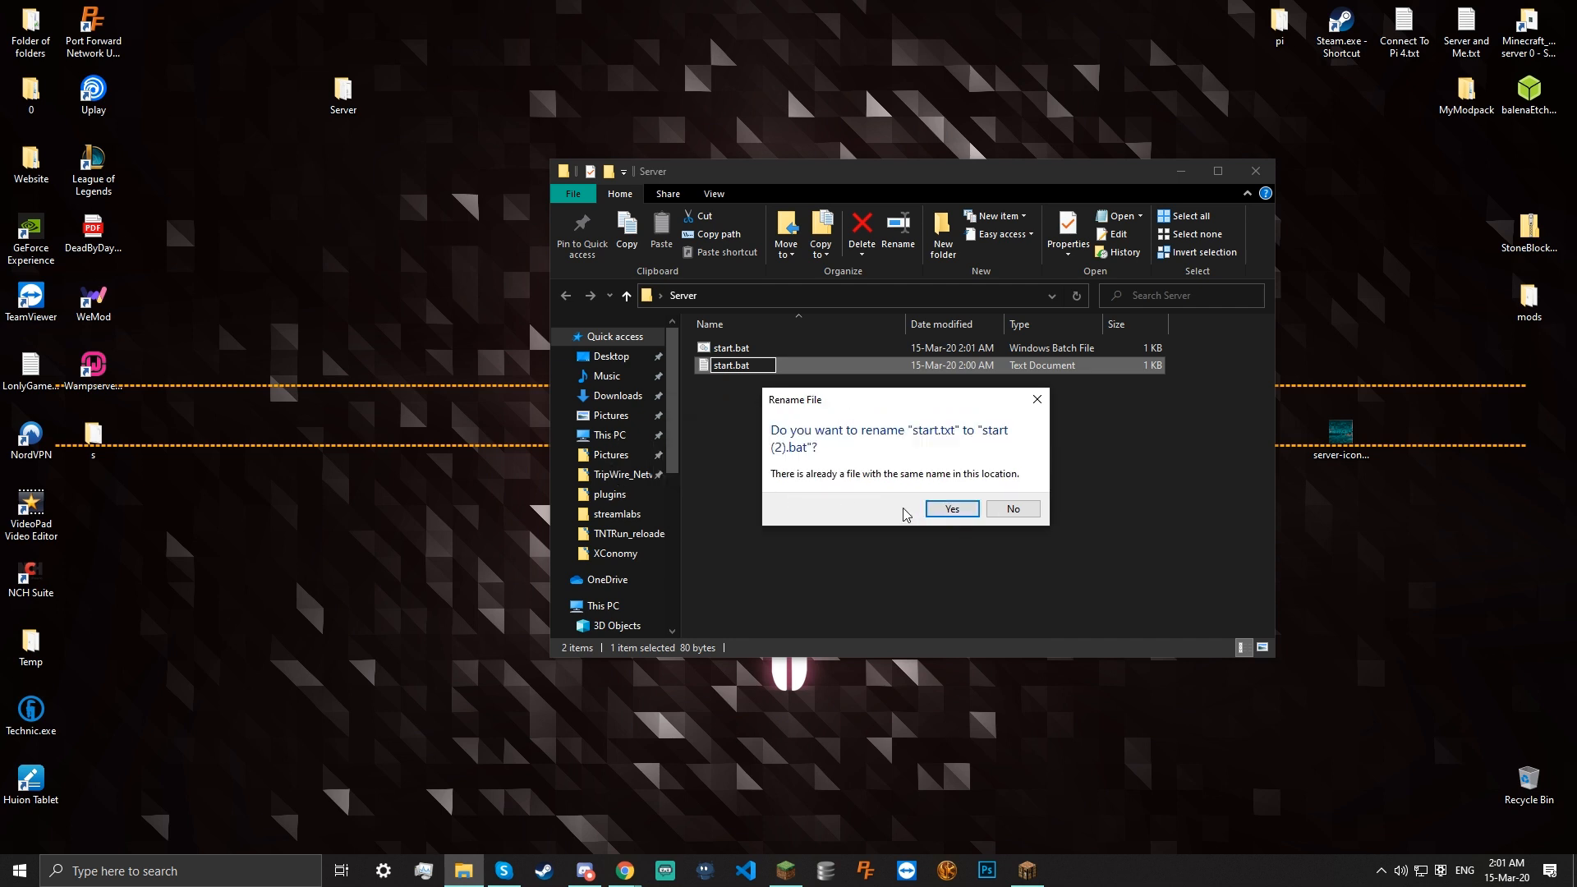
left_click(951, 509)
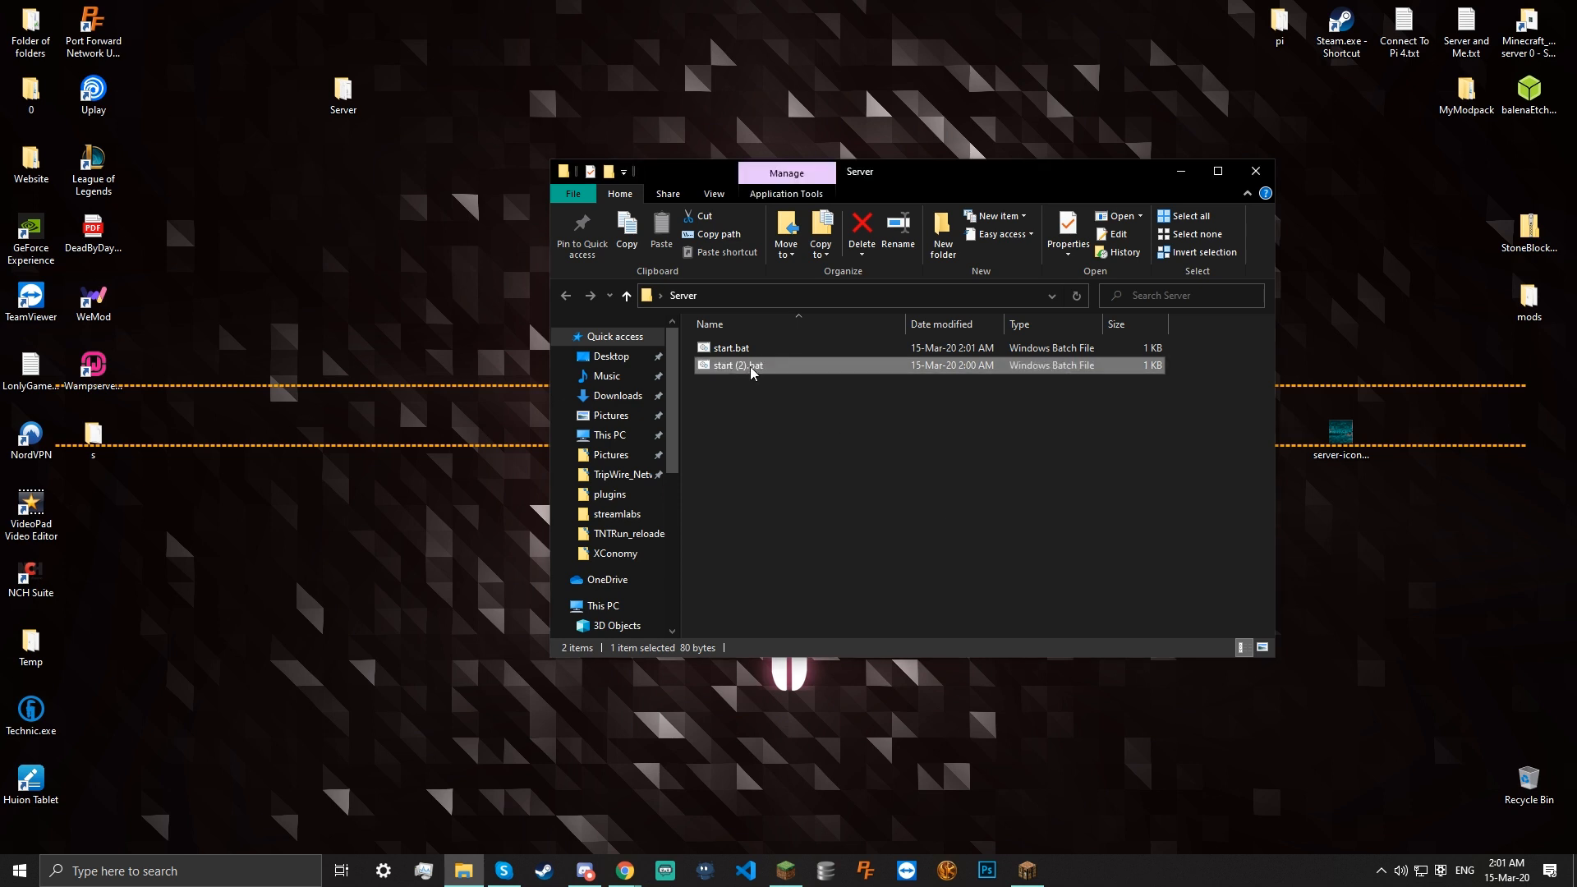
Delete the duplicate start (2).bat from the Server folder
right_click(751, 371)
left_click(542, 746)
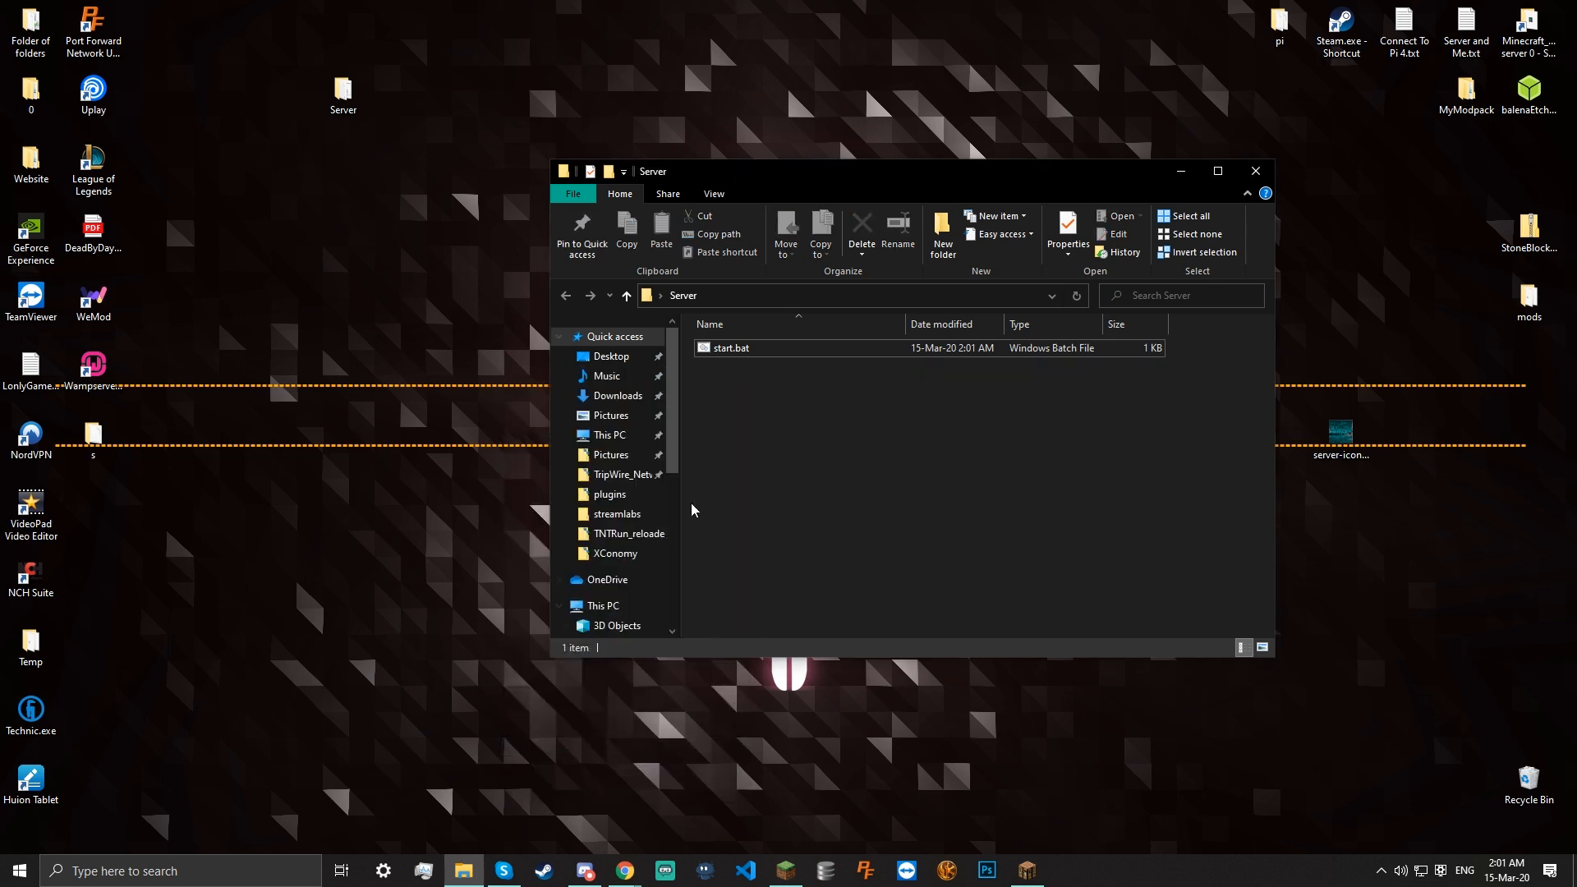
right_click(718, 457)
Make a new text document renamed to start.bat, saved as start (2).bat, and edit it
mouse_move(655, 729)
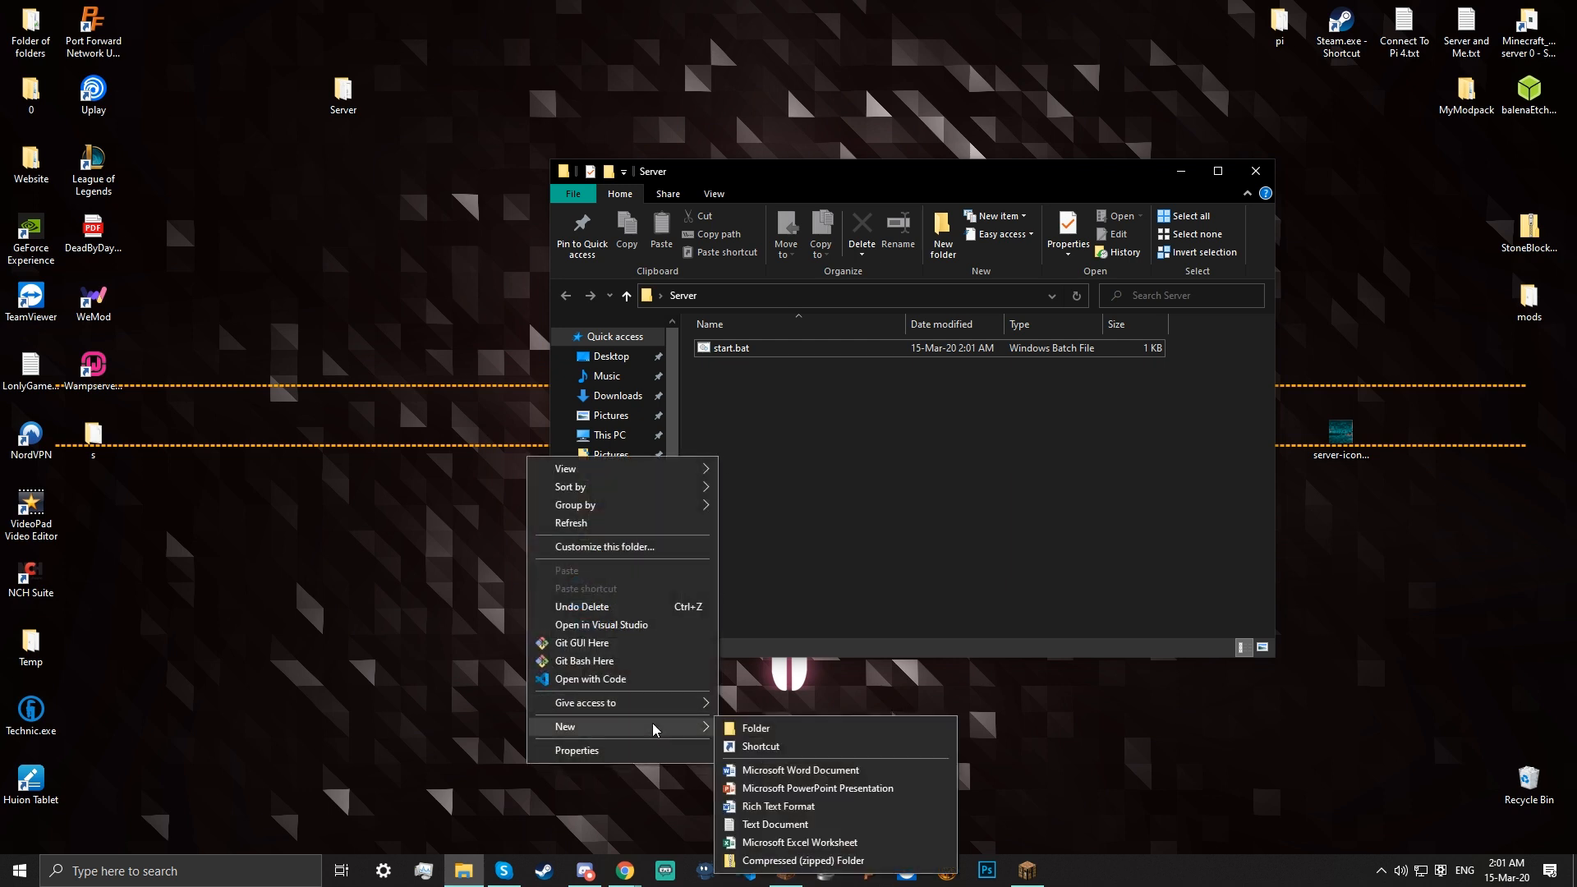
left_click(790, 824)
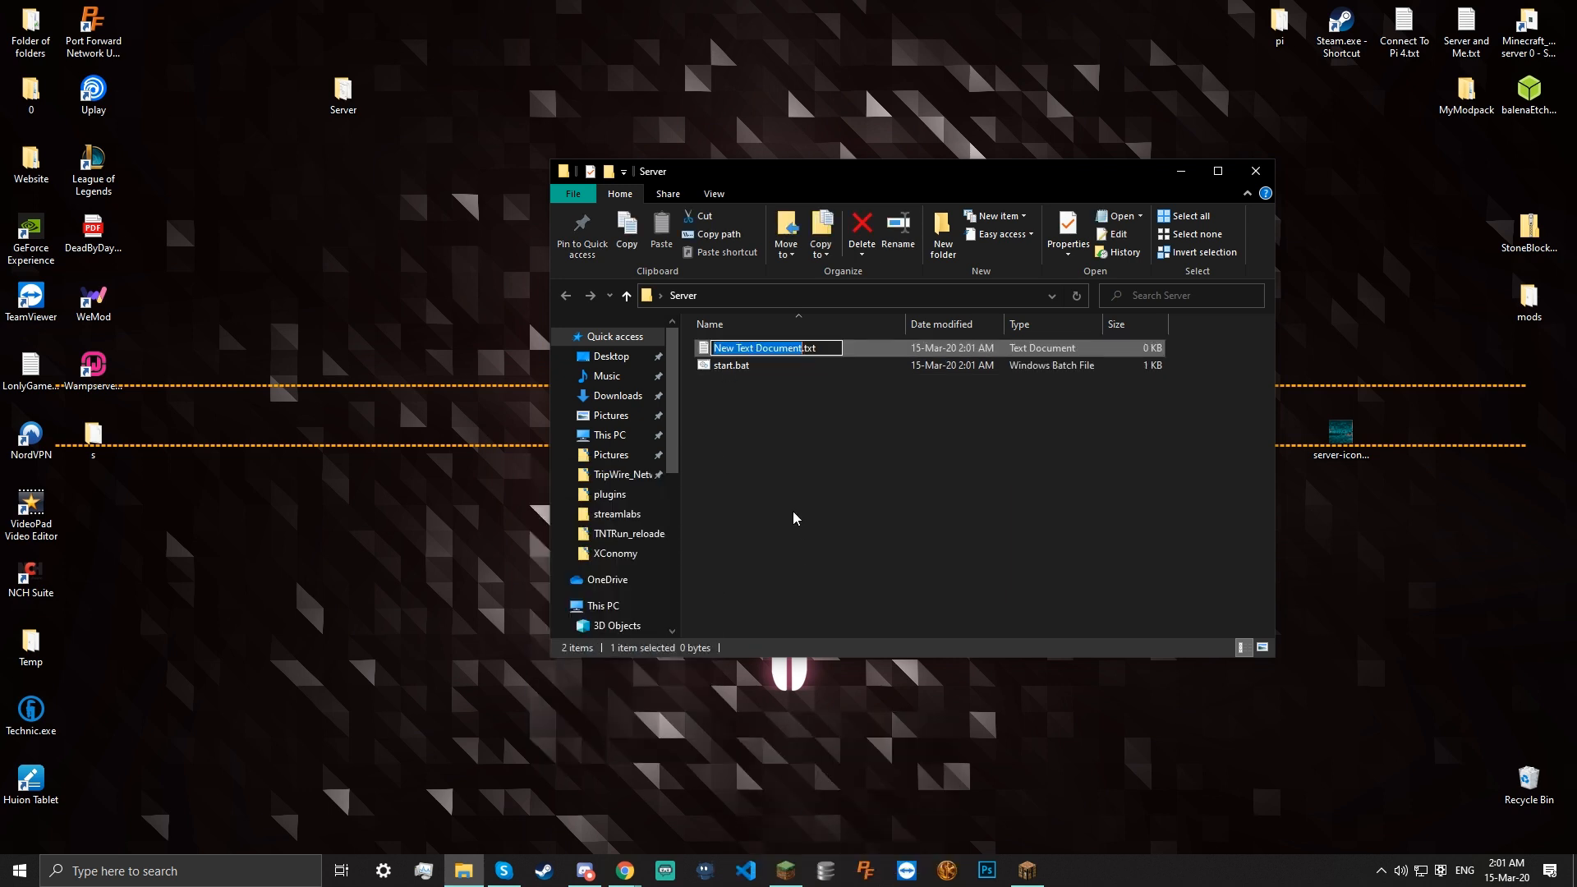
key("BackSpace")
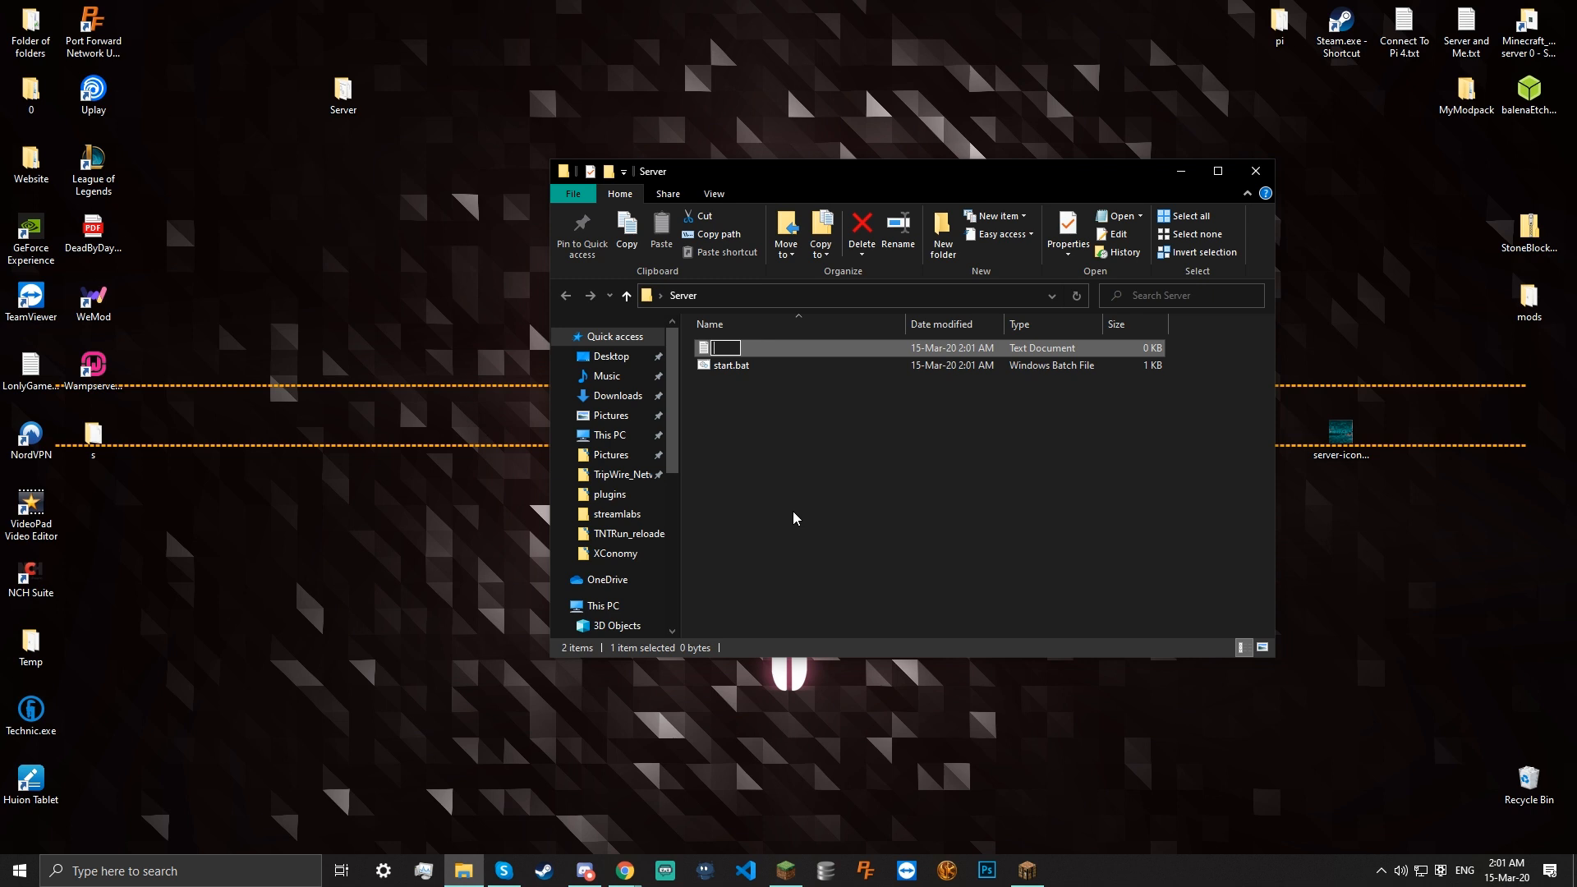
type("start.bat")
key("Return")
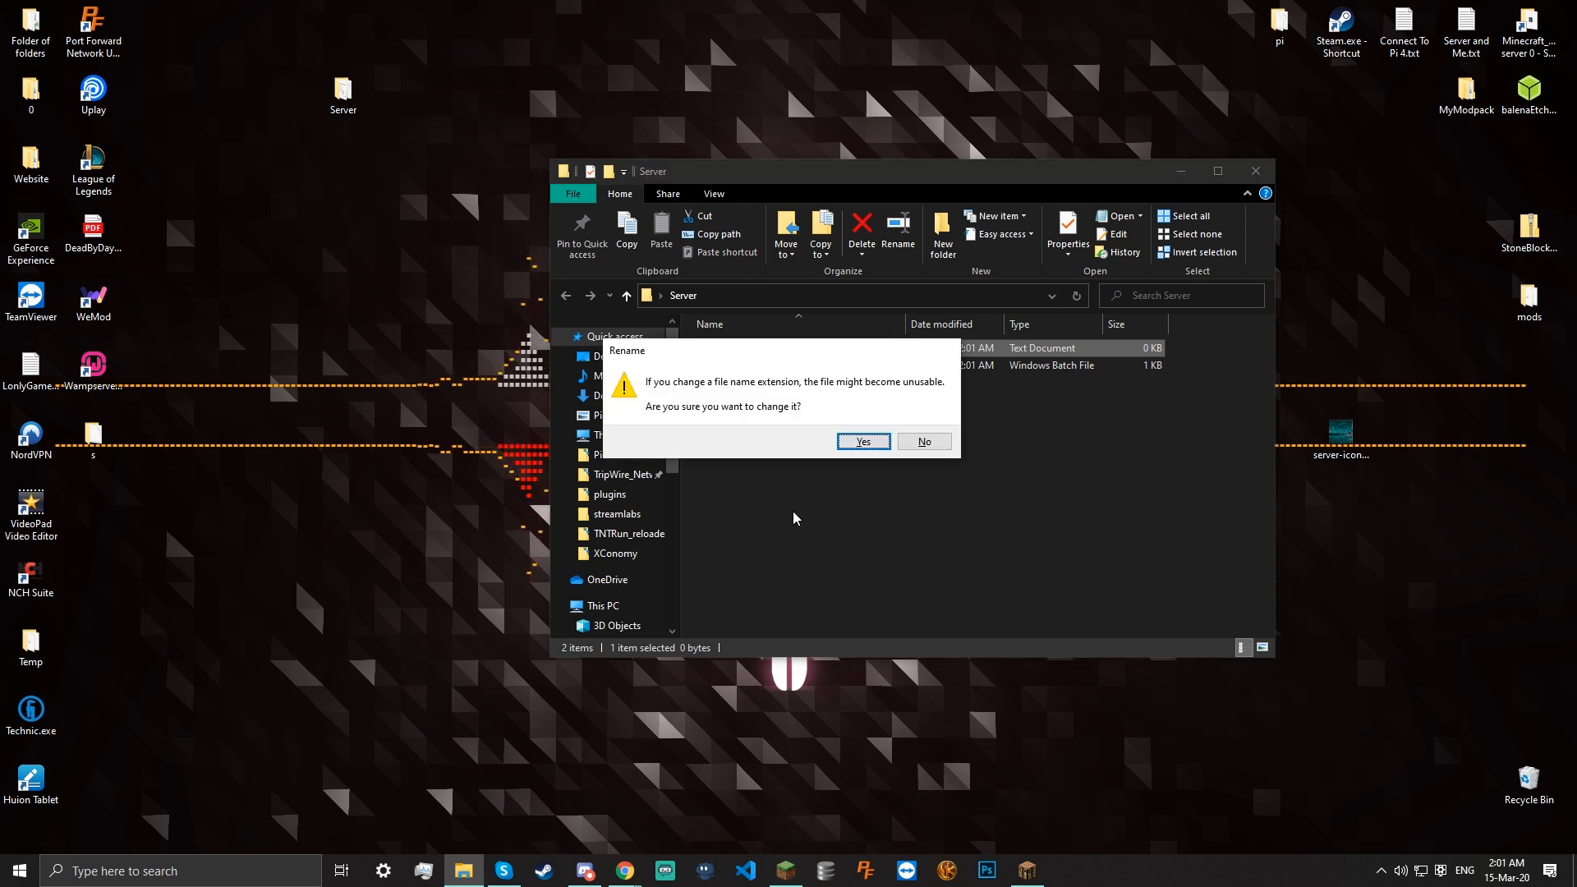
key("Return")
key("Return")
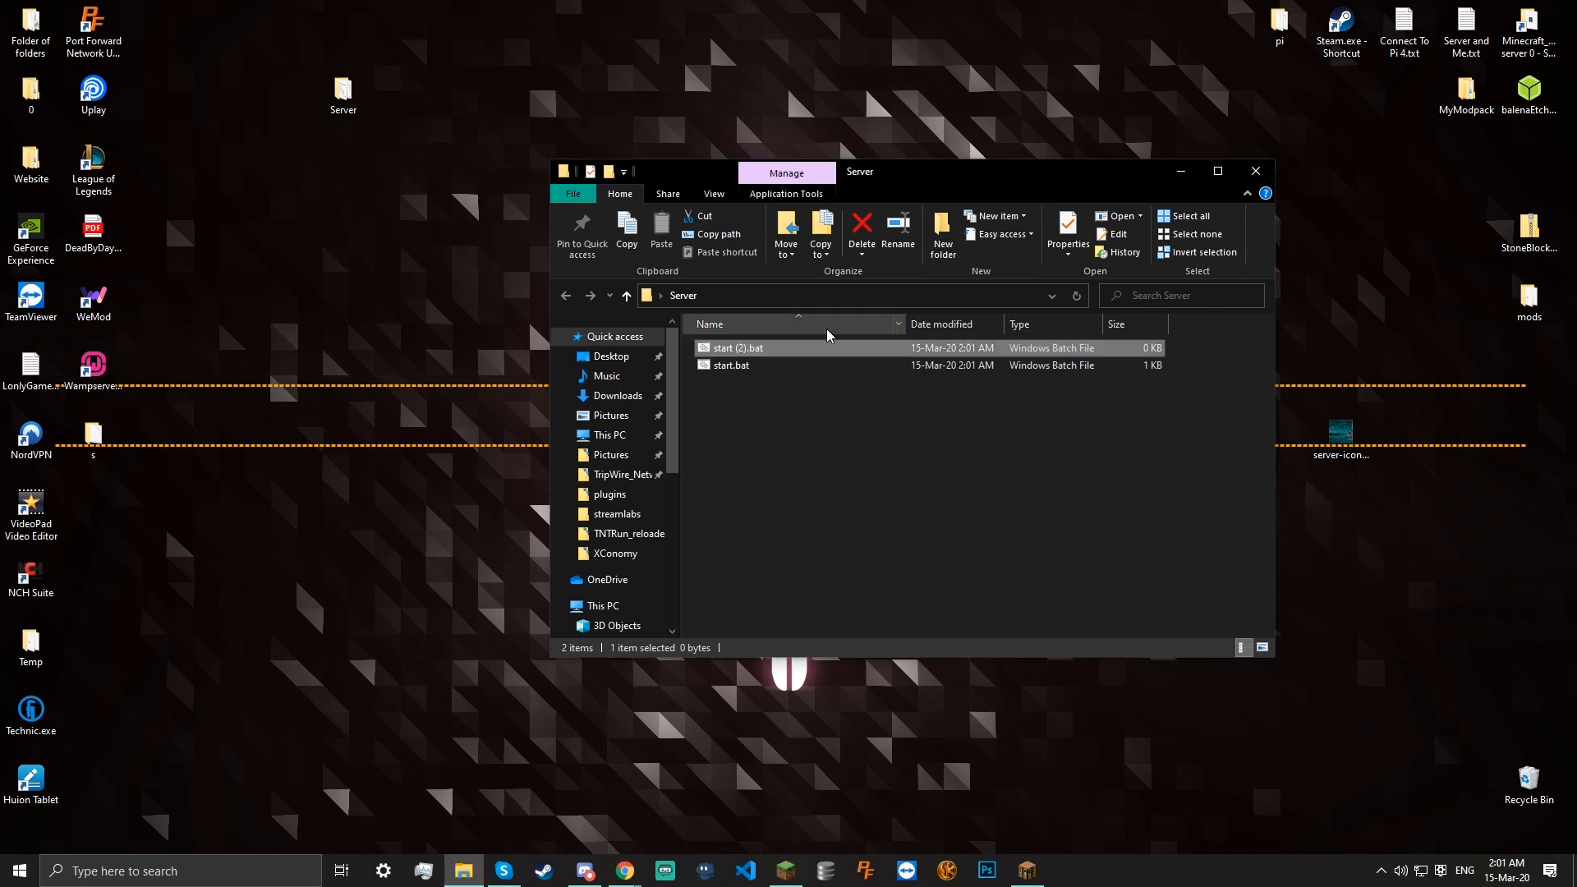
right_click(794, 349)
left_click(632, 398)
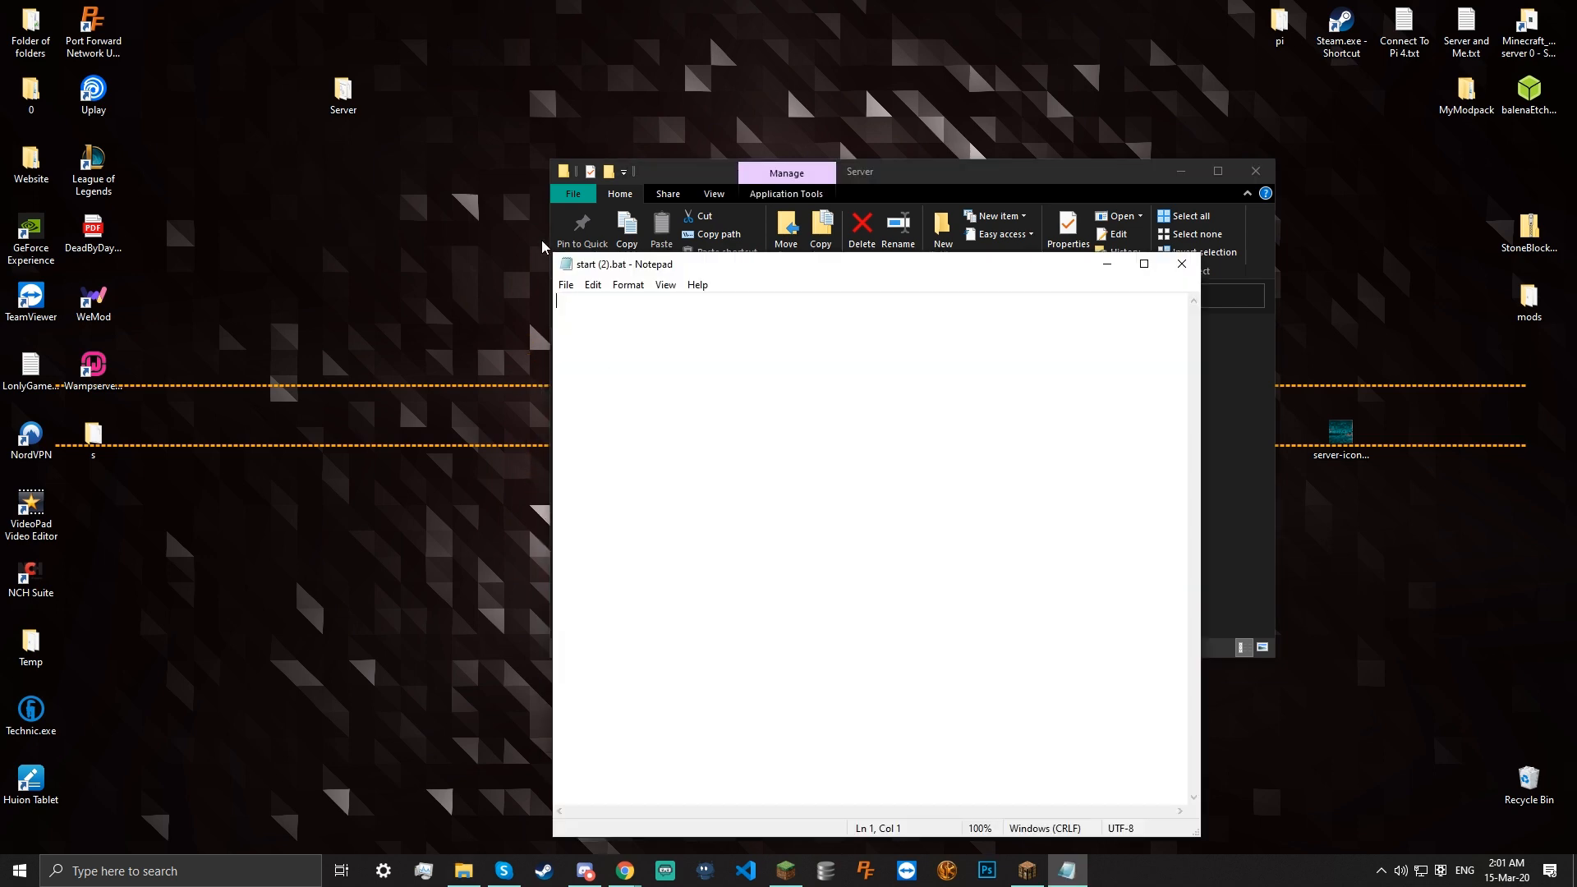
Close the empty start (2).bat, delete it, and test-run start.bat
left_click(1181, 263)
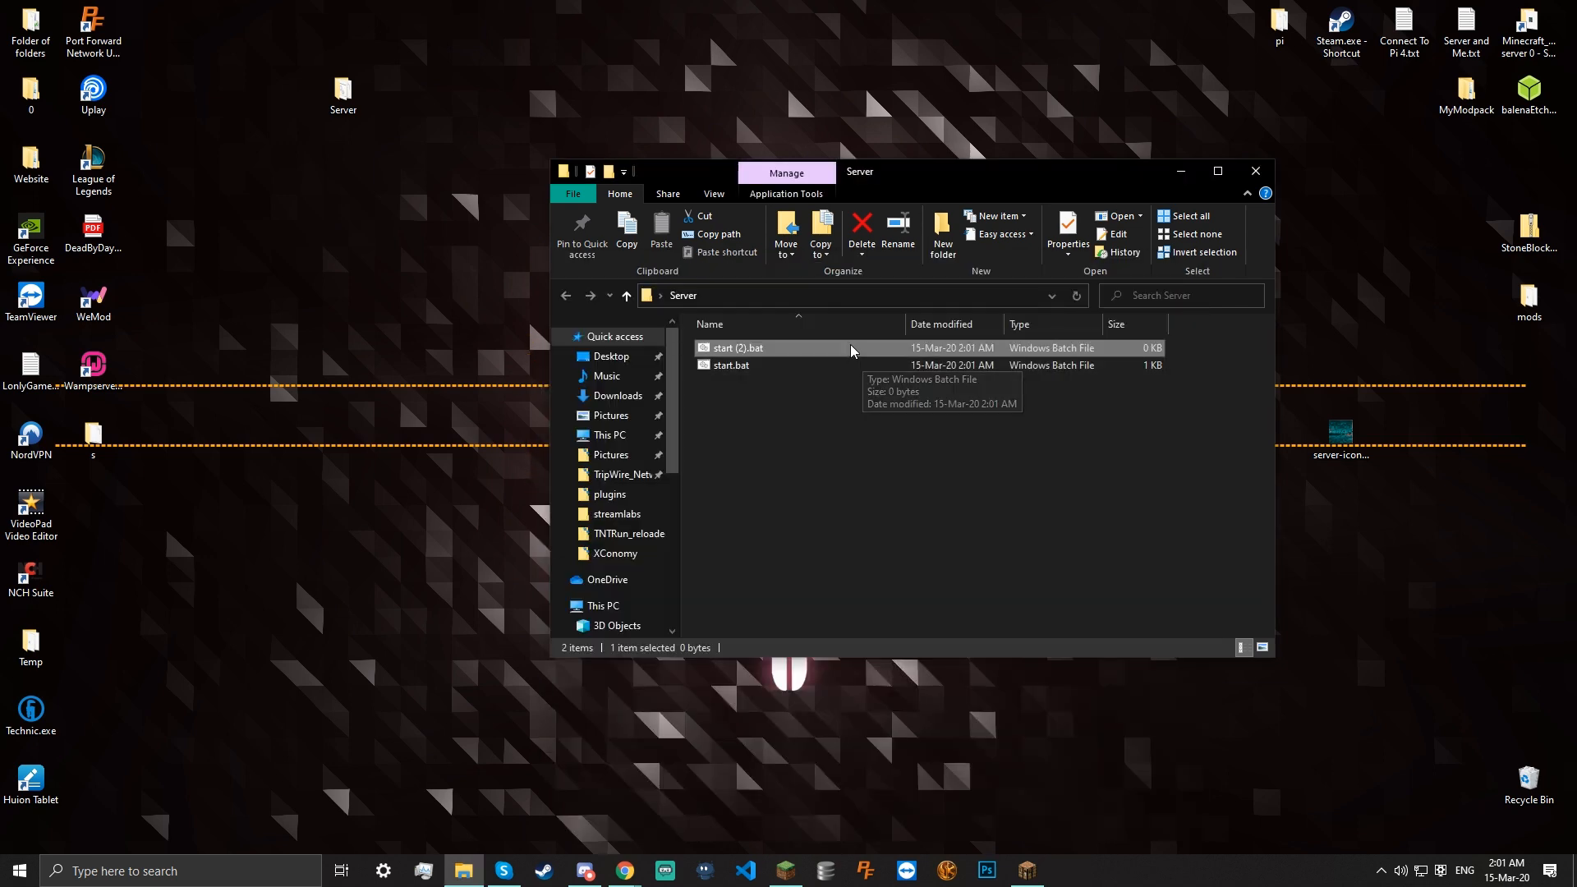
left_click(850, 366)
right_click(829, 349)
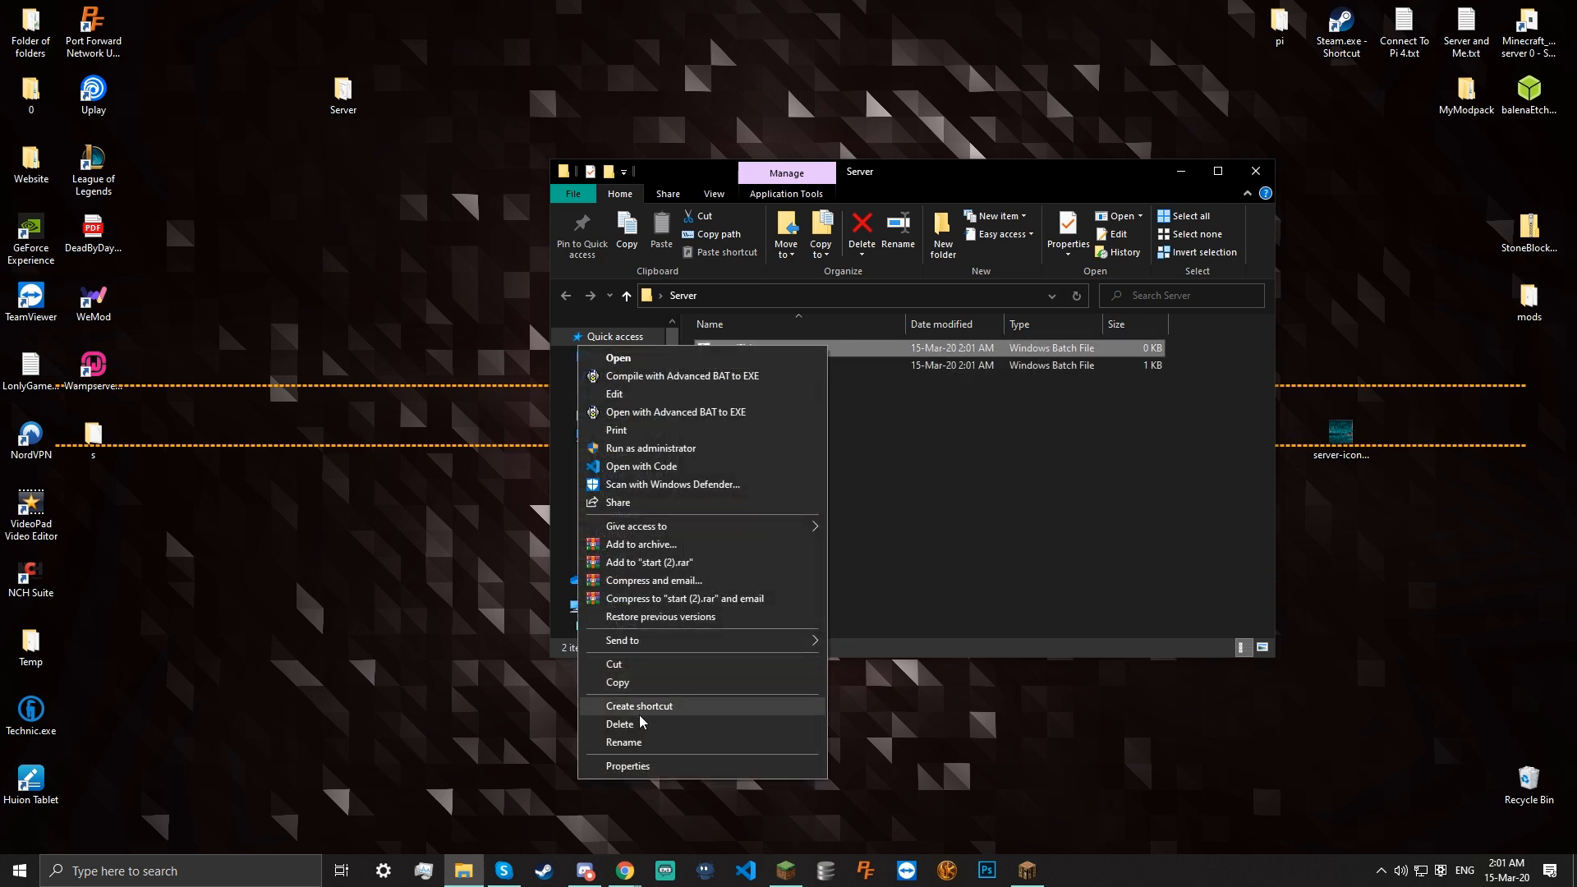
left_click(793, 722)
double_click(729, 352)
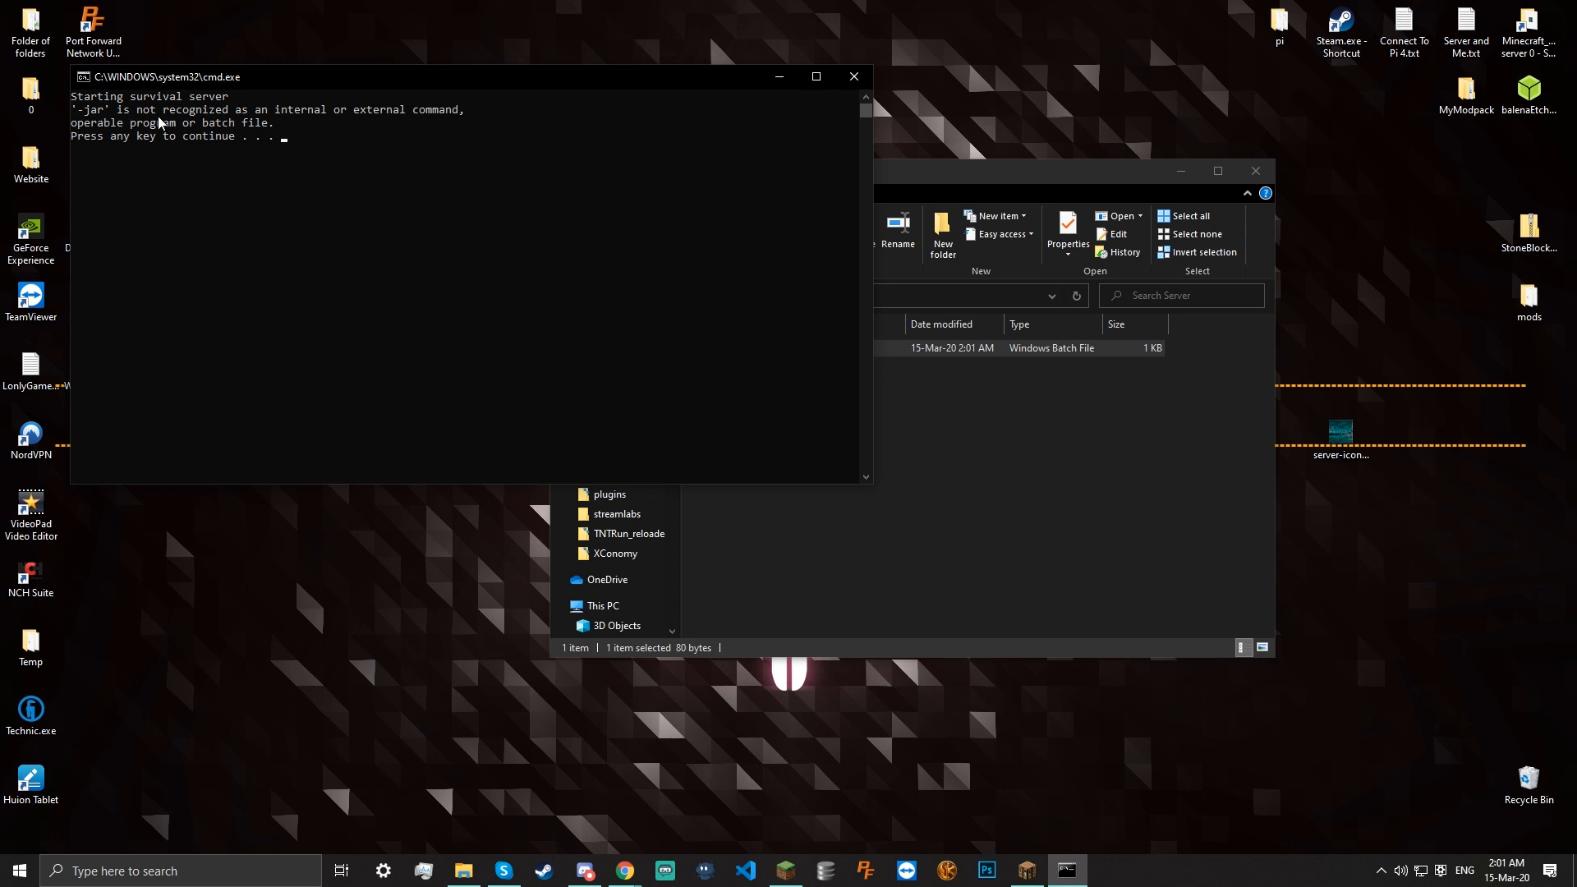
key("Return")
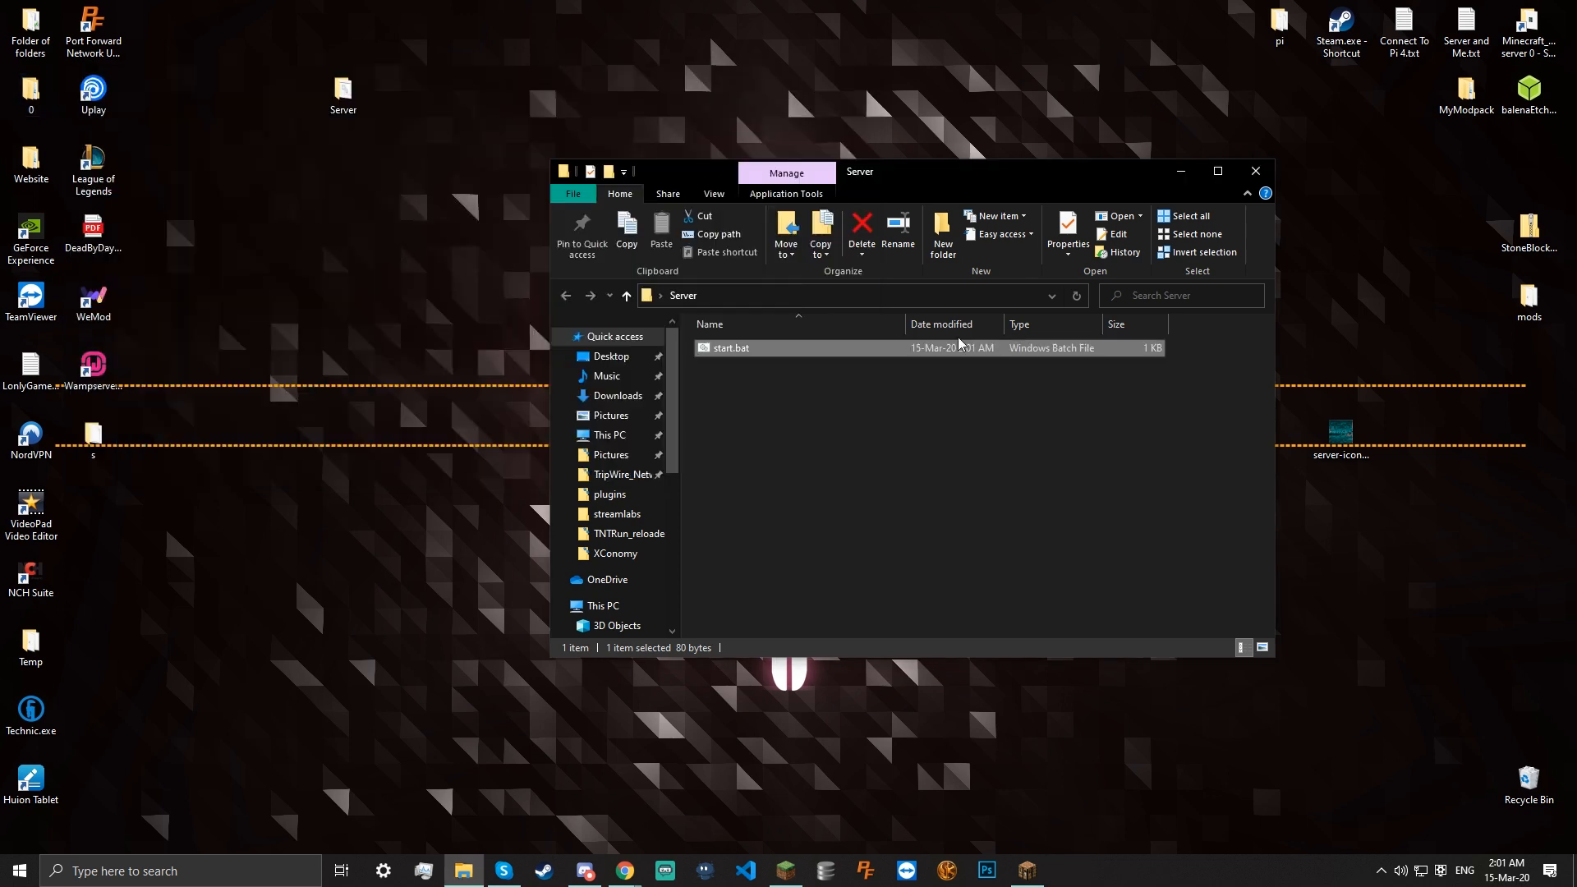
Move '-java' to the start of start.bat's launch line, save, and rerun the script
right_click(810, 359)
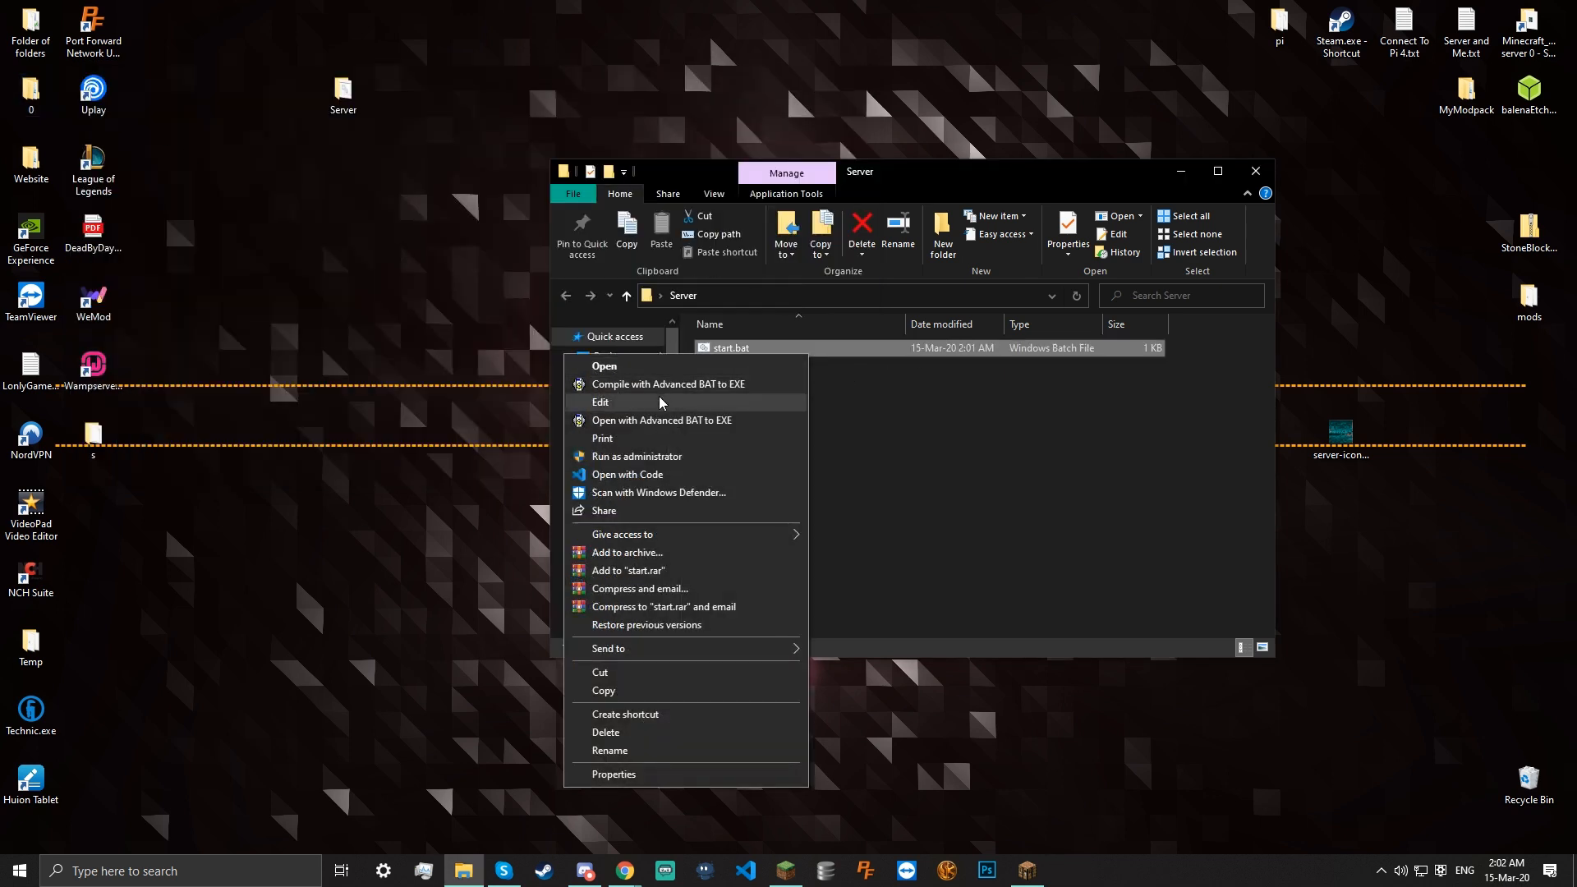
left_click(658, 405)
left_click_drag(714, 334, 673, 337)
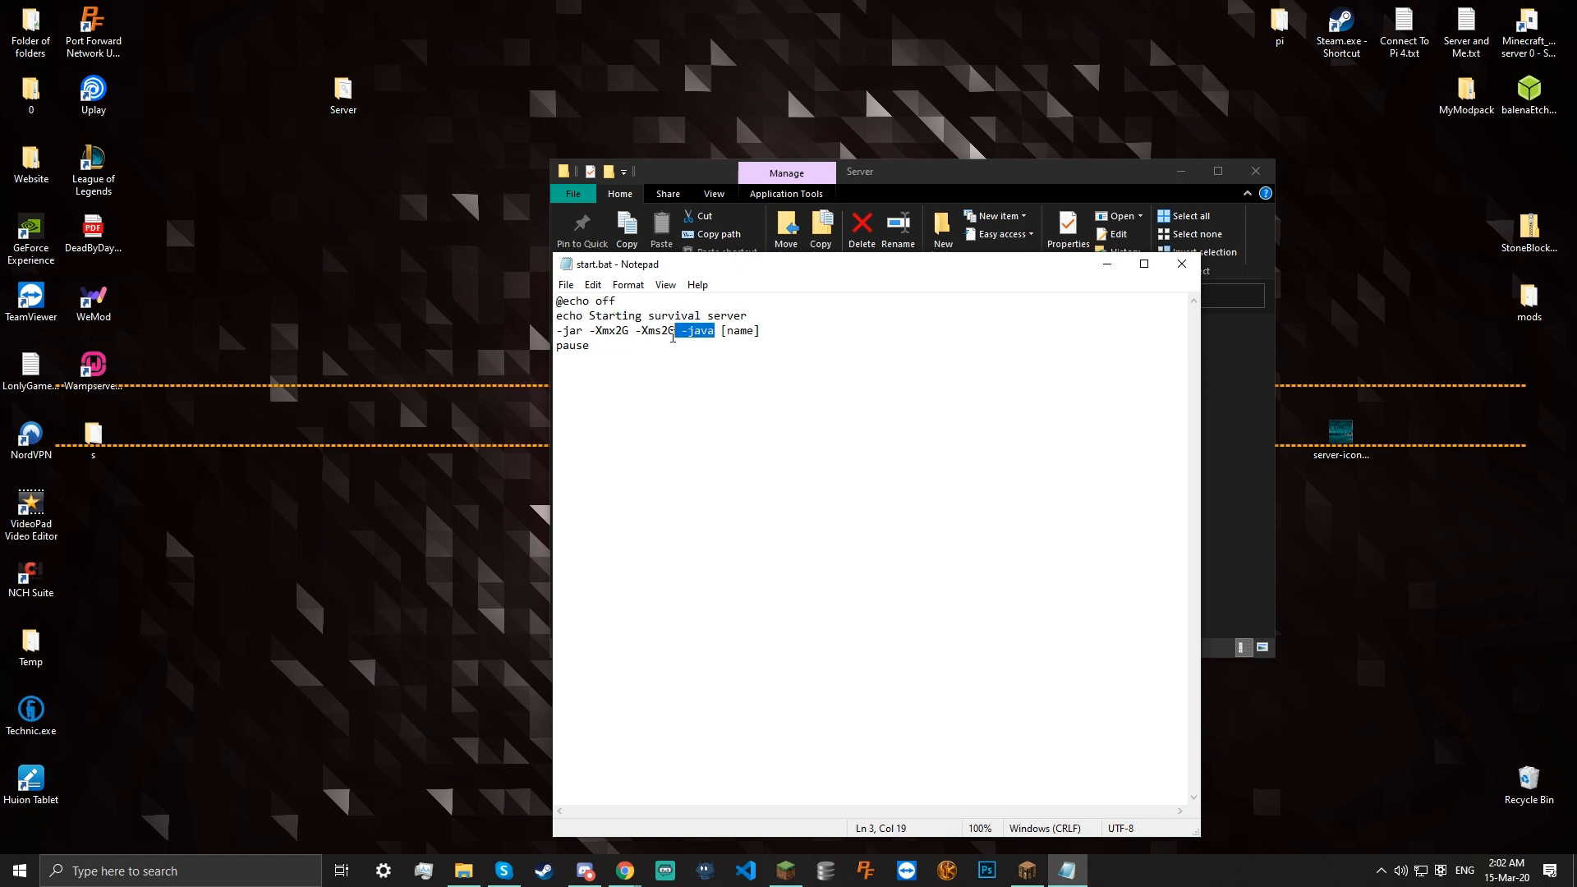
key("BackSpace")
key("BackSpace")
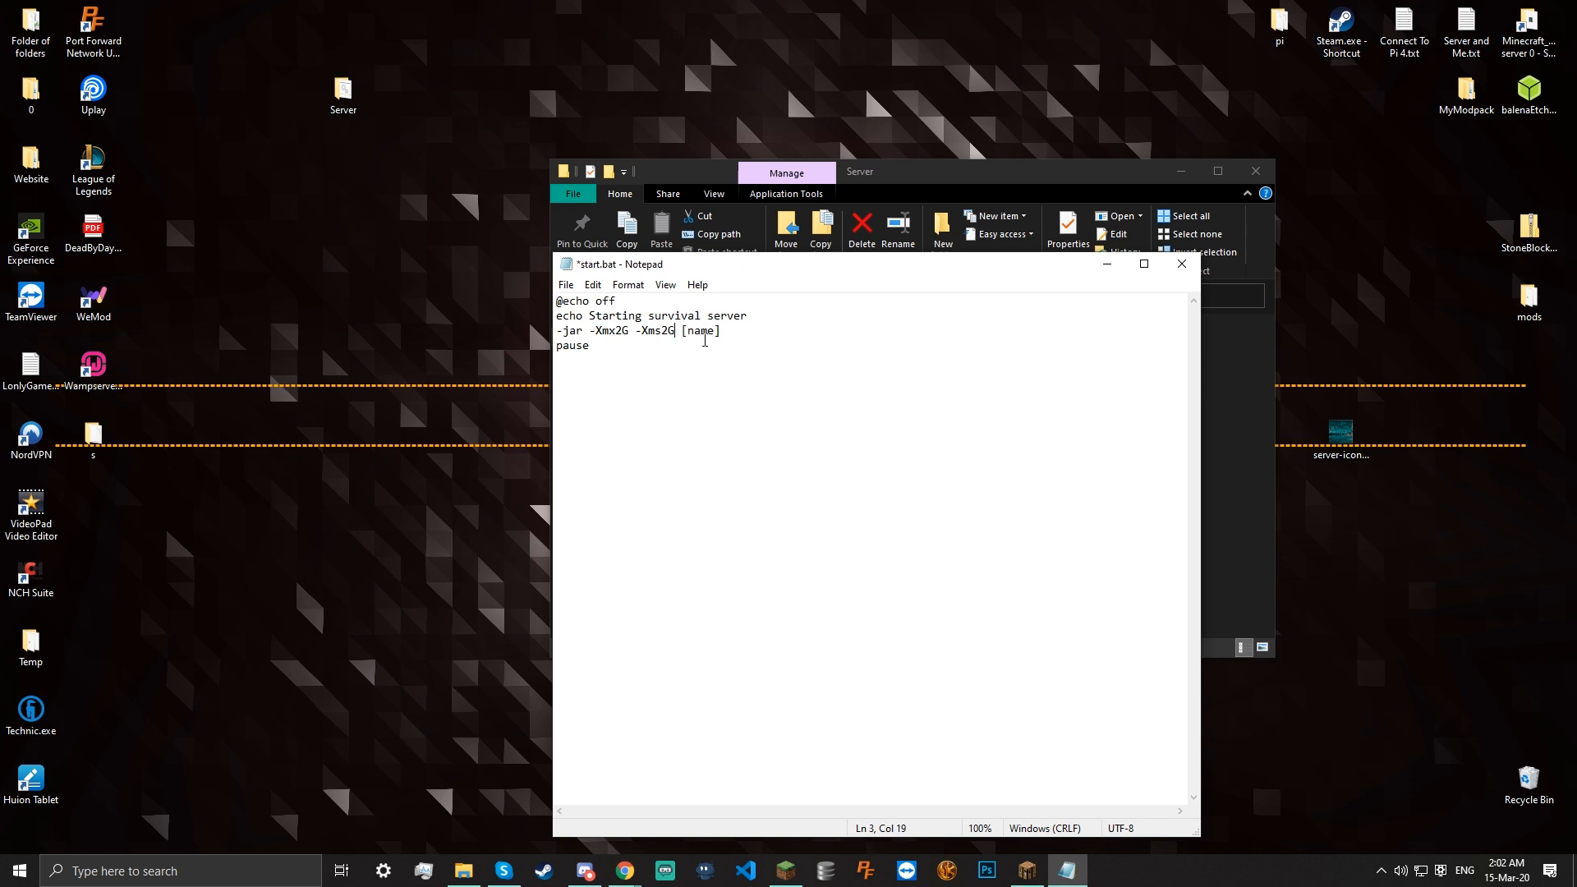
left_click(559, 331)
type("-java")
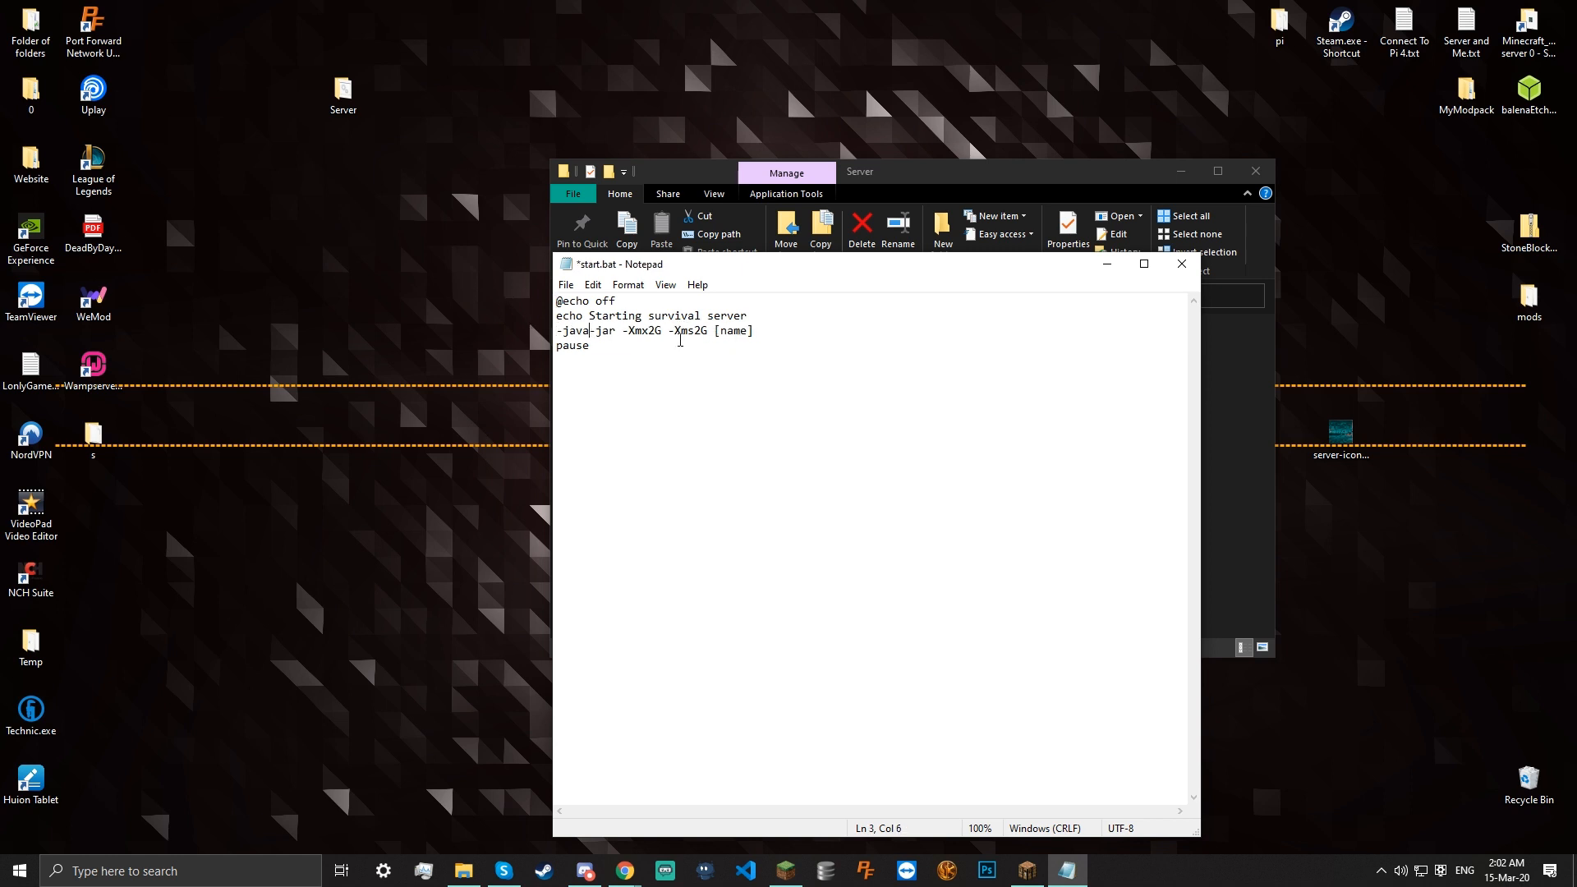
key("ctrl+s")
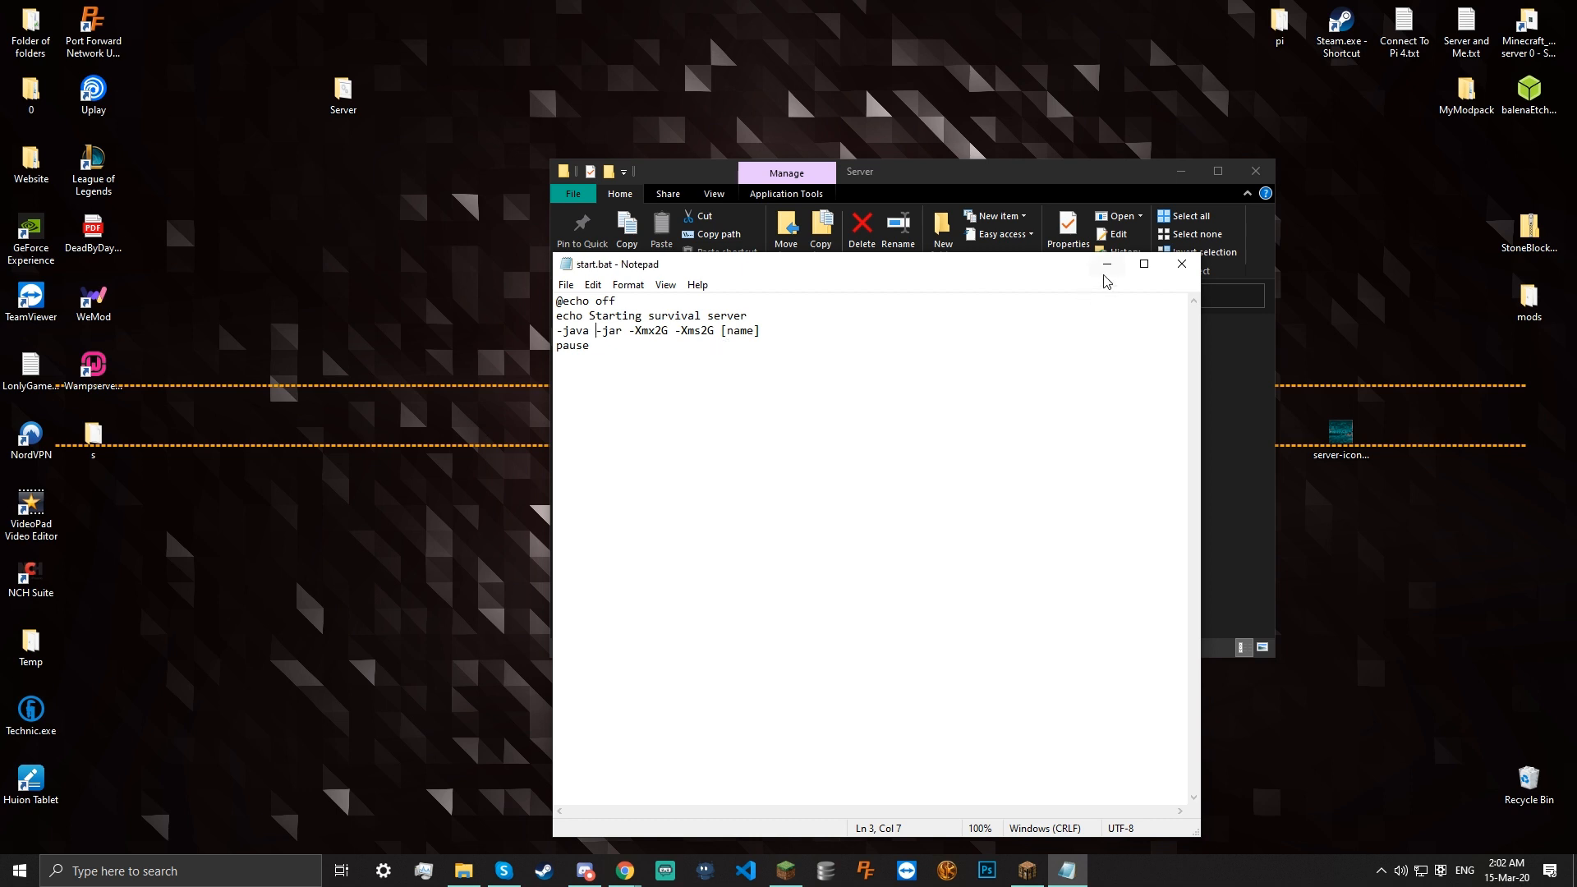
left_click(1182, 264)
double_click(818, 353)
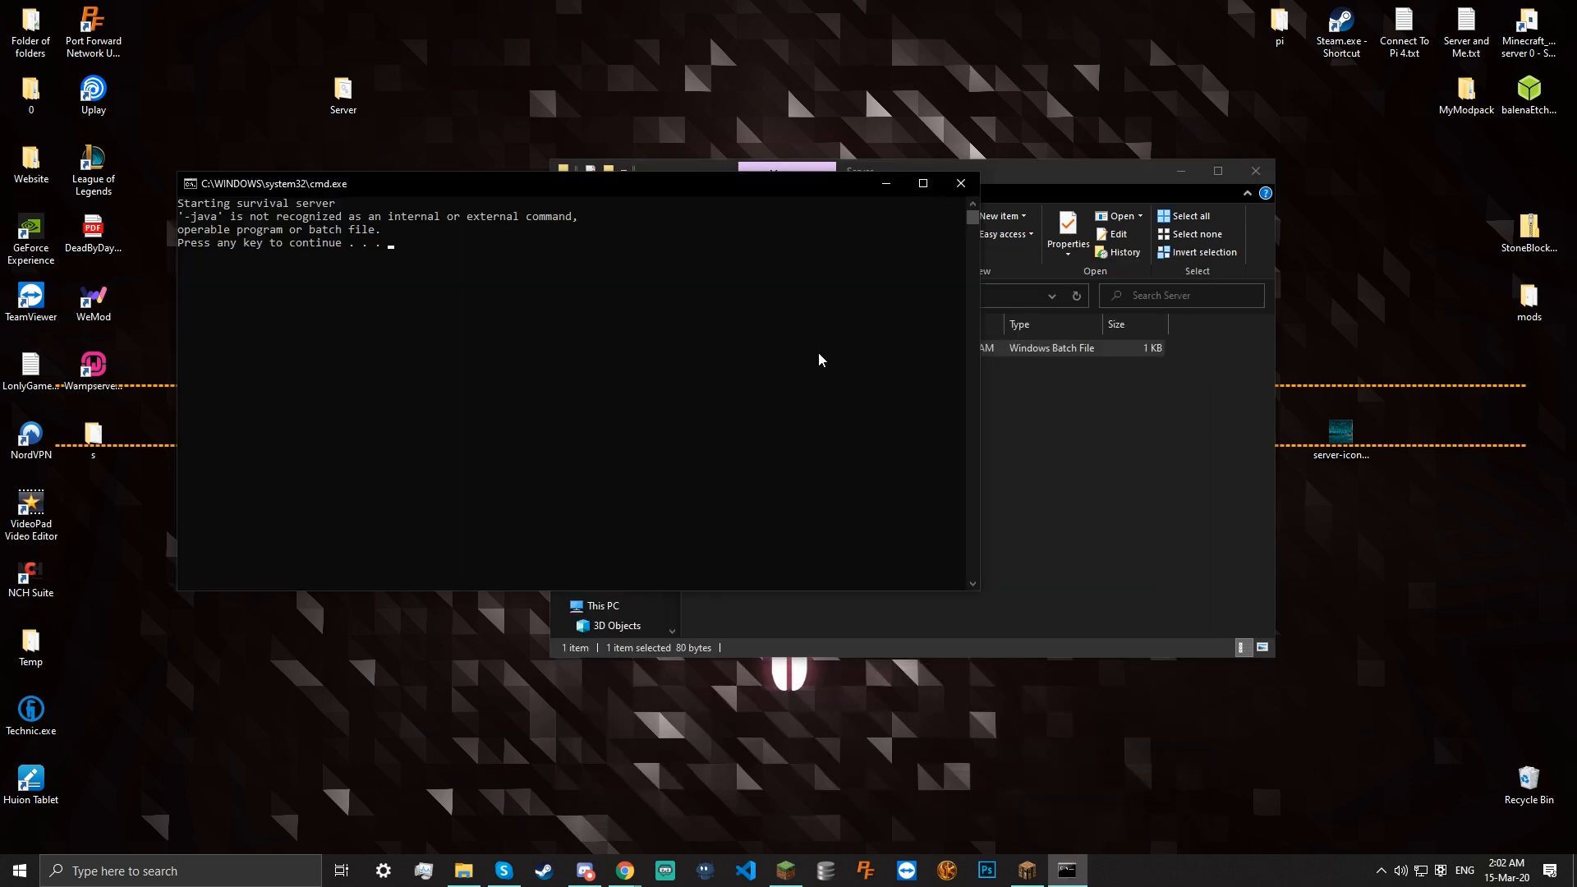
key("Return")
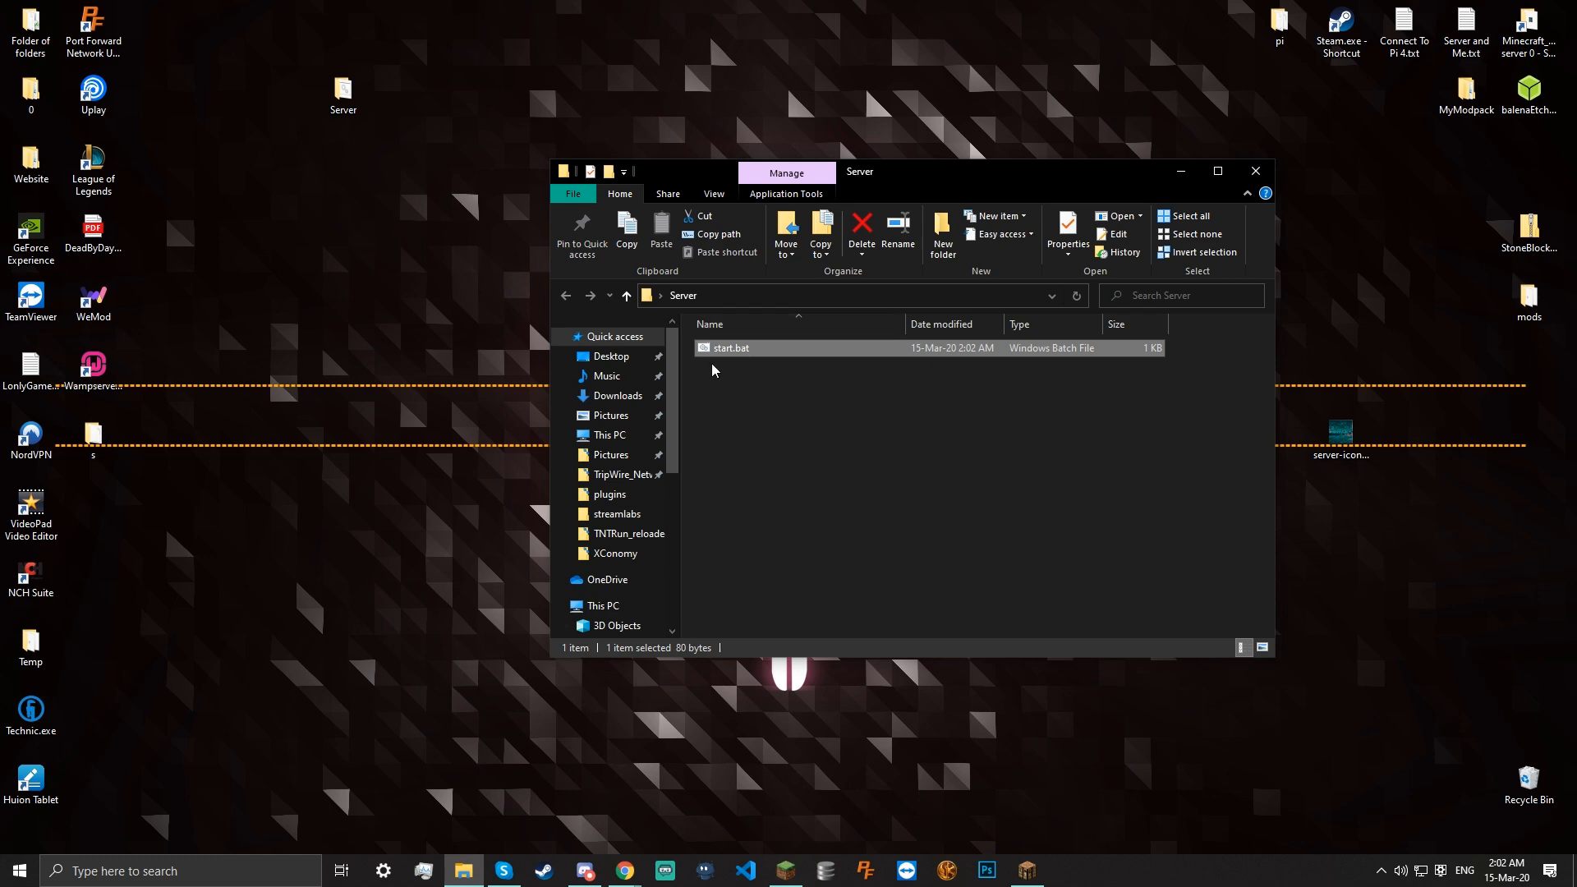
Inspect the TNTRun_MLobby folder's start.bat in Notepad and close it unchanged
left_click(610, 494)
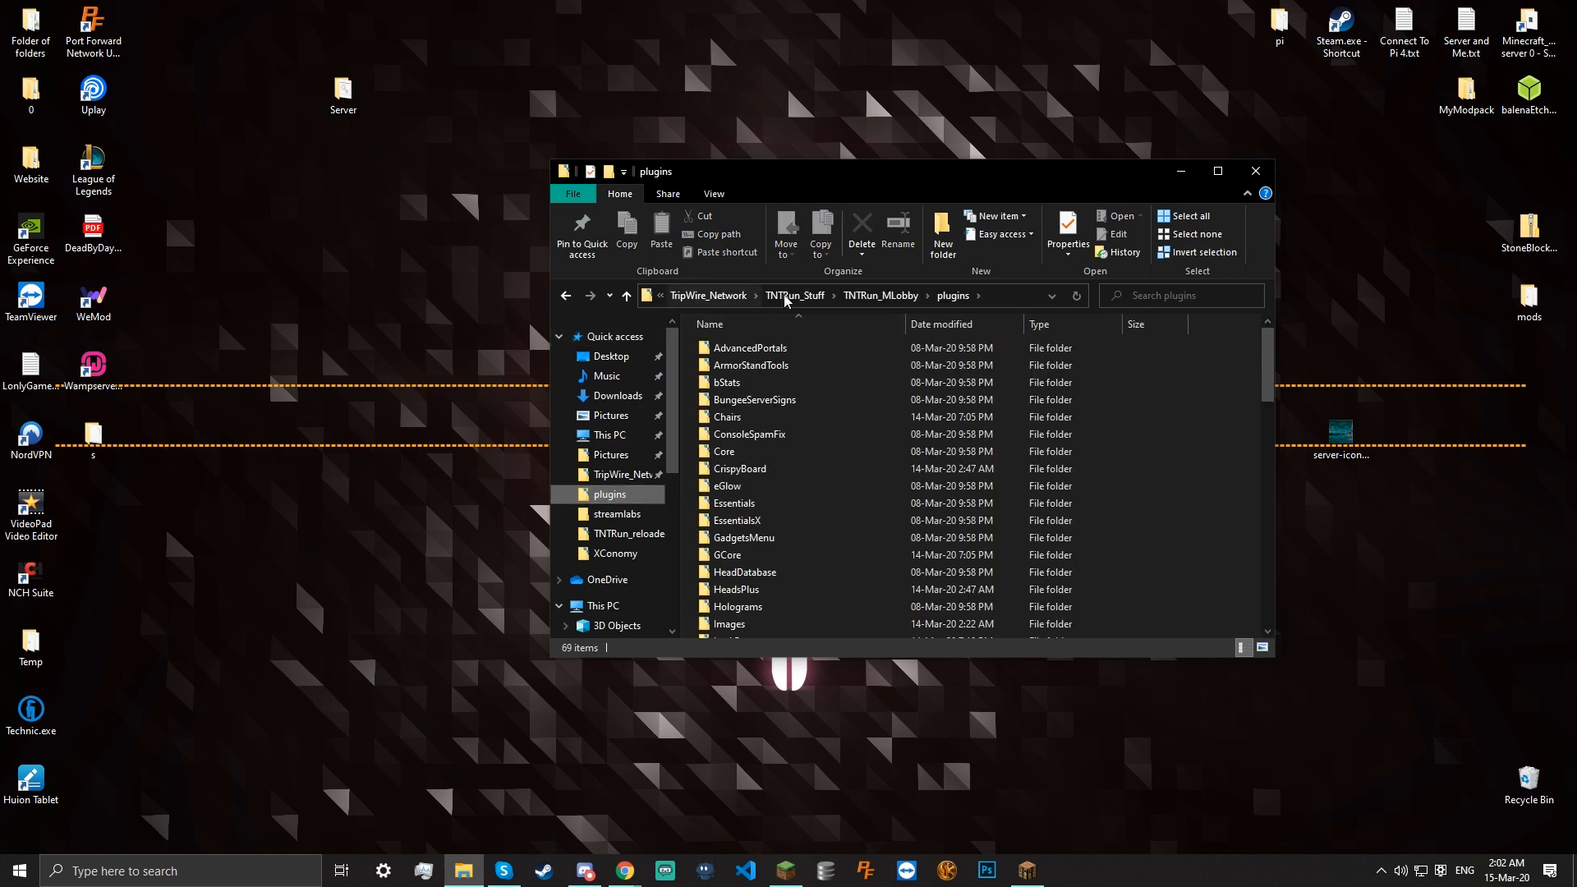
left_click(852, 302)
scroll(795, 469, "down", 2)
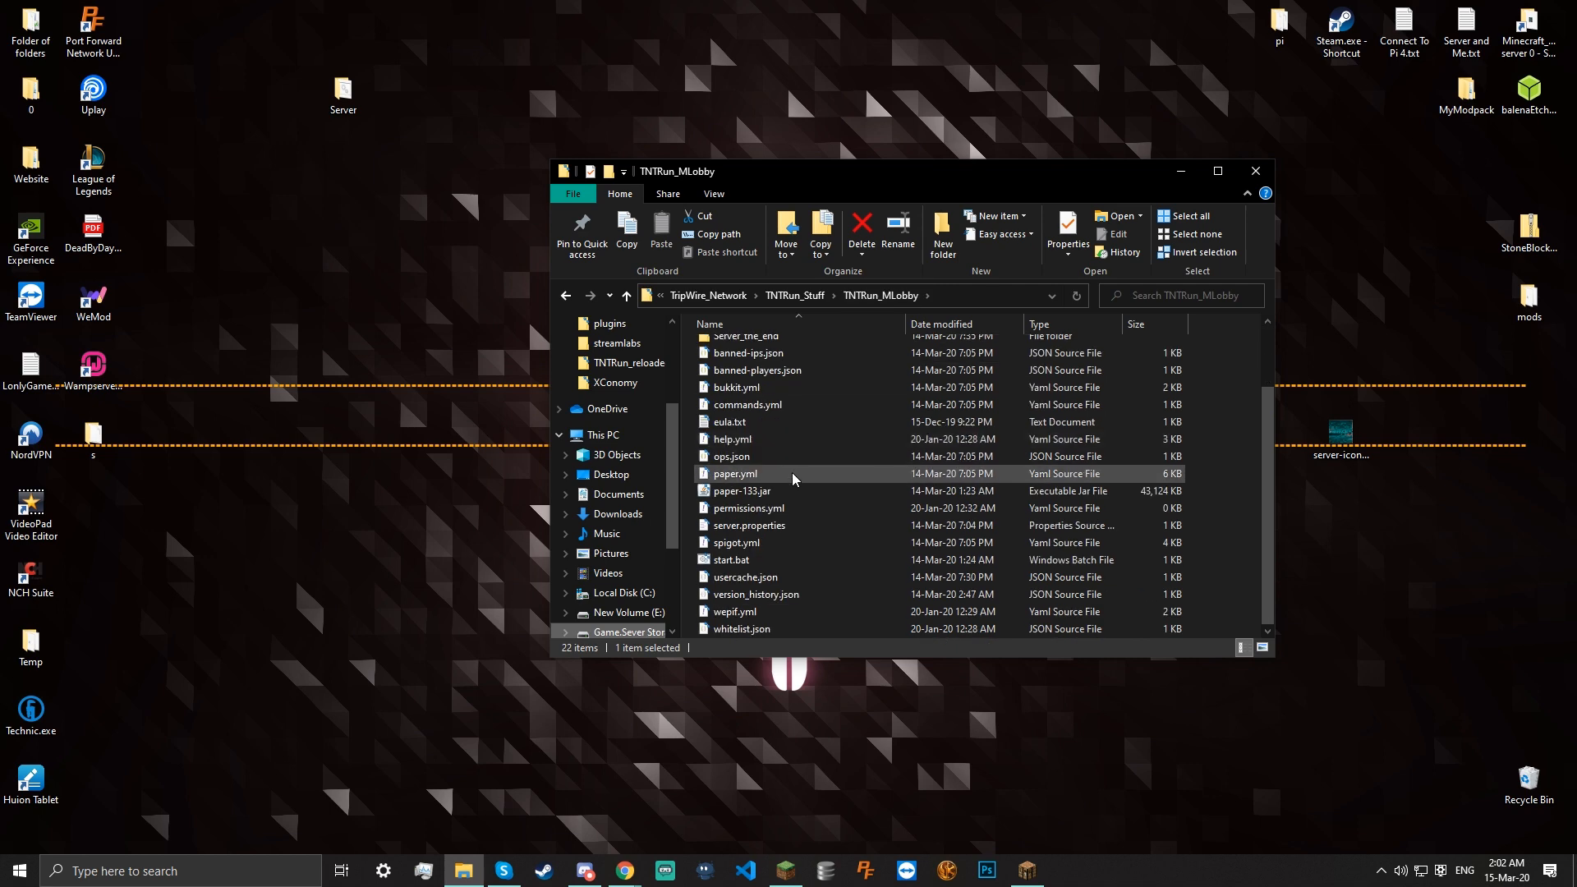
right_click(766, 562)
left_click(625, 203)
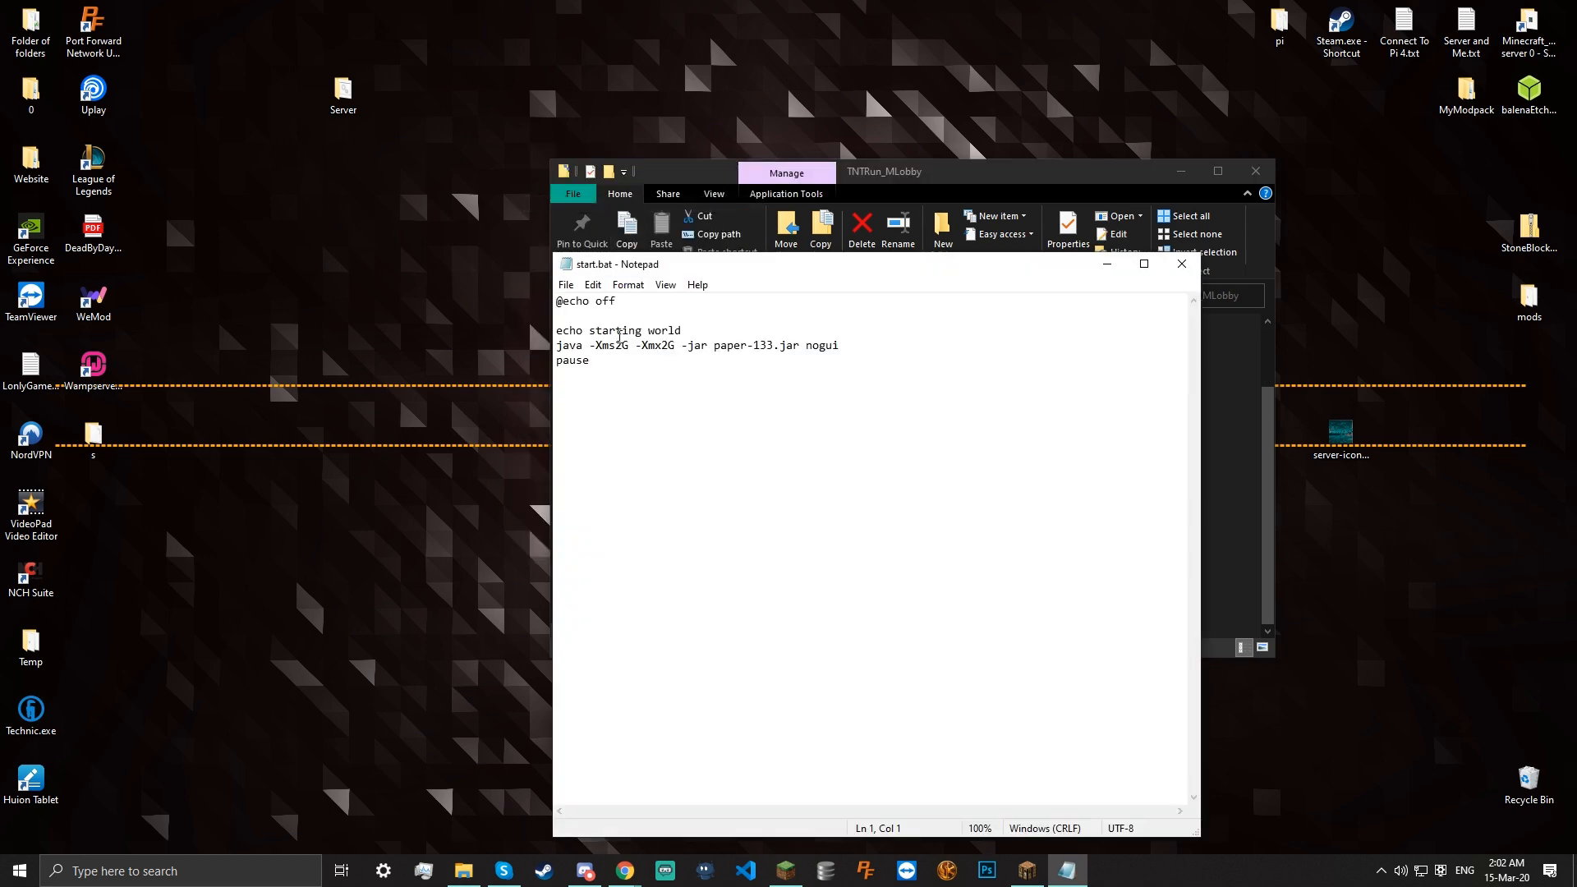
left_click_drag(859, 339, 678, 358)
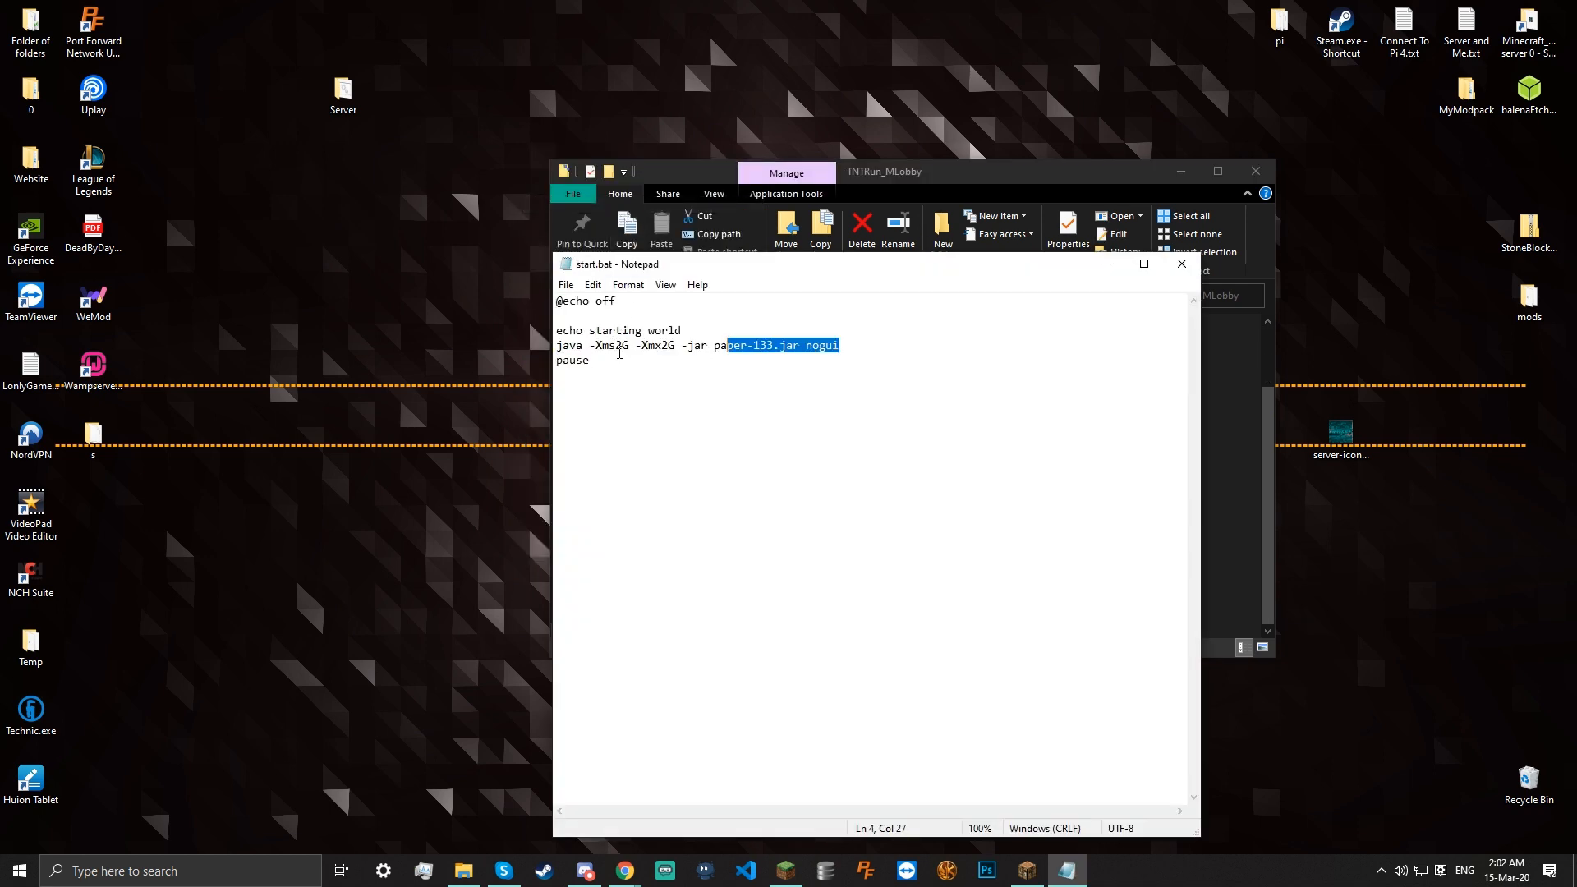
left_click(579, 348)
left_click(1181, 265)
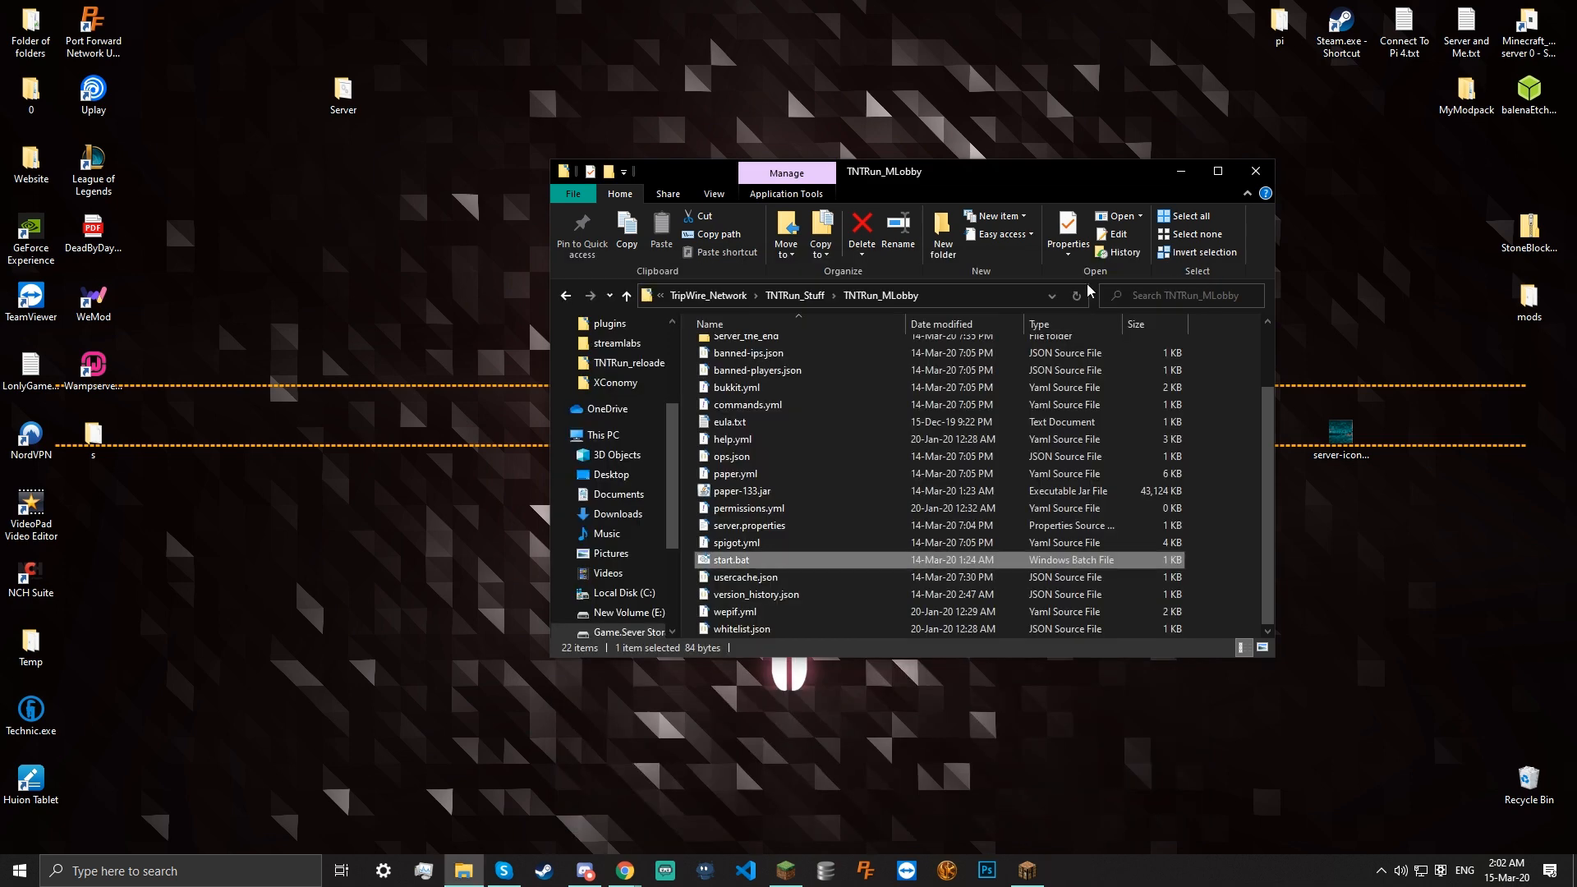
In the Server folder's start.bat, replace -jar with -java after -Xms2G on the java line
key("alt+Left")
key("alt+Left")
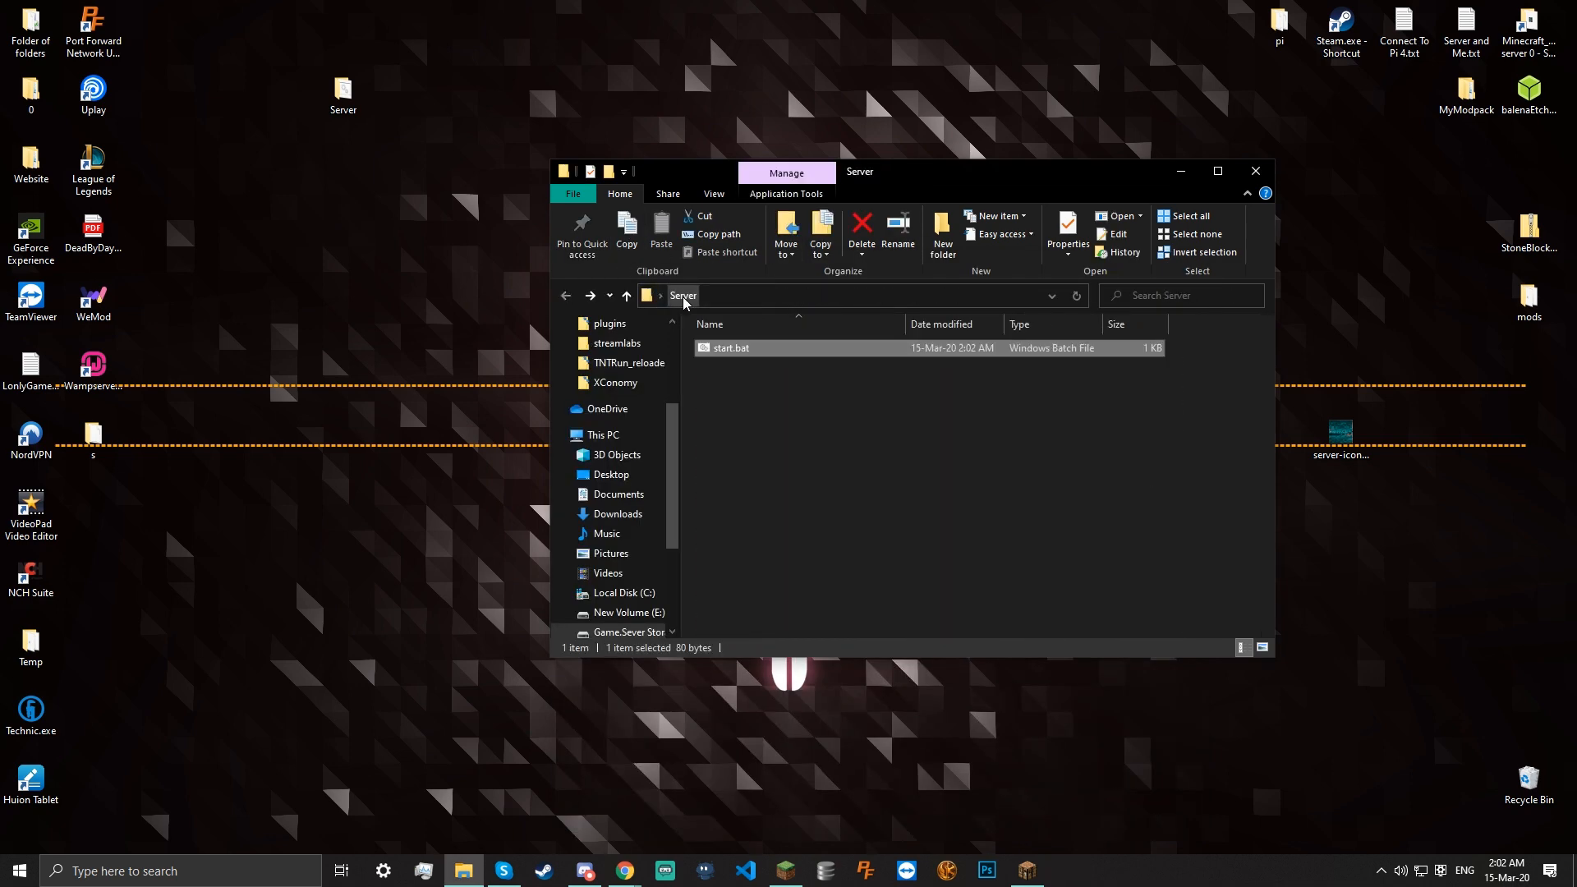
right_click(769, 354)
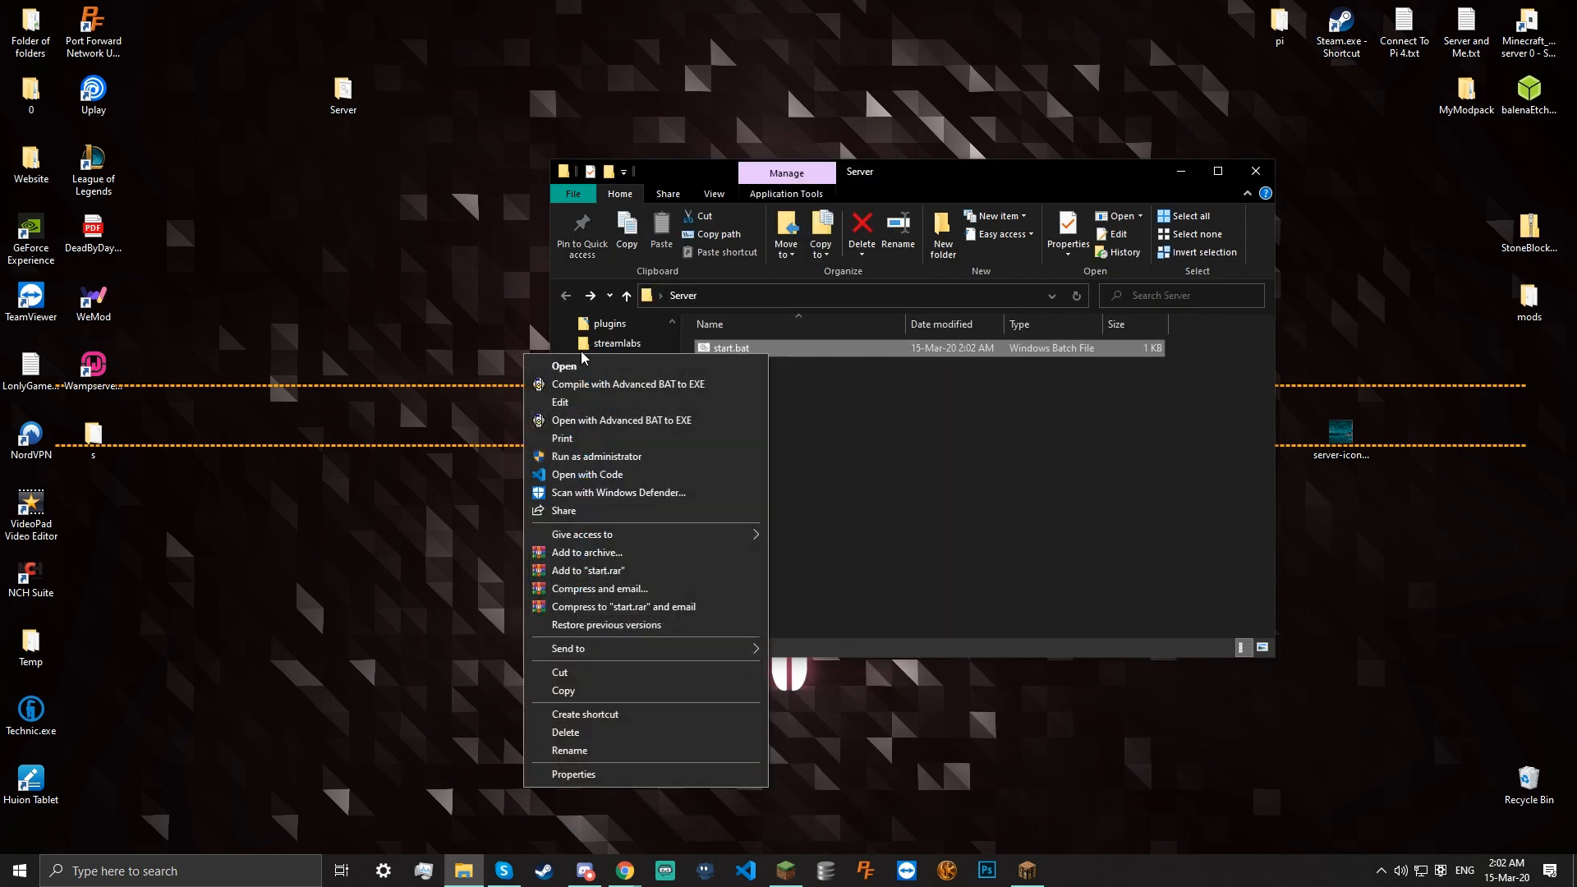
left_click(575, 402)
left_click_drag(567, 332, 556, 332)
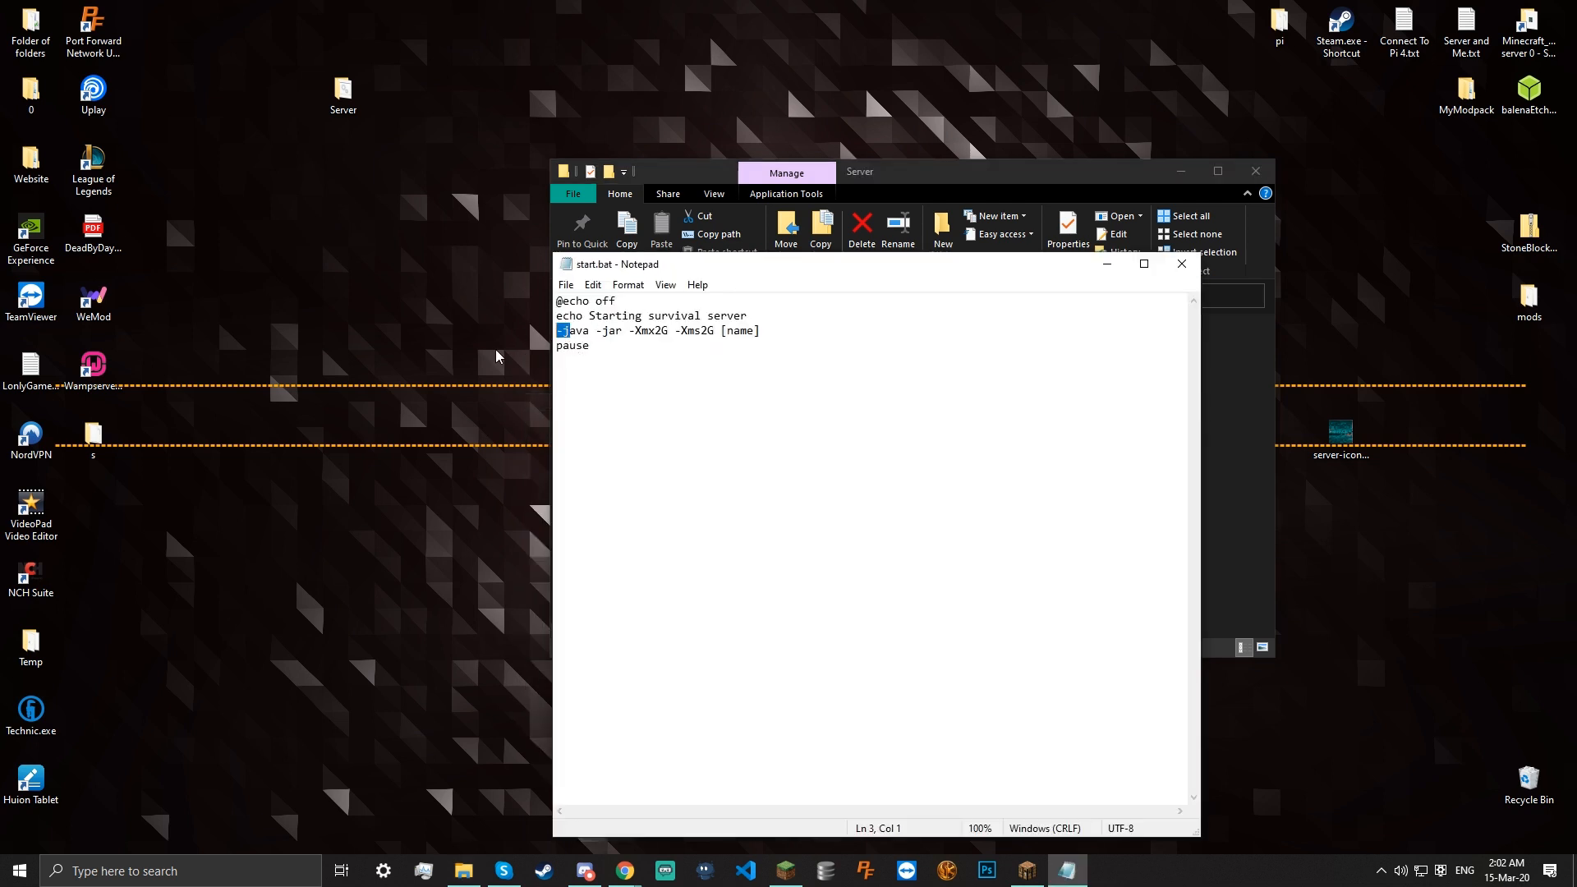
type("j")
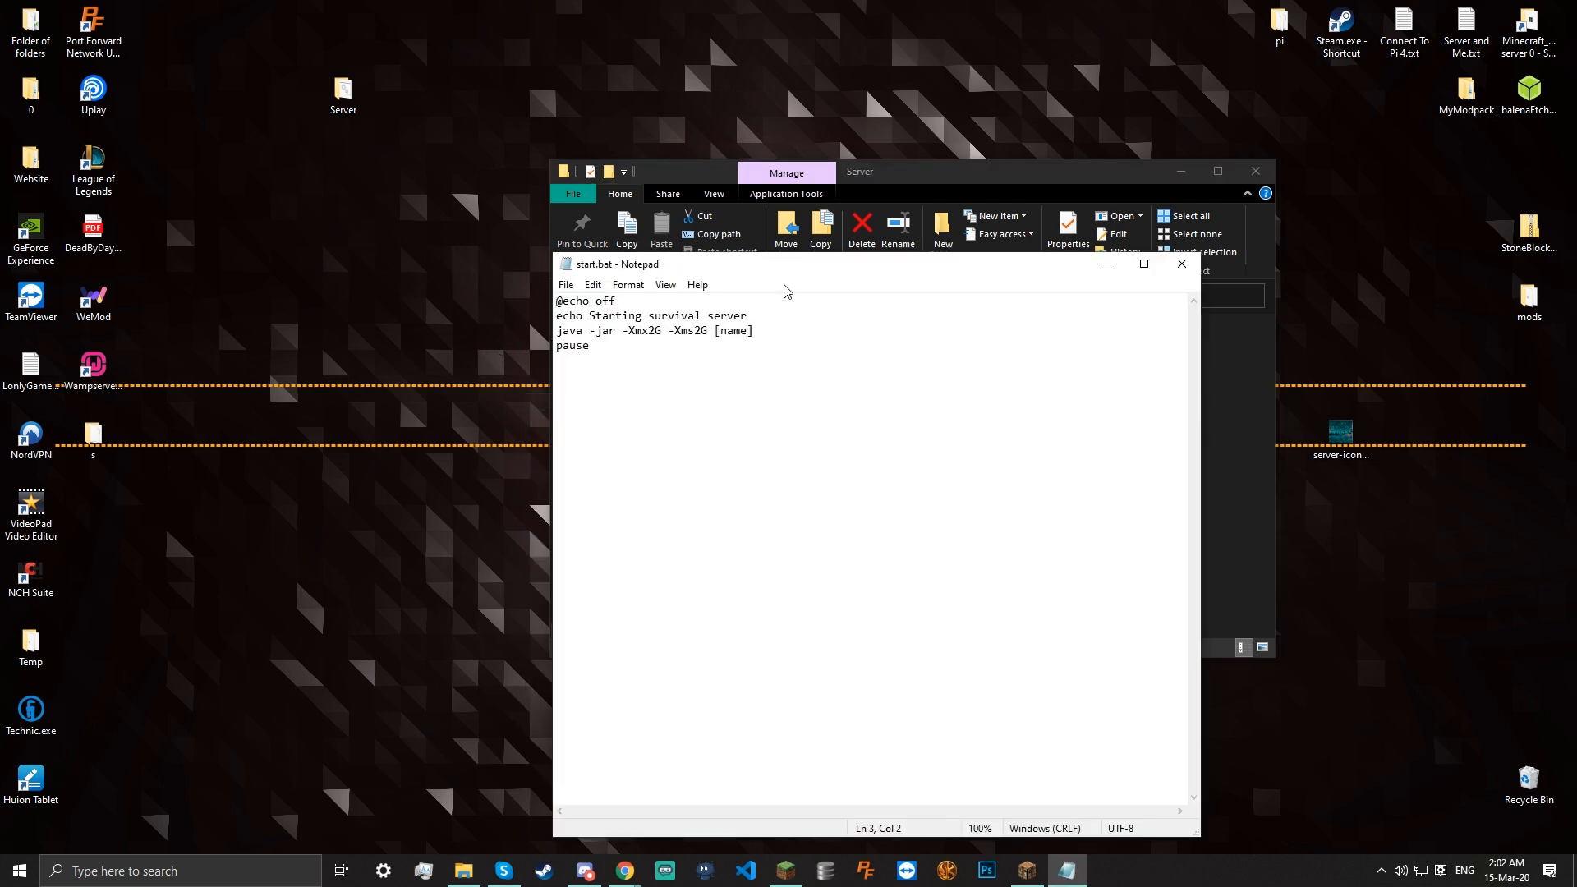
left_click_drag(615, 316, 608, 331)
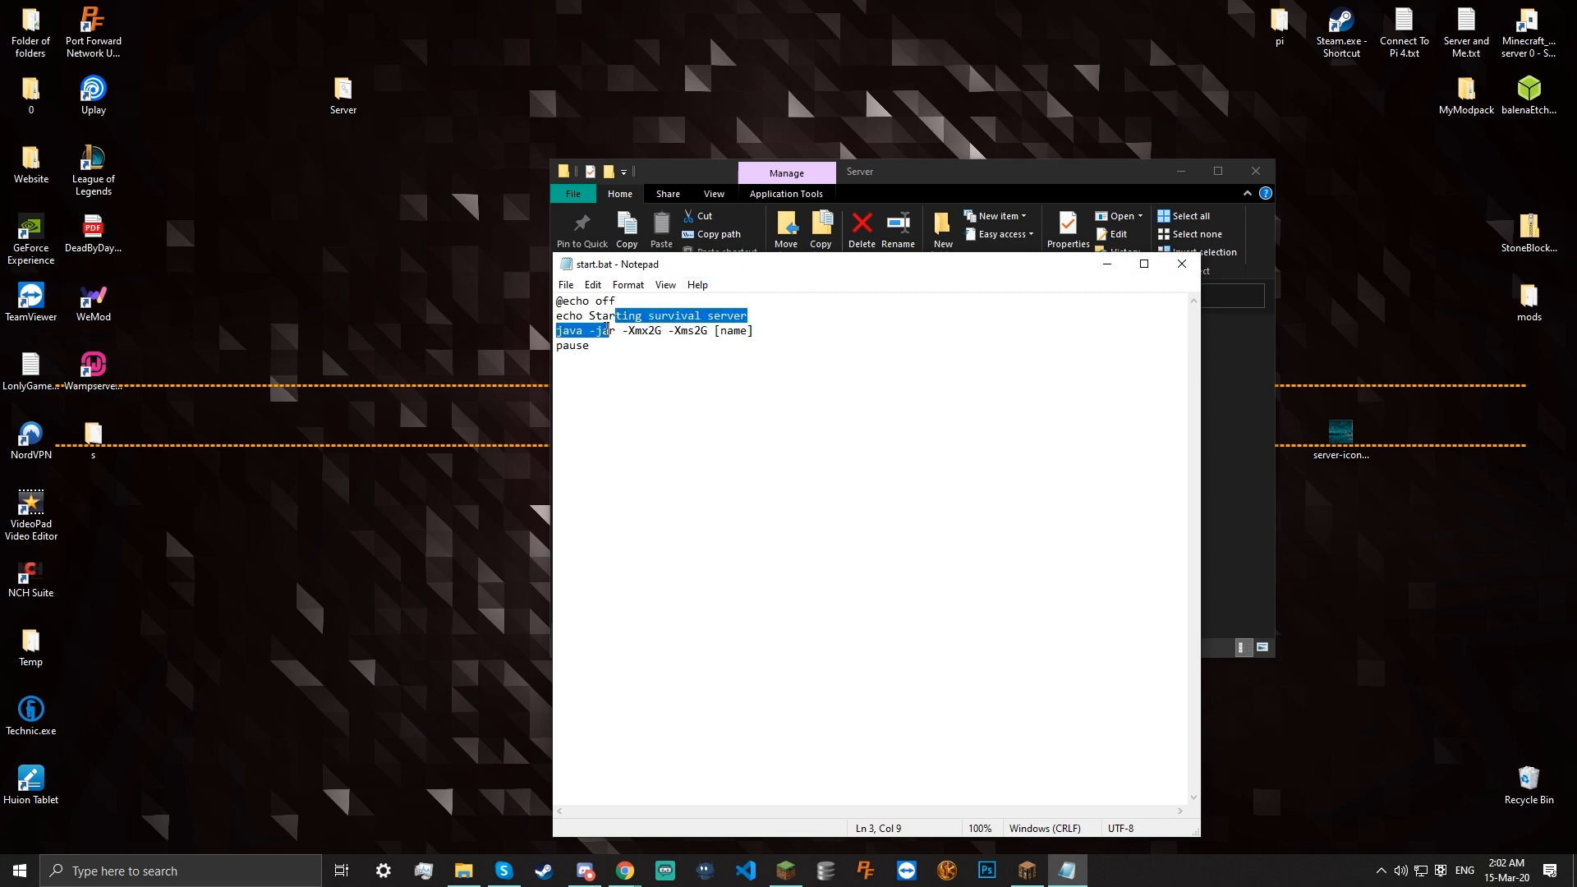
double_click(600, 330)
key("ctrl+x")
key("Right")
key("Right")
key("ctrl+v")
Save and close start.bat, run it, and close the console reporting '-java' unrecognized
key("ctrl+s")
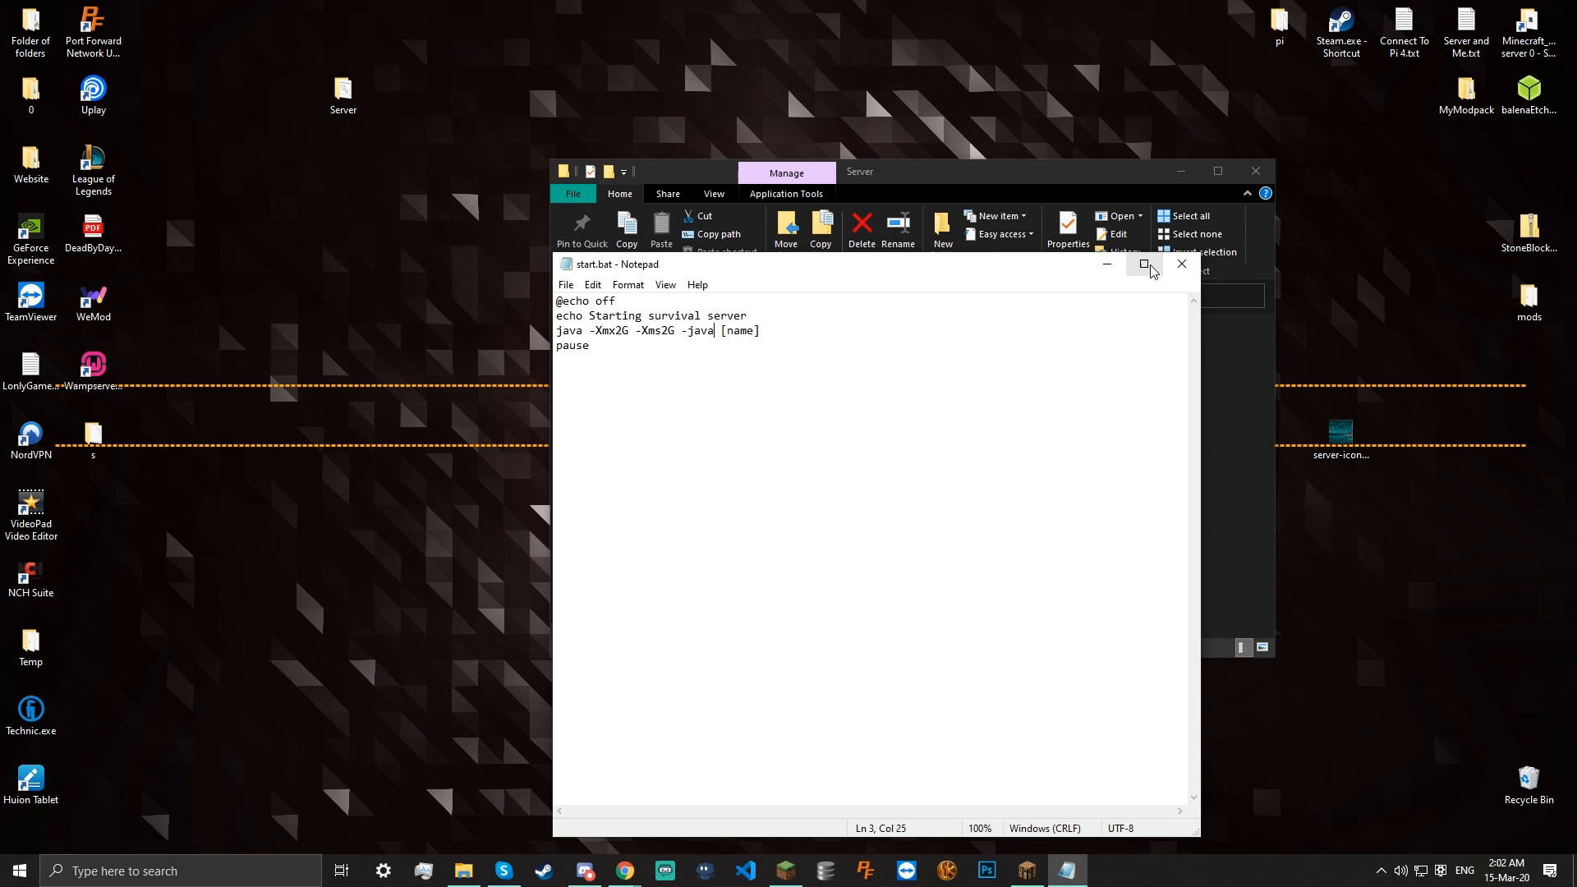
left_click(567, 284)
left_click(621, 357)
left_click(1181, 263)
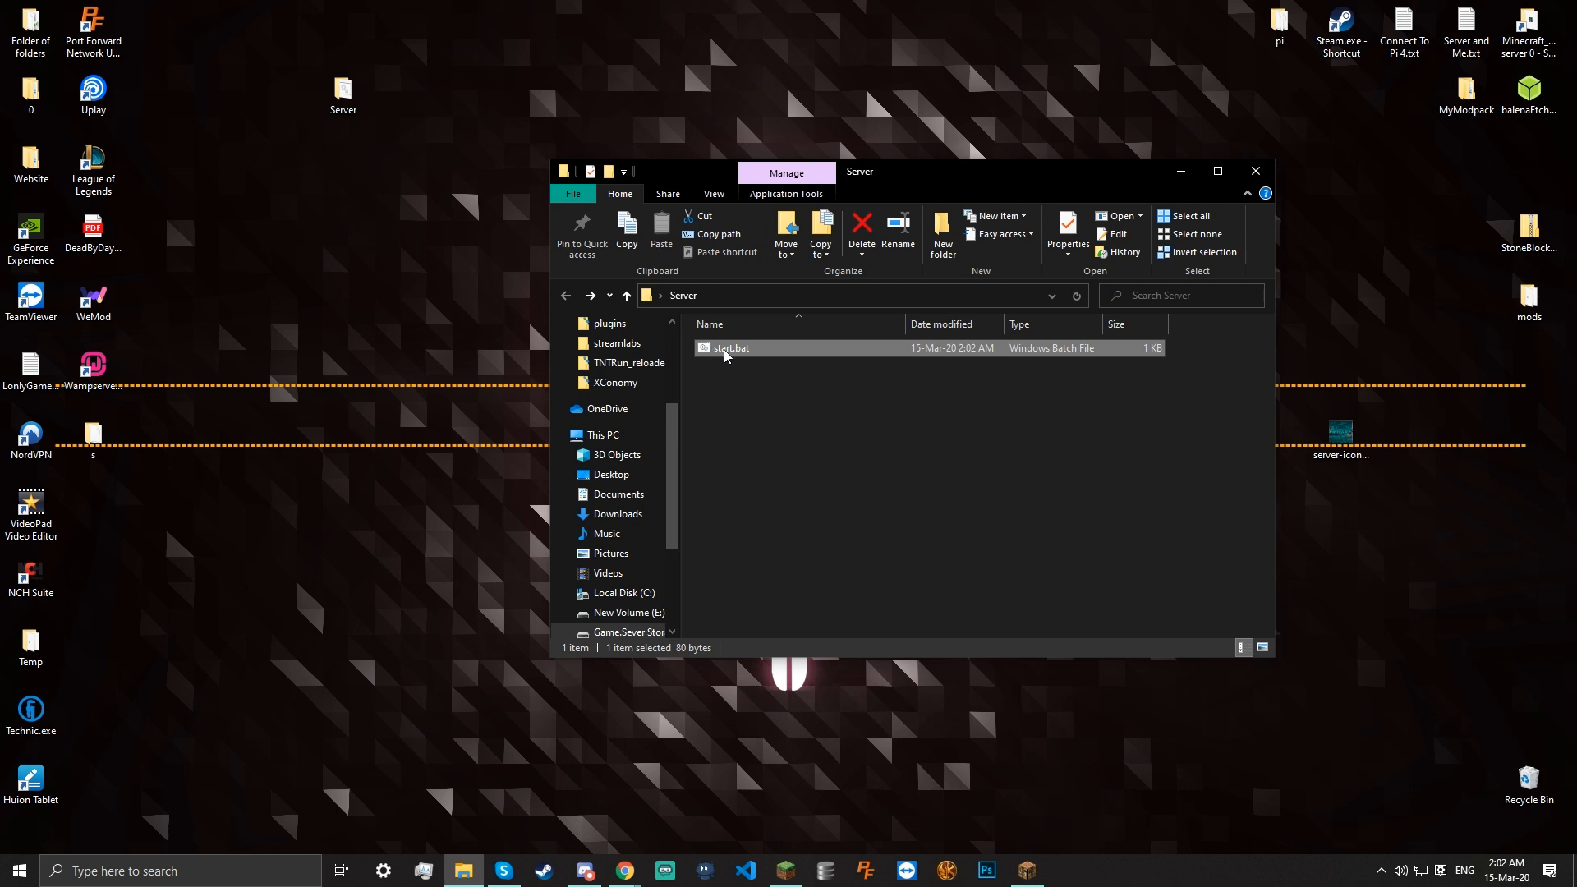
double_click(725, 350)
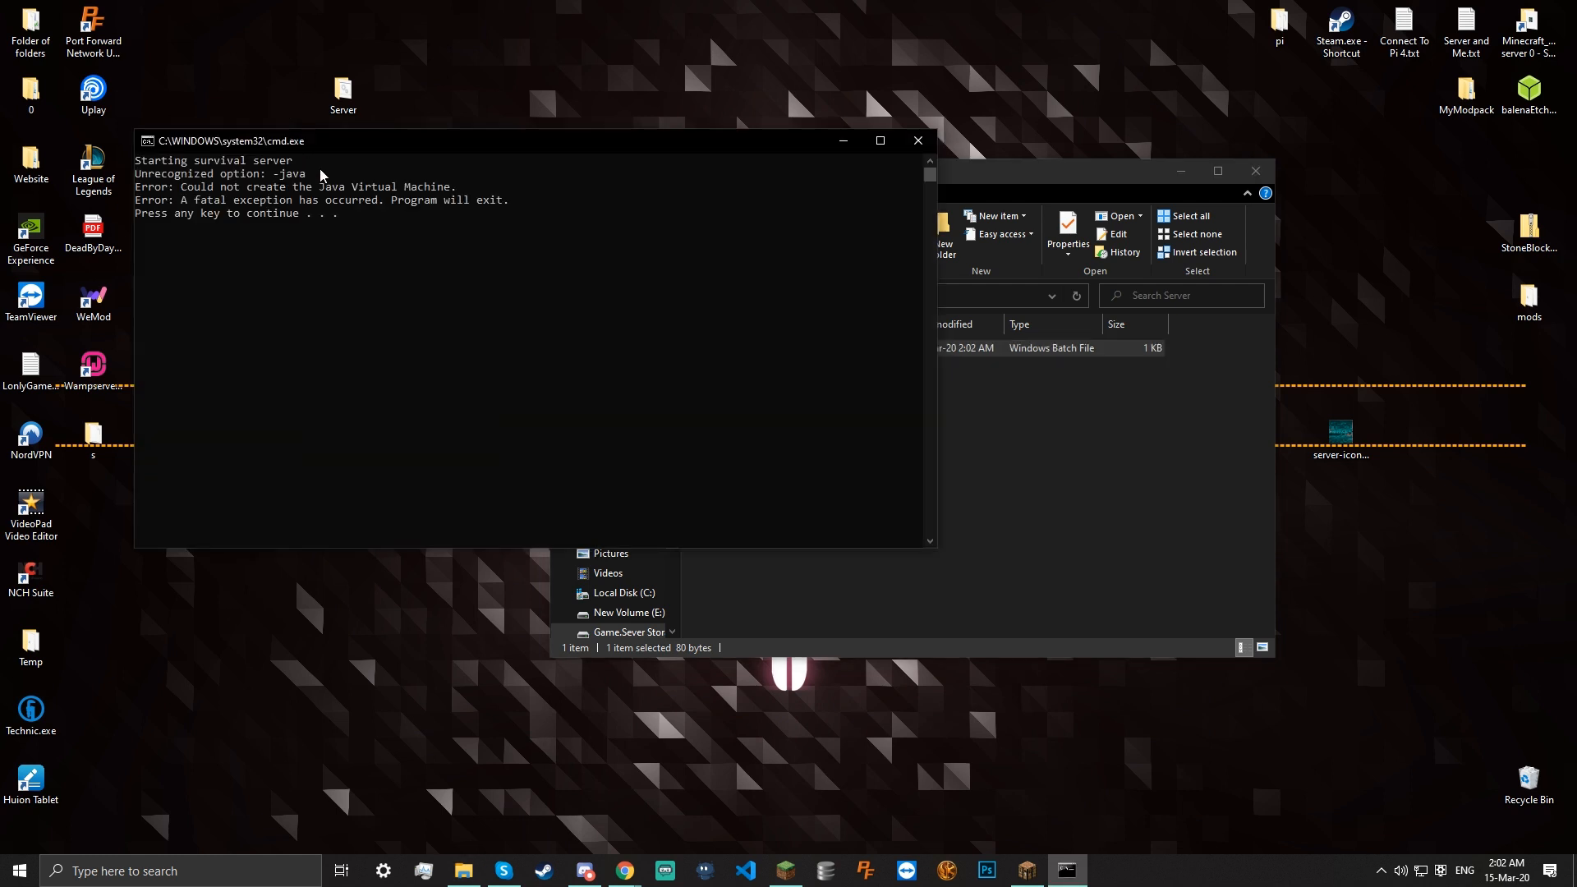
left_click_drag(207, 197, 526, 197)
key("Return")
key("Return")
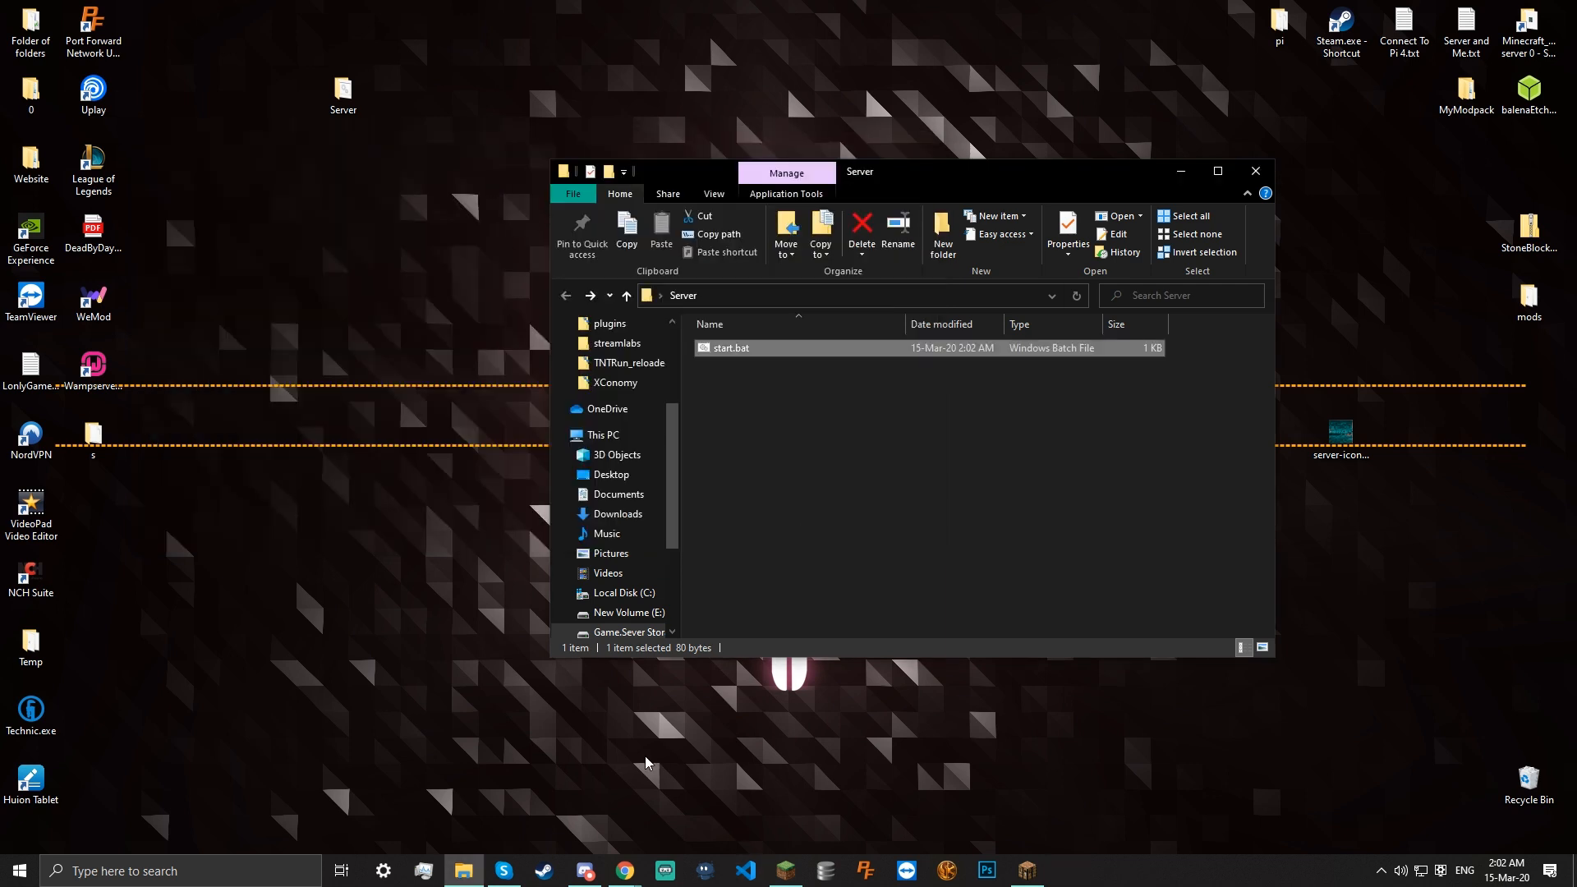
Bring Chrome forward and look through the New Tab page and mail inbox
mouse_move(625, 871)
left_click(712, 801)
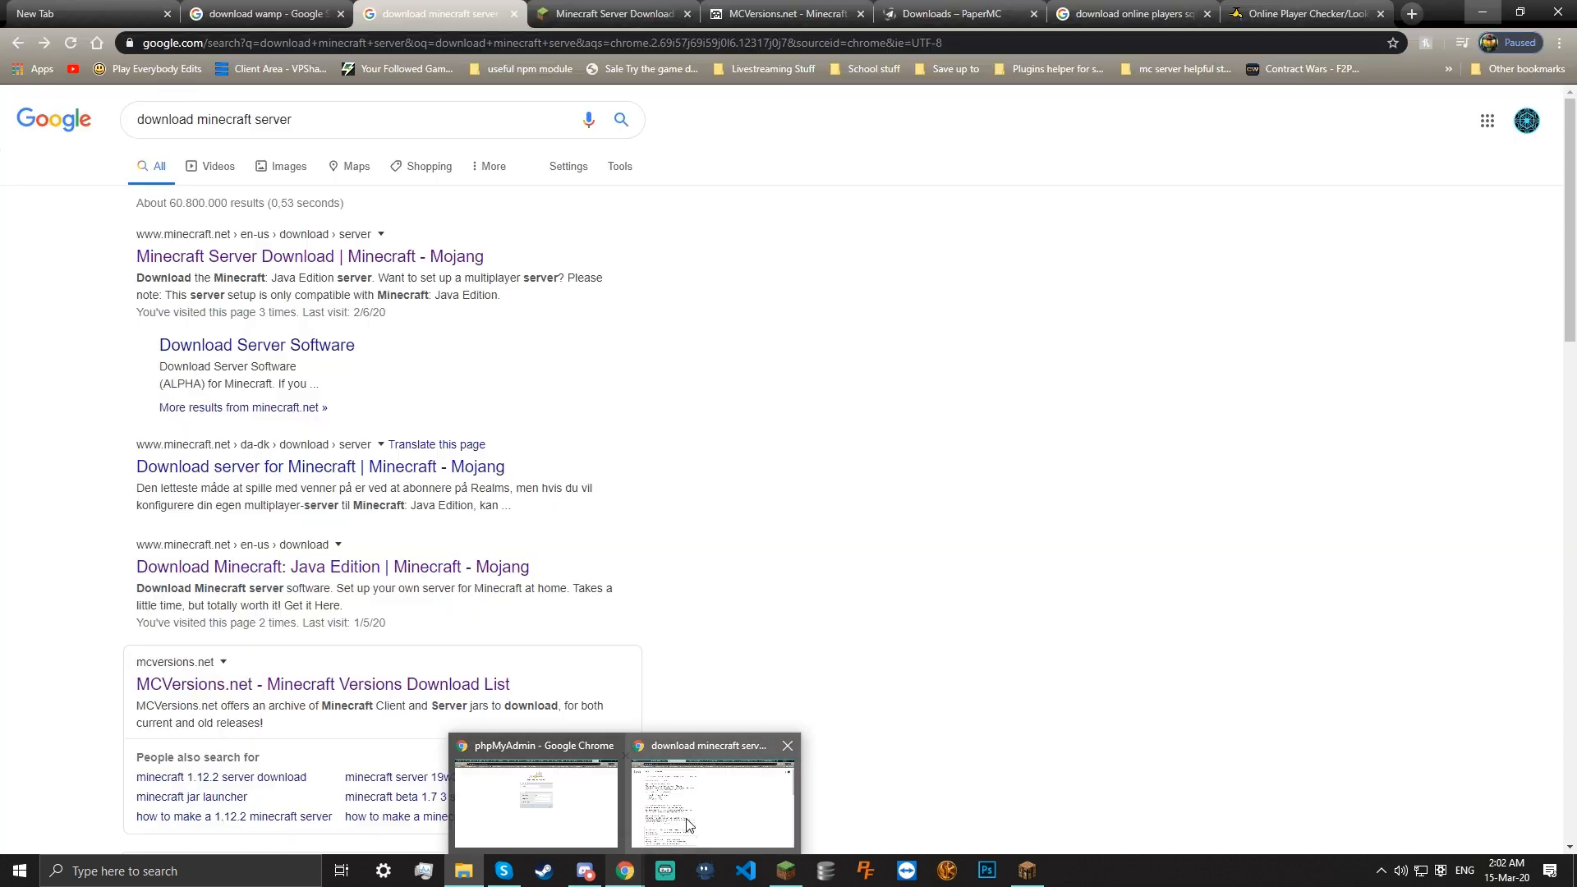
left_click(86, 10)
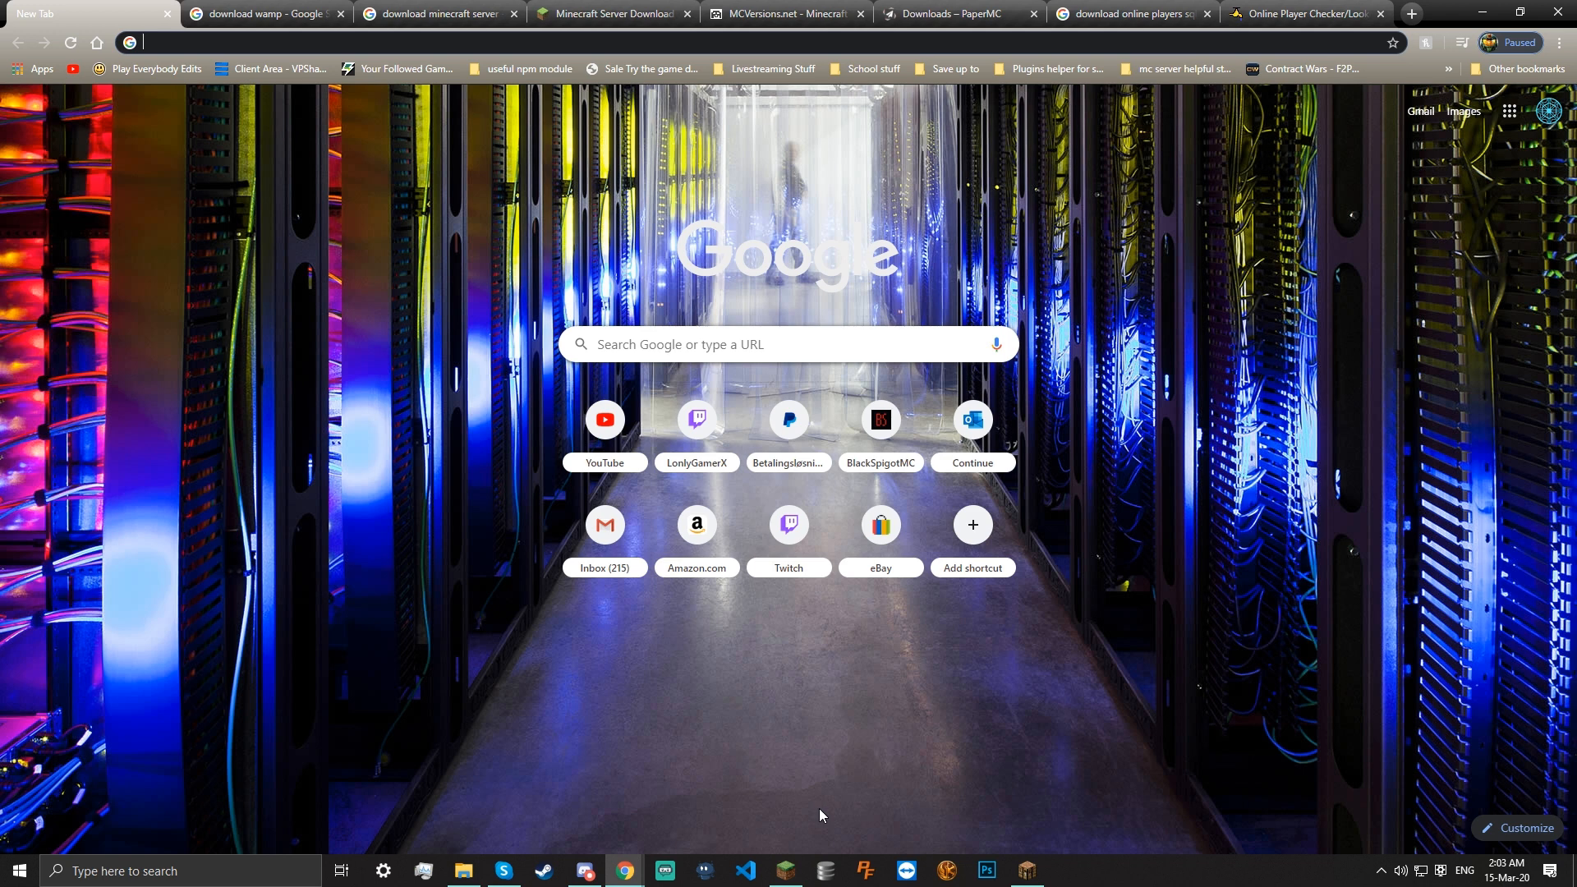
right_click(786, 871)
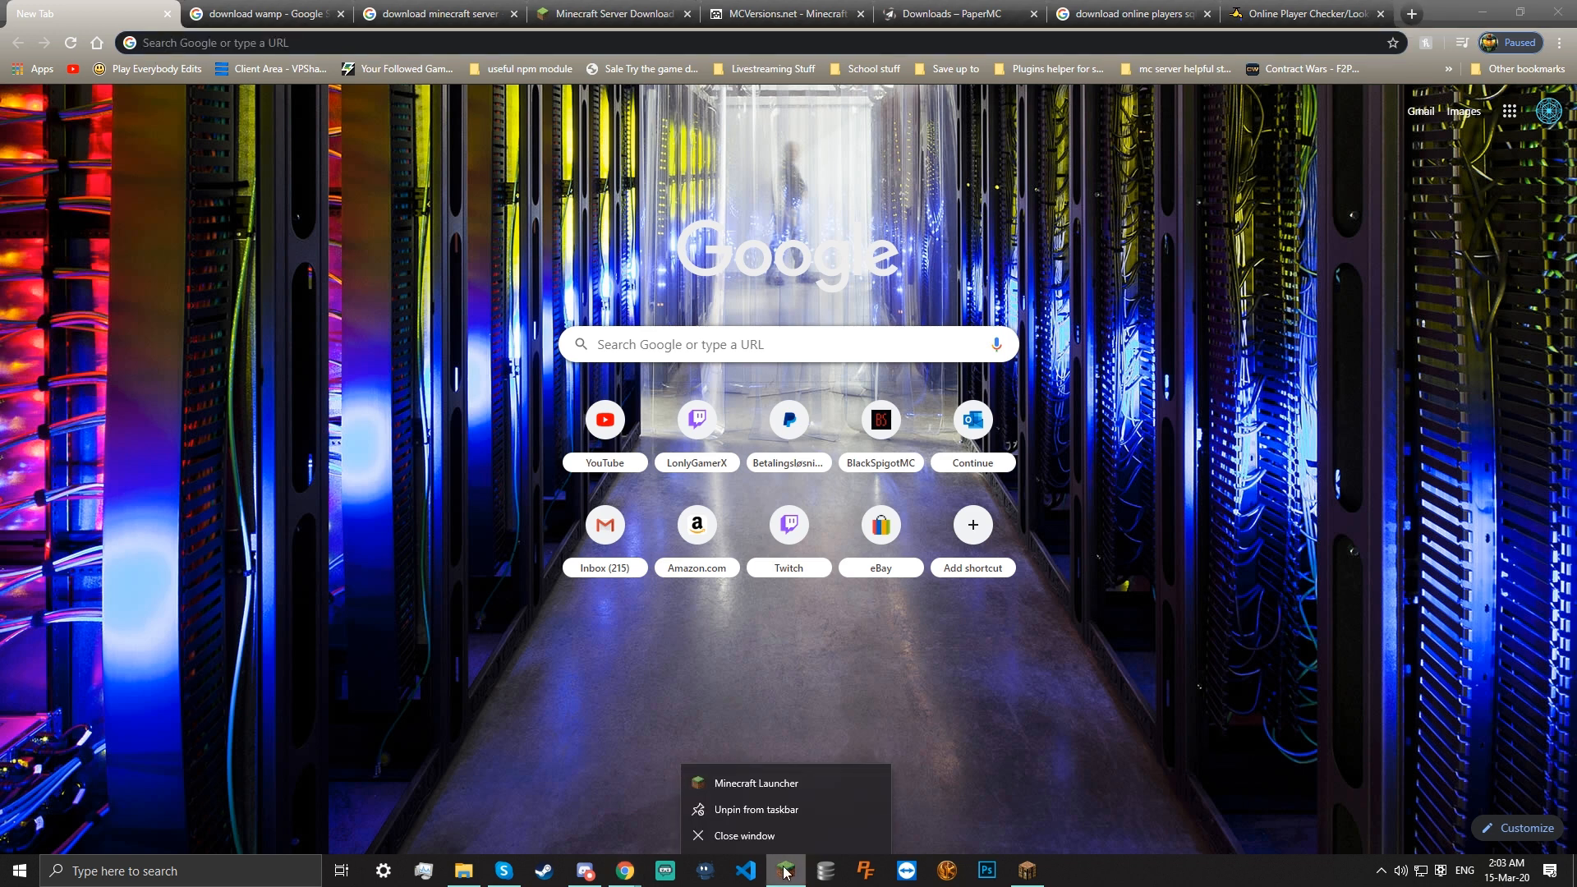
left_click(620, 575)
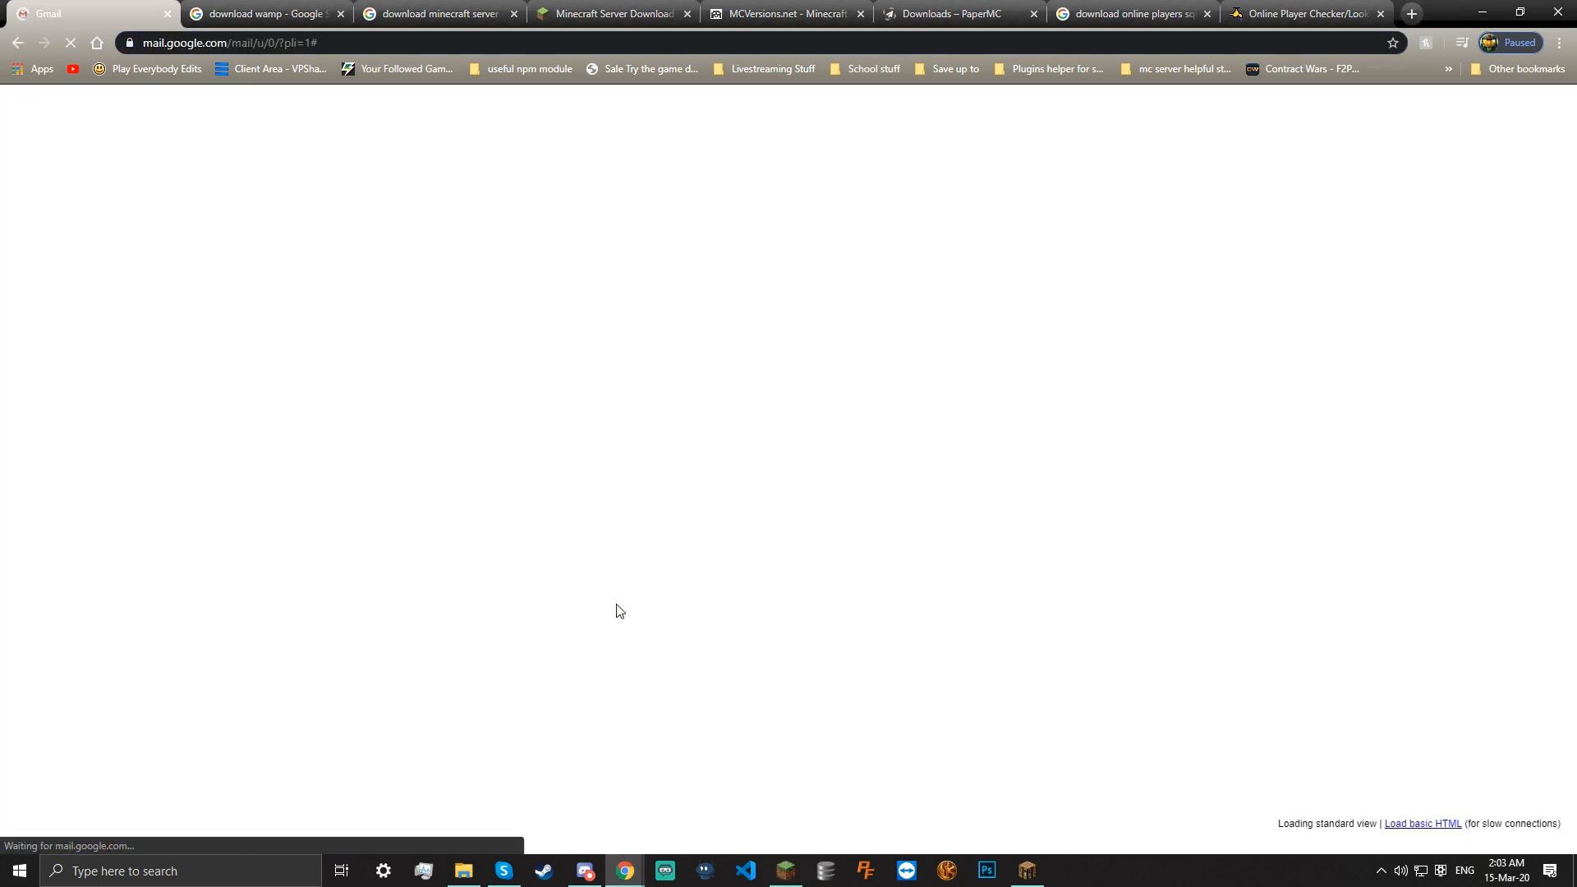
left_click(13, 45)
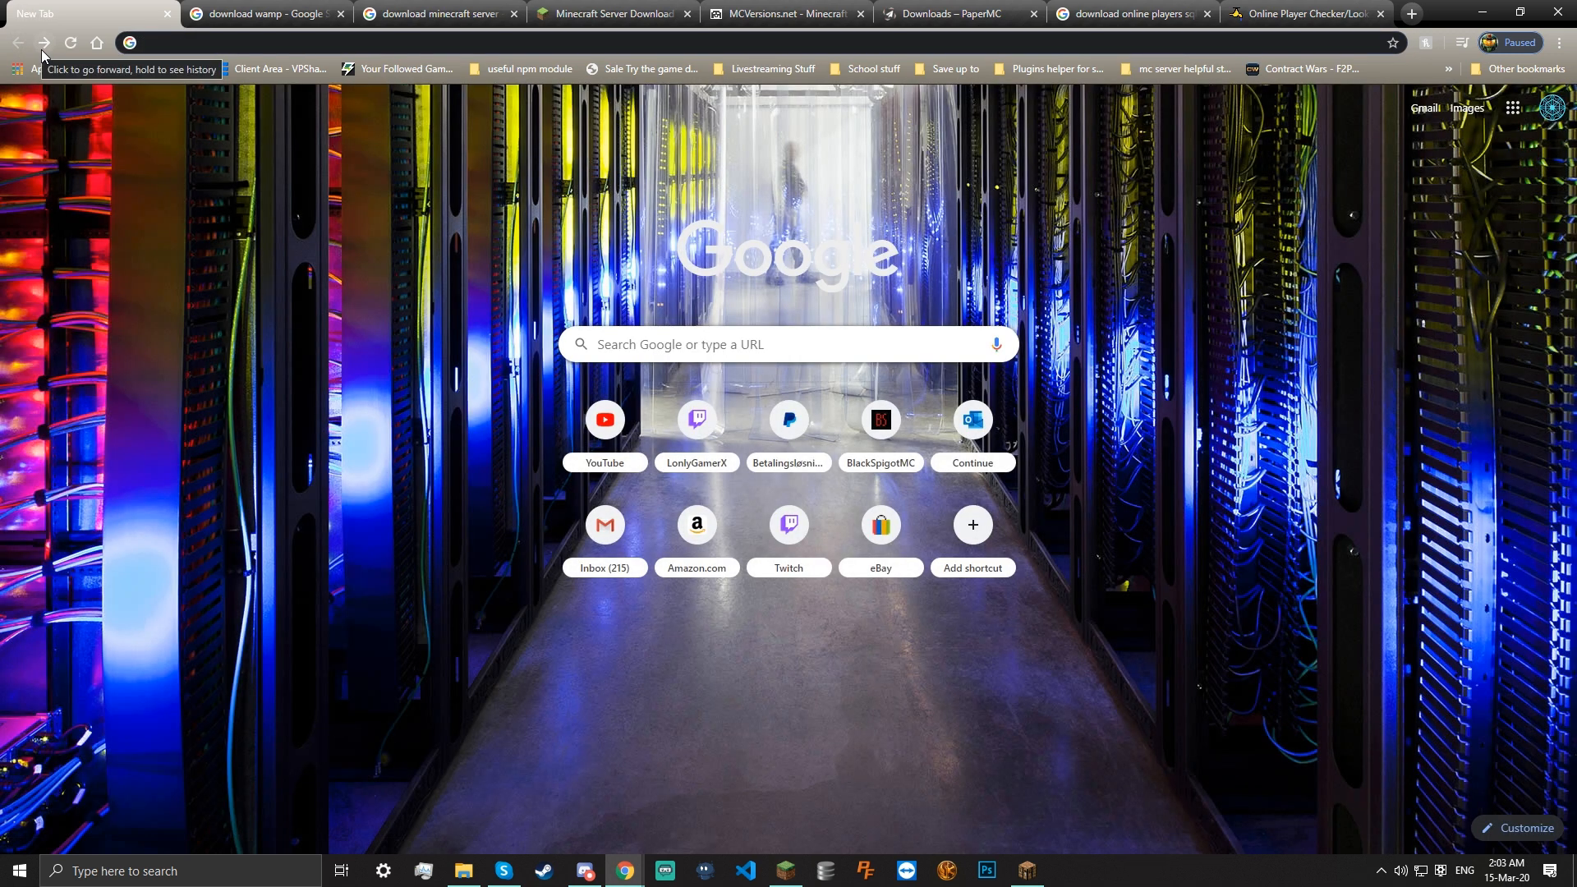
Switch to the 'download minecraft server' results tab and scroll through the listing
left_click(402, 8)
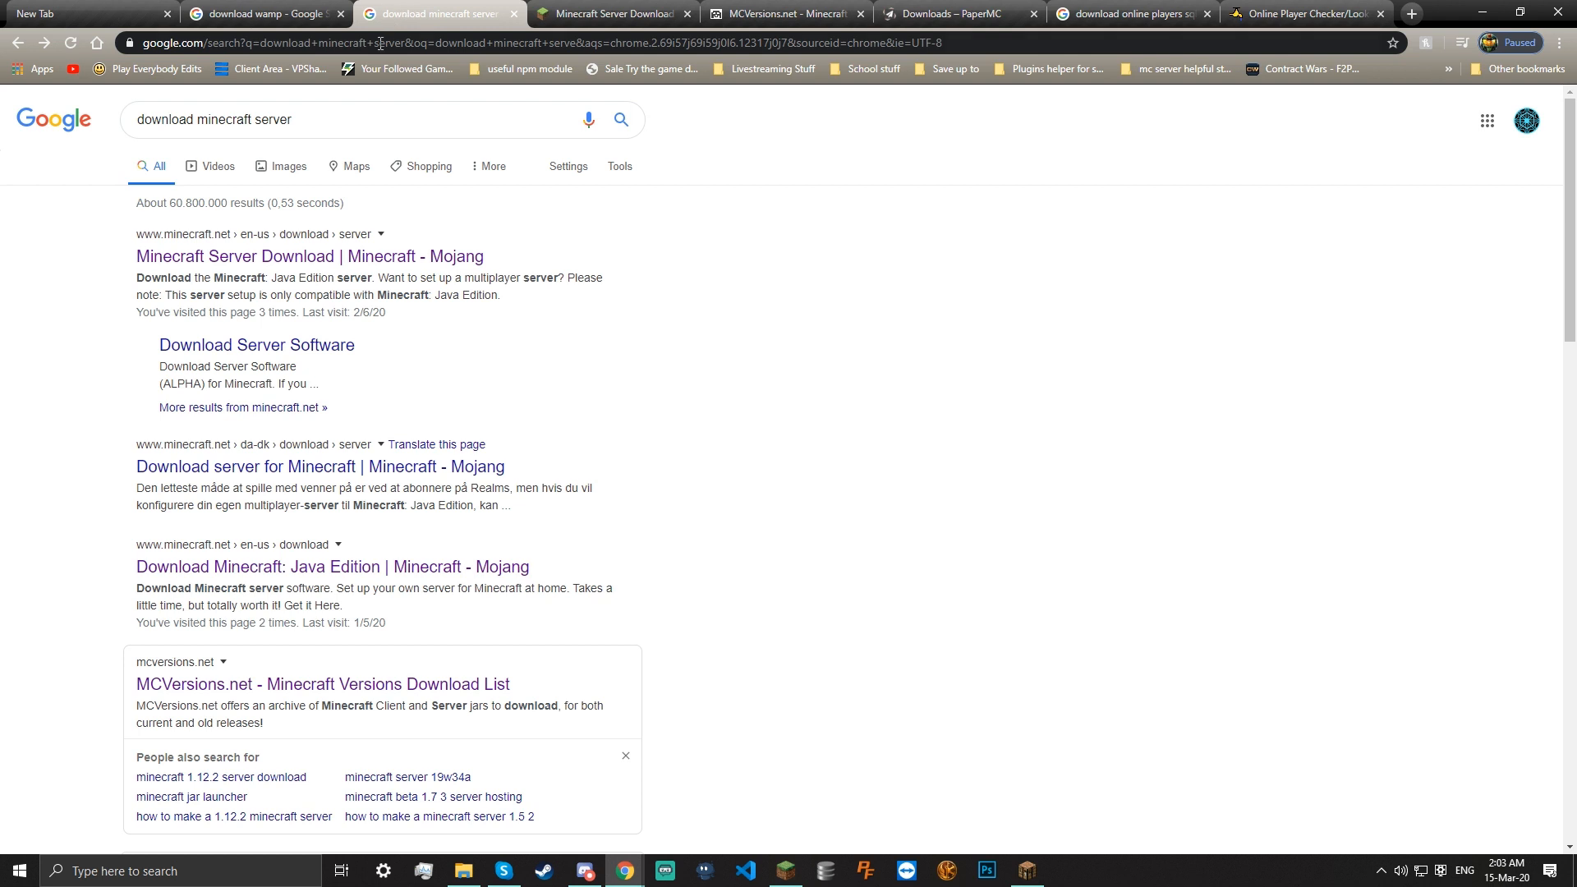
left_click_drag(312, 124, 253, 116)
left_click(308, 125)
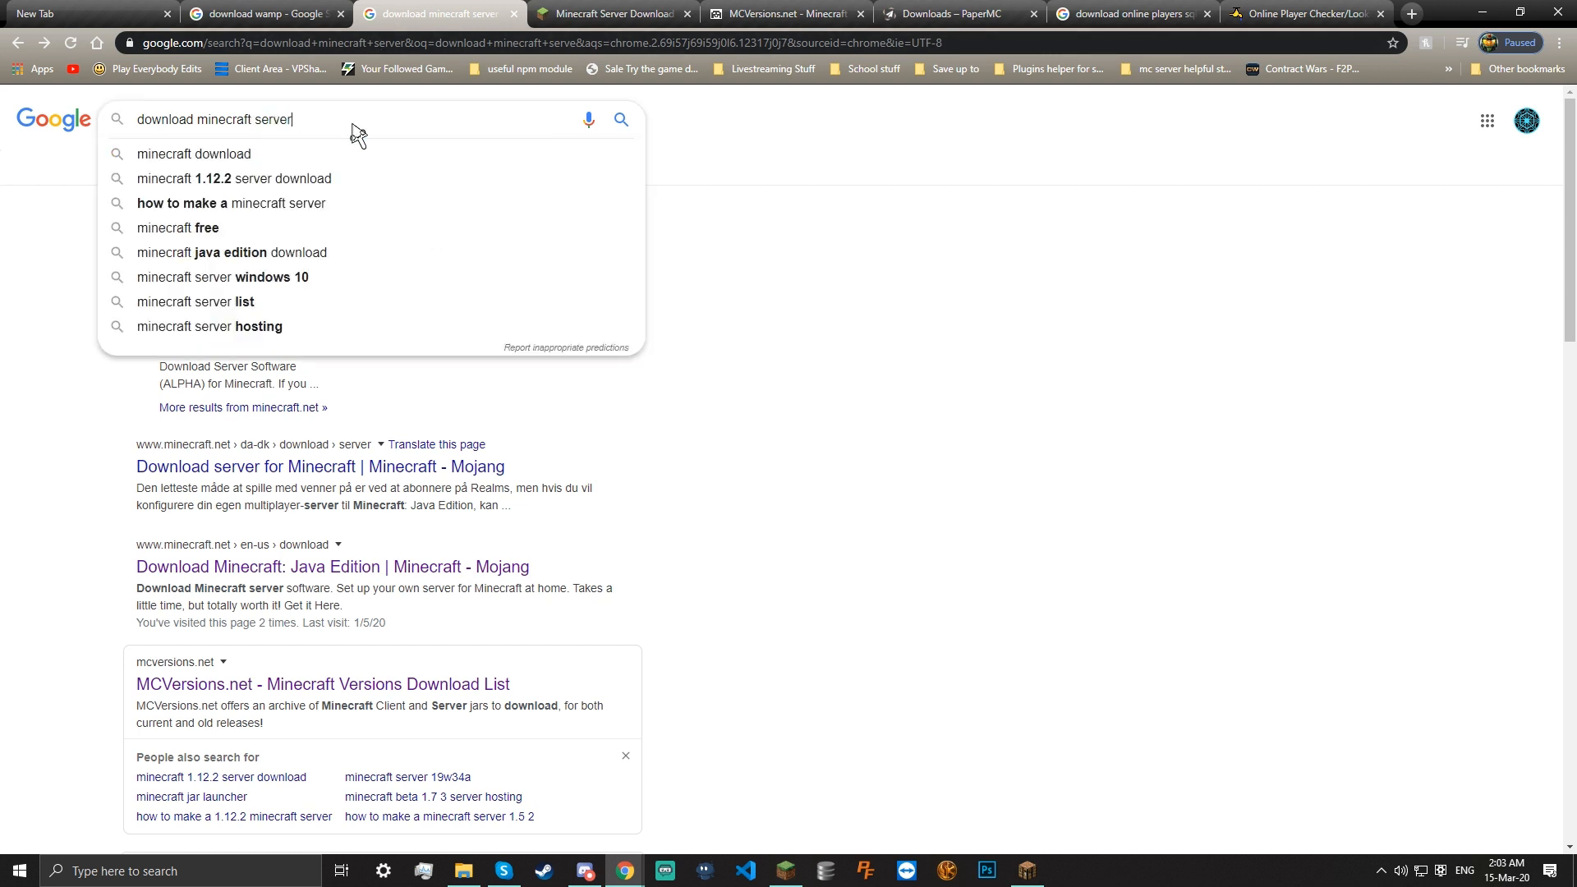
left_click(746, 203)
scroll(517, 312, "down", 1)
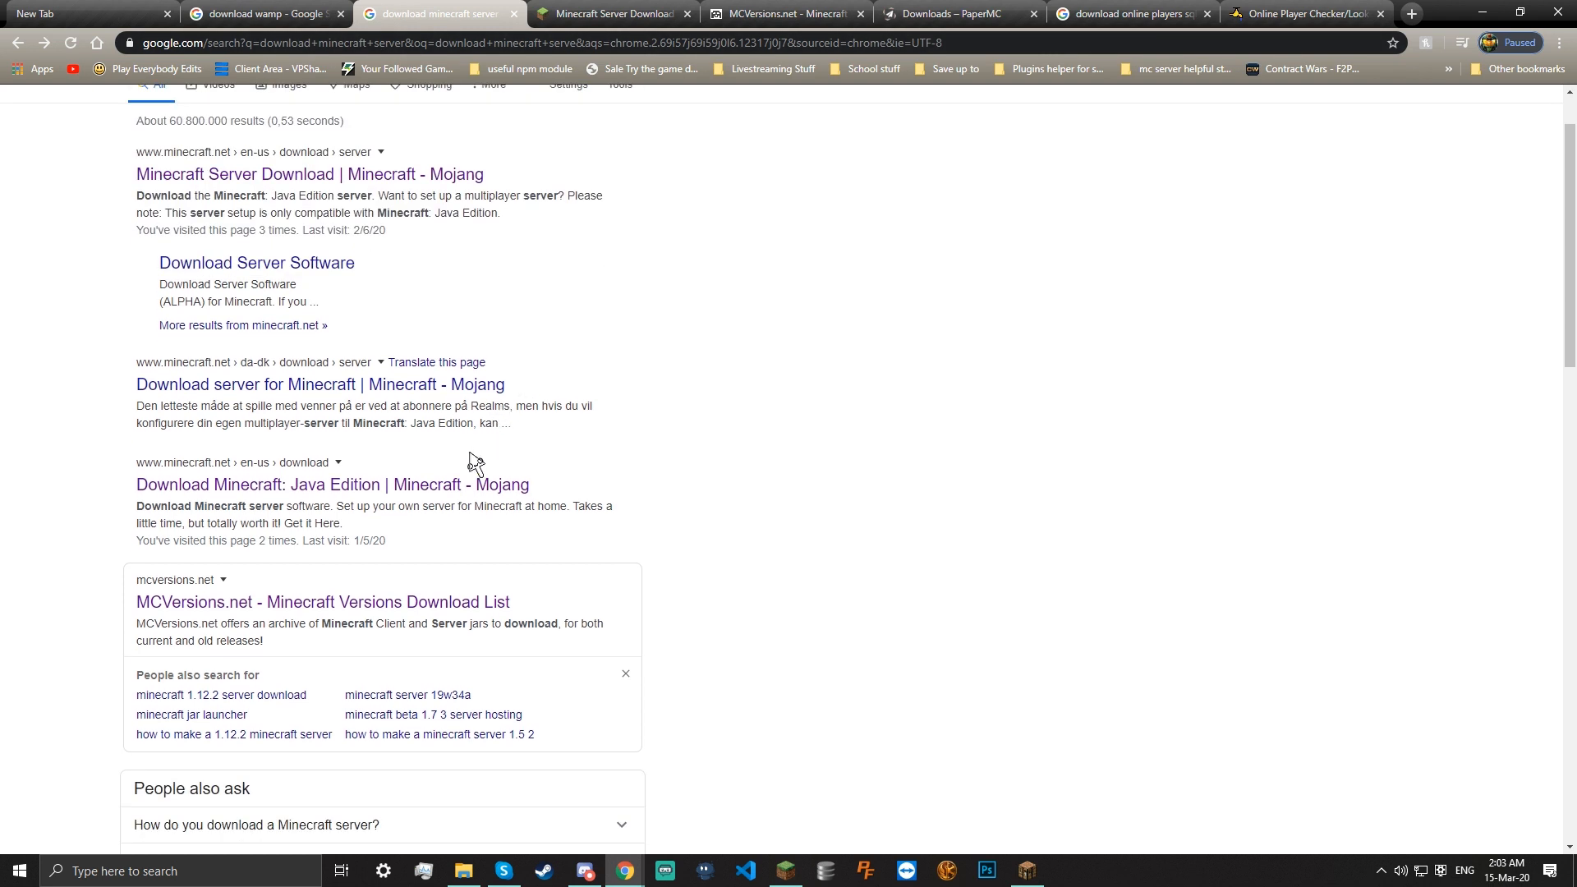
scroll(468, 475, "up", 1)
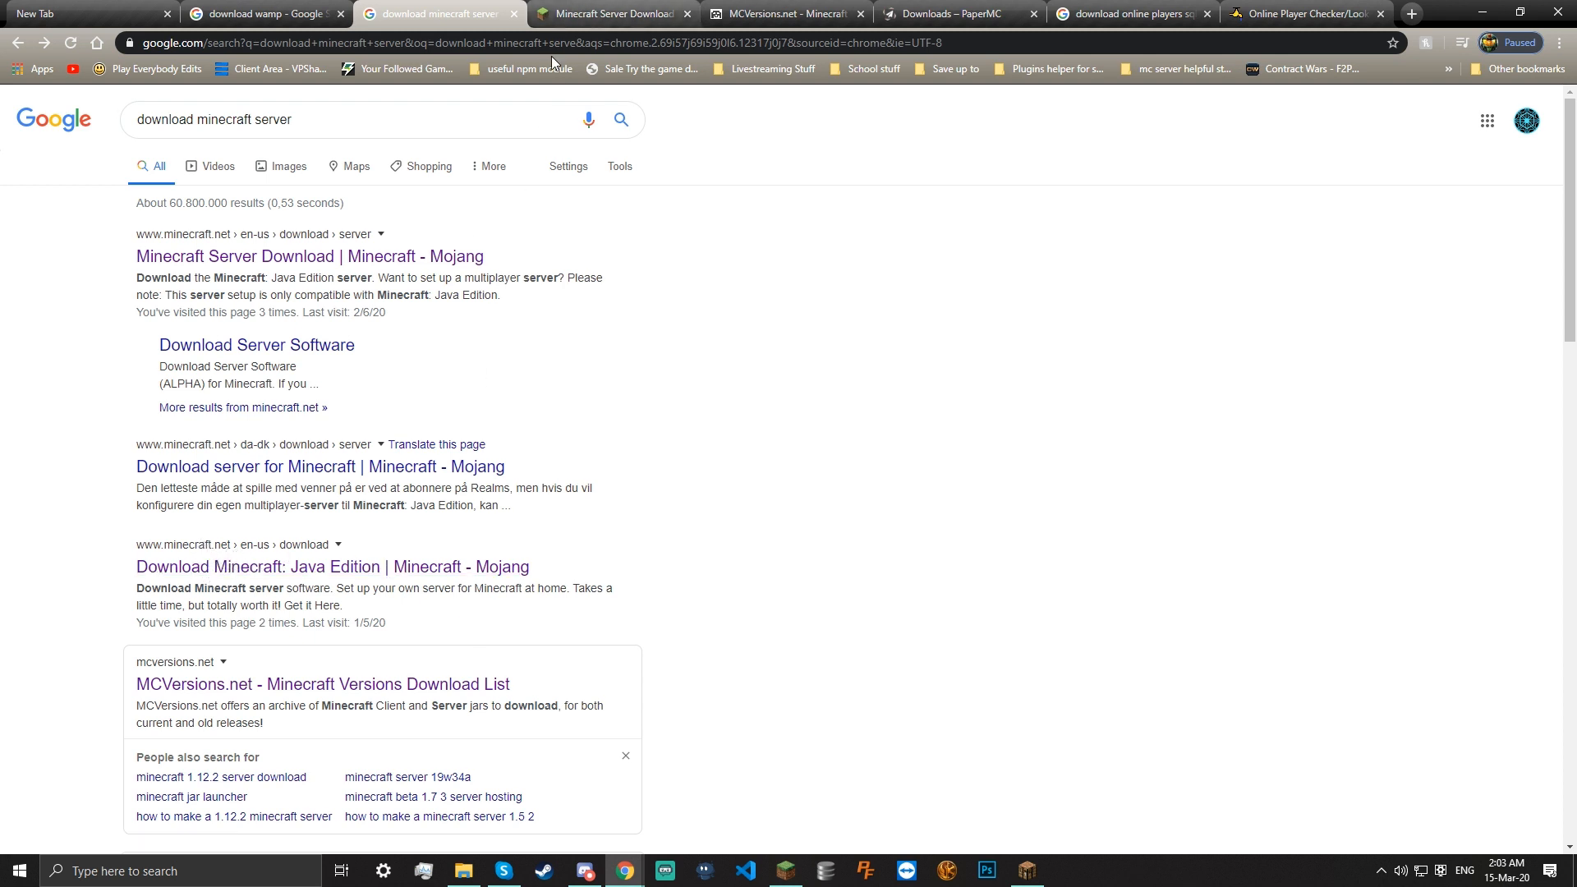
Visit the Java Edition download page, download the Minecraft installer, and return to the results
left_click(433, 567)
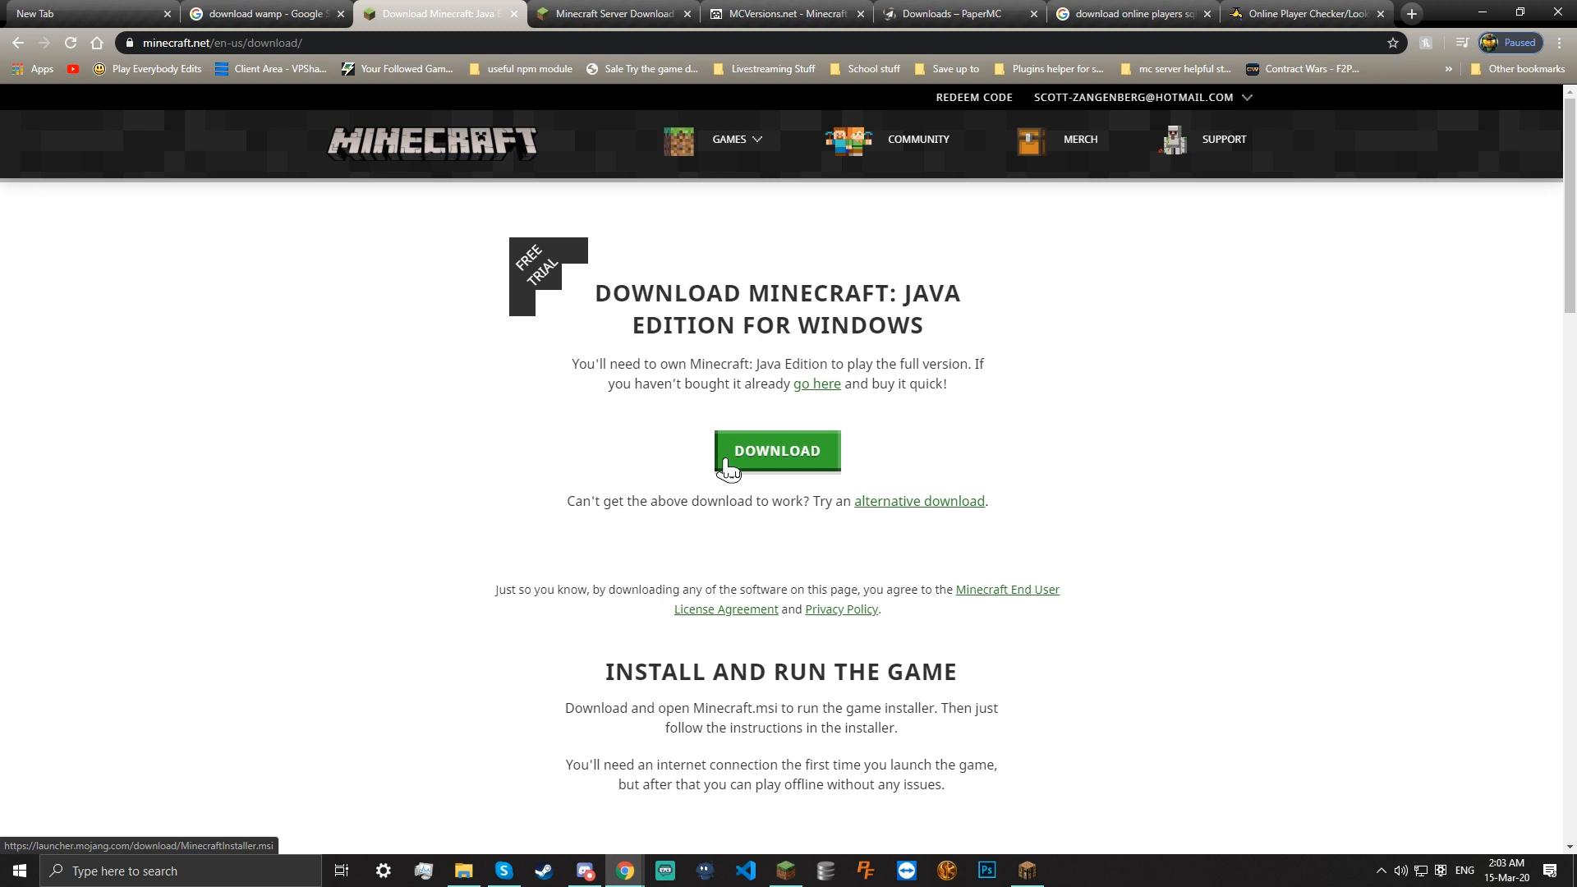
left_click(728, 468)
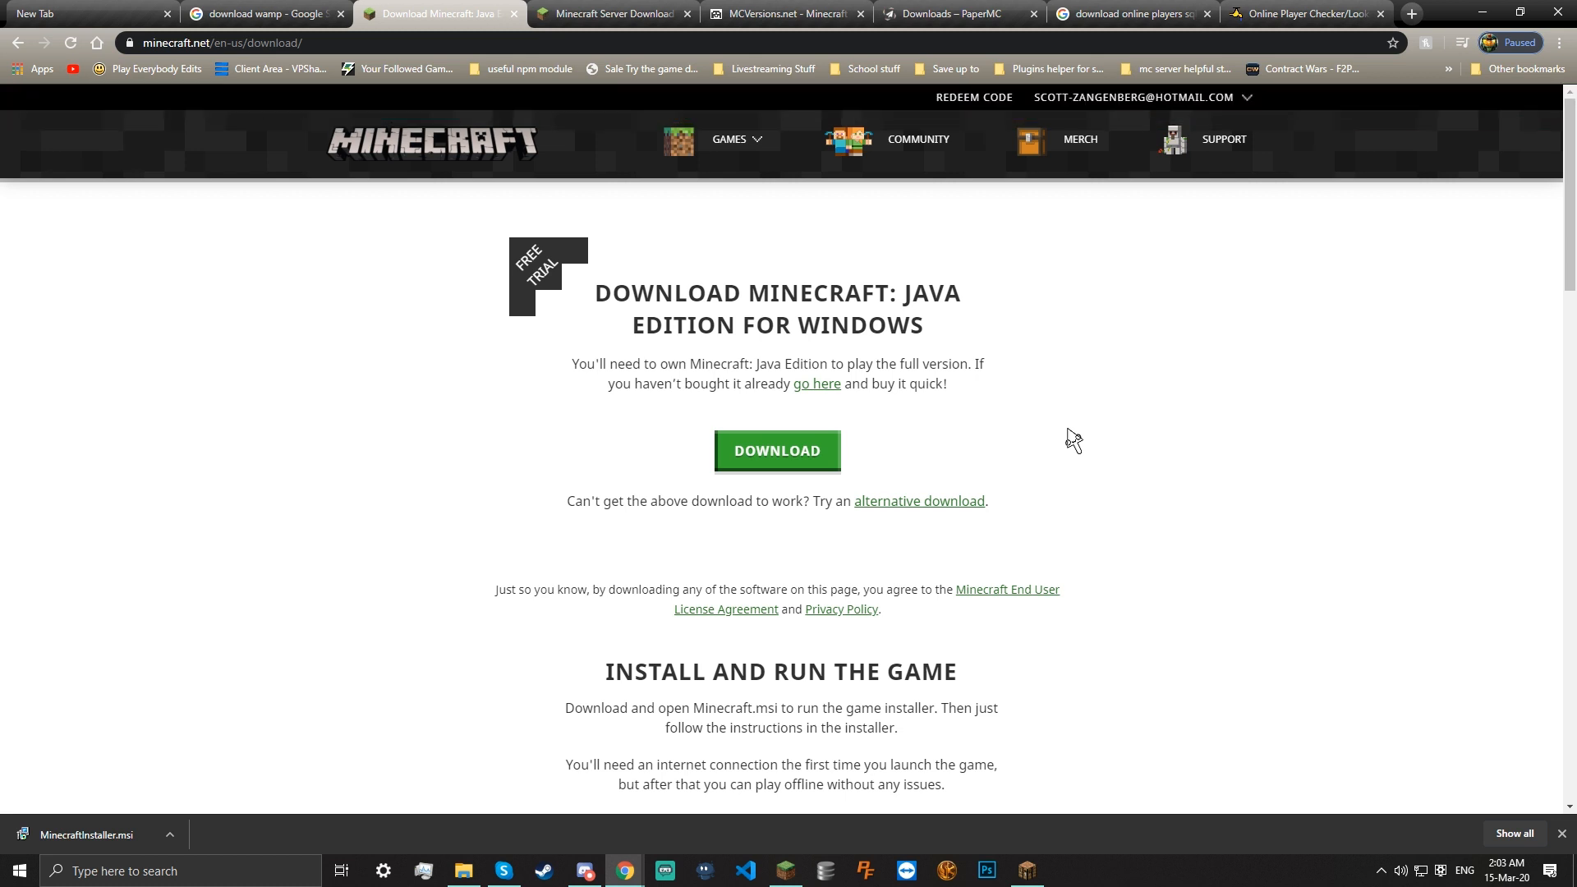
scroll(1067, 436, "down", 2)
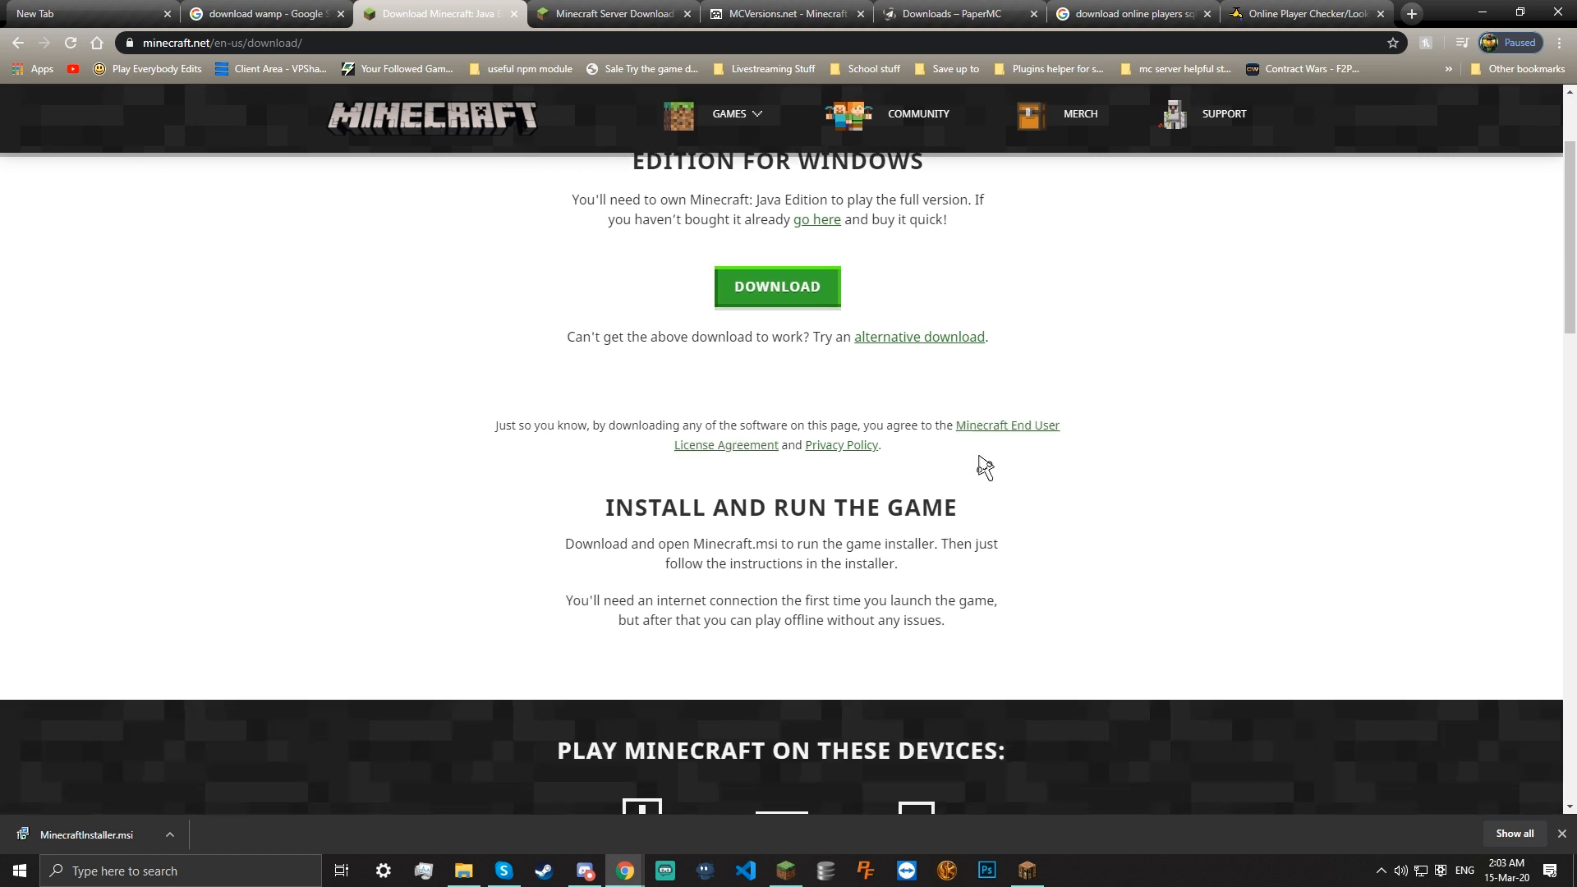
scroll(901, 549, "up", 2)
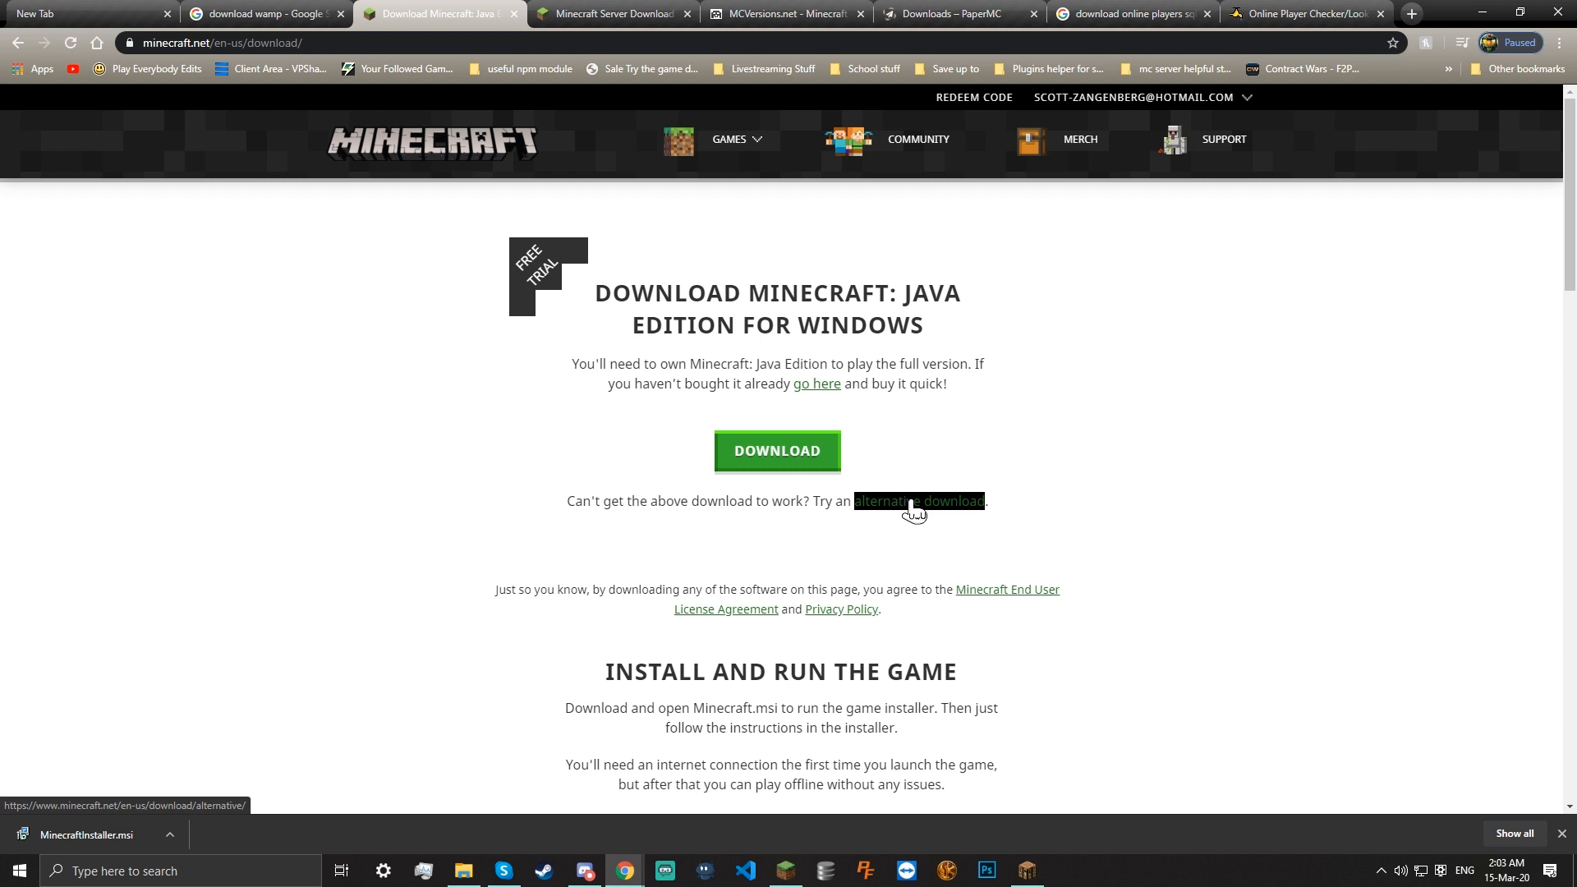
scroll(705, 521, "down", 1)
key("alt+Left")
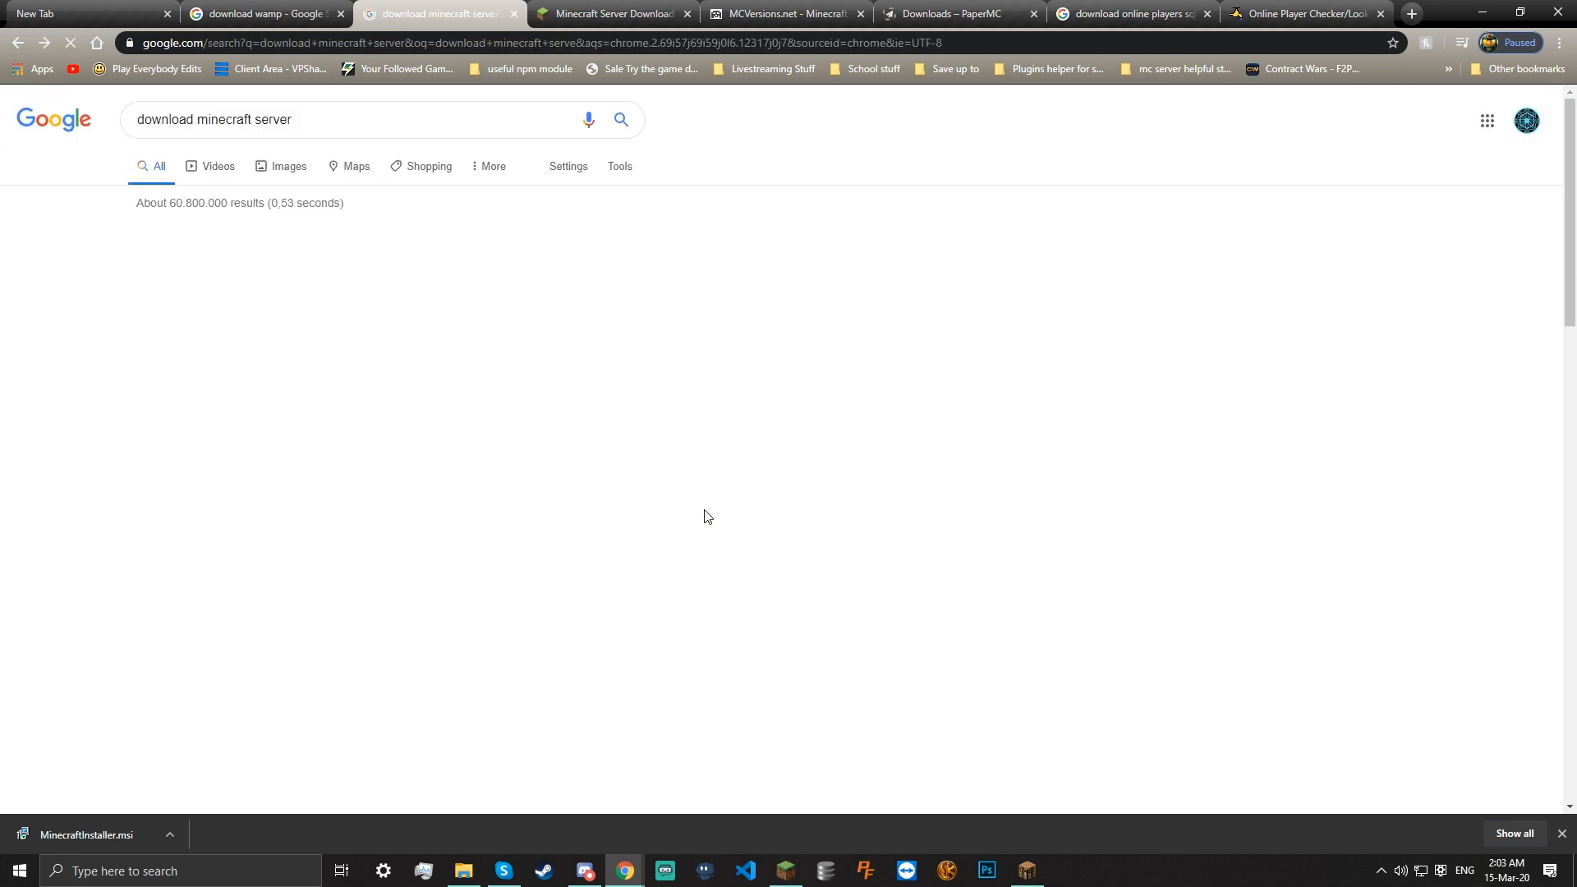
Review the Bedrock Download Server Software page, then close that tab
scroll(542, 452, "down", 2)
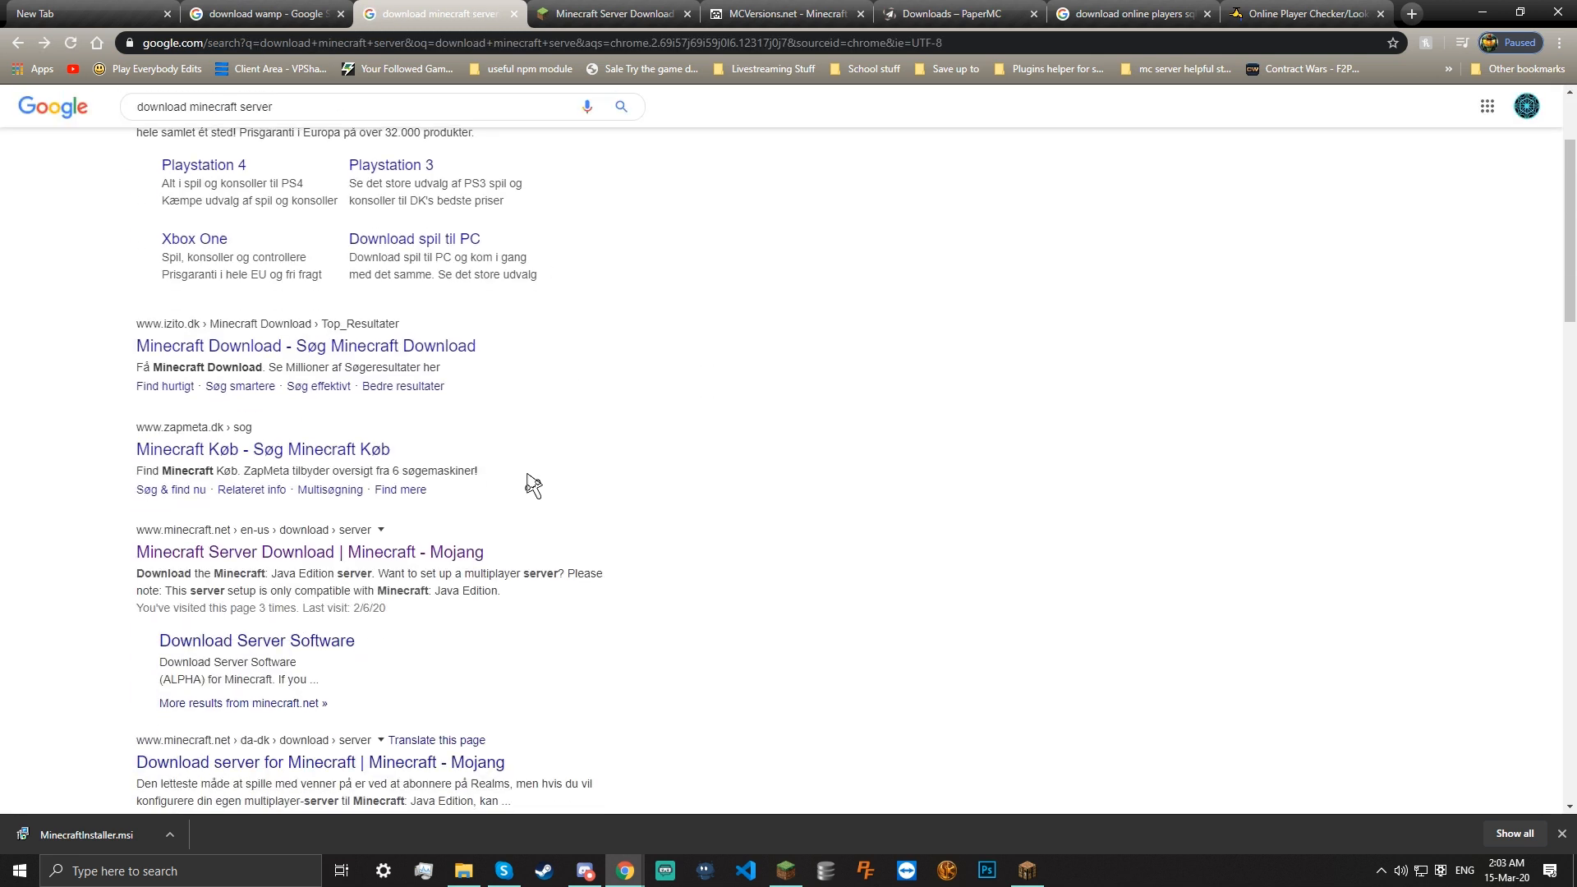
left_click(305, 653)
scroll(503, 556, "down", 3)
scroll(504, 556, "up", 2)
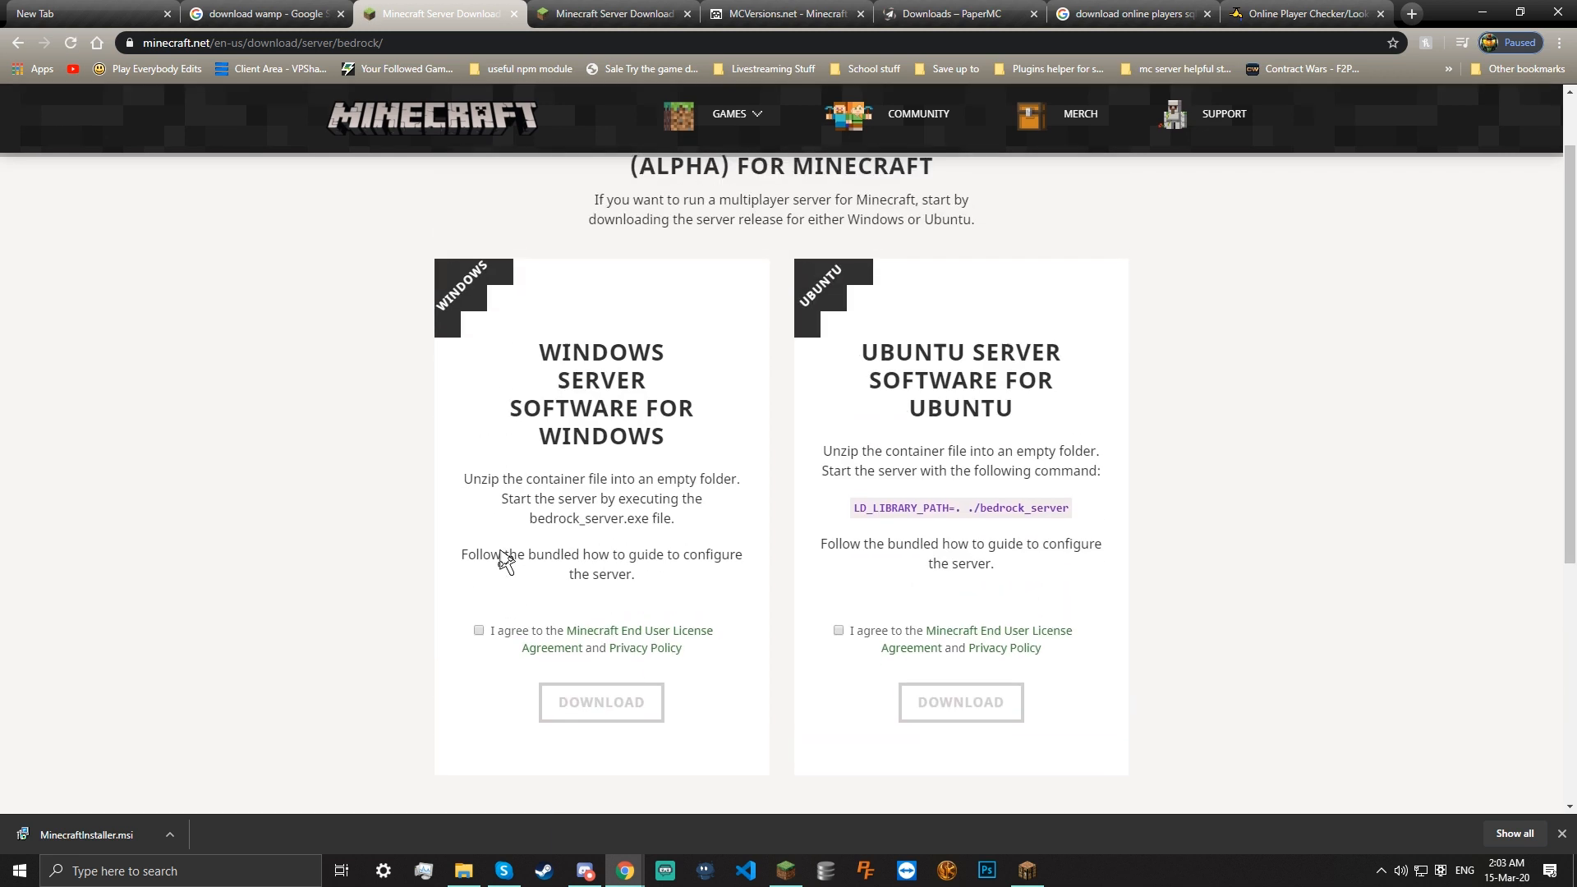
left_click_drag(532, 363, 673, 387)
left_click(664, 408)
scroll(633, 587, "down", 4)
scroll(752, 598, "up", 4)
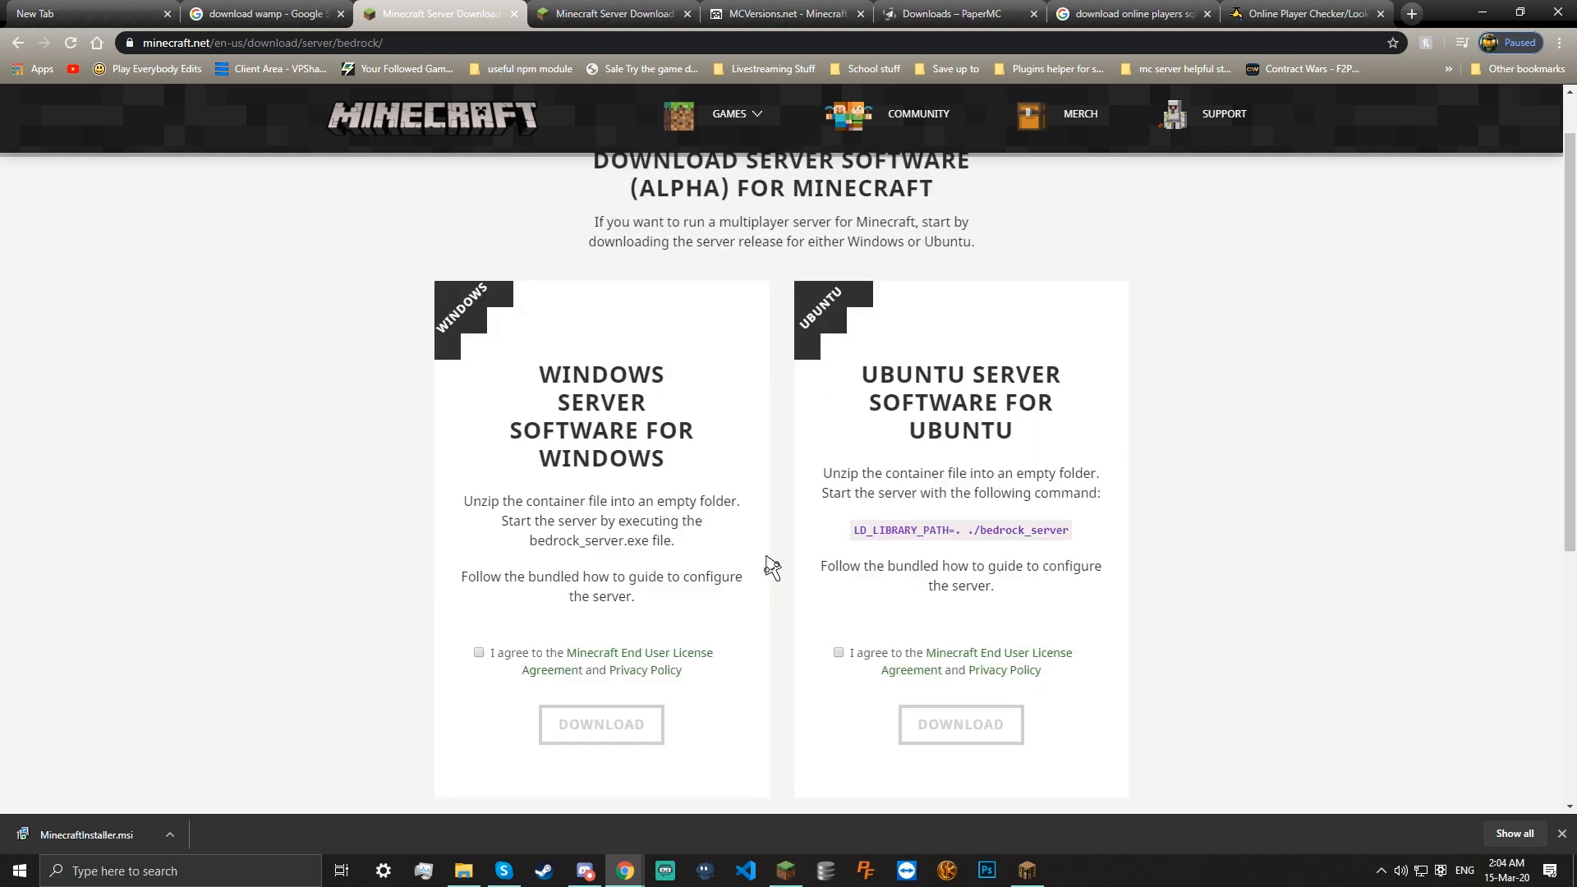
scroll(776, 559, "up", 1)
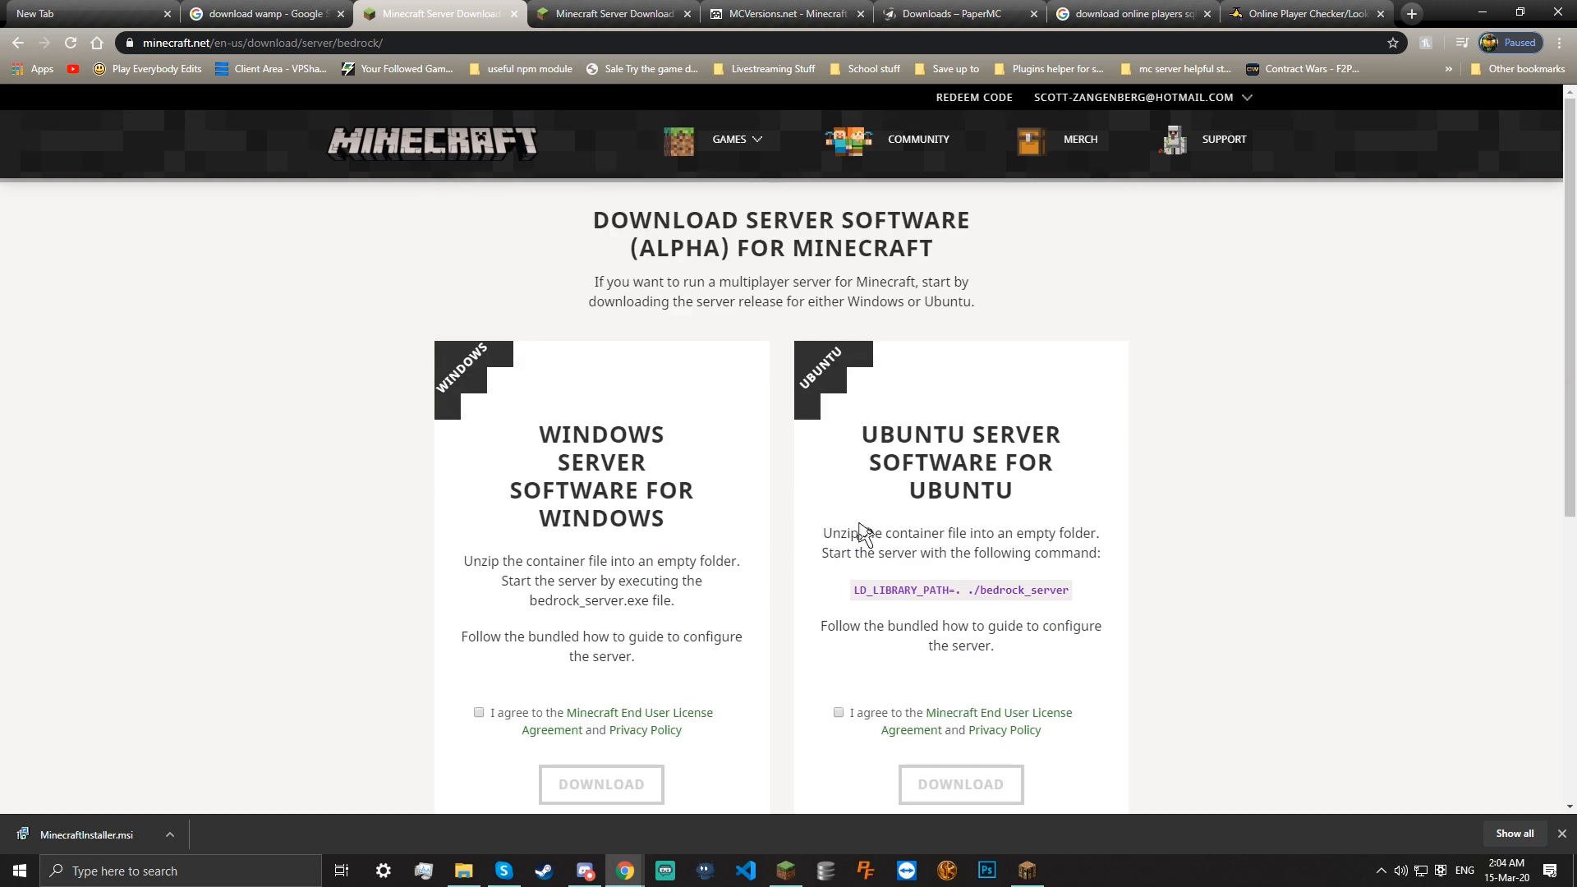
left_click(517, 14)
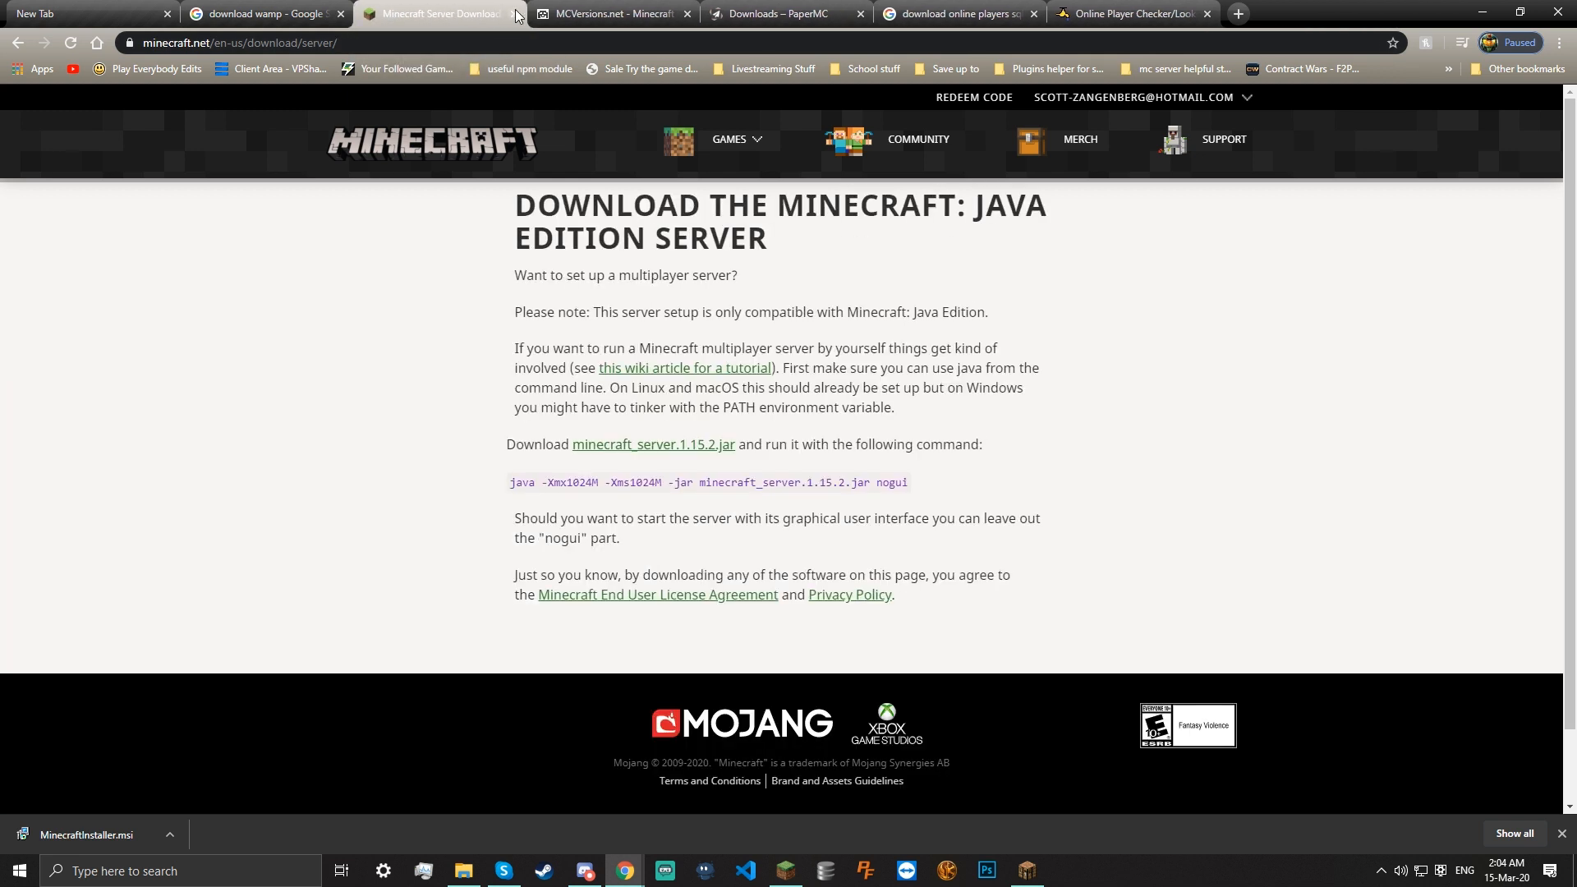
Read the page's java run command, then download minecraft_server.1.15.2.jar and keep it despite the warning
left_click(364, 41)
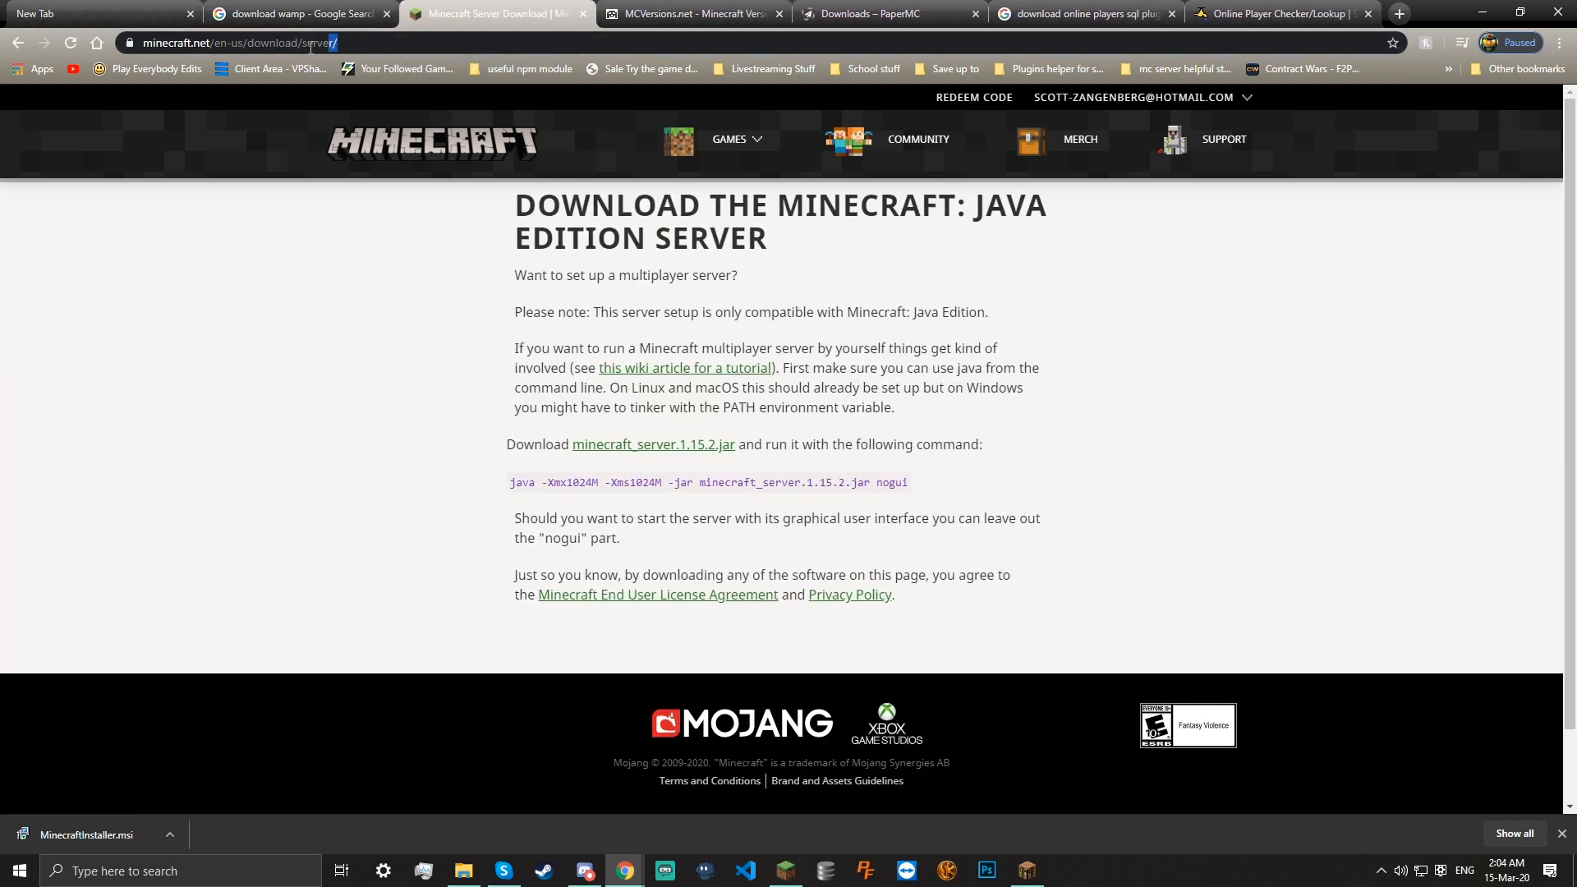
left_click(343, 321)
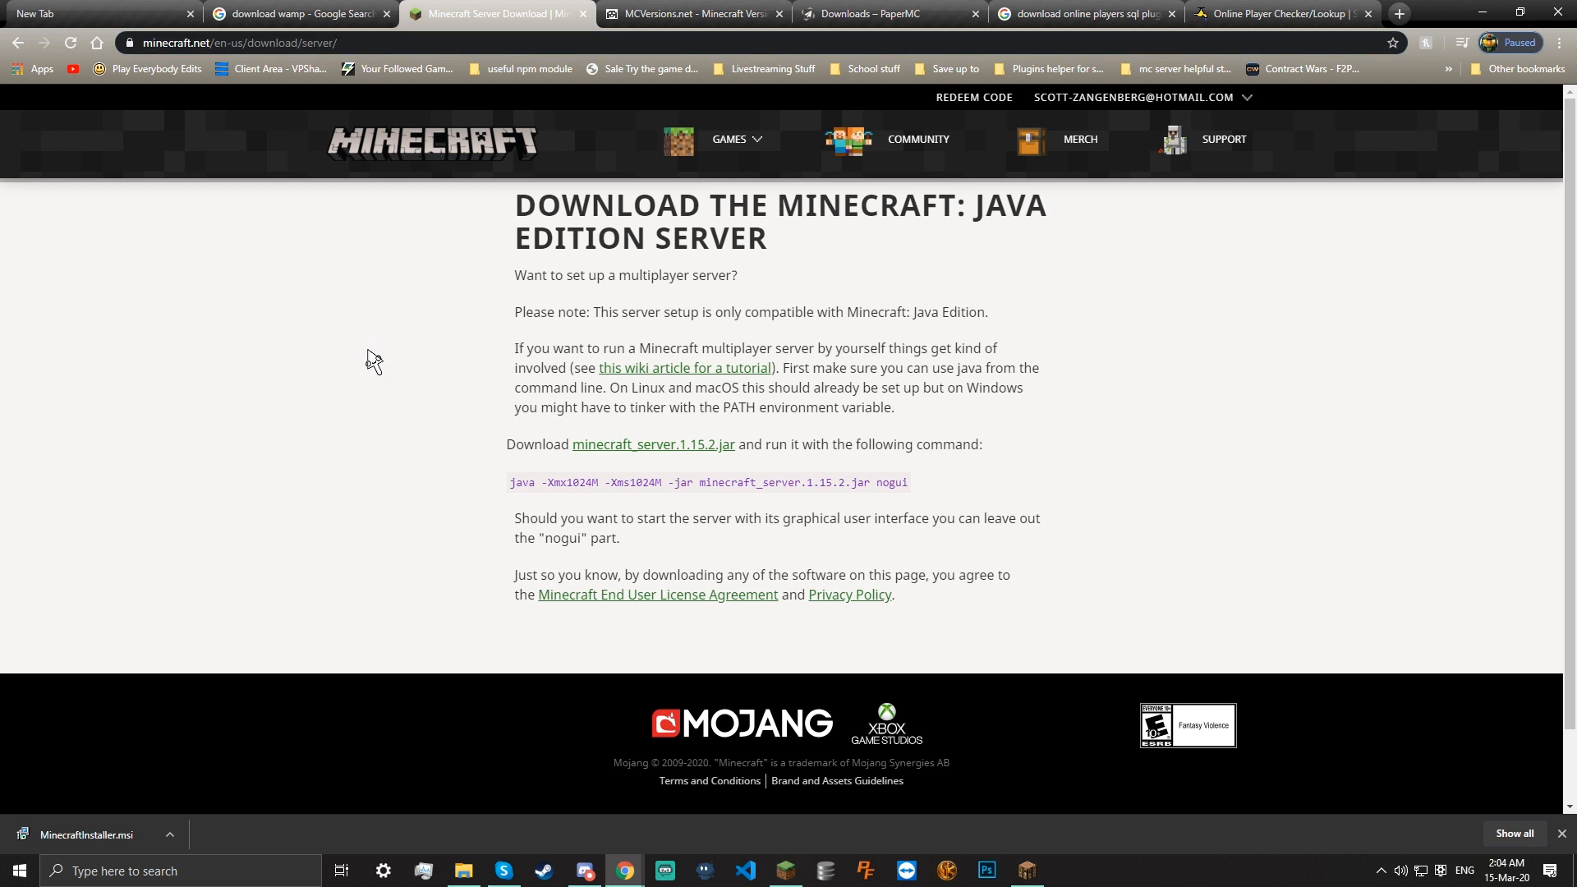
left_click_drag(520, 275, 645, 287)
left_click(549, 264)
left_click_drag(511, 483, 622, 497)
left_click_drag(662, 492, 926, 499)
left_click(666, 491)
left_click_drag(663, 485, 543, 488)
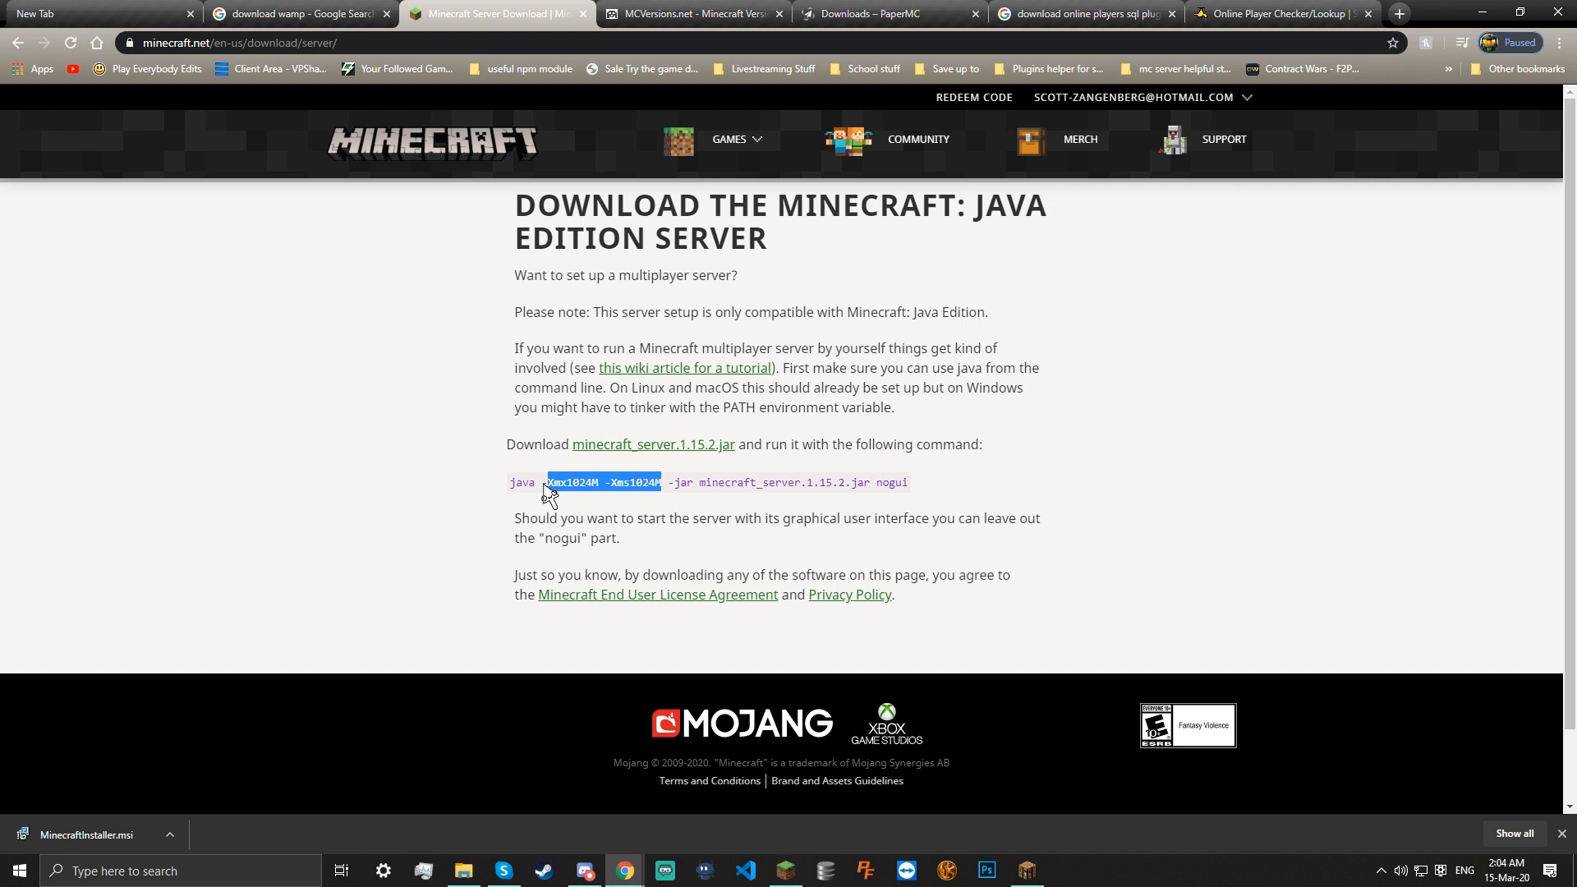
left_click(609, 503)
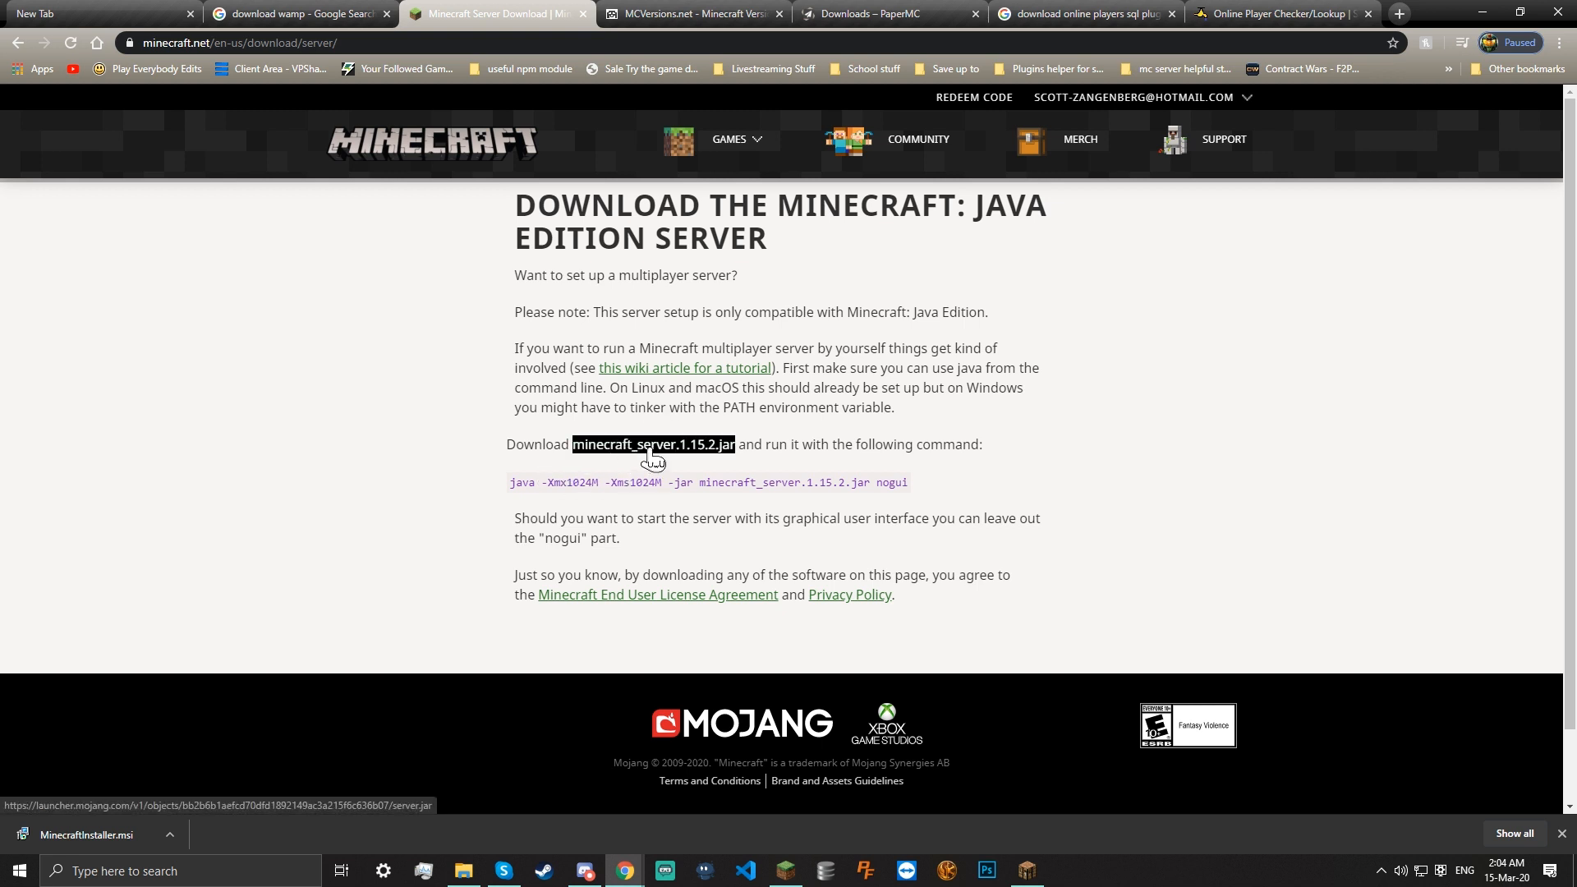
left_click(649, 450)
left_click(257, 833)
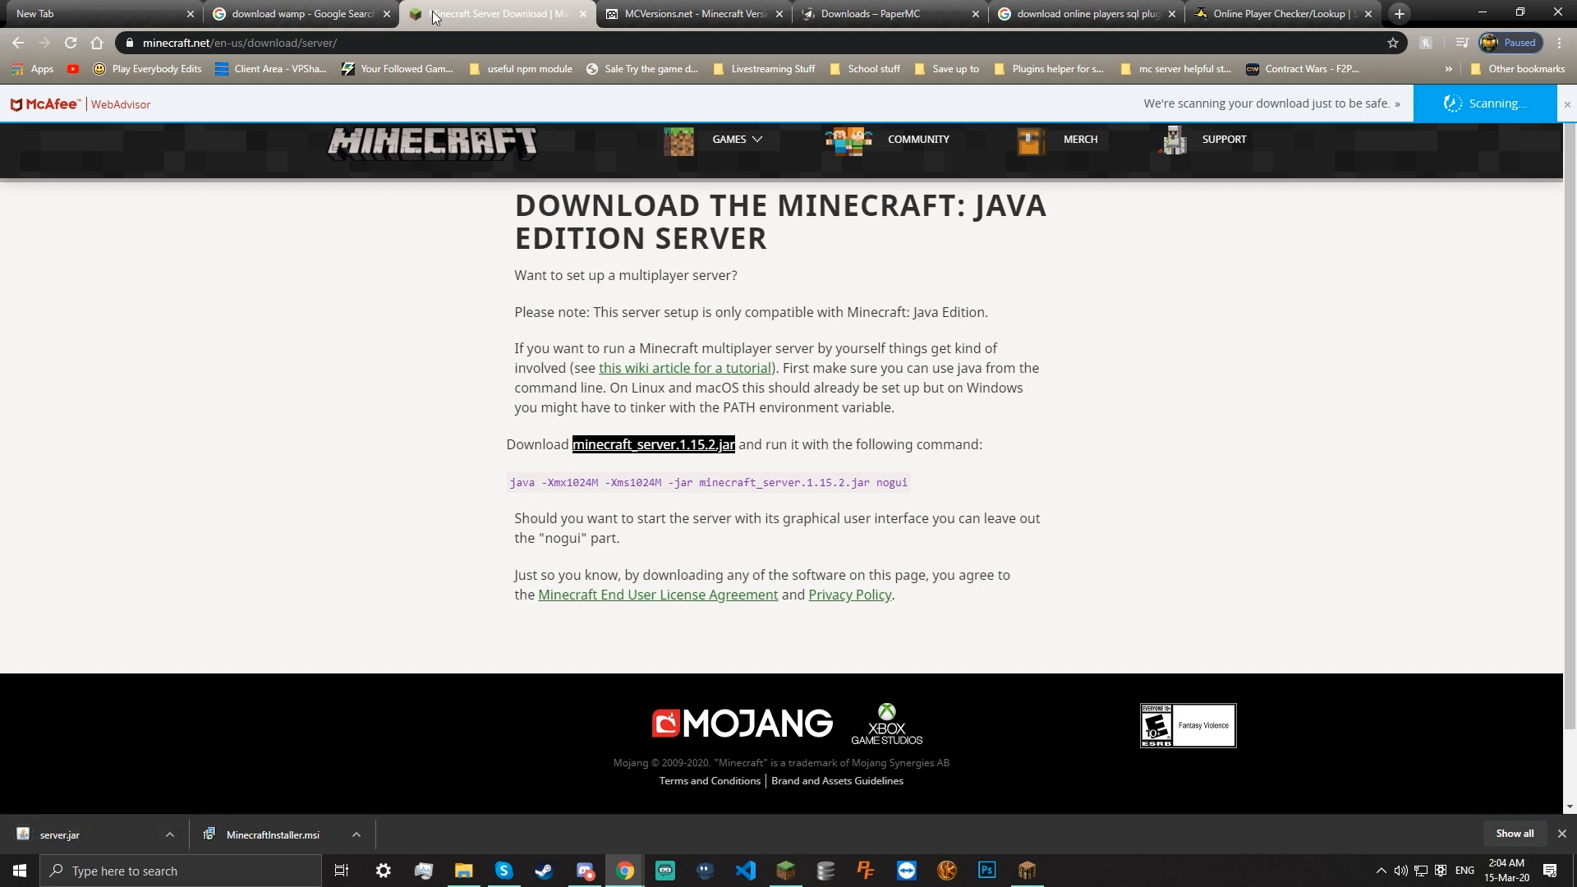
On the MCVersions.net tab, open the download page for stable release 1.15.2
left_click(619, 12)
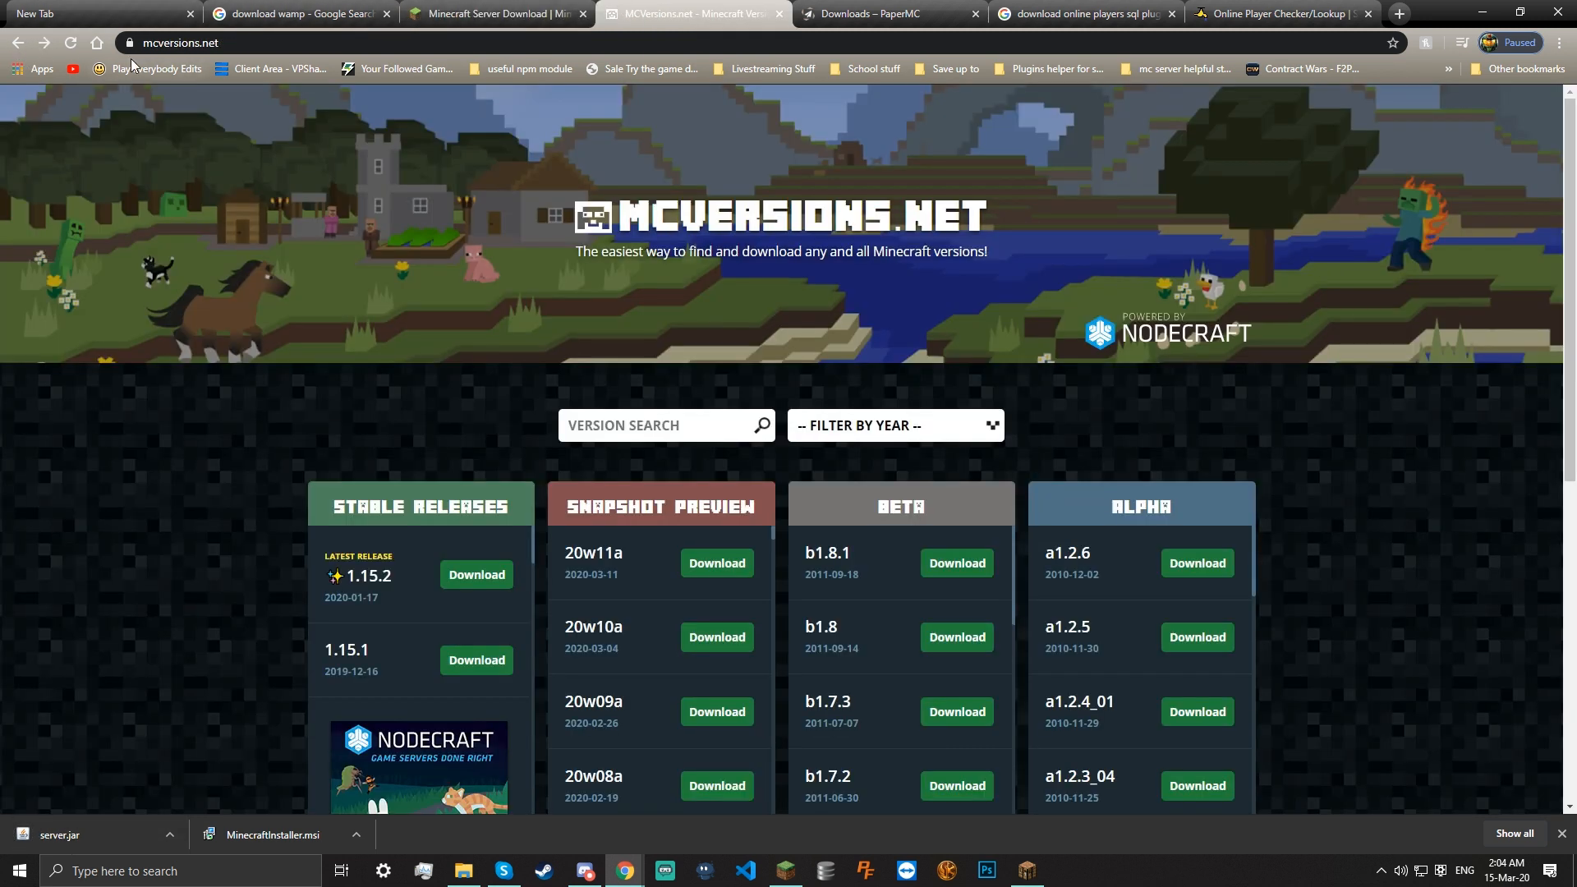
scroll(386, 308, "down", 2)
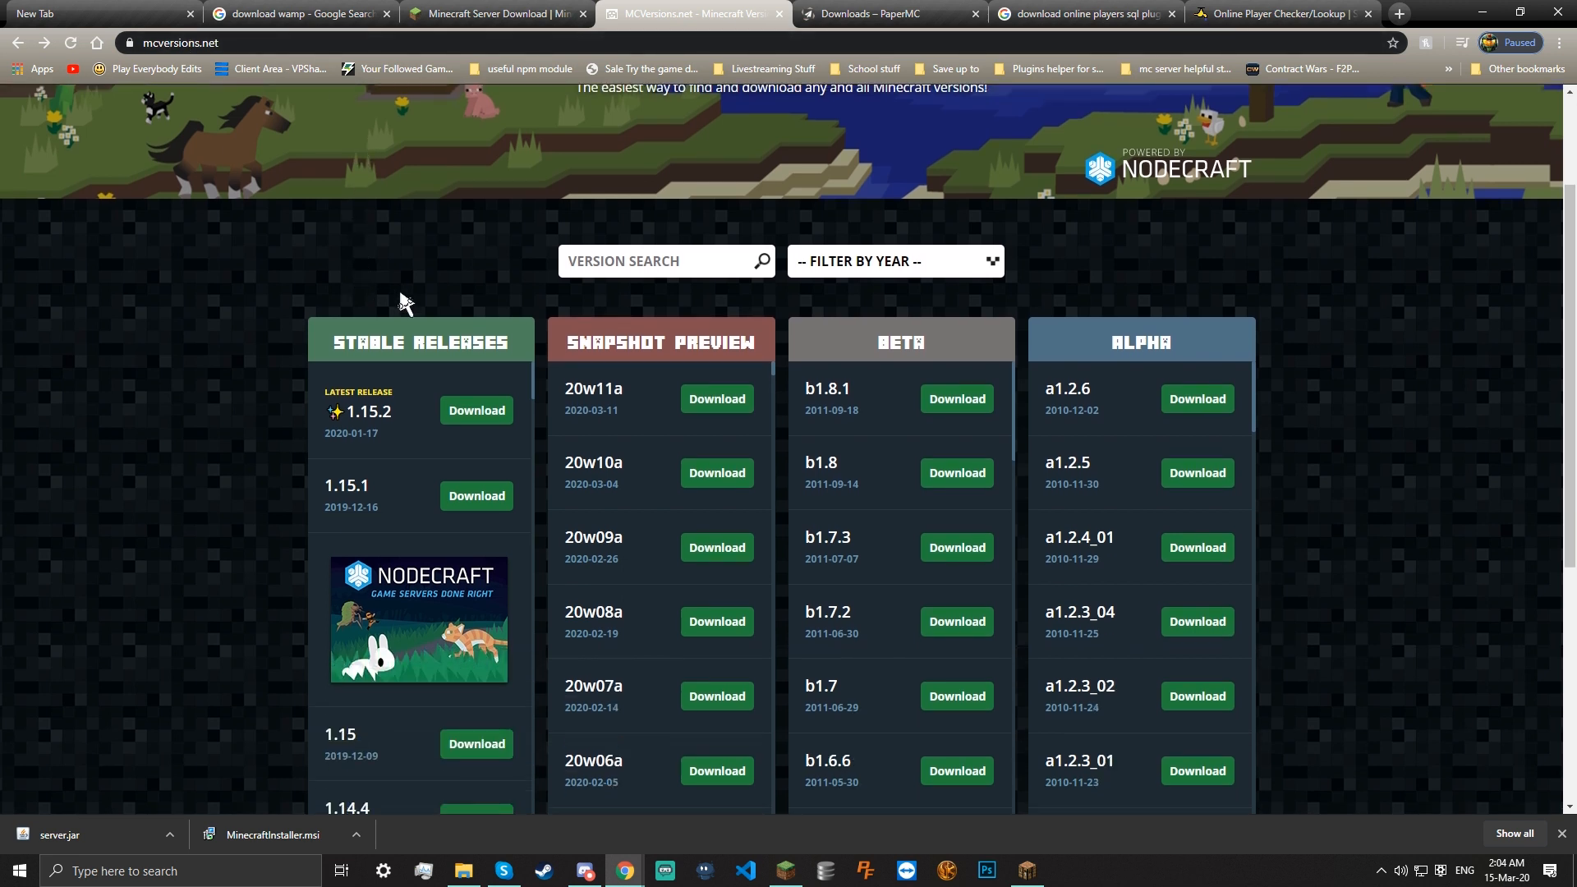
scroll(625, 333, "down", 1)
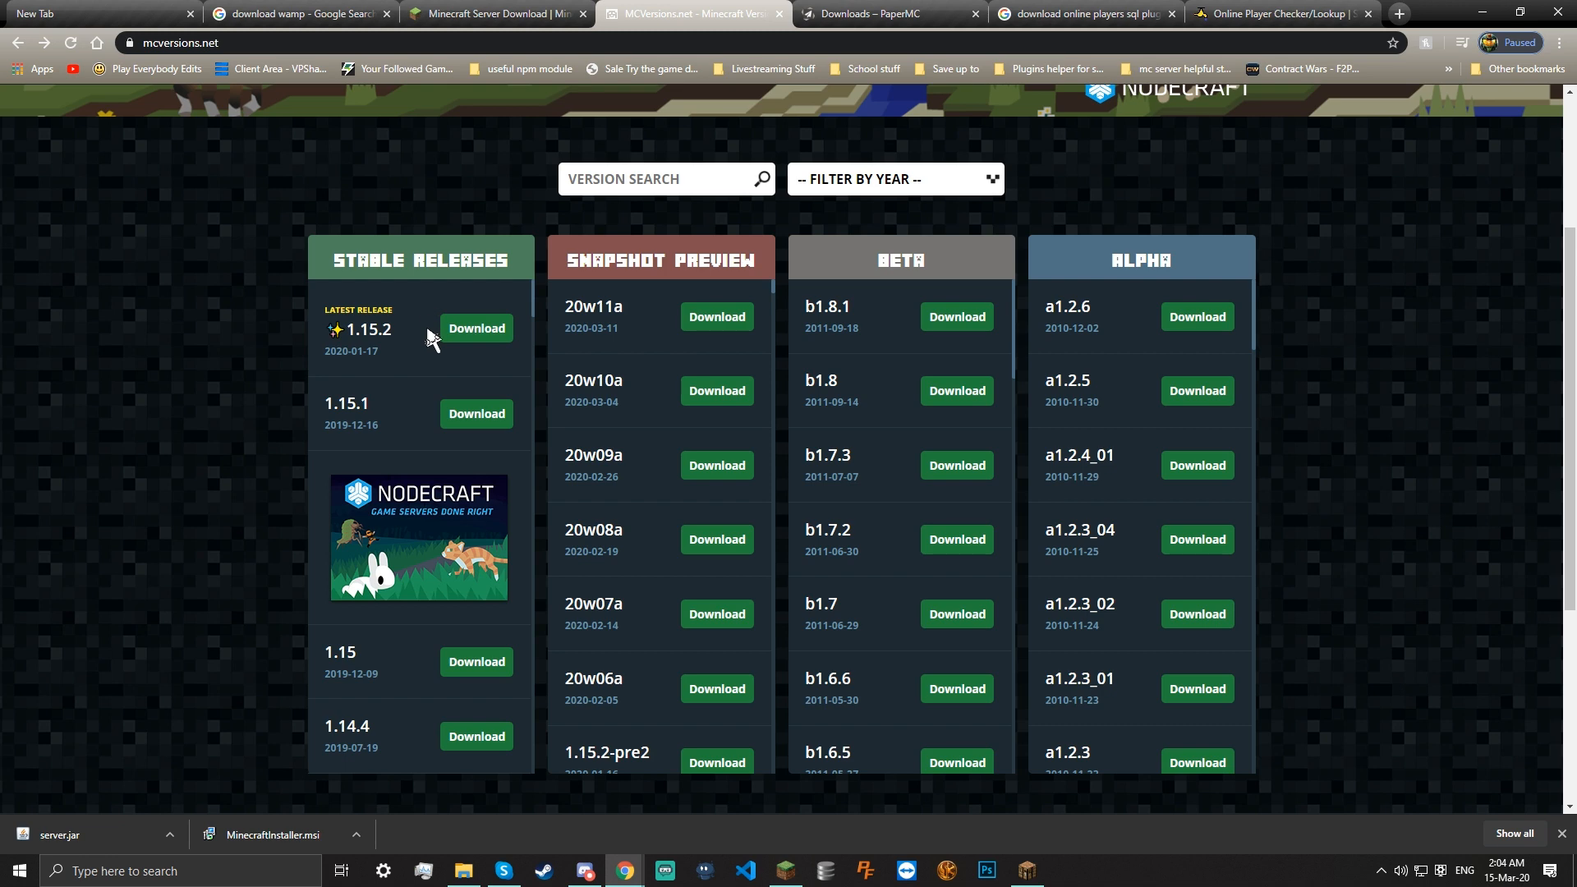
scroll(433, 341, "down", 5)
scroll(427, 468, "down", 3)
scroll(386, 491, "up", 8)
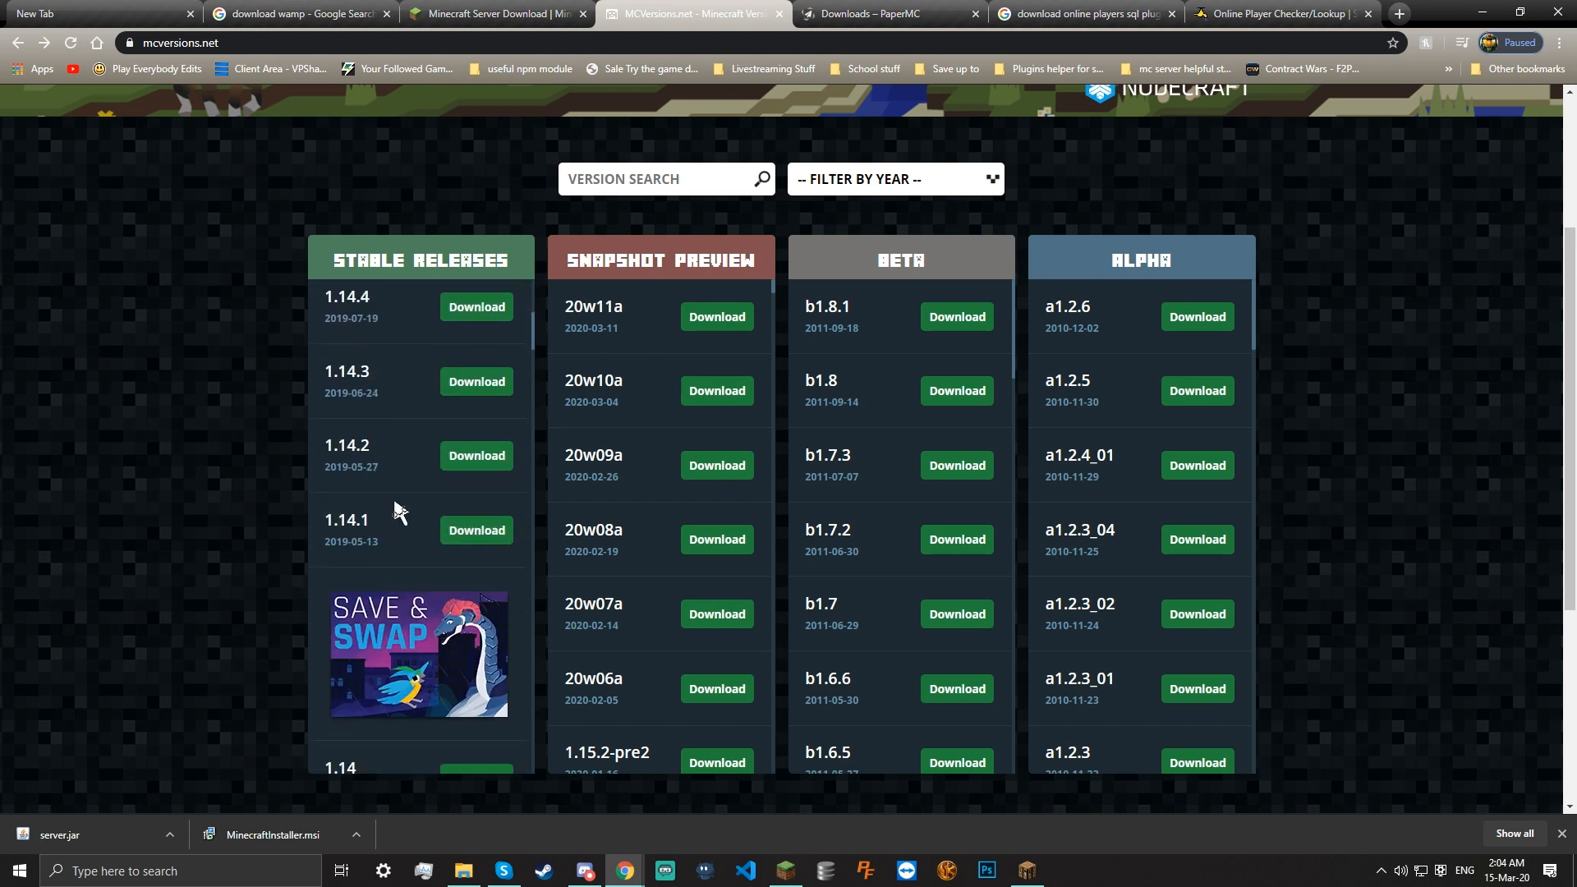
scroll(413, 516, "up", 2)
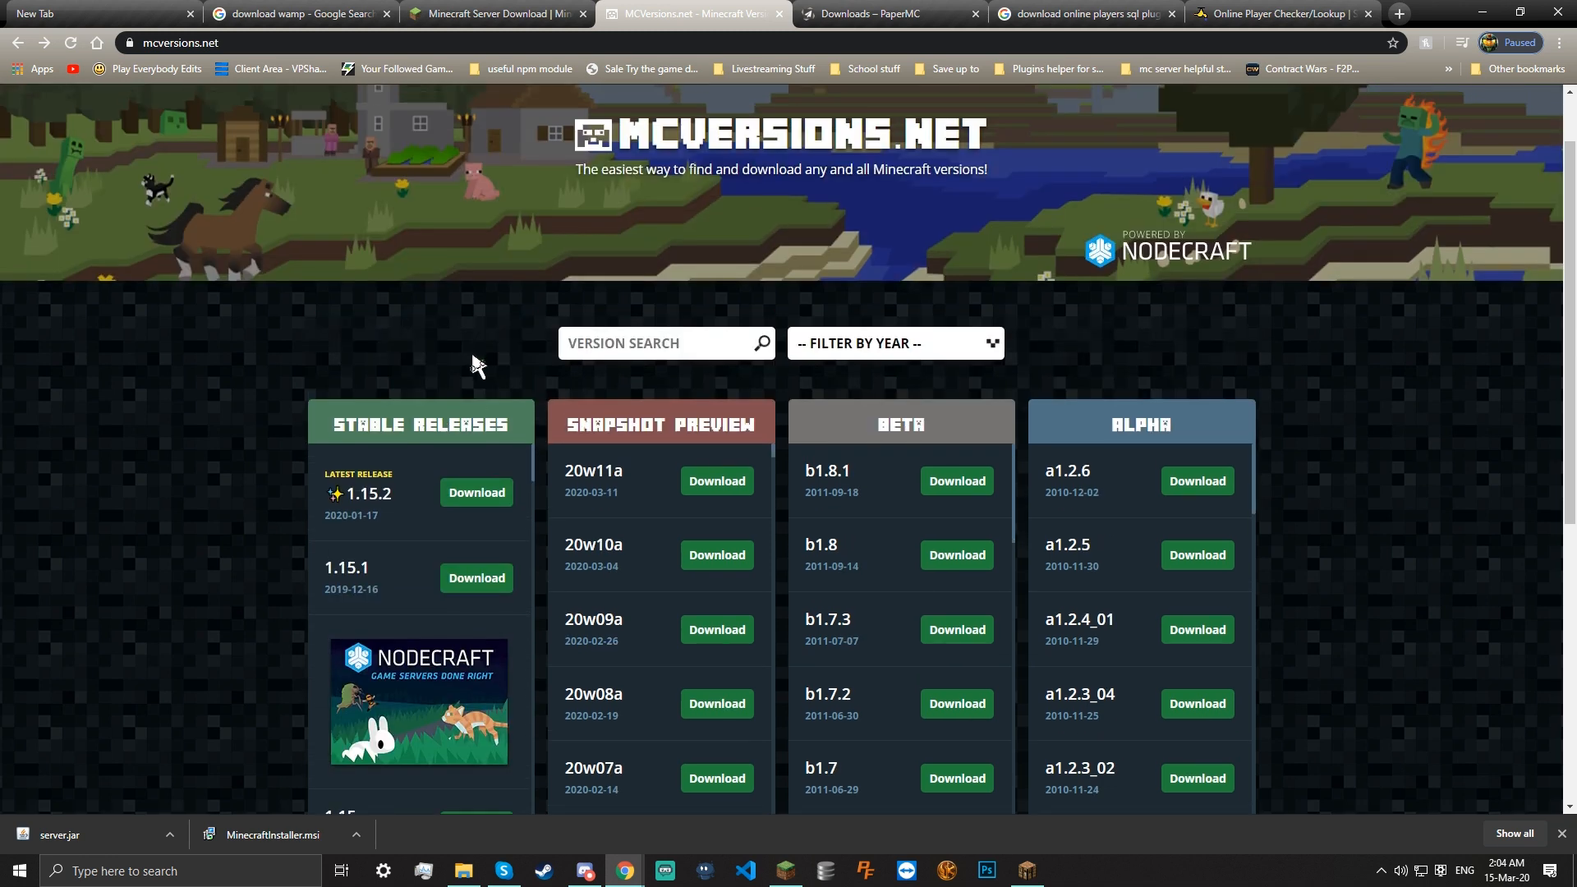
left_click(477, 498)
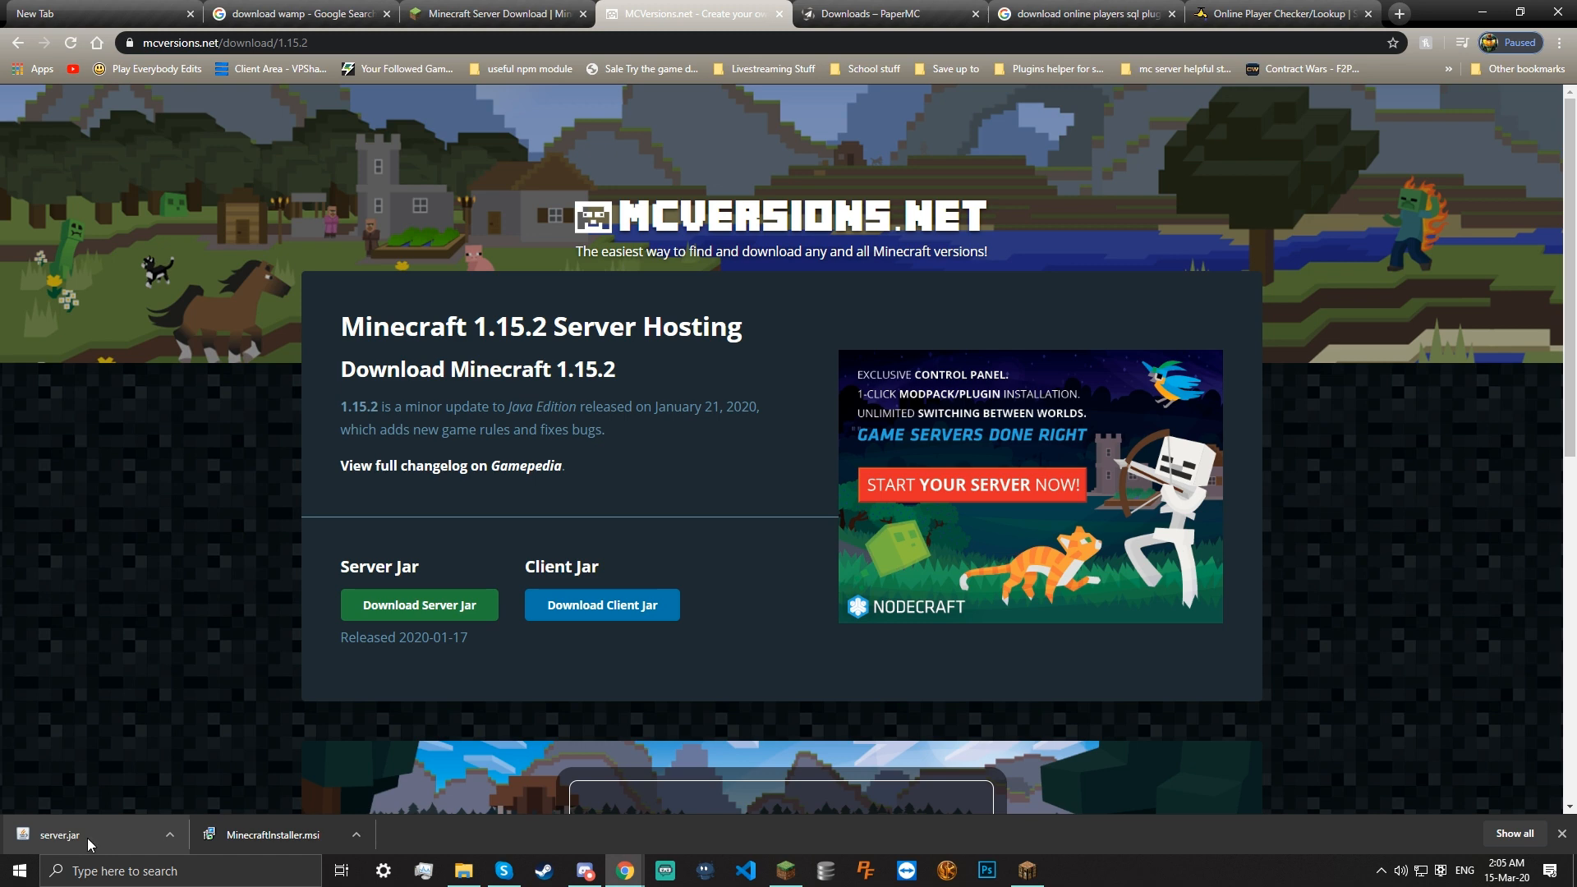
Shrink the browser window and drag the downloaded server.jar into the Server folder
left_click_drag(1446, 8, 953, 210)
left_click_drag(1080, 198, 341, 644)
left_click_drag(219, 668, 1284, 478)
left_click_drag(703, 825, 767, 391)
Rename server.jar to 1.15.2.jar in the Server folder
right_click(734, 373)
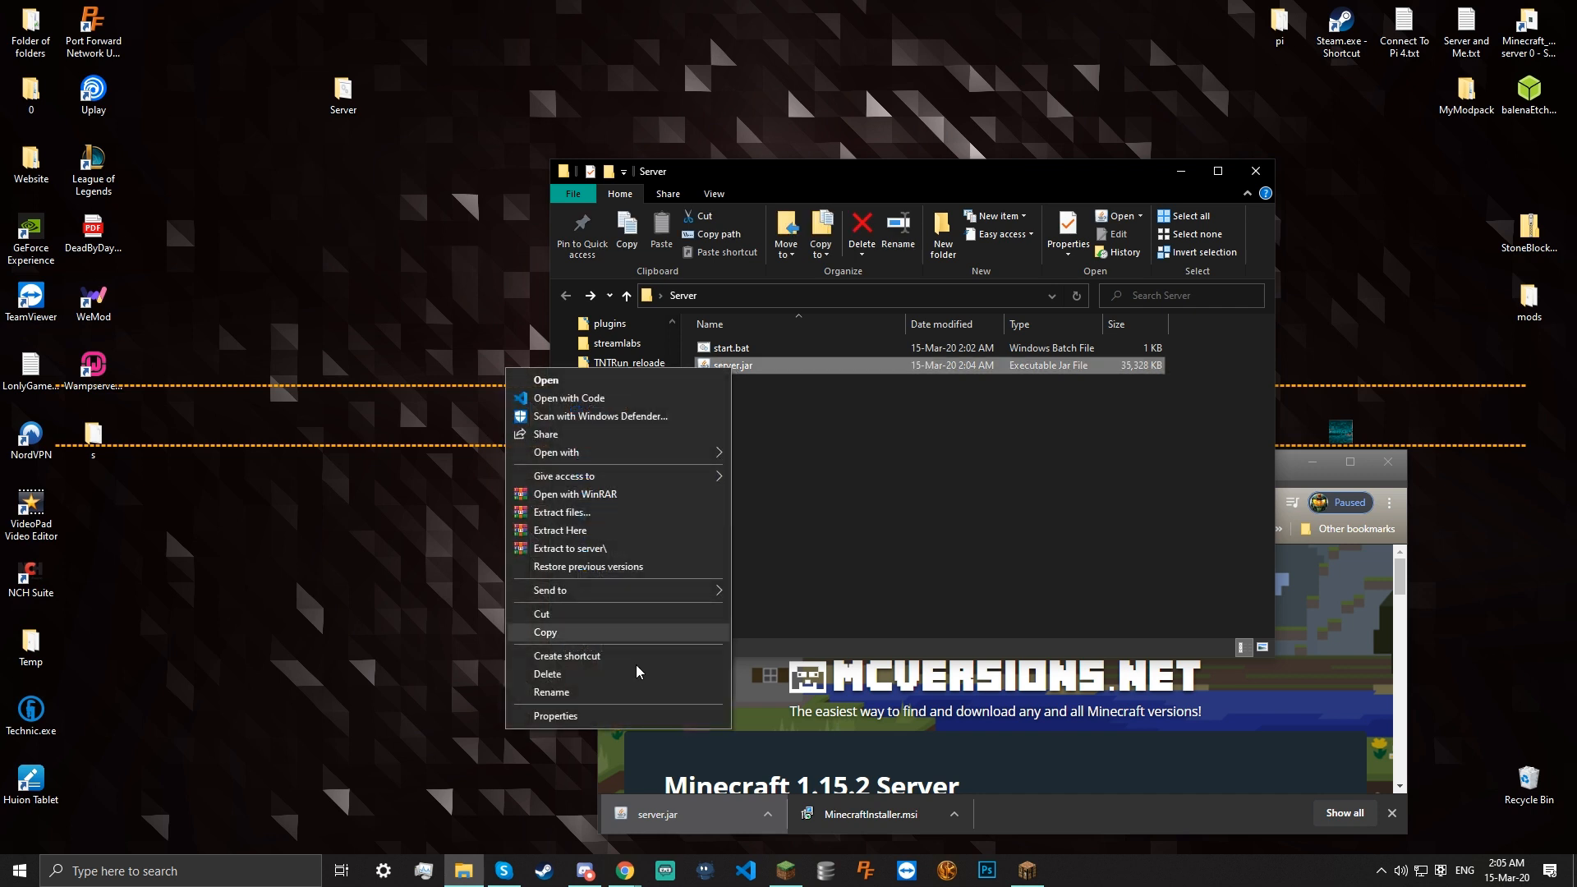
left_click(591, 694)
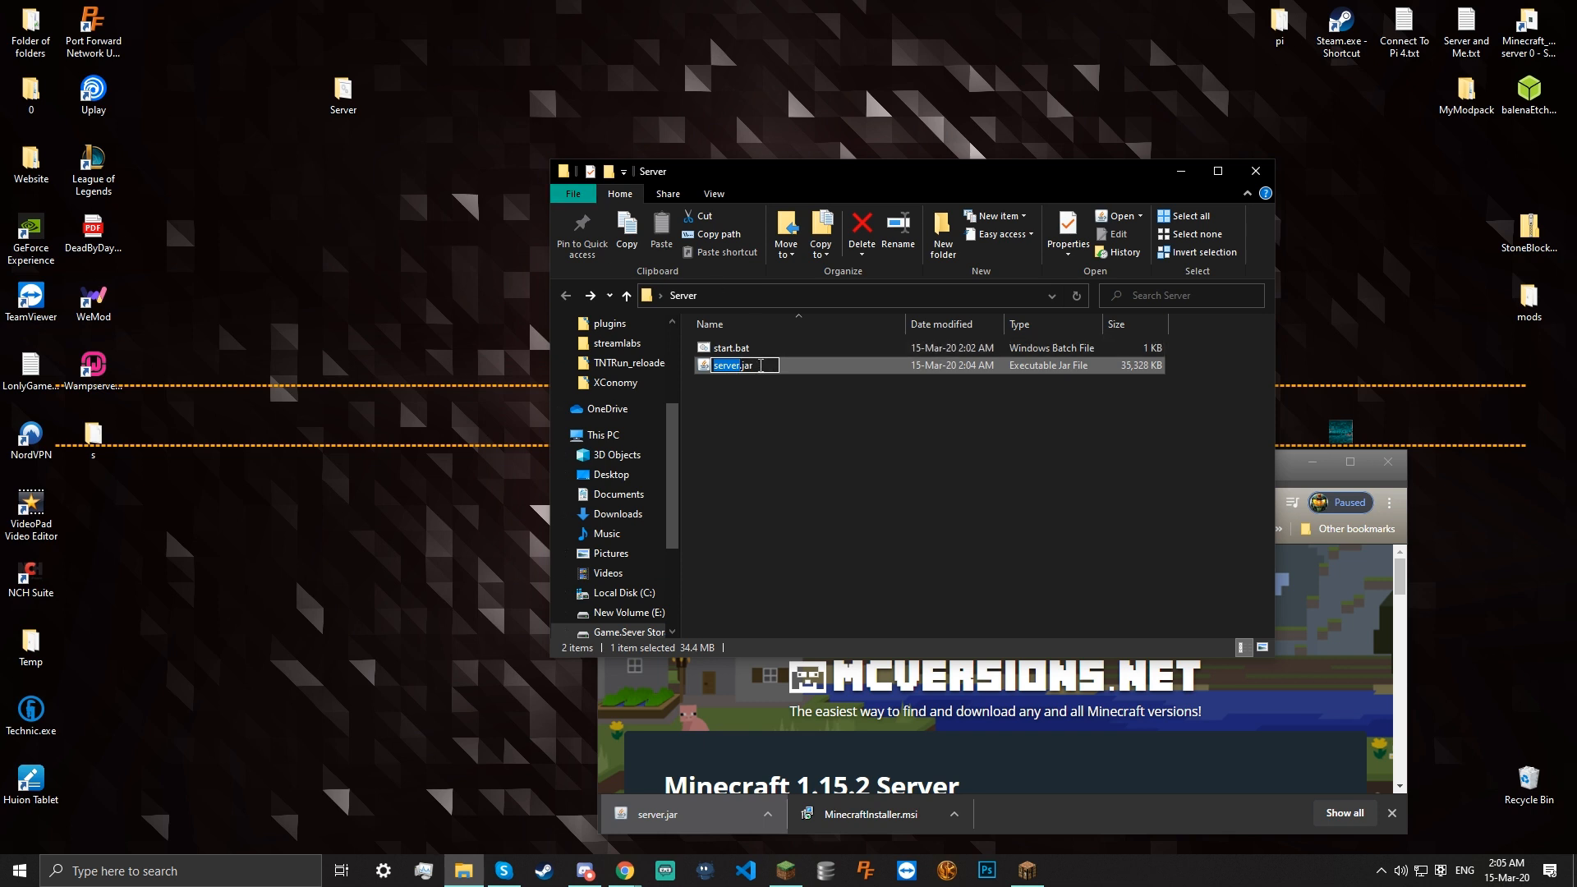
type("1.15.2")
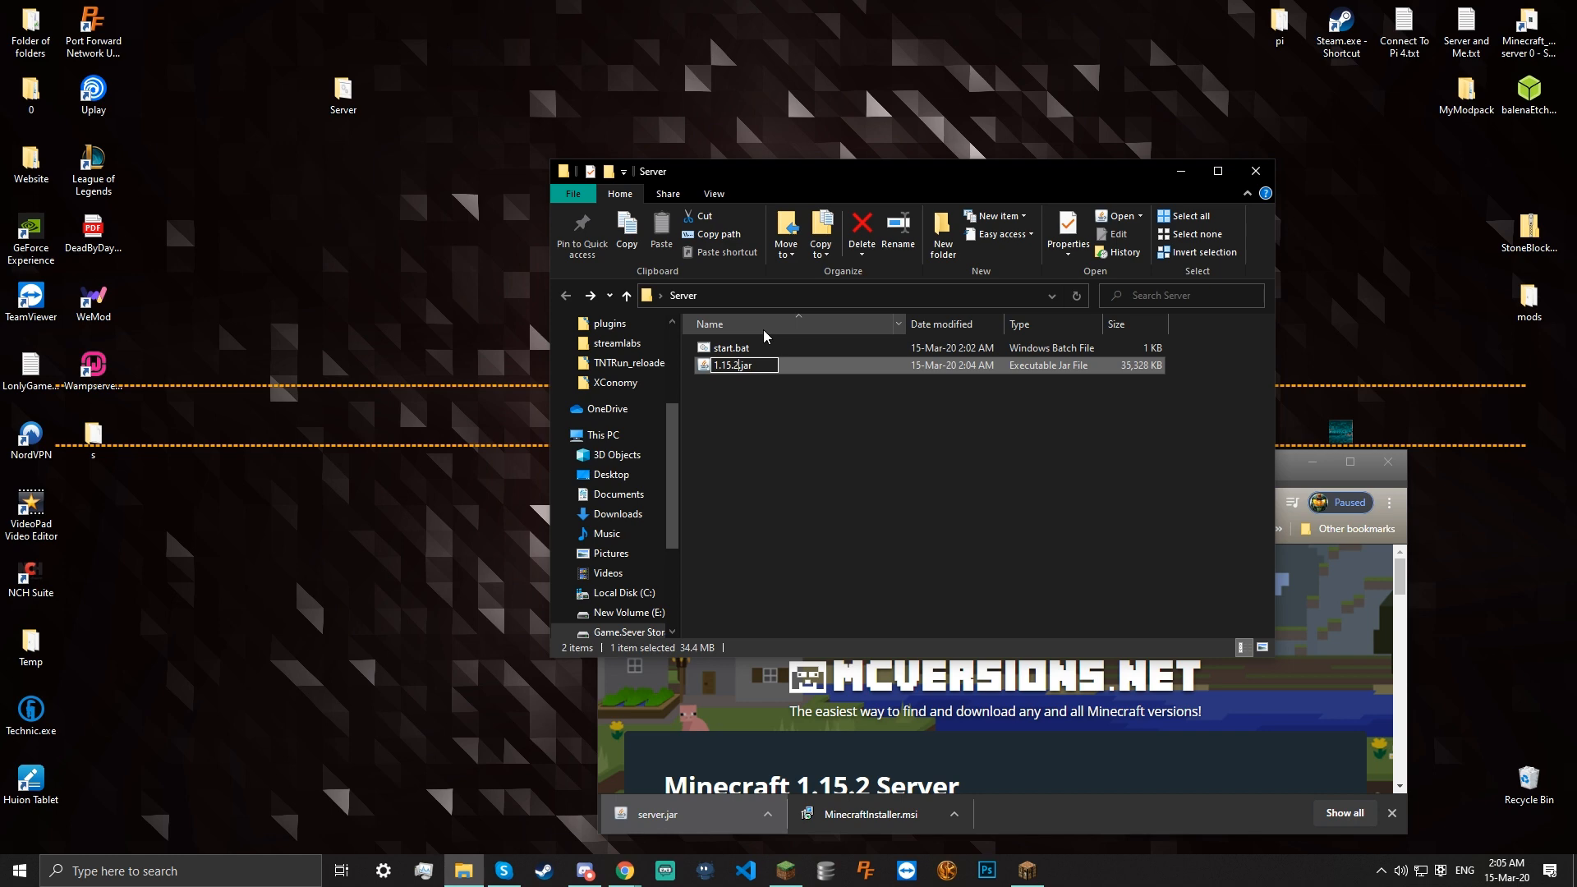
key("Return")
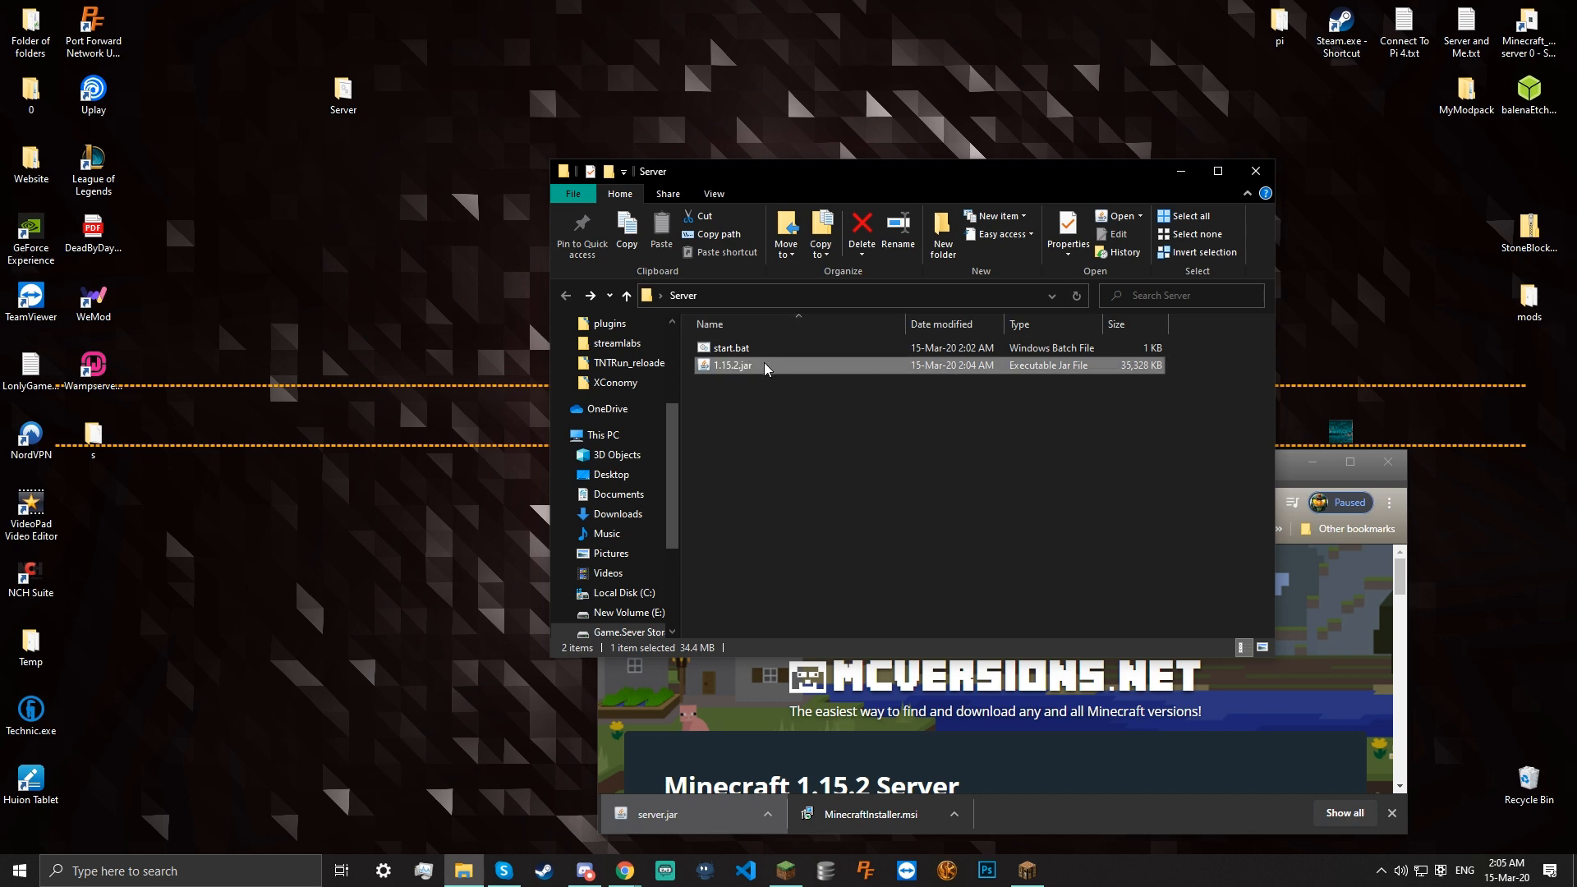
right_click(765, 363)
left_click(883, 413)
right_click(779, 350)
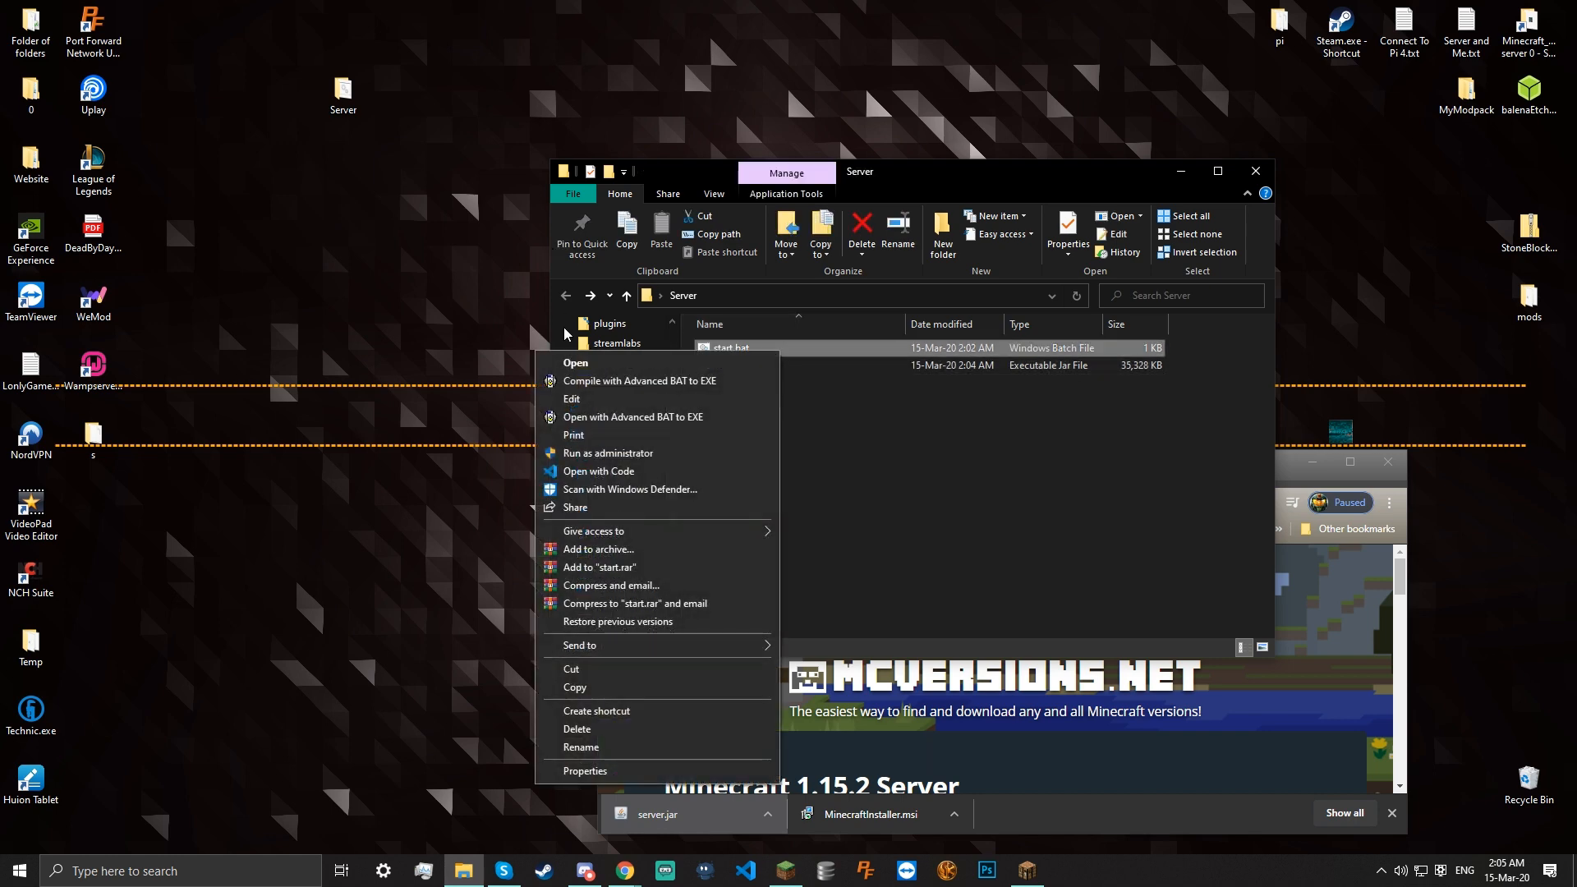
Edit start.bat so the launch line reads 'java -Xmx2G -Xms2G -jar 1.15.2.jar', then save and close
left_click(599, 400)
left_click_drag(695, 263, 945, 348)
left_click_drag(1011, 409, 971, 408)
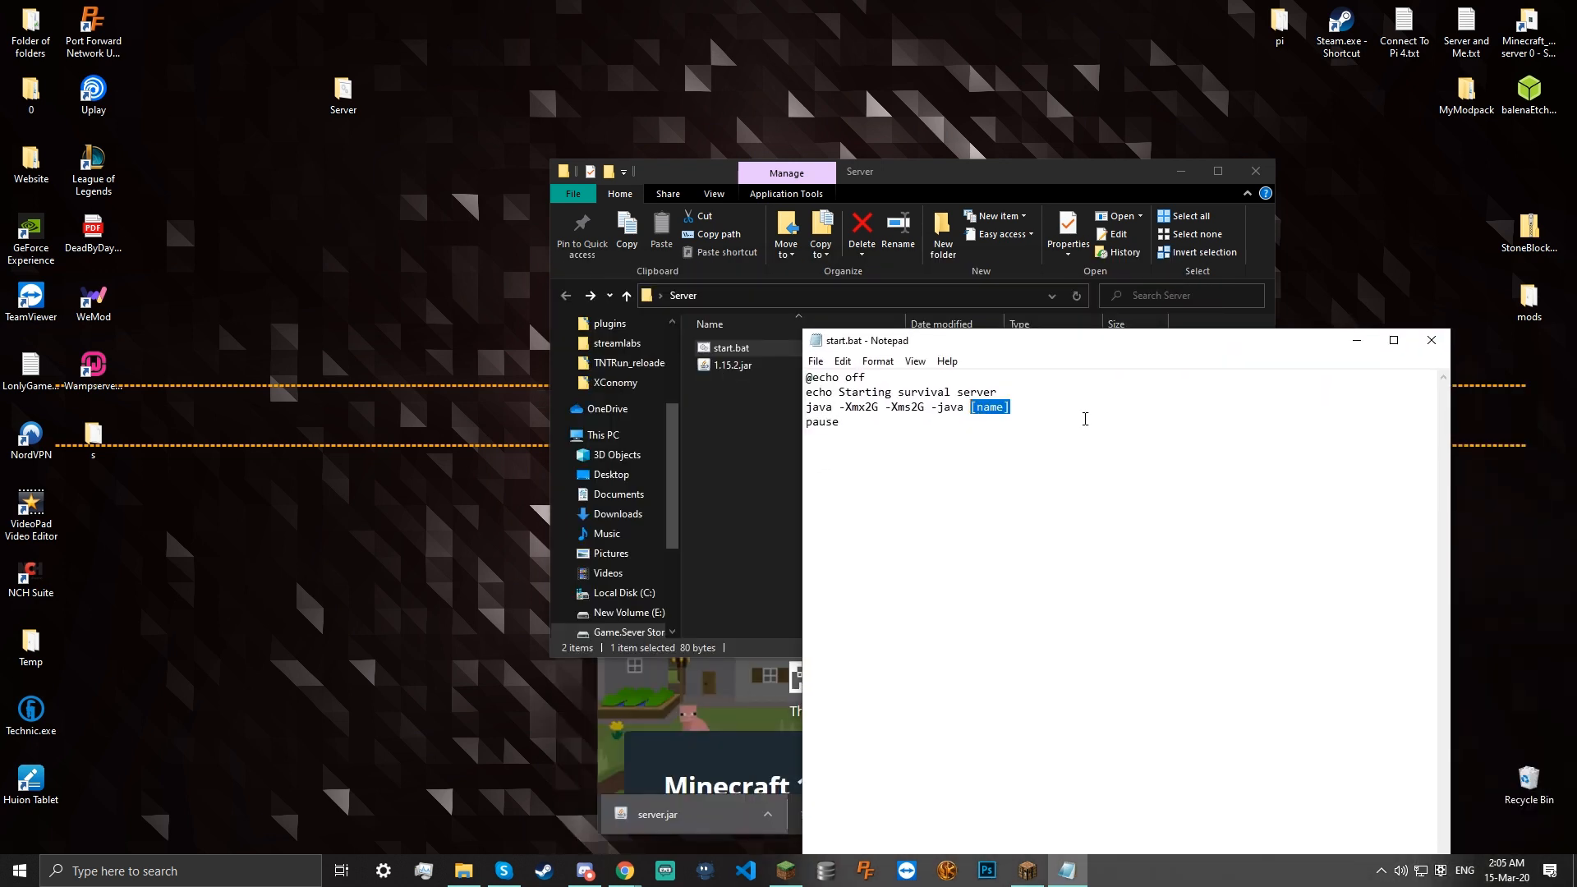
type("1.")
key("ctrl+s")
type("ar")
key("ctrl+s")
left_click(1431, 340)
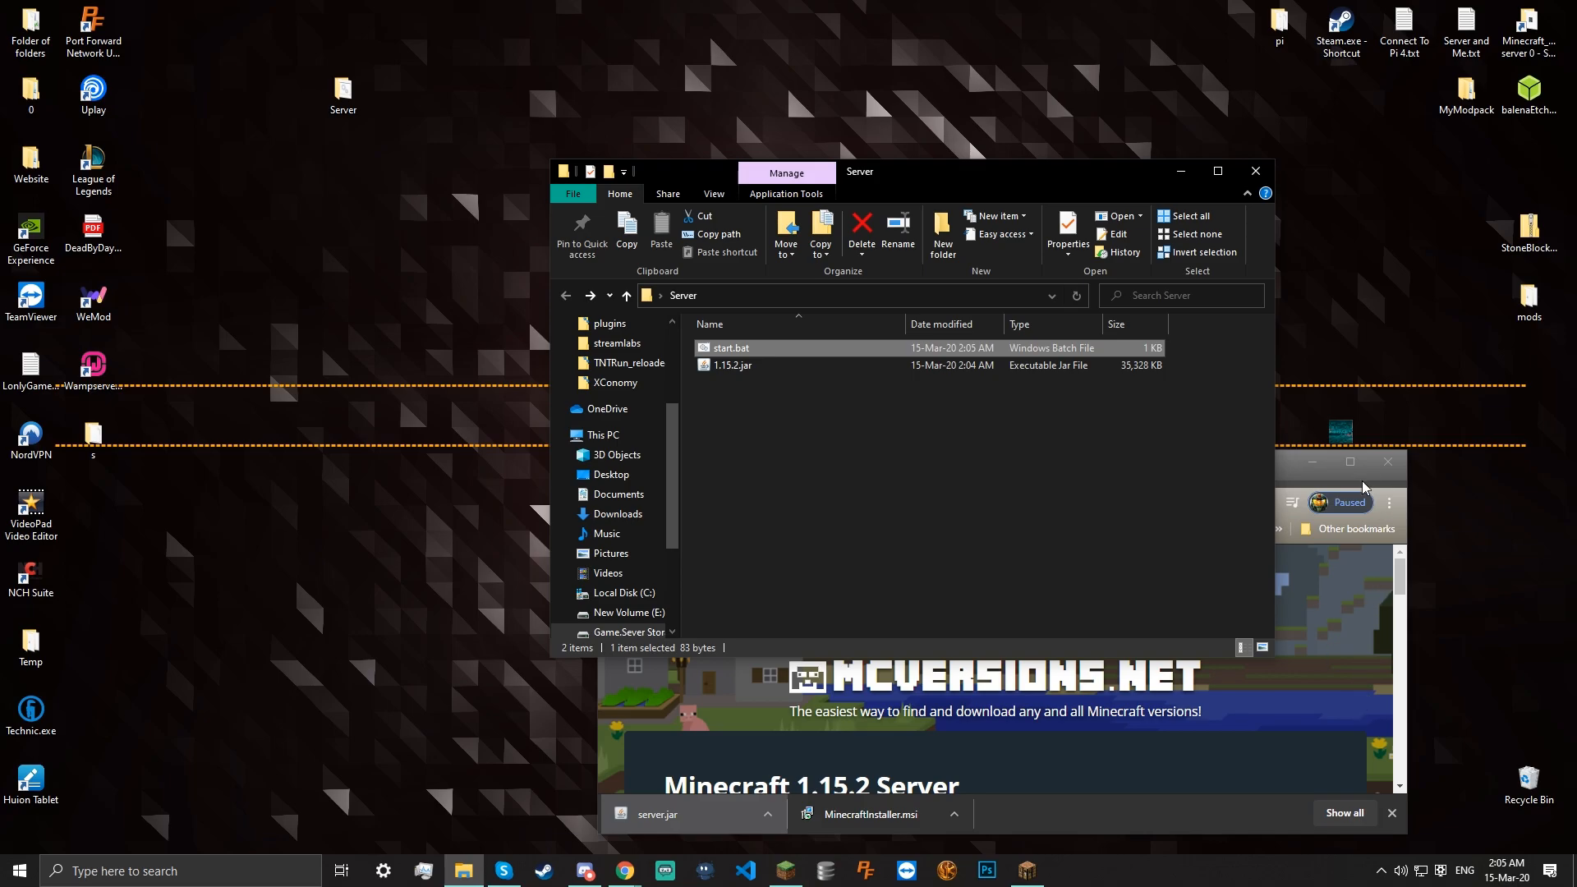
Minimize the browser, run start.bat once, and close the console after its EULA notice
left_click(1350, 461)
left_click(1482, 12)
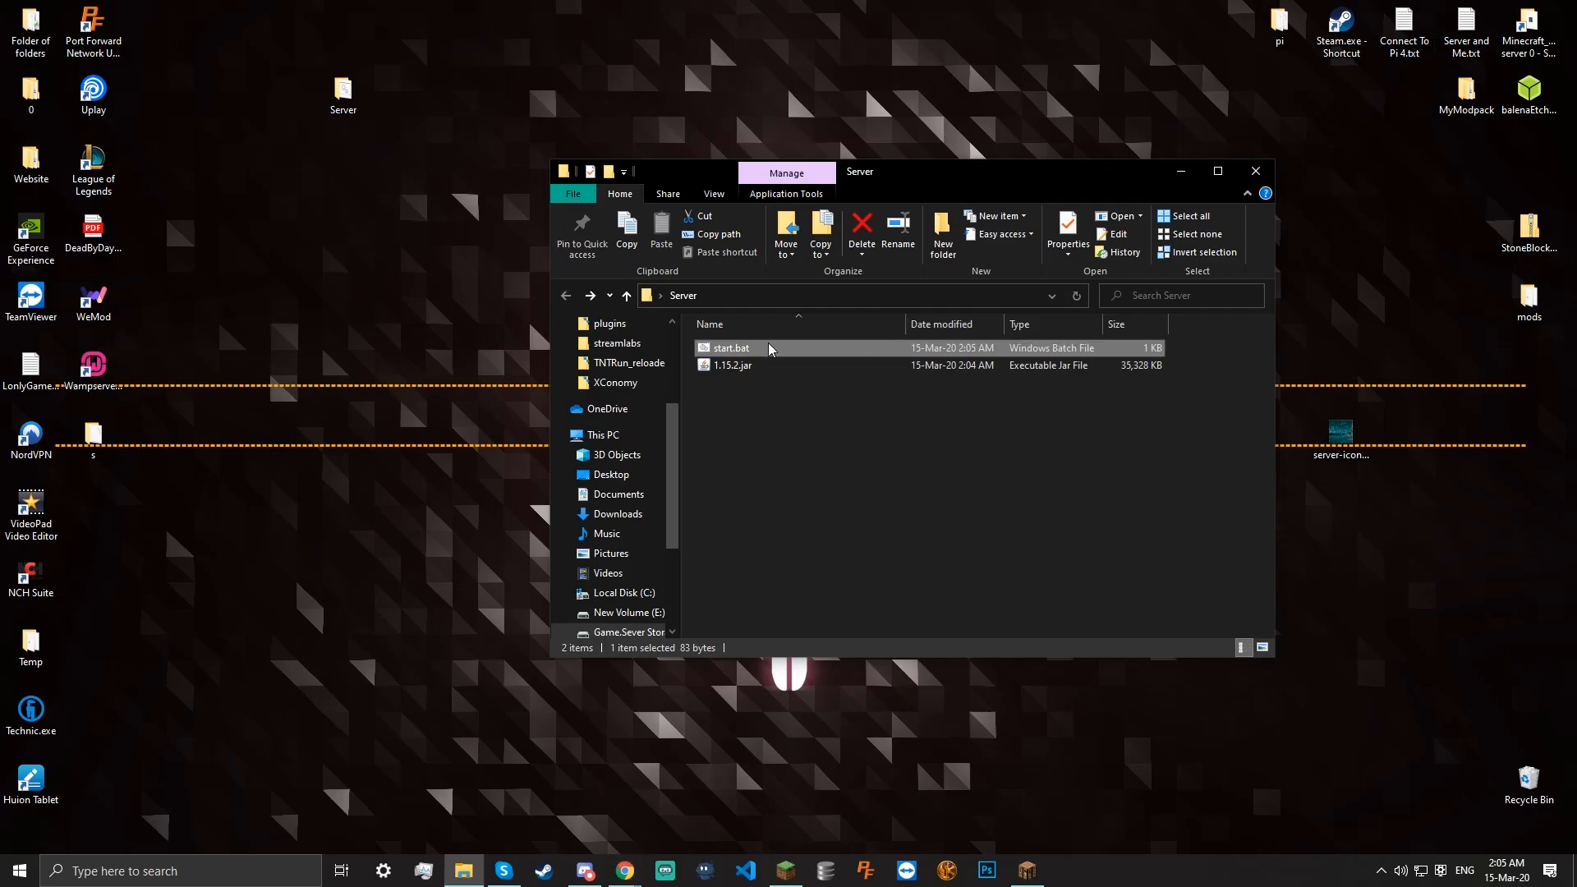
left_click(769, 397)
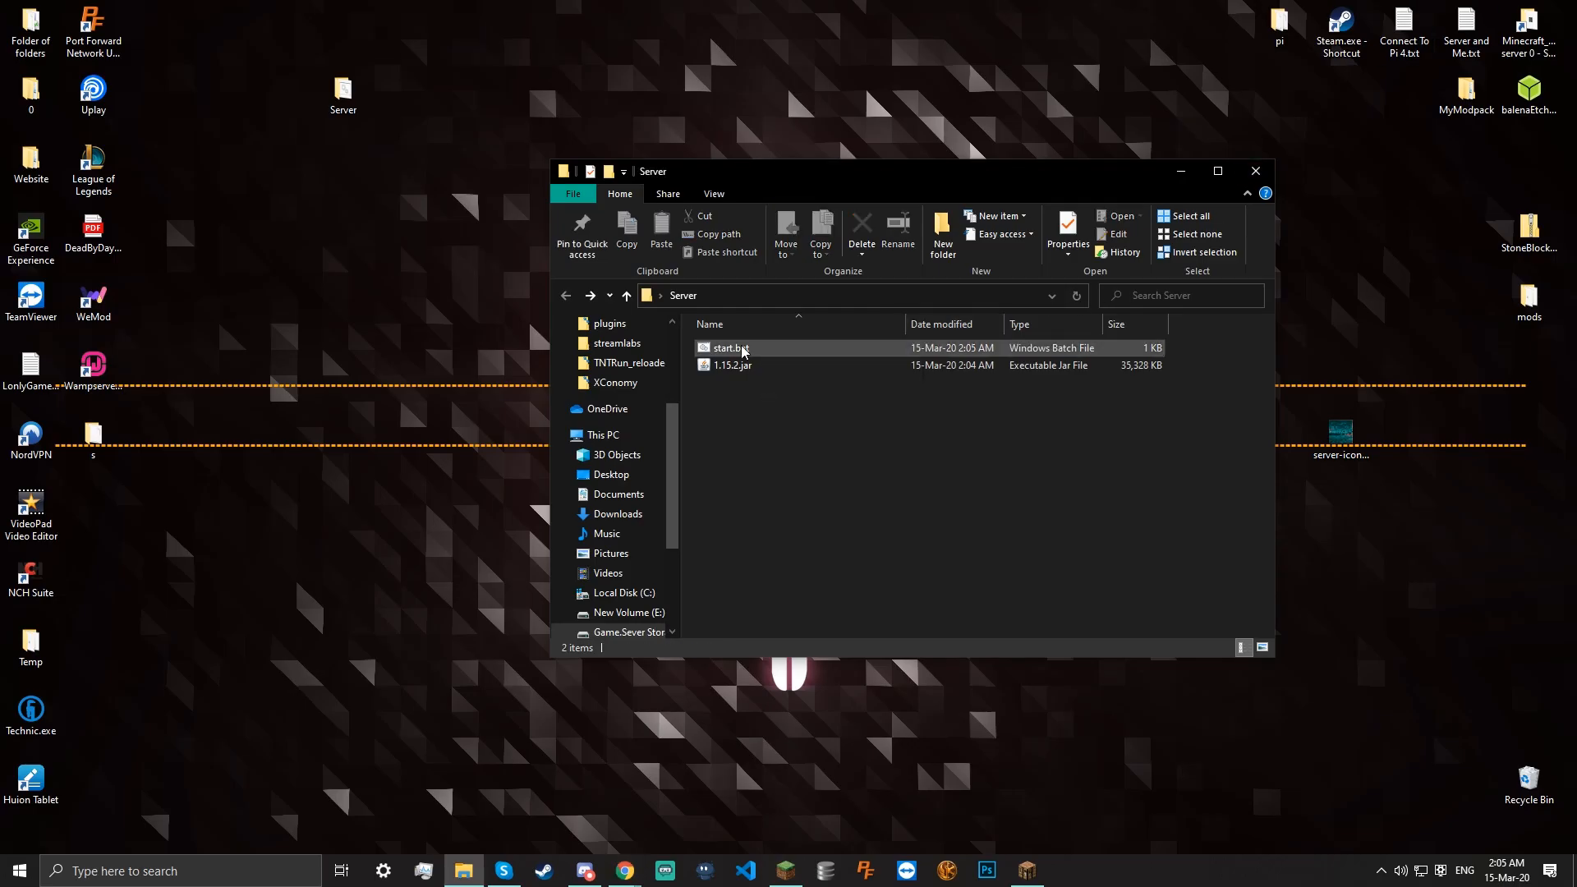
double_click(746, 352)
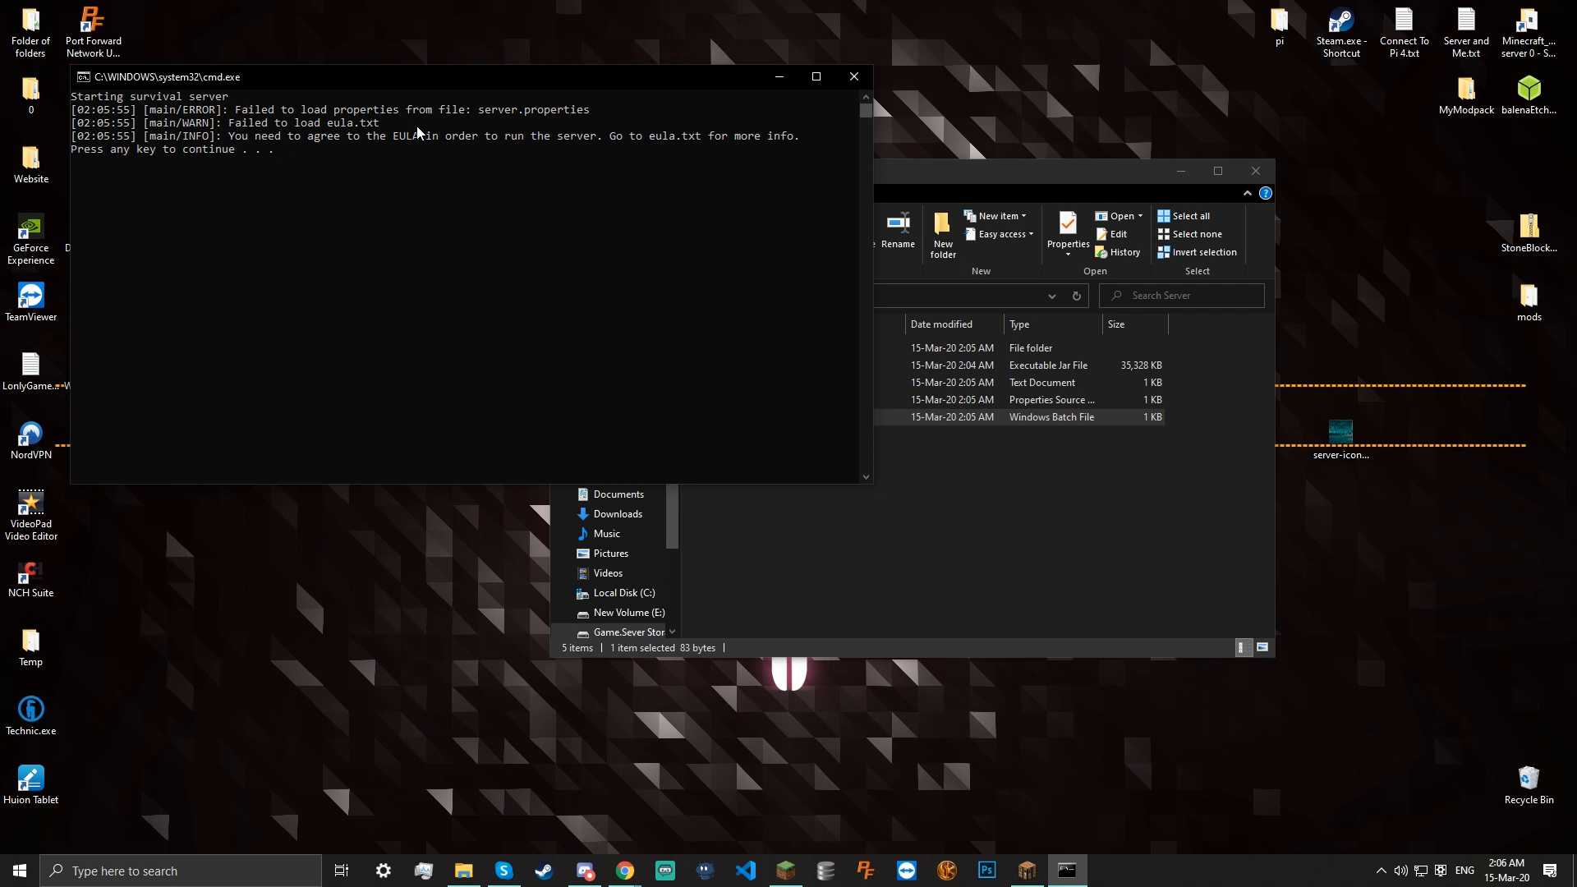
key("Return")
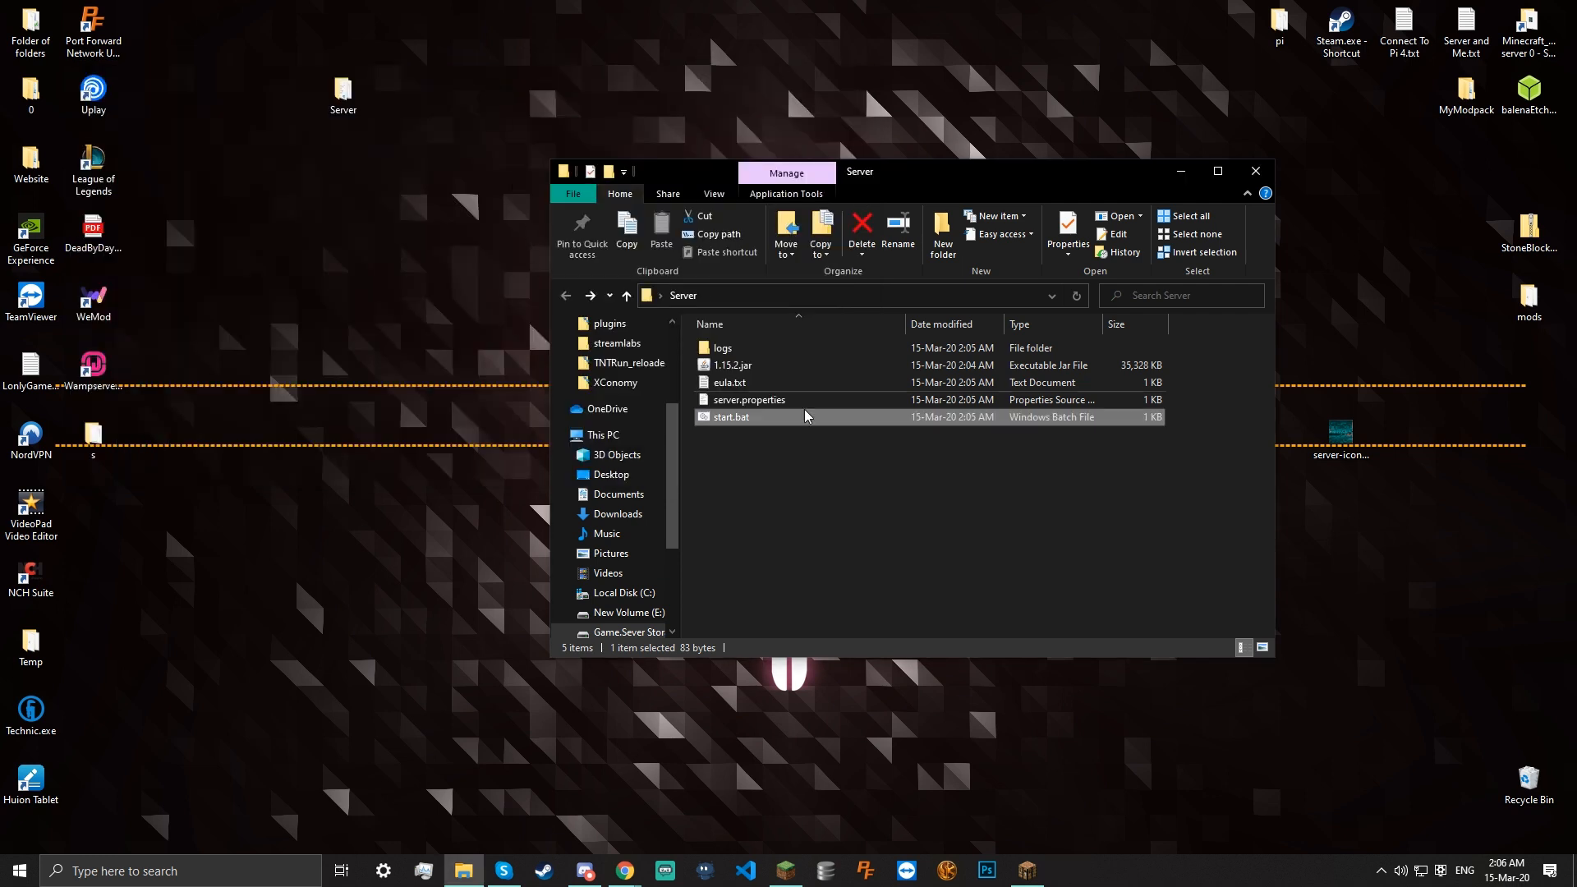
Read the properties loading error in logs/latest.log, then return to the Server folder
left_click(748, 478)
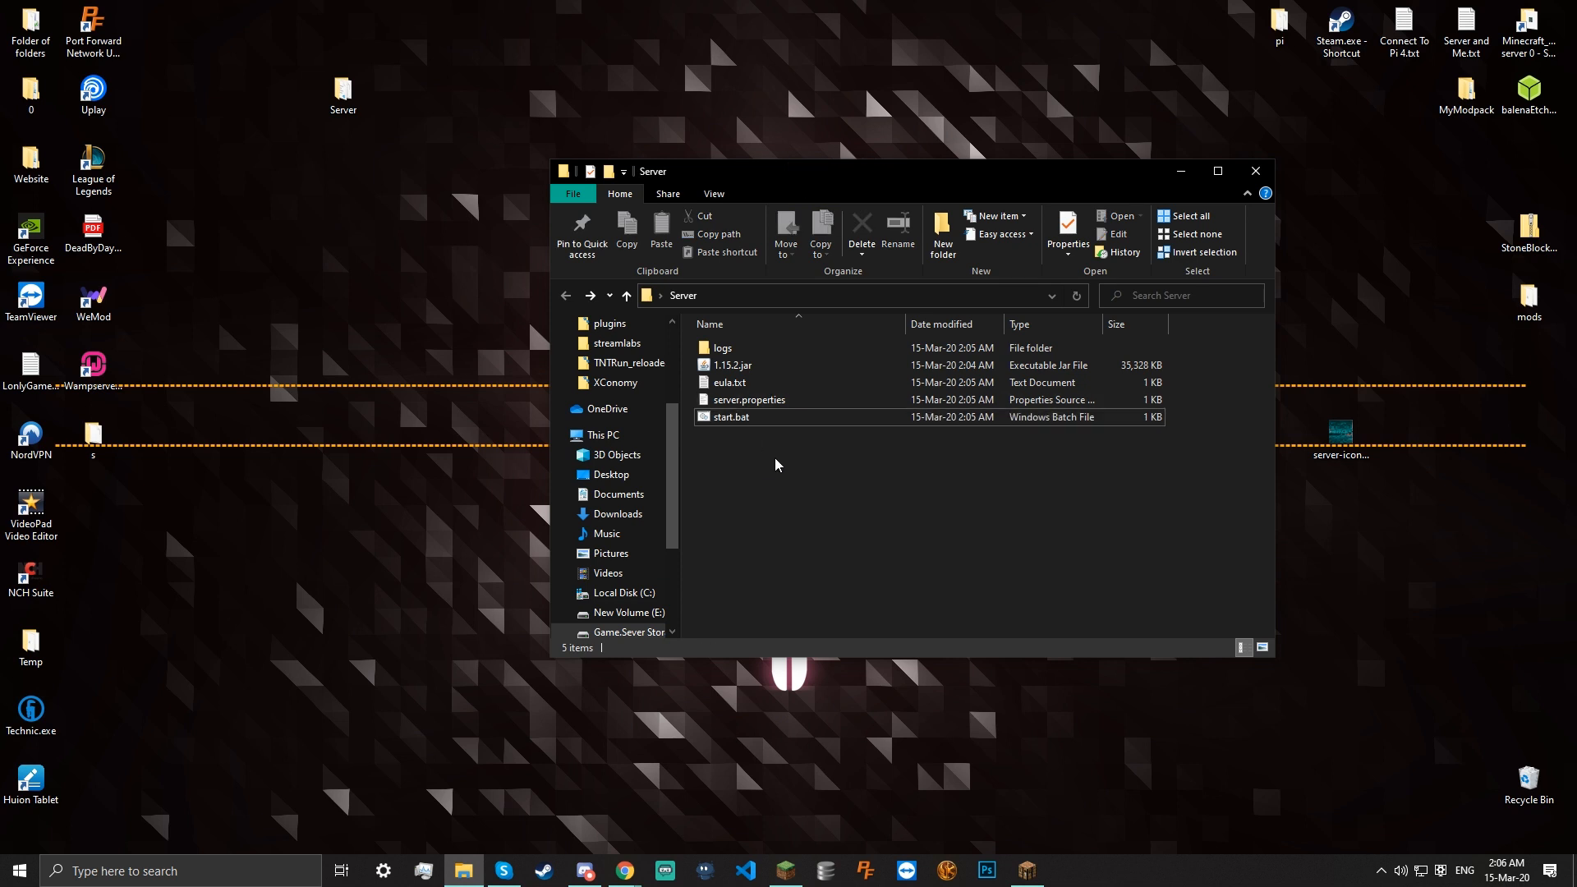
double_click(735, 349)
left_click(790, 350)
double_click(792, 350)
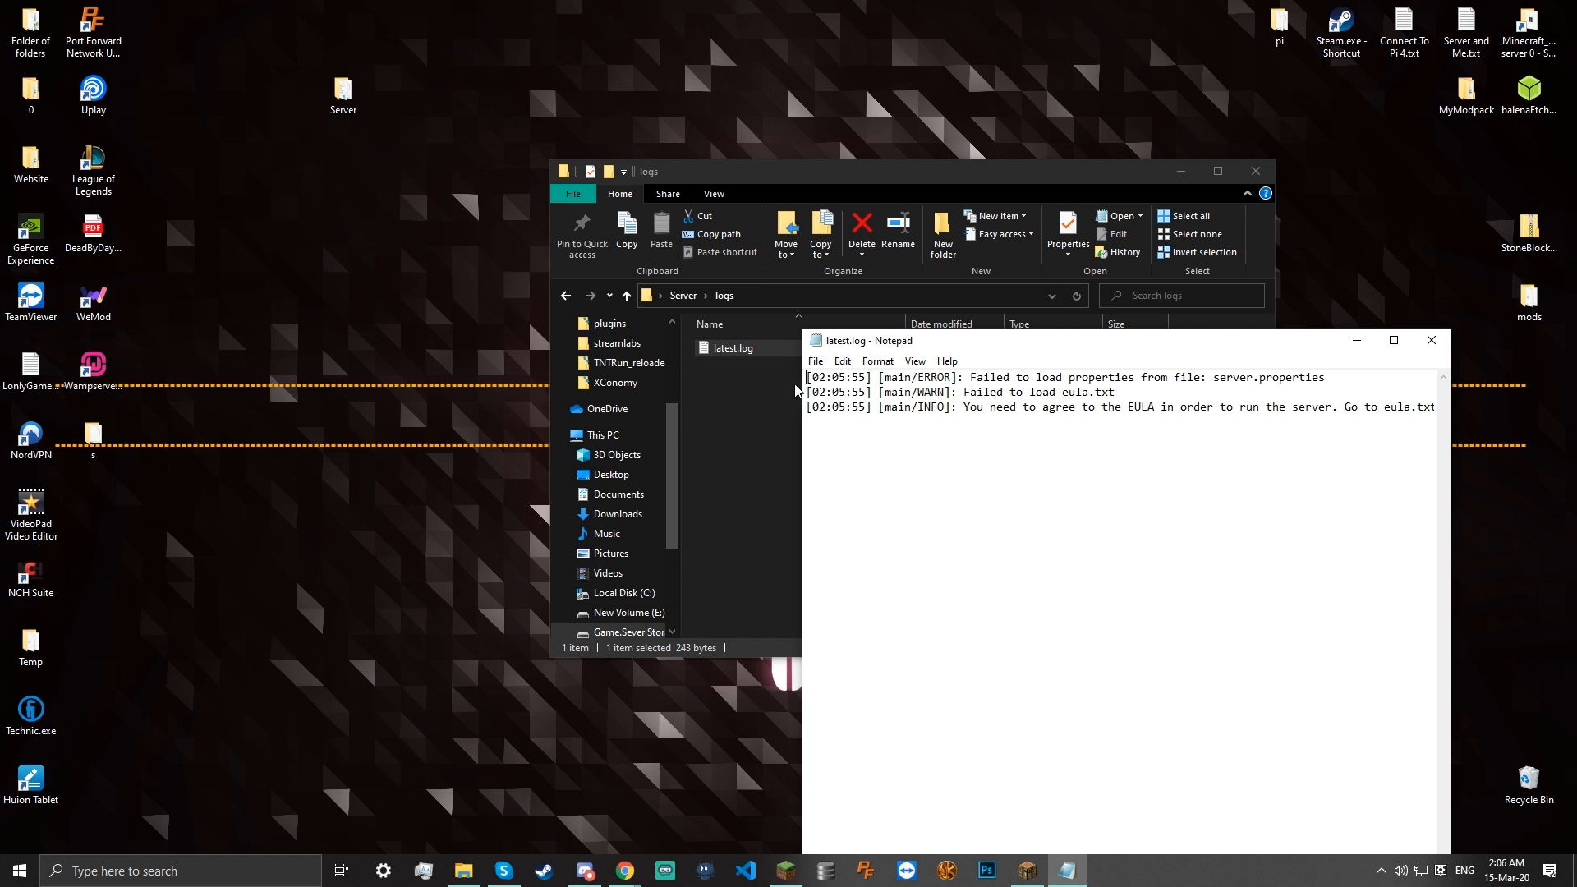
left_click_drag(971, 379, 1161, 378)
left_click(1203, 379)
left_click(1431, 340)
left_click(683, 296)
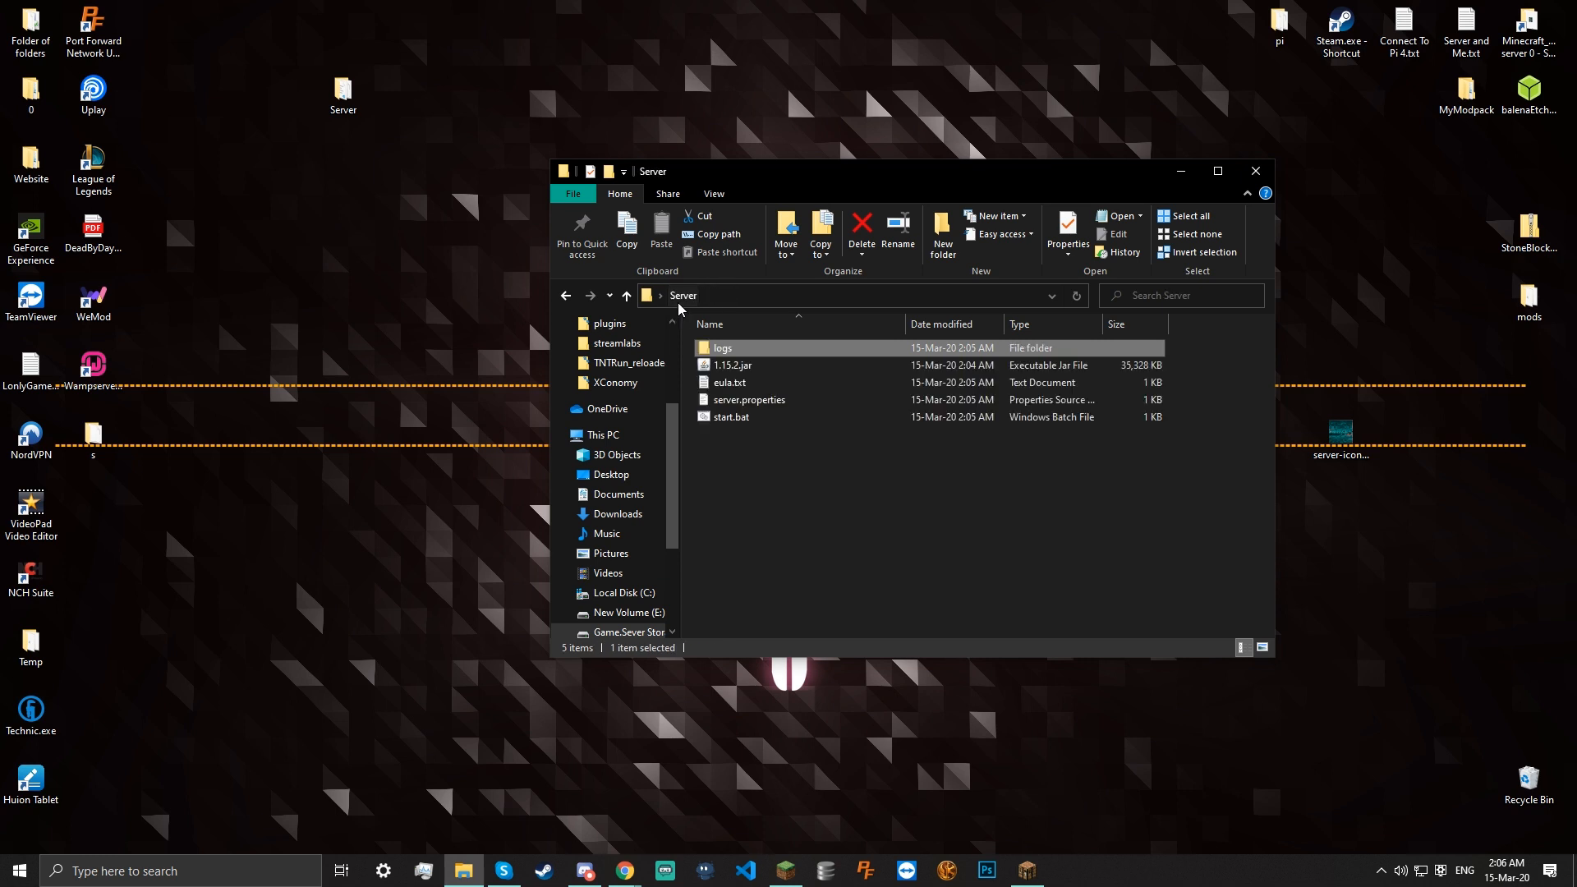
Change eula=false to eula=true in eula.txt and save it
left_click(749, 400)
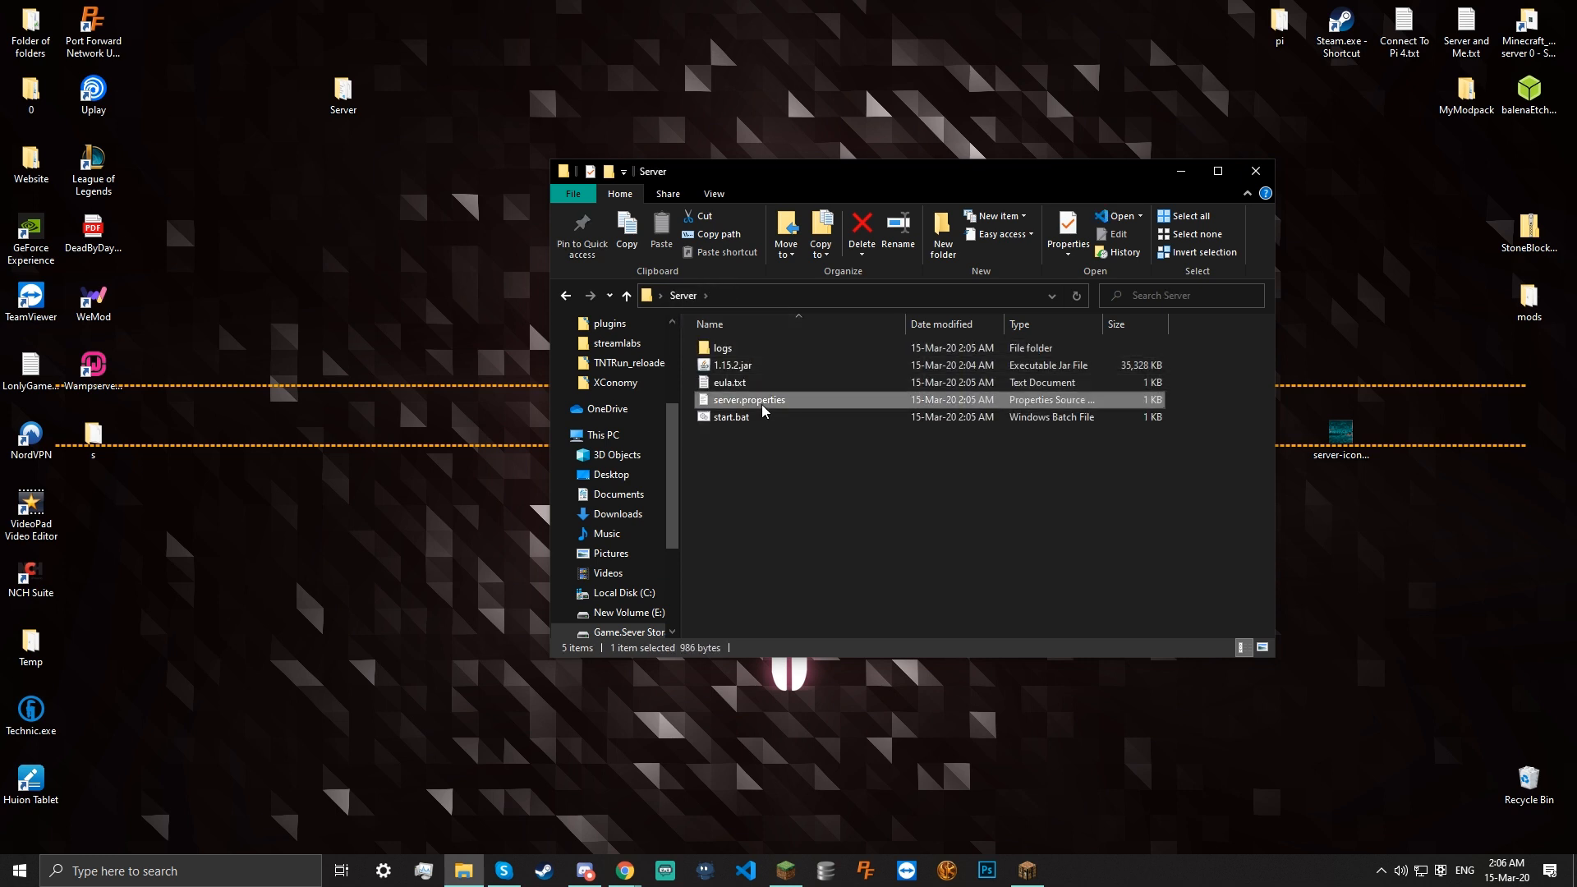
left_click(755, 389)
double_click(755, 390)
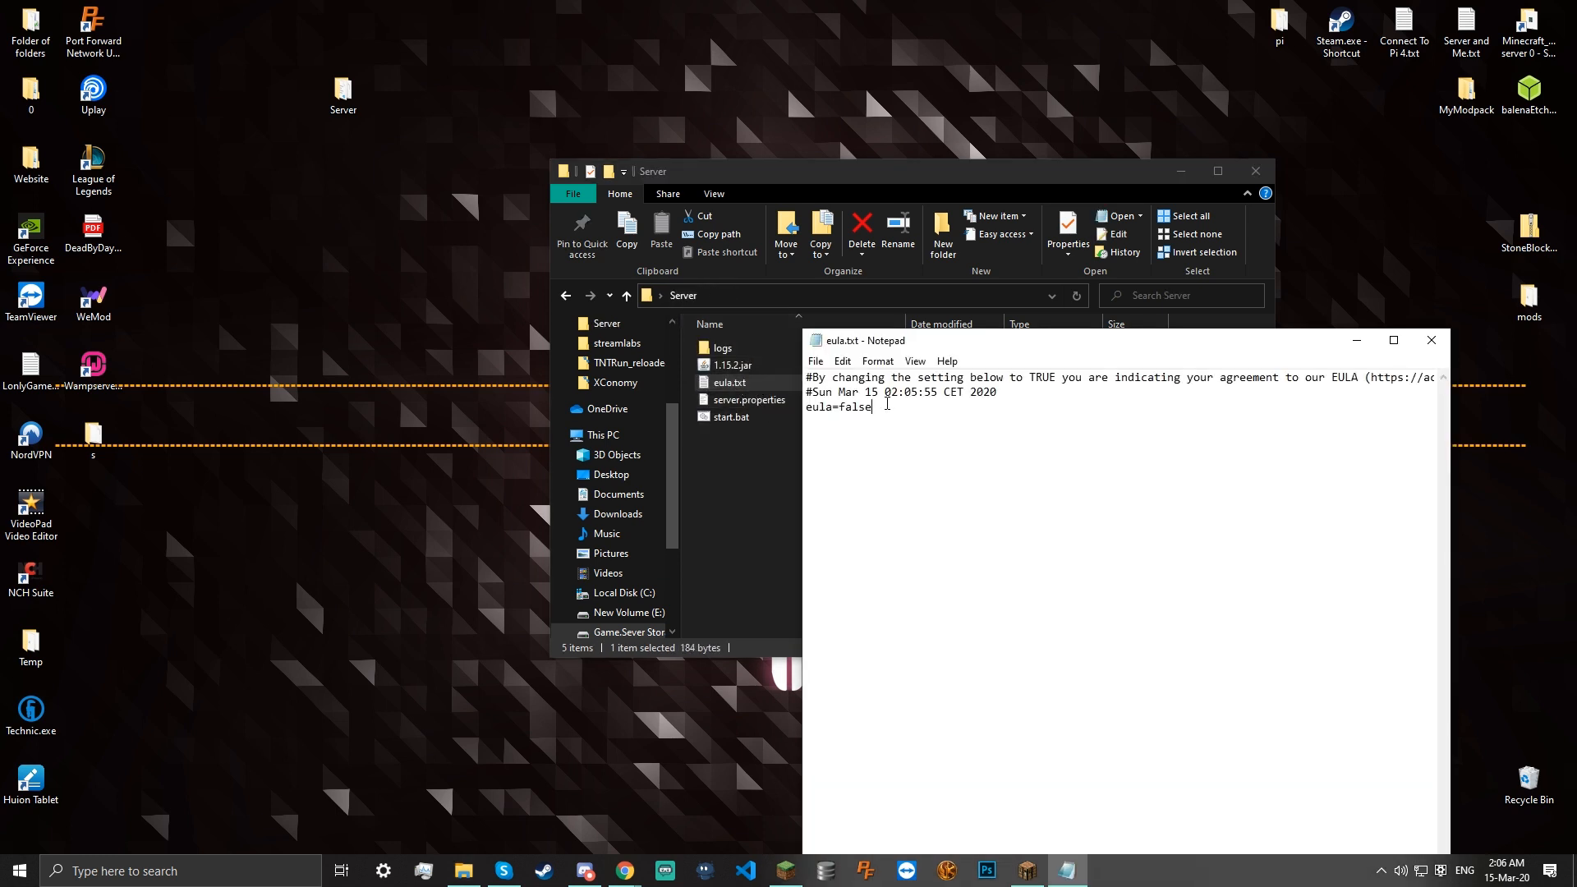
left_click(841, 407)
left_click_drag(873, 406, 853, 411)
type("tru")
key("ctrl+s")
Close eula.txt after reviewing the EULA web address, then relaunch the server with start.bat
left_click_drag(1090, 356, 704, 130)
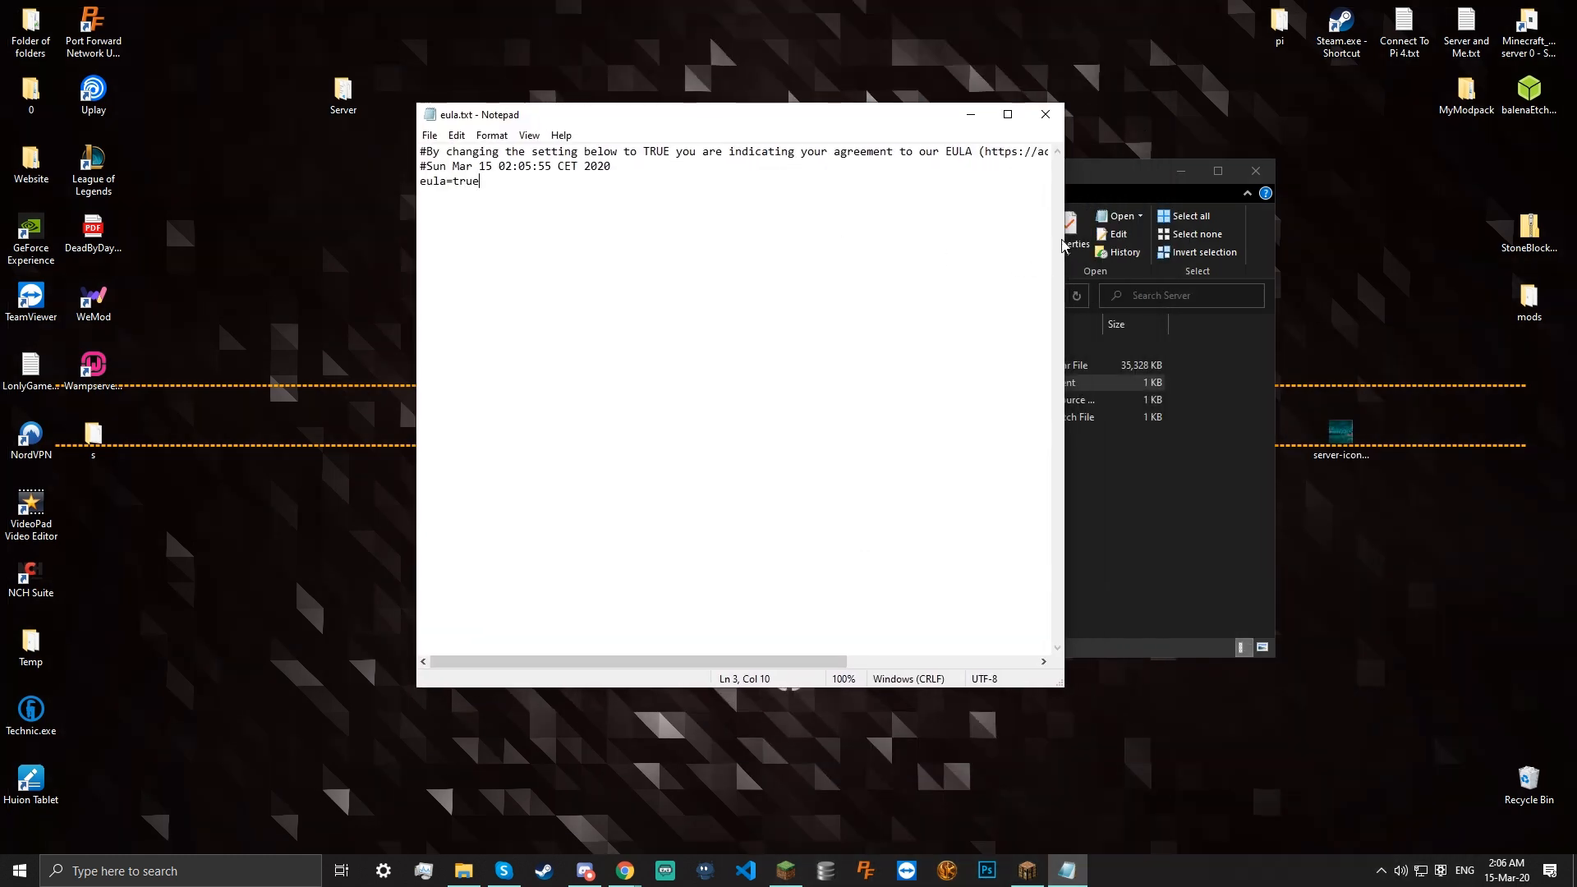
left_click_drag(1072, 235, 1424, 234)
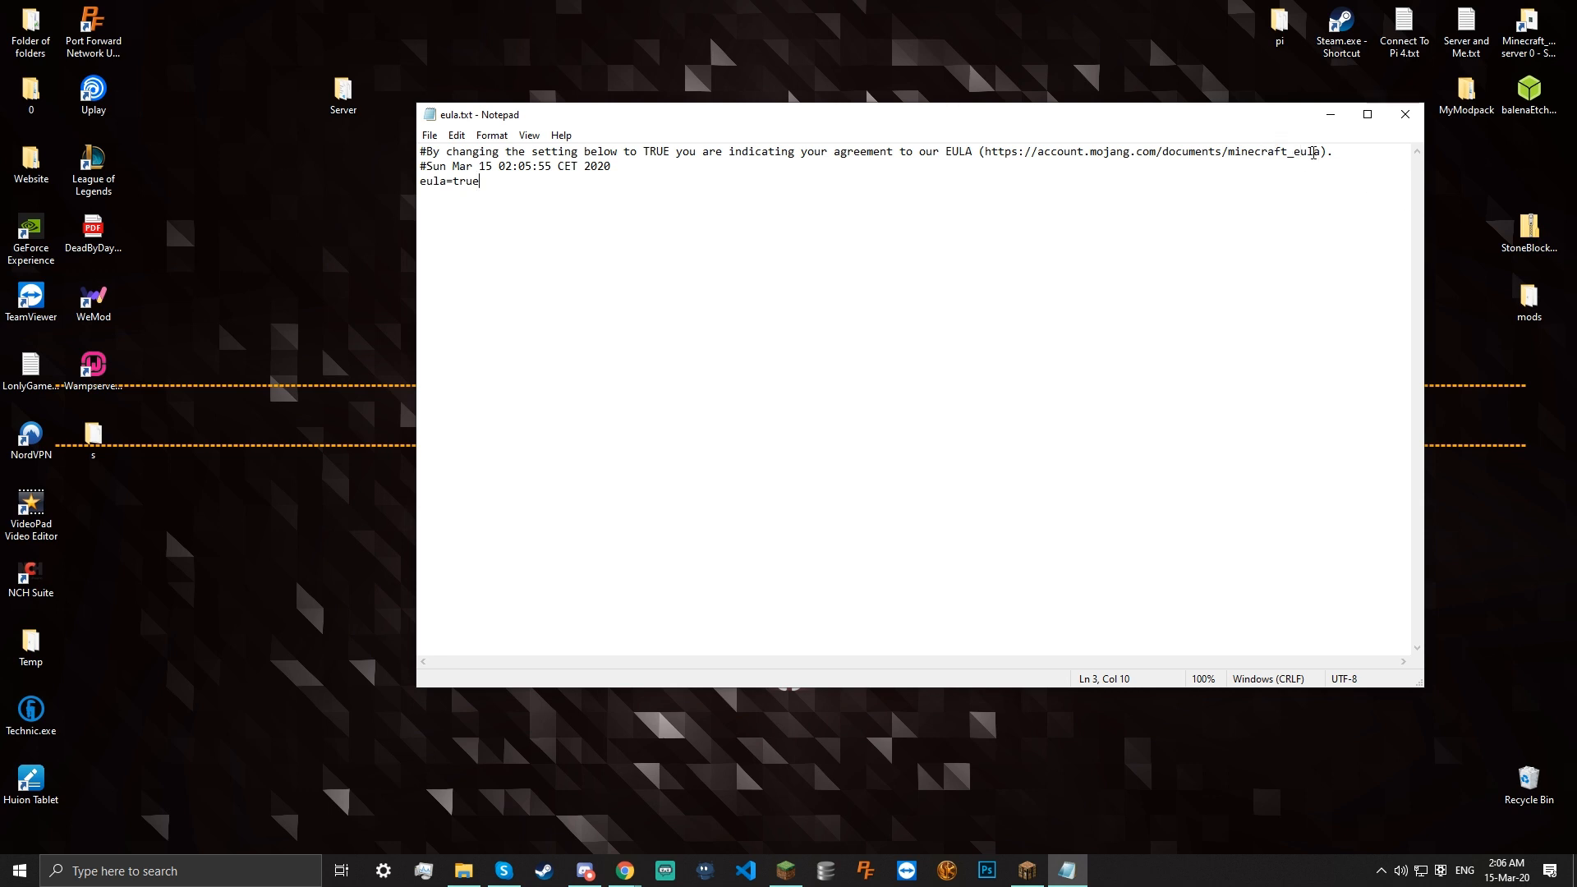
left_click_drag(1326, 150, 985, 166)
left_click(985, 183)
left_click(1405, 114)
left_click(830, 447)
double_click(776, 420)
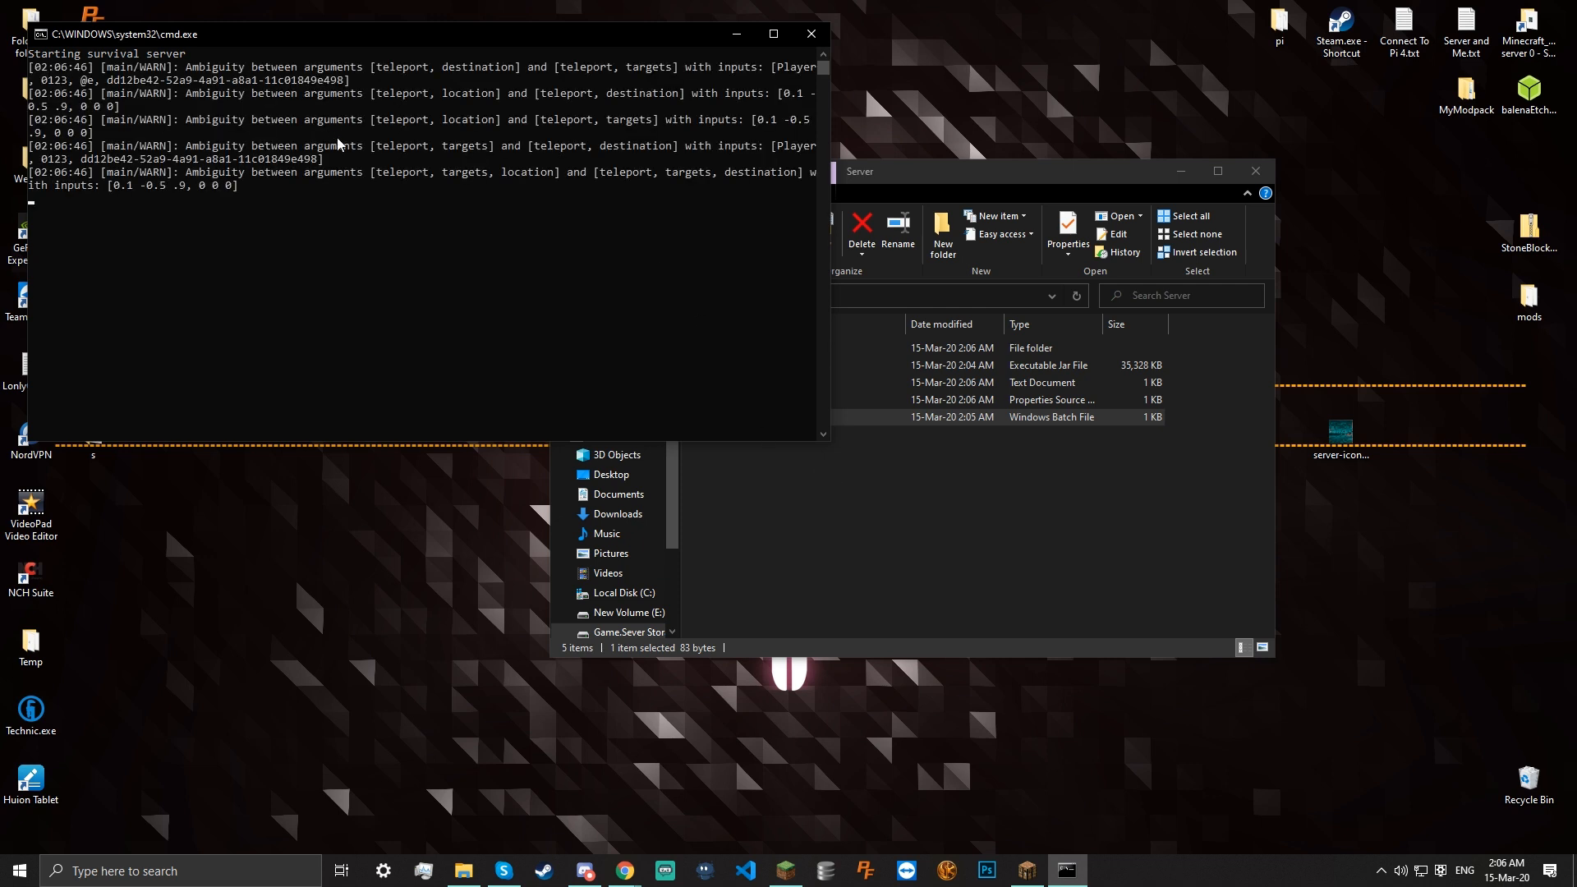
Arrange the server console and status windows while the world loads, then close the server and its console
left_click_drag(546, 236, 823, 543)
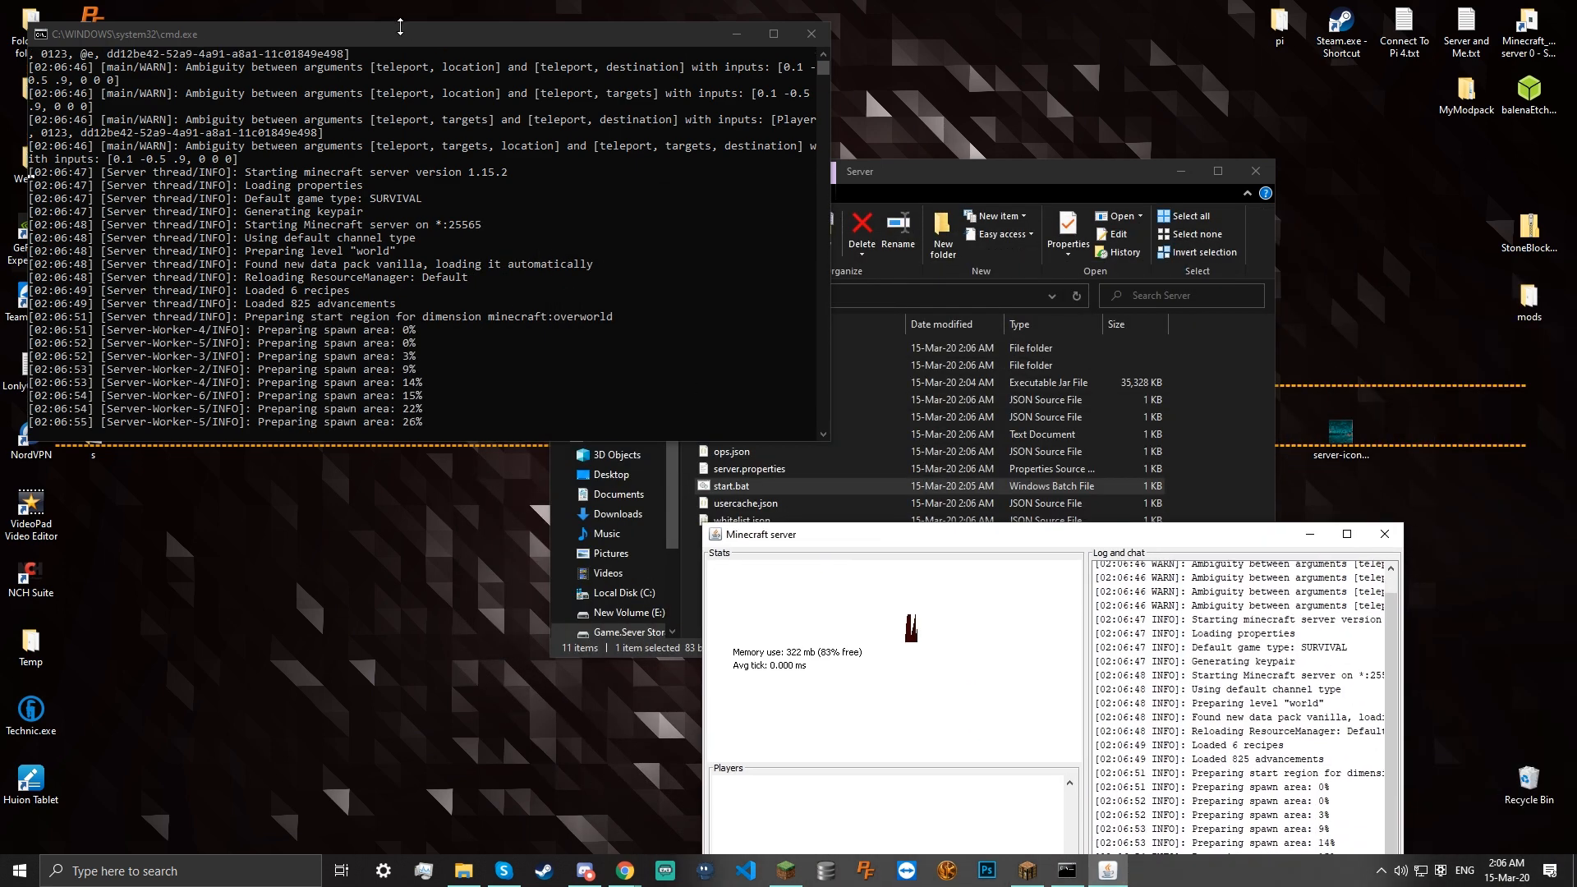
left_click_drag(405, 40, 412, 121)
scroll(457, 316, "up", 4)
scroll(454, 317, "down", 5)
left_click_drag(928, 534, 705, 221)
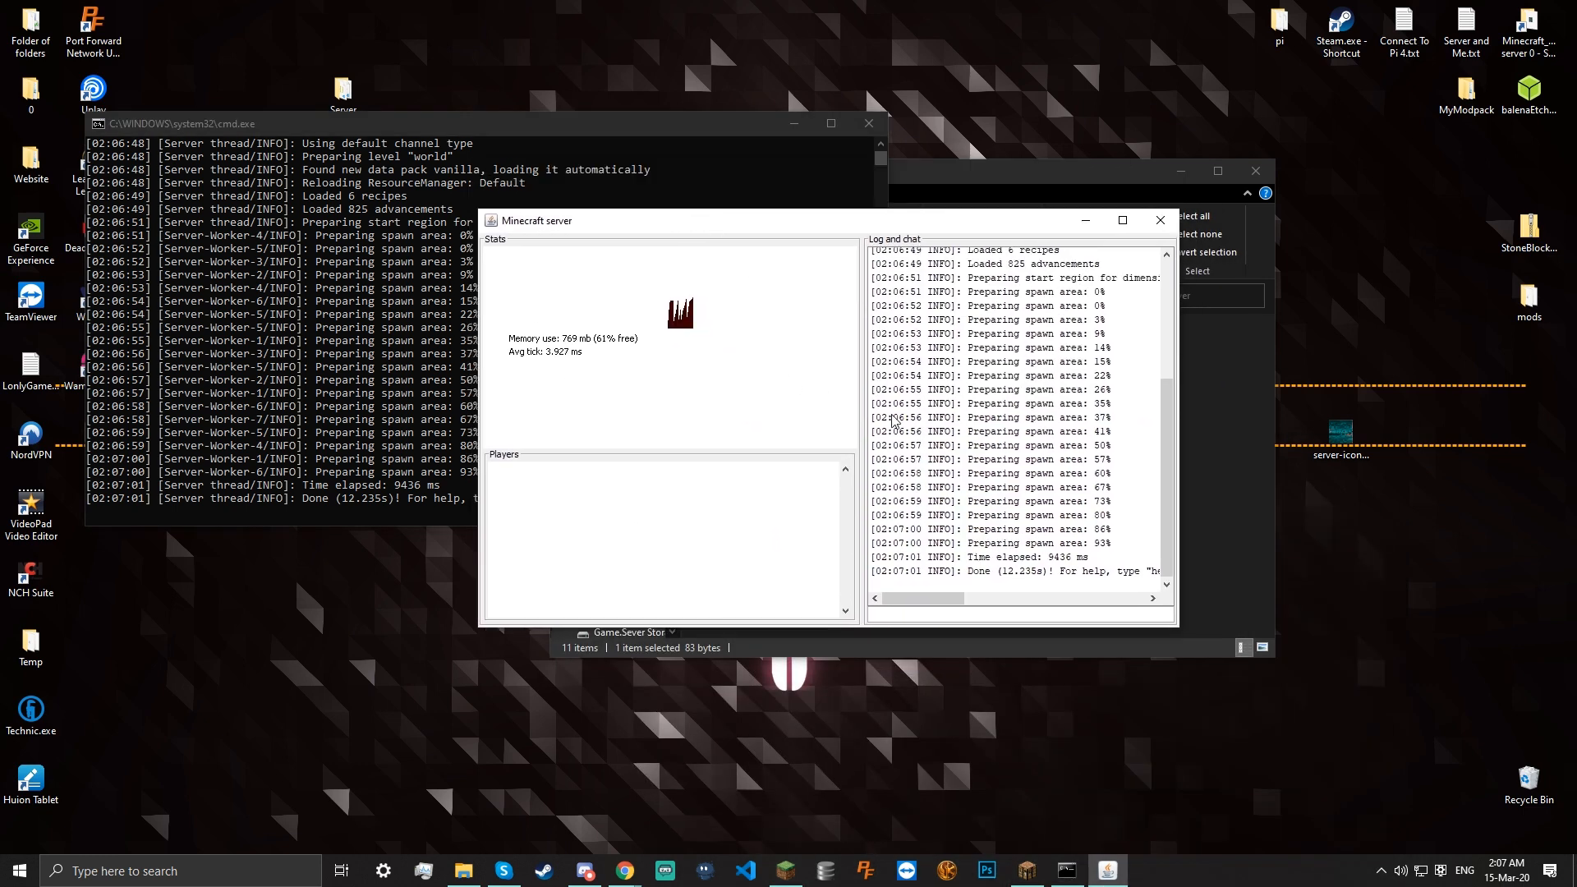
left_click_drag(698, 223, 795, 243)
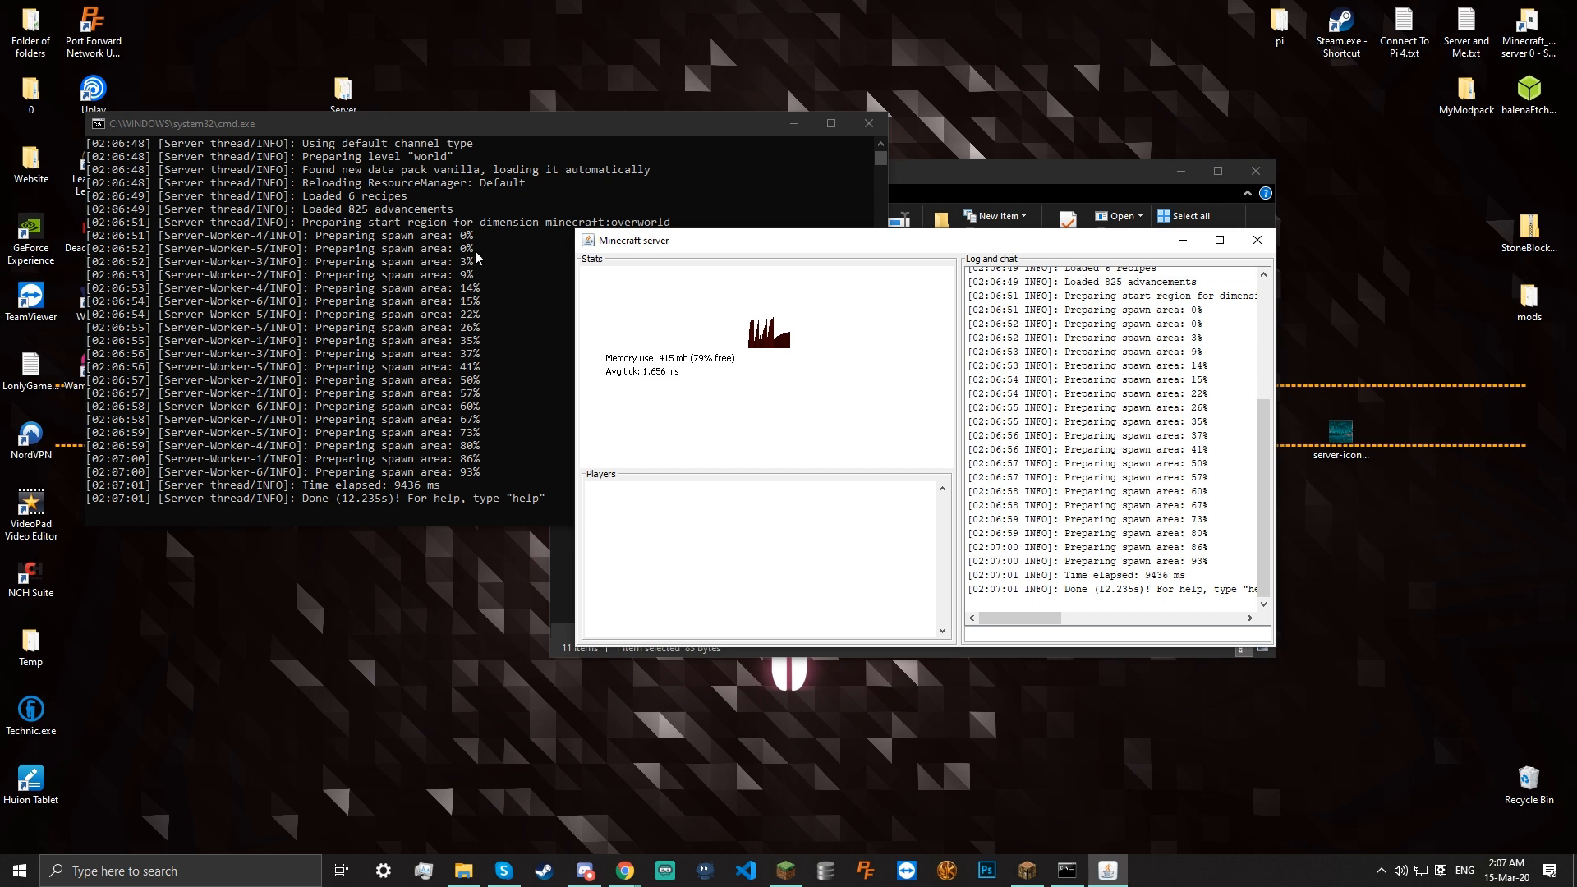
left_click(453, 253)
left_click(1083, 469)
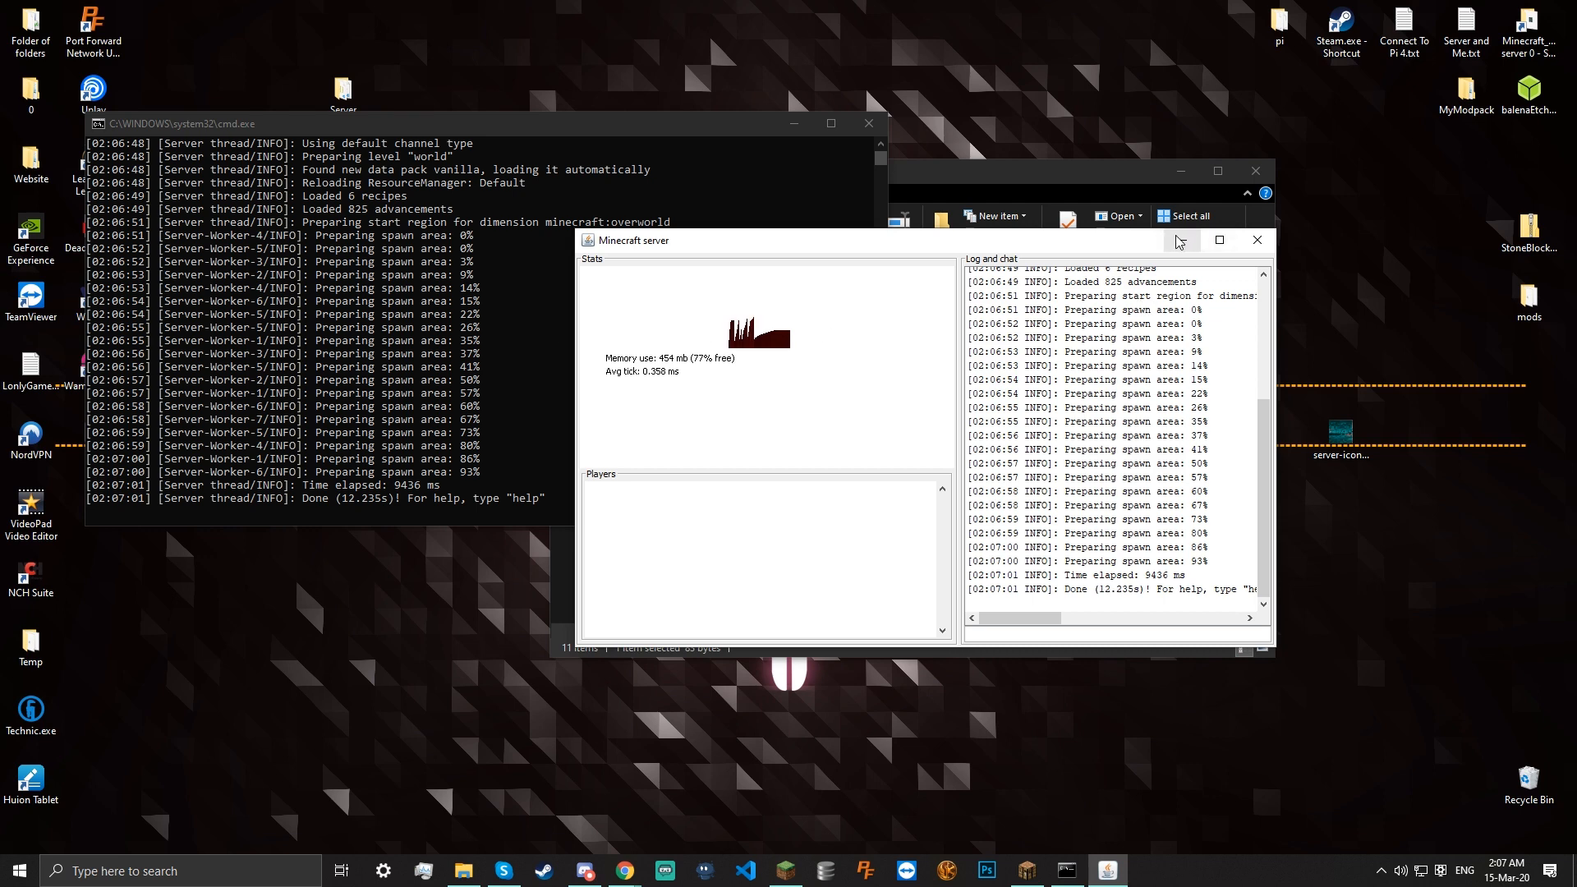
left_click_drag(757, 245, 827, 261)
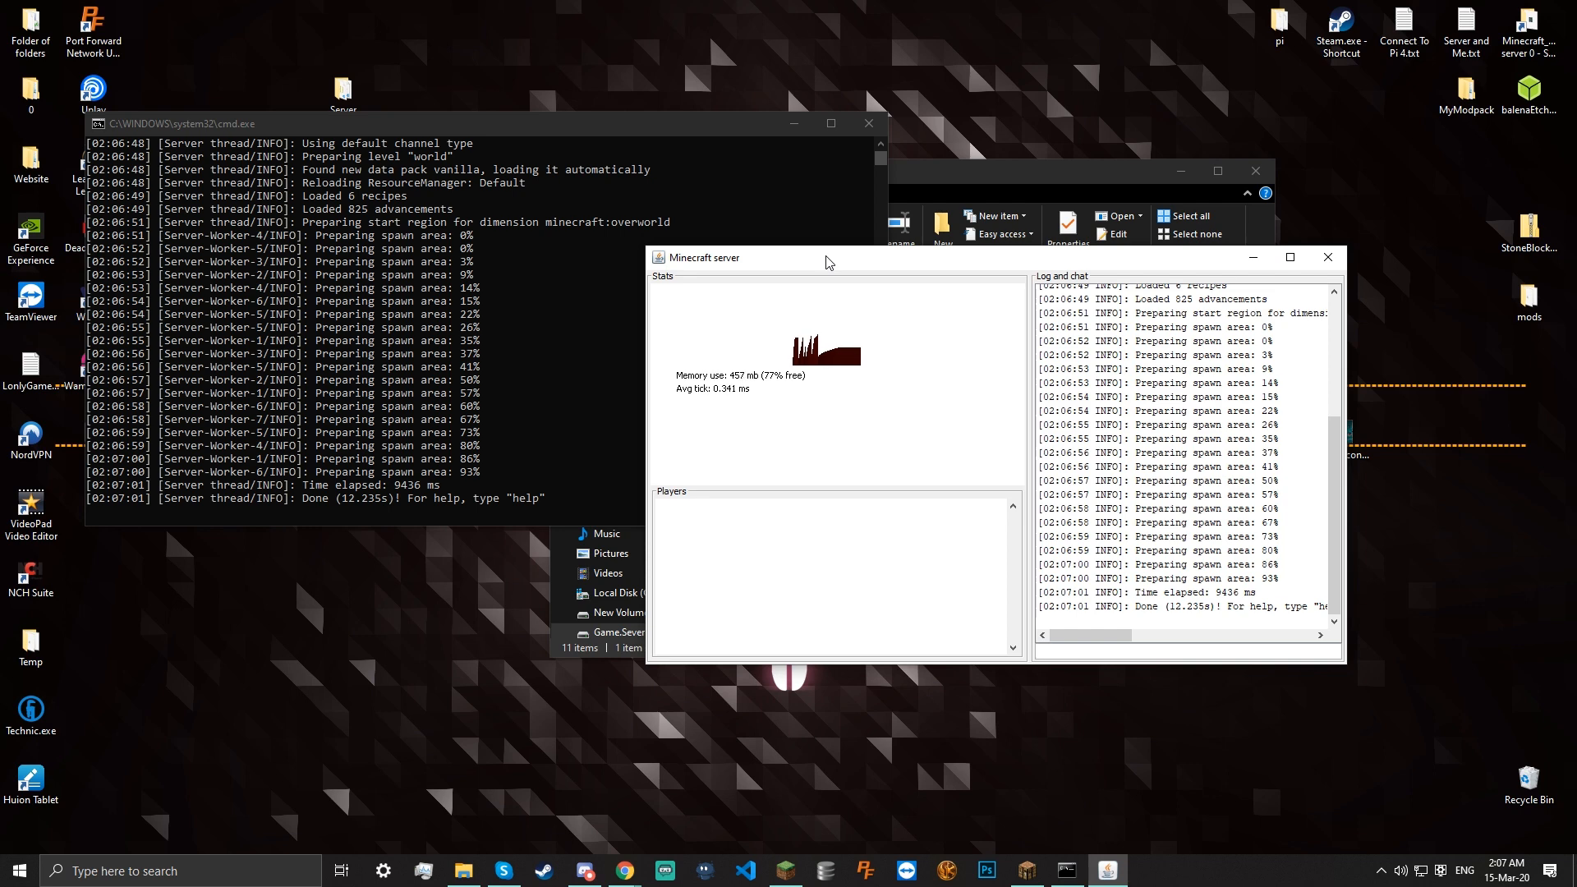
left_click_drag(996, 247, 854, 191)
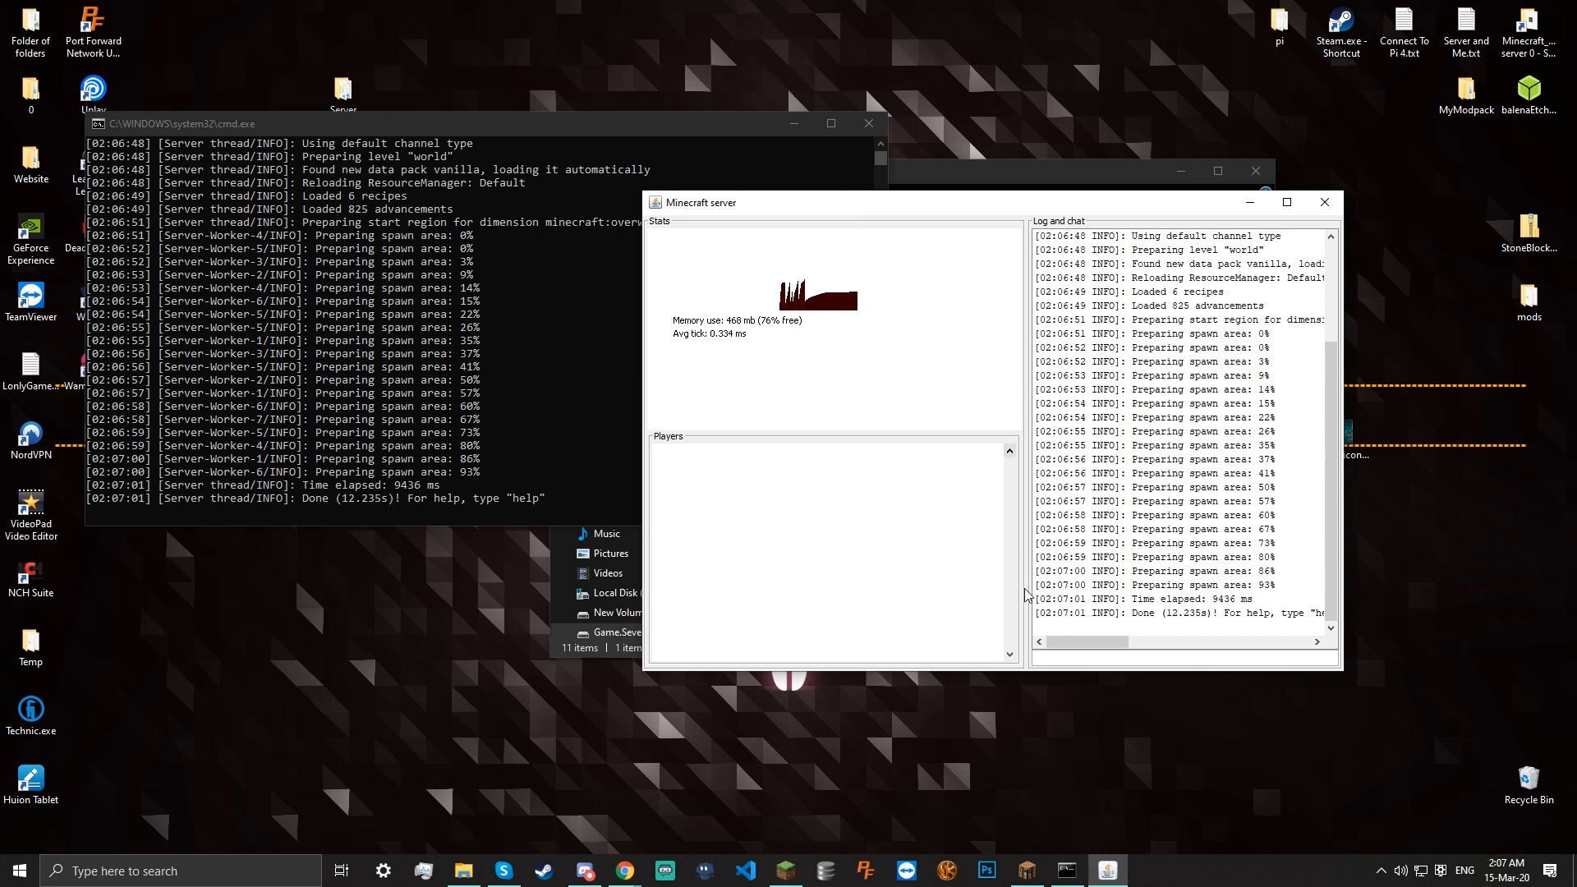
left_click_drag(785, 208, 706, 290)
left_click(996, 626)
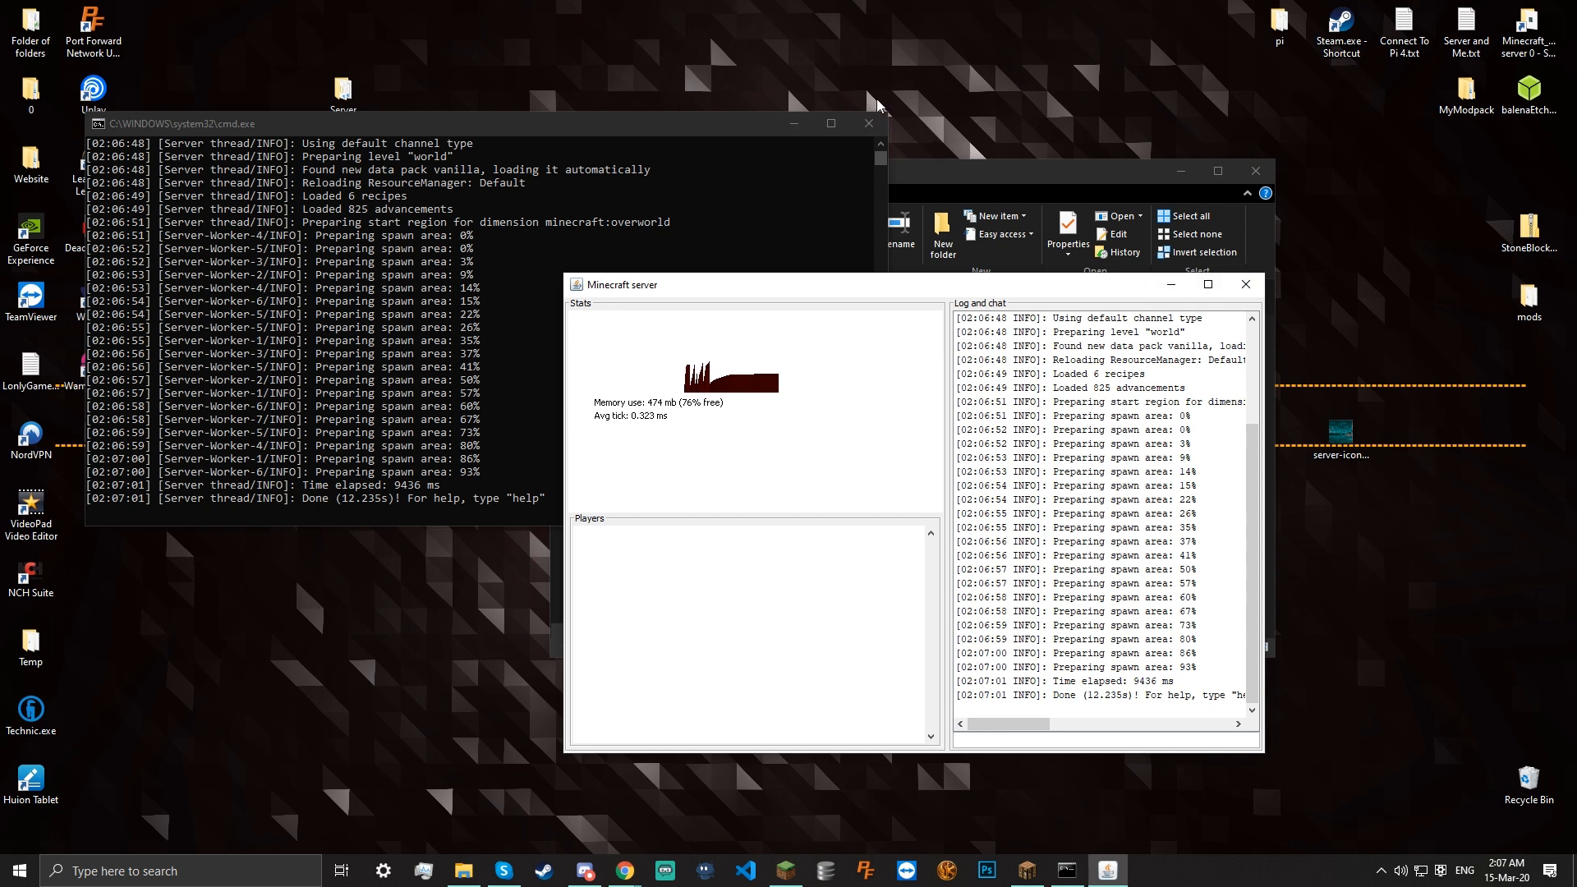
left_click(1247, 284)
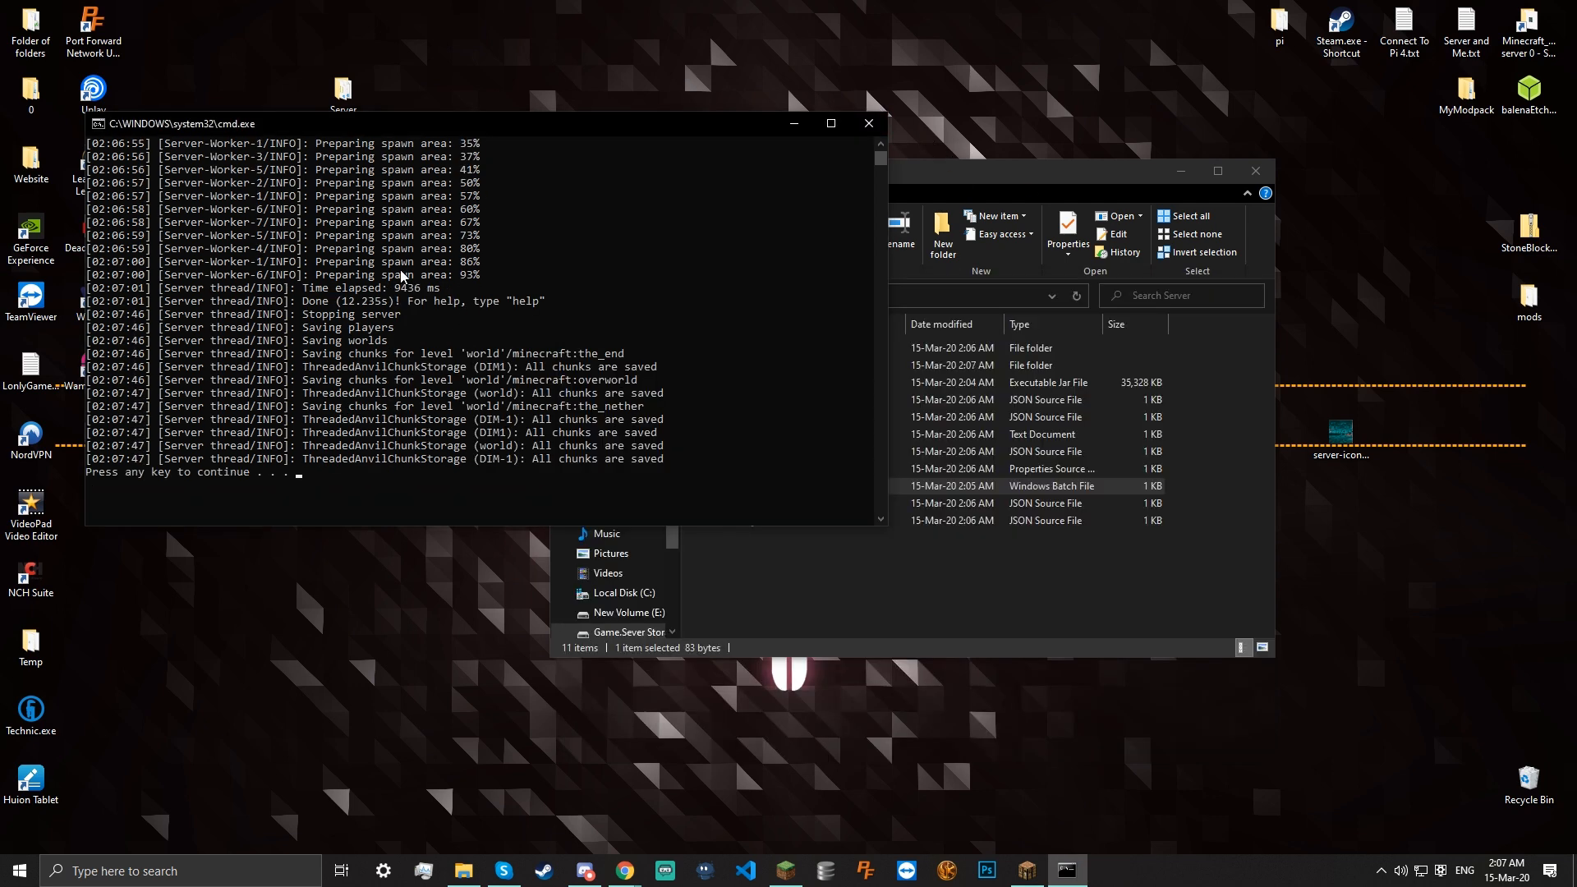
key("Return")
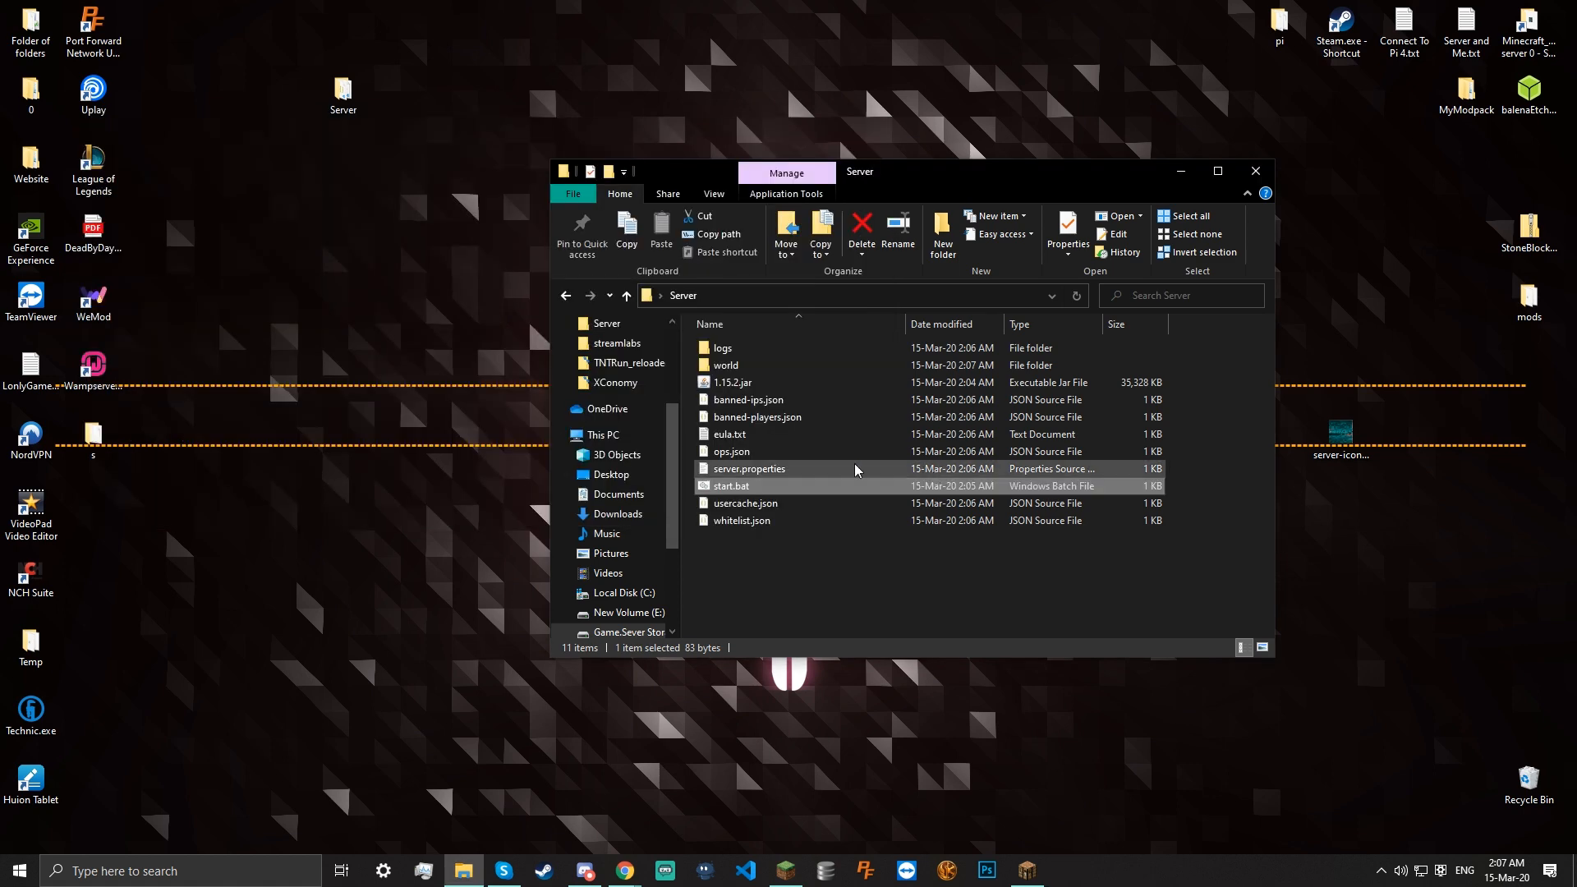
Append nogui to the java line in start.bat and save the file
right_click(750, 473)
right_click(800, 493)
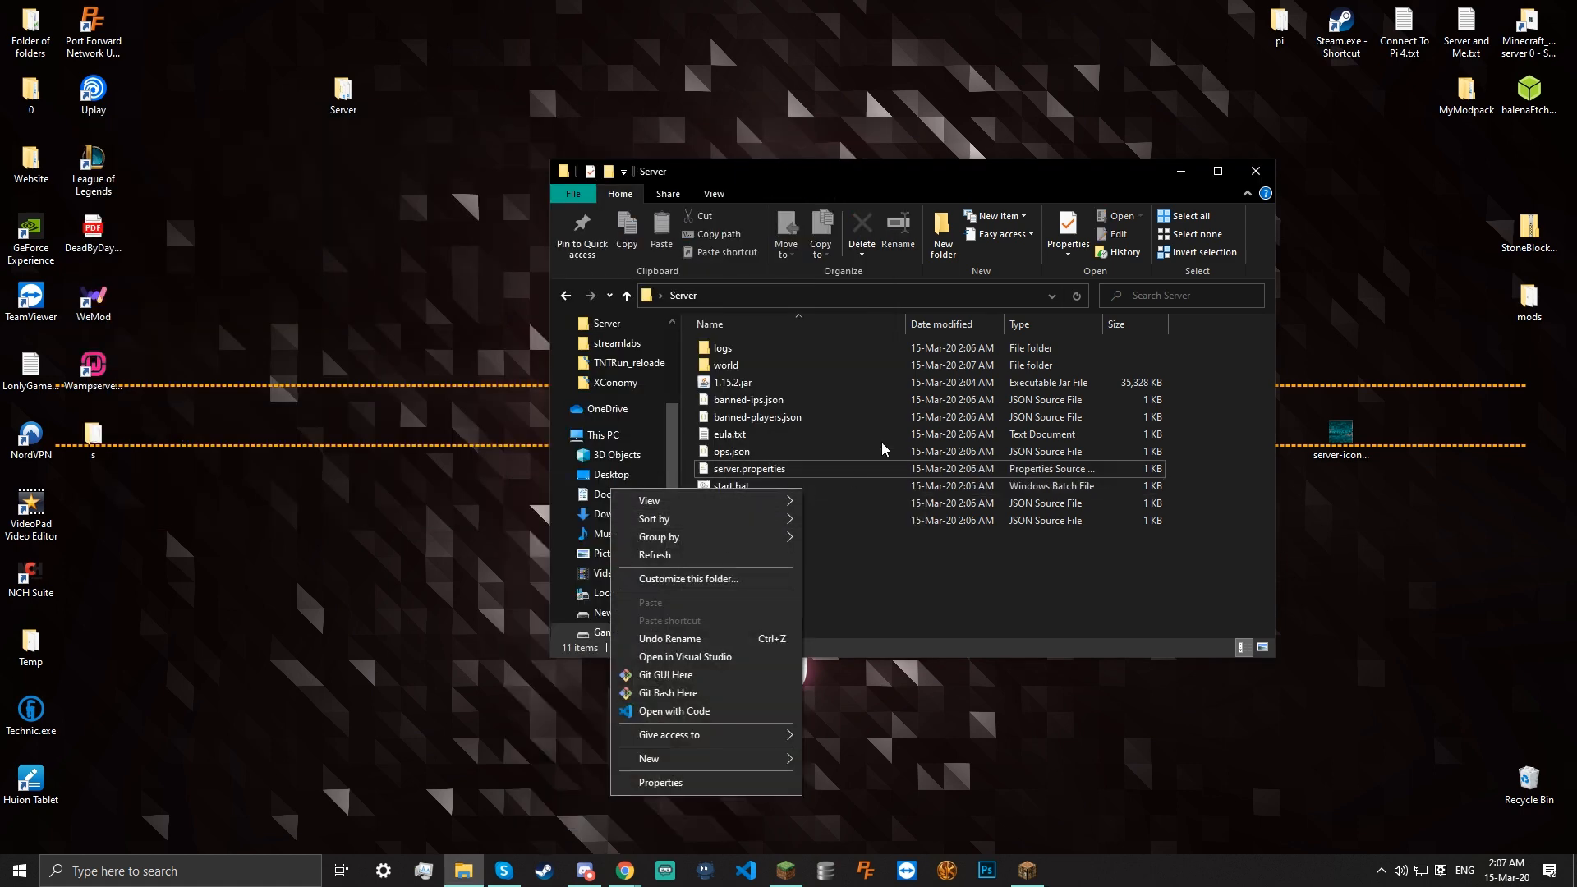
left_click(871, 481)
right_click(871, 482)
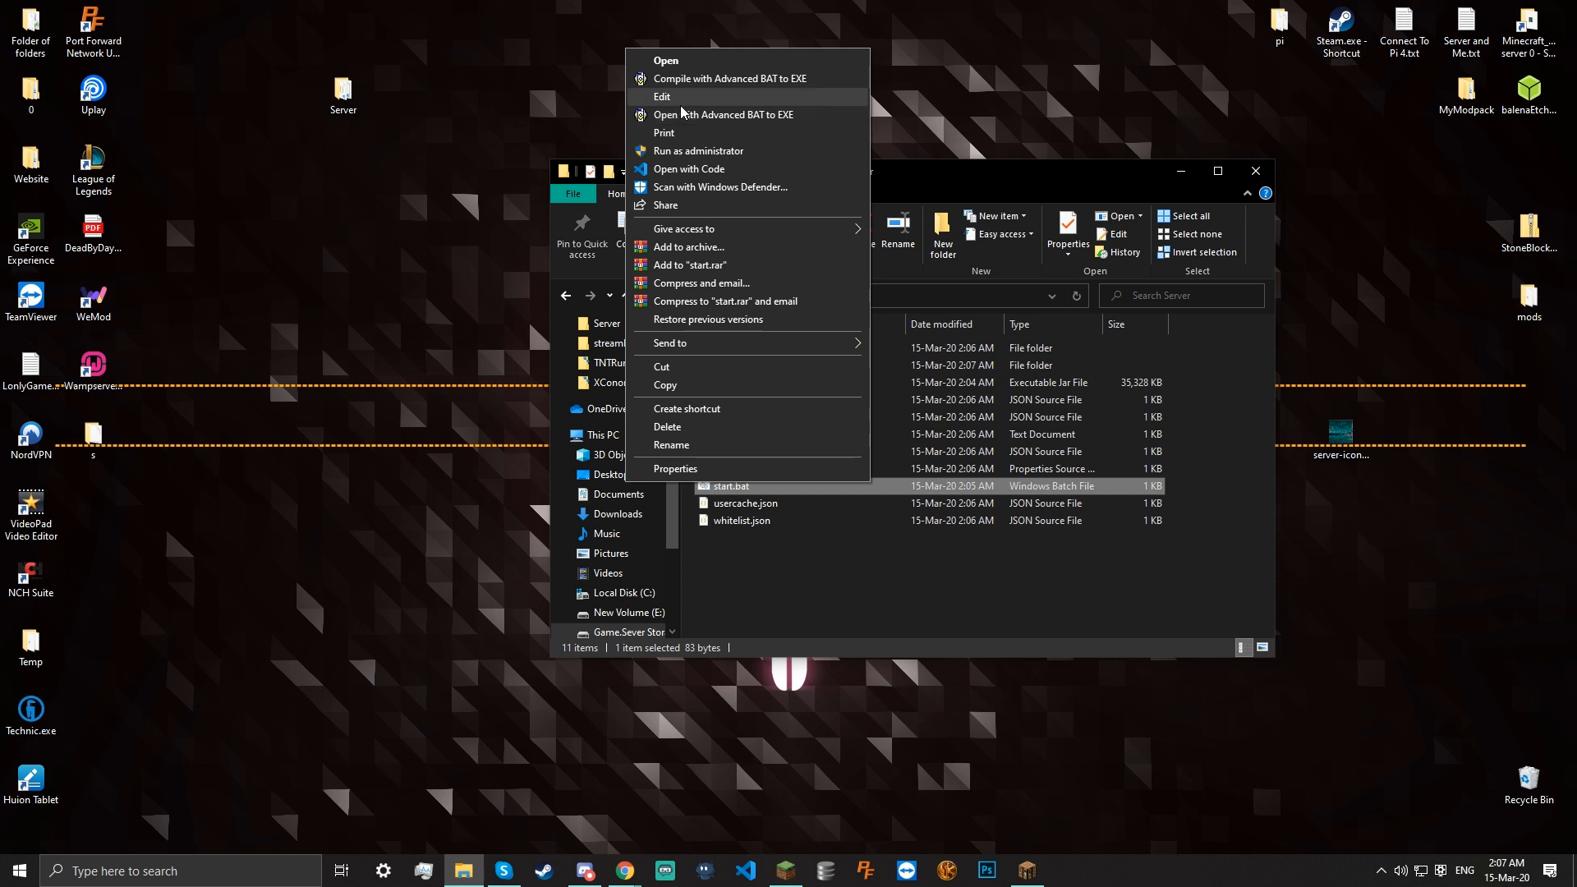
left_click(657, 96)
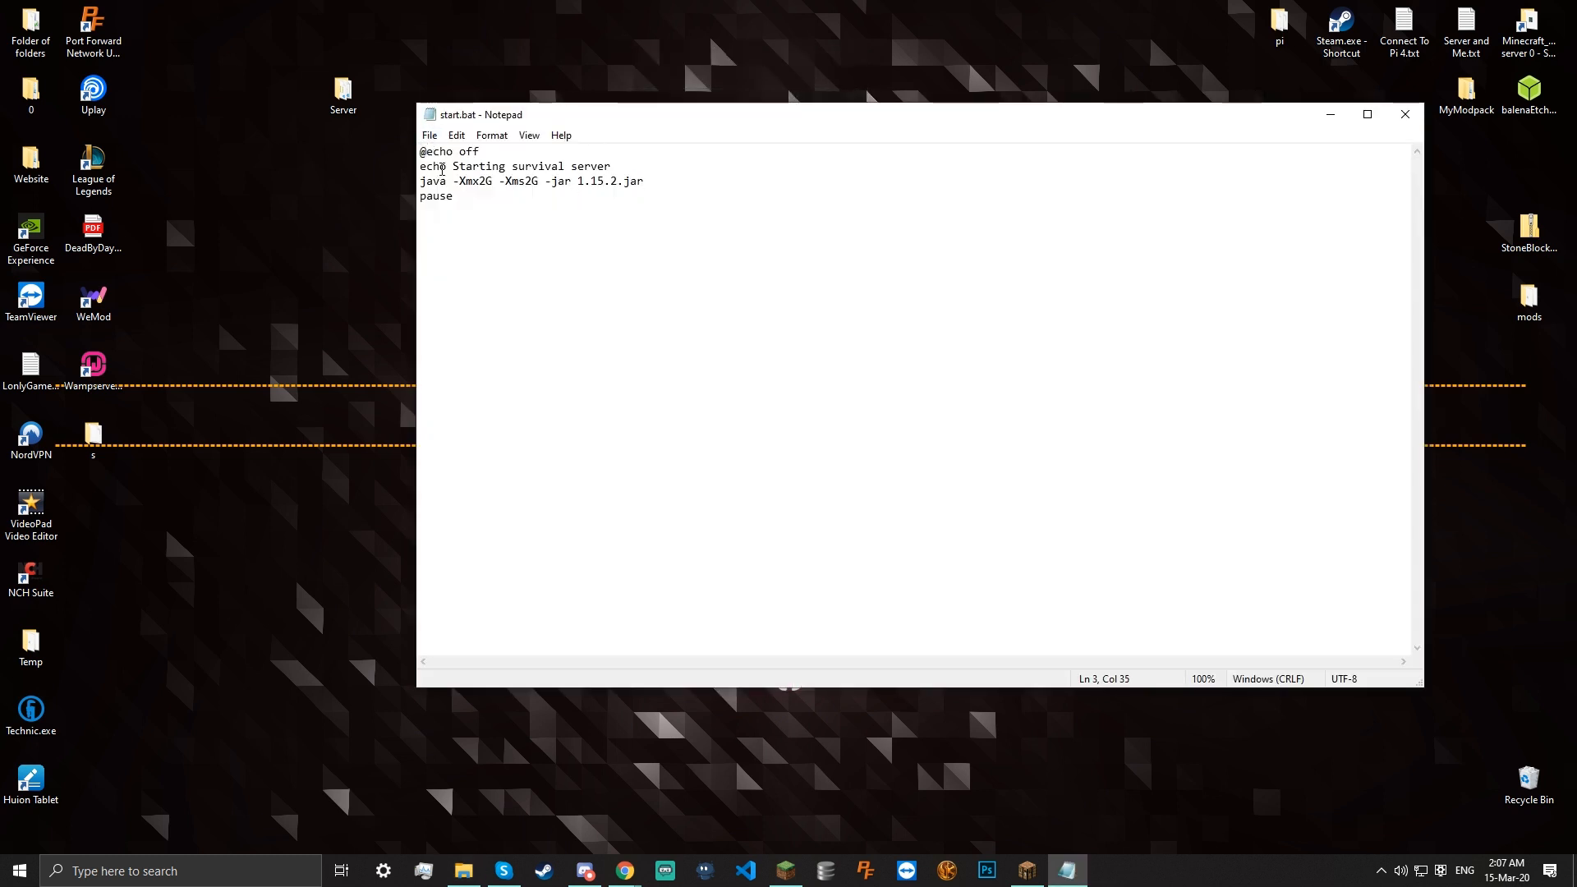
left_click_drag(1219, 117, 1021, 207)
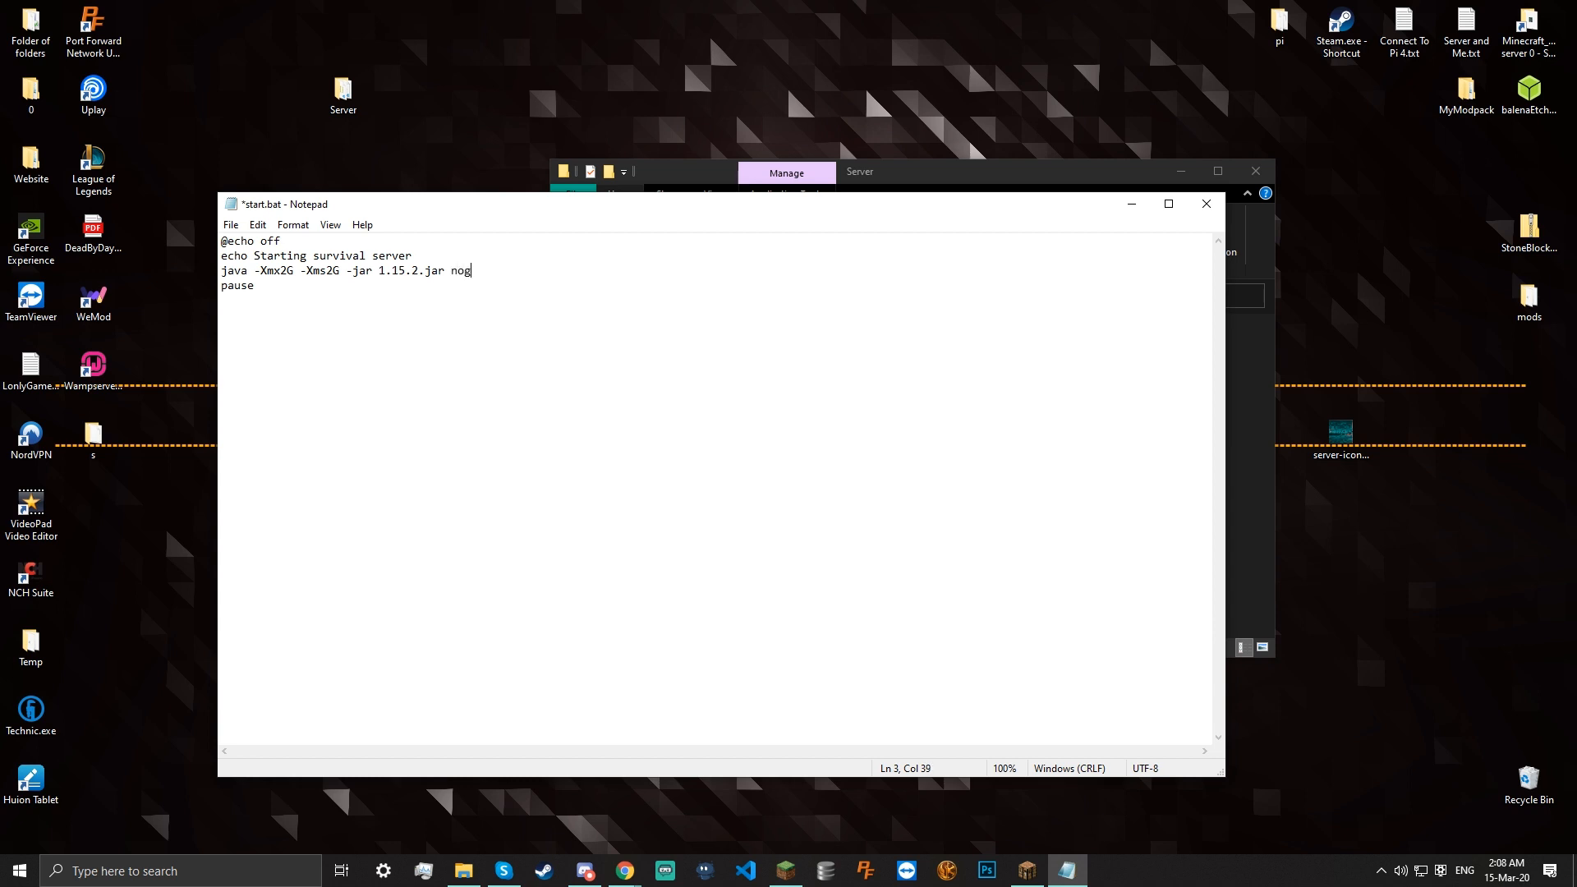
key("ctrl+s")
key("alt+F4")
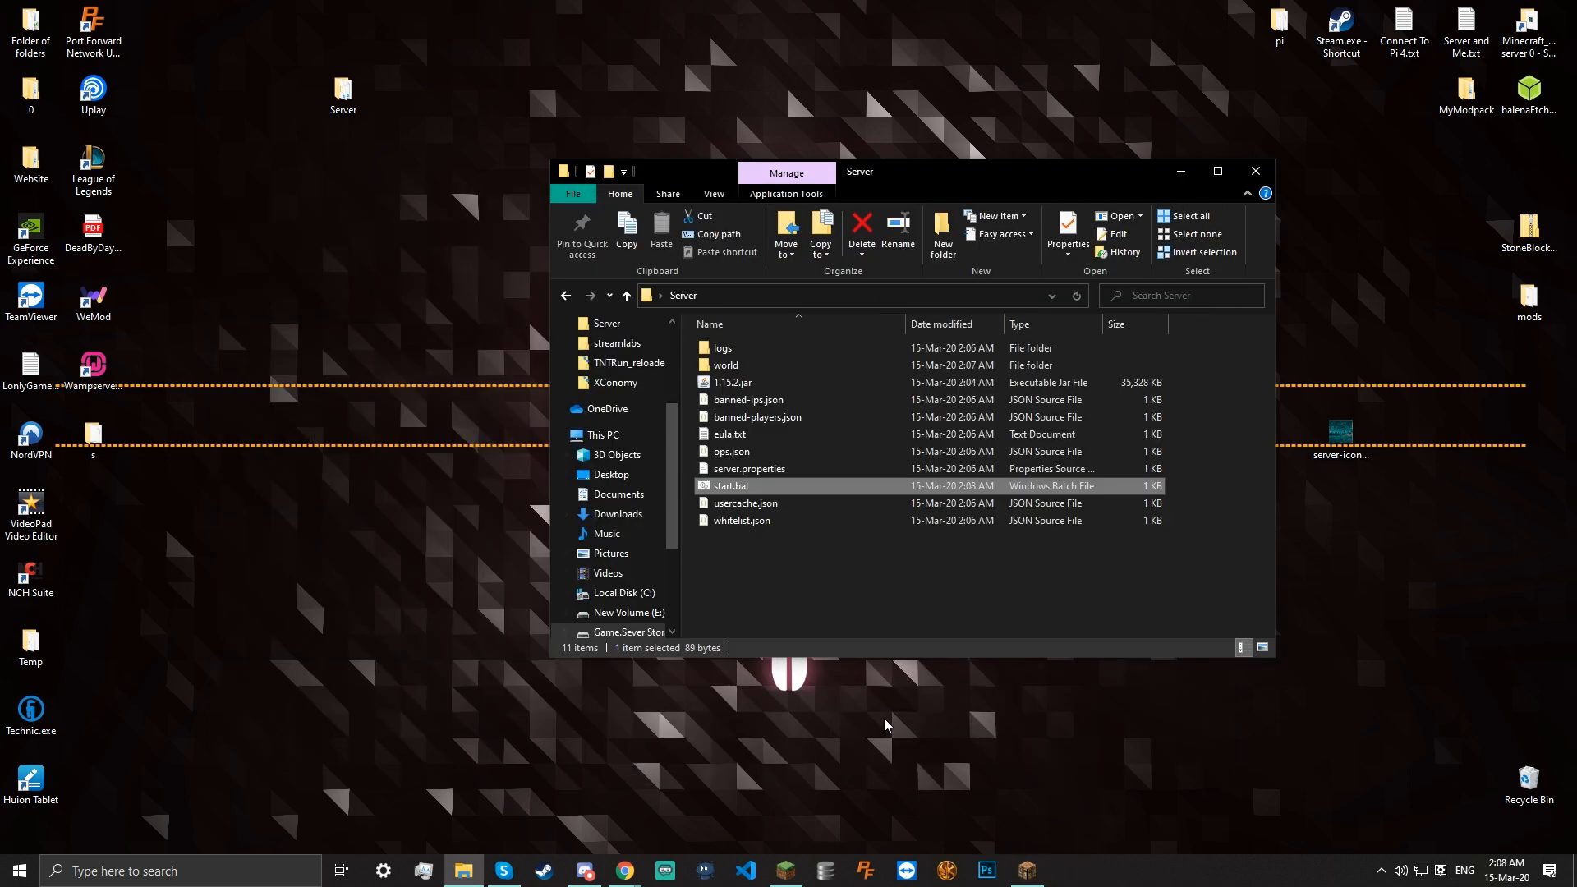
Reopen start.bat to confirm nogui is on line 3, then relaunch the server with it
right_click(790, 486)
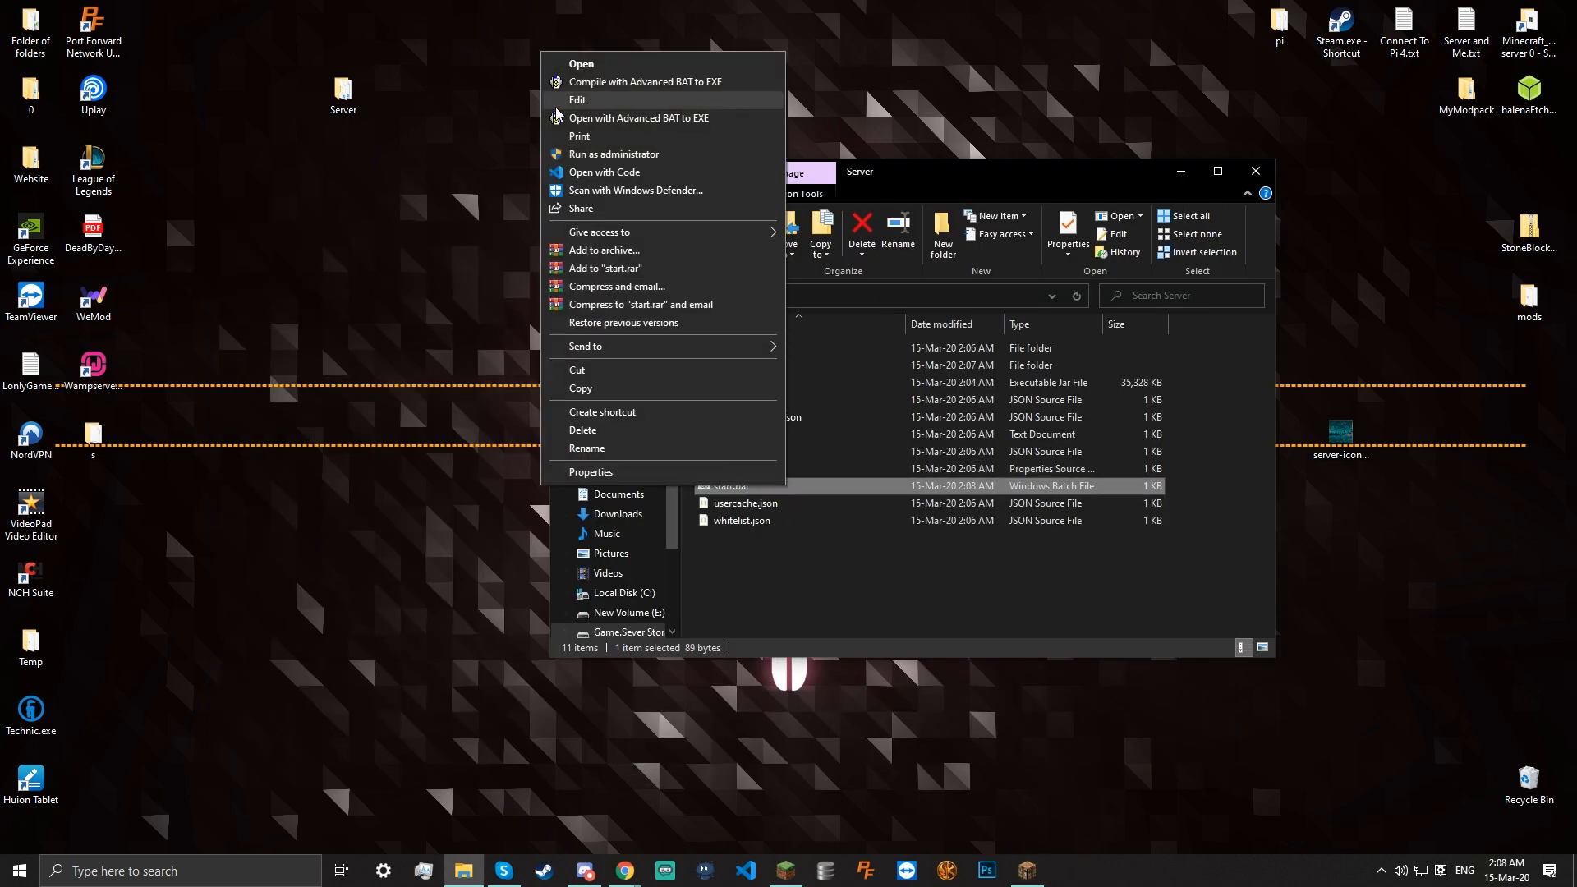
left_click(600, 100)
double_click(490, 271)
left_click(502, 271)
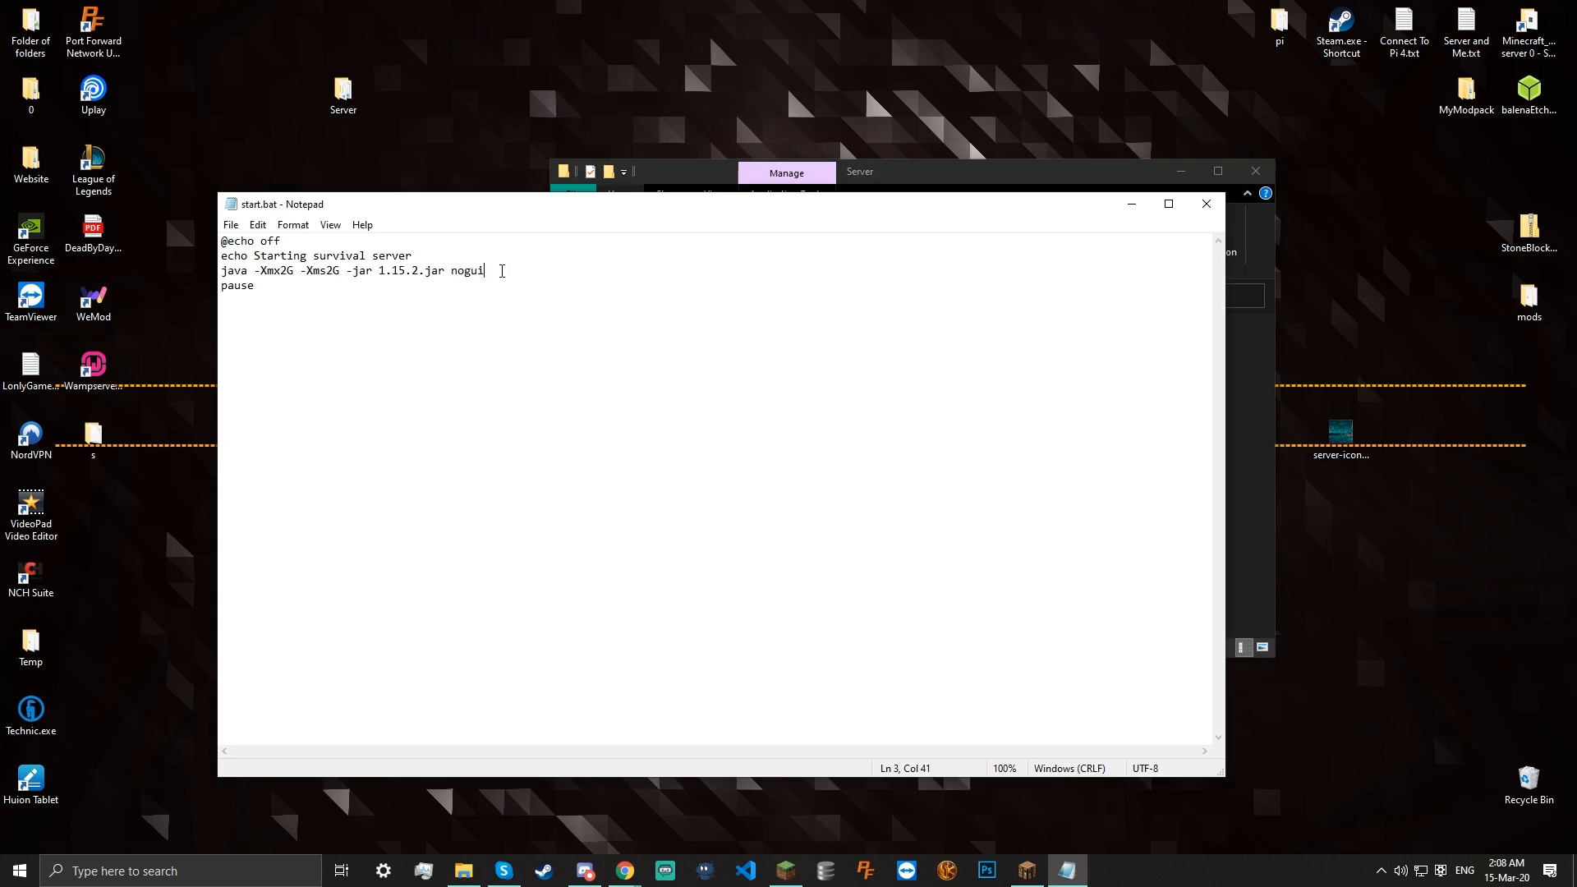
left_click(1206, 205)
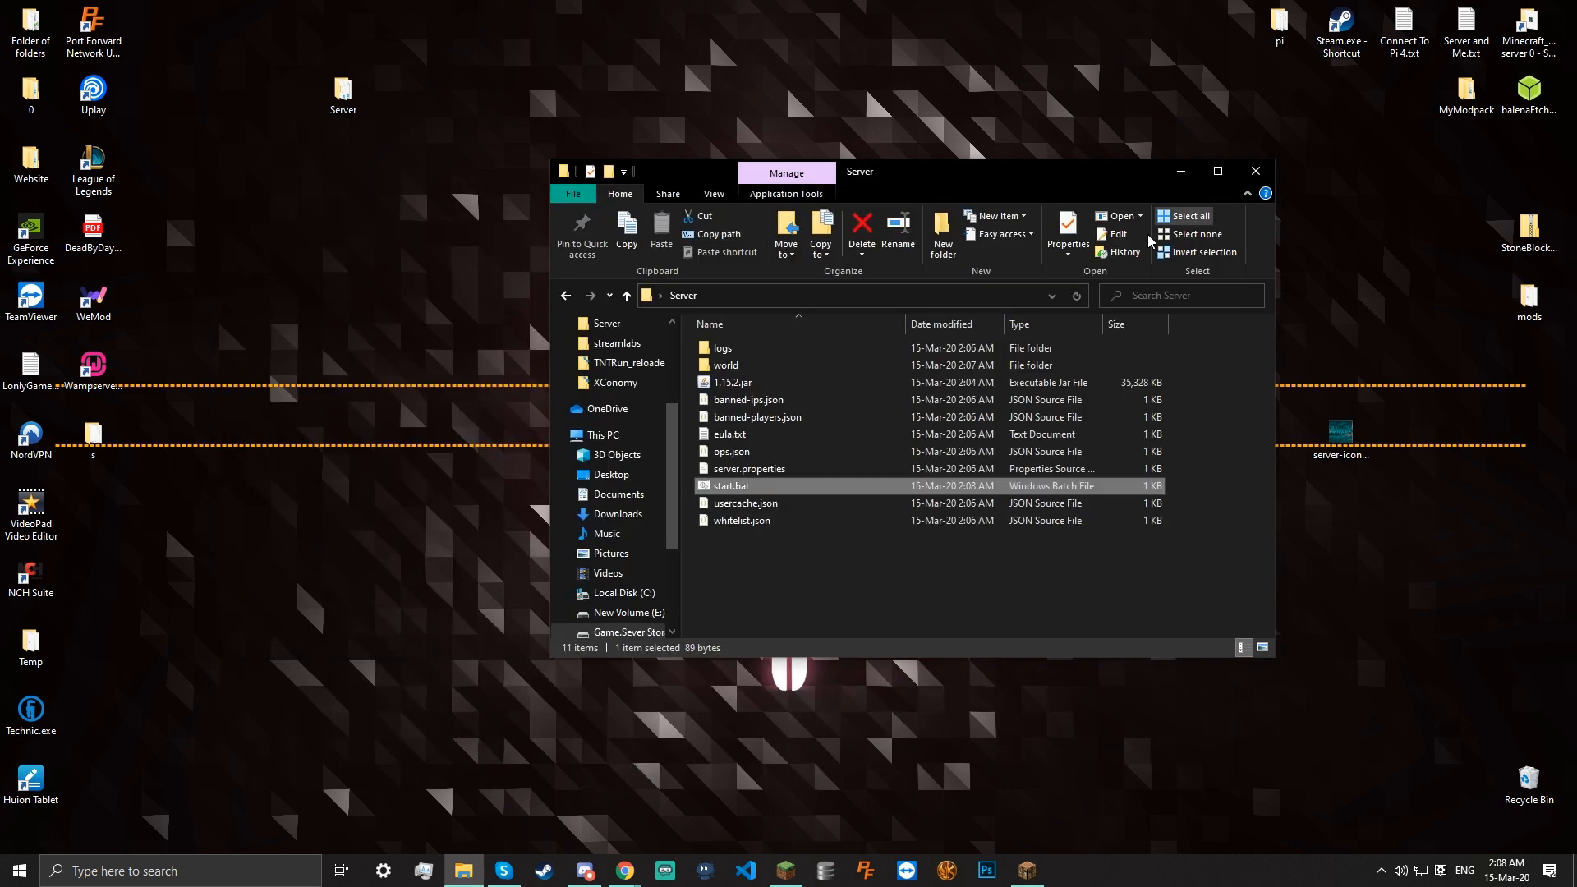
double_click(854, 488)
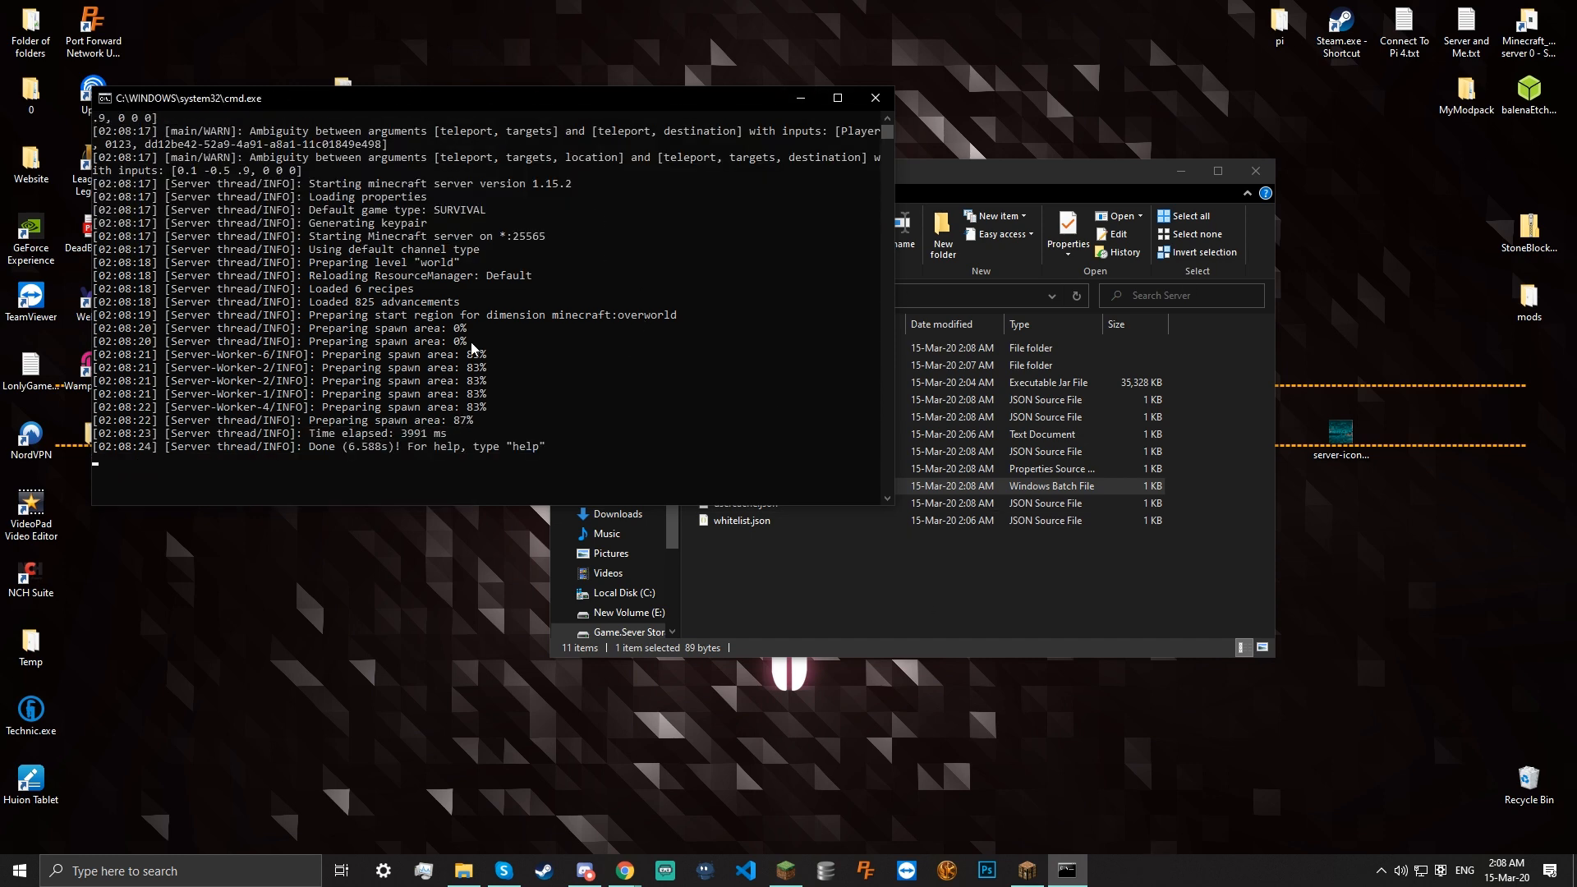
Check the console log until it shows 'Done (6.588s)!', then switch to Minecraft
scroll(418, 460, "down", 4)
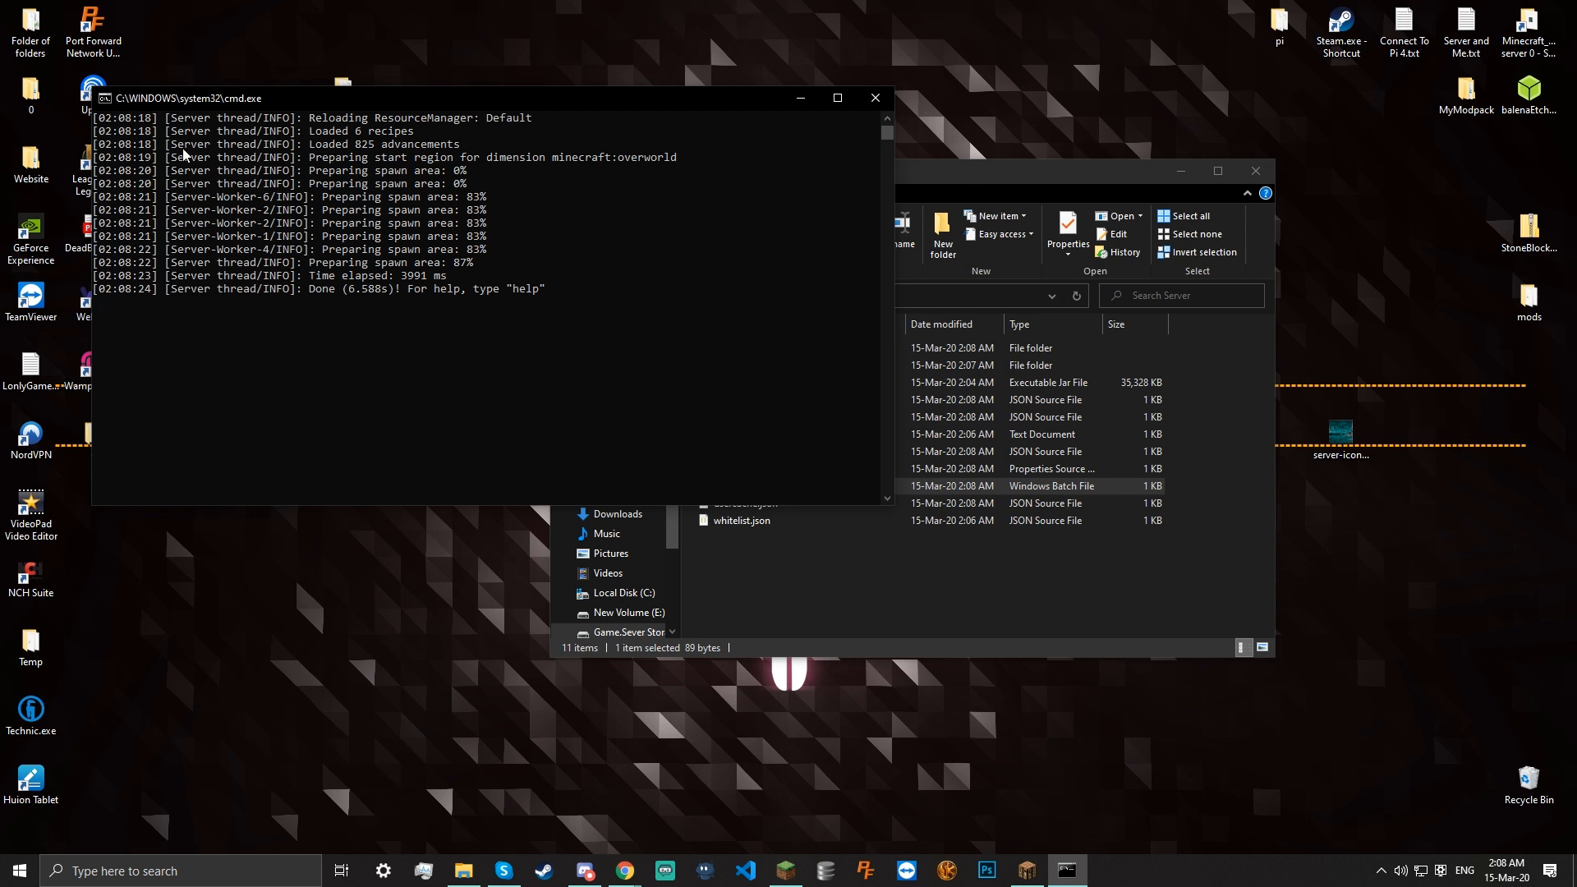
scroll(330, 243, "up", 2)
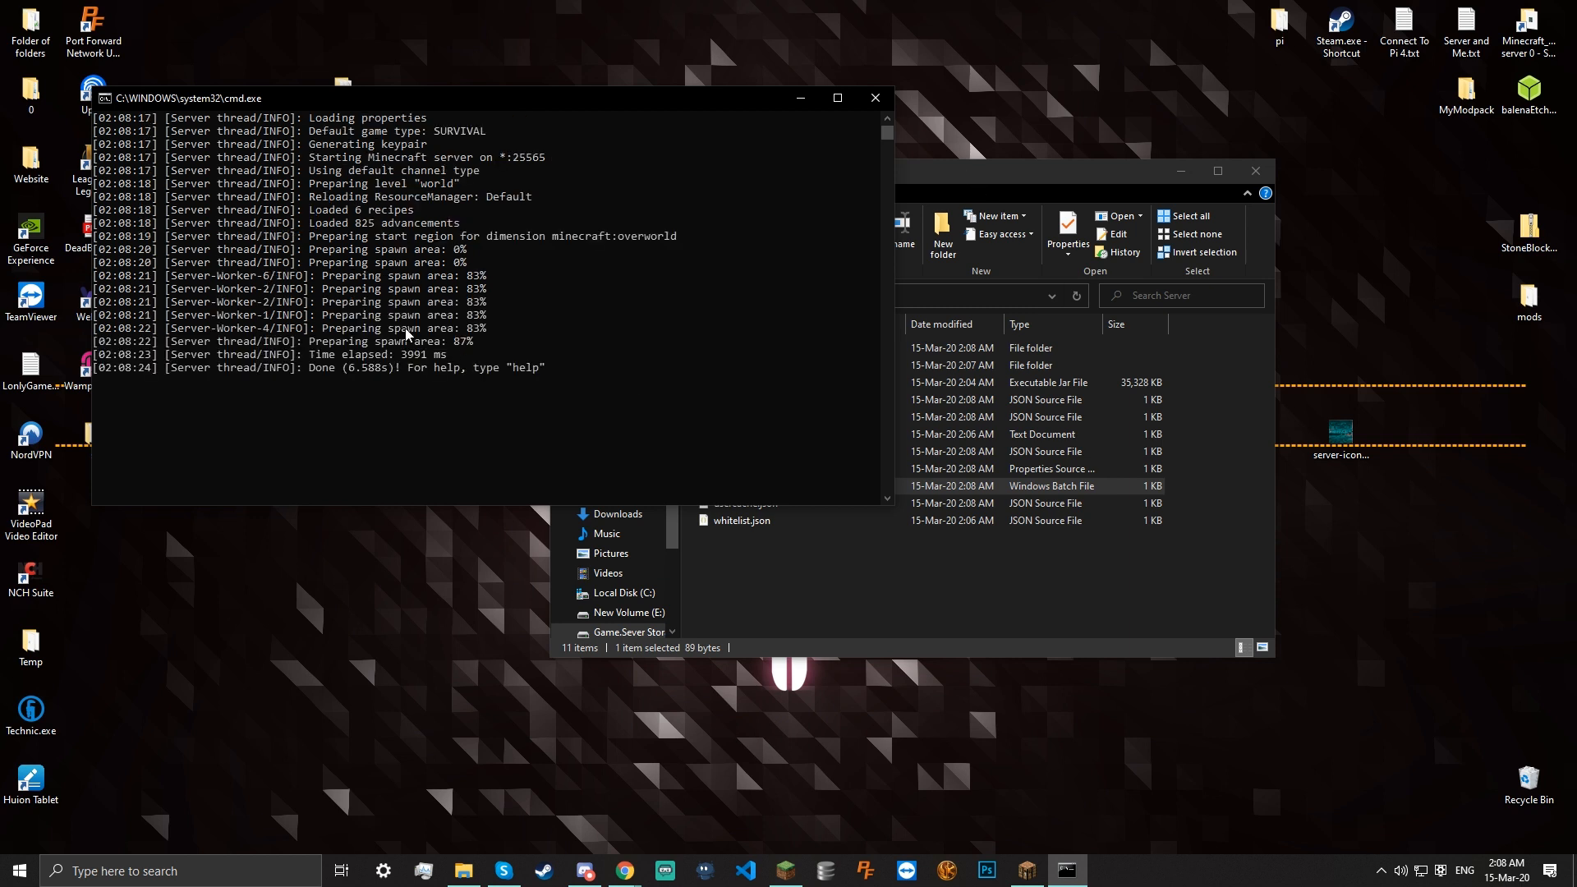
left_click(365, 261)
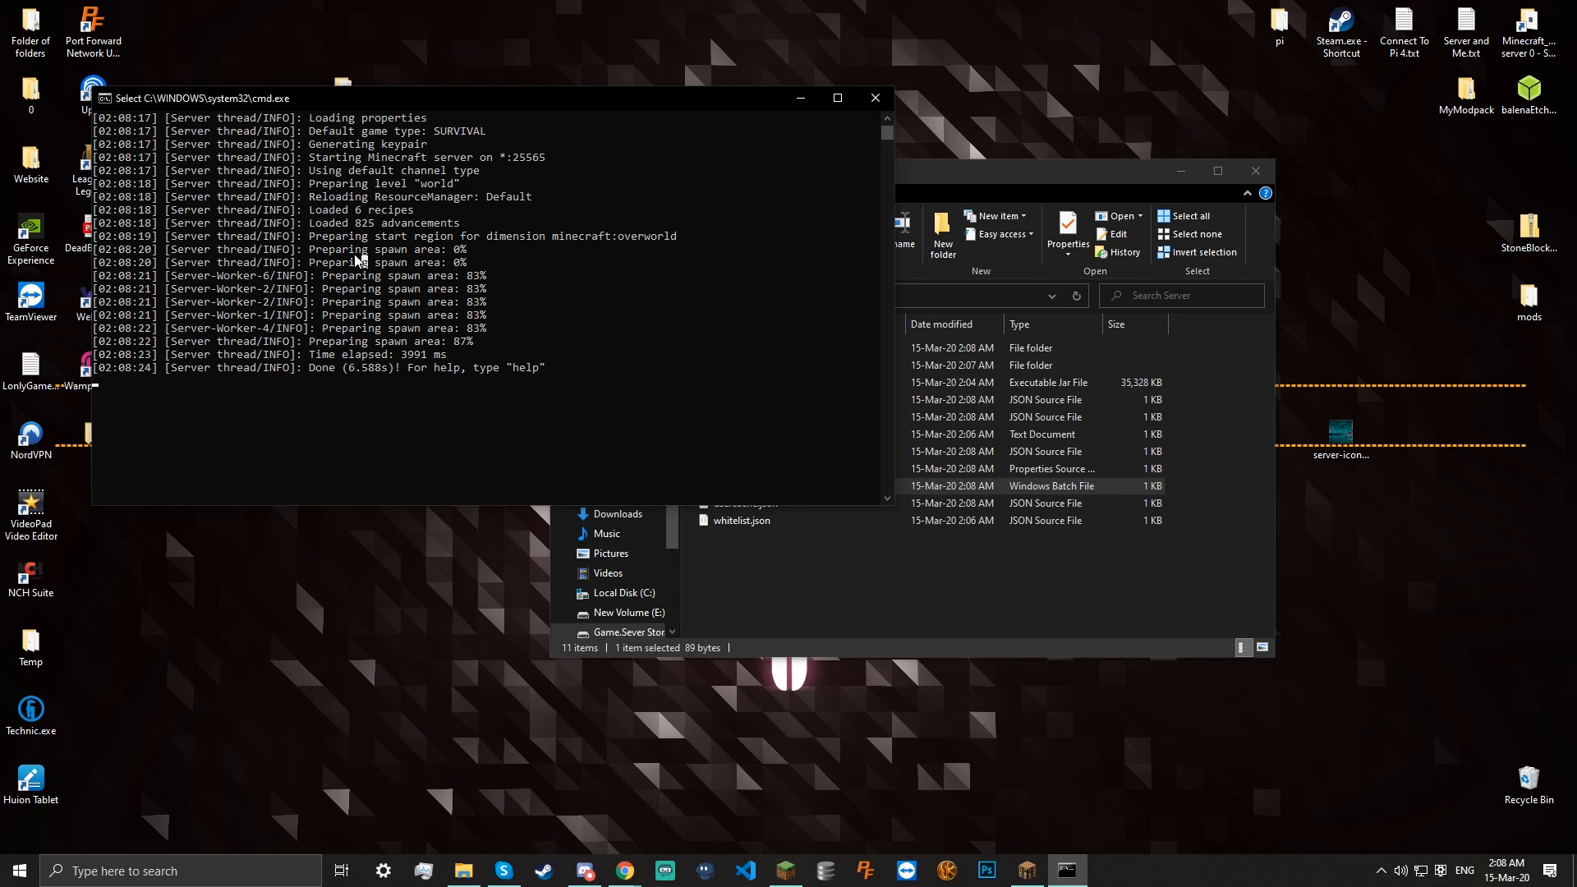
scroll(356, 257, "up", 4)
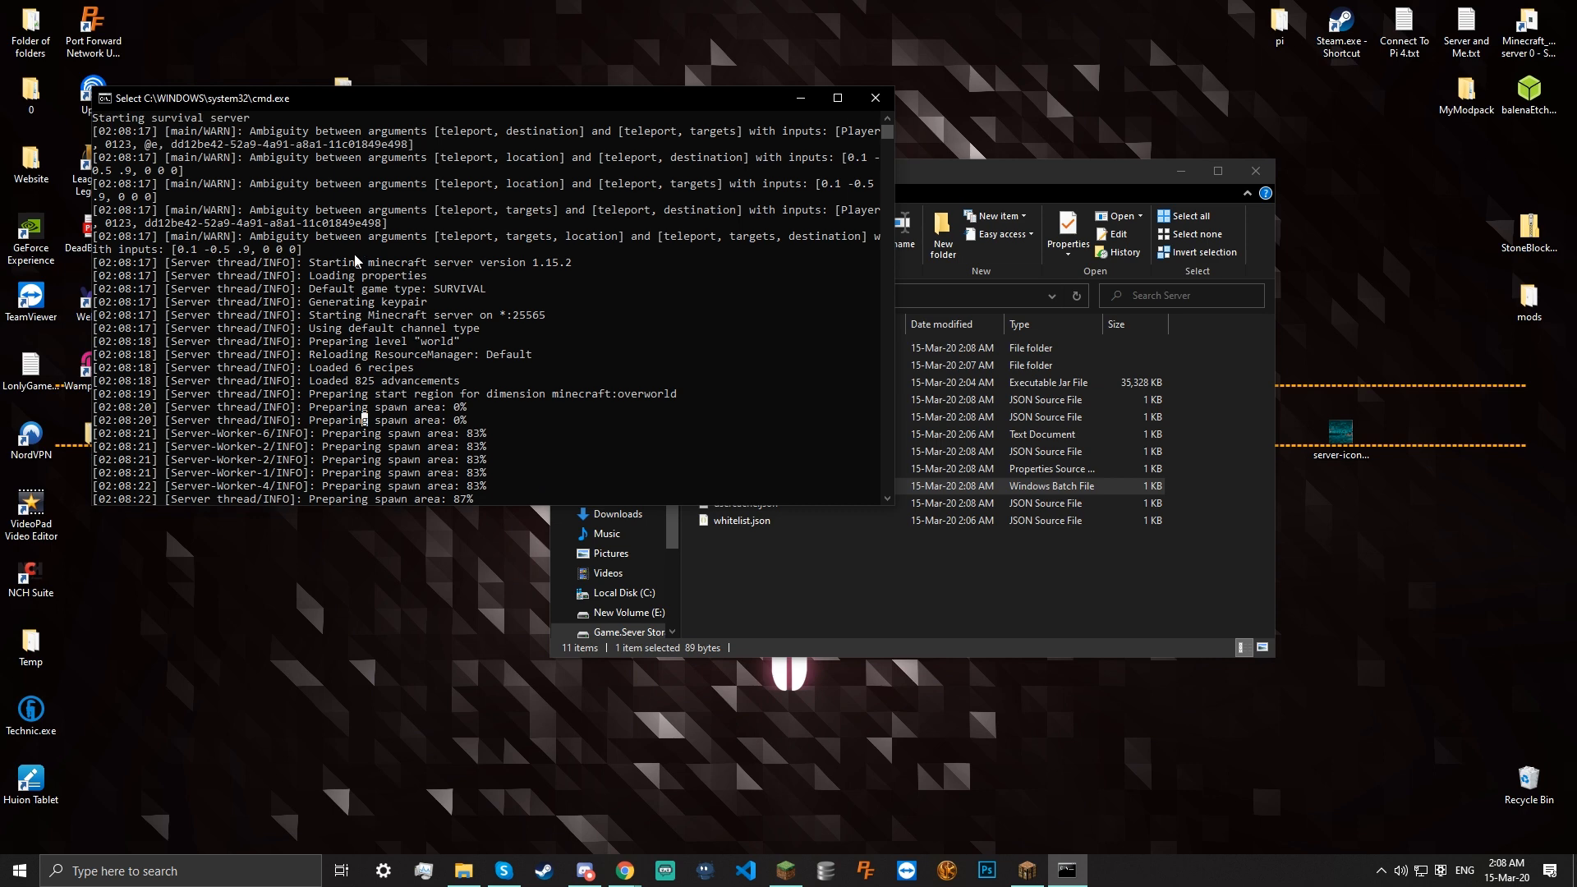
scroll(358, 260, "down", 4)
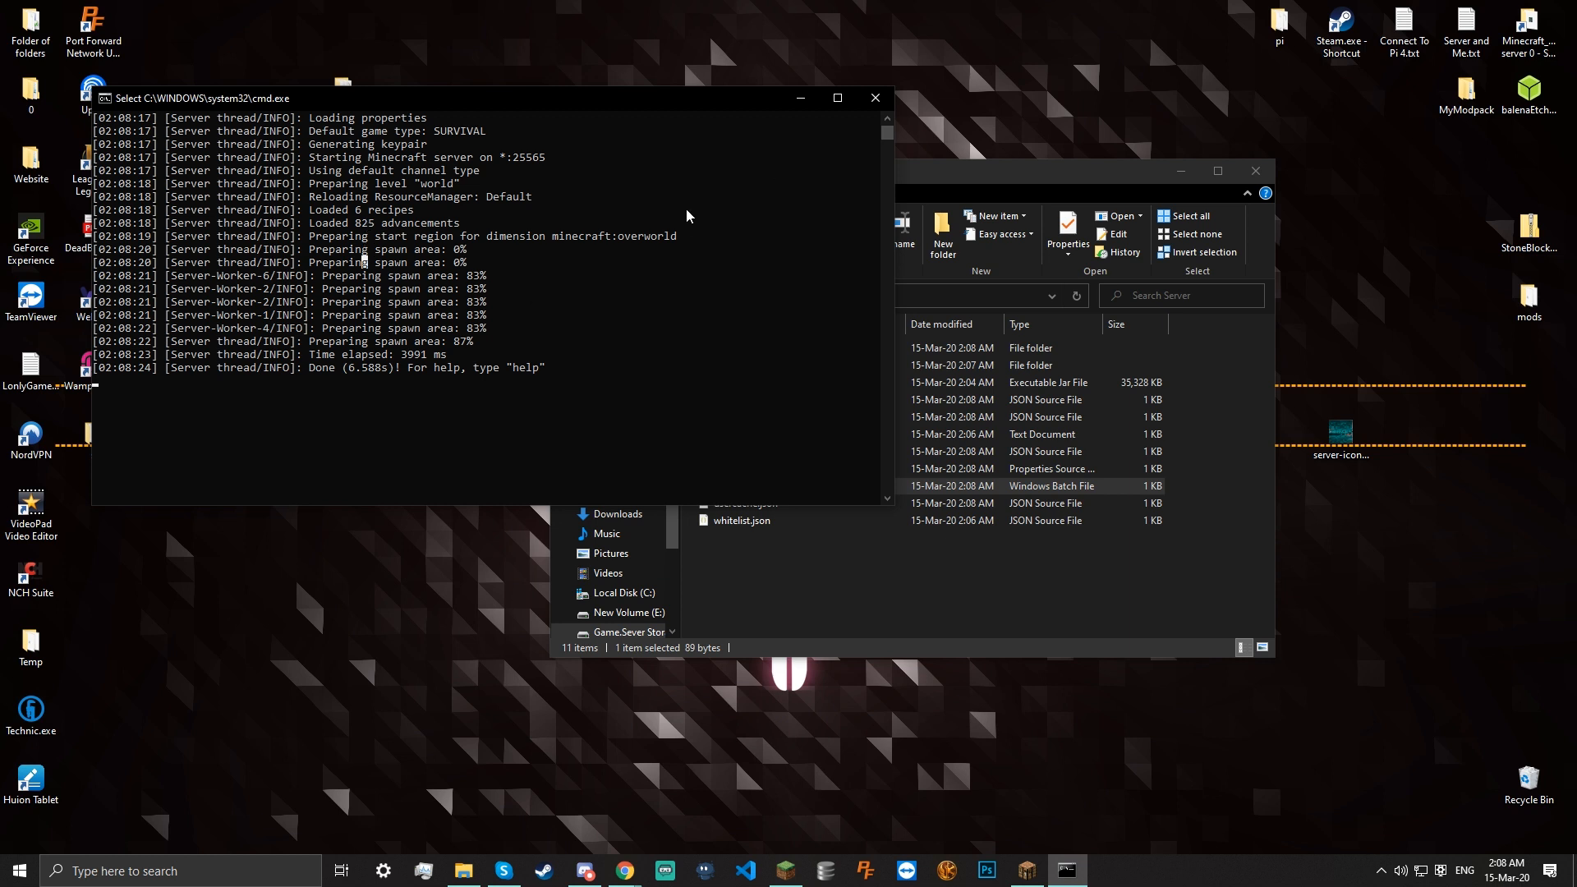
left_click_drag(311, 372, 542, 371)
left_click(542, 371)
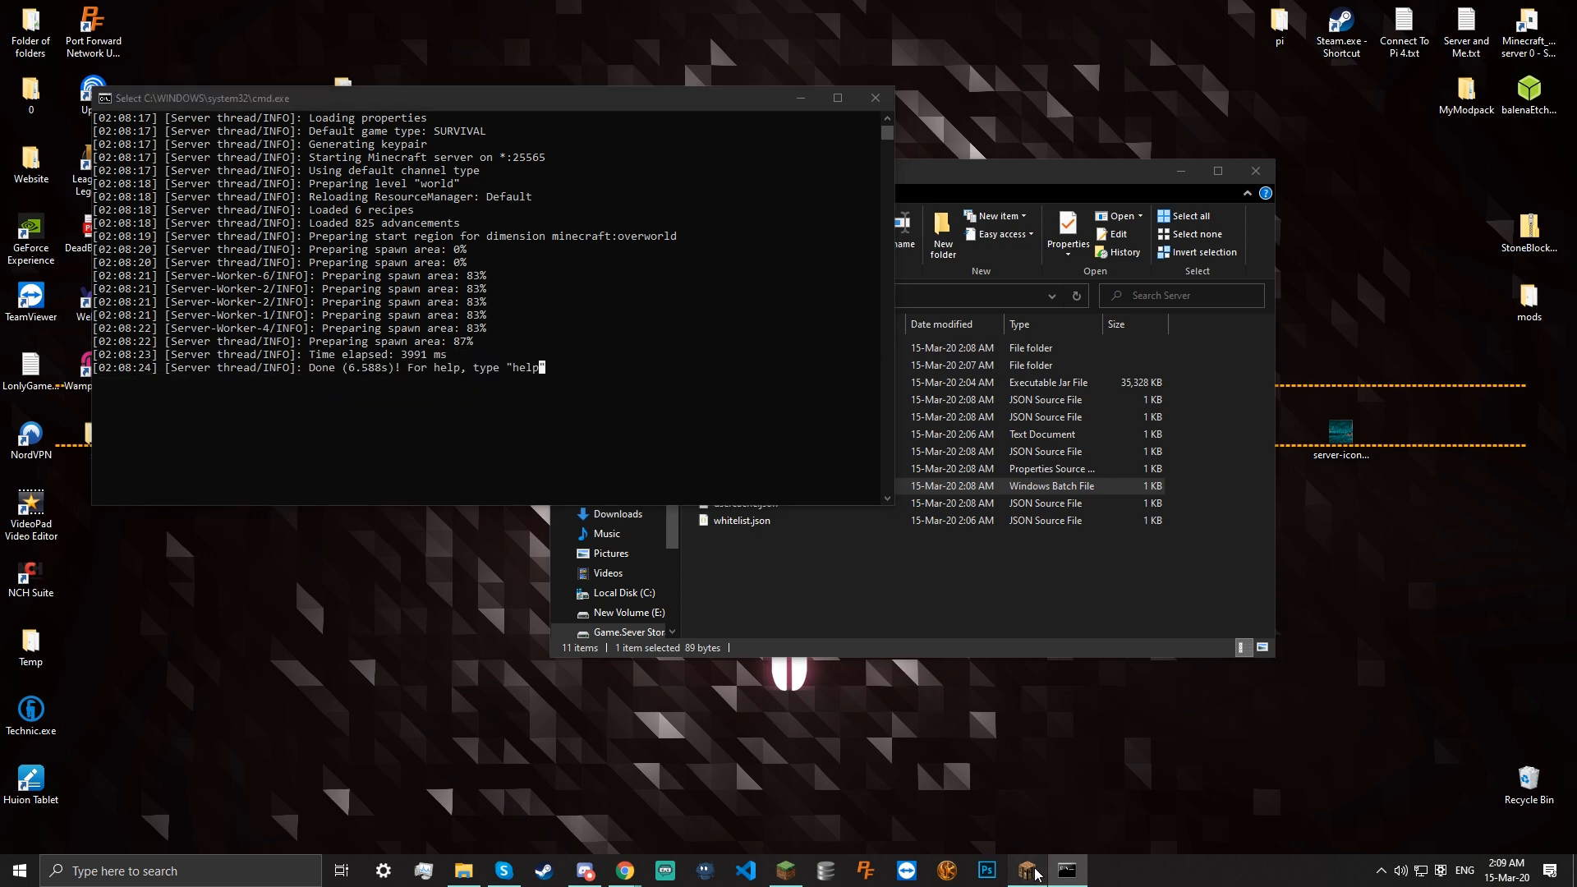
left_click(1027, 871)
Add a server entry with address localhost and refresh the server list
scroll(945, 624, "down", 3)
left_click(1034, 760)
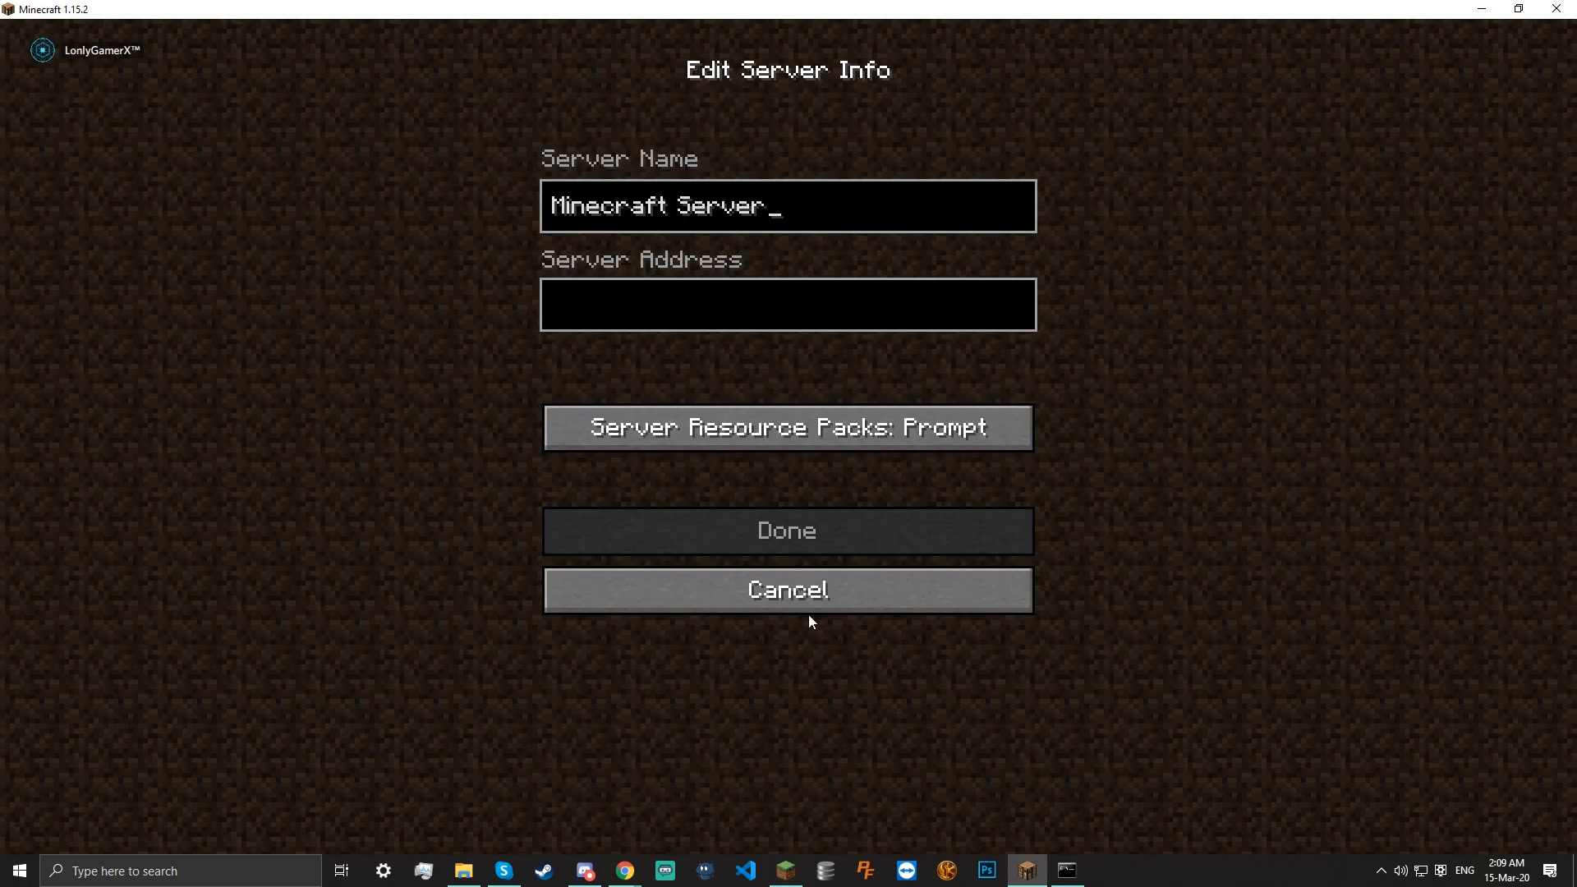
left_click(688, 318)
type("localhost")
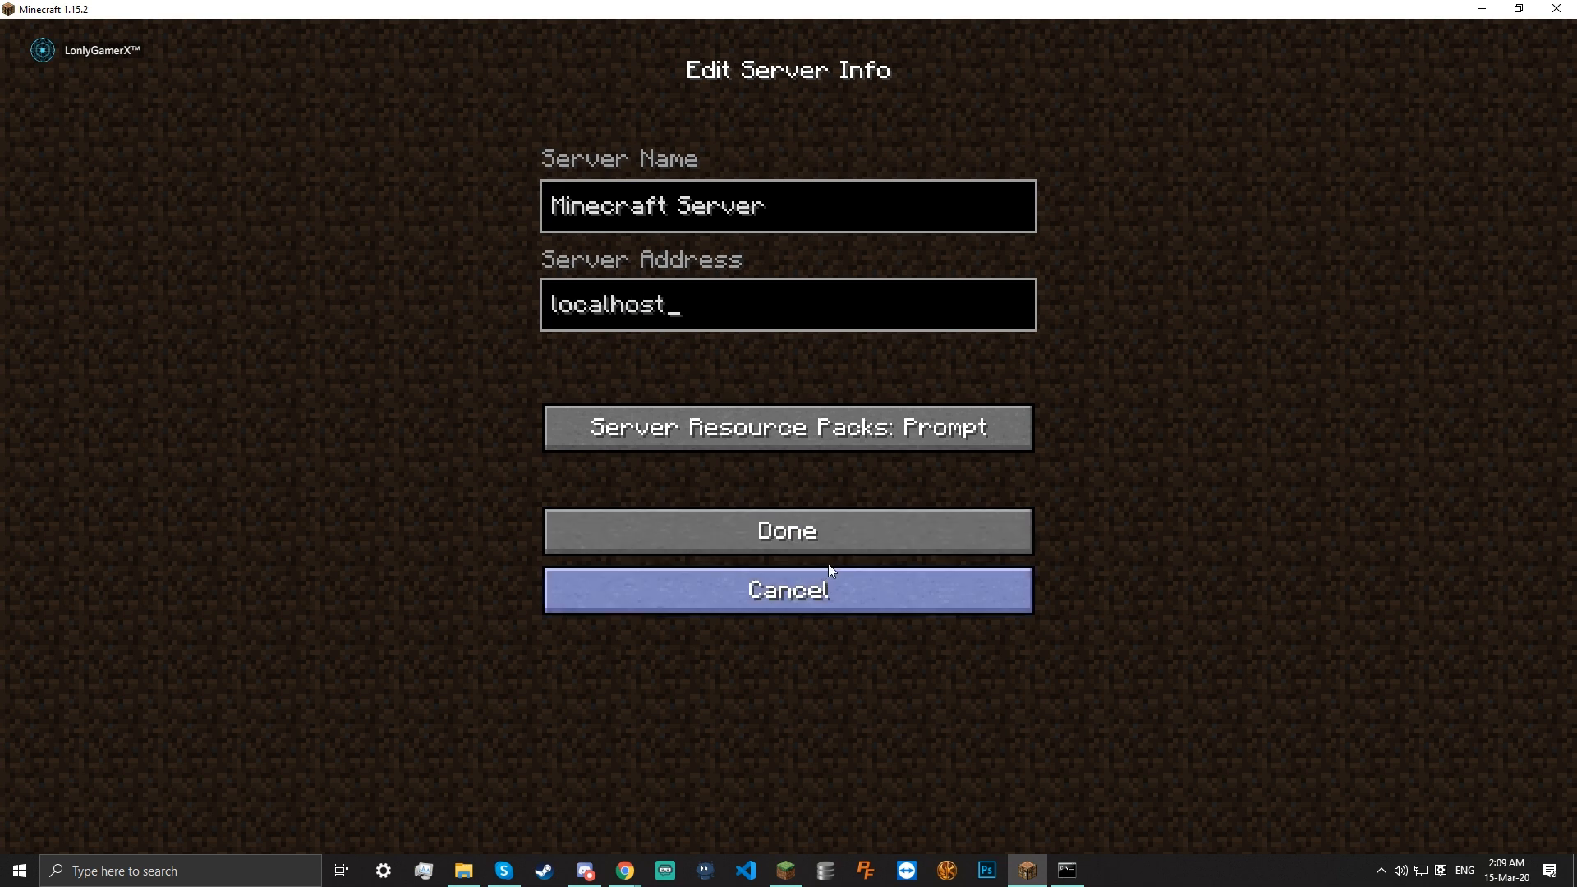
left_click(813, 532)
scroll(810, 516, "down", 4)
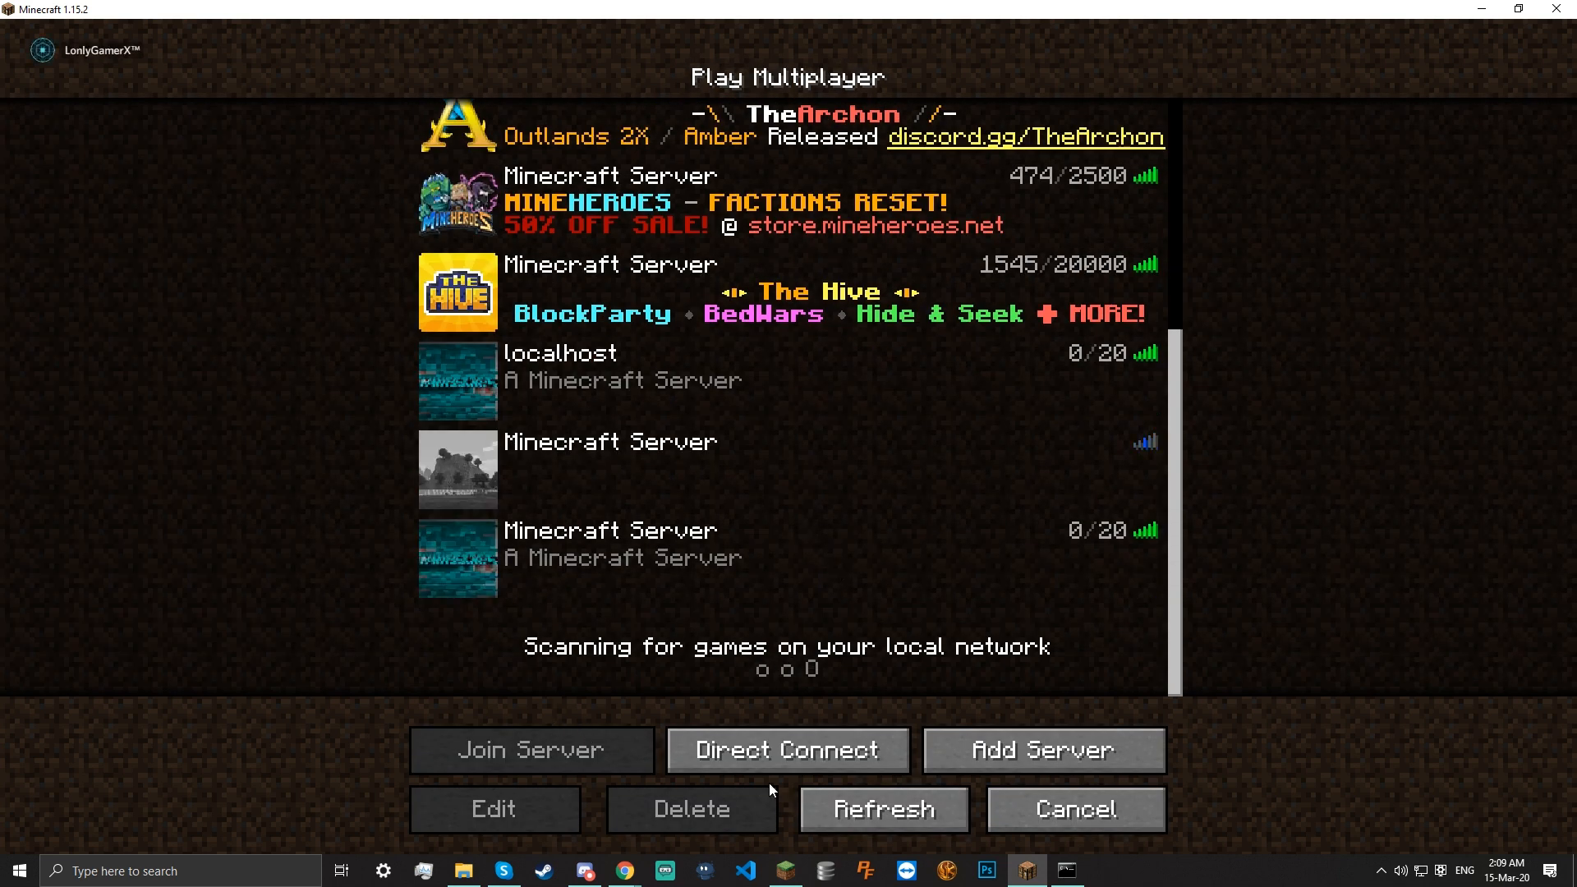
left_click(876, 796)
Join the localhost server from the multiplayer list
scroll(776, 584, "down", 5)
mouse_move(440, 585)
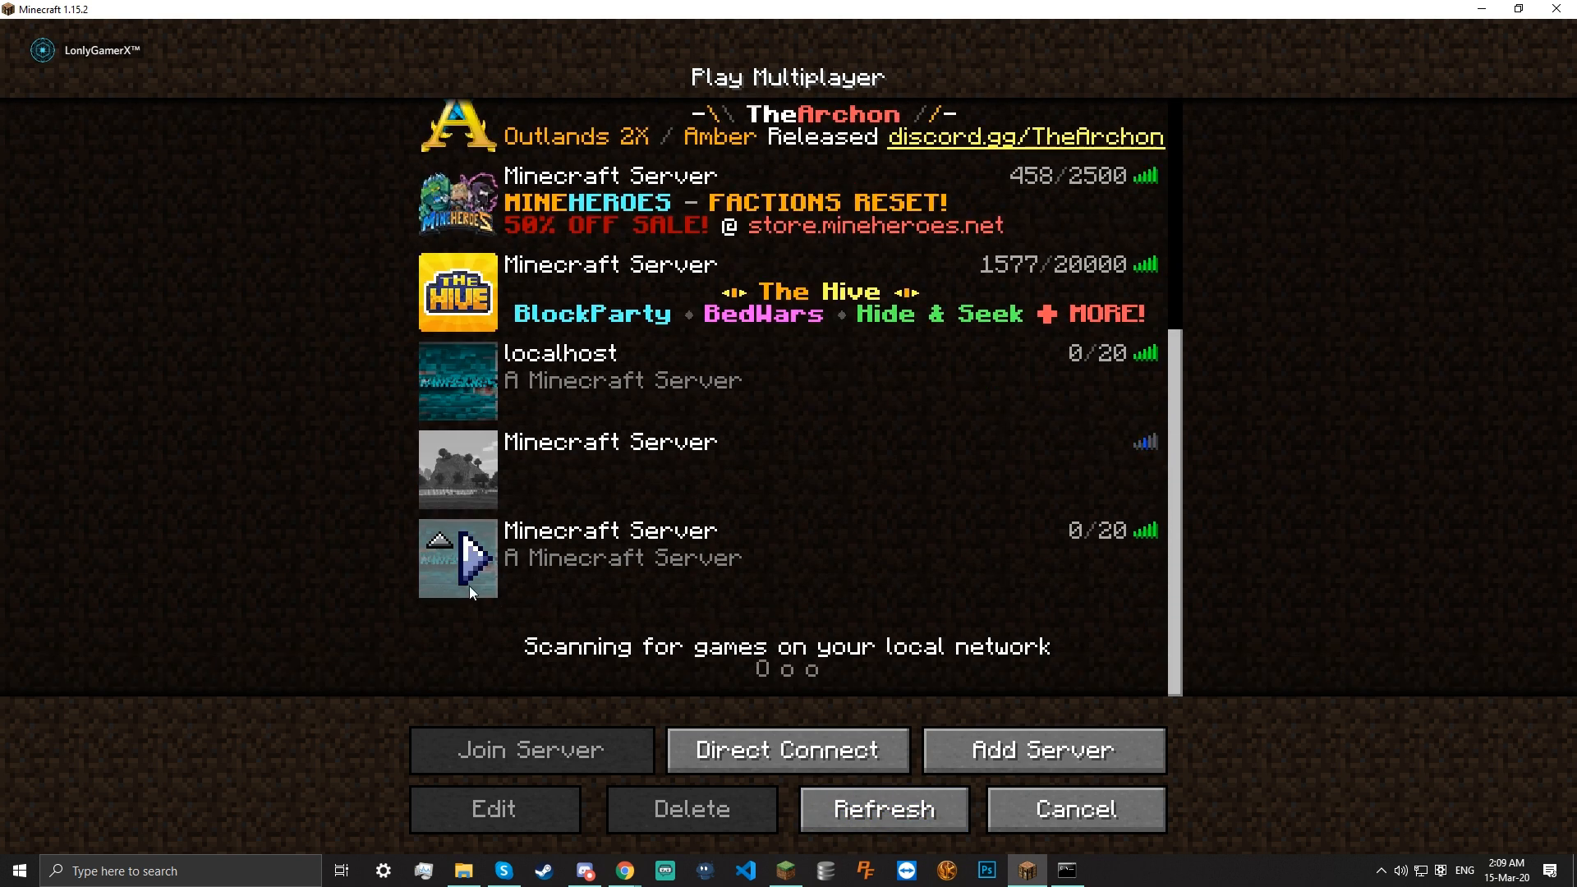
mouse_move(1159, 538)
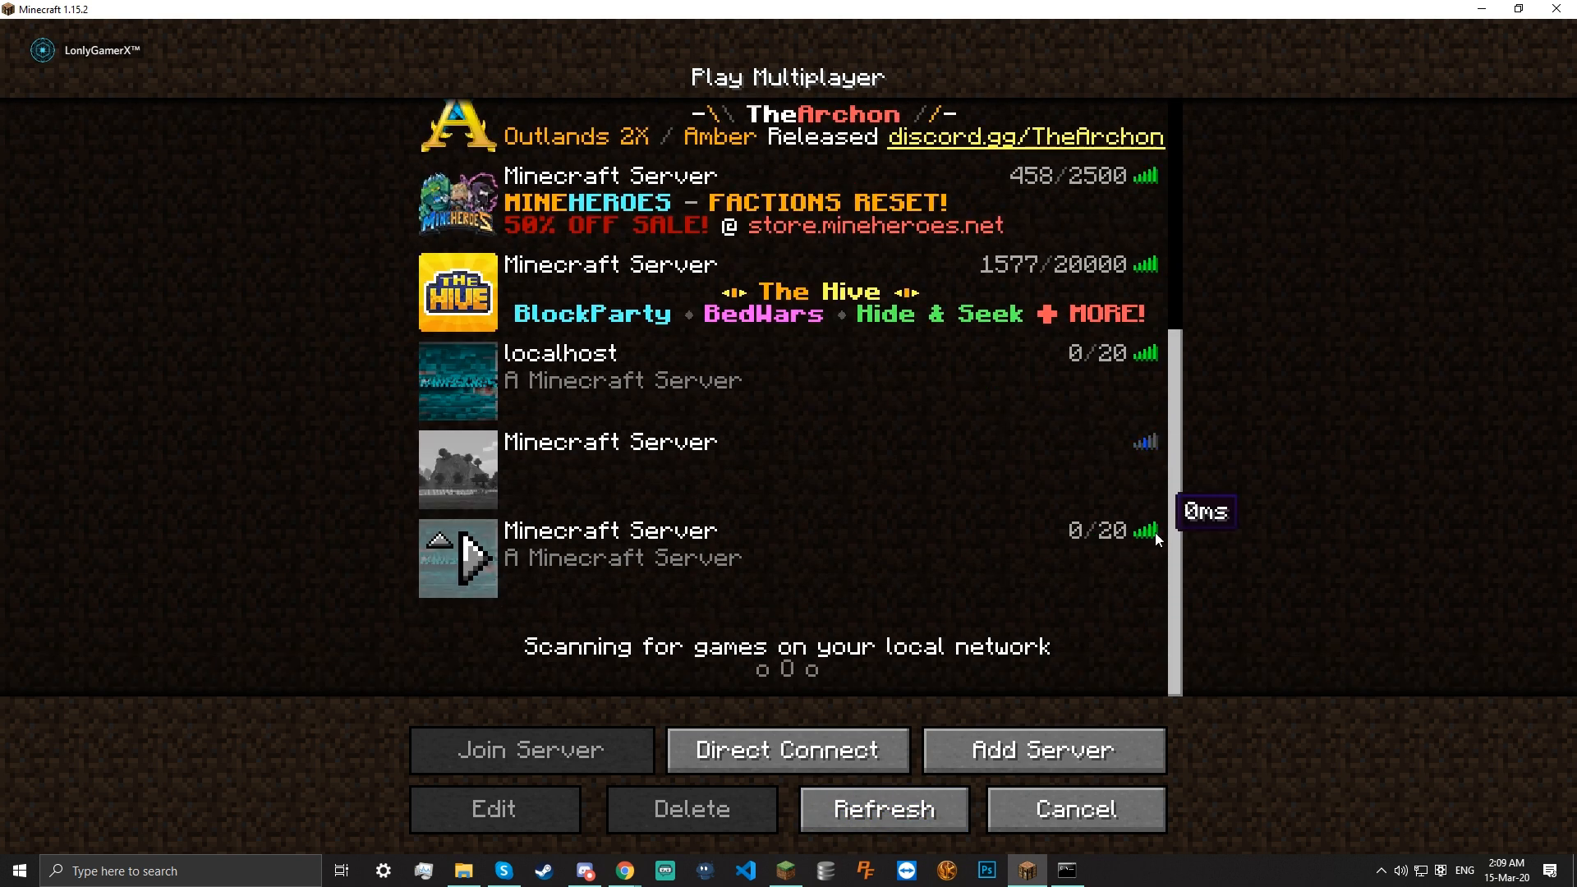
double_click(1109, 559)
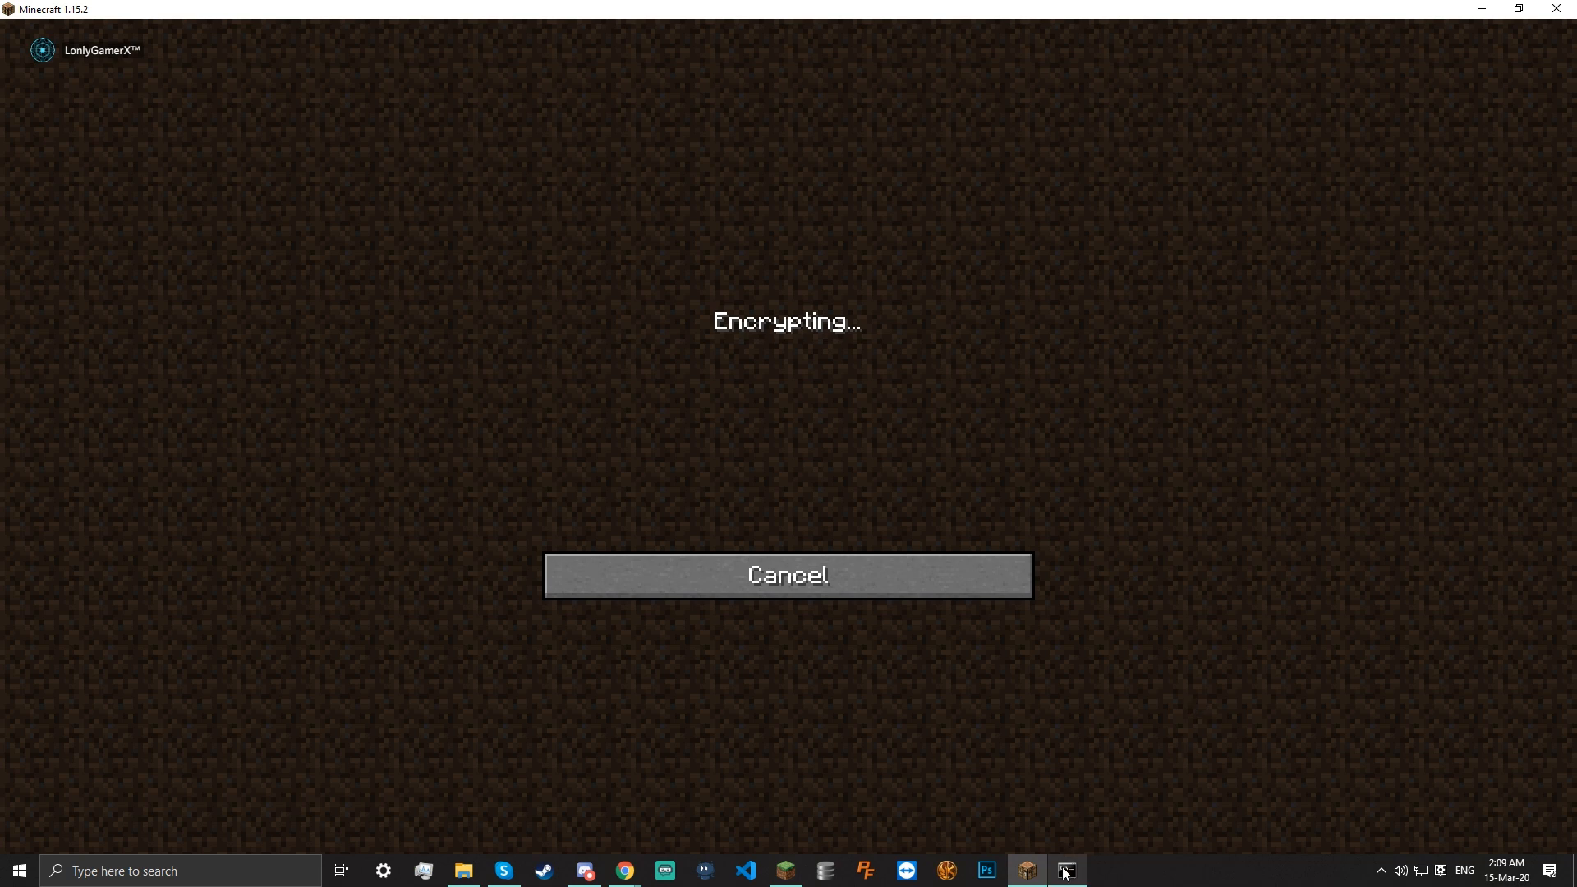
Widen the server console, then back out of 'Failed to verify username!' to the main menu
left_click(1065, 873)
left_click_drag(365, 98, 420, 143)
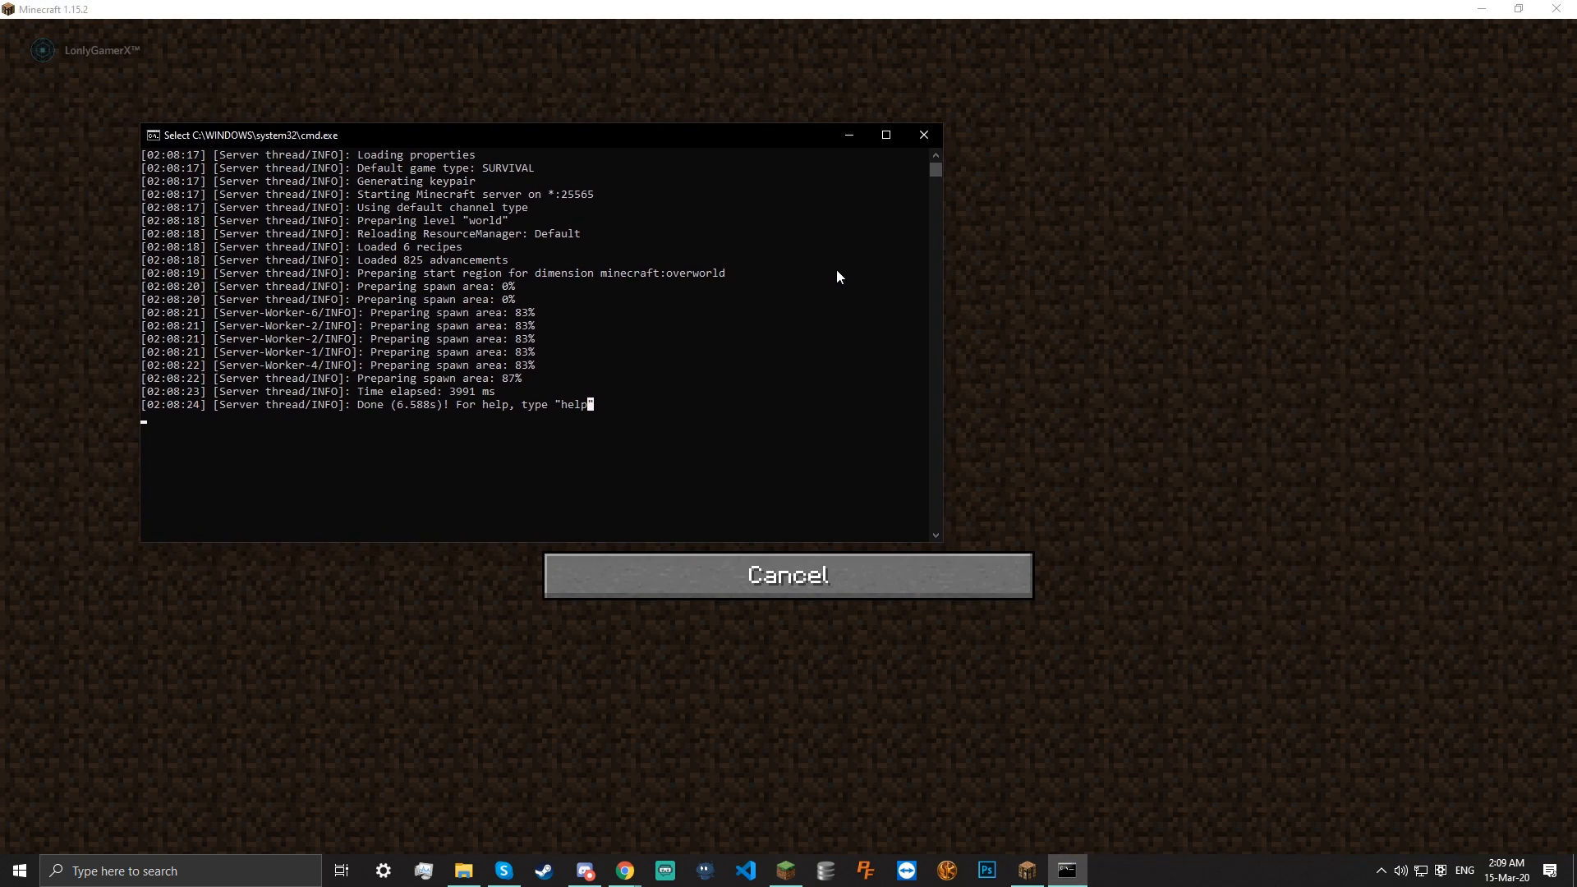
mouse_move(929, 301)
left_mouse_down()
mouse_move(873, 303)
mouse_move(958, 304)
left_mouse_up()
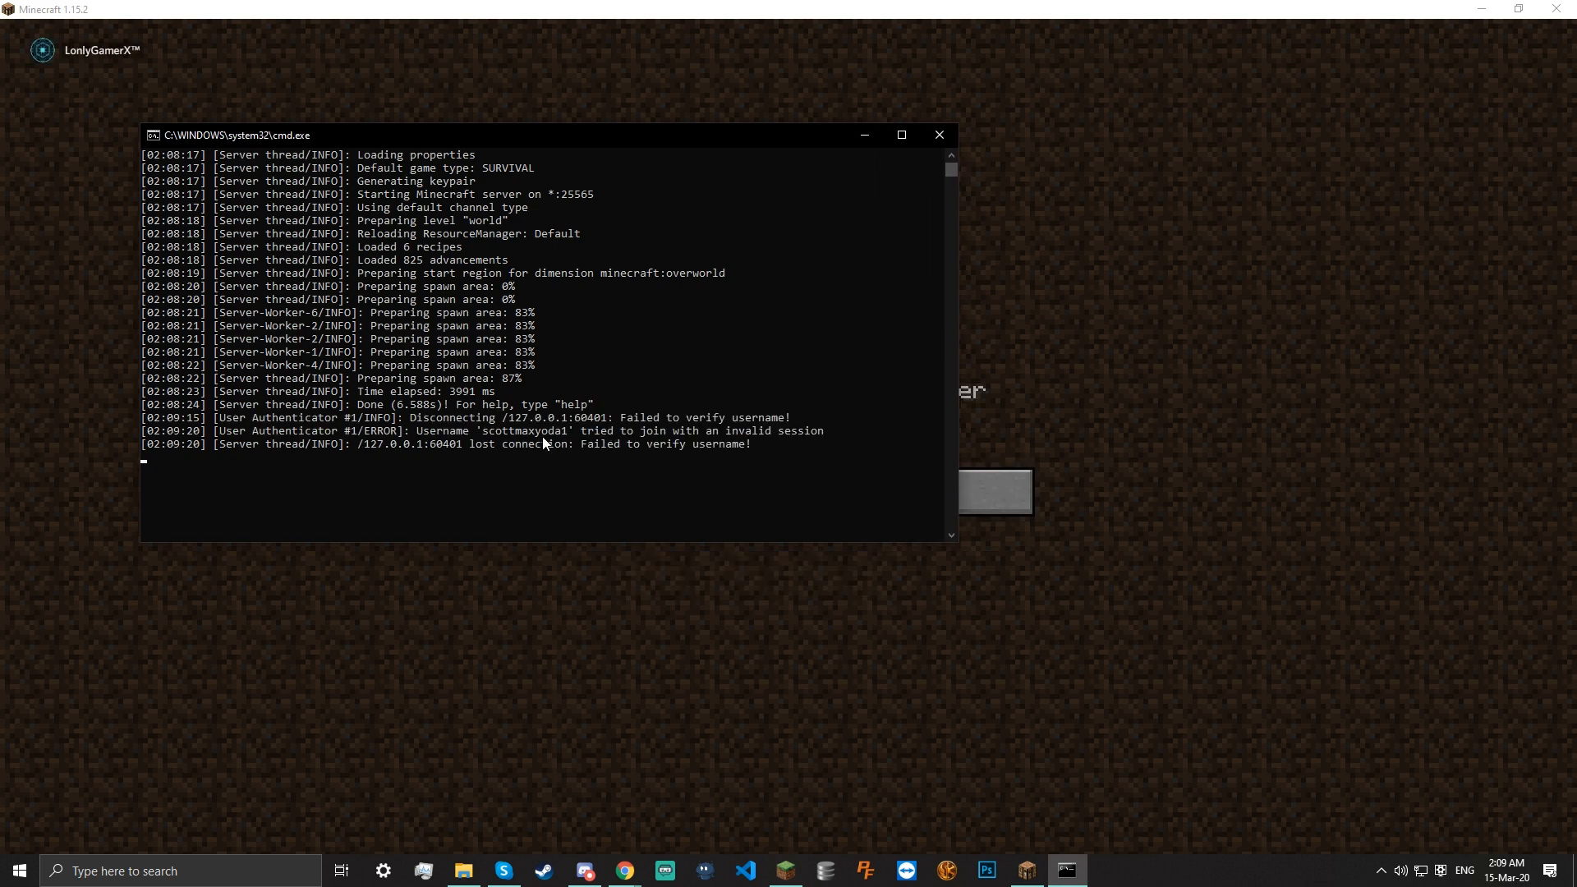
left_click(1158, 424)
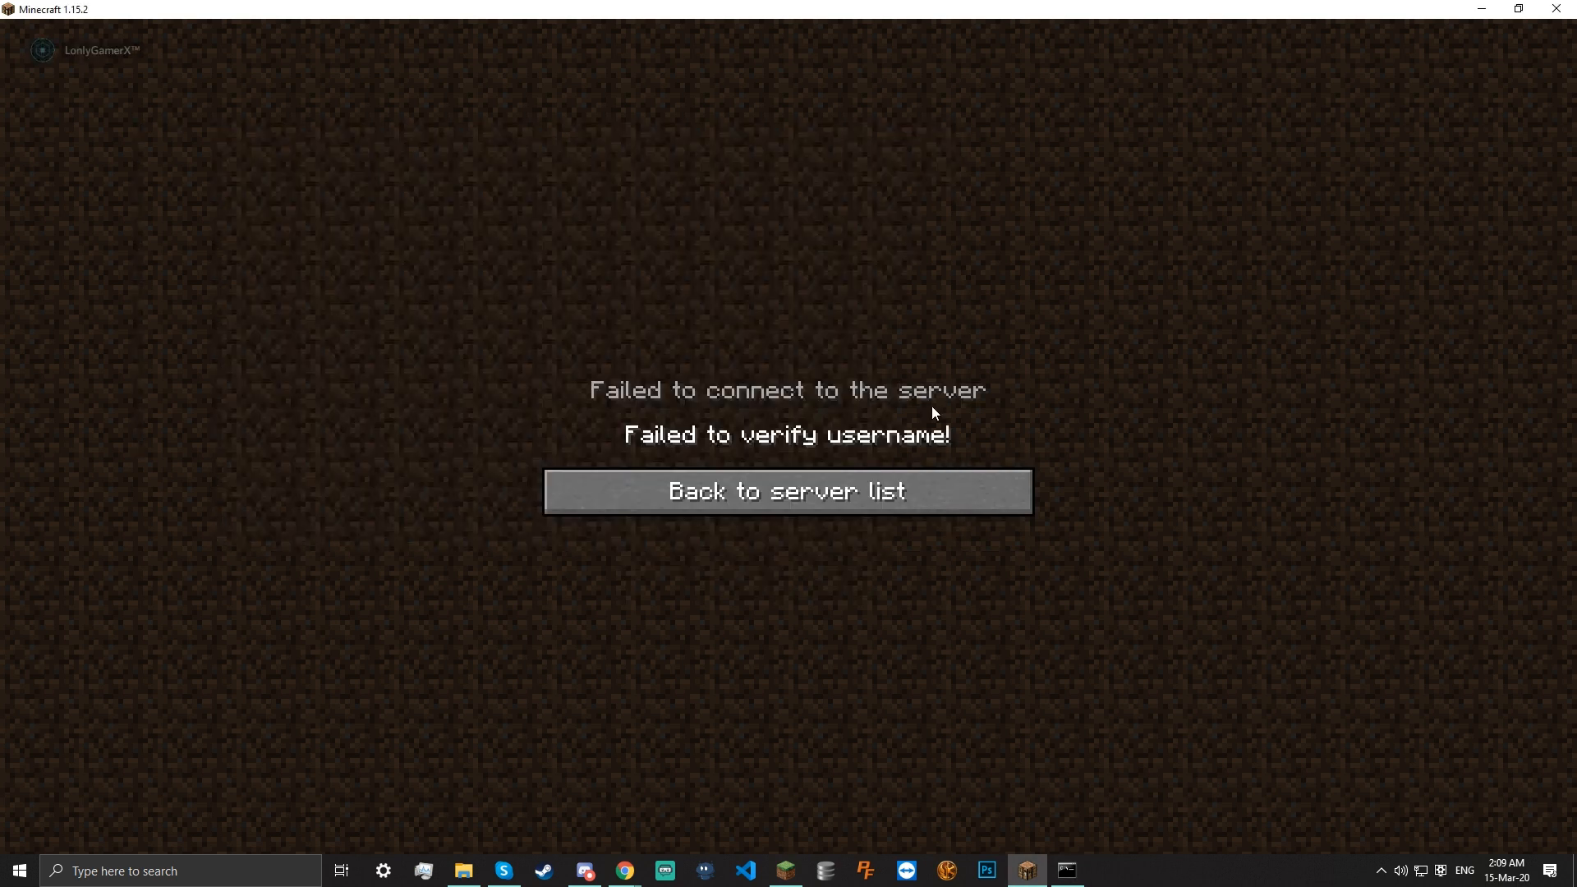
left_click(870, 485)
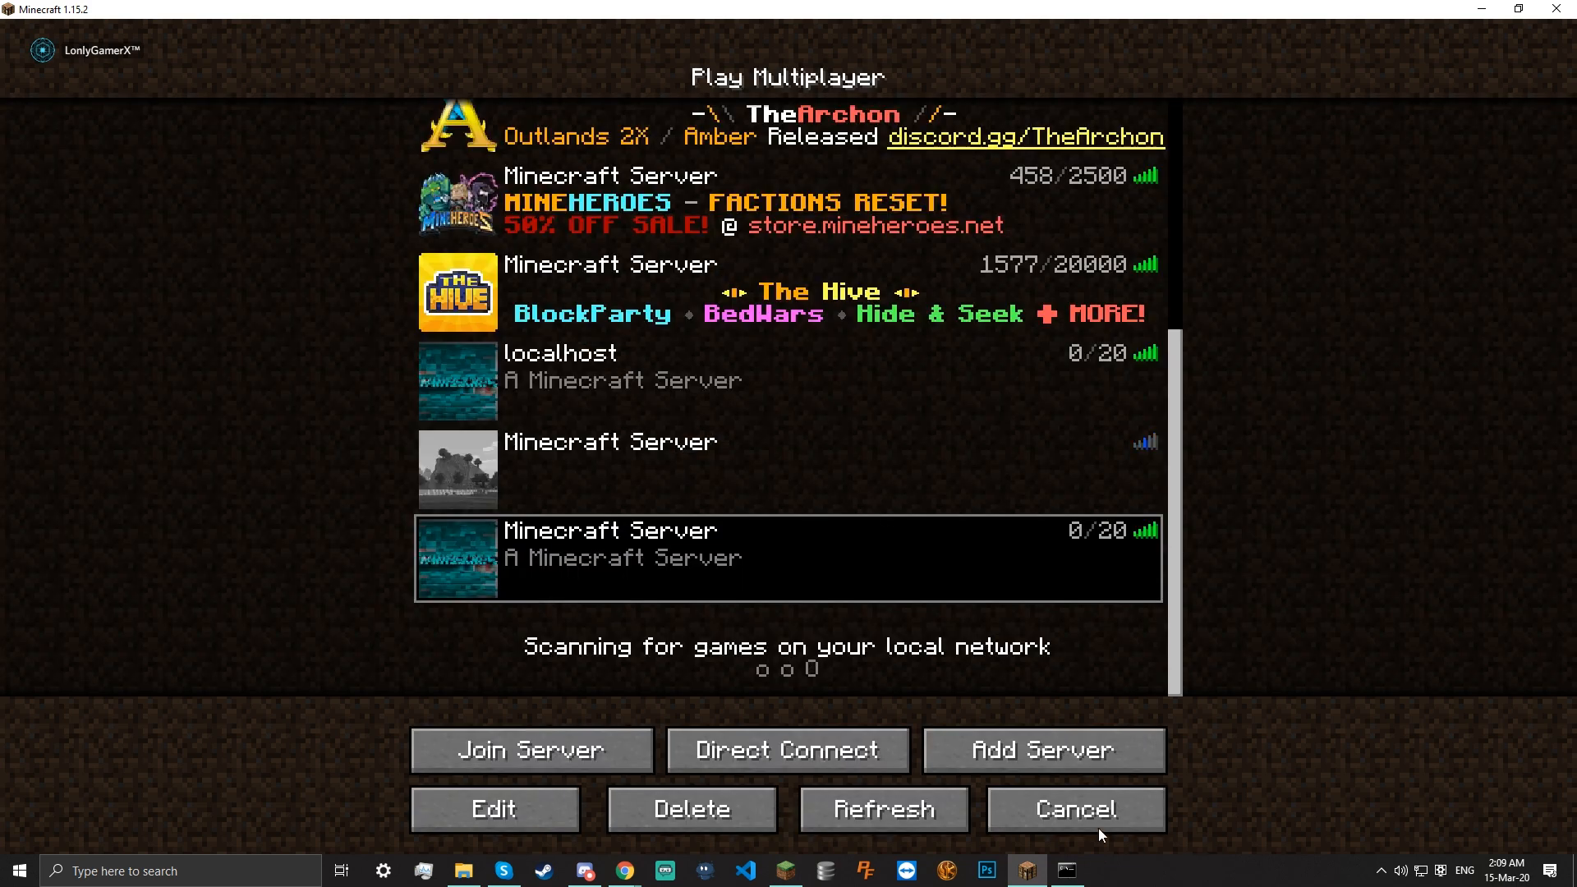
left_click(1055, 813)
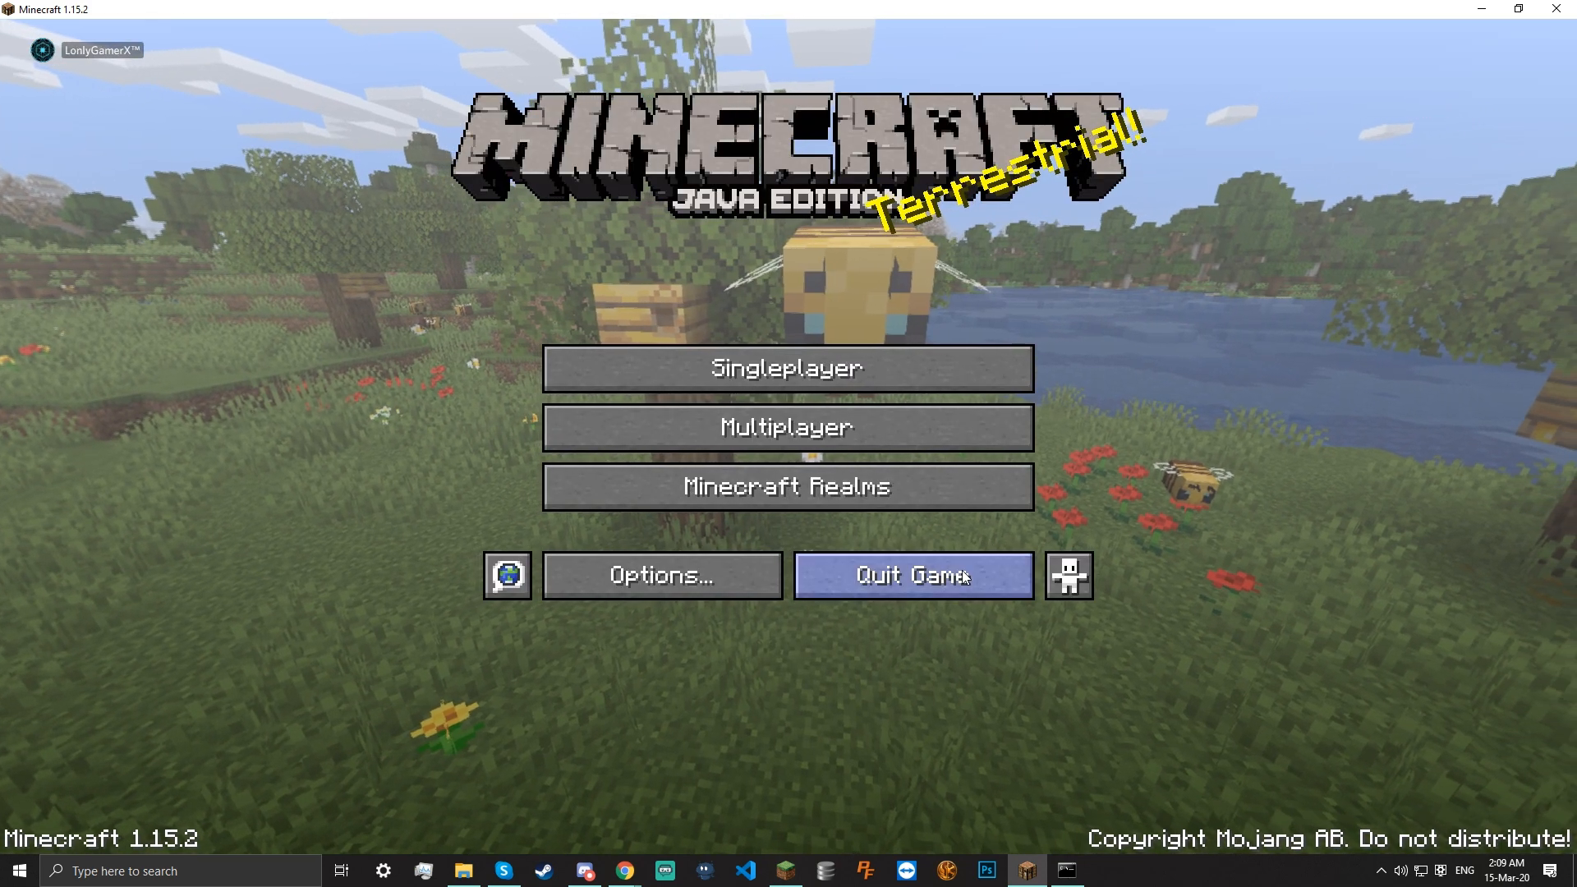
Quit the game and highlight the 'Failed to verify username' lines in the server log
left_click(936, 575)
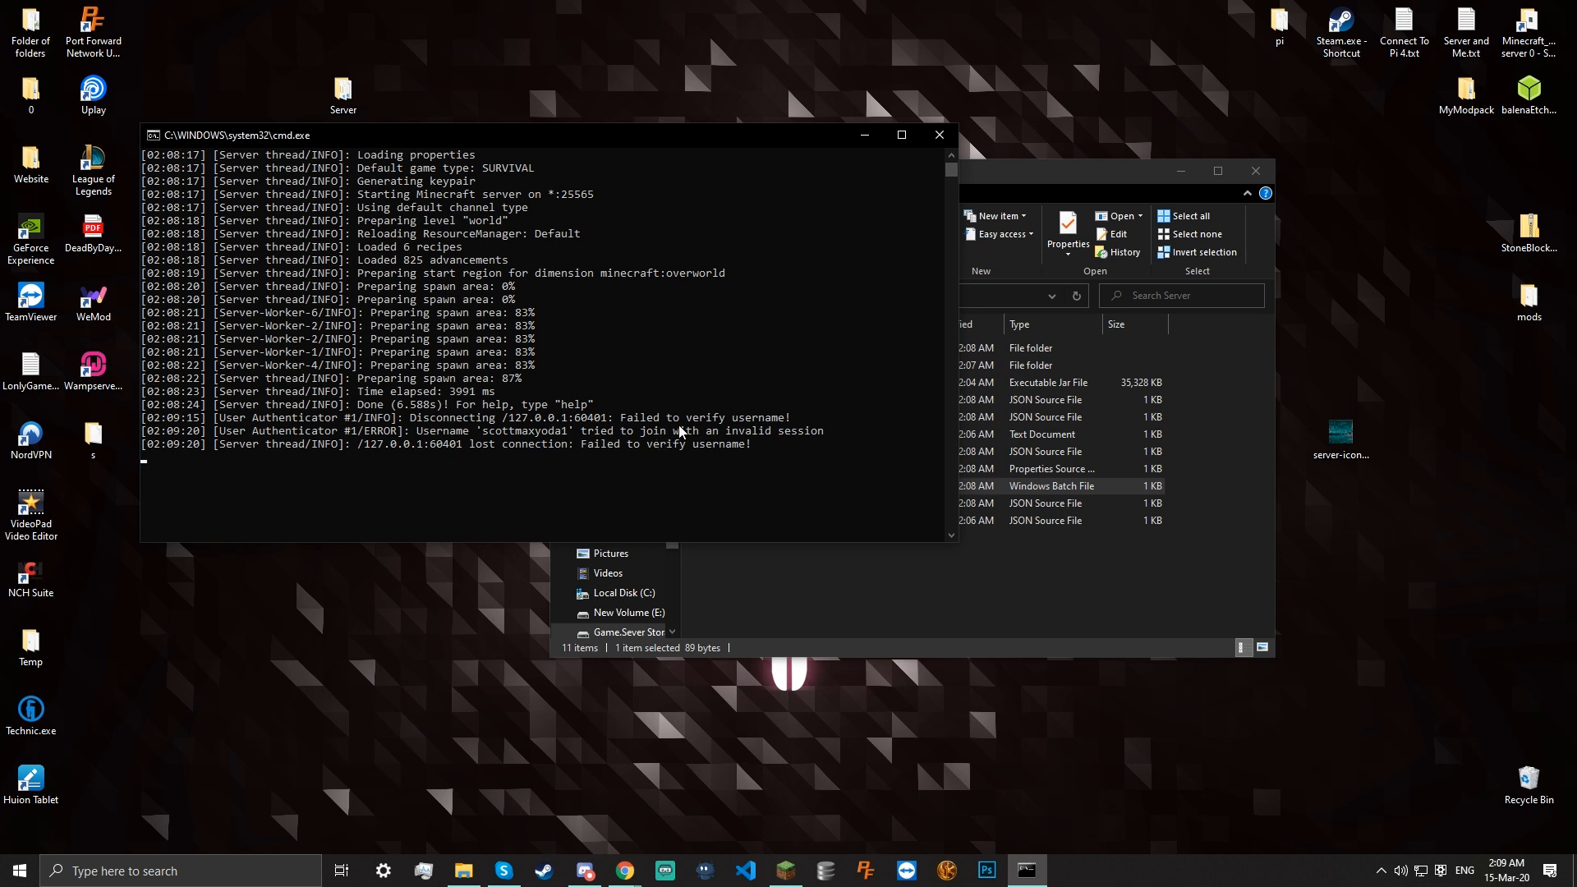
left_click(729, 420)
left_click_drag(688, 417, 786, 421)
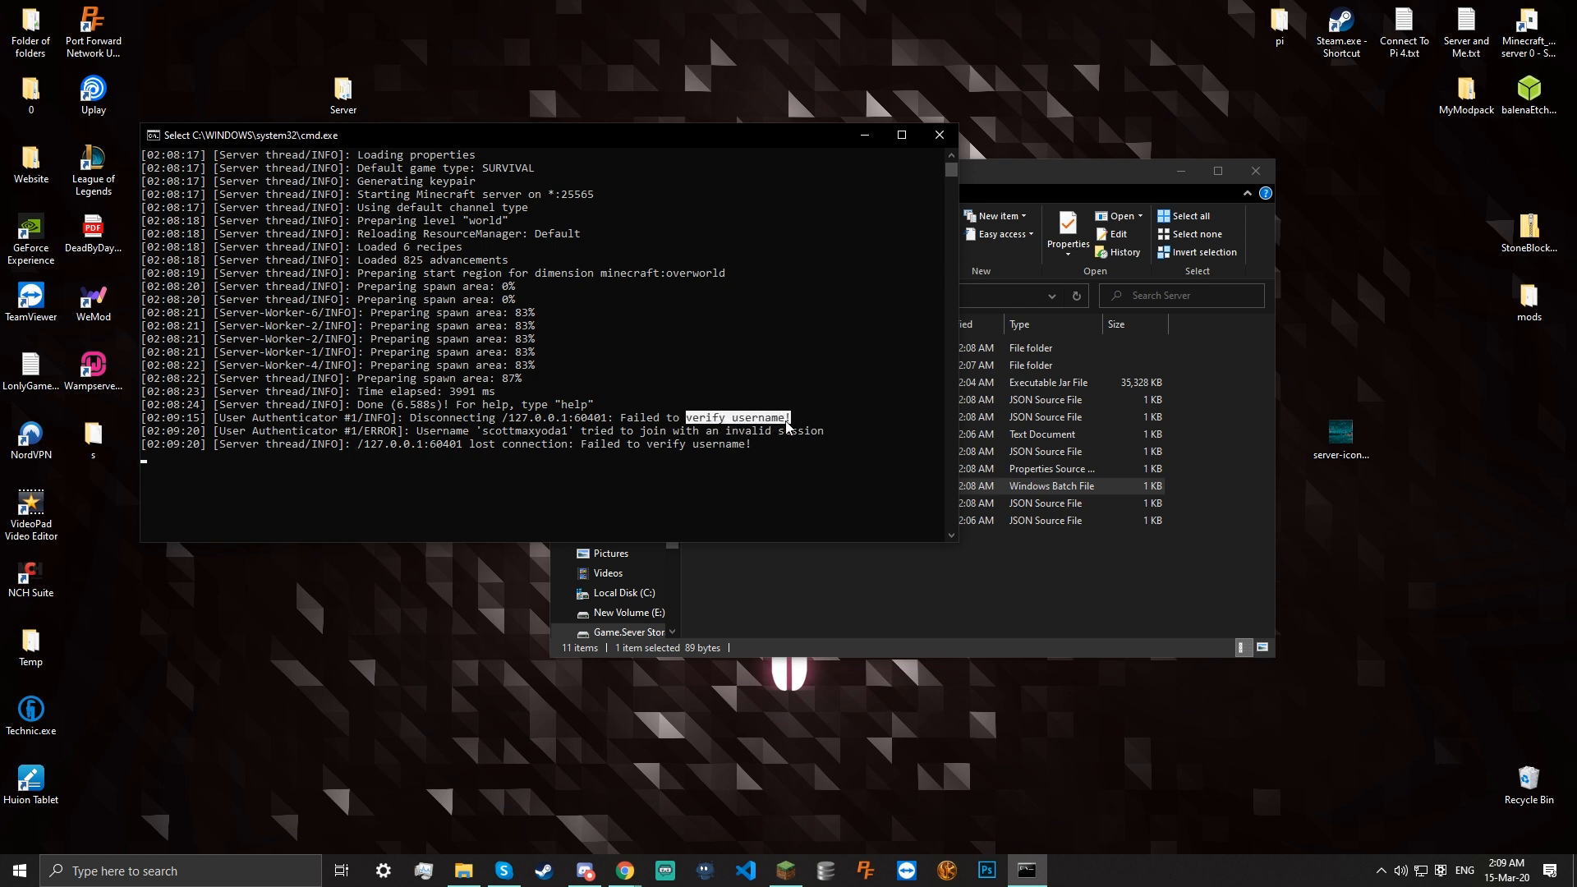
left_click(786, 421)
left_click_drag(424, 422, 728, 447)
left_click(584, 431)
Pick out the invalid session entry and its address 127.0.0.1:60401 in the log
double_click(809, 433)
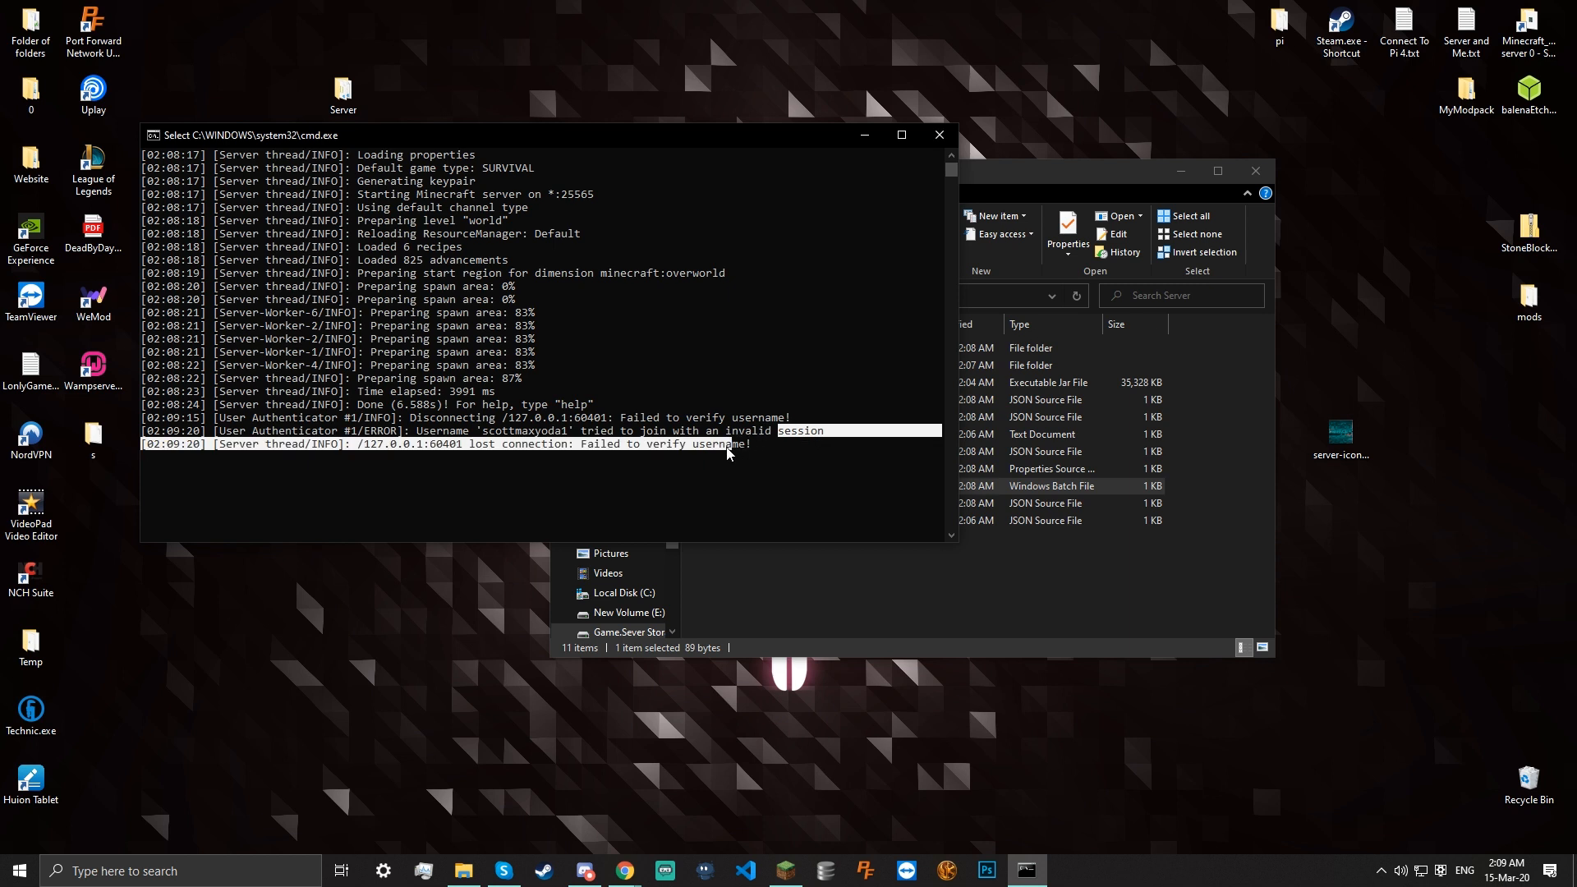
double_click(727, 449)
left_click(367, 444)
left_click_drag(365, 444, 423, 450)
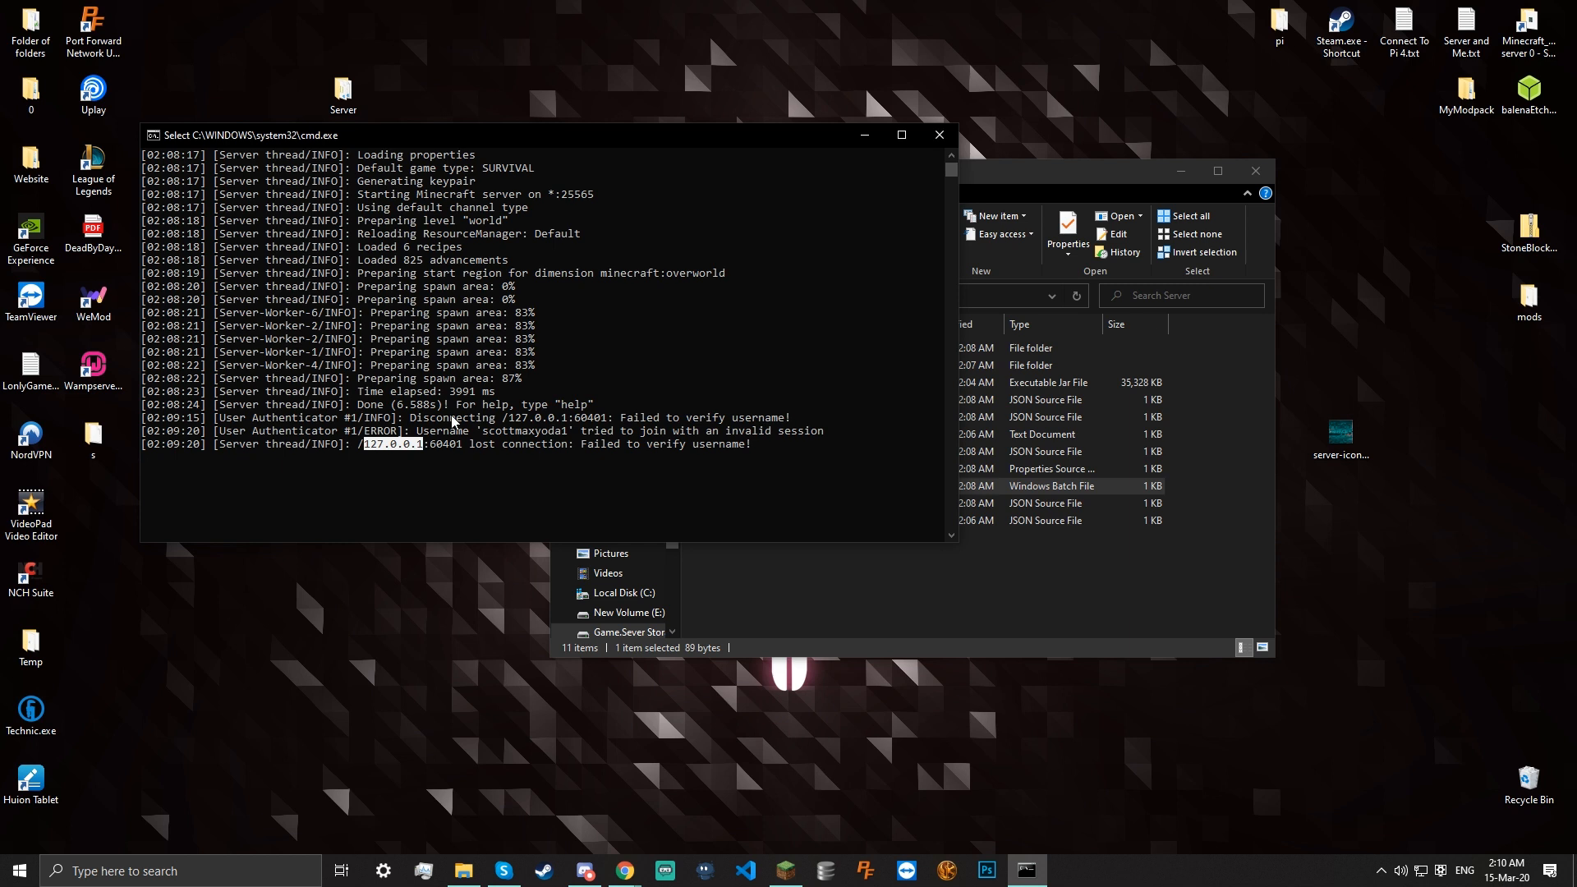
left_click_drag(358, 443, 423, 446)
left_click(359, 446)
left_click(366, 444)
left_click(366, 445)
double_click(422, 445)
left_click(422, 444)
left_click_drag(773, 147, 942, 306)
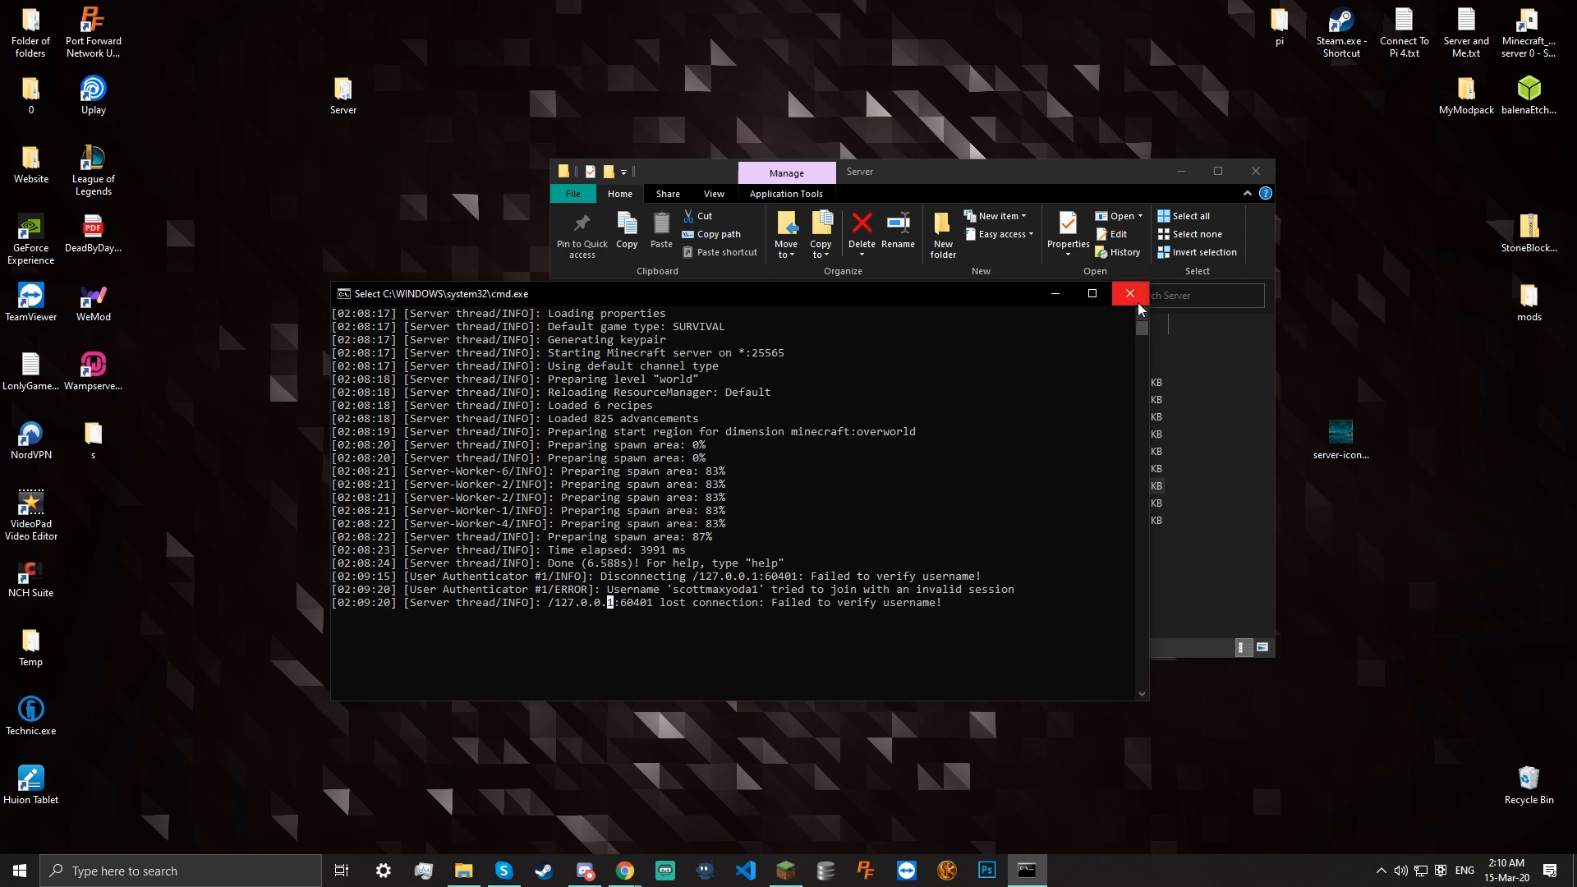
Enter stop to save all chunks and shut down the server, then close the console
left_click(917, 523)
type("st")
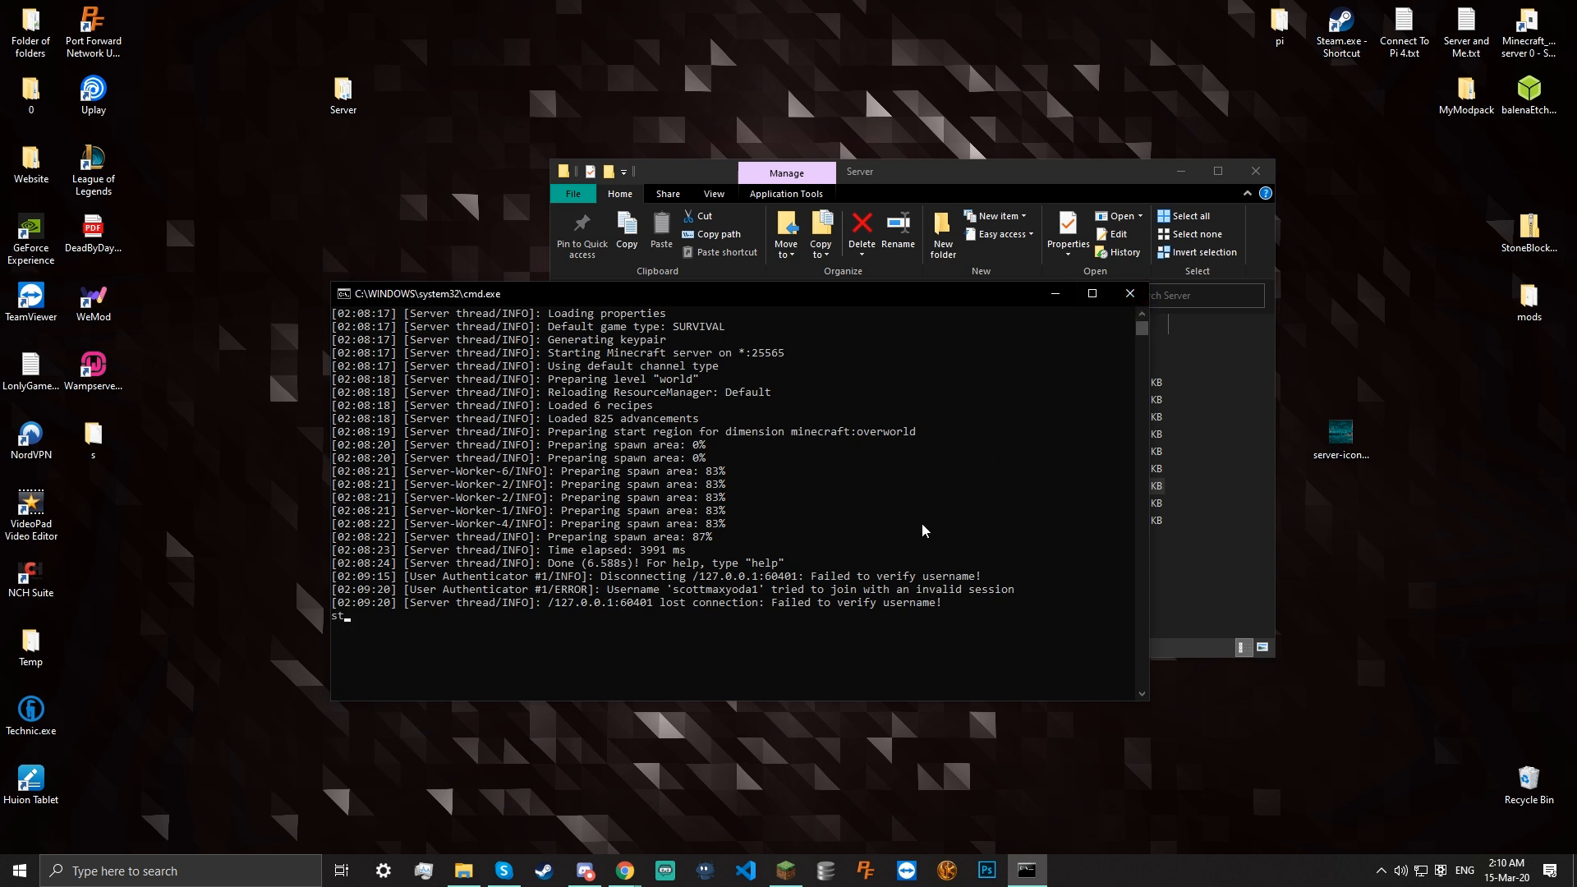
type("op")
key("Return")
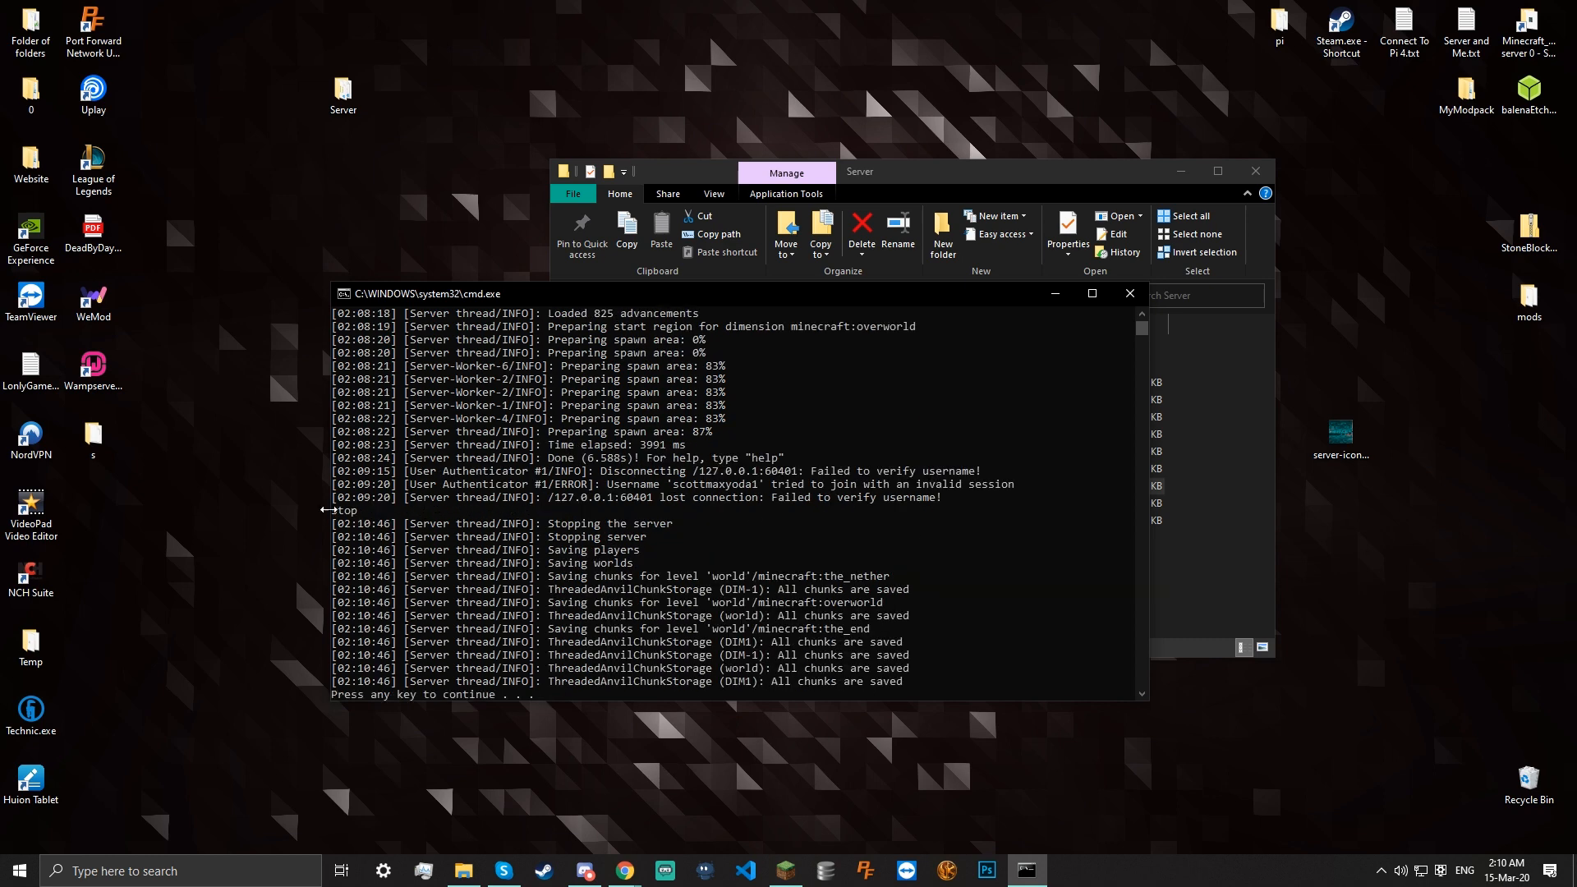
left_click_drag(545, 553, 632, 571)
left_click(631, 568)
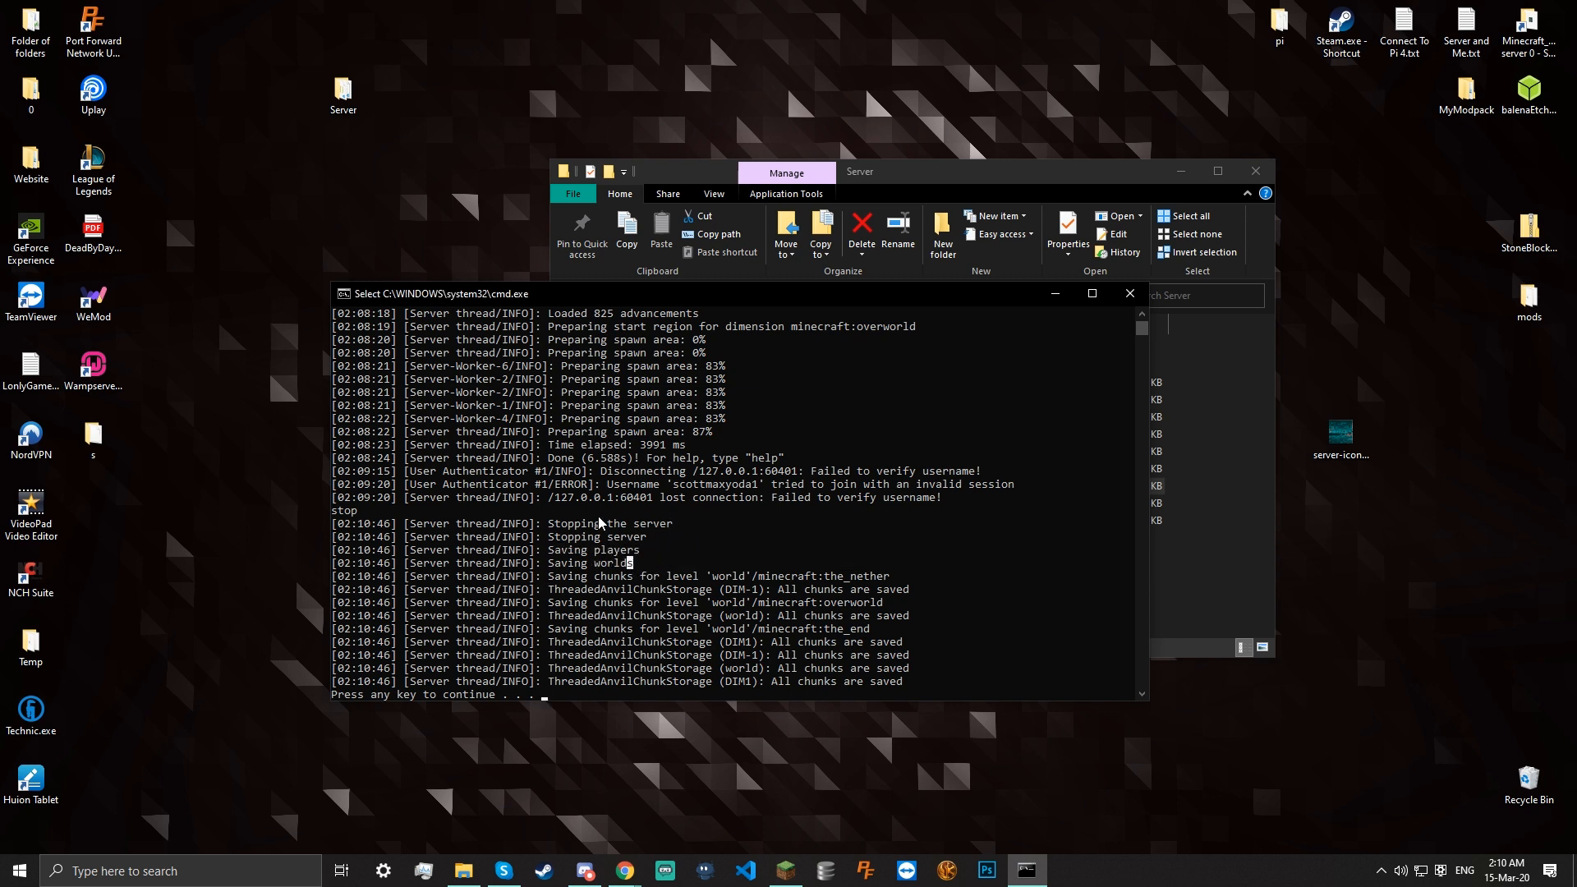
key("Return")
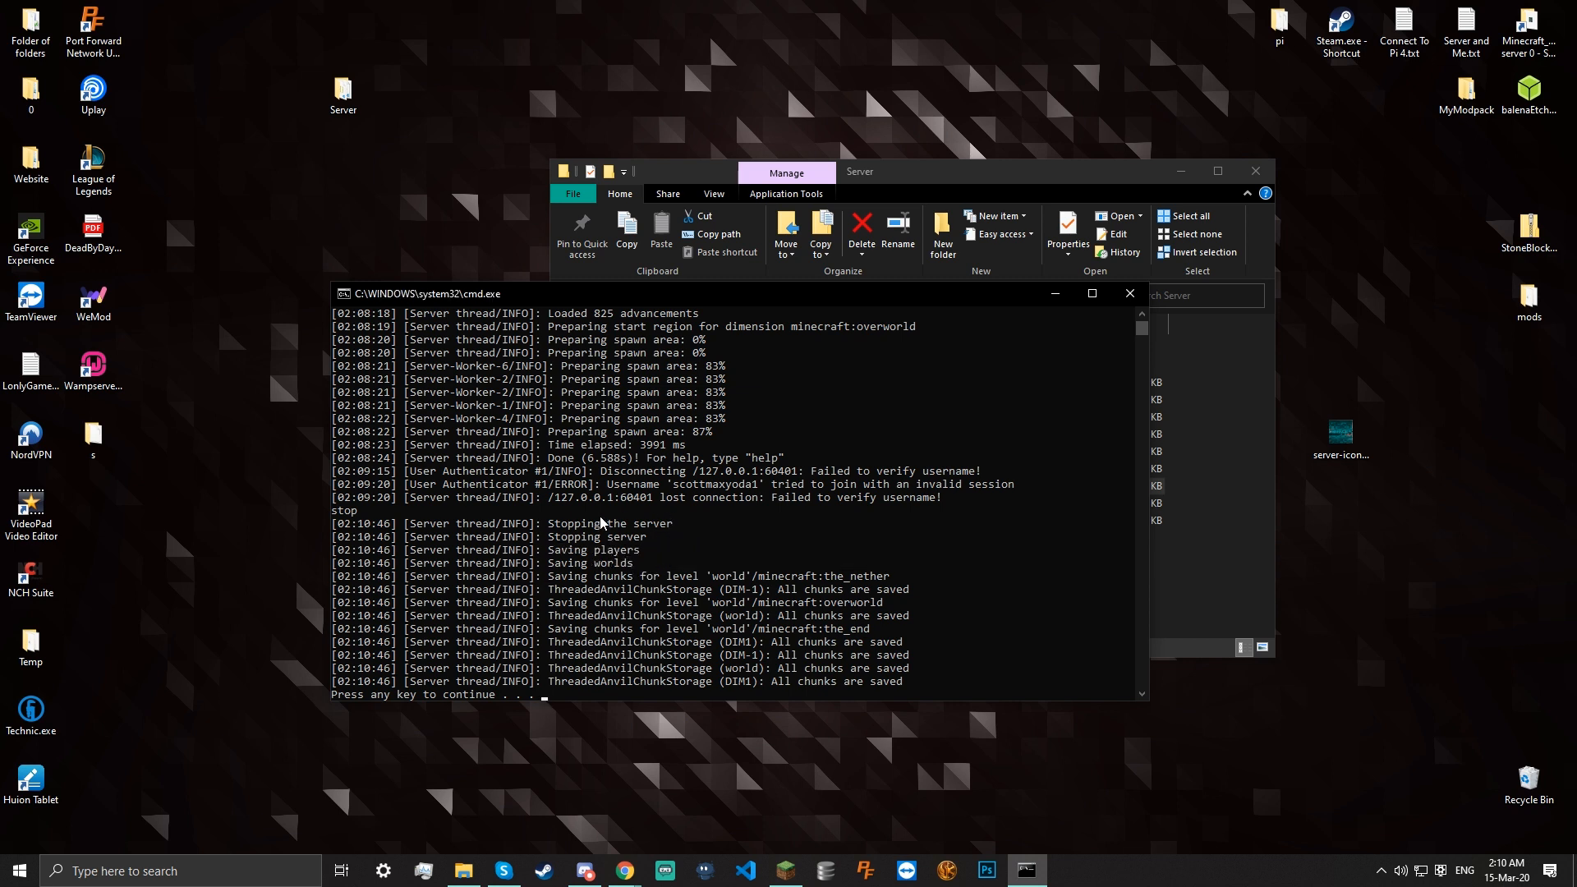
key("Return")
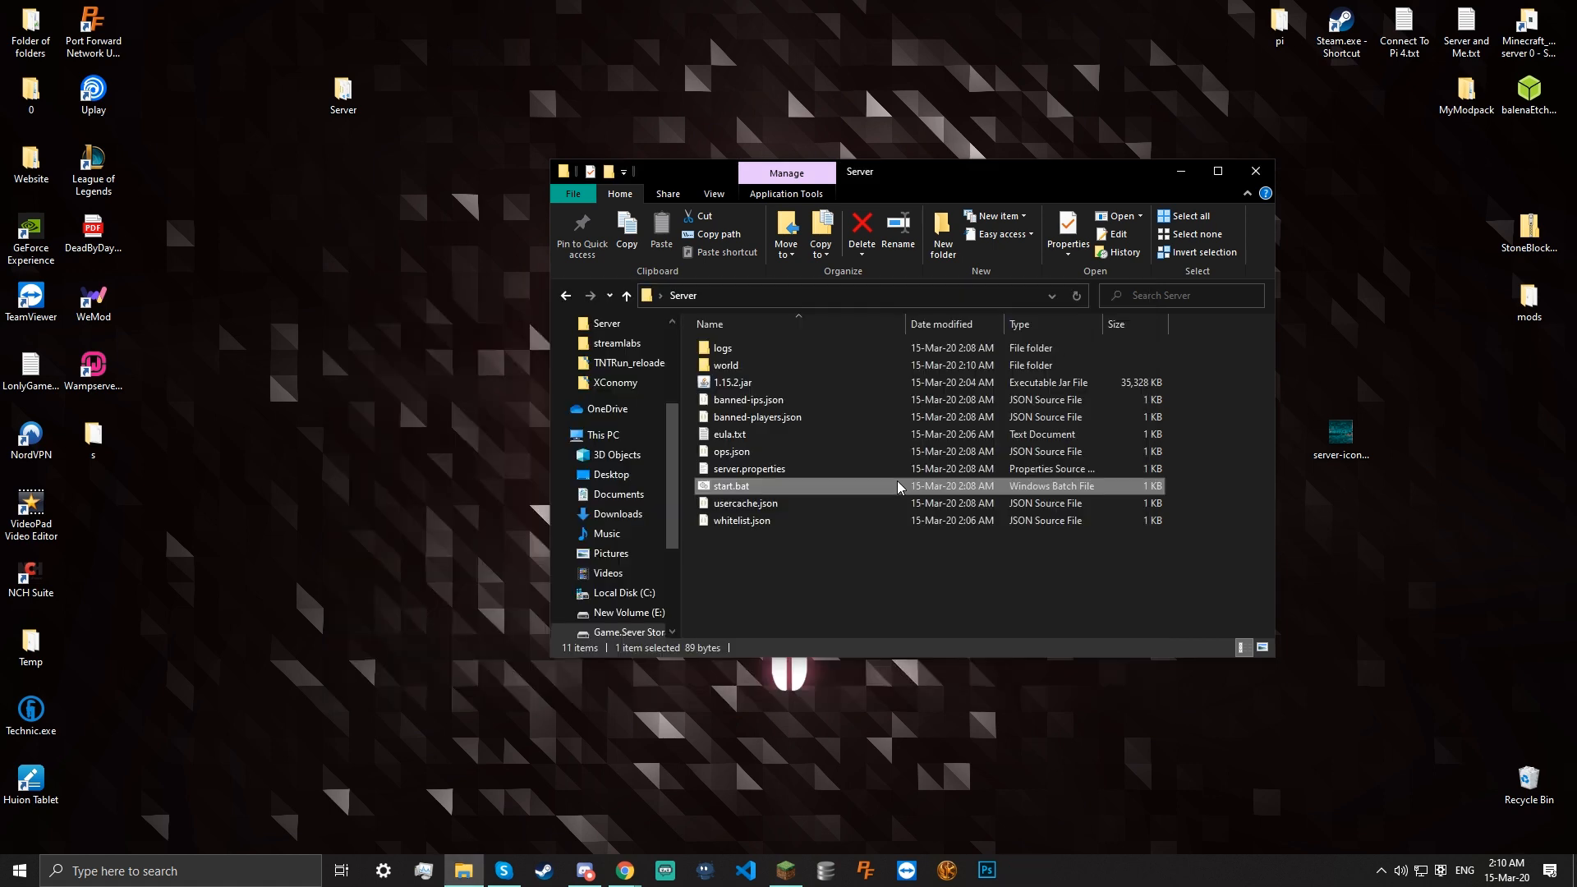
Open server.properties maximized in VS Code and change spawn-protection from 16 to 0
double_click(734, 471)
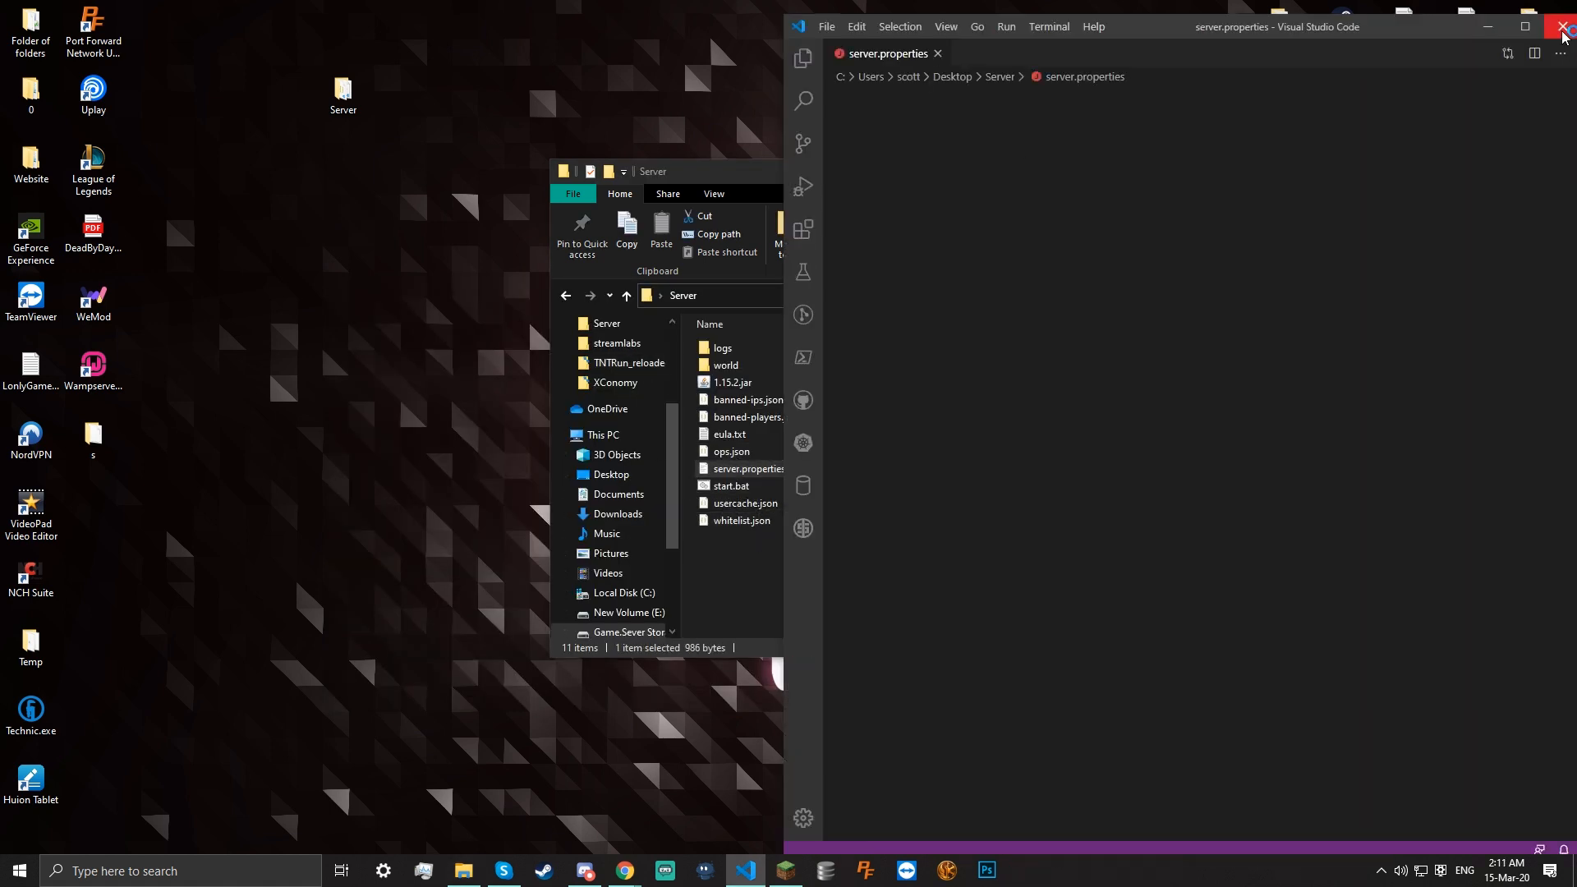
left_click(1521, 33)
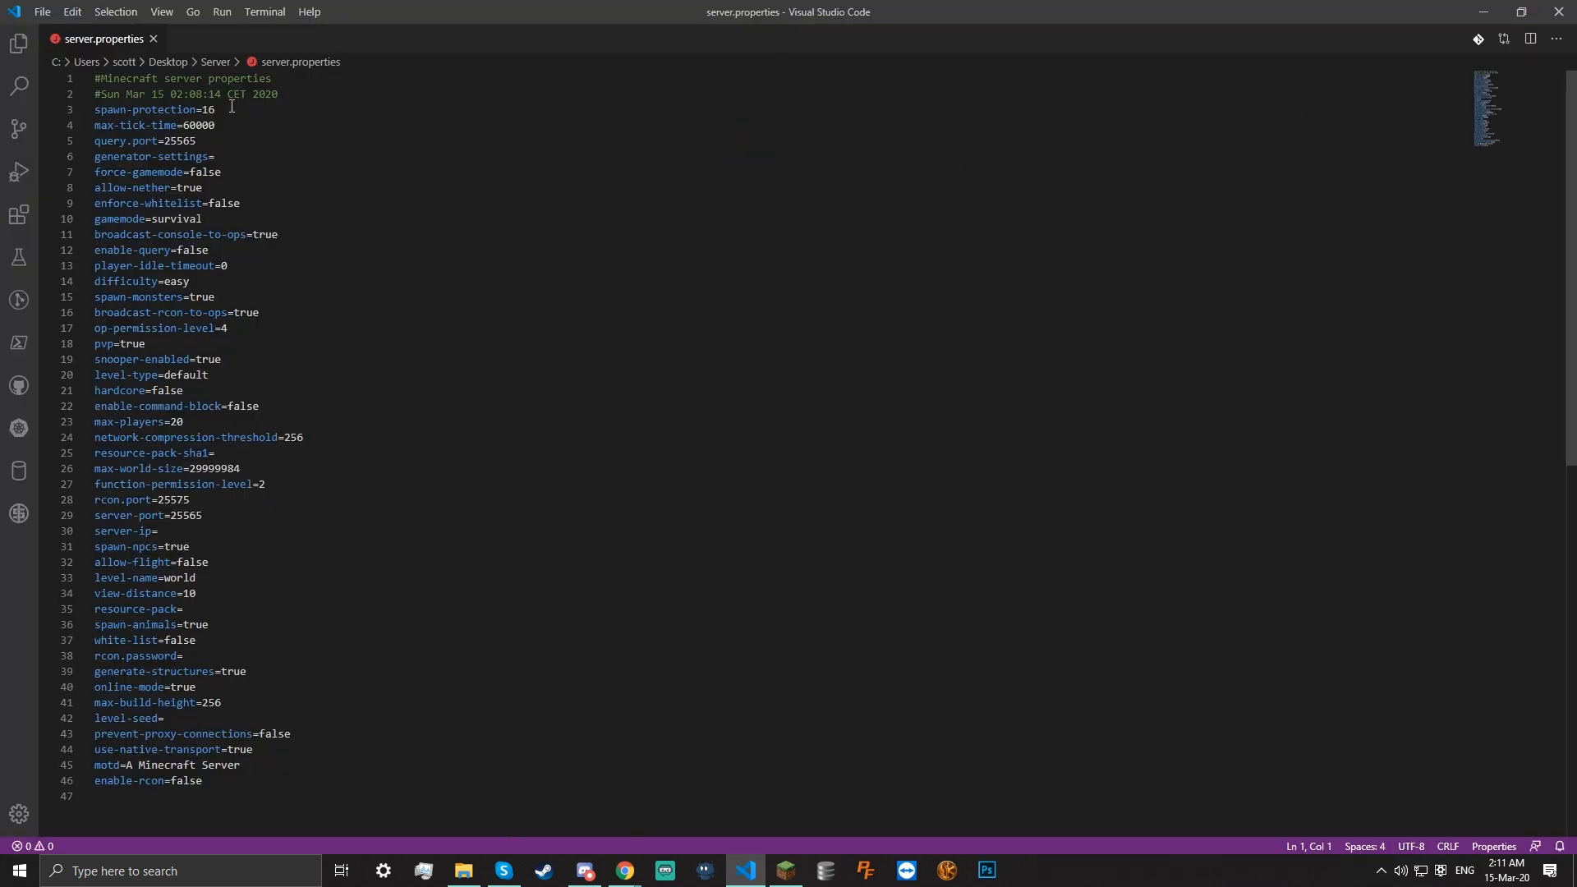
left_click_drag(222, 110, 203, 110)
type("0")
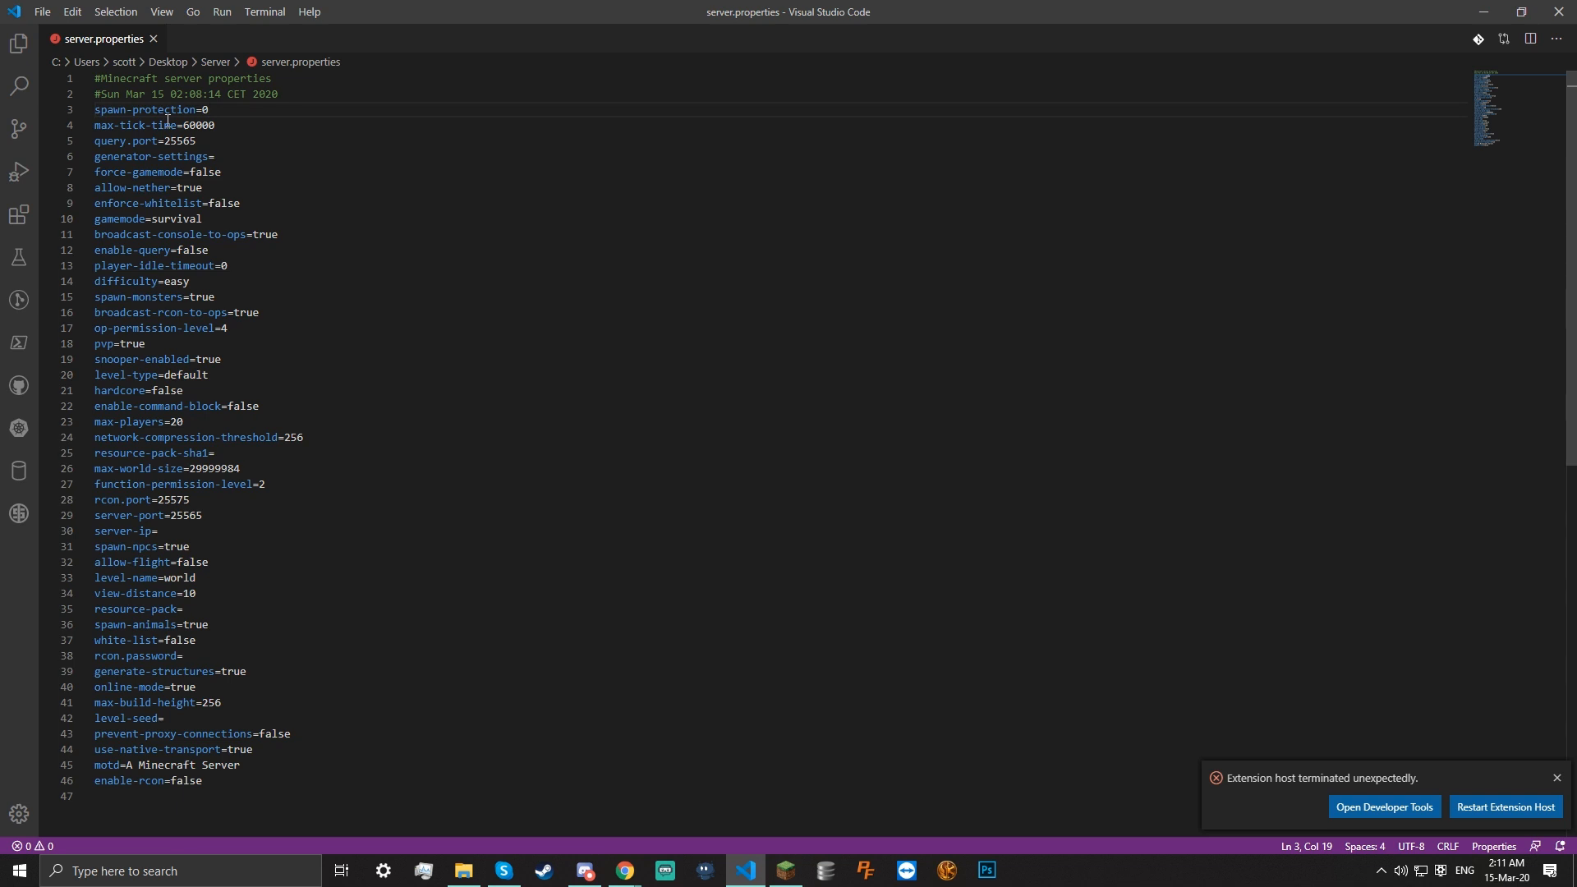
left_click_drag(210, 109, 139, 109)
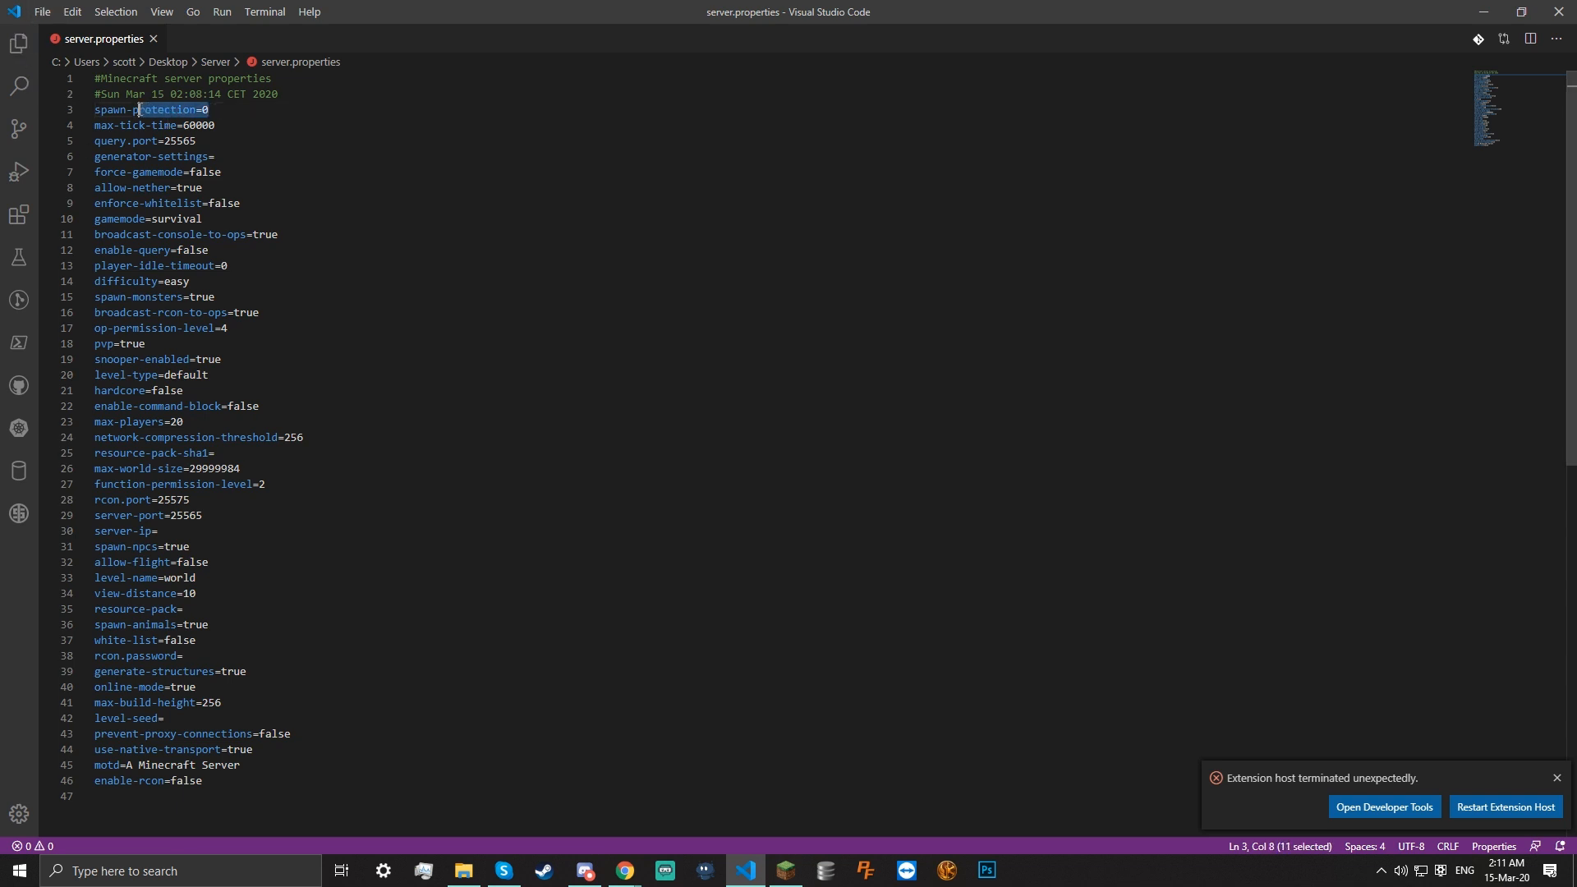
left_click(252, 104)
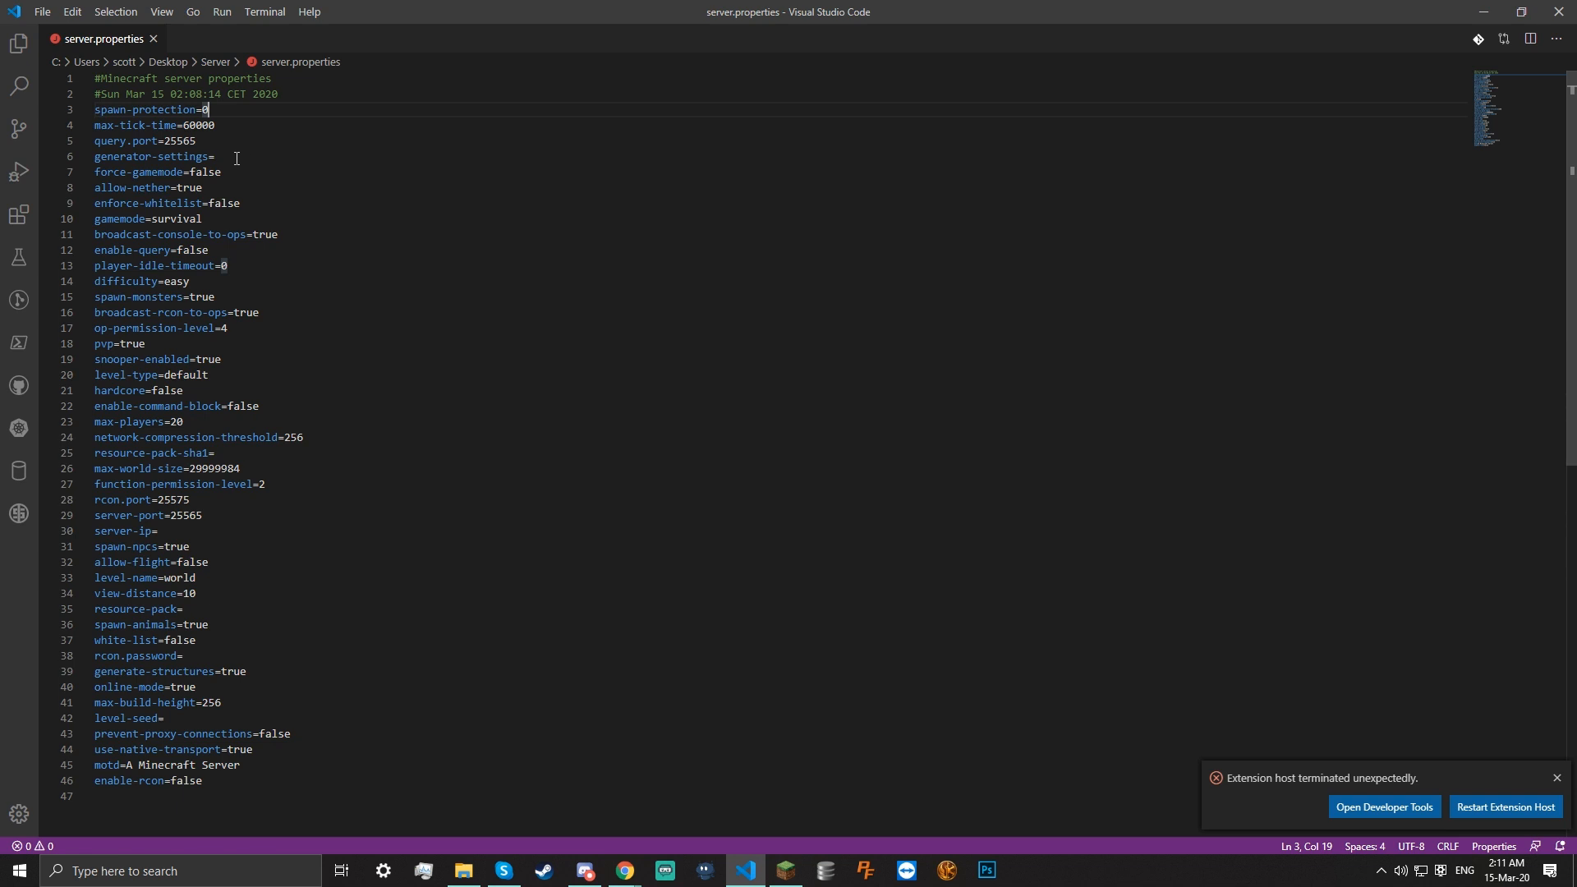
scroll(243, 146, "down", 1)
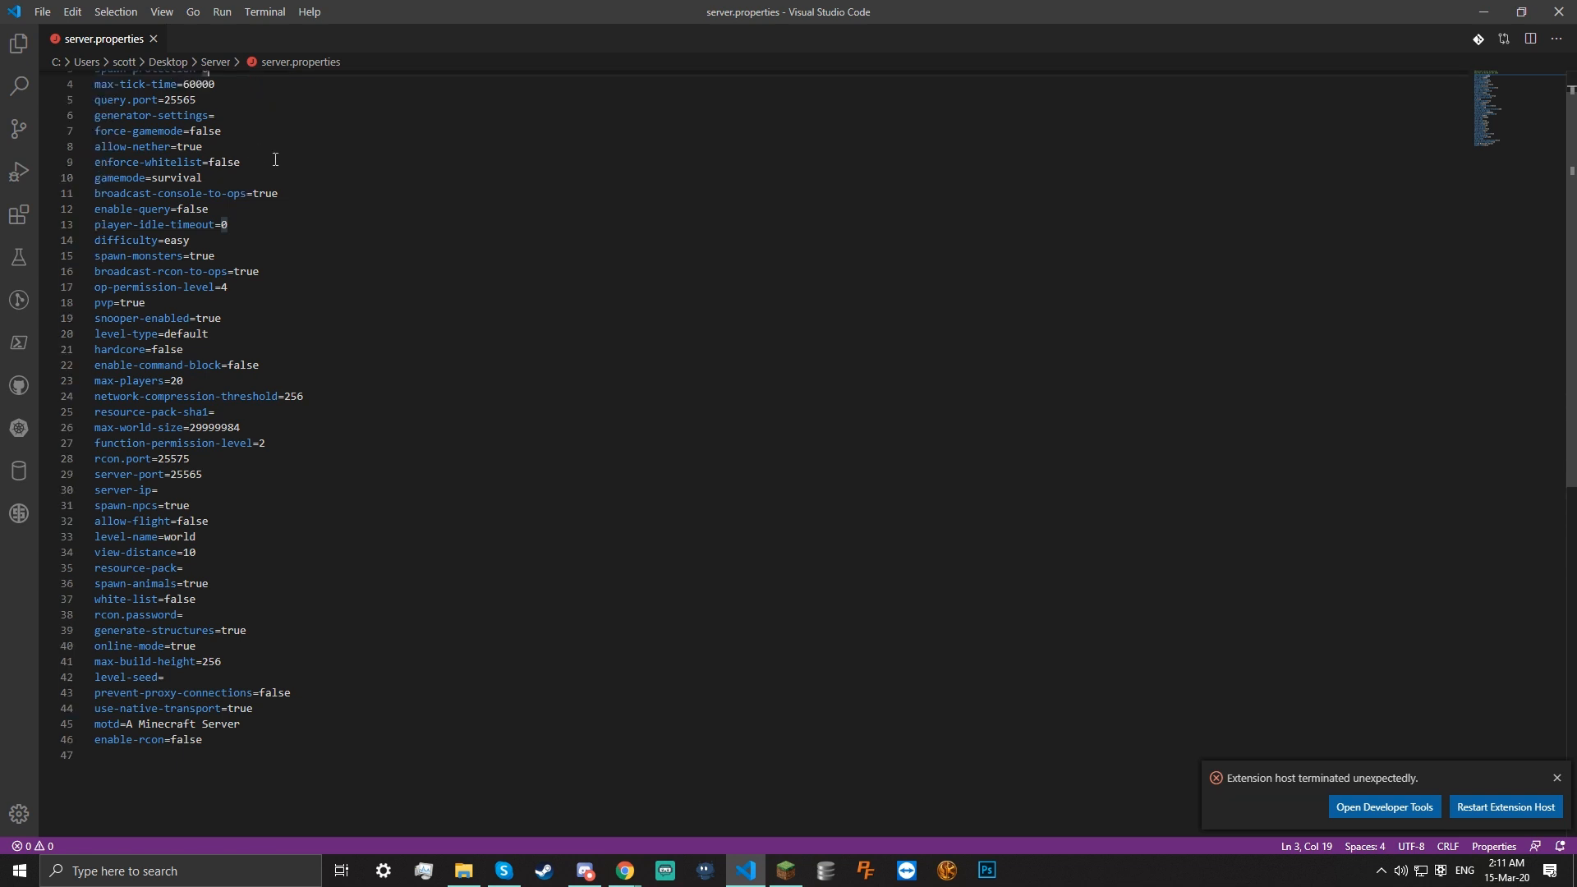
scroll(275, 160, "up", 1)
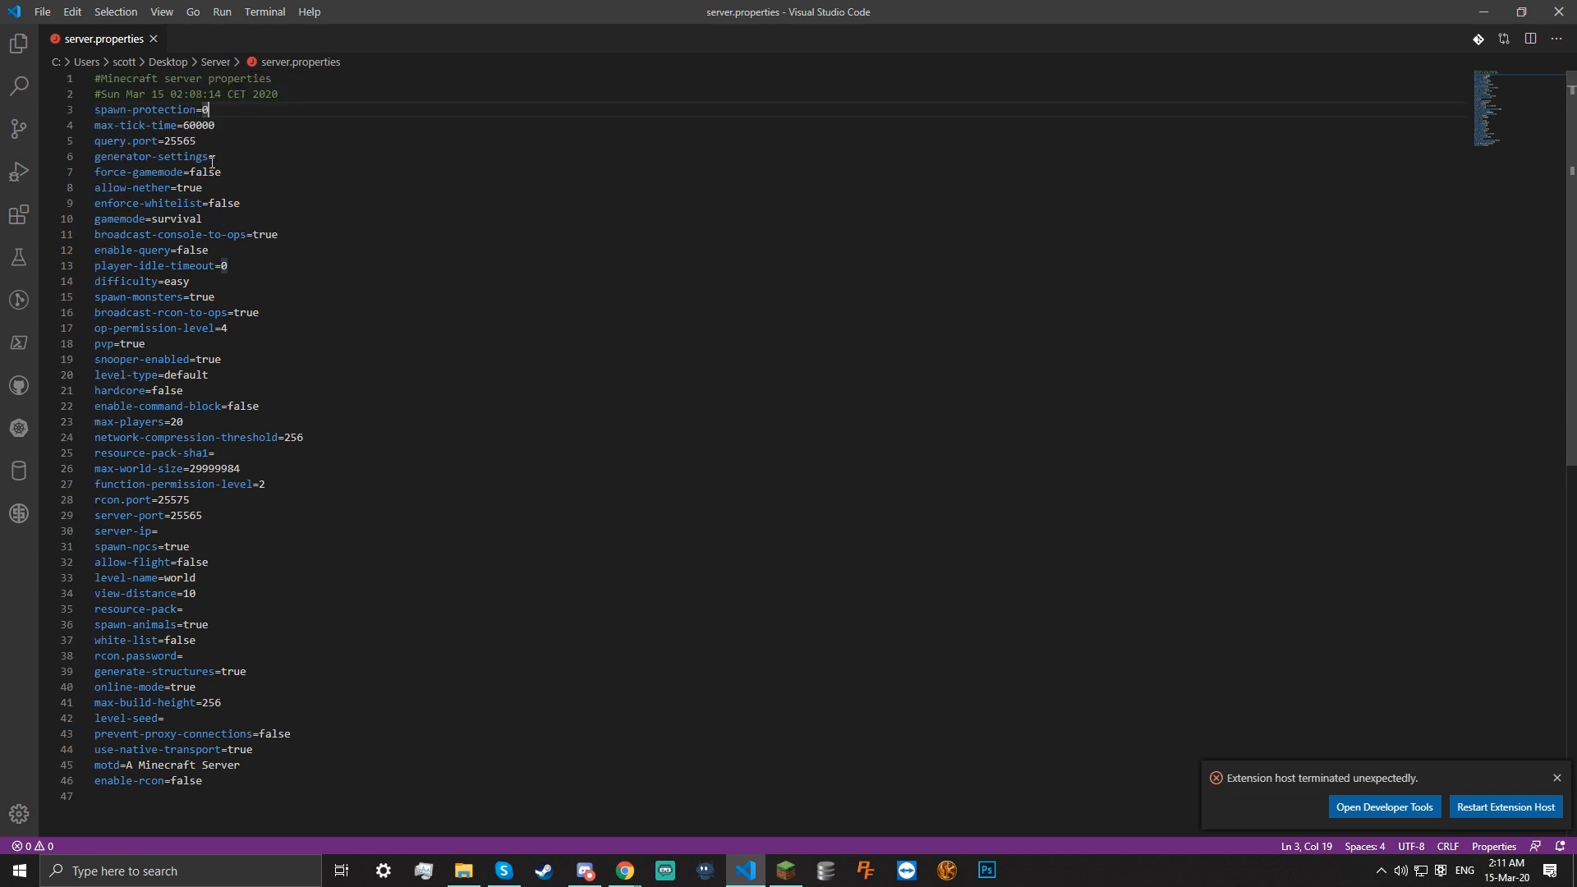
left_click_drag(260, 141, 172, 143)
Review the force-gamemode, gamemode survival, difficulty easy and pvp settings in server.properties
left_click(238, 169)
left_click_drag(237, 169, 192, 170)
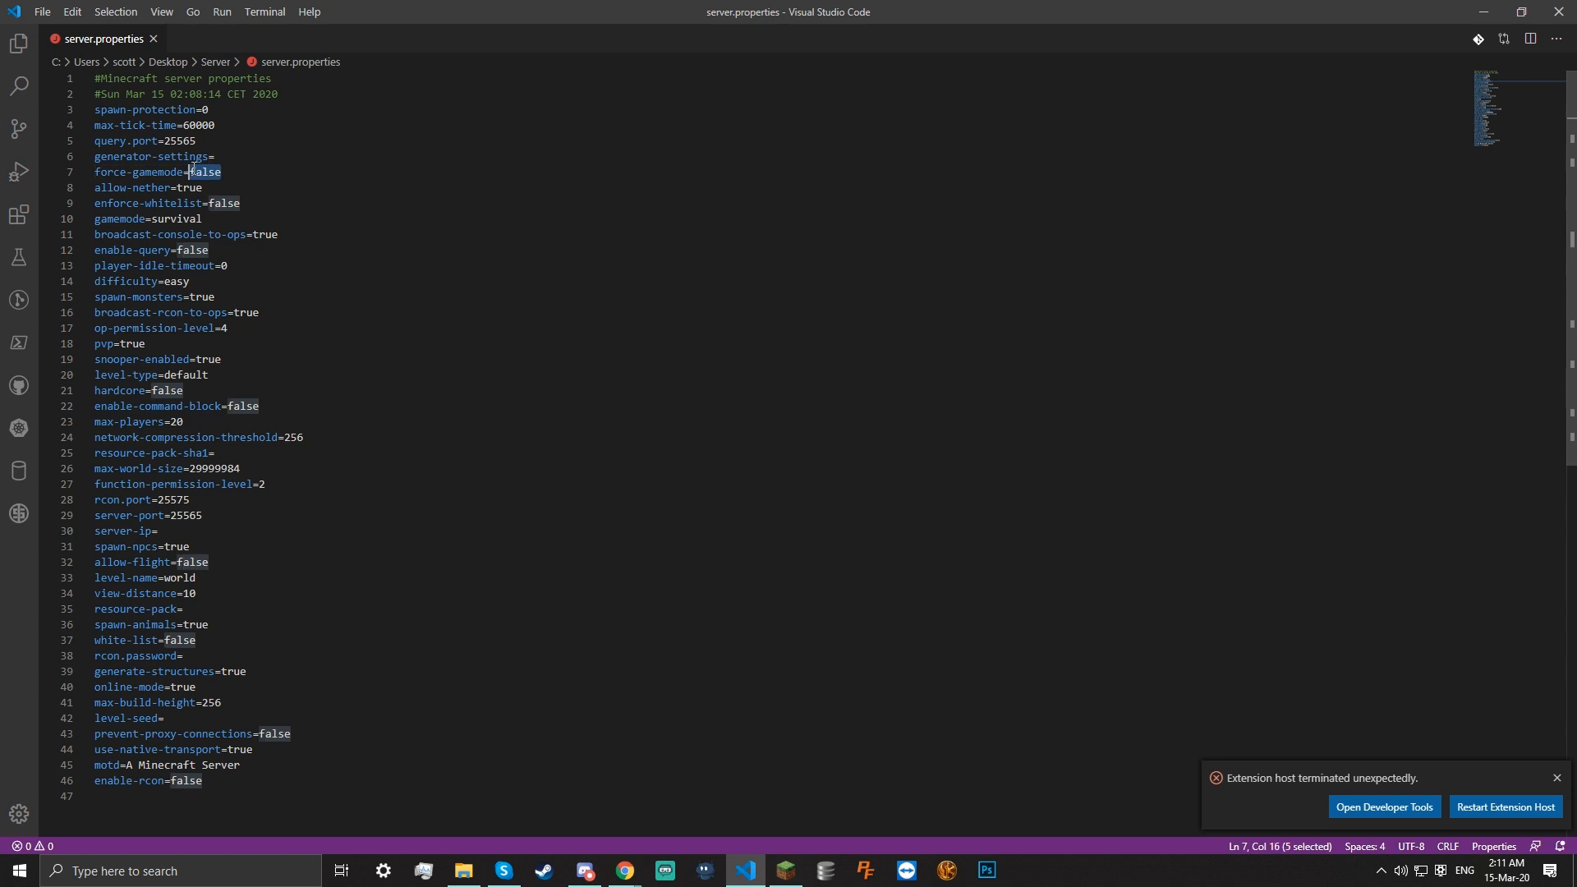
double_click(141, 173)
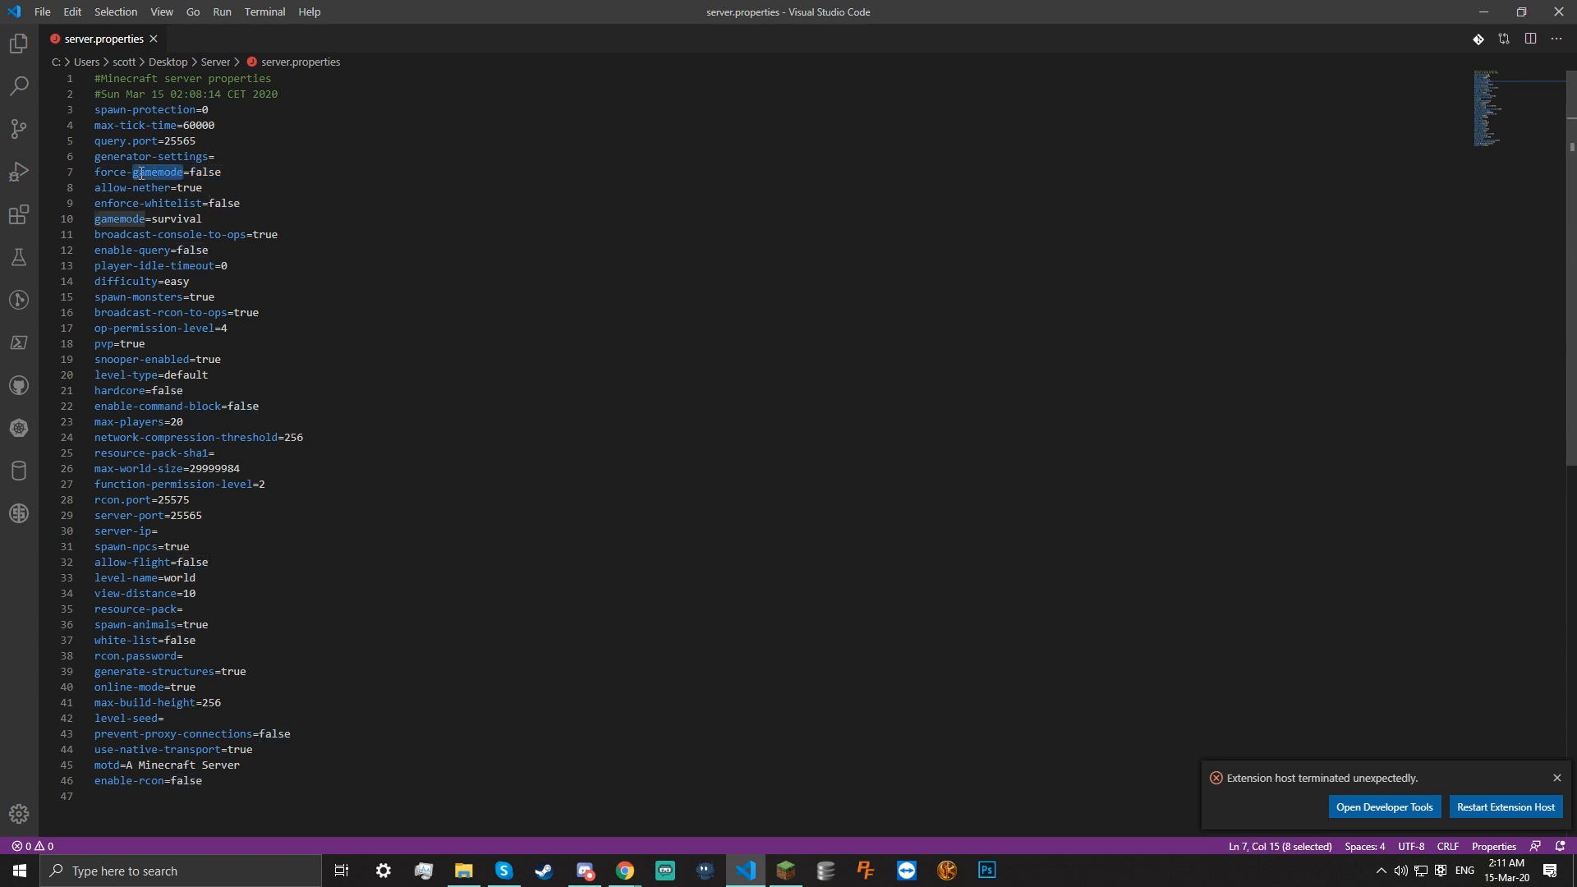
left_click(160, 174)
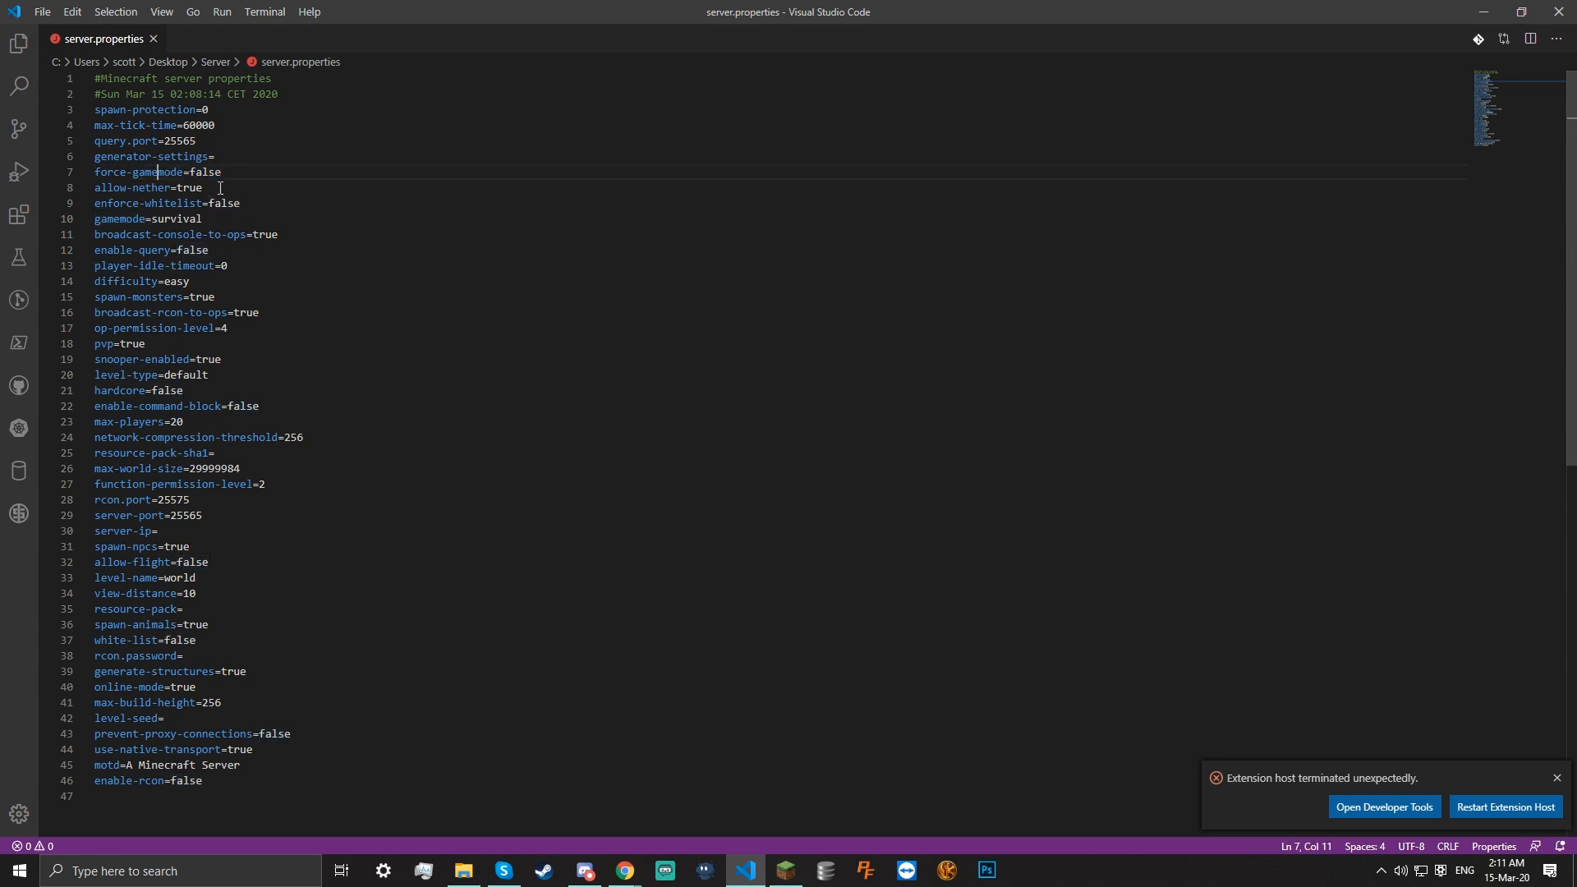
left_click(190, 187, "shift")
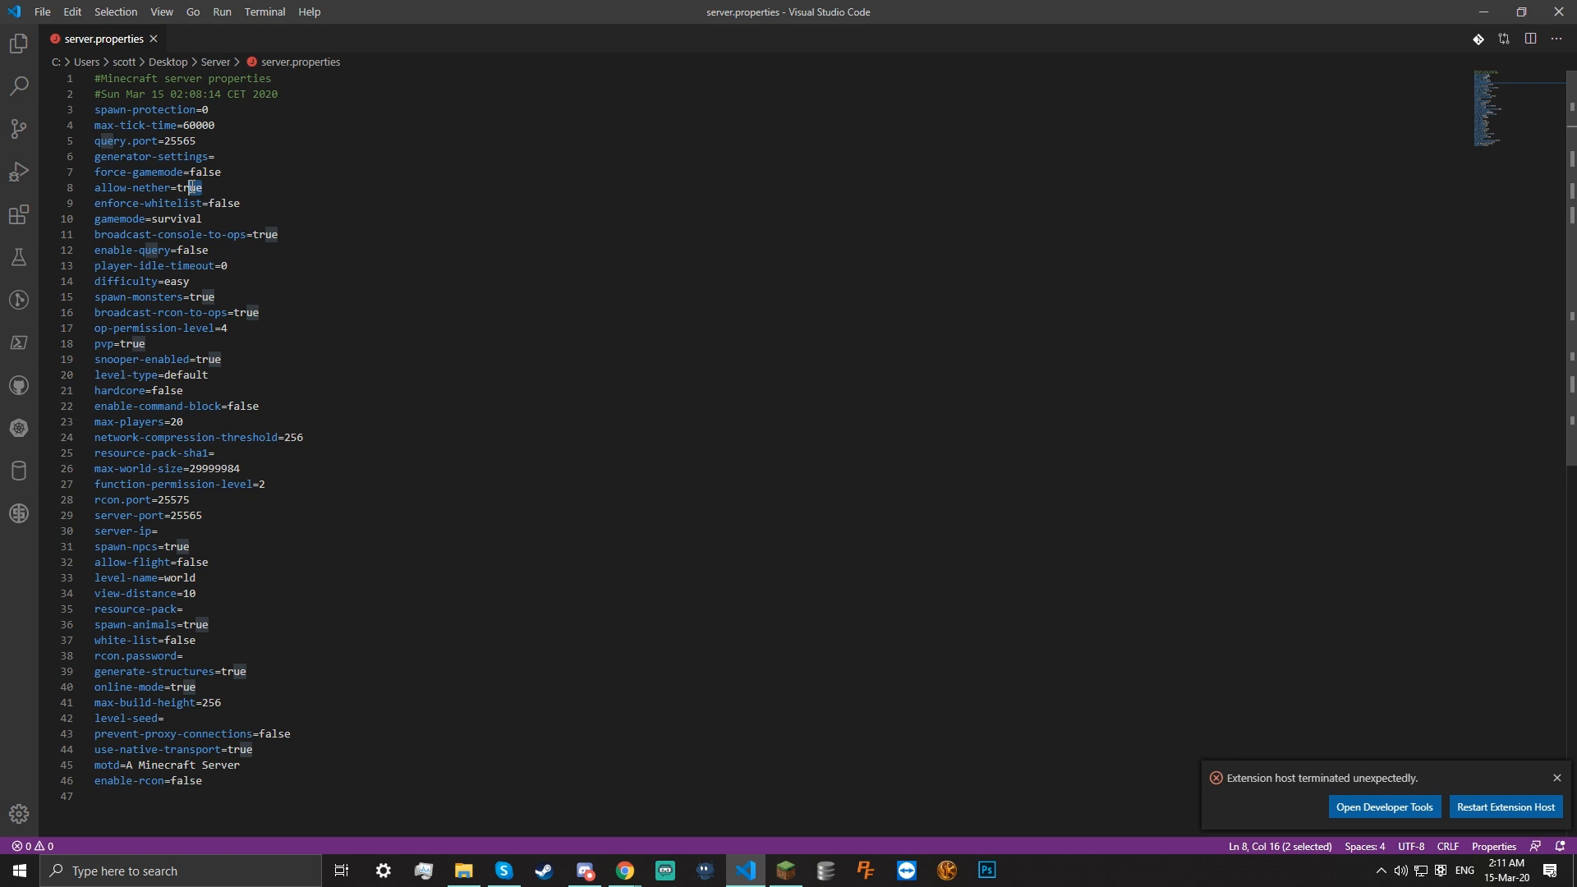
left_click_drag(204, 220, 152, 218)
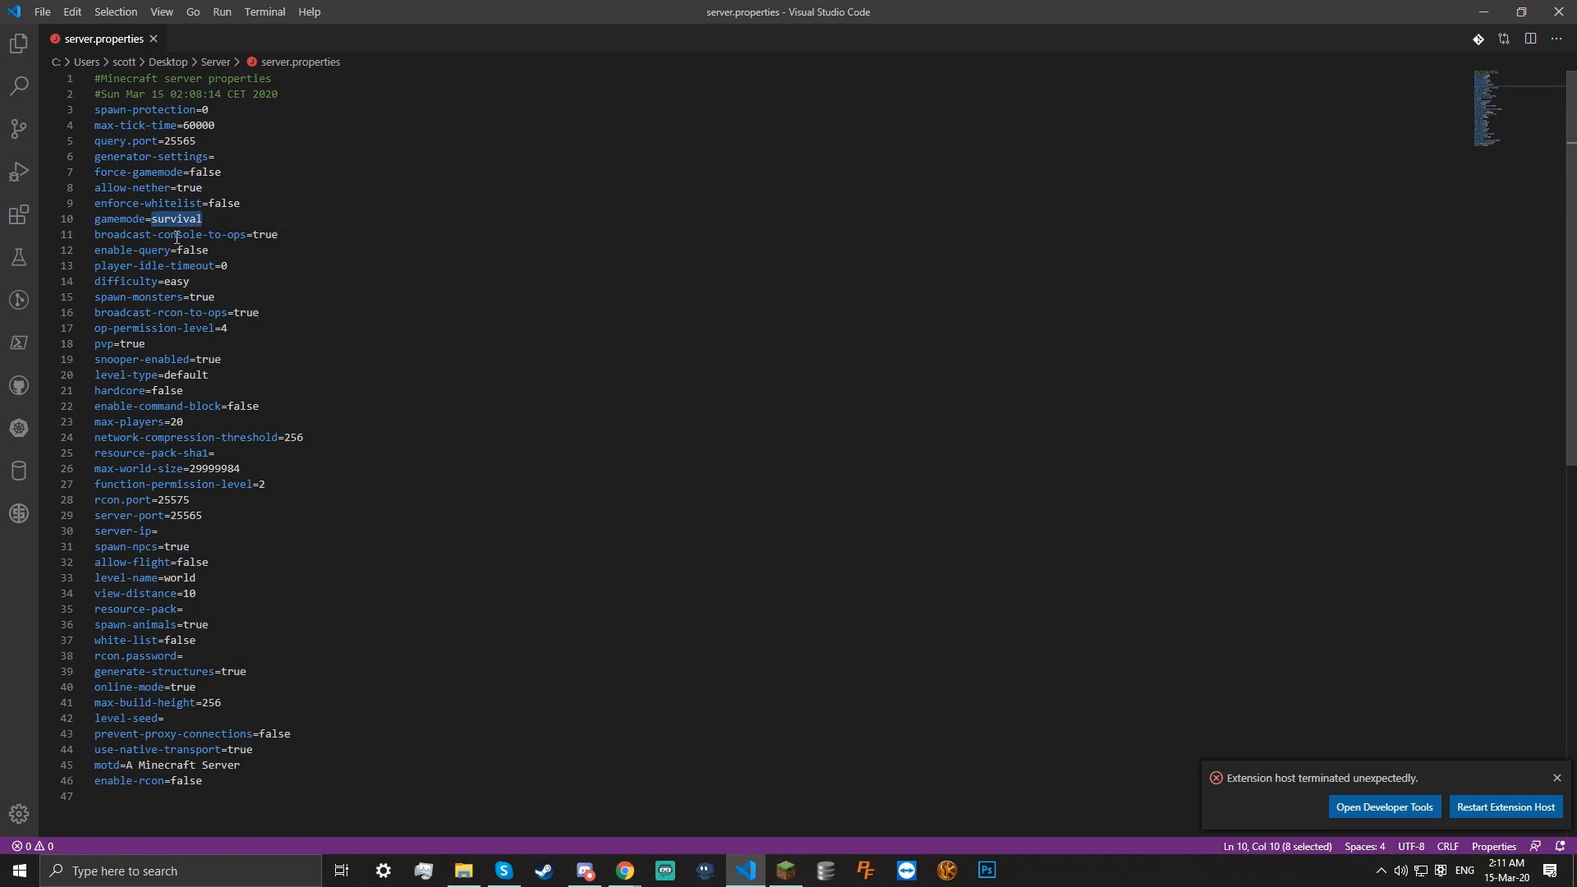
left_click(317, 236)
left_click(205, 279)
left_click(248, 342)
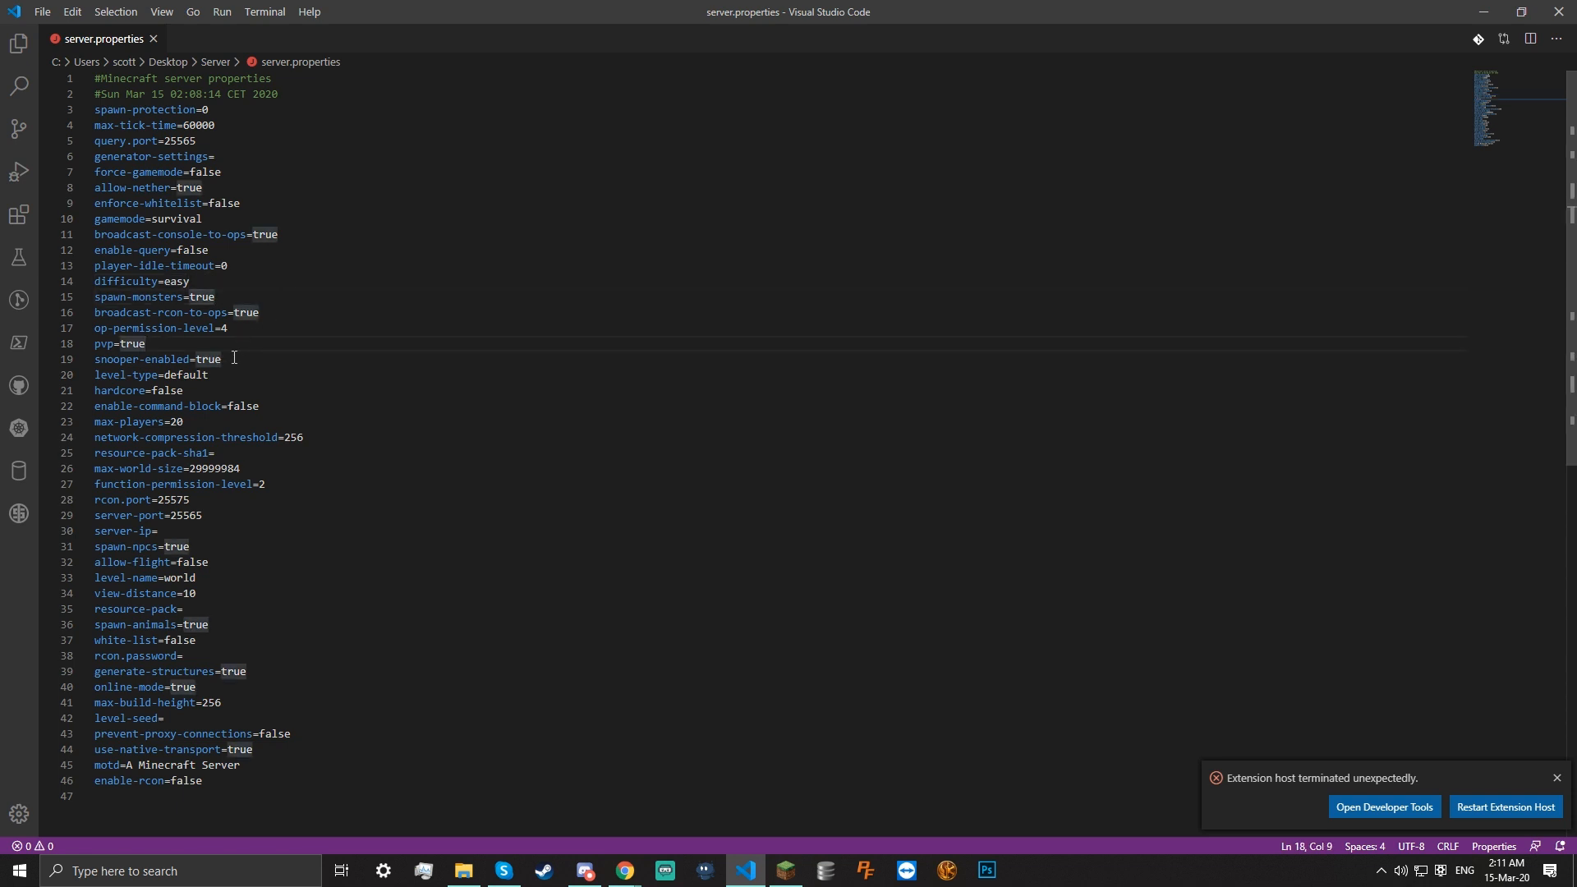
Look over server-port 25565, server-ip and spawn-npcs
left_click(239, 514)
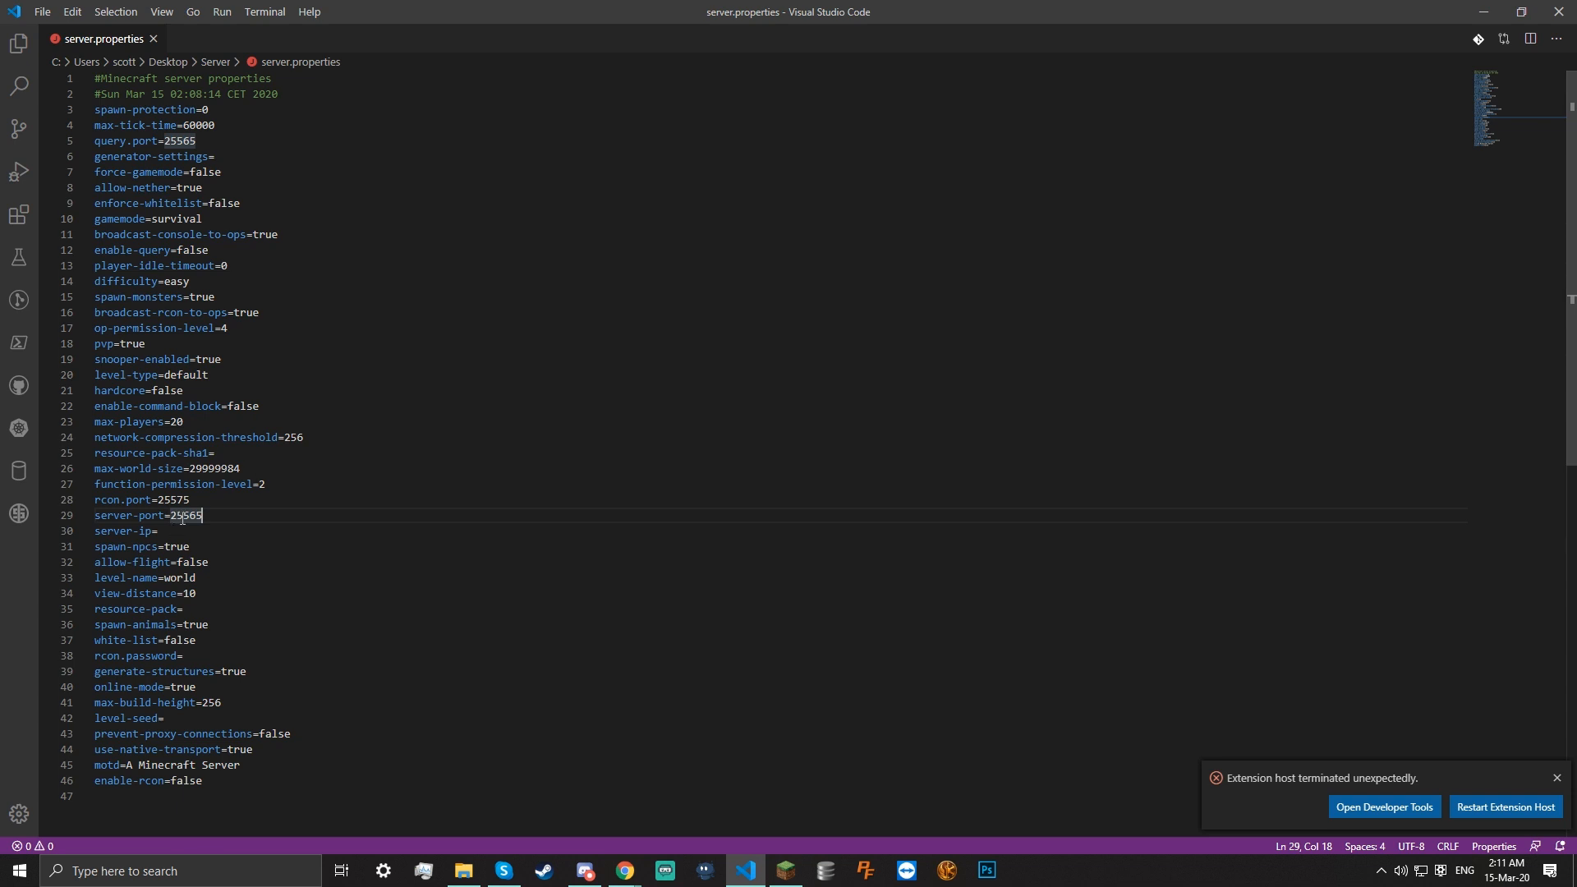
left_click_drag(223, 517, 173, 518)
left_click(237, 519)
left_click_drag(203, 519, 170, 519)
mouse_move(171, 517)
left_mouse_down()
mouse_move(216, 518)
mouse_move(170, 517)
left_mouse_up()
left_click(158, 532)
left_click(104, 531)
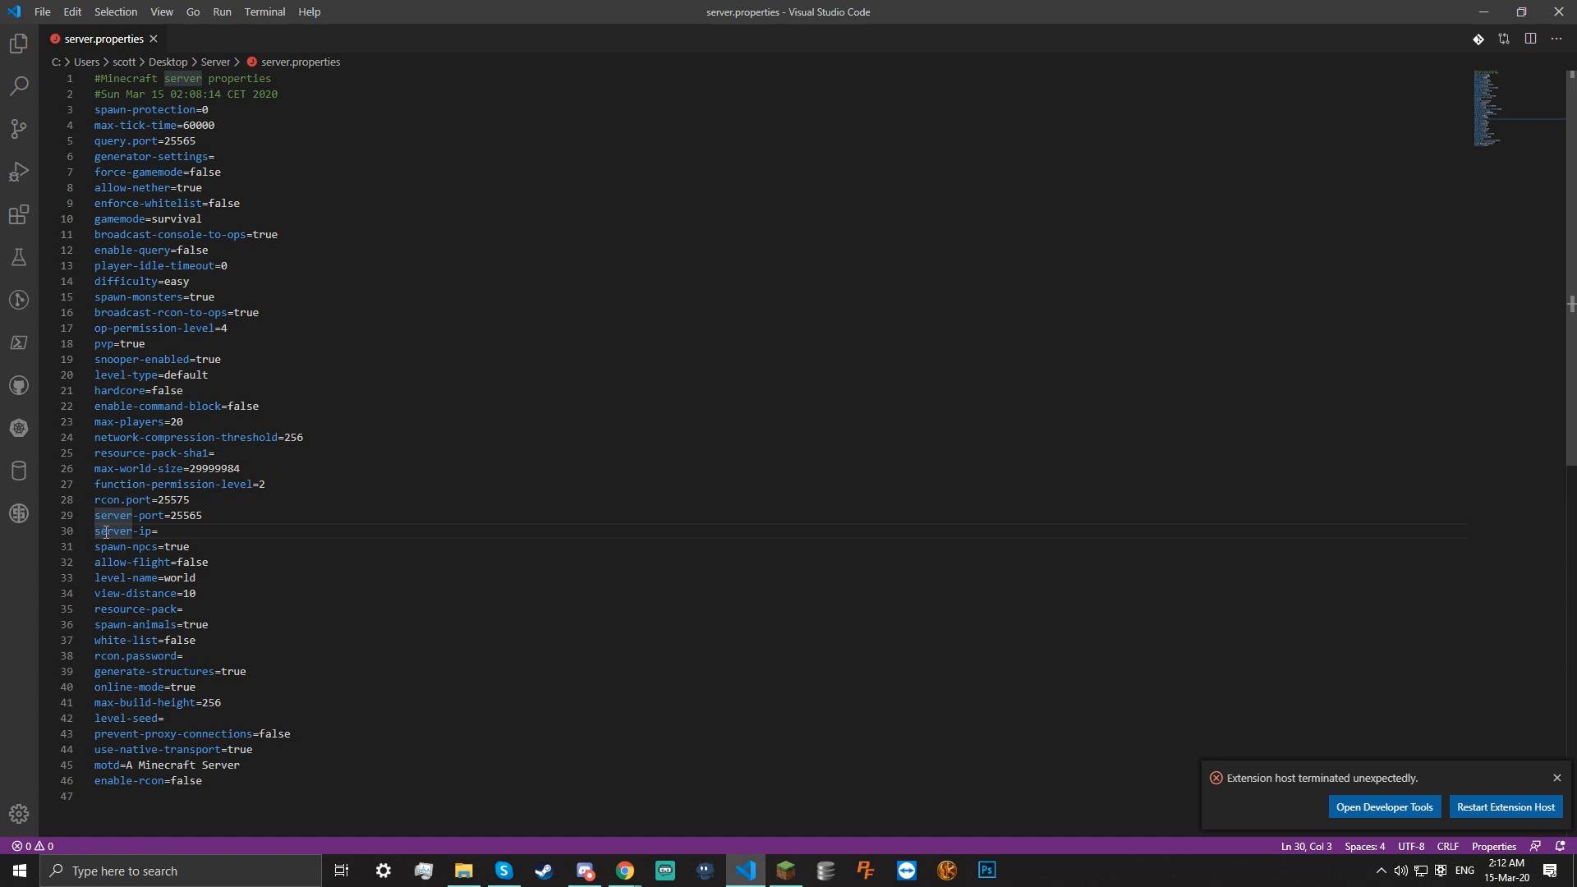
mouse_move(185, 534)
left_mouse_down()
mouse_move(246, 552)
mouse_move(184, 544)
left_mouse_up()
left_click(267, 526)
left_click(211, 561)
left_click(199, 544)
double_click(114, 545)
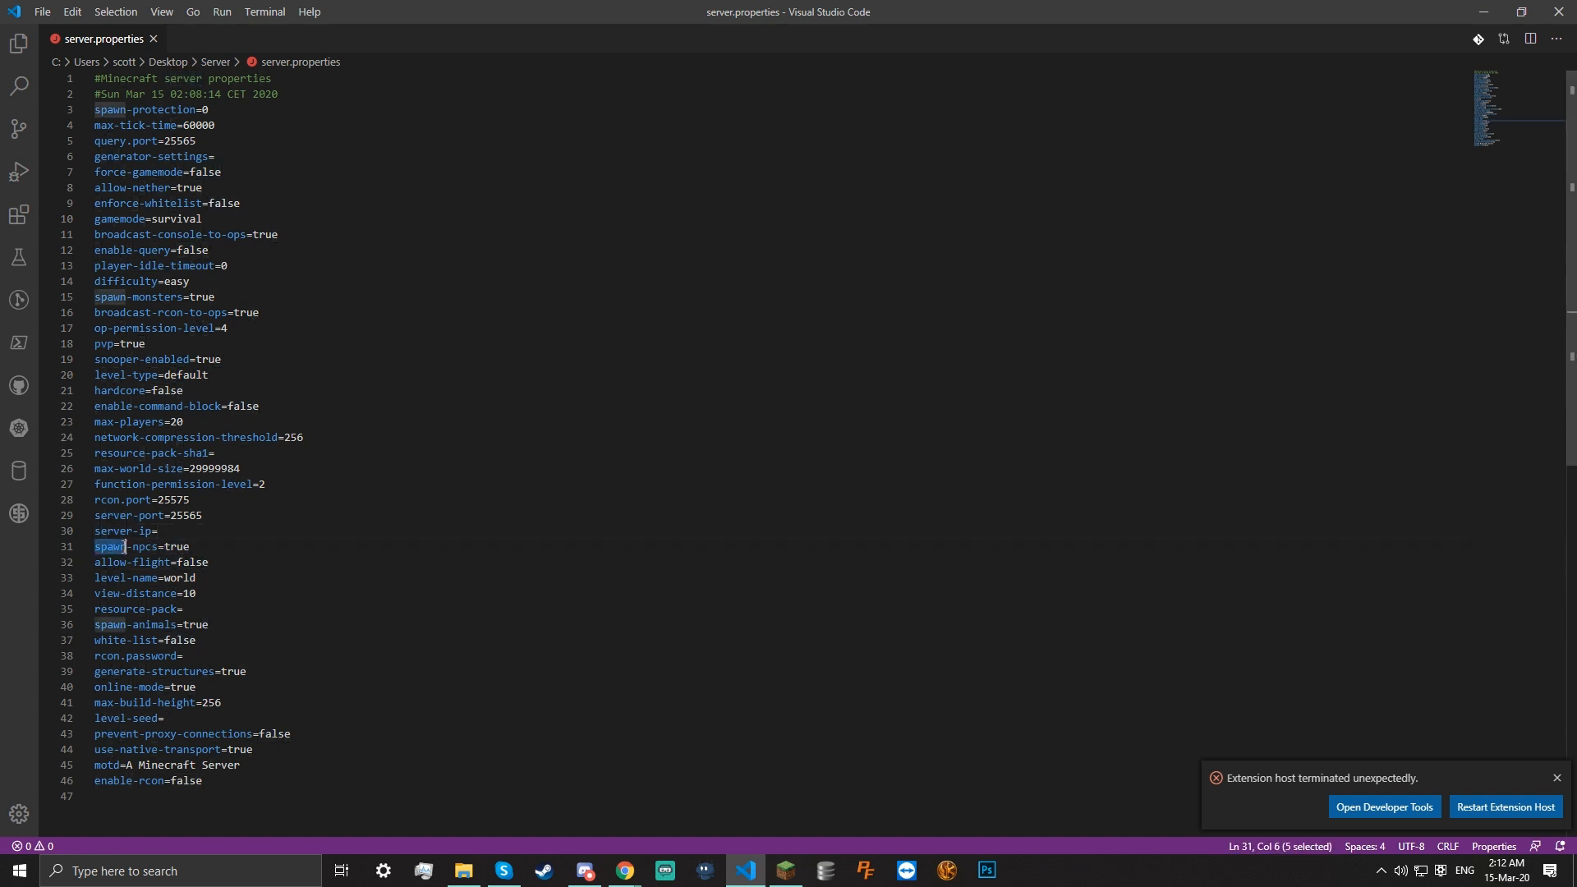
double_click(147, 546)
Review allow-flight, level-name, view-distance and the rcon settings, including rcon port 25575
left_click(216, 562)
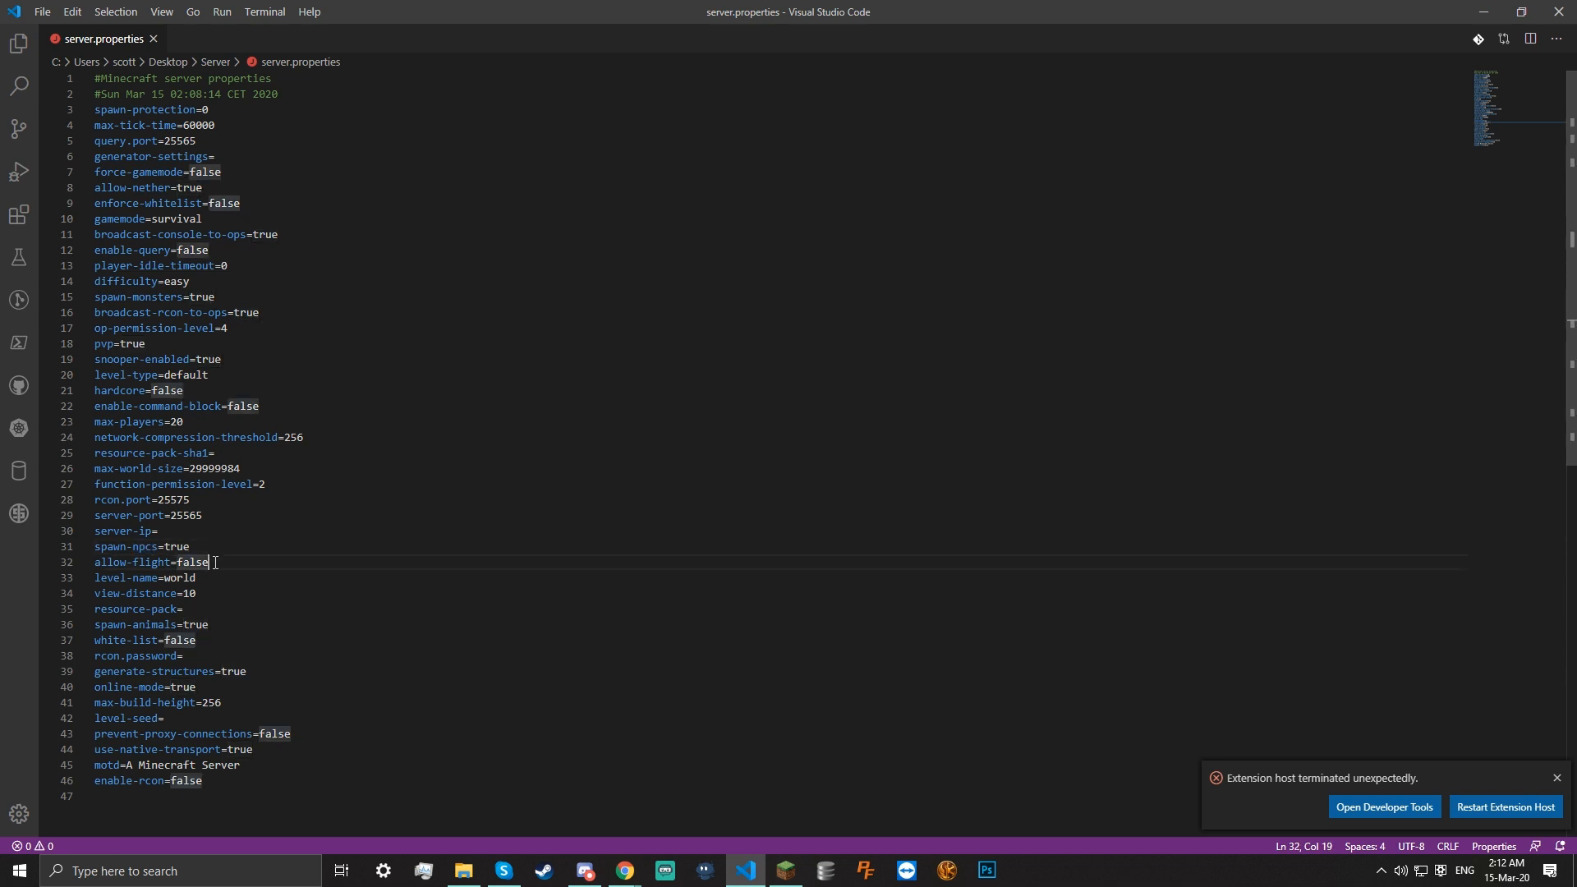
left_click(203, 576)
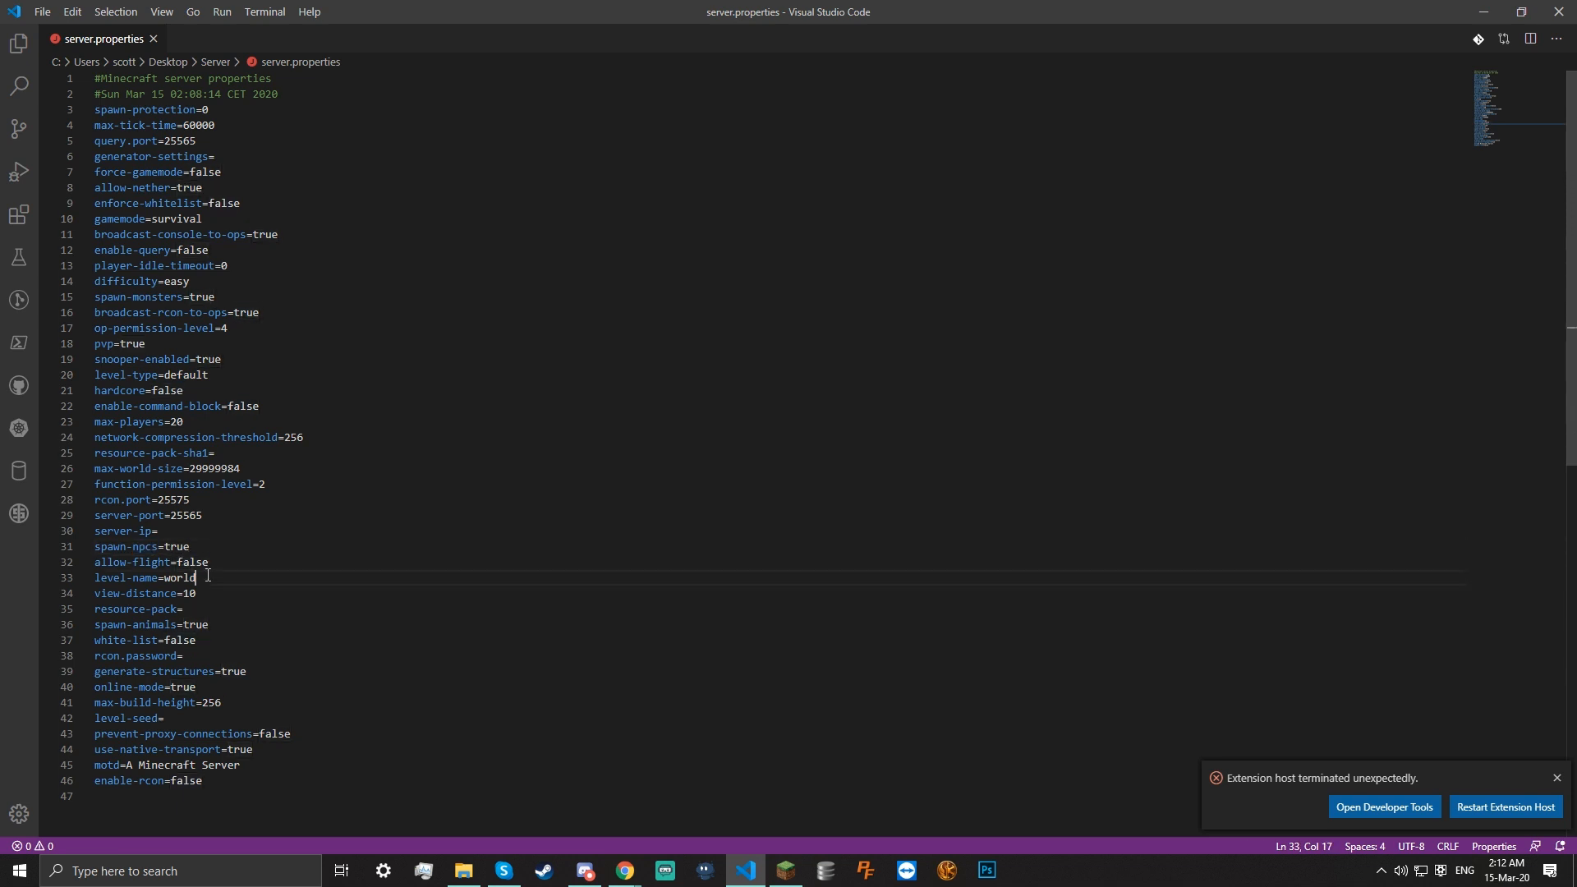
left_click(204, 591)
left_click(203, 622)
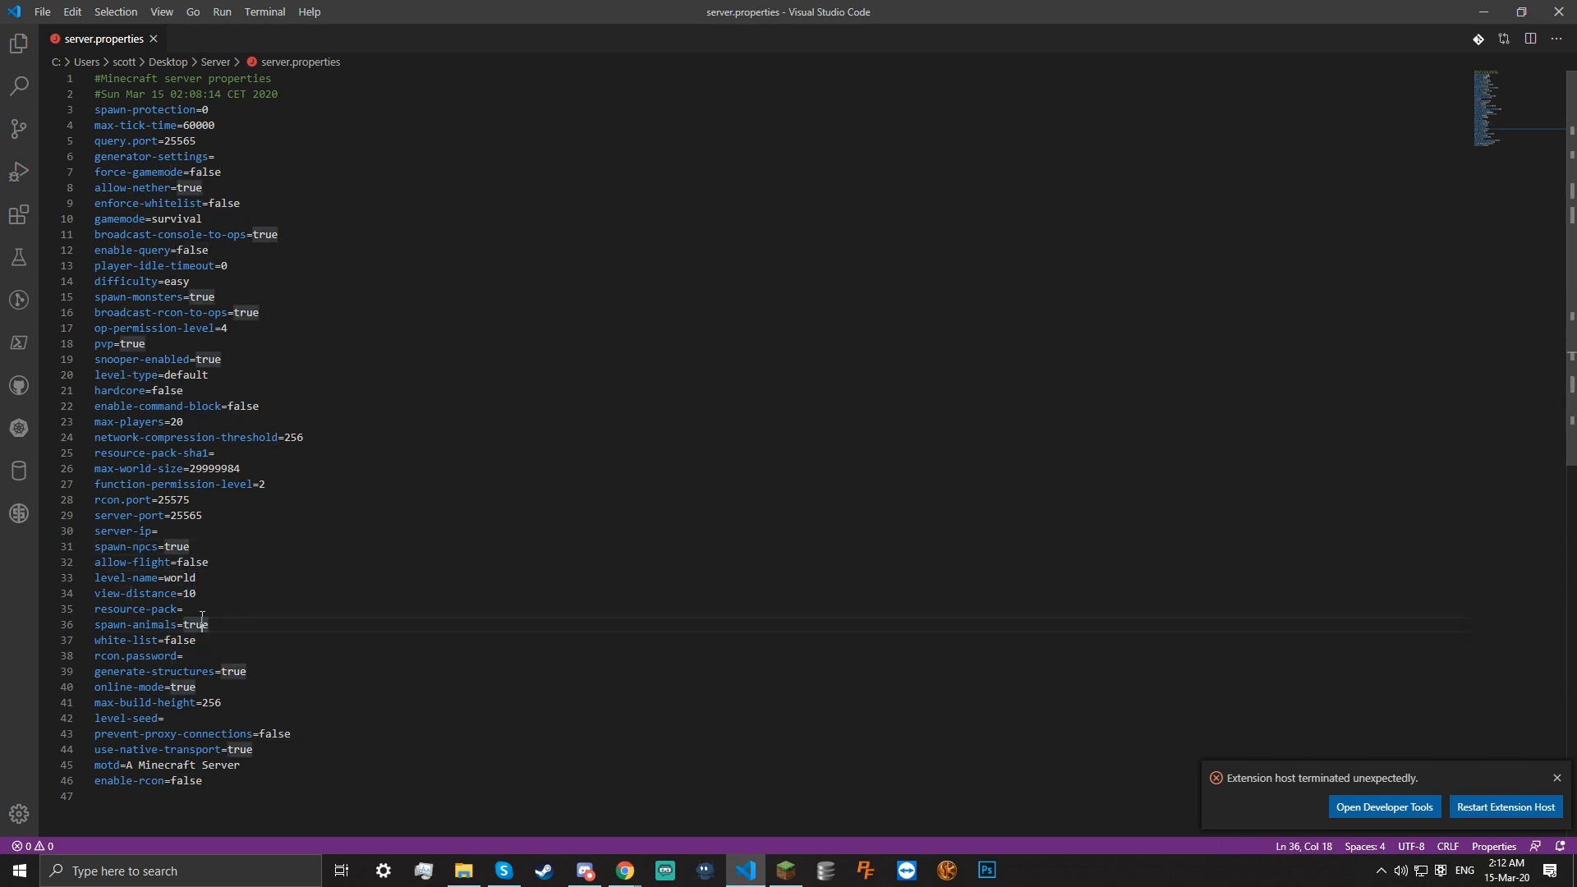
left_click(226, 657)
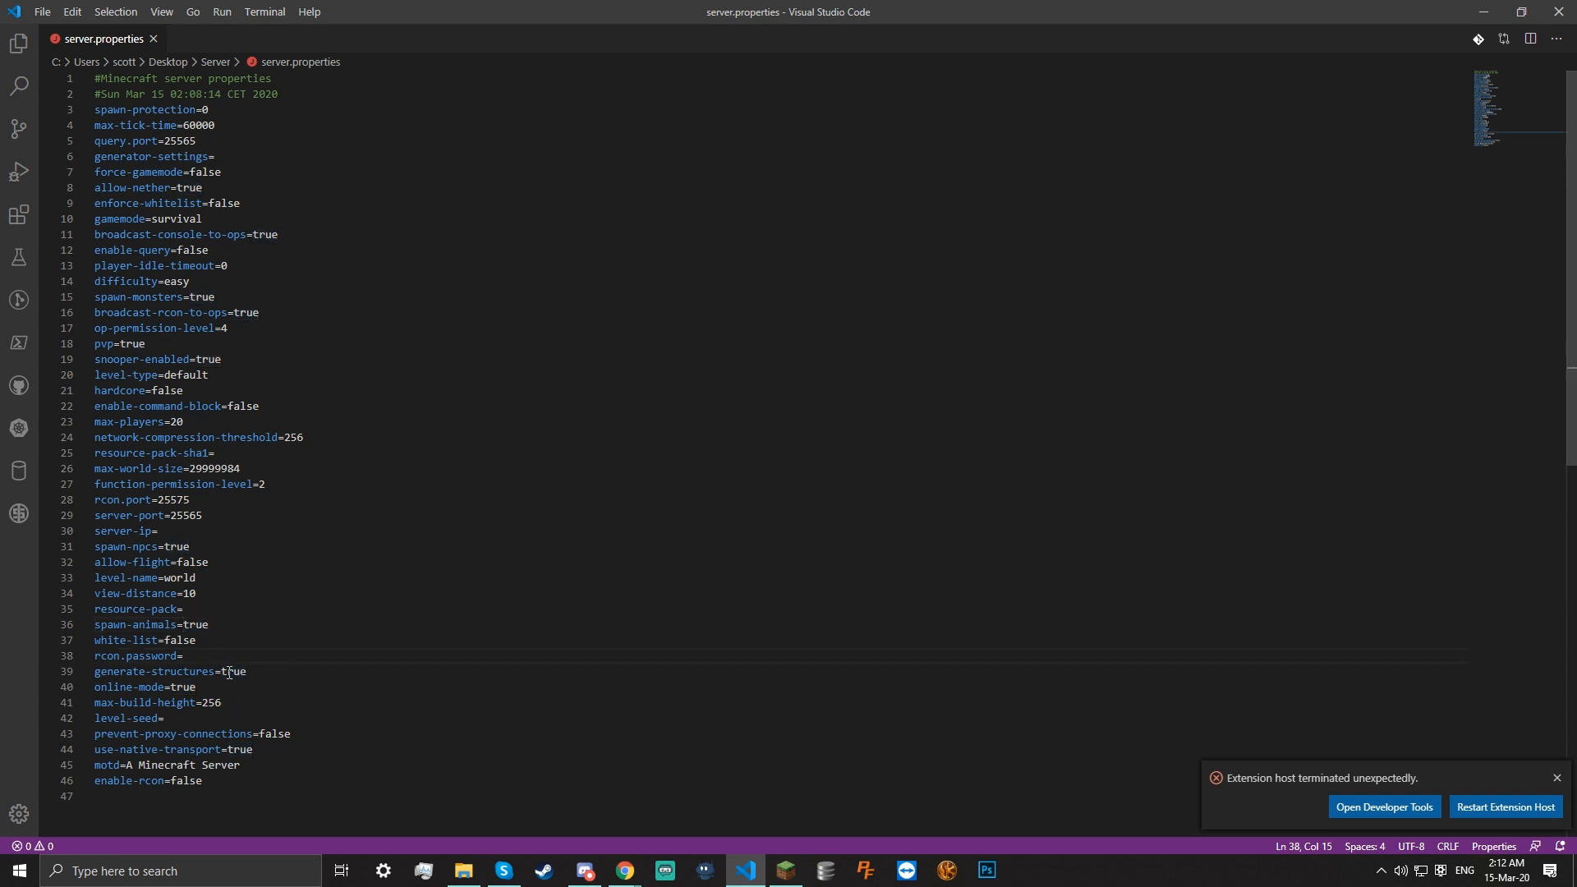
left_click_drag(119, 656, 87, 658)
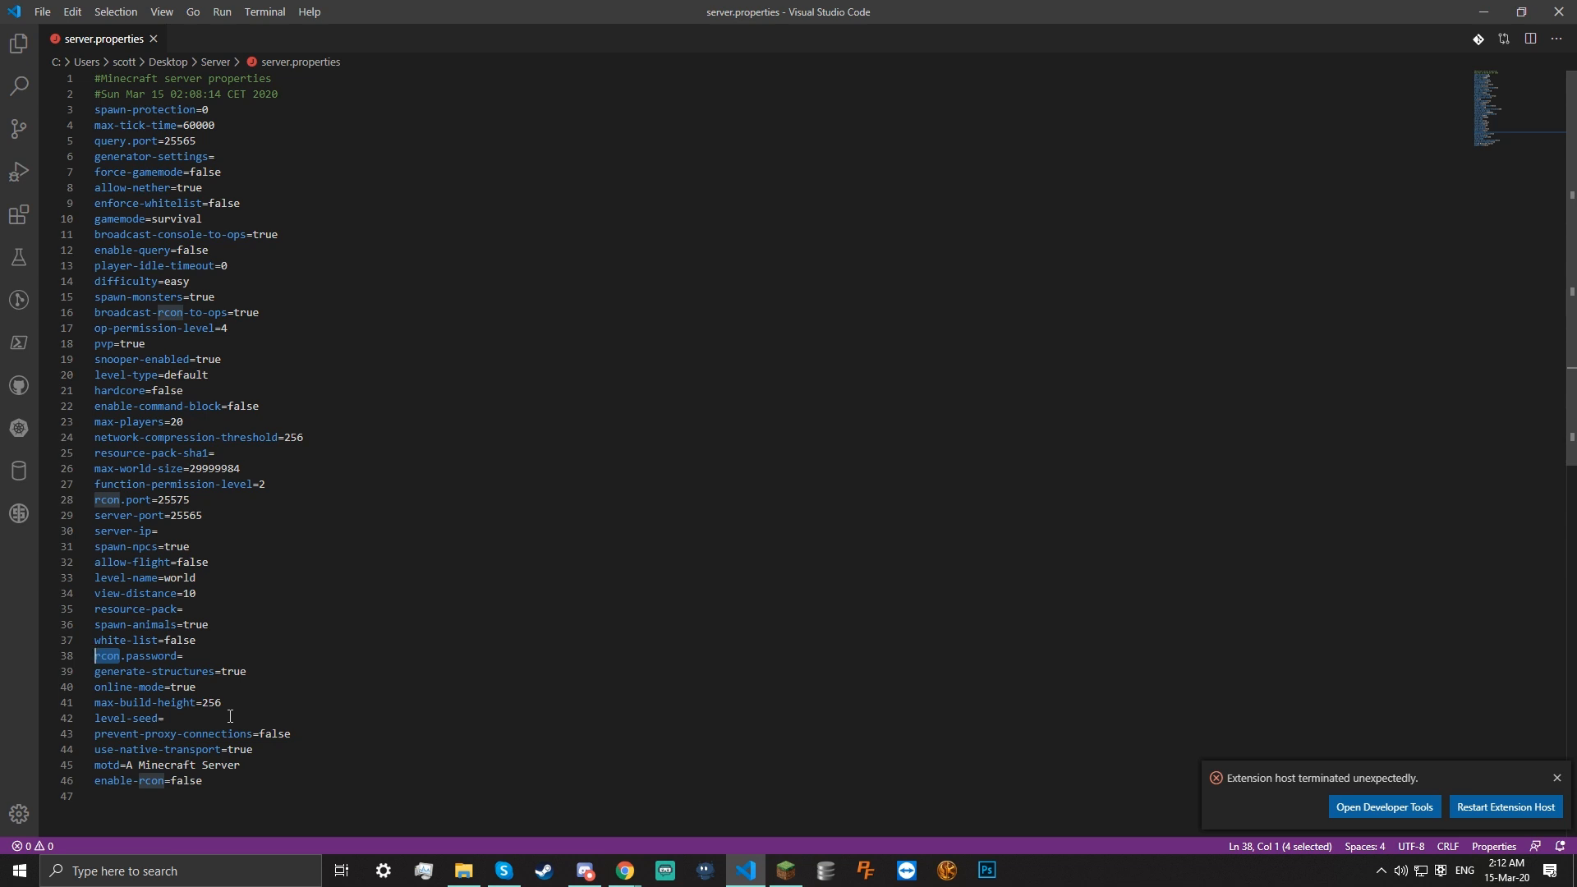
left_click_drag(191, 499, 147, 498)
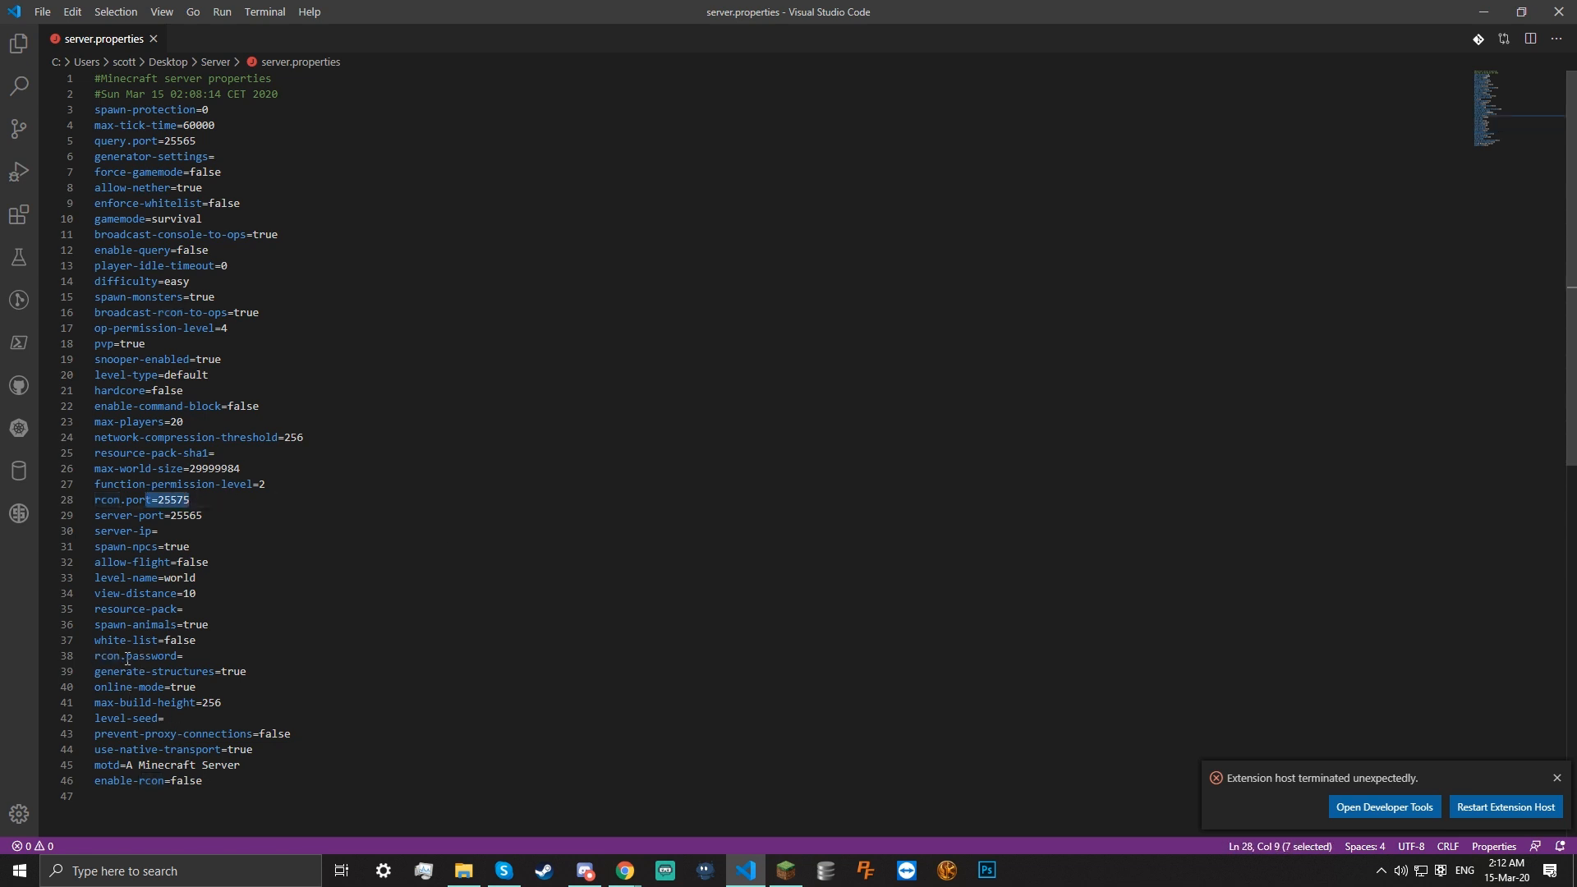
left_click_drag(121, 657, 96, 656)
left_click(271, 745)
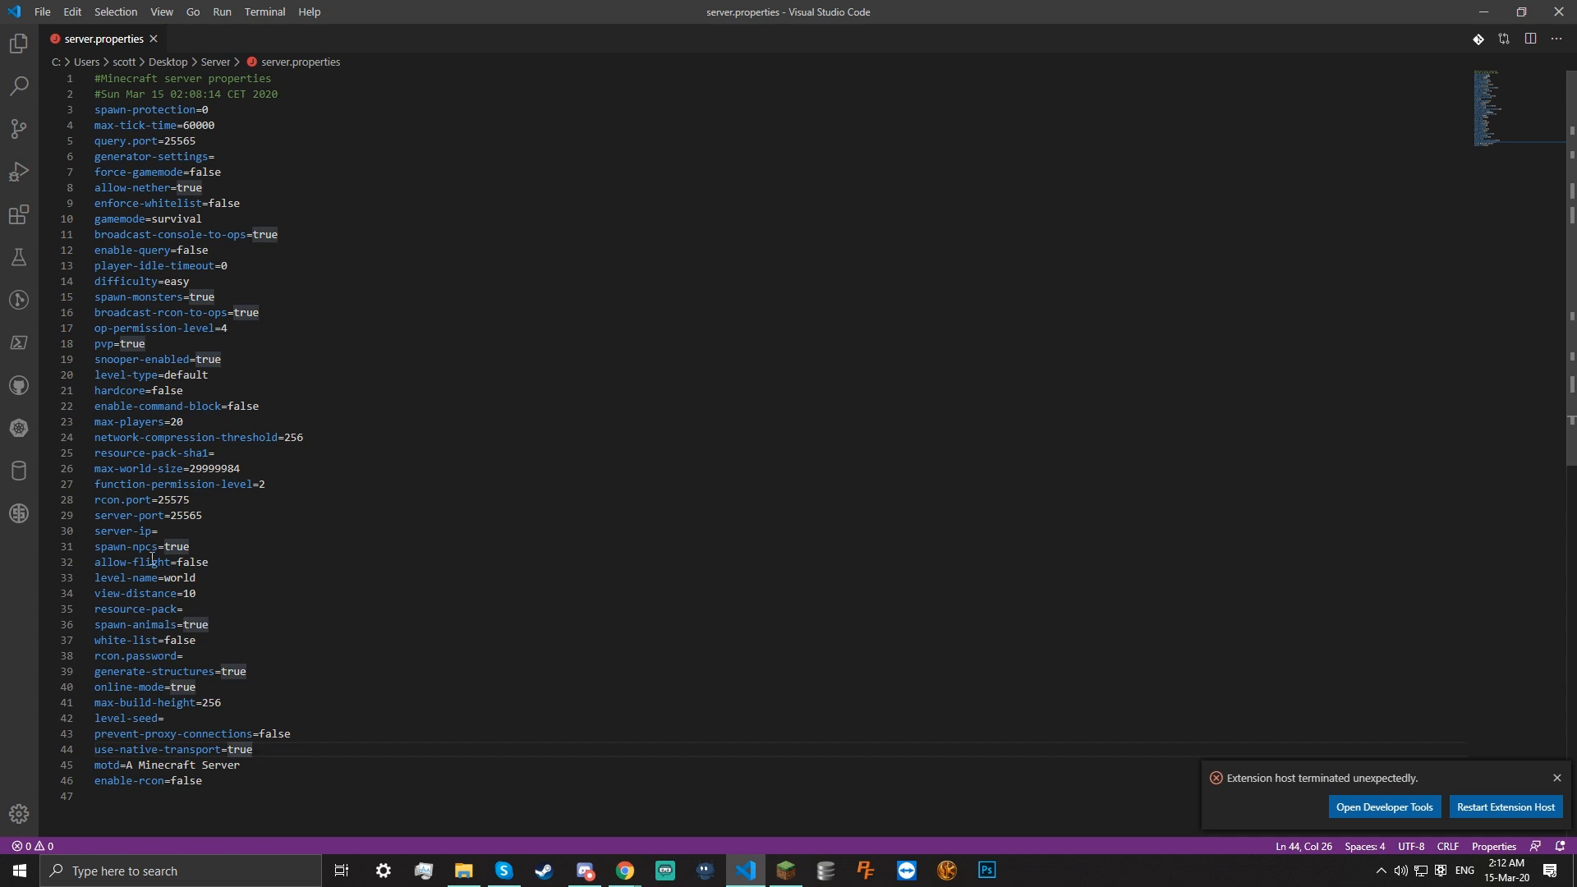
left_click_drag(197, 501, 215, 628)
left_click(223, 630)
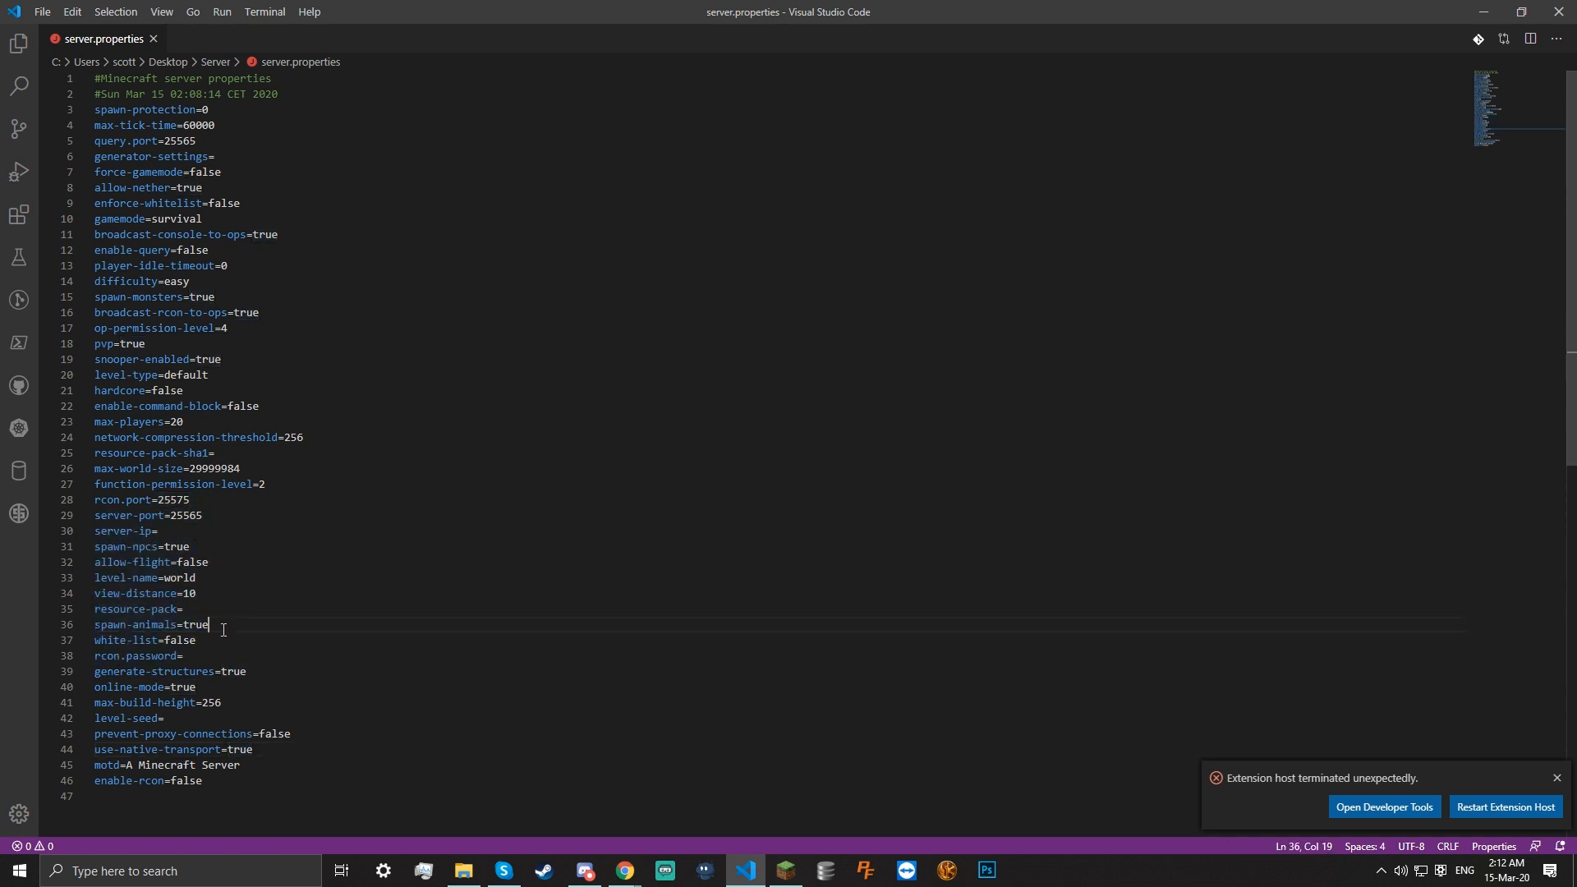
left_click(313, 730)
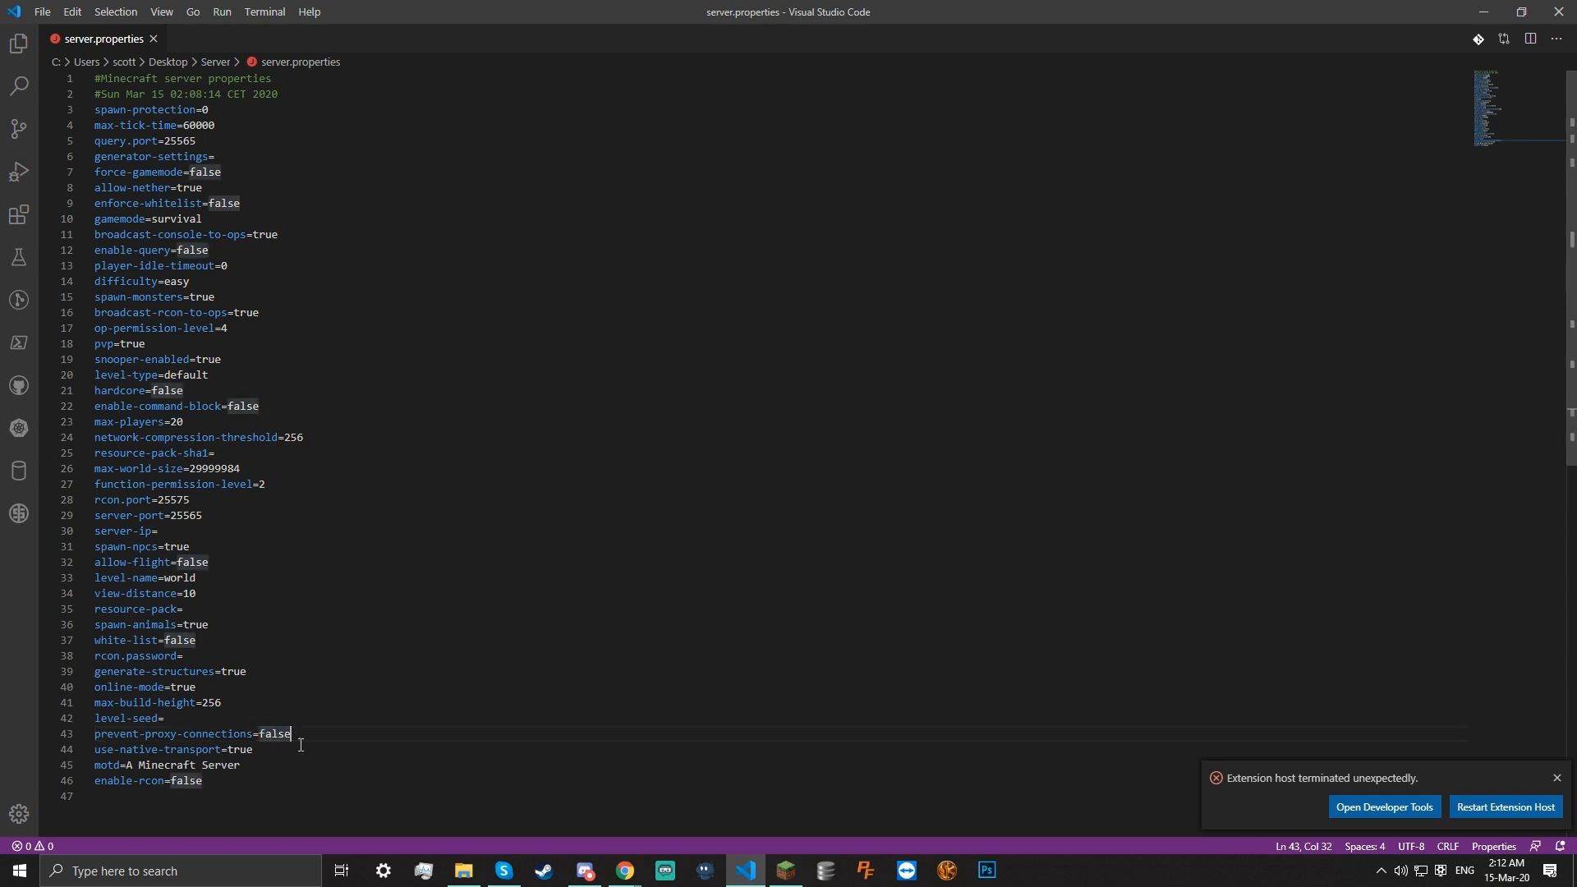
Delete 'A Minecraft Server' after motd=, leaving the motd line empty
left_click_drag(246, 766, 125, 762)
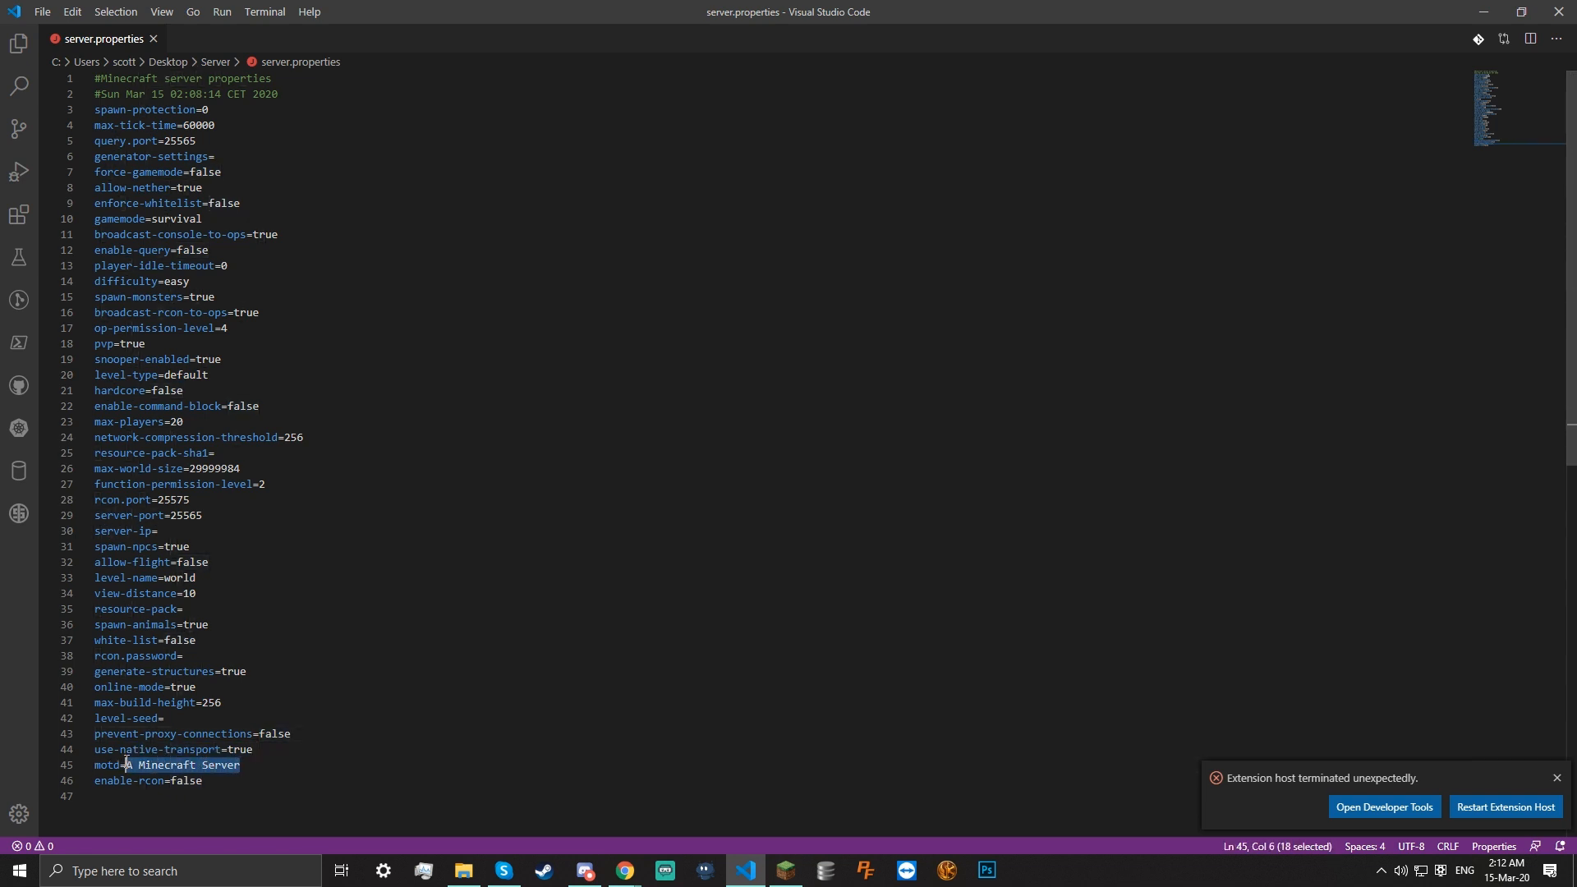
key("BackSpace")
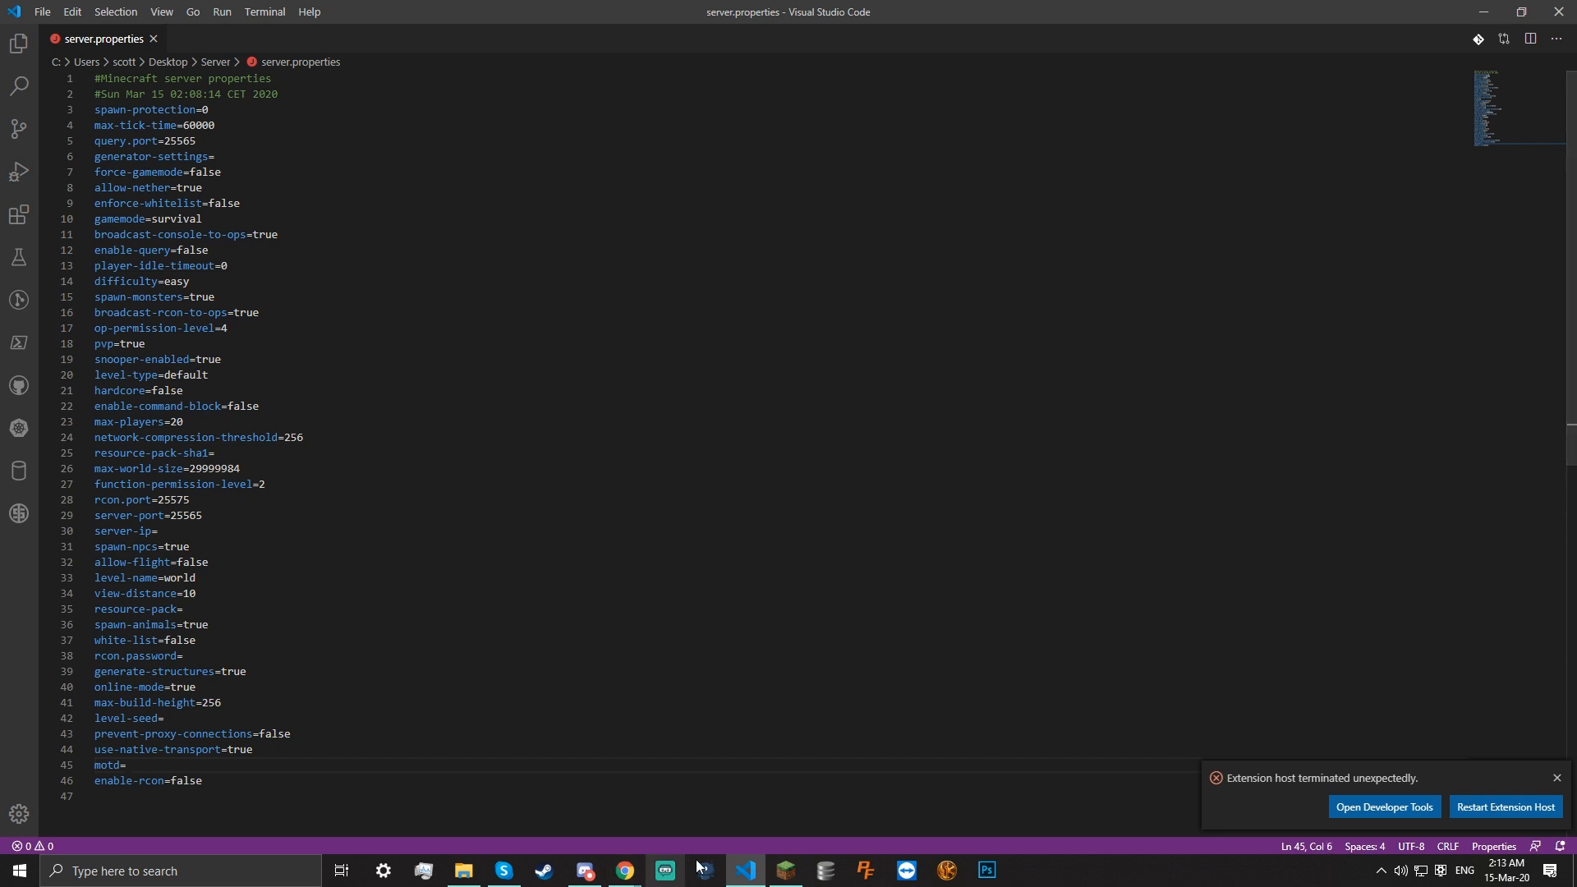
left_click_drag(666, 871, 684, 871)
mouse_move(625, 871)
left_click(704, 802)
Search Google for 'motd minecraft color codes' in a new tab and dismiss the ad
left_click(1400, 15)
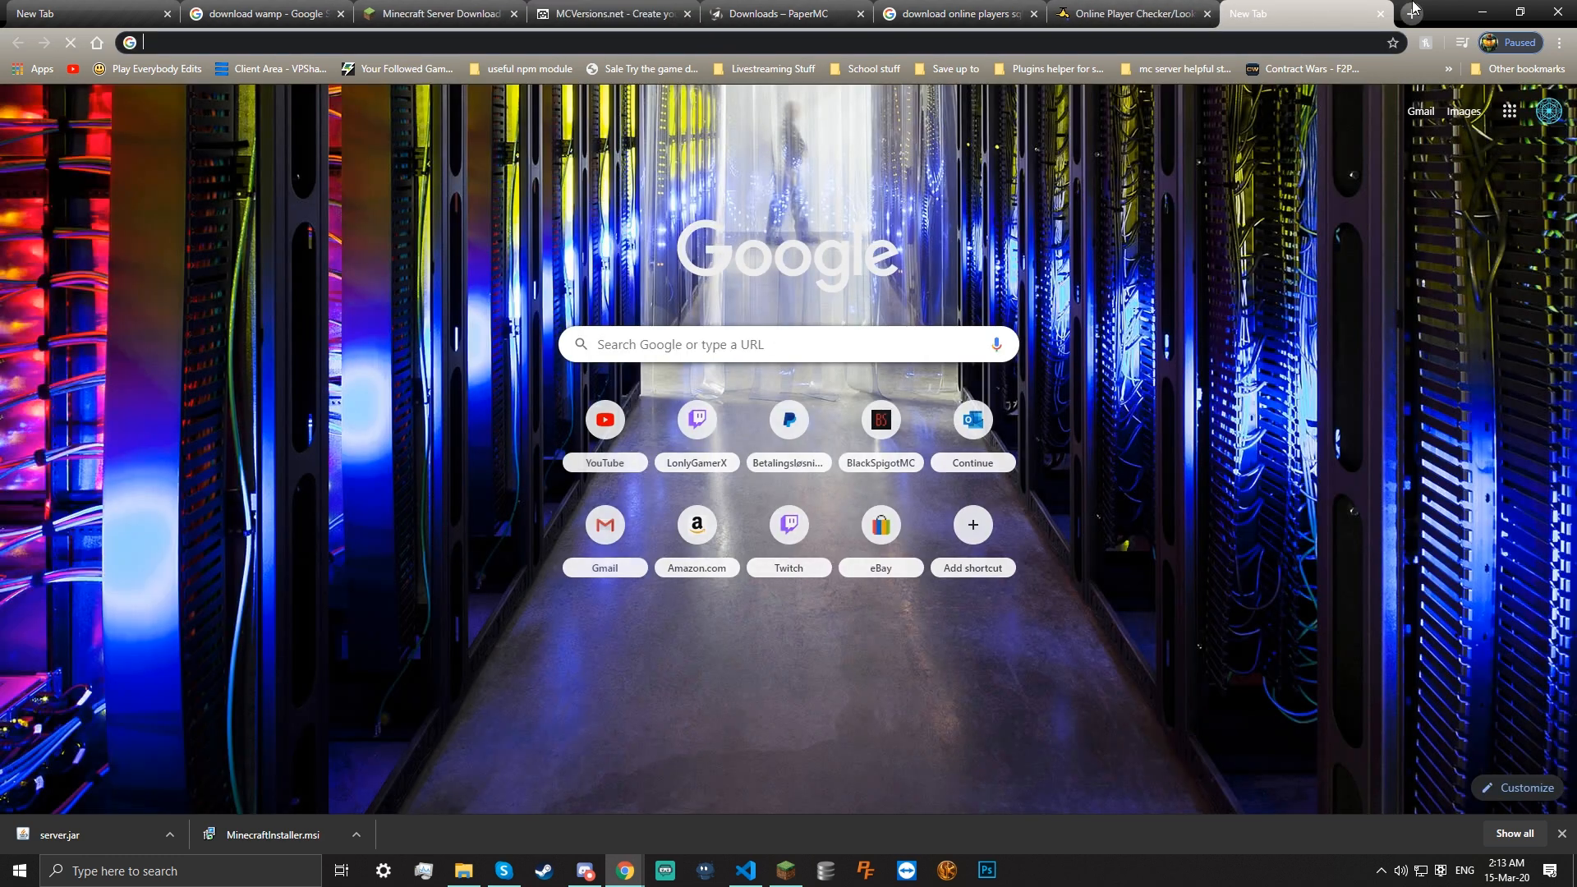
type("motd ")
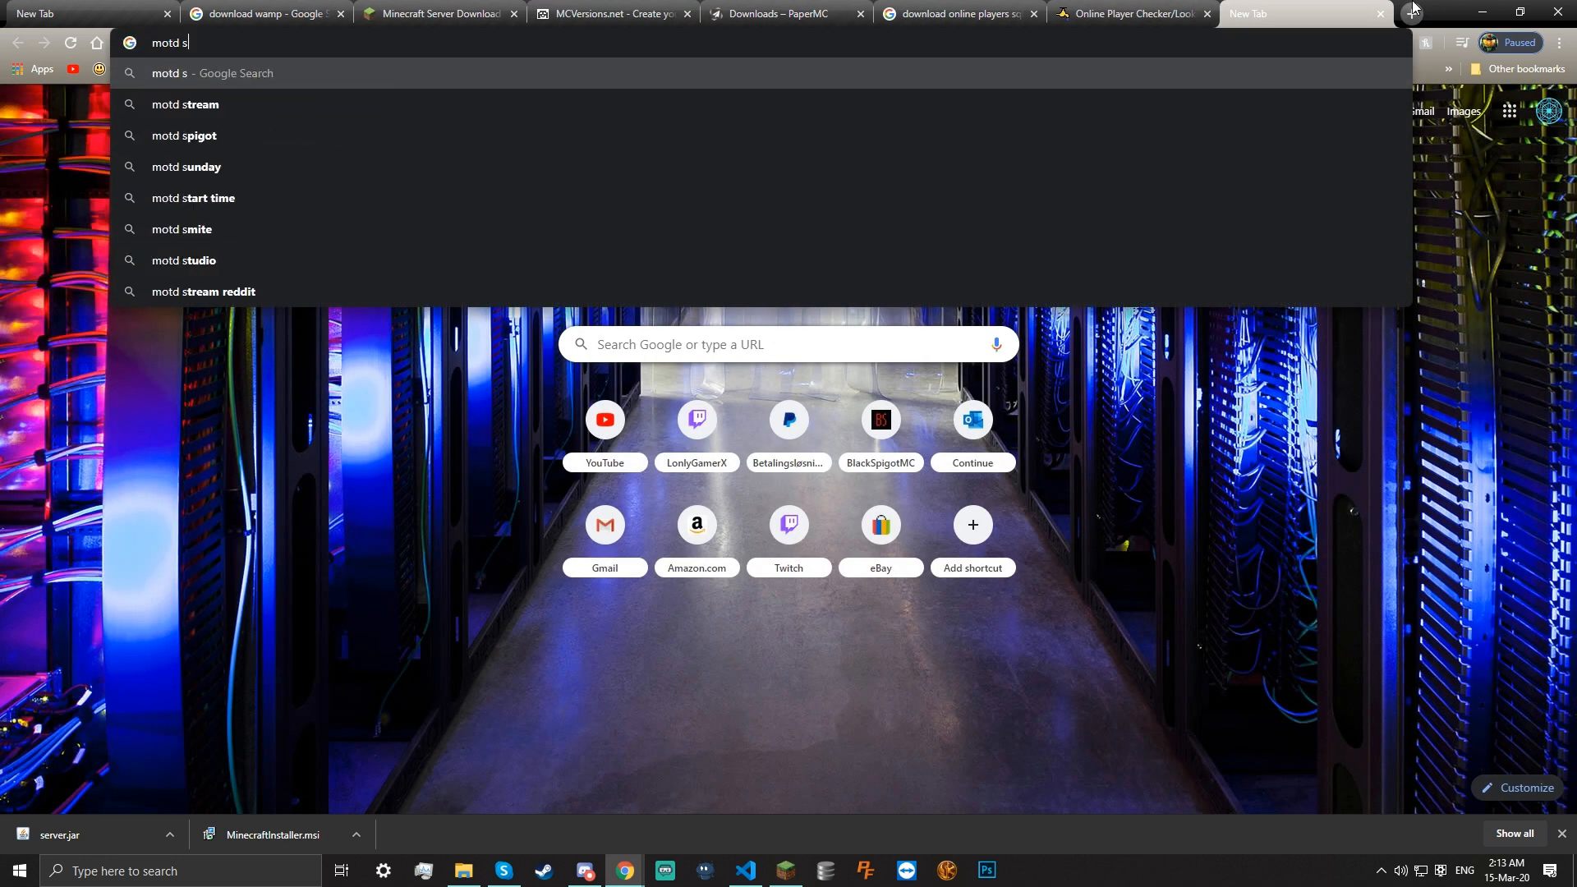
type("minecraft")
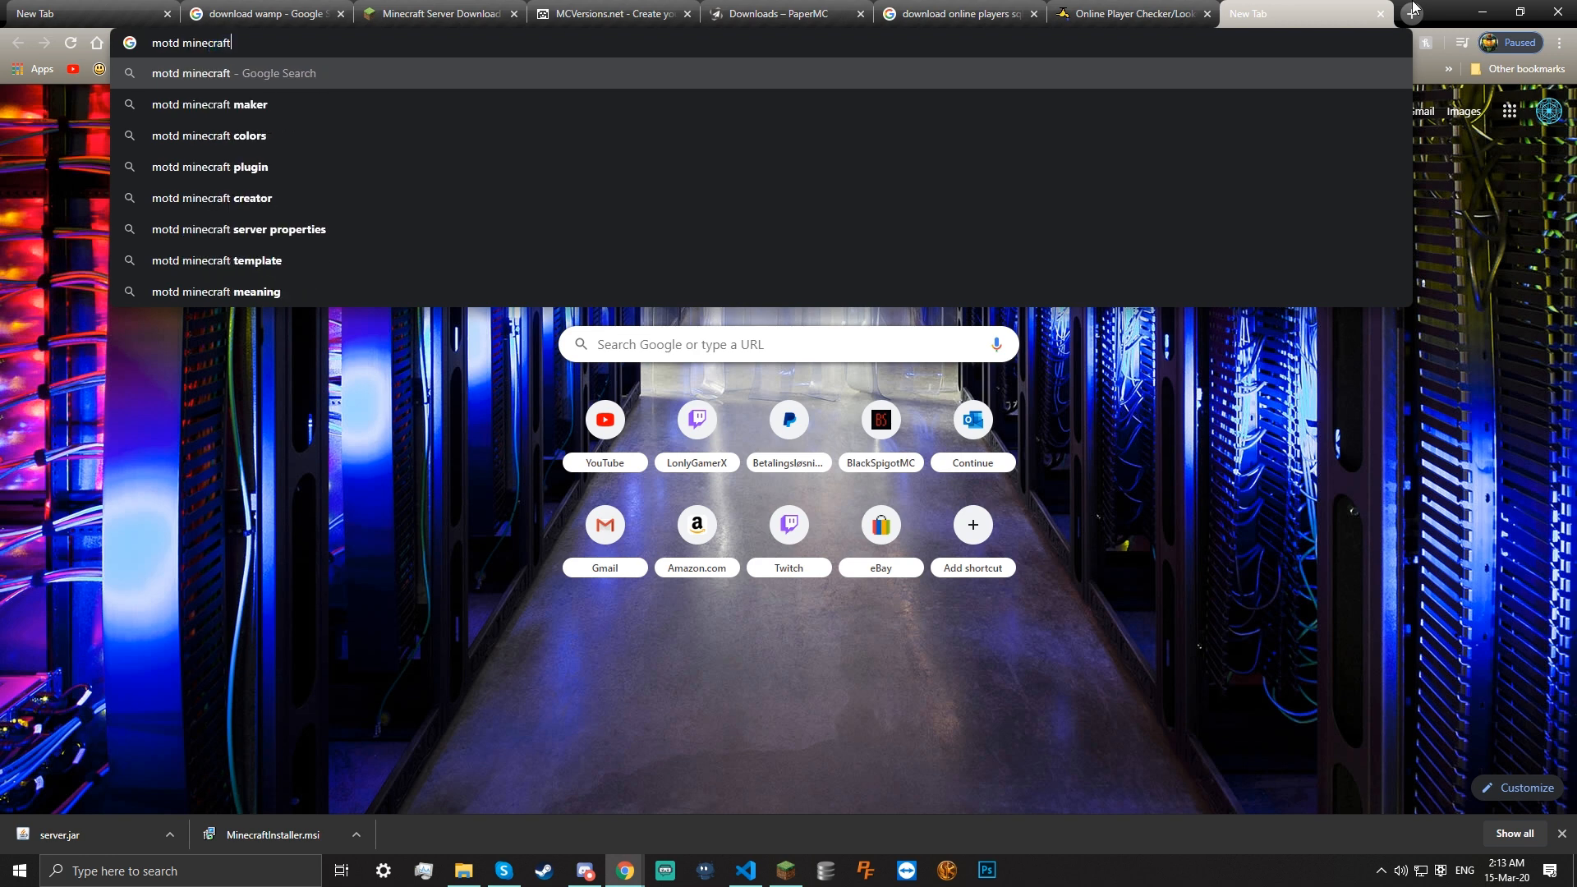
type(" color codes")
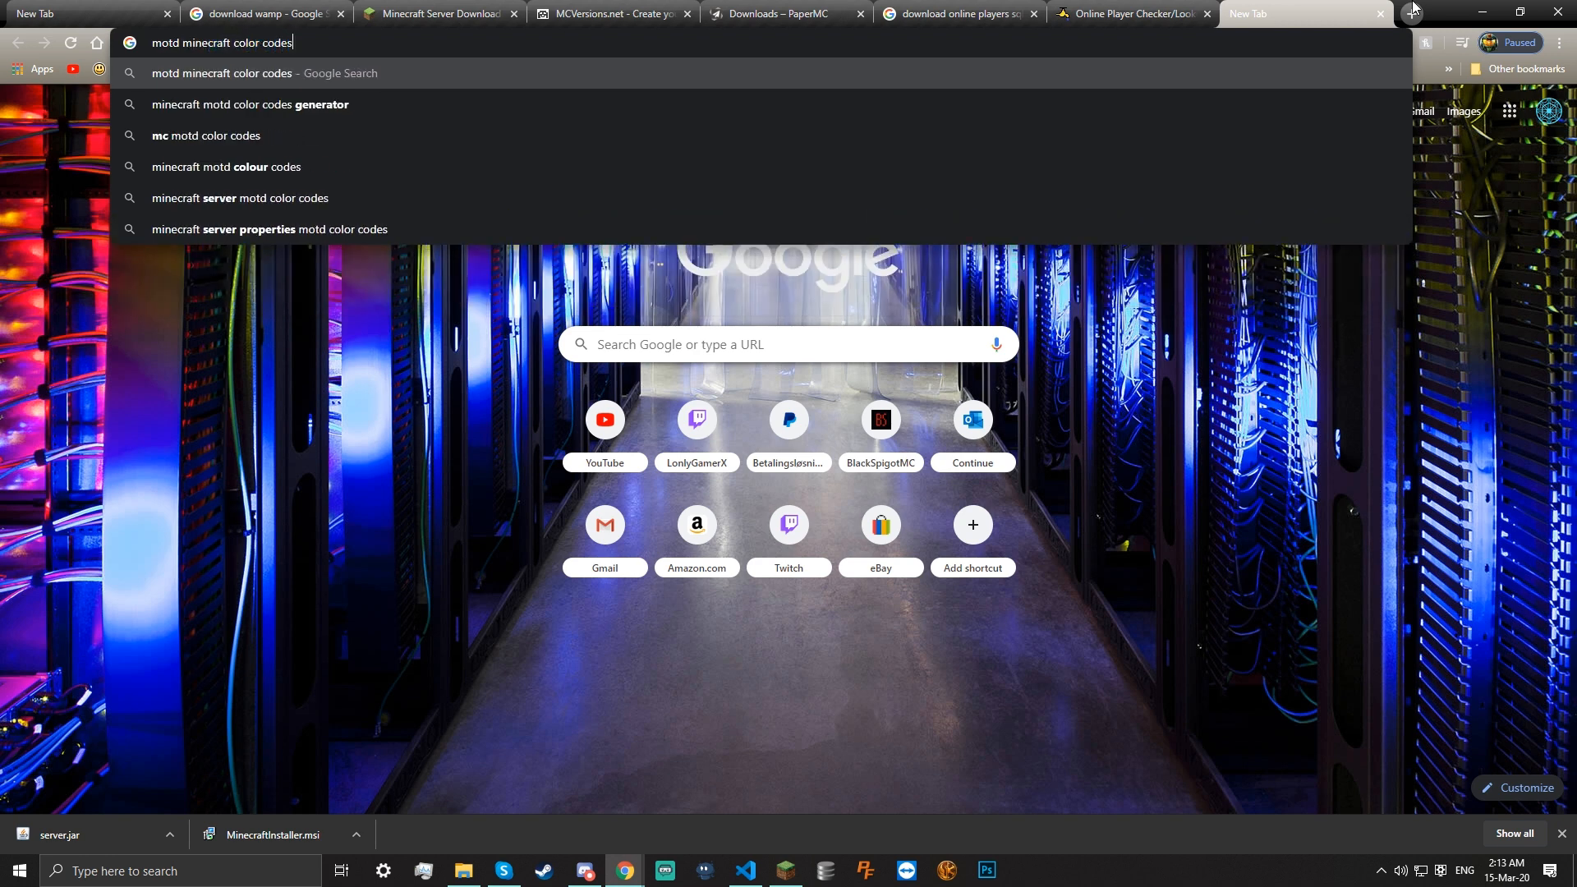
key("Return")
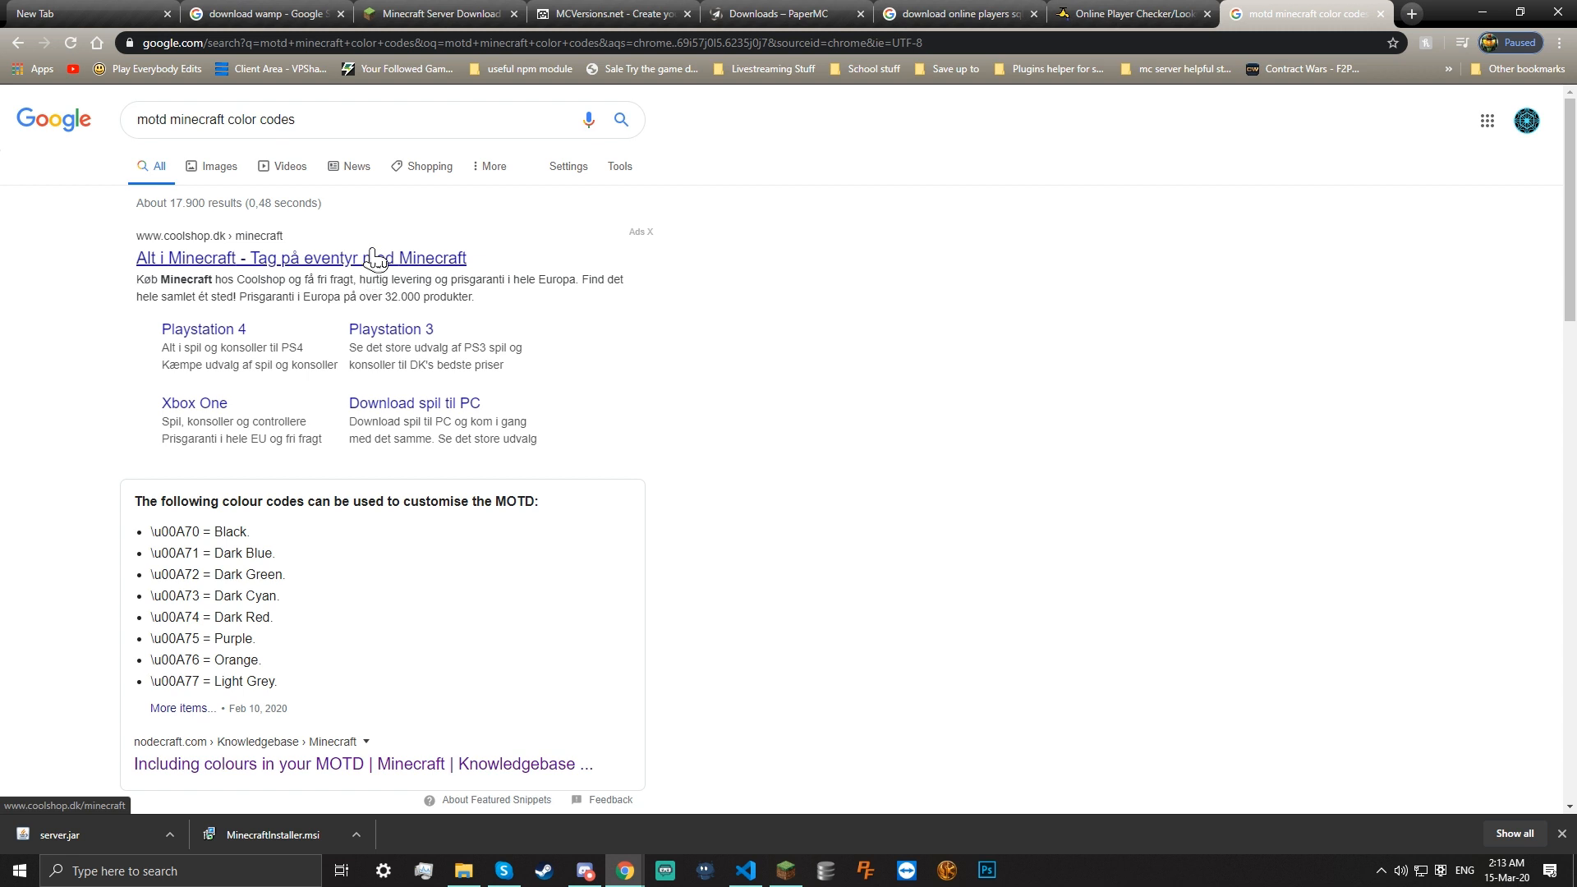
left_click(649, 232)
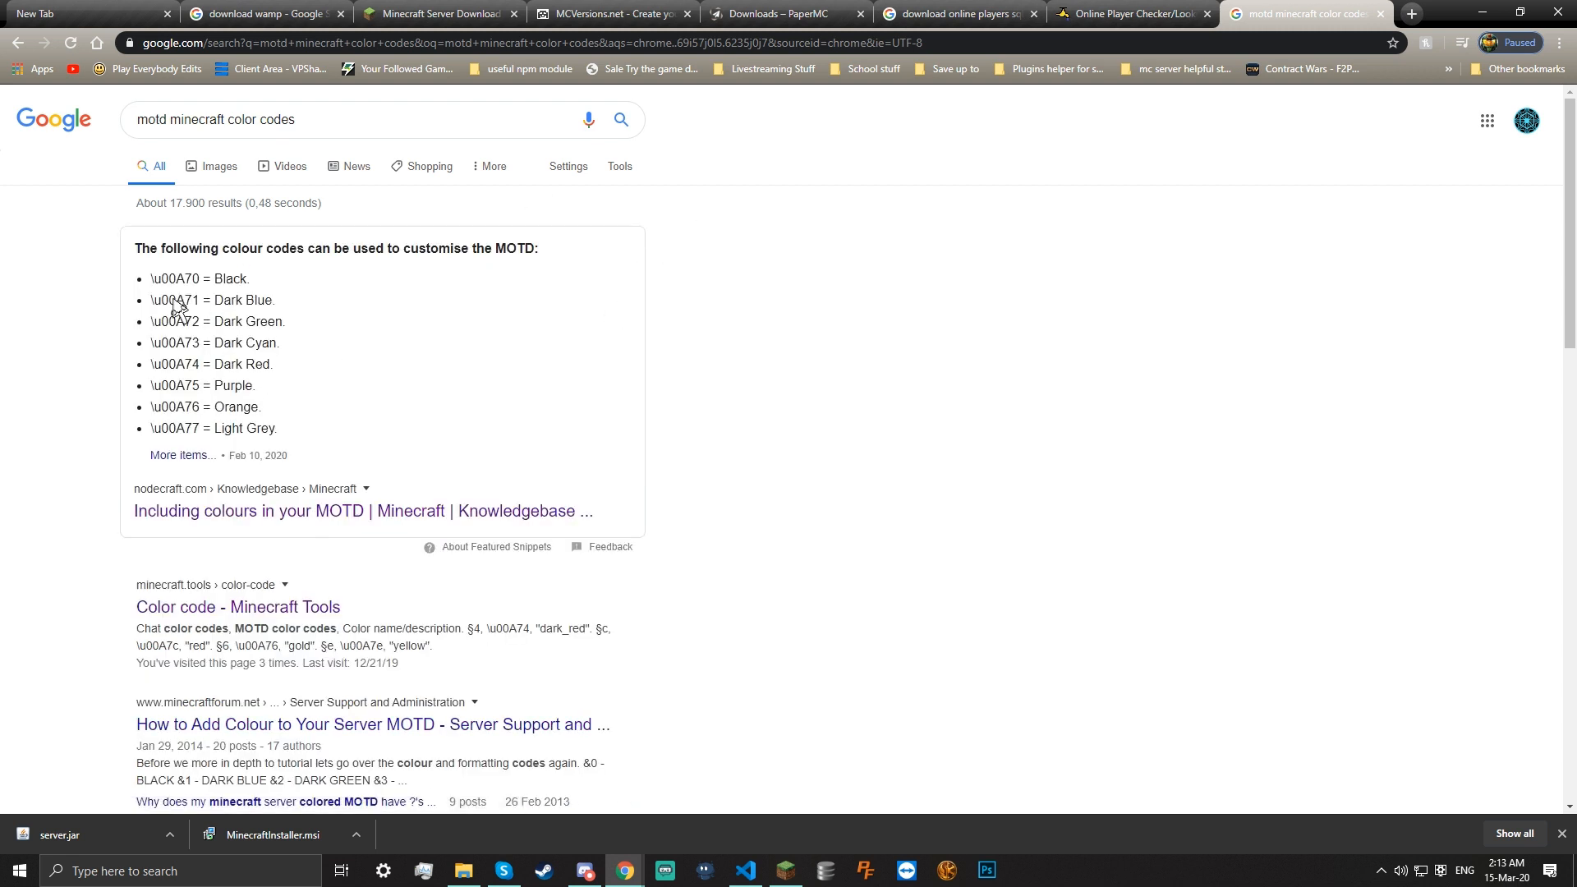
left_click_drag(150, 278, 204, 280)
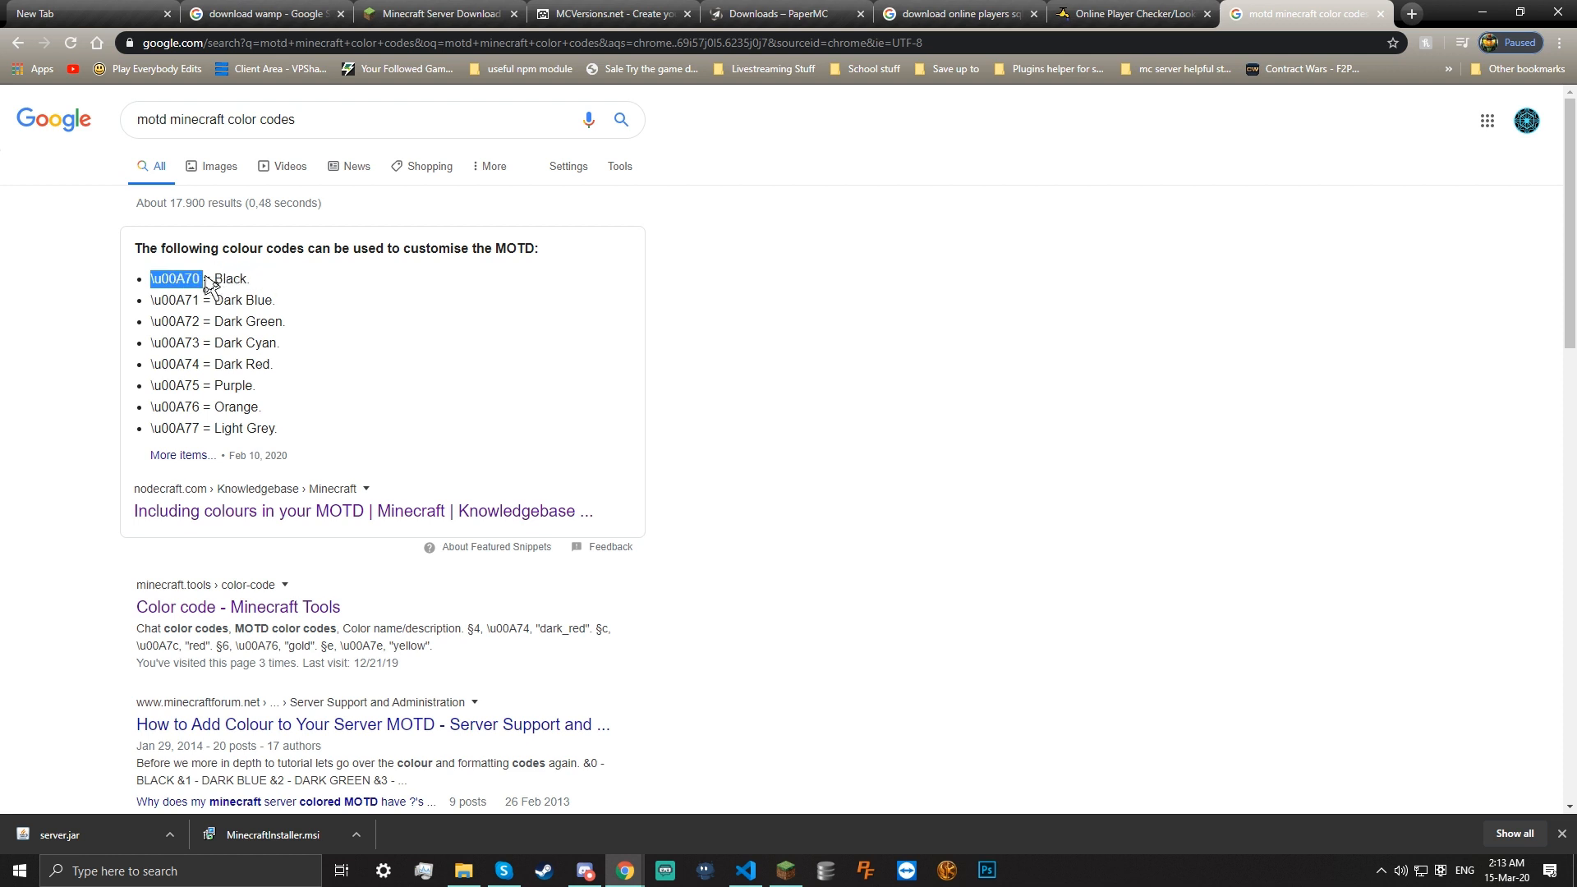
scroll(509, 604, "down", 1)
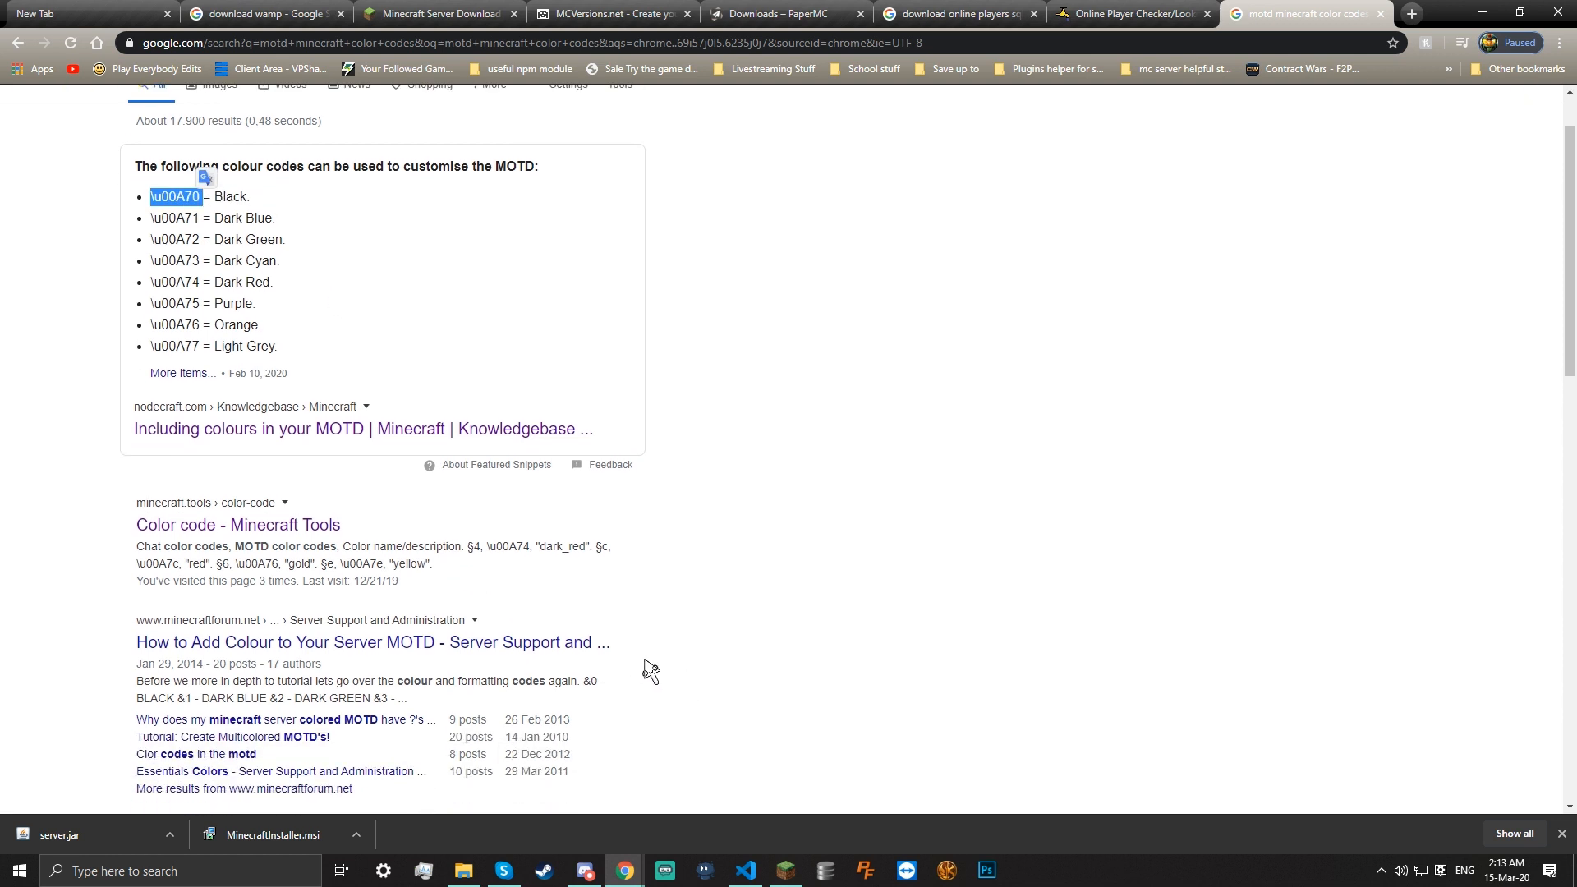
Open the Color code - Minecraft Tools result and browse its colour table, such as dark_red
left_click(301, 530)
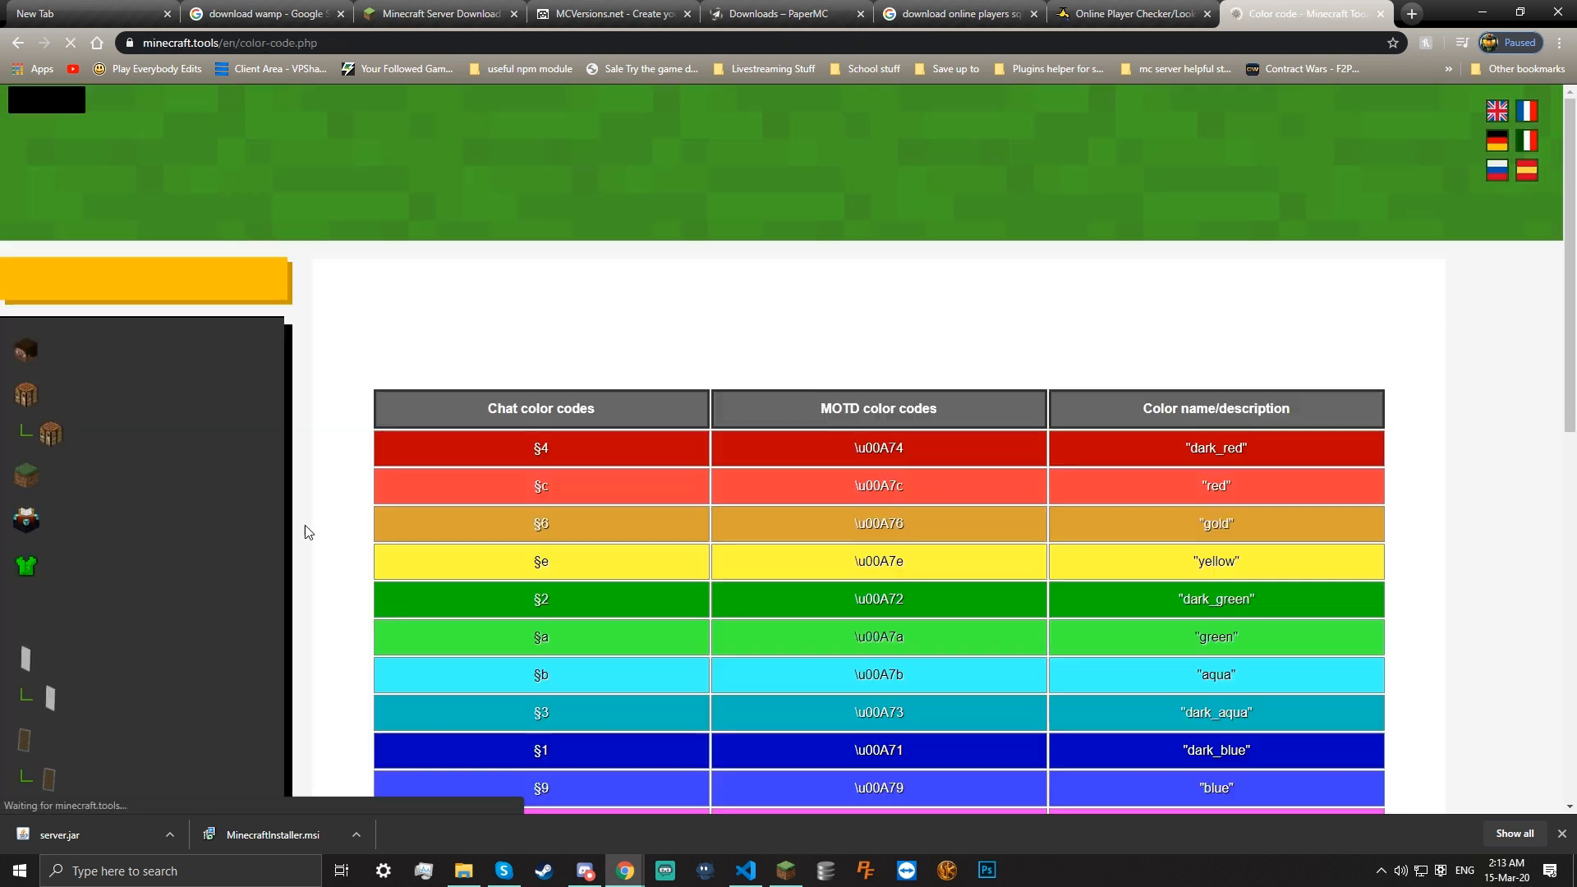
scroll(698, 242, "down", 6)
scroll(1077, 450, "down", 4)
scroll(972, 430, "up", 5)
scroll(953, 297, "down", 2)
scroll(953, 297, "up", 3)
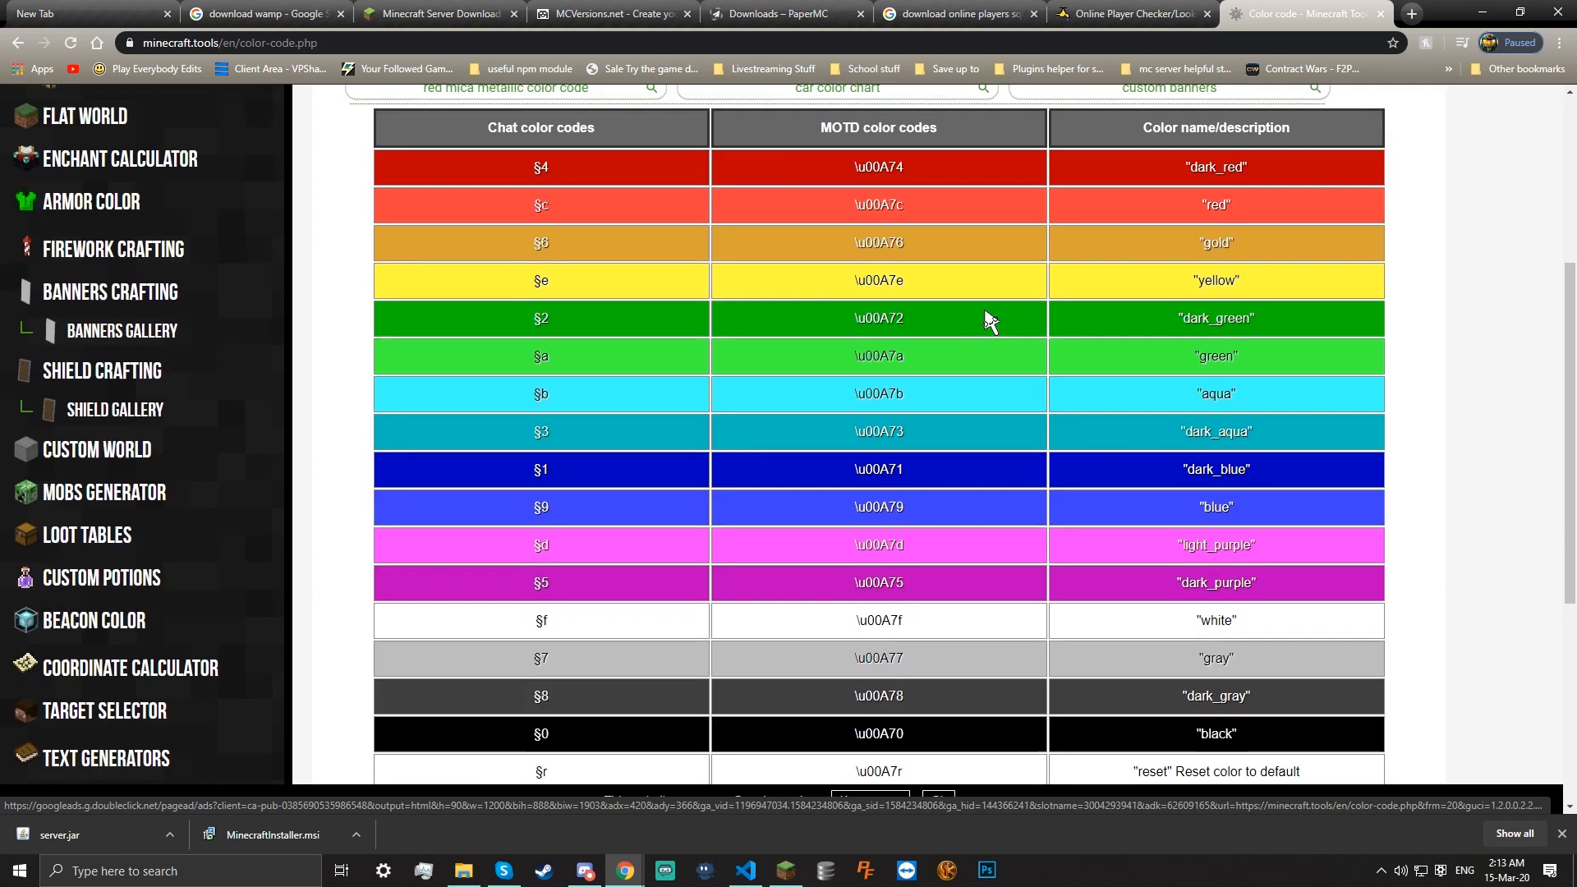
left_click_drag(523, 240, 565, 244)
left_click(566, 244)
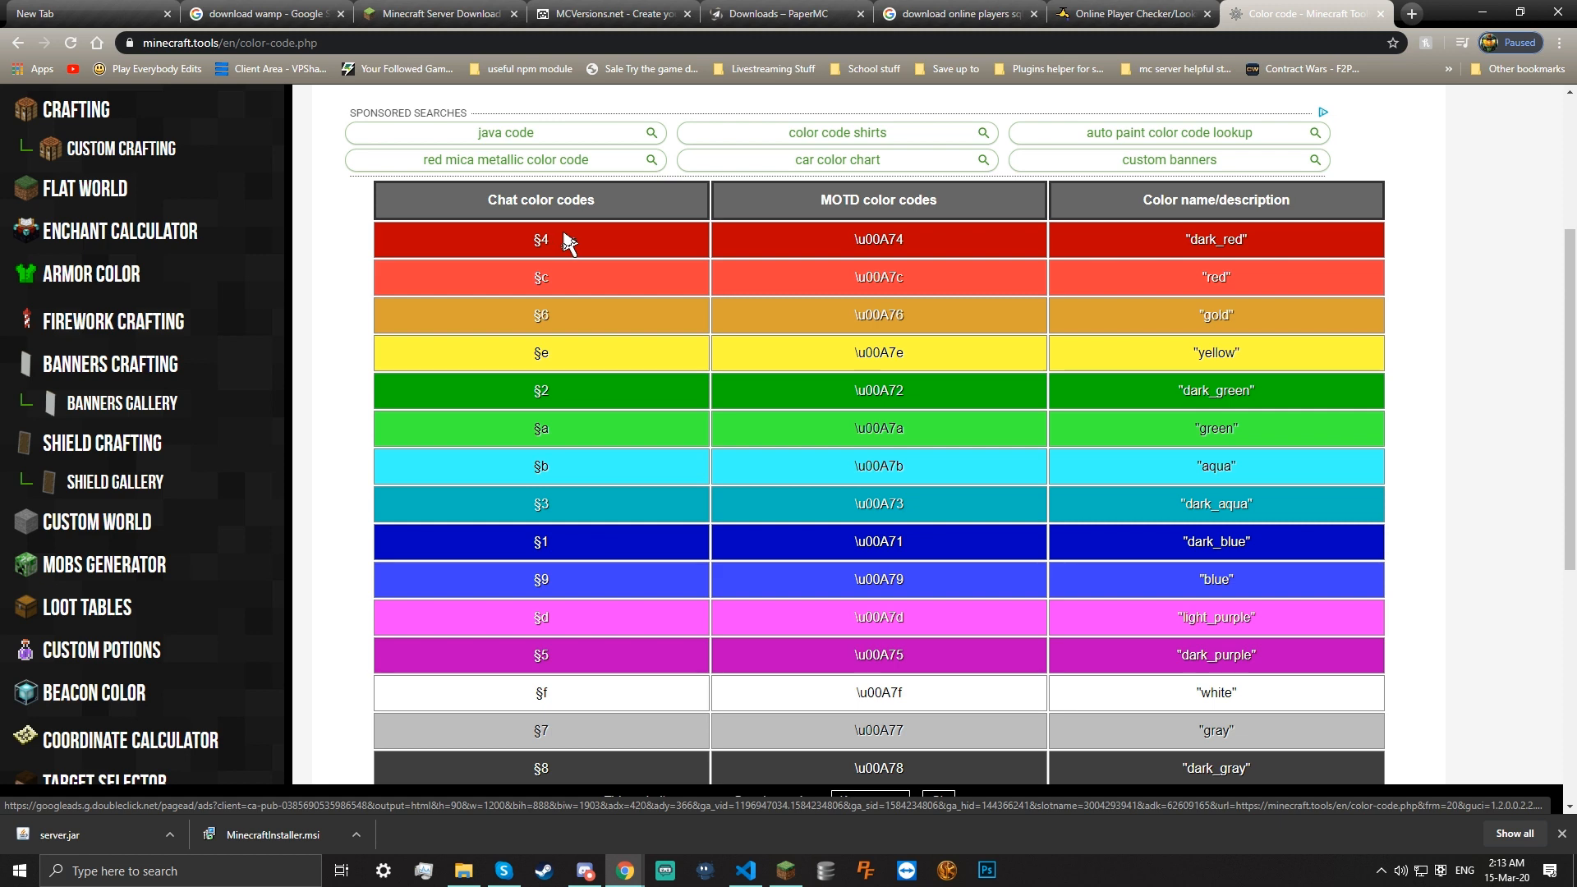
left_click_drag(1183, 240, 1254, 265)
left_click_drag(838, 234, 890, 410)
scroll(883, 379, "down", 4)
scroll(879, 356, "down", 2)
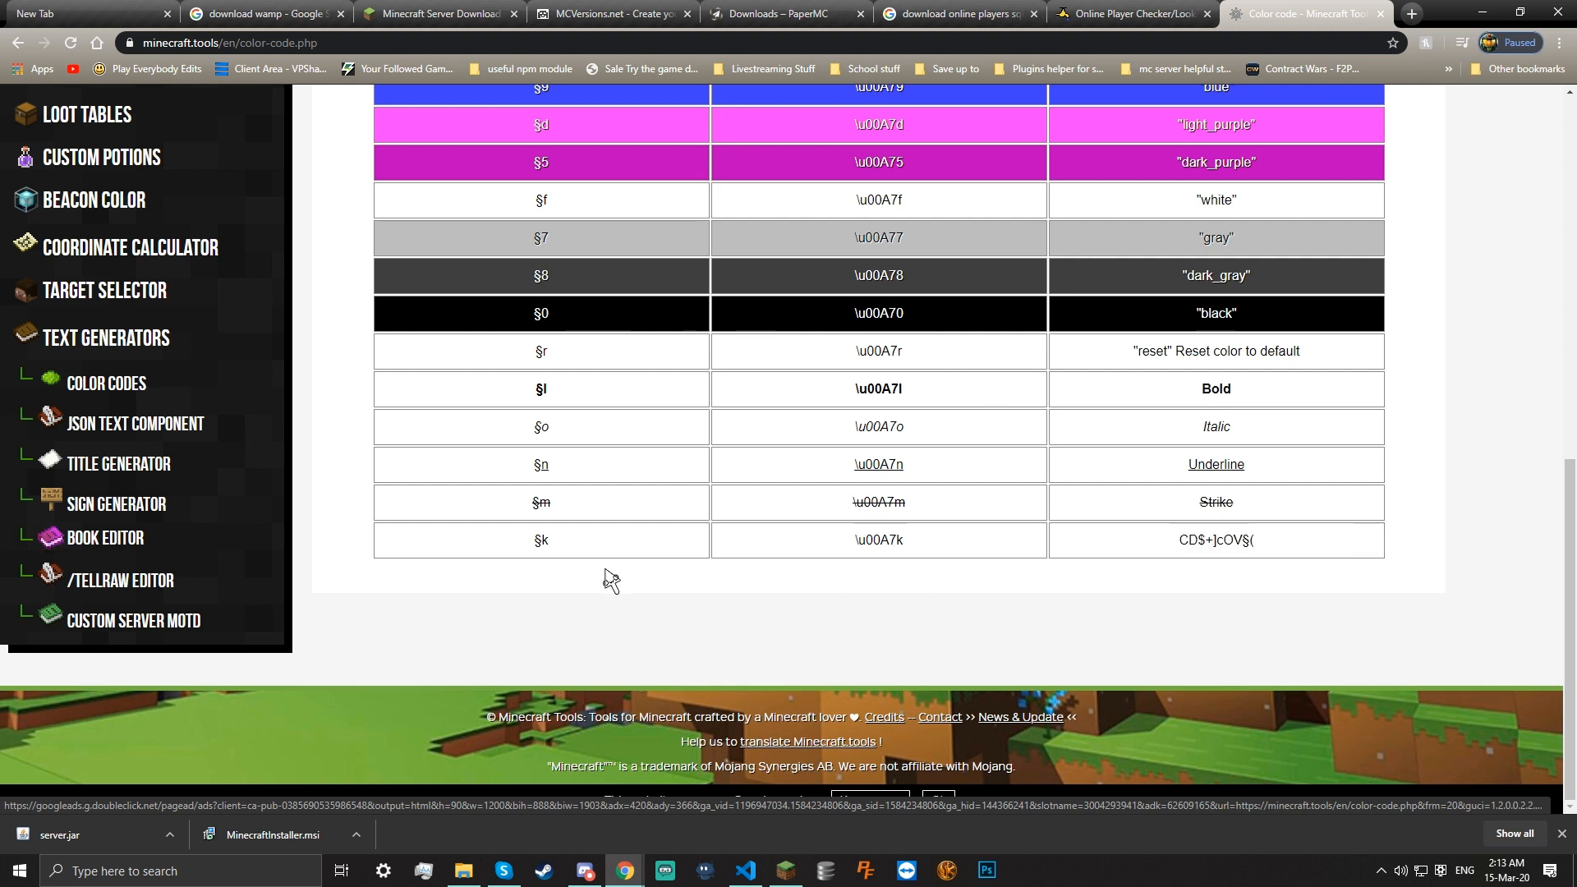
Review the reset and Bold formatting codes, then go to the Custom Server MOTD generator
left_click_drag(540, 552, 835, 415)
left_click_drag(855, 352, 1183, 417)
left_click(1186, 413)
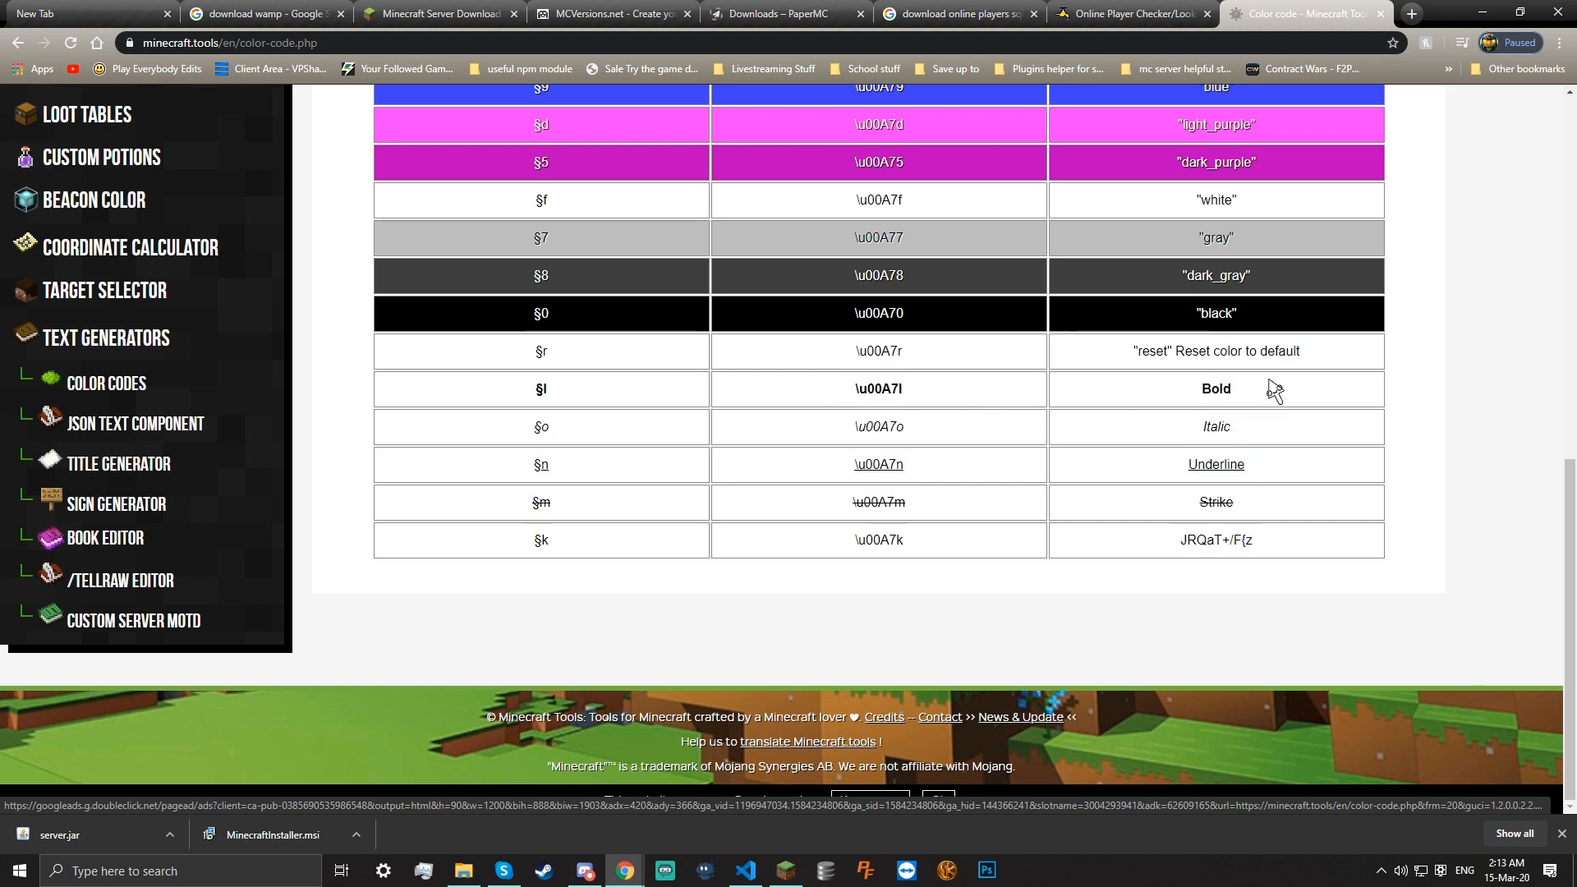
scroll(1265, 386, "up", 4)
scroll(674, 497, "down", 3)
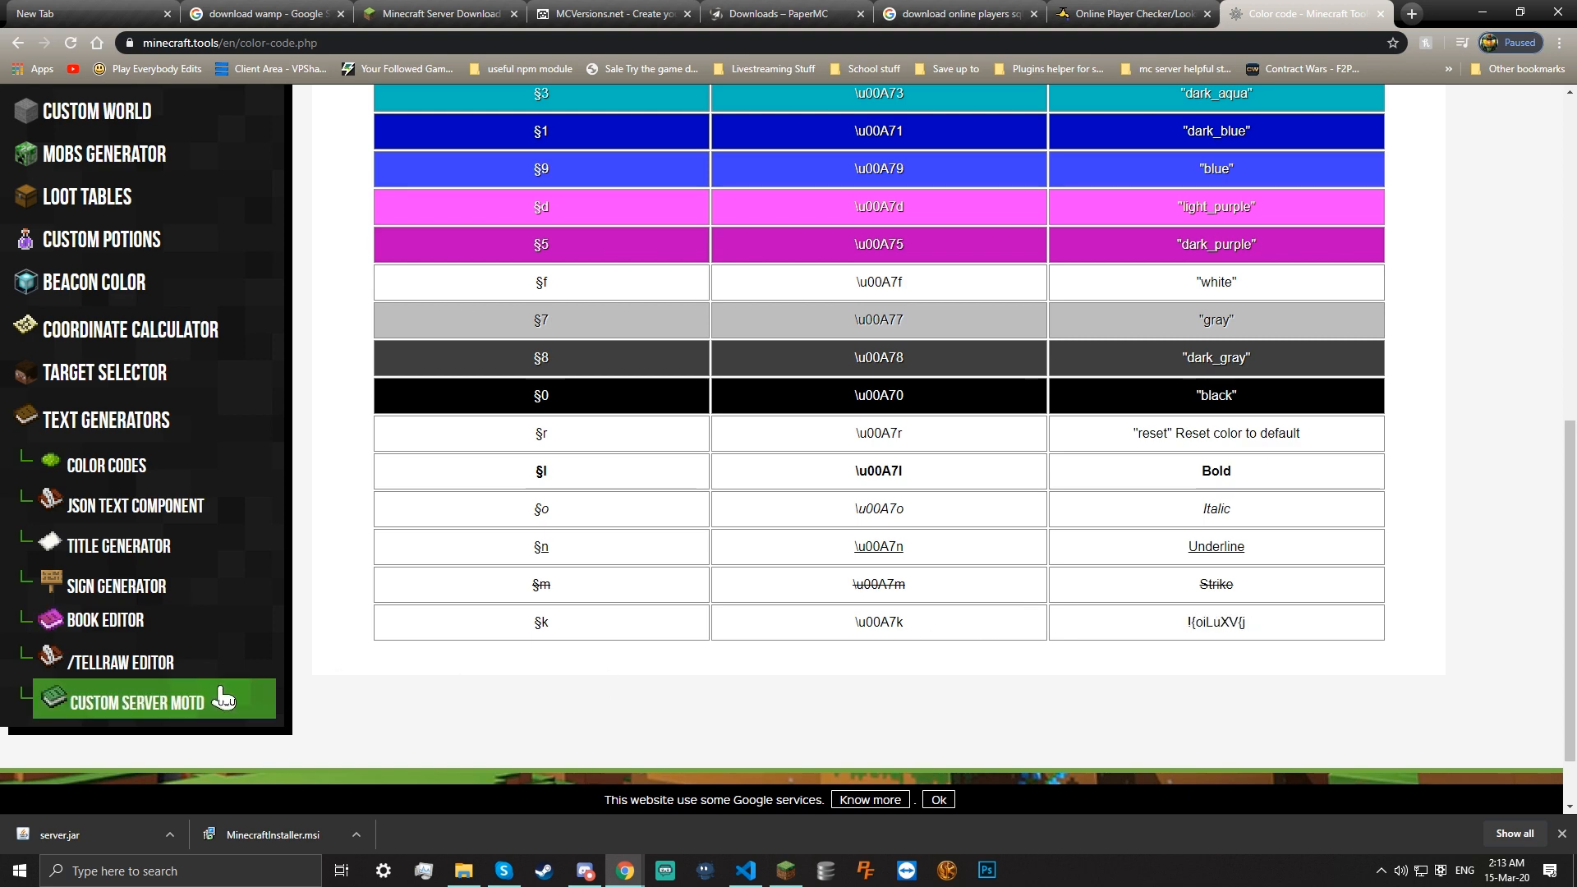
scroll(352, 693, "up", 8)
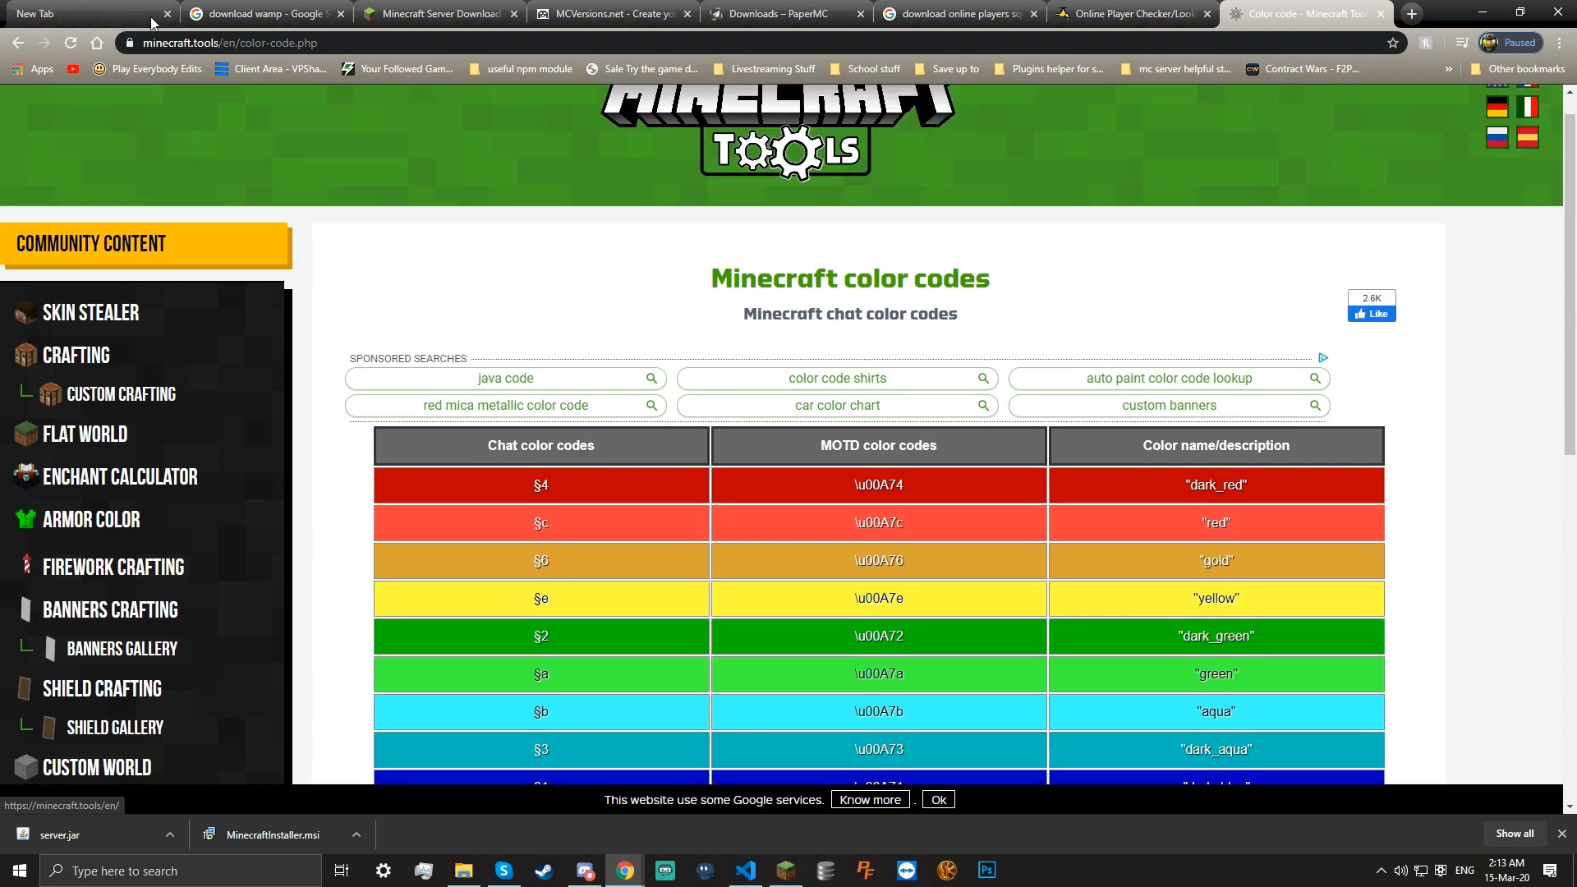
scroll(457, 186, "down", 8)
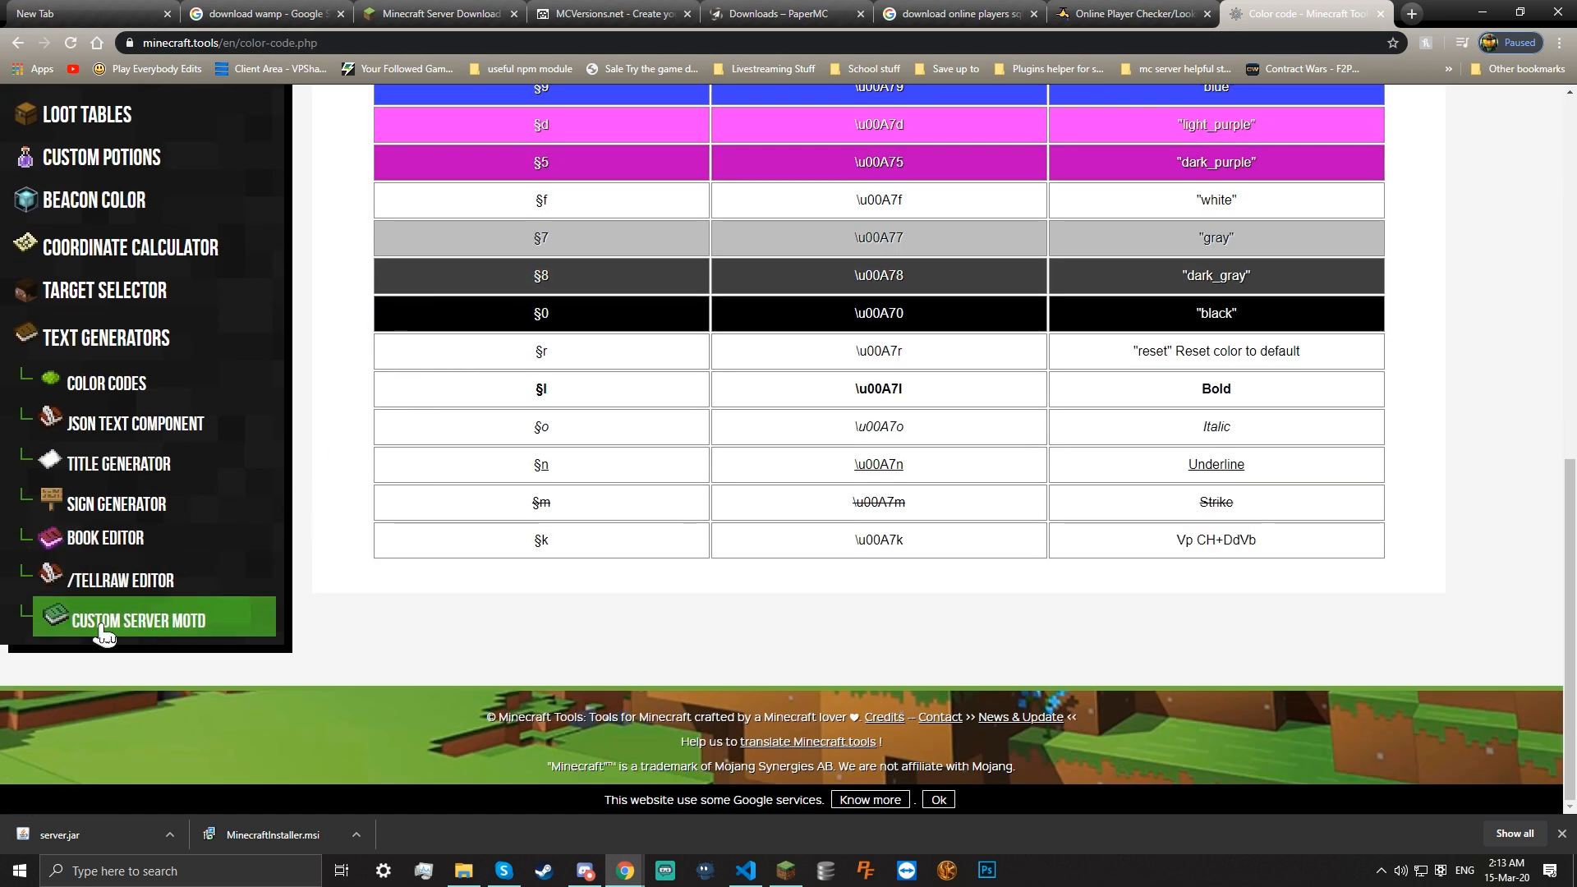
left_click(212, 635)
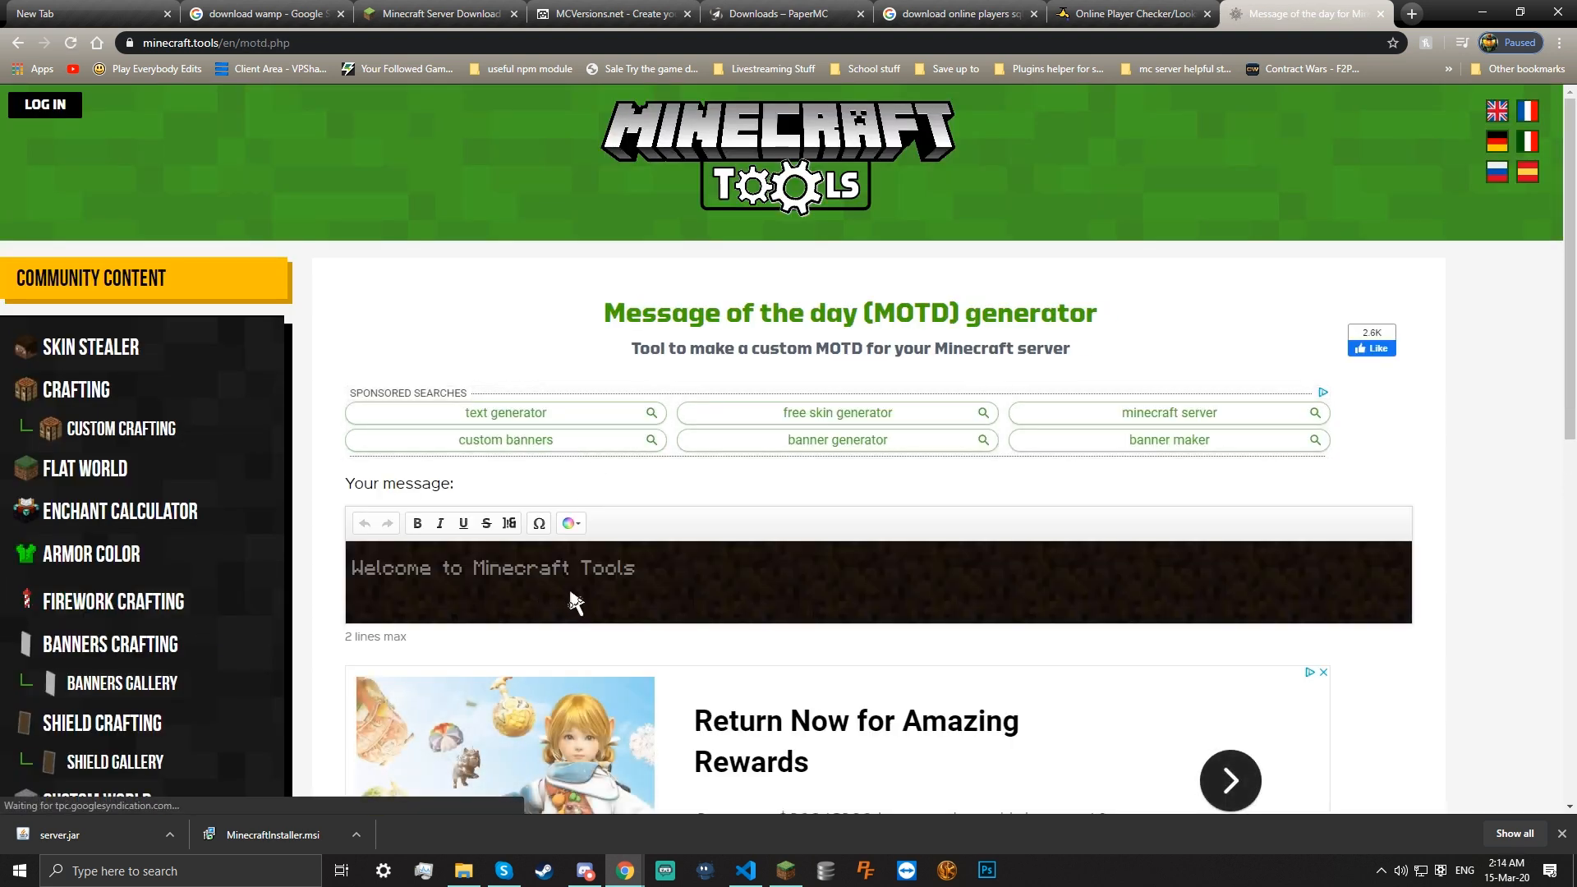
Replace the sample first-line text with 'Yolo bro'
scroll(591, 567, "down", 6)
scroll(607, 526, "up", 5)
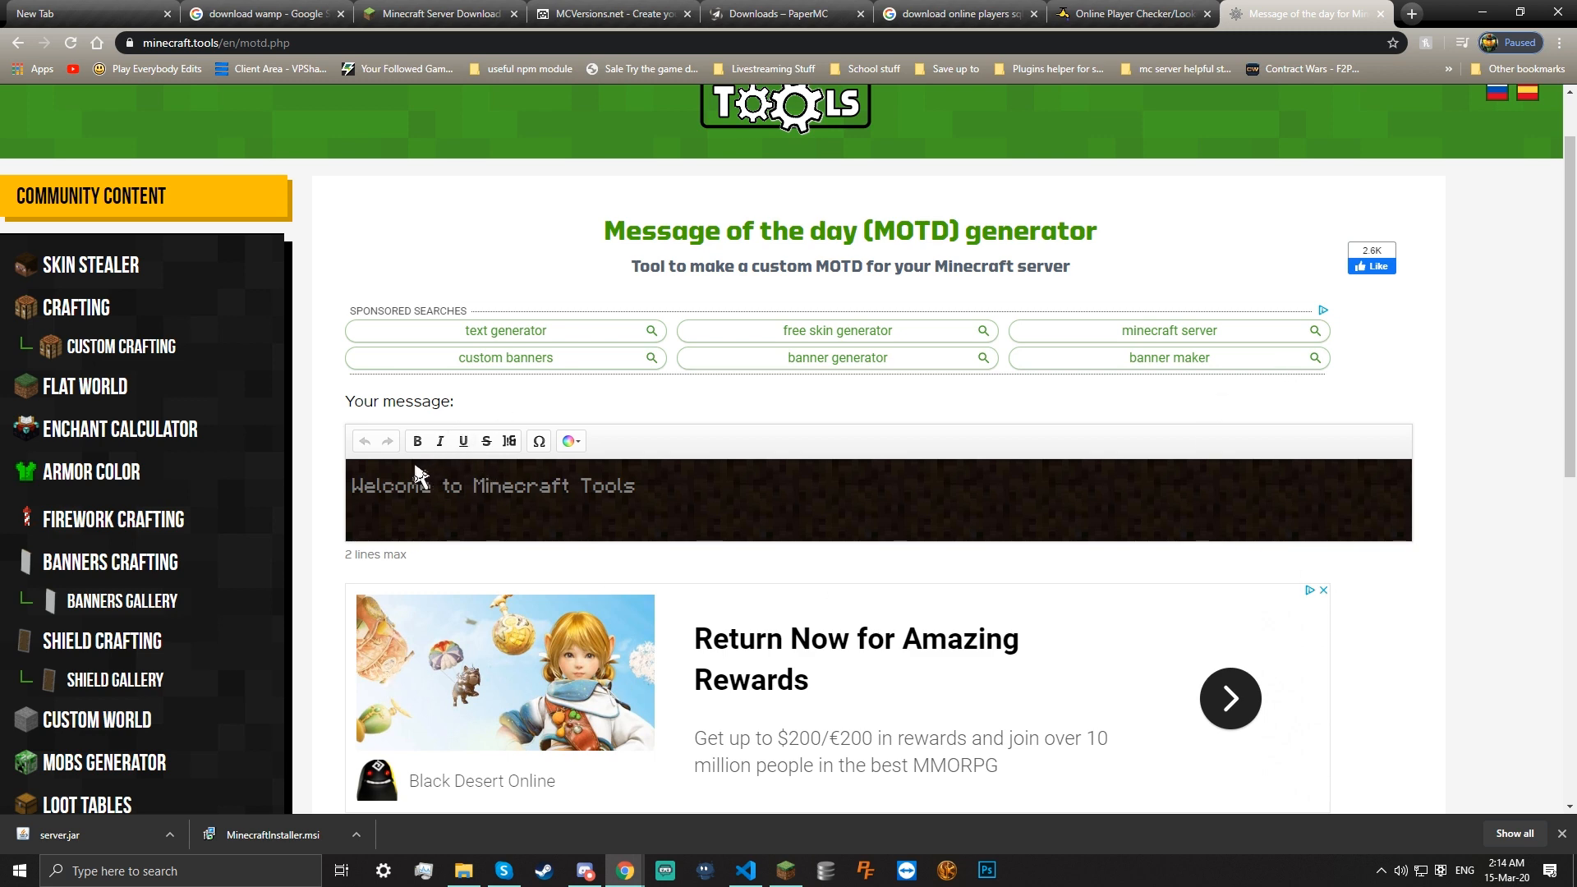
scroll(561, 496, "down", 4)
scroll(460, 316, "up", 3)
left_click_drag(667, 429, 275, 427)
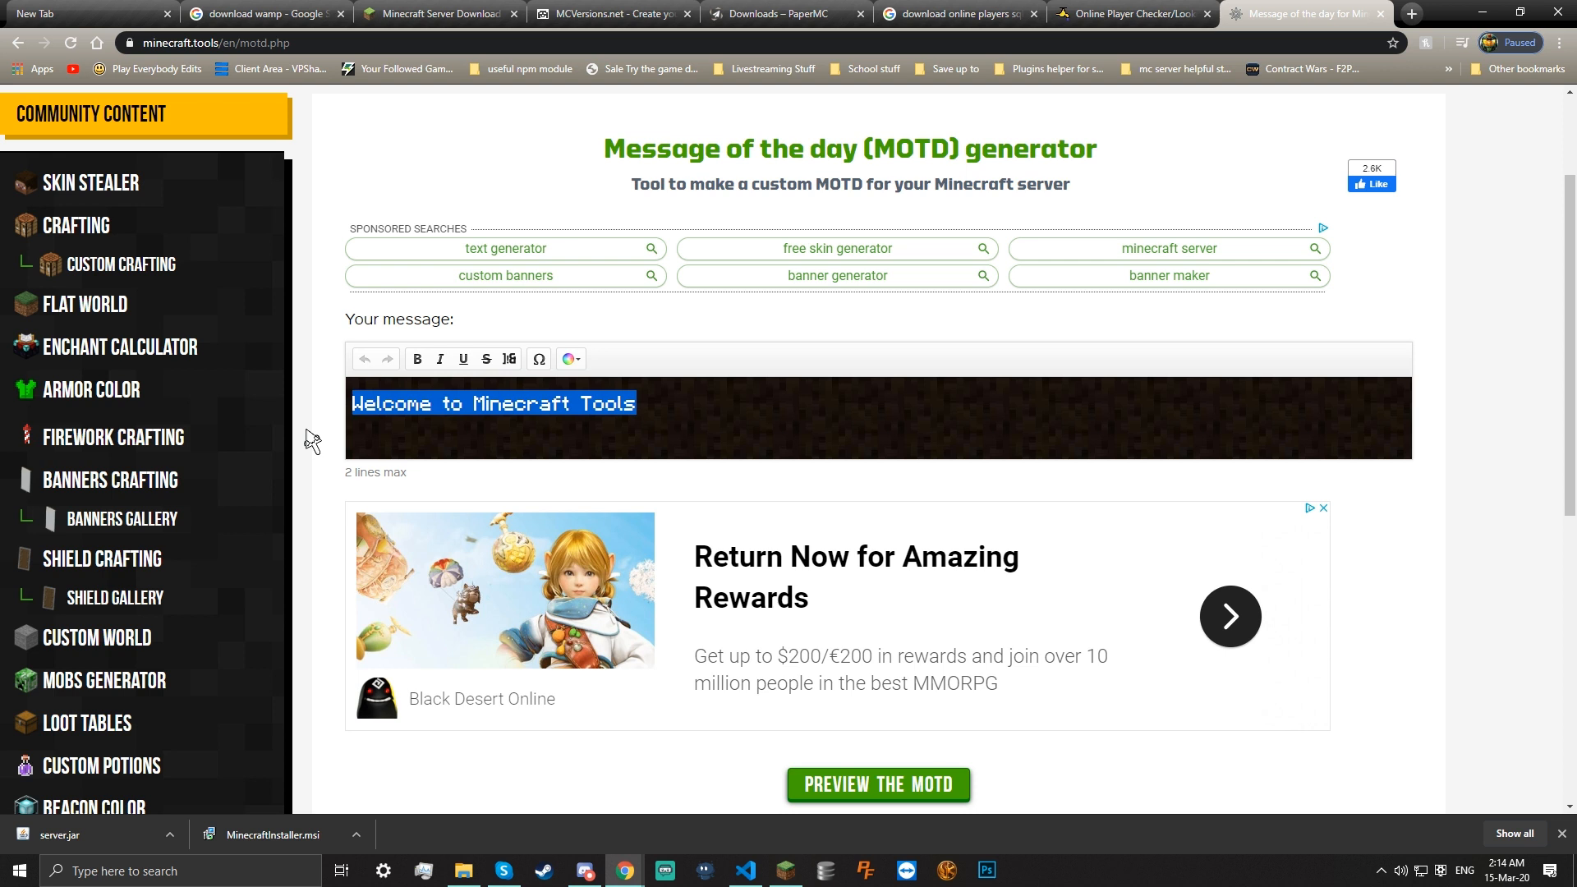
type("Yol")
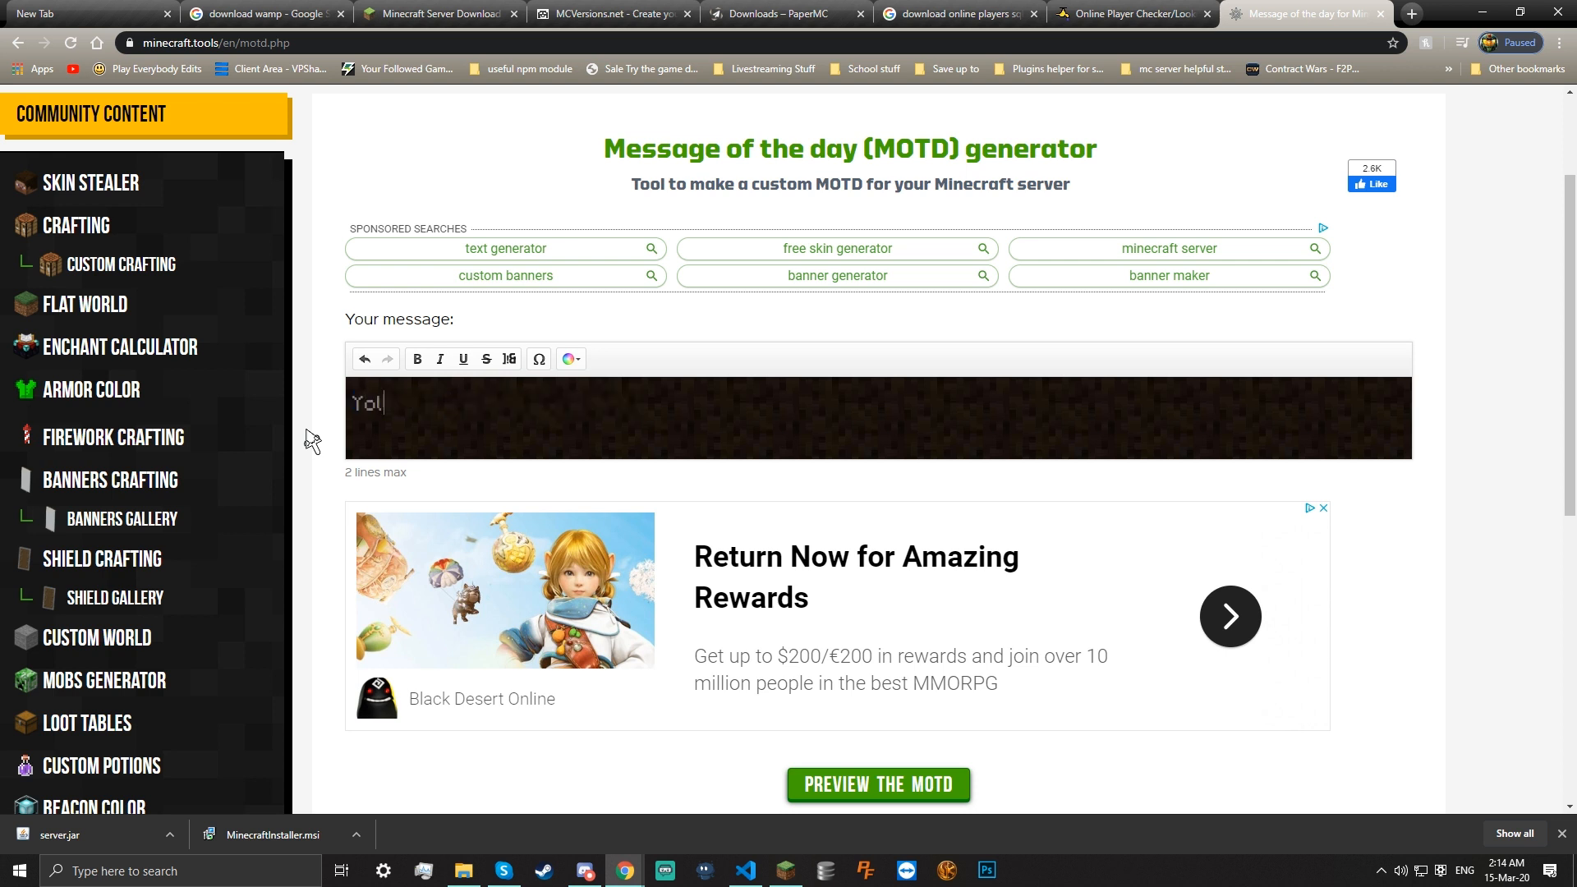
type("o bro")
Colour 'Yolo' red and 'bro' green
left_click_drag(397, 405, 345, 421)
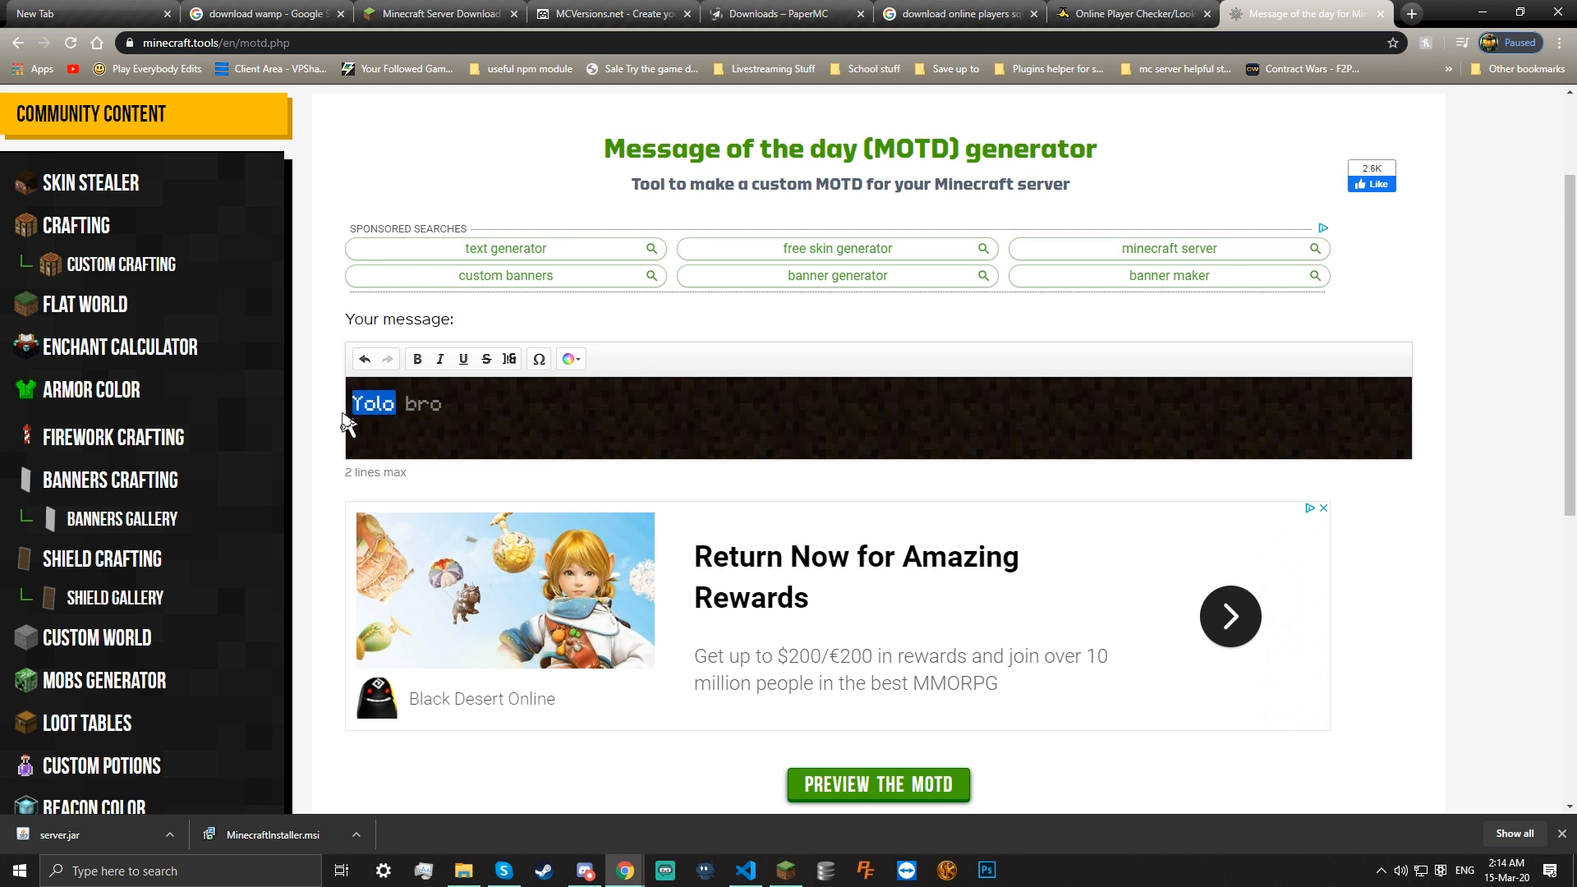
left_click(570, 359)
left_click(630, 411)
left_click_drag(467, 418, 404, 411)
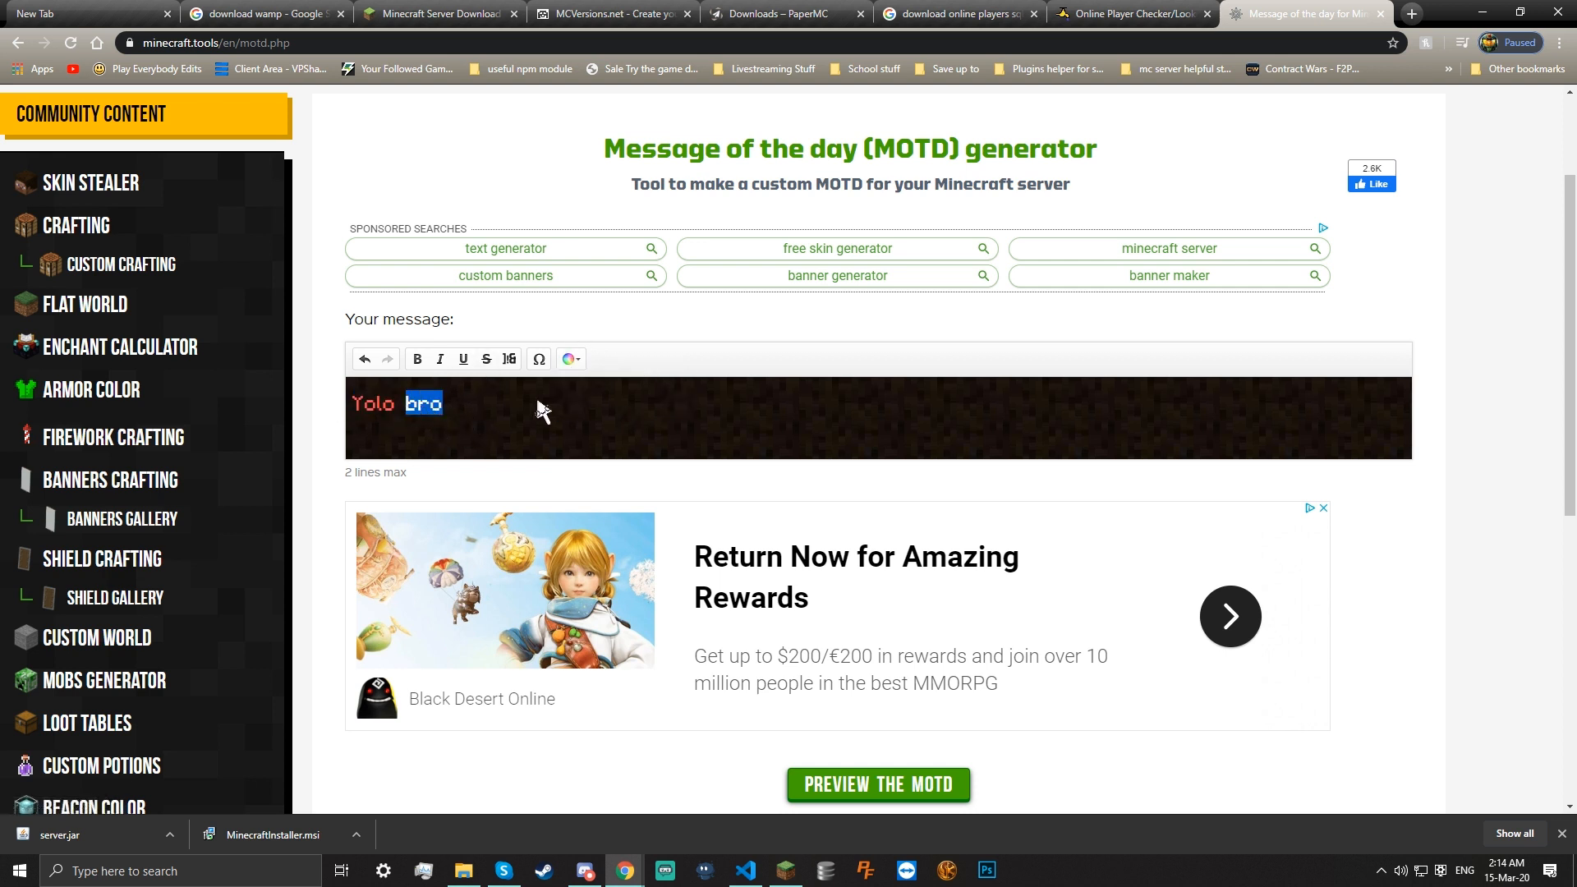
left_click(570, 359)
left_click(488, 431)
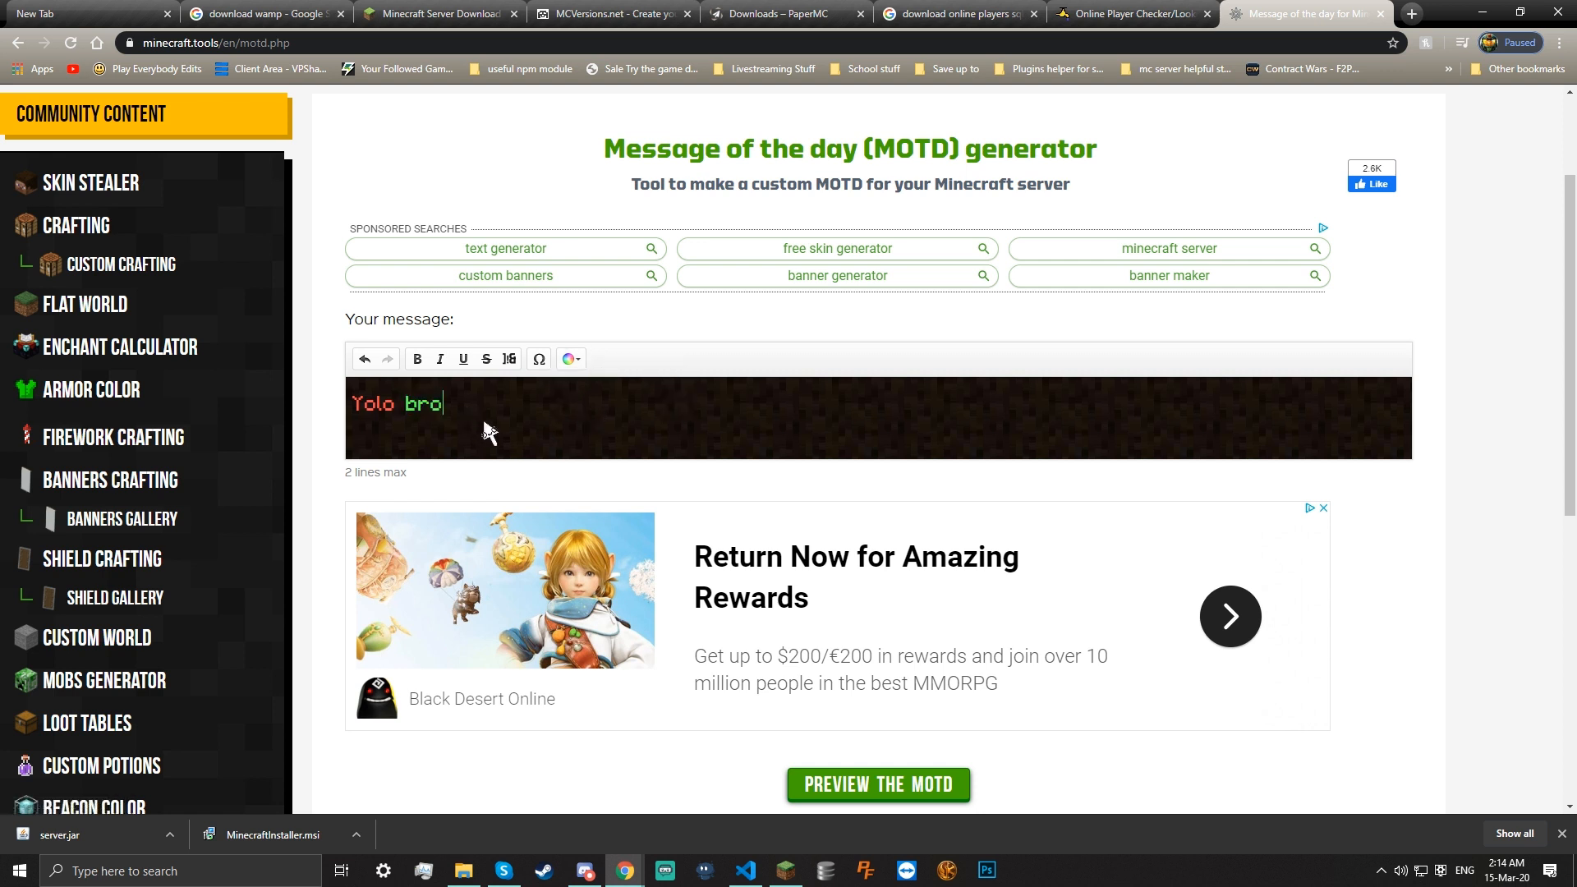
Make the word 'bro' obfuscated (scrambled) text
mouse_move(443, 402)
left_mouse_down()
mouse_move(408, 411)
mouse_move(432, 411)
left_mouse_up()
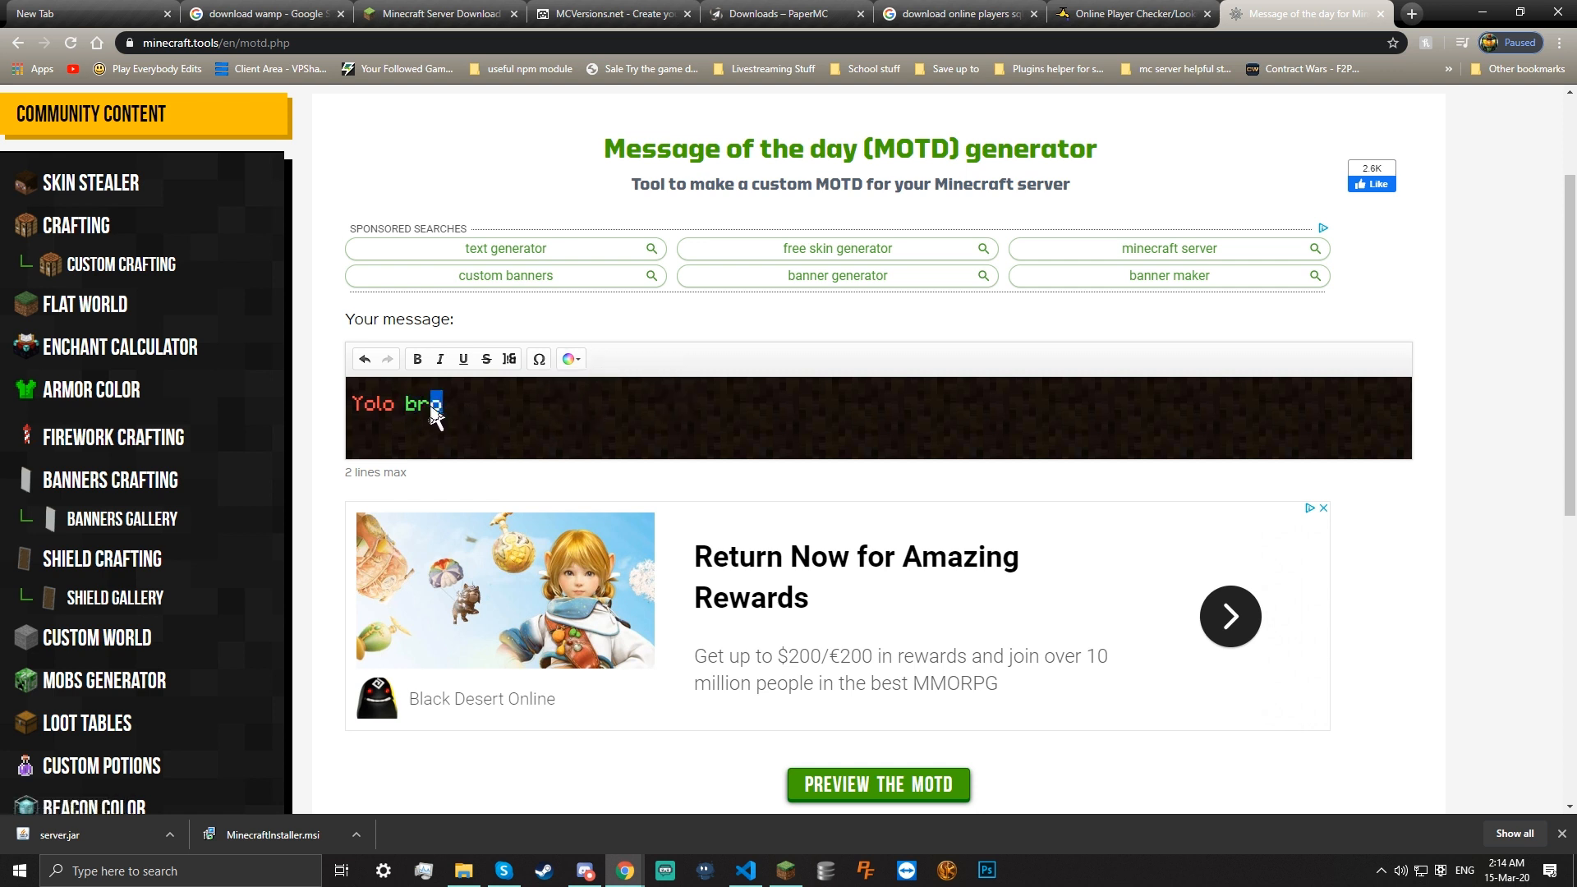
left_click(509, 360)
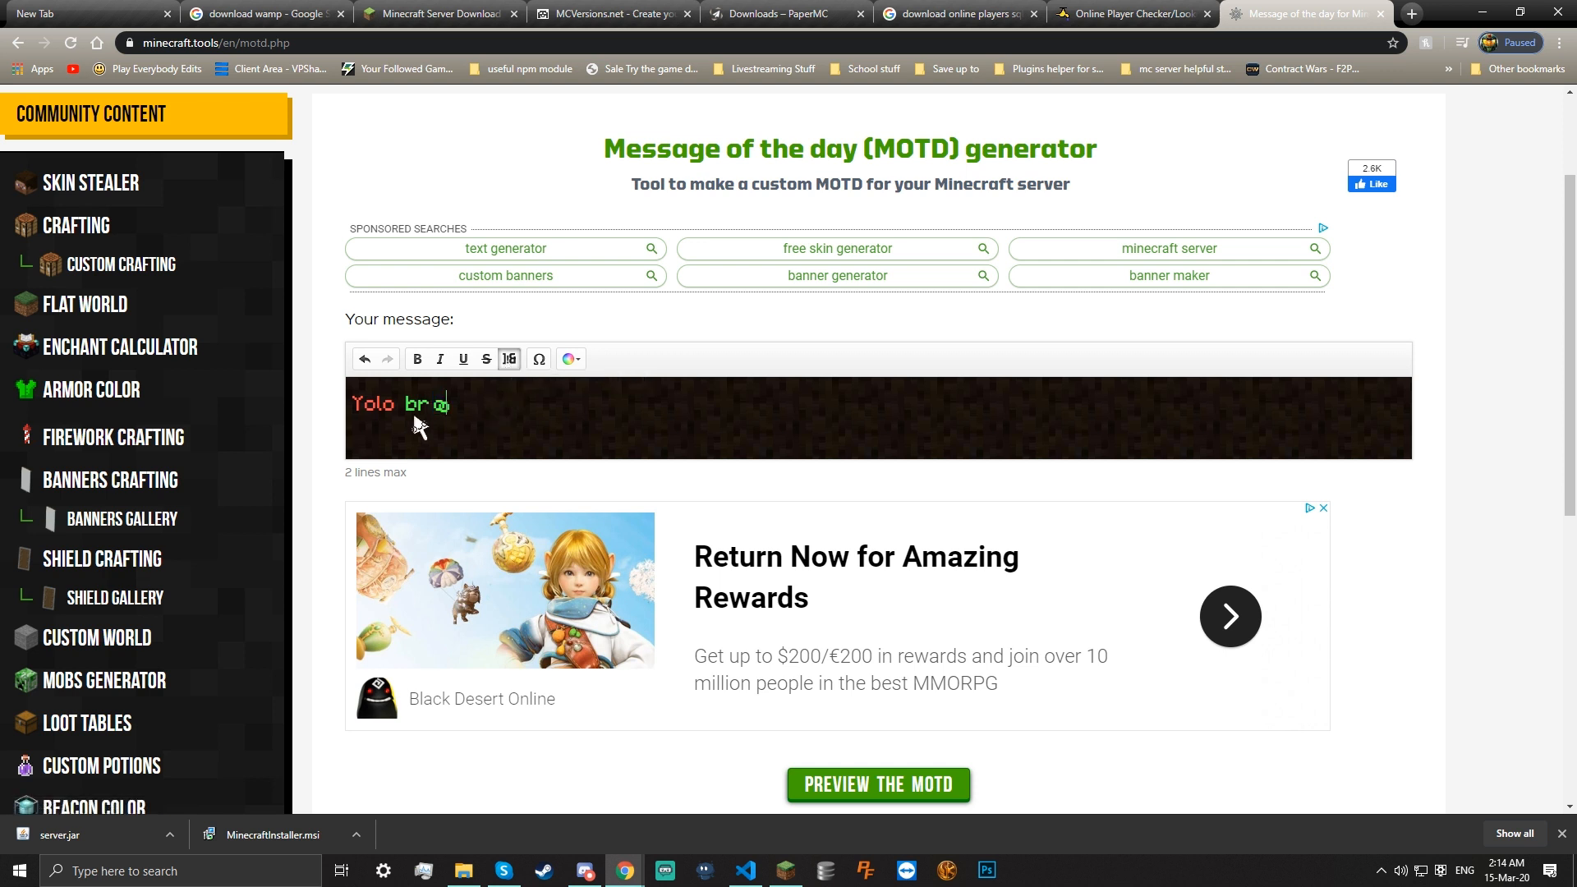
left_click_drag(456, 413, 417, 408)
left_click(509, 361)
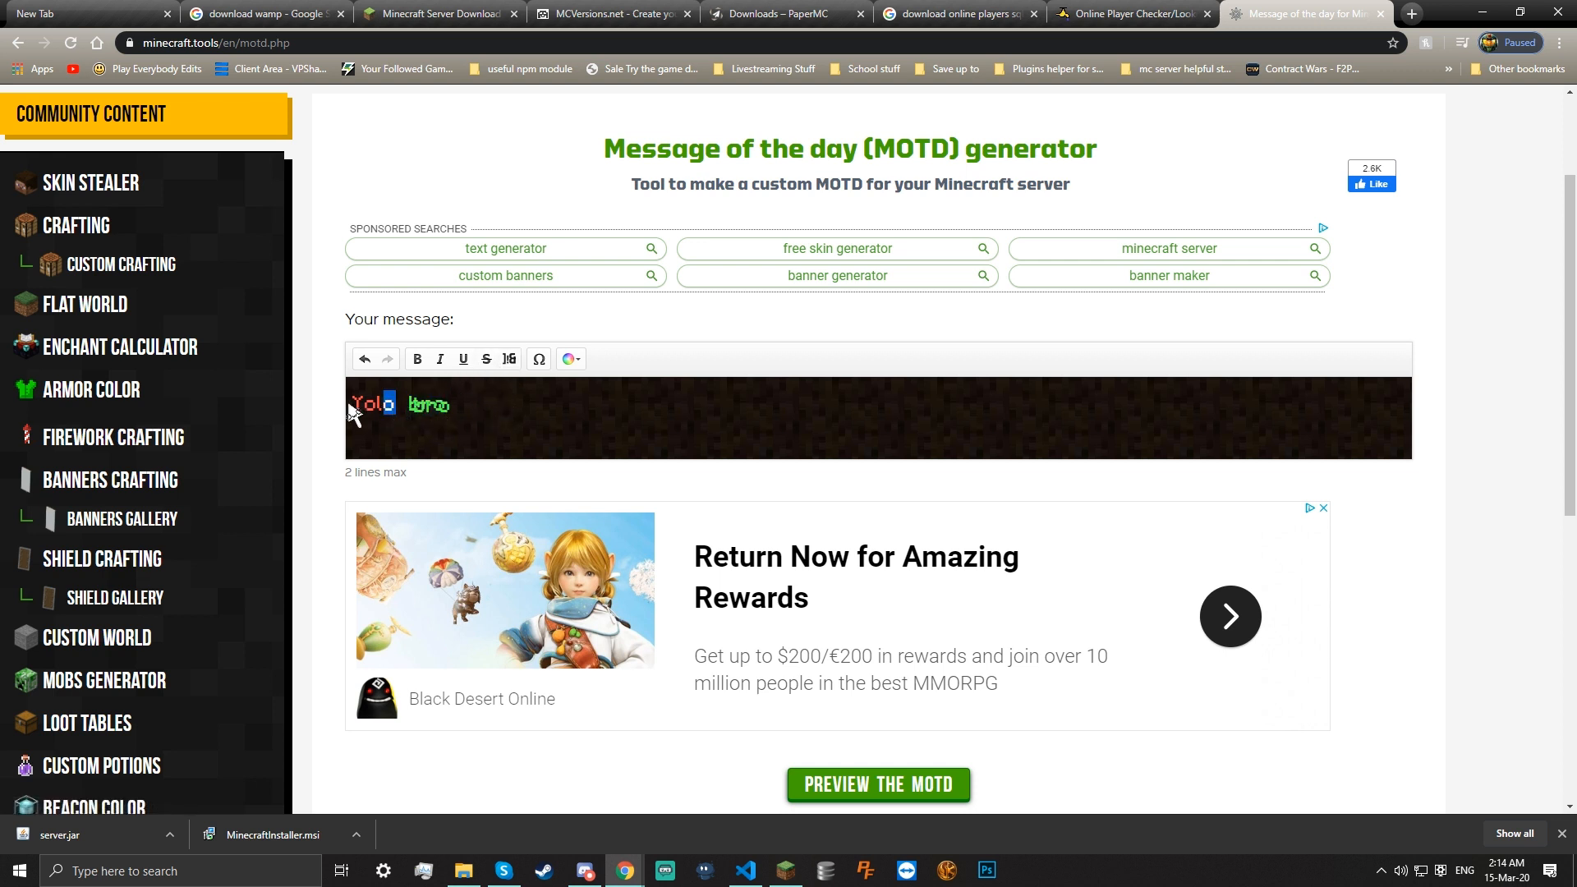
Make the whole 'Yolo bro' line underlined, bold and italic
left_click_drag(492, 411, 358, 403)
left_click(464, 359)
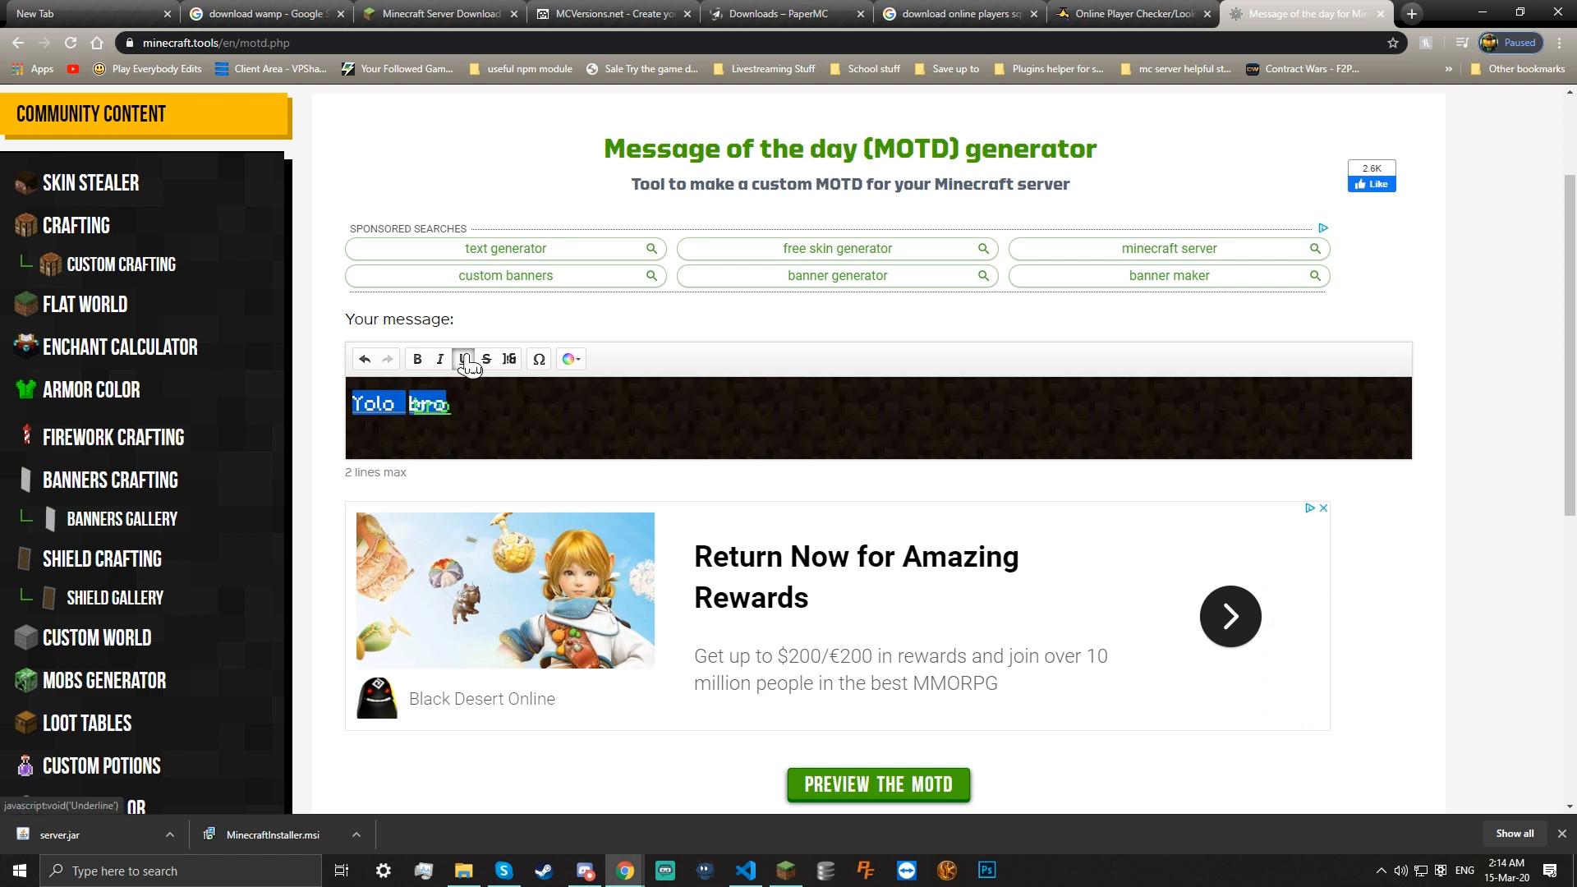
left_click(494, 406)
left_click_drag(448, 408, 352, 407)
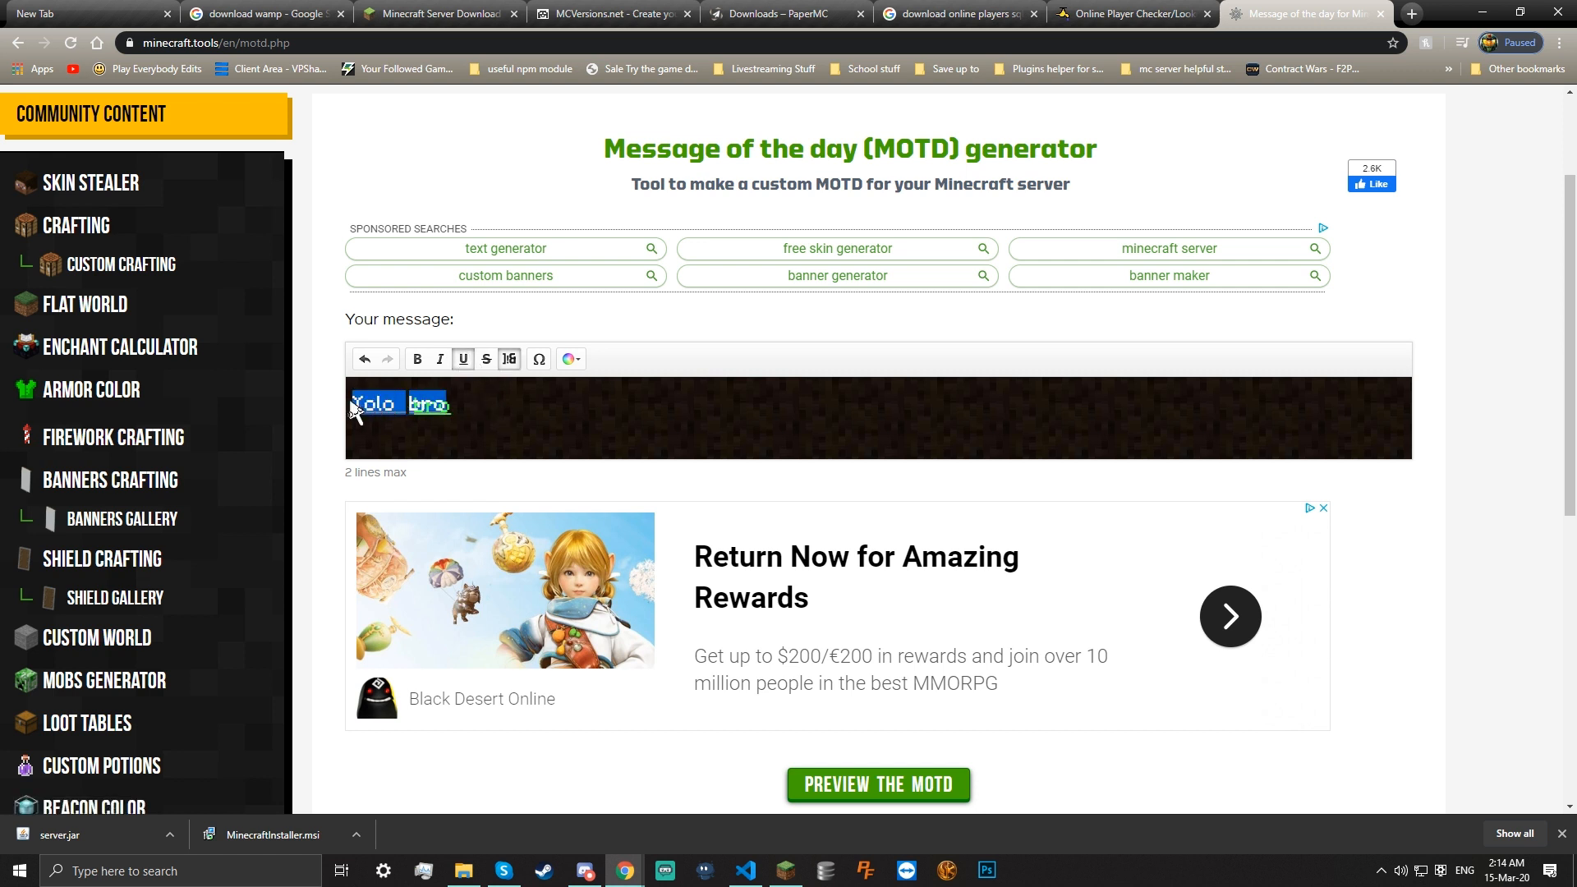
left_click(417, 359)
left_click(441, 359)
left_click(485, 409)
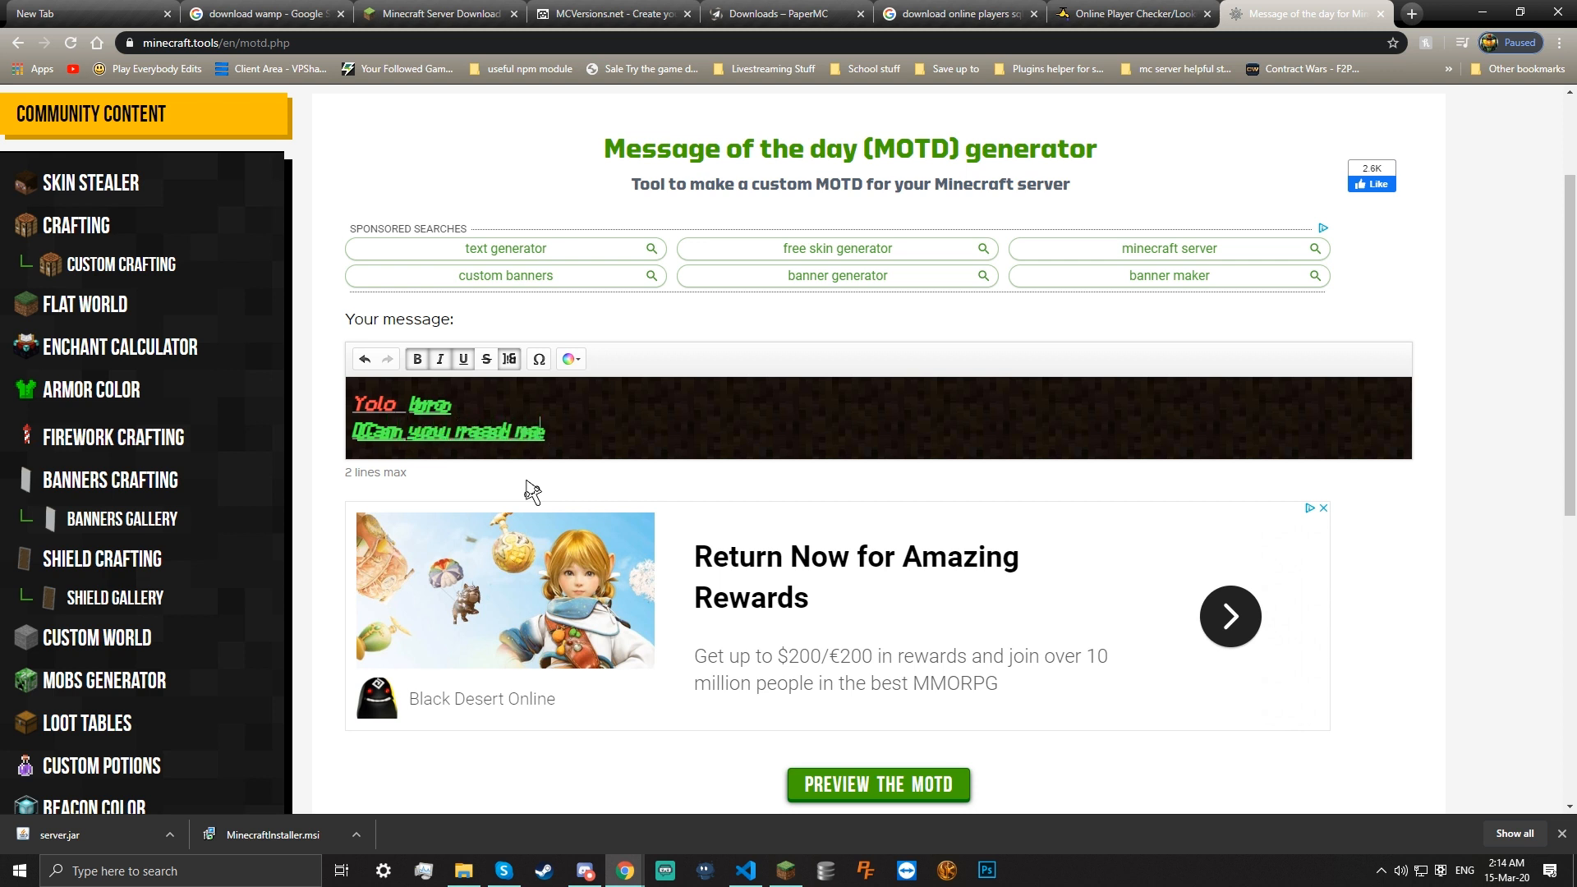
Remove the strikethrough from 'read me' on the second line
left_click_drag(549, 438, 481, 445)
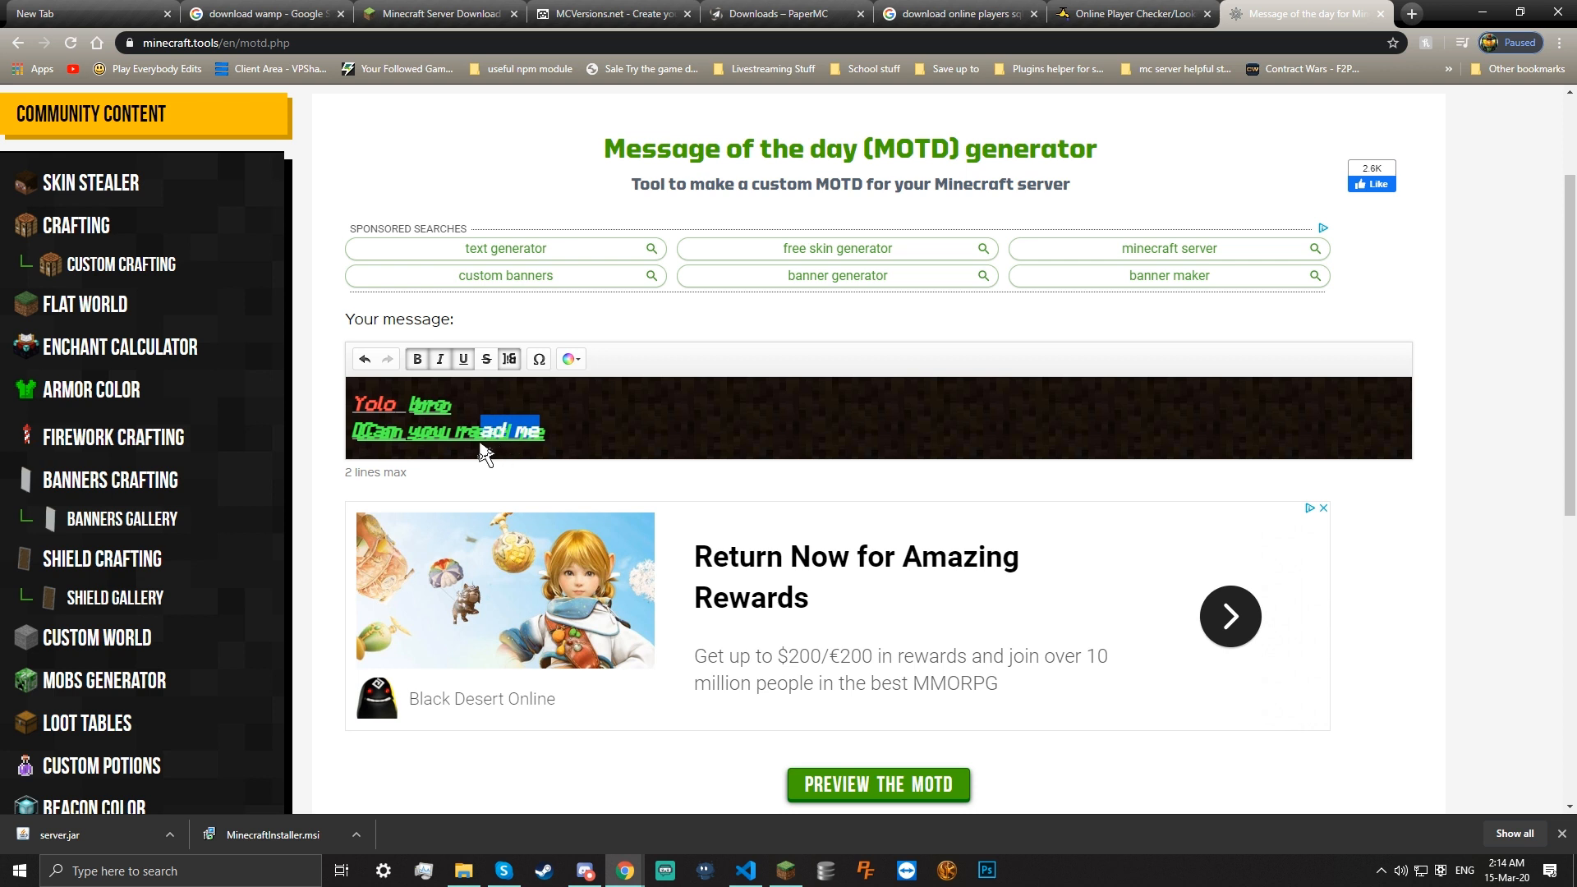
left_click(487, 361)
left_click(570, 380)
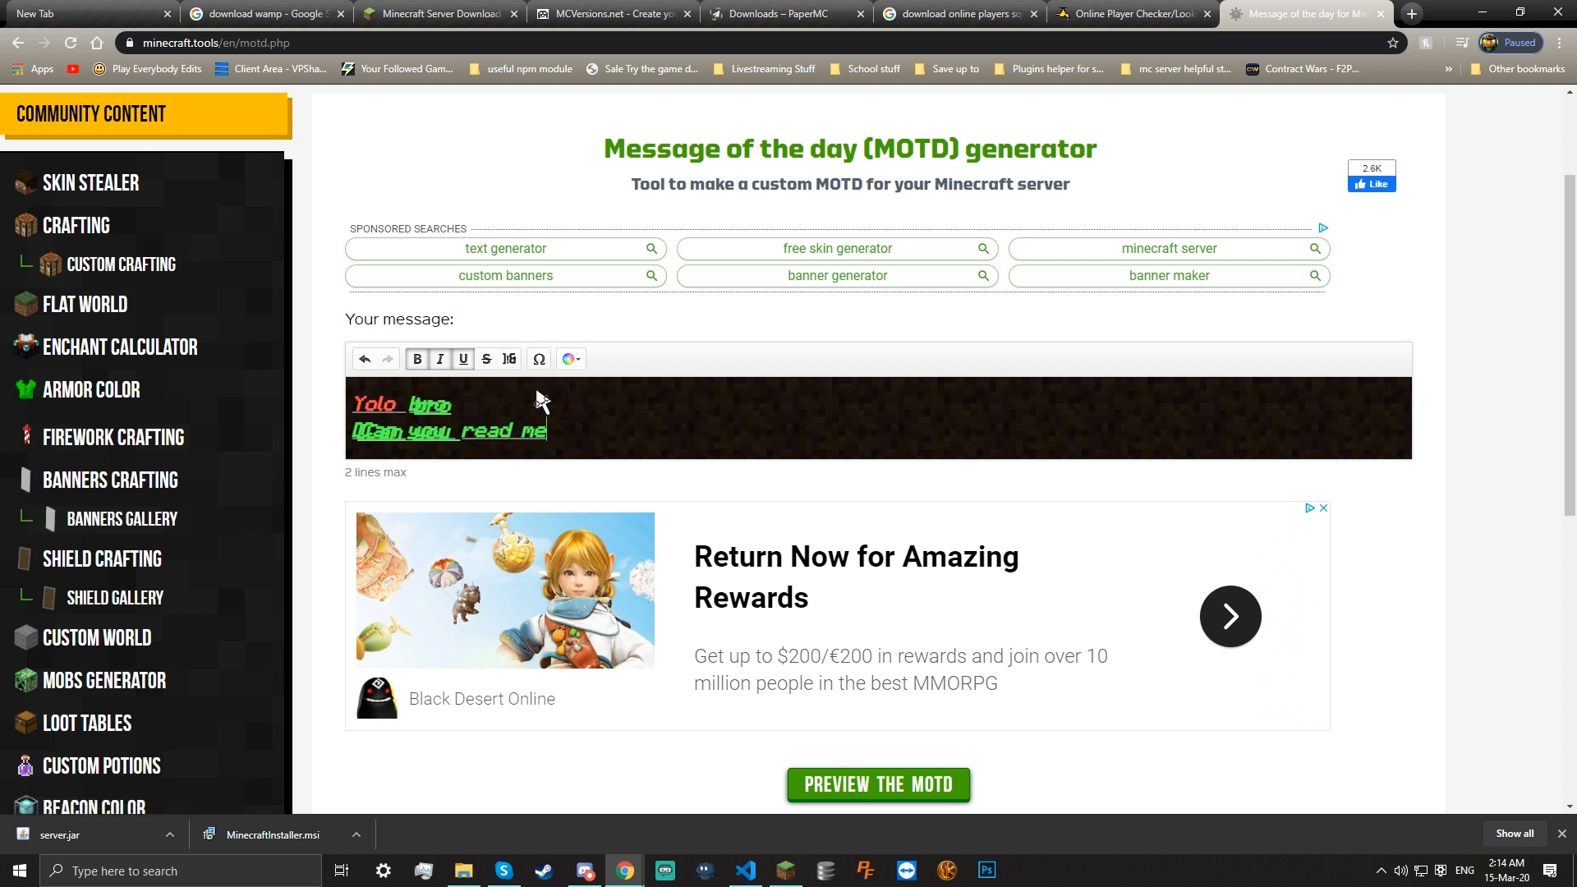
Preview the MOTD, generate its server.properties code and select the code
scroll(690, 391, "down", 3)
left_click(842, 549)
scroll(805, 435, "down", 4)
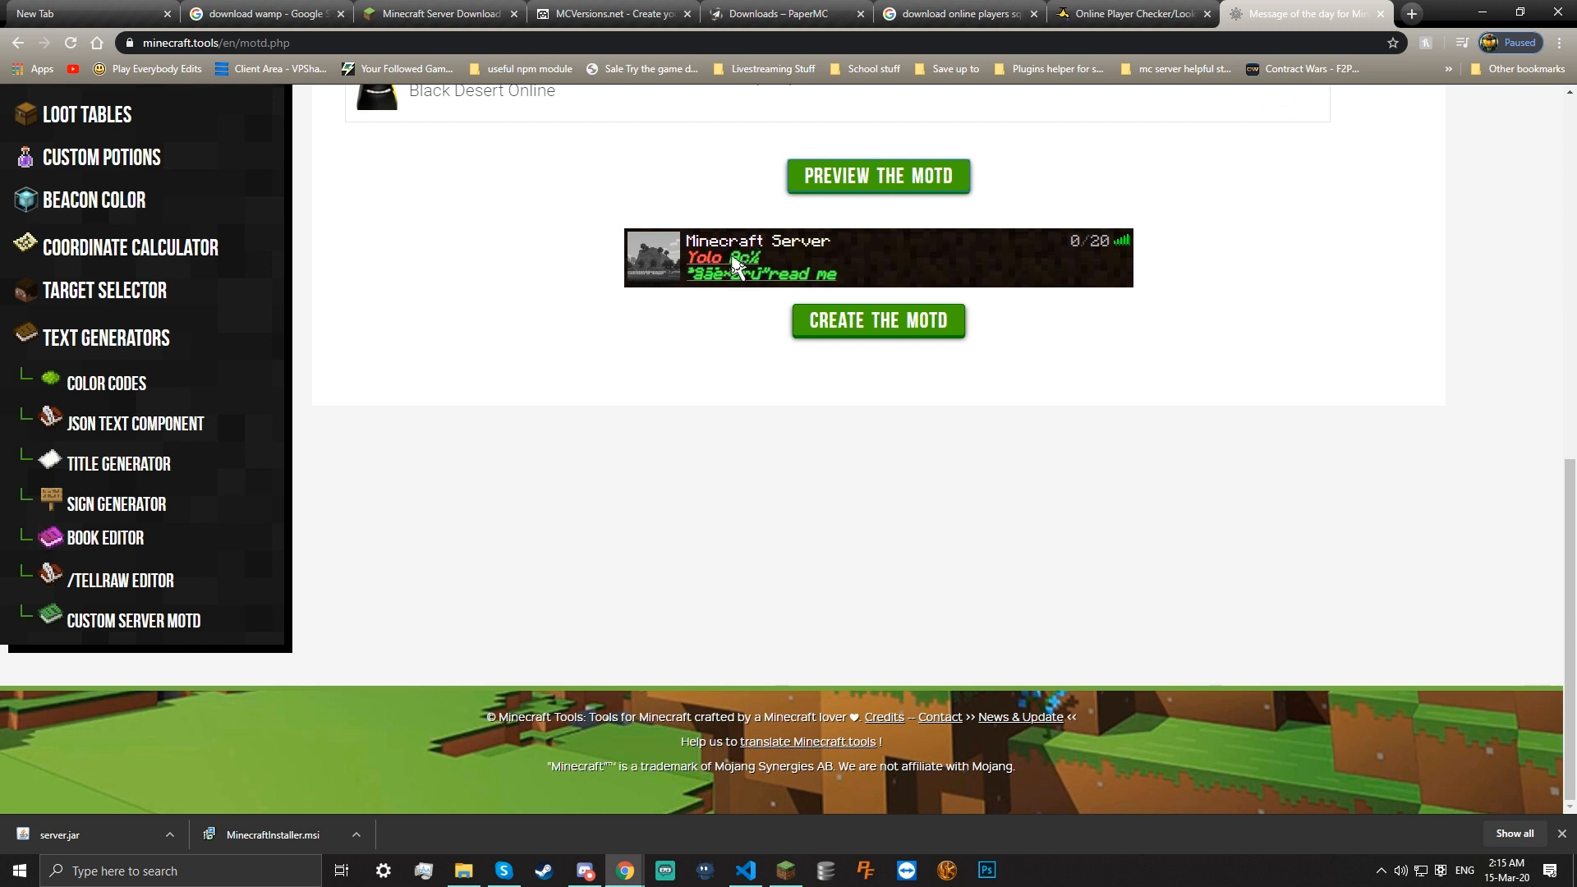
left_click(809, 328)
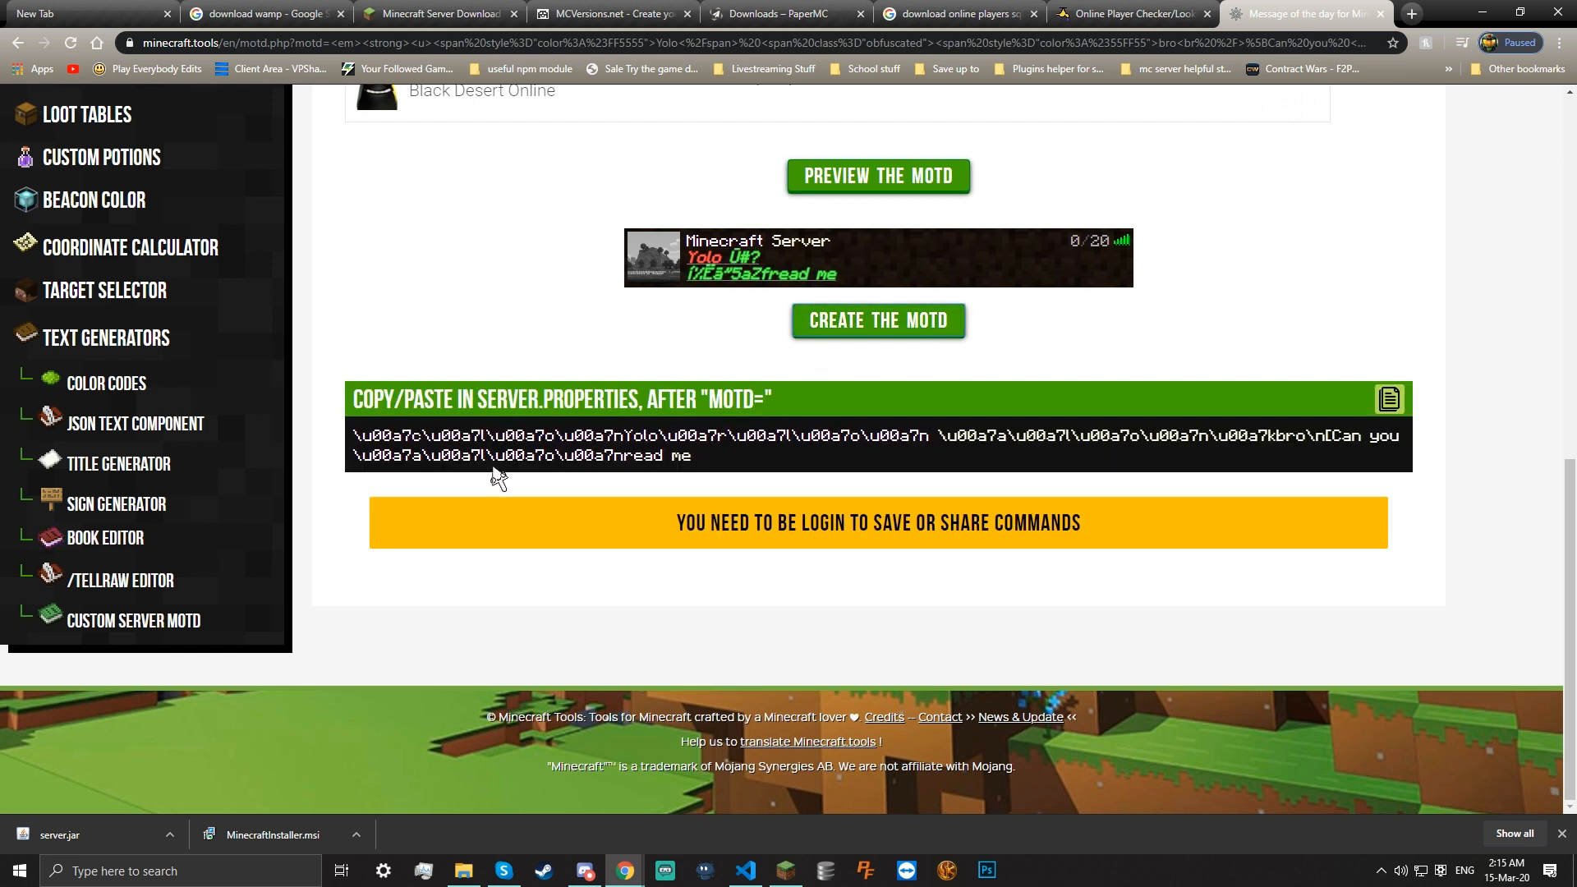
left_click_drag(350, 435, 827, 475)
key("ctrl+c")
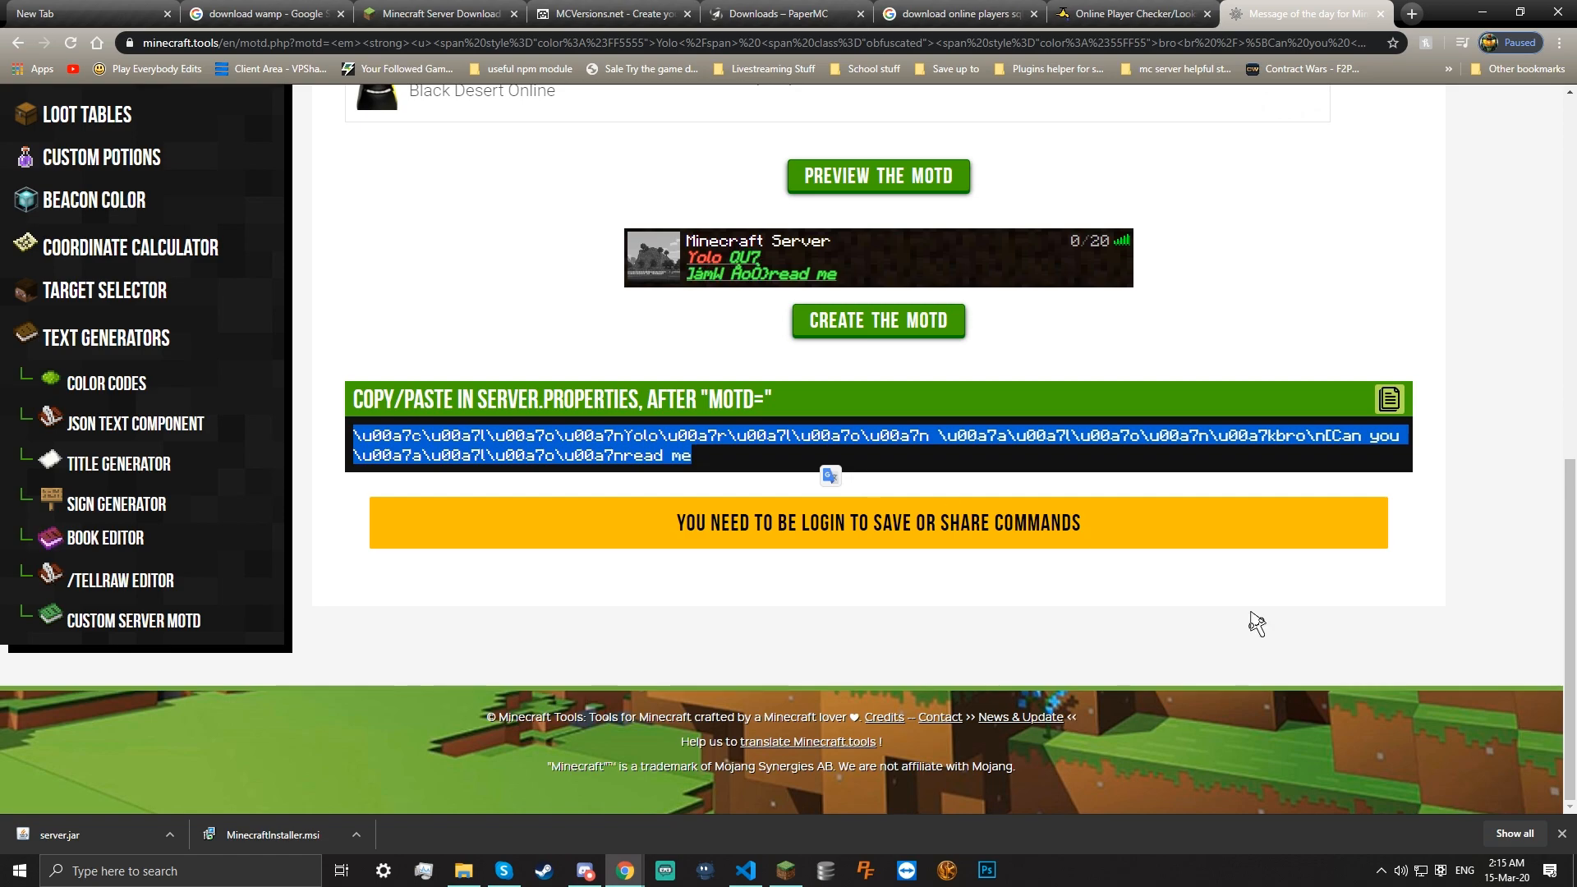
left_click(1358, 669)
left_click(746, 870)
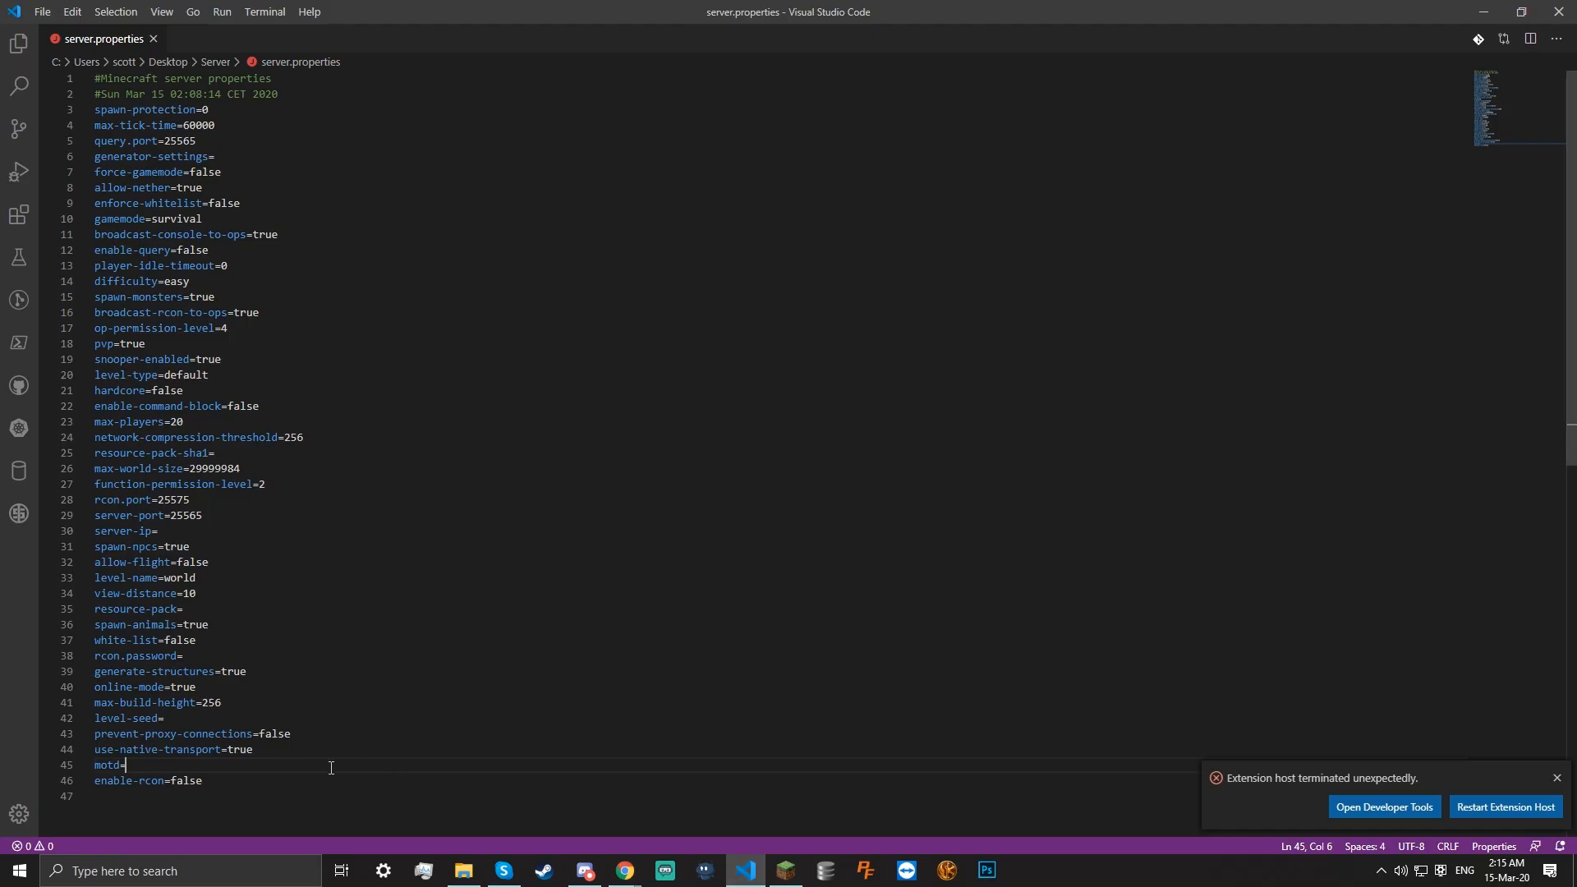
Paste the generated MOTD code after motd= on line 45 of server.properties
key("ctrl+v")
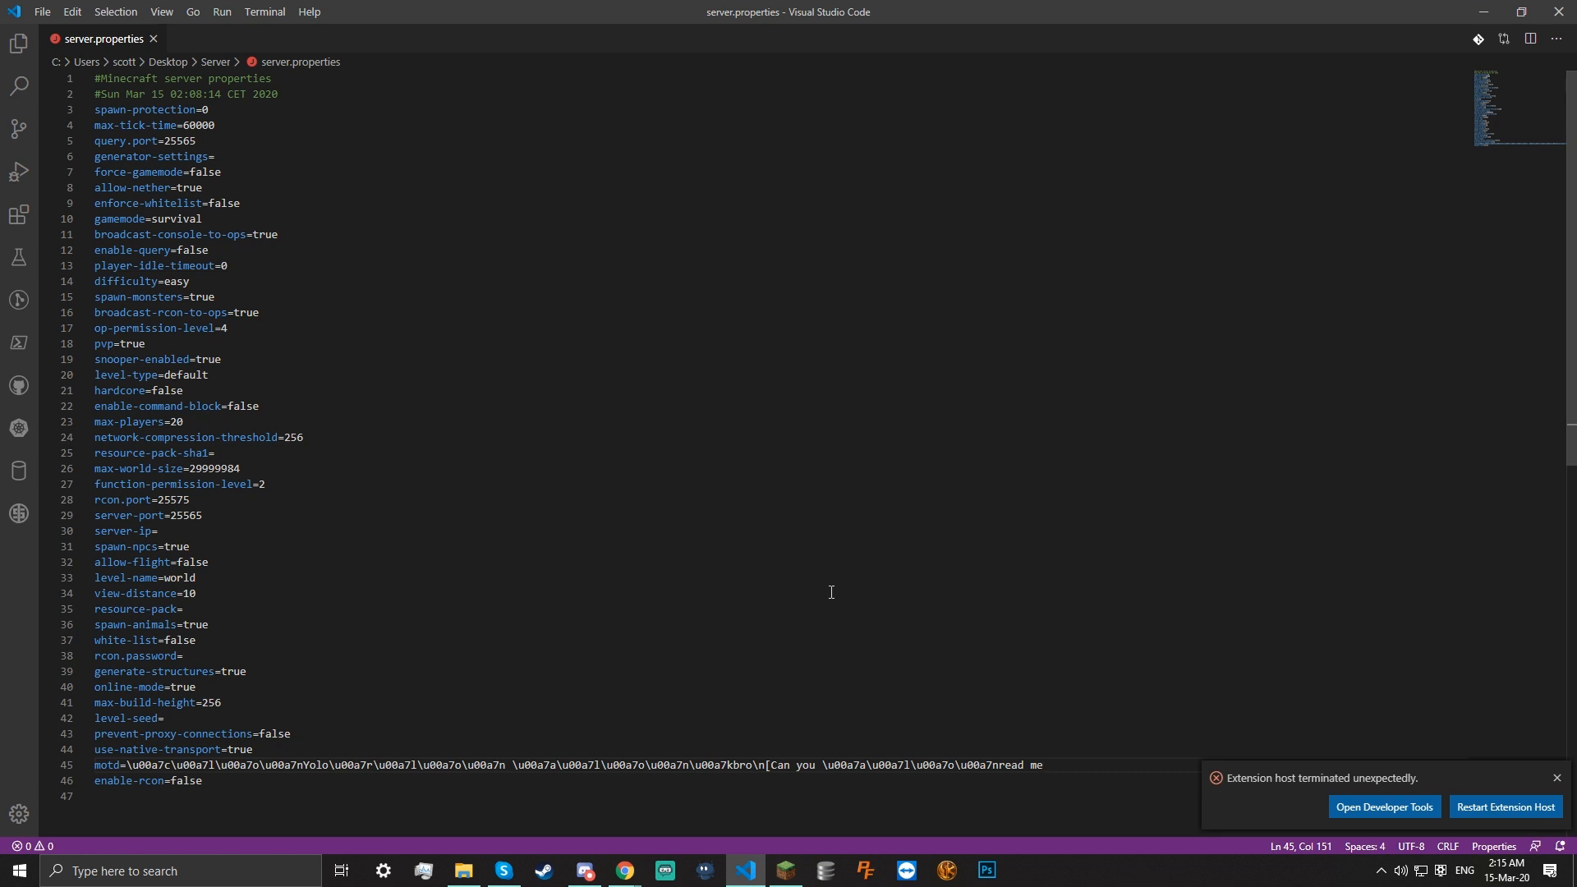
left_click(759, 873)
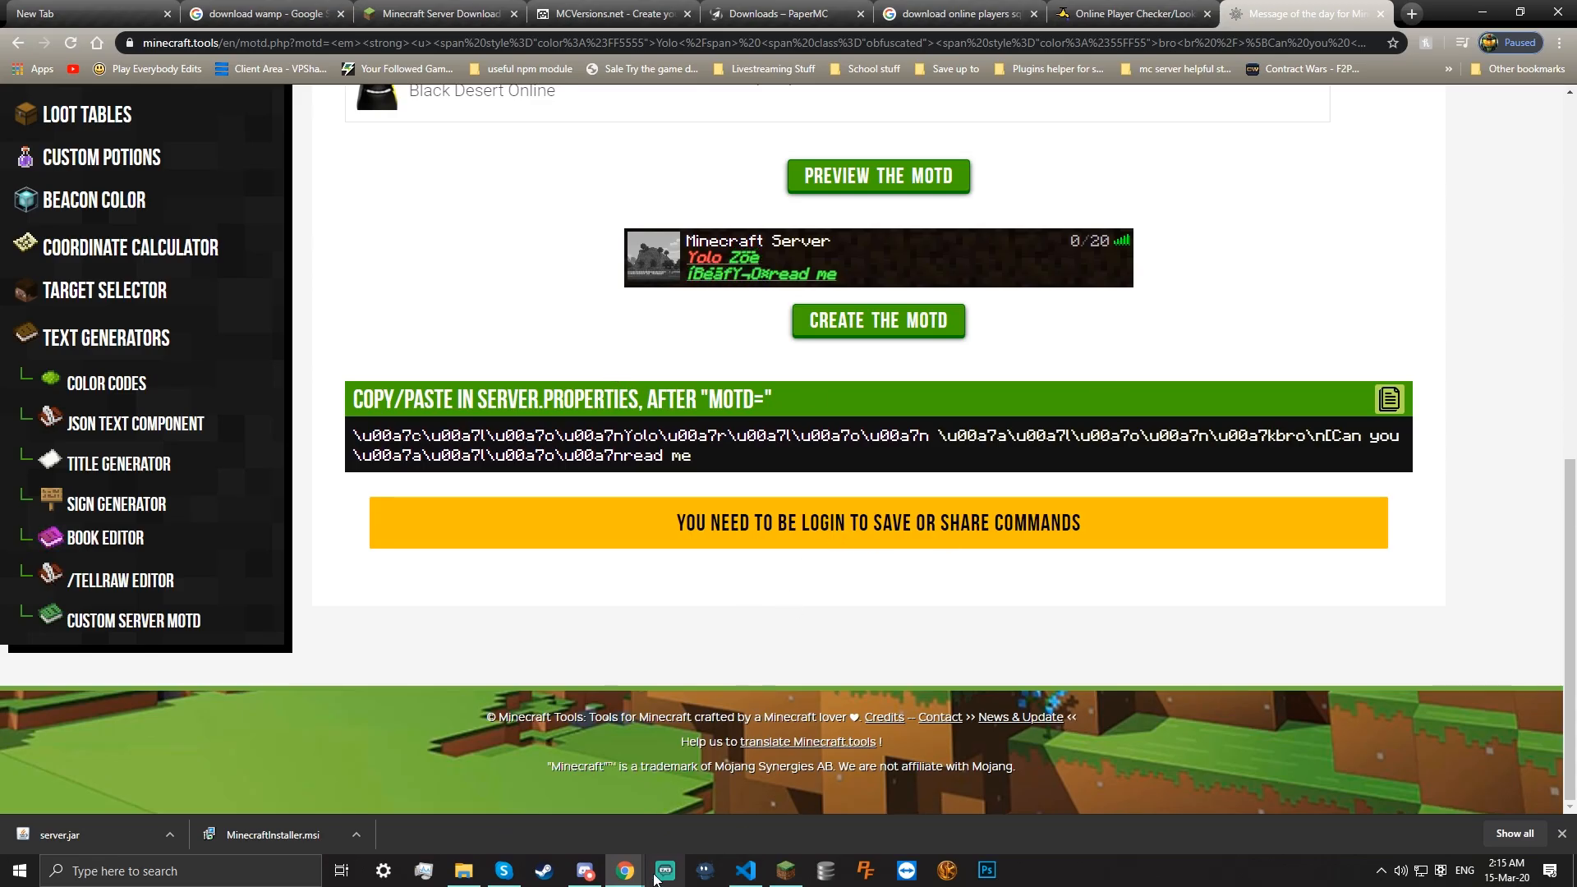
left_click(754, 877)
Launch Minecraft Java Edition 1.15.2 from the Minecraft Launcher
left_click(688, 697)
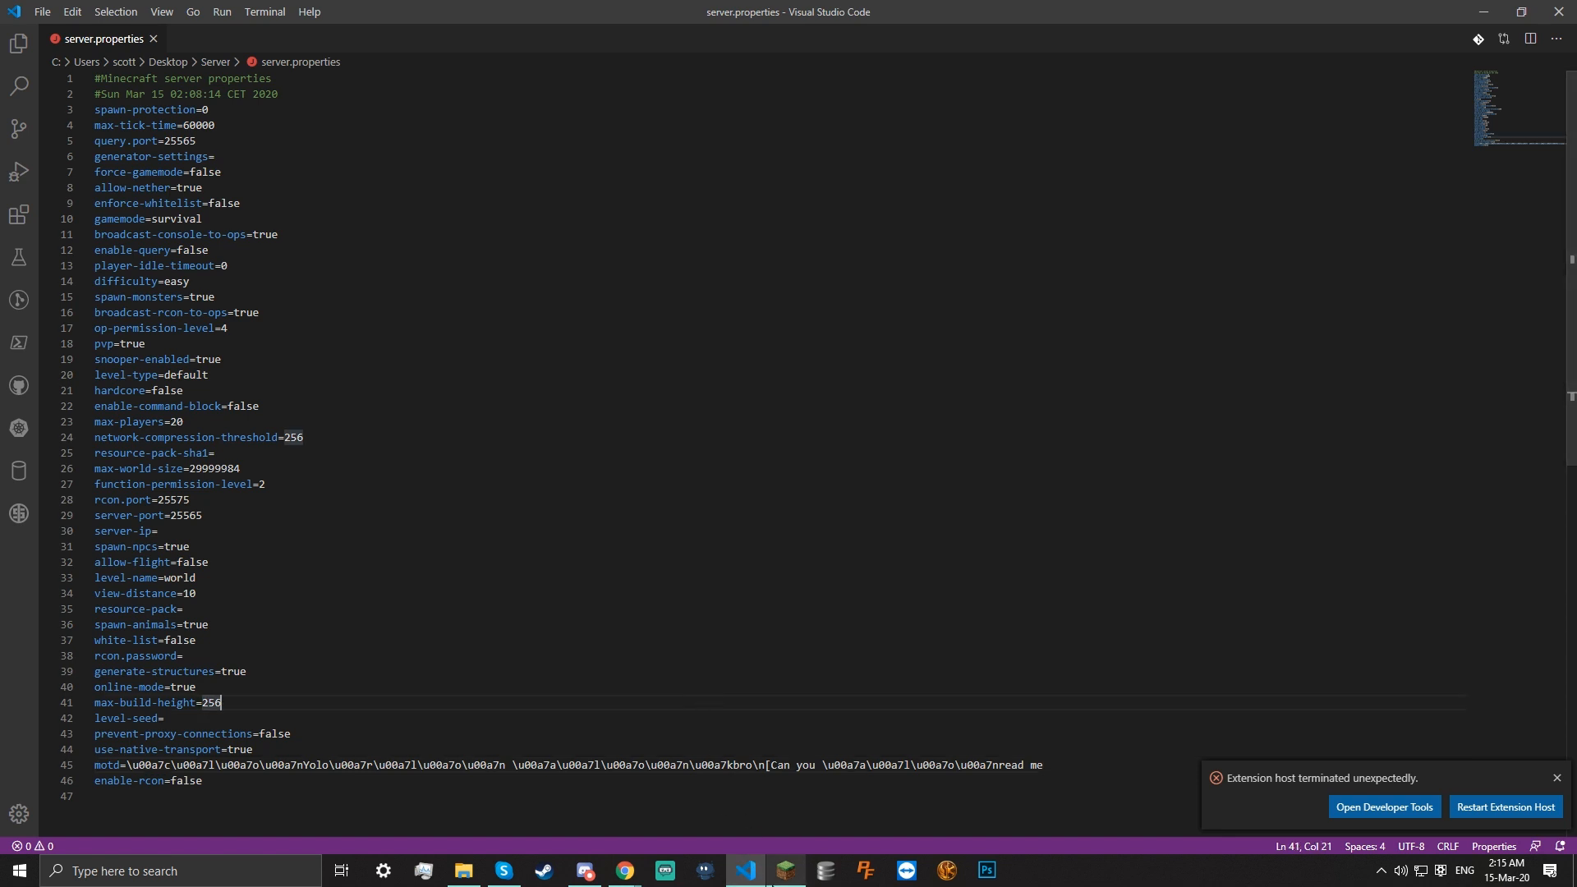
left_click(786, 871)
left_click(406, 822)
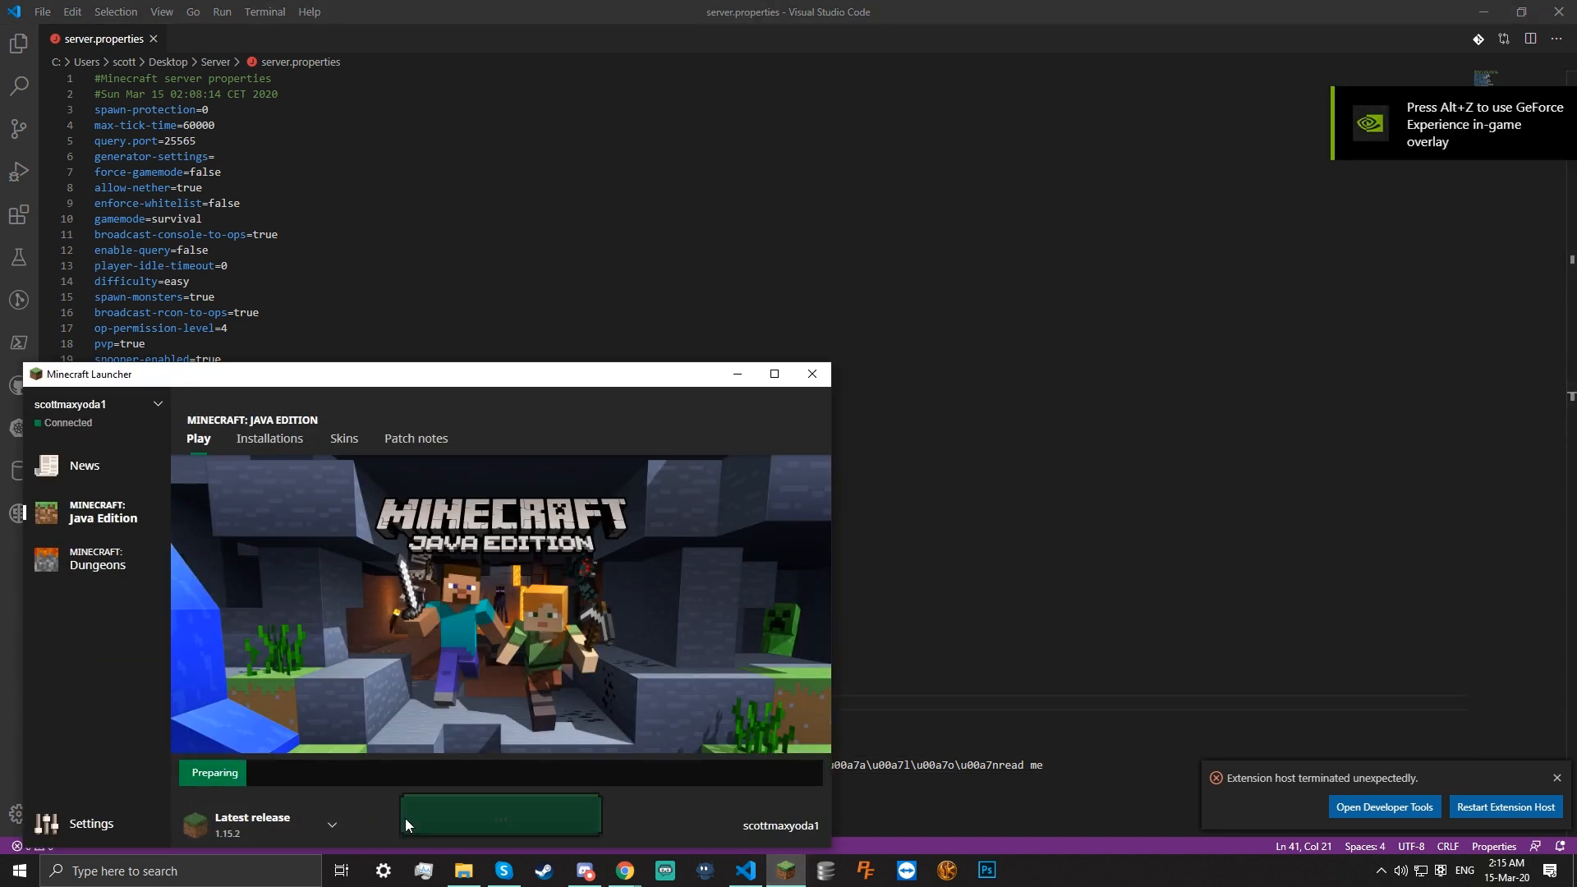
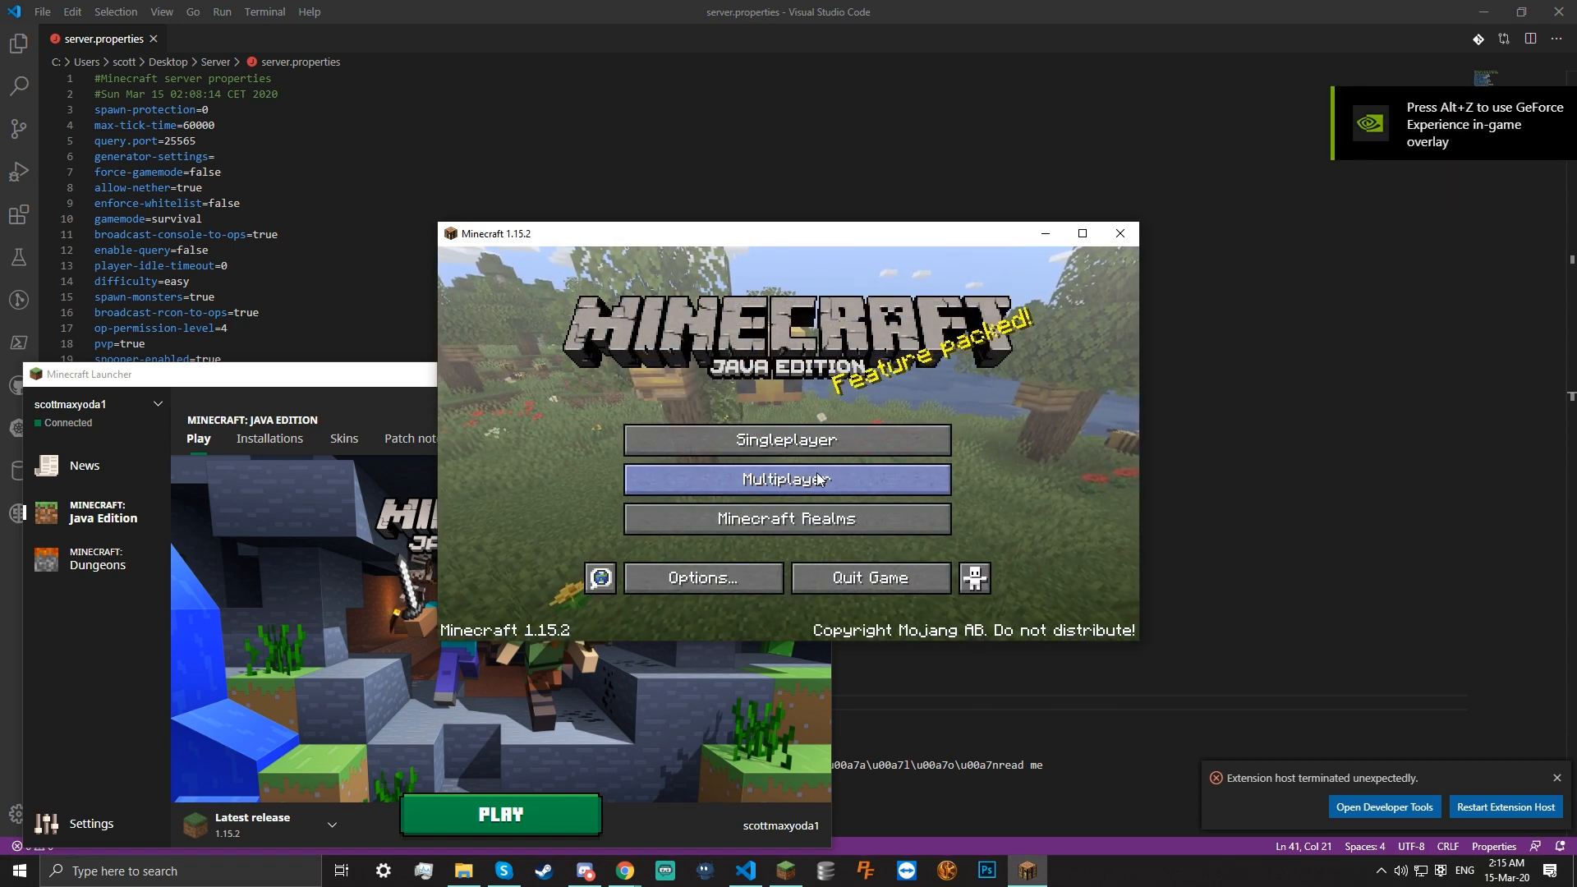
Open Minecraft's multiplayer server list and bring server.properties back into view
left_click(815, 485)
left_click(657, 484)
left_click(1311, 453)
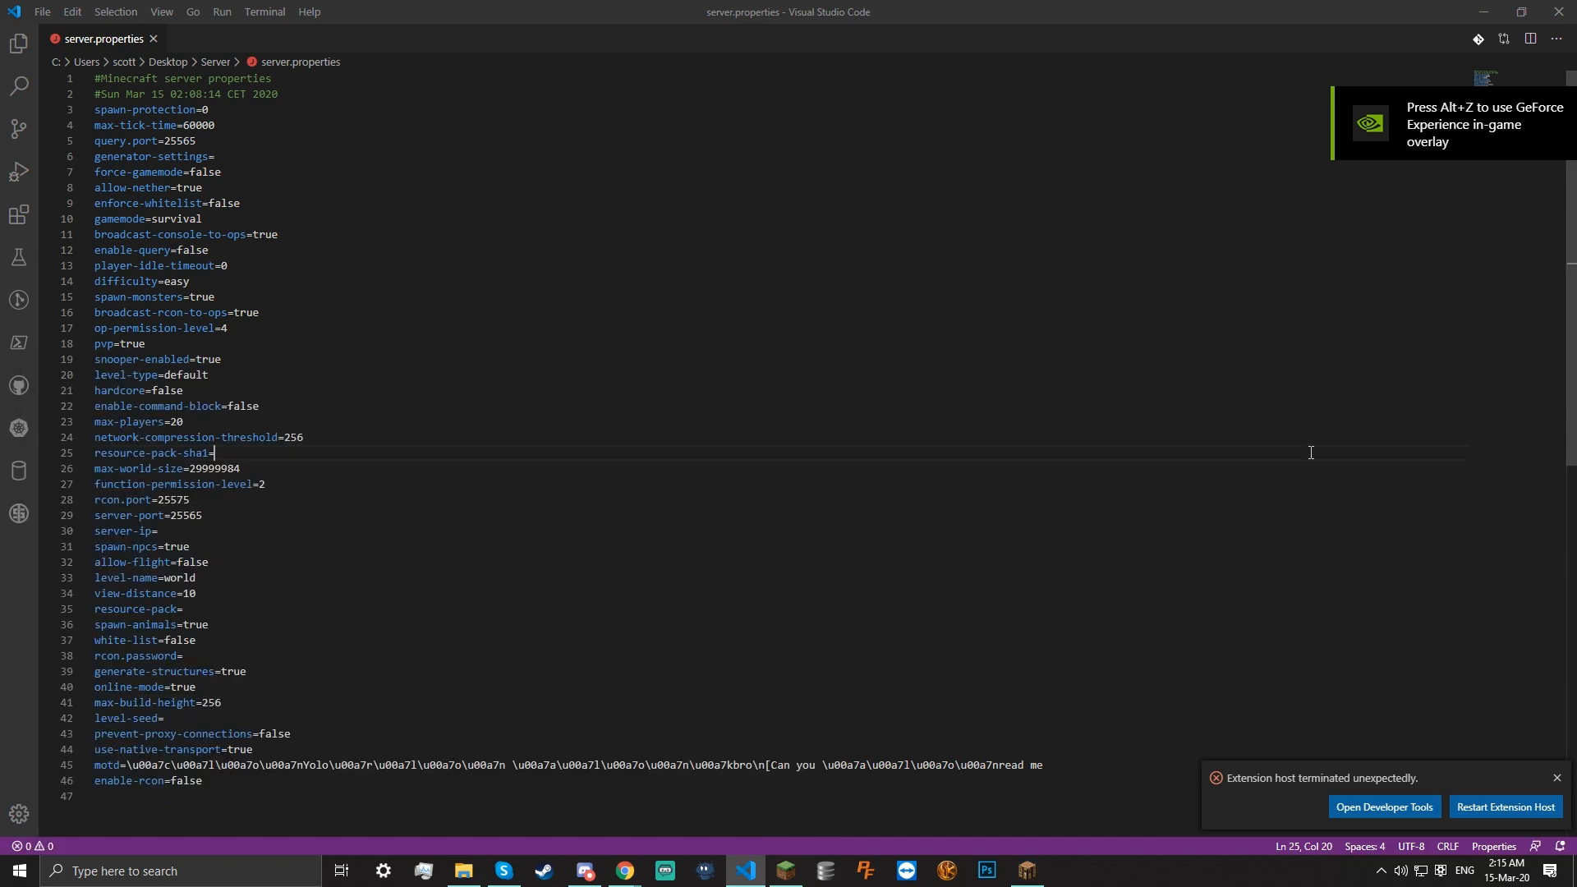
Inspect the enable-rcon=false and rcon.password lines in server.properties without changing them
left_click(206, 783)
left_click(140, 783)
left_click_drag(281, 778, 254, 794)
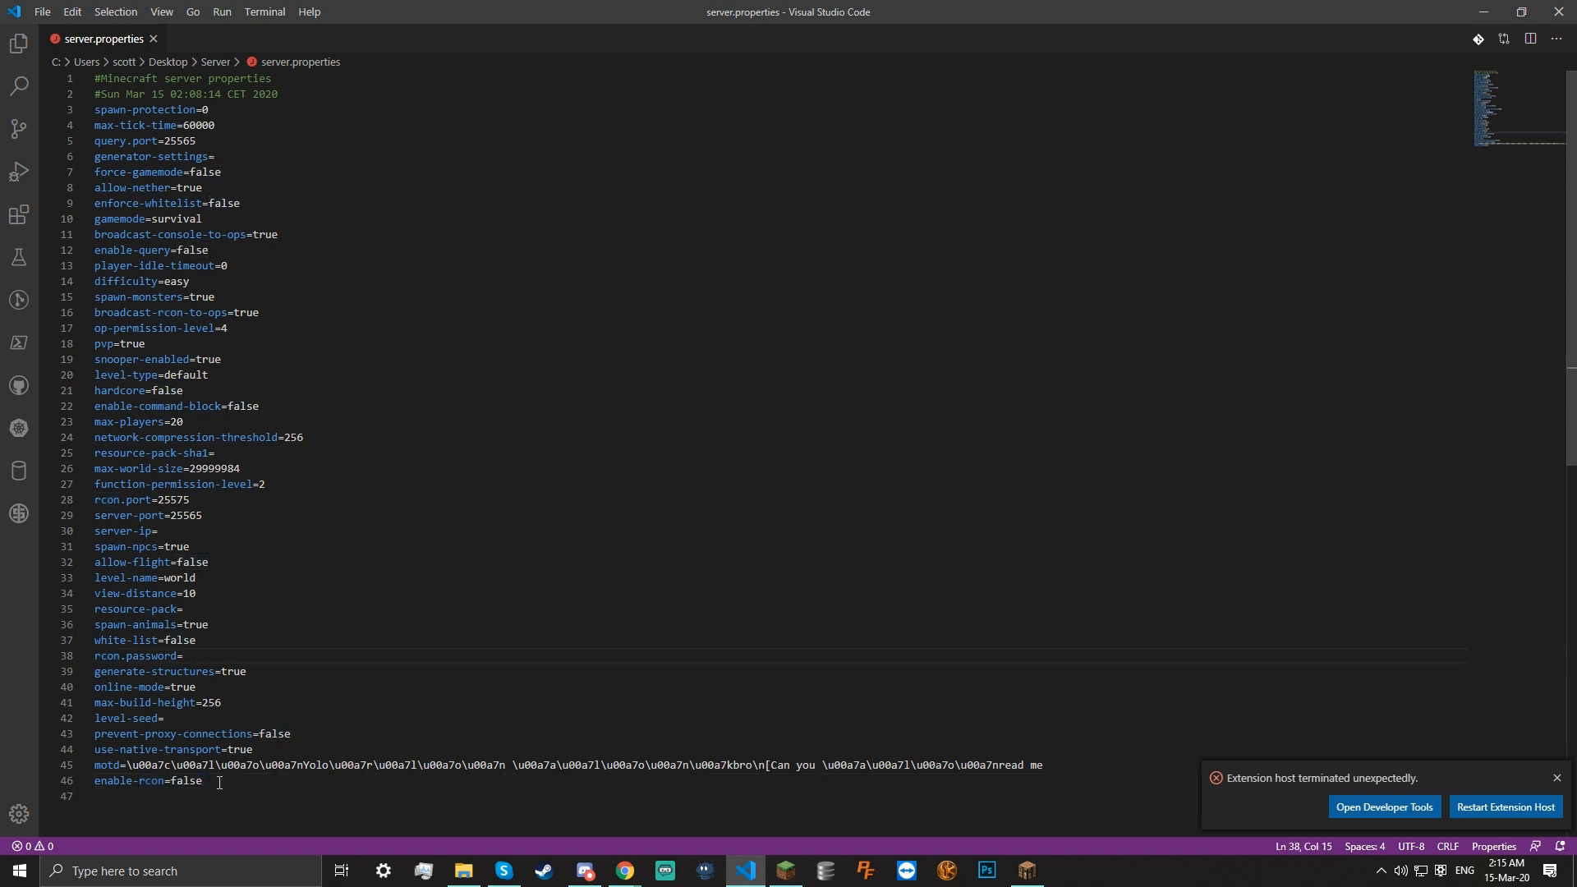
left_click_drag(148, 798, 151, 781)
left_click(180, 653)
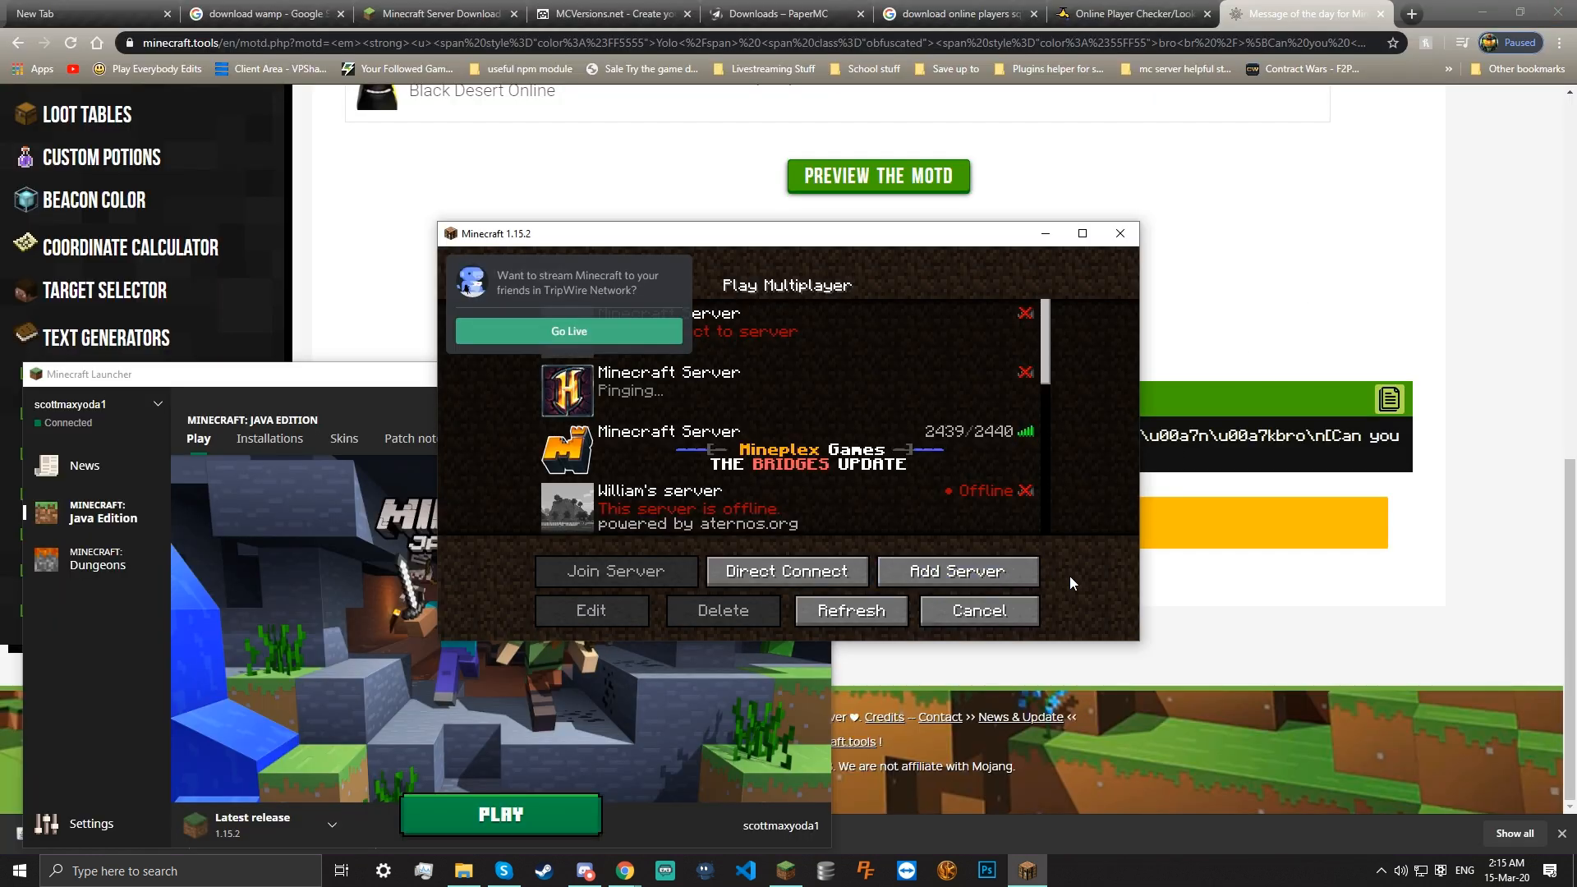
Close the Minecraft Launcher and start the Paper server by running start.bat
left_click(675, 270)
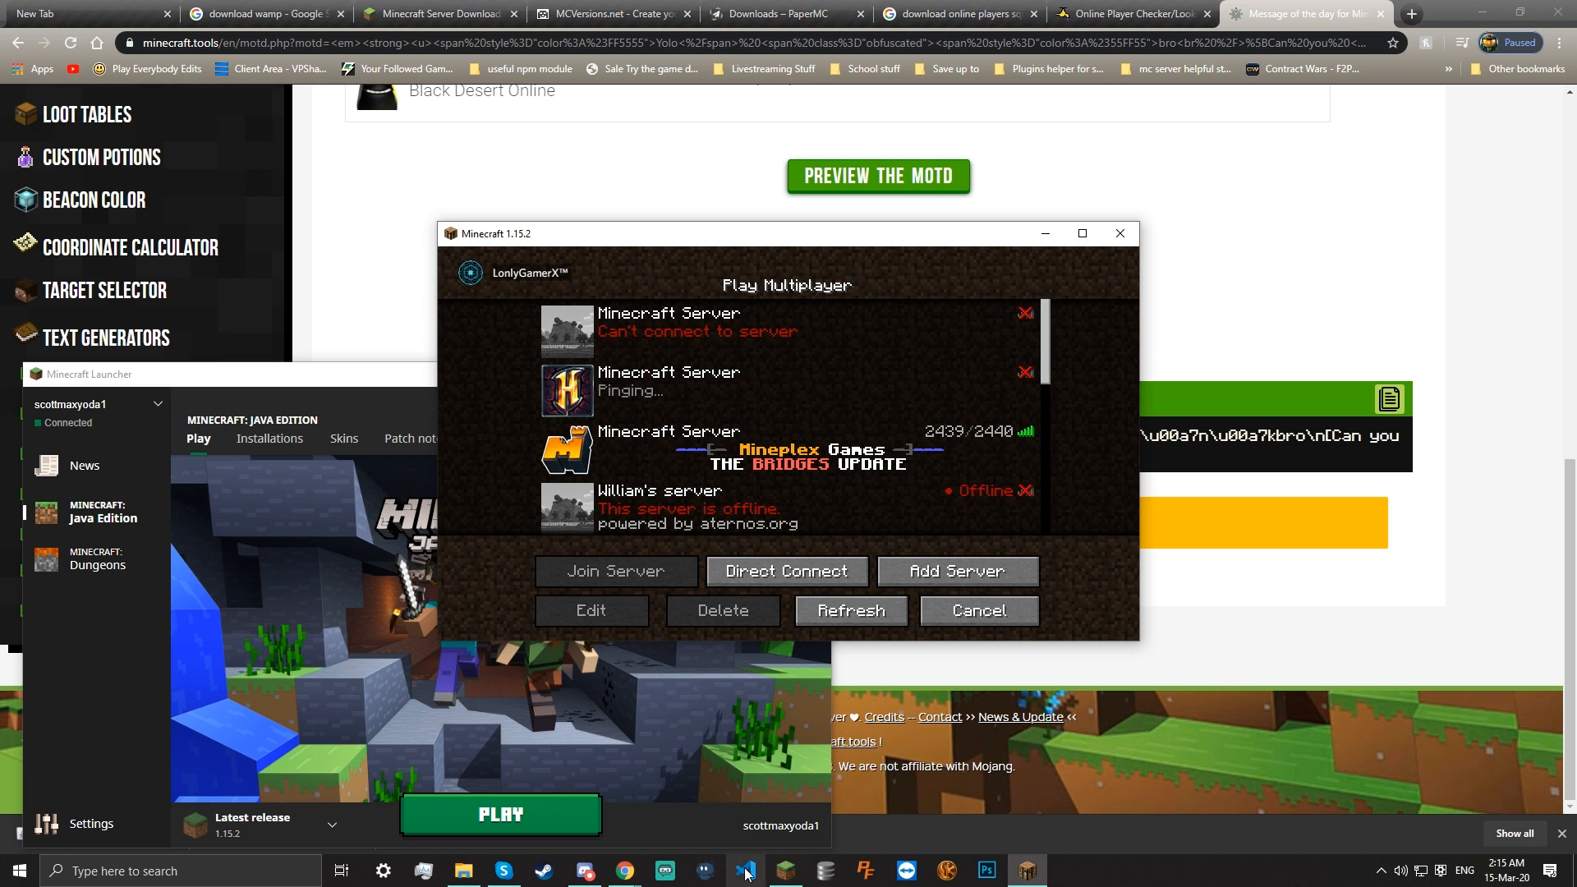
mouse_move(786, 869)
left_click(677, 819)
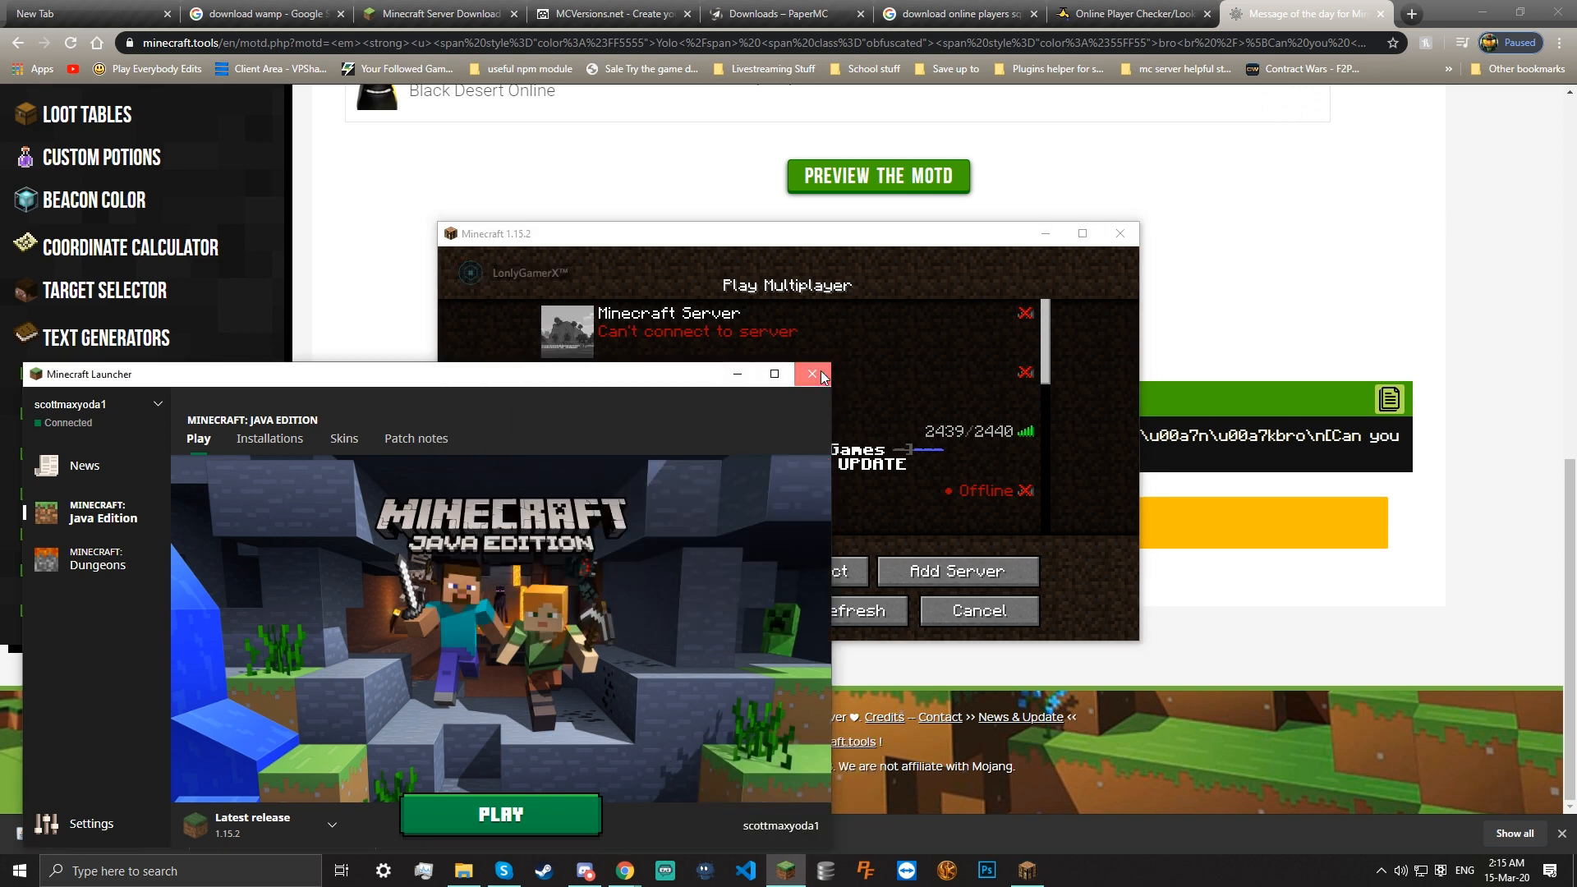
left_click(813, 373)
left_click(464, 871)
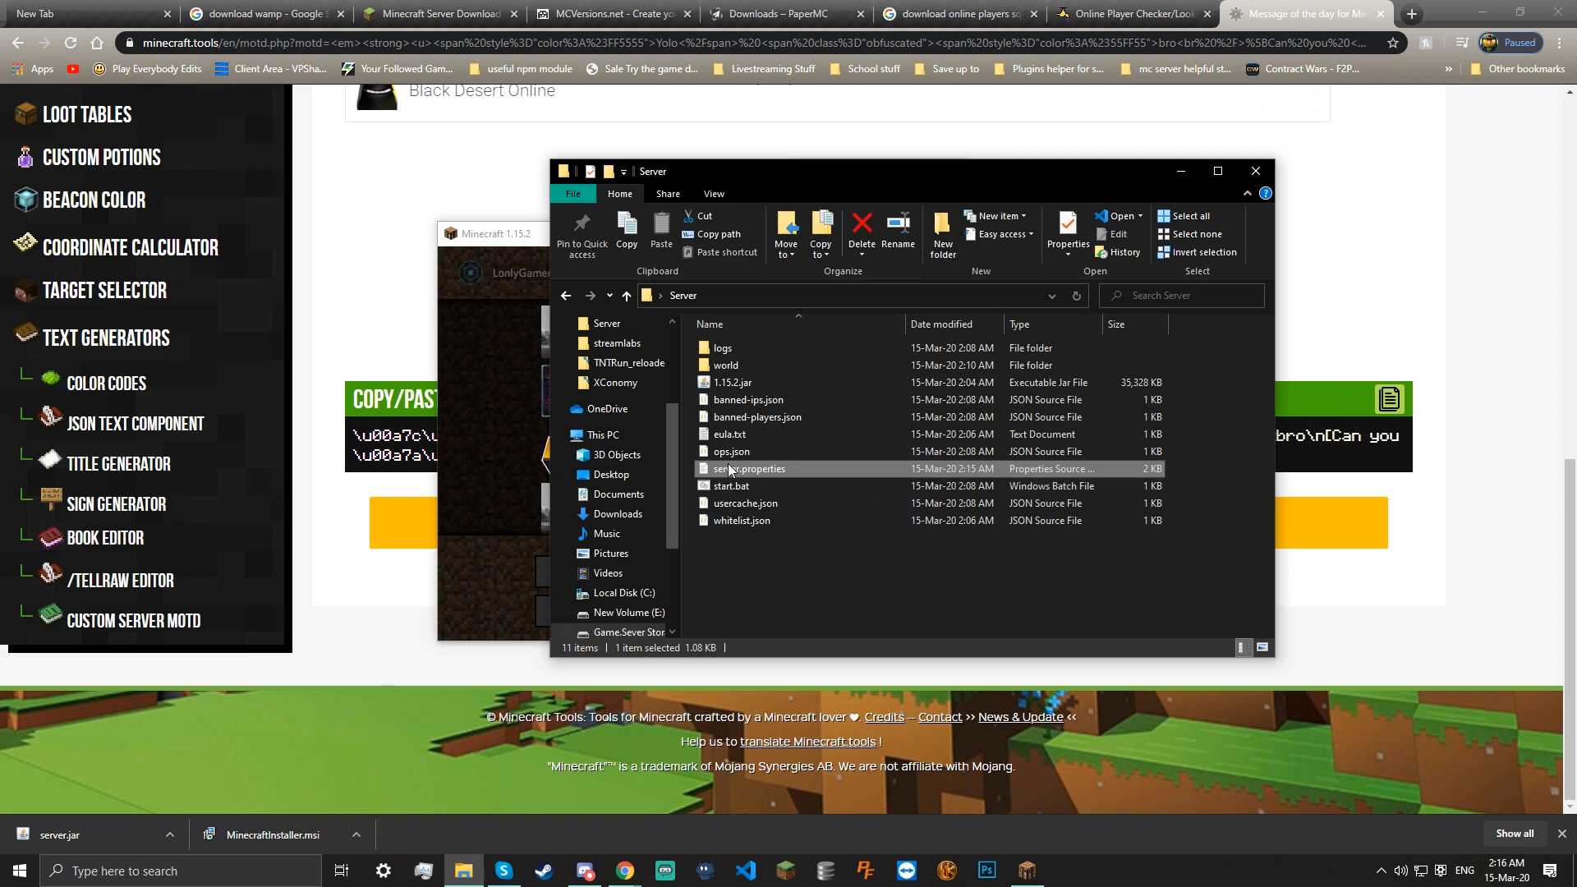
double_click(727, 485)
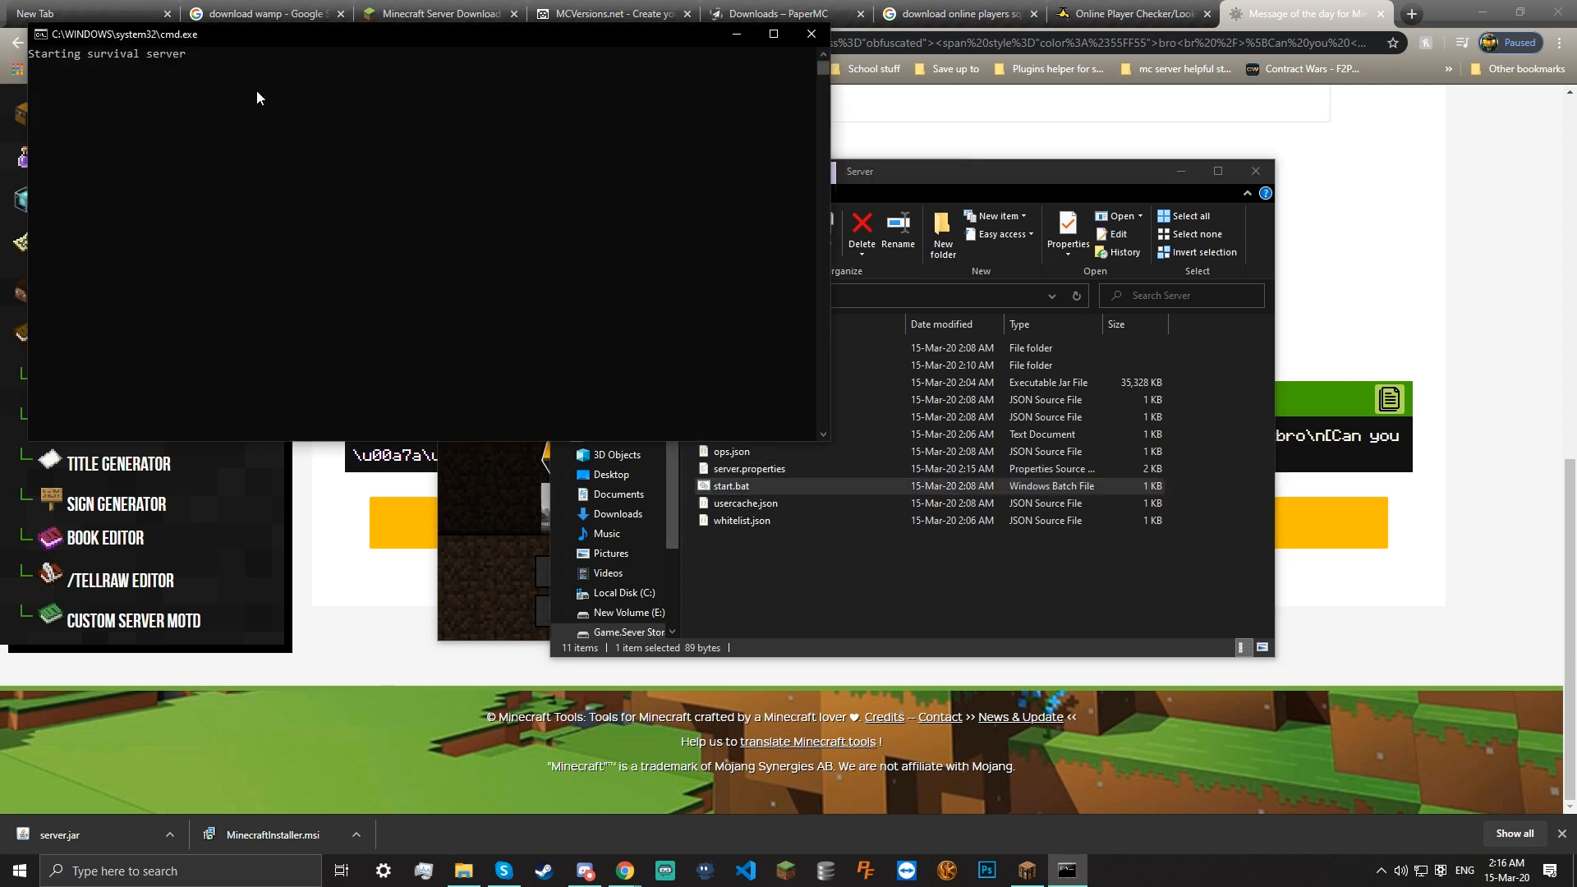
Return to the multiplayer list and watch the server's start-up log
left_click(1184, 172)
left_click(1028, 460)
scroll(1043, 401, "down", 2)
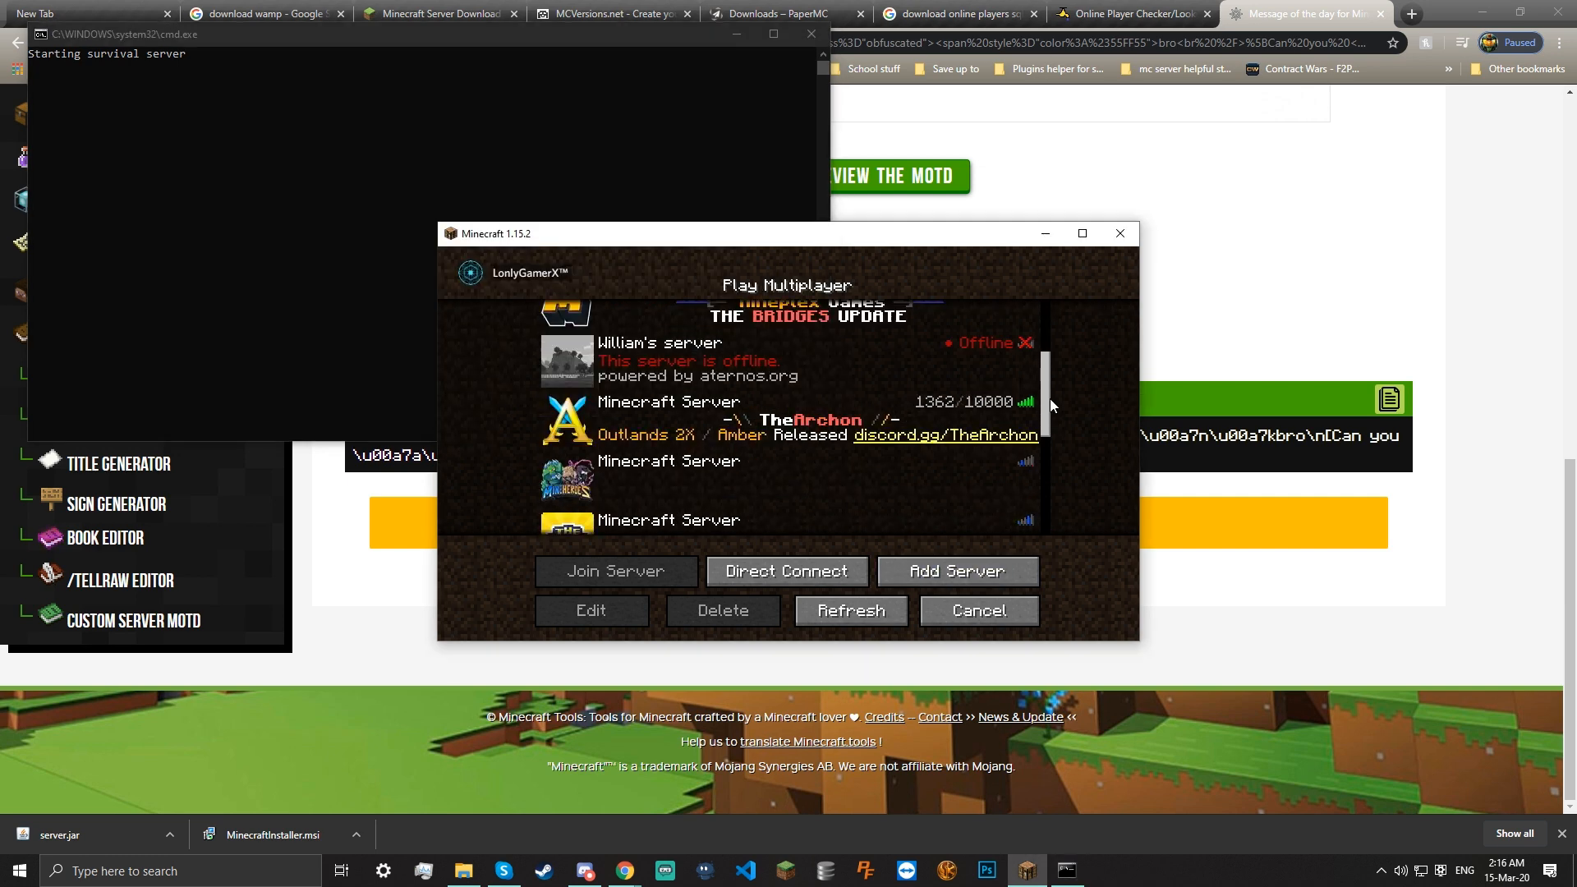
scroll(1050, 398, "down", 3)
scroll(675, 432, "up", 1)
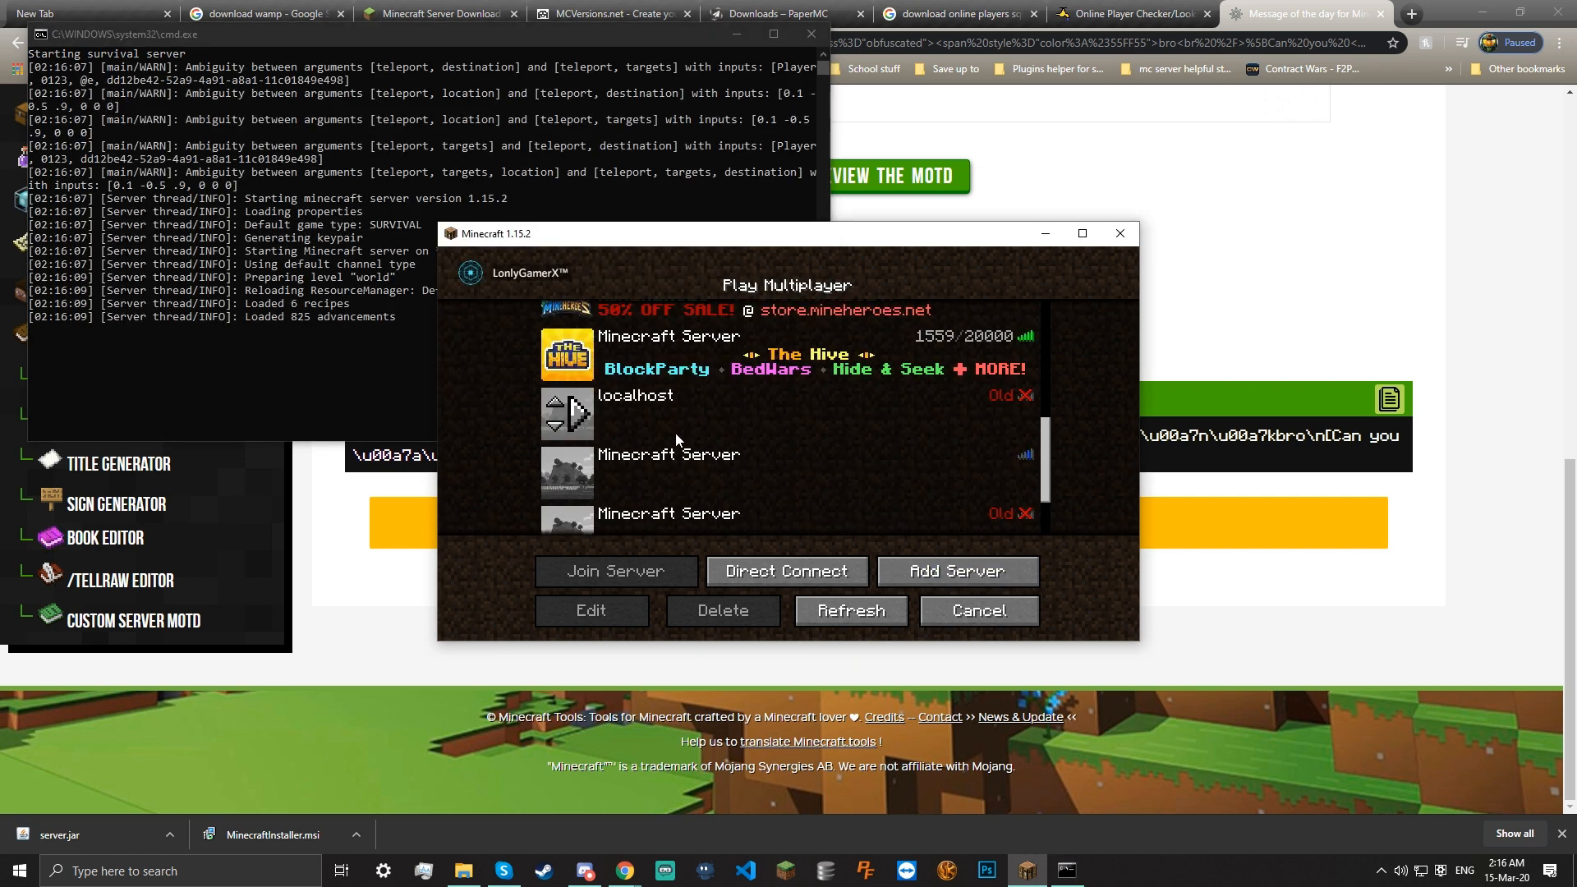
left_click(279, 374)
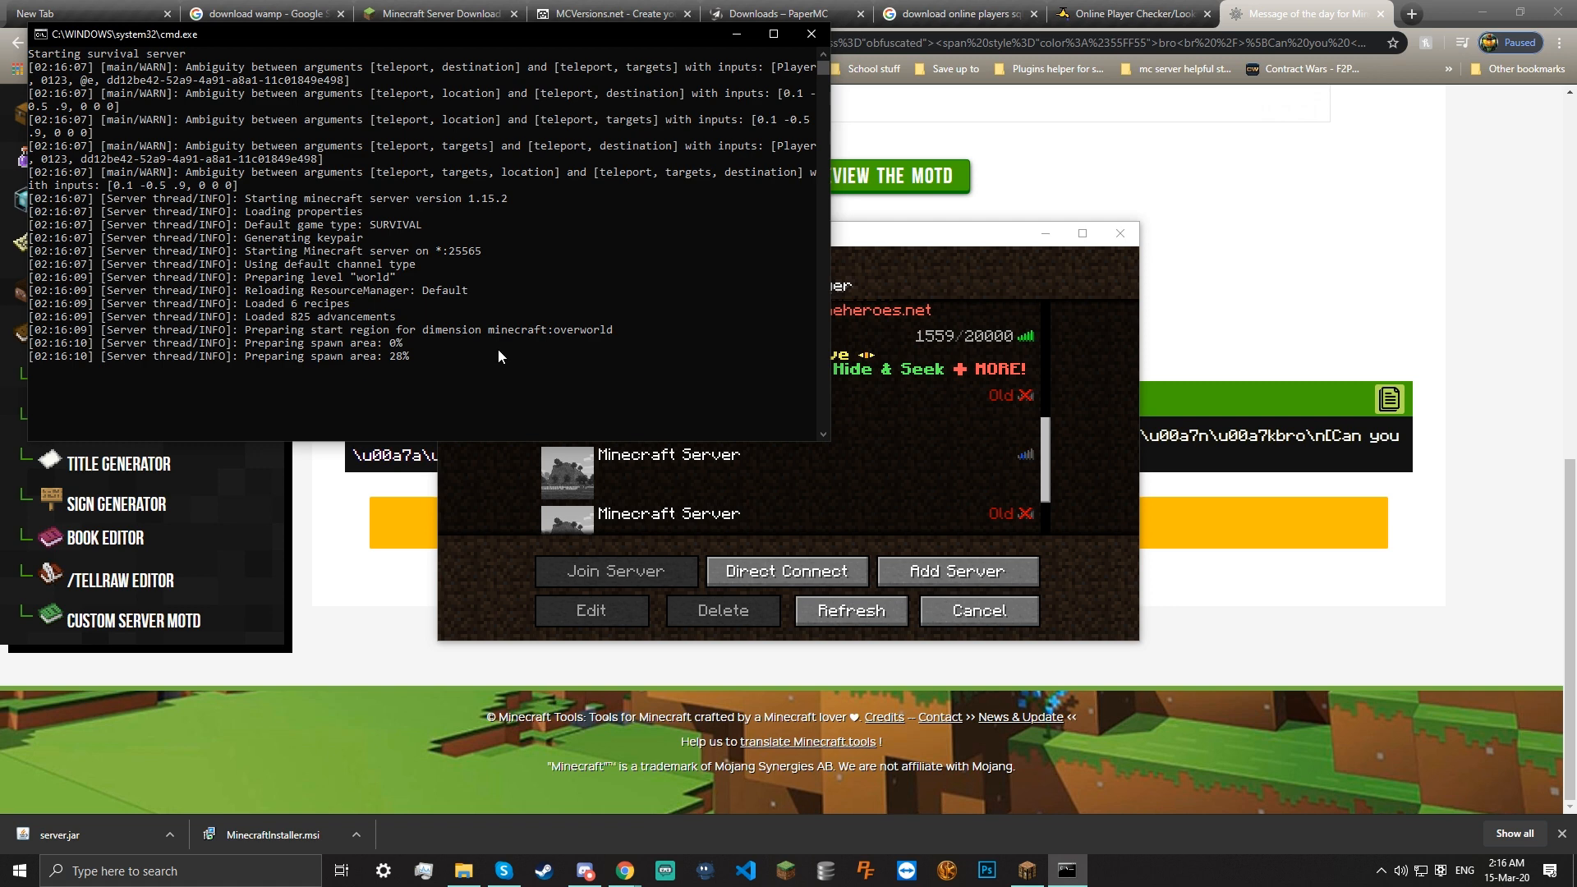
Refresh the multiplayer list to find the local server's Yolo MOTD, then close the server console
left_click(1051, 397)
scroll(822, 386, "up", 3)
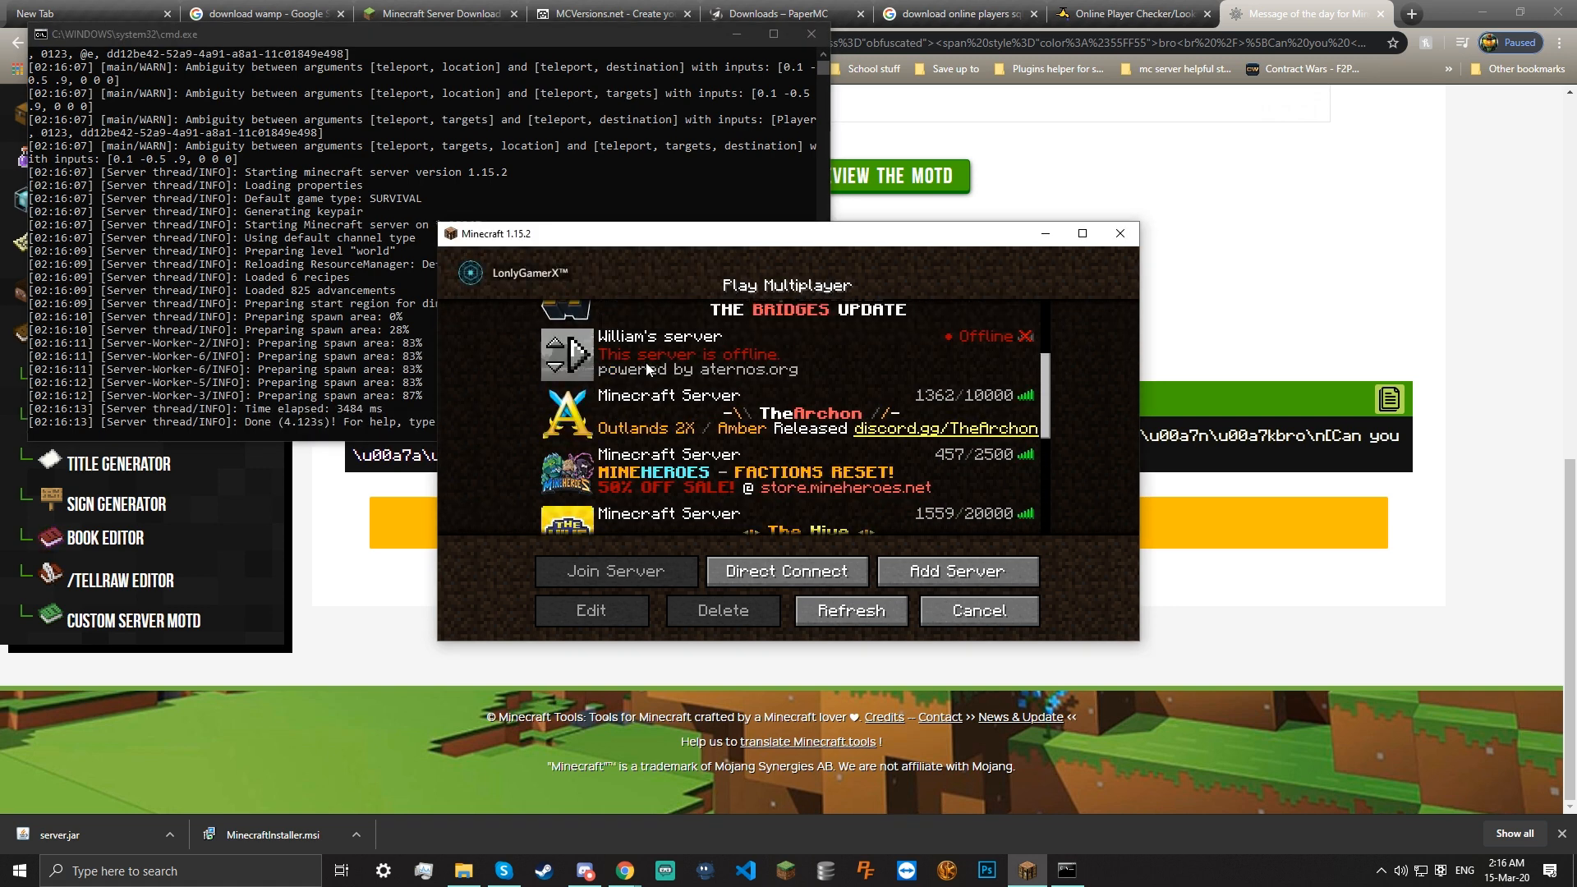
scroll(777, 383, "up", 3)
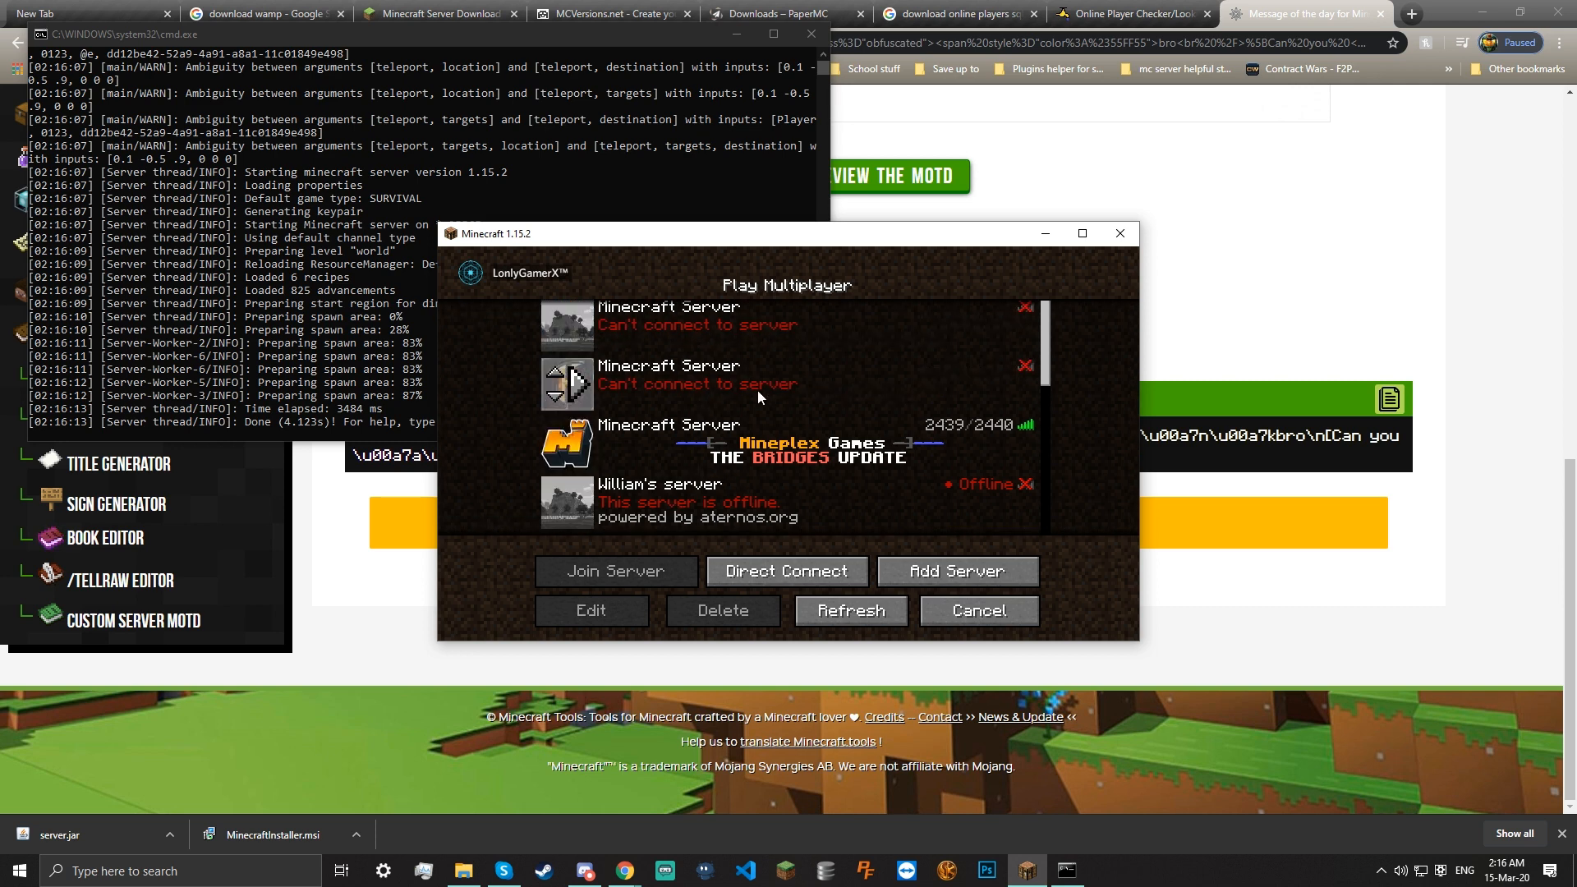
scroll(1003, 510, "down", 3)
scroll(968, 530, "up", 2)
left_click(907, 613)
scroll(874, 457, "down", 2)
scroll(874, 456, "up", 2)
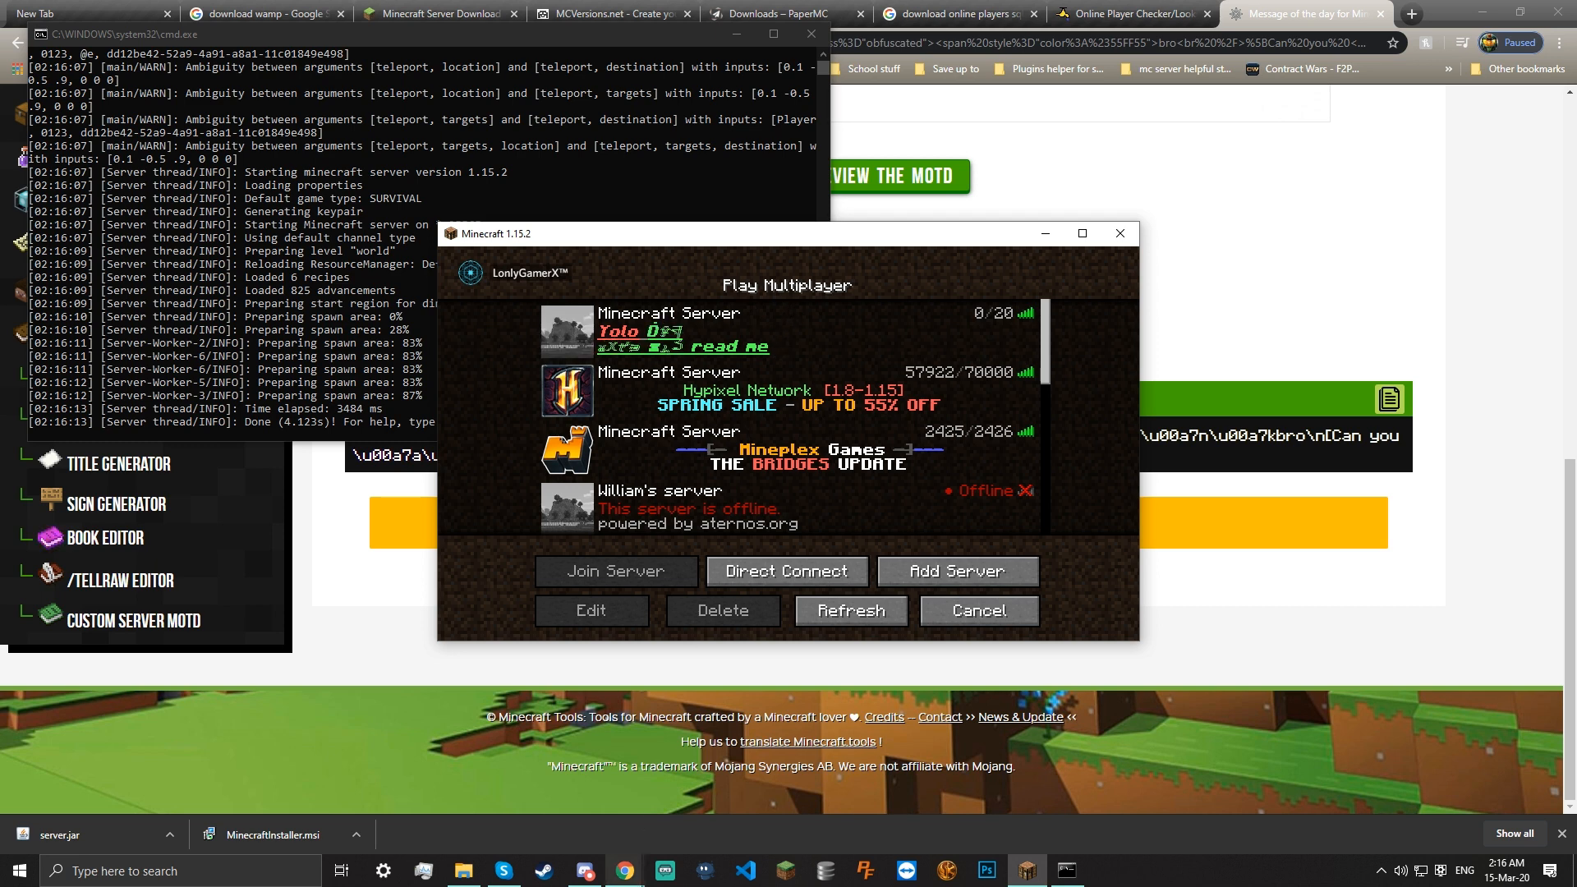
scroll(928, 397, "down", 8)
scroll(928, 398, "up", 5)
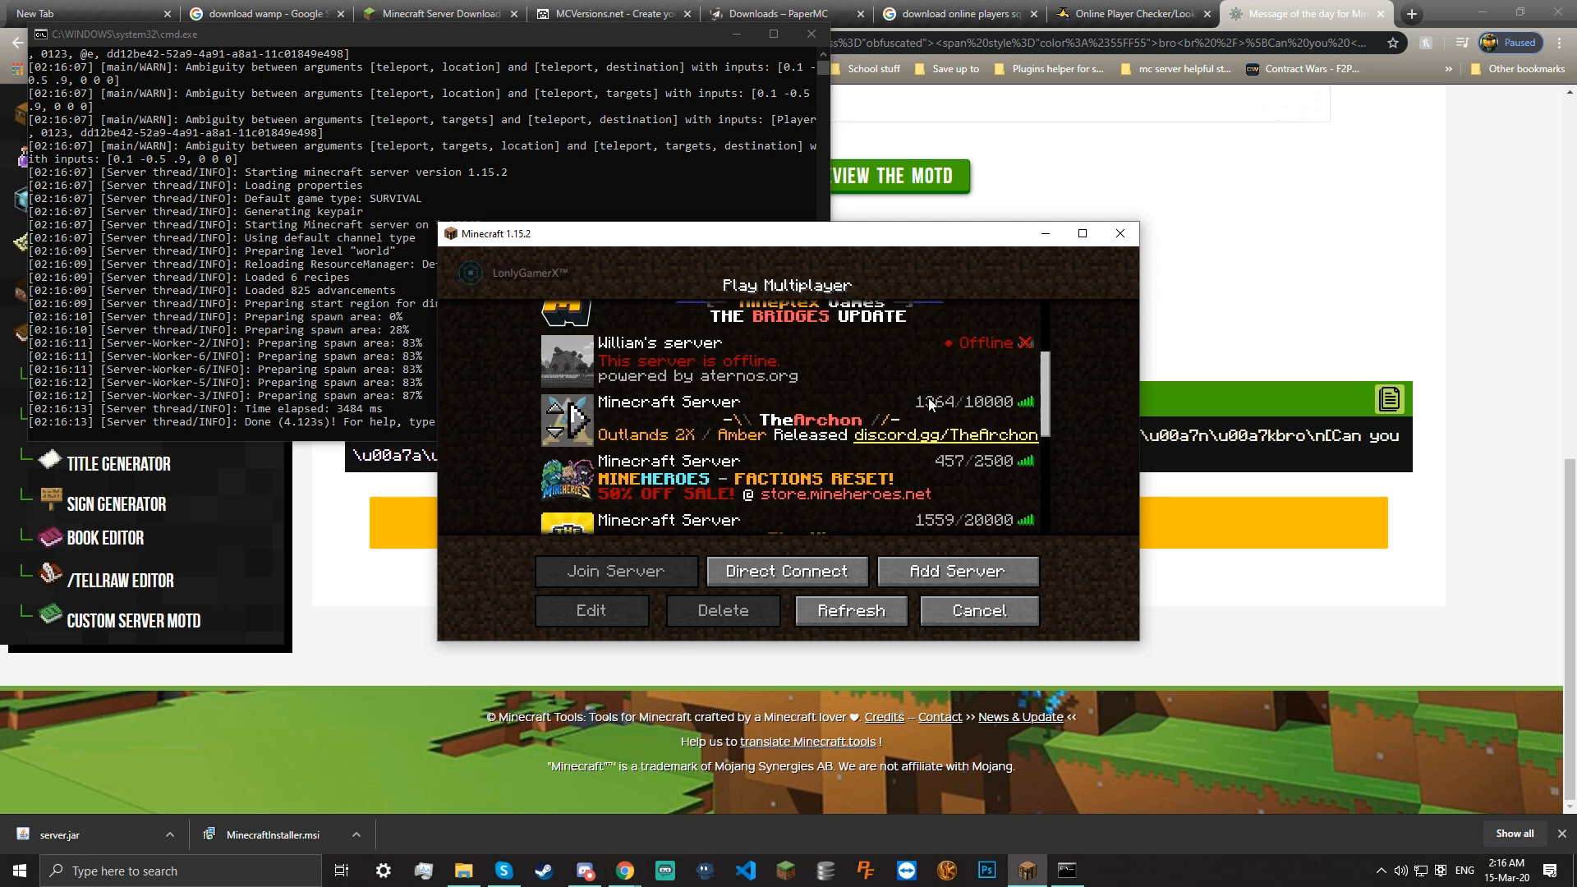
scroll(928, 398, "up", 4)
left_click(699, 118)
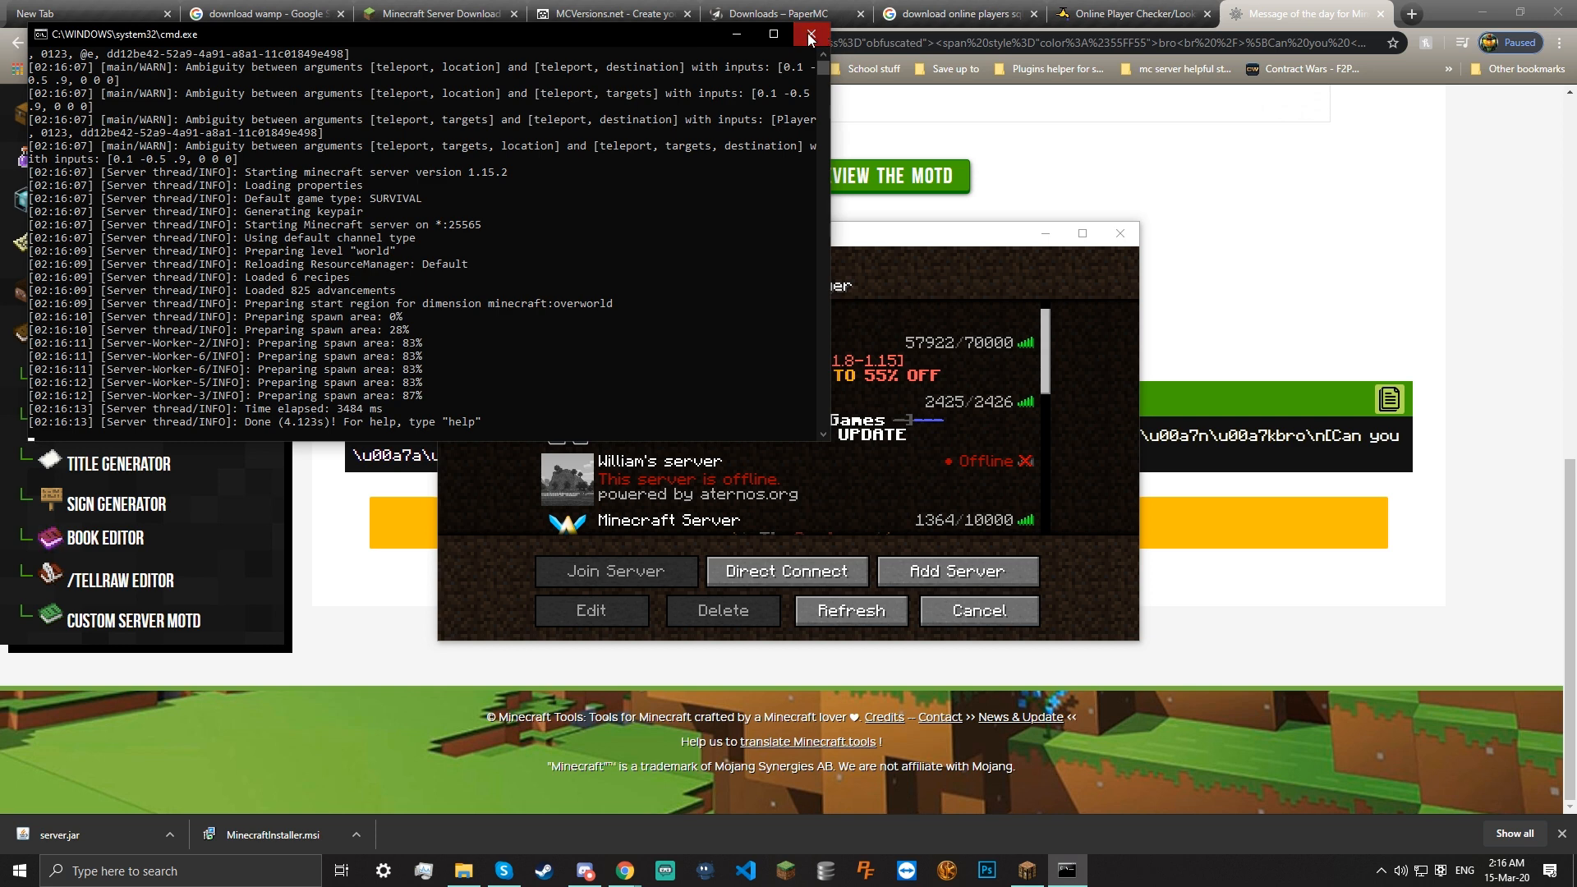
left_click(811, 34)
Drag server-icon.png off the desktop into the Server folder and edit it with Paint 3D
left_click(1482, 13)
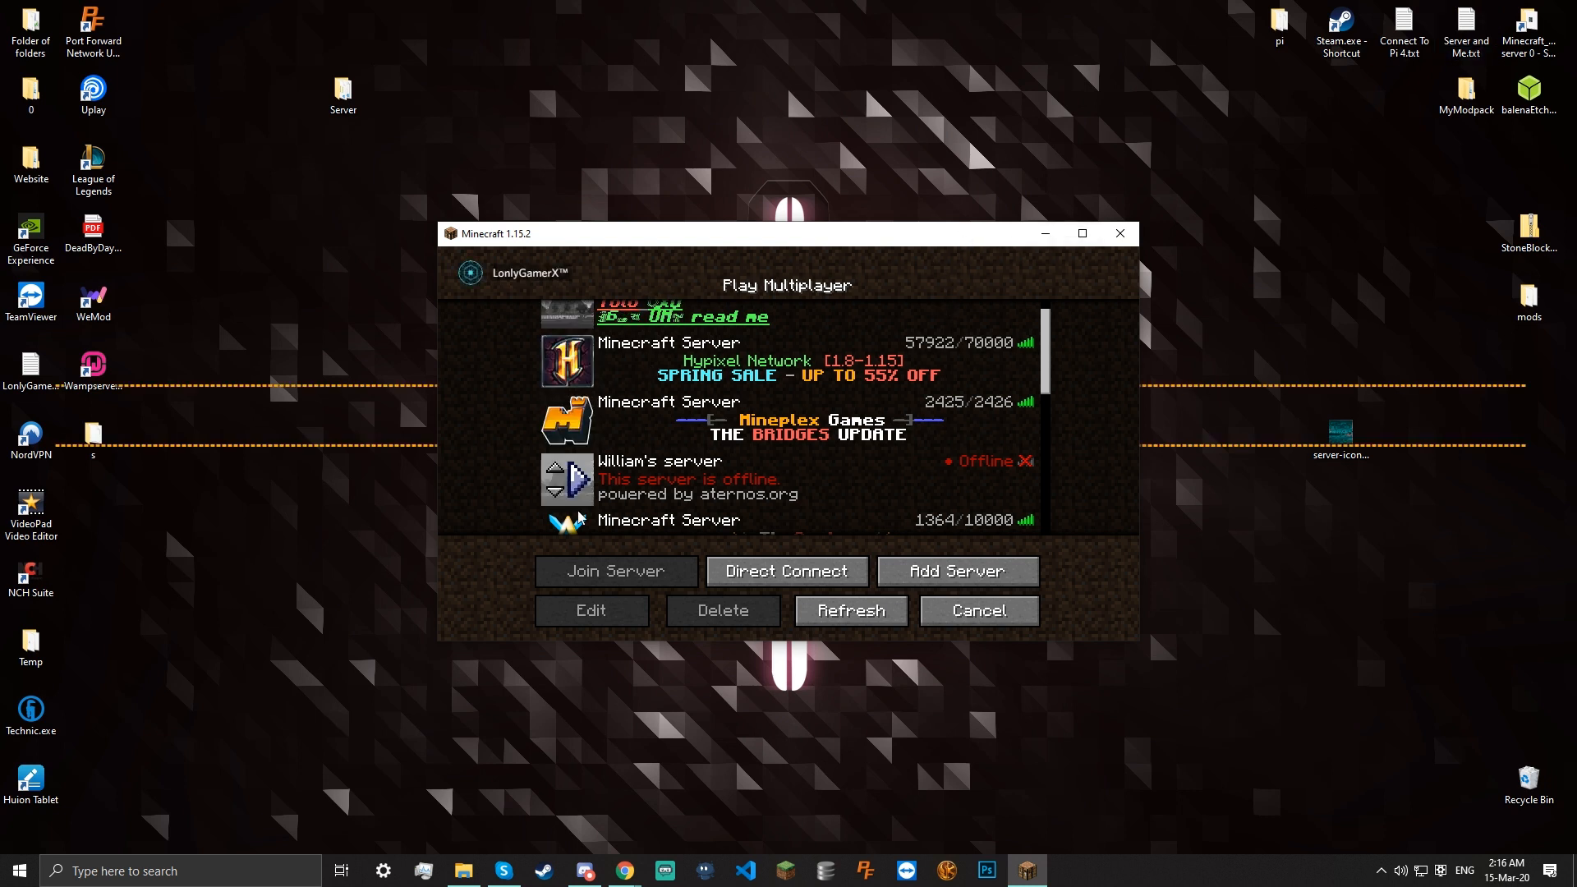
scroll(680, 448, "down", 3)
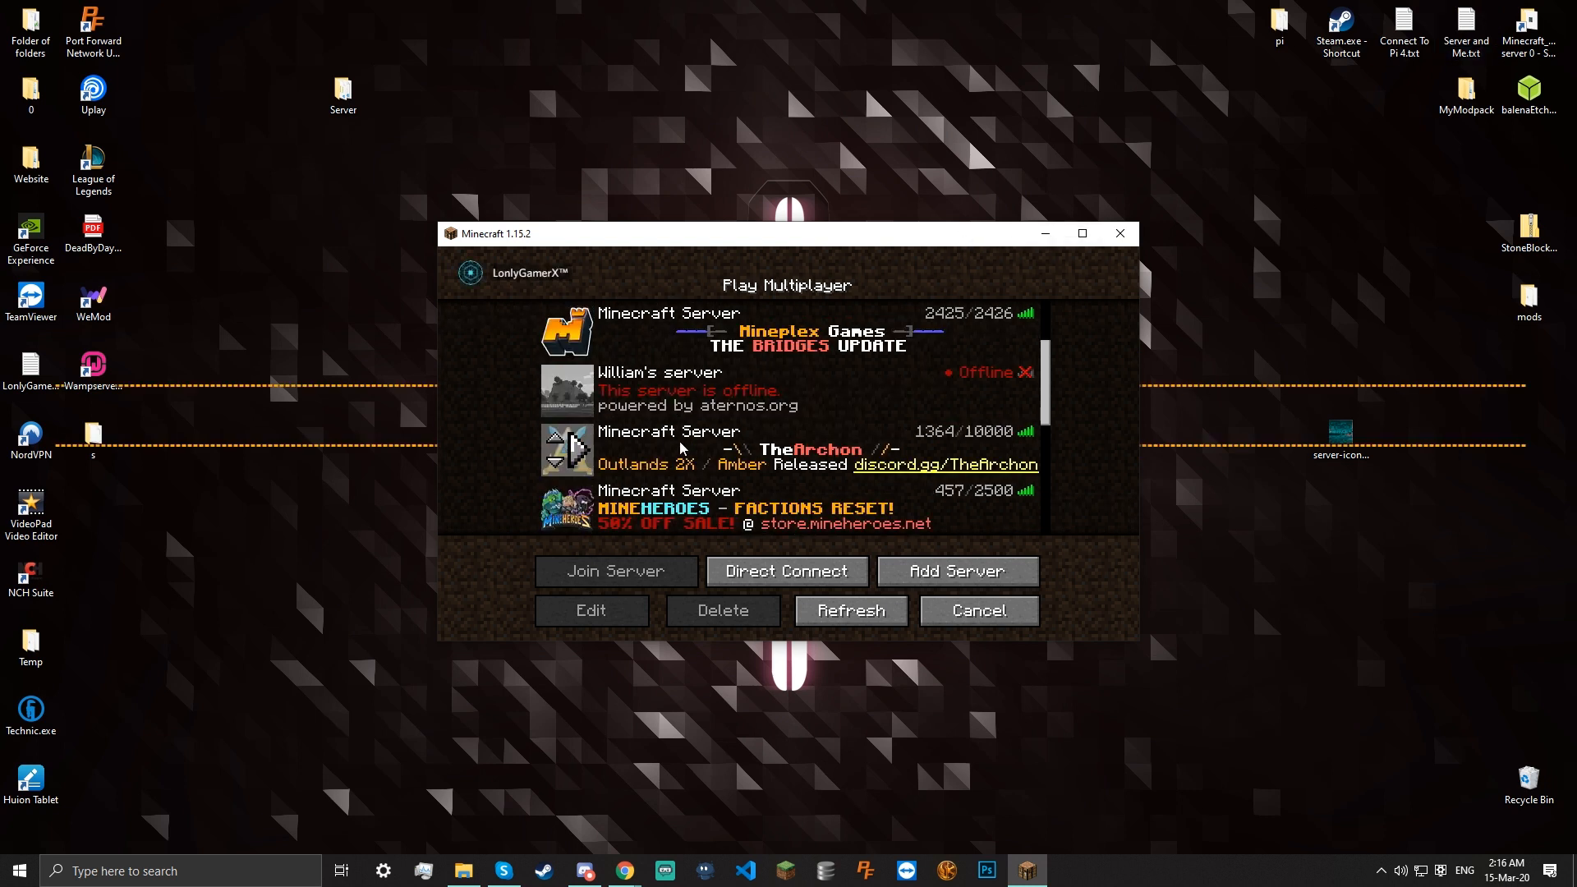
scroll(867, 518, "up", 4)
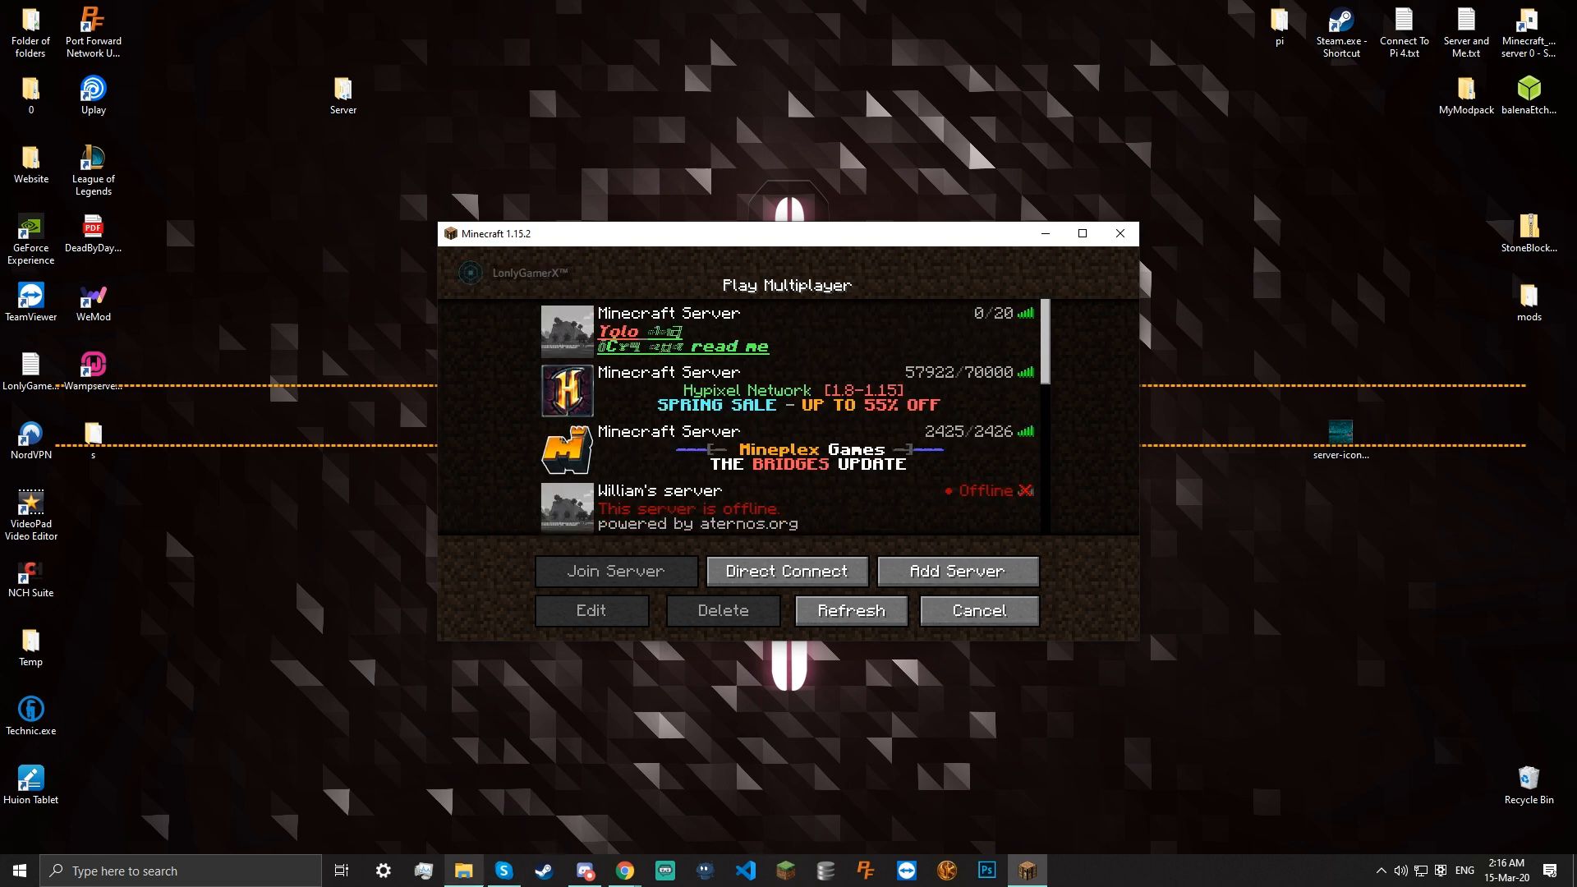
left_click(463, 871)
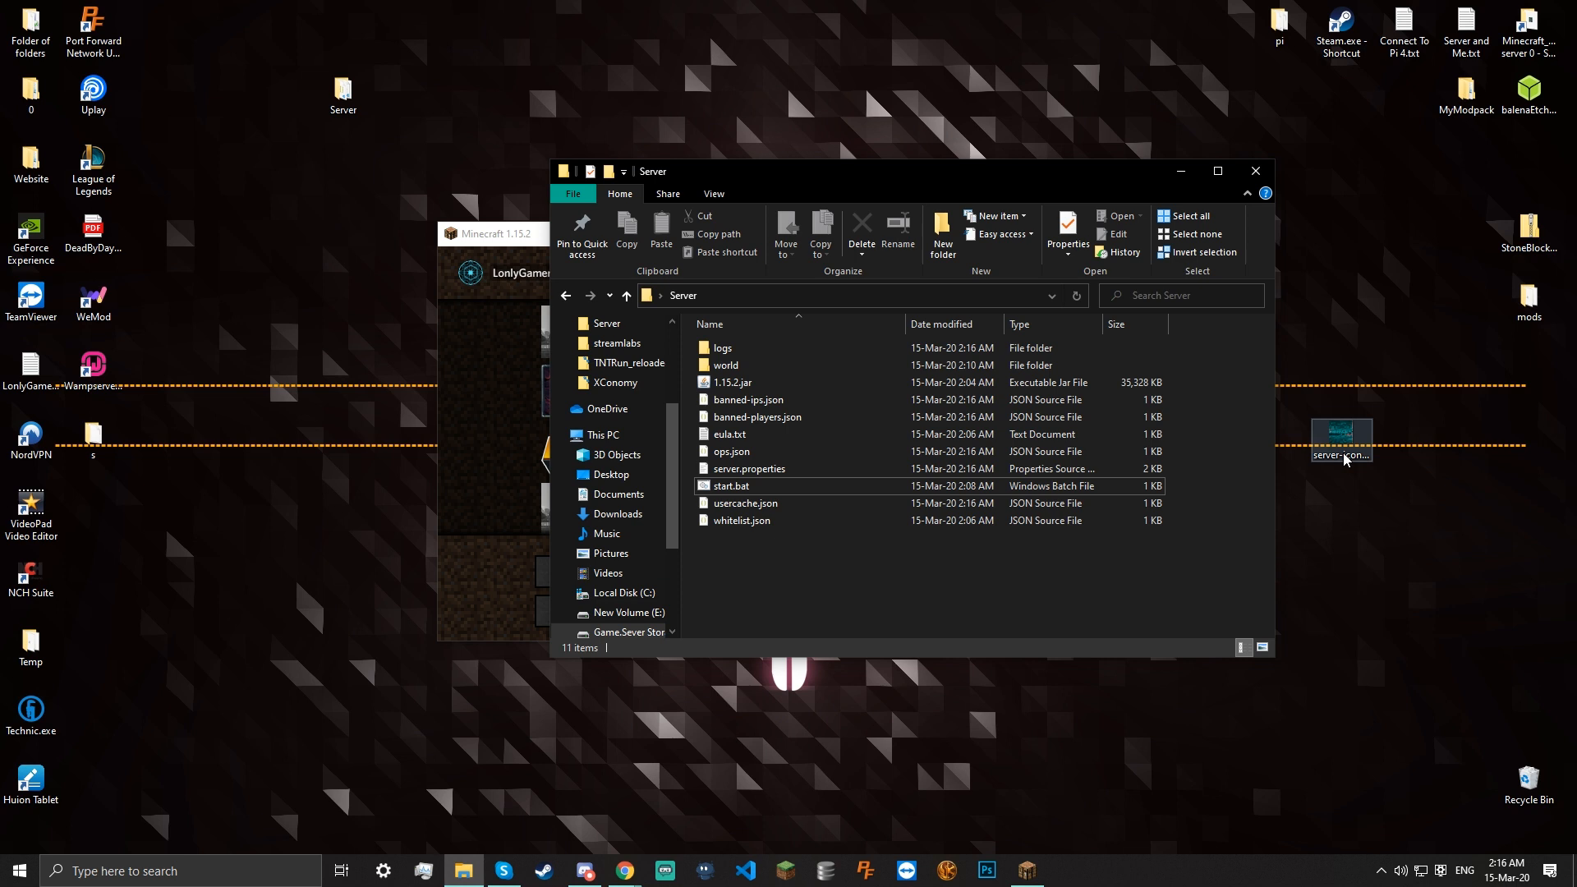
left_click_drag(1343, 441, 807, 604)
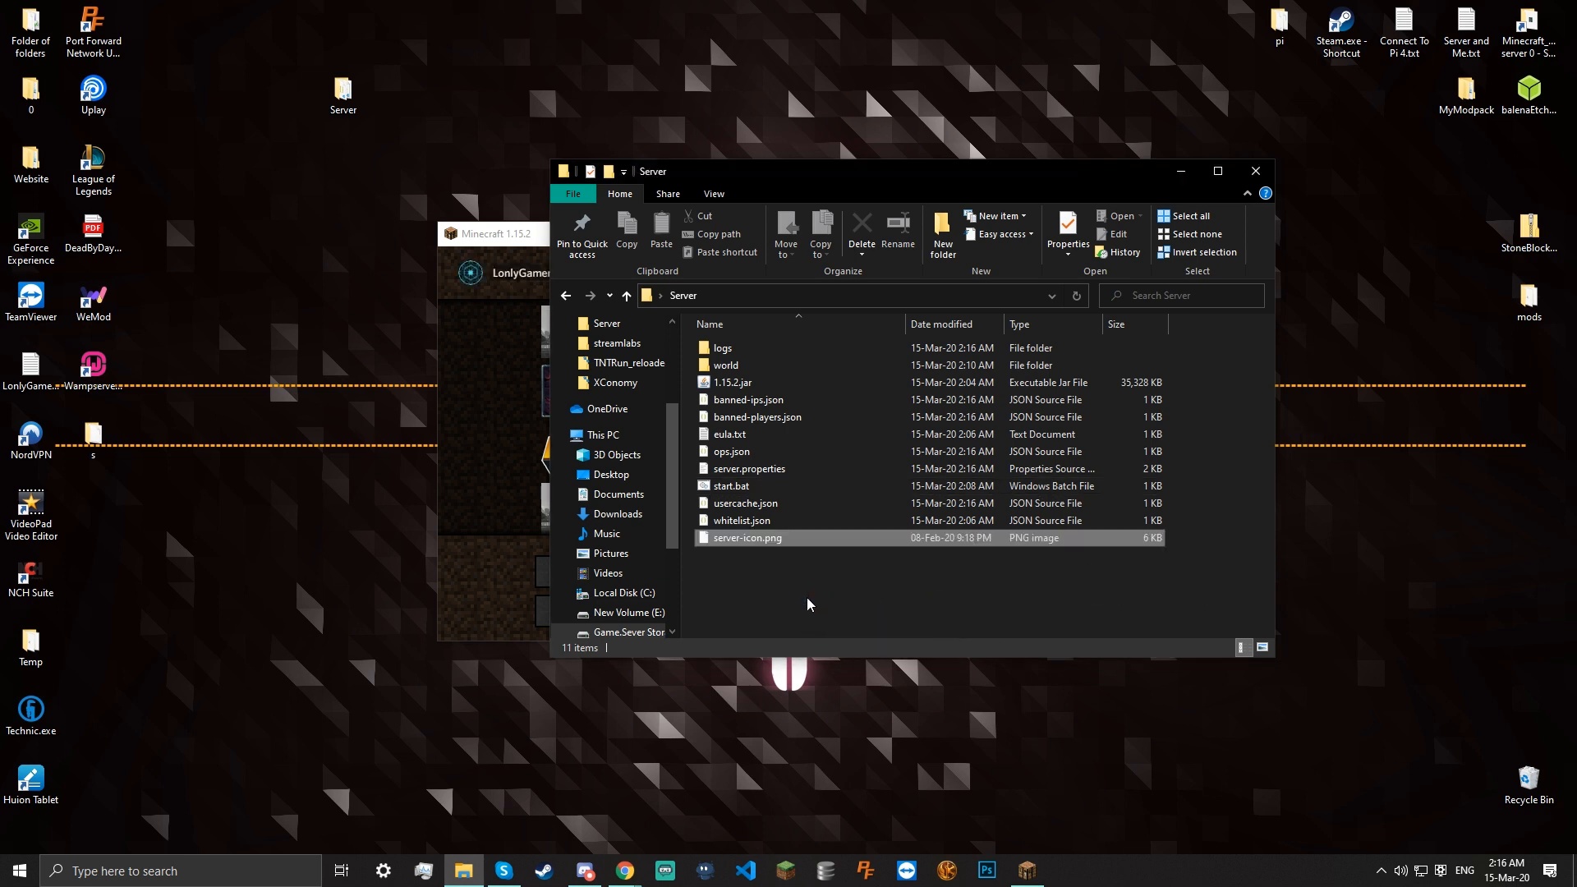
right_click(775, 543)
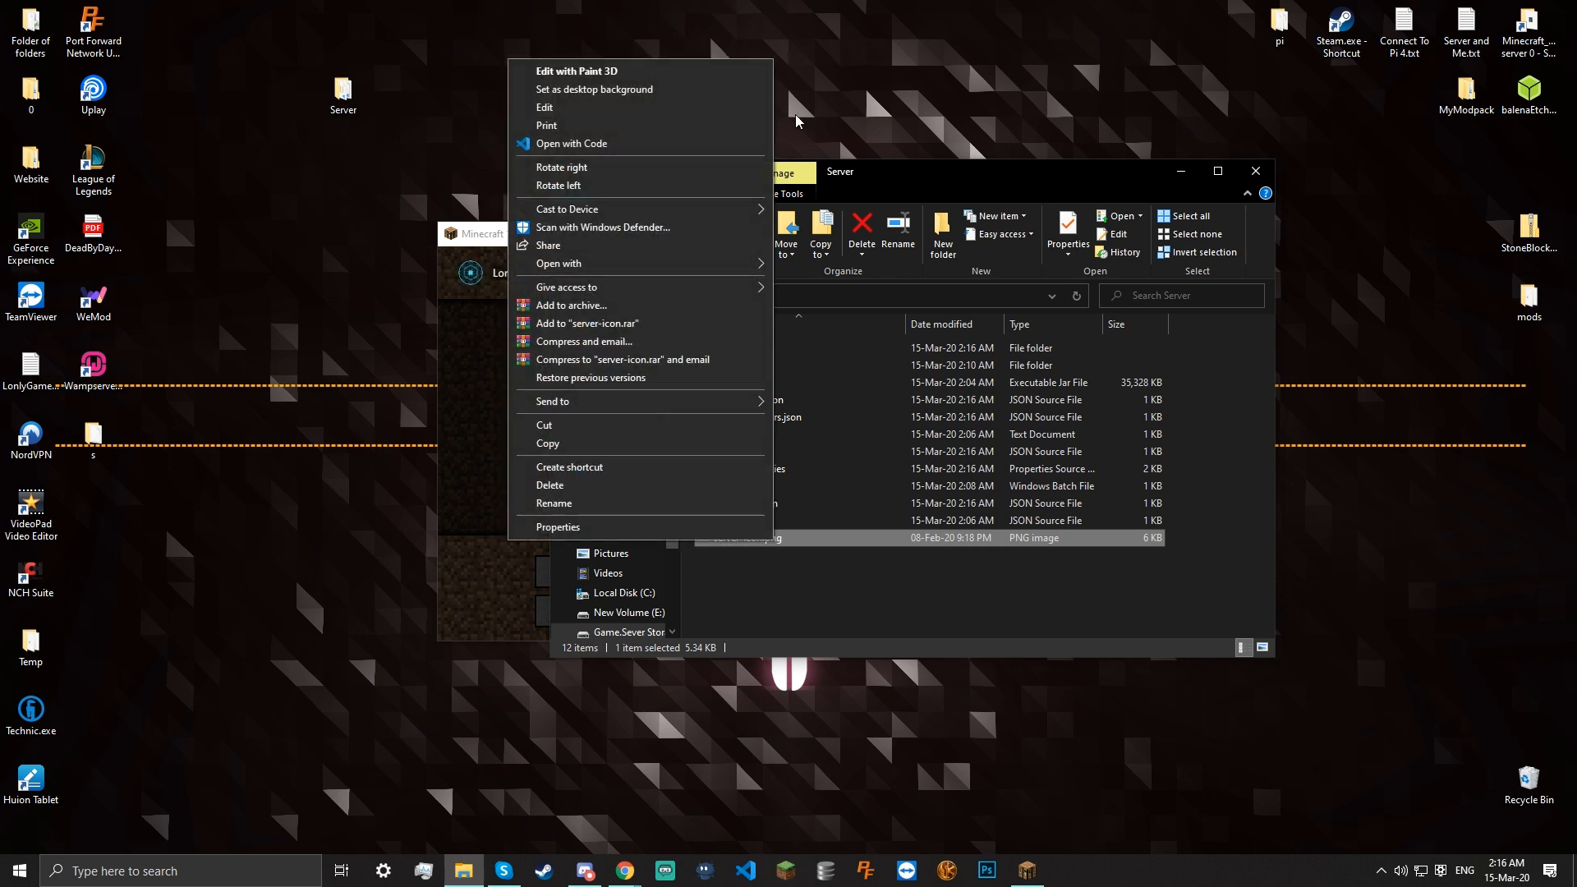
left_click(608, 74)
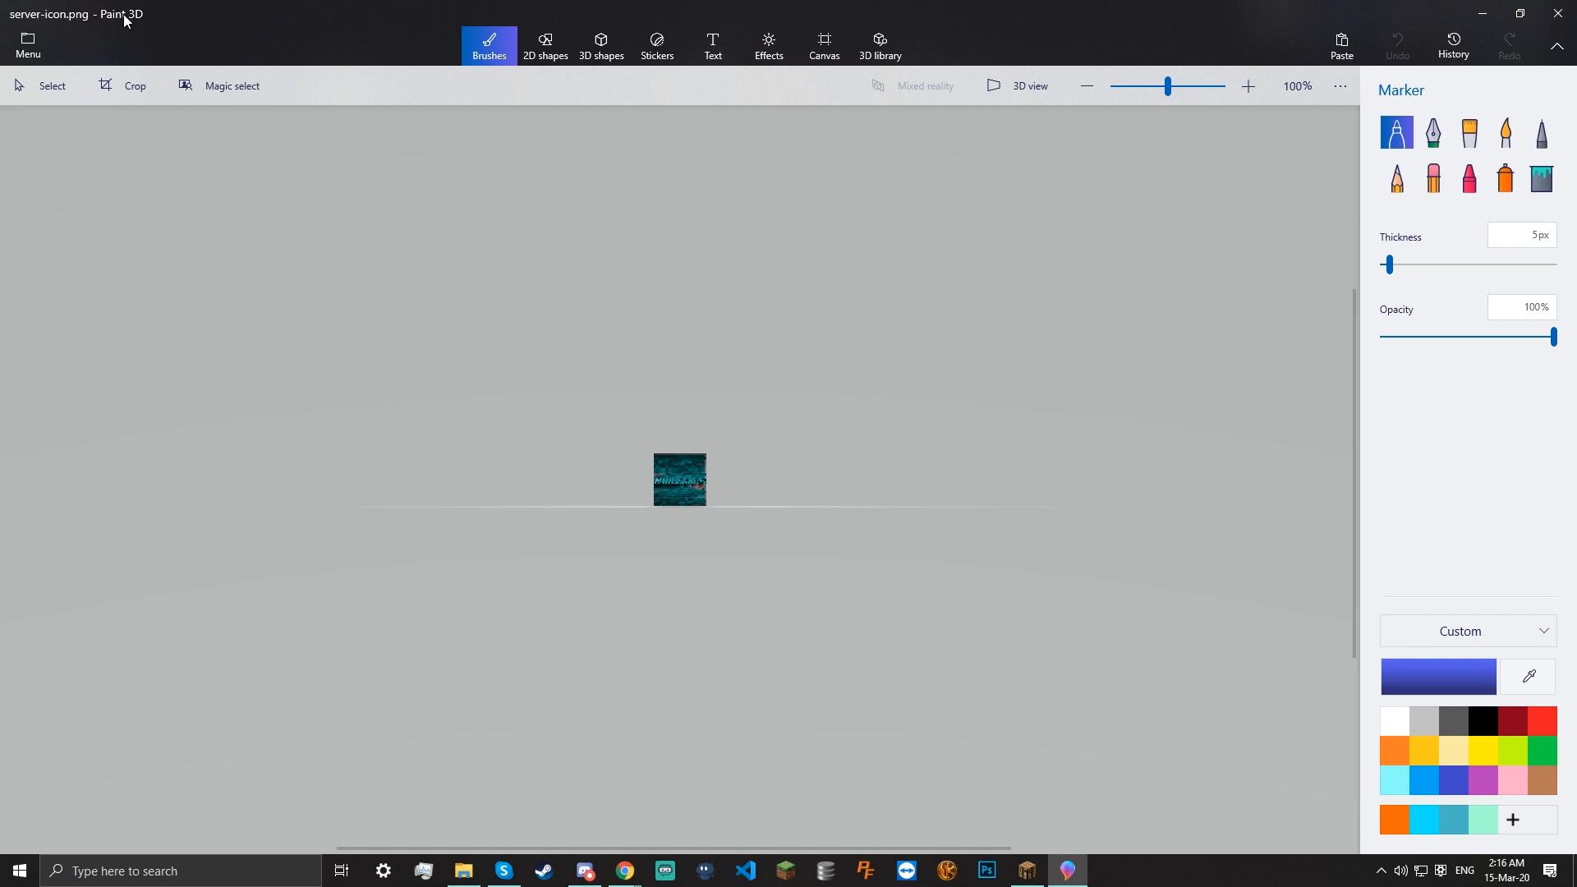
Confirm in Paint 3D's Canvas settings that the icon is 64 x 64 px, then close it unchanged
scroll(837, 406, "up", 5)
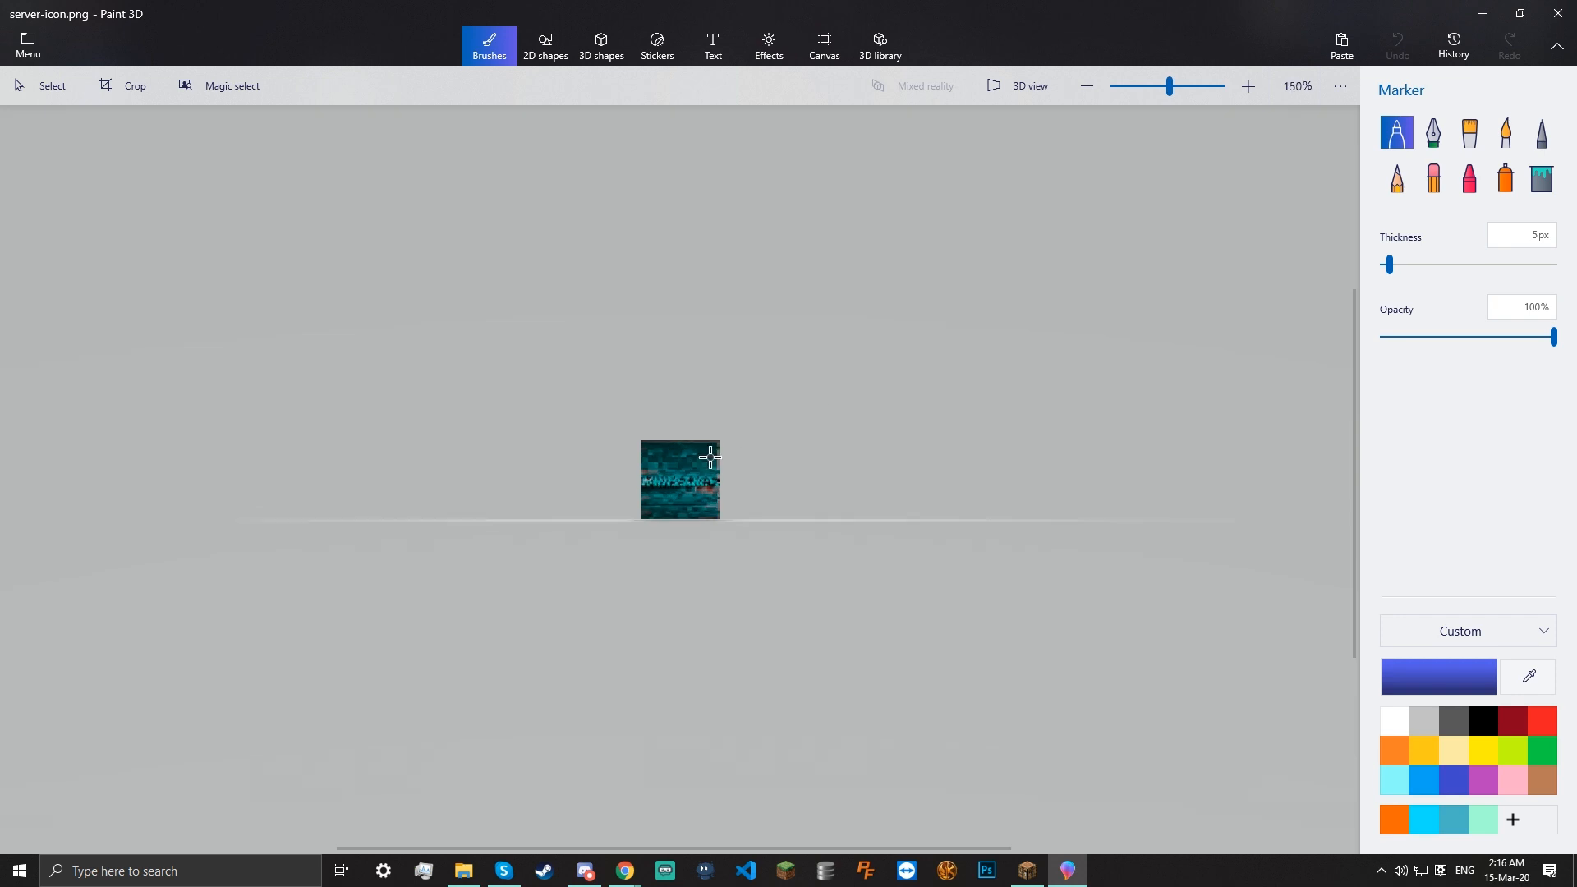
left_click(826, 51)
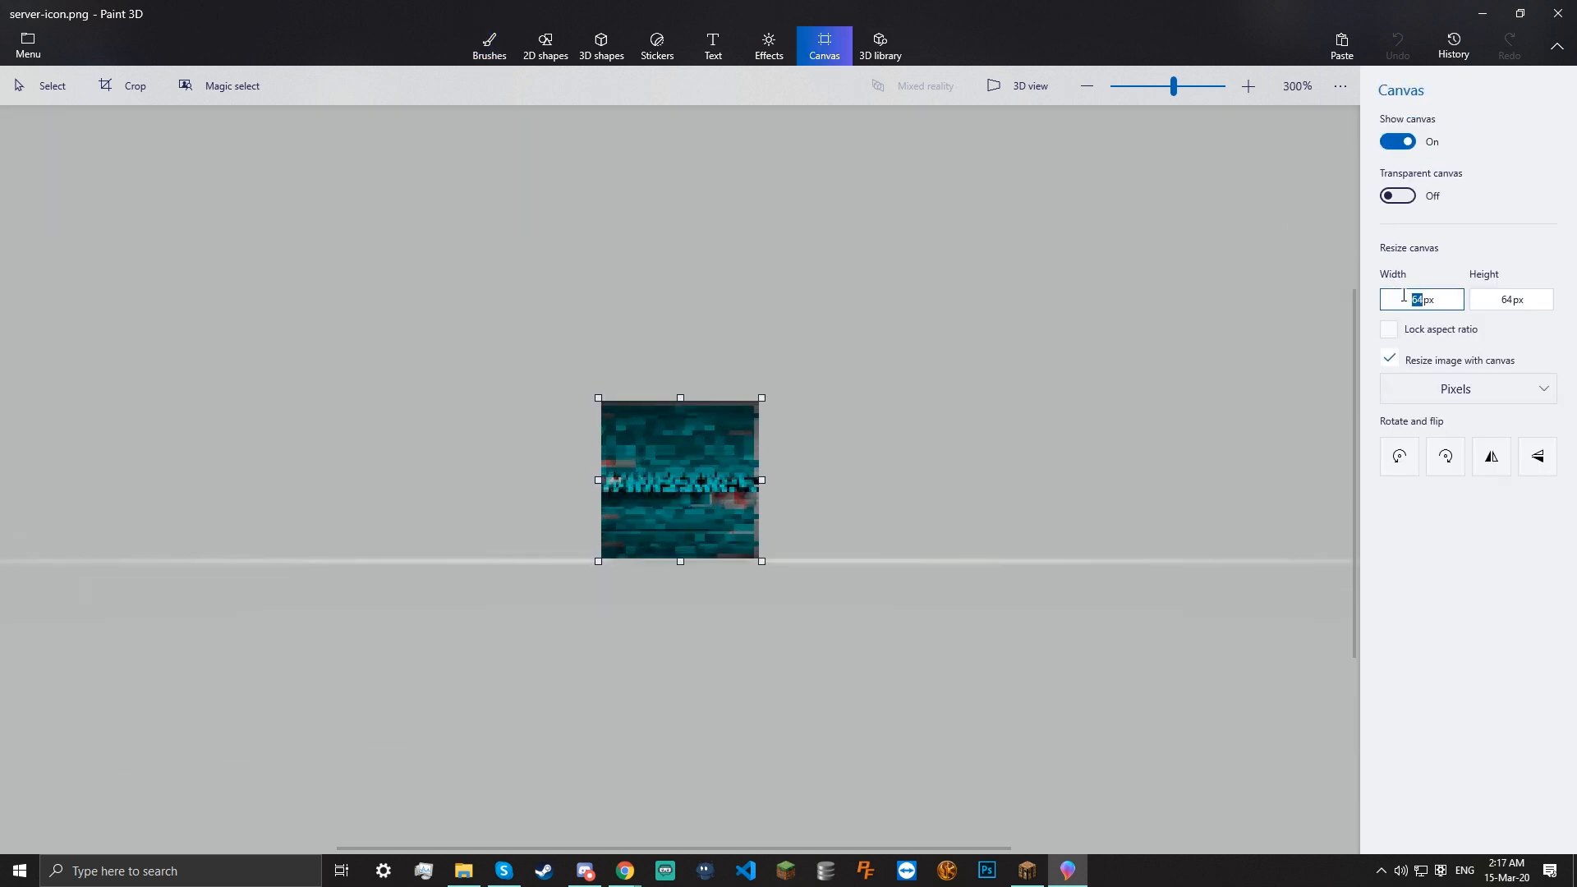
left_click(1498, 294)
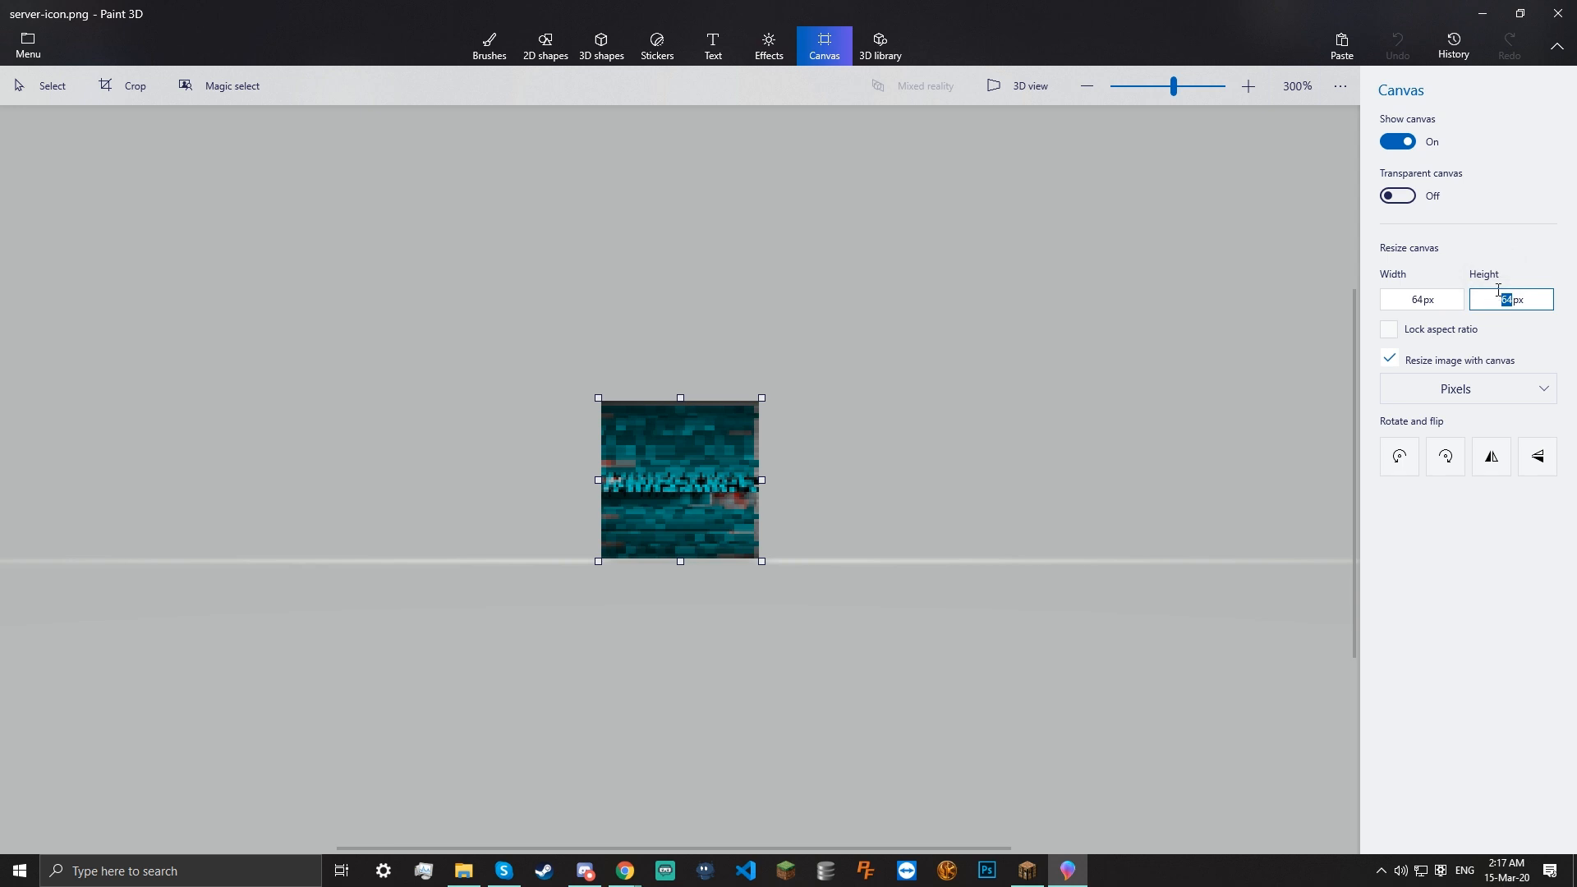
scroll(1152, 454, "up", 5)
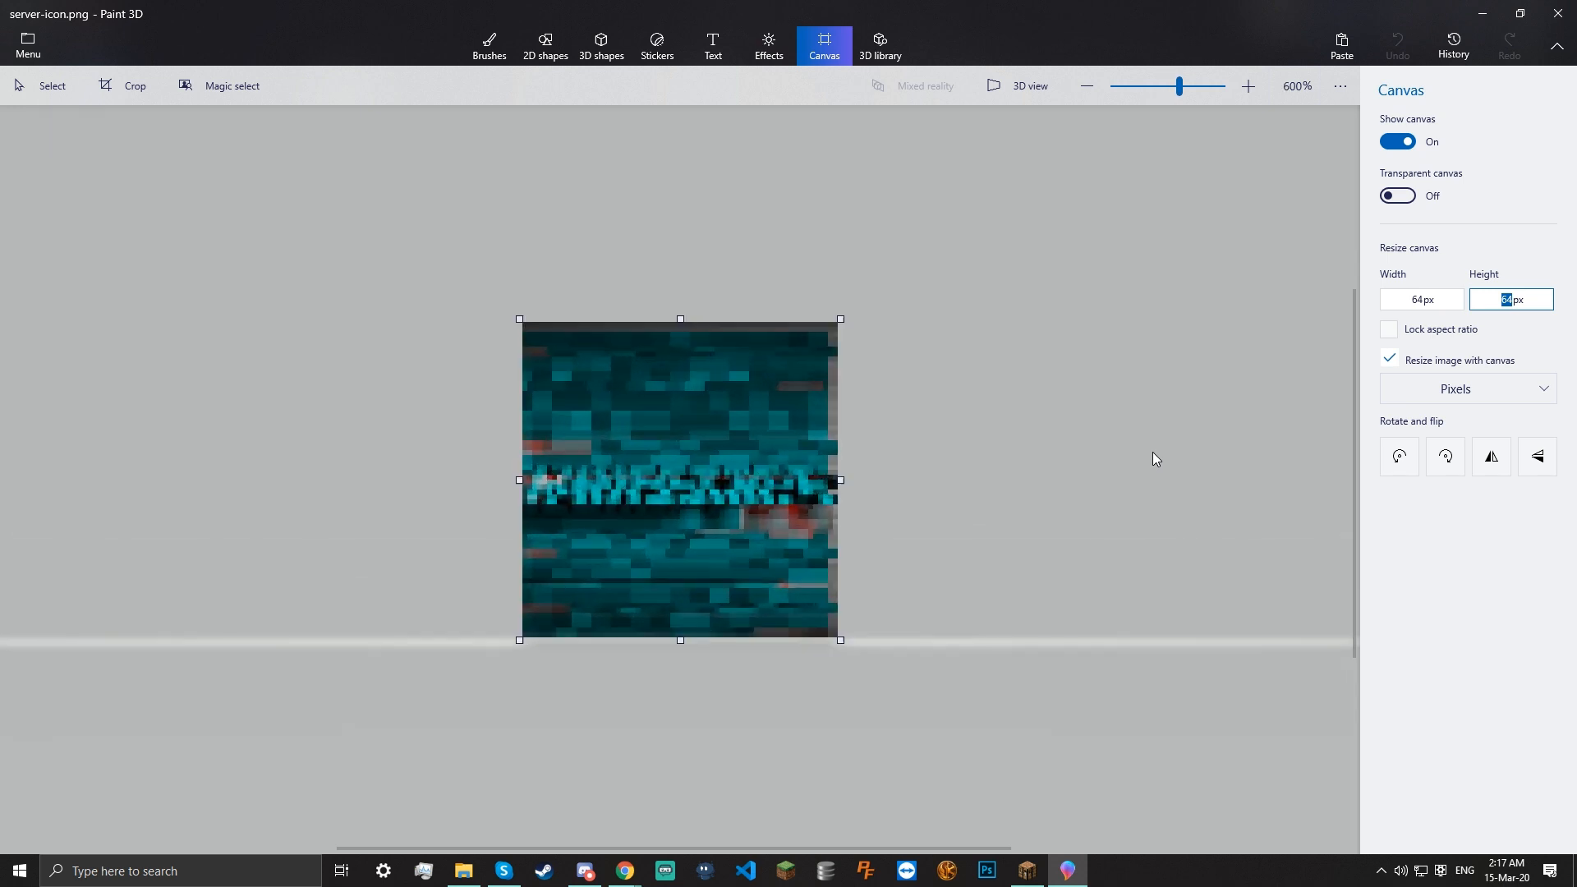
scroll(1152, 458, "down", 6)
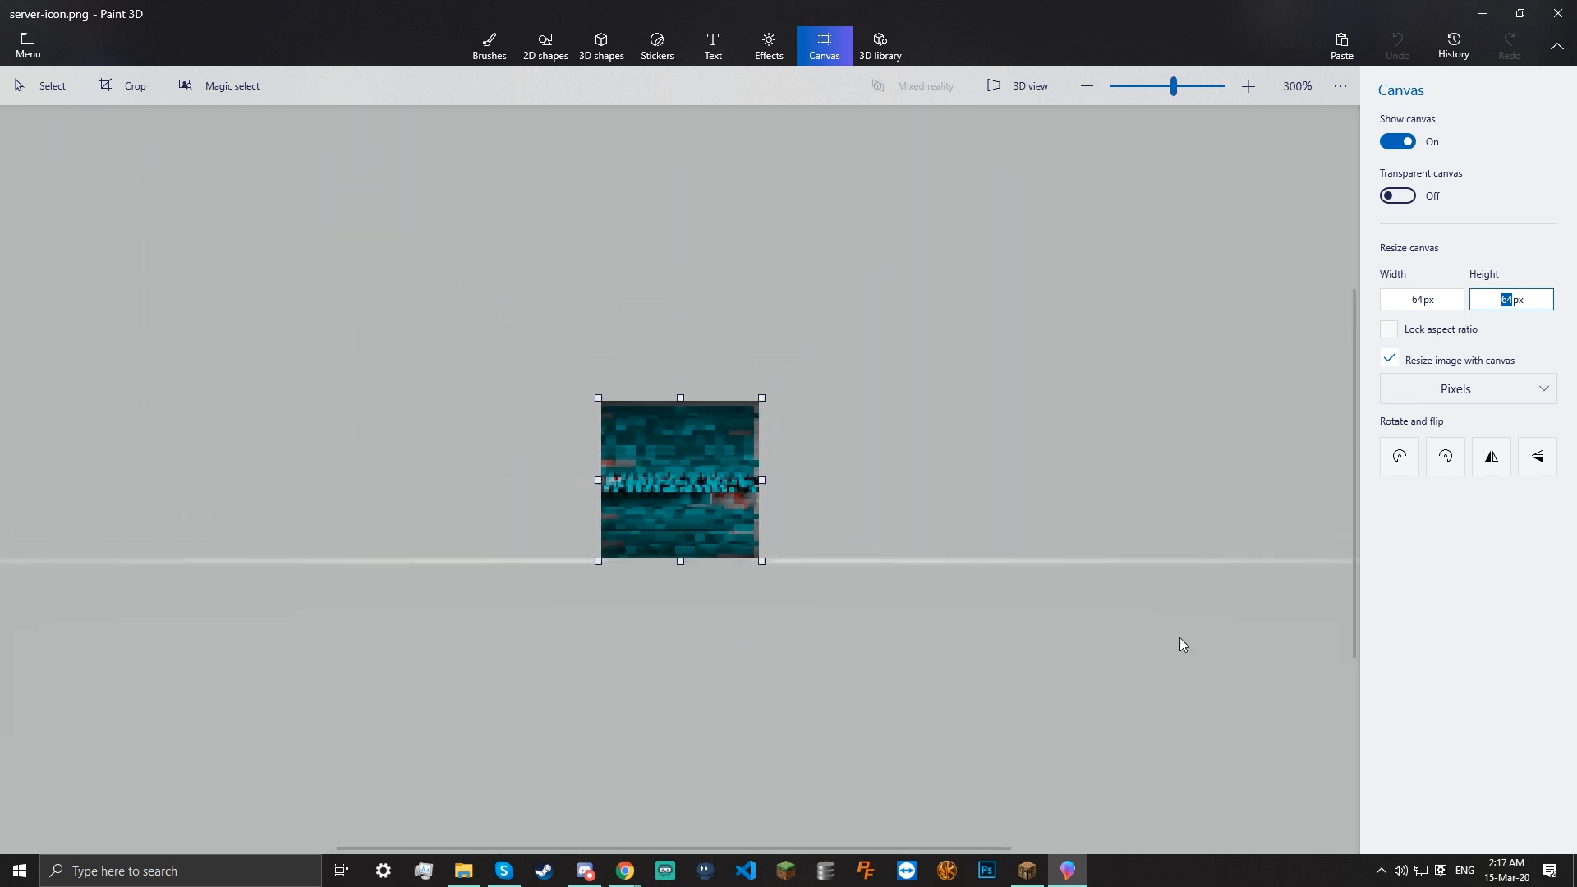
scroll(1172, 526, "down", 4)
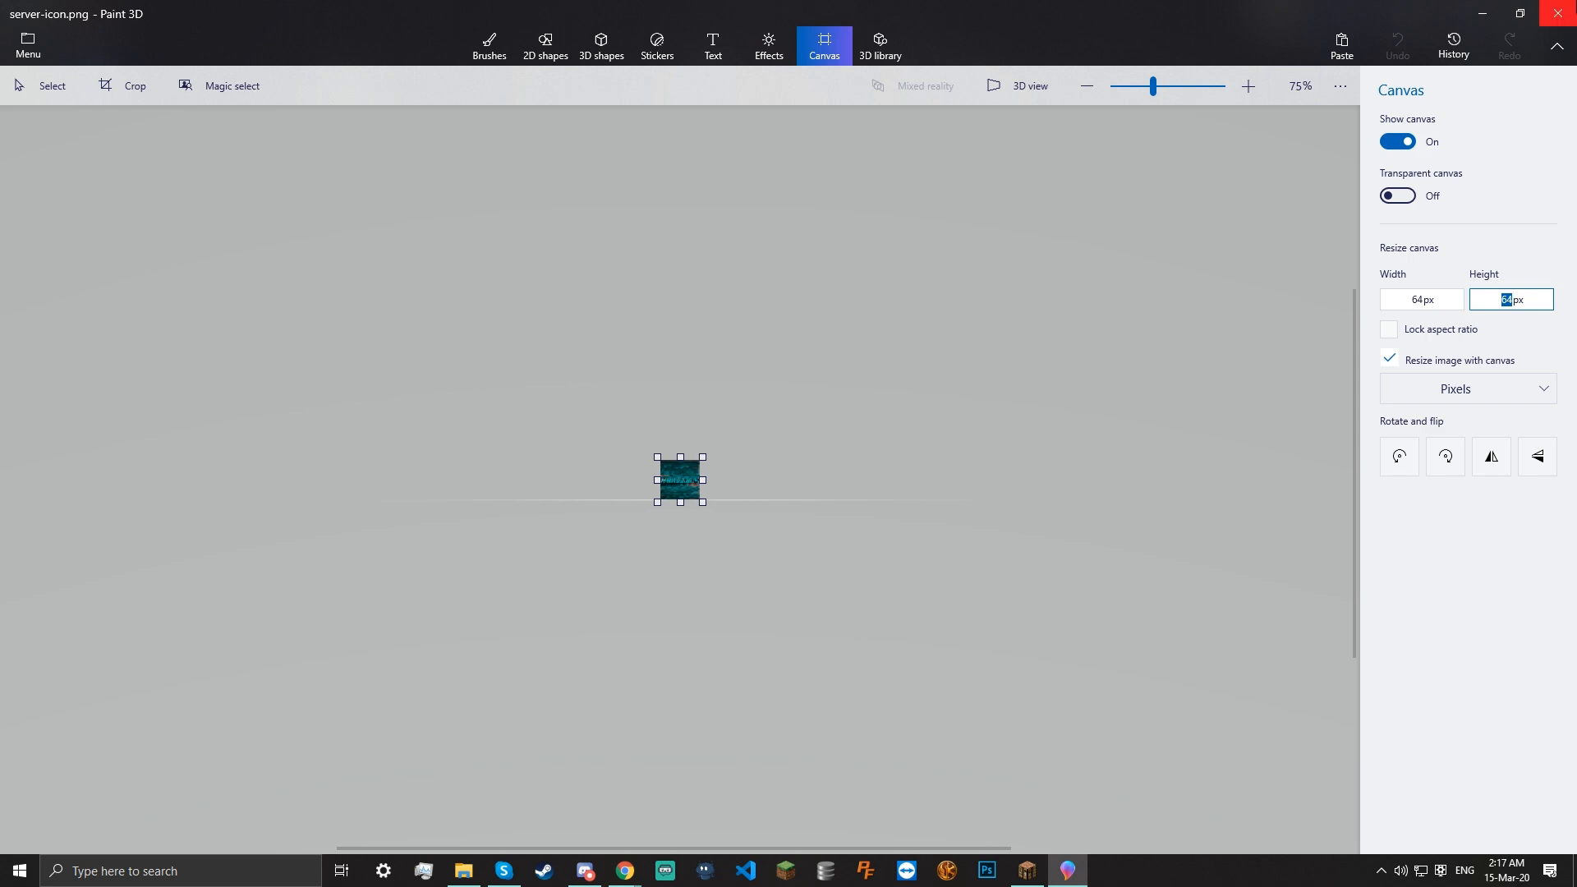
left_click(1557, 13)
Start the server again from start.bat and check server-icon.png's details in the Server folder
double_click(747, 485)
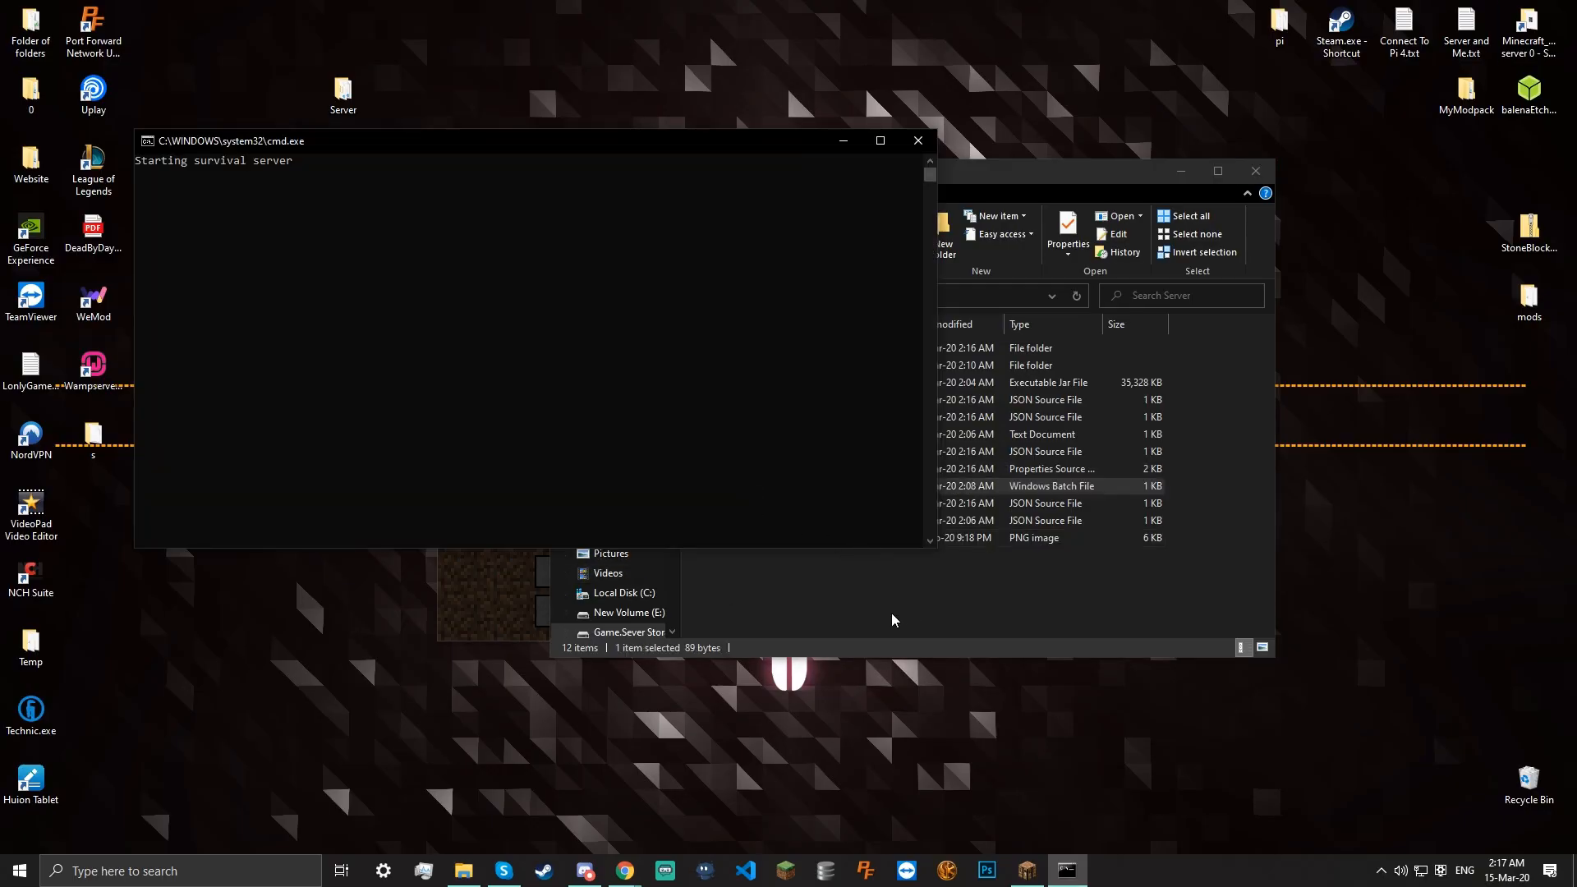
left_click(892, 619)
left_click(461, 352)
left_click(887, 599)
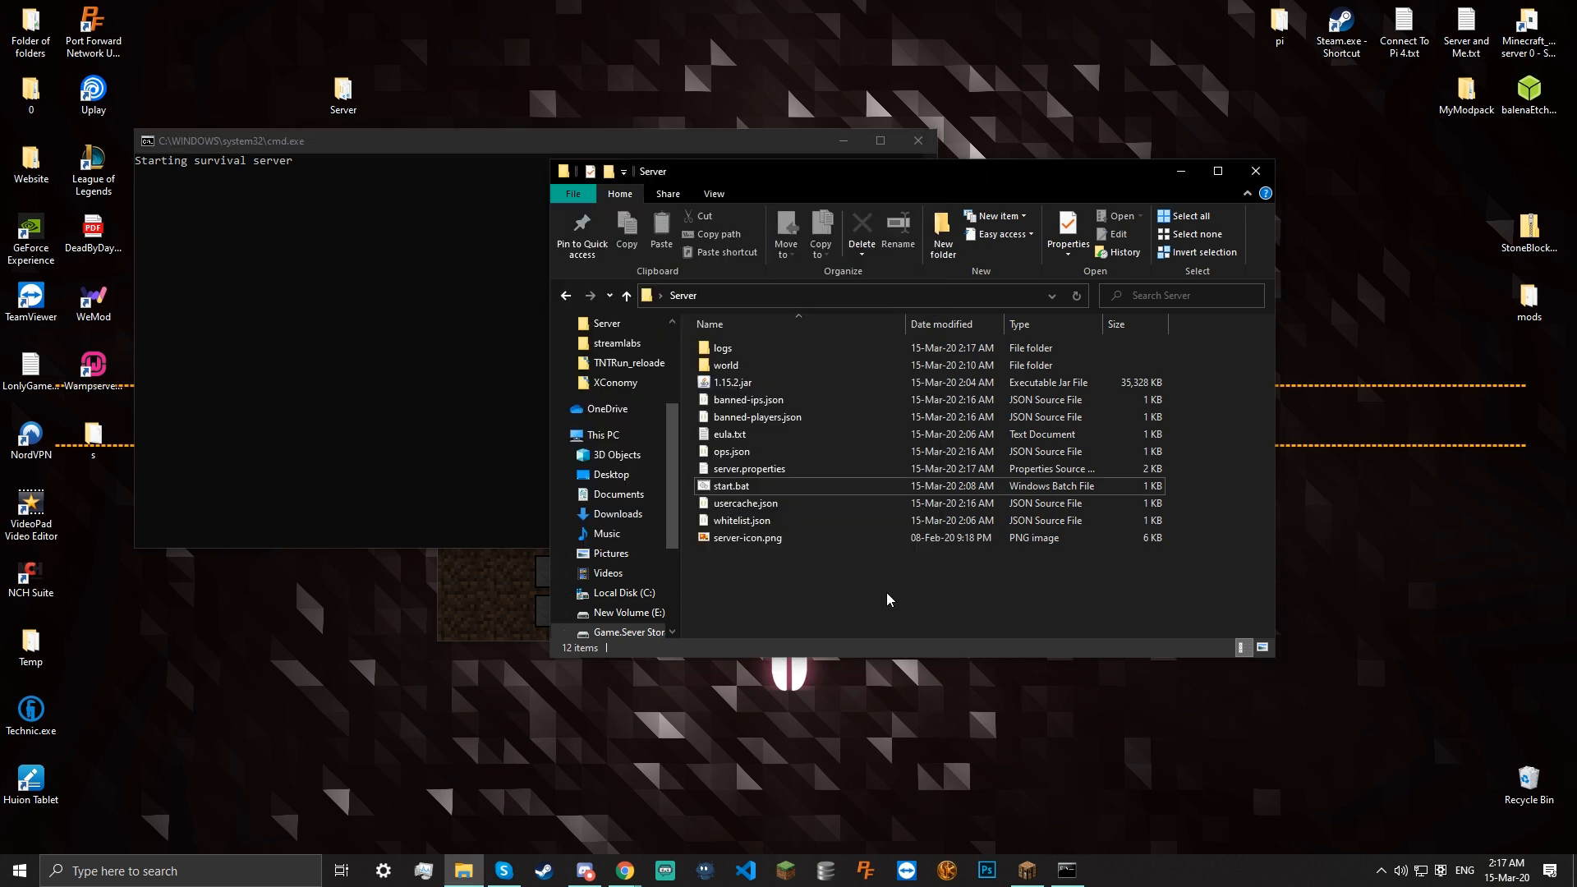
left_click(739, 539)
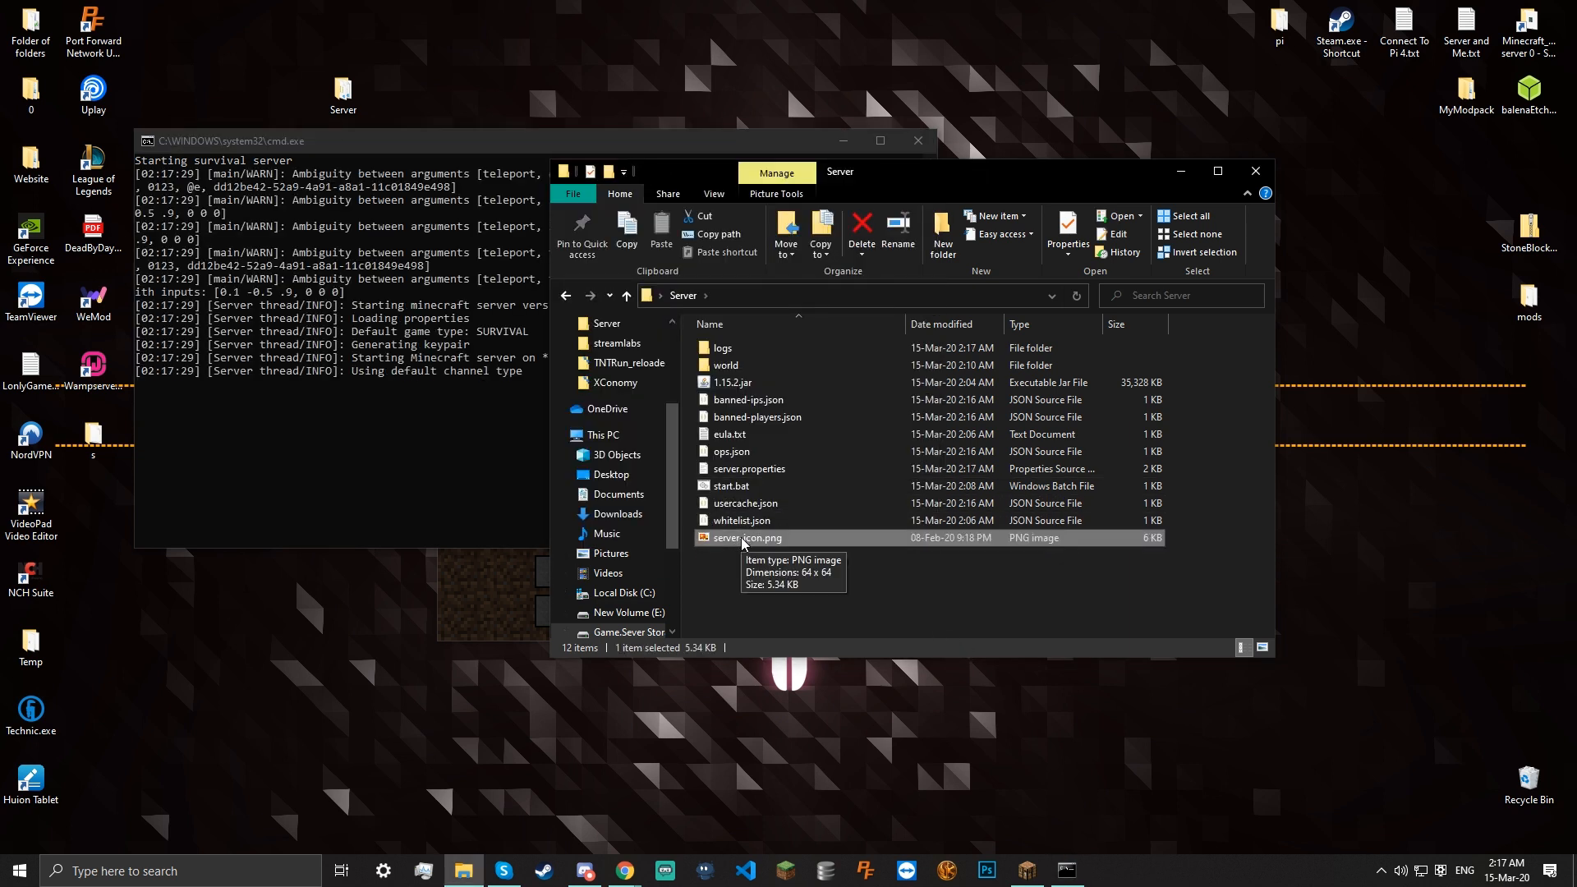
left_click(723, 587)
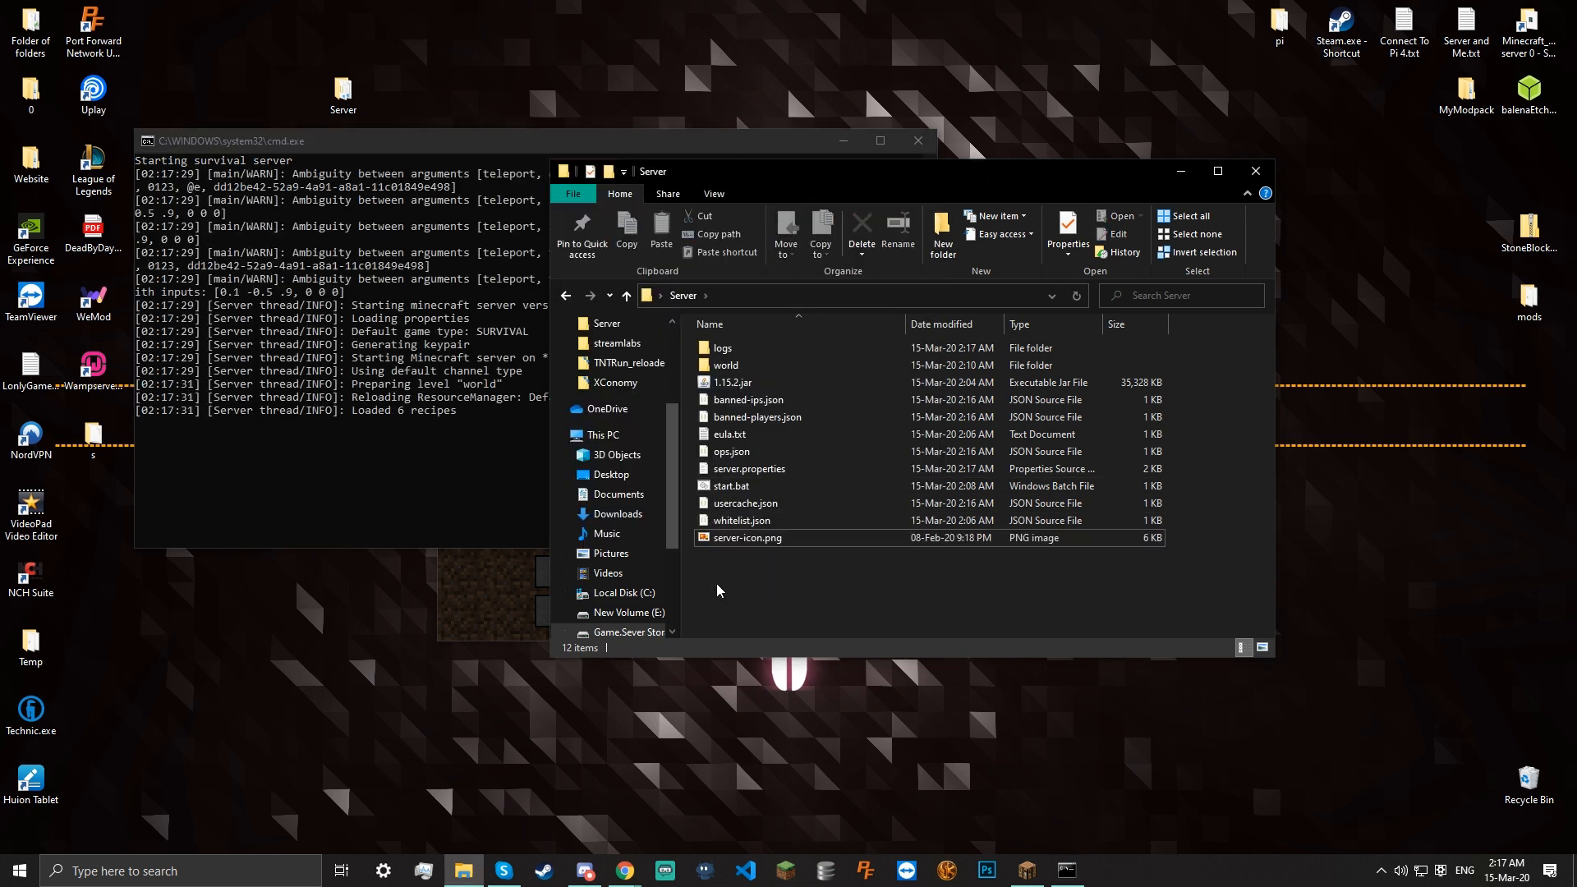
Place Minecraft beside the server console and refresh the multiplayer server list
left_click(500, 607)
left_click_drag(682, 234, 838, 239)
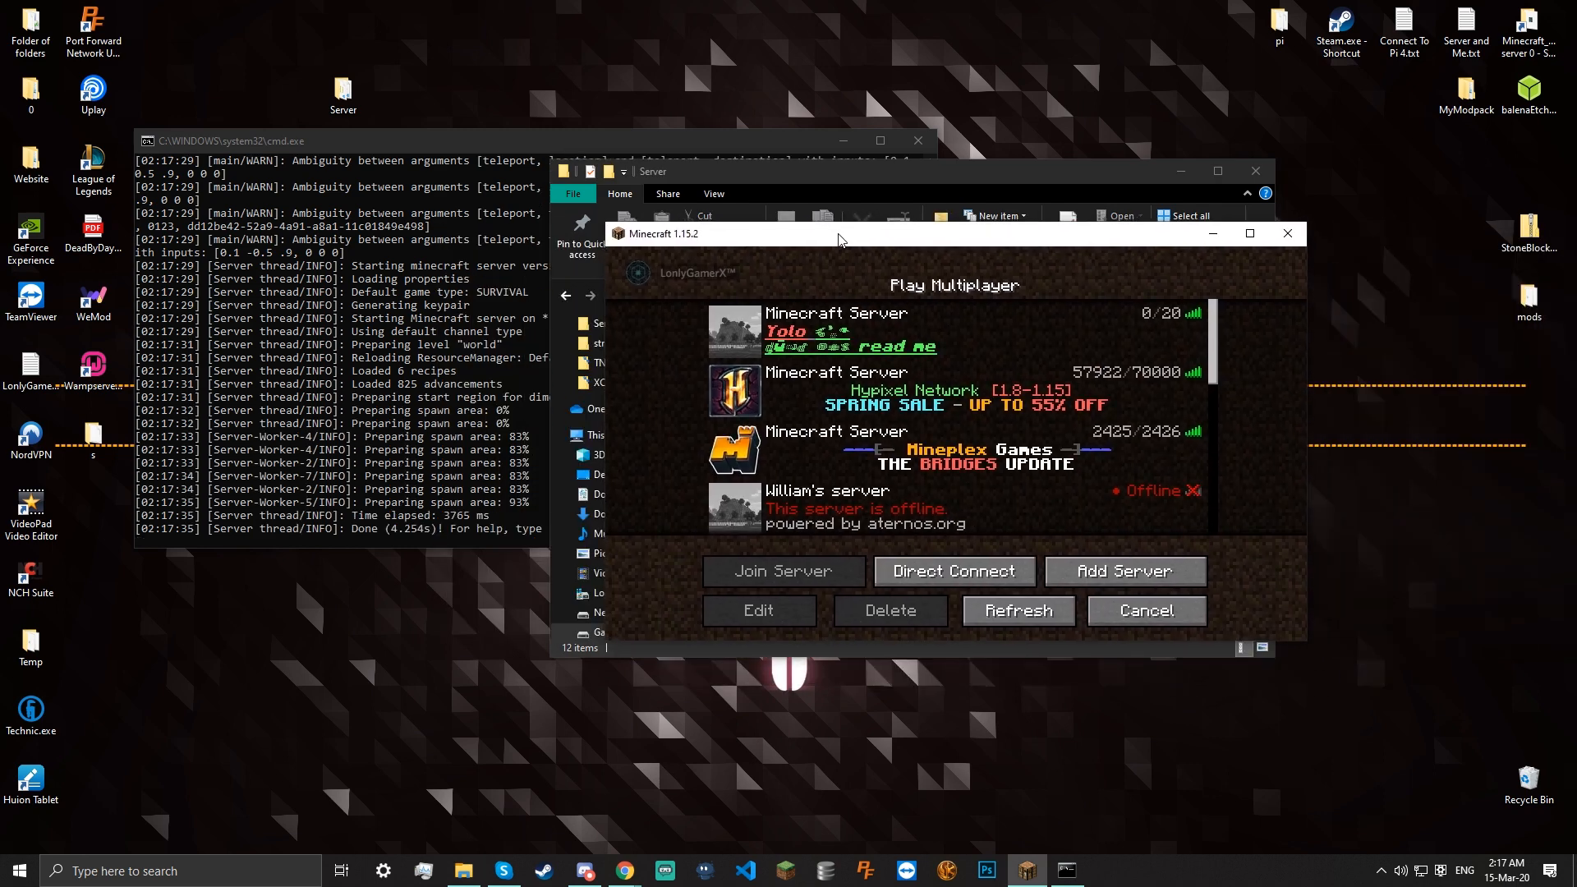
left_click(496, 401)
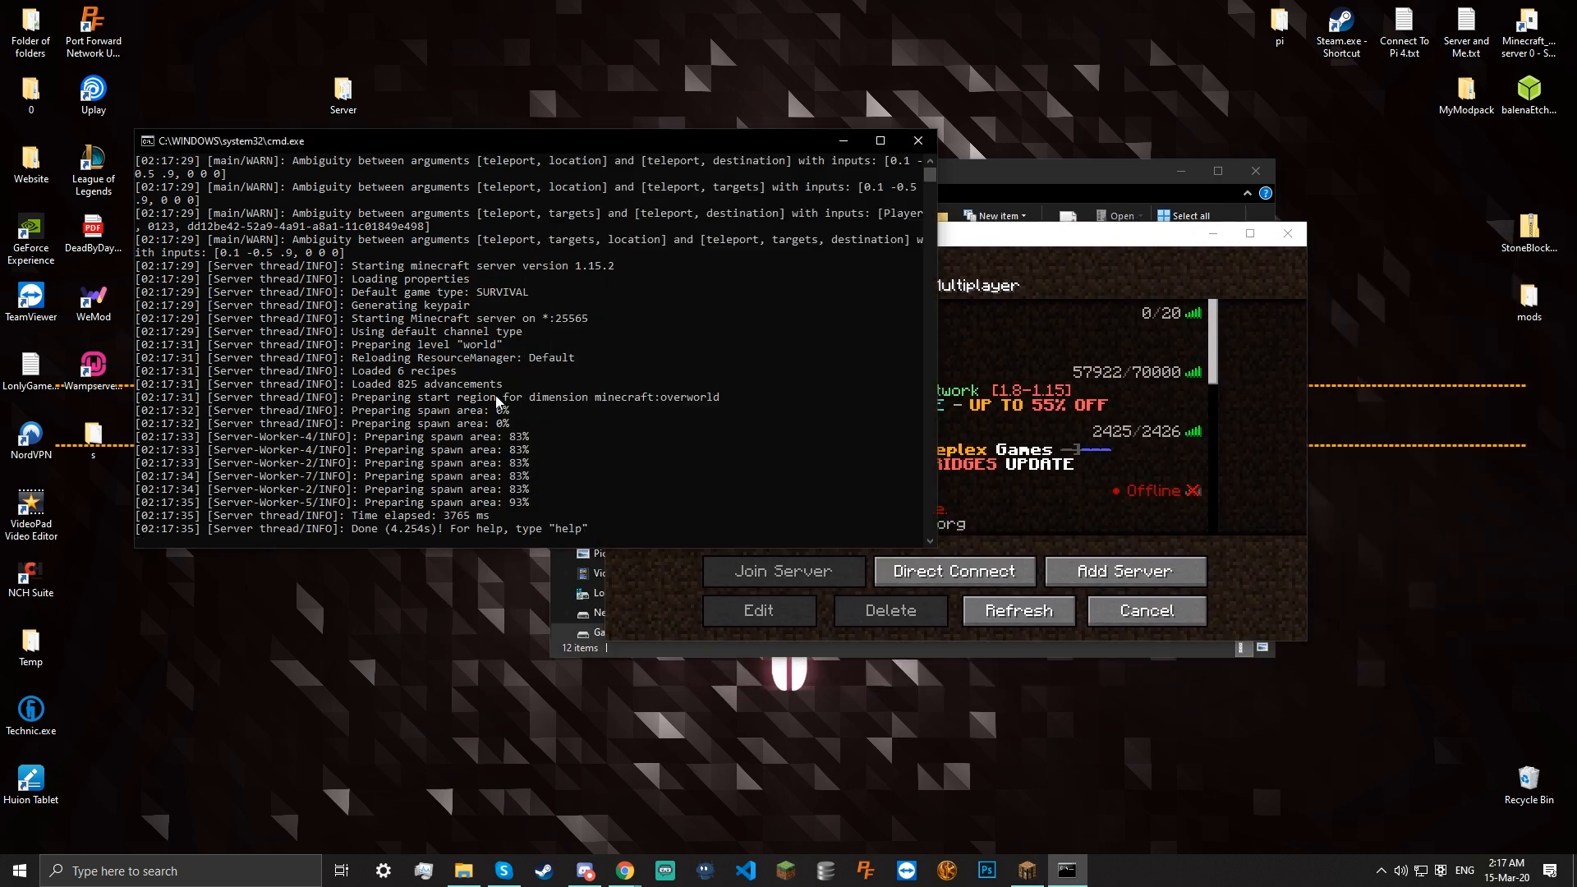
left_click(622, 568)
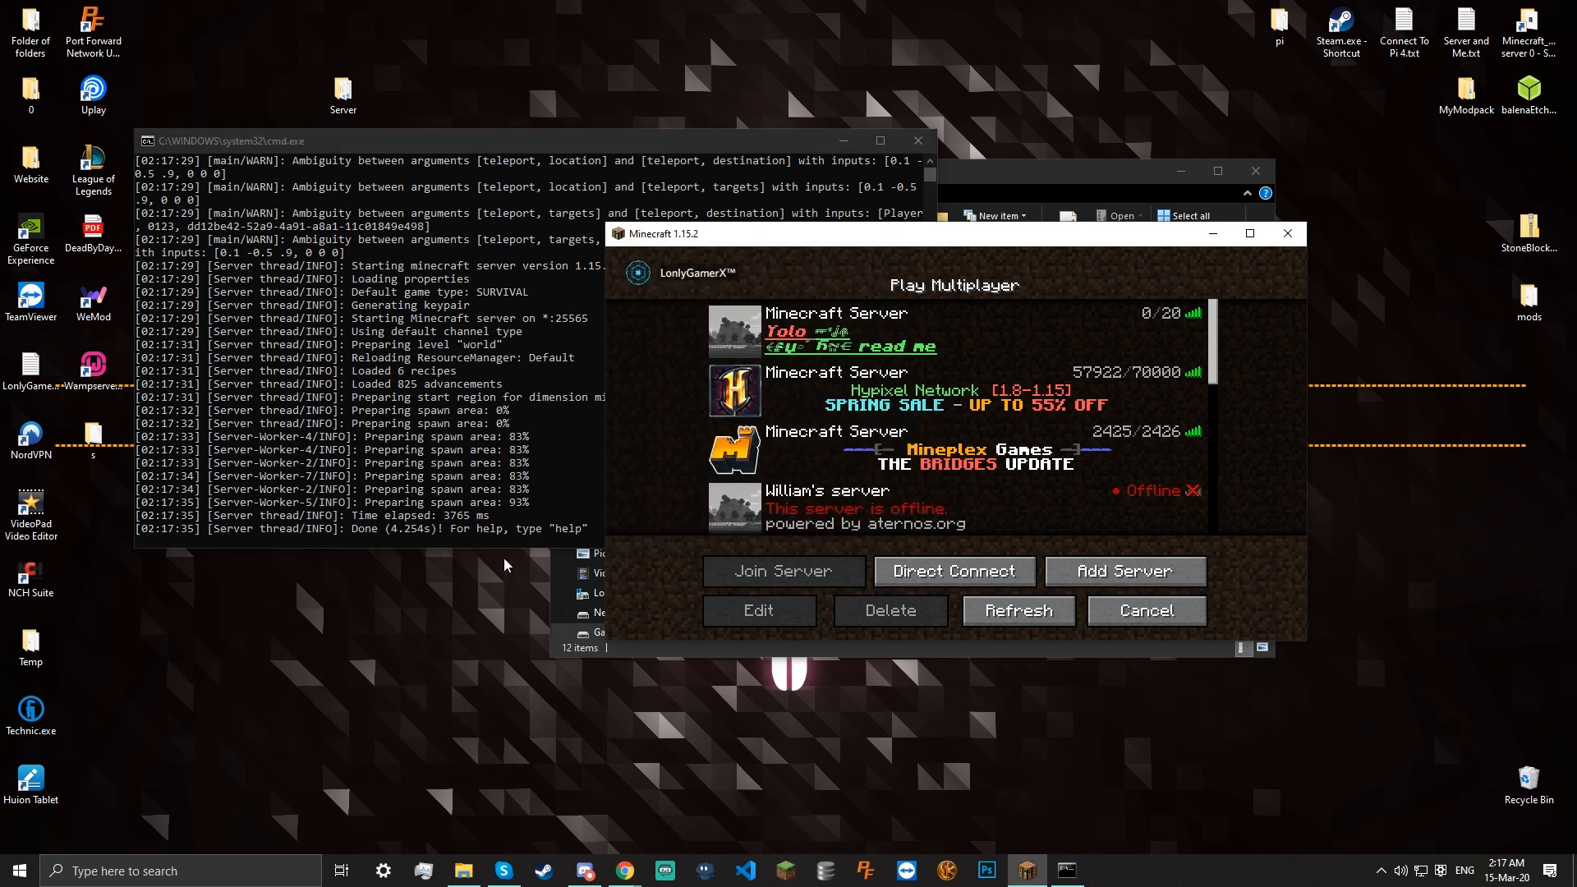
left_click(1016, 611)
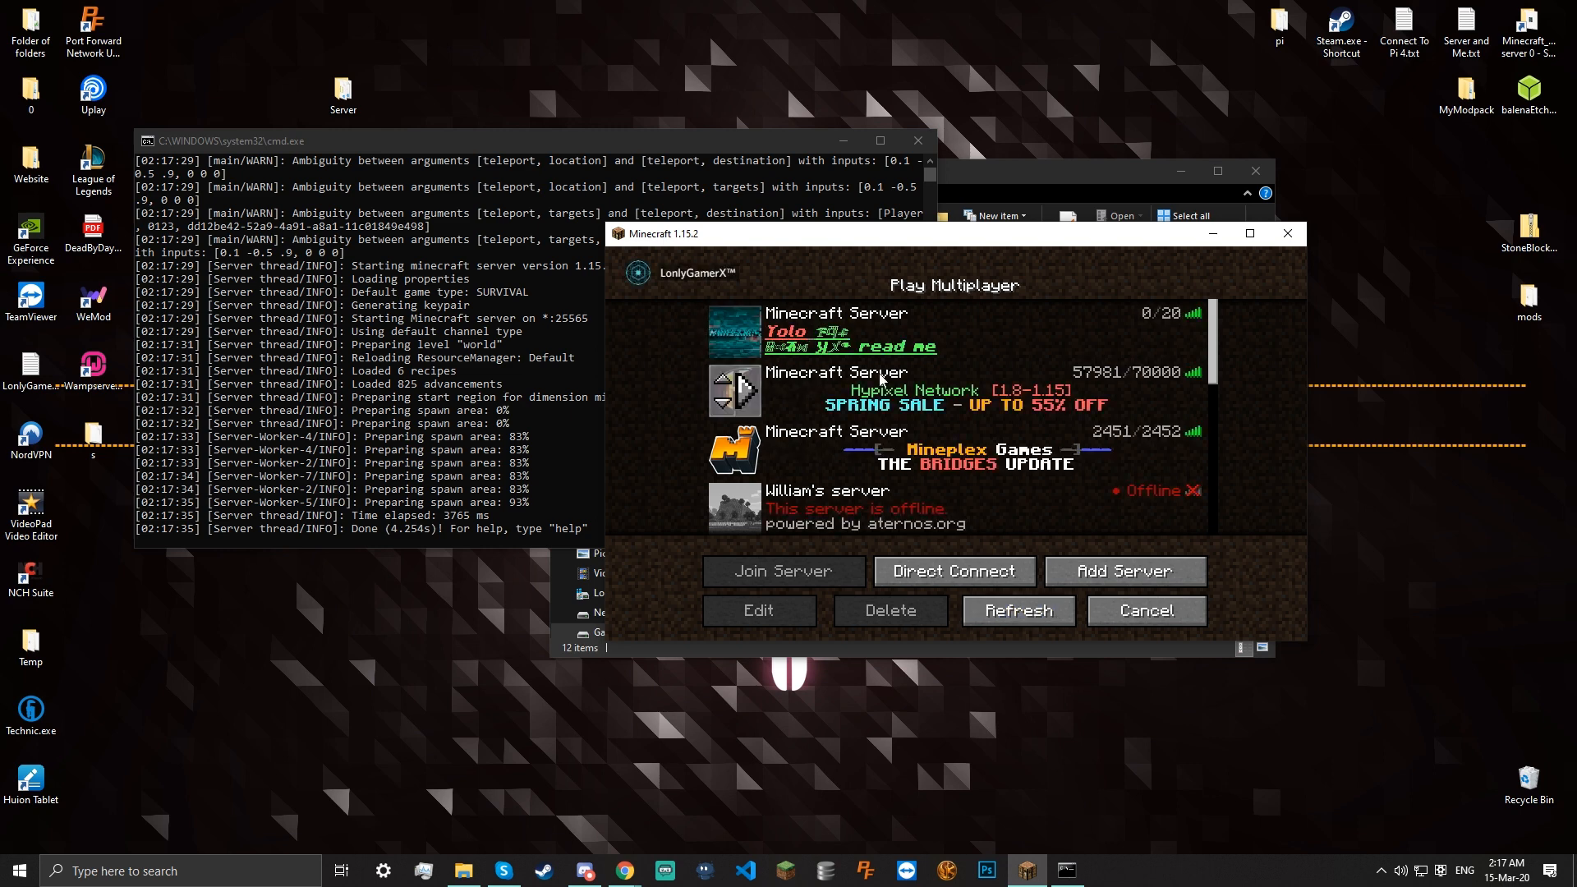
Try joining the local Yolo server, then after the failure quit Minecraft and close the console
scroll(1129, 436, "down", 7)
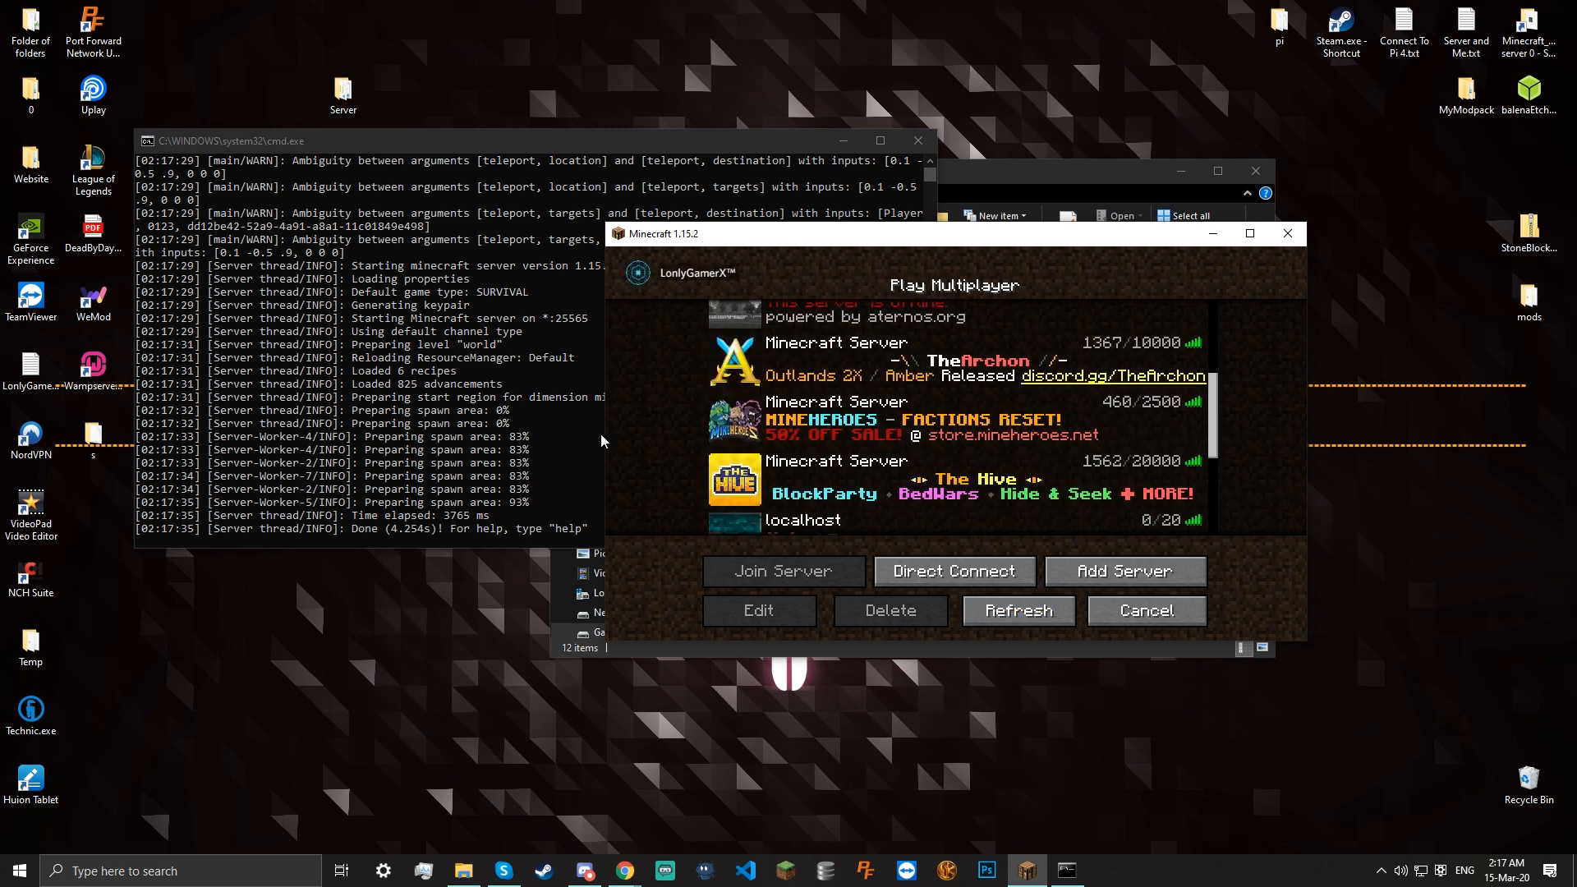
scroll(667, 411, "down", 2)
scroll(668, 411, "down", 2)
scroll(668, 411, "down", 3)
scroll(879, 376, "up", 12)
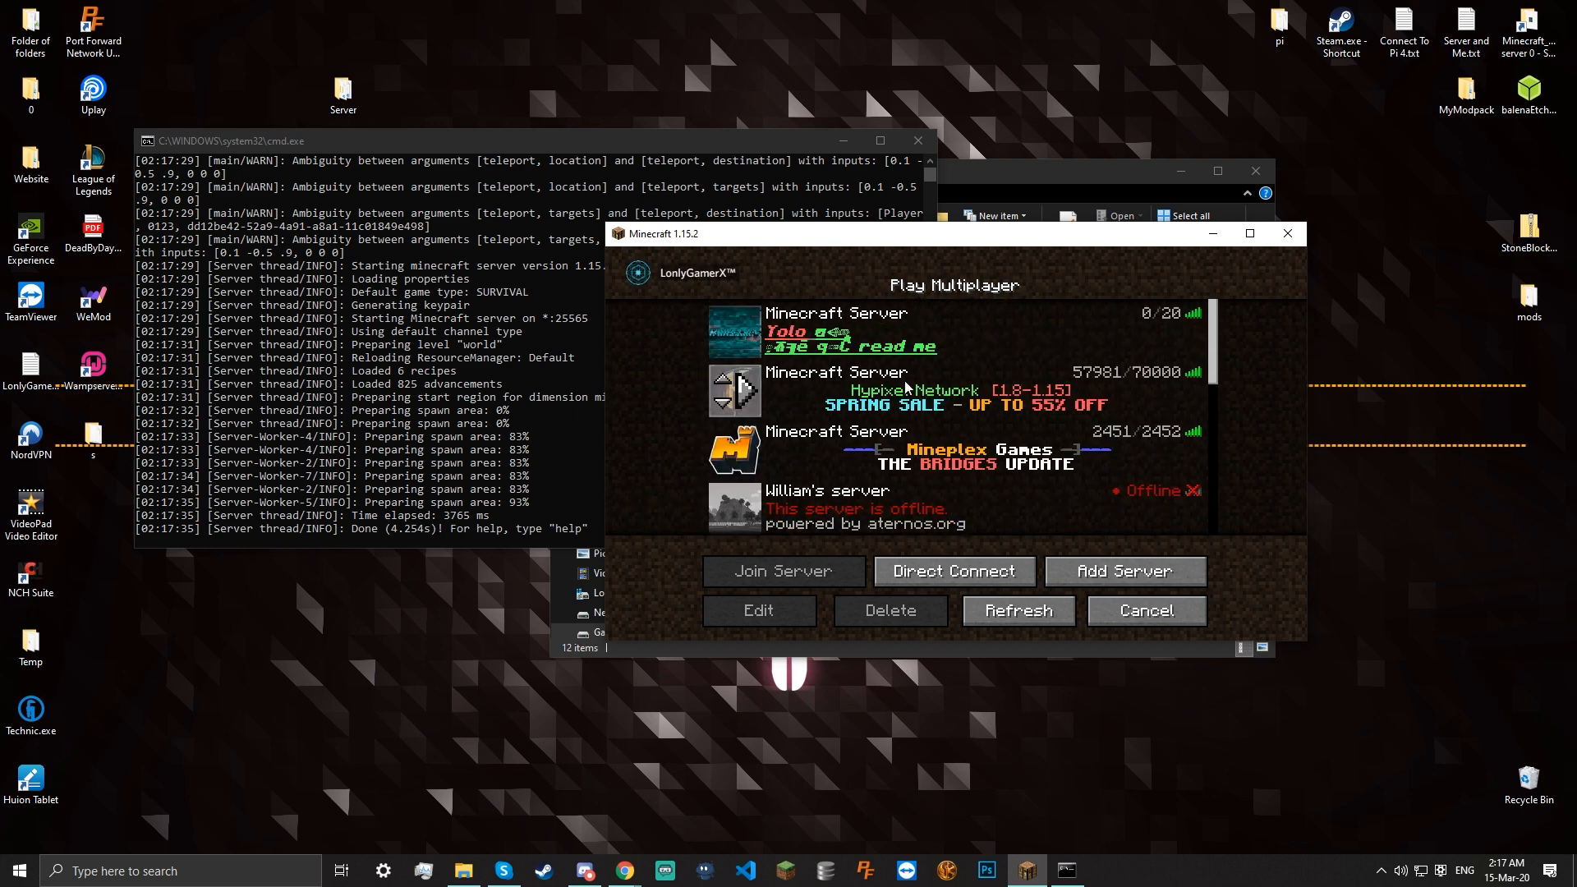
double_click(882, 333)
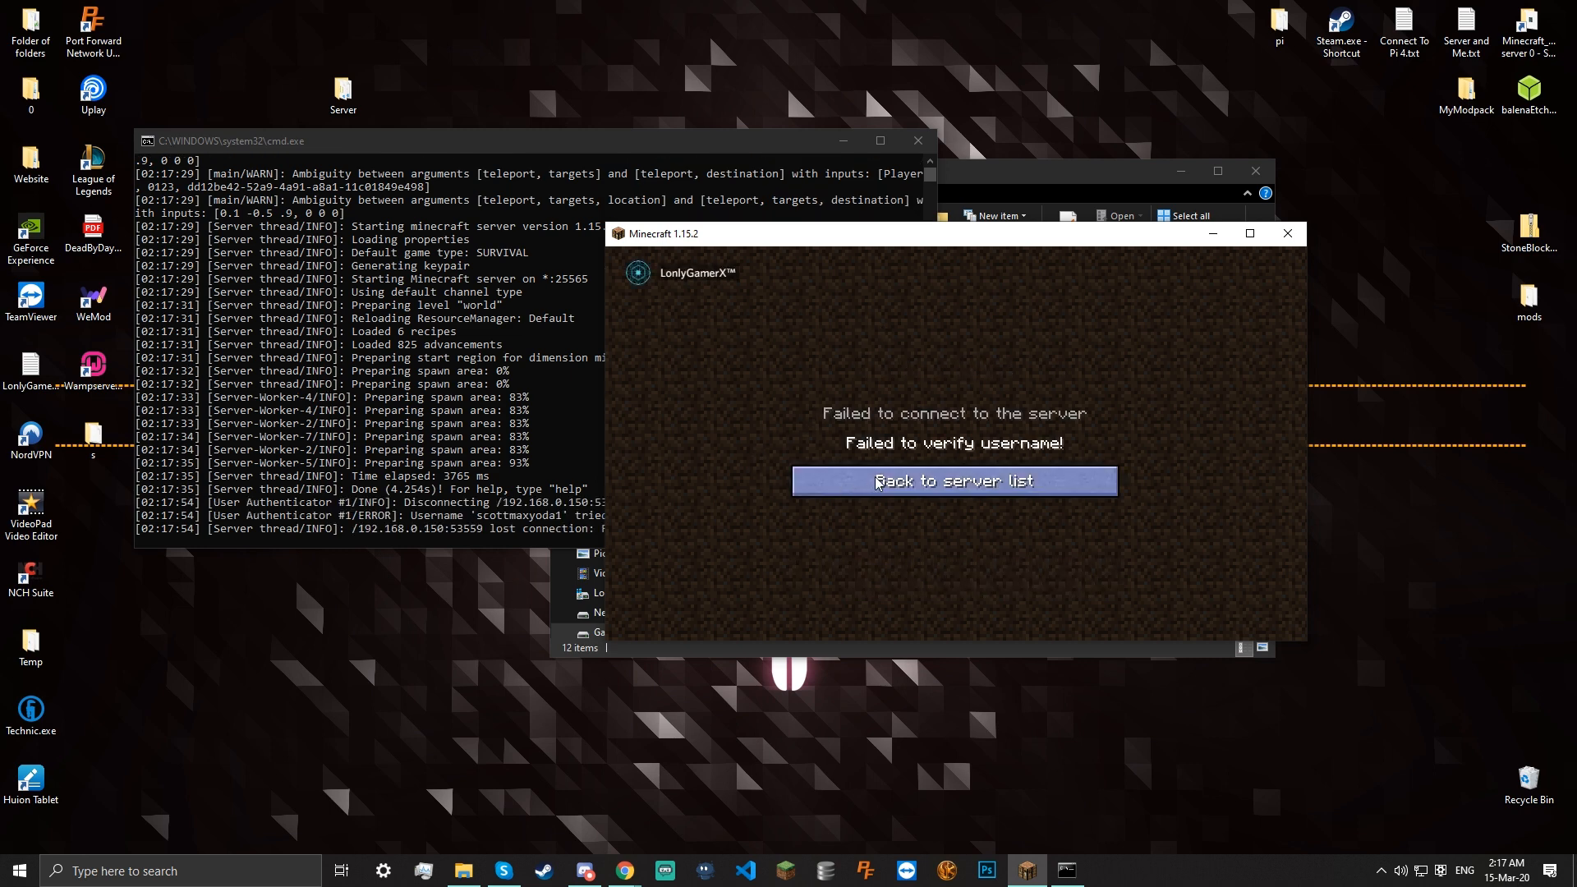
left_click(879, 484)
left_click(1146, 610)
left_click(1049, 573)
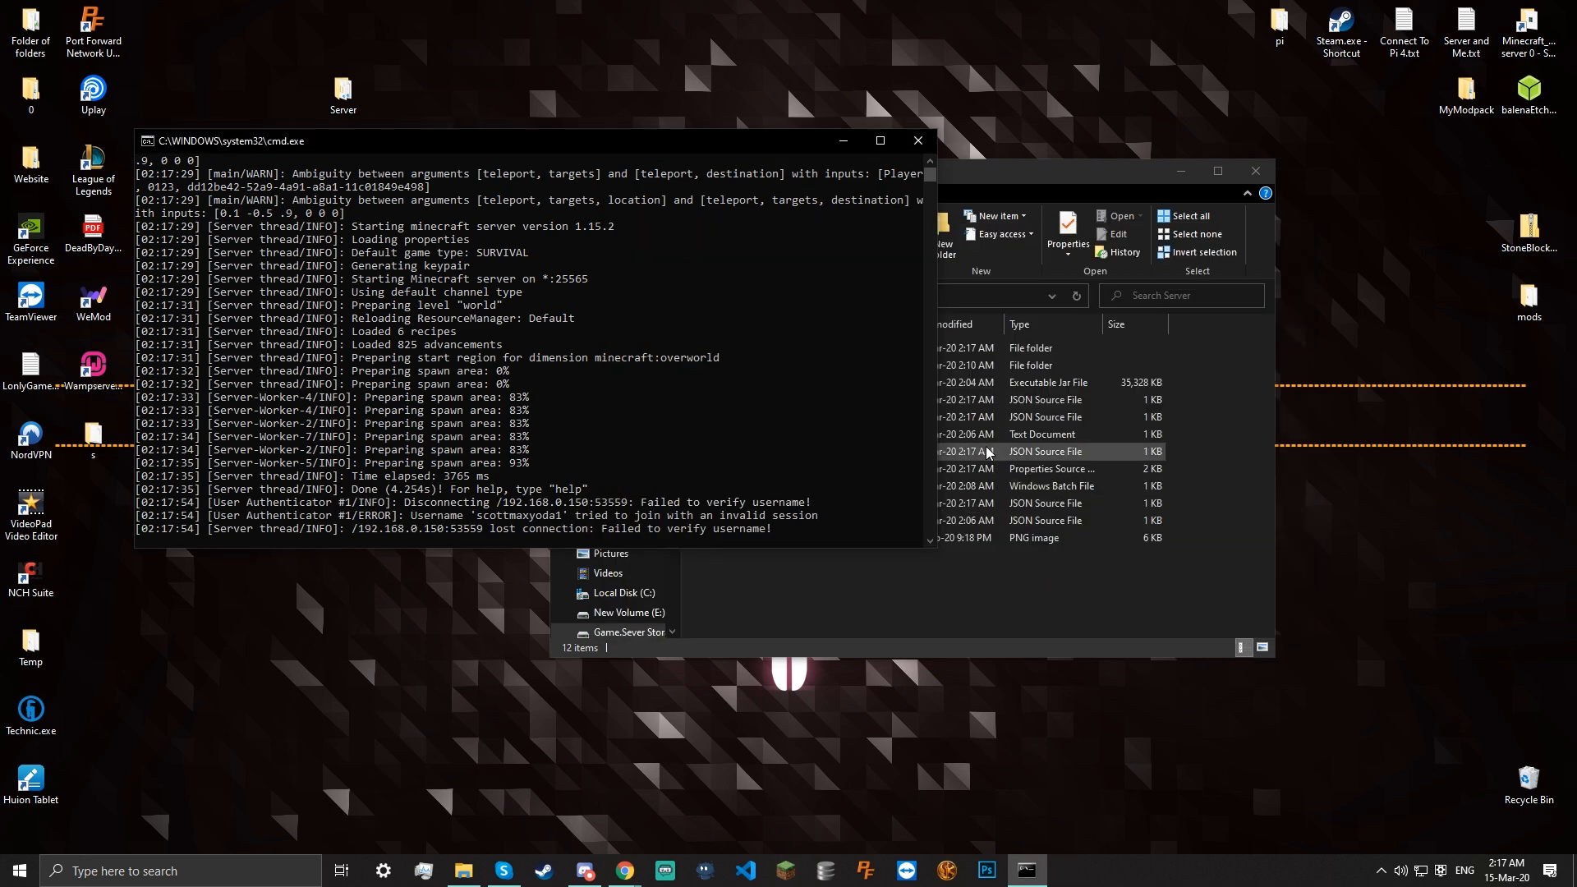
left_click(918, 141)
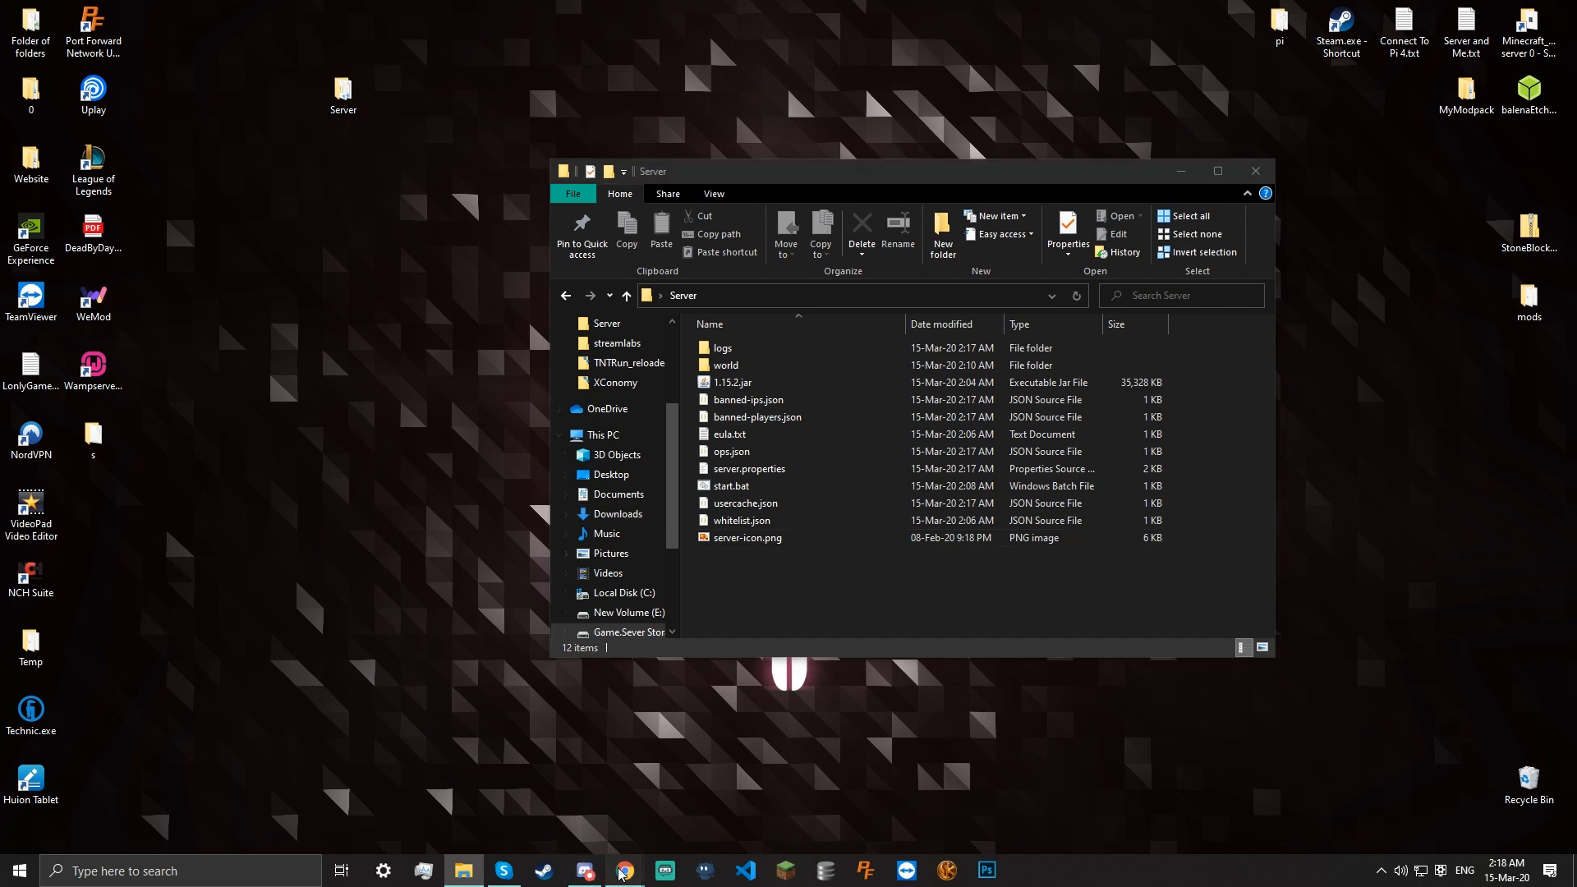
Switch to Chrome and try loading the address 198.0.0.1 in a new tab
mouse_move(624, 870)
left_click(693, 798)
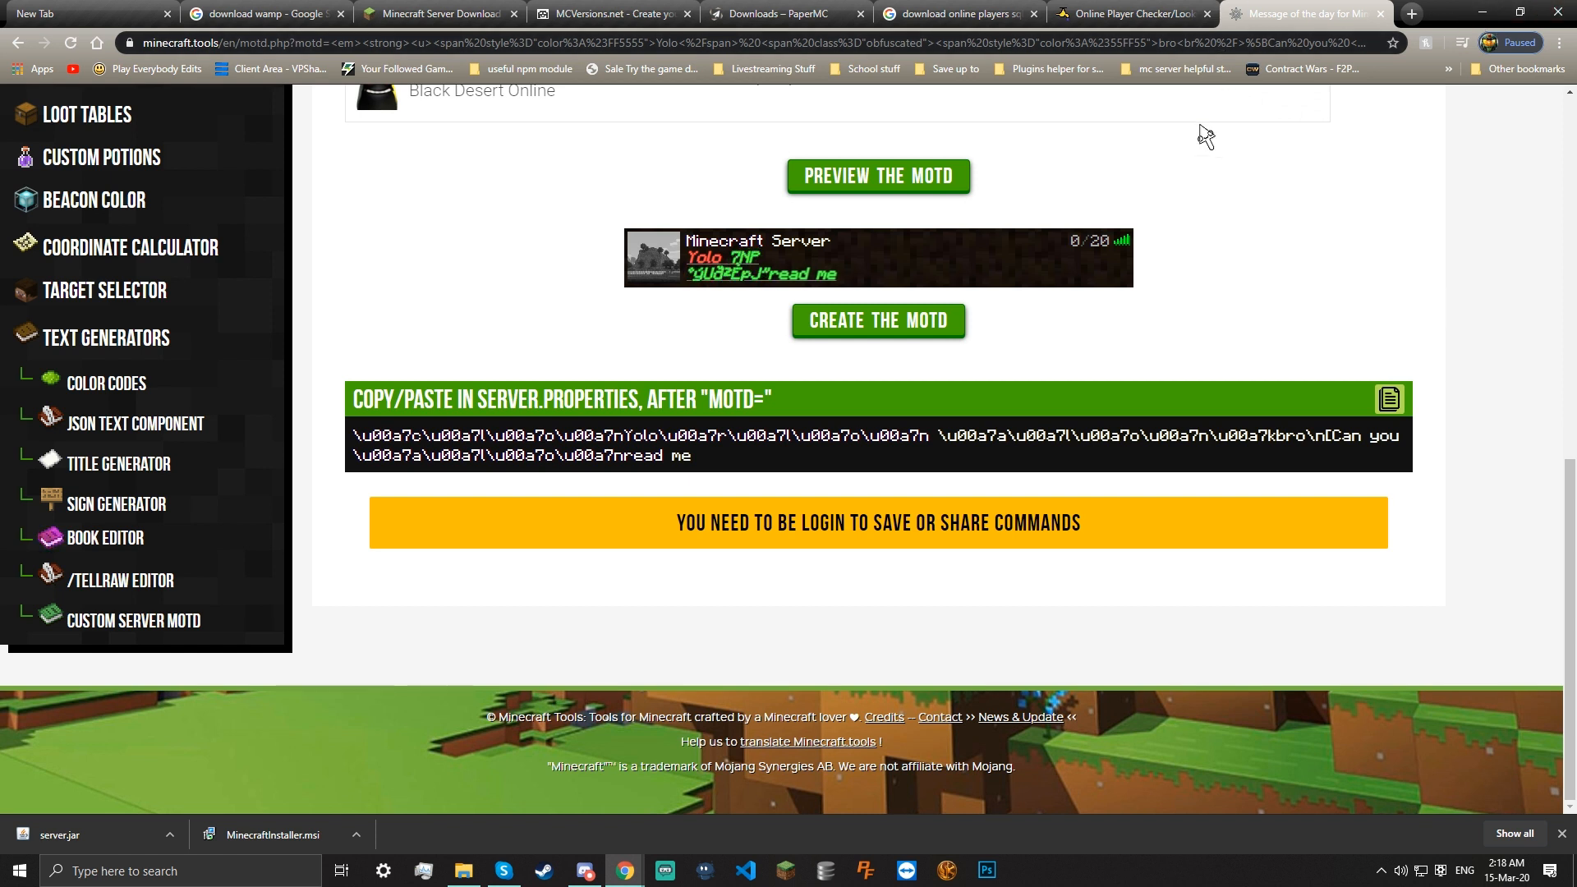
left_click(1410, 13)
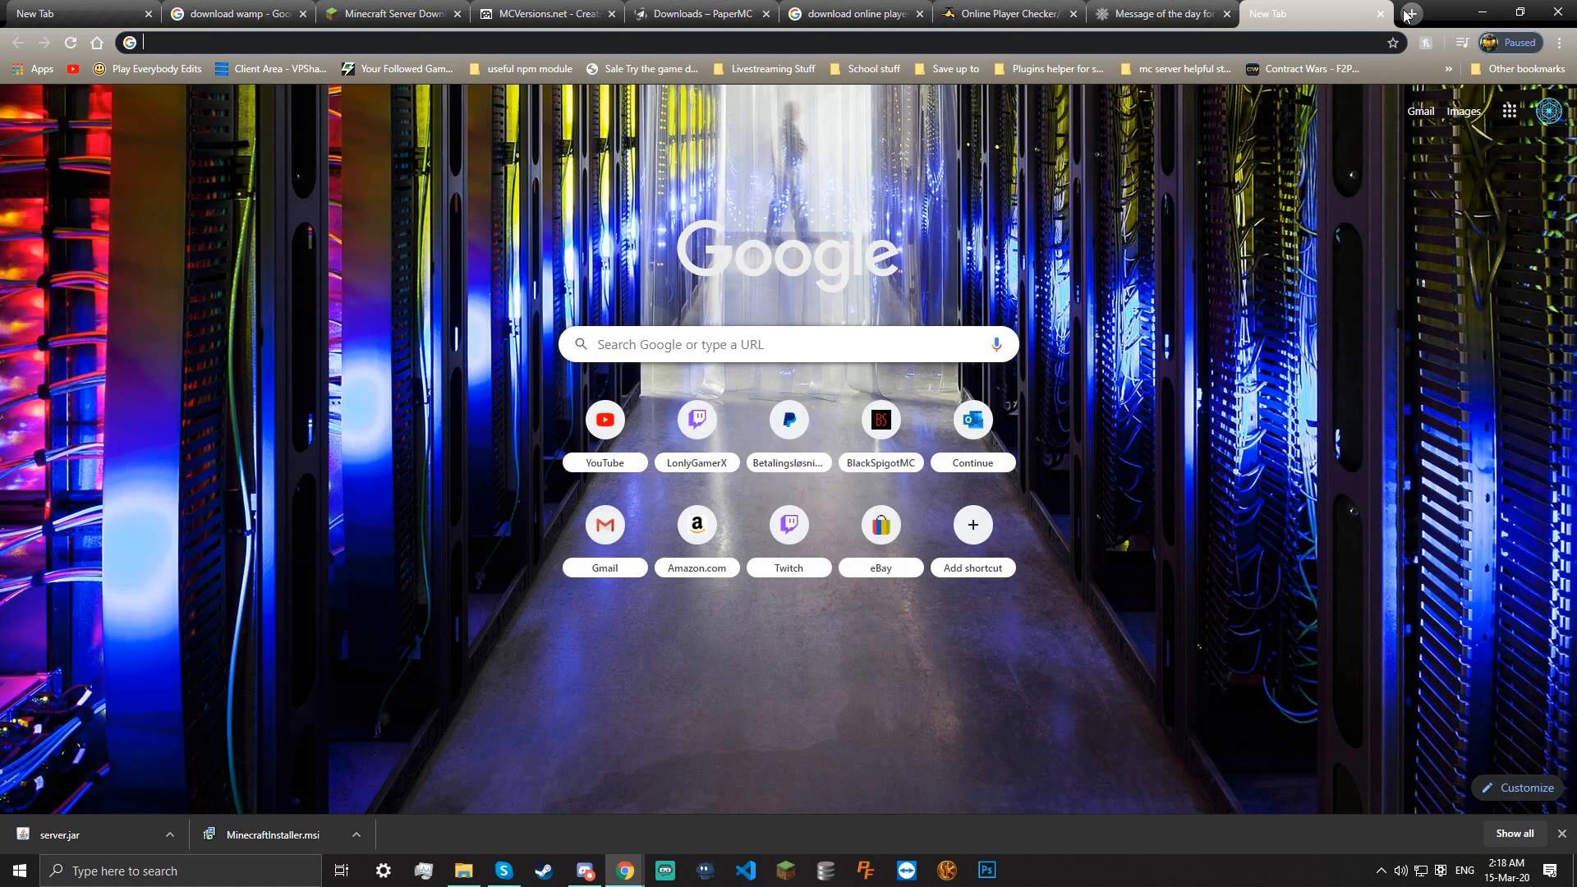
type("198.0.0")
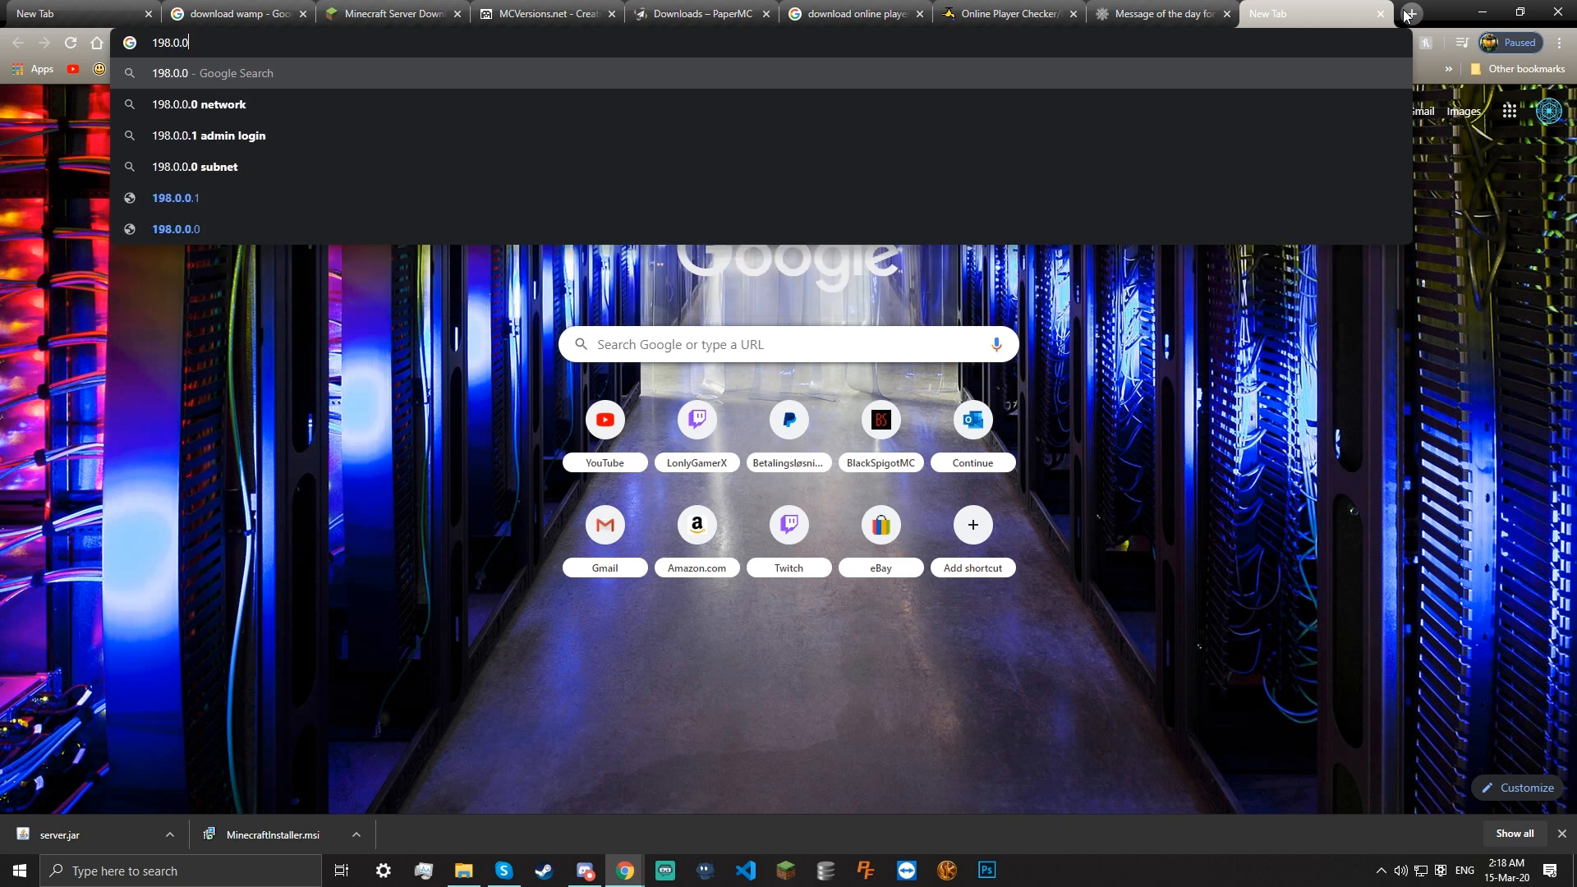
type(".1")
key("Return")
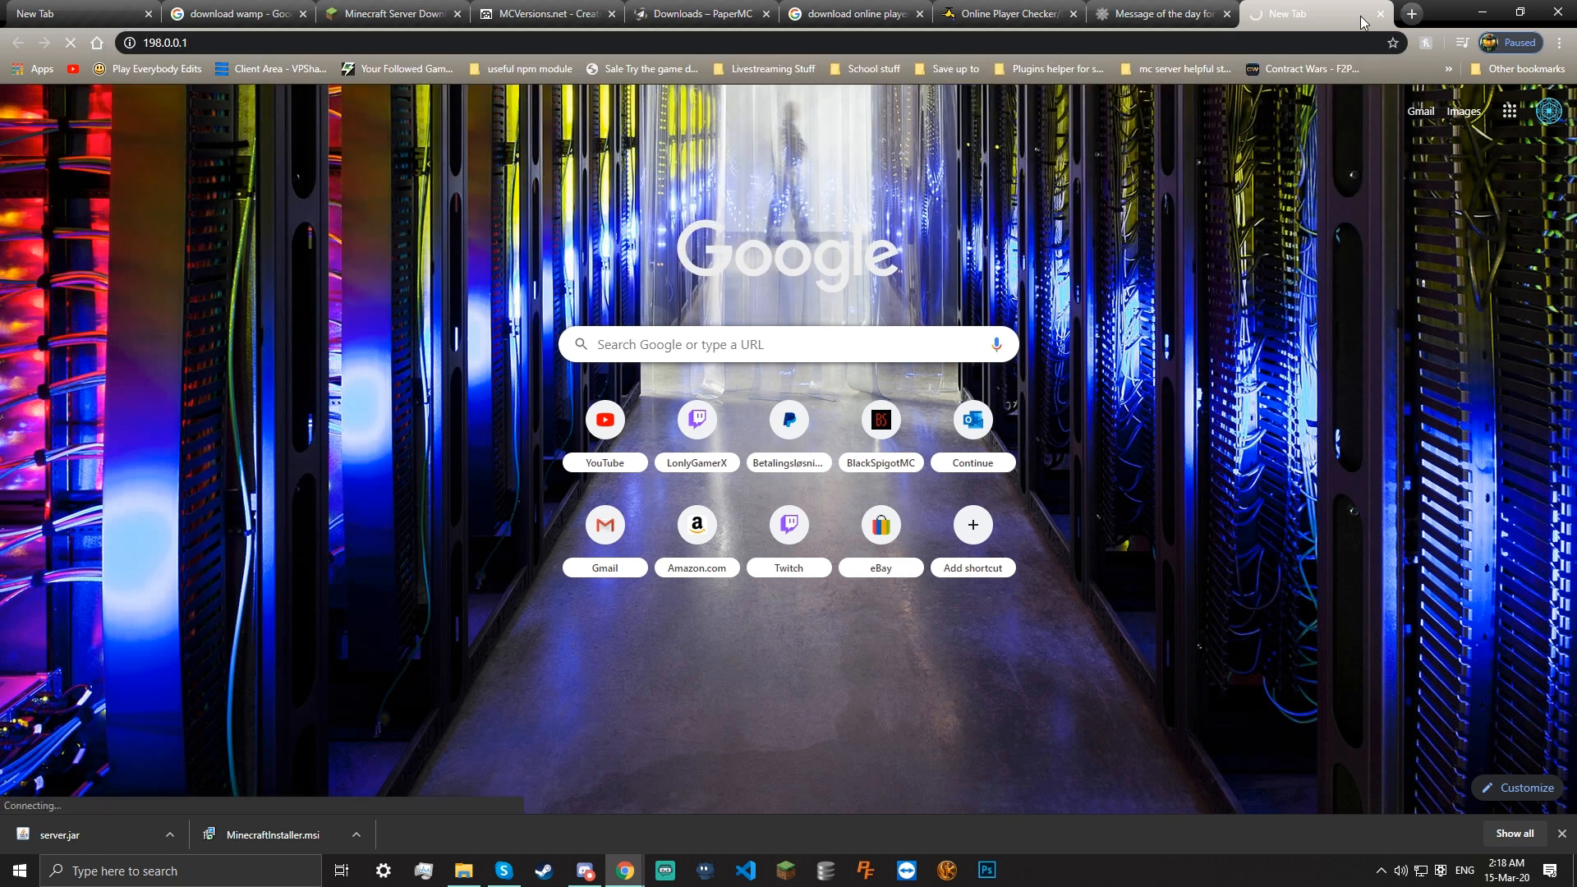
Search Google for 'my wifi router login' in a new tab and close the stalled tab
left_click(1422, 13)
type("my")
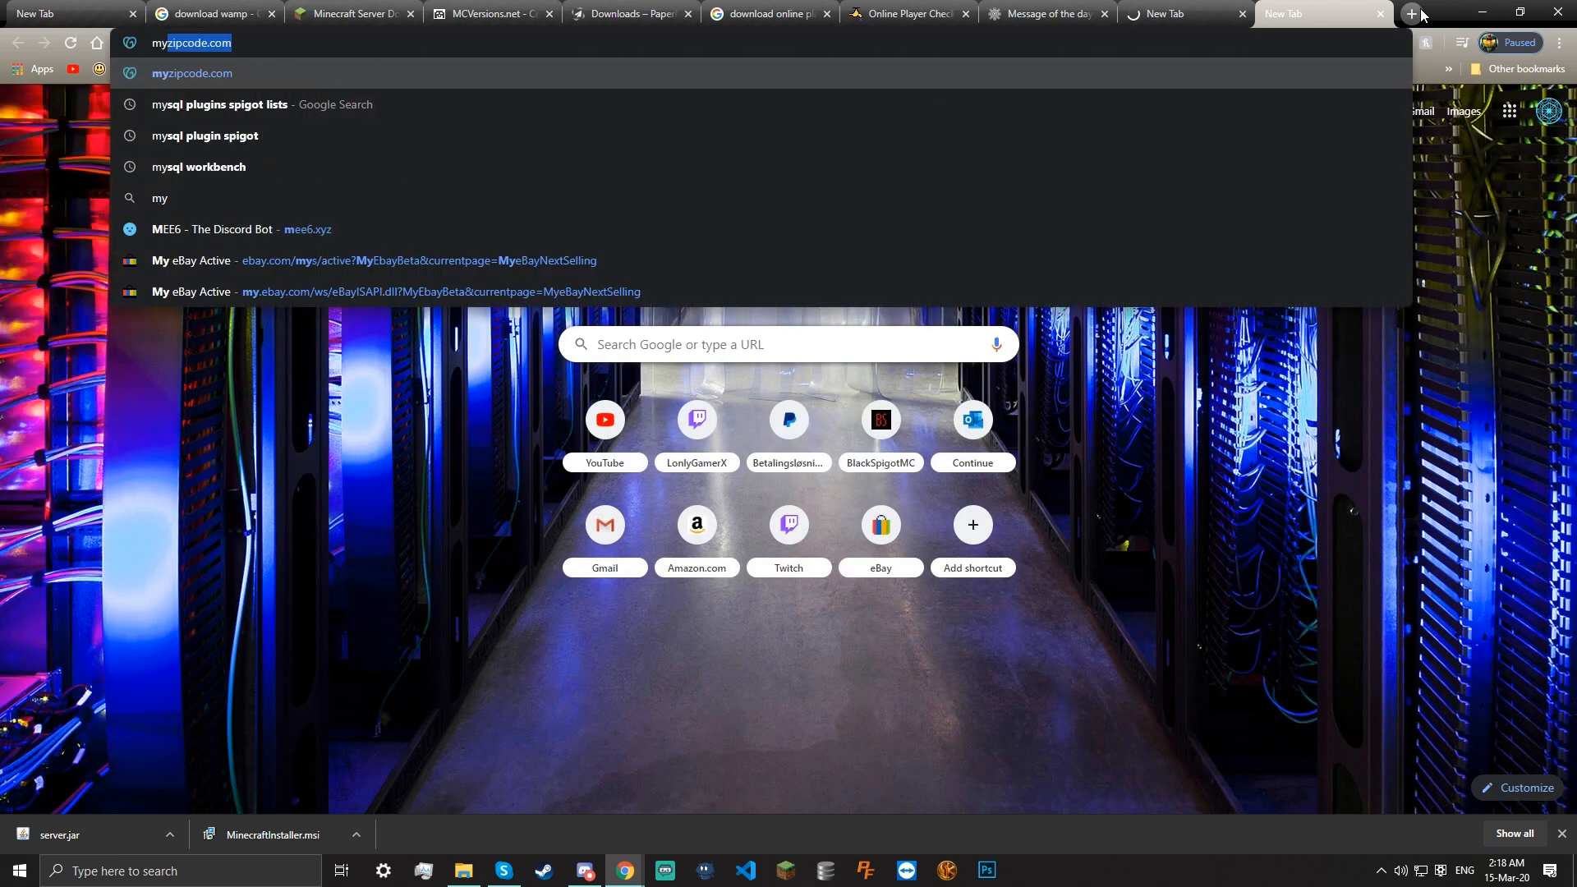
type(" wifi router")
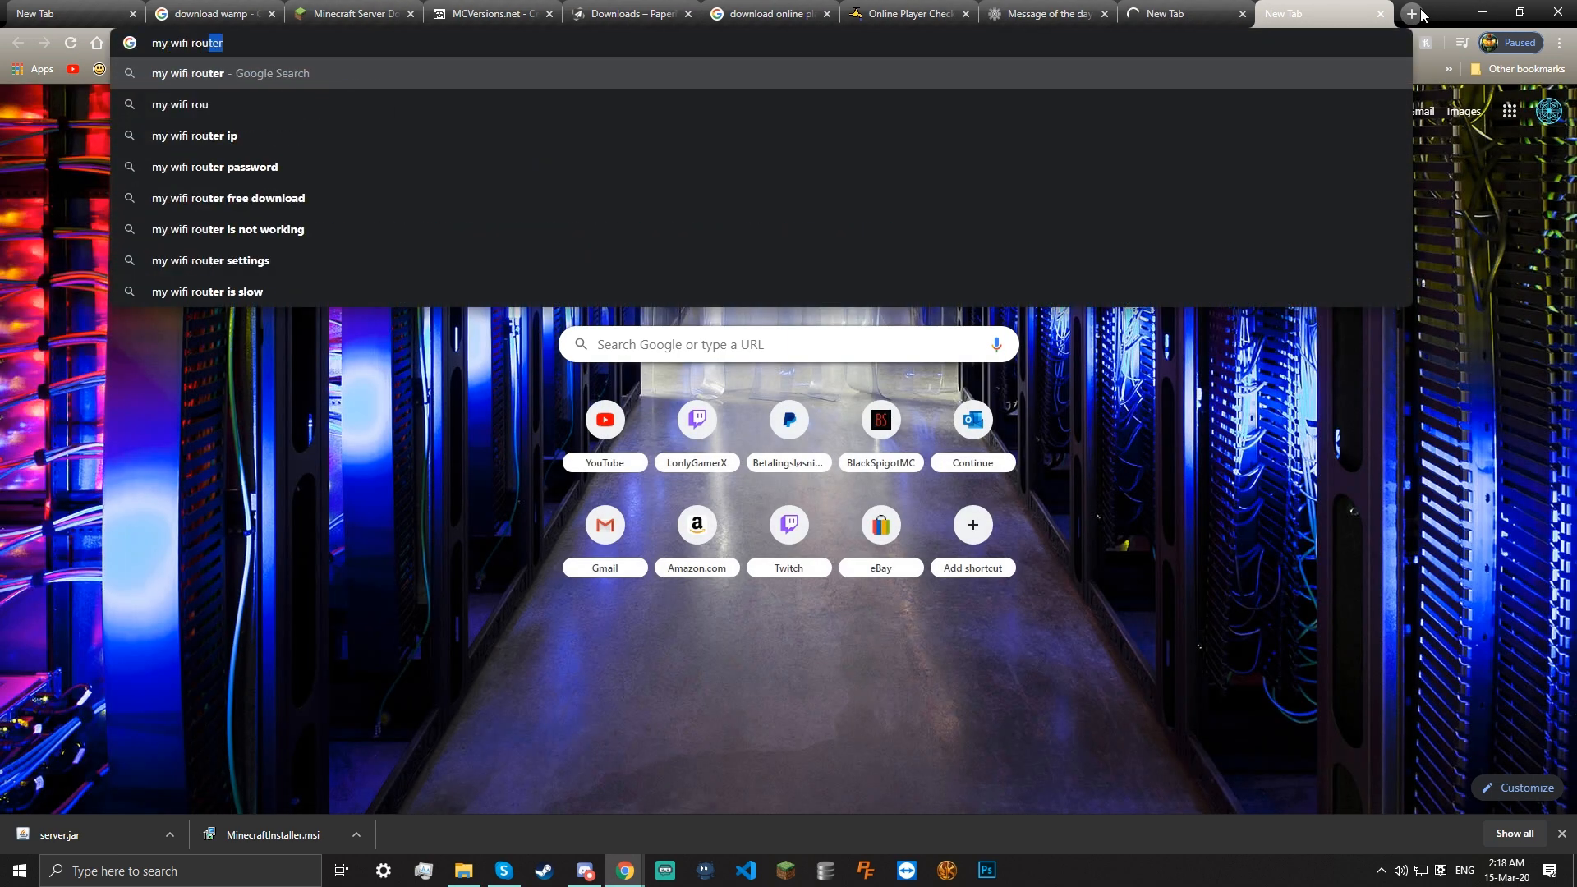
type(" login")
key("Return")
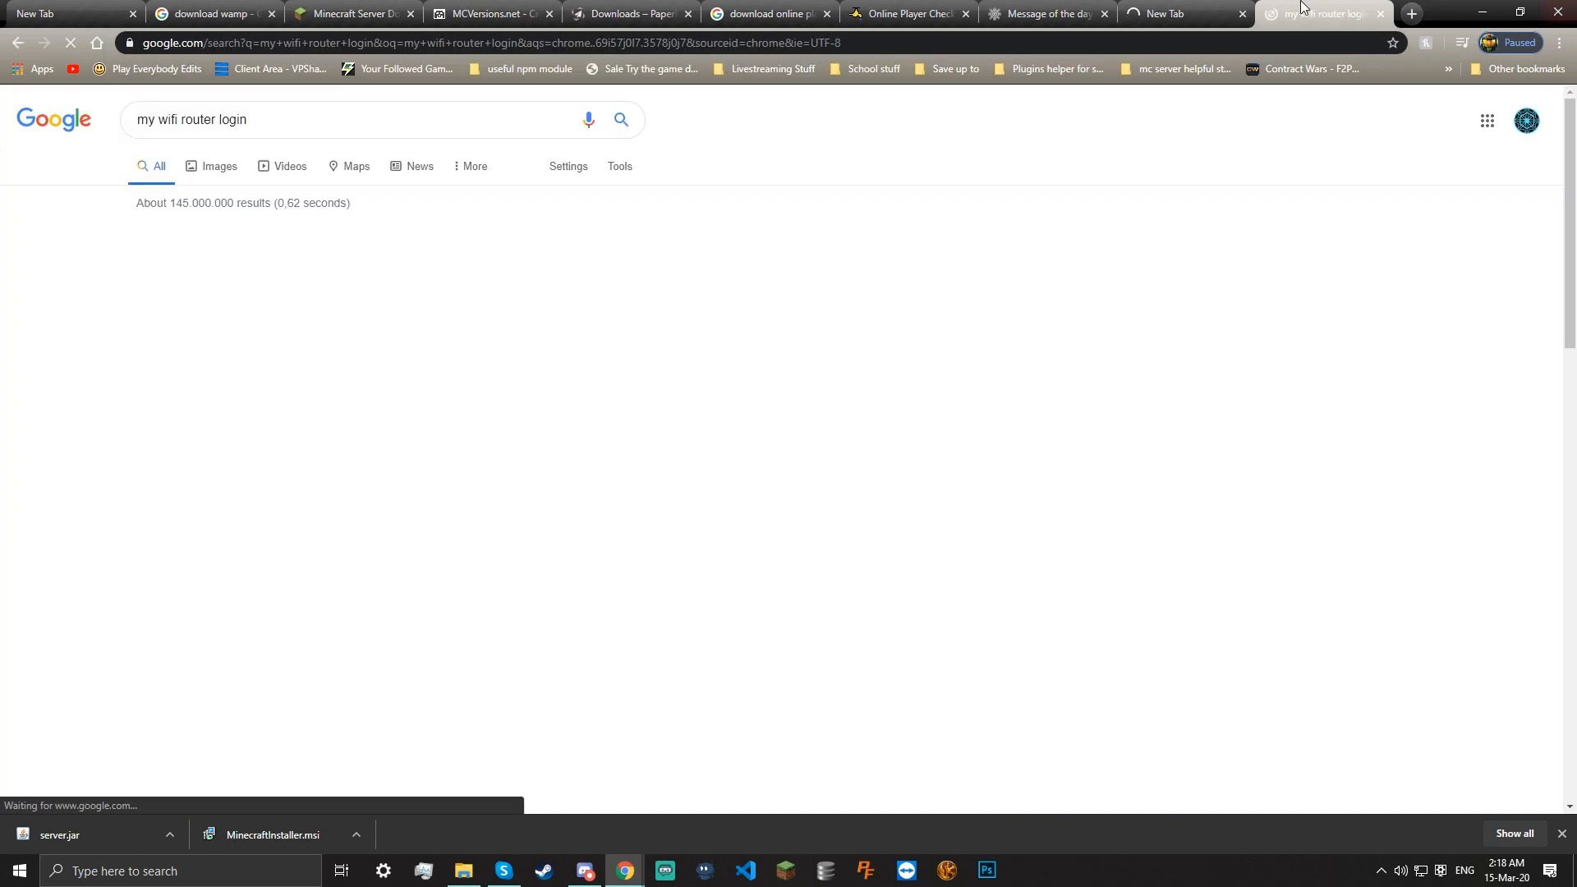
left_click(1183, 13)
left_click(1242, 13)
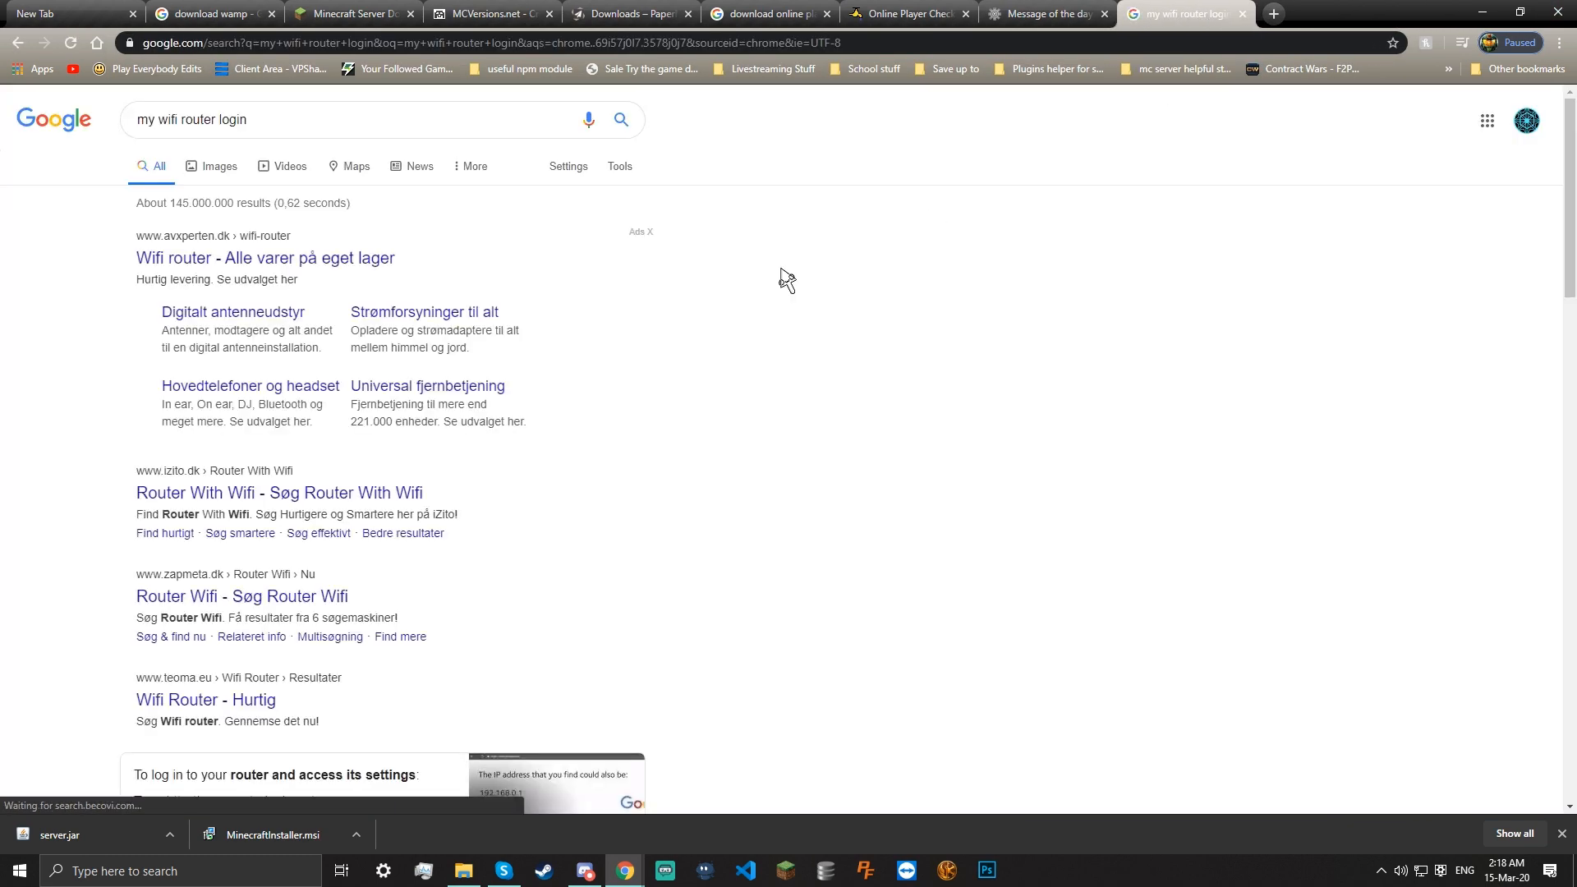
Copy 192.168.0.1 from the featured snippet and paste it into the address bar
scroll(451, 482, "down", 5)
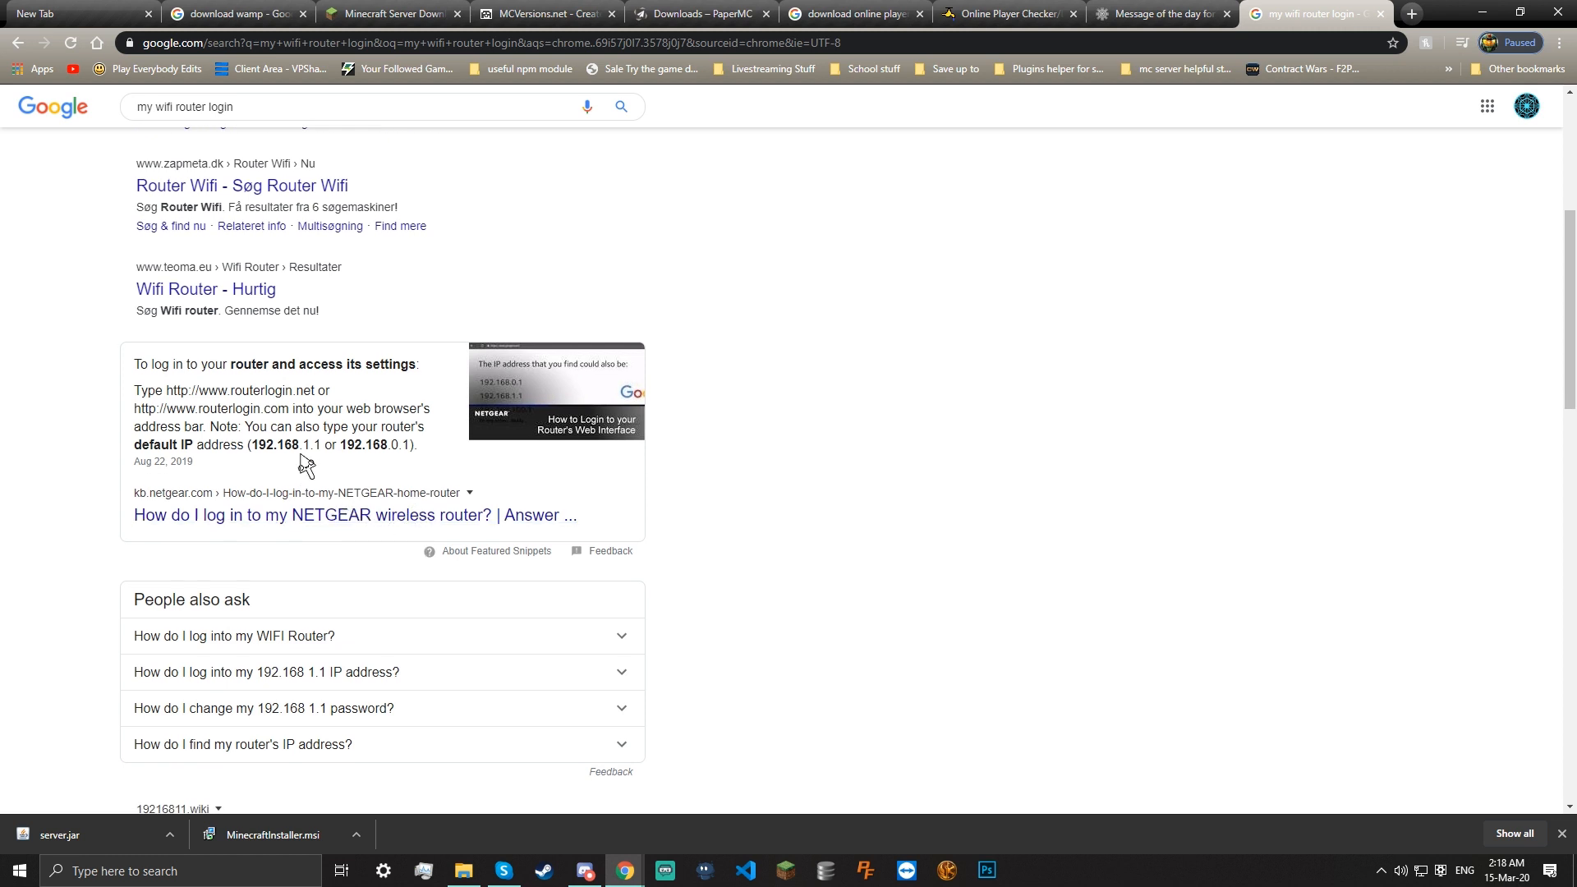
left_click_drag(340, 444, 260, 460)
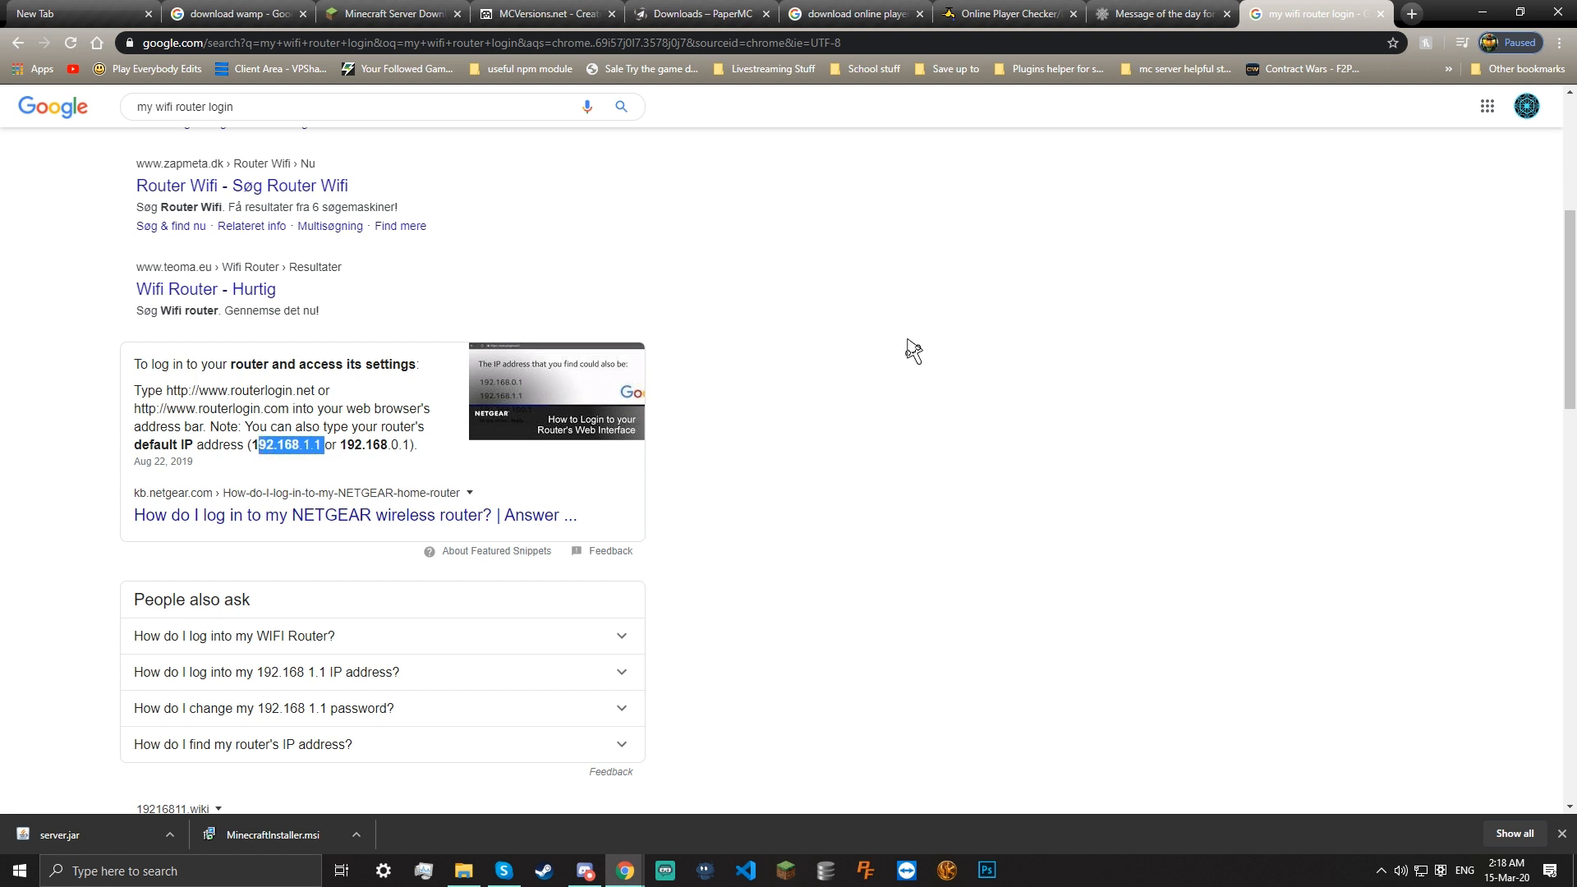
left_click(1023, 319)
left_click(1335, 49)
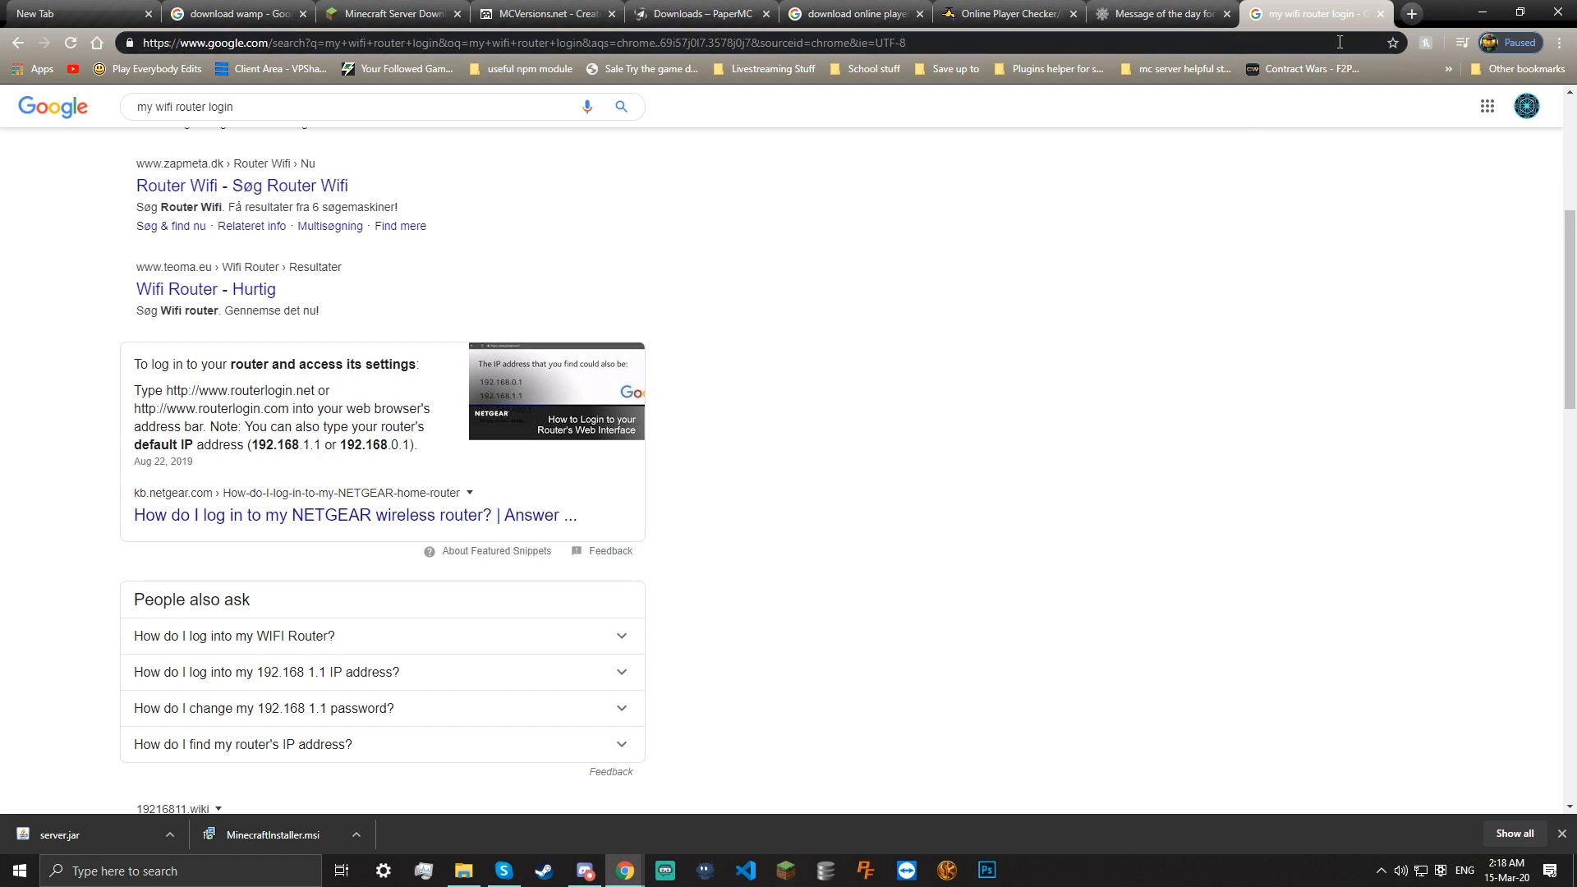
key("ctrl+a")
type("192.168.0.1")
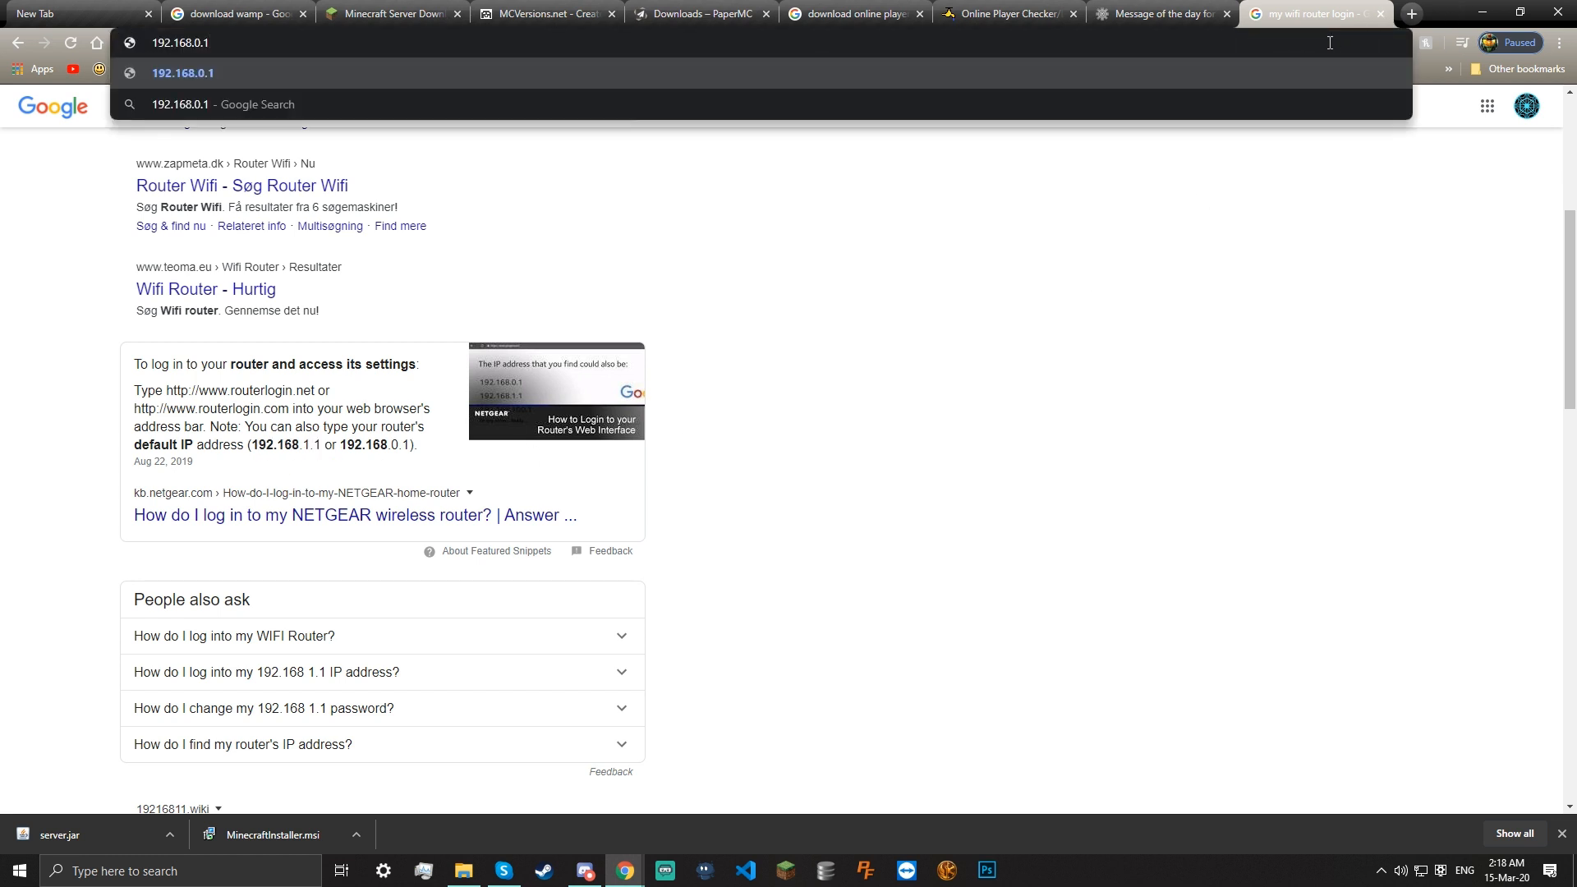
Load 192.168.0.1, submit a router username and password, then cancel to reach the 401 Unauthorized page
key("Return")
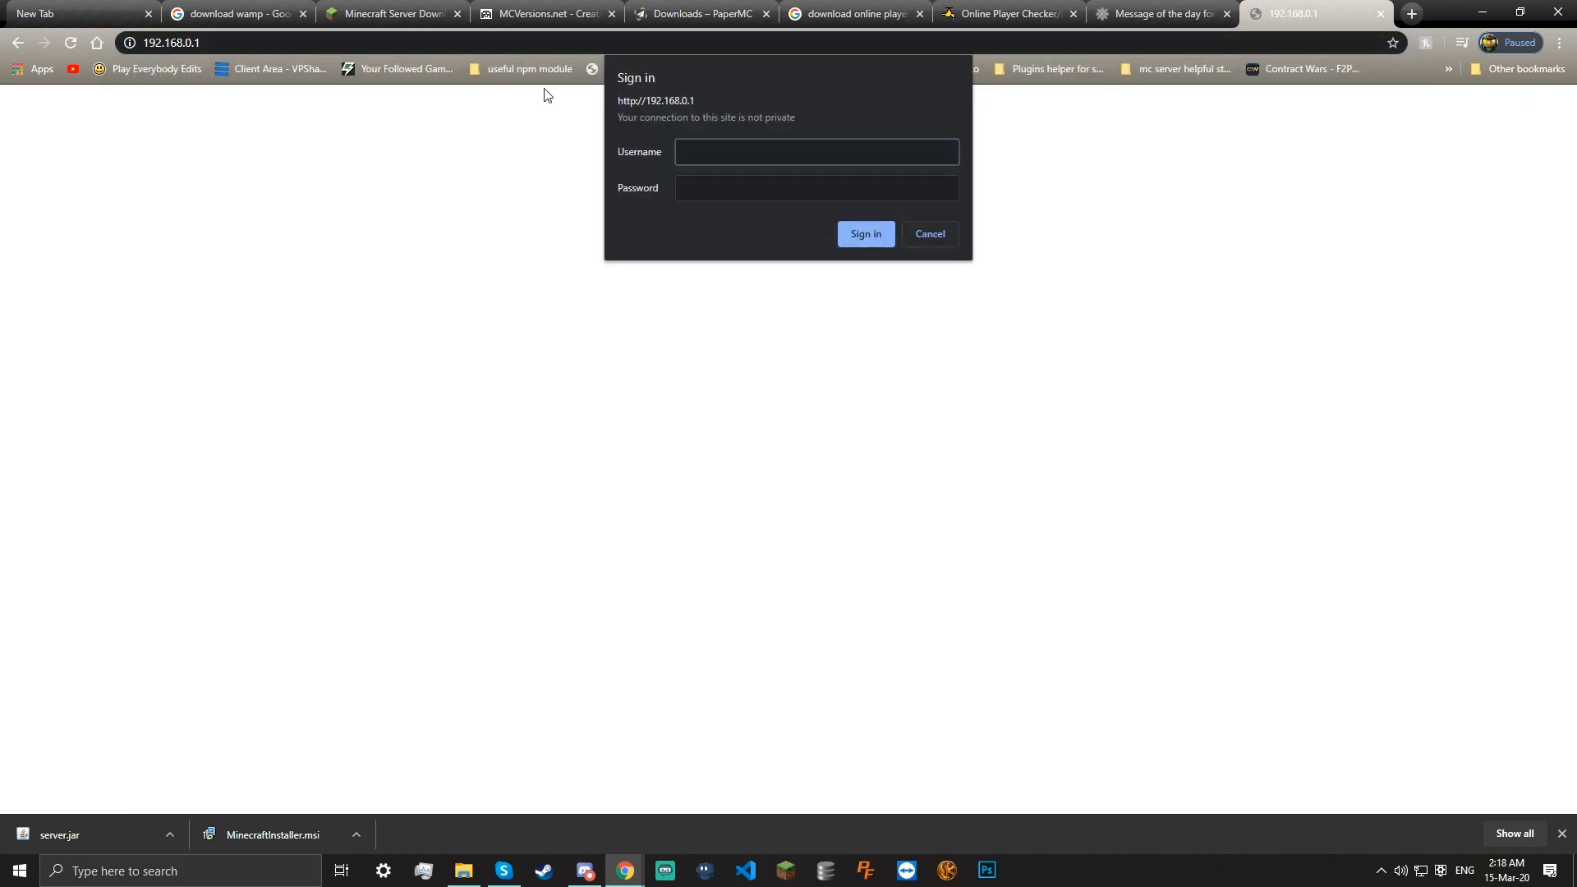
left_click(712, 183)
left_click(708, 160)
type("Admin")
key("Tab")
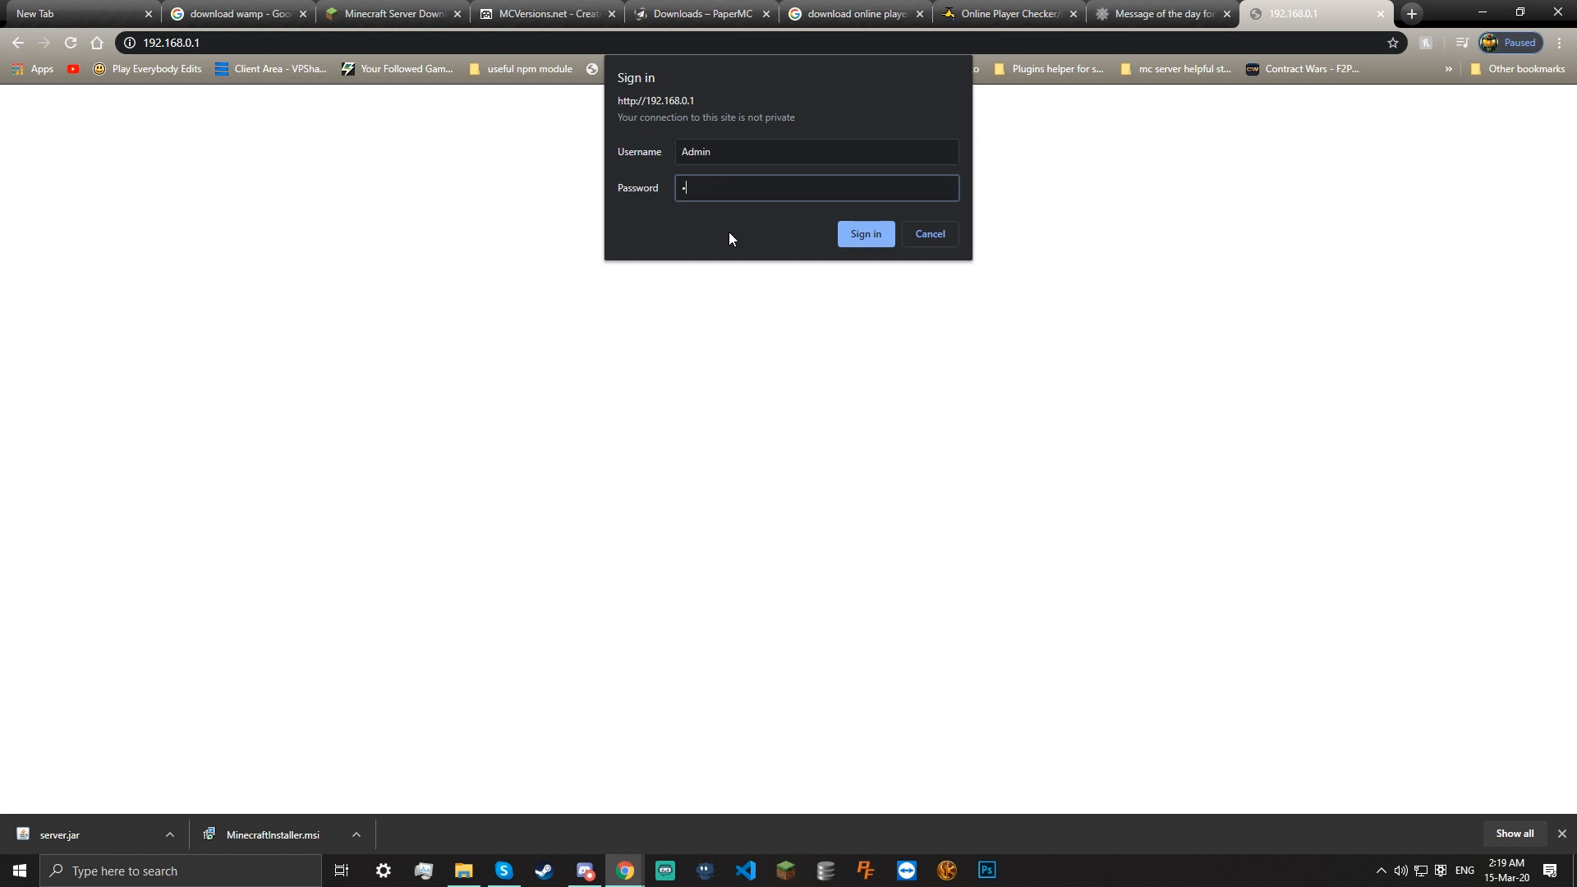
type("or")
key("Return")
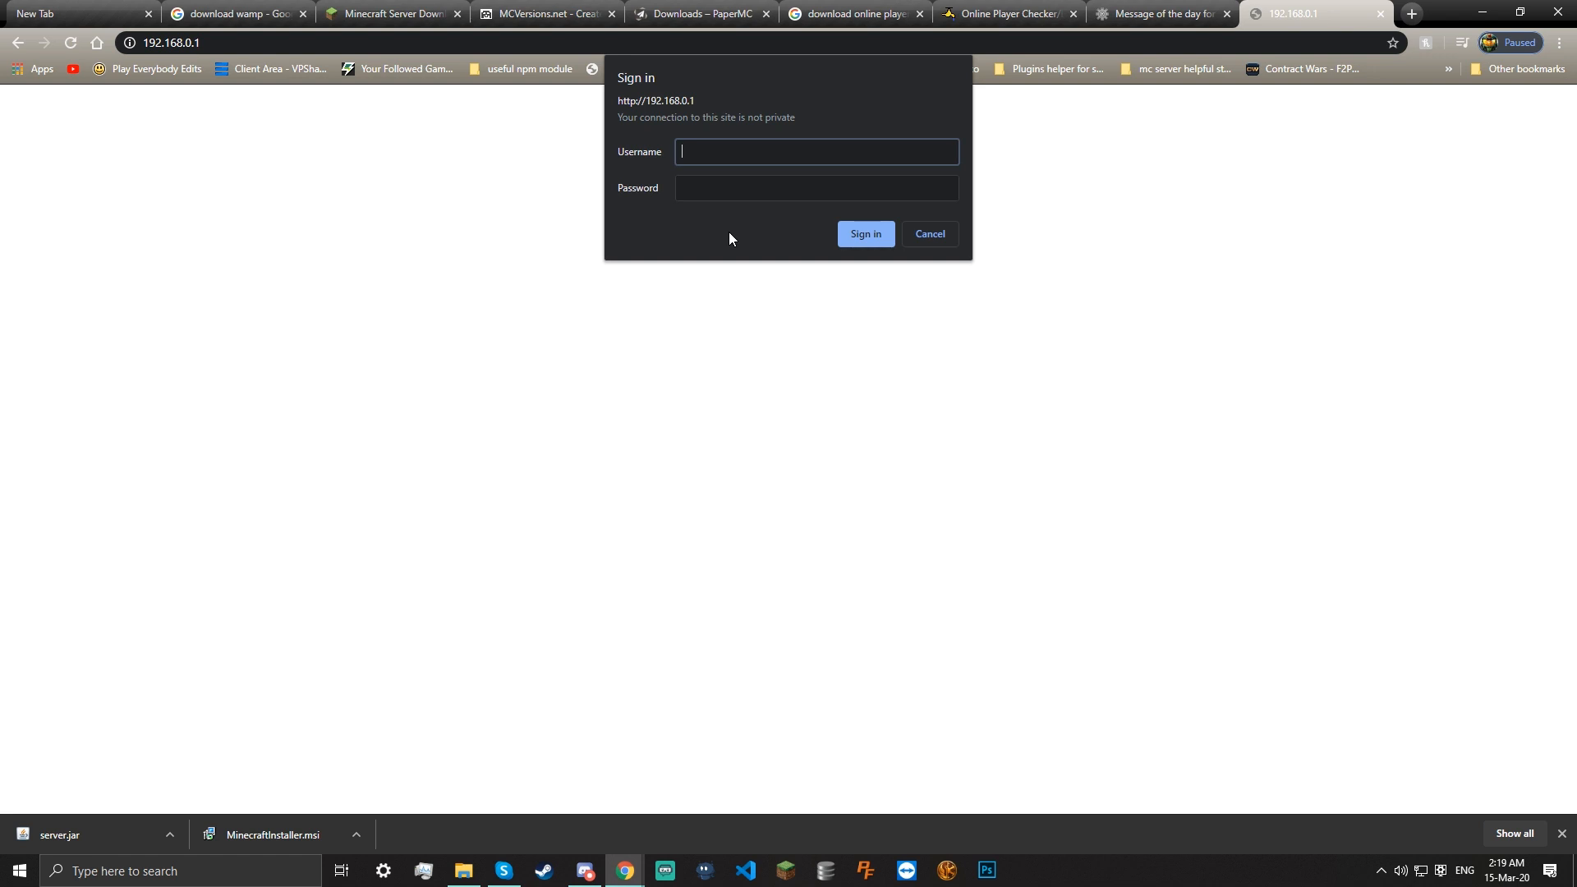
left_click(936, 240)
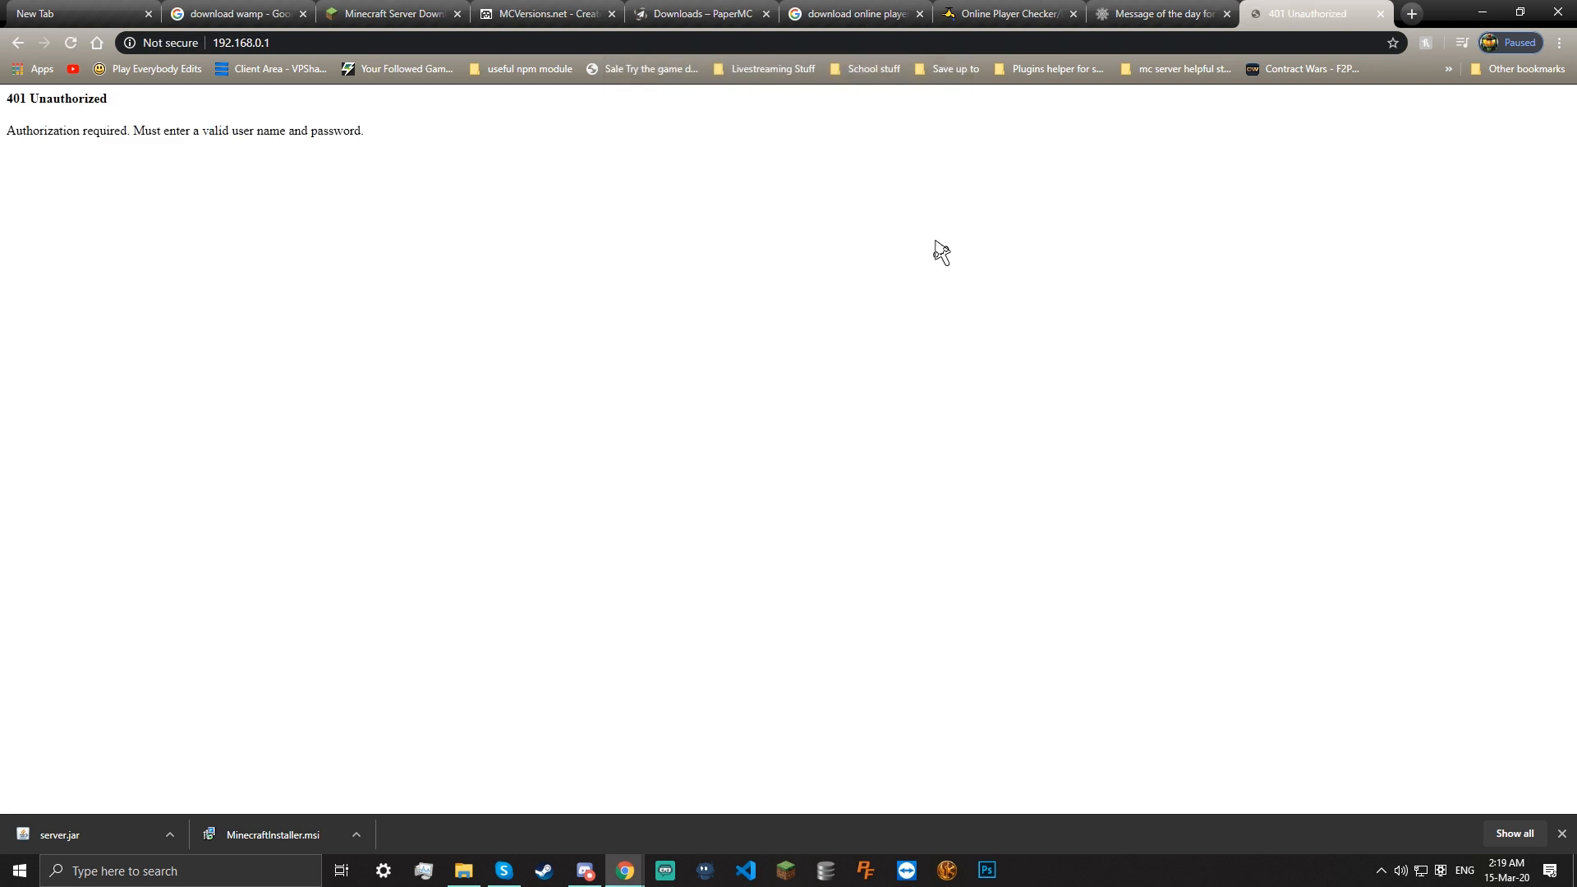
left_click_drag(54, 132, 387, 130)
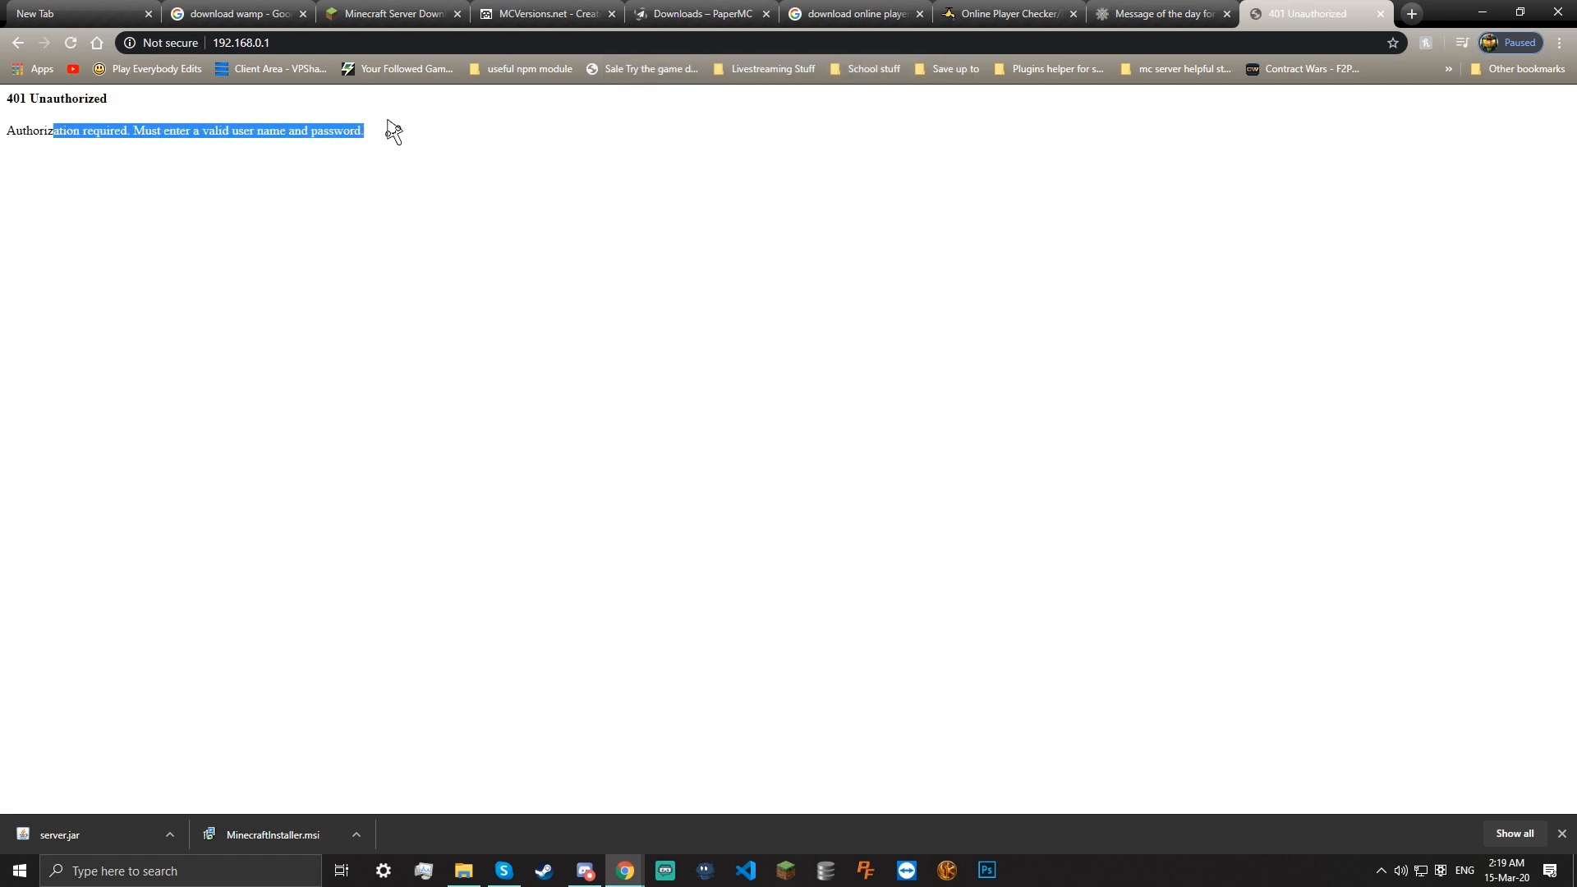
Close the 401 Unauthorized tab and the message-of-the-day generator tab
left_click(1380, 14)
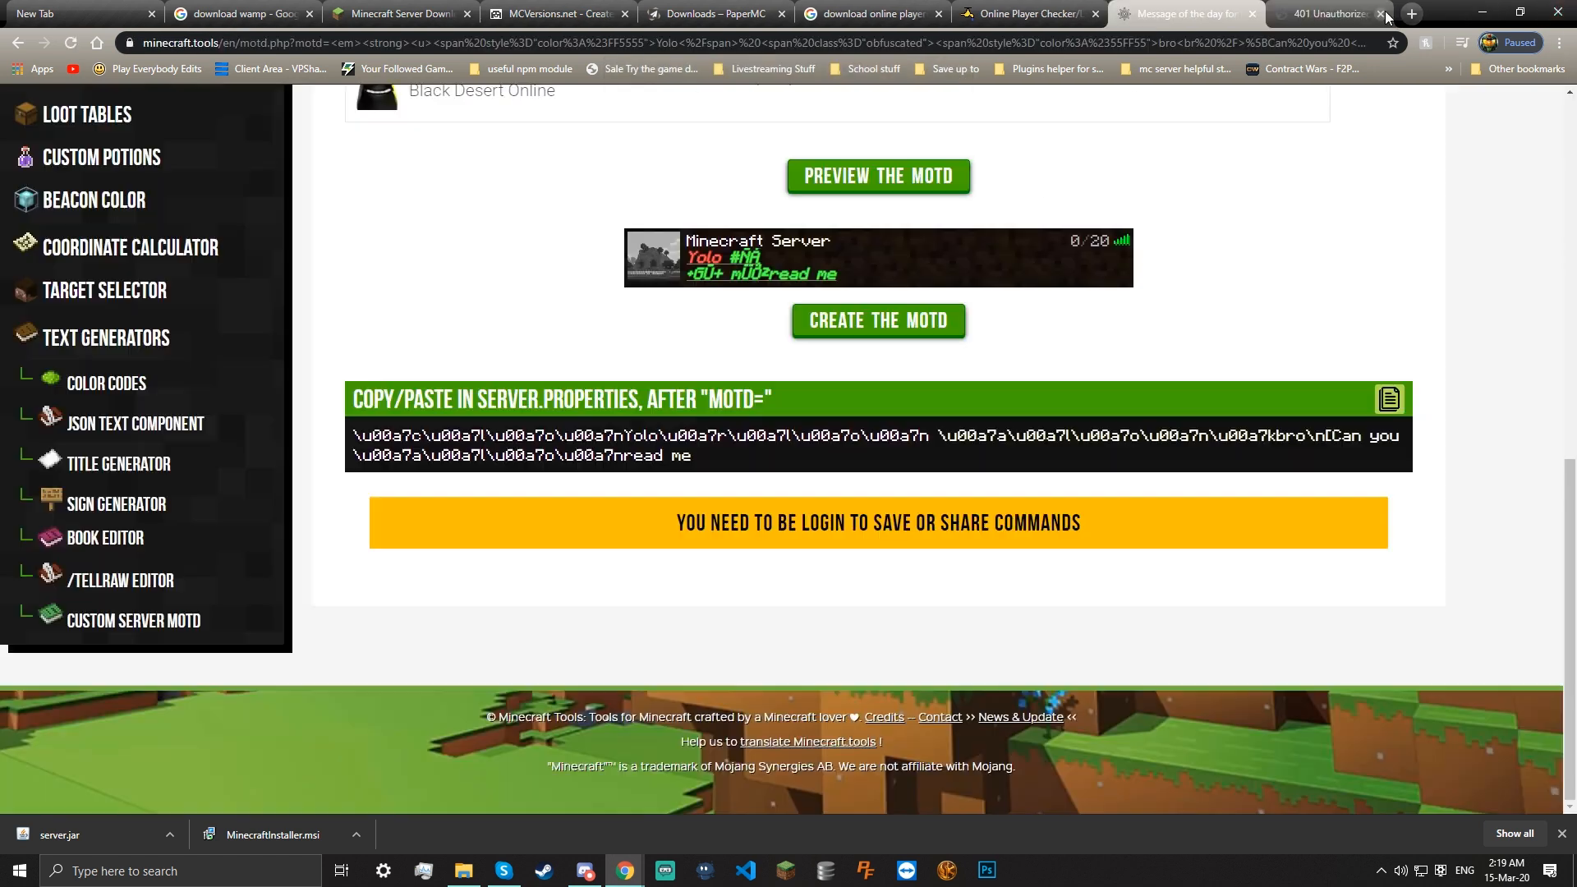
left_click(1482, 11)
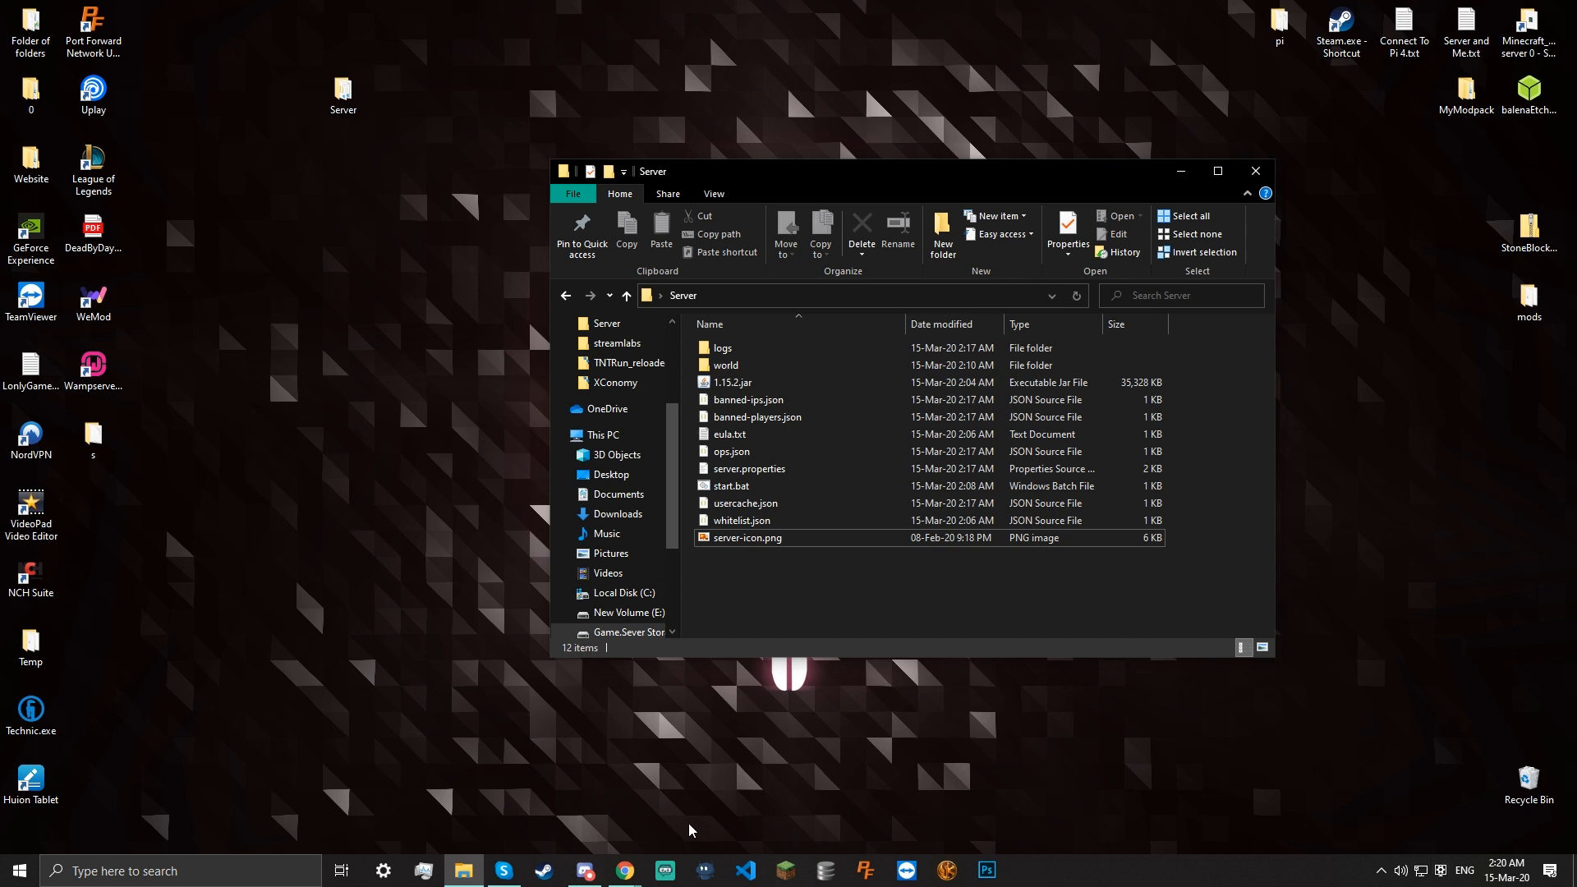
mouse_move(625, 869)
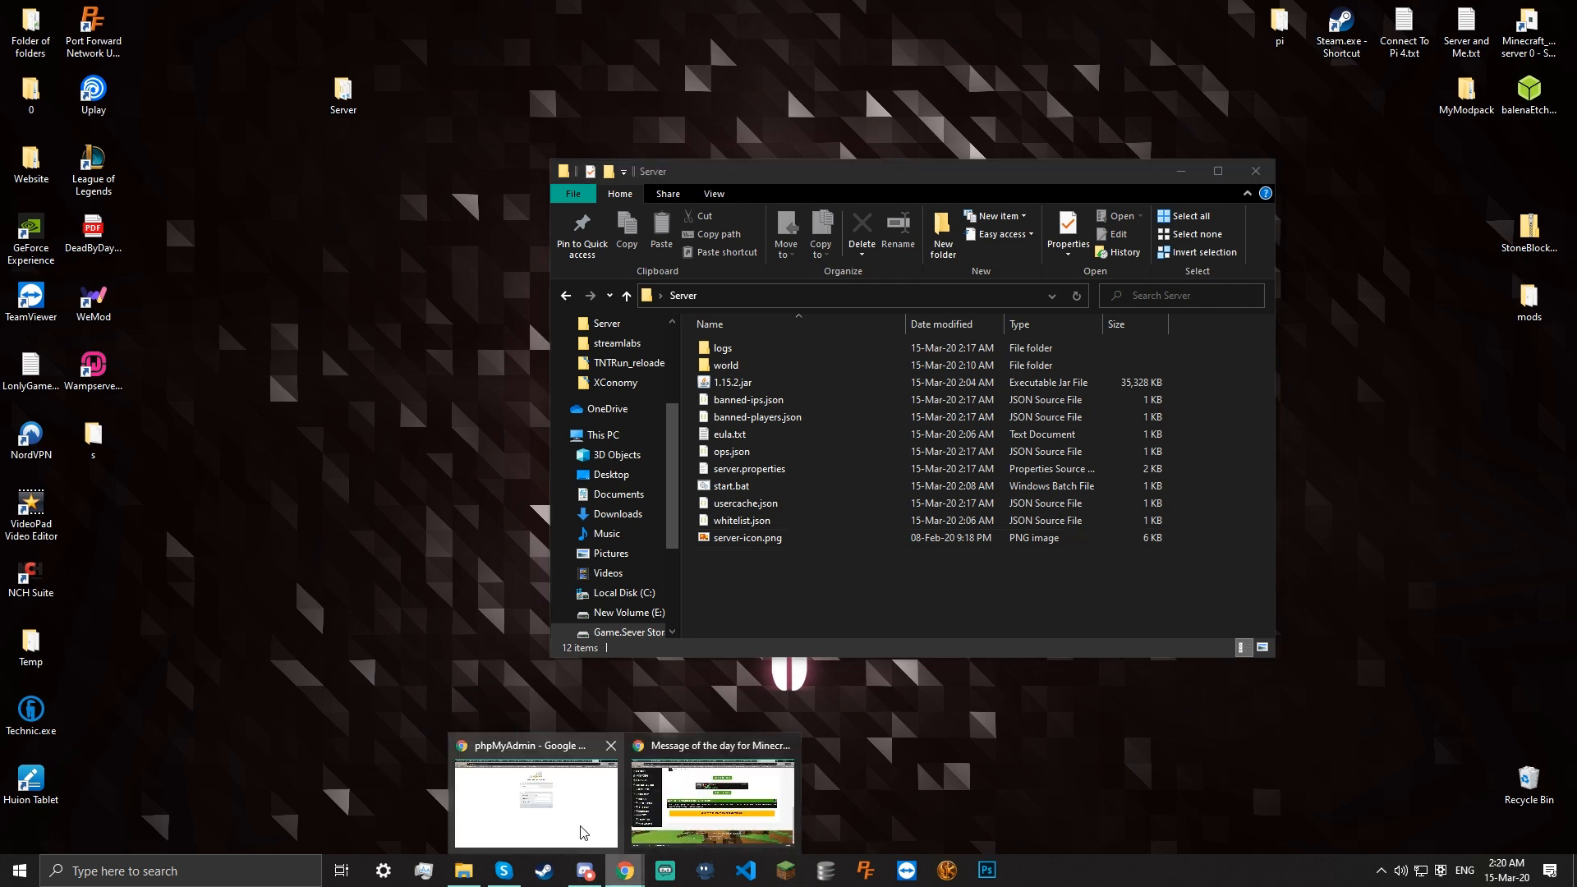
left_click(672, 826)
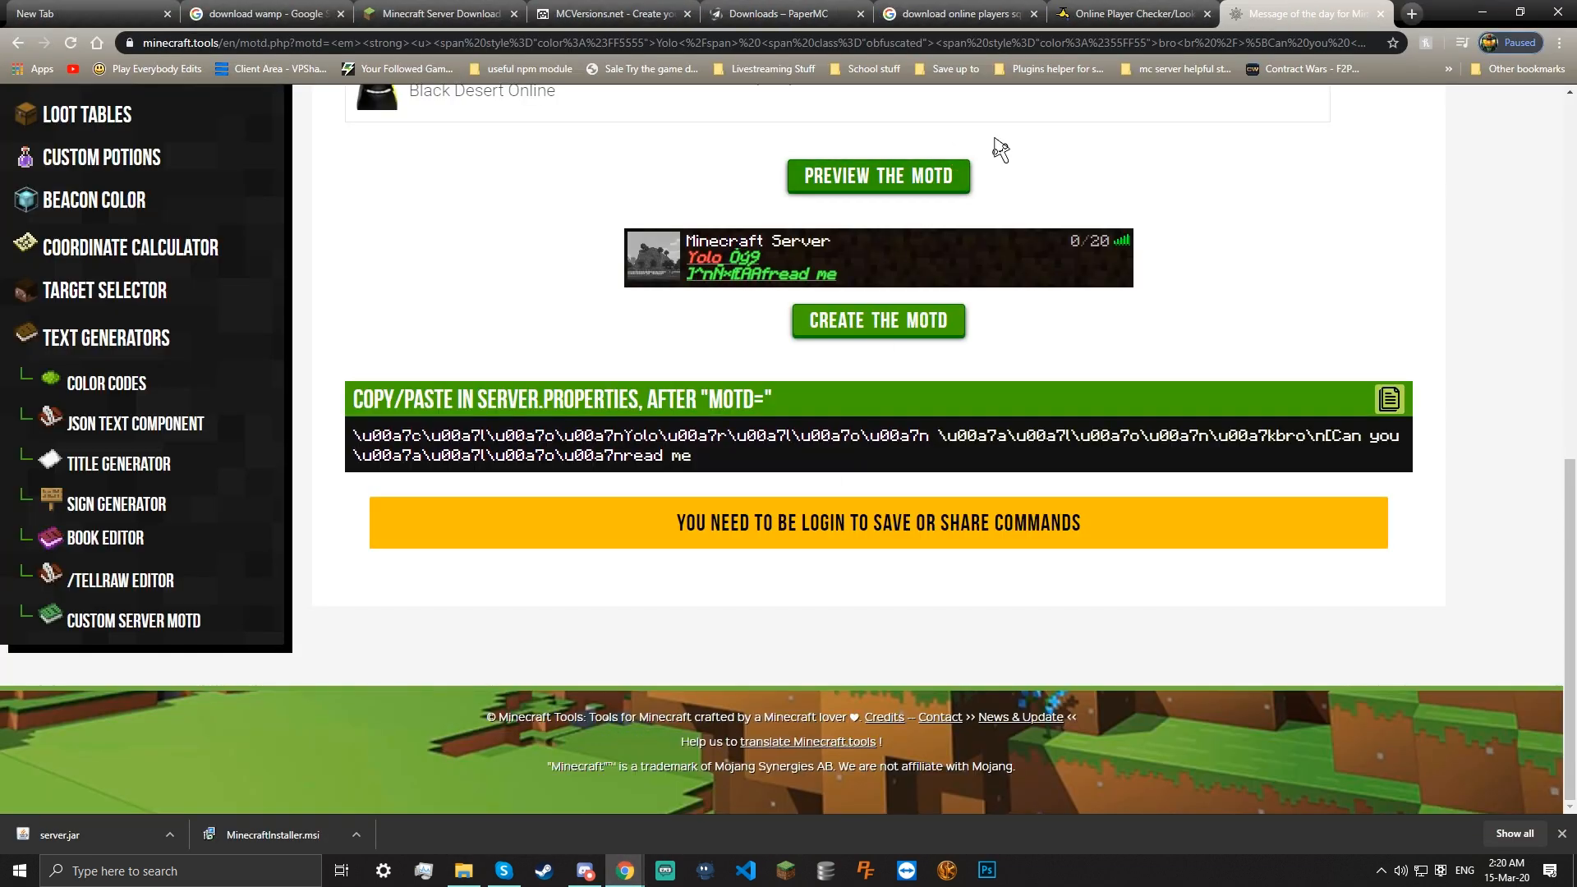
left_click(1381, 14)
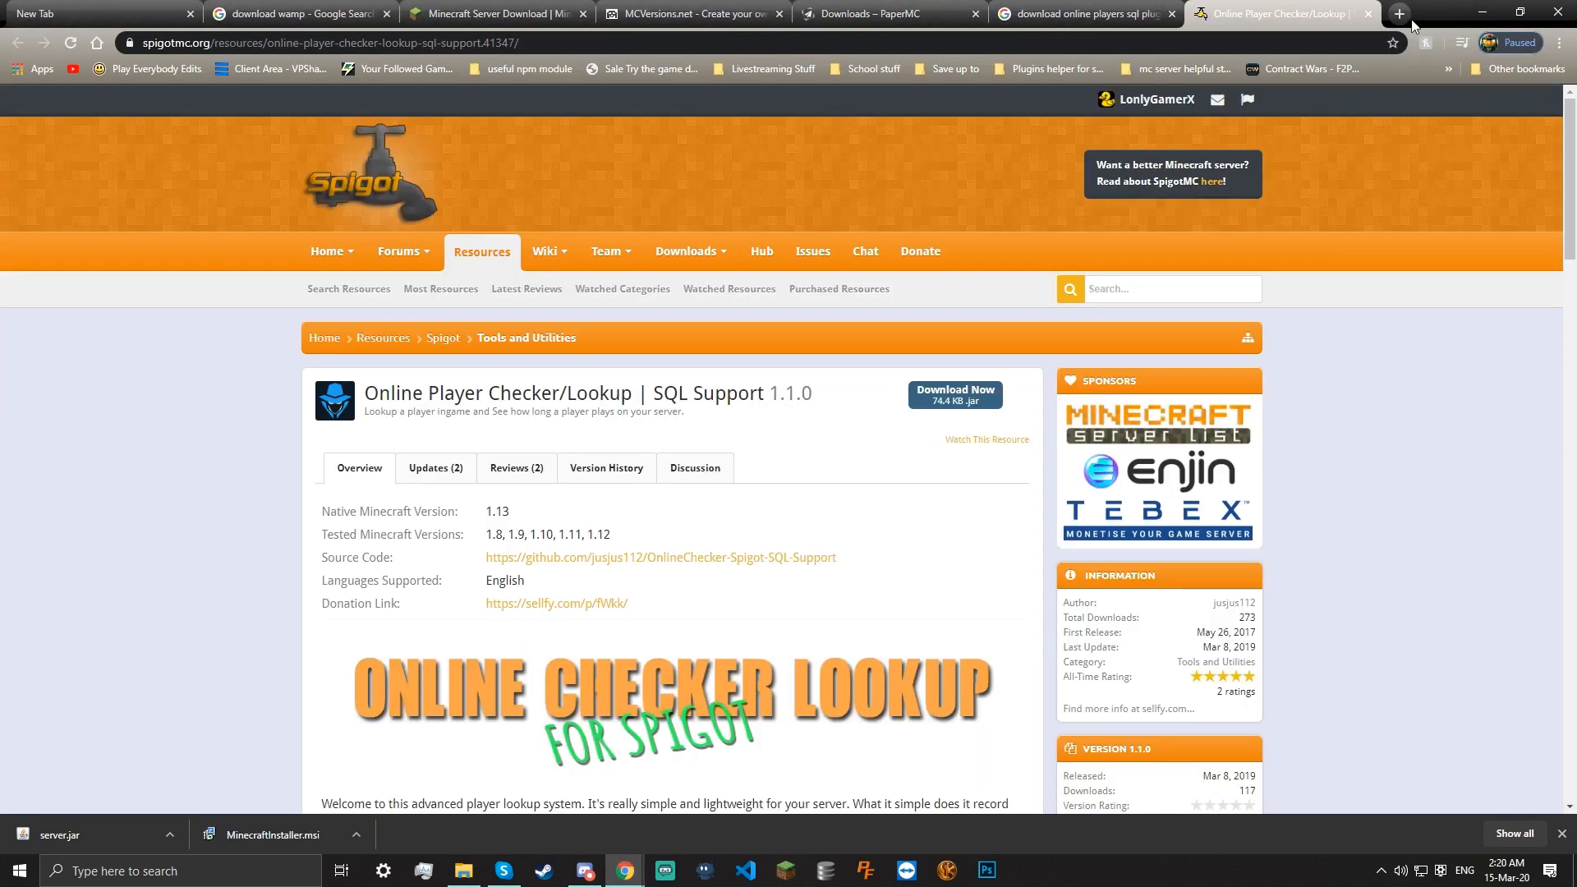
Minimise Chrome and the Server folder, then restore the Online Player Checker window
left_click(1479, 9)
left_click(1183, 172)
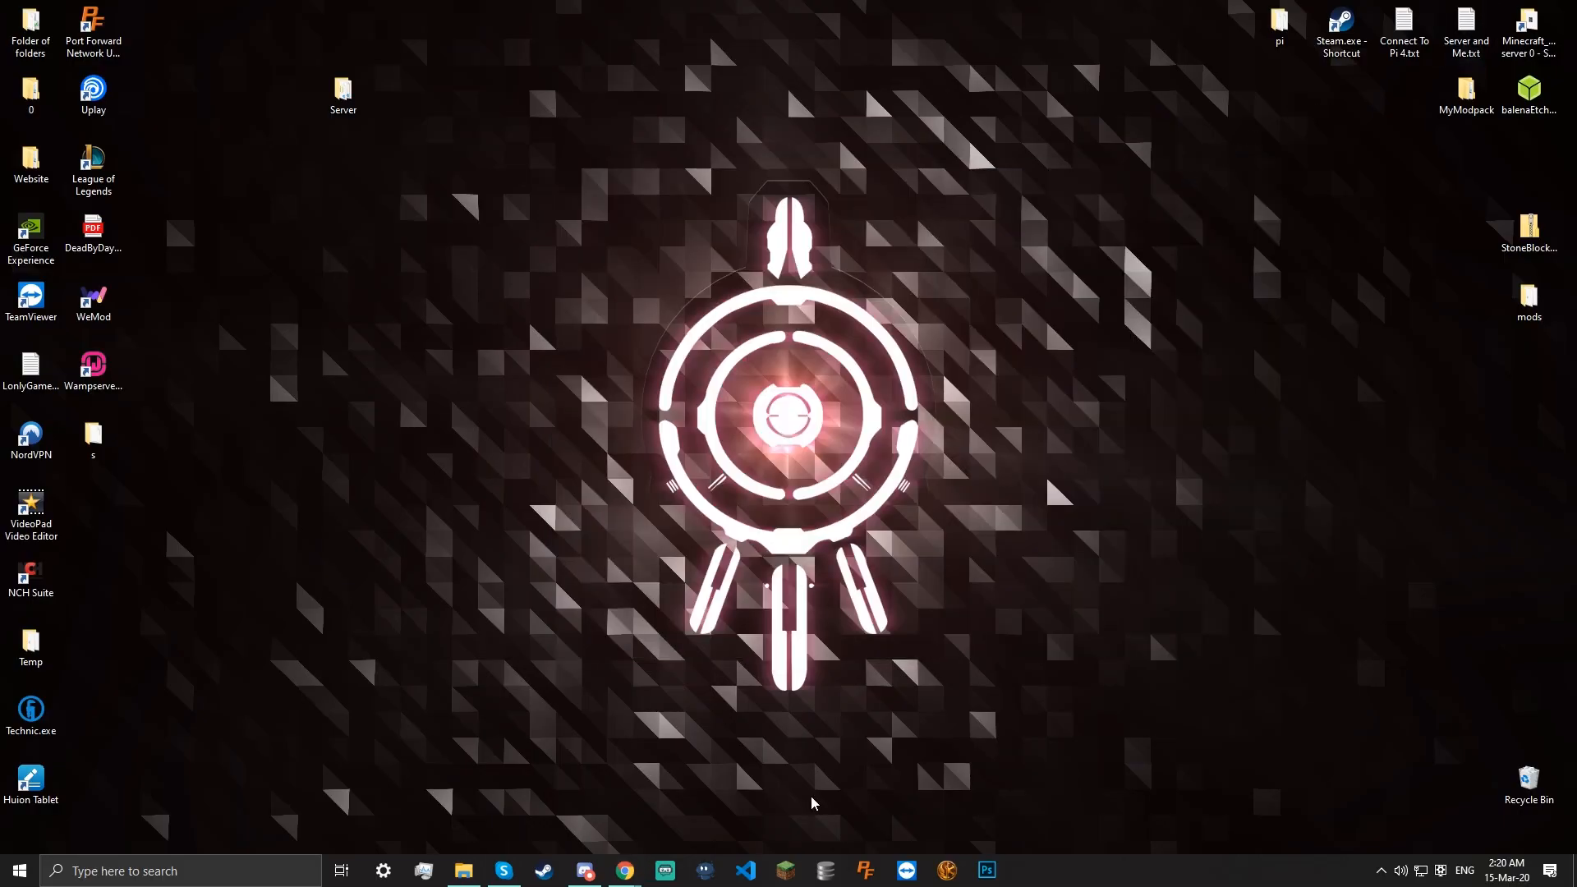
mouse_move(624, 883)
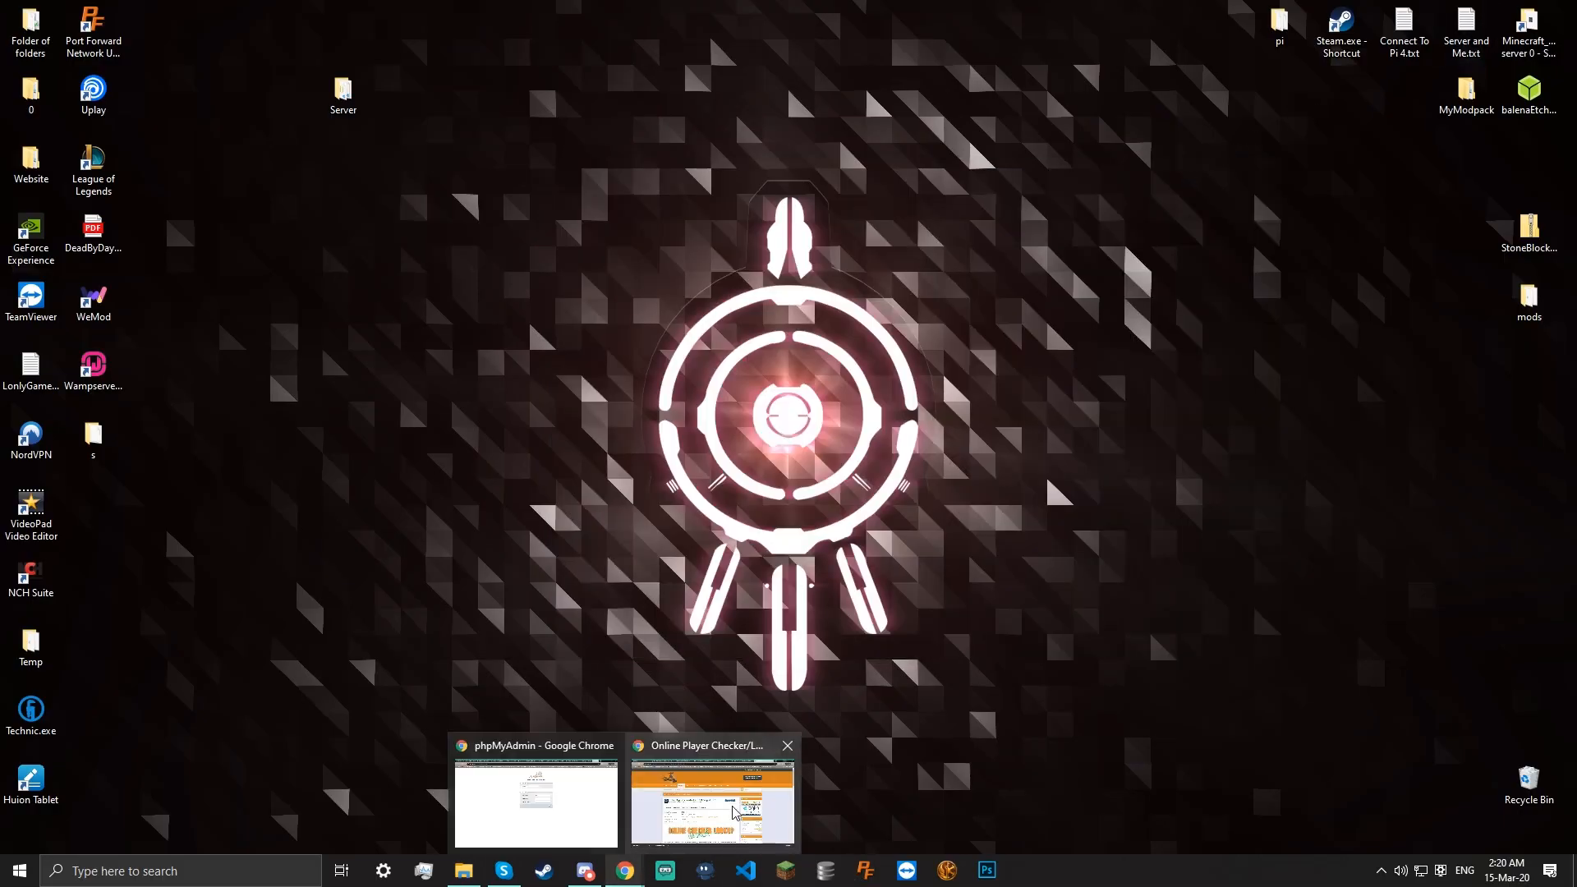
left_click(737, 813)
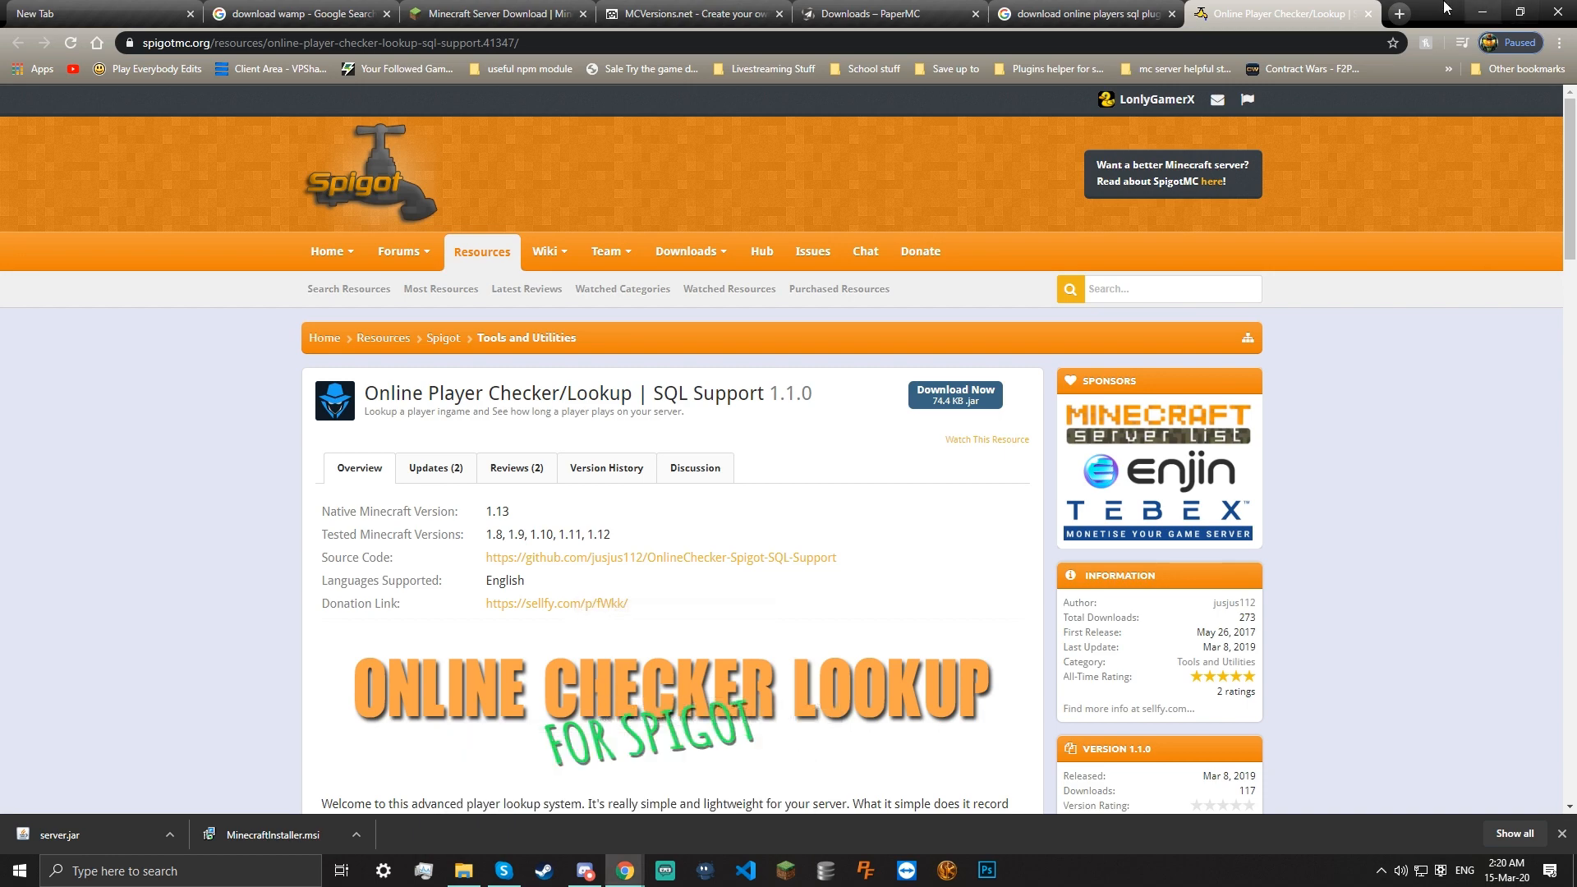
Search Google for 'how to port forward yousee' and open the YouSee Community thread
left_click(1404, 10)
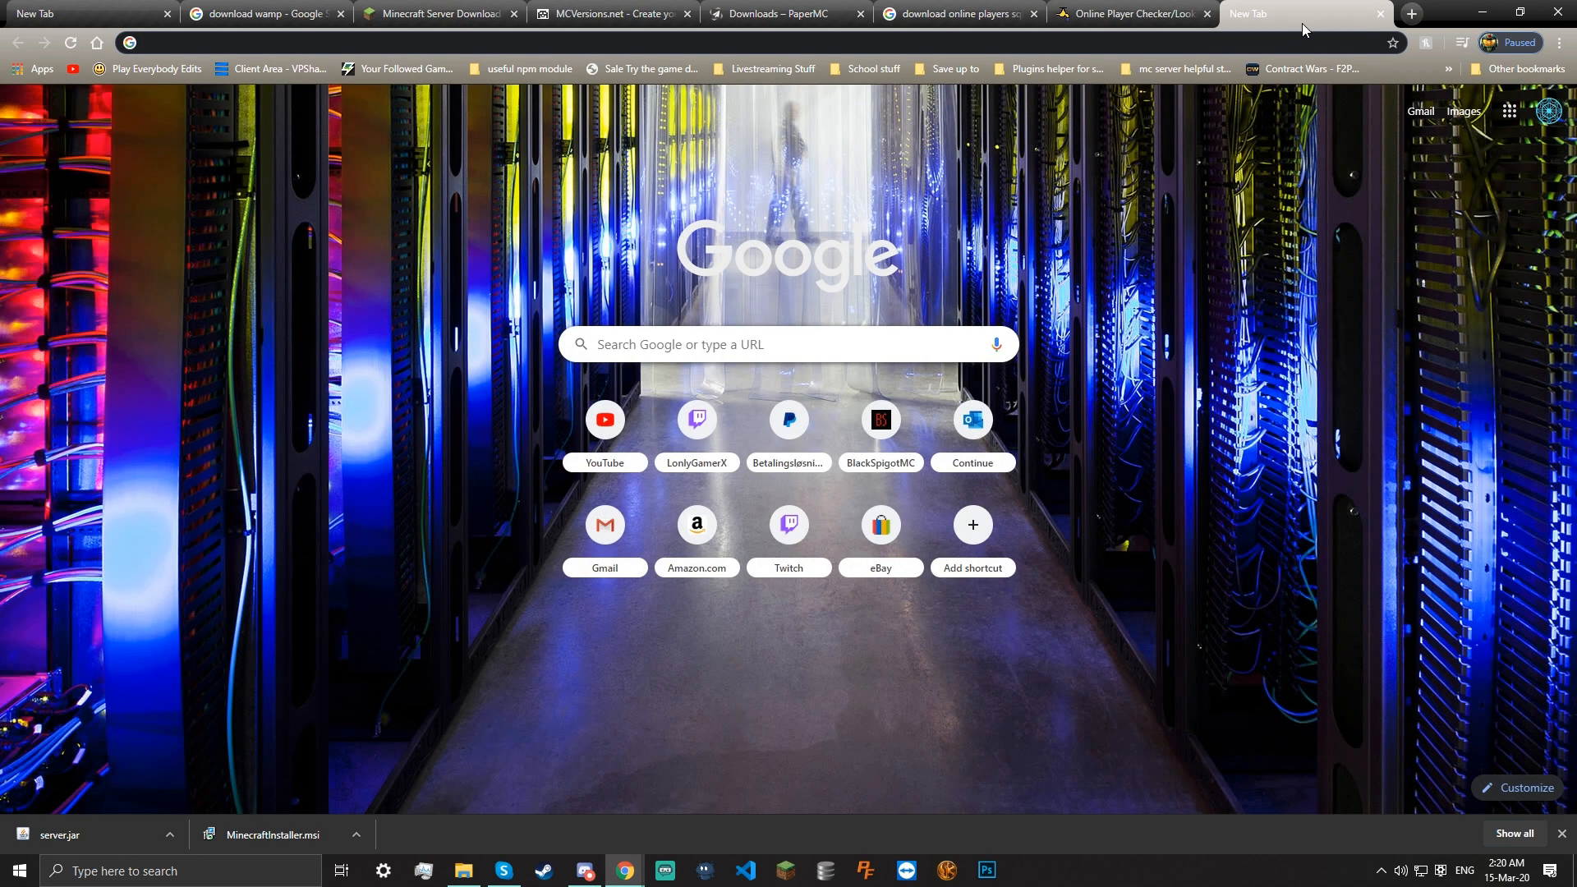
type("how to ")
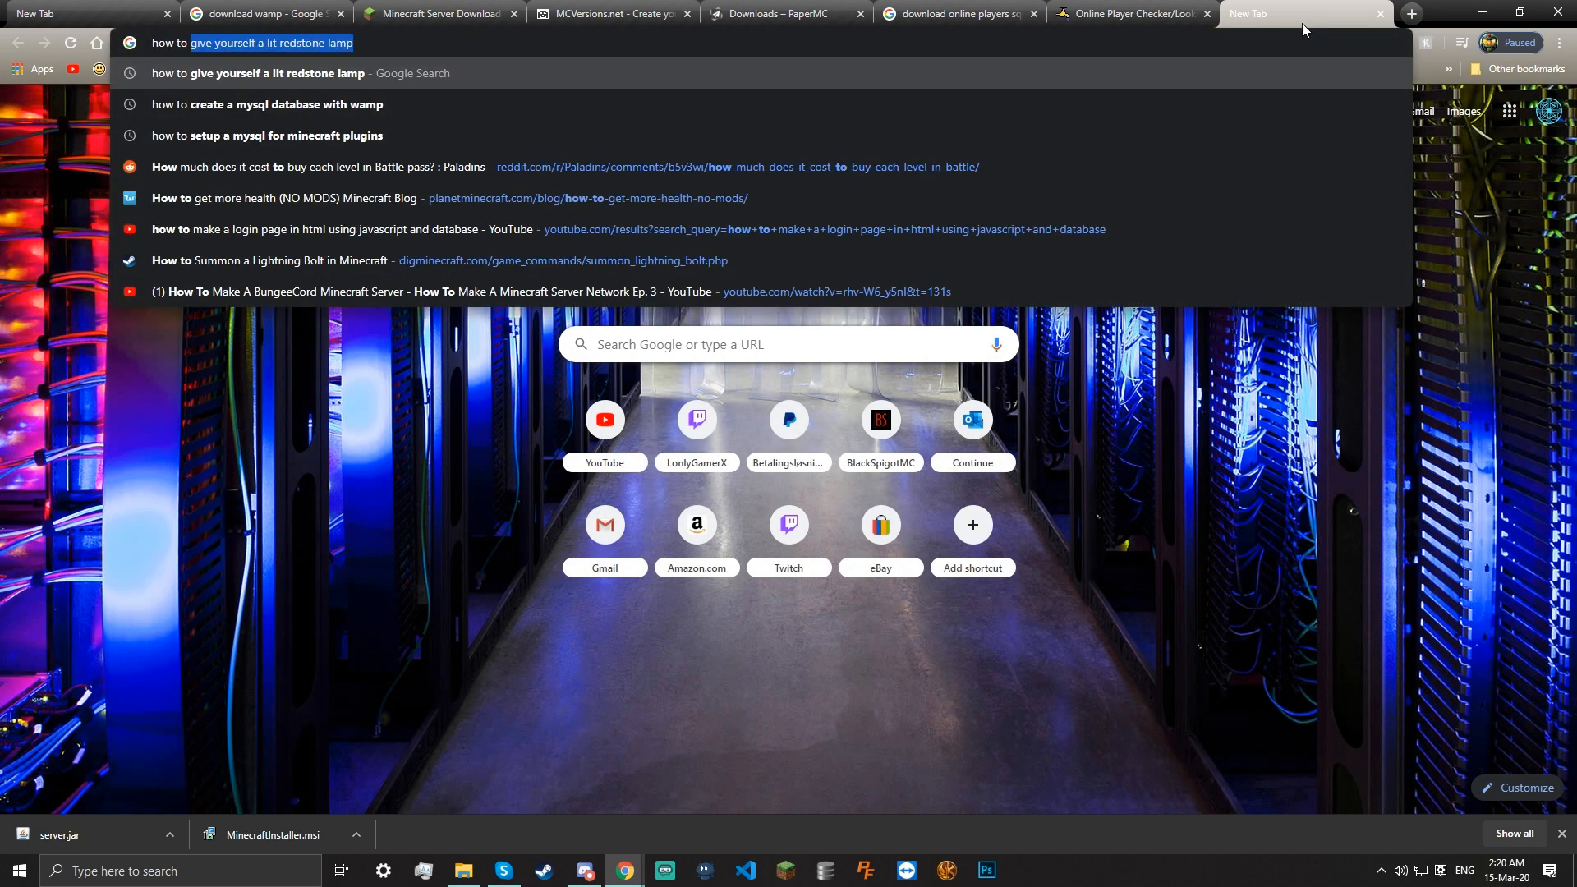
type("port fo")
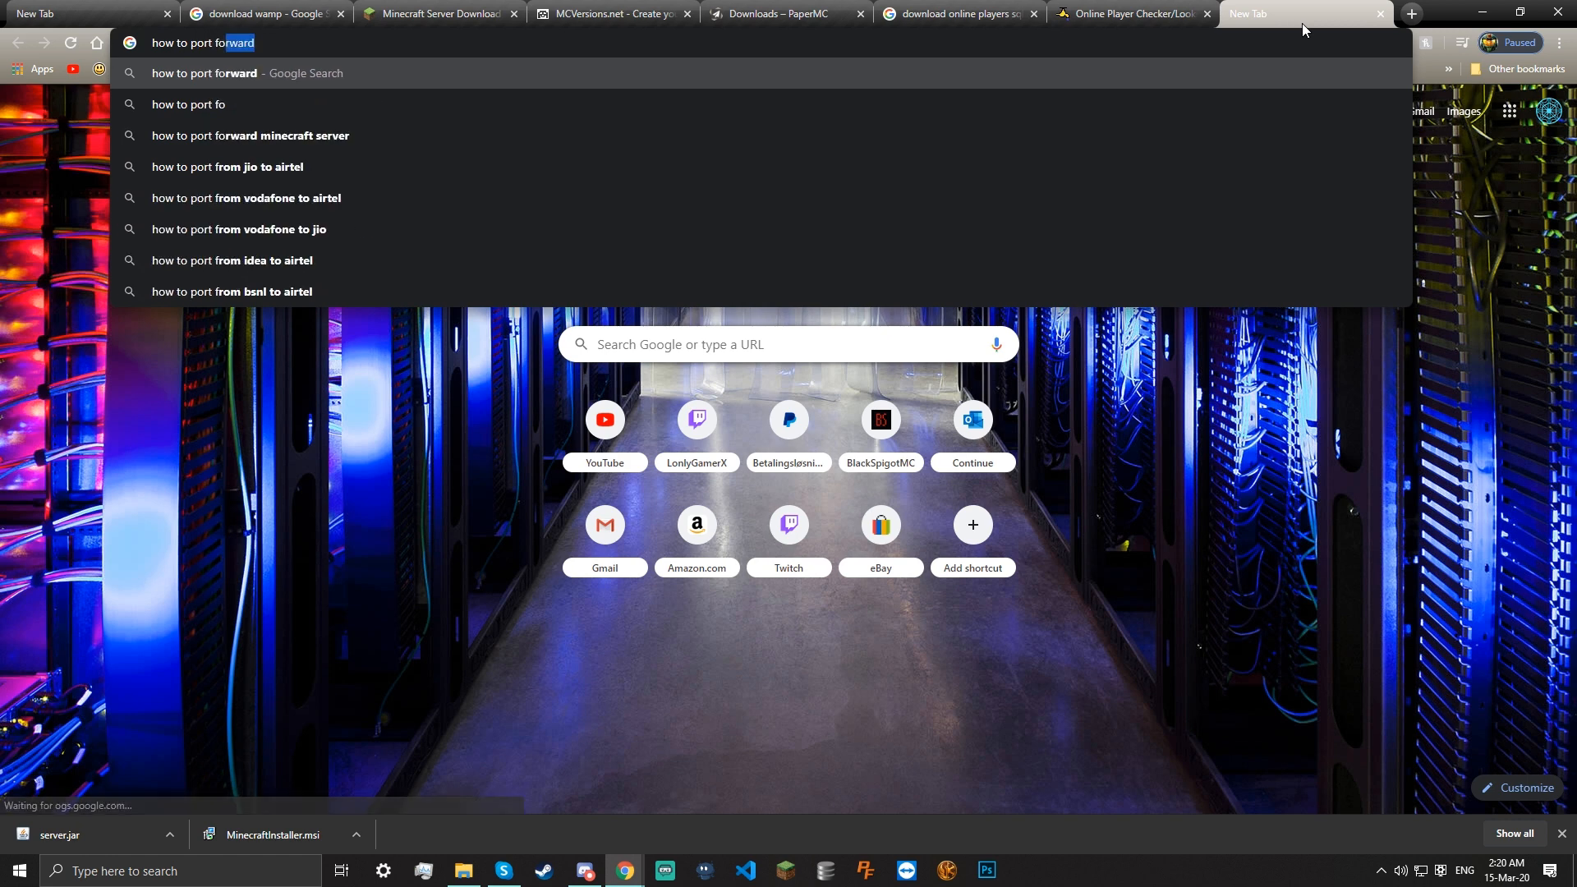
type("rward yousee")
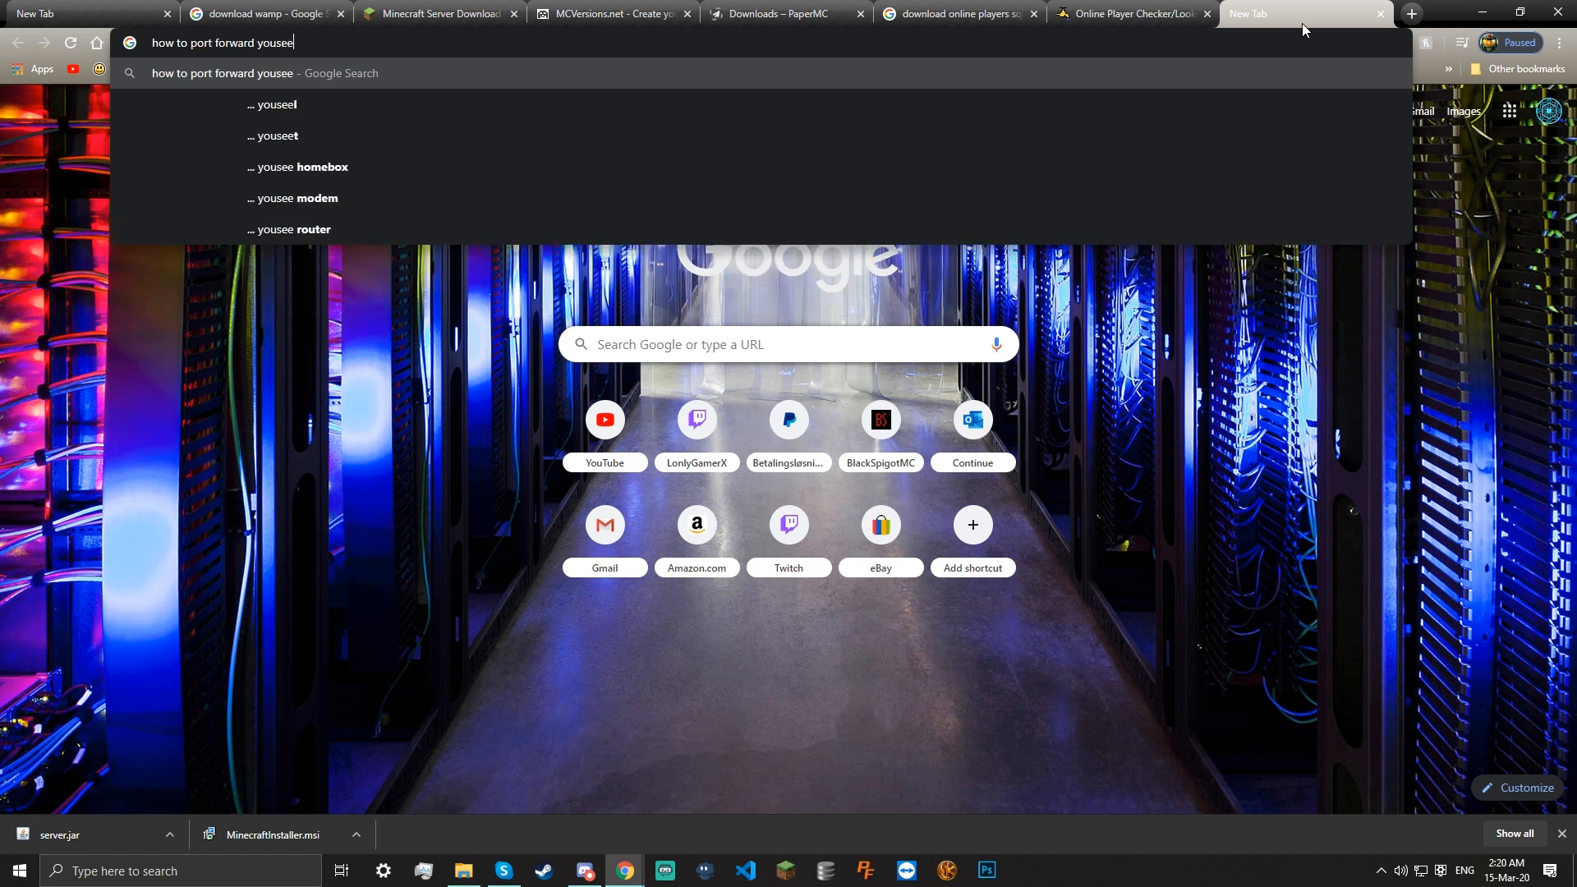
key("Return")
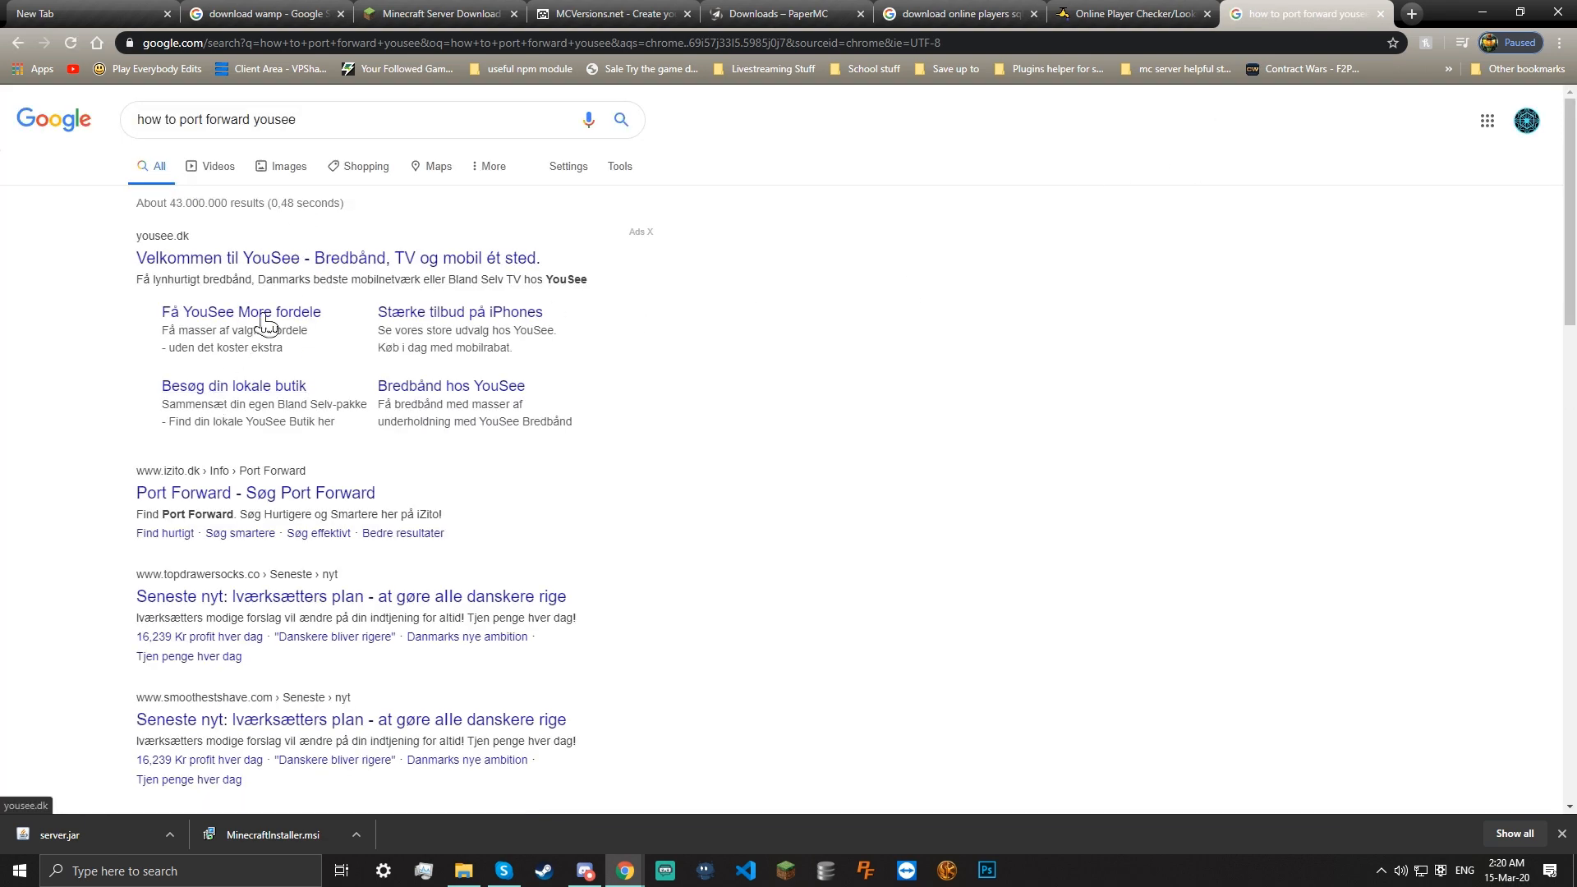
left_click(651, 232)
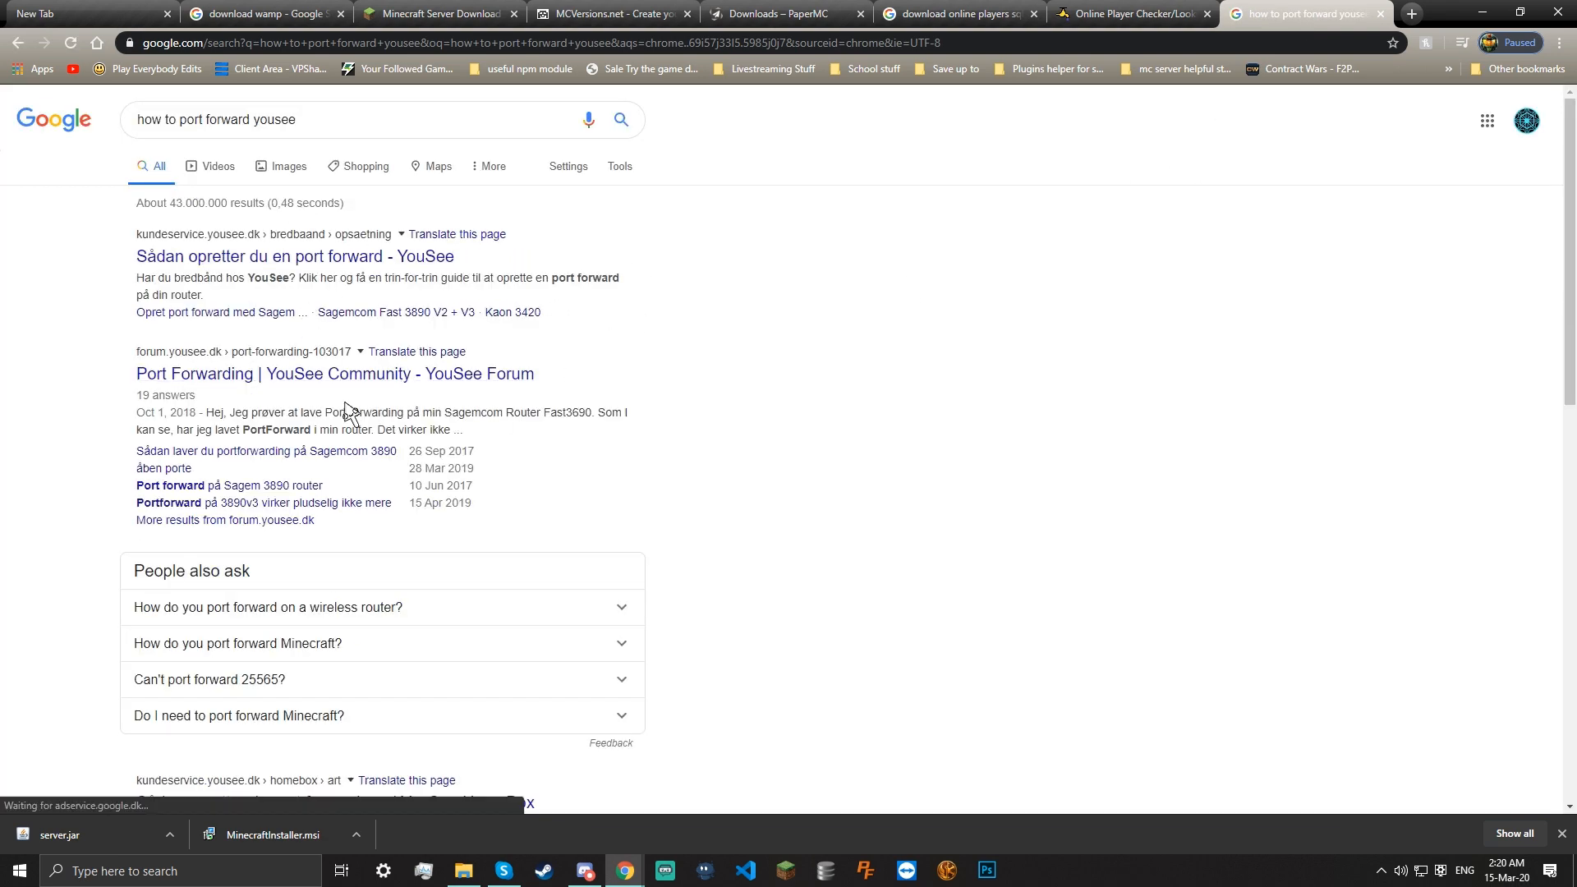
left_click(343, 371)
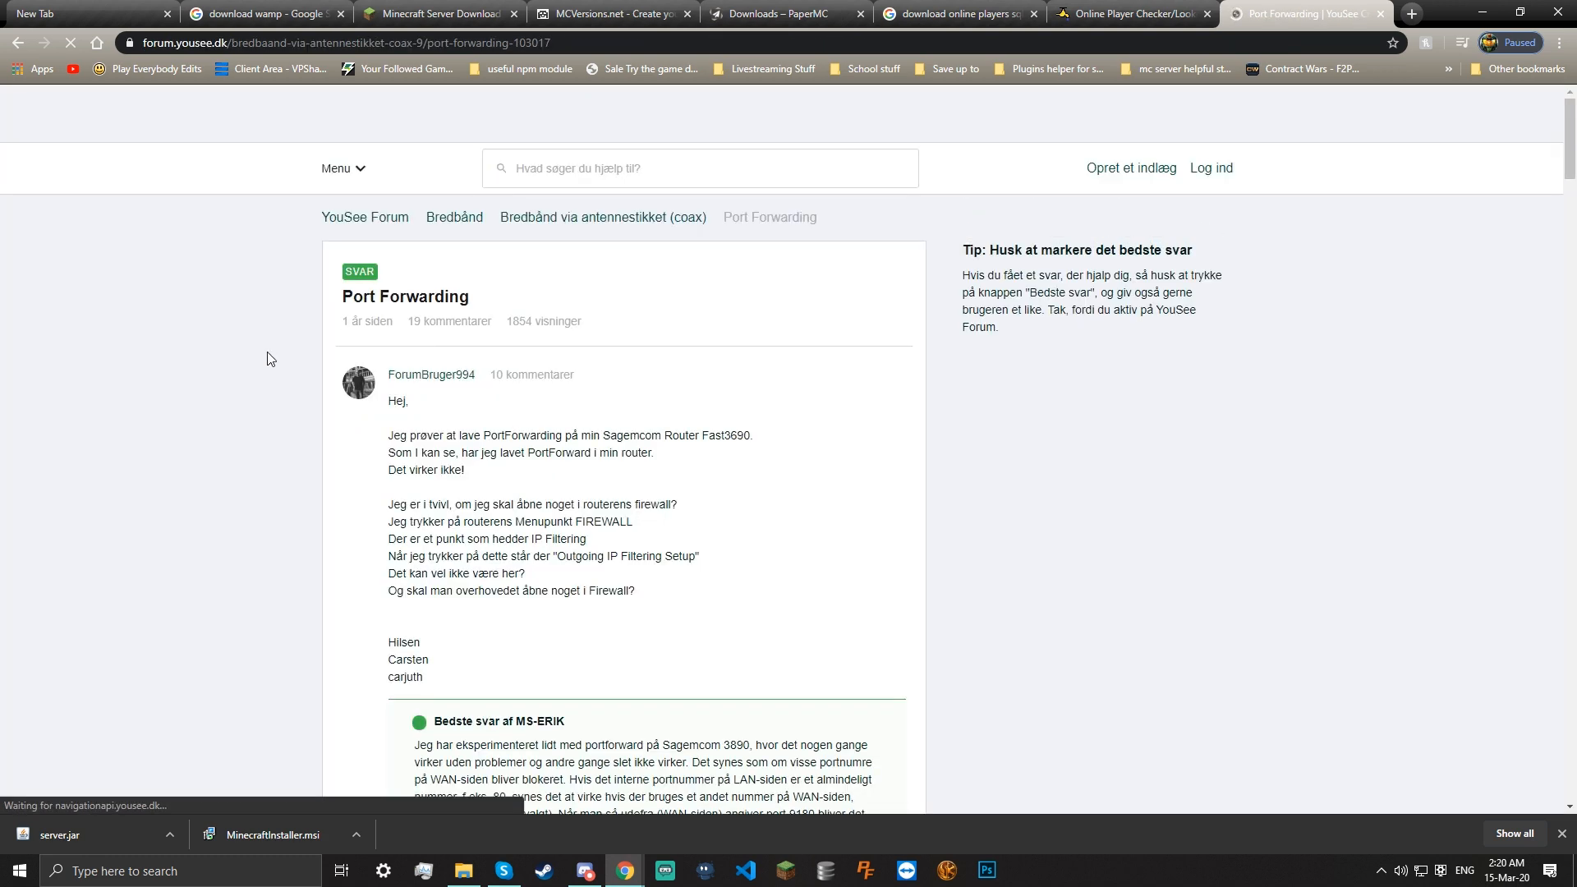
Read through the port-forwarding forum thread, then go to the YouSee homepage
scroll(409, 427, "down", 2)
scroll(419, 448, "down", 1)
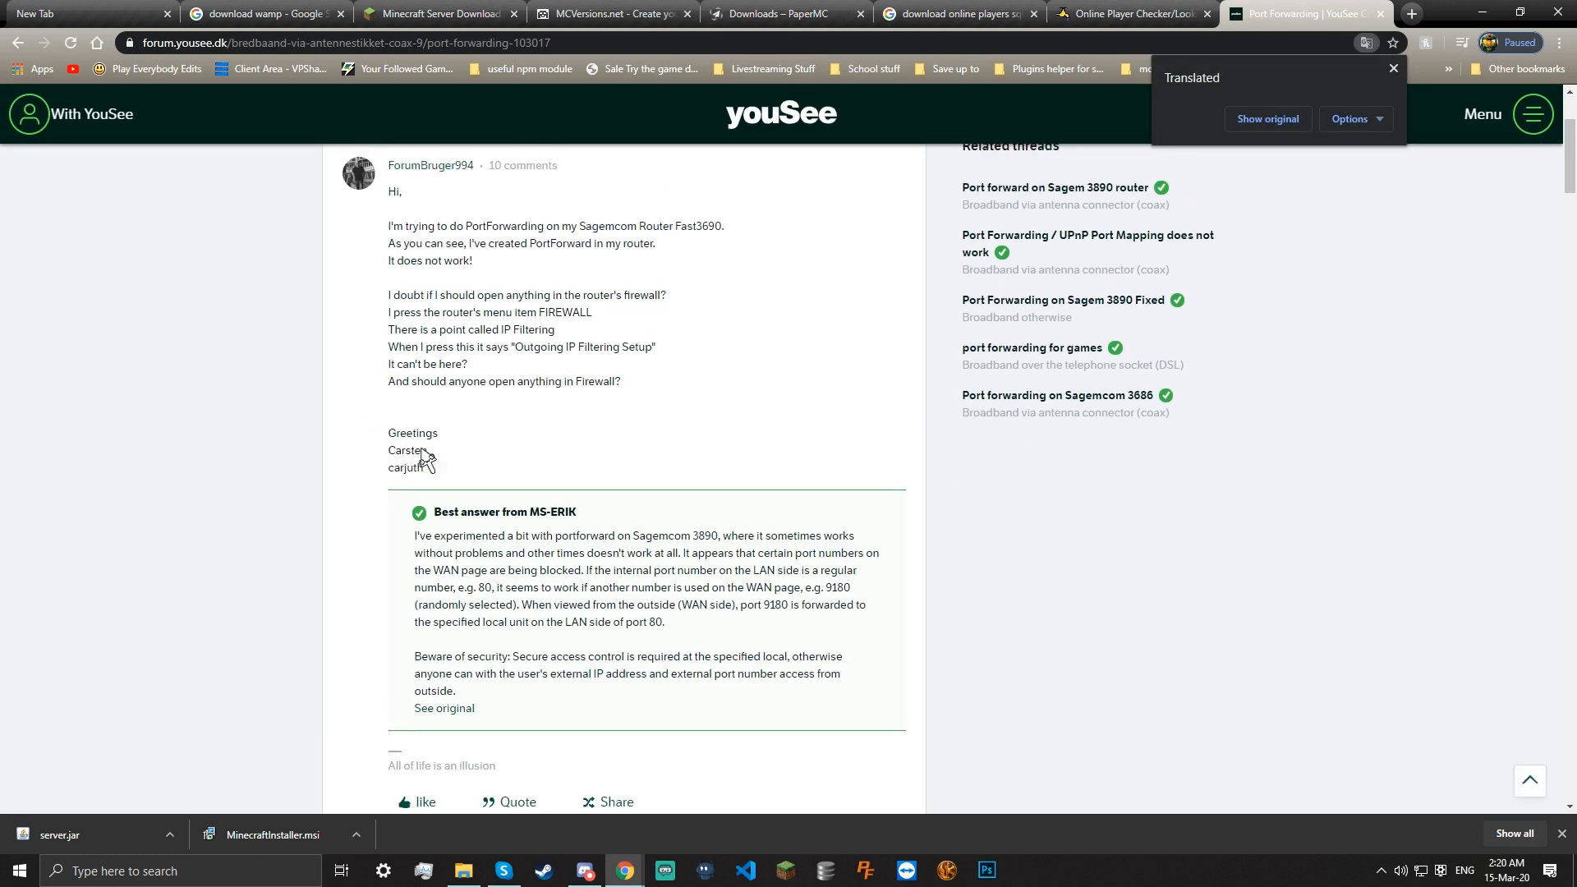
scroll(422, 451, "up", 3)
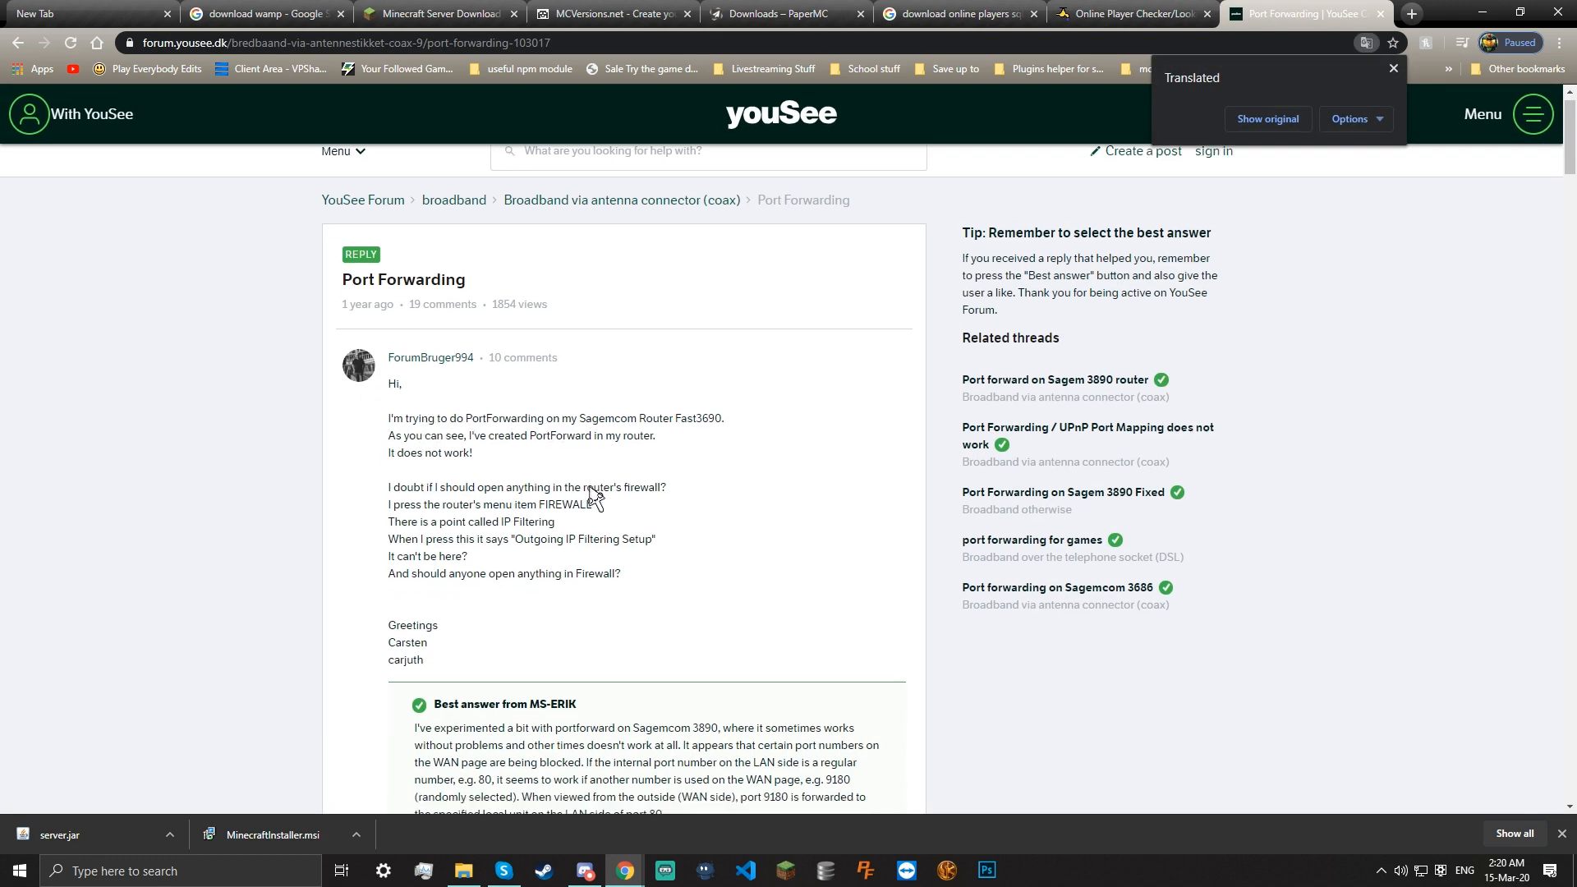
scroll(592, 498, "down", 4)
scroll(633, 458, "down", 12)
scroll(770, 267, "up", 15)
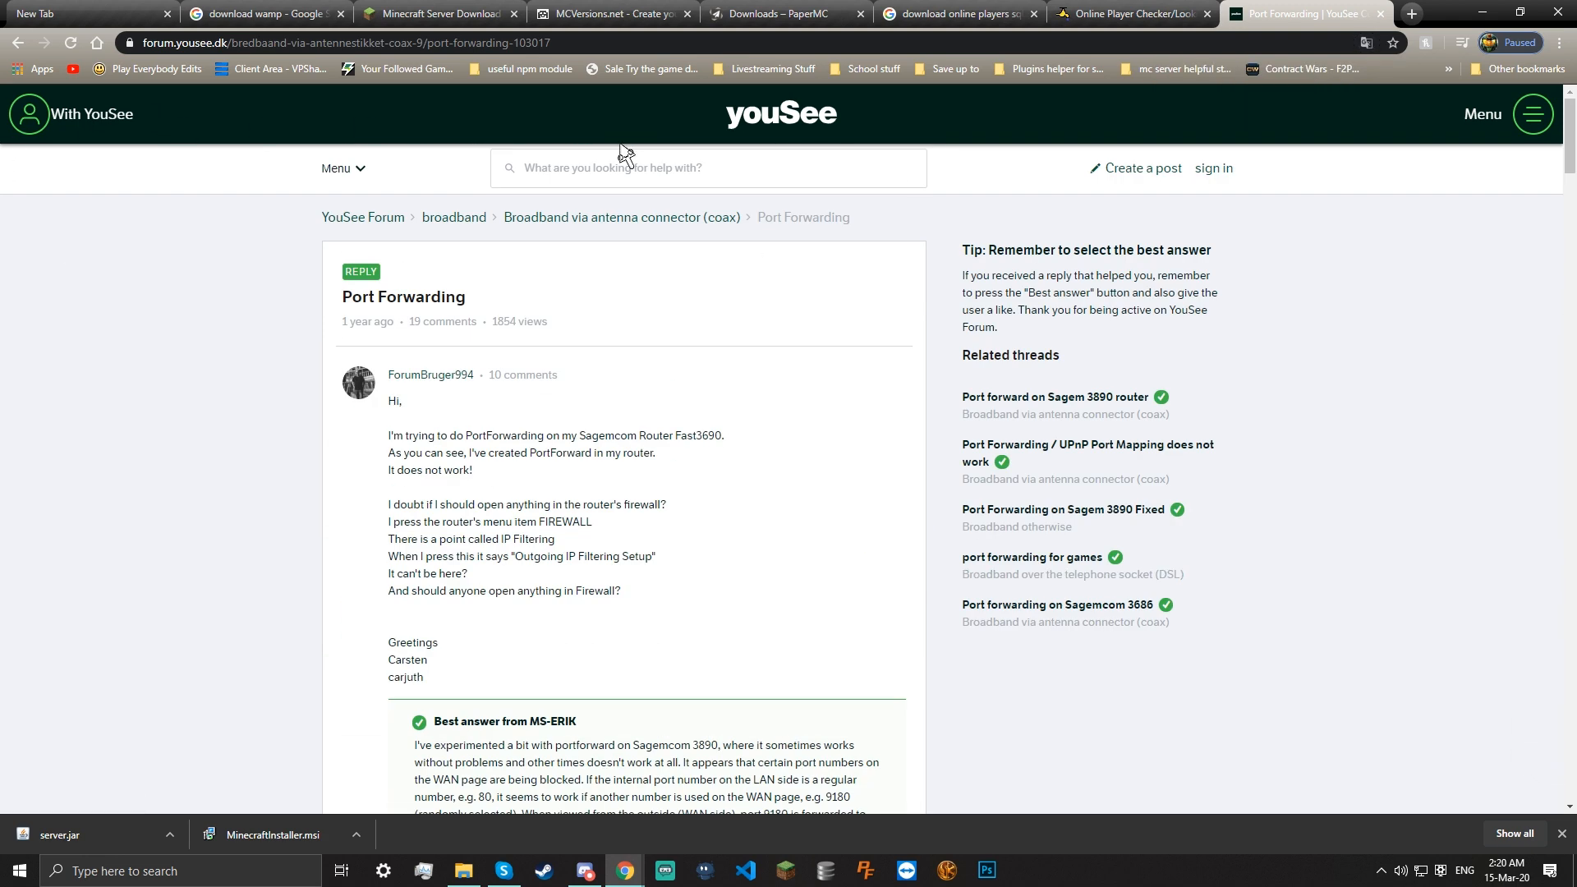
left_click(759, 136)
scroll(908, 239, "down", 11)
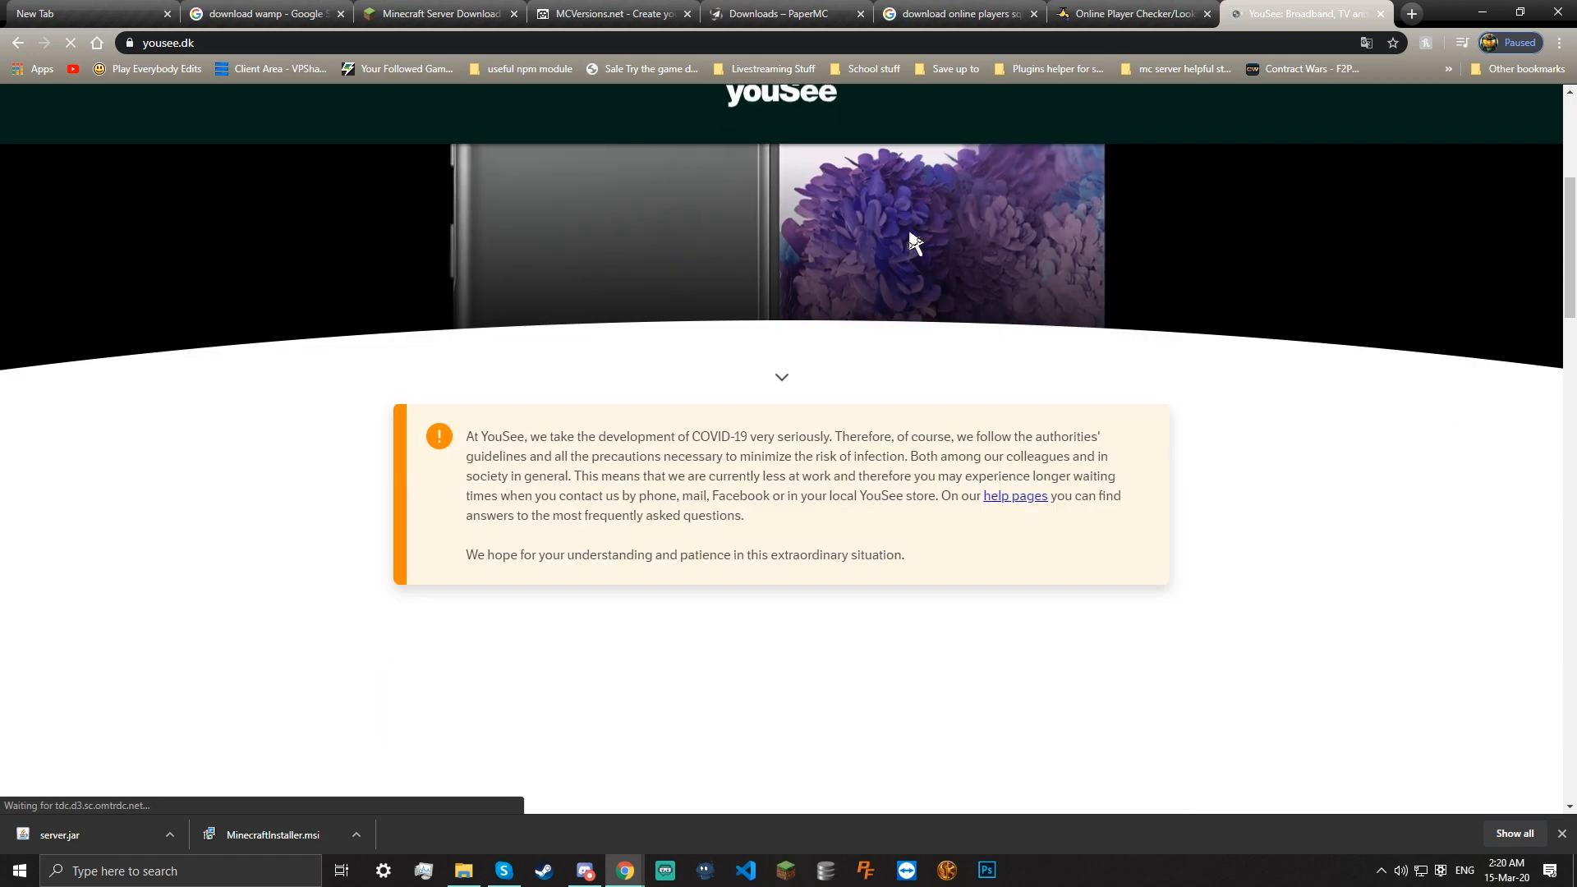
scroll(1383, 240, "up", 11)
Browse the About YouSee and Find out more menu sections, then scroll down to the footer
left_click(1534, 119)
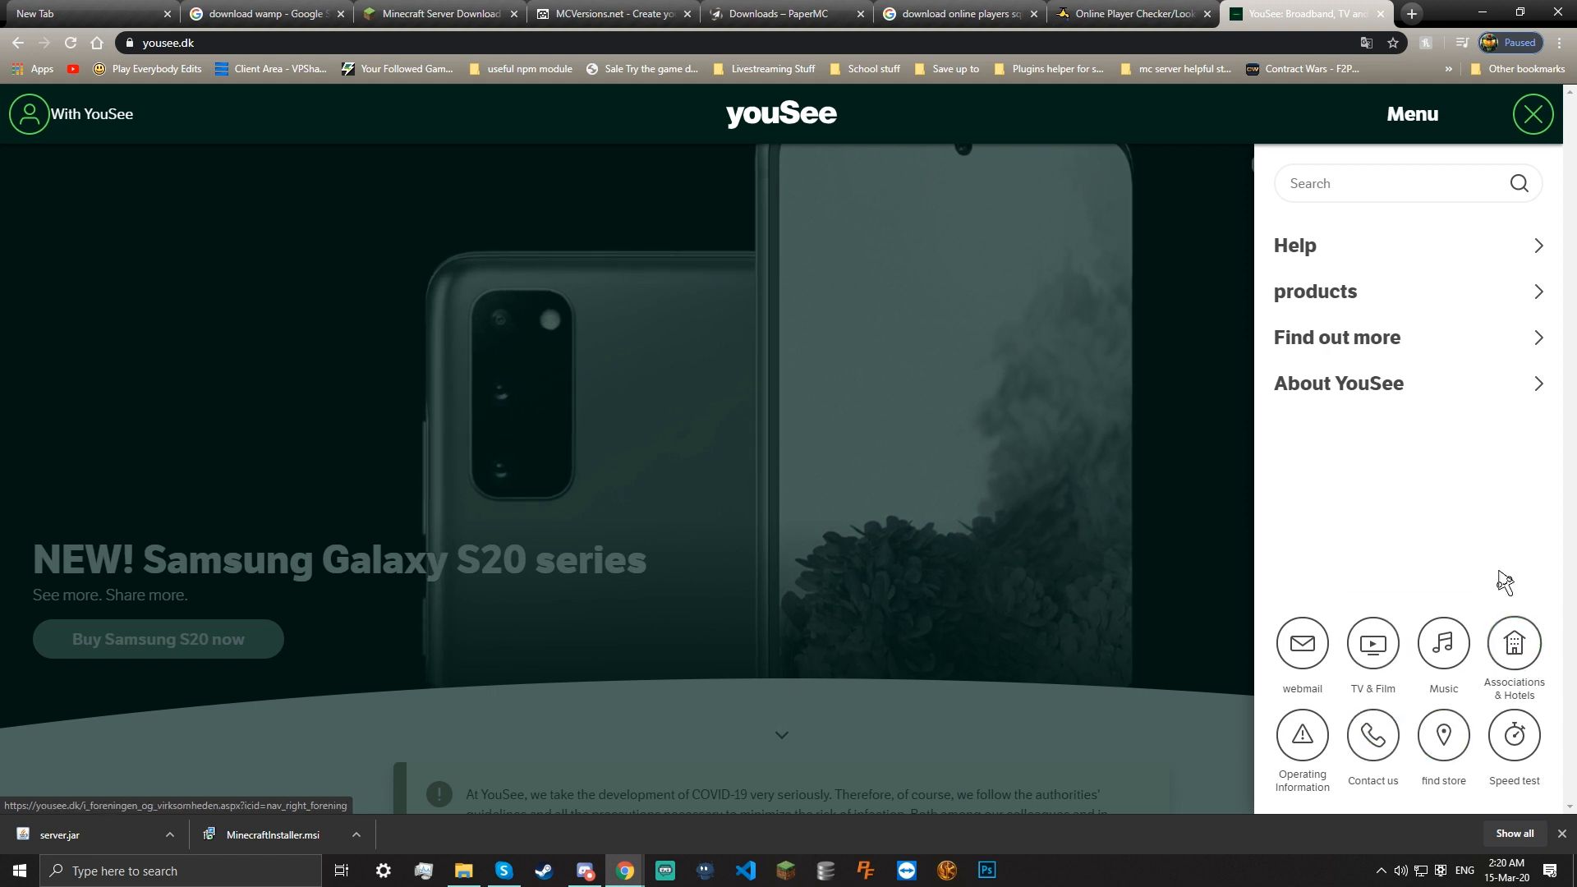
left_click(1361, 385)
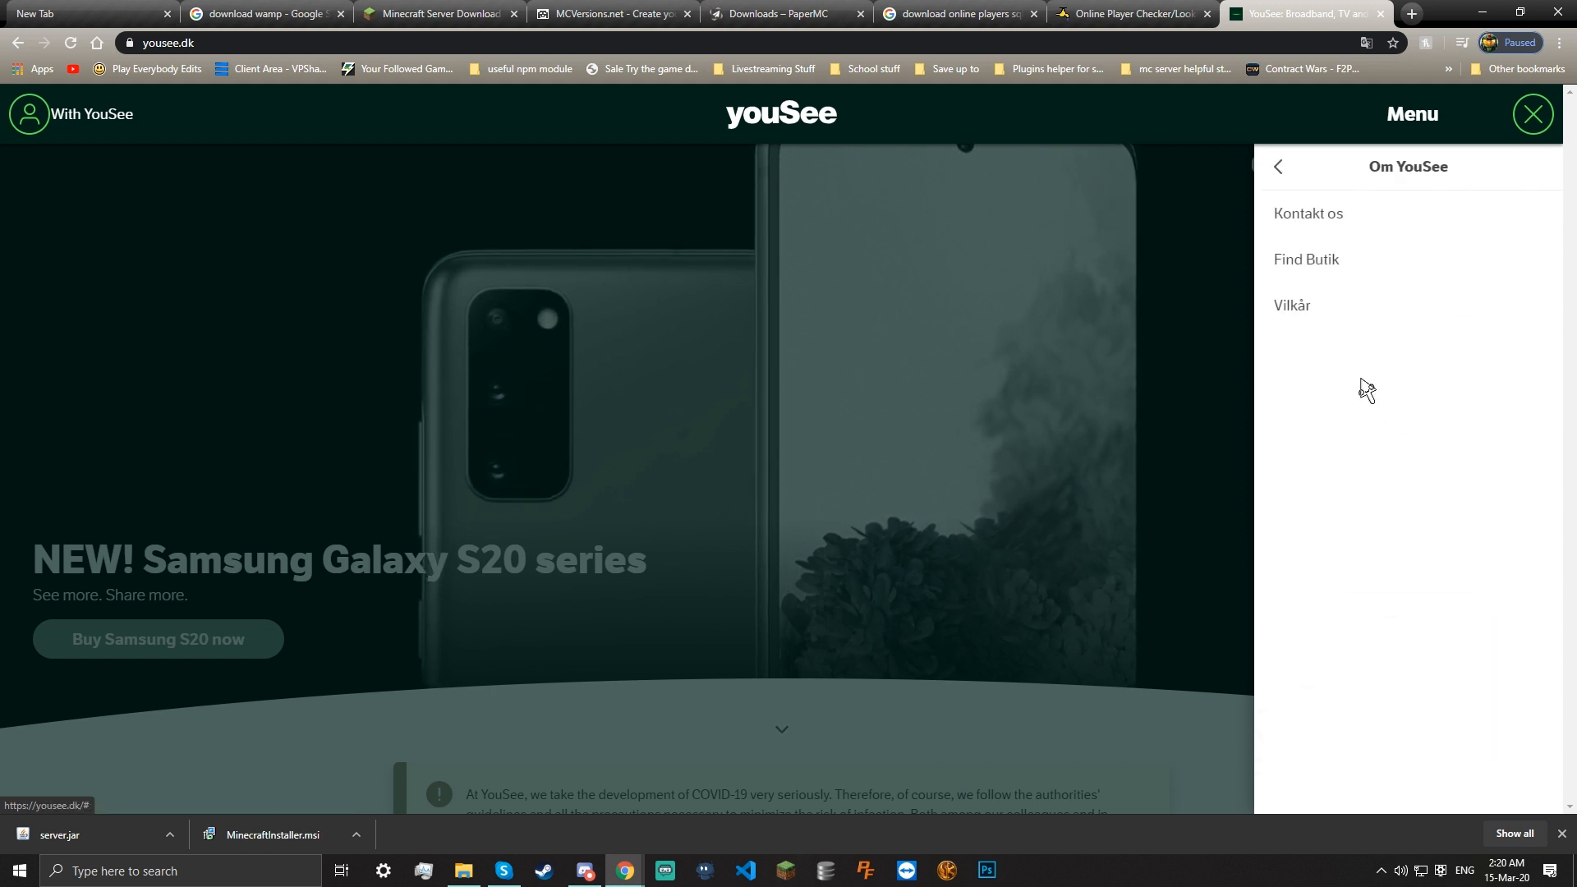
left_click(1278, 169)
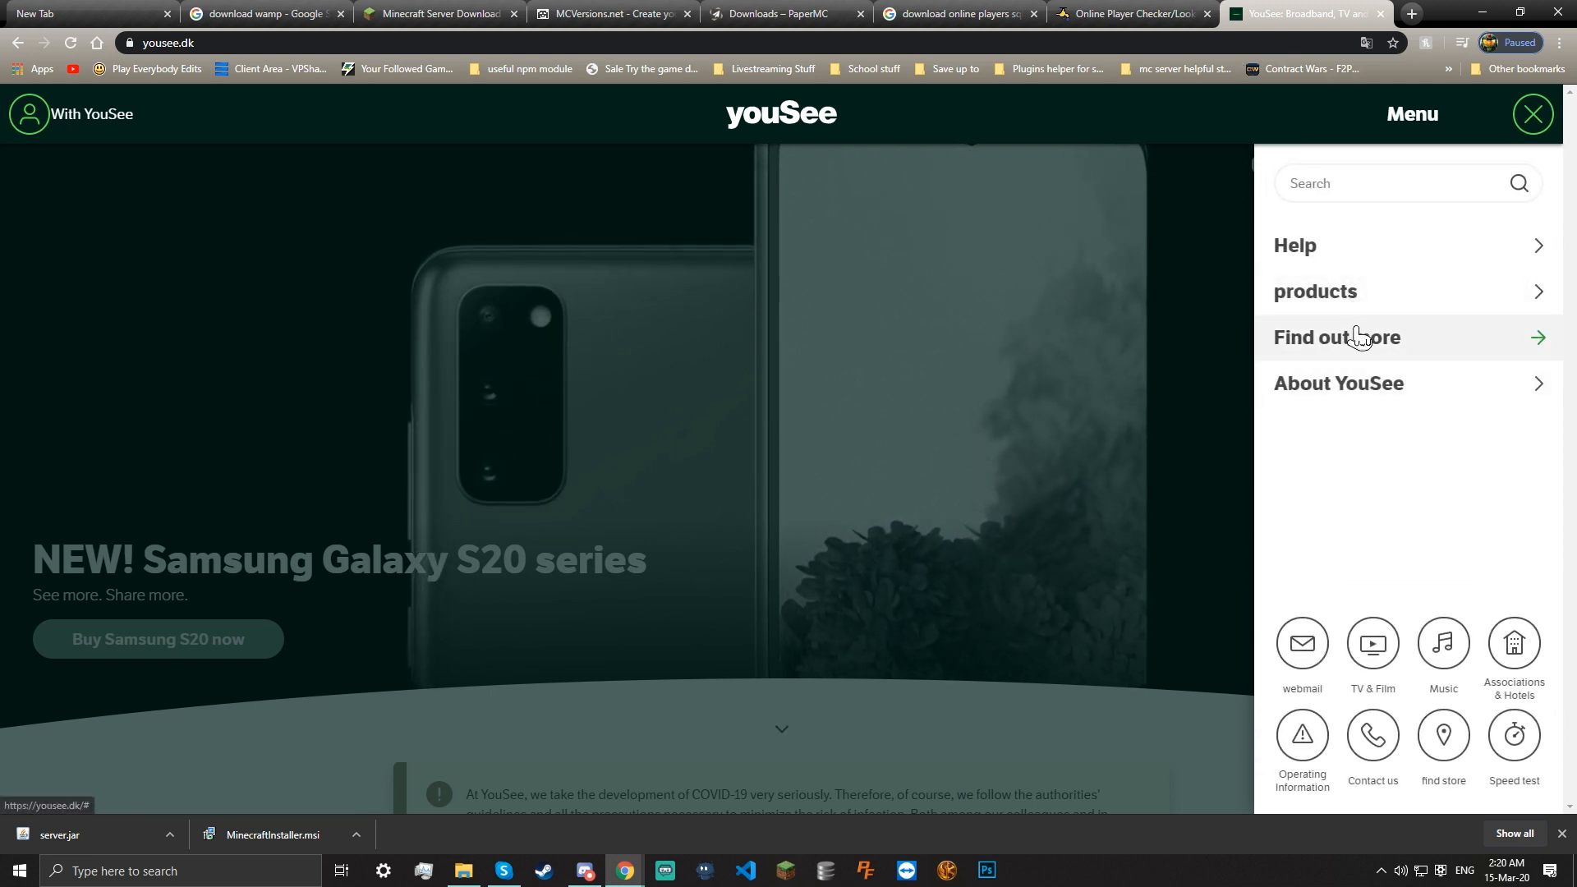
left_click(1329, 338)
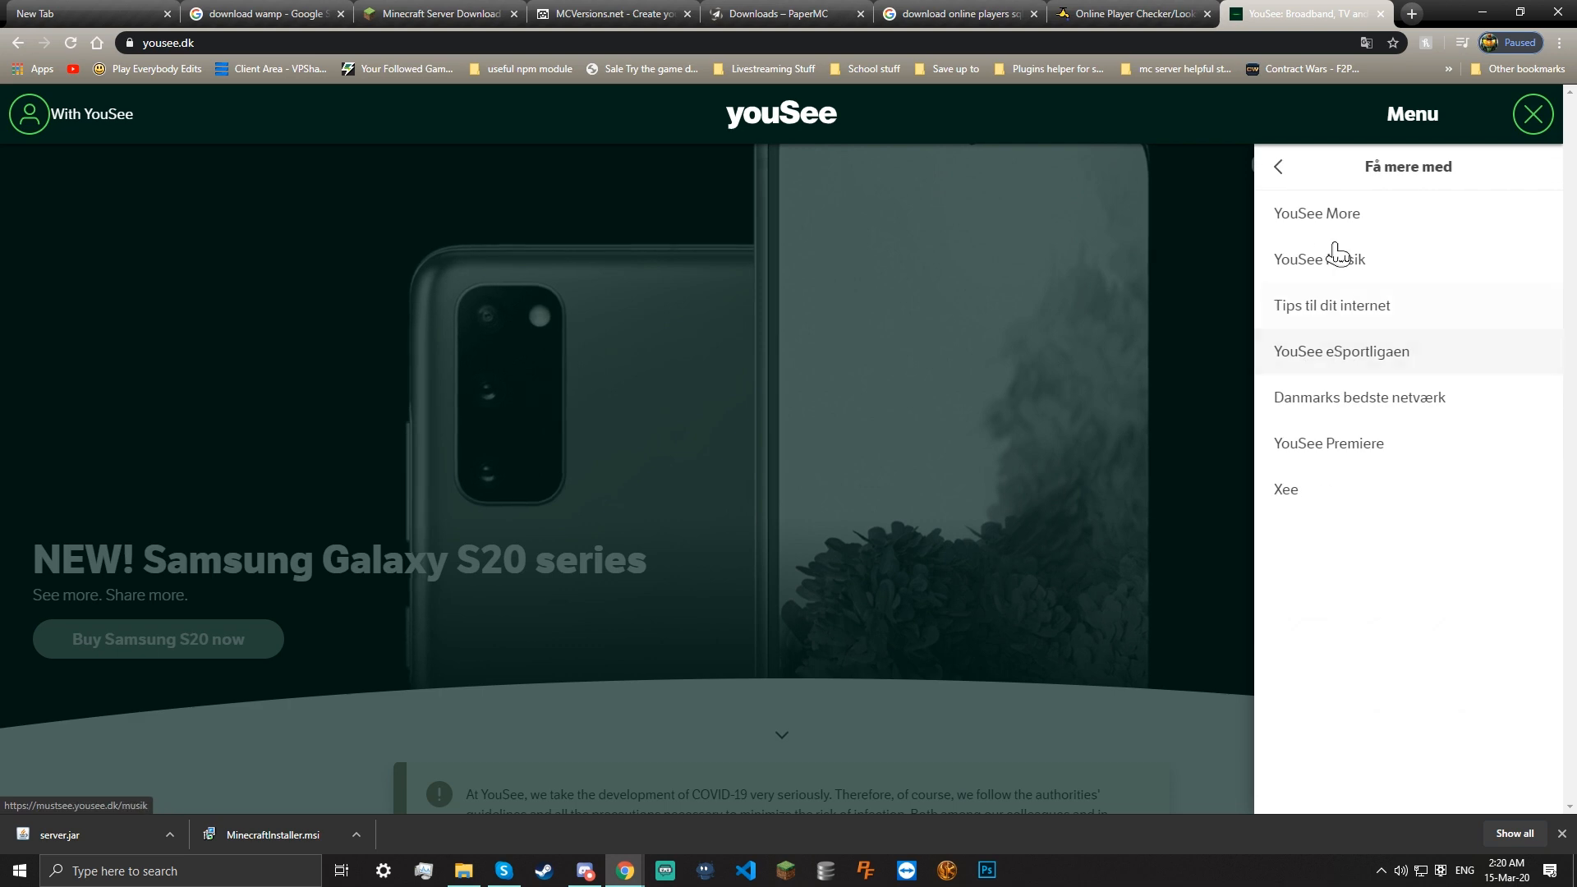
left_click(1285, 186)
left_click(1148, 567)
scroll(1155, 551, "down", 6)
scroll(1162, 571, "down", 20)
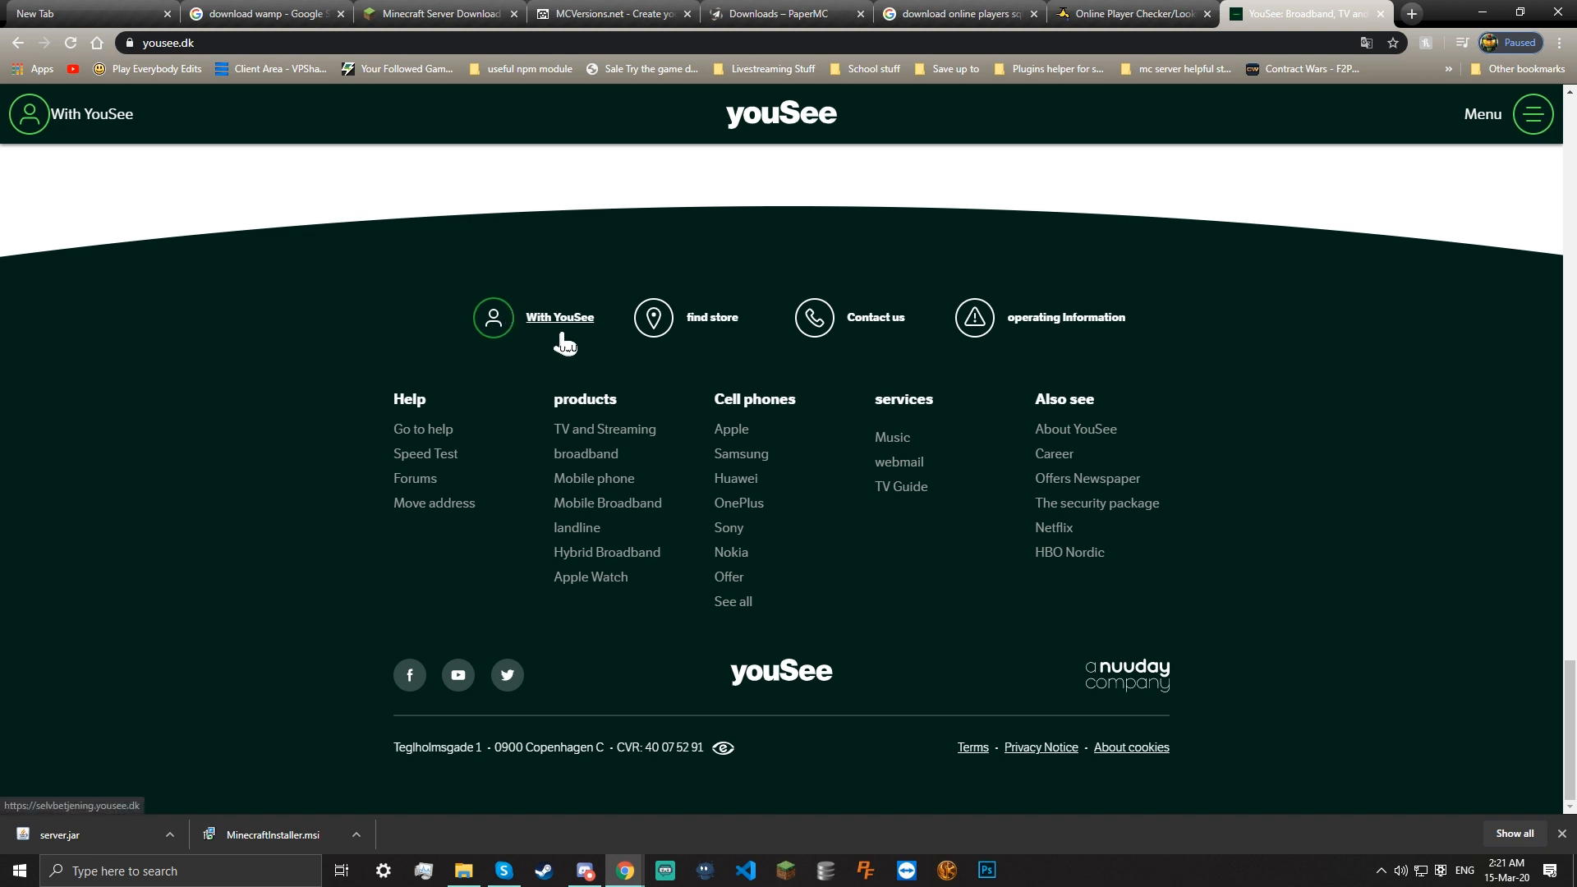
Navigate YouSee help to broadband, Setup, Make a port forward, and choose the Sagemcom Fast 3890 guide
left_click(429, 436)
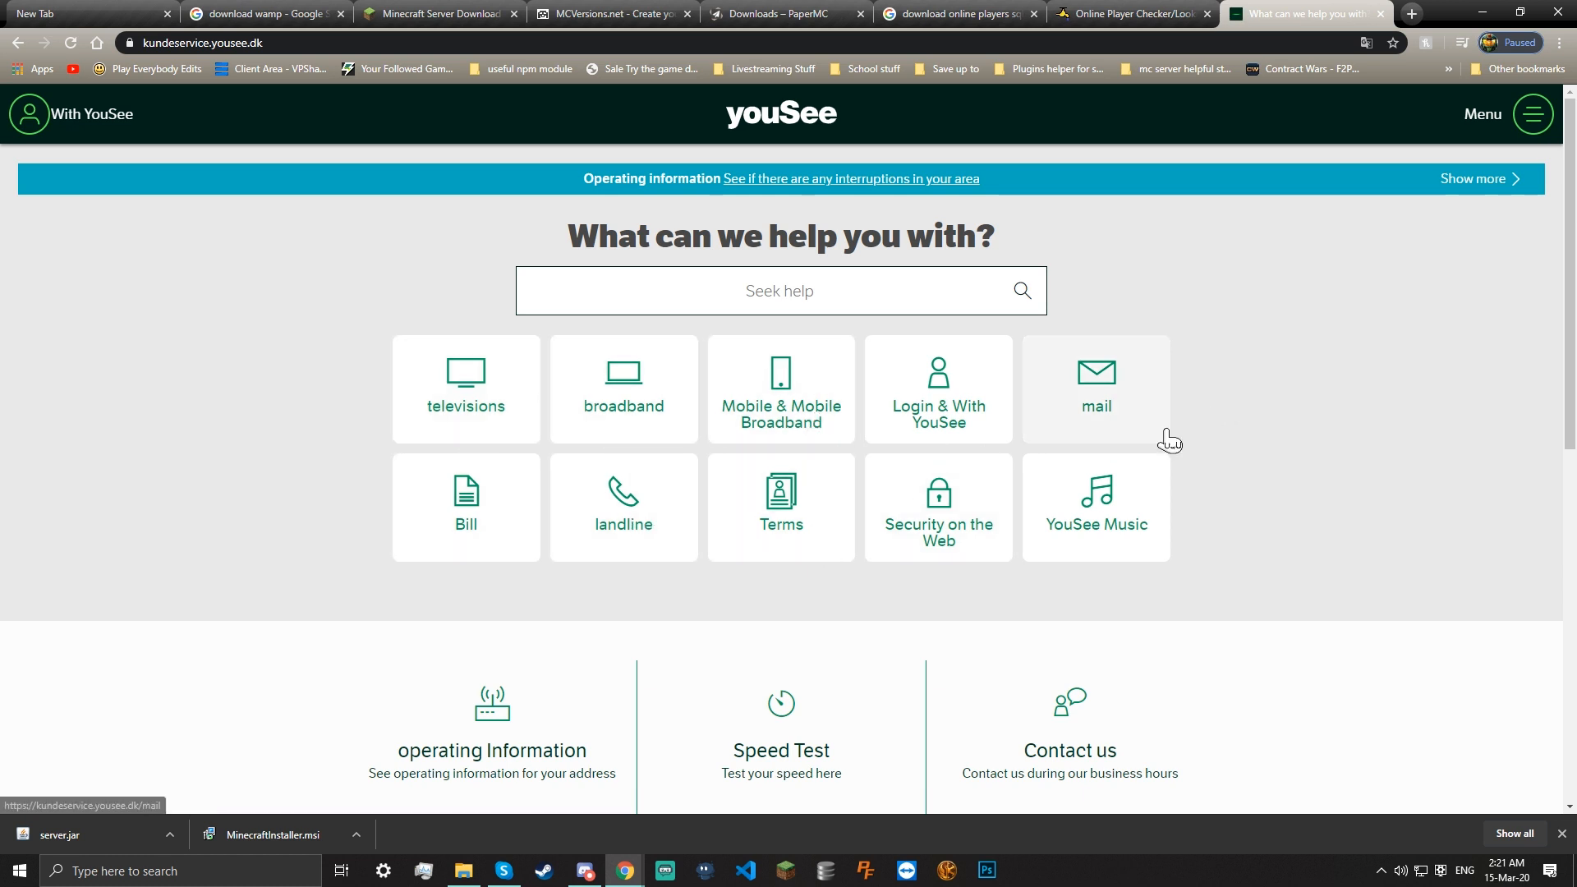
left_click(627, 428)
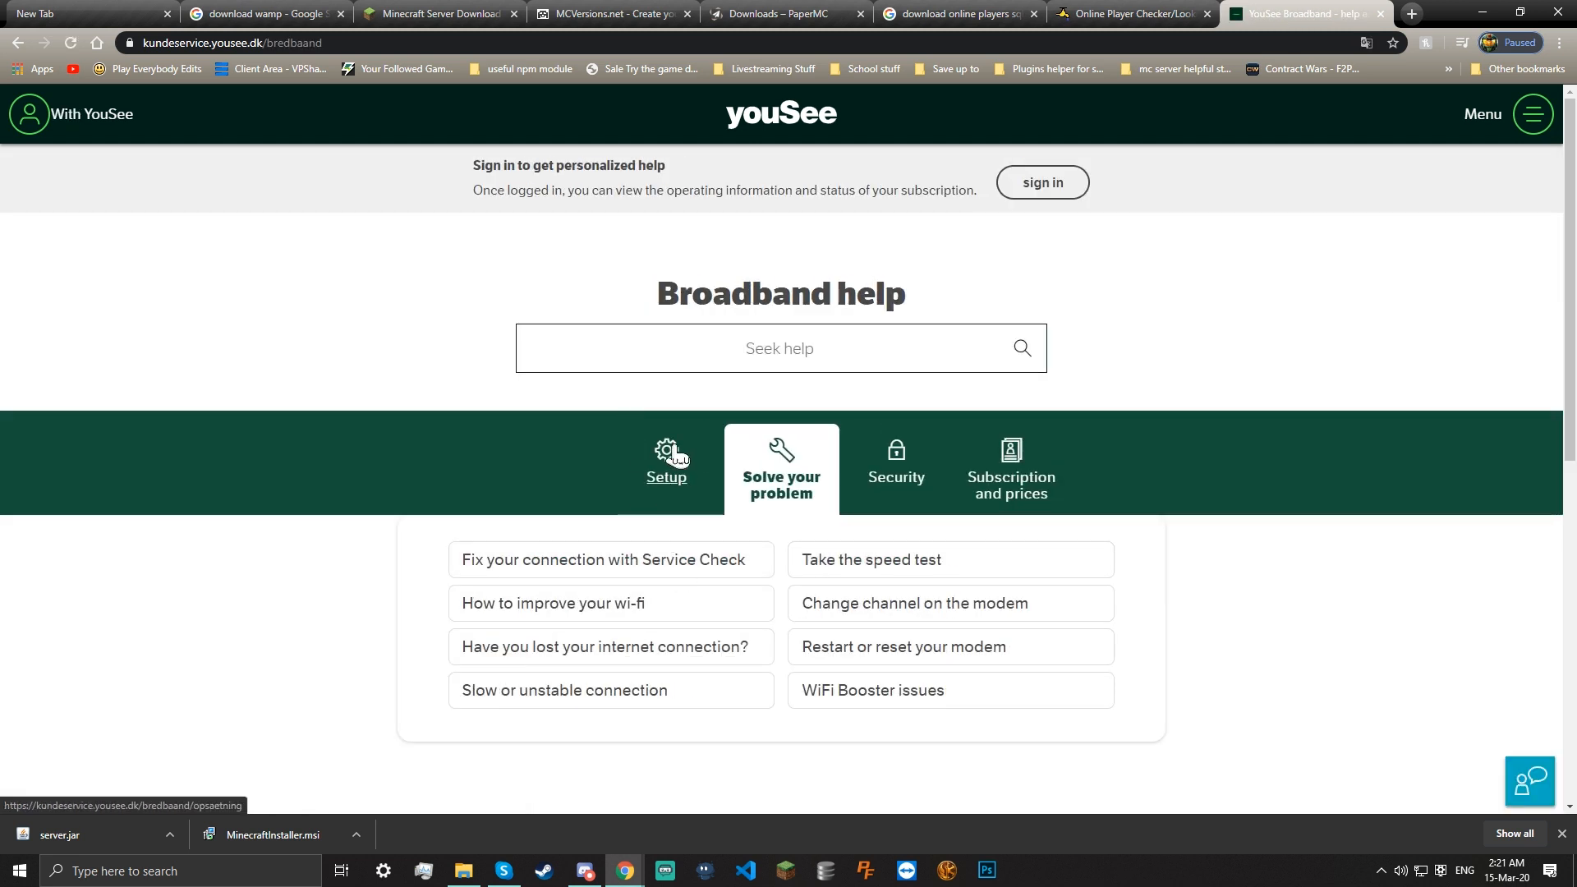
left_click(675, 457)
scroll(671, 493, "down", 2)
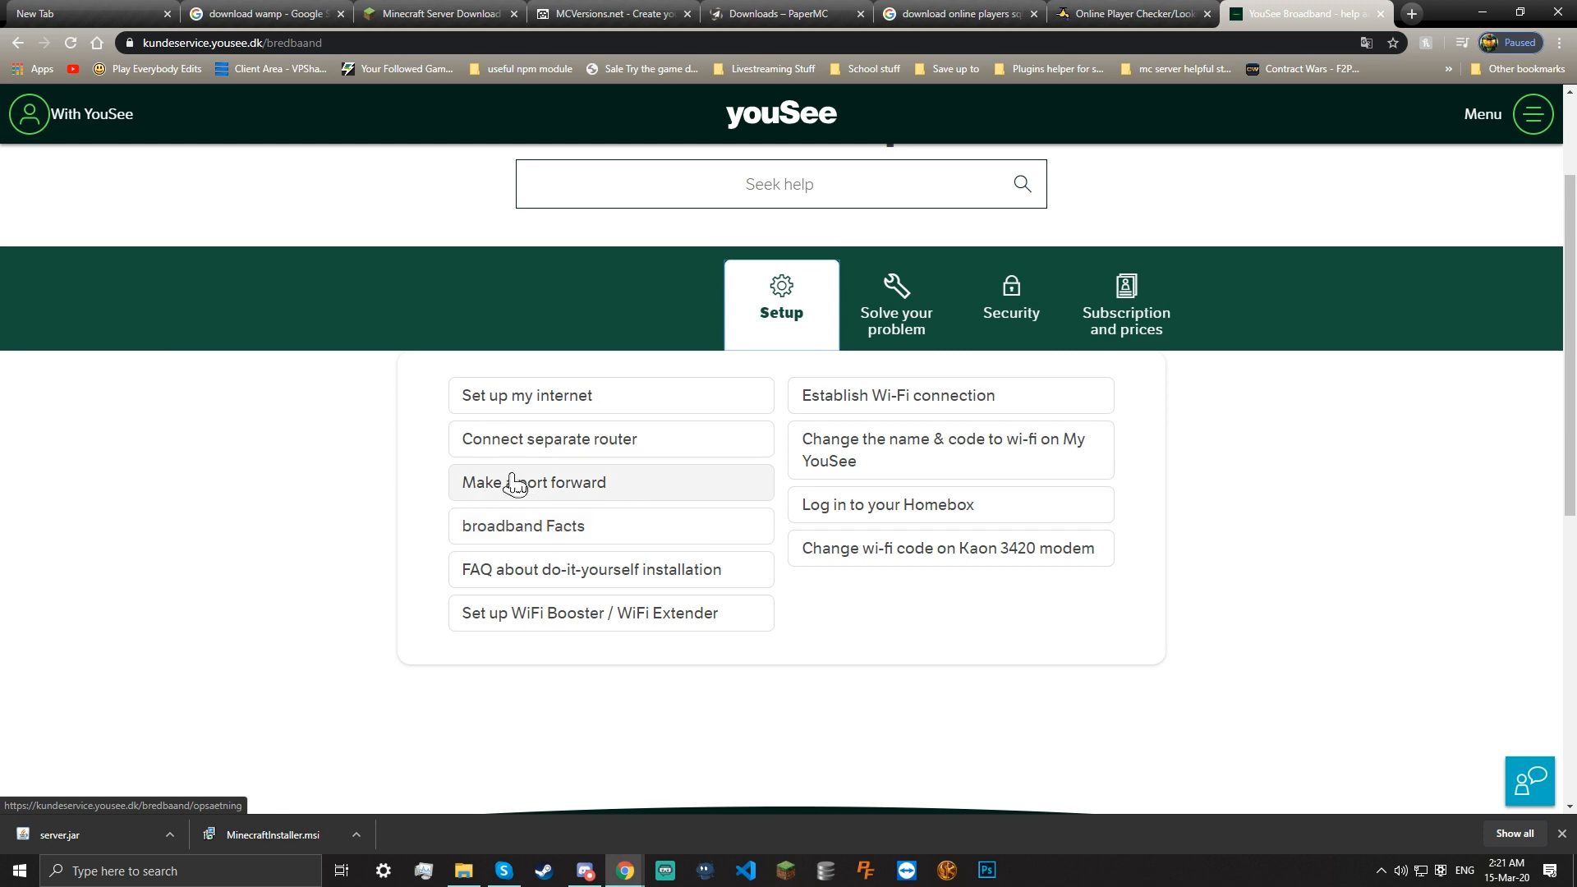
left_click(527, 495)
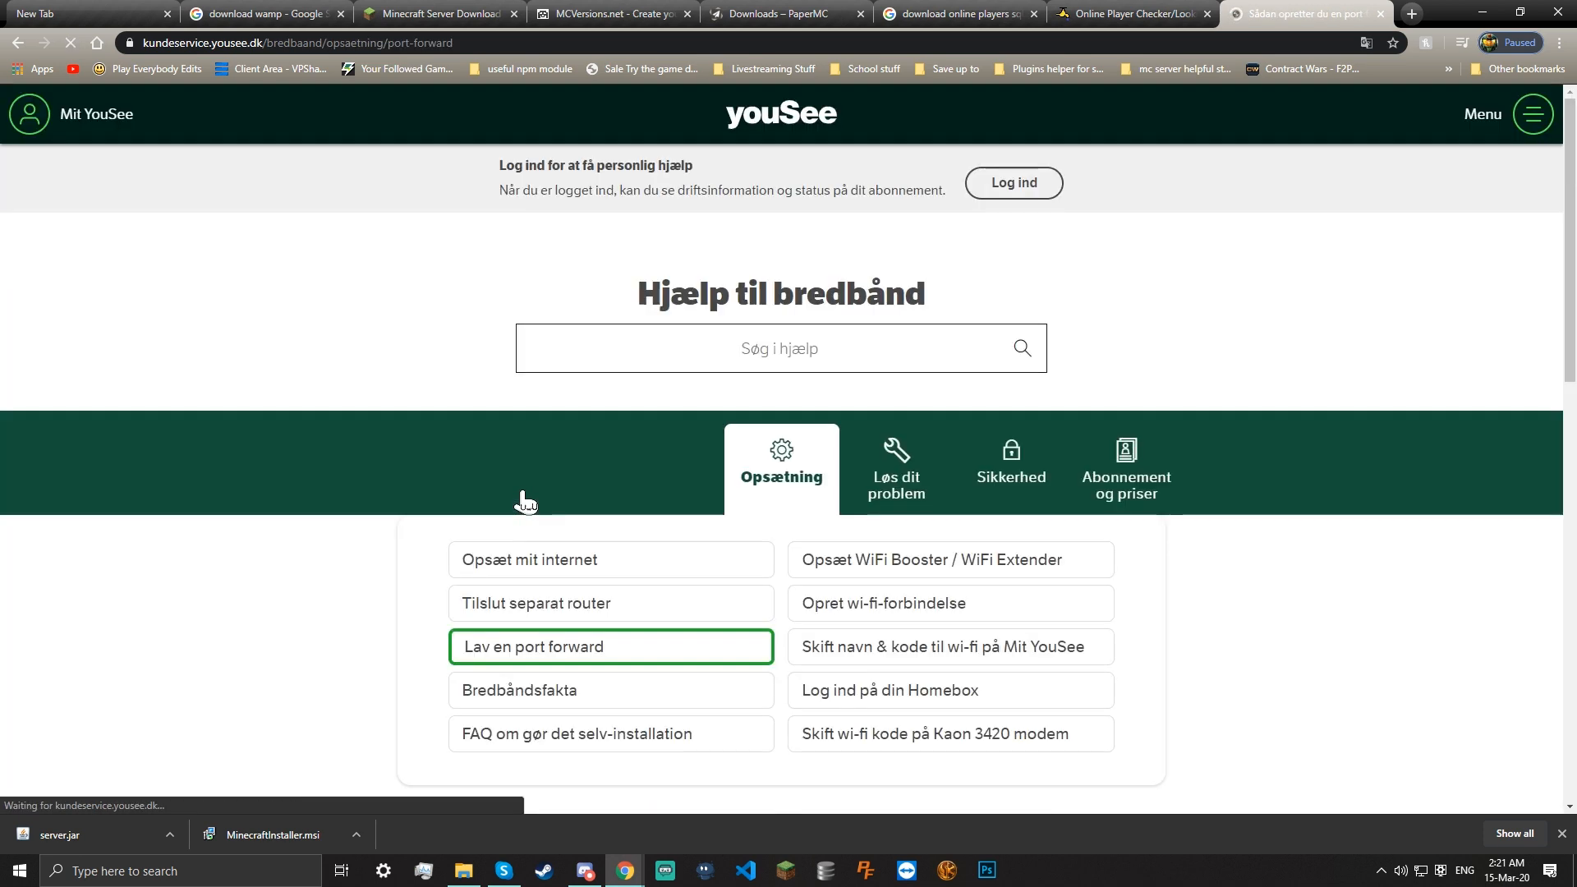
scroll(525, 500, "down", 11)
scroll(521, 436, "up", 3)
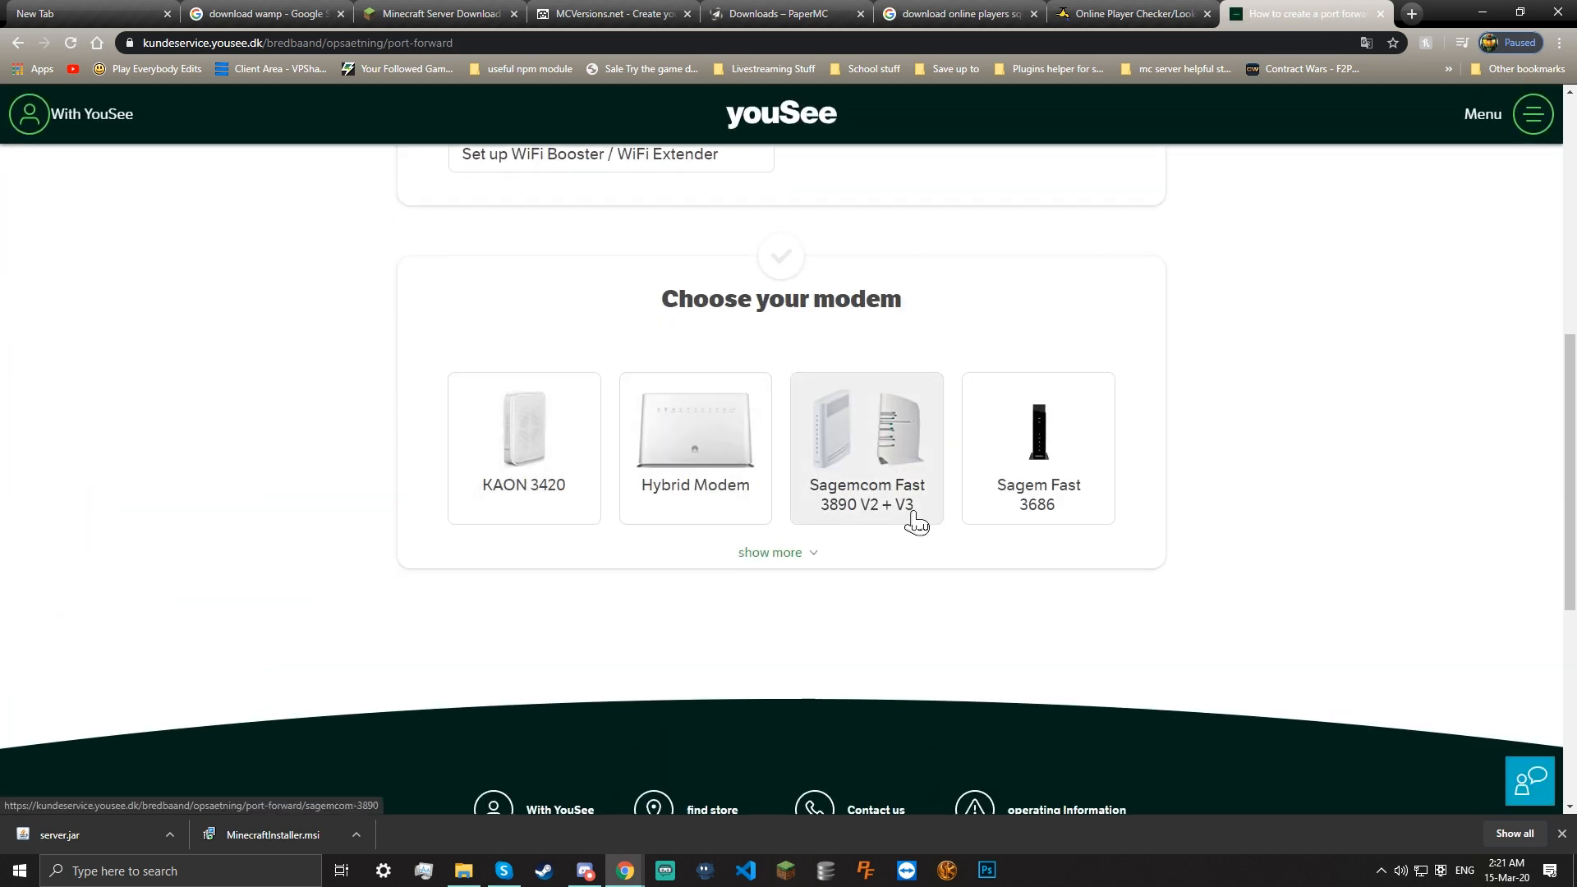
left_click(916, 522)
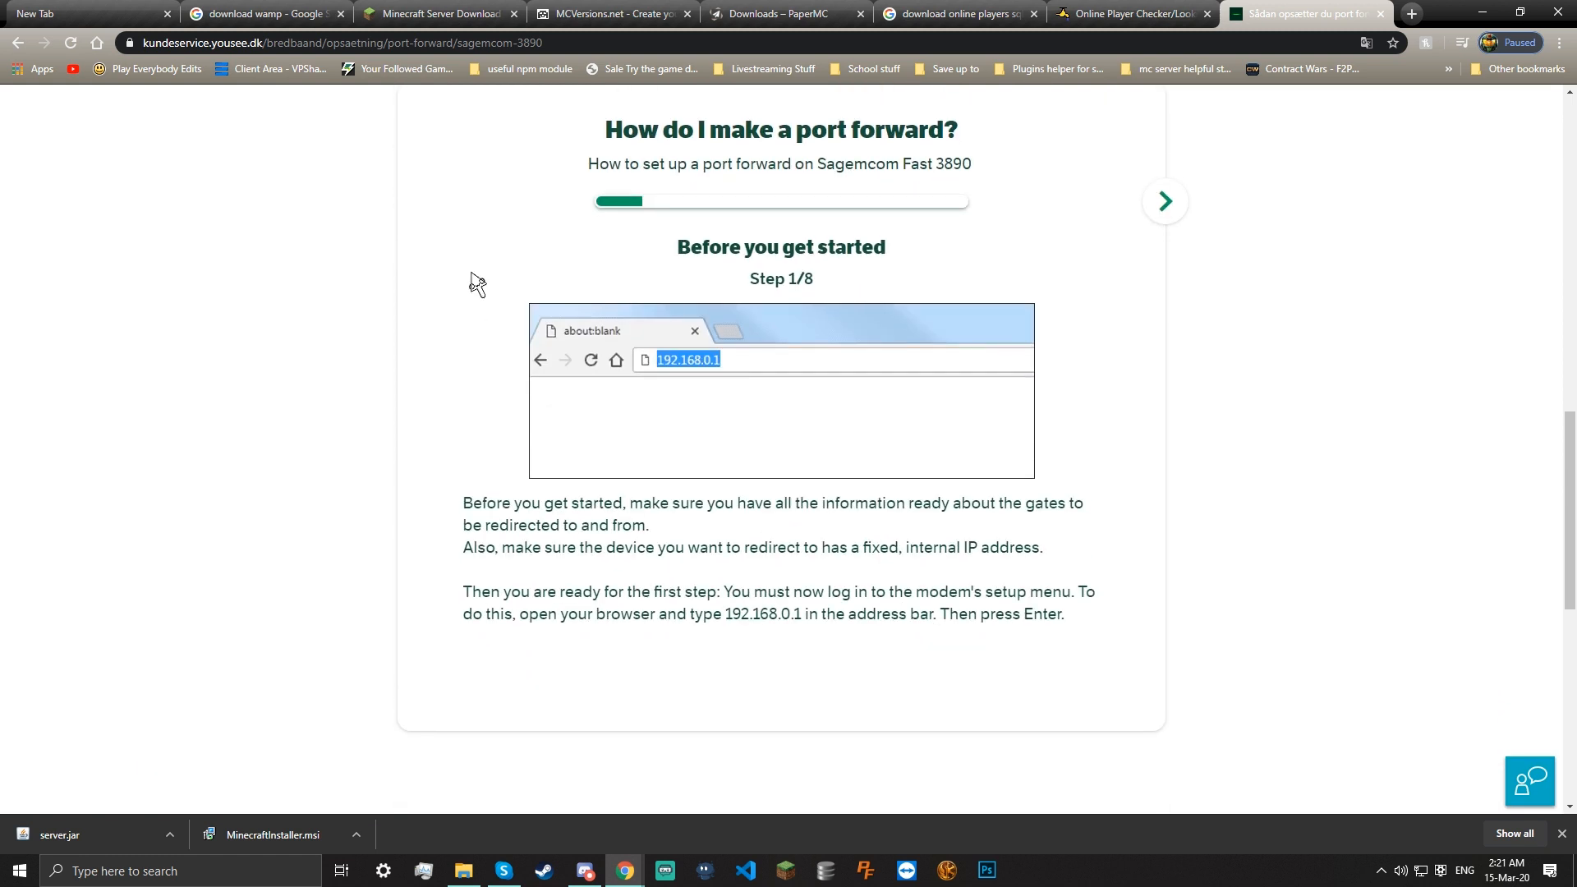
Step the Sagemcom guide through Forwarding and Add to step 6/8, closing the downloads bar on the way
left_click(1166, 201)
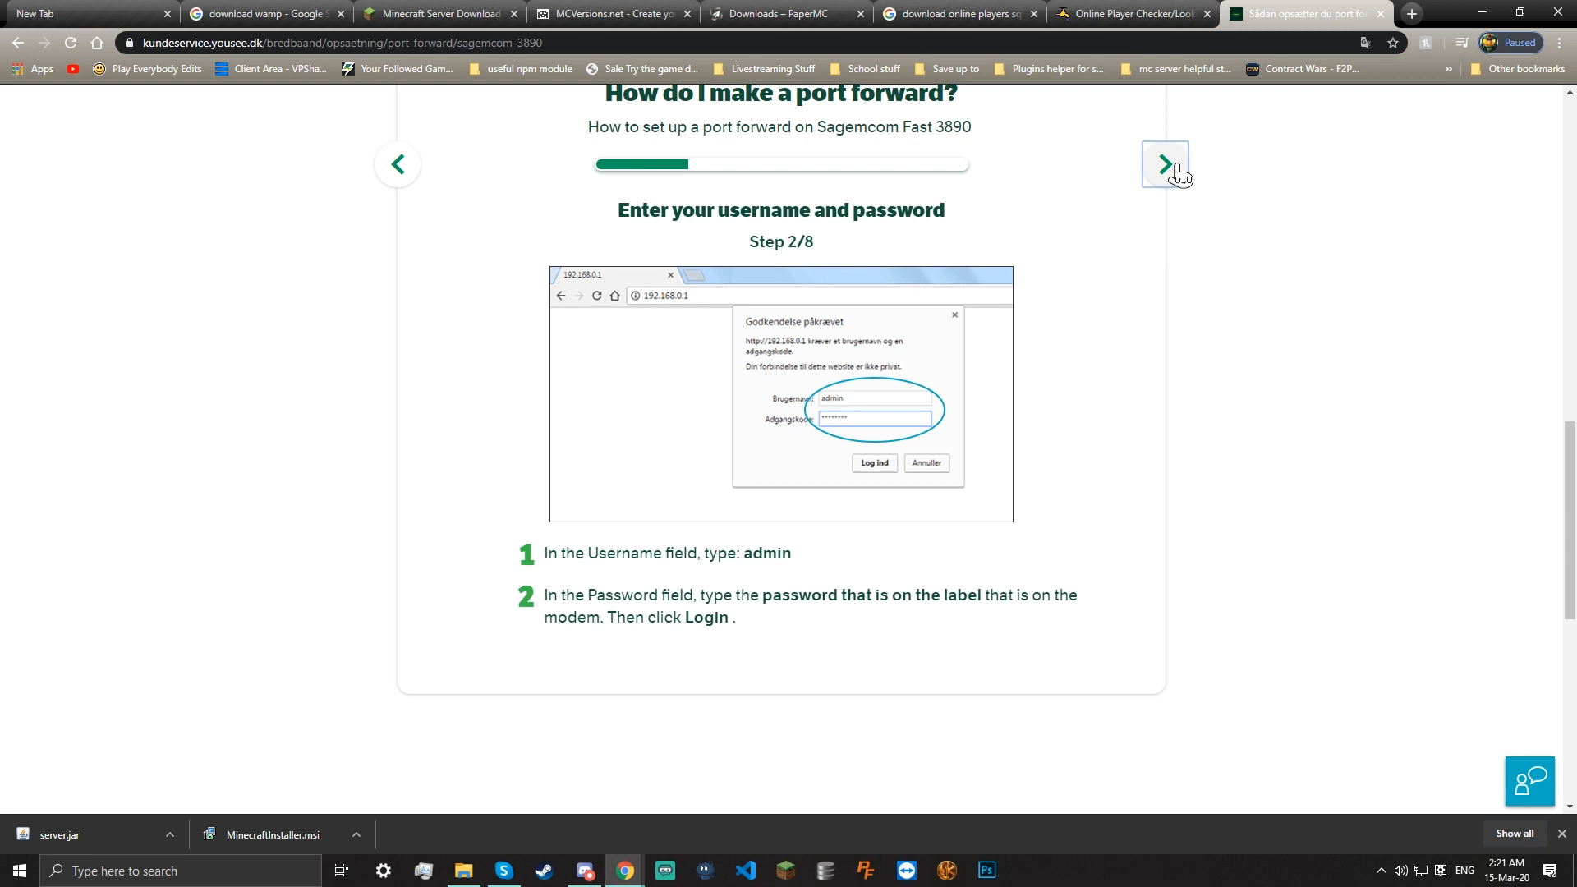
left_click(1177, 170)
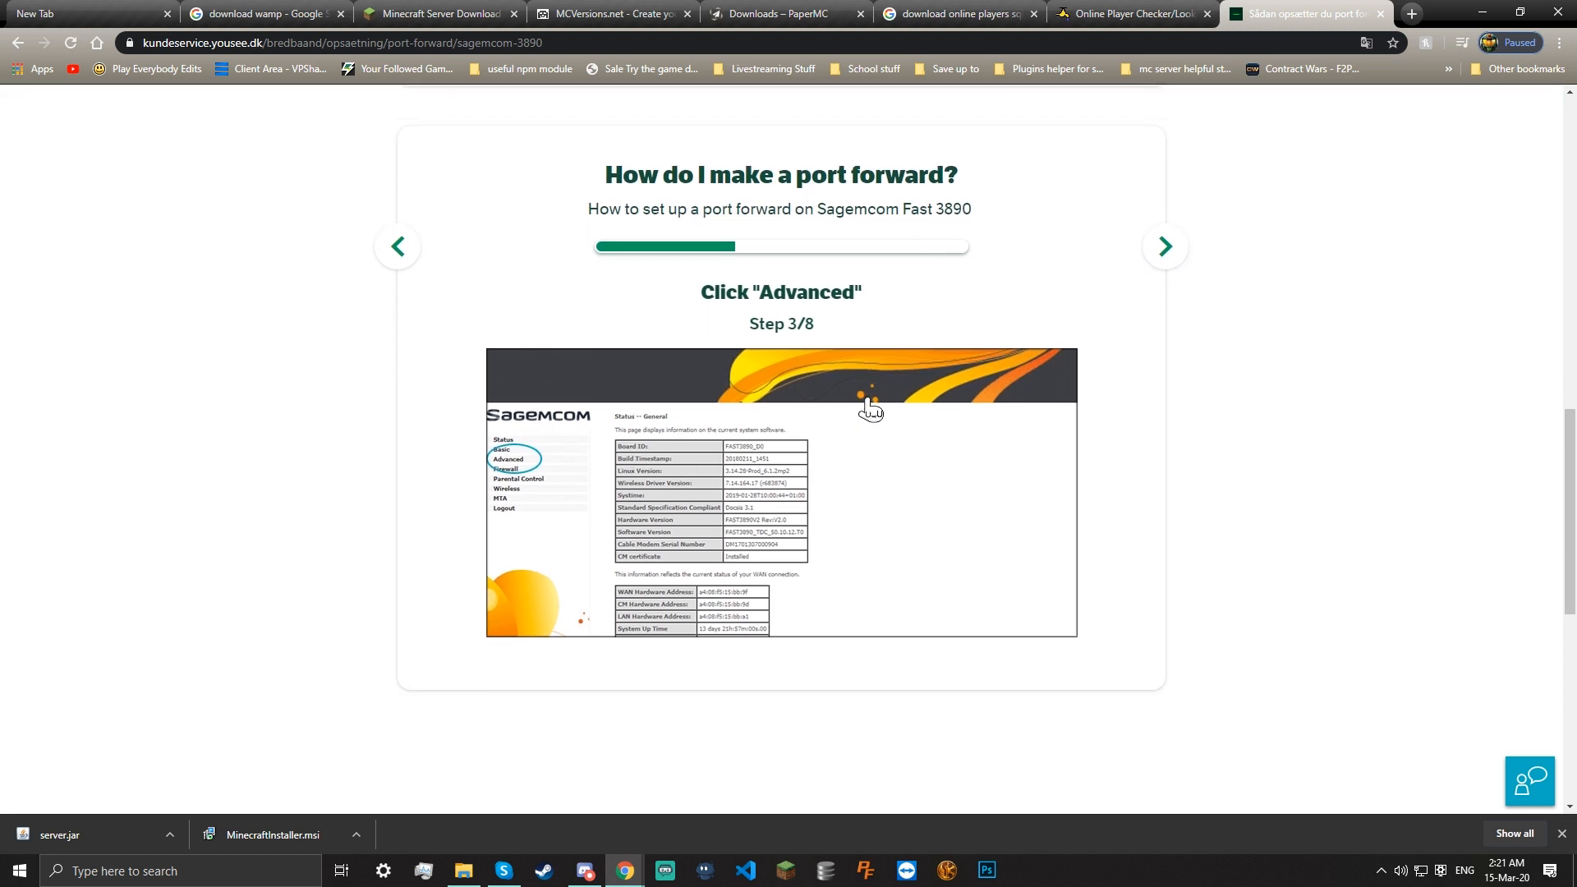
left_click(1561, 835)
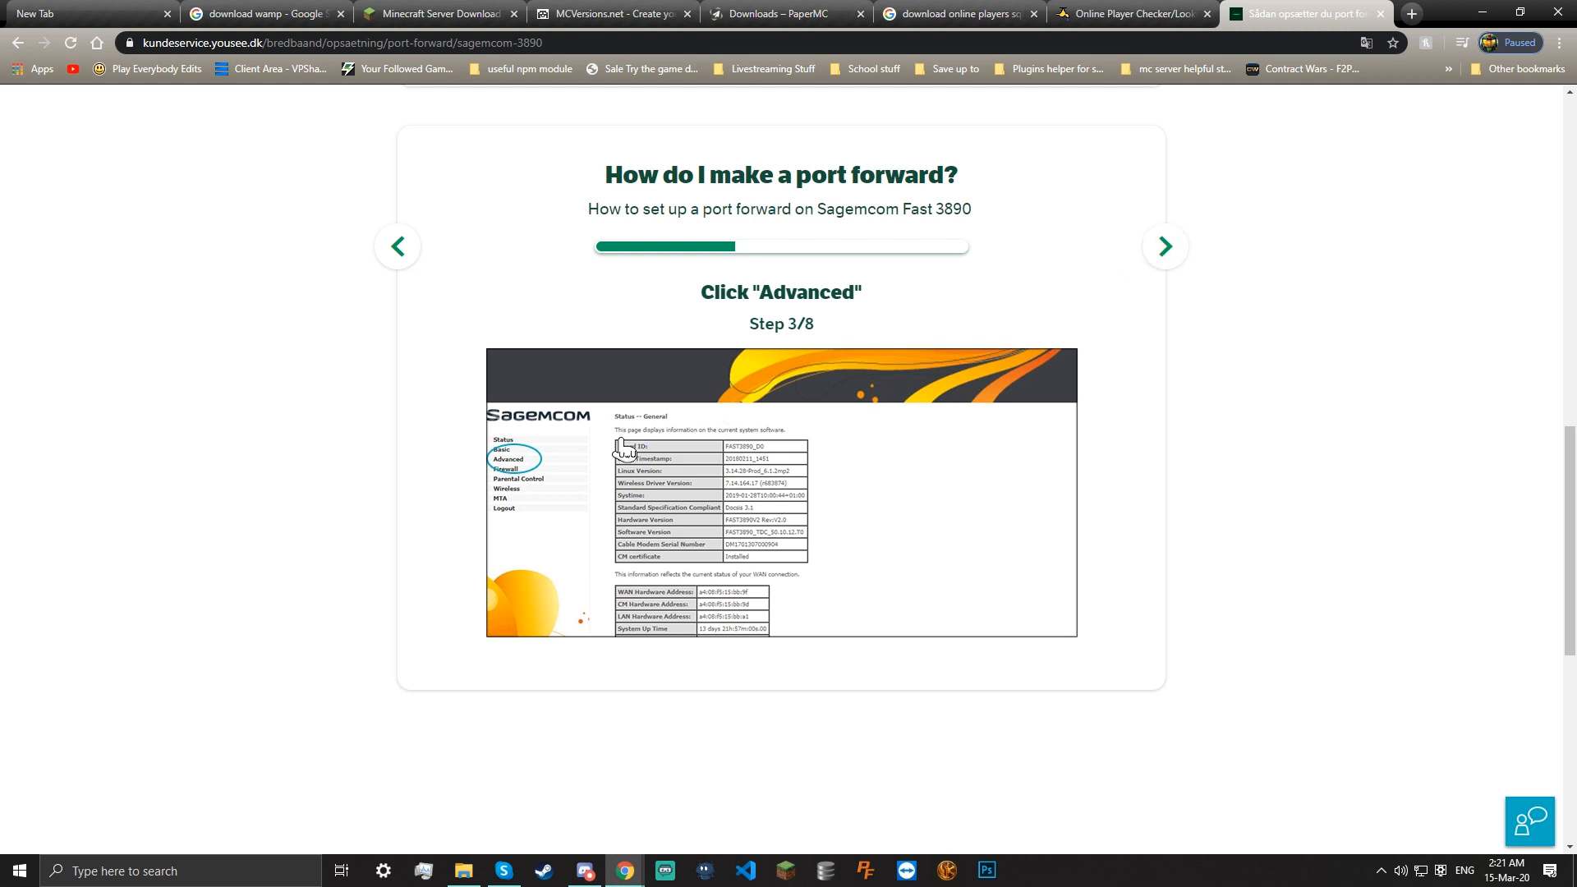
left_click(1165, 246)
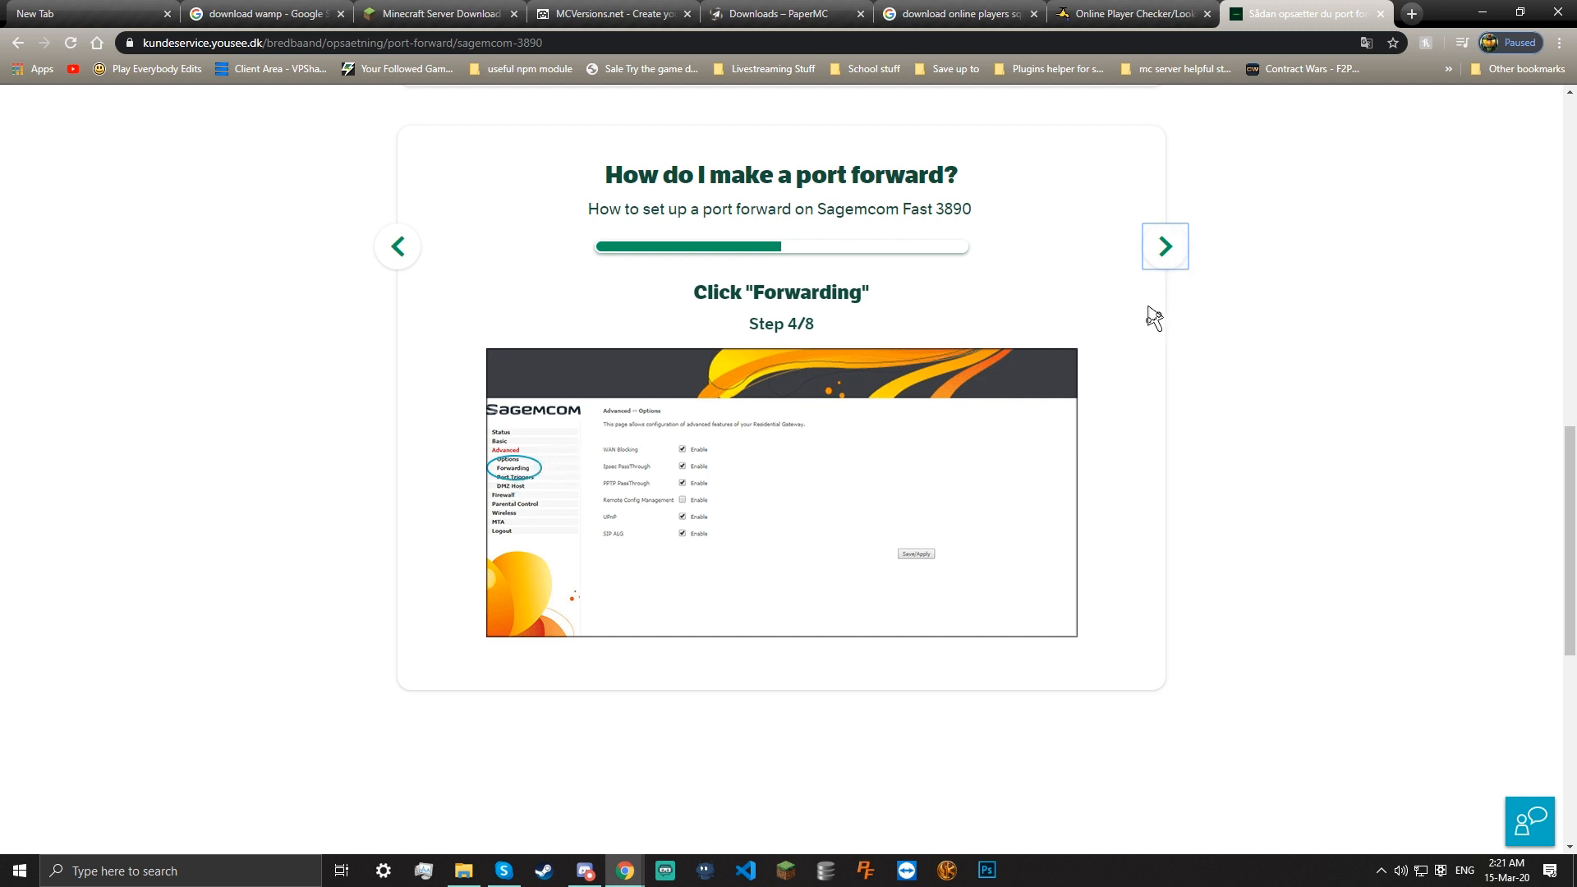
left_click(1162, 266)
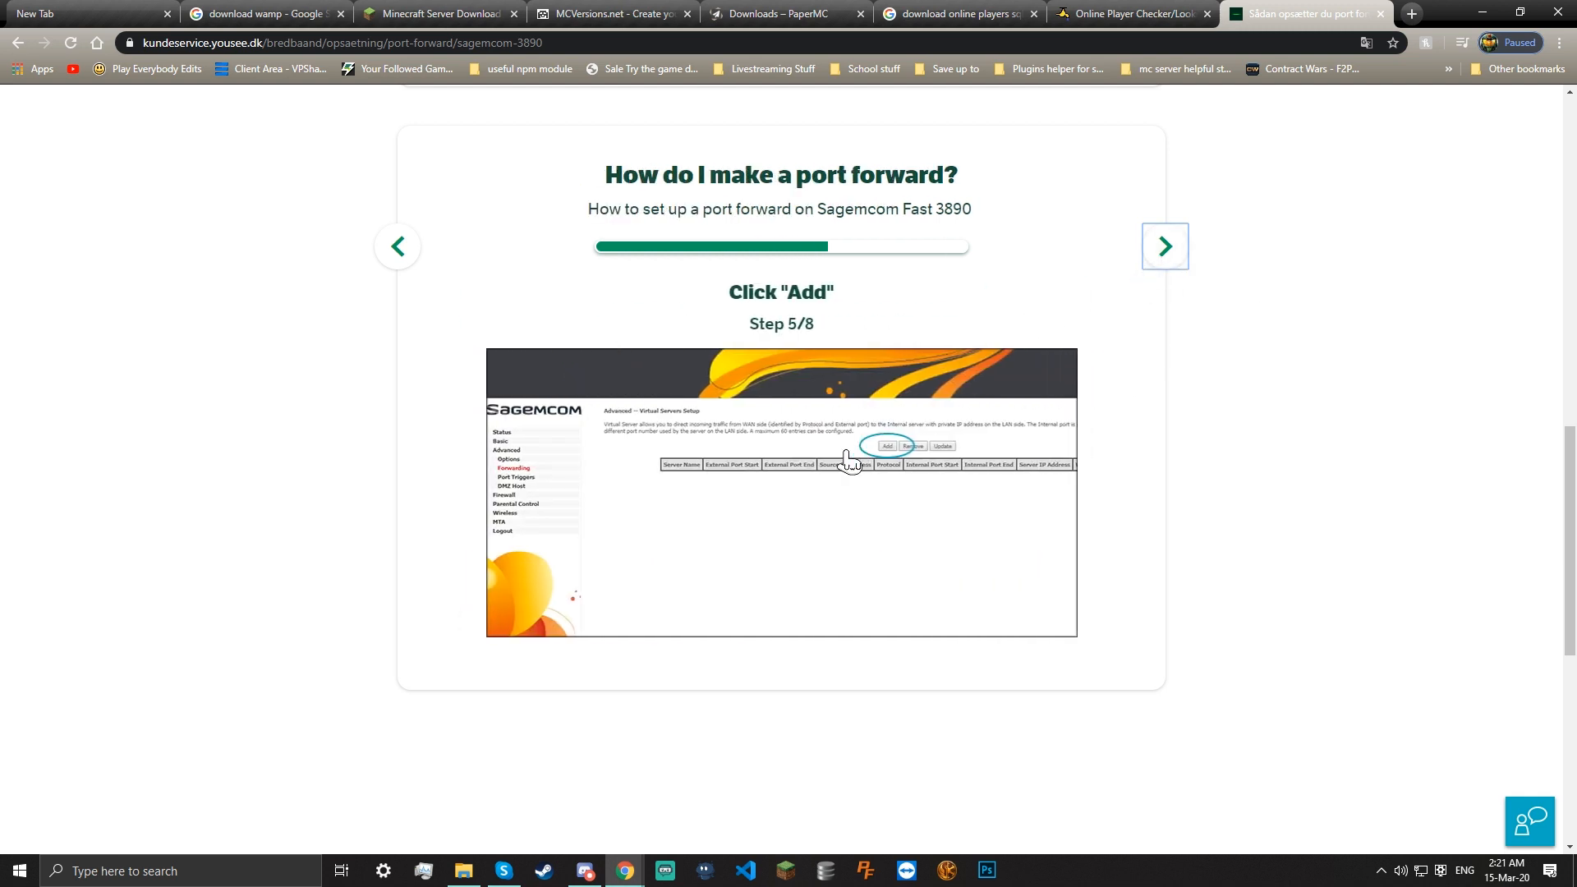
left_click(1144, 265)
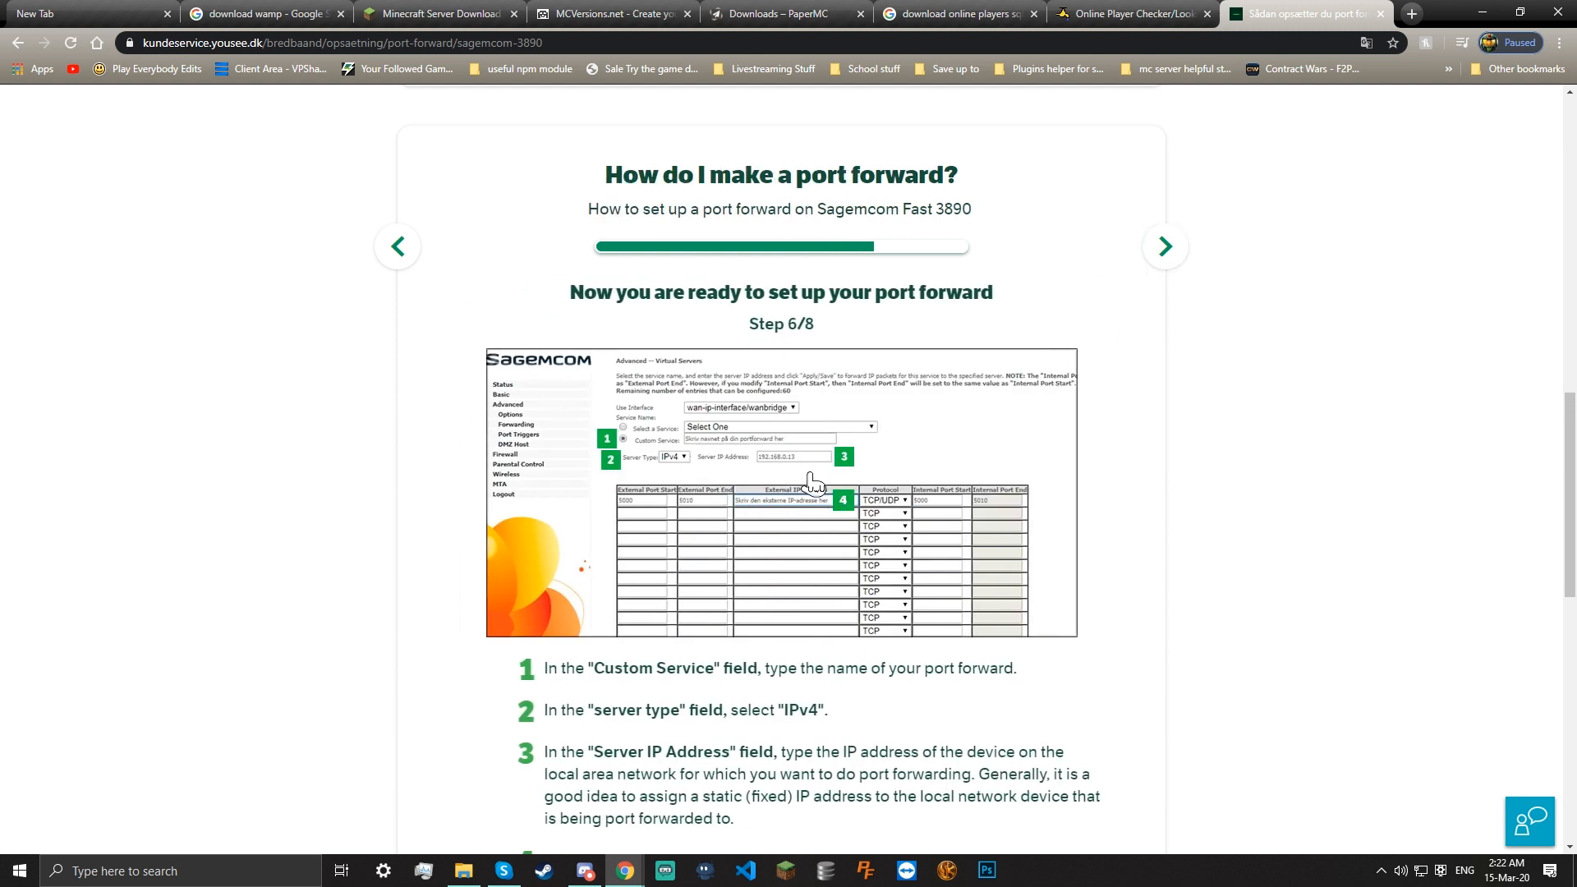
left_click(264, 871)
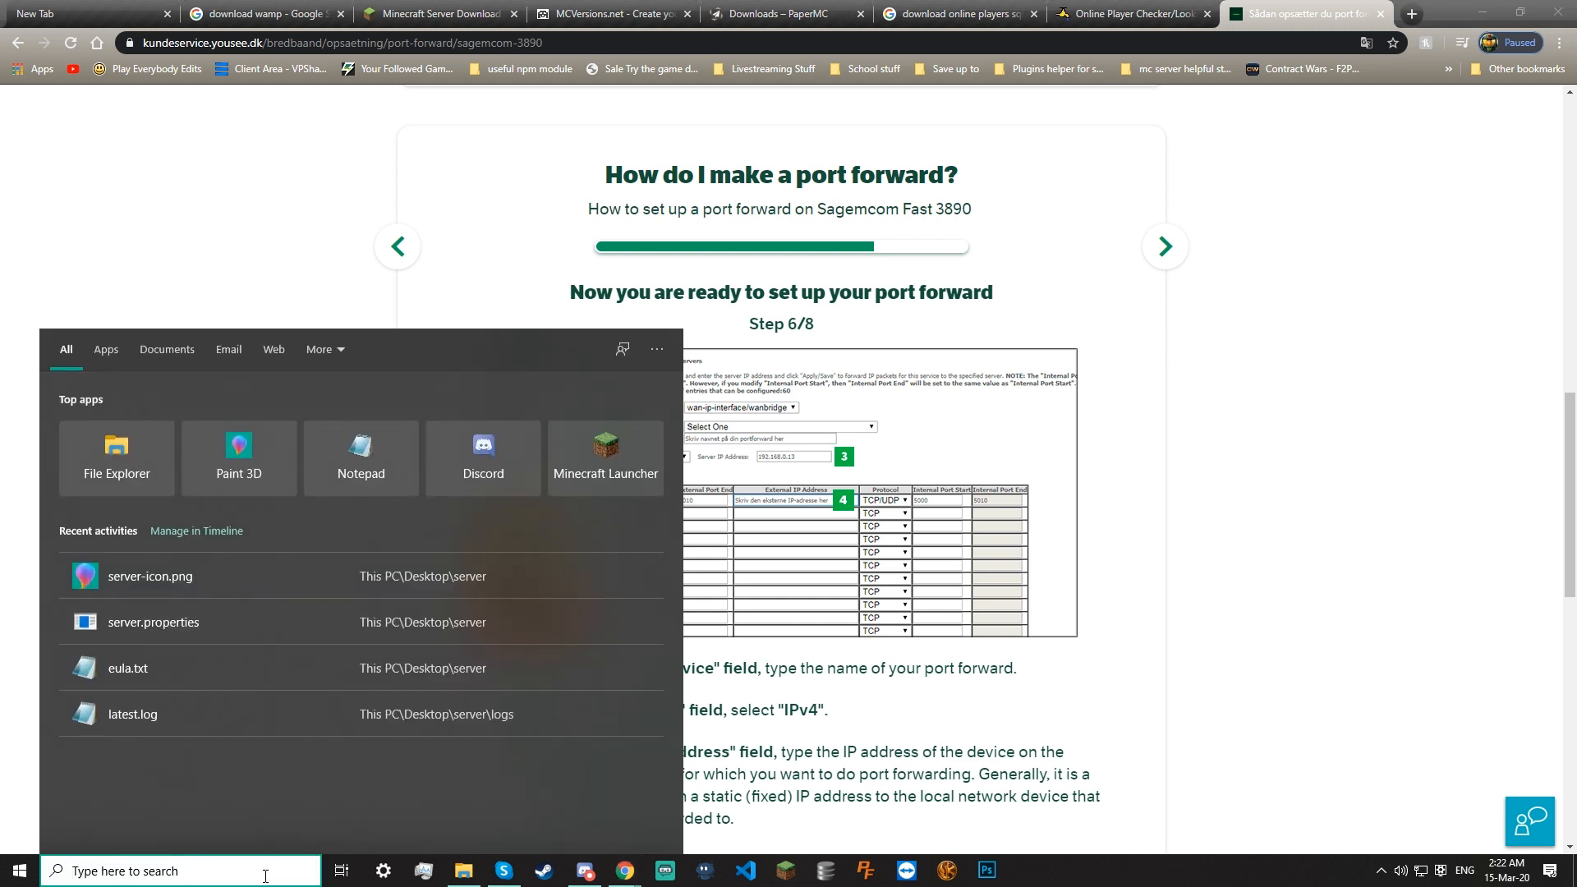
Open Command Prompt, run ipconfig to read the Ethernet IPv4 address, then close the console
type("comm")
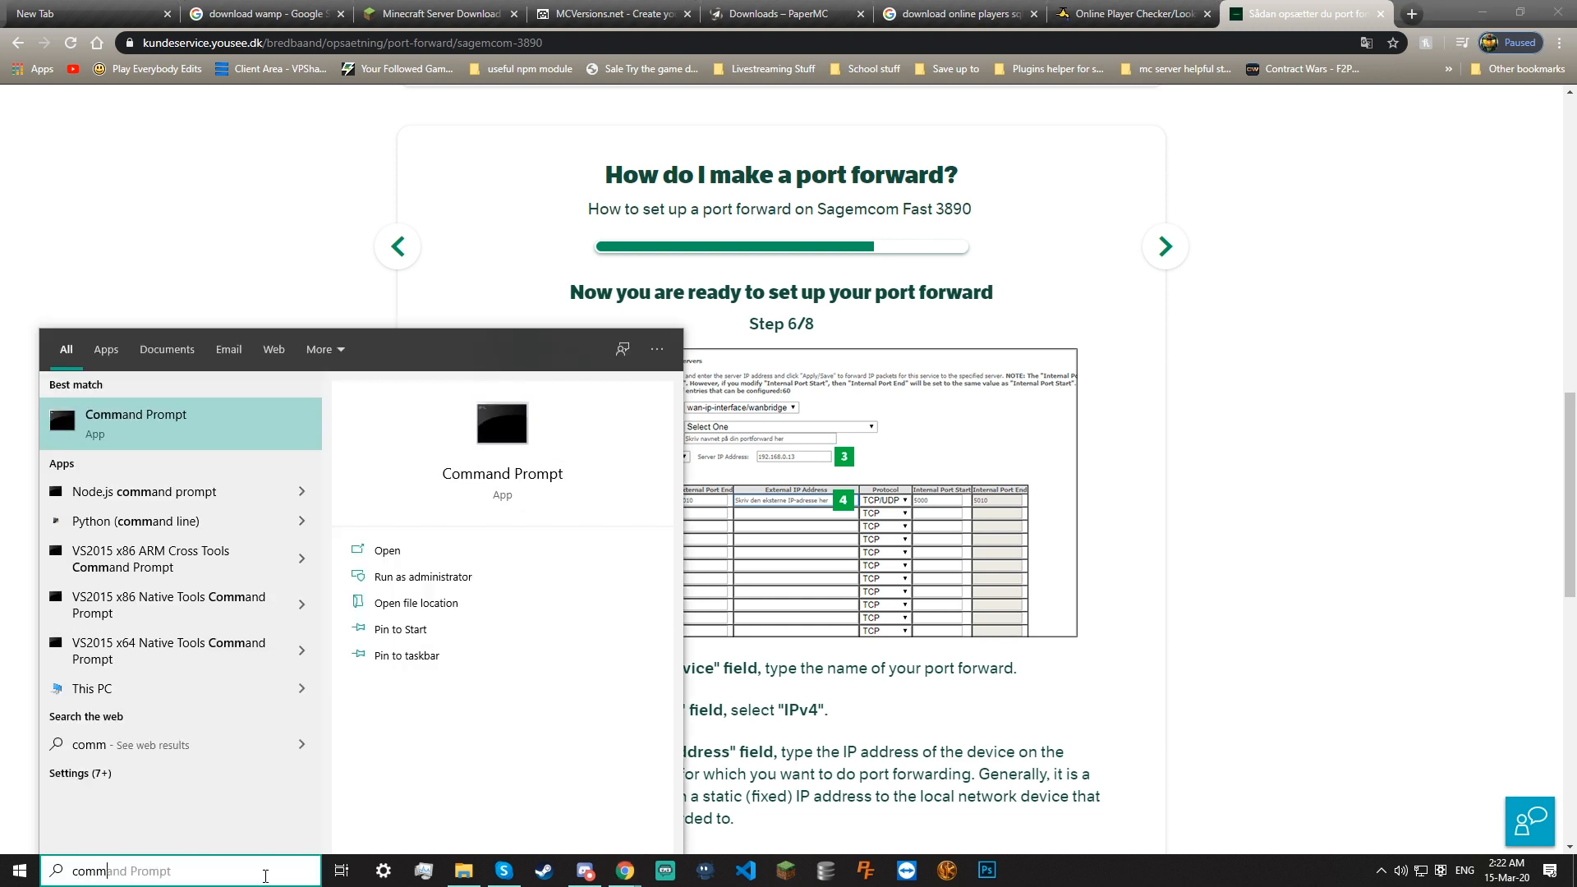
left_click(230, 440)
type("ipconfig")
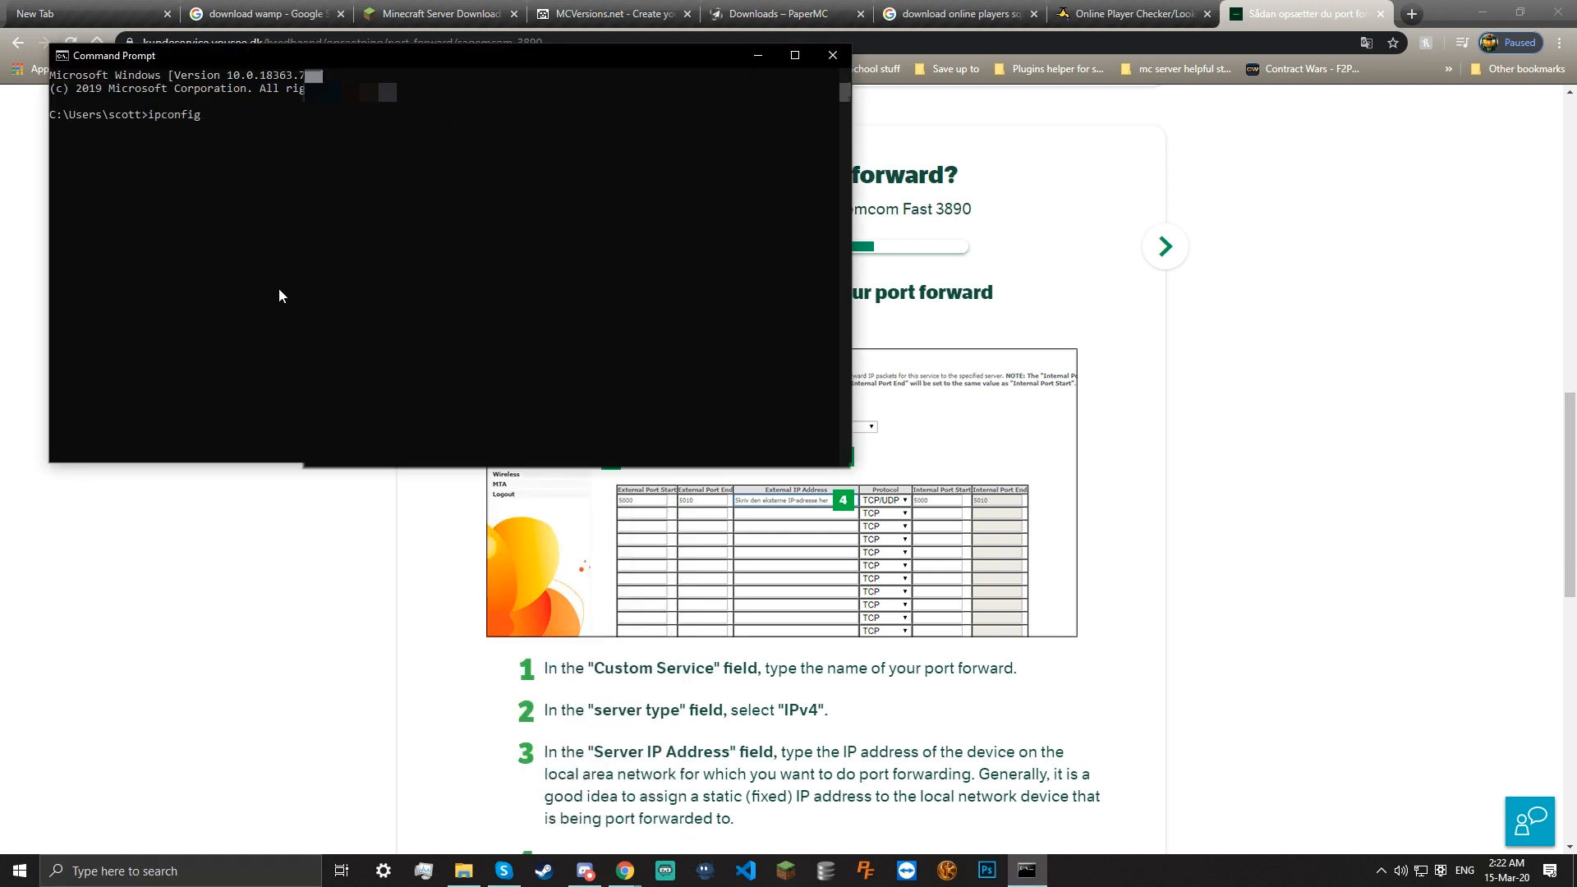
key("Return")
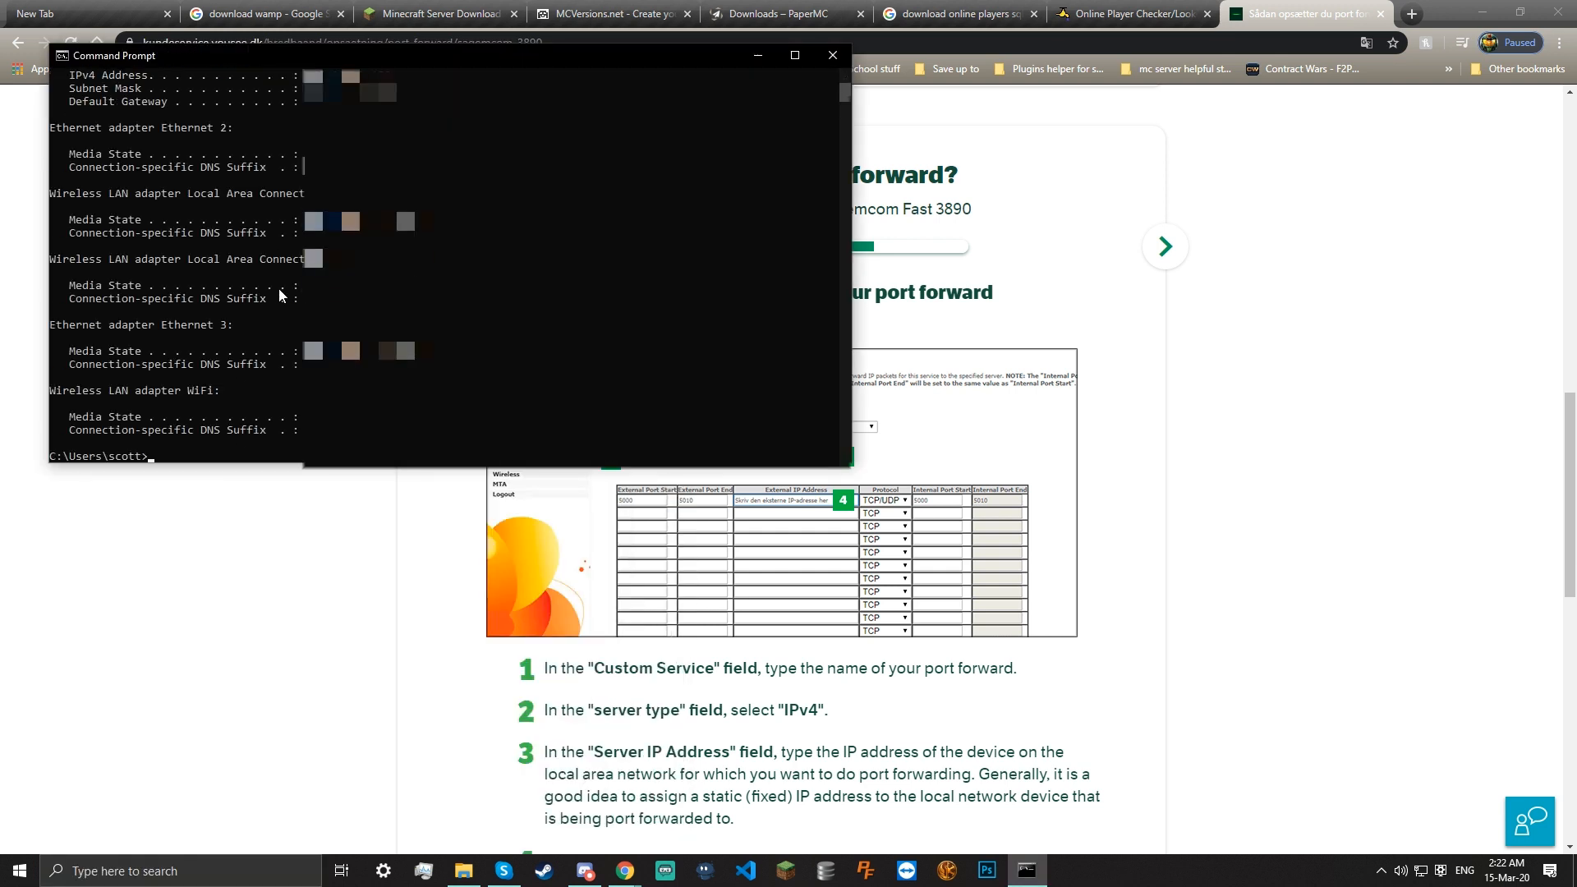
scroll(278, 296, "up", 5)
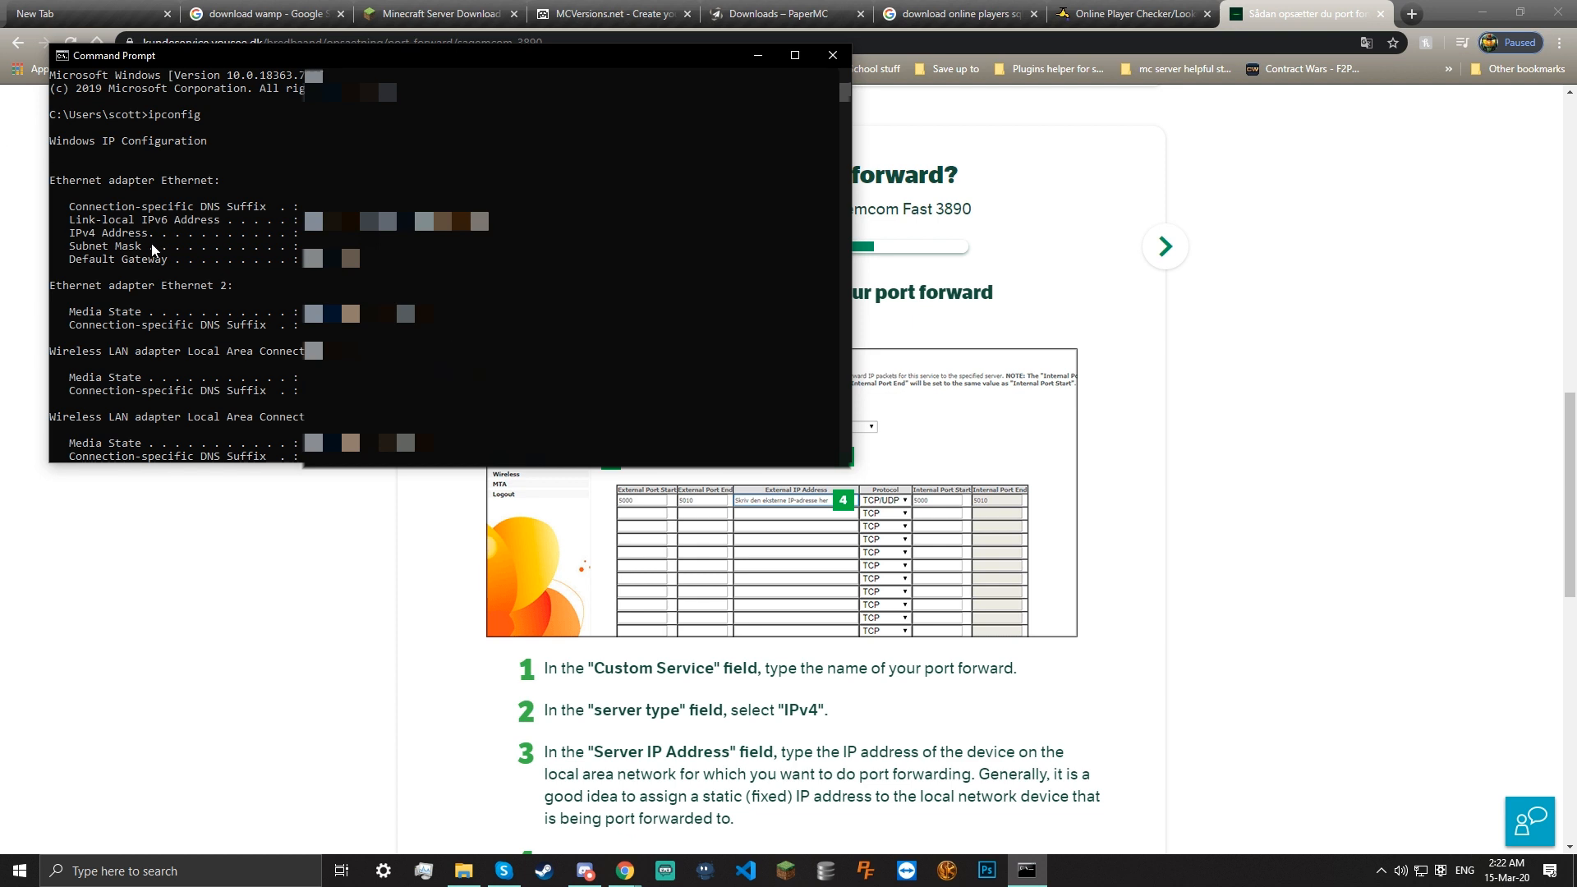
left_click_drag(70, 234, 394, 239)
left_click(396, 239)
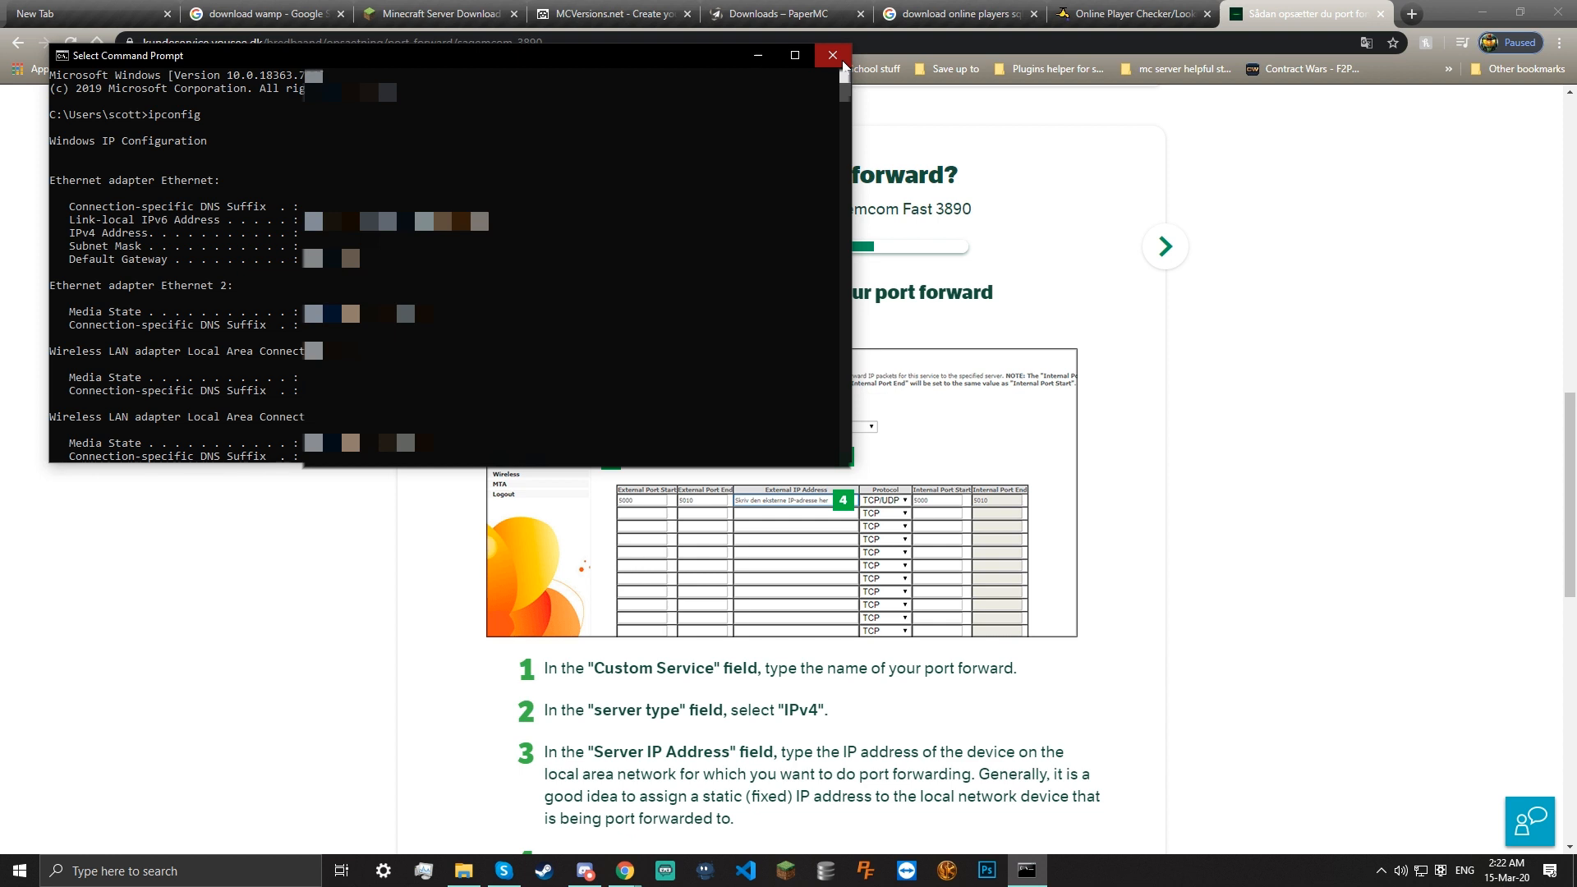
left_click(832, 55)
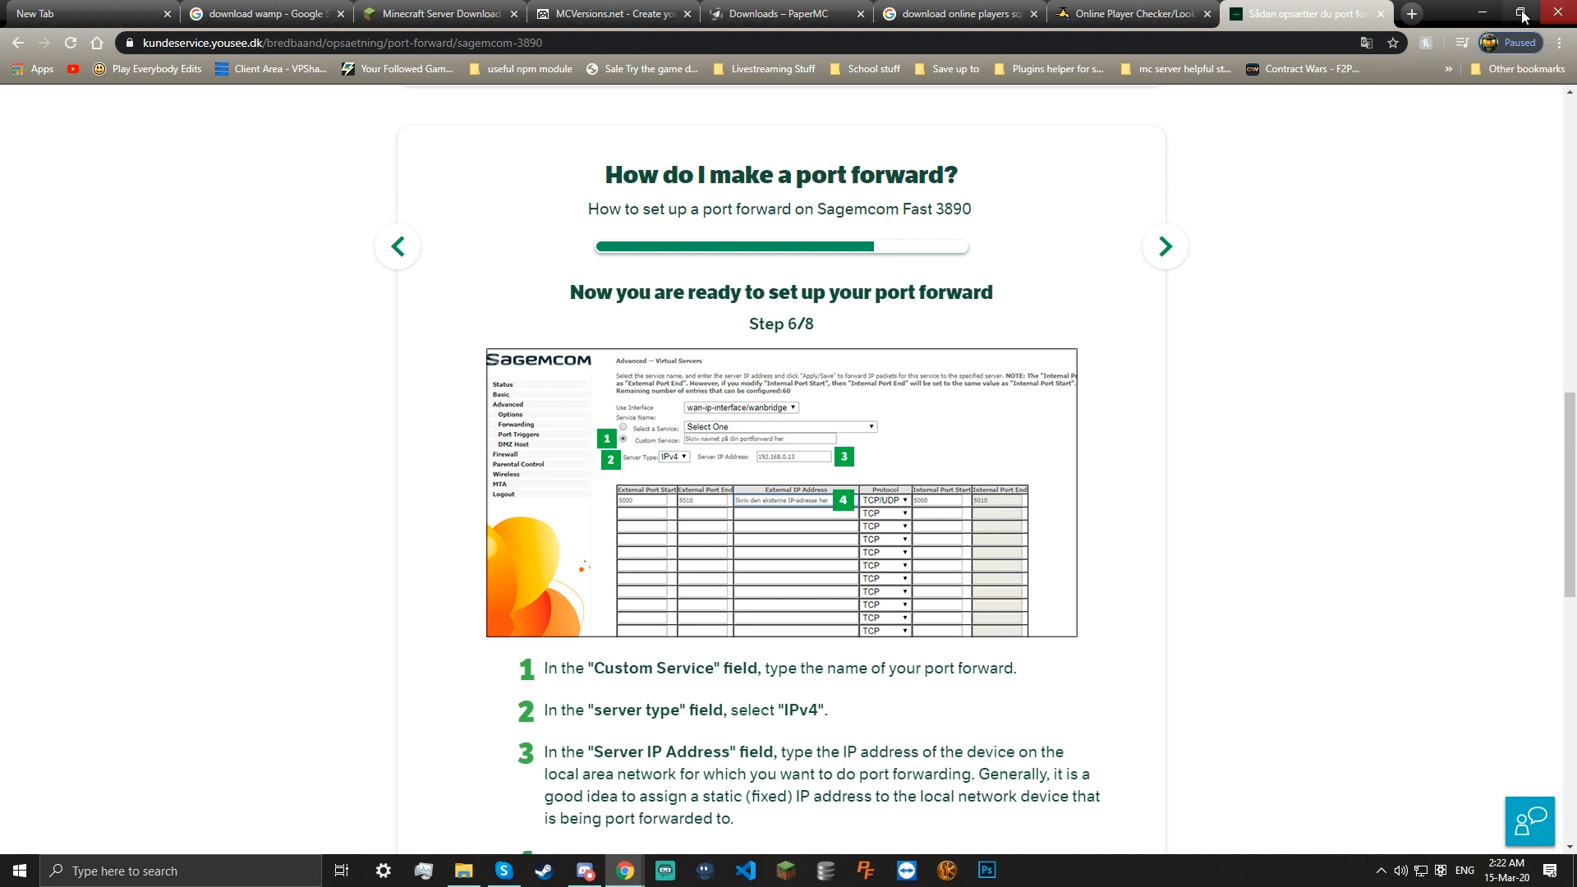
Read guide steps 7 and 8 on external and internal ports, then minimize Chrome
left_click(1166, 249)
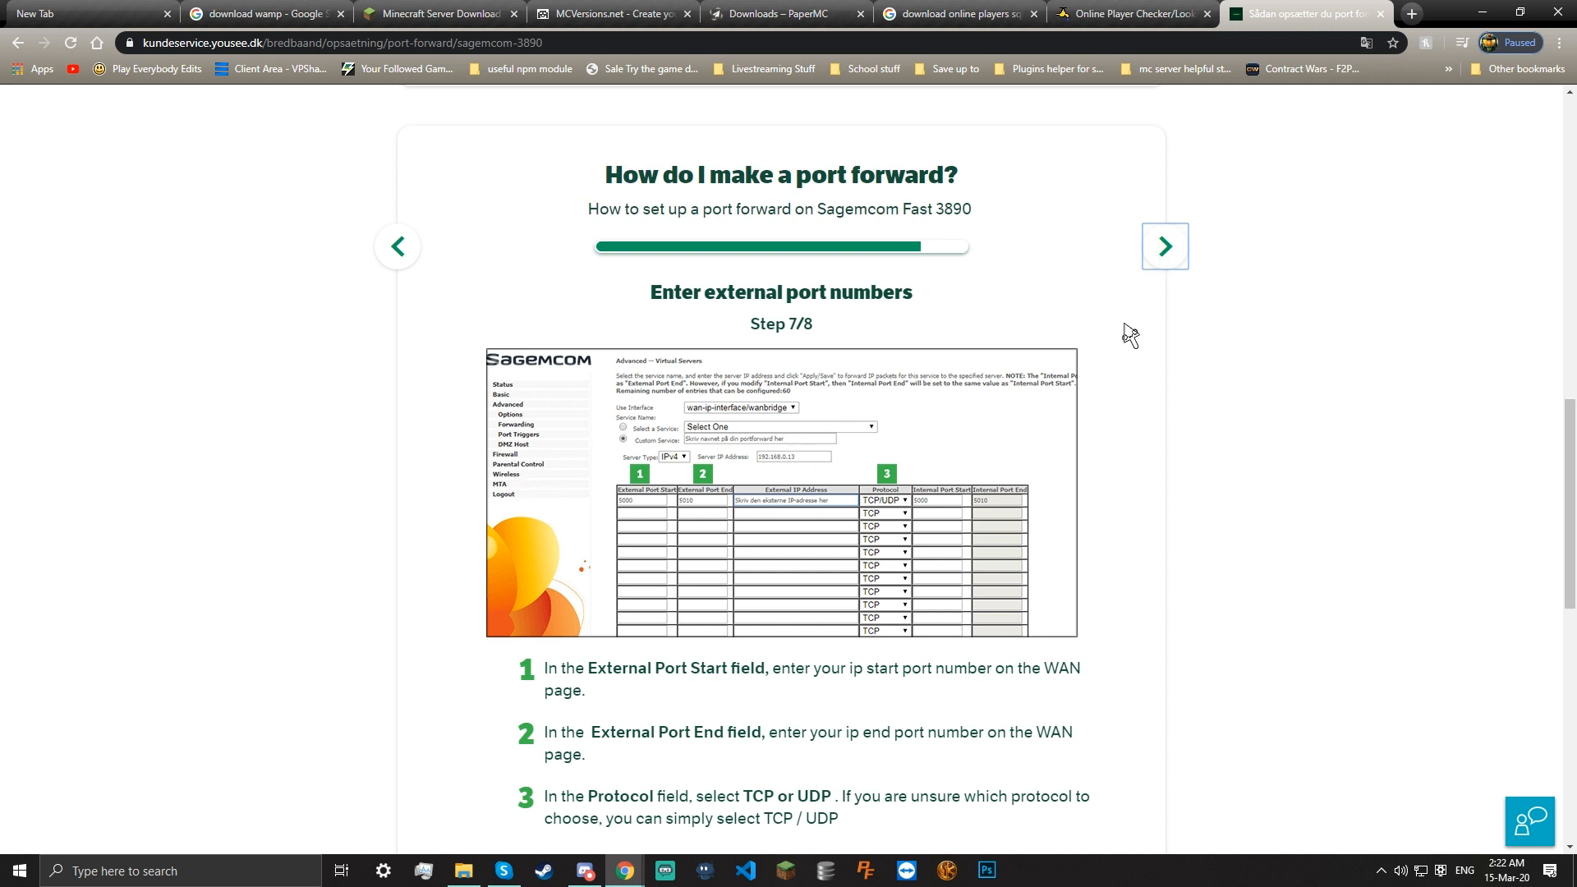
left_click(1163, 248)
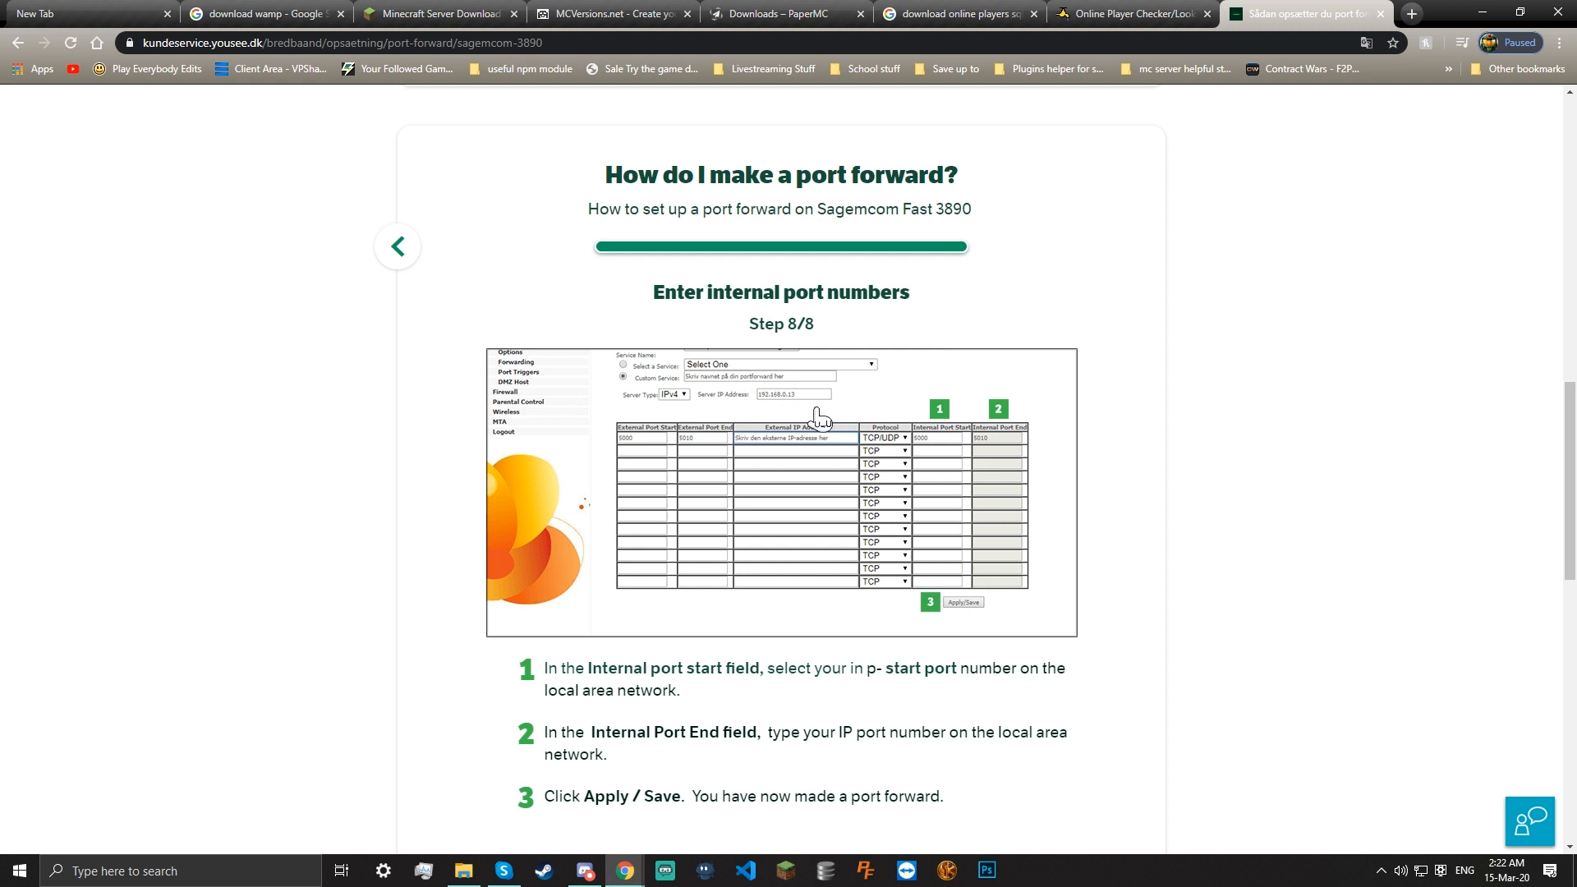
left_click(1485, 7)
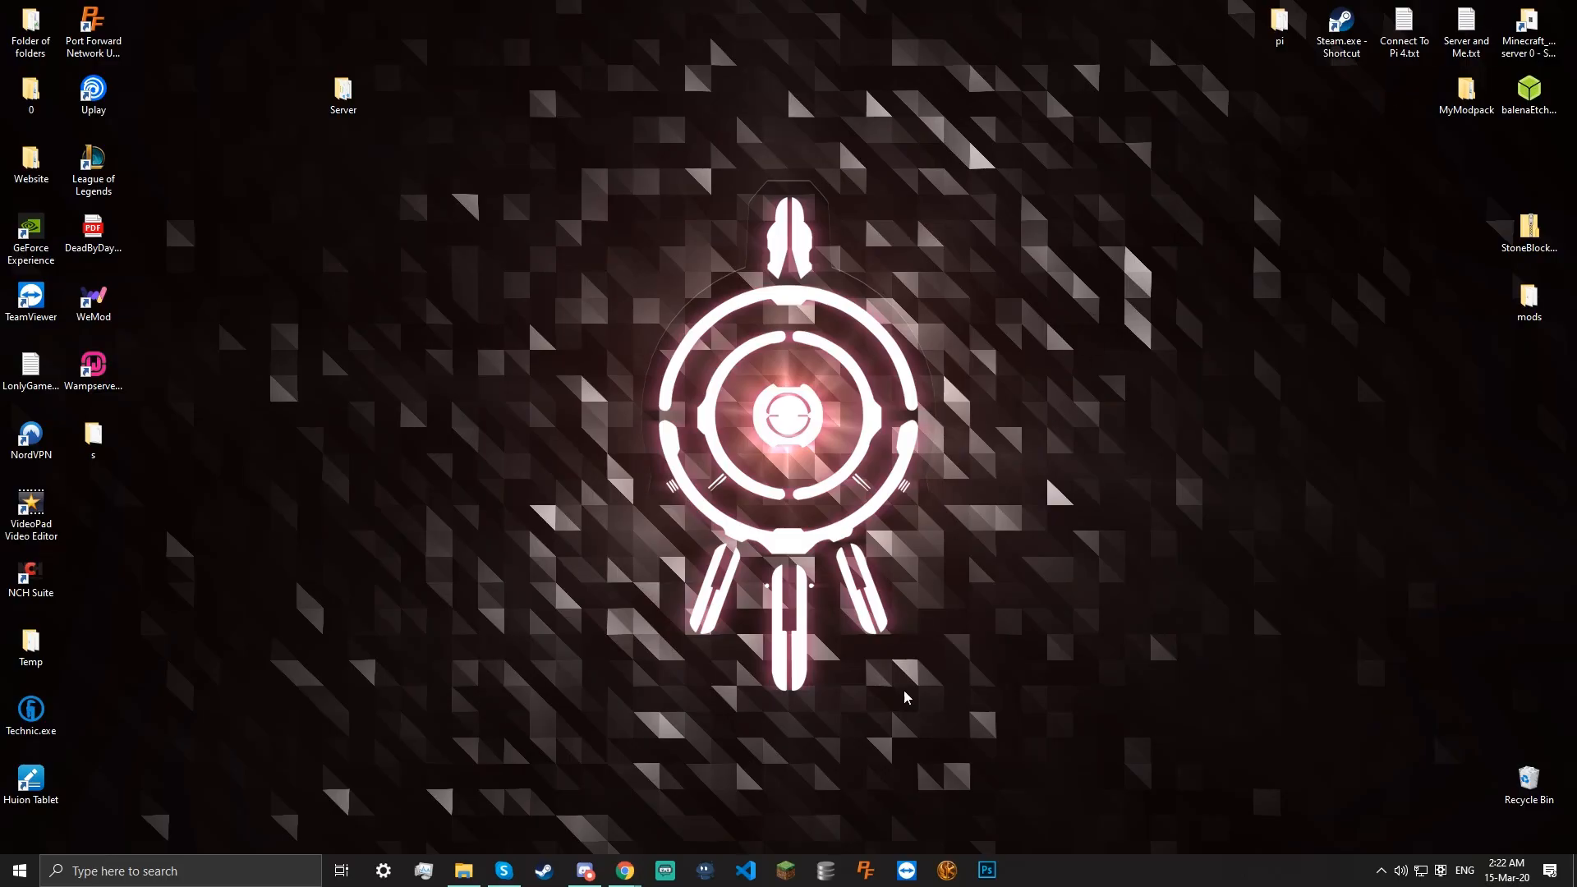
Launch Port Forward Network Utilities, centre its window, and open PFConfig
left_click(865, 869)
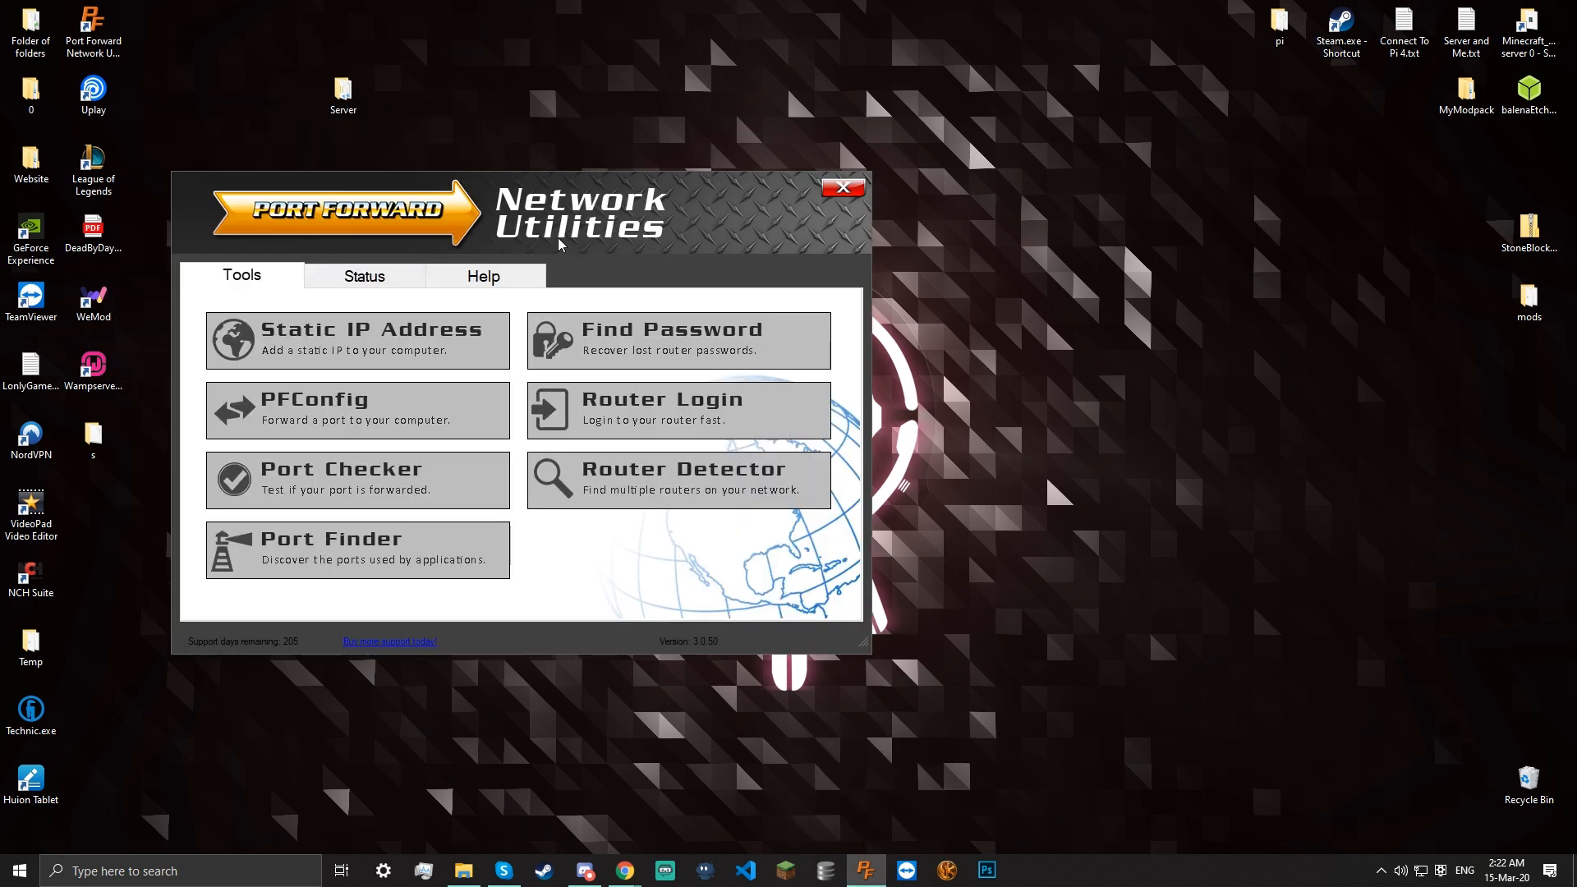
left_click_drag(618, 177, 805, 177)
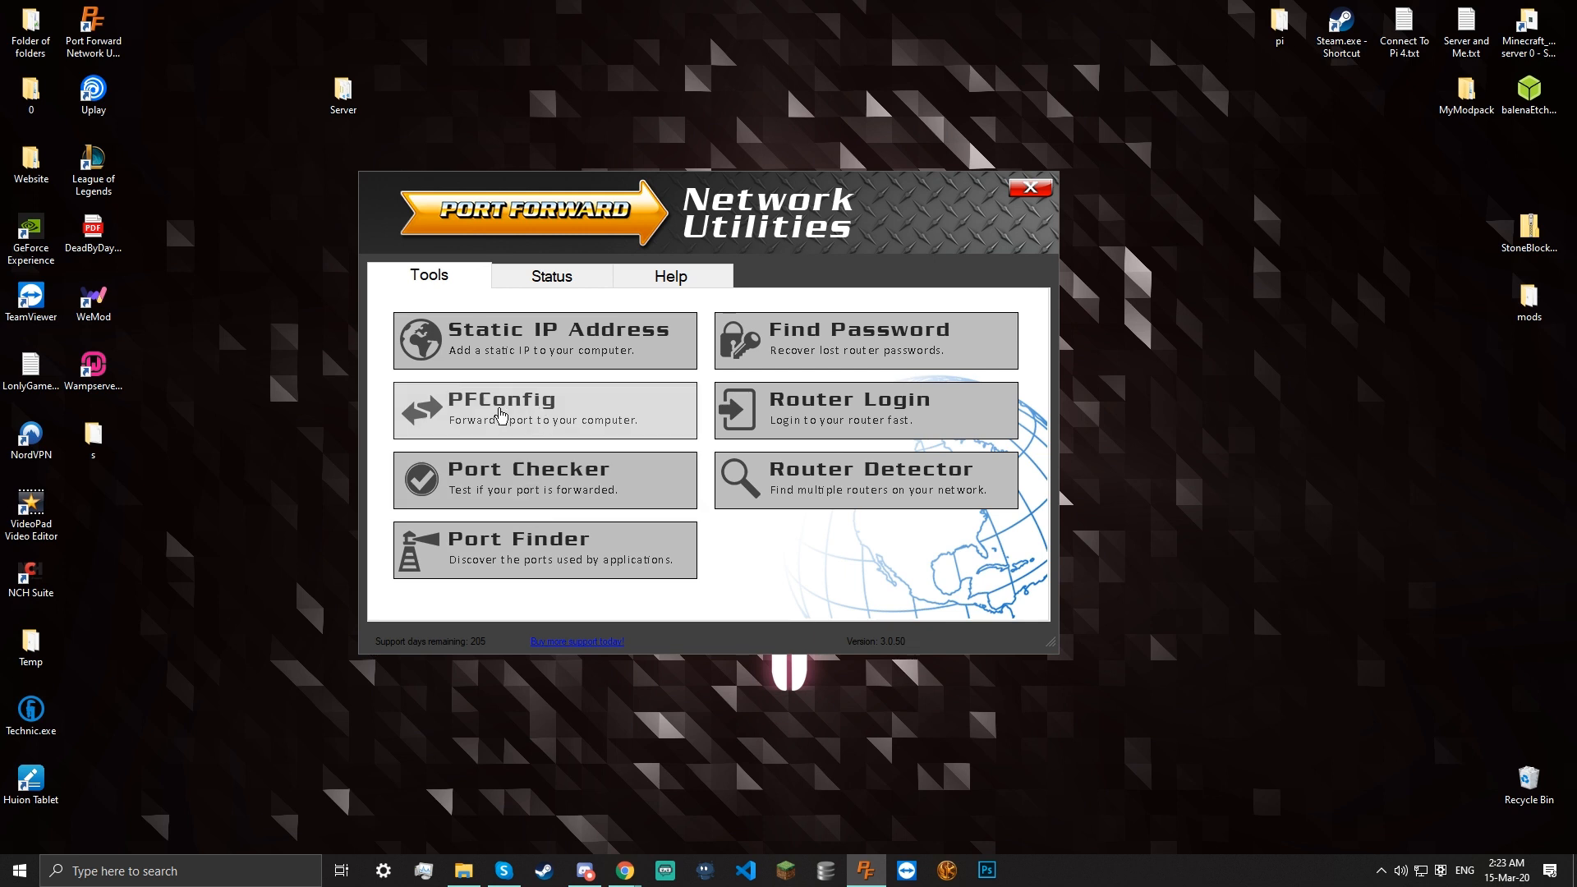
left_click(467, 411)
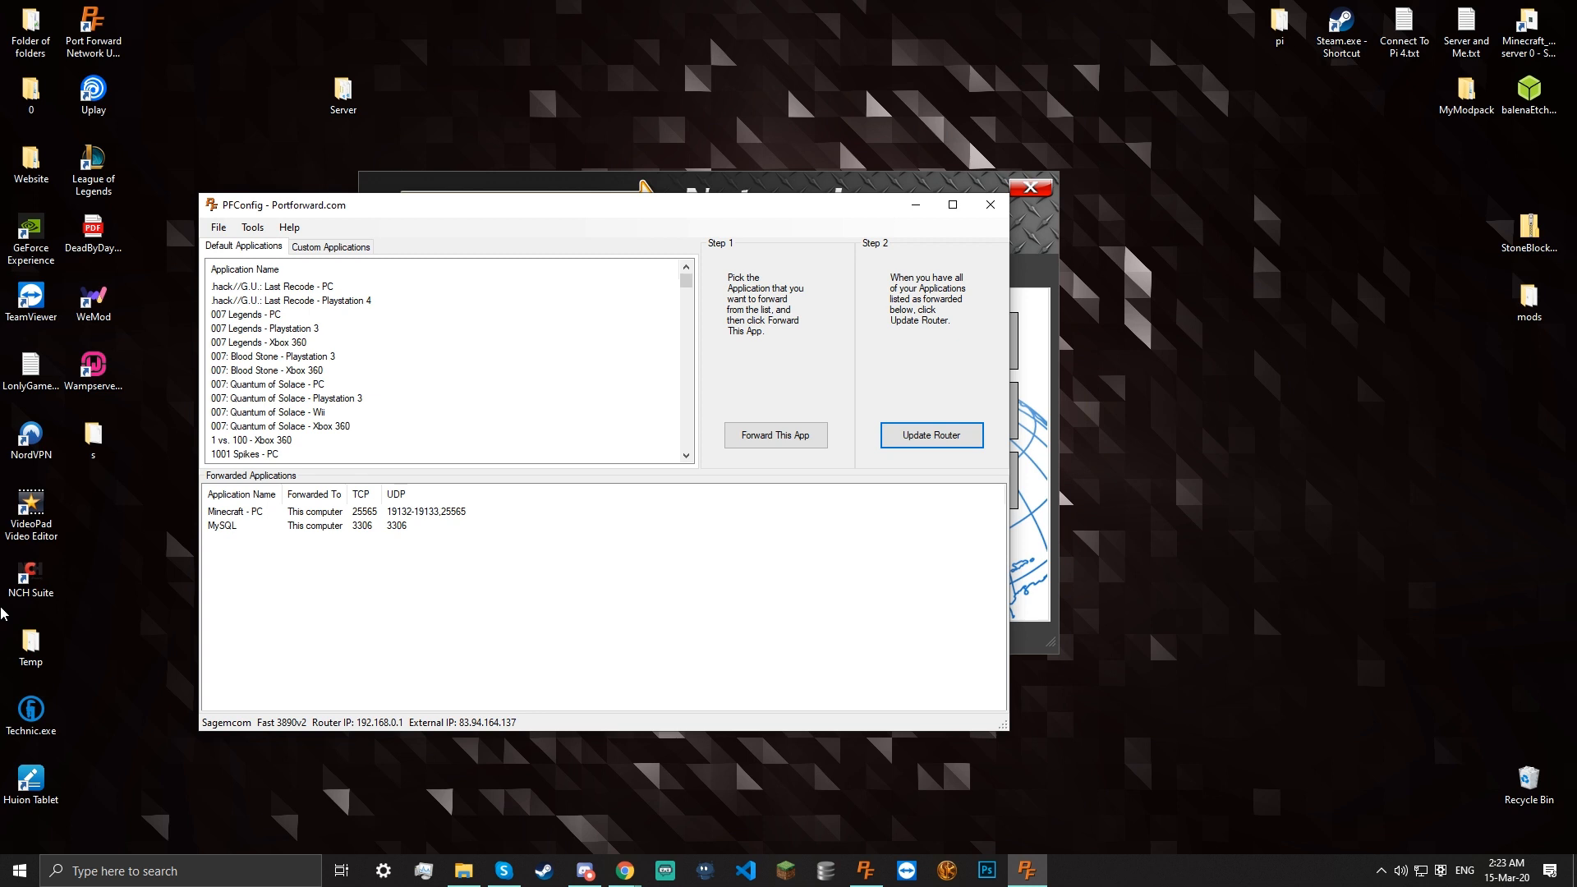
Review the Default and Custom Applications forwards, including Minecraft - PC on 25565, then close PFConfig
scroll(363, 338, "down", 5)
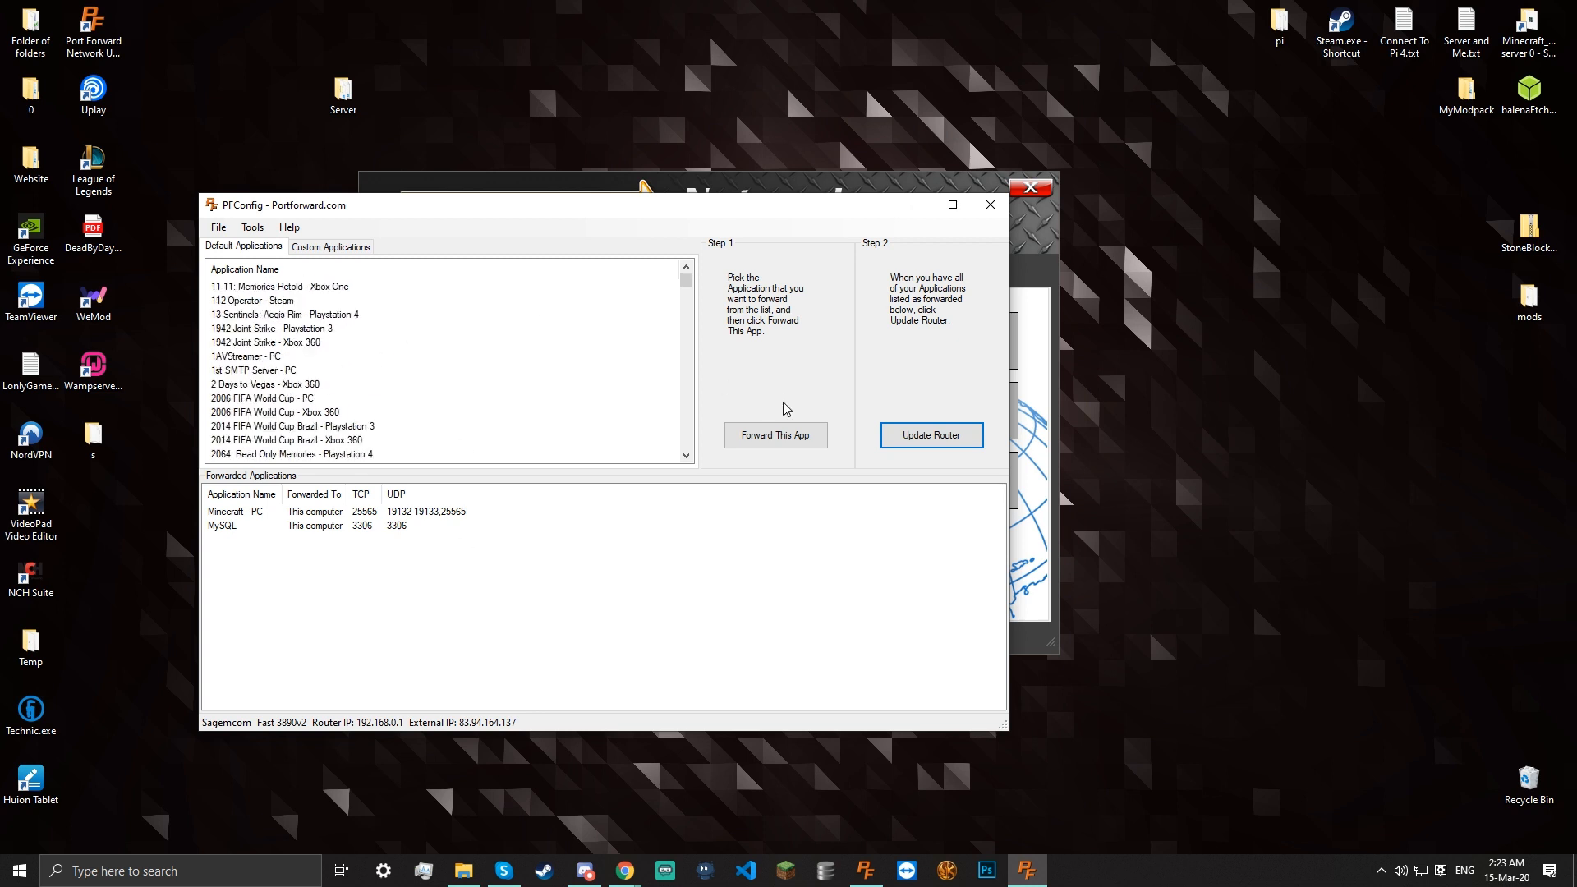
left_click(304, 251)
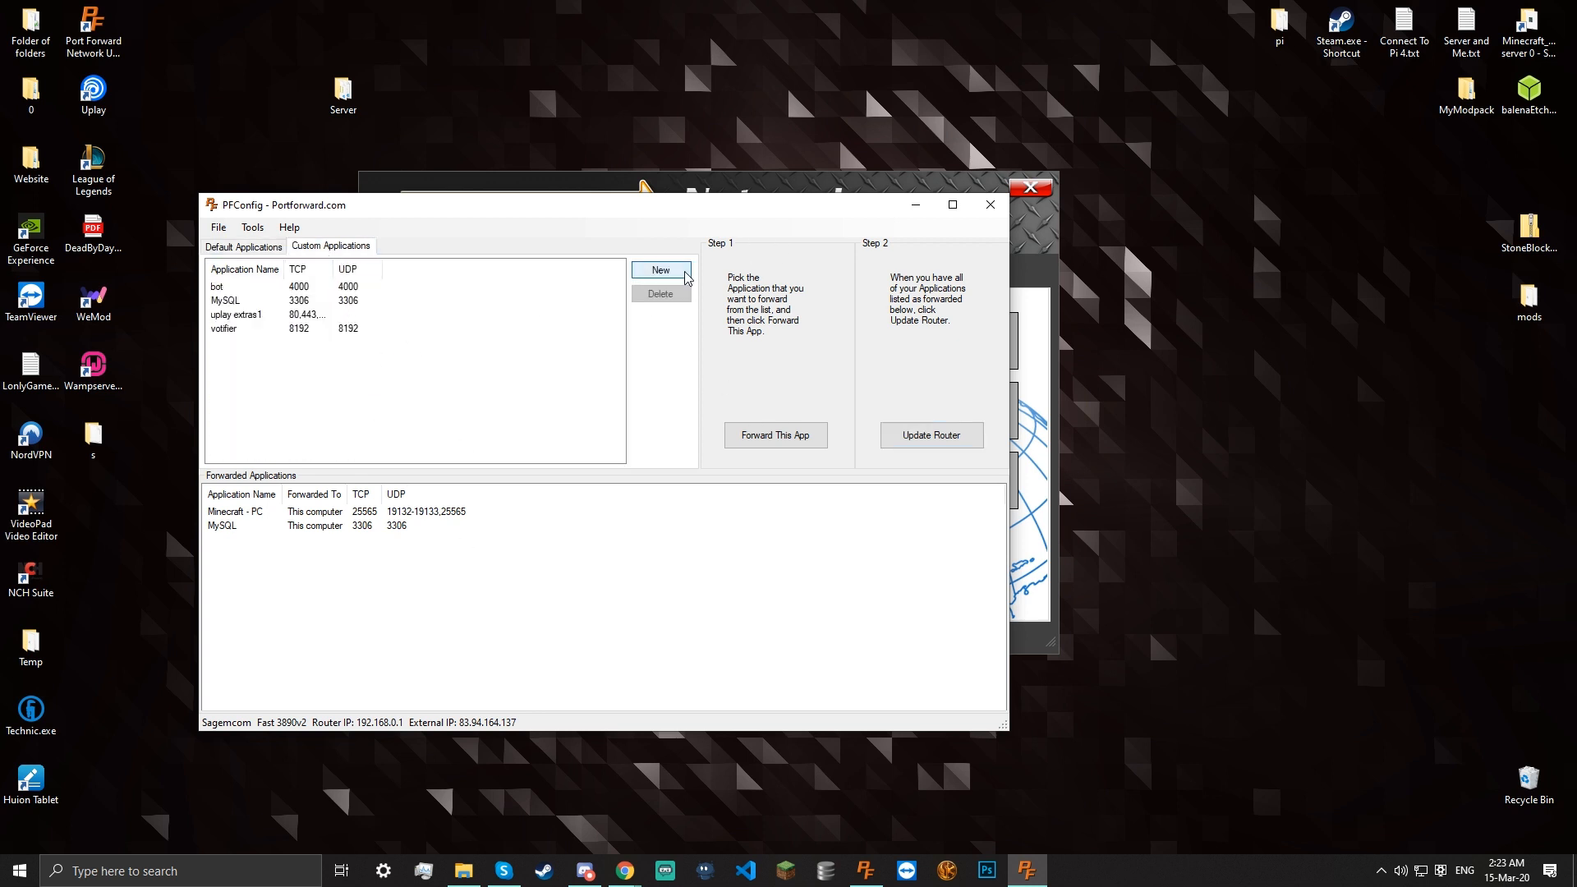
left_click(662, 275)
left_click(646, 426)
left_click(245, 246)
left_click_drag(686, 281, 649, 465)
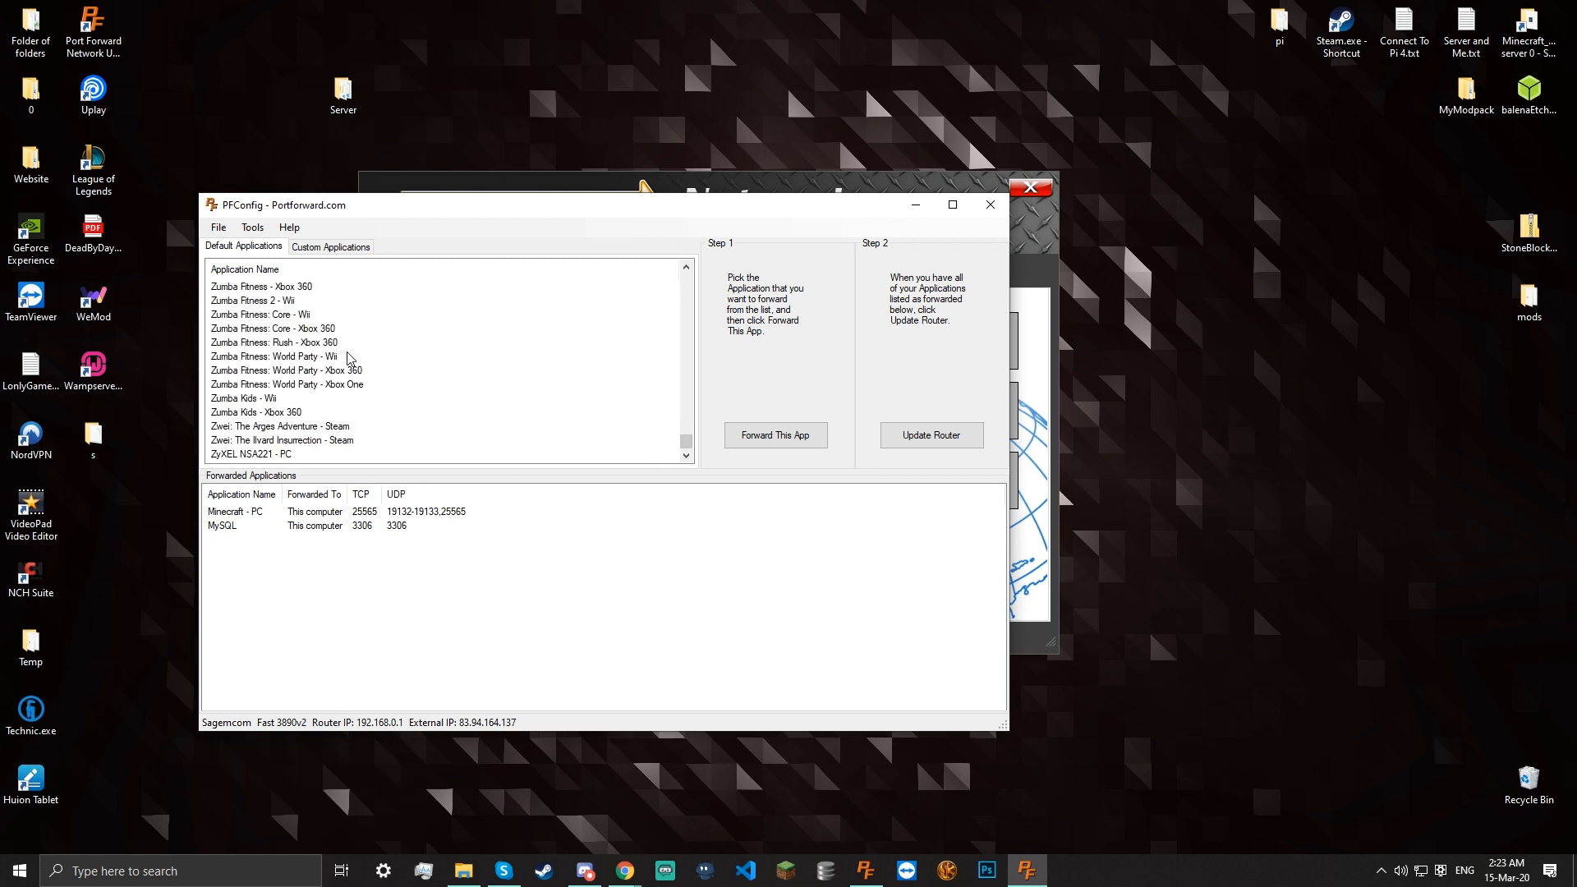
left_click_drag(681, 454, 737, 269)
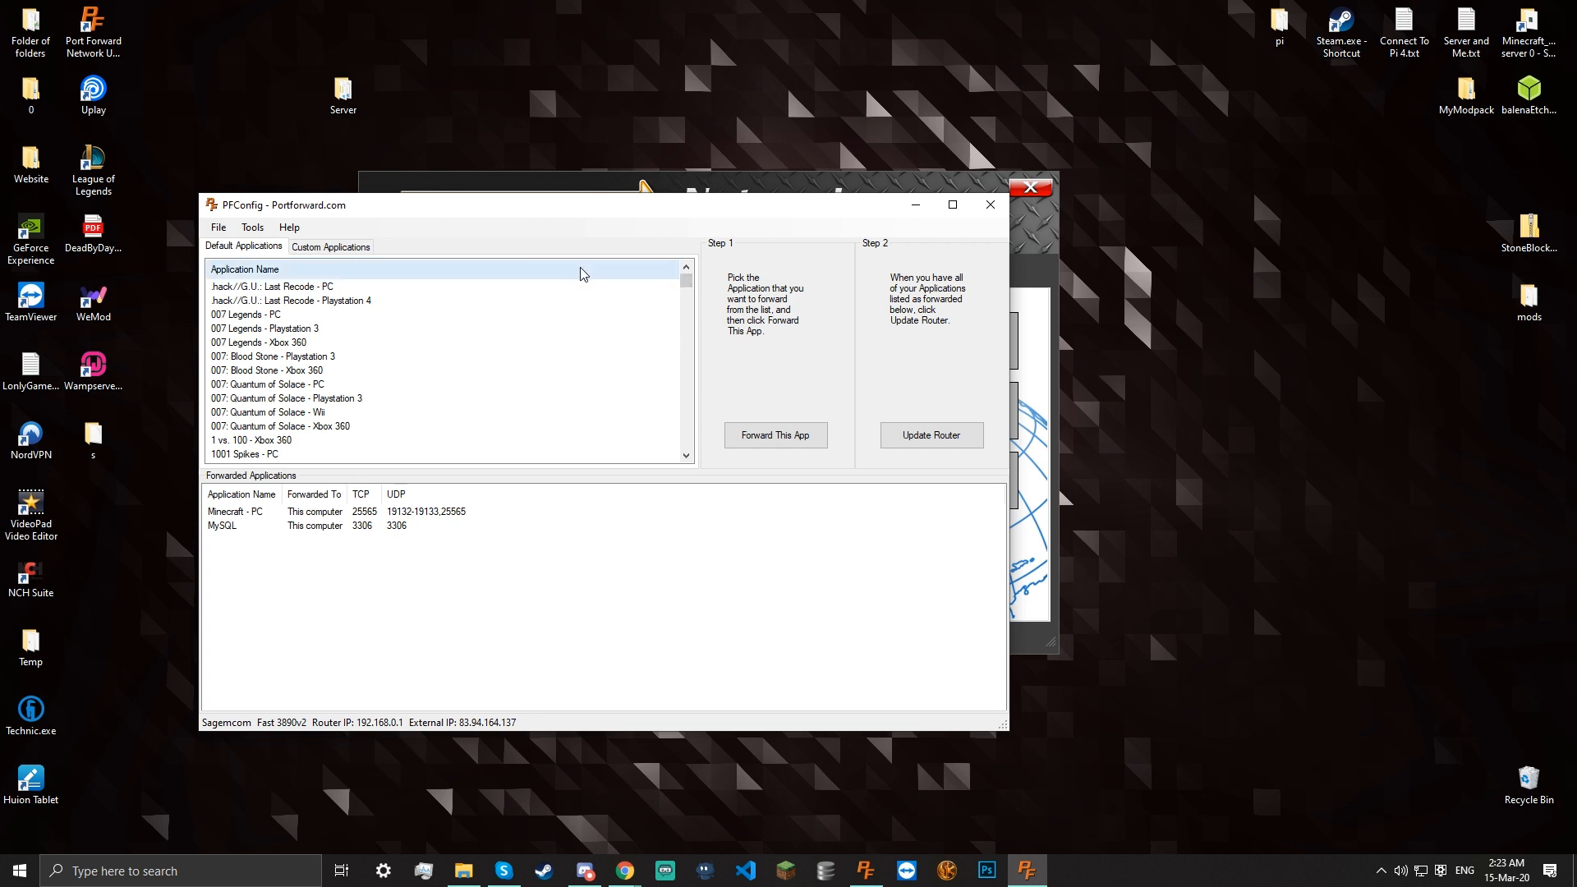
left_click(249, 227)
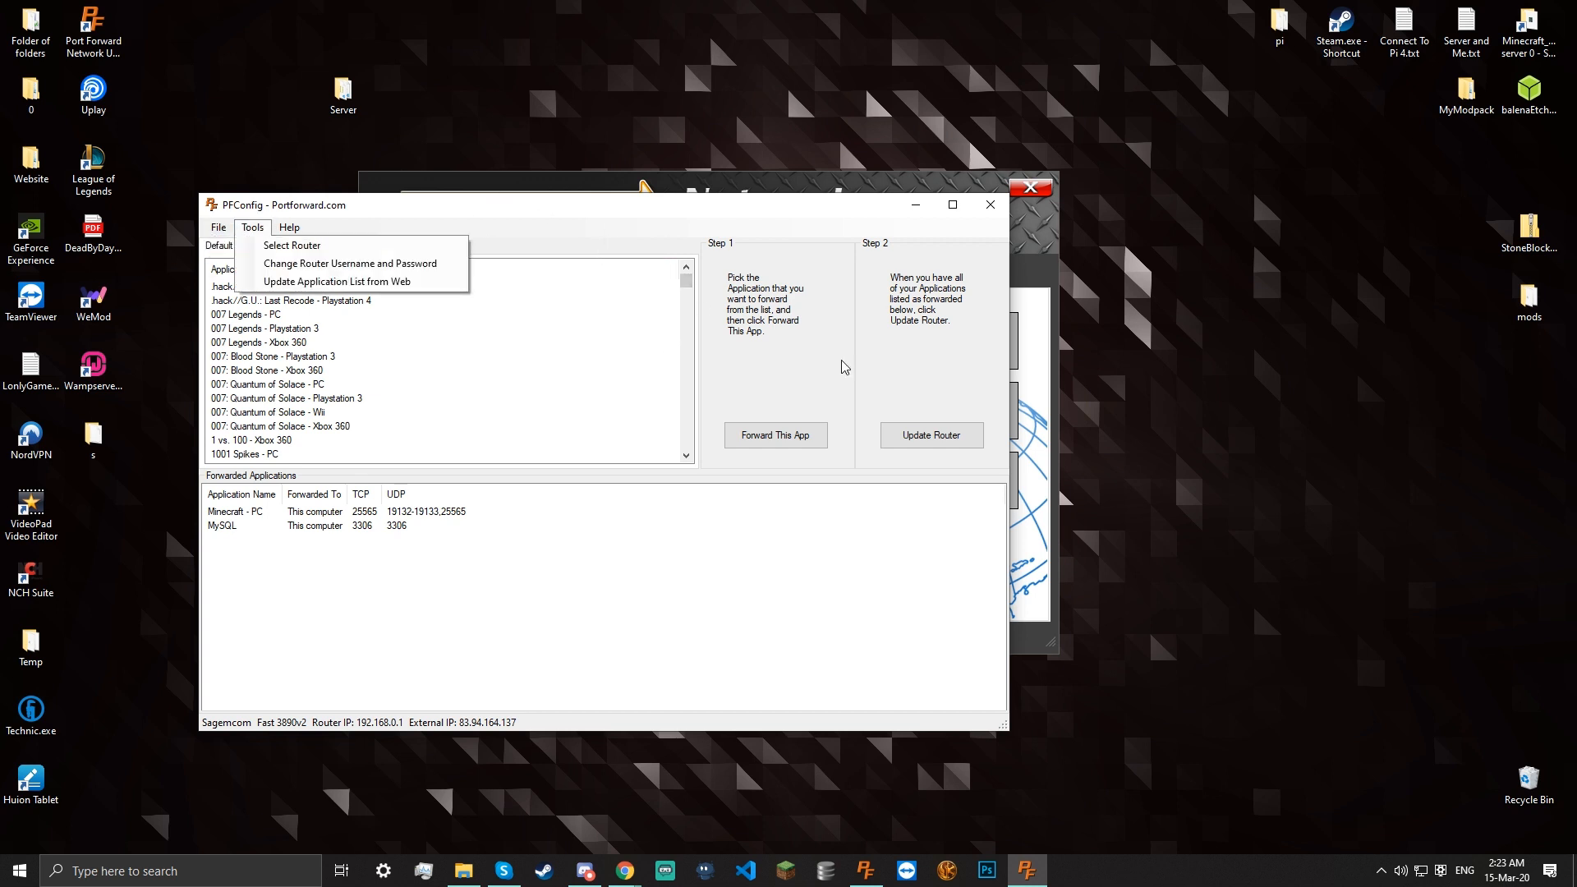
left_click(991, 204)
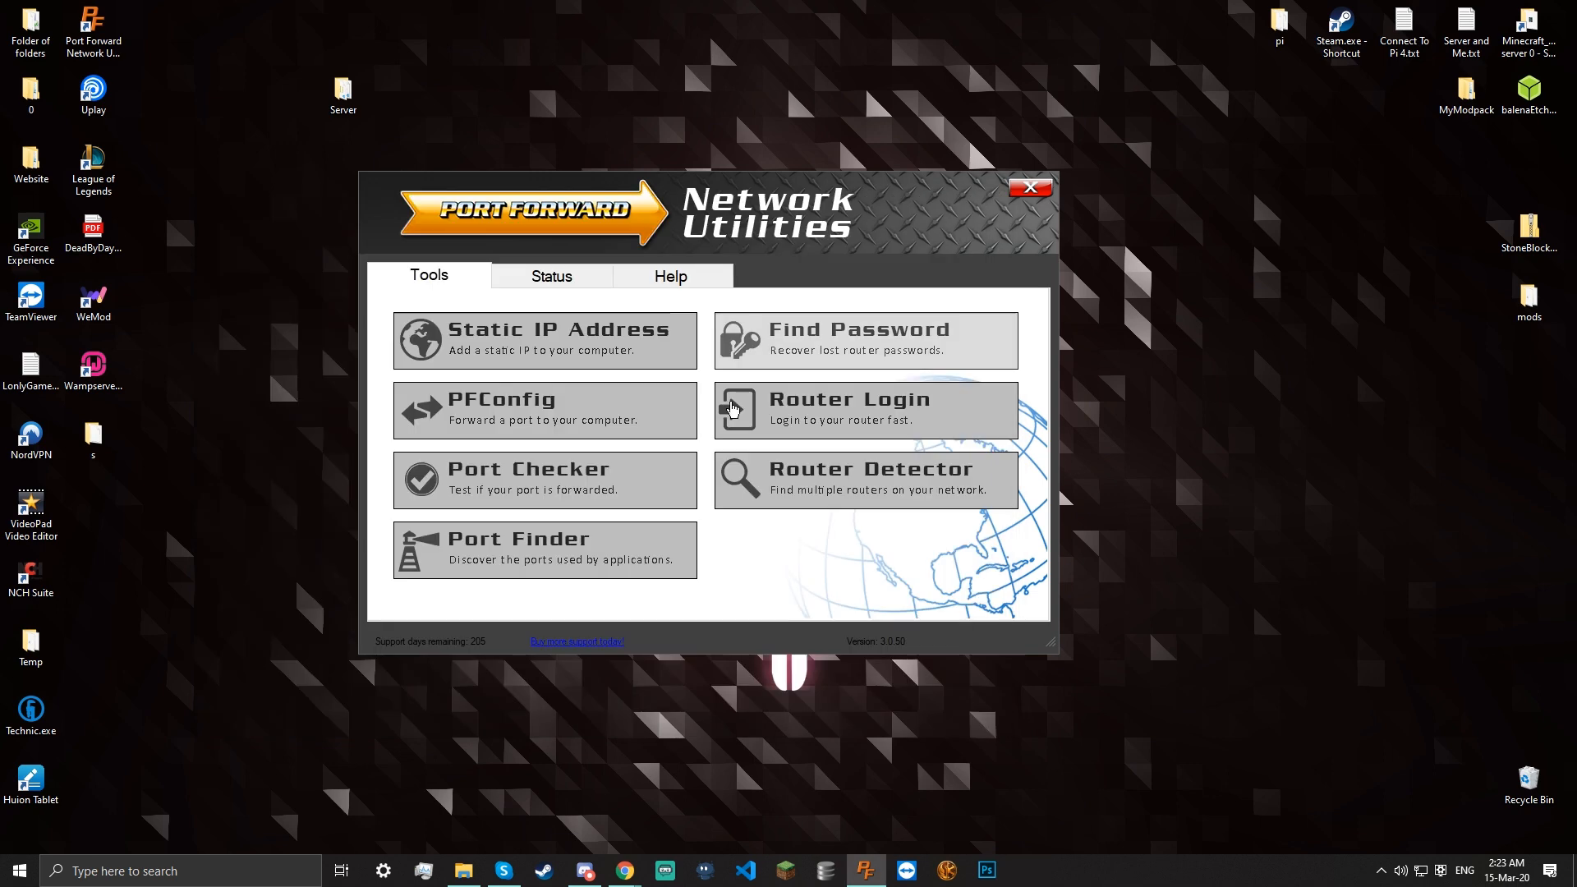
left_click(440, 462)
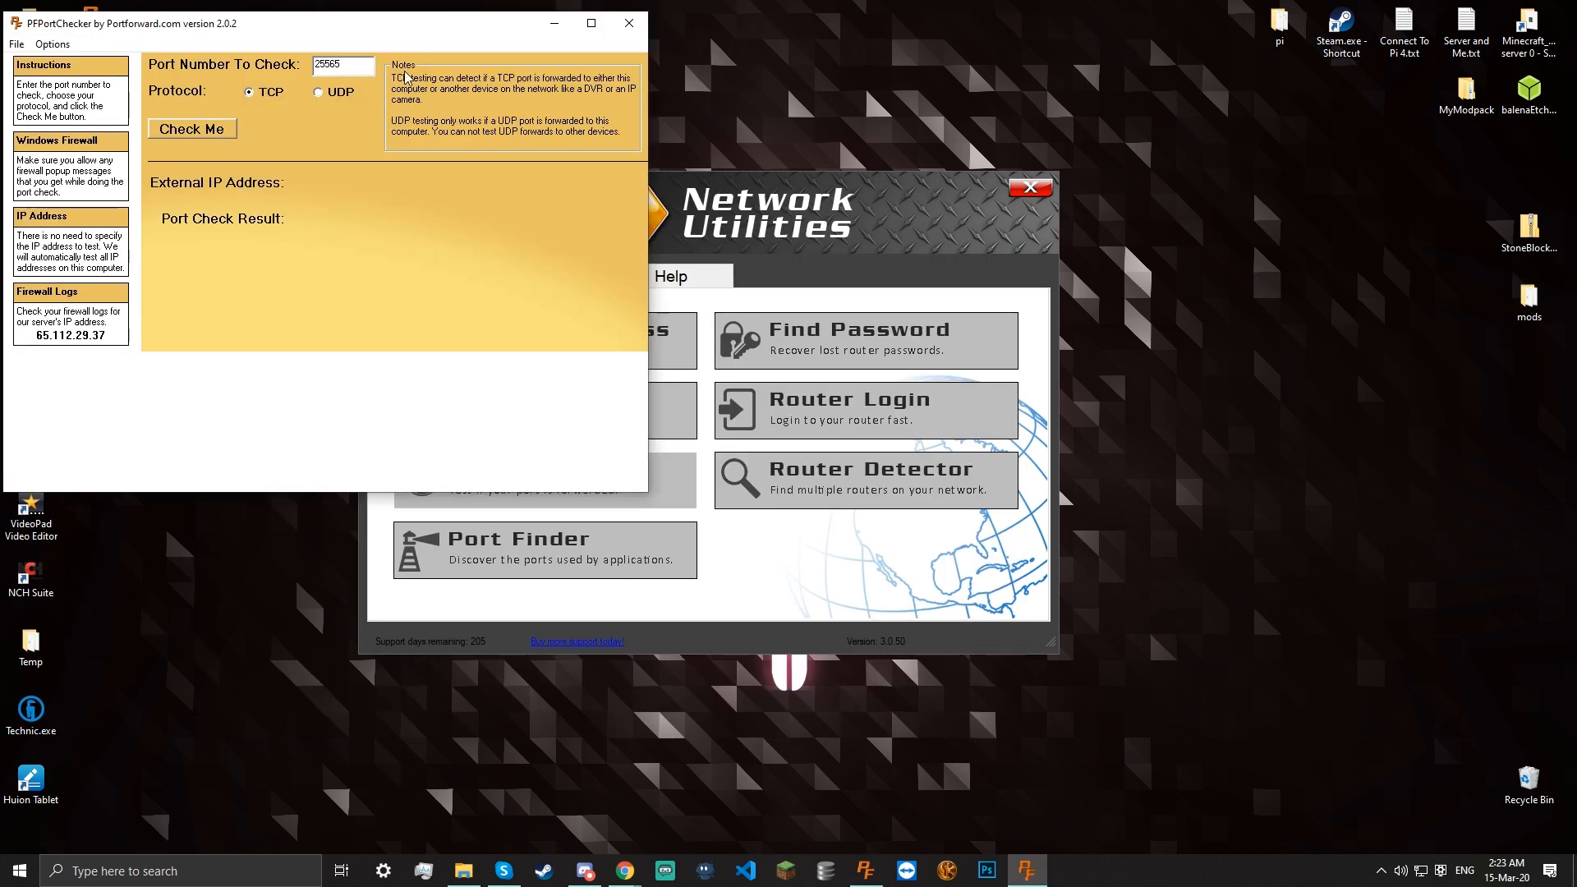
Check that TCP port 25565 is open, close the network tools, and restore the Server folder
left_click(211, 128)
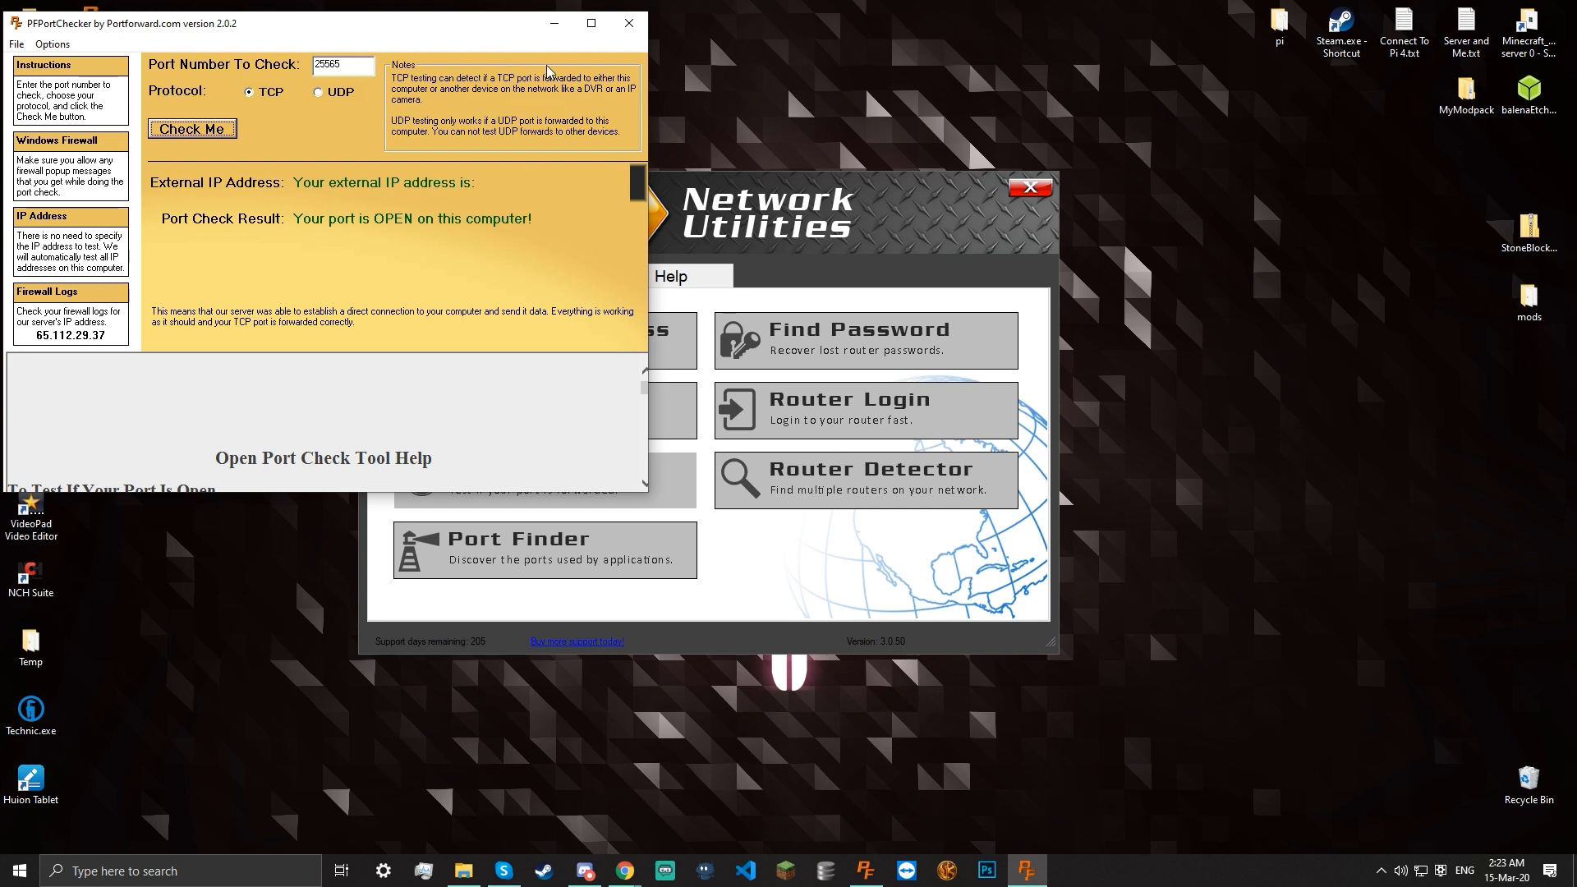
left_click(629, 23)
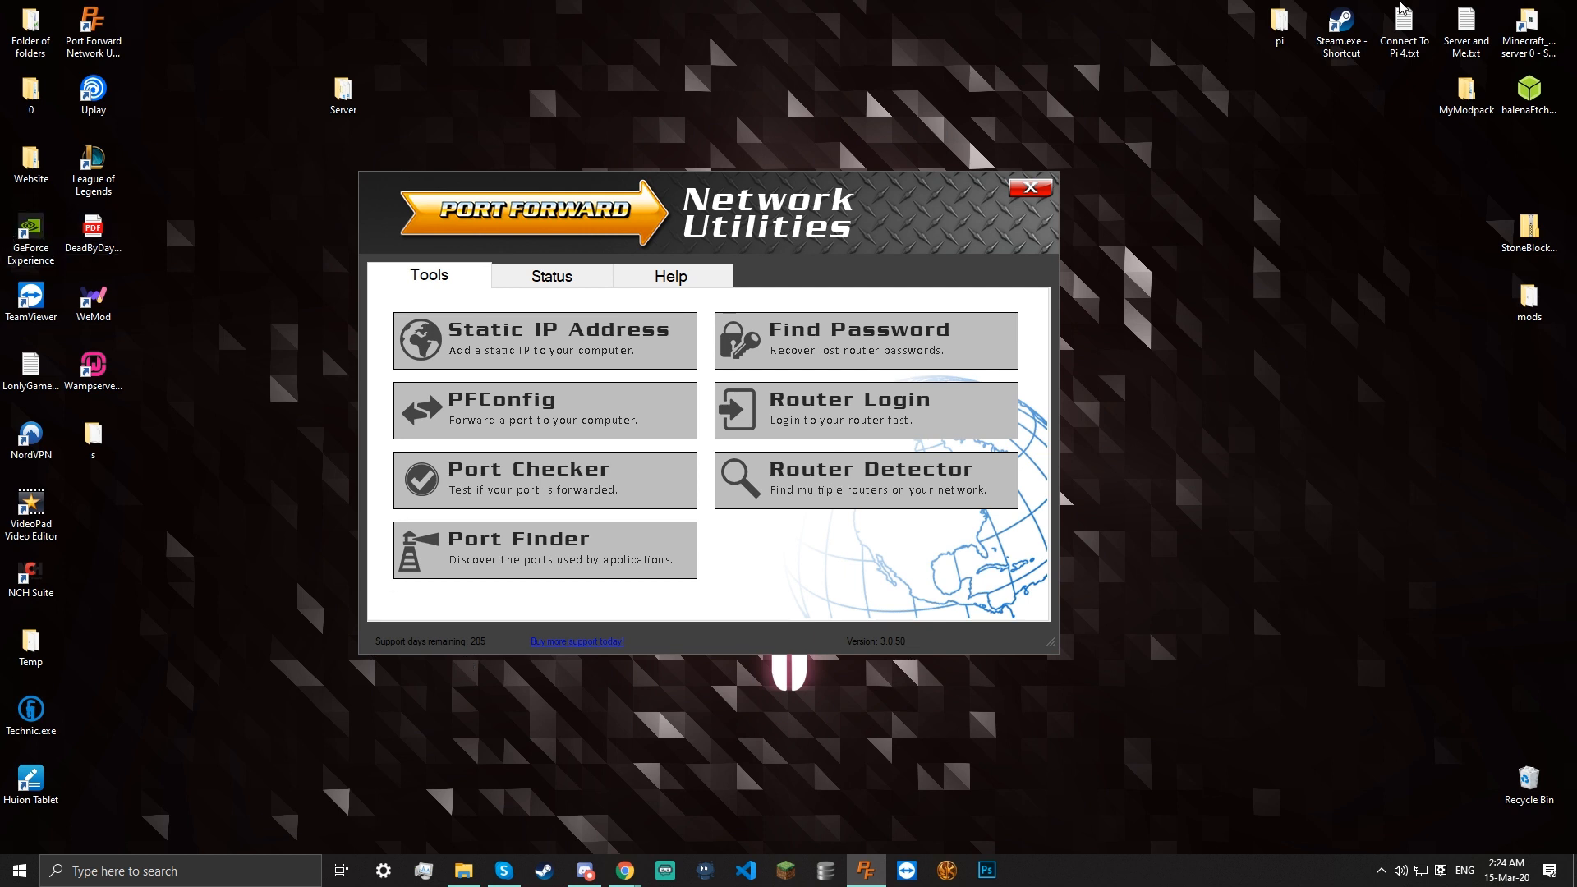
left_click(624, 279)
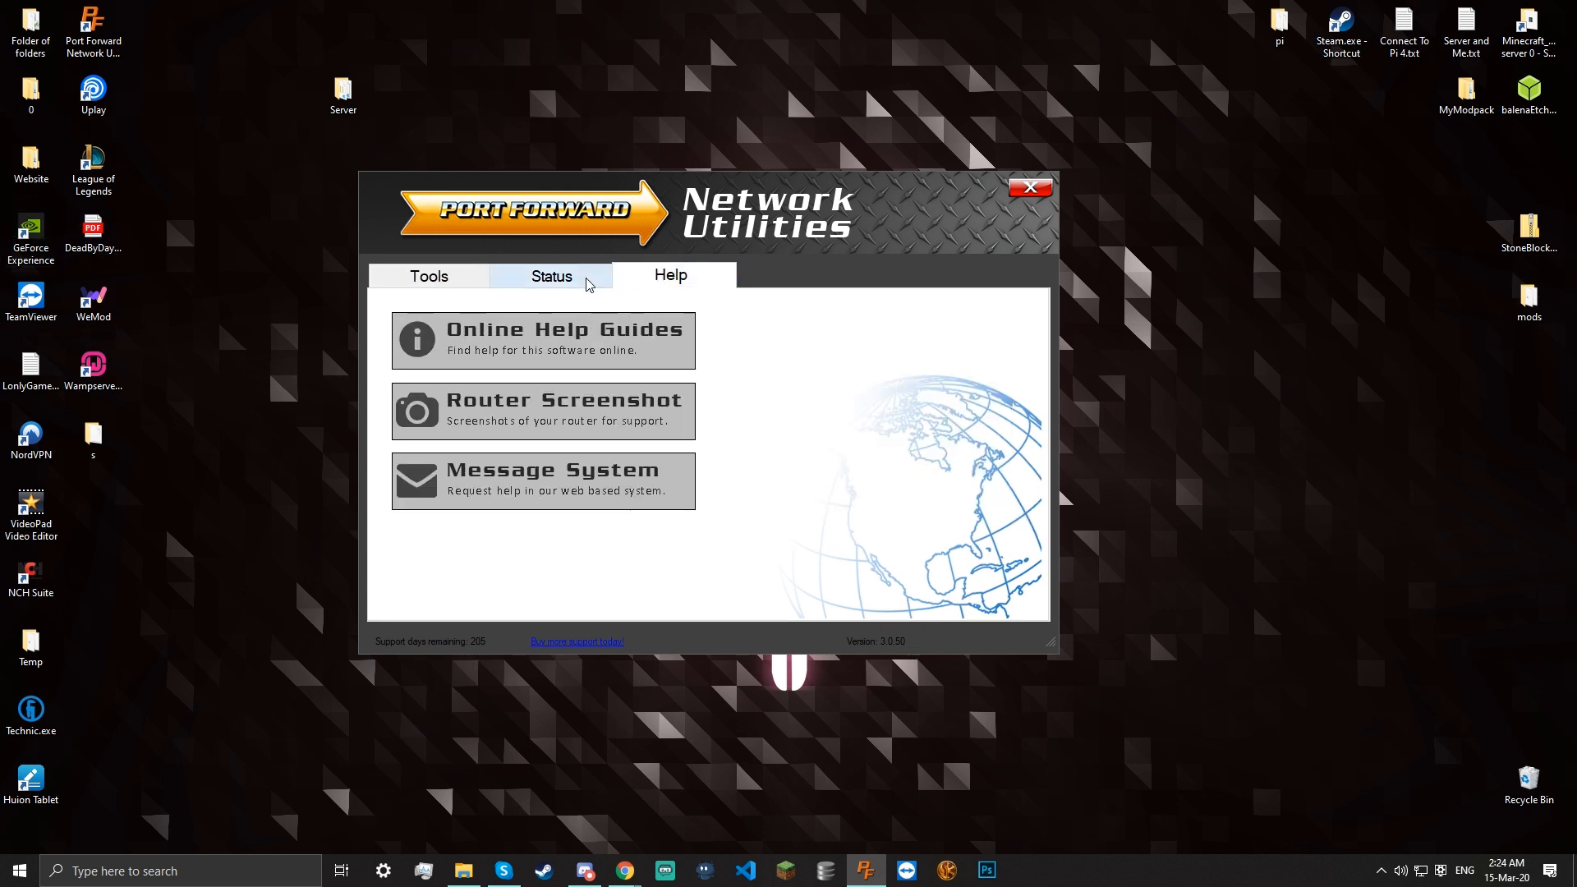
left_click(596, 279)
left_click(651, 281)
left_click(428, 271)
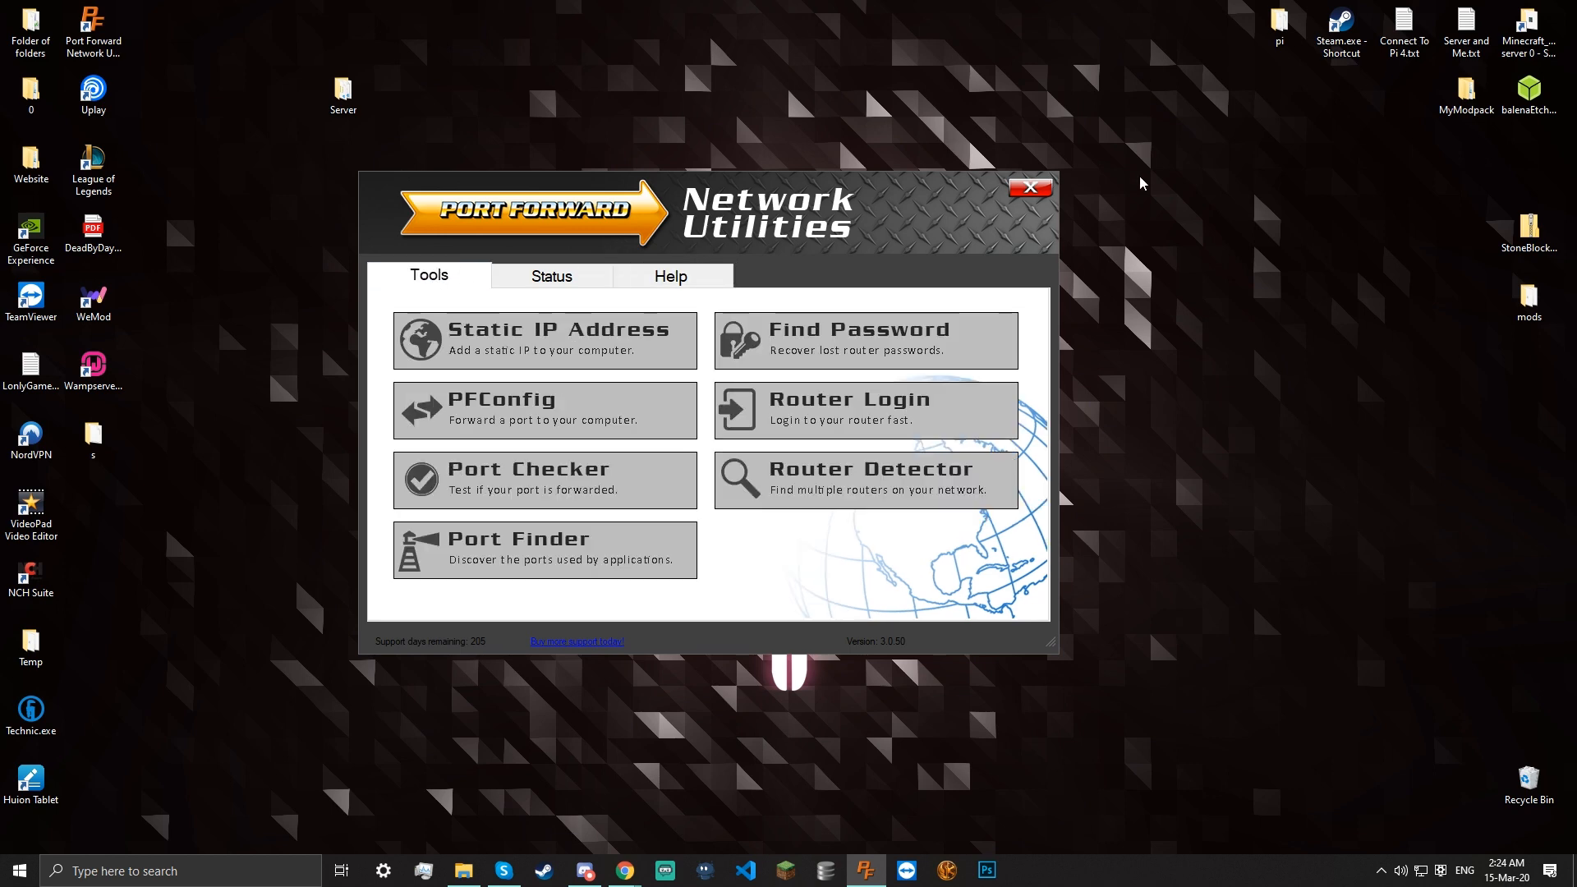
left_click(1022, 191)
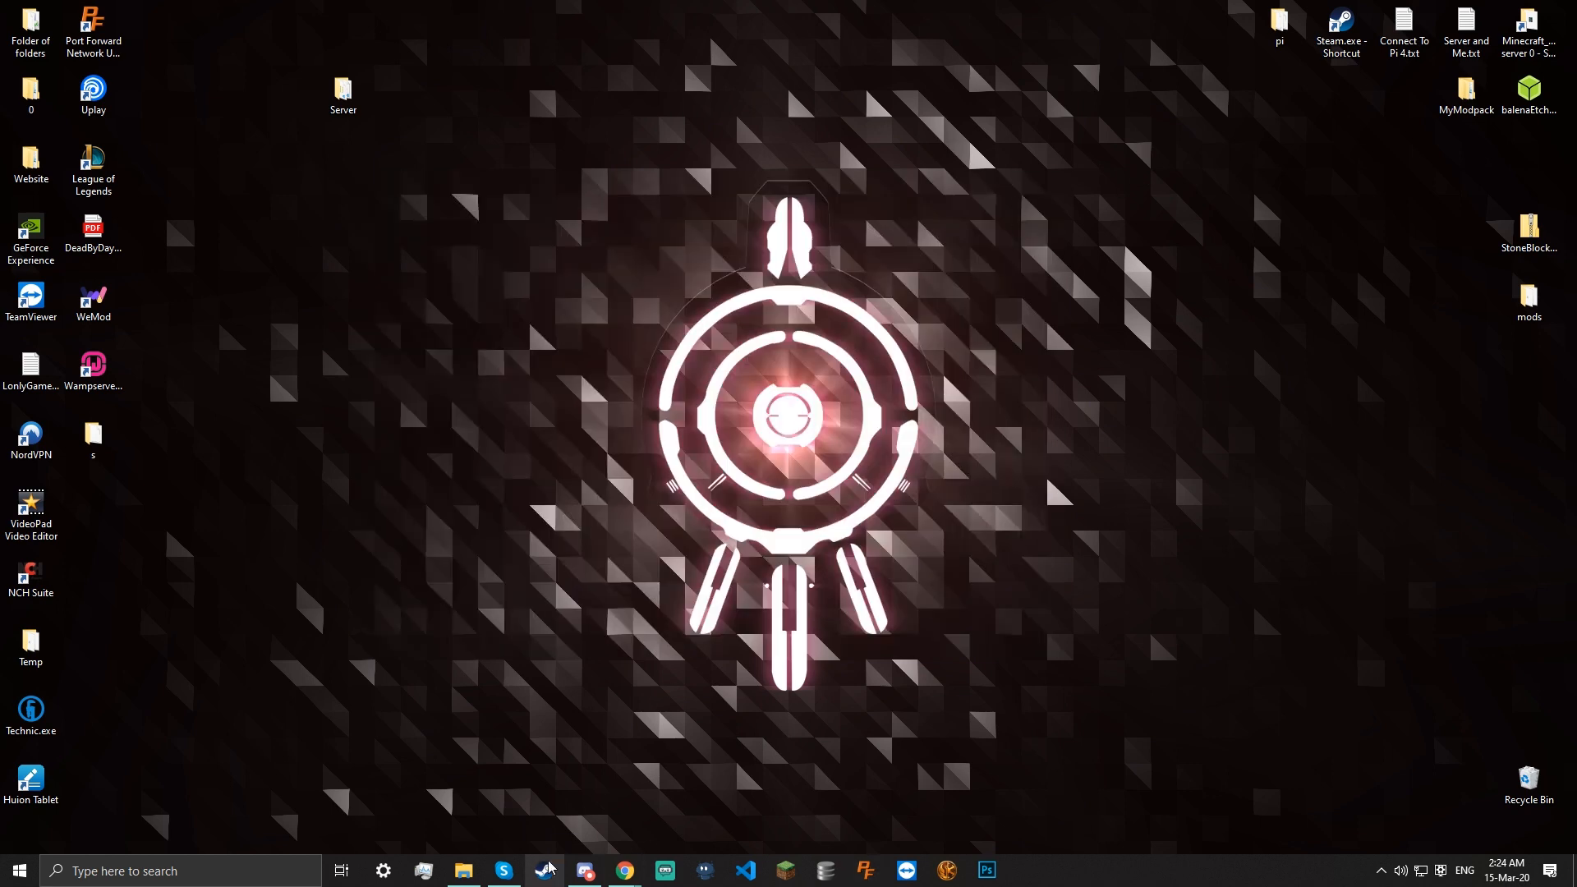
left_click(461, 879)
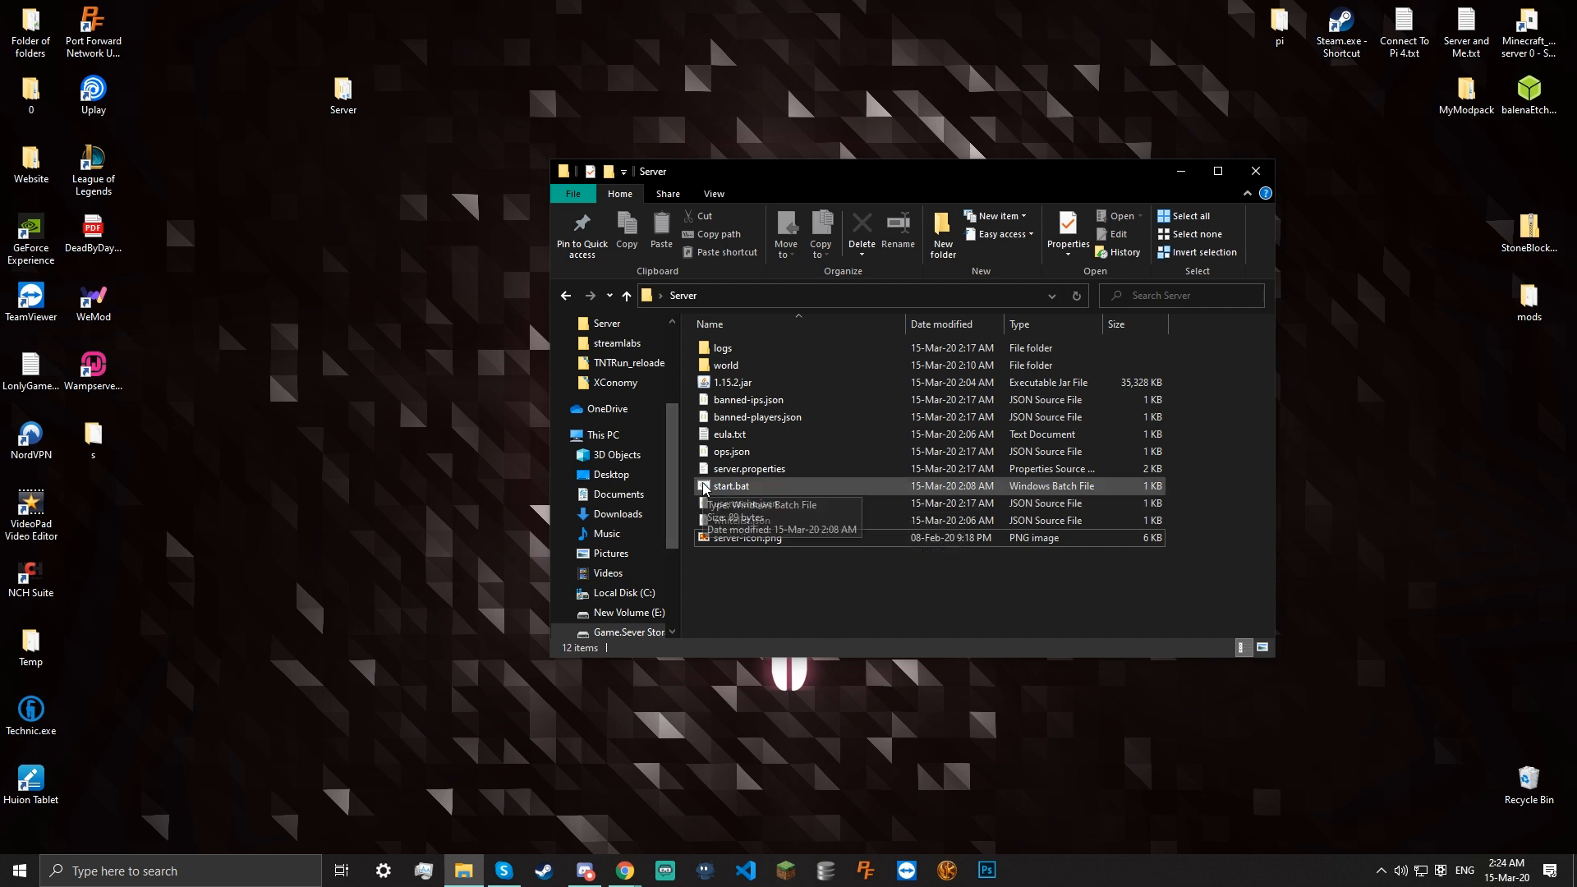
Open server.properties in VS Code and leave server-ip on line 30 blank, deleting the typed 0.0.0.0.1
left_click(771, 474)
double_click(771, 474)
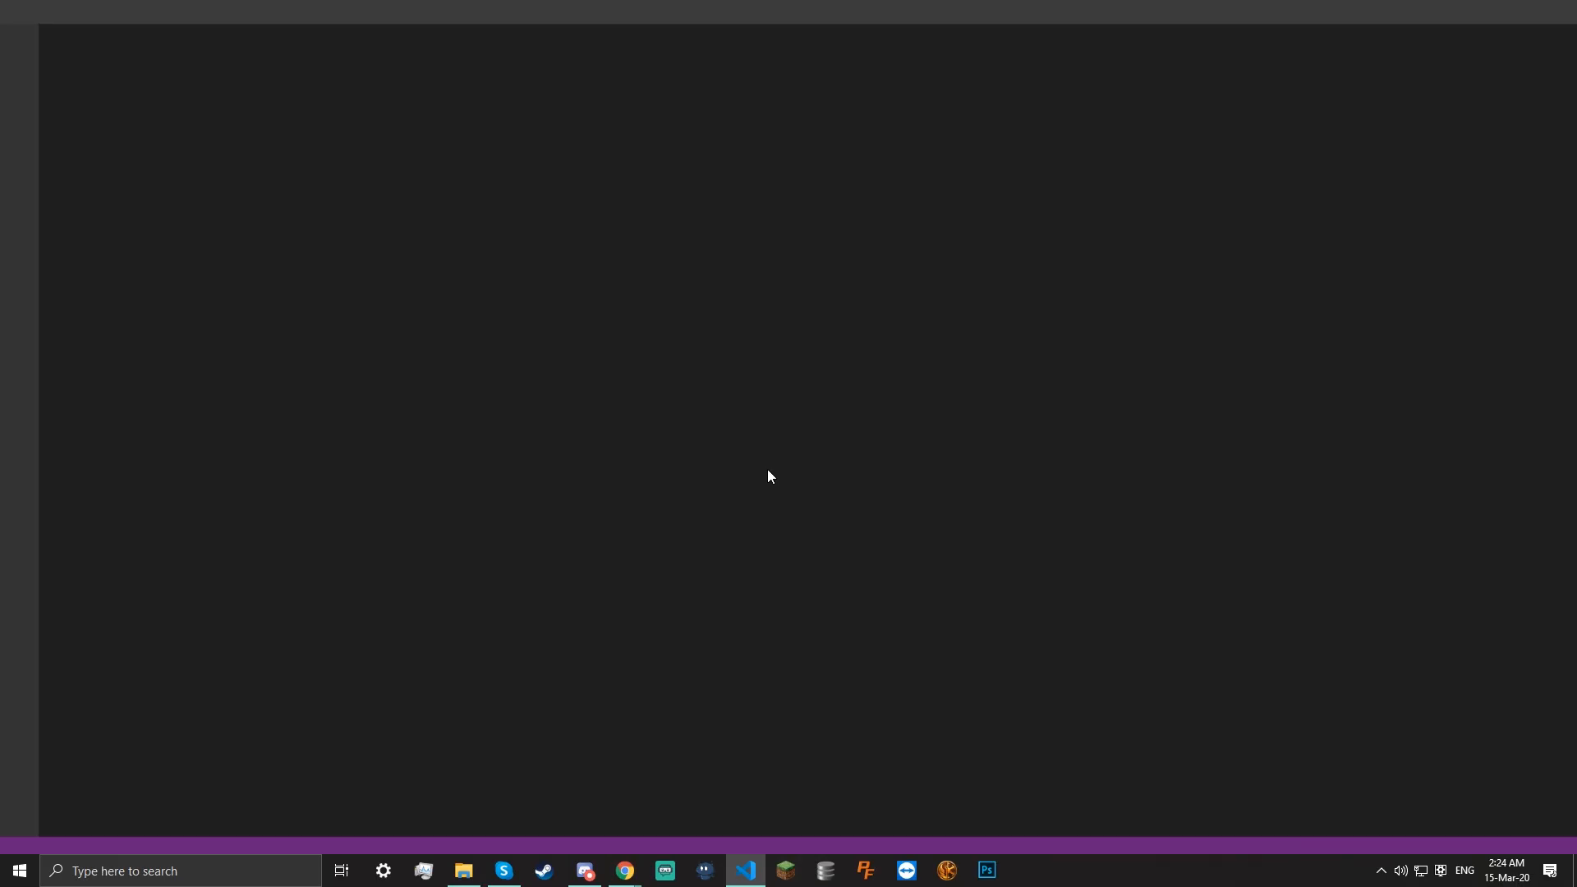
left_click(237, 408)
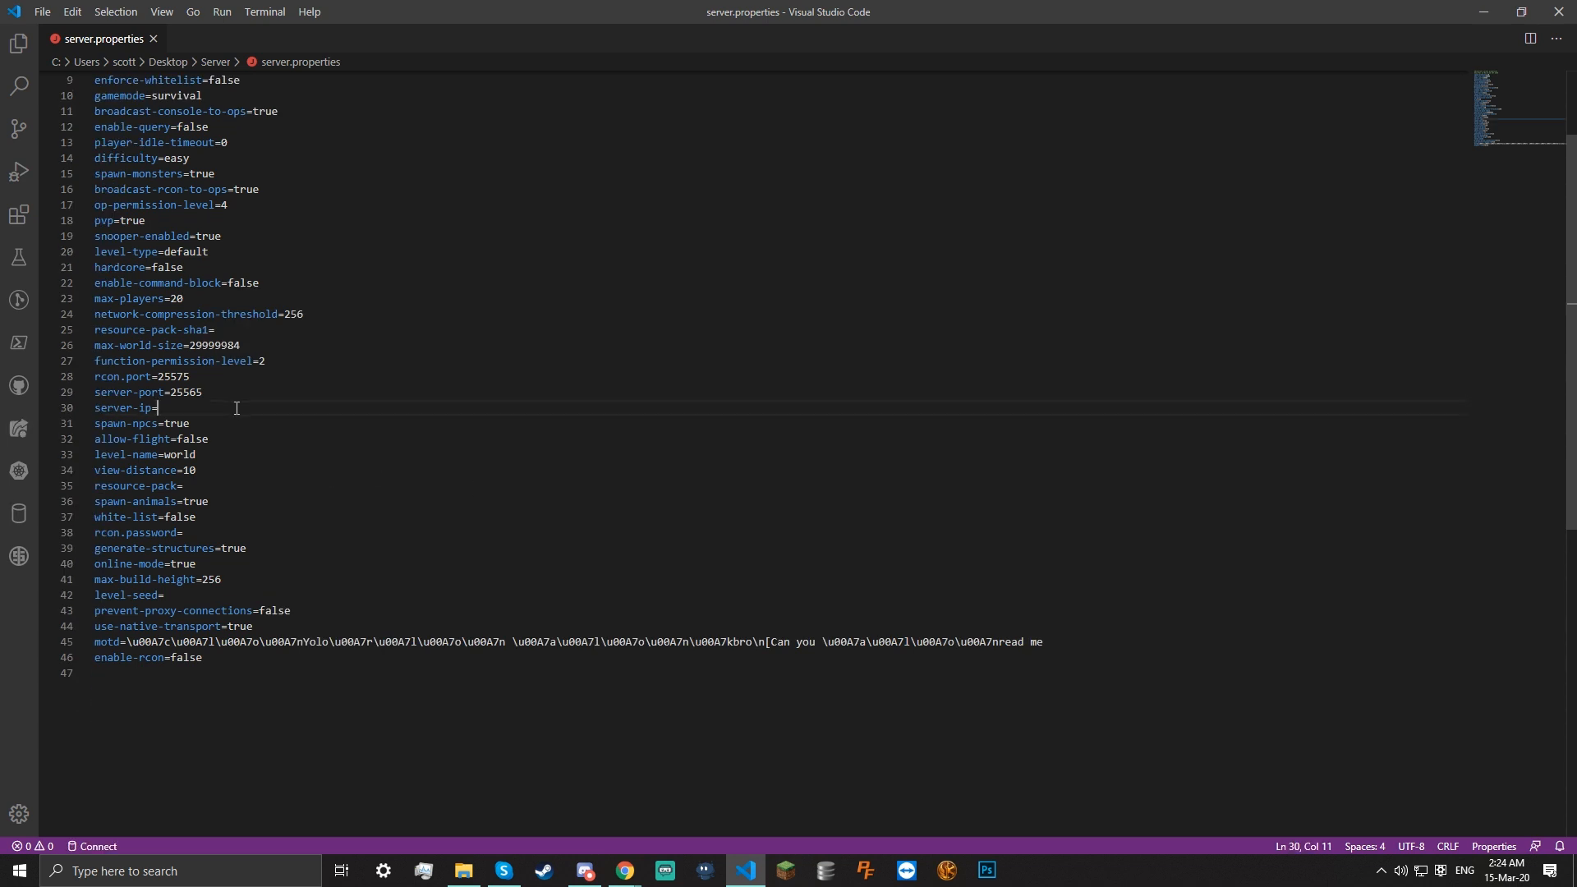
left_click_drag(237, 408, 133, 406)
left_click(213, 403)
type("0.0.0.0.1")
left_click_drag(215, 409, 157, 408)
key("BackSpace")
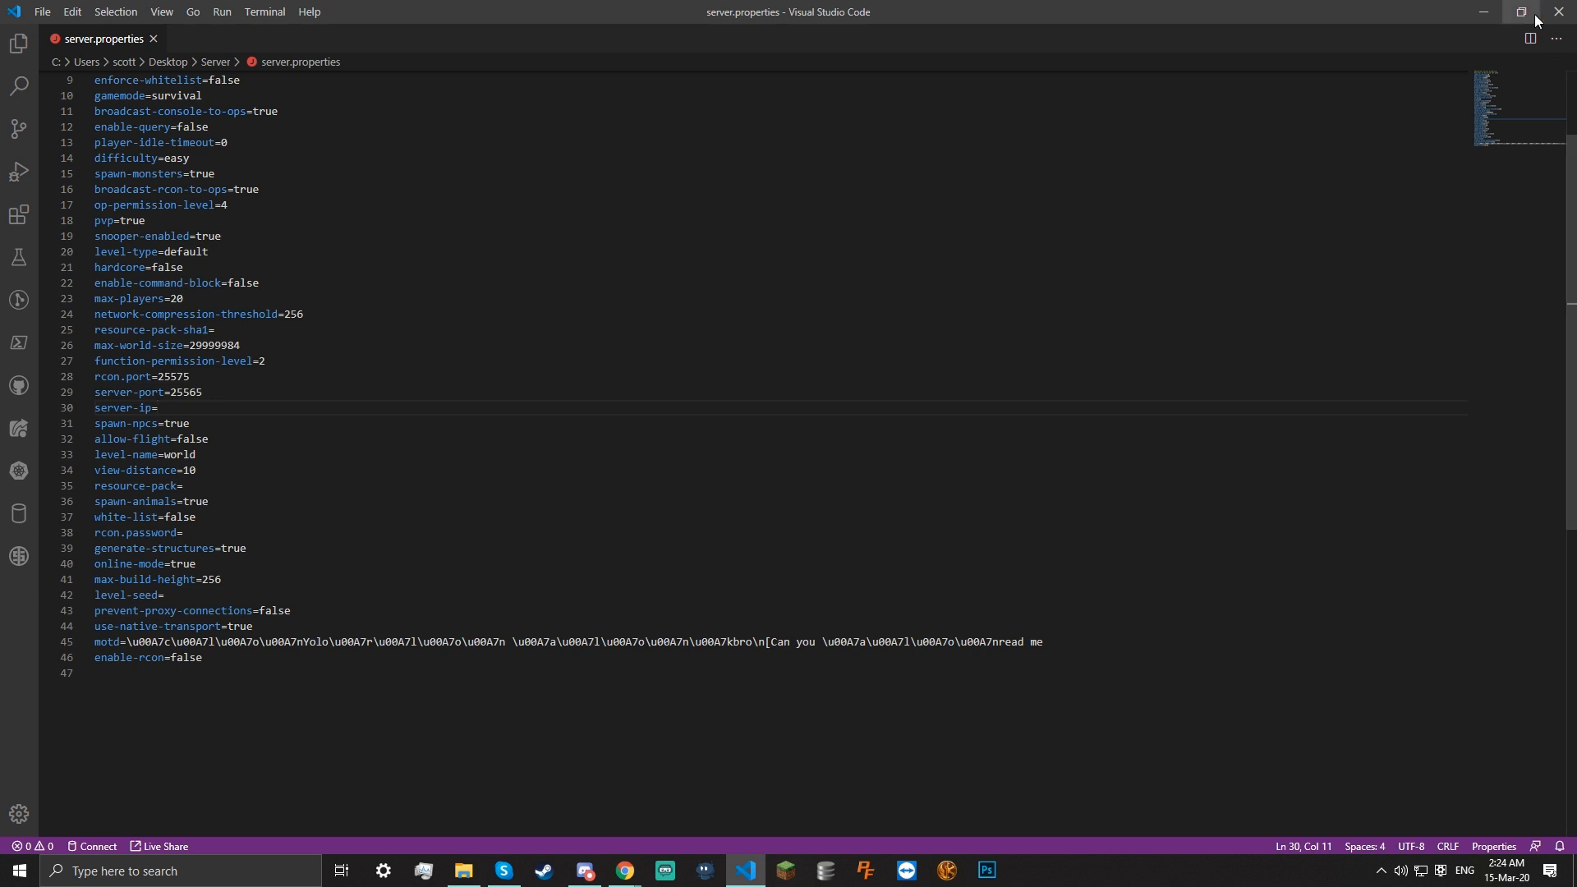
left_click(1497, 8)
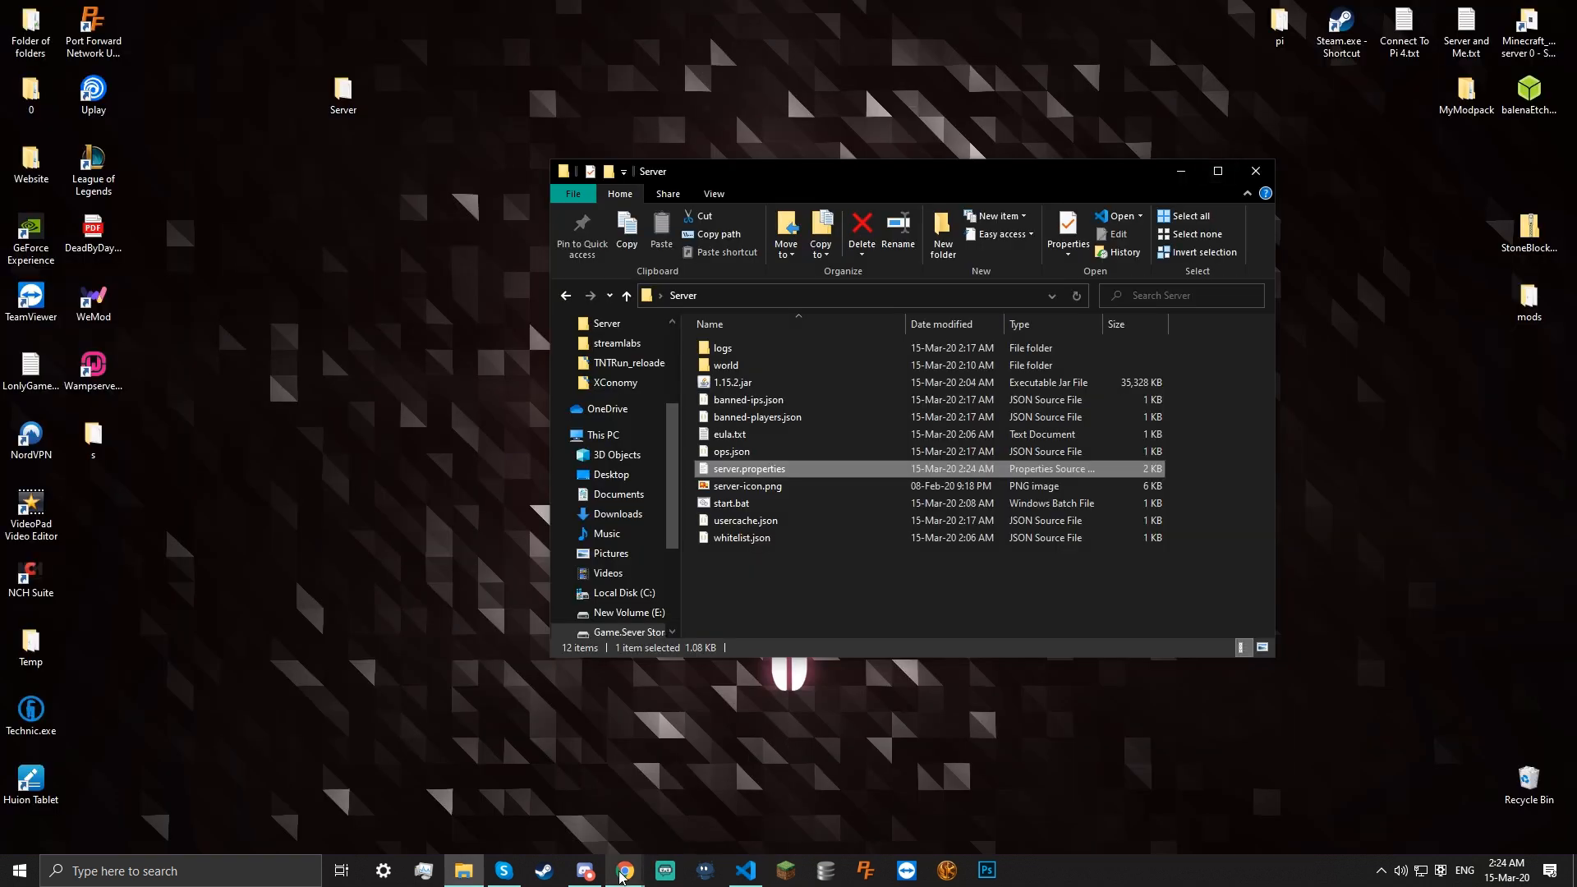
Search 'my public ip' in Chrome to read the public IP, then close that tab
mouse_move(625, 871)
left_click(704, 819)
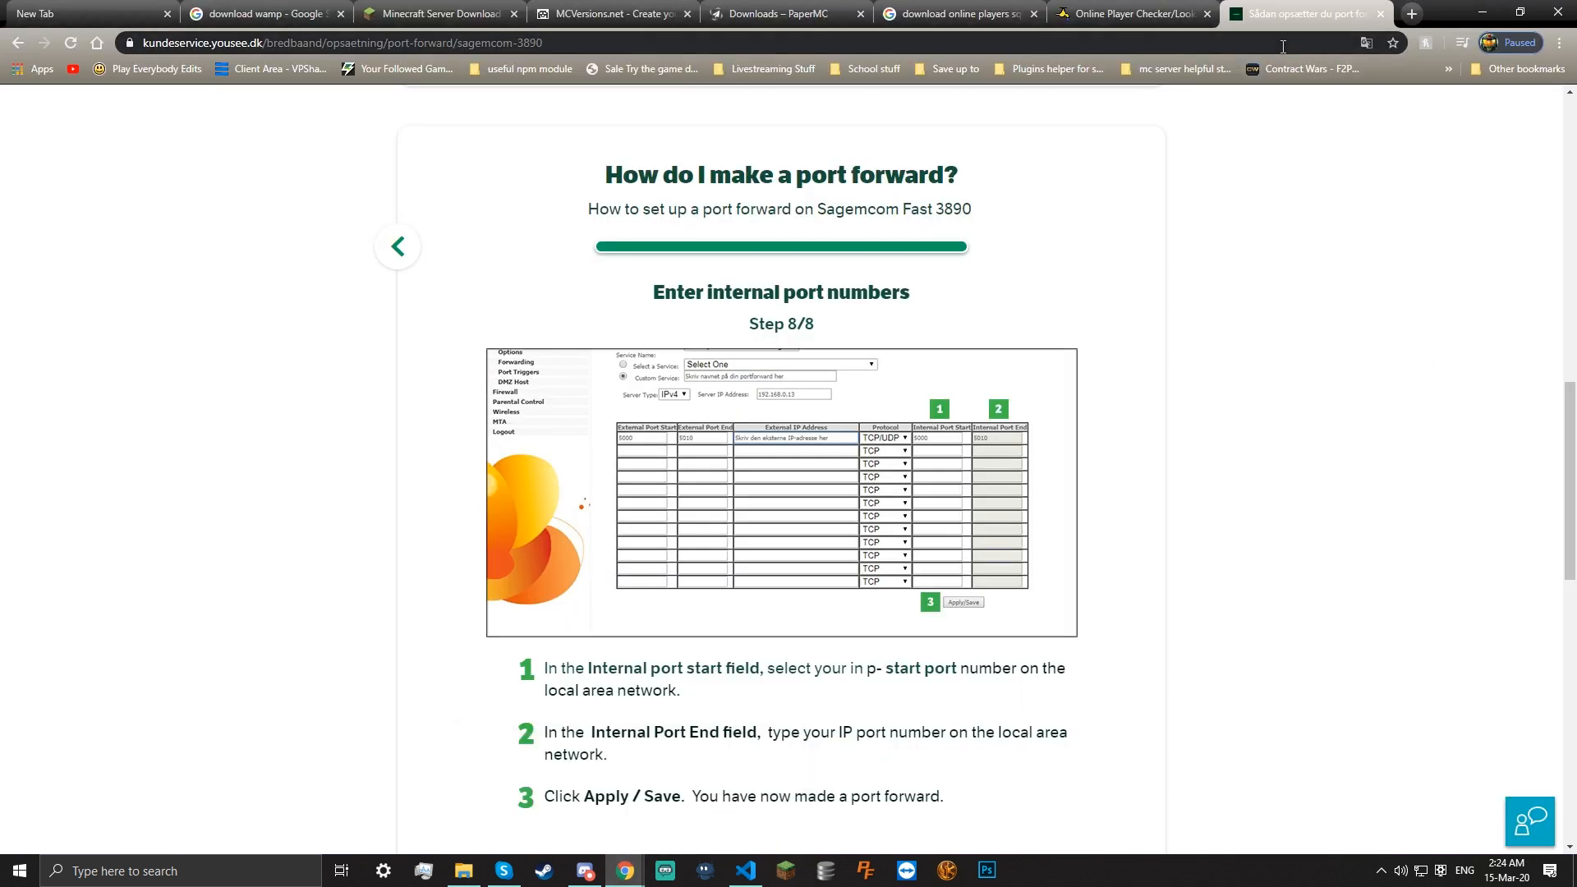
type("my pi")
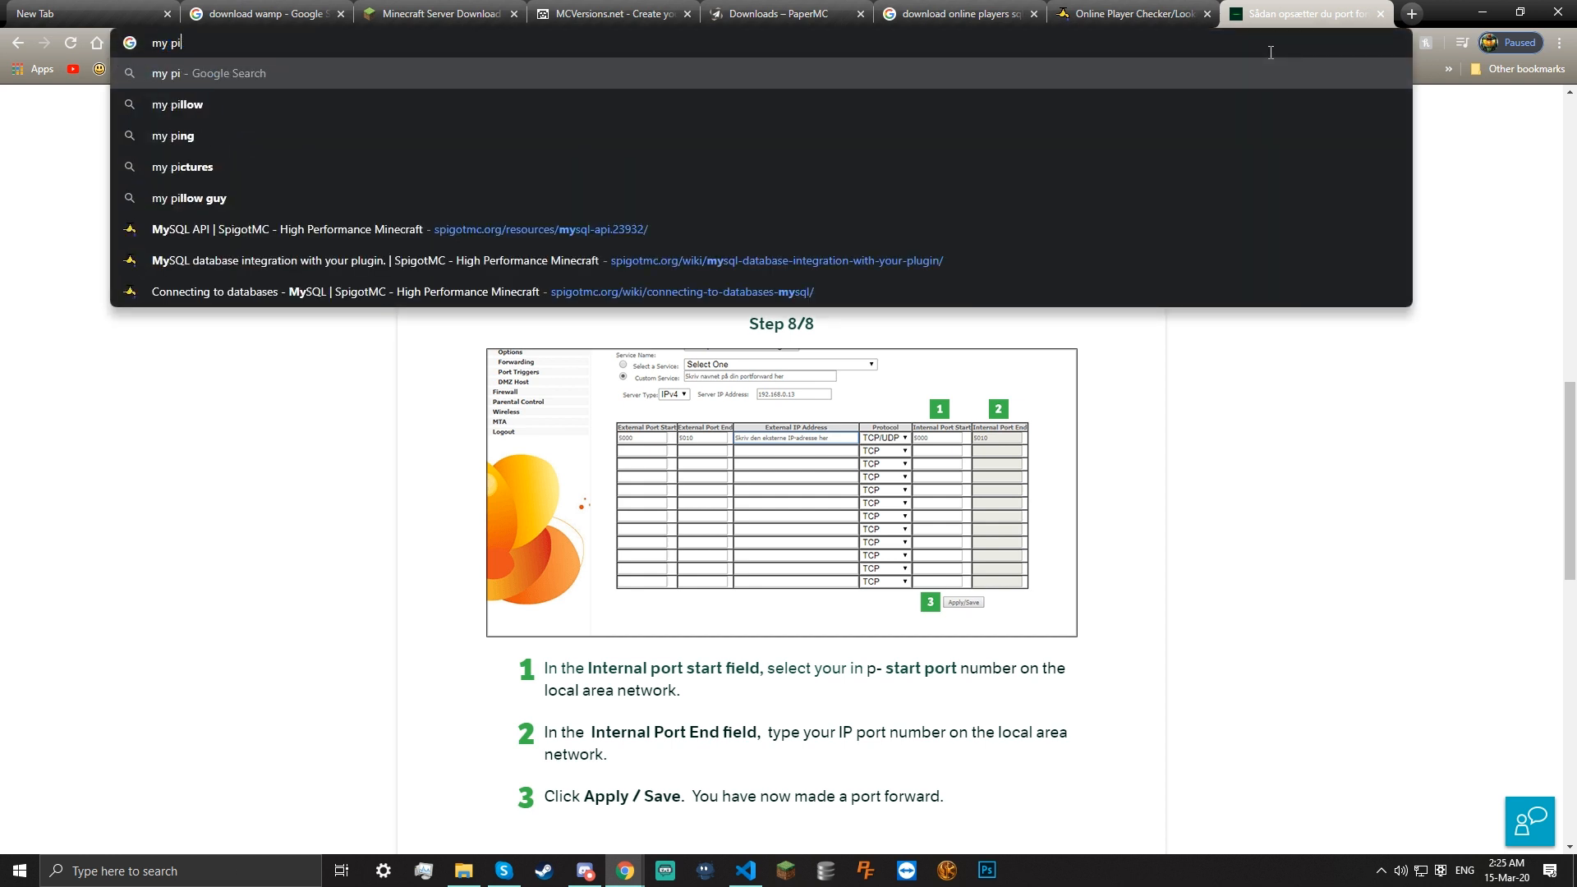
key("BackSpace")
type("ublic ip")
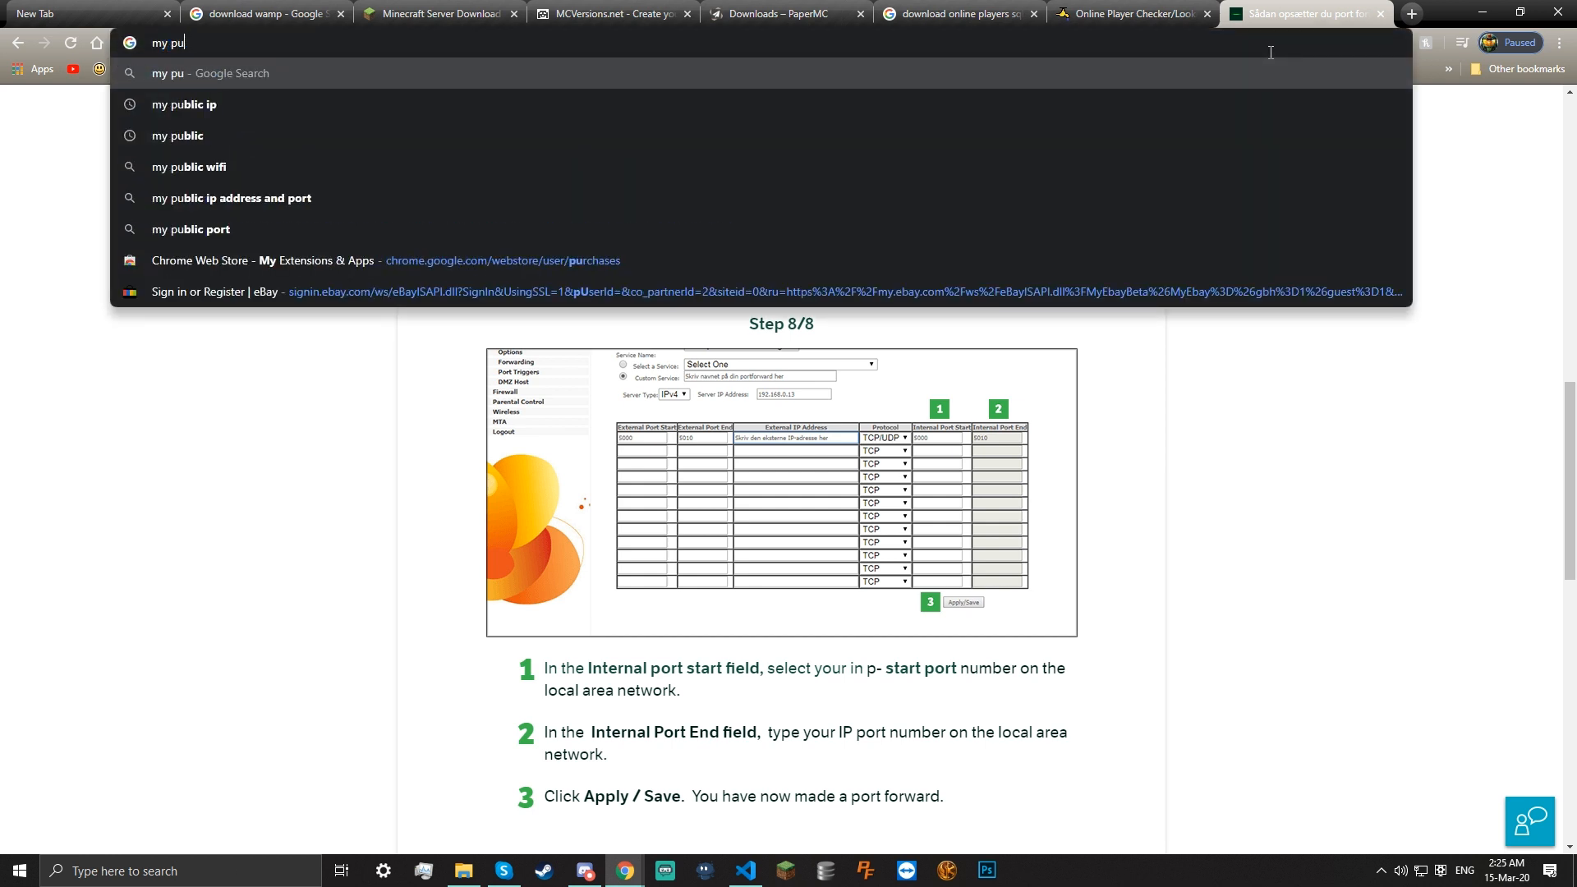
key("Return")
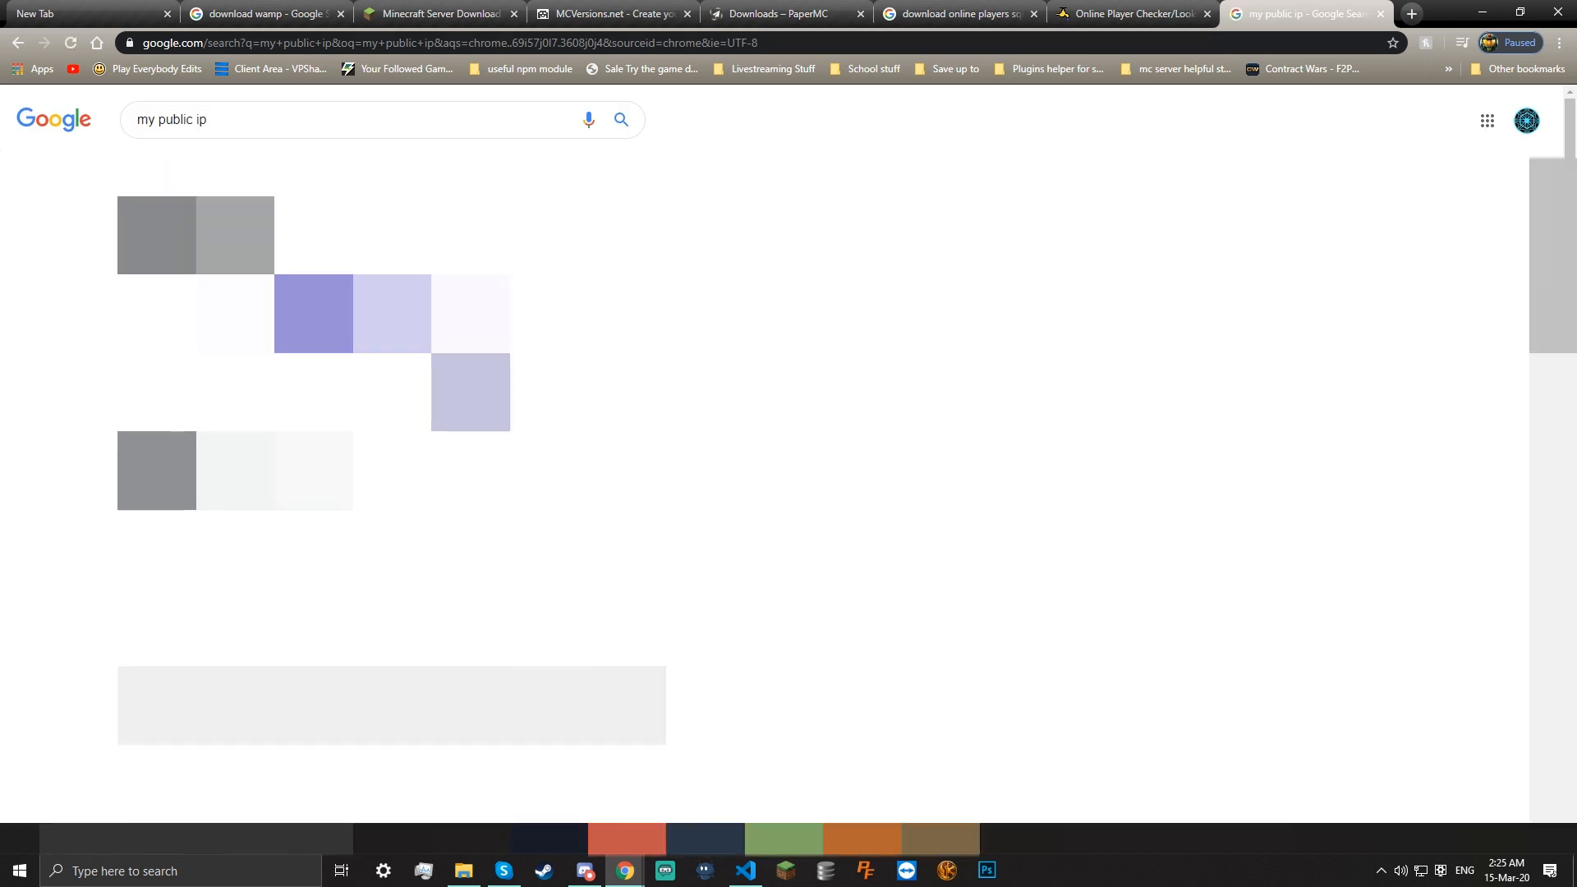
scroll(789, 460, "down", 3)
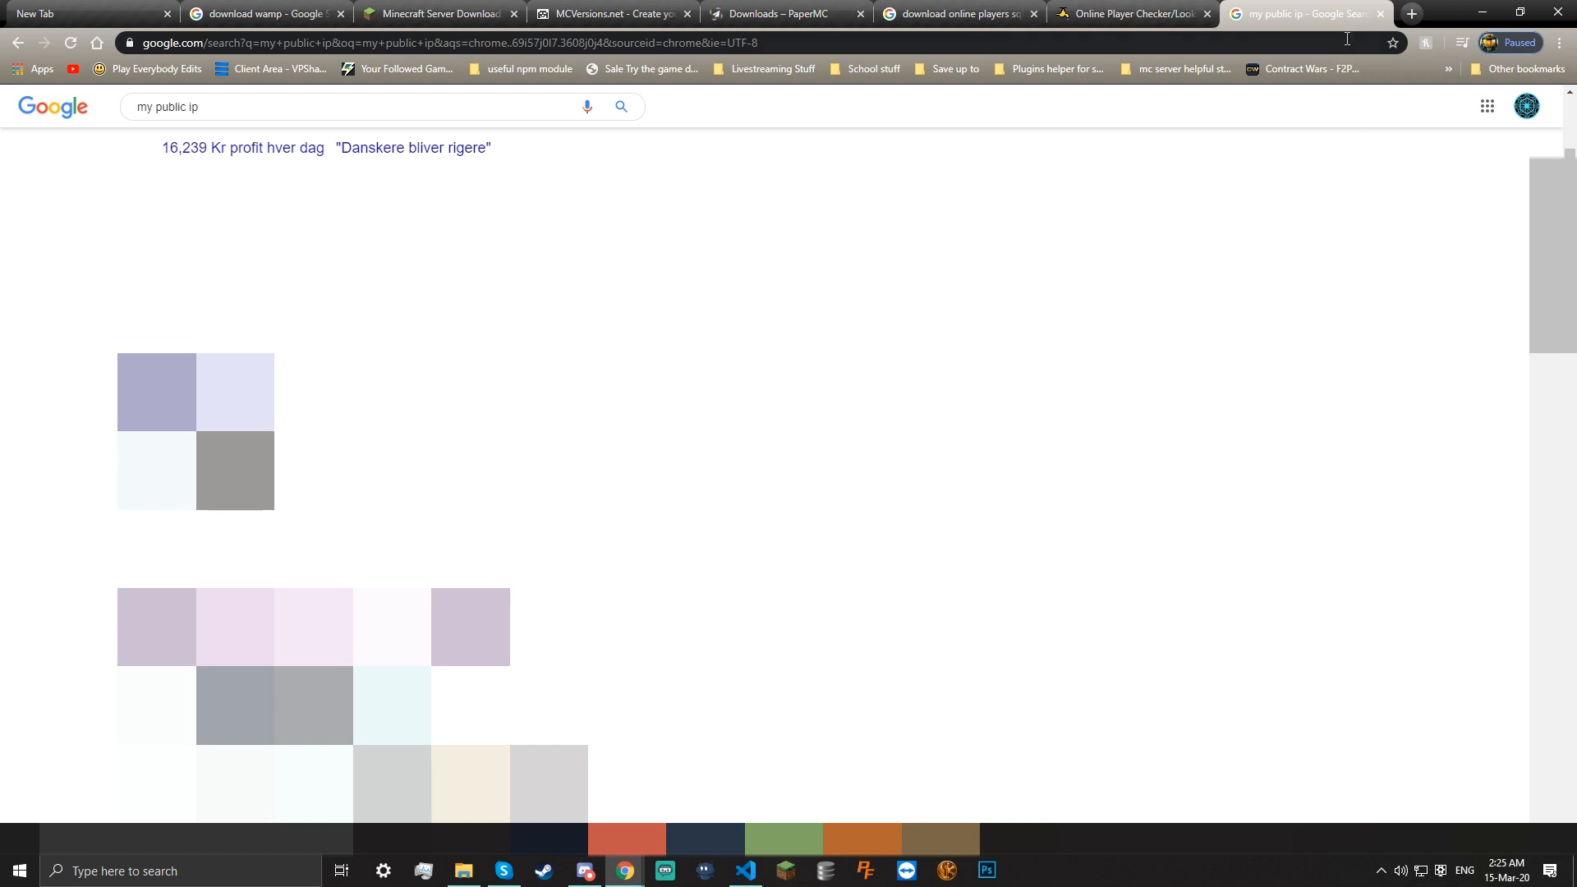
left_click(1379, 14)
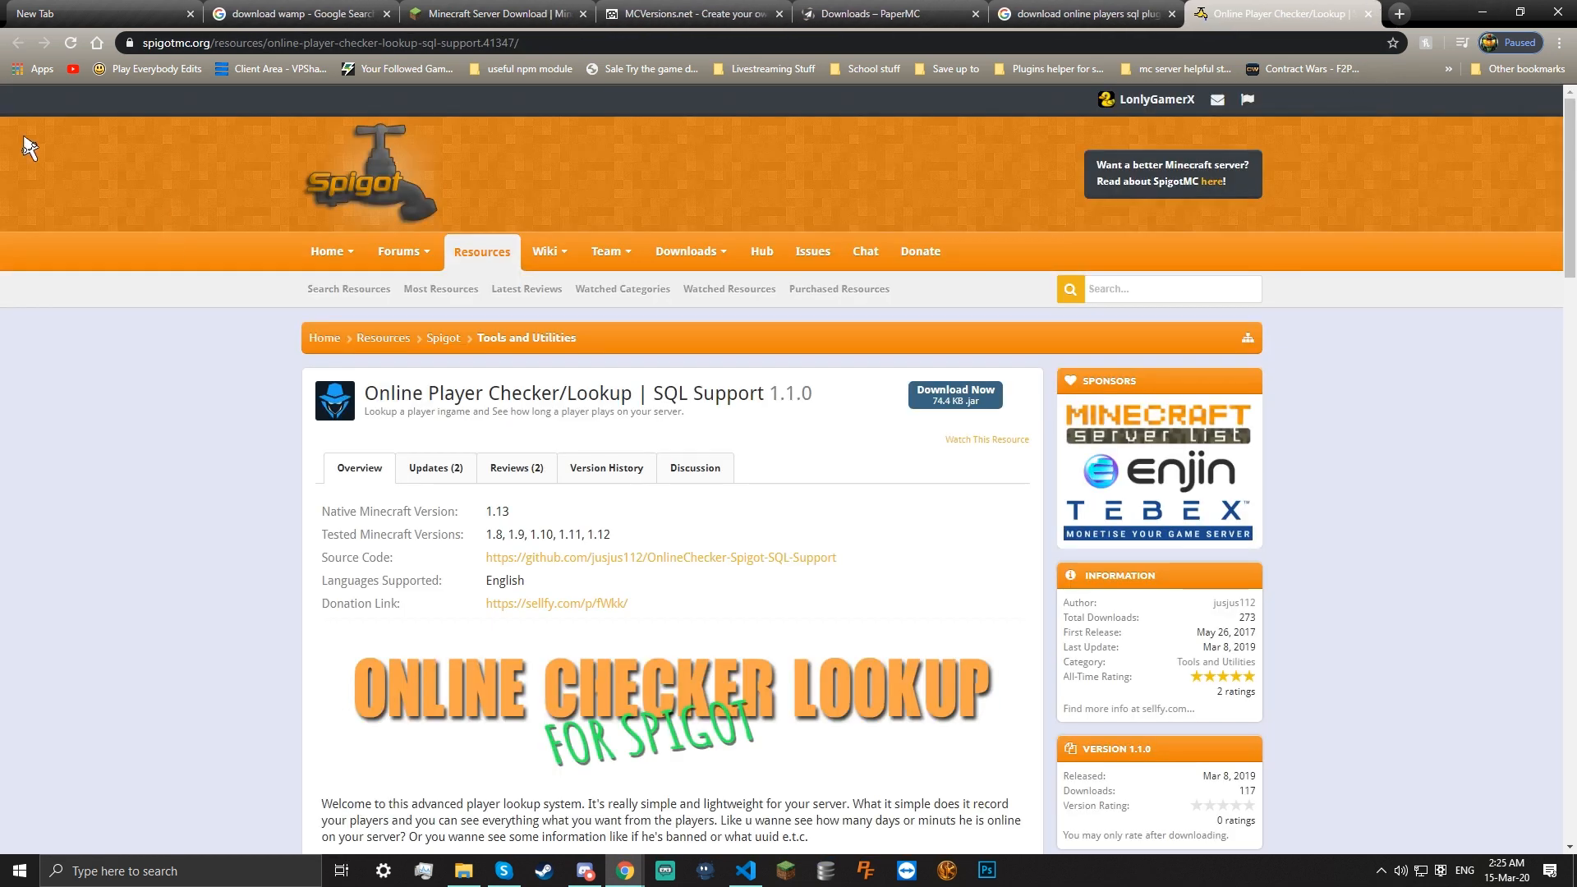
Switch Chrome to the New Tab page and minimize the browser
left_click(31, 8)
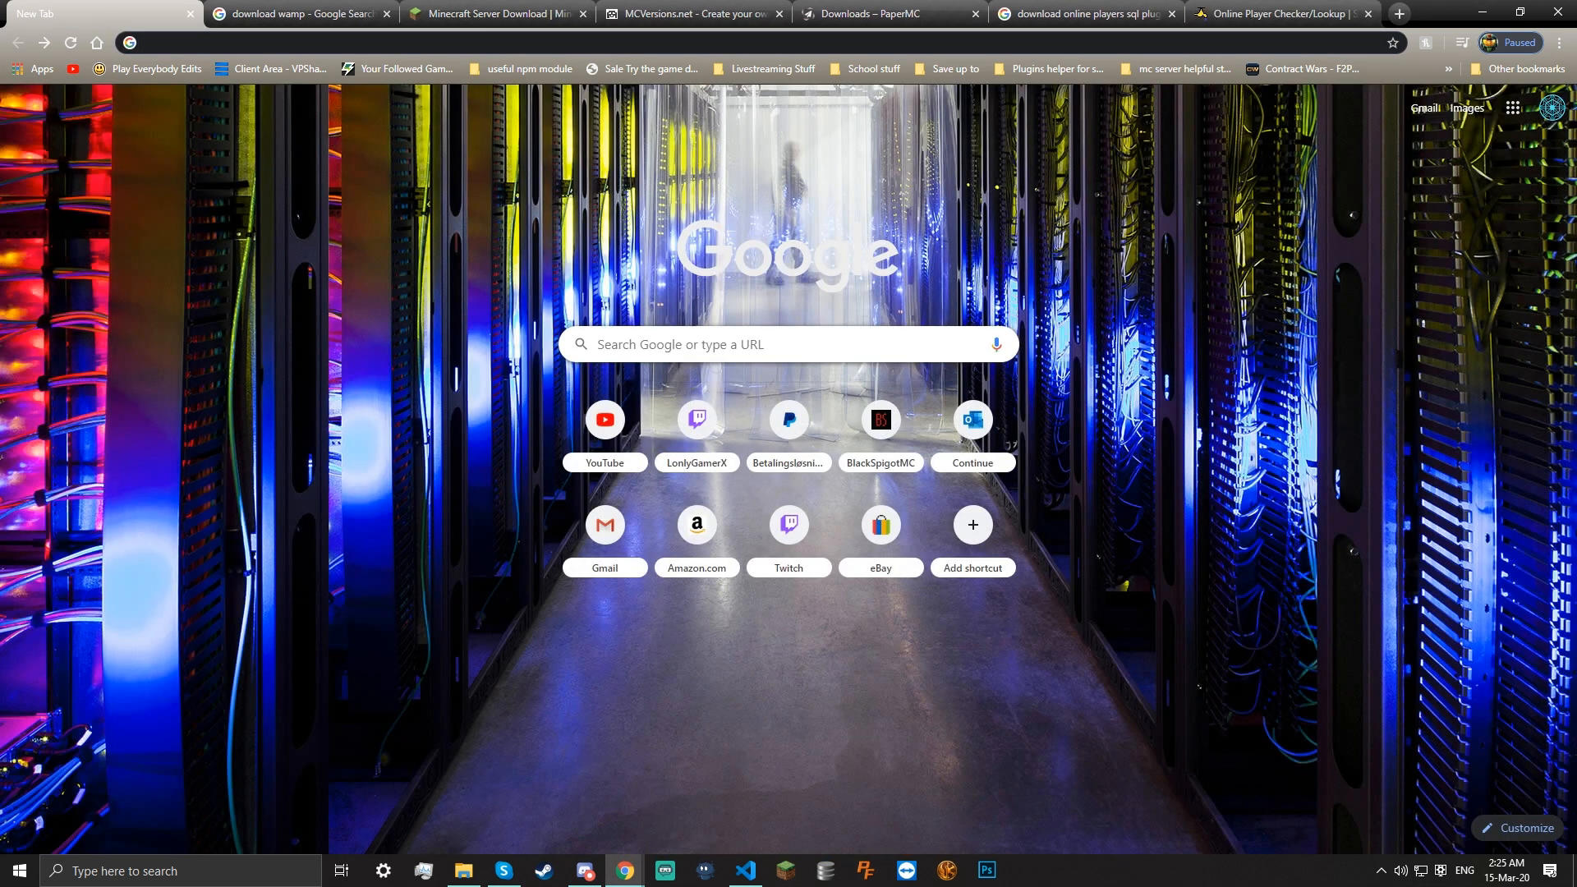
left_click(1484, 8)
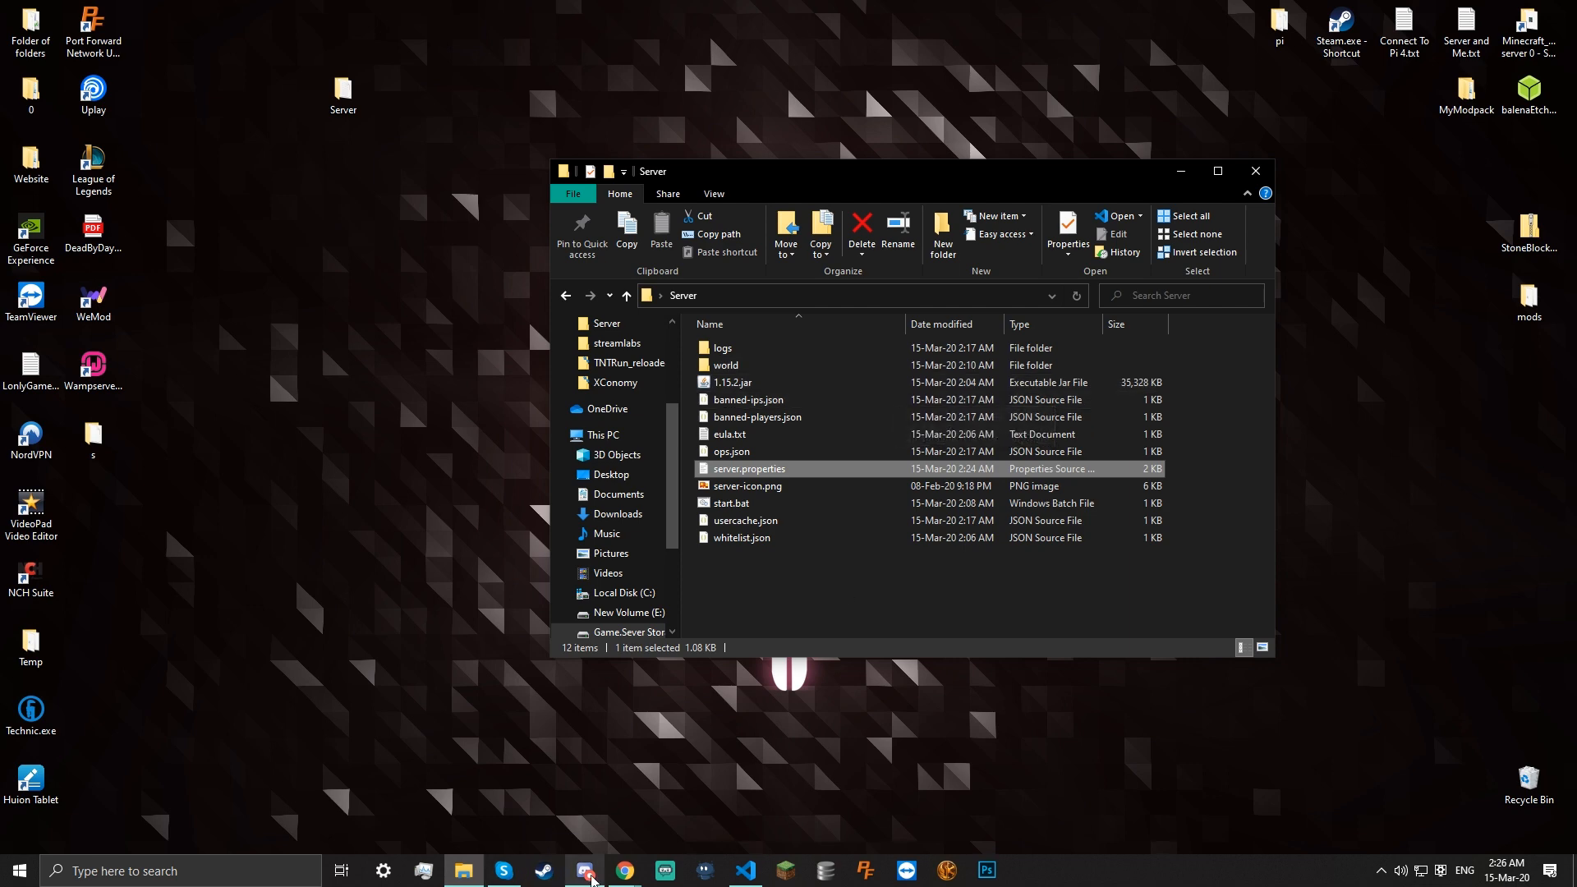
Bring Chrome forward, then try and abandon searches for 'download spigot' and 'download bukkit or pap'
left_click(623, 875)
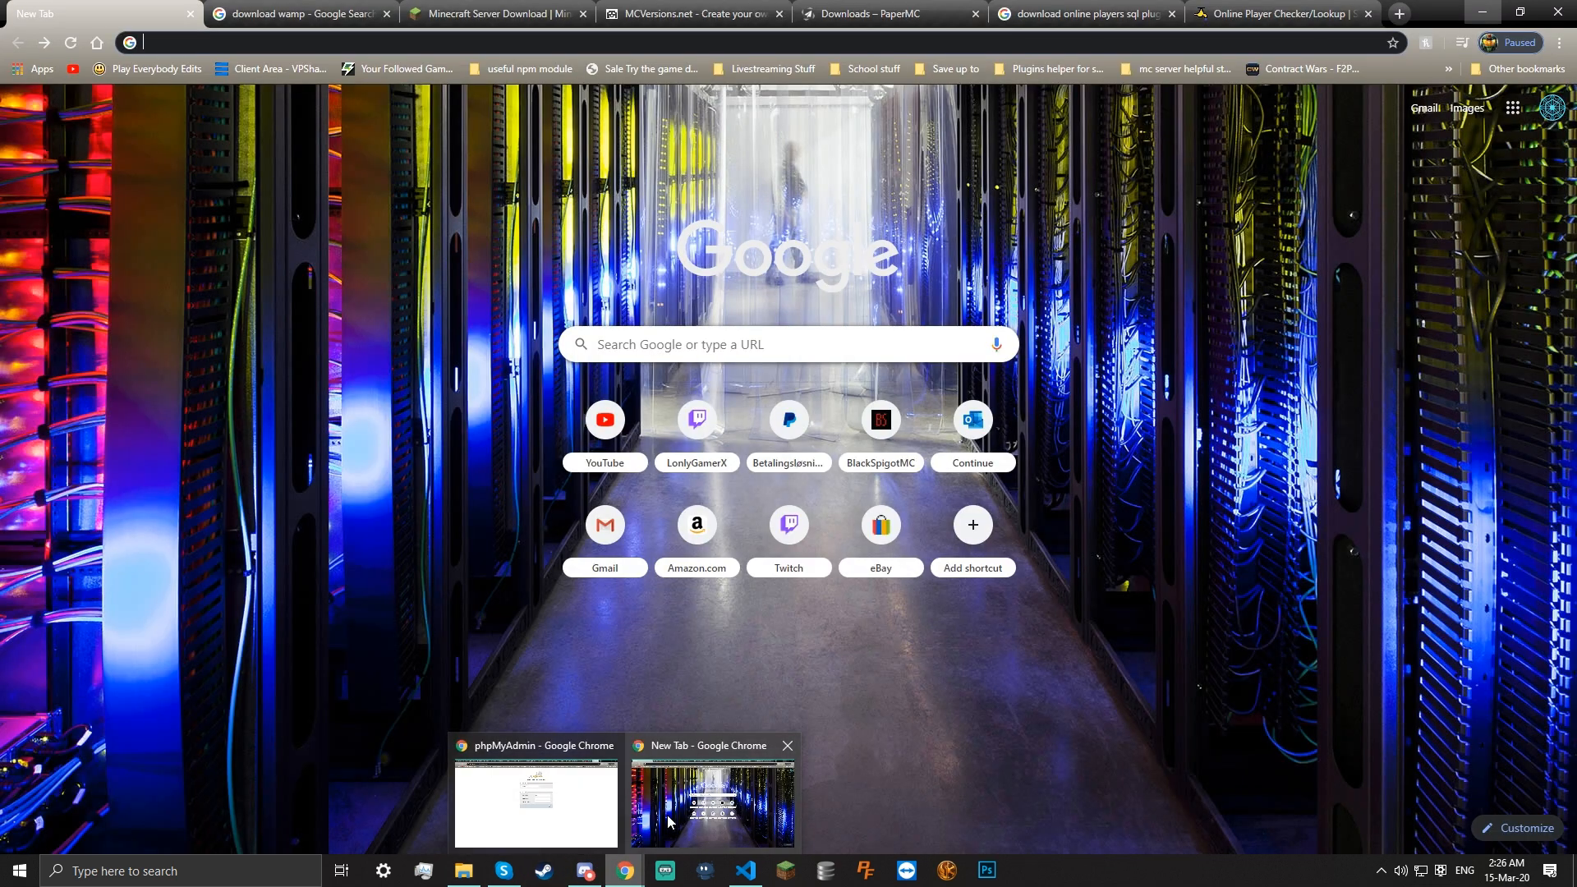
left_click(712, 801)
type("do")
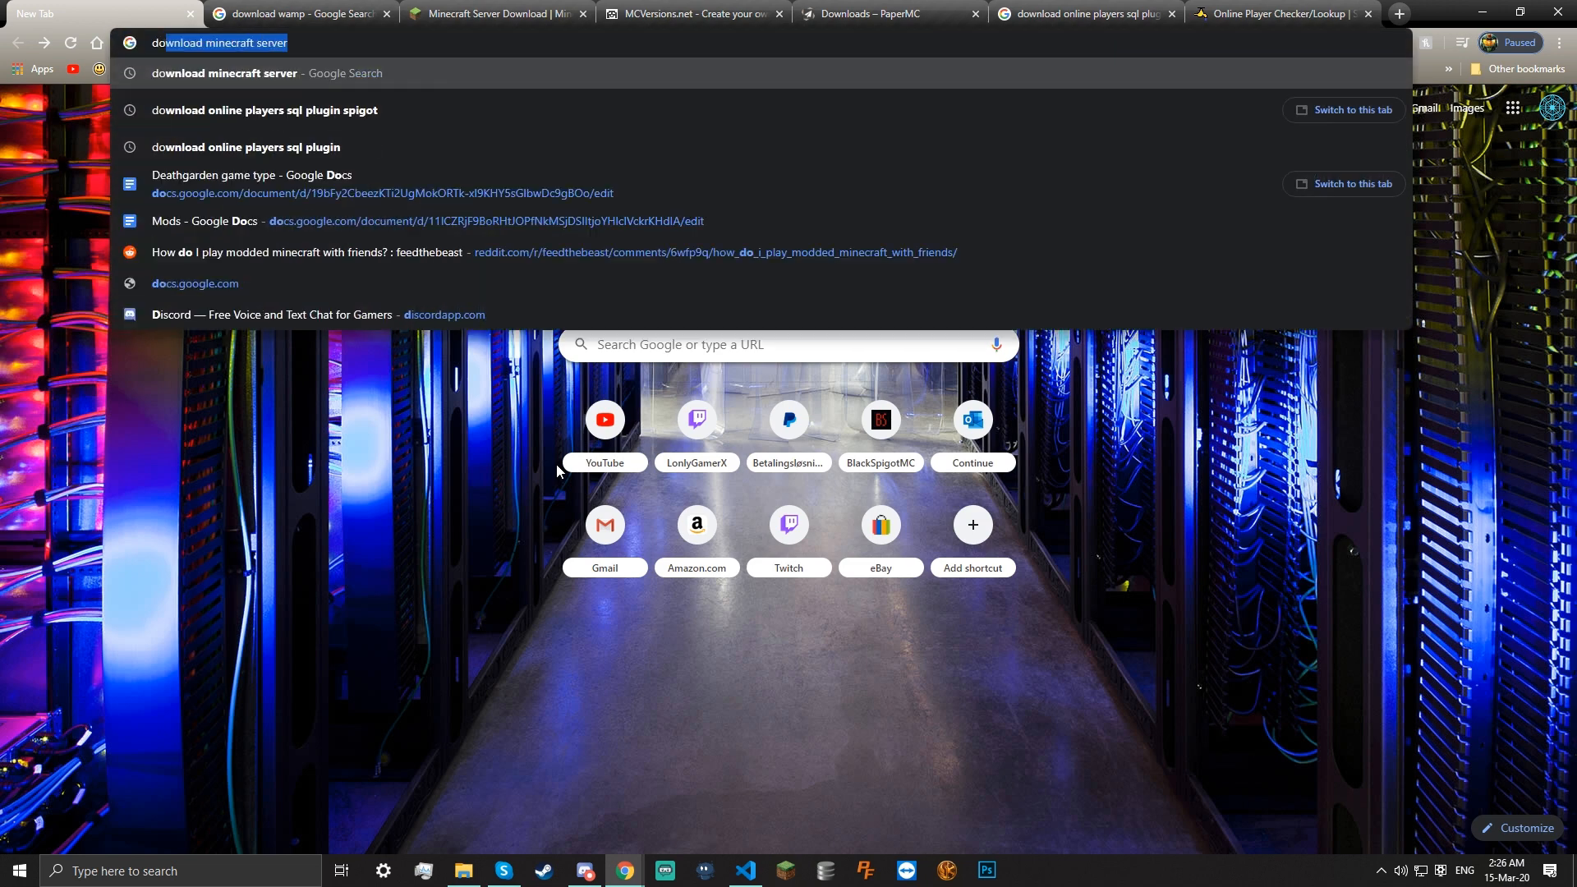
type("wnload spigot")
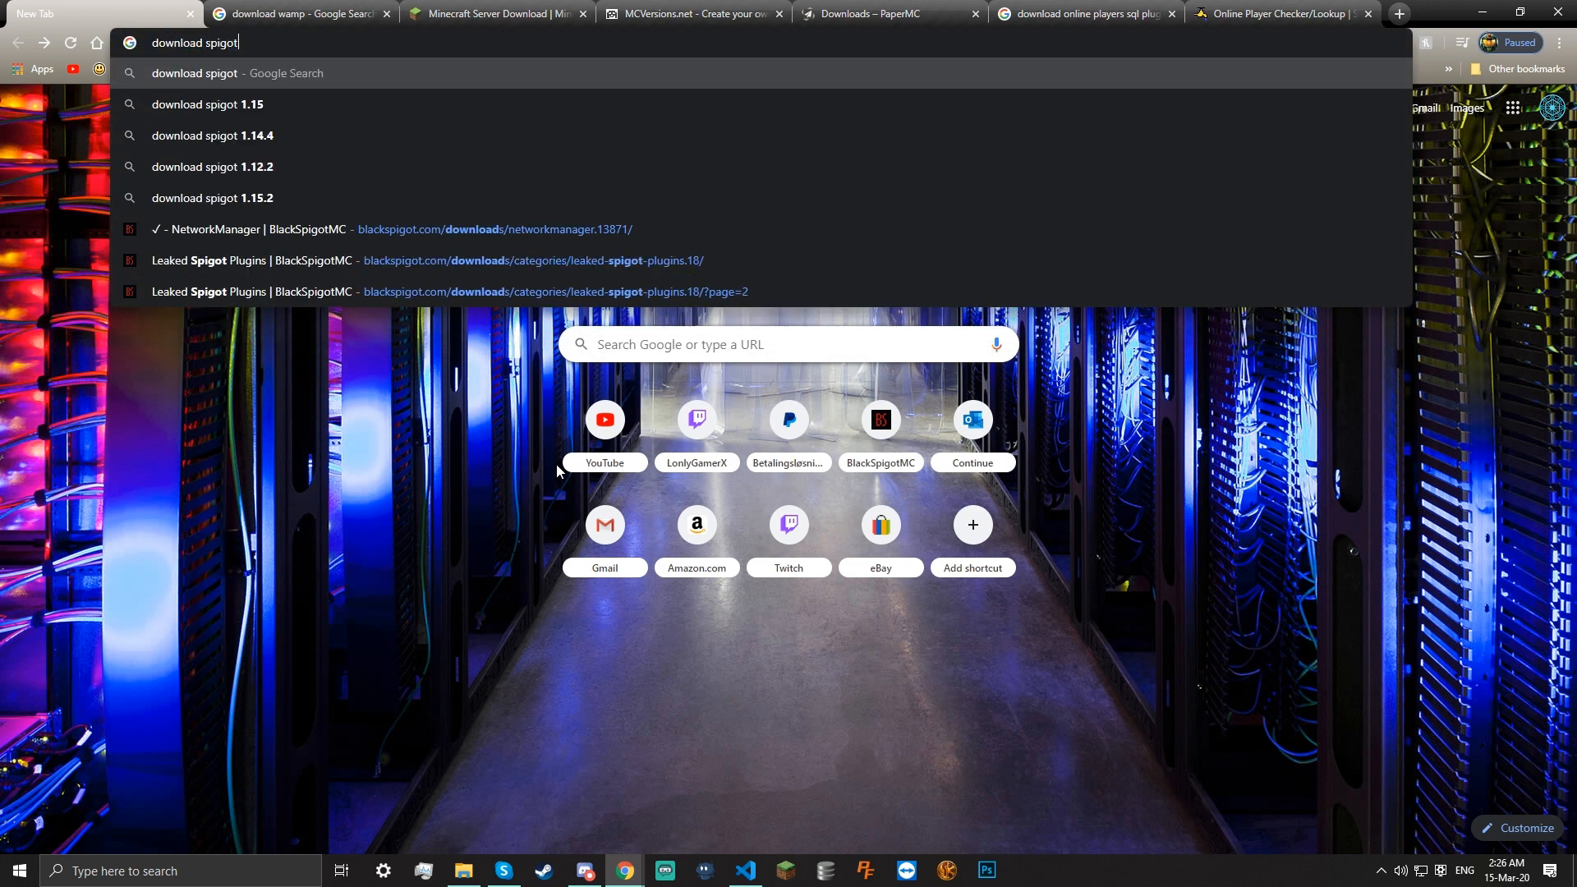
key("ctrl+a")
key("BackSpace")
type("dow")
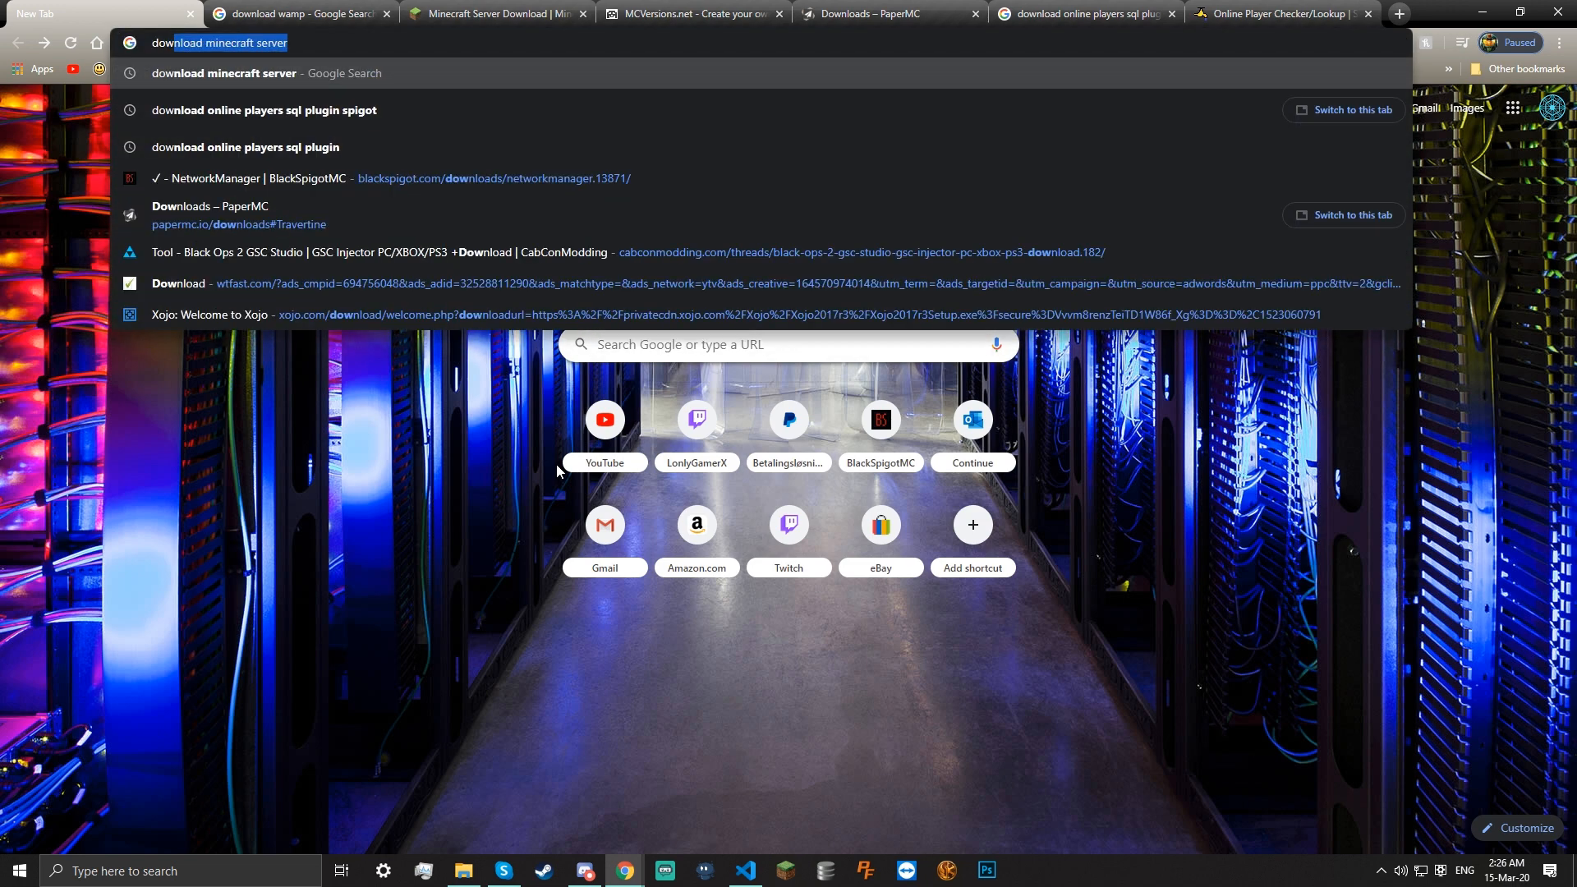
type("nload bukkit or pap")
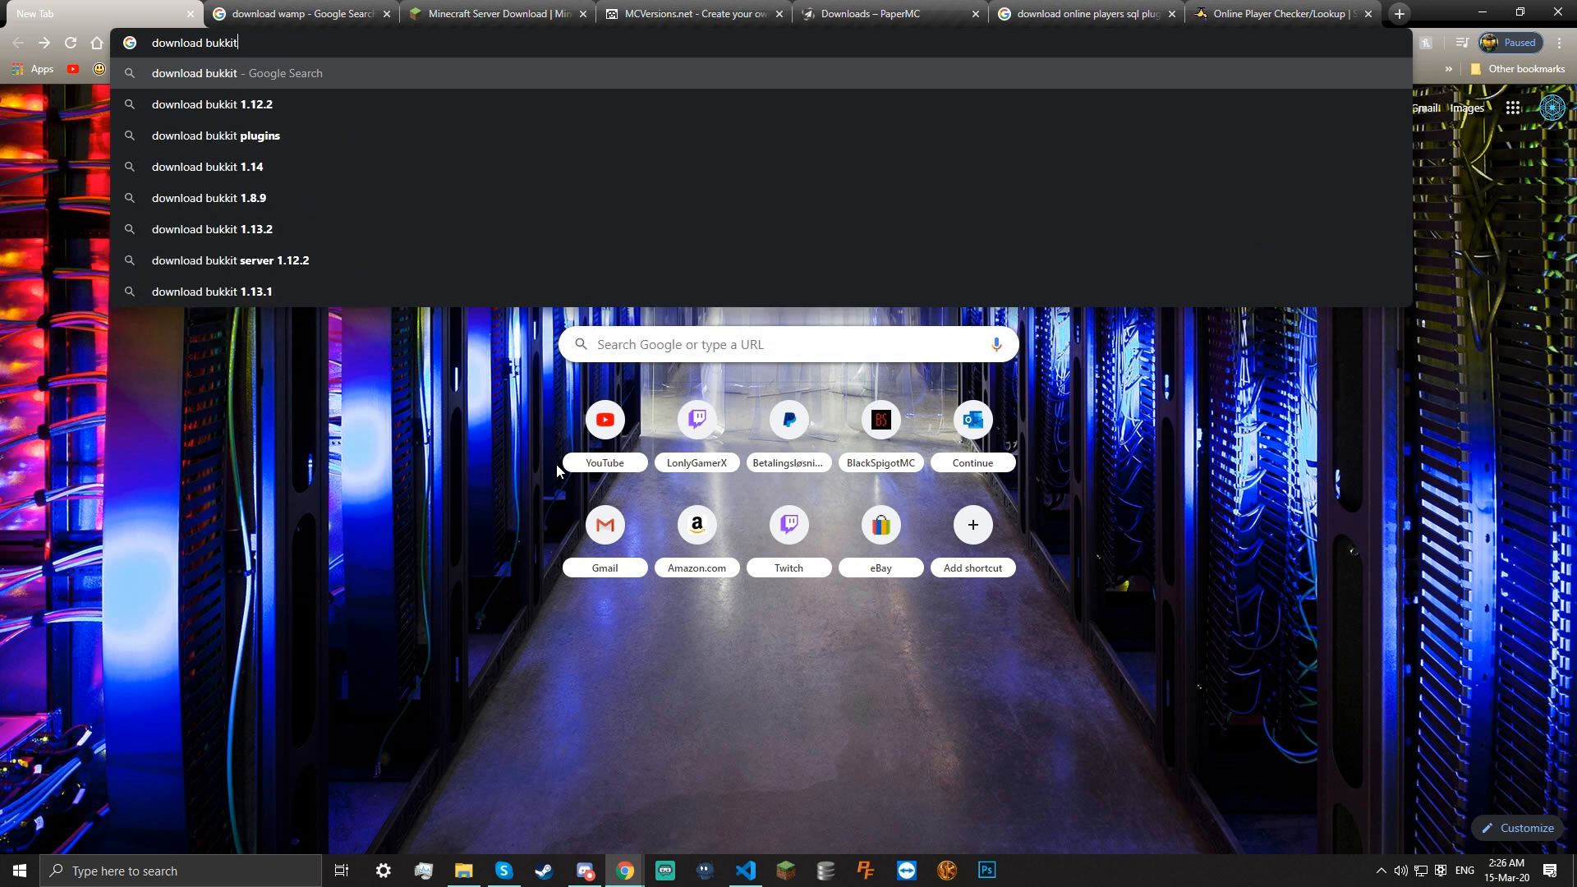
key("ctrl+a")
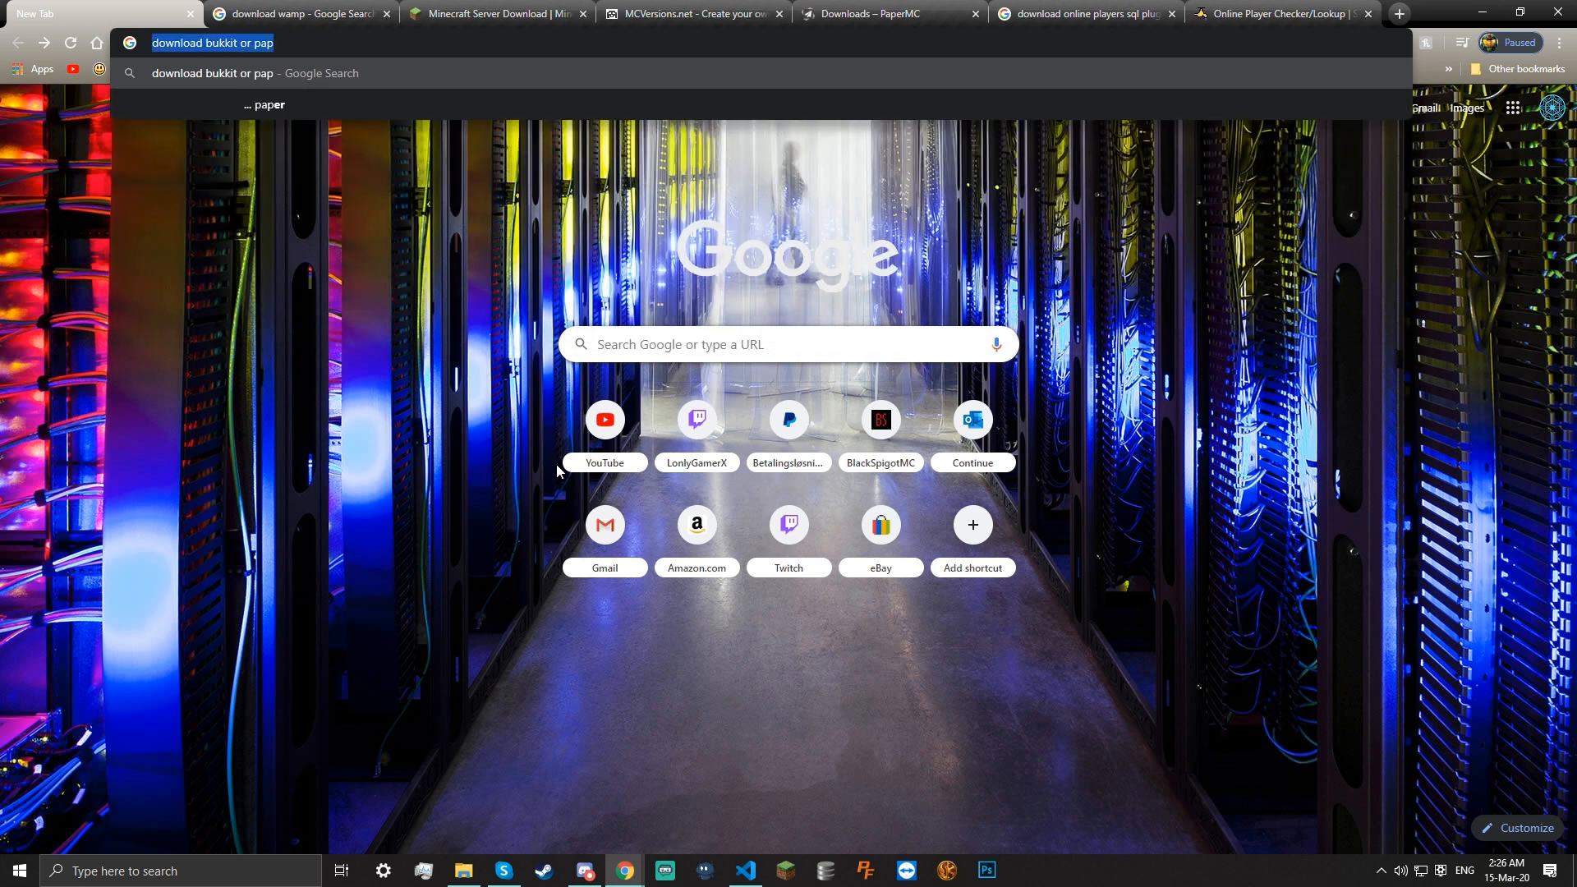
key("BackSpace")
left_click(670, 386)
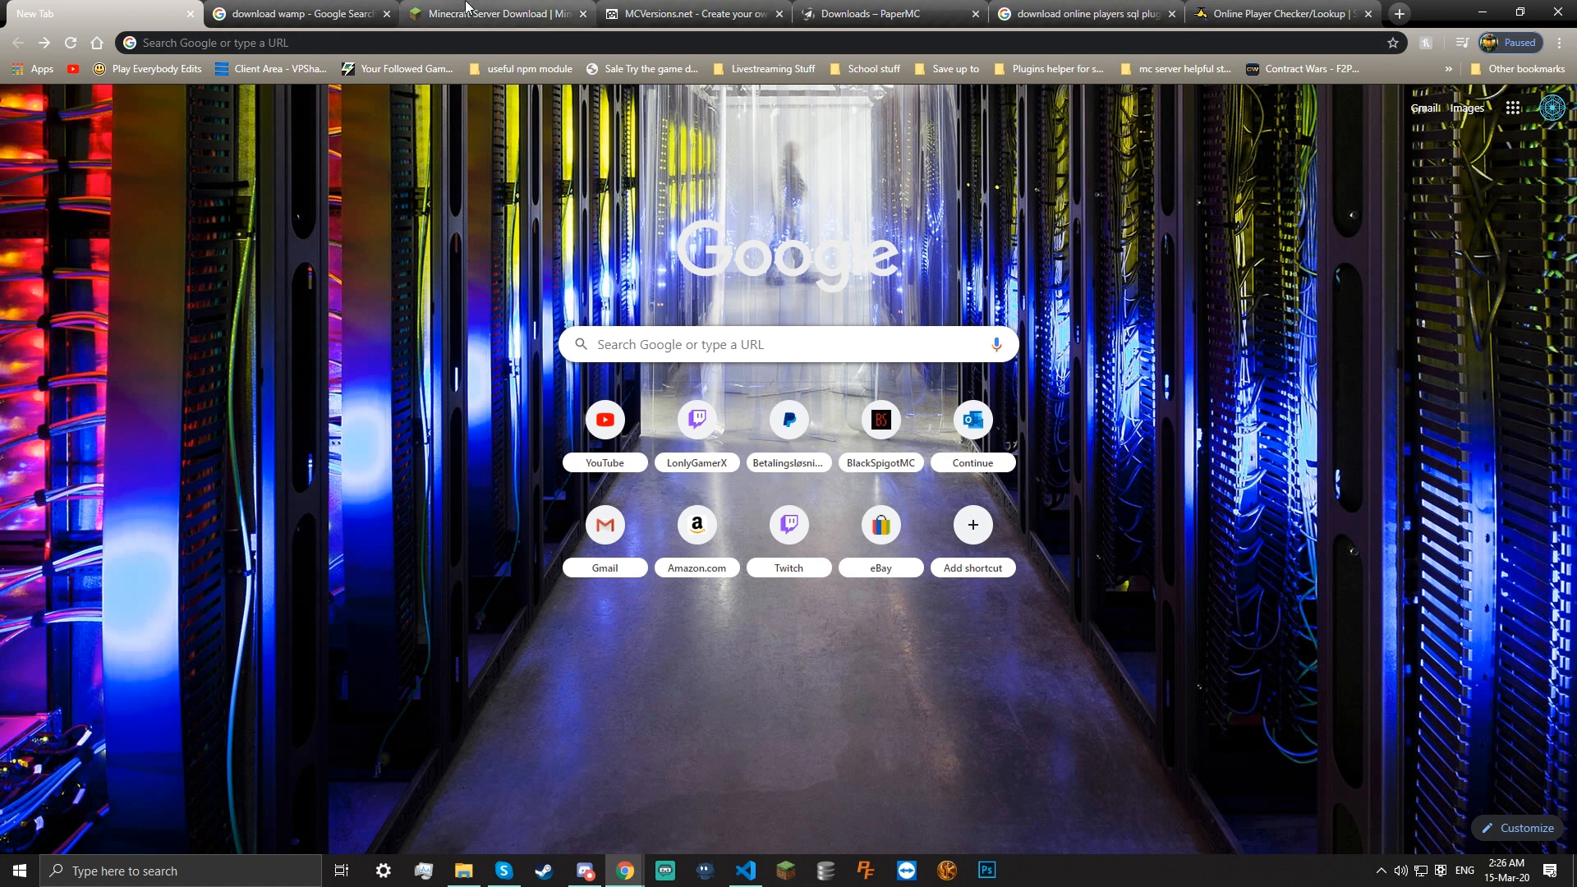
Close the Minecraft Server Download and MCVersions.net tabs
left_click(706, 8)
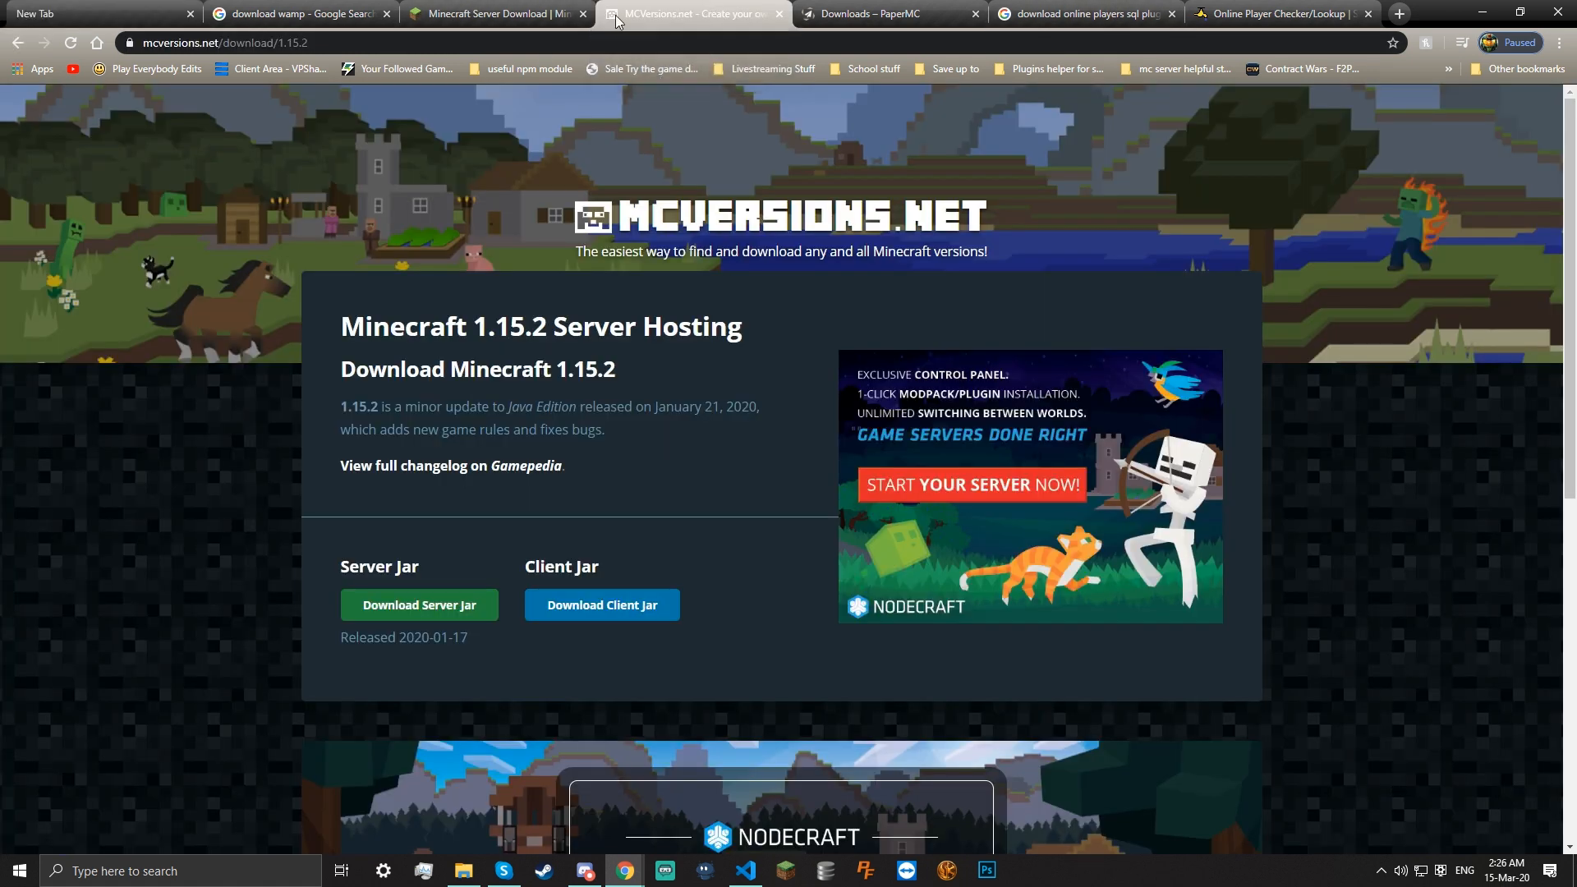
left_click(571, 18)
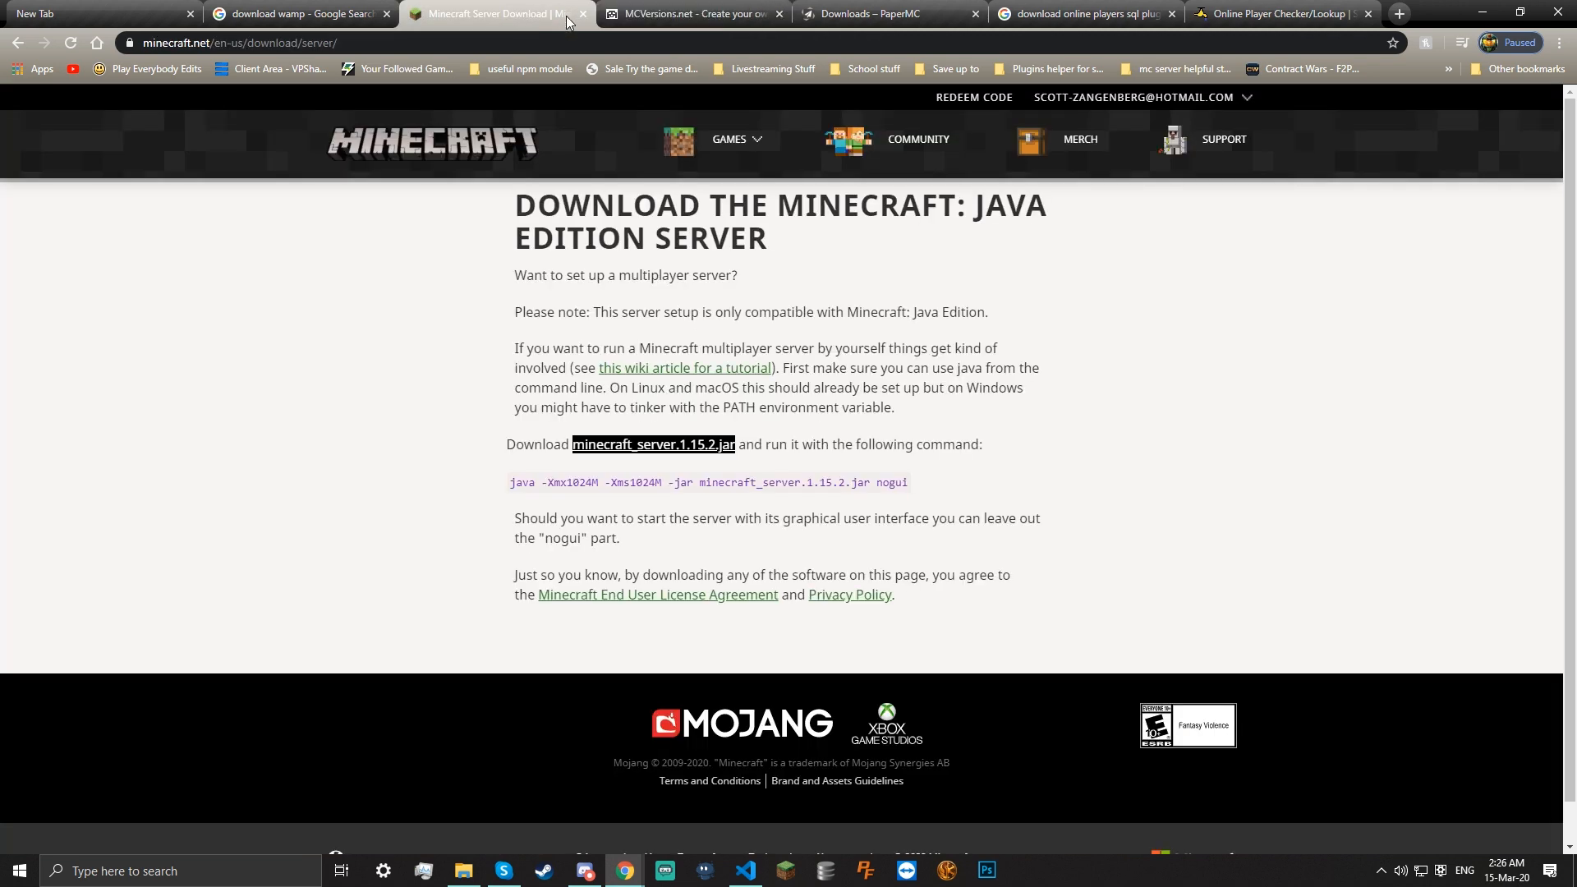
left_click(583, 14)
left_click(583, 14)
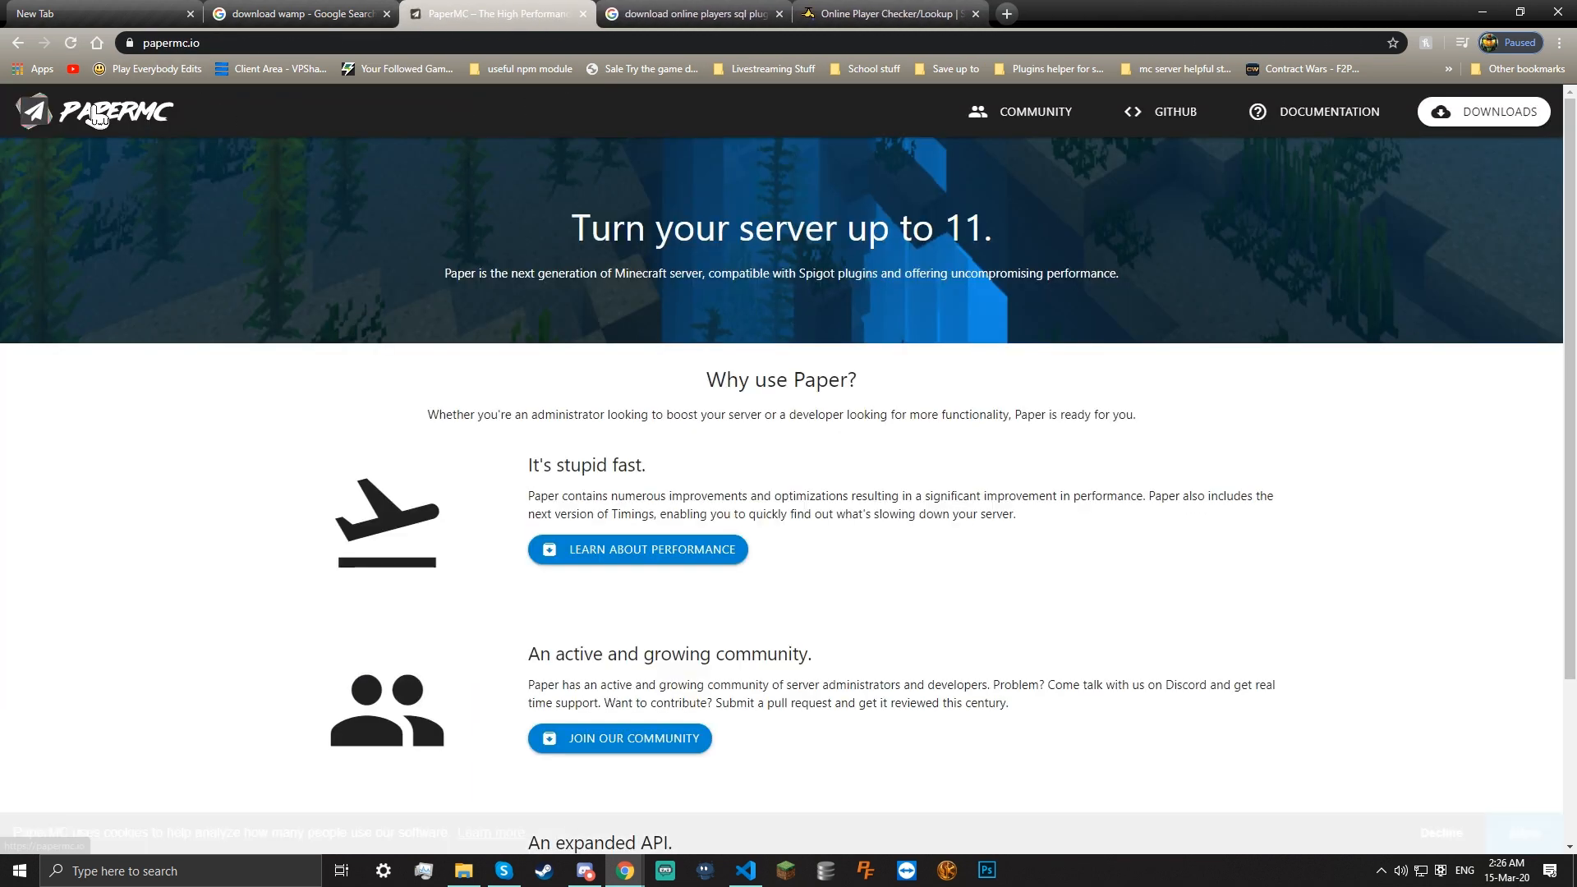
Go to the PaperMC Downloads page
left_click(197, 44)
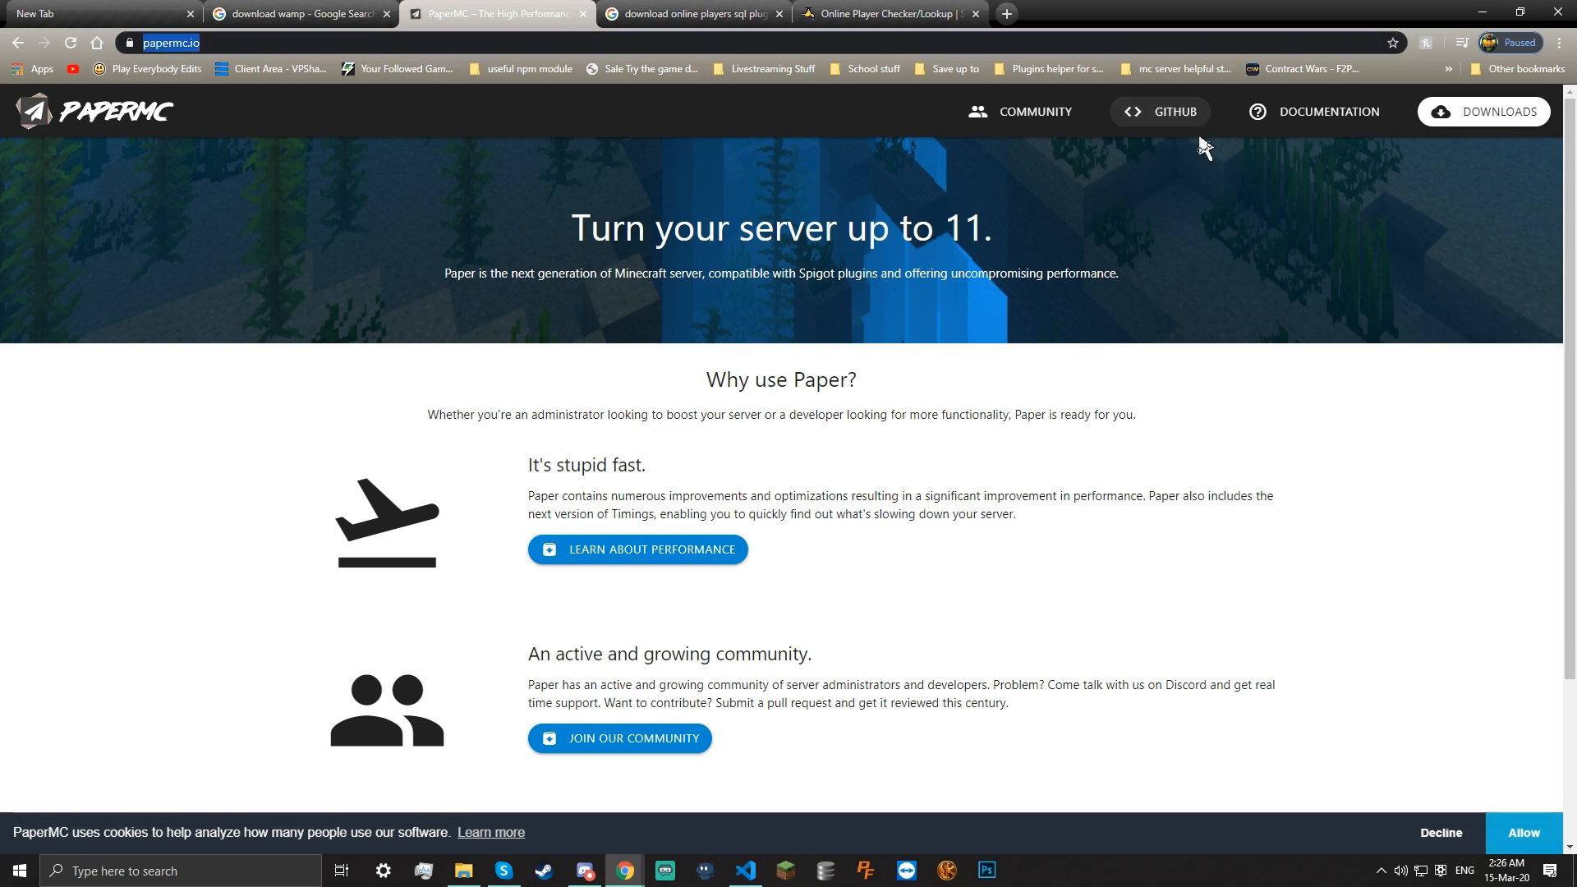
left_click(1487, 112)
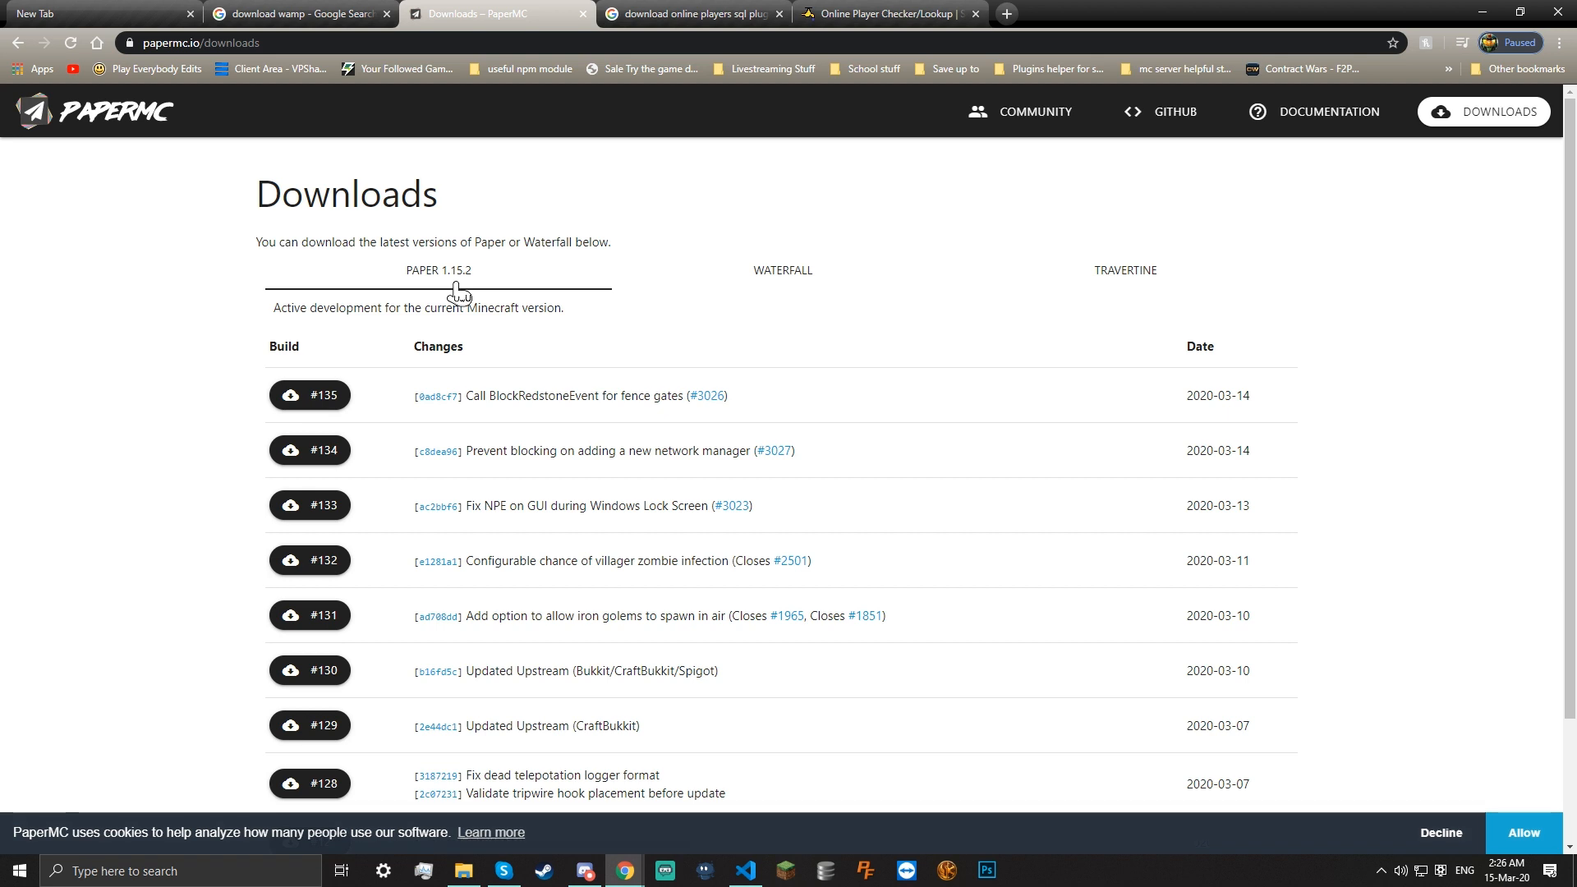
scroll(304, 431, "down", 2)
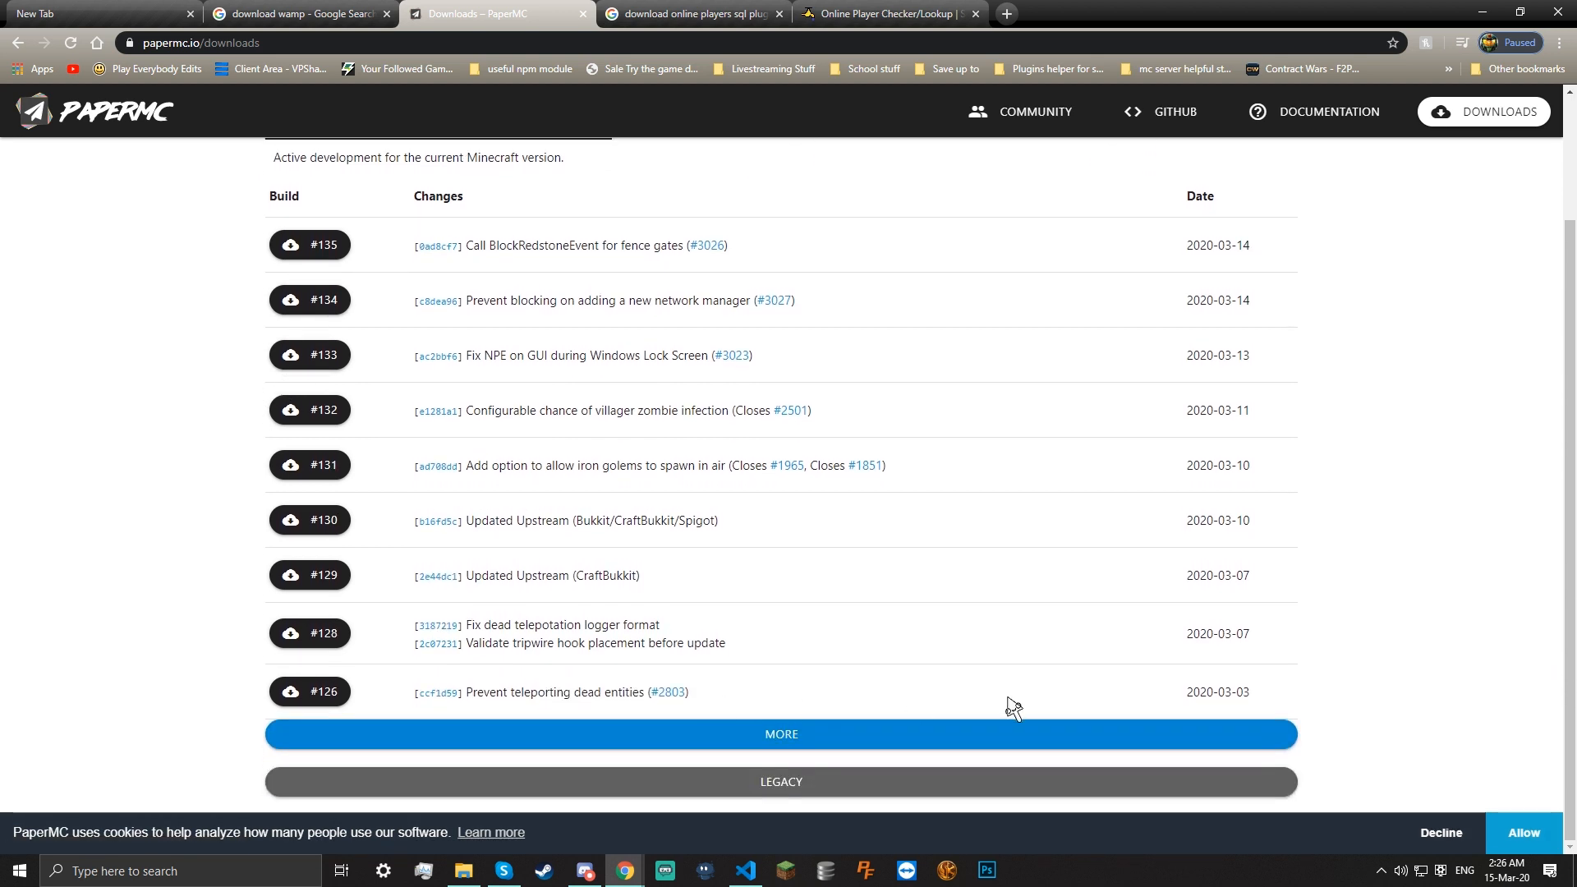
scroll(98, 458, "up", 2)
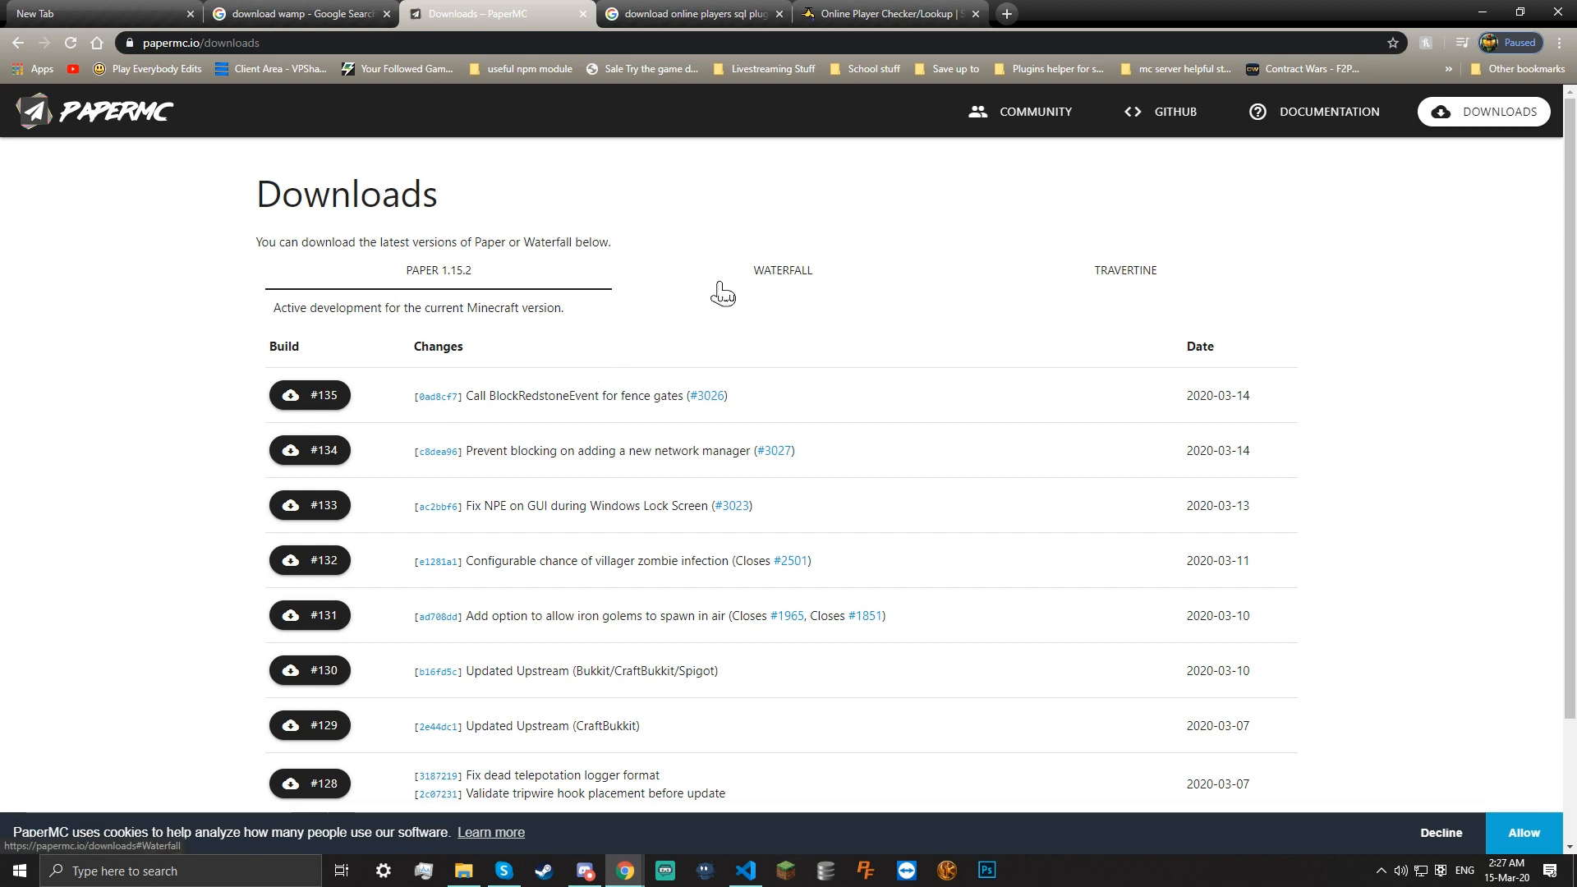
Browse the Waterfall and Travertine builds, then download Paper 1.15.2 build #135
left_click(850, 297)
left_click(1171, 285)
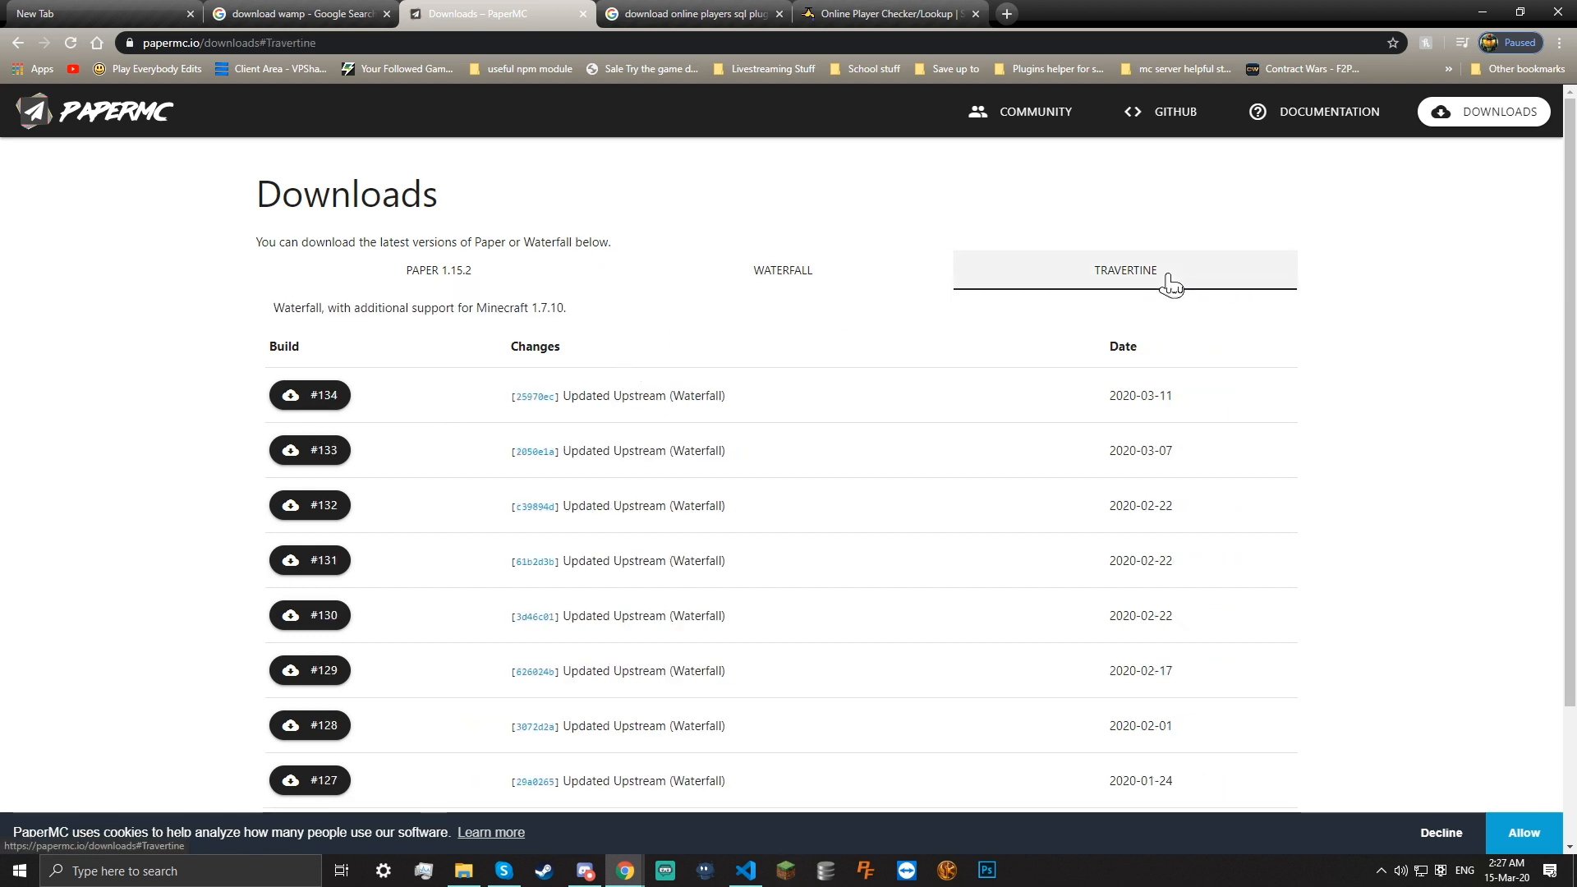
left_click(822, 283)
left_click(1049, 275)
left_click(800, 274)
left_click(1007, 281)
left_click(852, 282)
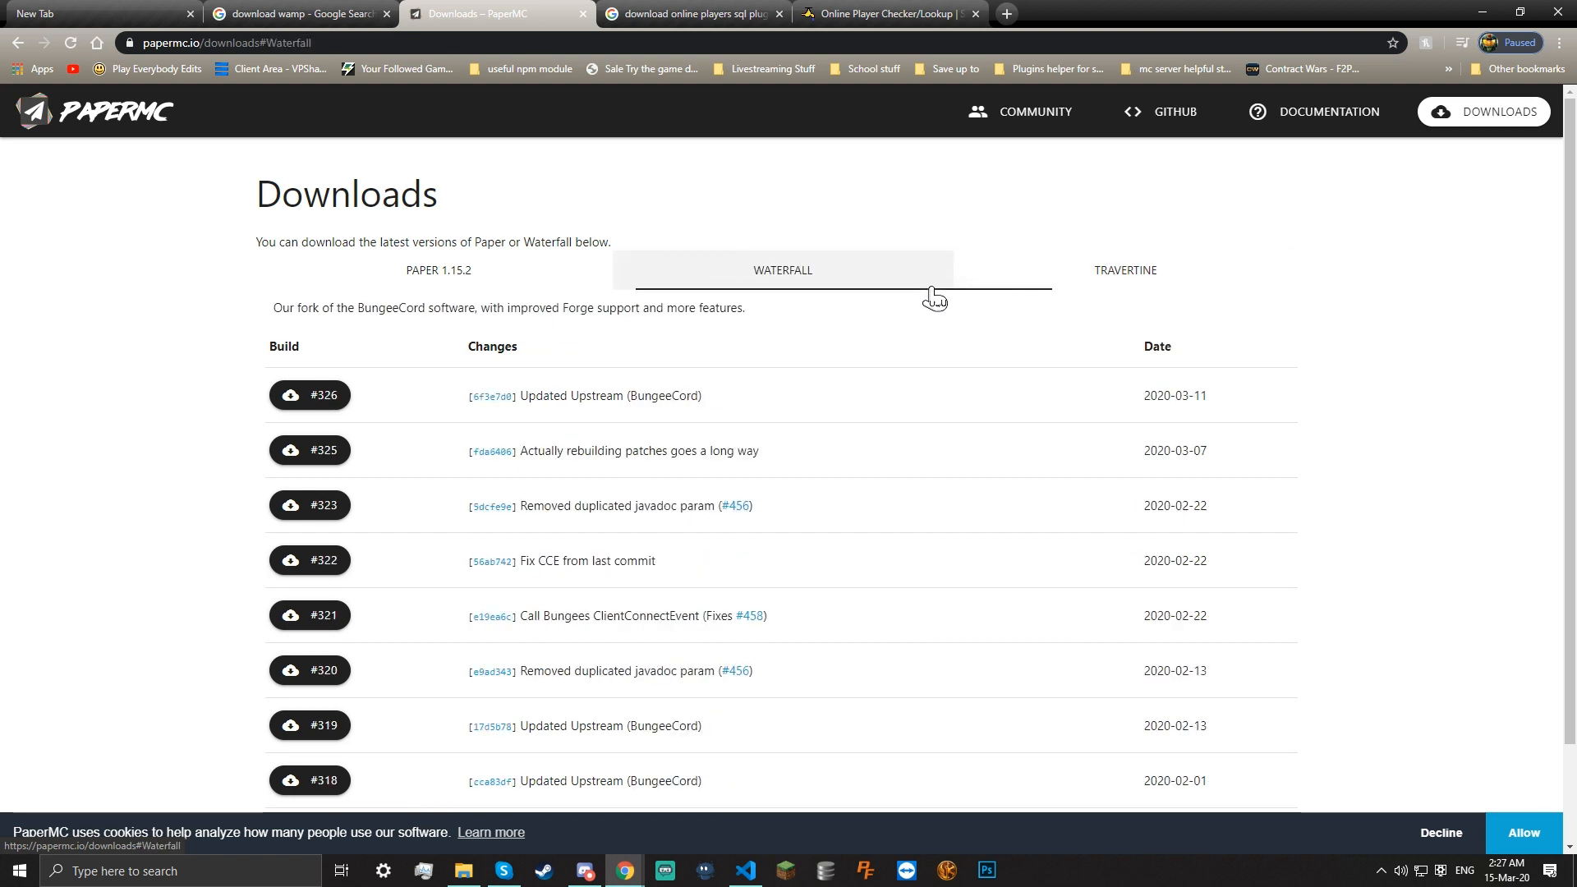
left_click(460, 274)
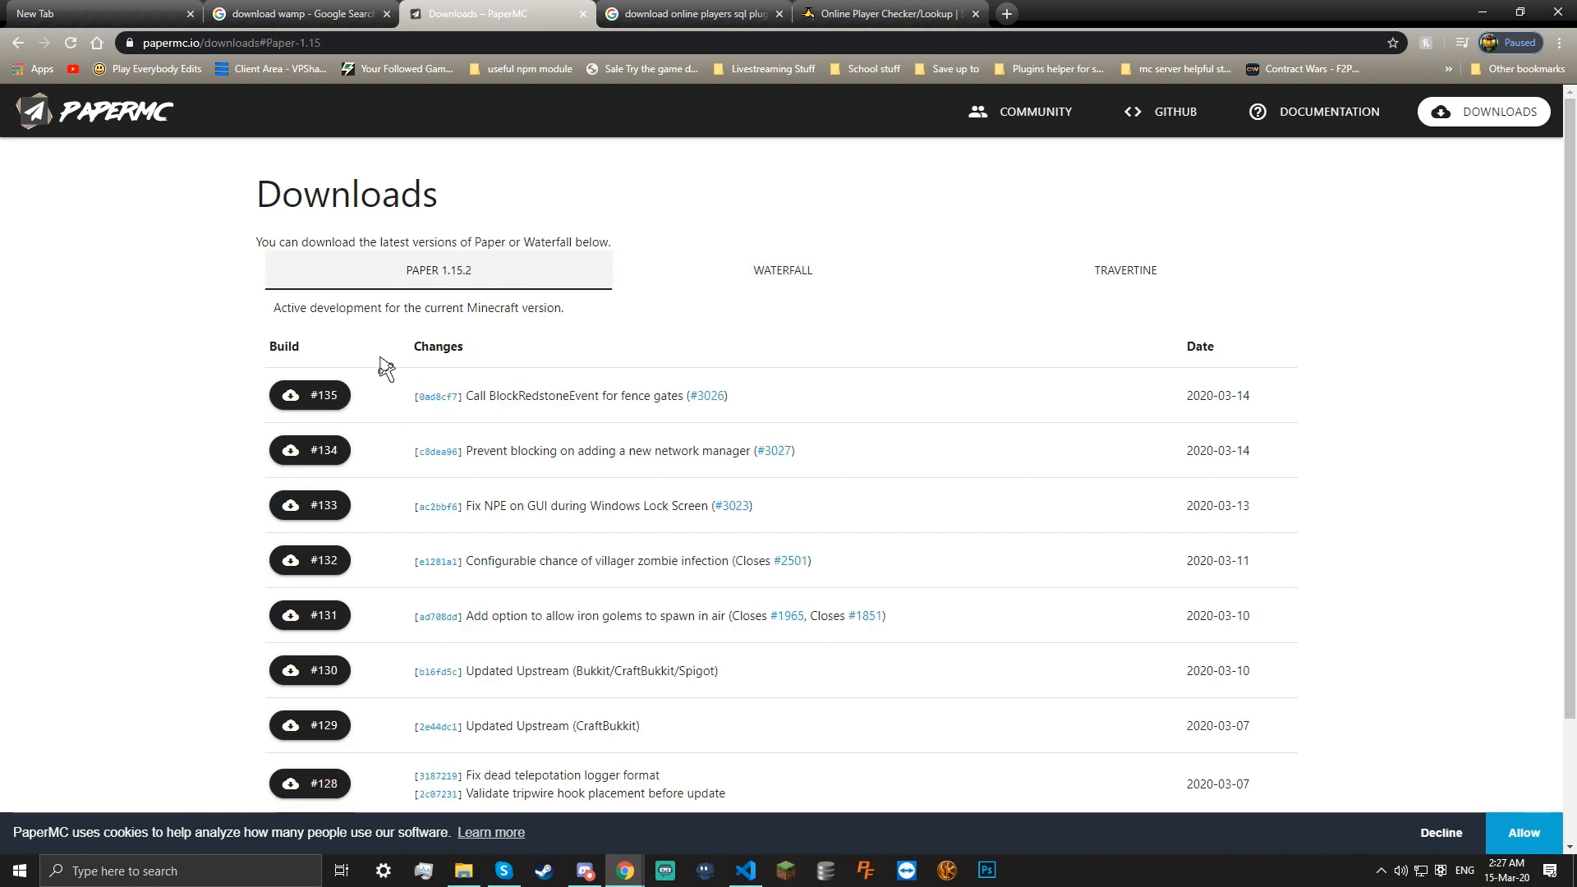
left_click(327, 402)
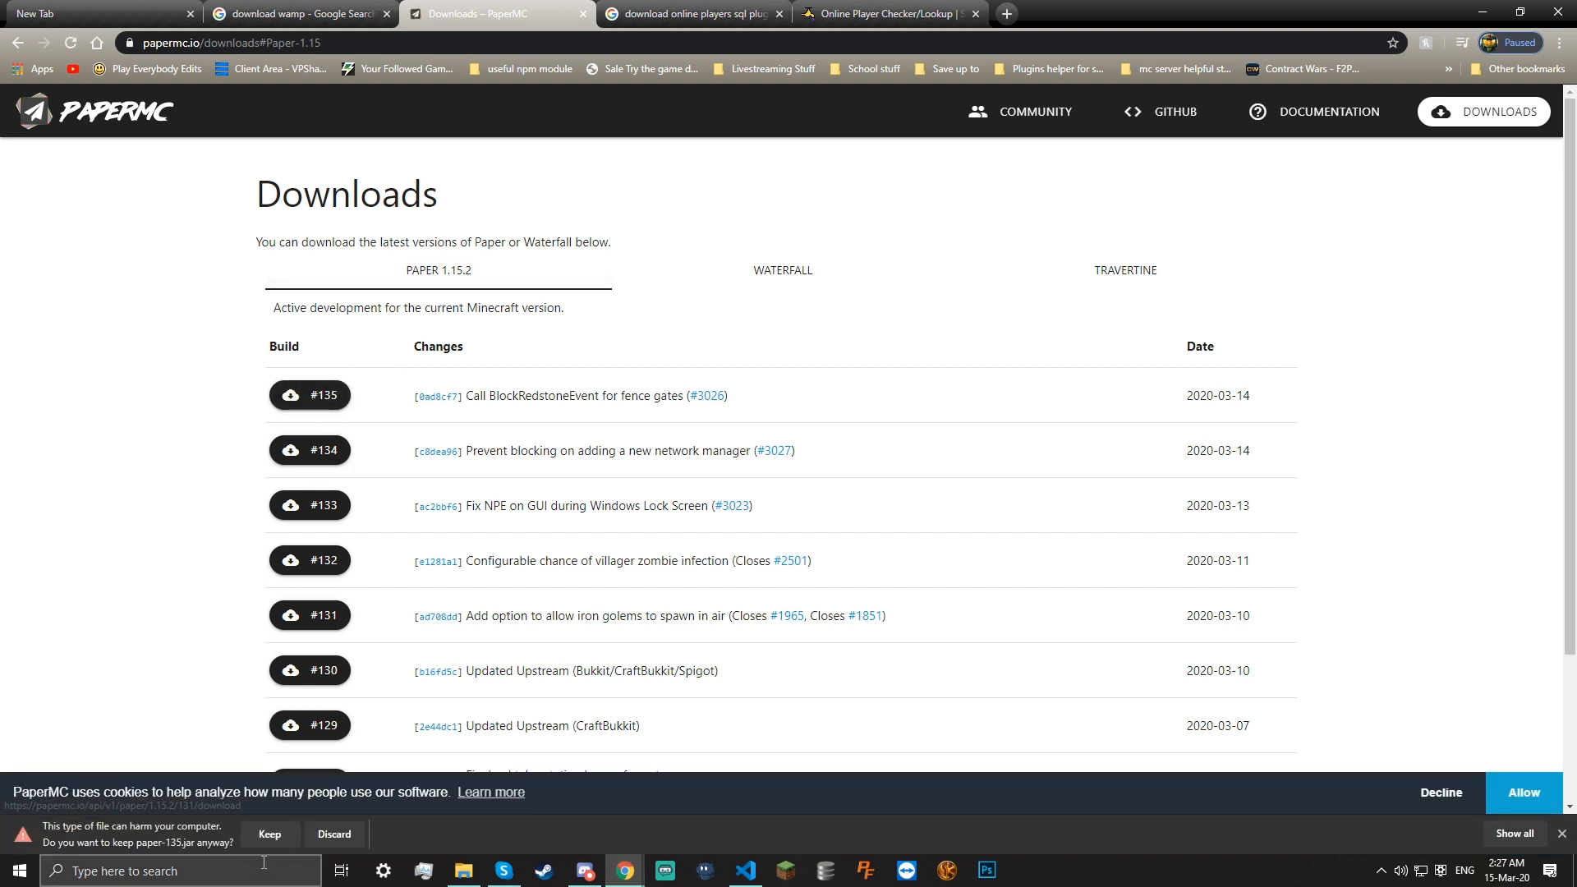
Keep paper-135.jar, move it into the Server folder, and delete the old 1.15.2.jar
left_click(270, 834)
left_click_drag(62, 823, 1056, 593)
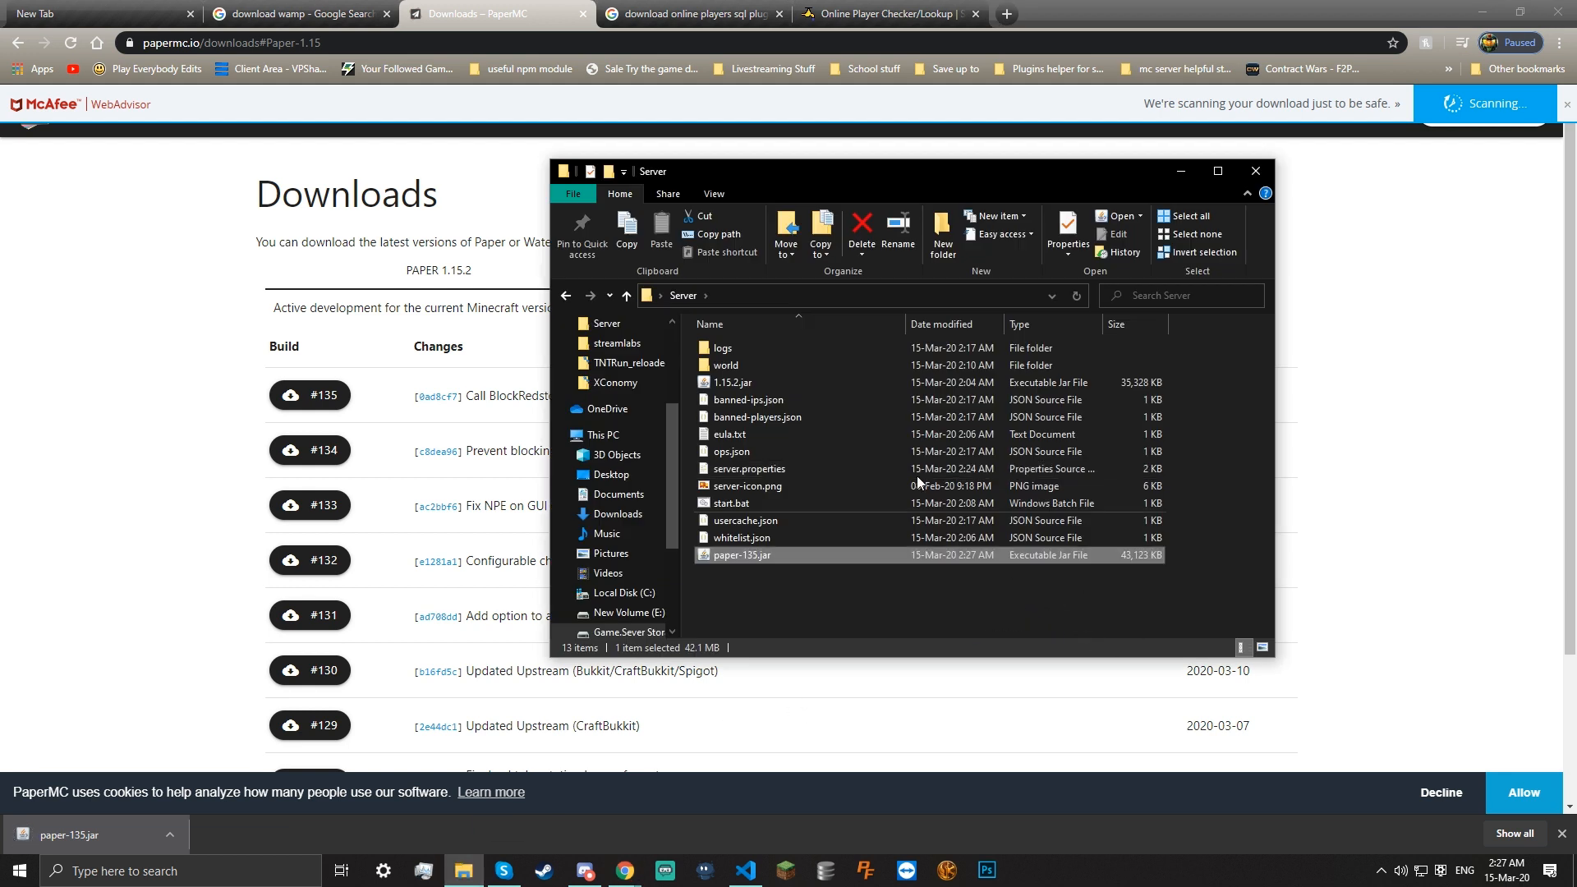
right_click(766, 382)
left_click(640, 689)
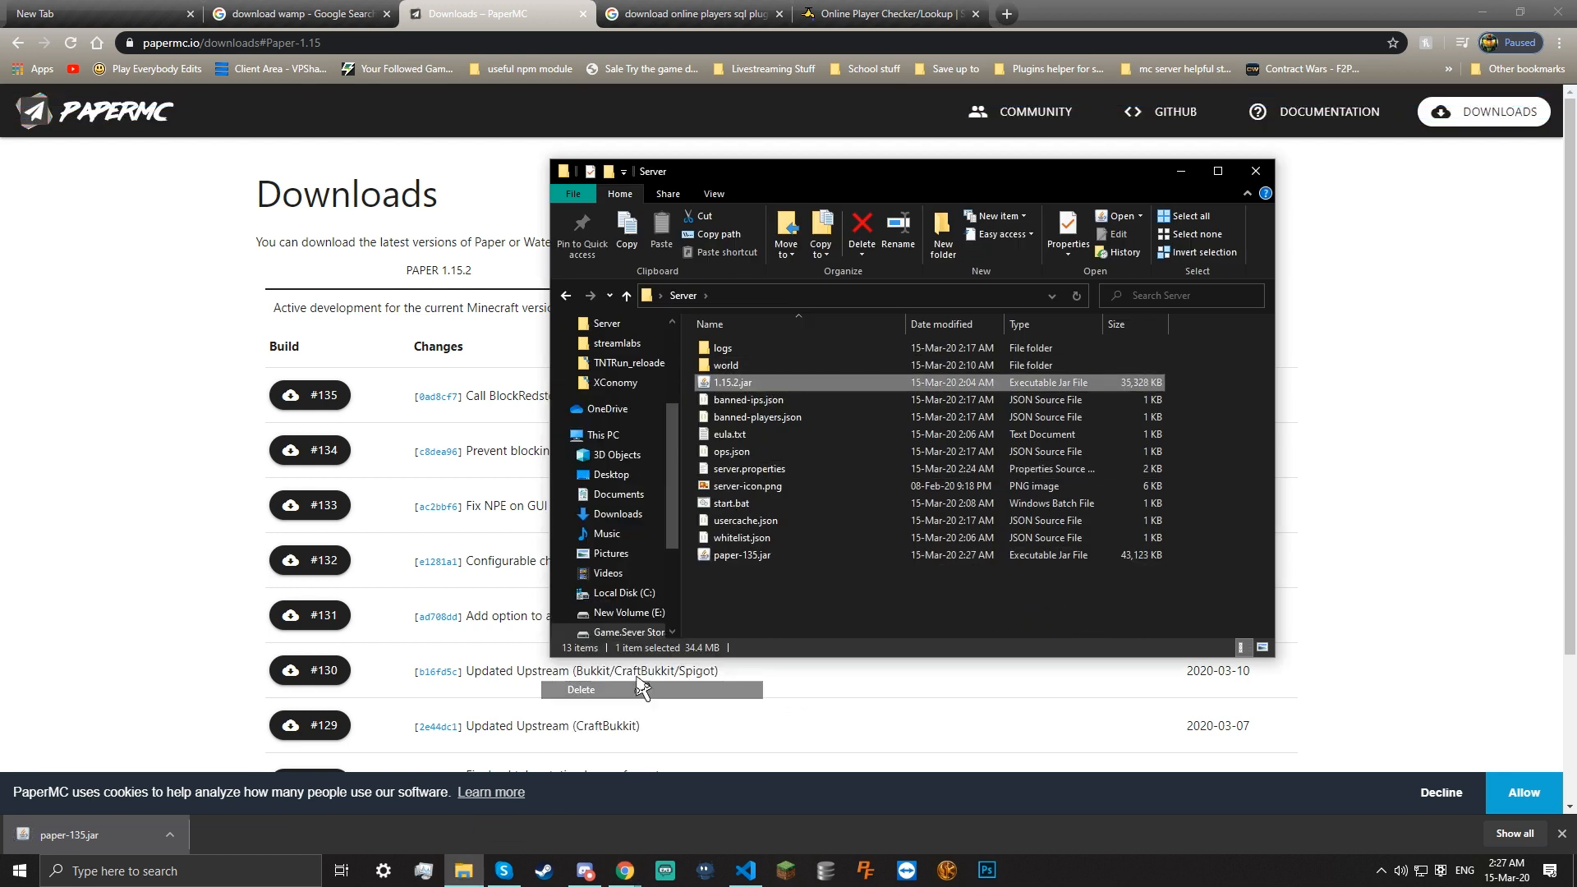
right_click(740, 451)
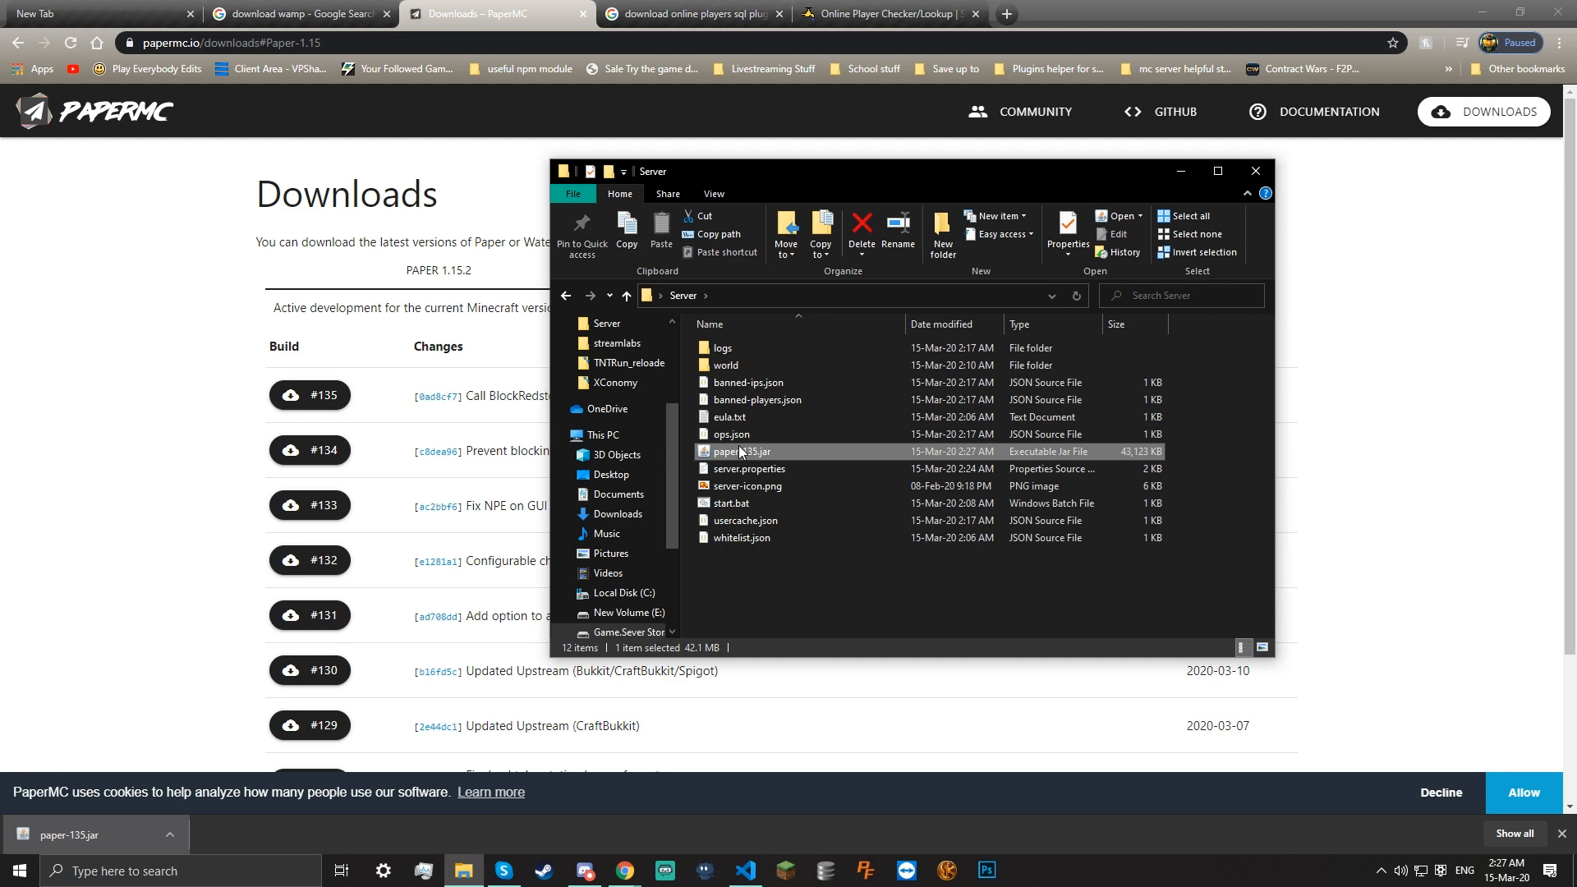
left_click(593, 767)
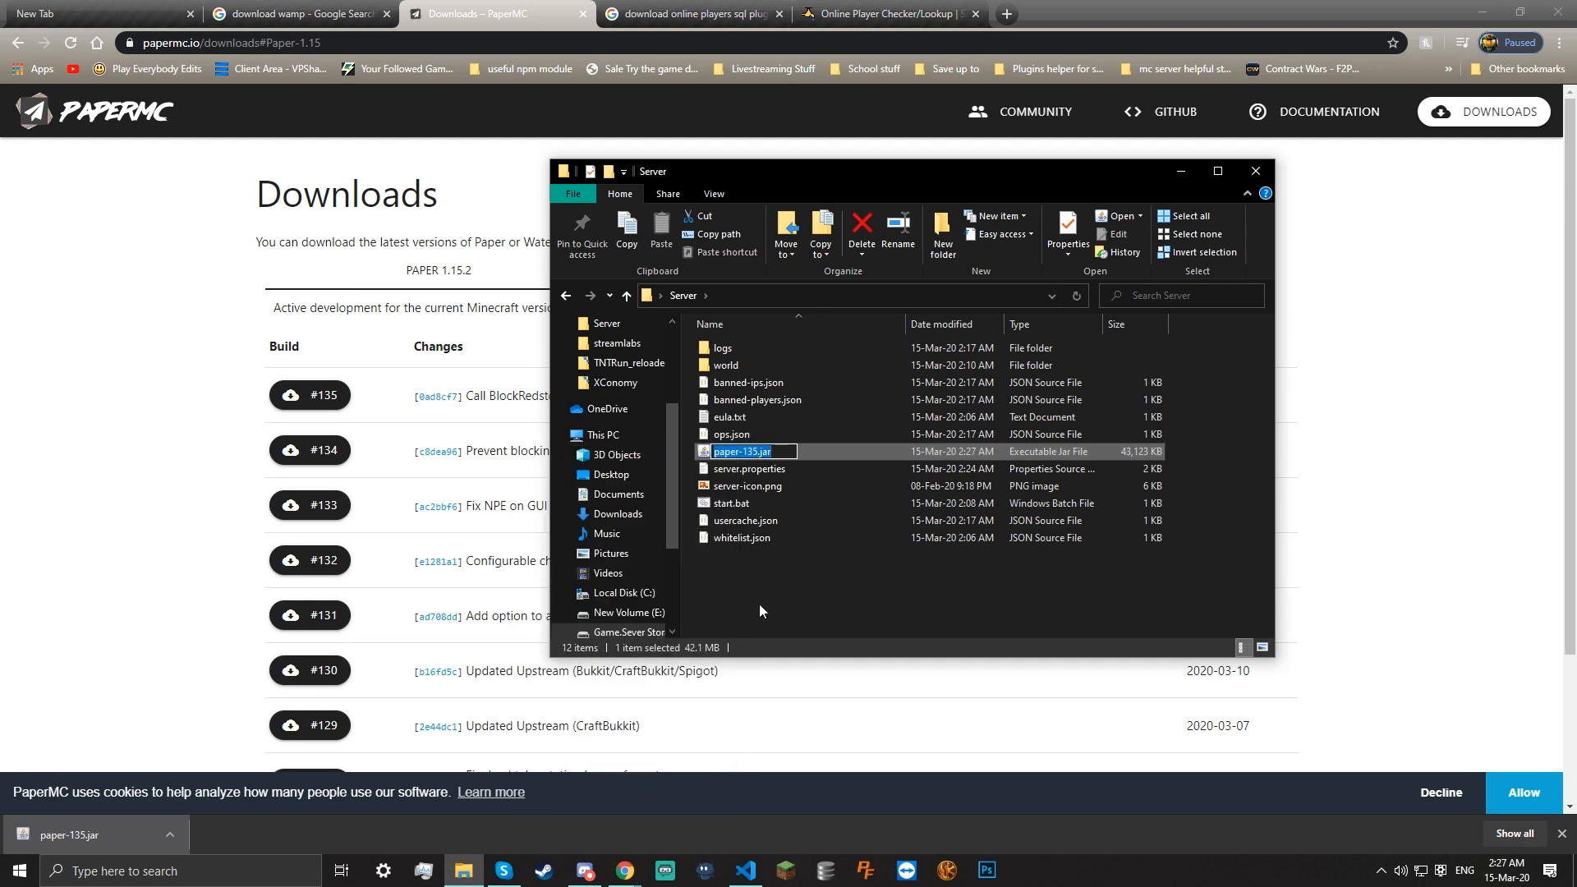
left_click(759, 603)
Edit start.bat in Notepad to launch paper-135.jar instead of 1.15.2.jar, and save it
left_click(723, 504)
right_click(723, 505)
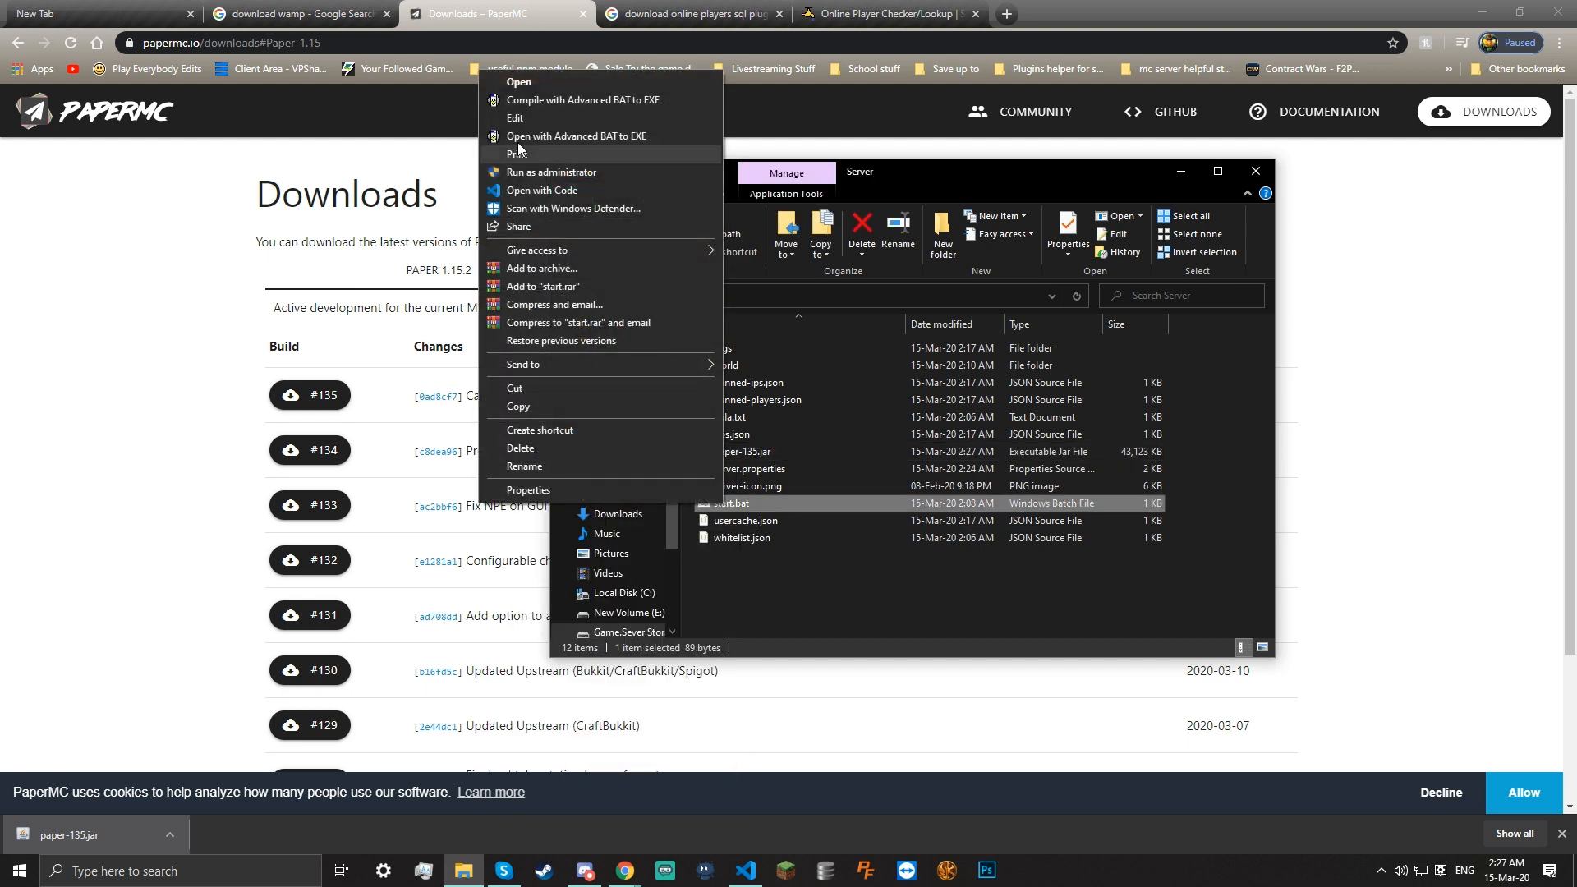
left_click(528, 110)
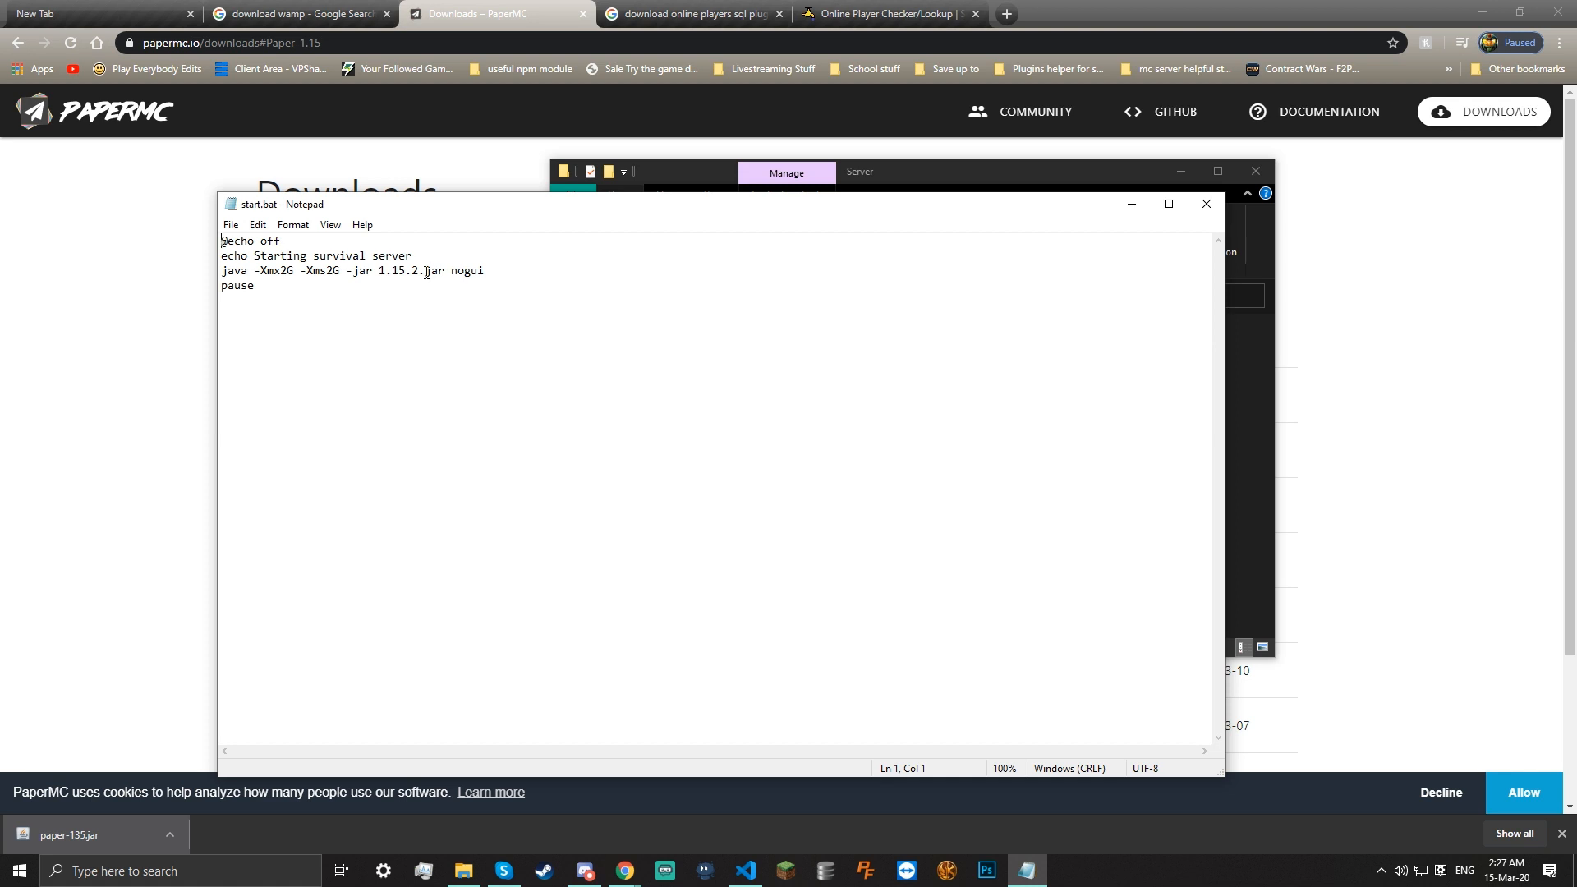
left_click_drag(439, 272, 379, 272)
type("paper-135.jar")
key("BackSpace")
key("ctrl+s")
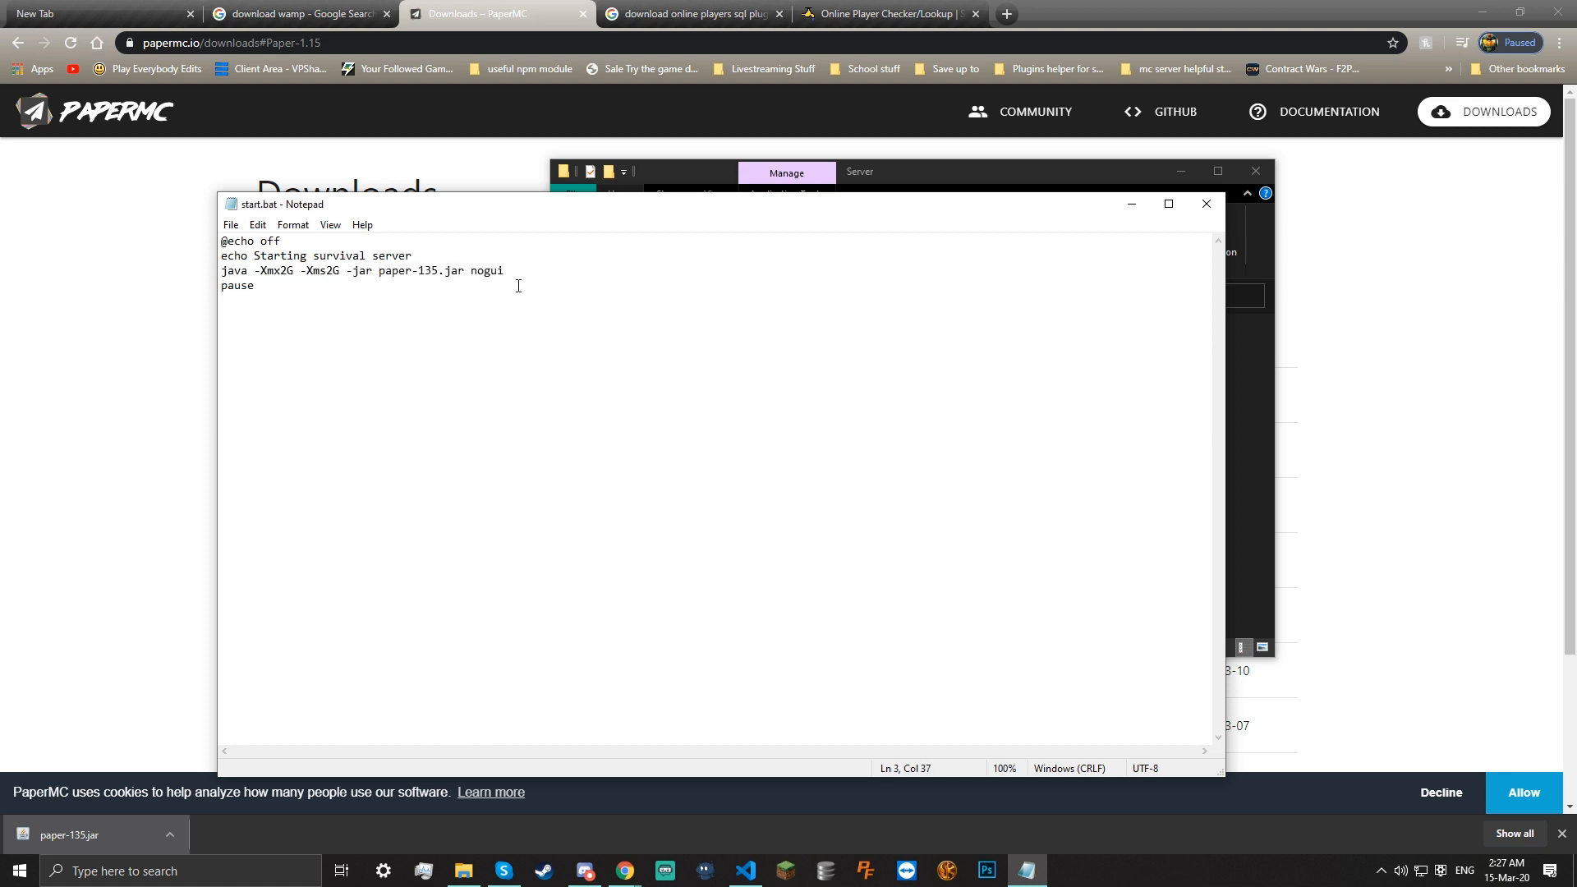
left_click(1205, 204)
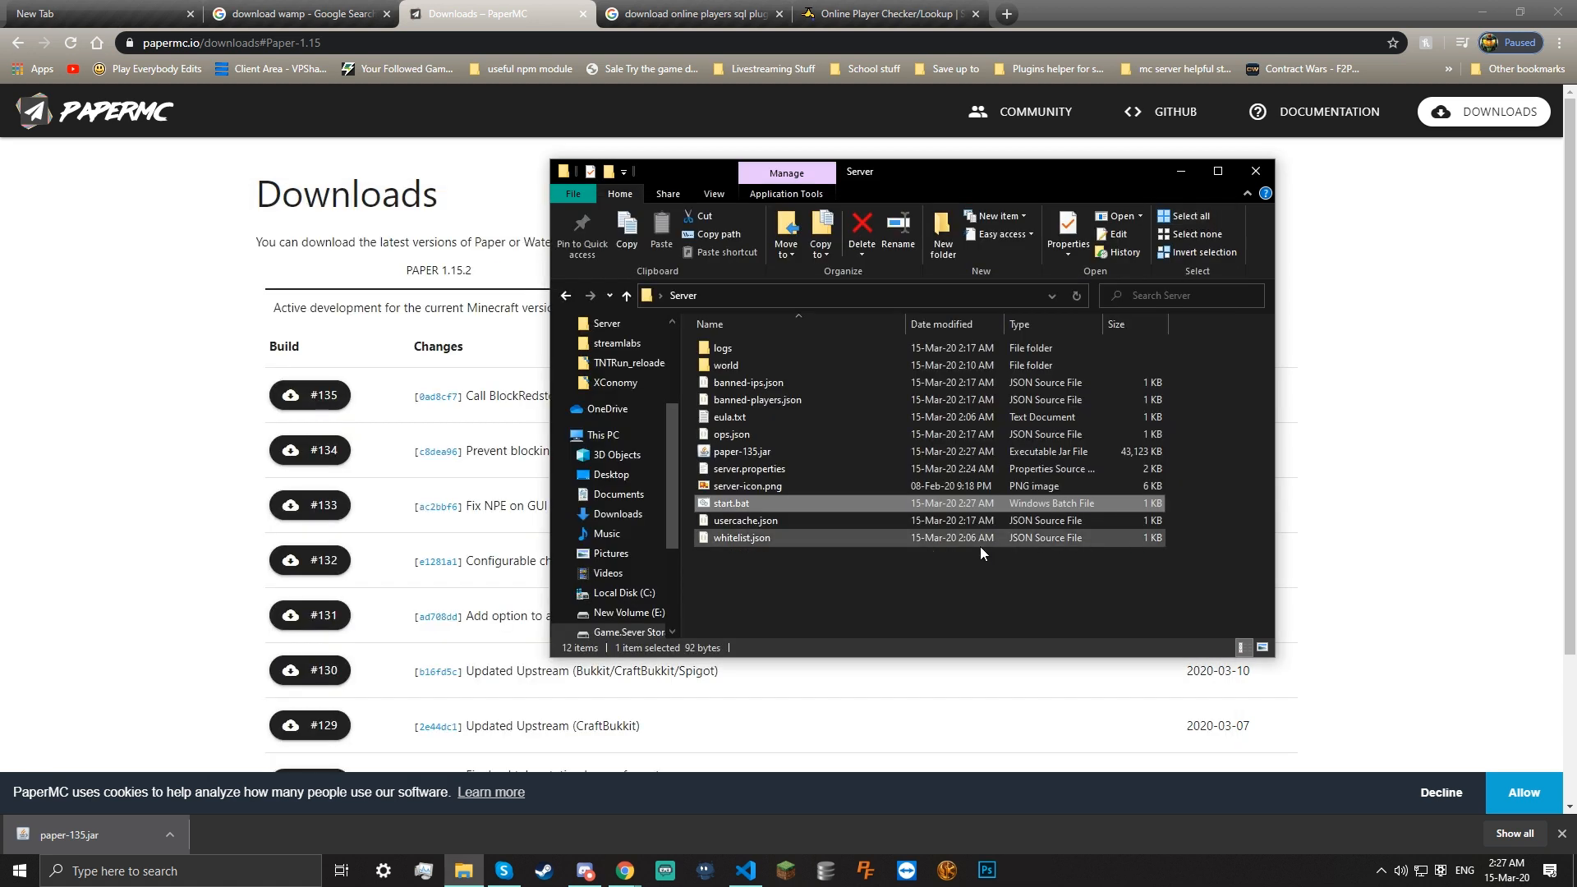
Launch the Paper server from start.bat and review the startup log through 'Done (14.270s)!'
double_click(751, 506)
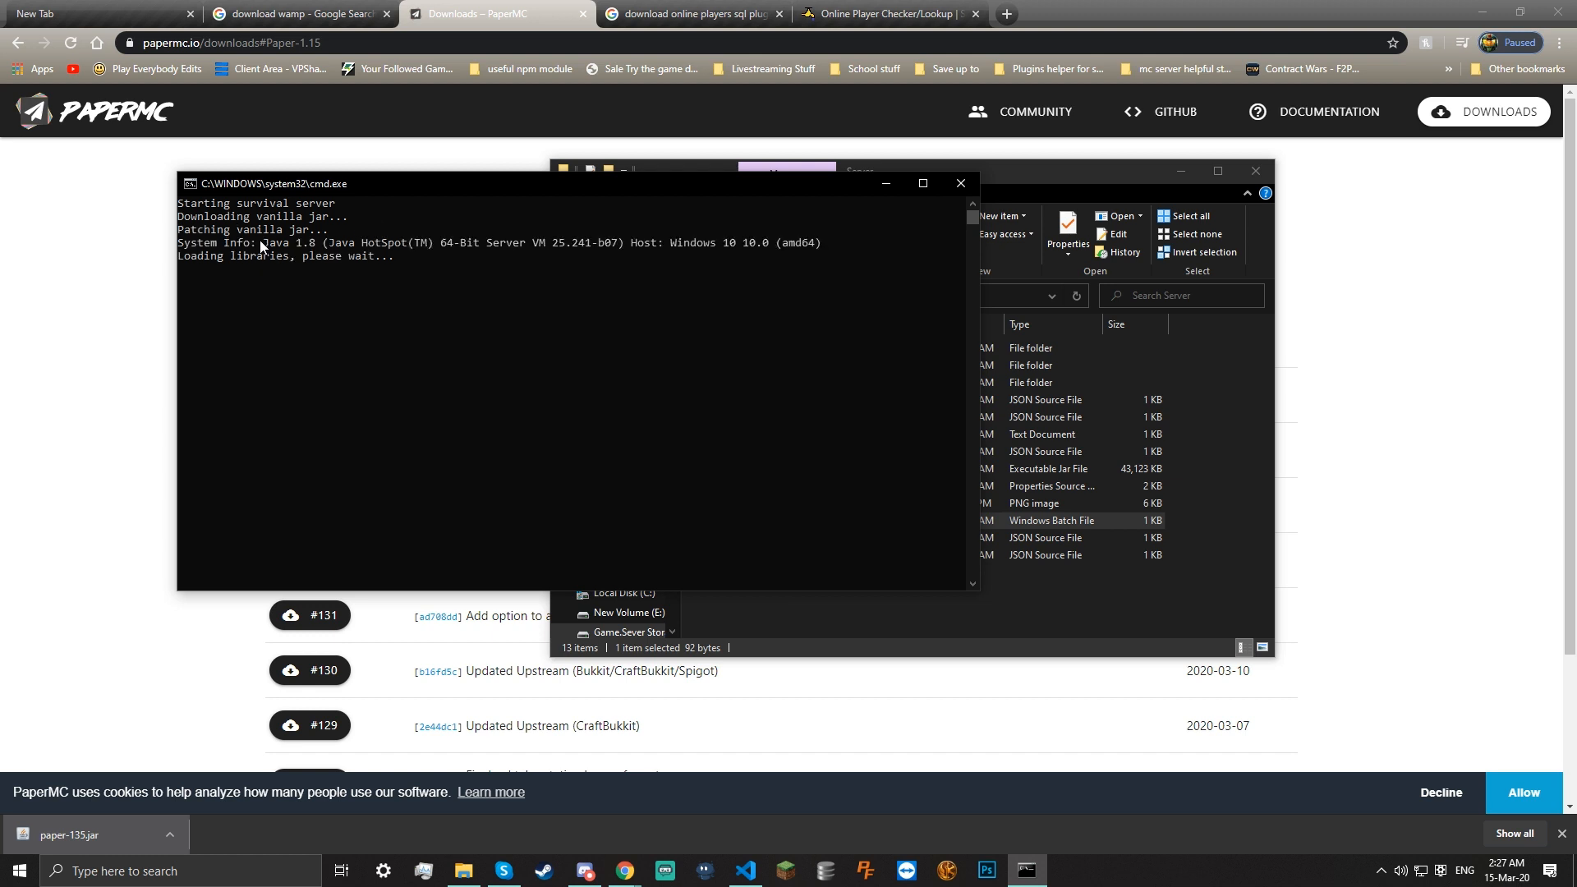
left_click_drag(284, 243, 805, 261)
left_click(805, 261)
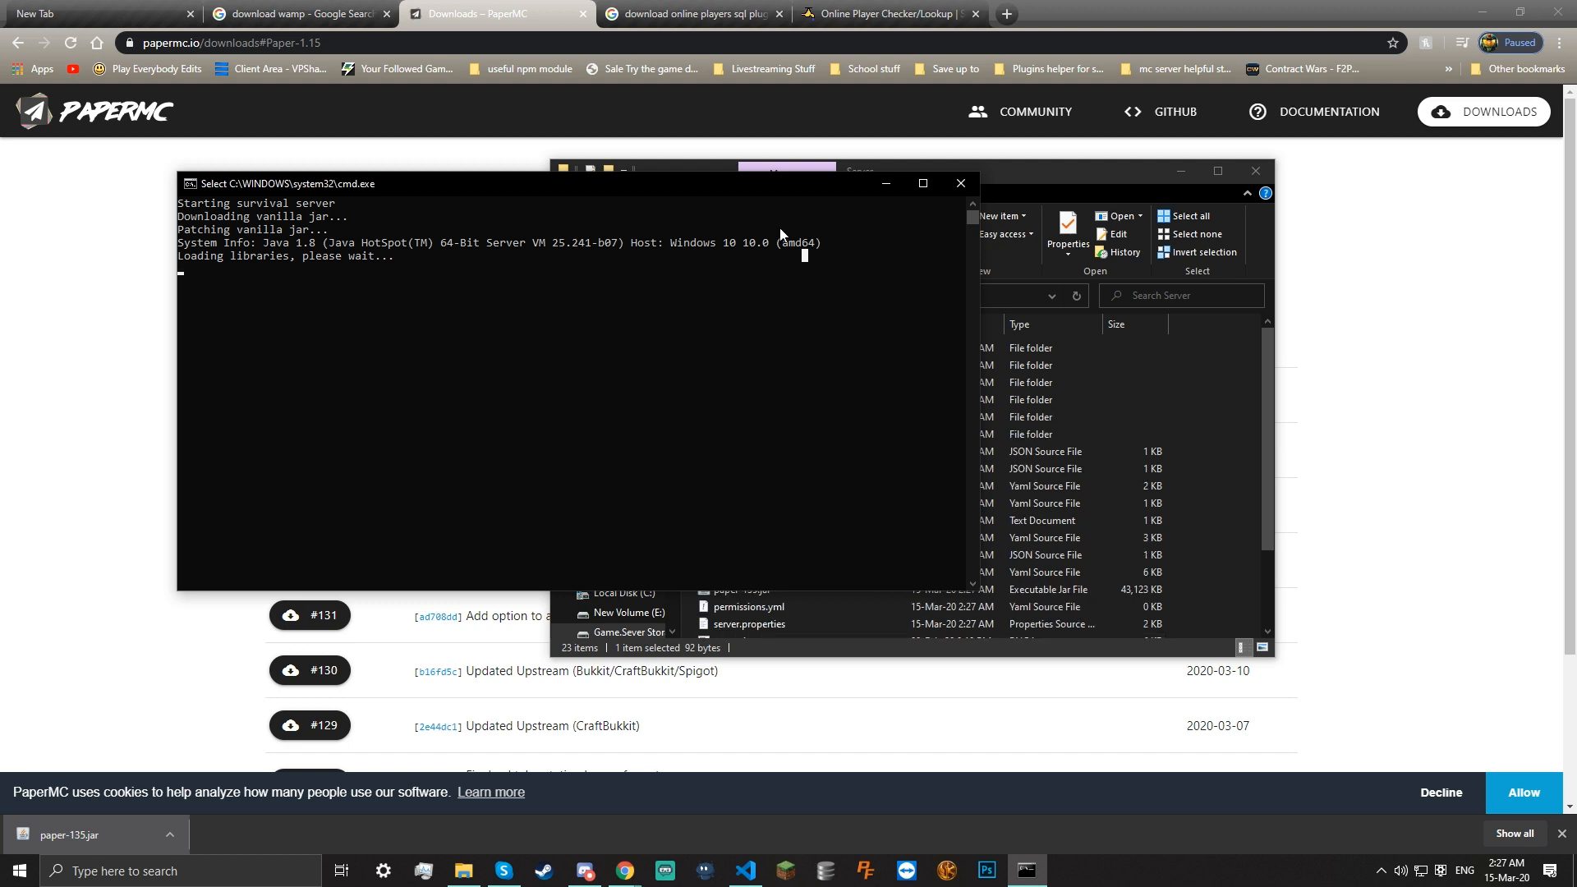
left_click(346, 270)
key("Return")
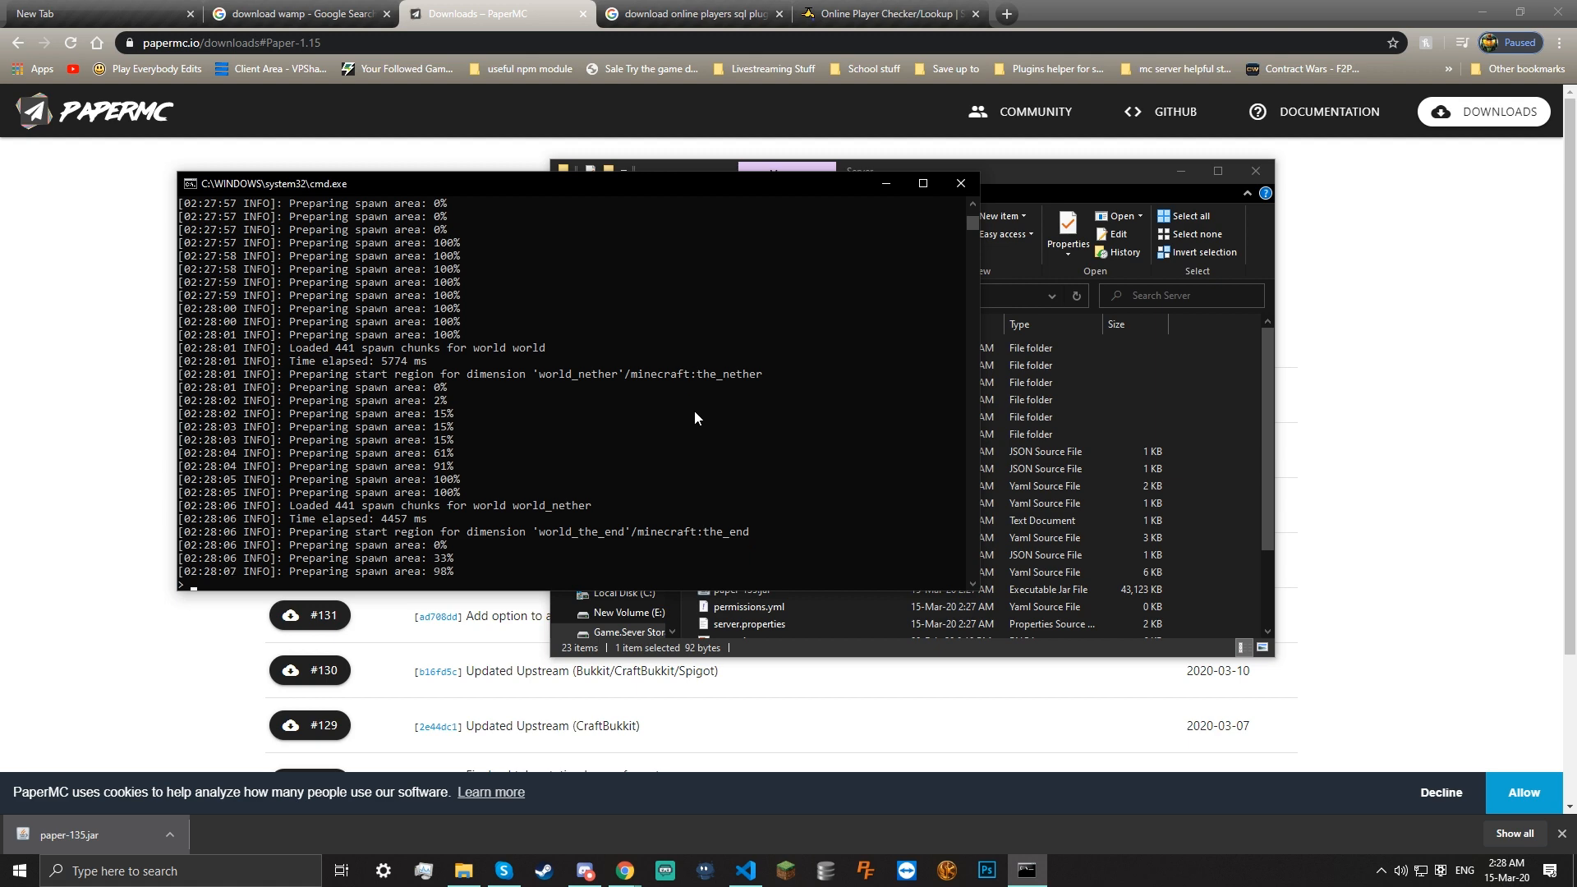
scroll(678, 411, "up", 9)
scroll(677, 426, "up", 3)
scroll(675, 410, "down", 3)
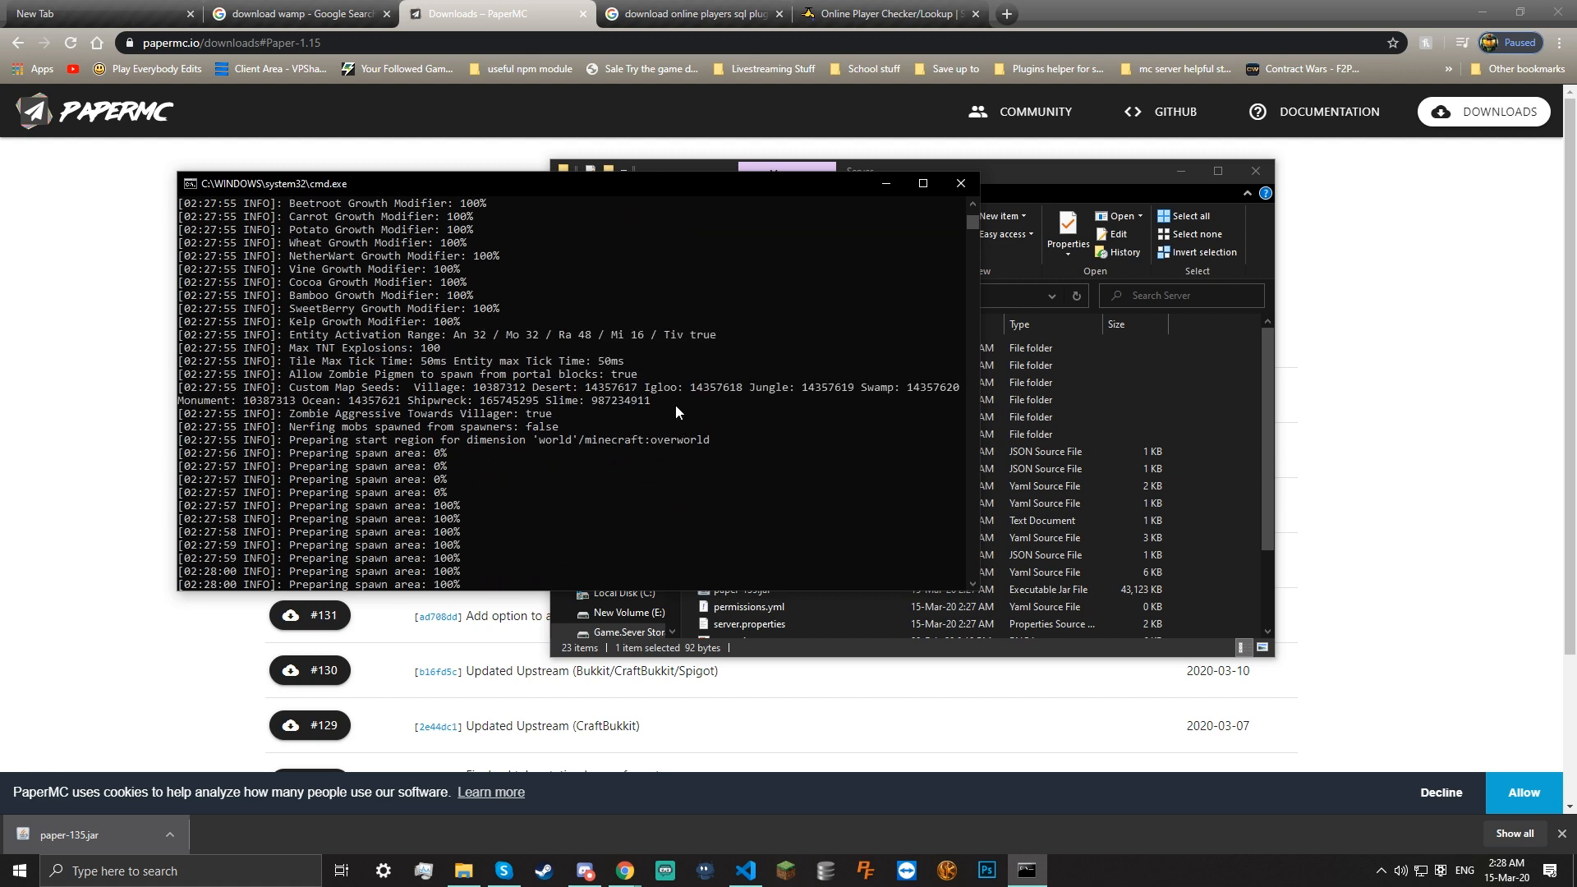
scroll(411, 281, "down", 8)
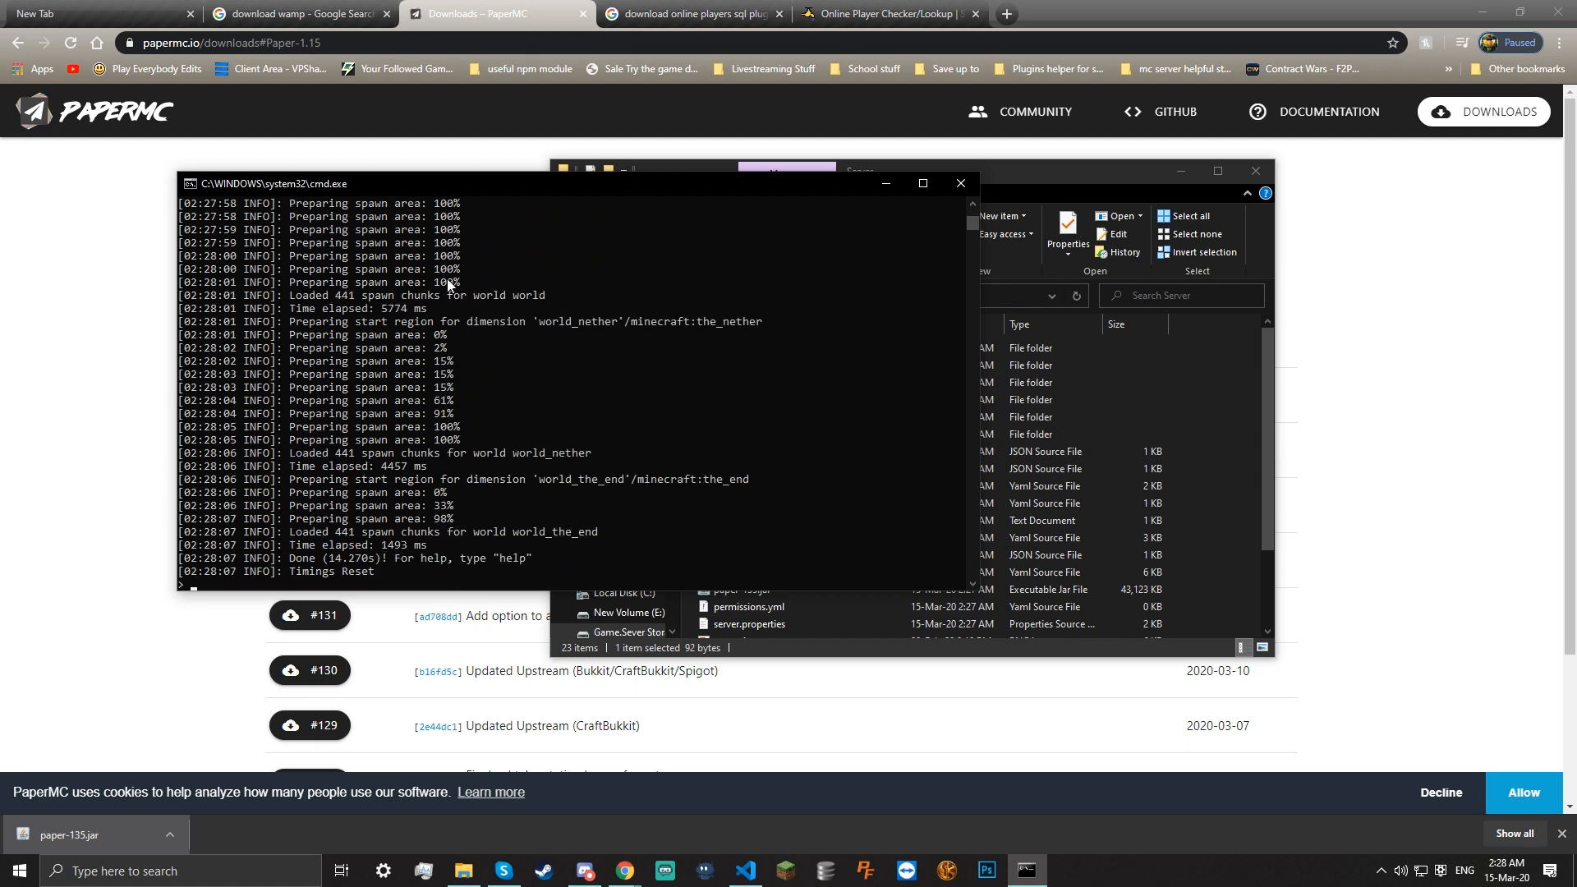
scroll(448, 284, "down", 1)
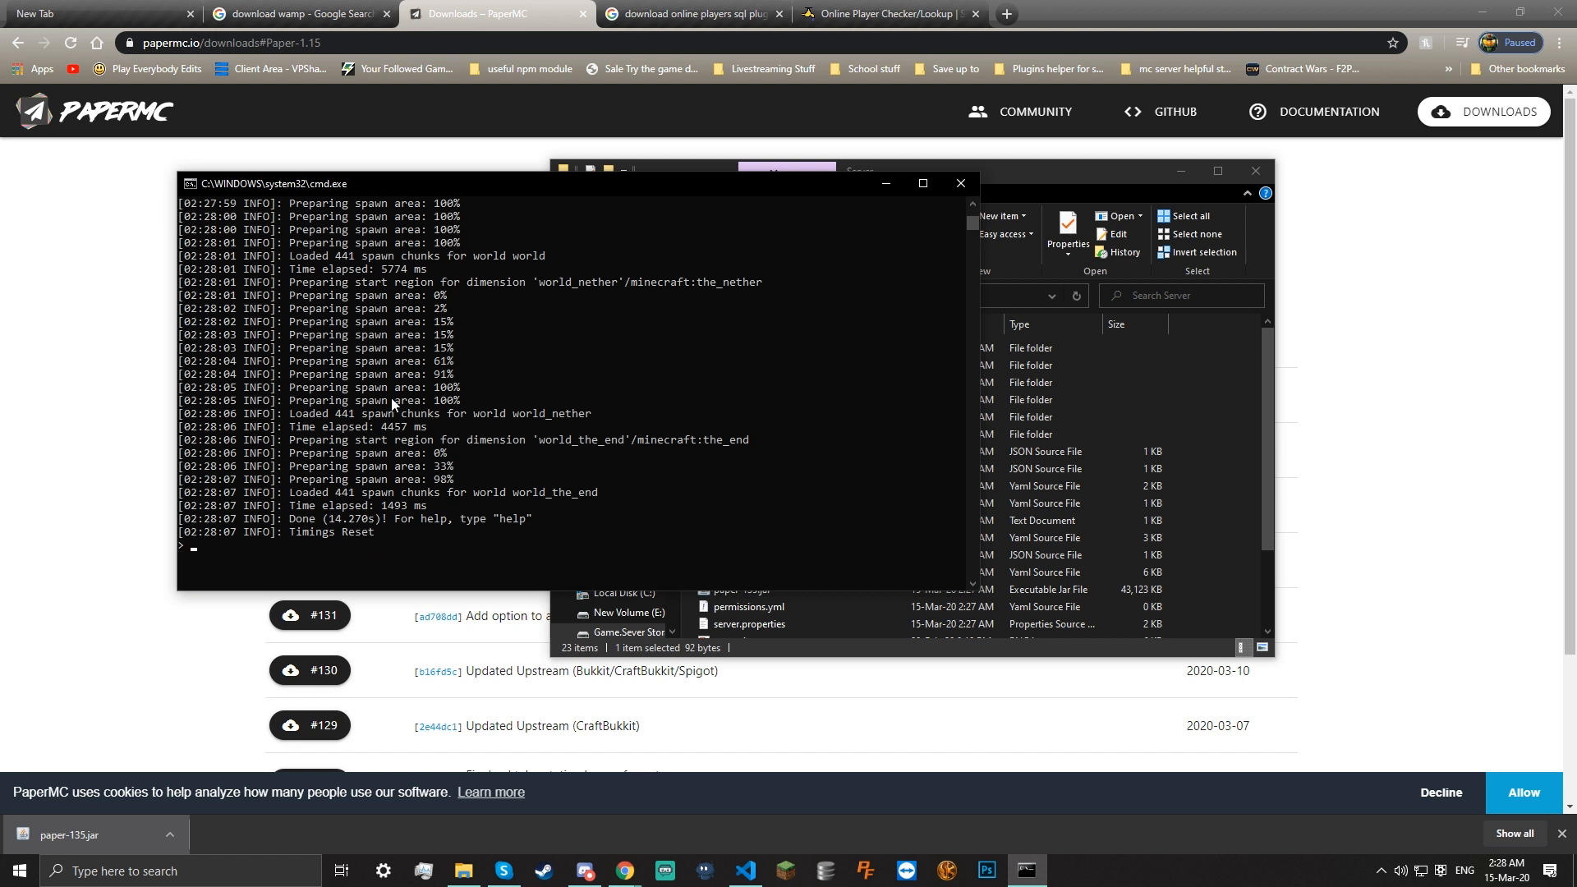
Minimize the server console and inspect the new world and world_nether folders in Server
left_click(894, 182)
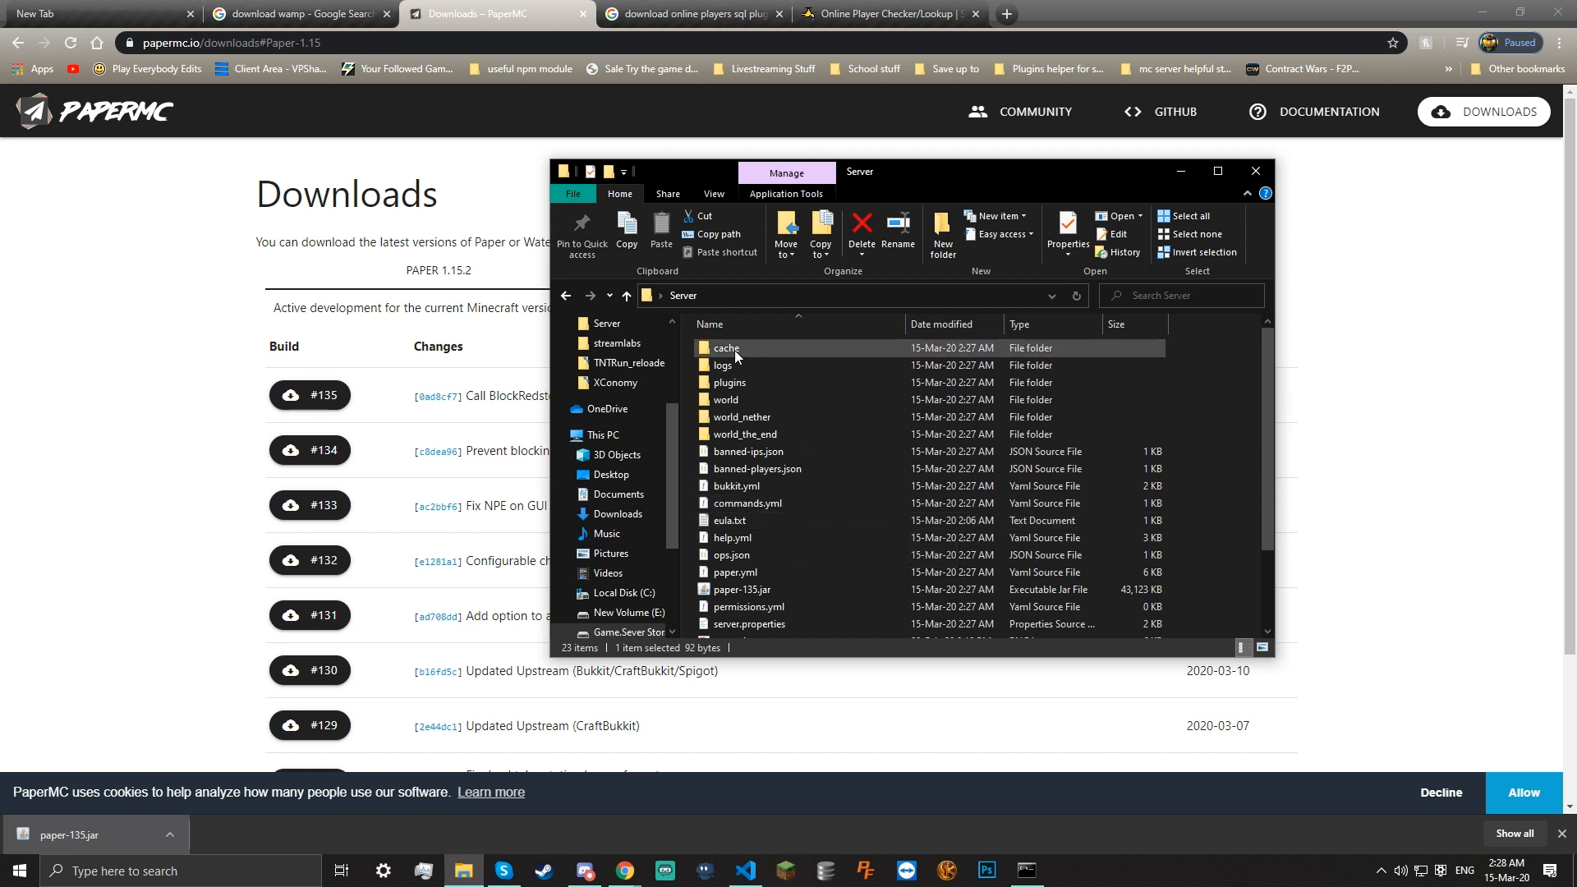
left_click(768, 402)
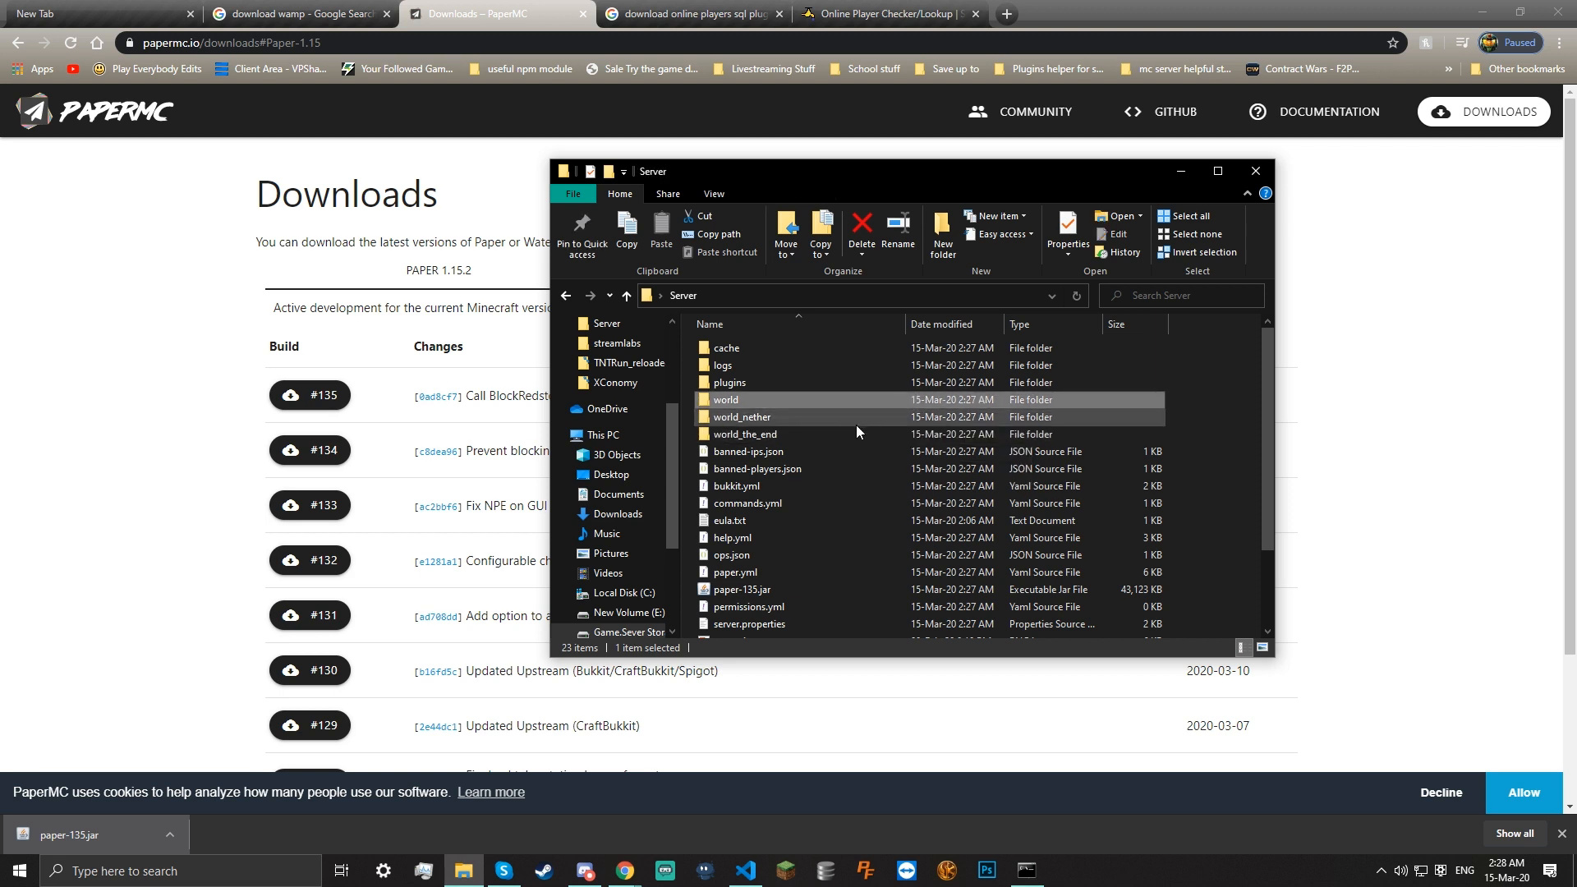
left_click(751, 417)
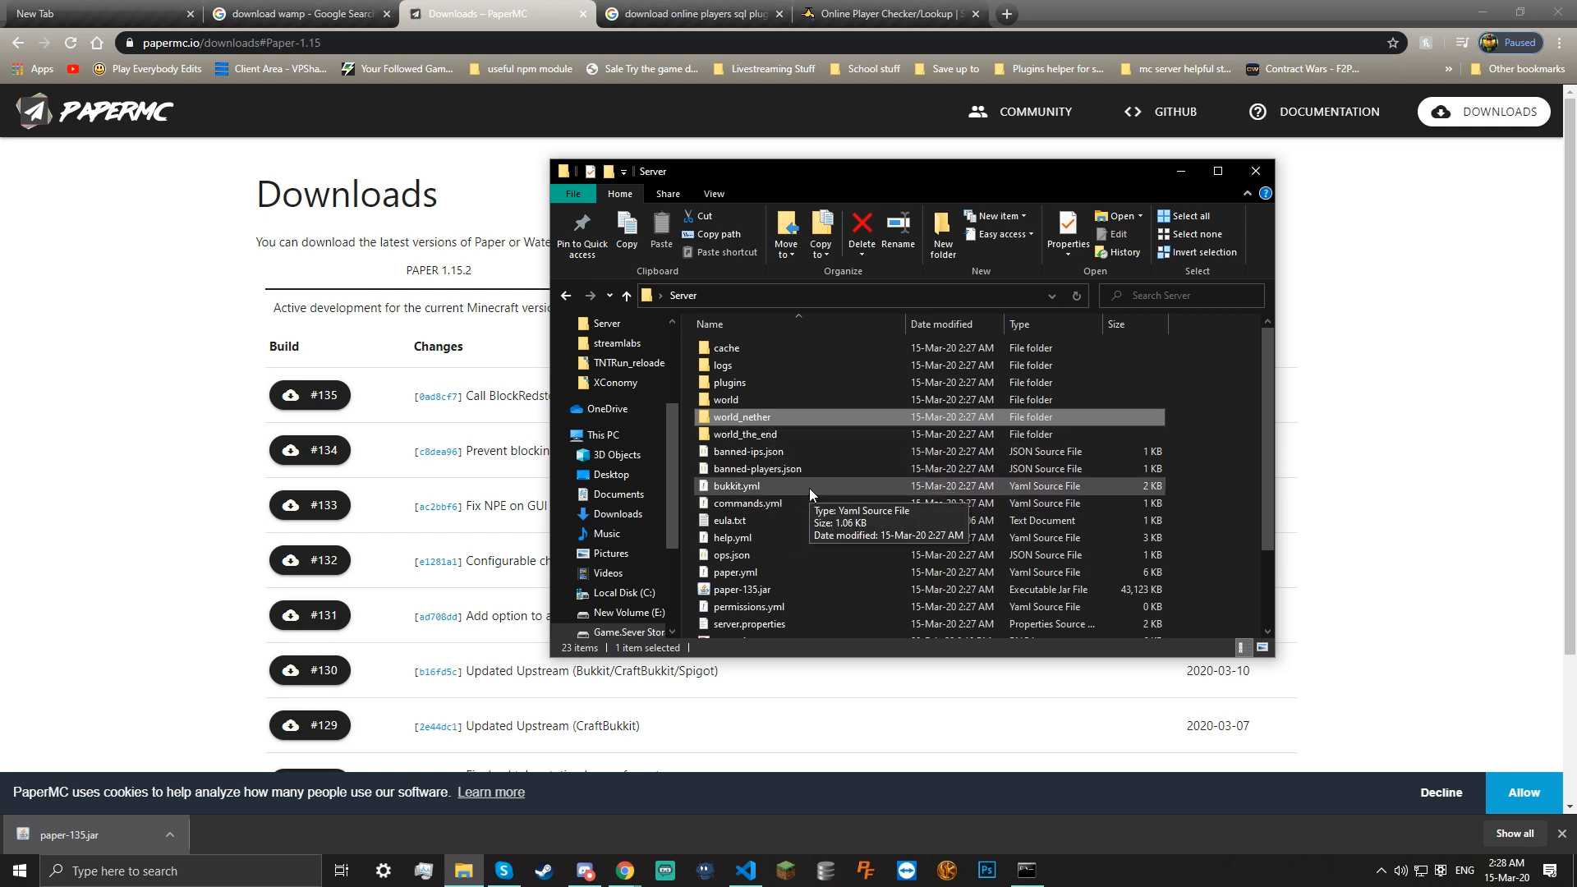
scroll(768, 543, "down", 2)
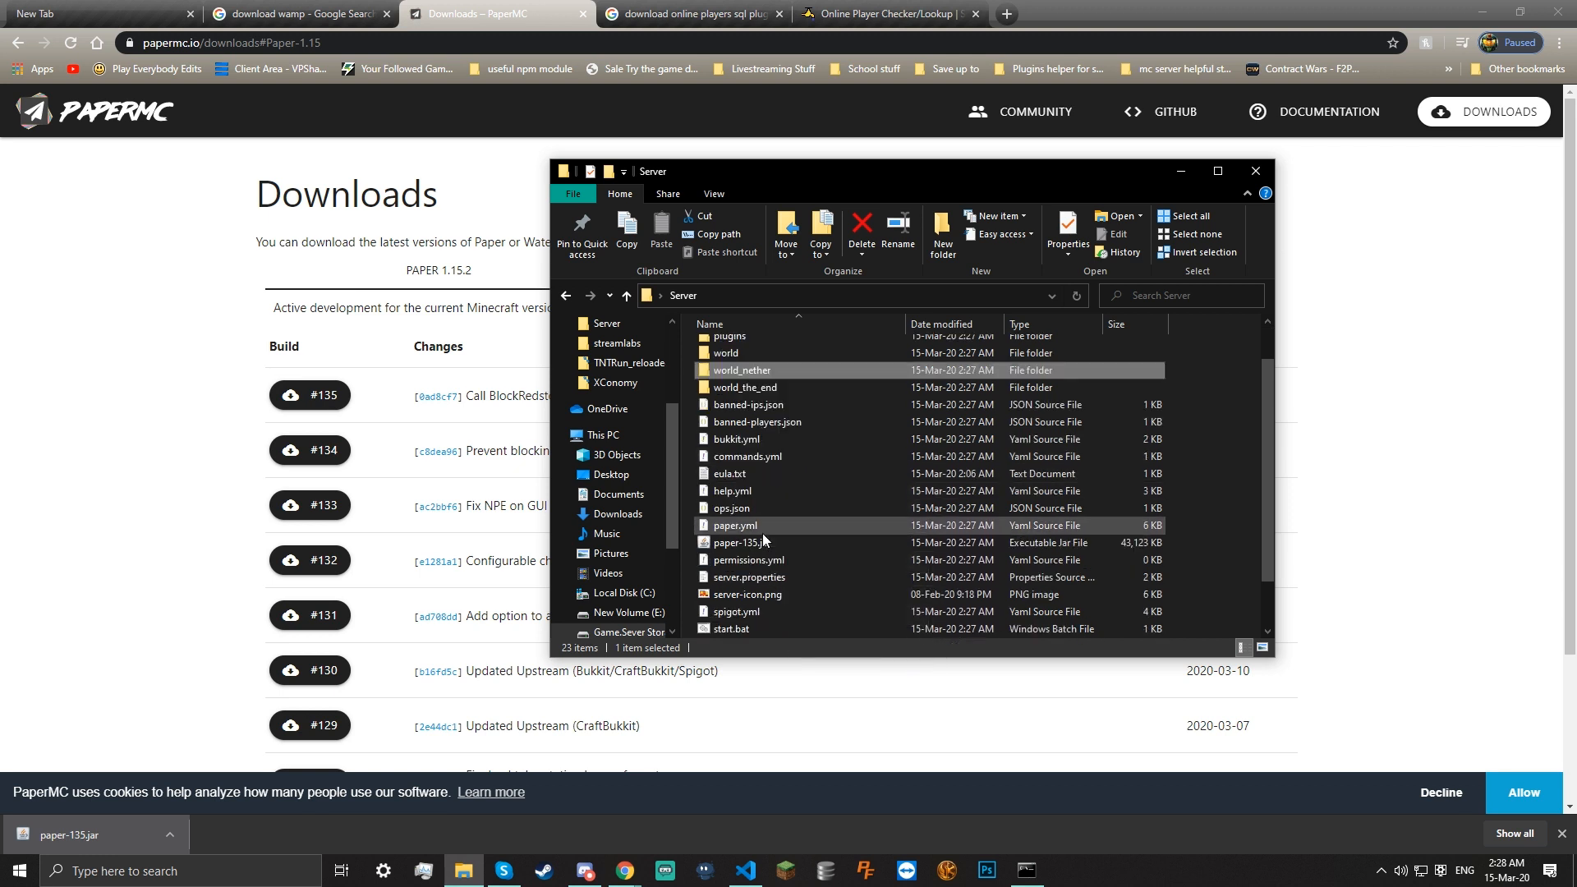
scroll(986, 593, "up", 2)
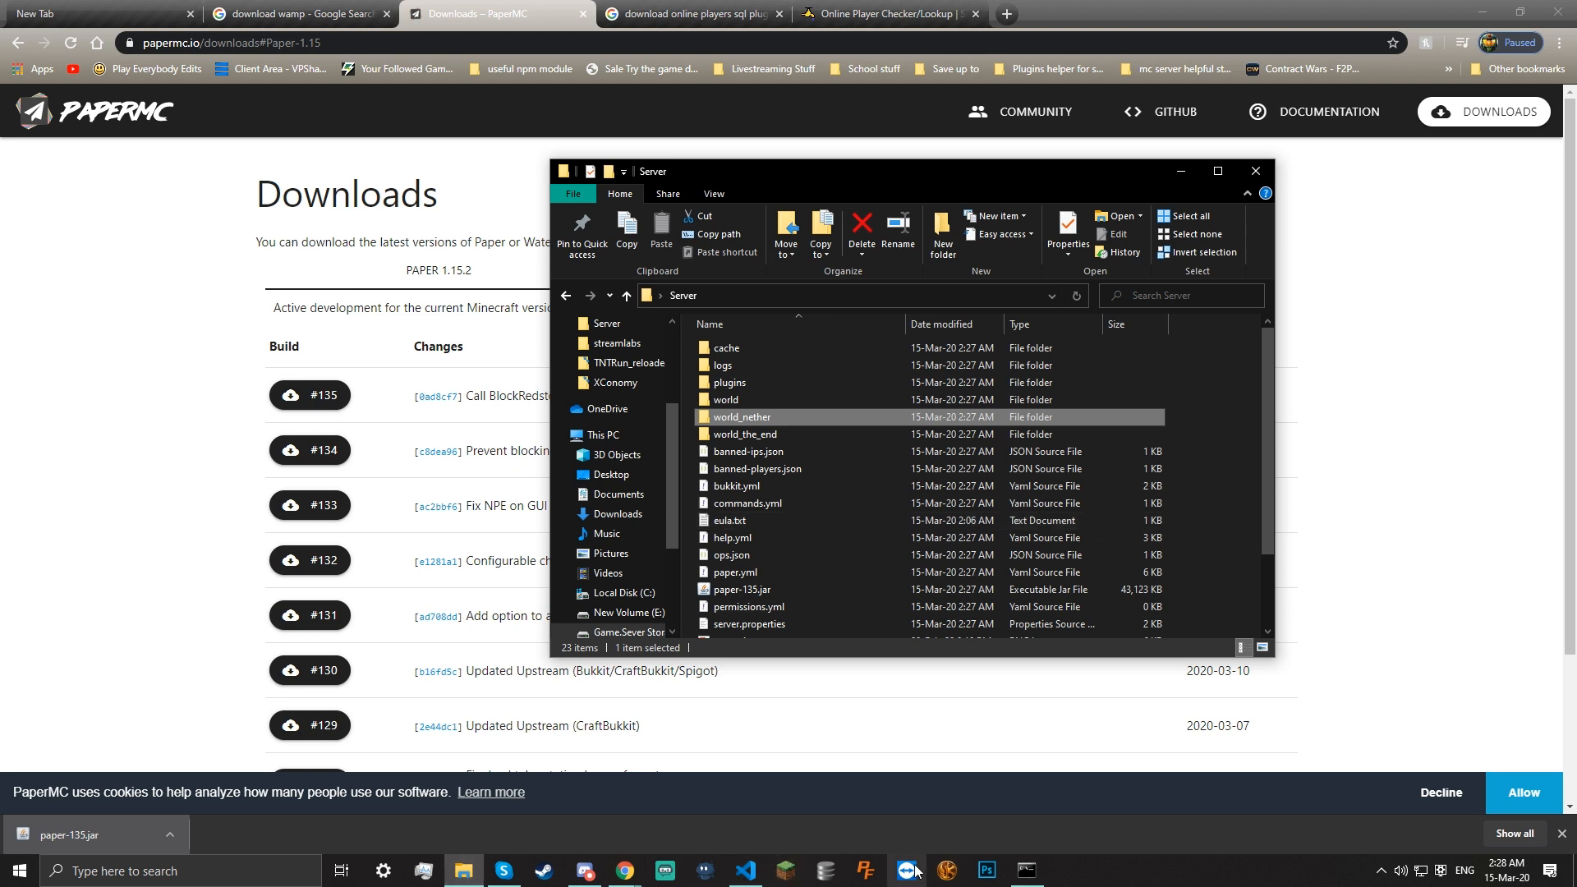
Log out of the current launcher account, switch to the other one, and launch Minecraft 1.15.2
left_click(820, 876)
left_click(797, 880)
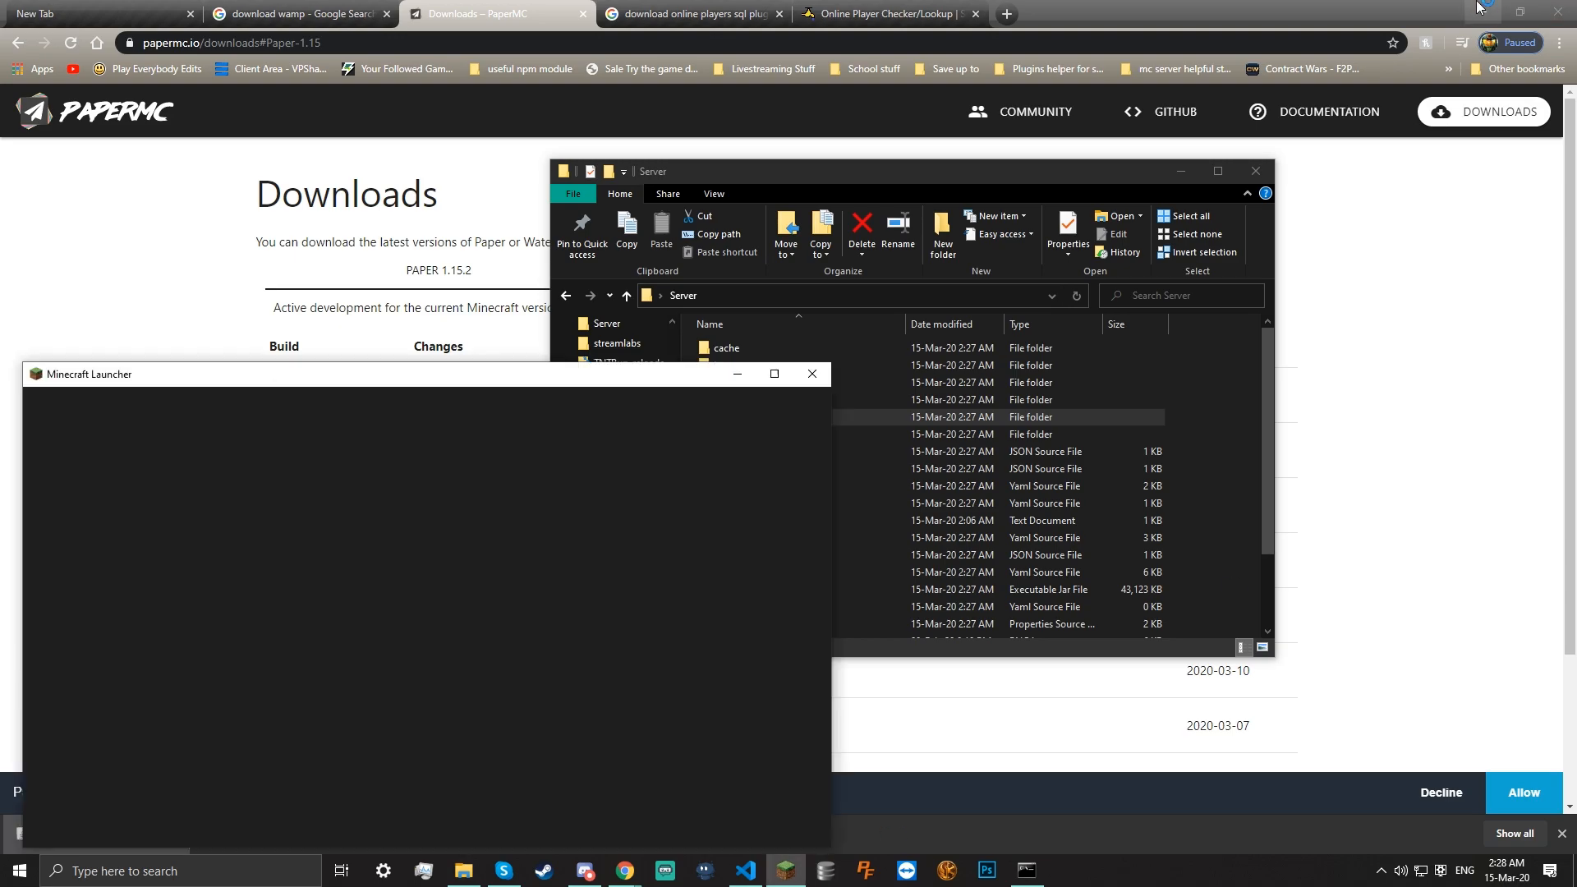
left_click(1483, 11)
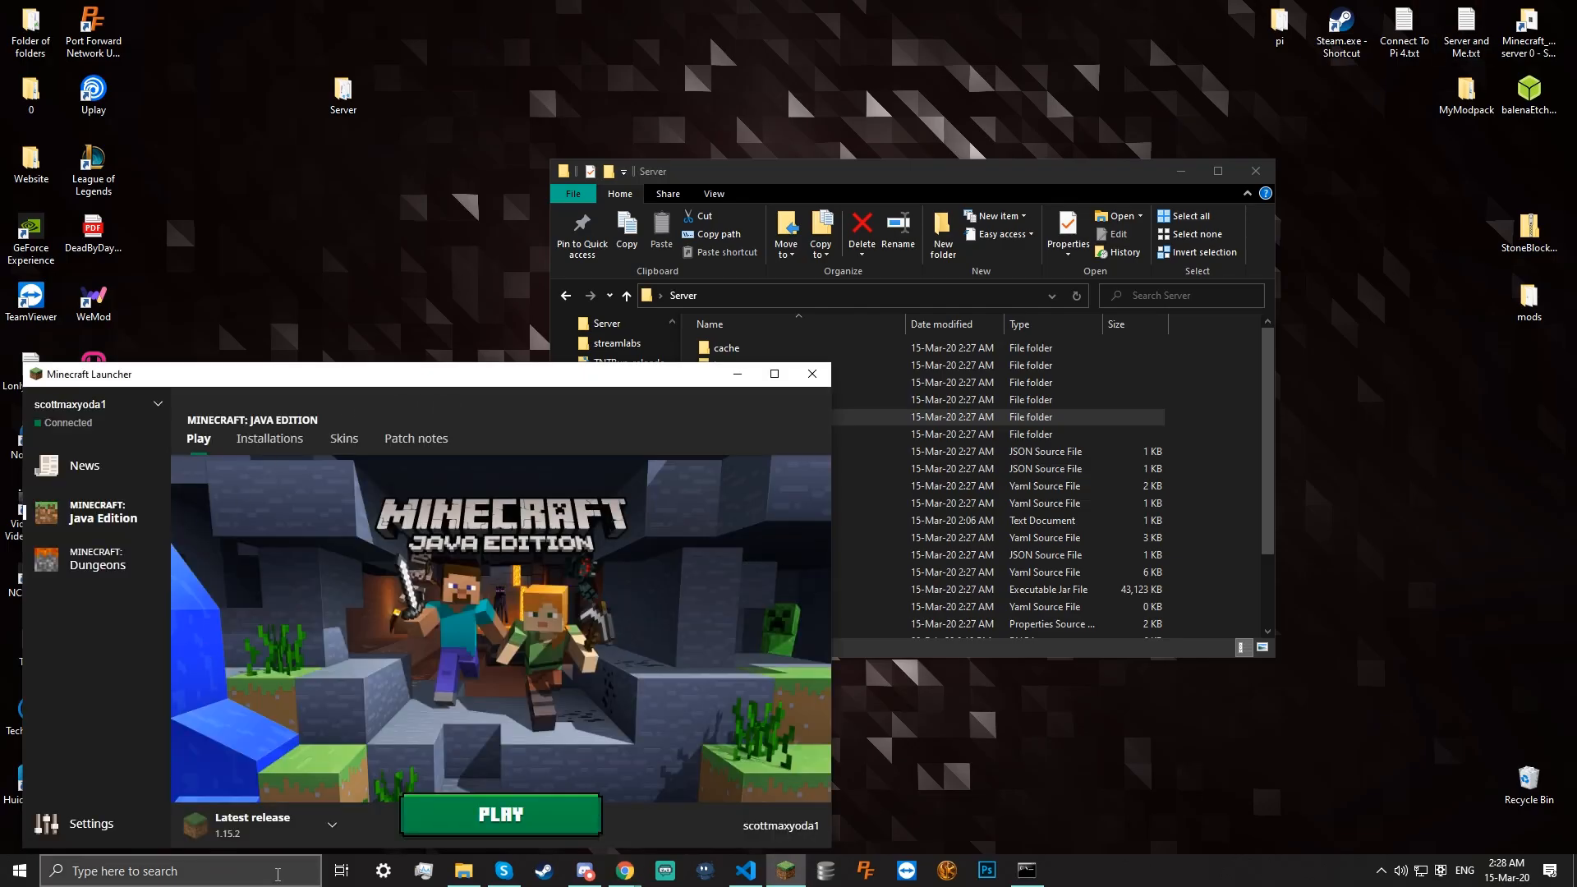
left_click(99, 402)
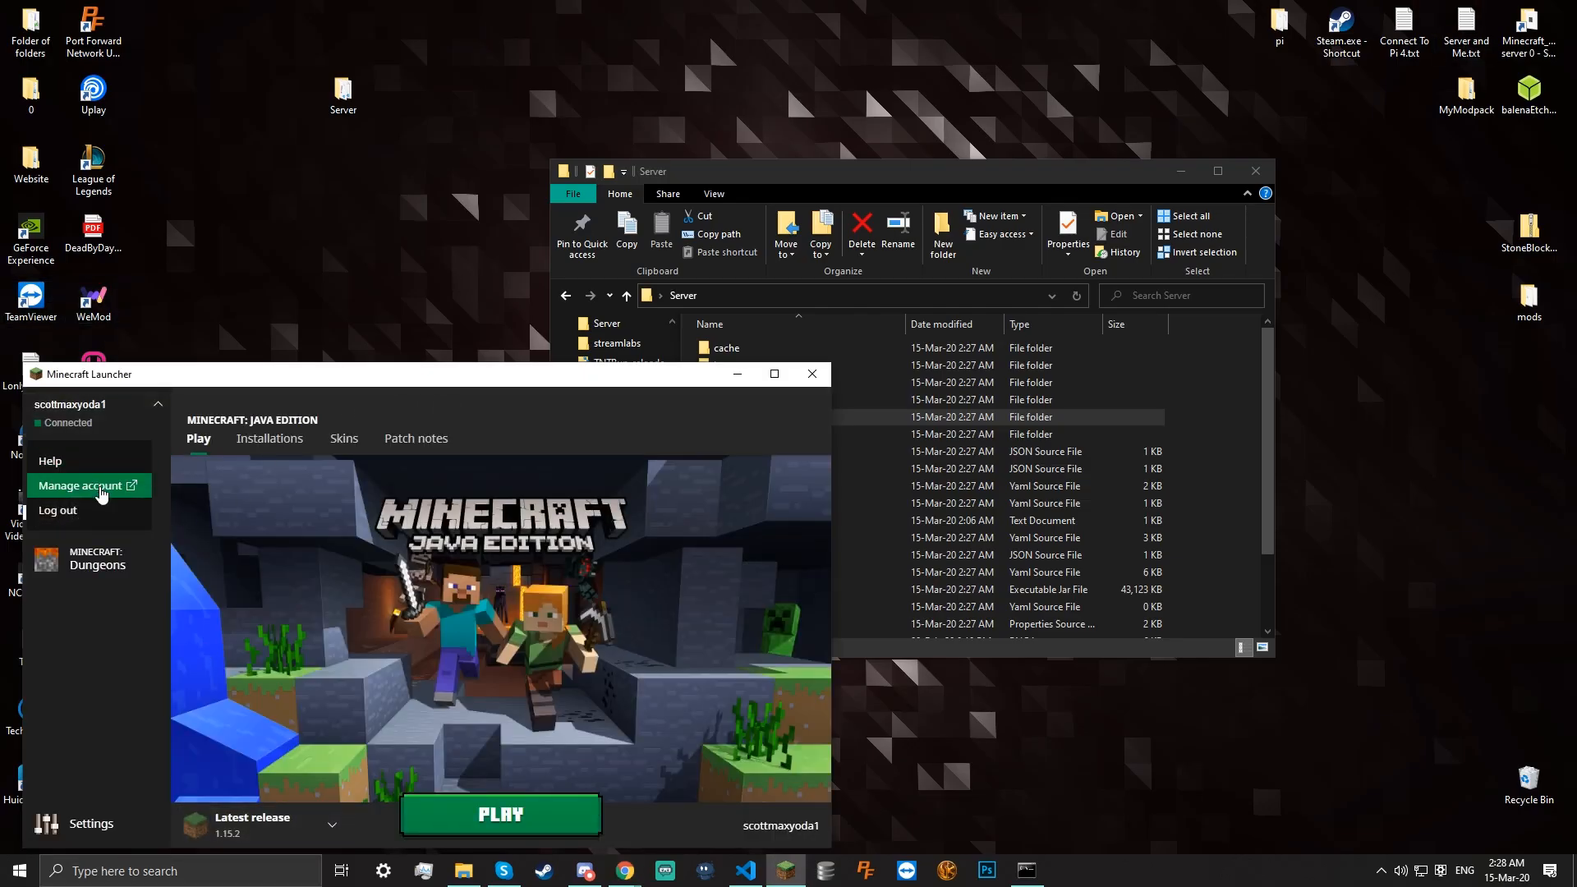
left_click(97, 513)
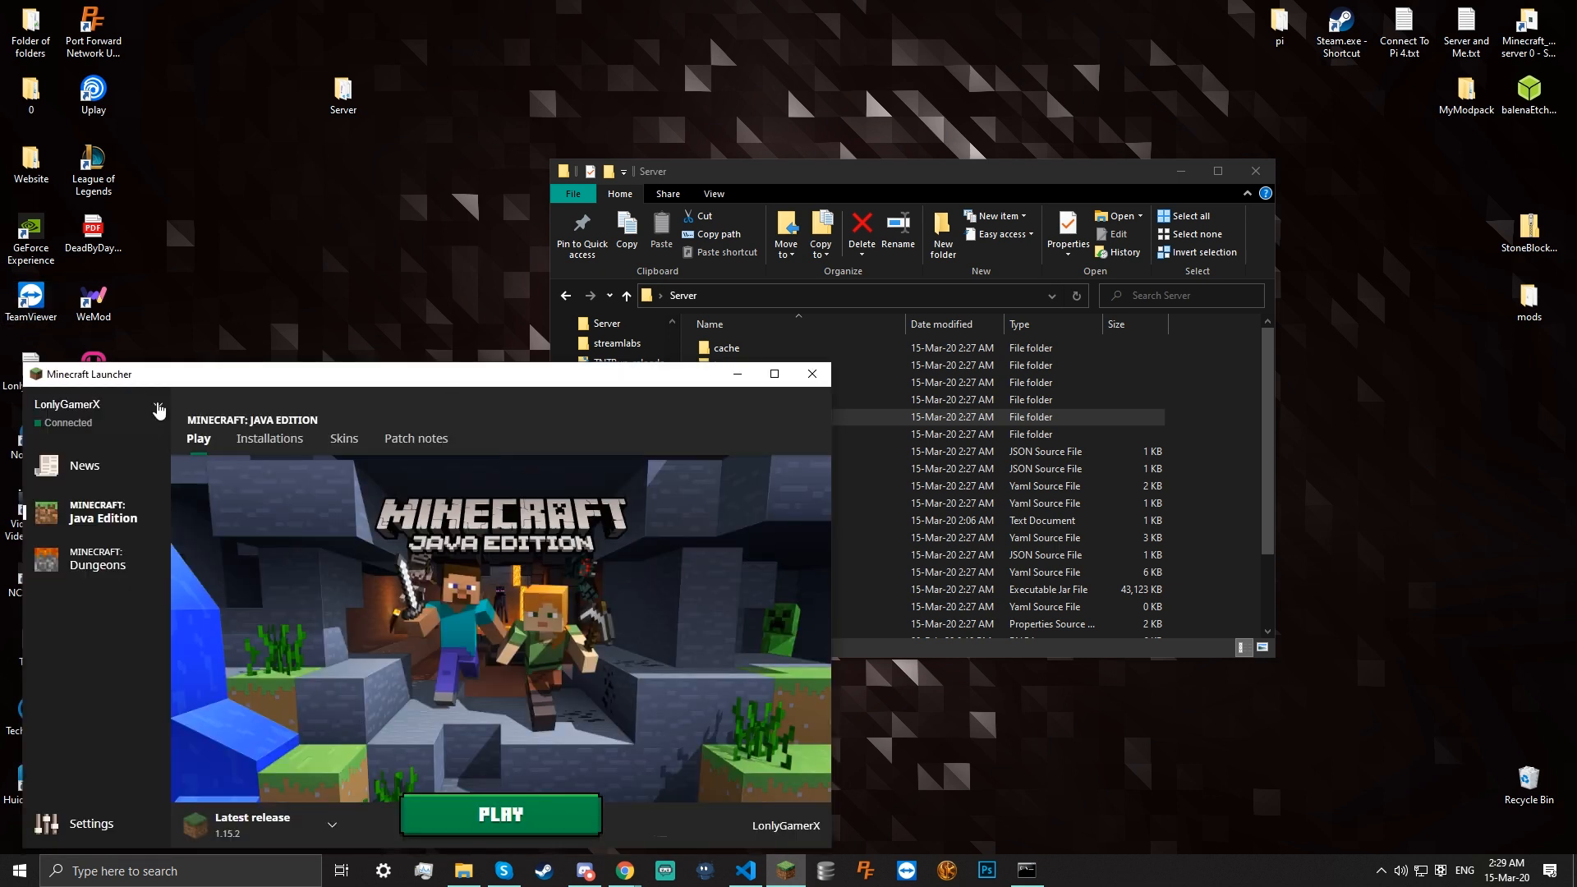
left_click(454, 823)
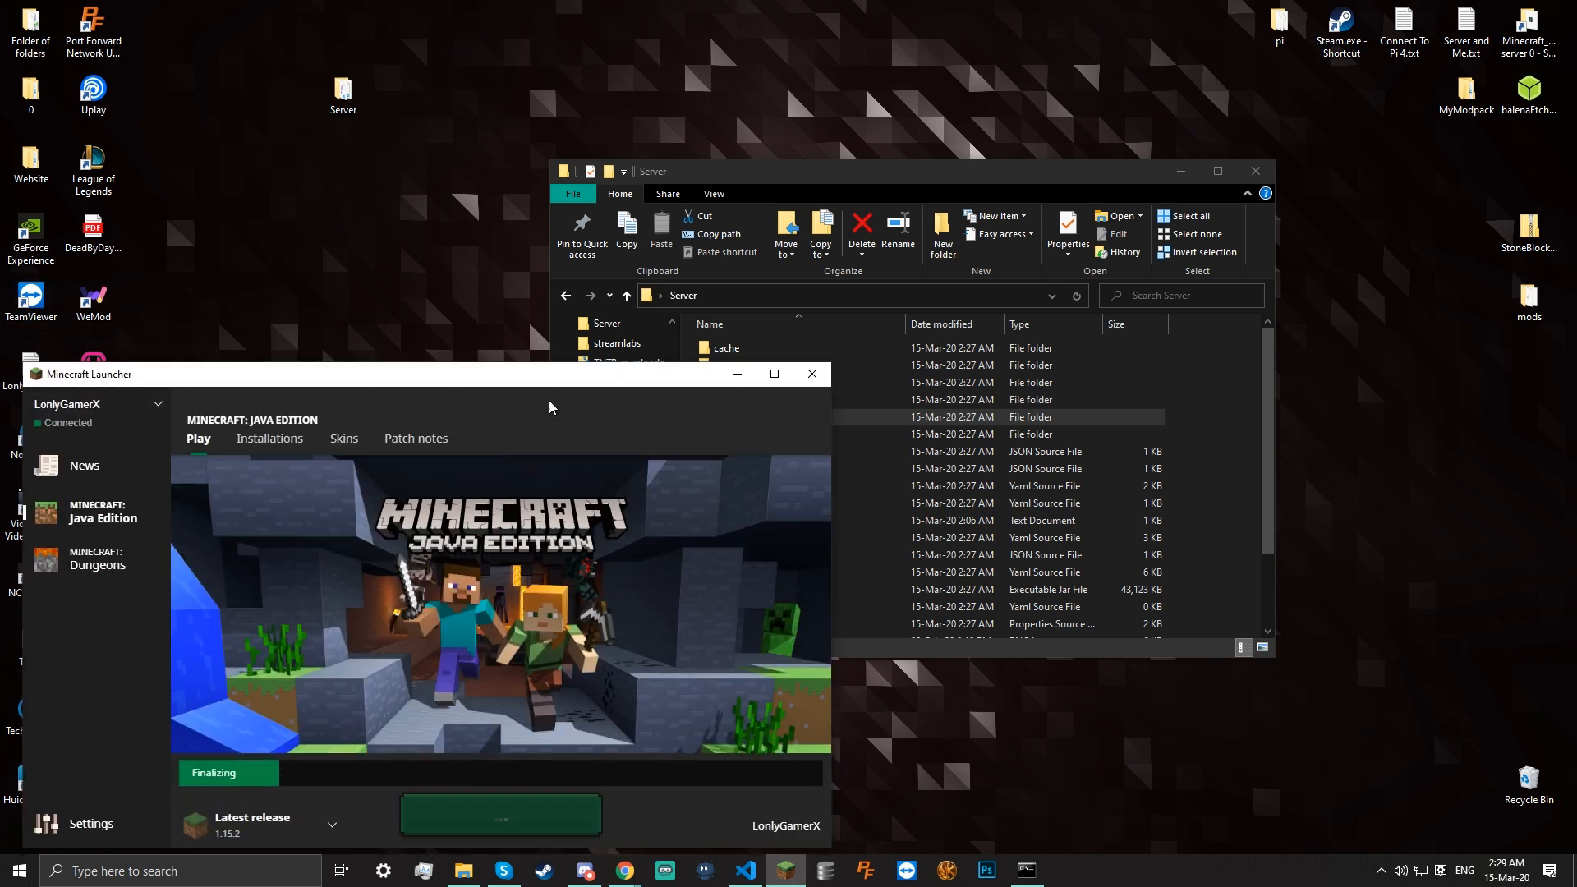
left_click(737, 376)
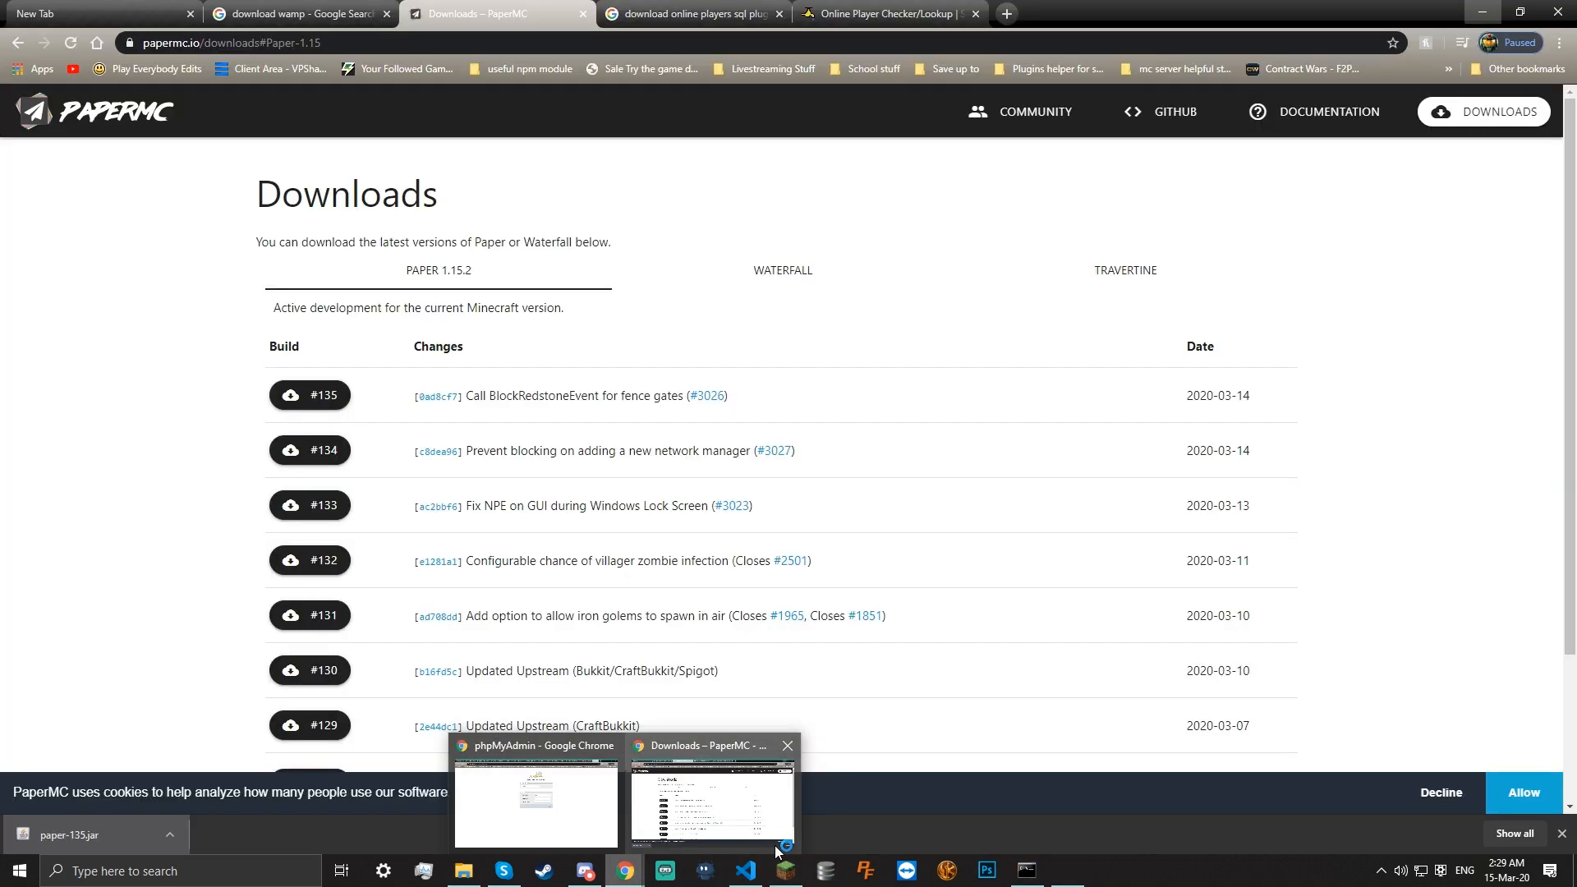
Close the PaperMC downloads tab and the Google search results tab in Chrome
left_click(746, 824)
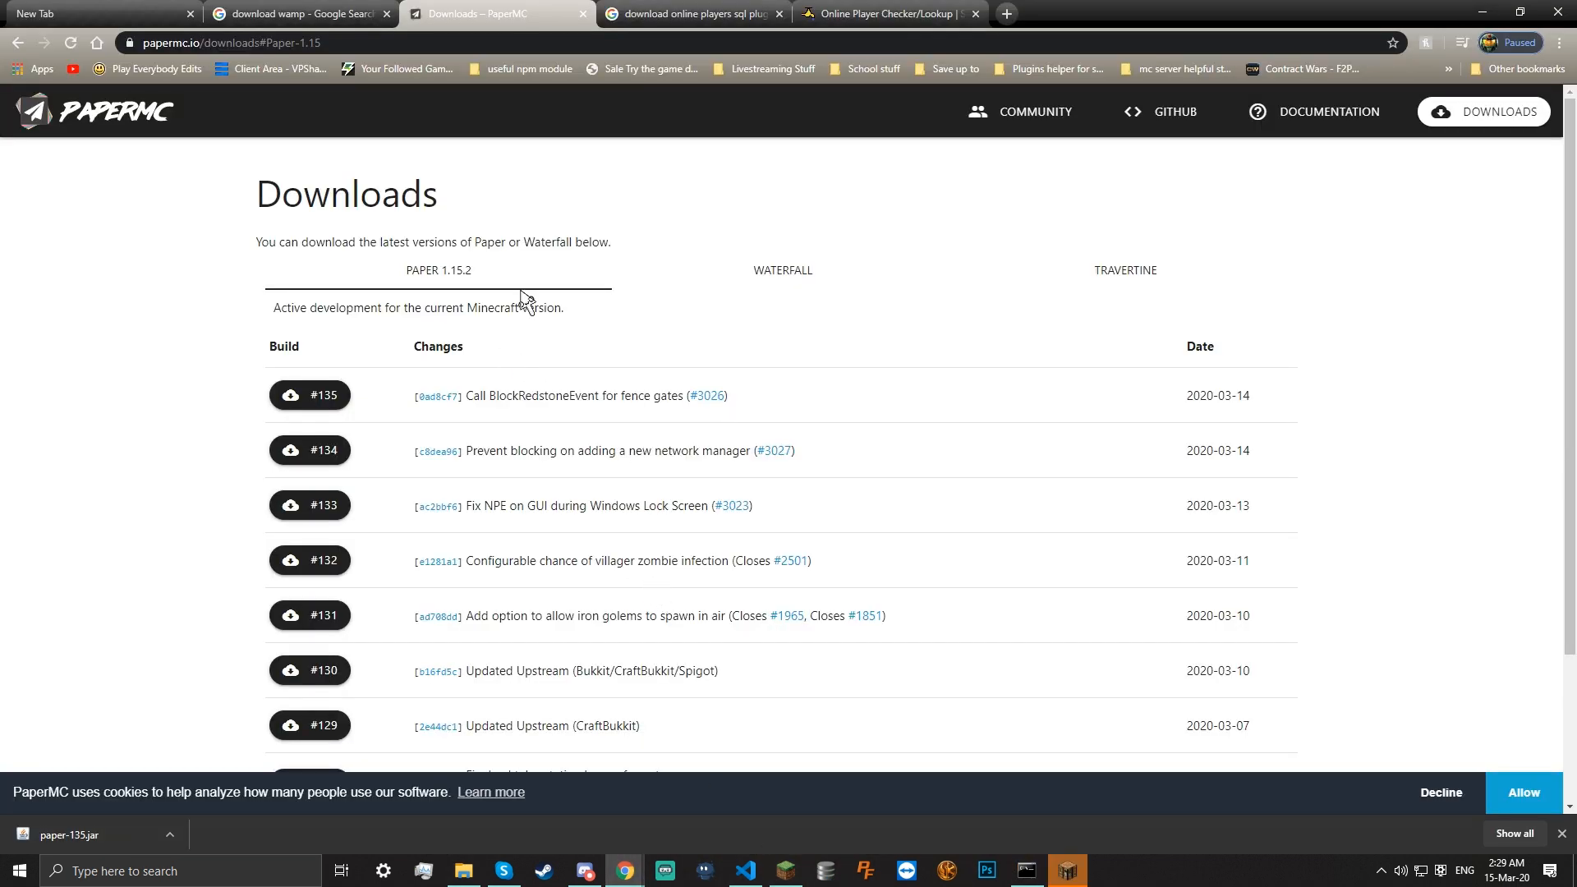
left_click(577, 17)
left_click_drag(148, 131, 433, 129)
left_click(402, 139)
left_click(865, 302)
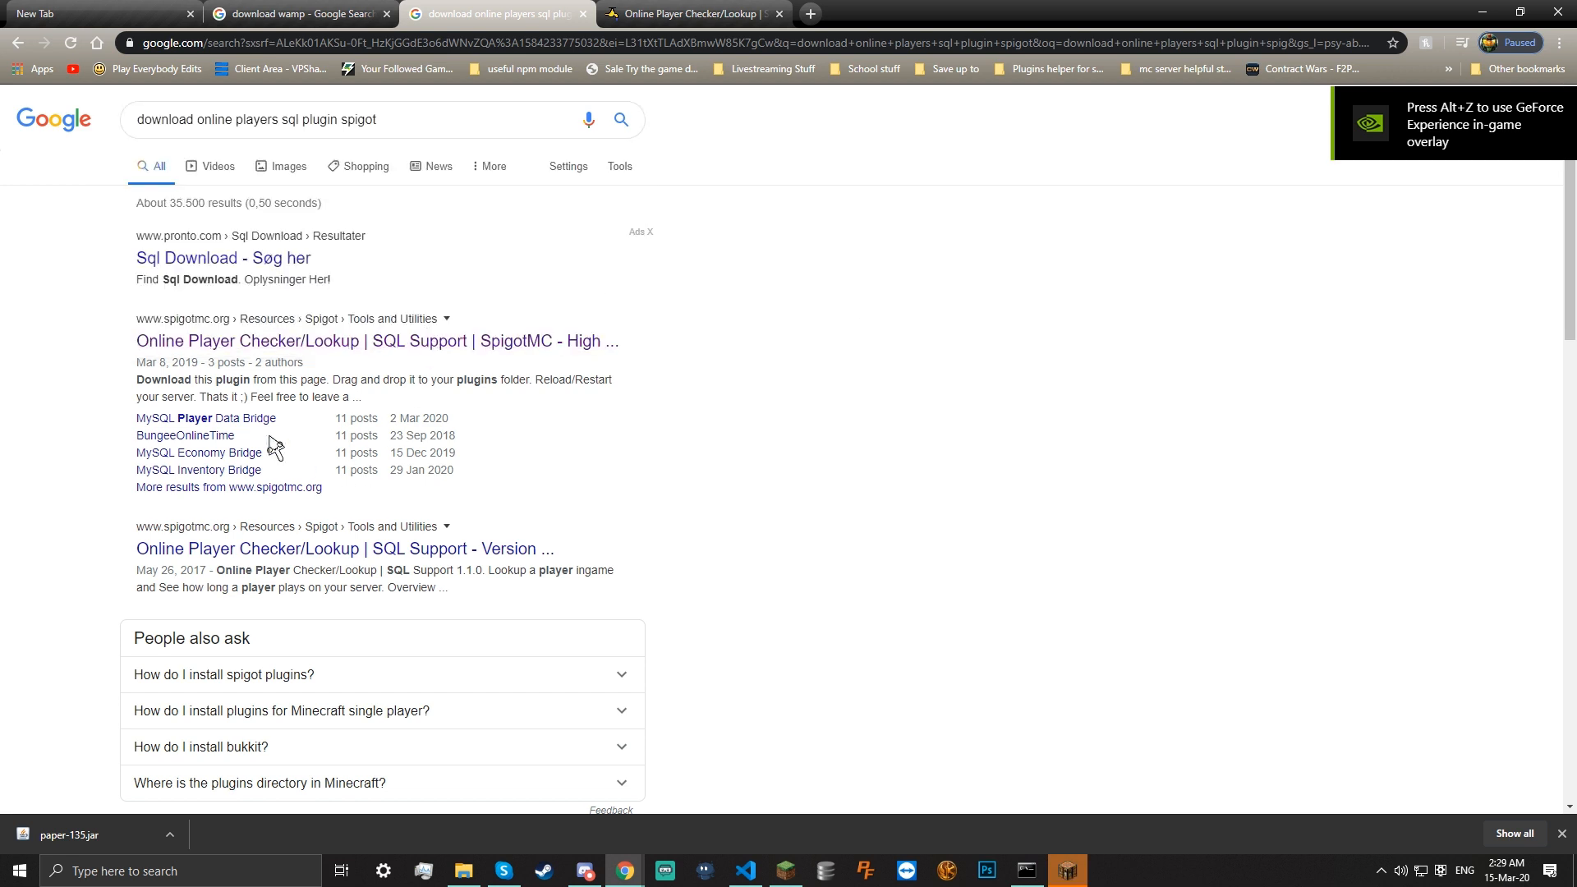
left_click(582, 14)
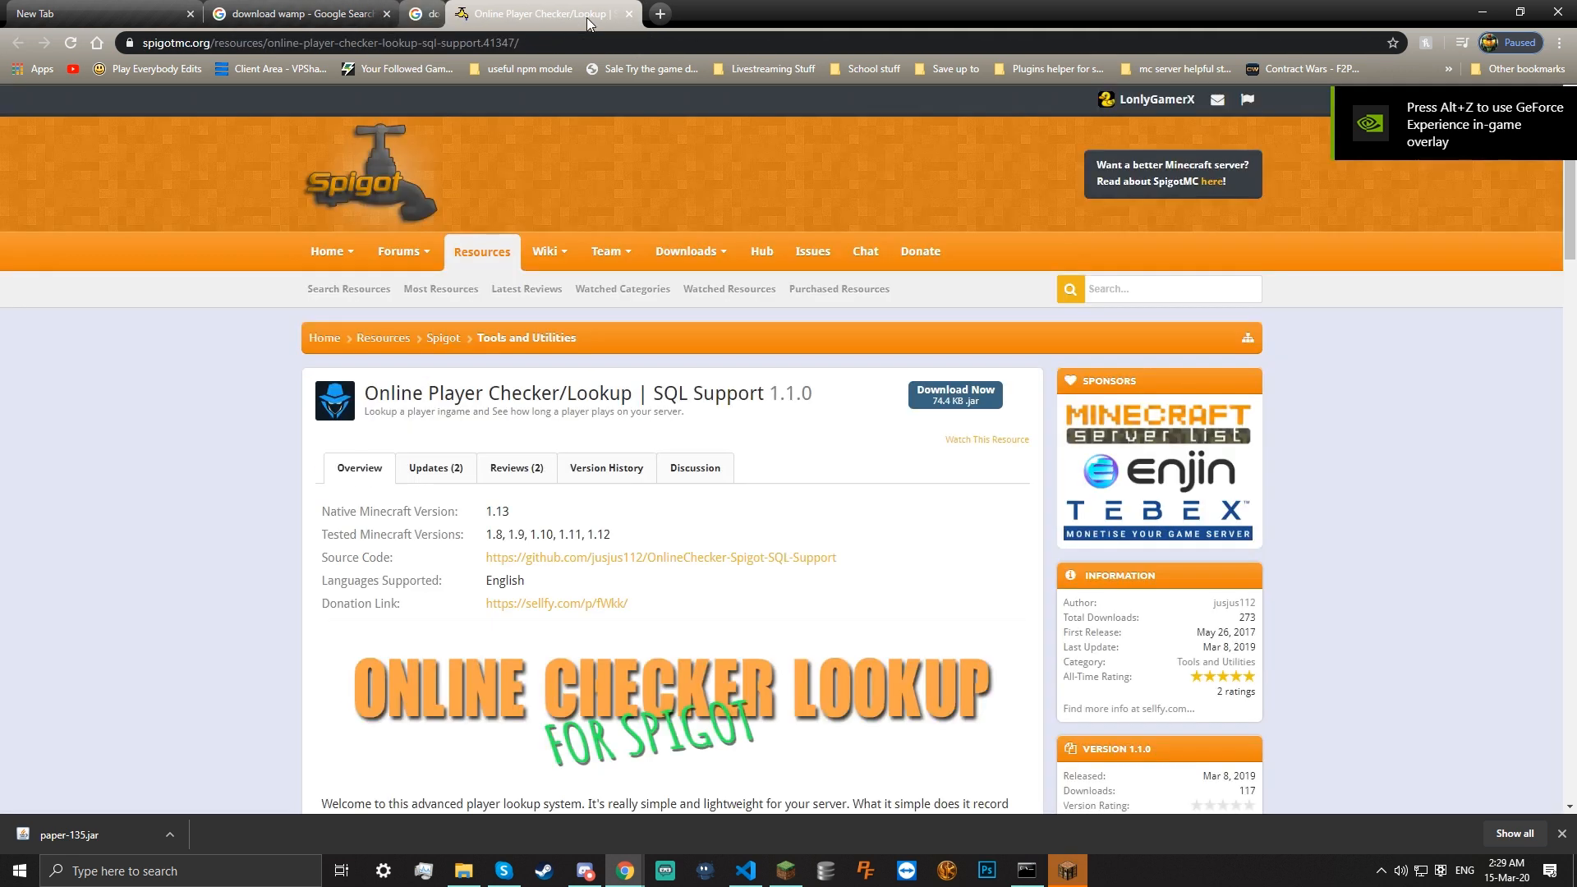
Download the Online Player Checker/Lookup | SQL Support plugin from its SpigotMC page
left_click_drag(379, 392, 679, 411)
double_click(675, 404)
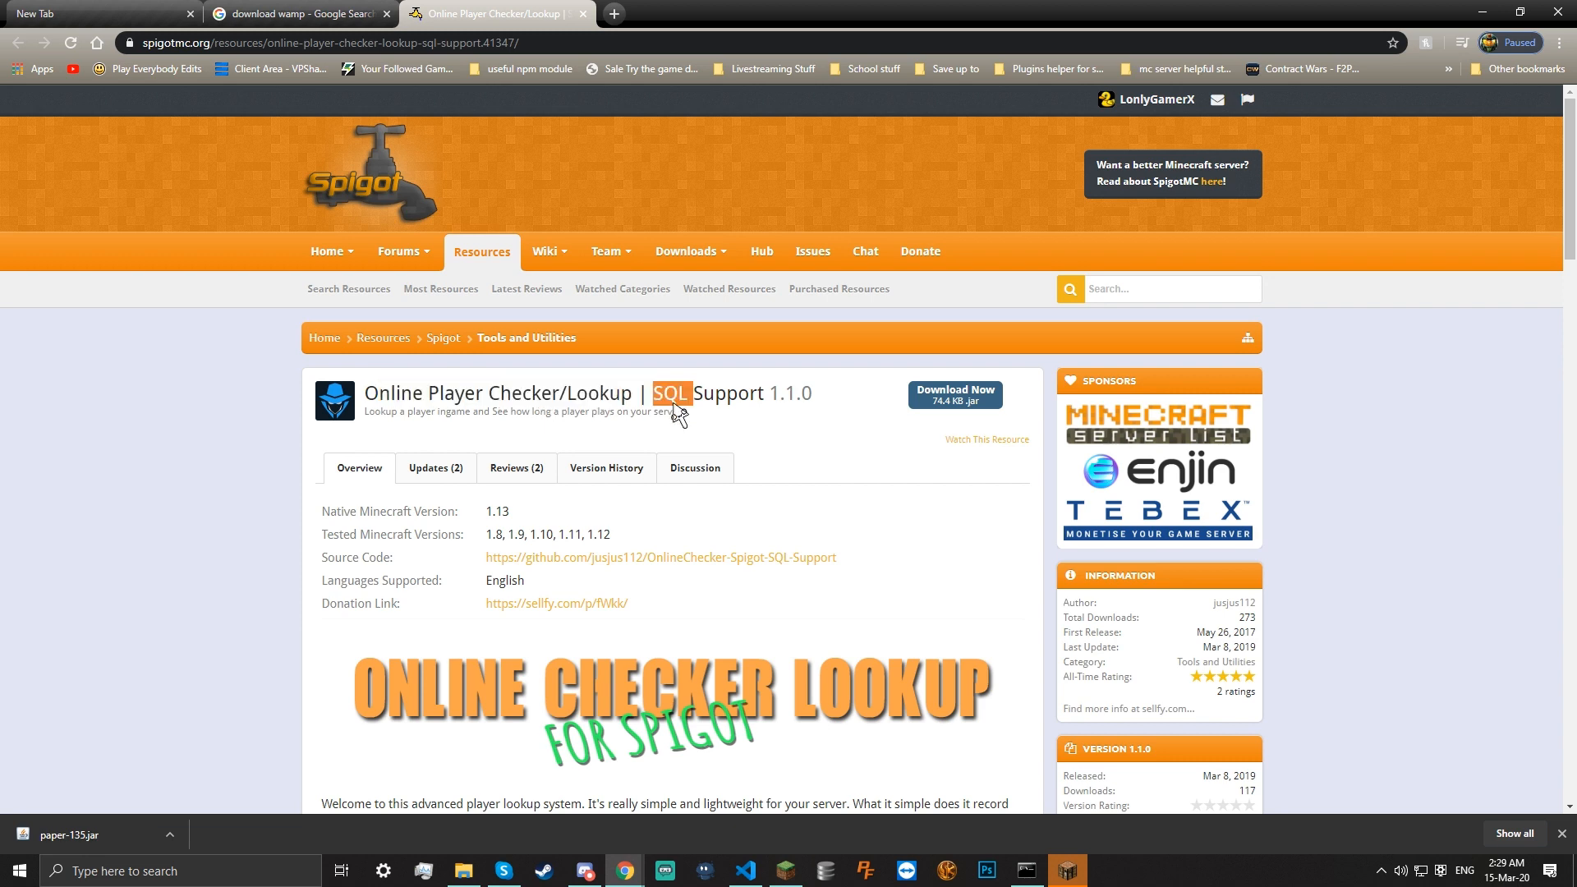
left_click(953, 394)
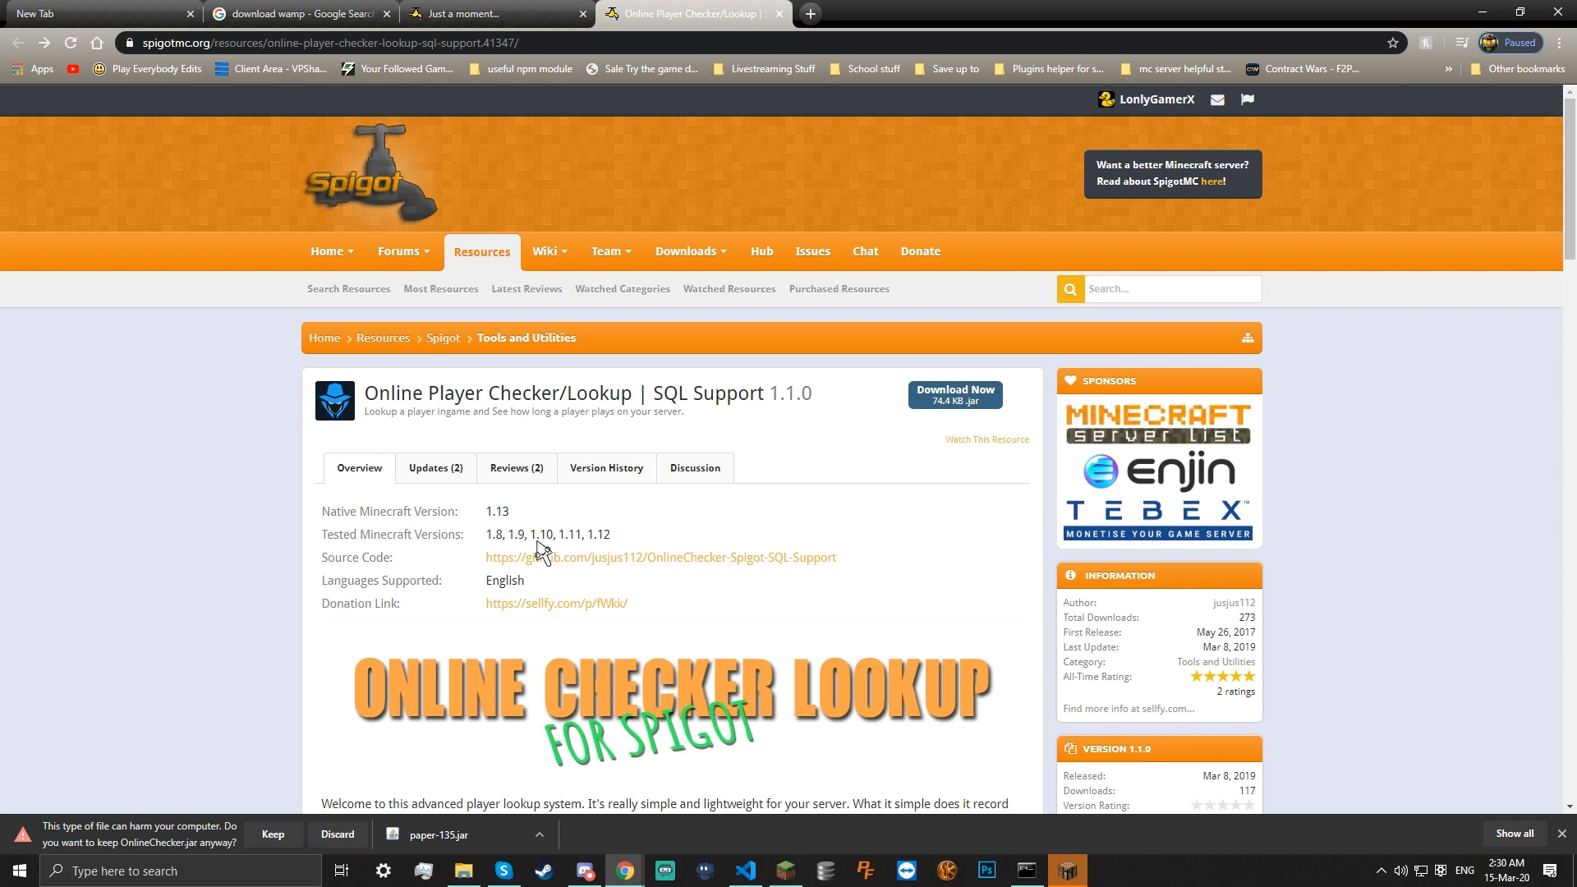
Keep the OnlineChecker.jar download and drag it into the Server\plugins folder
left_click(272, 833)
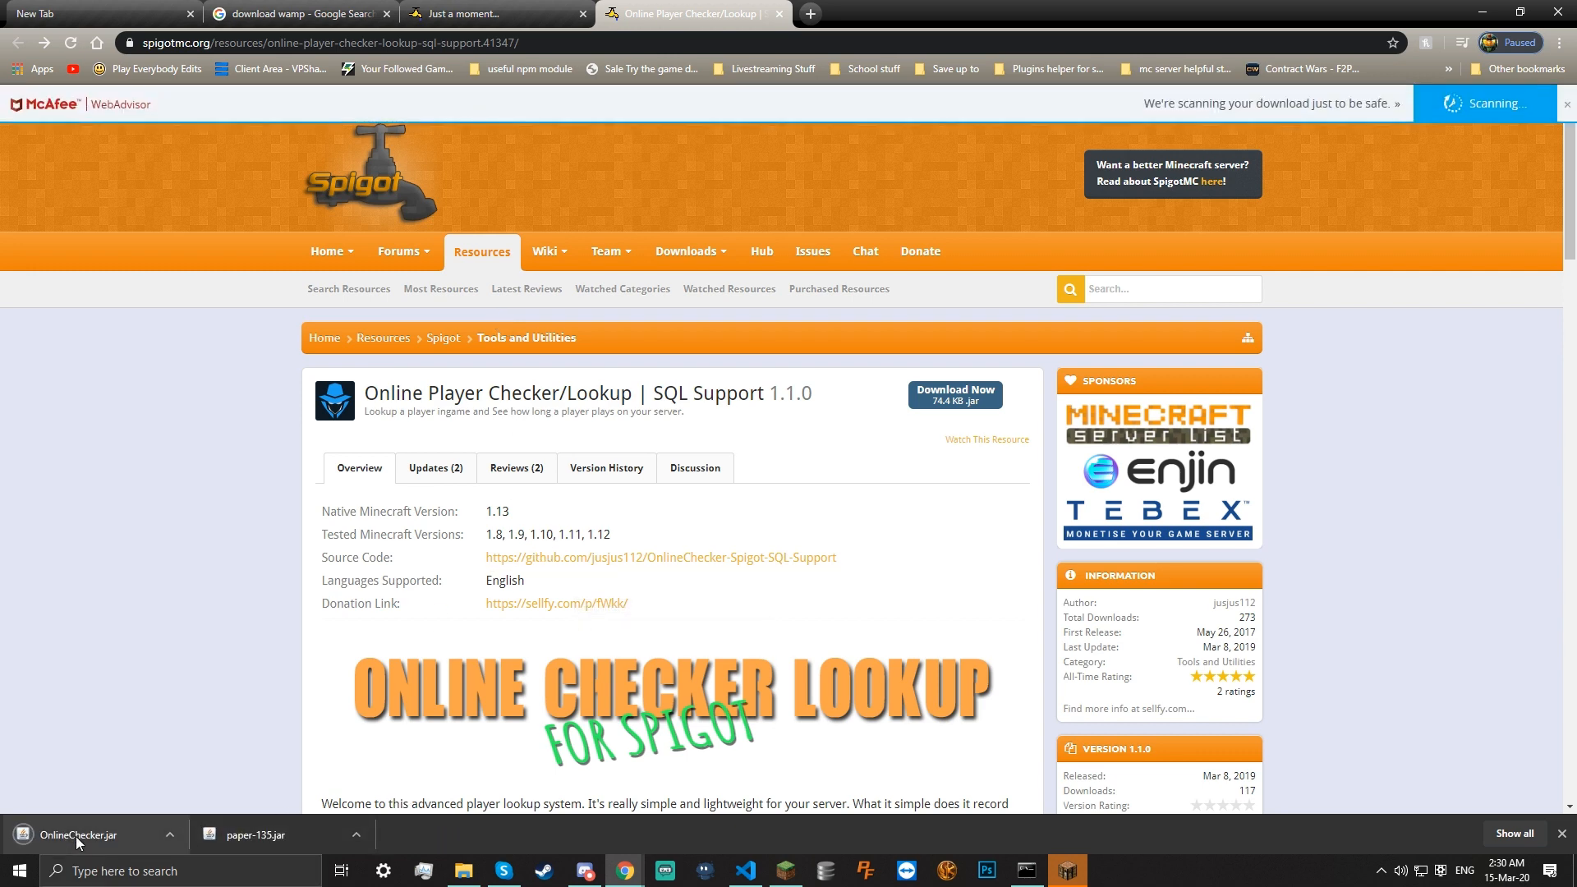
left_click_drag(74, 835, 775, 384)
double_click(761, 381)
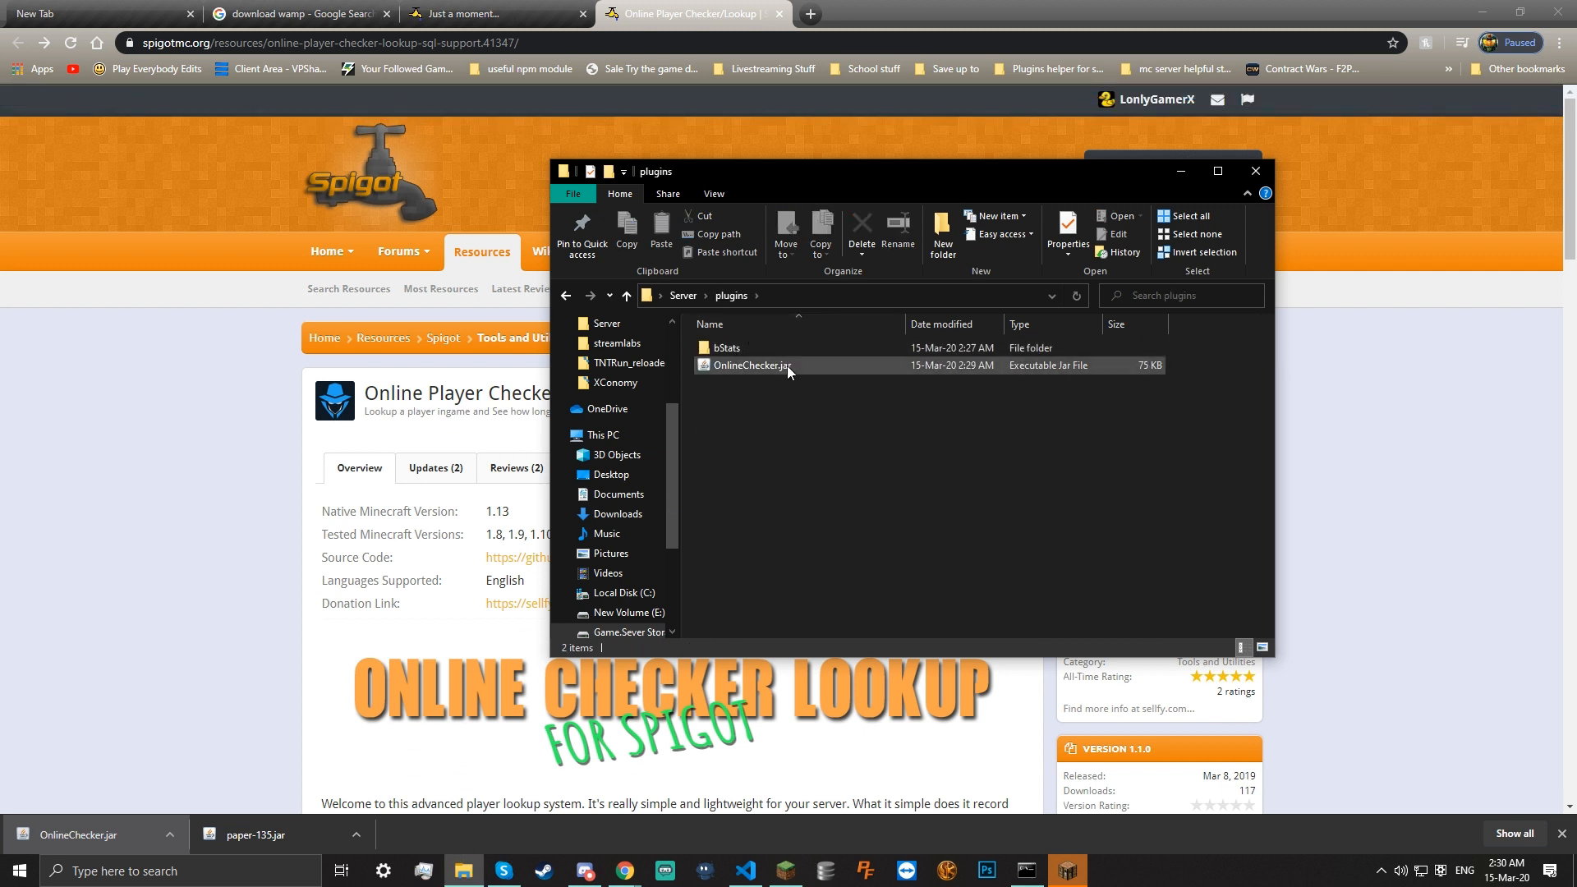
double_click(825, 355)
key("alt+Left")
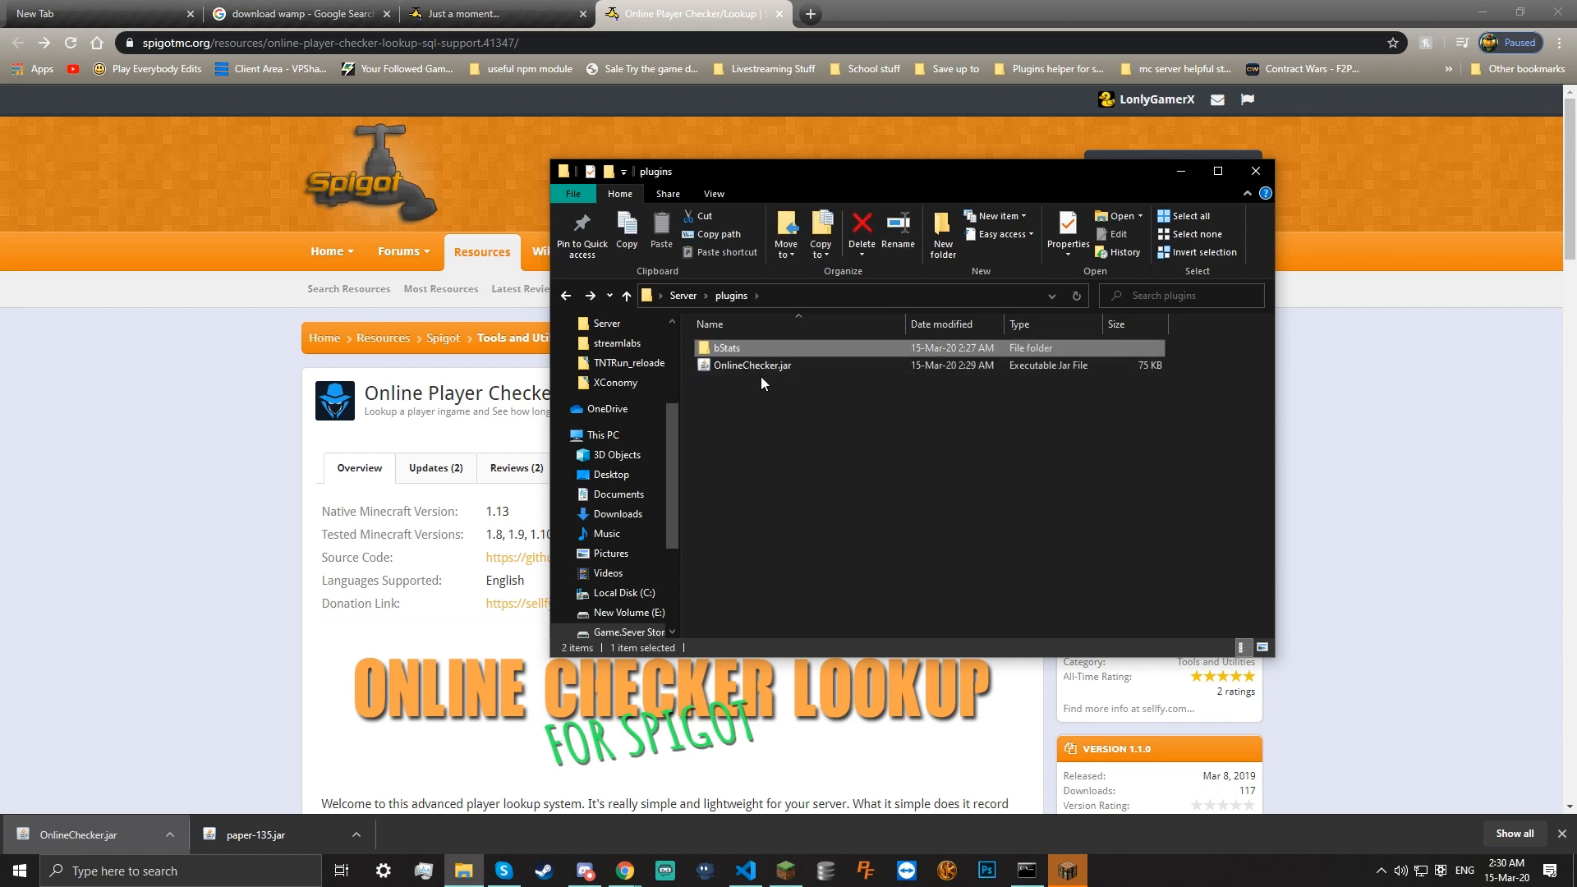
scroll(247, 583, "down", 15)
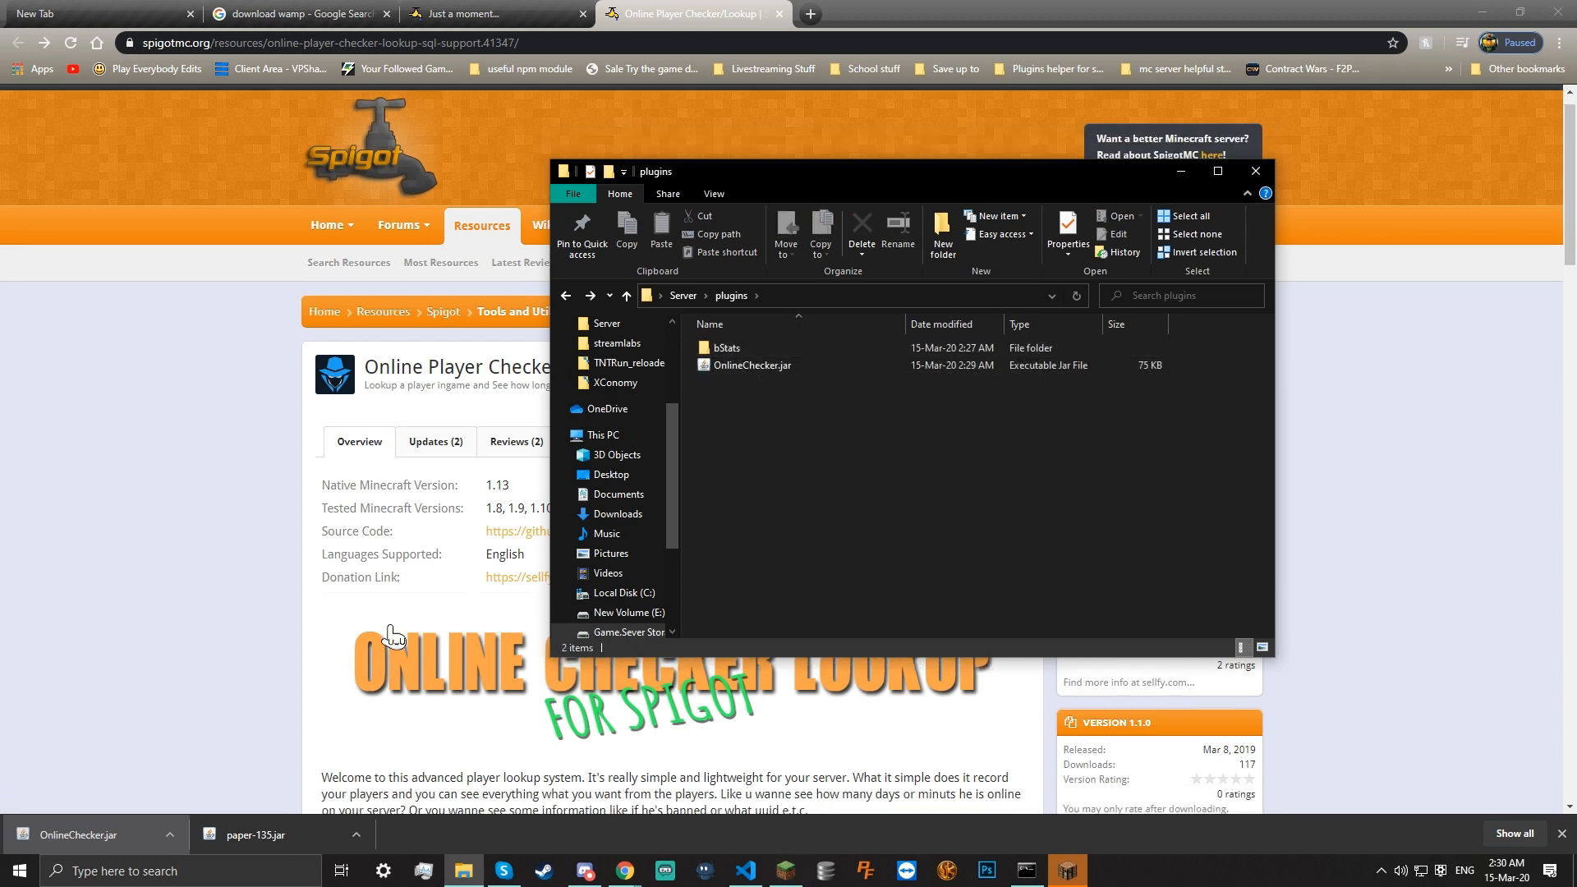
Check the plugin's tested Minecraft versions (1.9 to 1.12) on the Spigot resource page
left_click(233, 578)
scroll(233, 575, "down", 5)
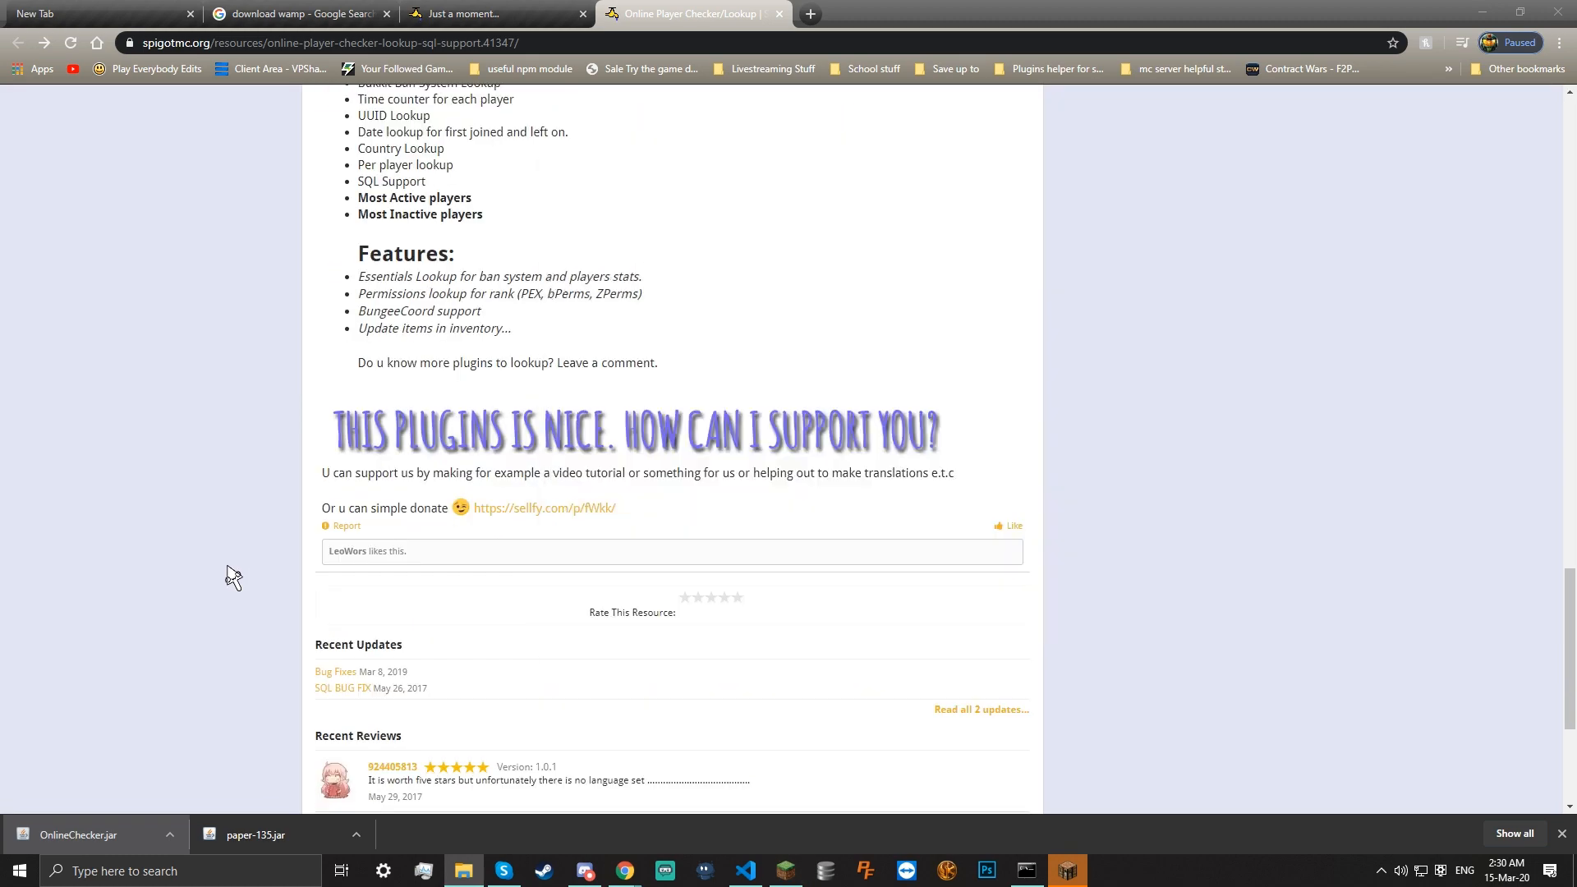
scroll(232, 575, "up", 5)
scroll(1239, 334, "down", 8)
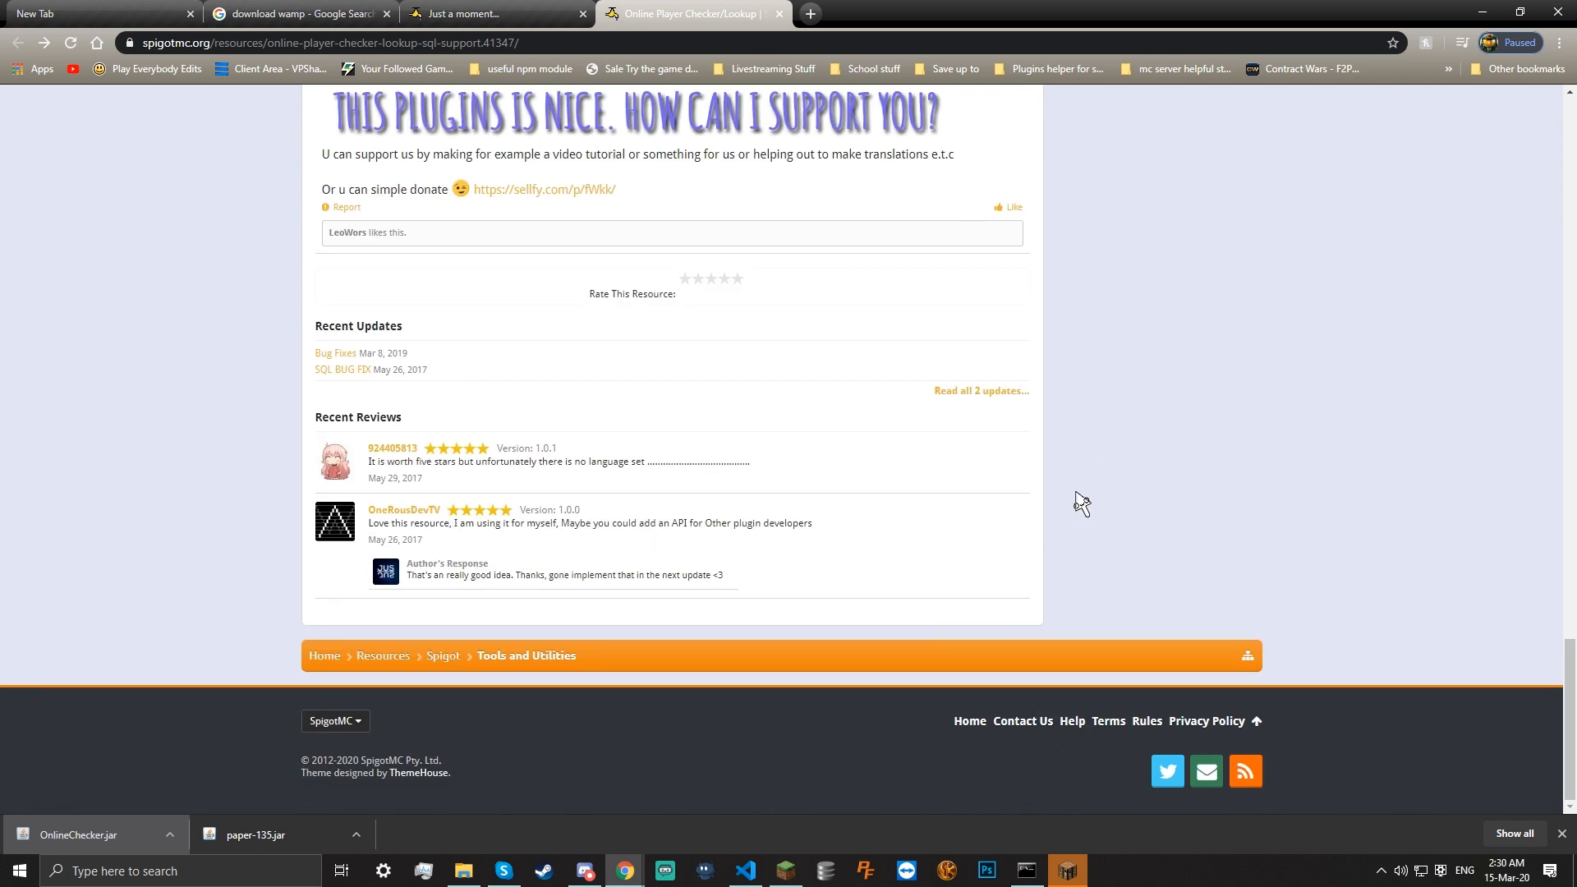
scroll(1109, 361, "up", 15)
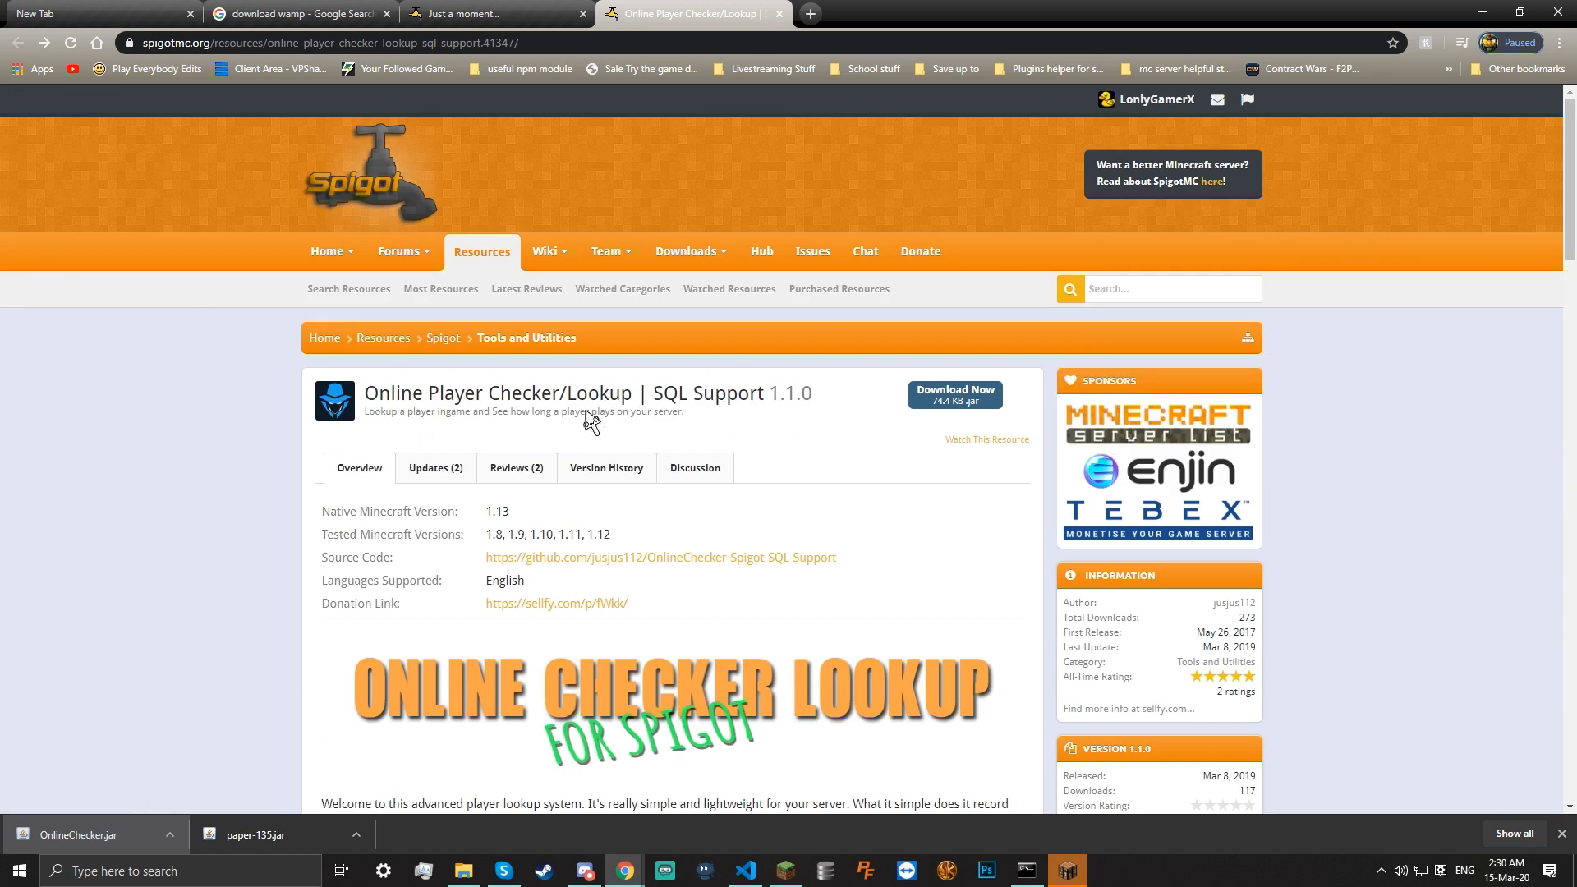
left_click_drag(622, 535, 504, 538)
left_click(636, 513)
left_click_drag(623, 536, 550, 543)
triple_click(607, 538)
left_click(590, 536)
triple_click(592, 536)
left_click(593, 536)
Shut down the Paper server with the stop command and go back to the Server folder
left_click_drag(614, 534, 560, 523)
left_click(491, 544)
left_click(464, 871)
left_click(1027, 871)
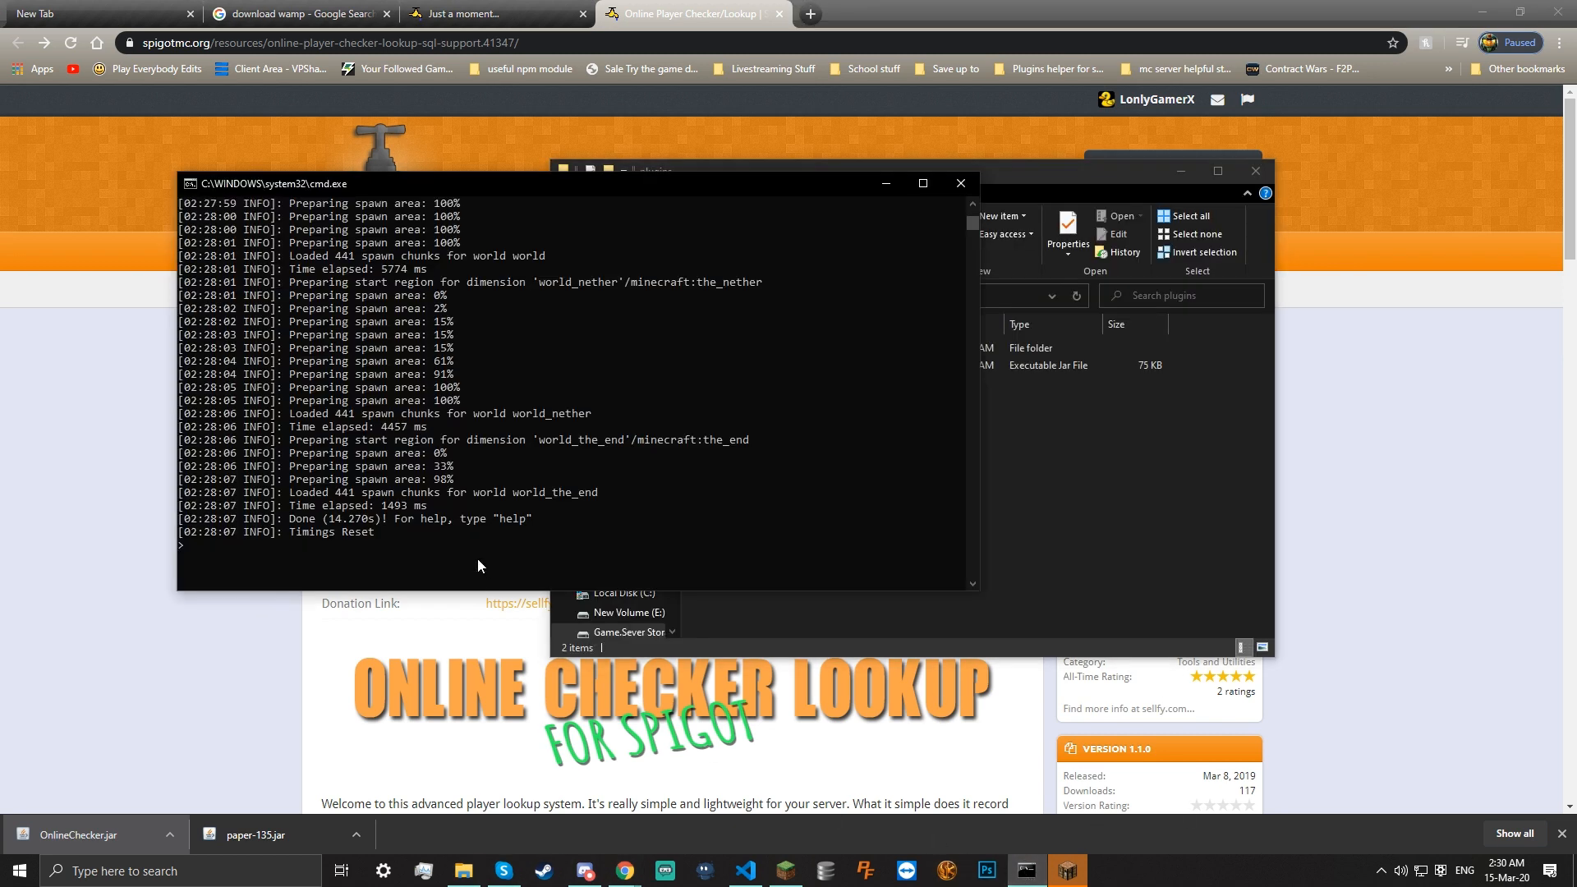
type("stop")
key("Return")
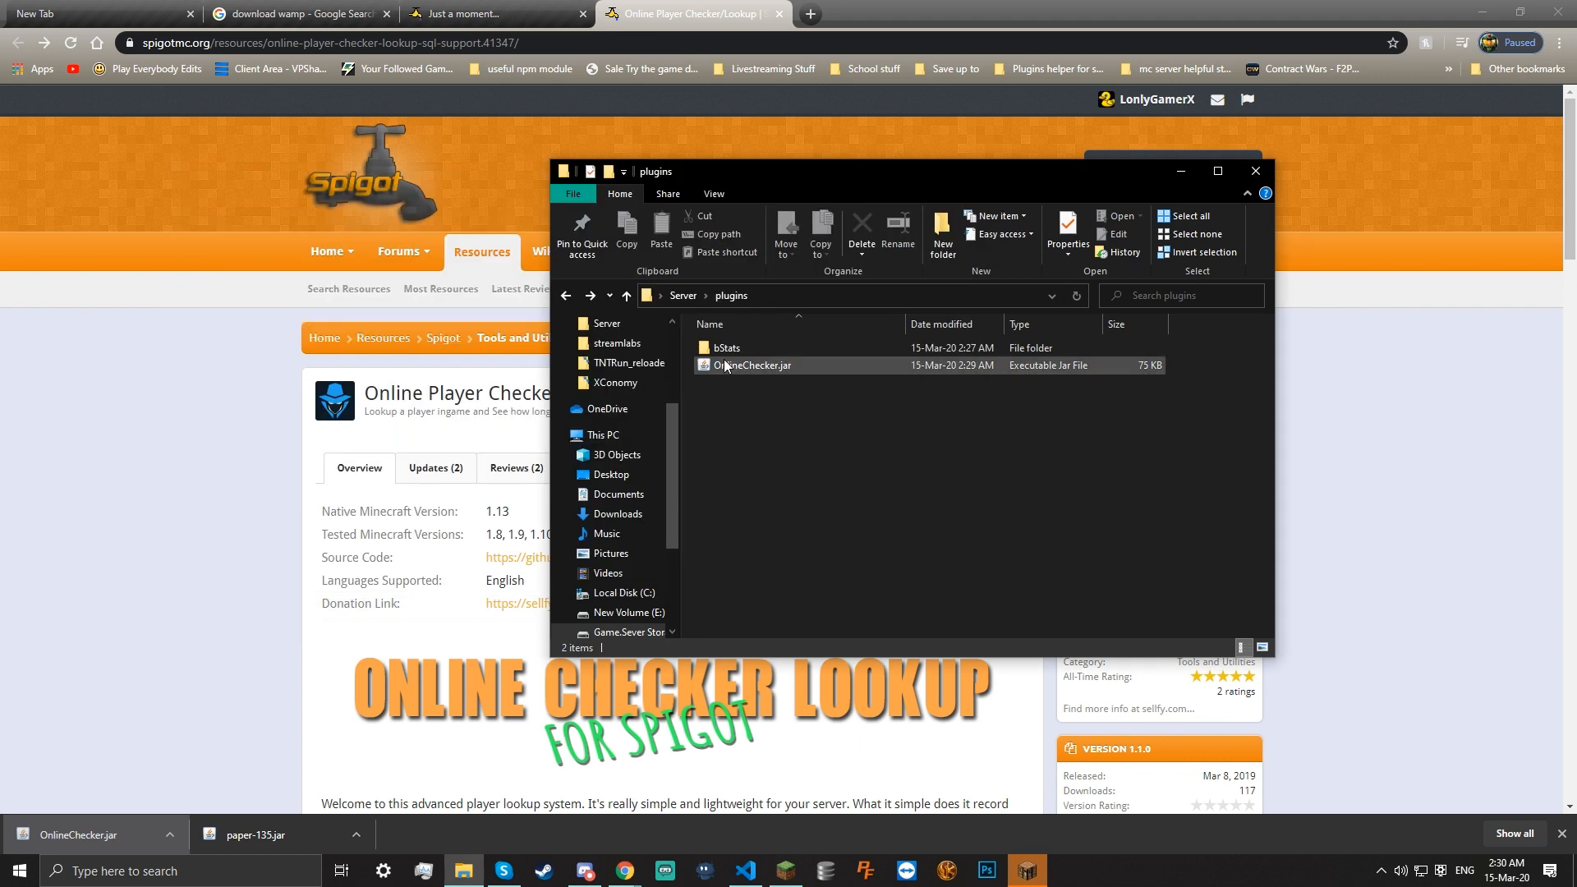
left_click(683, 295)
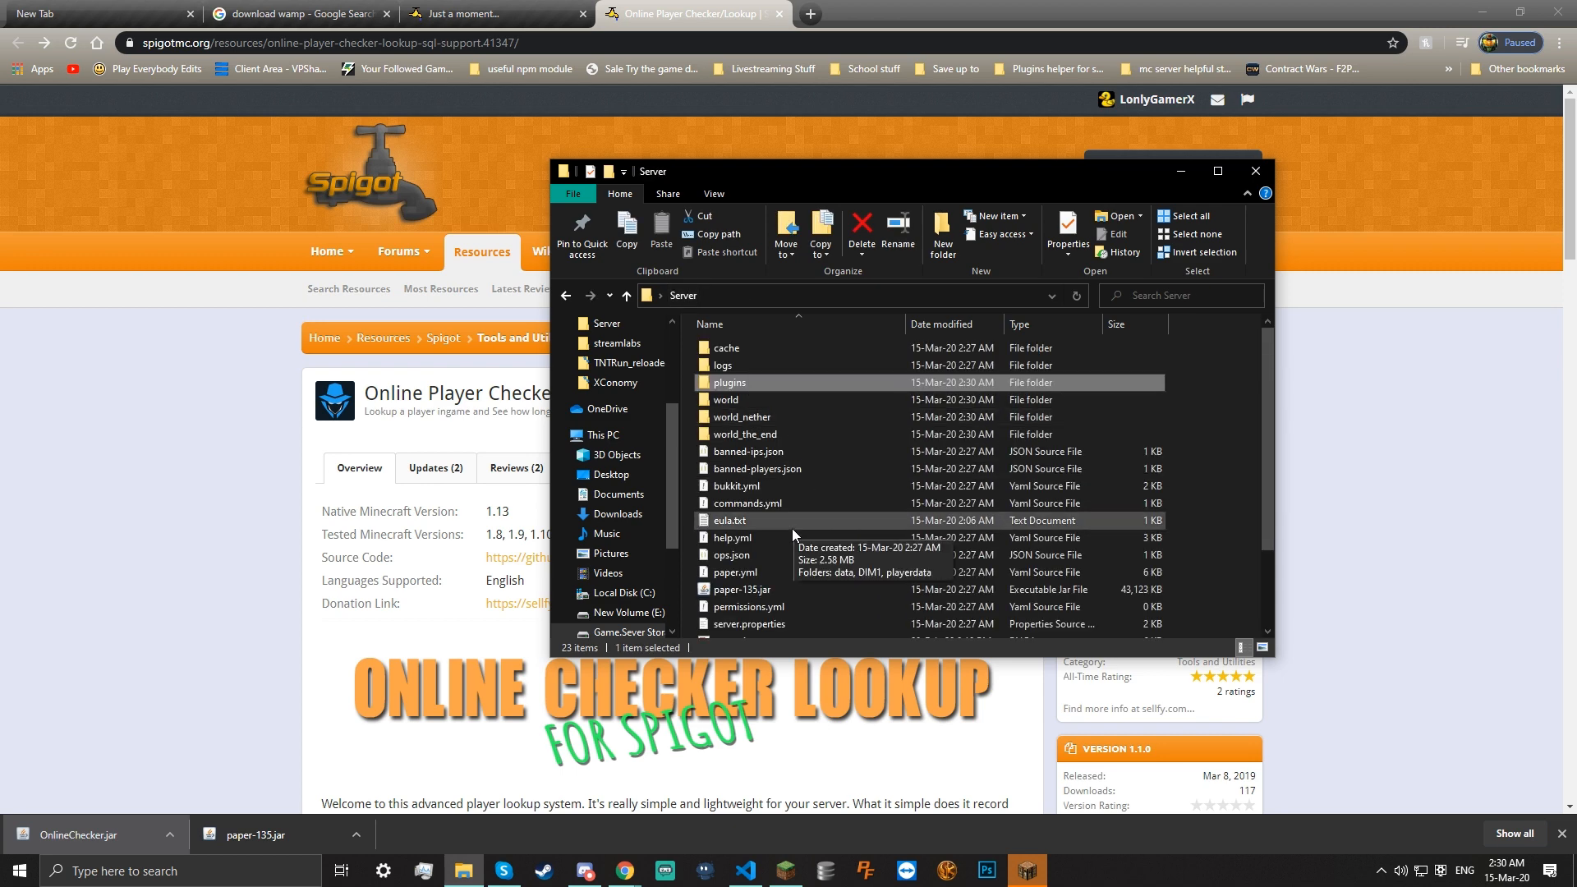
scroll(761, 474, "down", 2)
Restart the server via start.bat and find the log line showing OnlineChecker v1.0.0 disabled
double_click(732, 578)
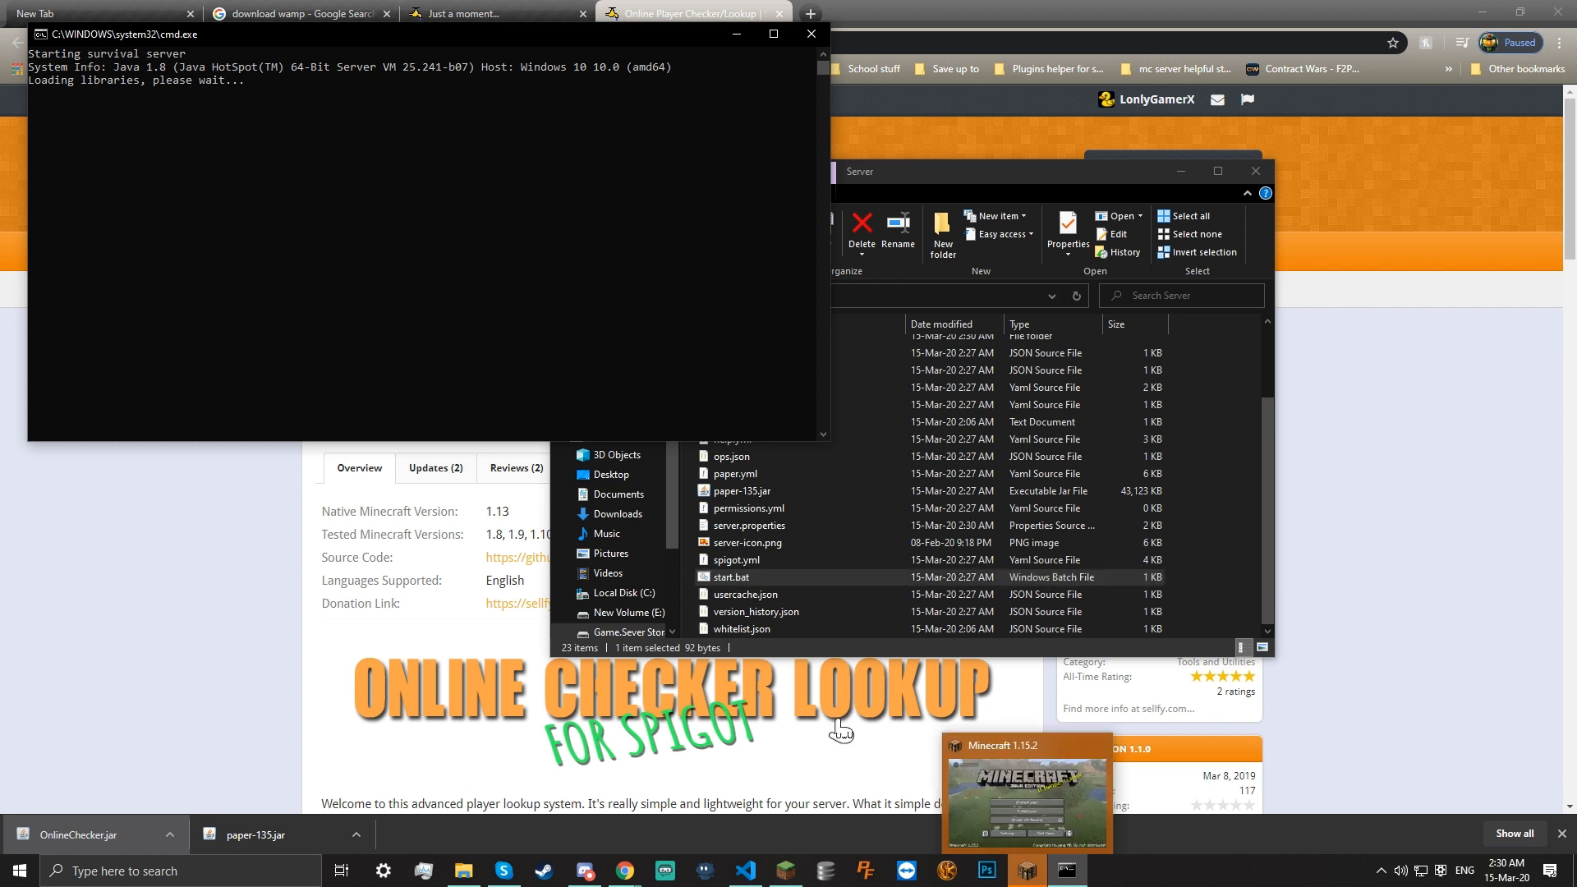
left_click(354, 258)
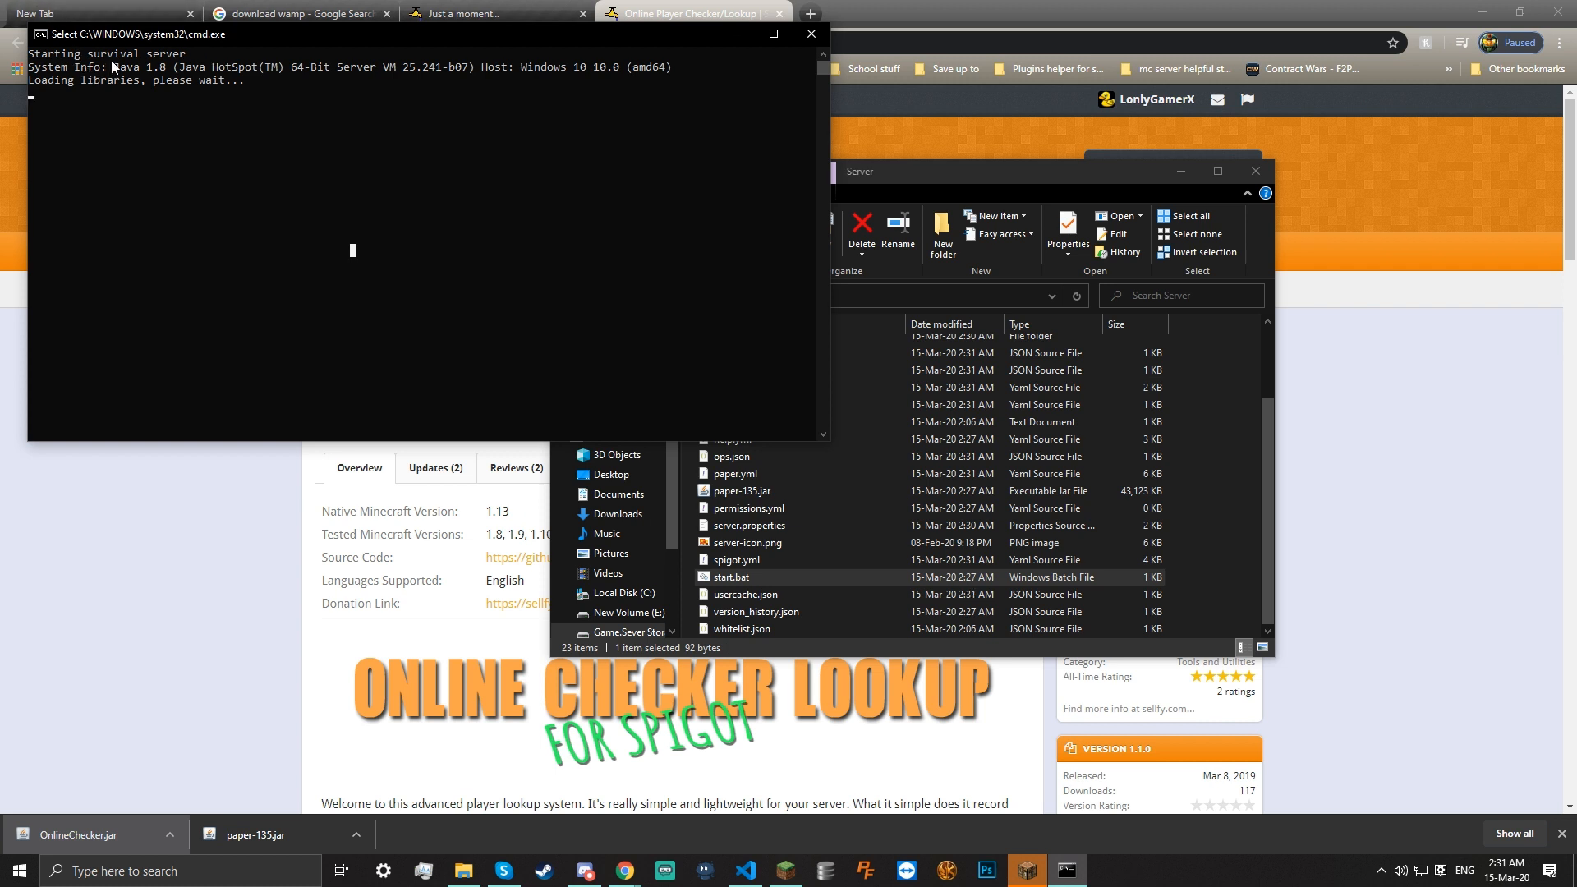
key("Return")
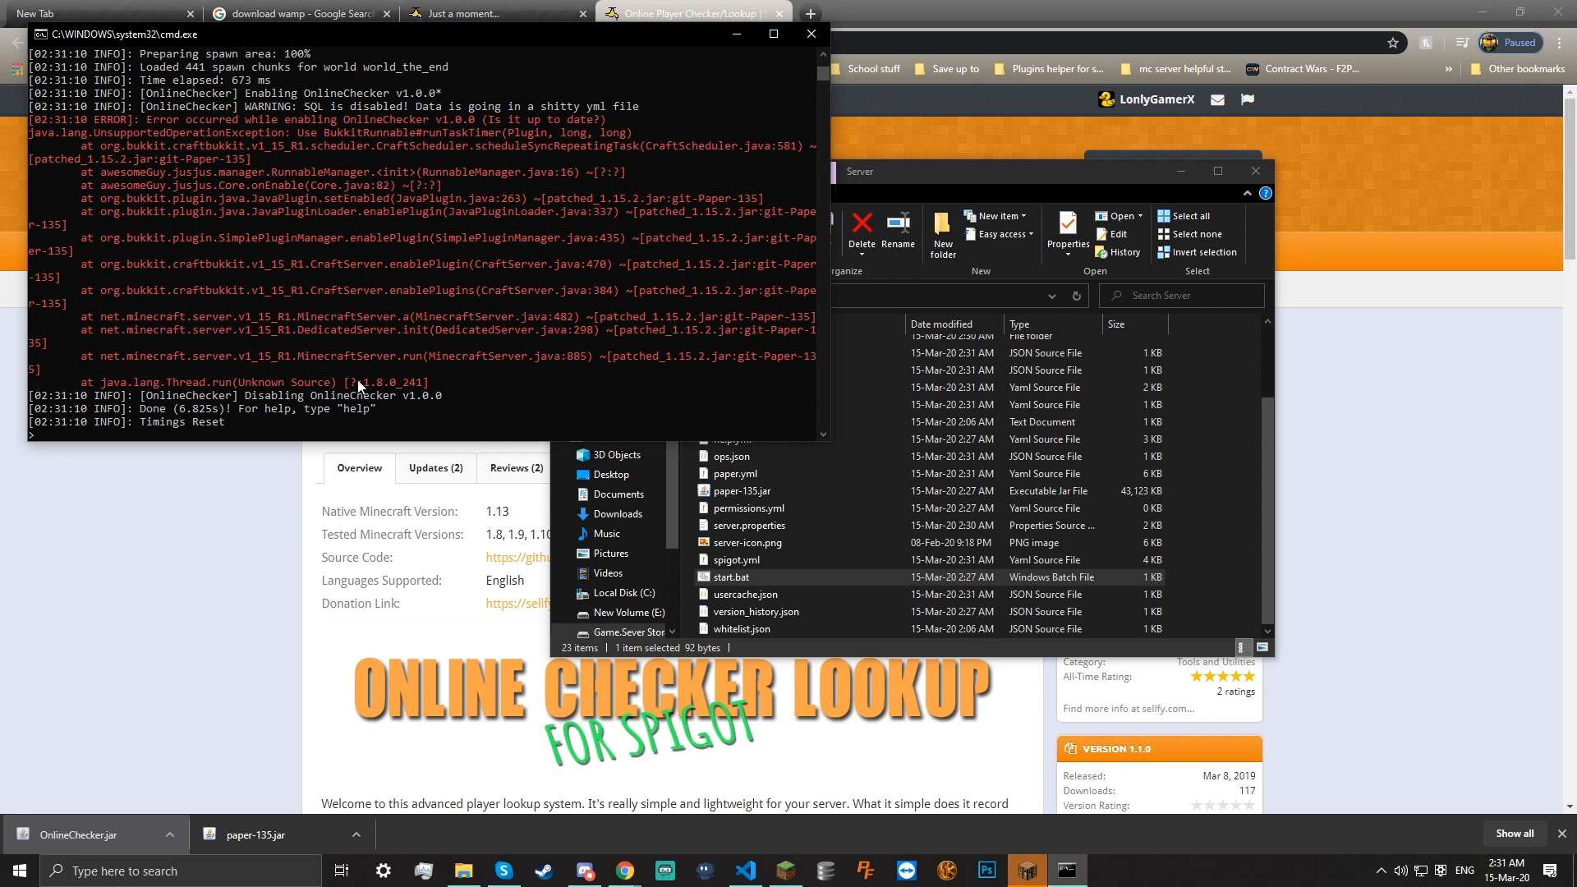
mouse_move(250, 397)
left_mouse_down()
mouse_move(444, 402)
mouse_move(240, 402)
left_mouse_up()
left_click(444, 402)
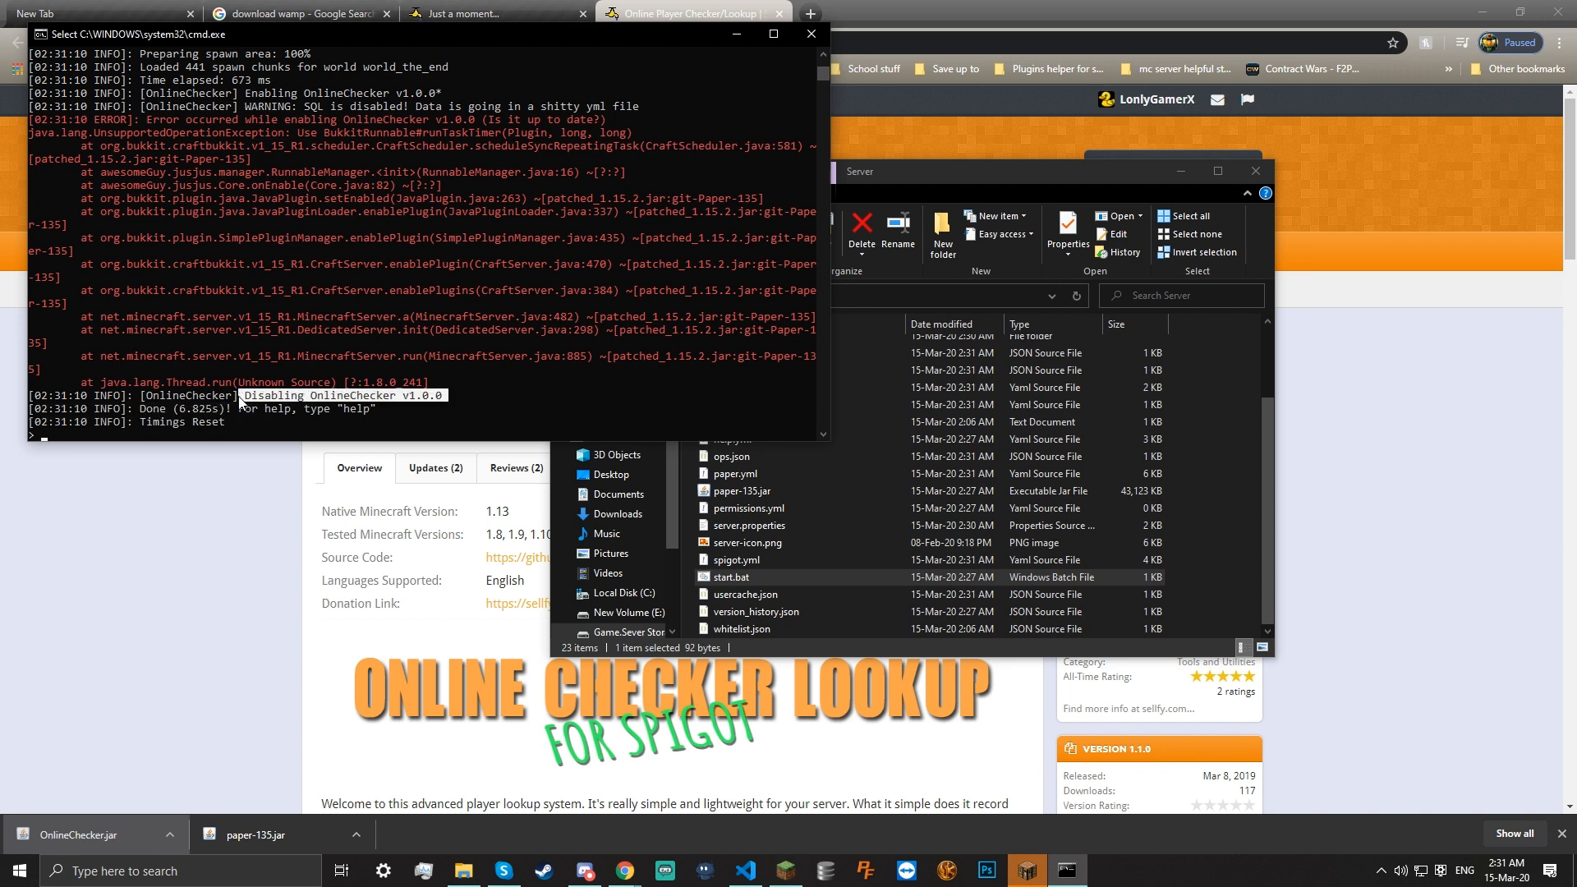
left_click(202, 623)
Search Google for 'frien' and open the Party and Friends For Bungeecord SpigotMC page
left_click(642, 42)
type("friends")
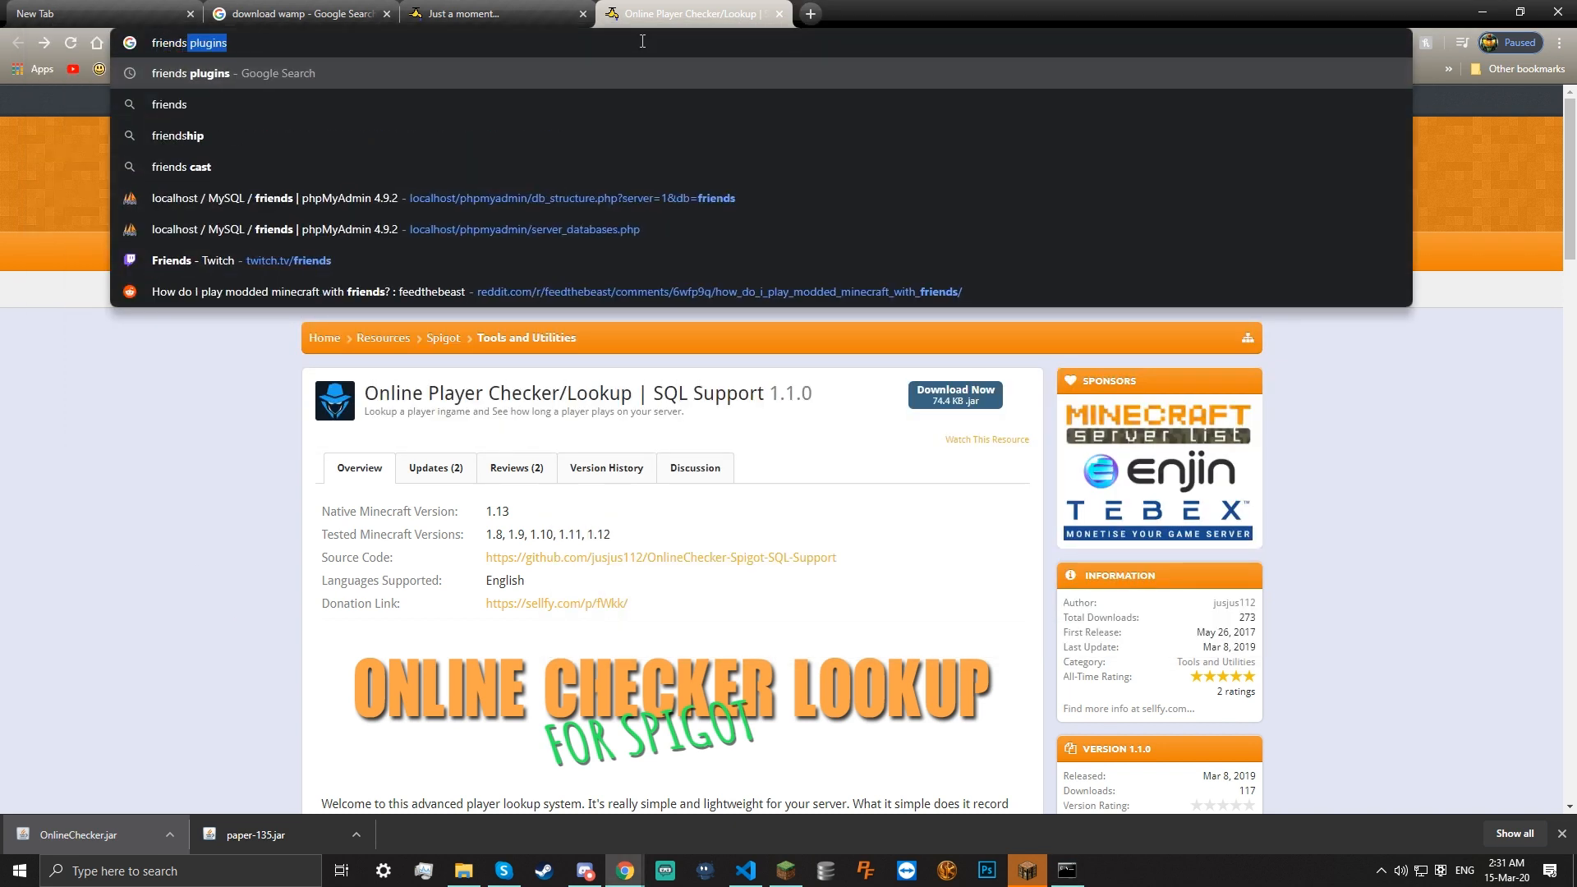
key("Return")
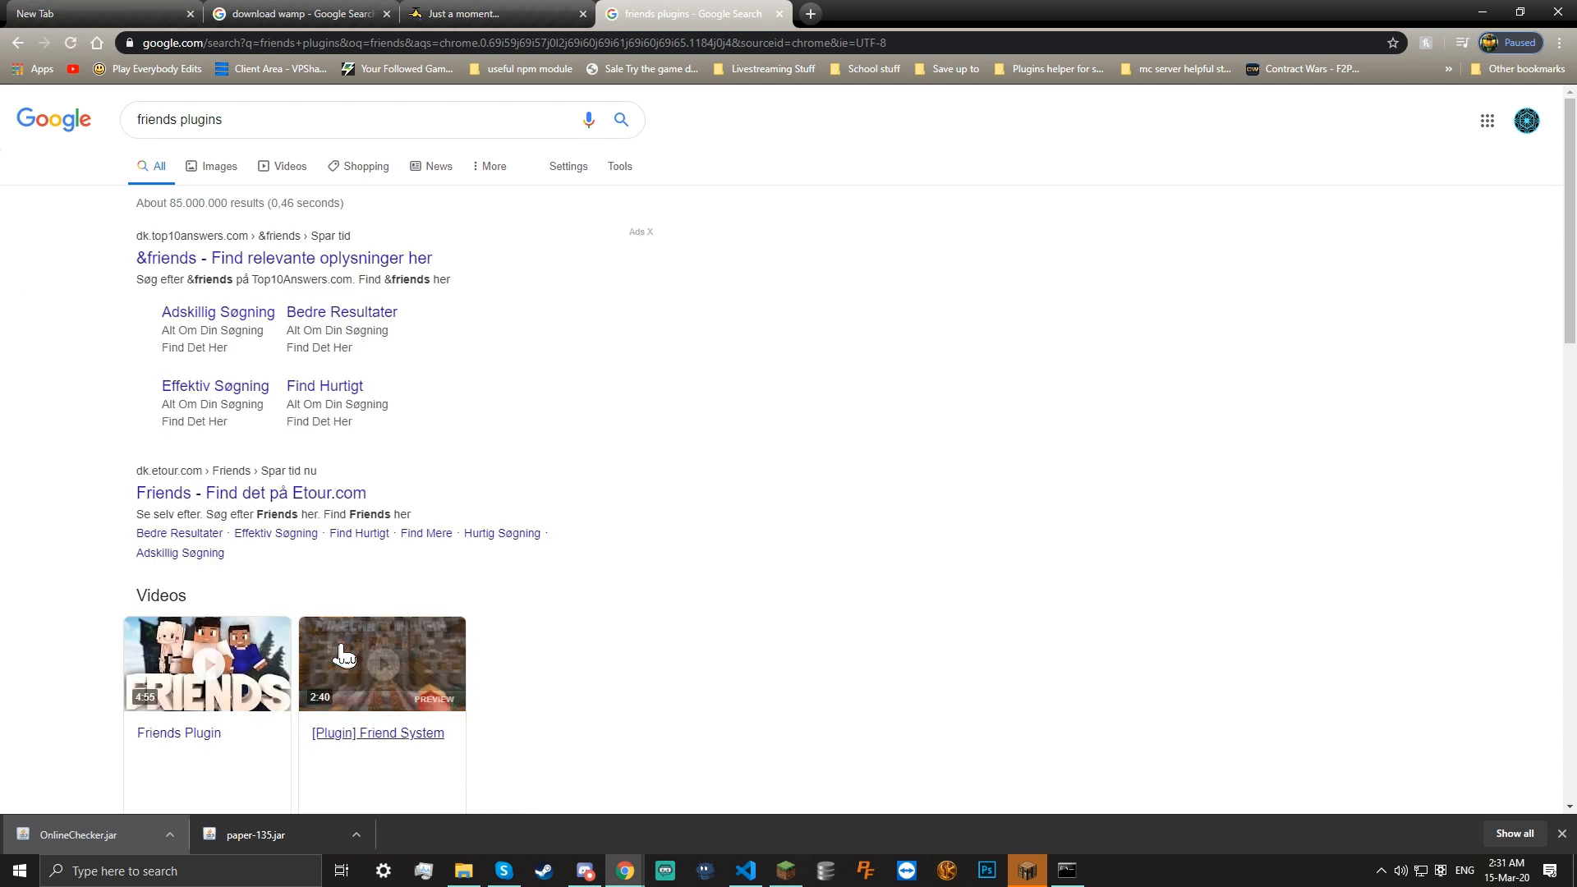
scroll(462, 451, "down", 8)
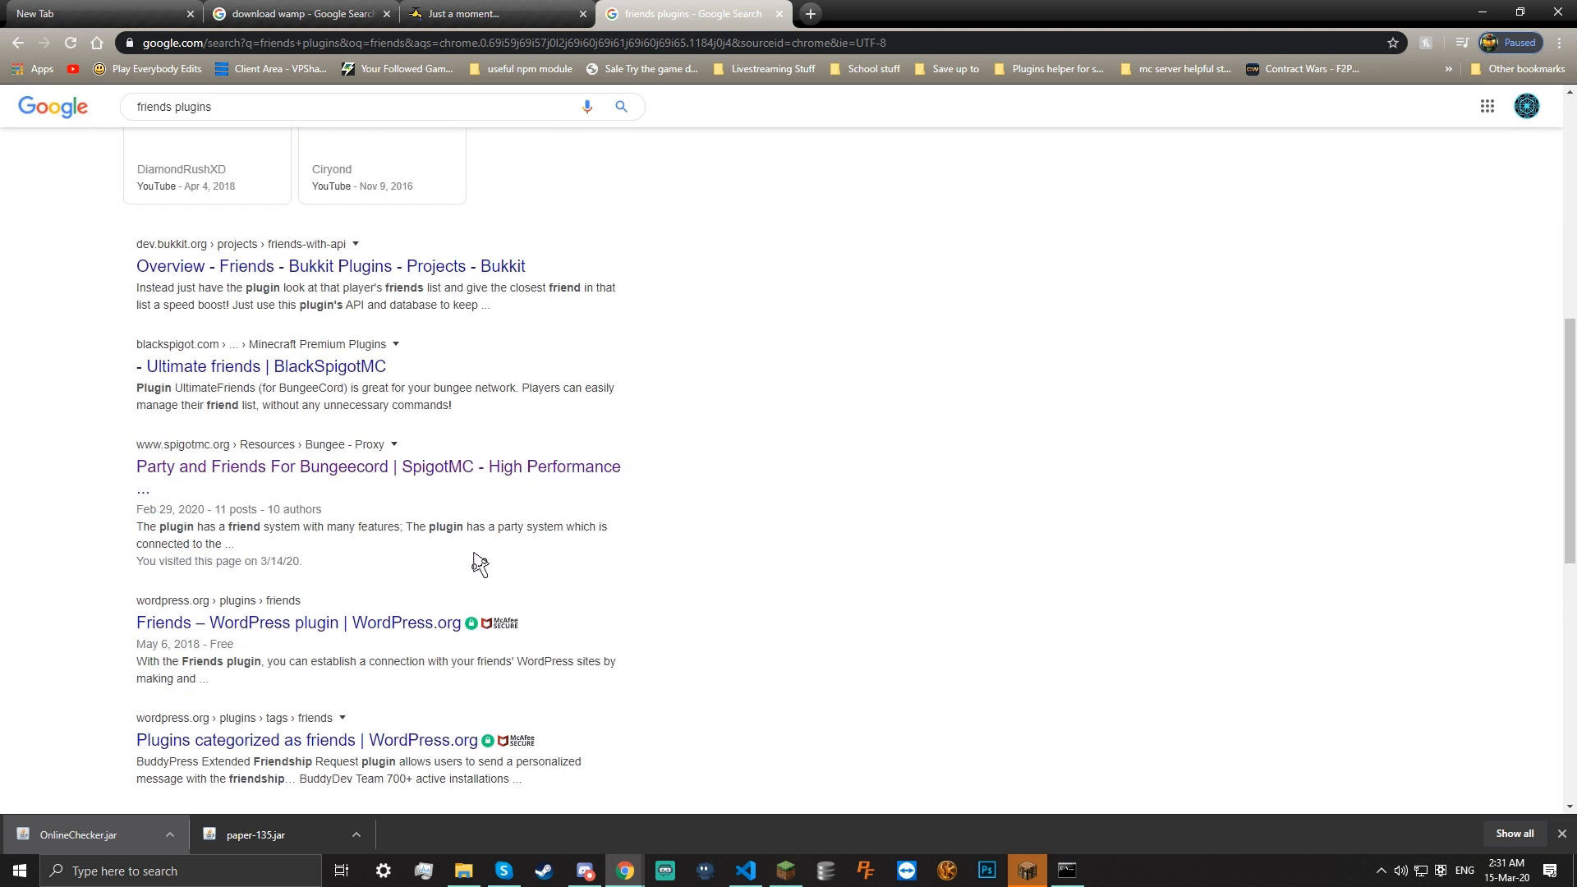
left_click(420, 465)
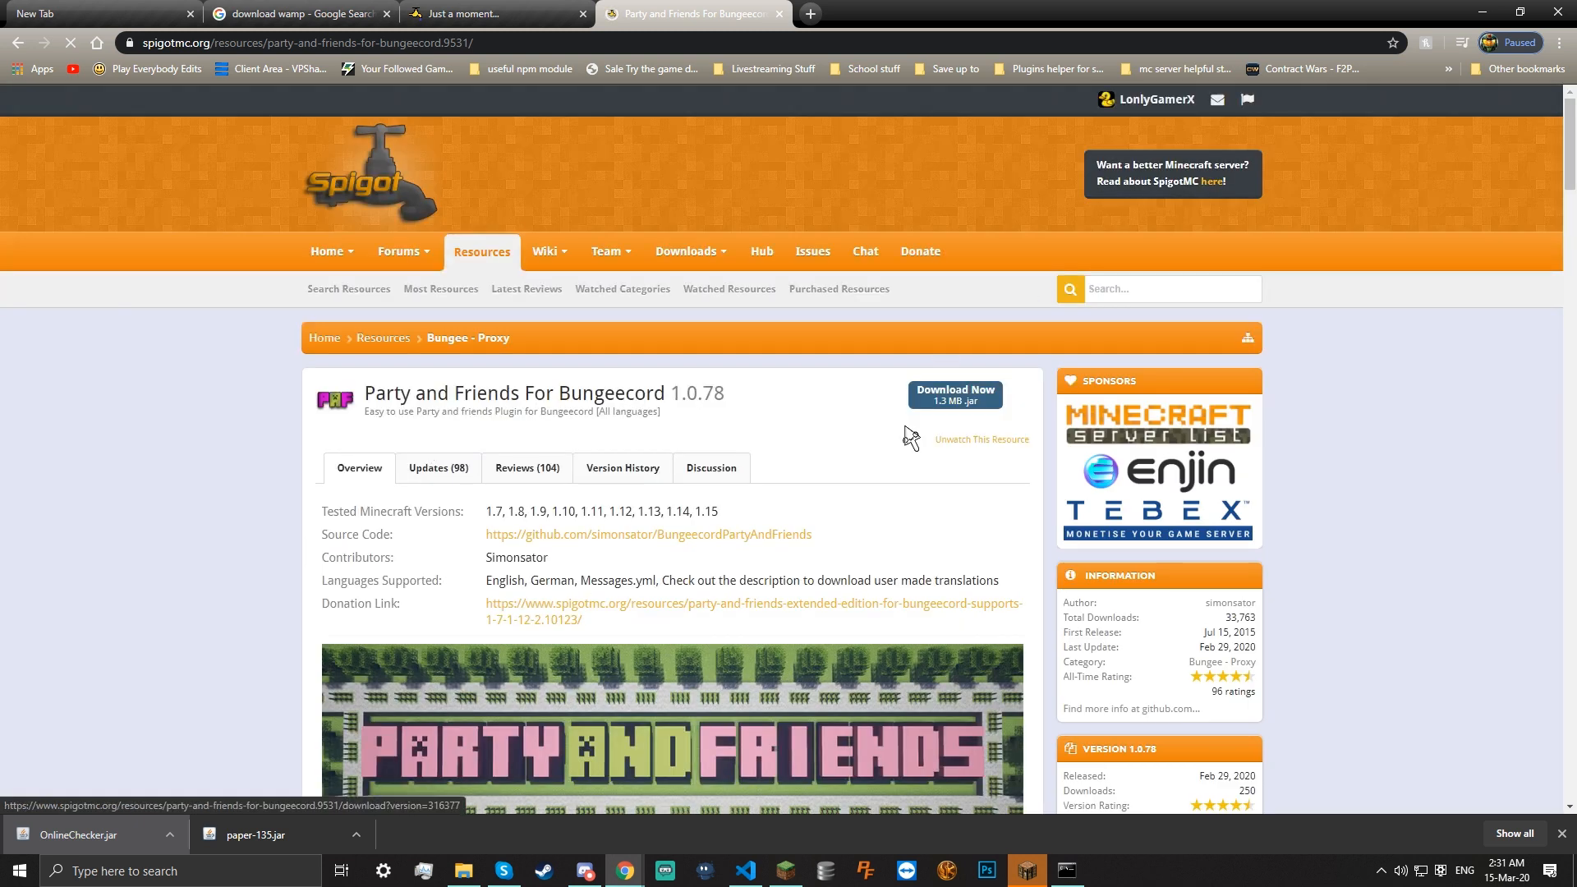
Download and keep the Party and Friends 1.0.78 jar, dragging it toward the server folder
left_click(953, 395)
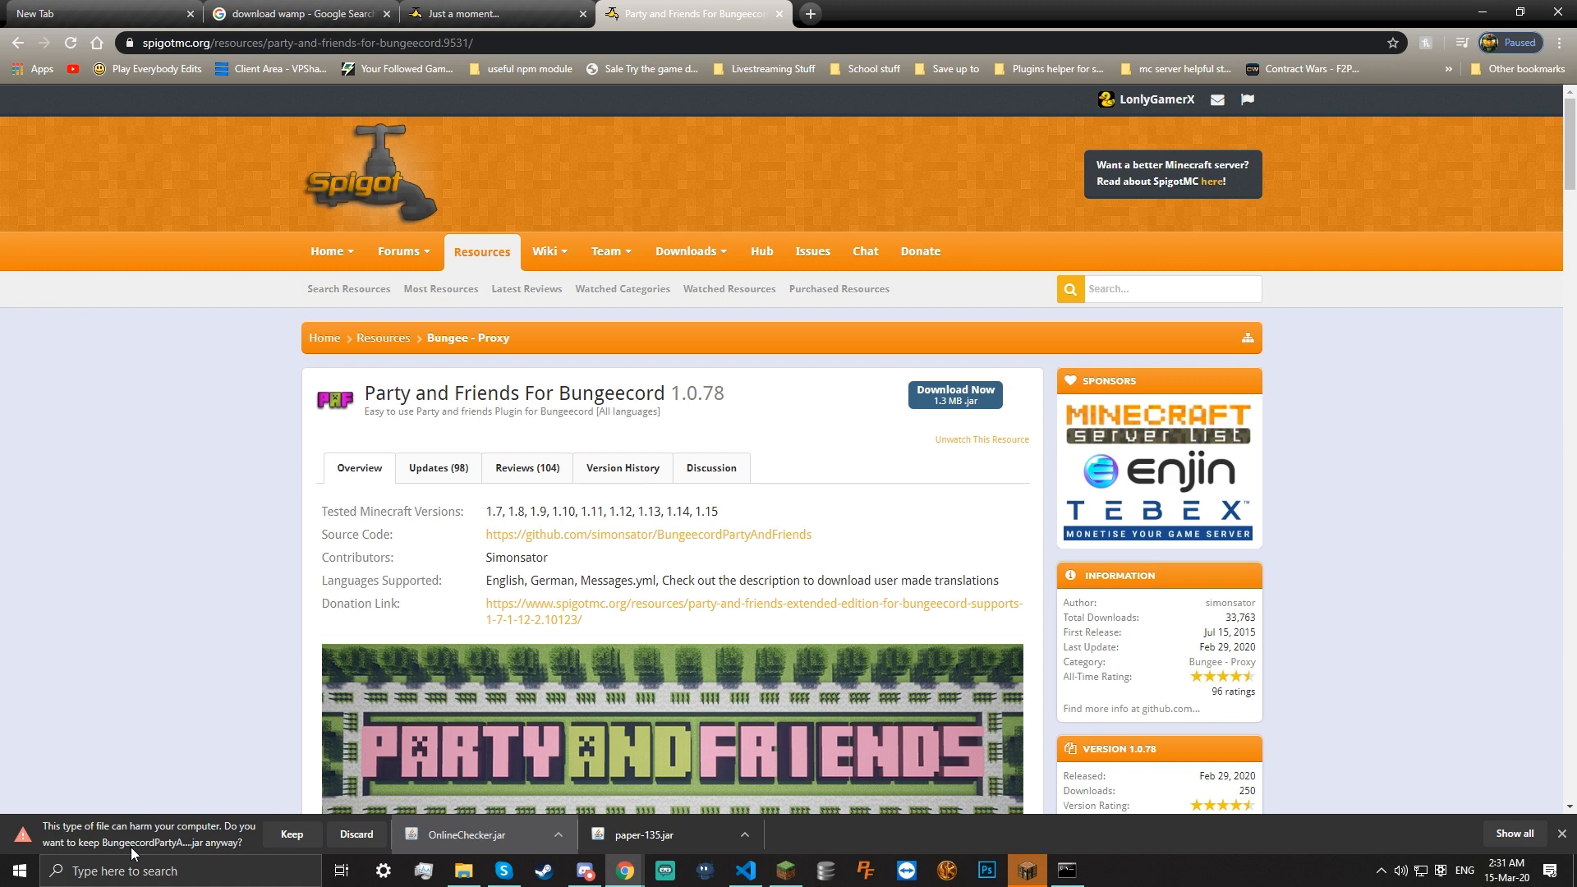
left_click(279, 840)
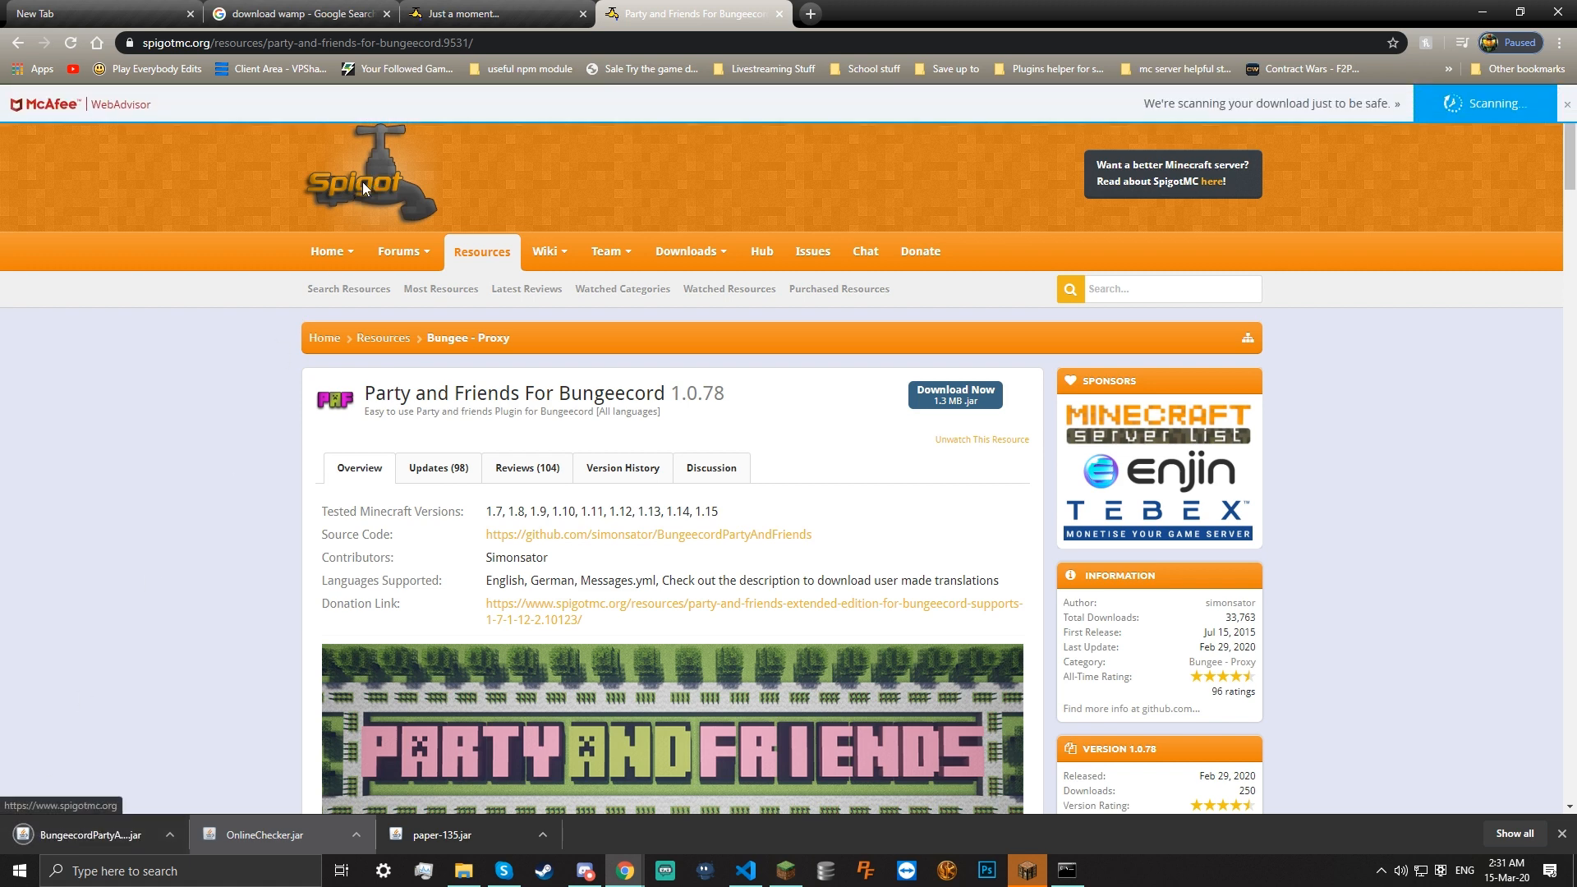
left_click_drag(82, 835, 777, 381)
Drop the jar into plugins and delete OnlineChecker.jar and the OnlineChecker folder
left_click(782, 406)
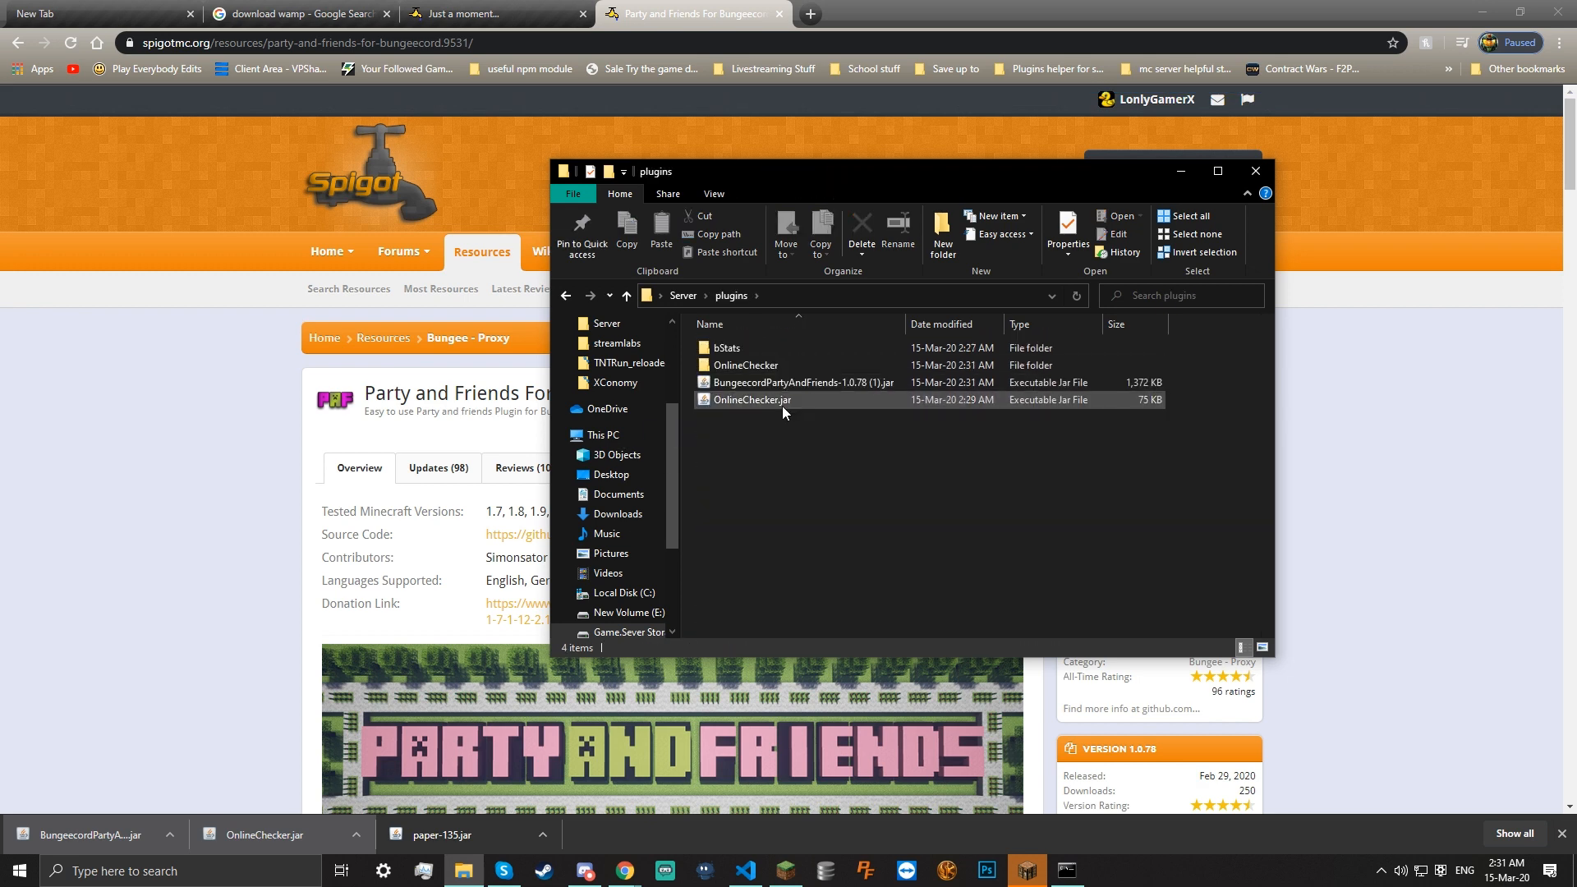
right_click(782, 406)
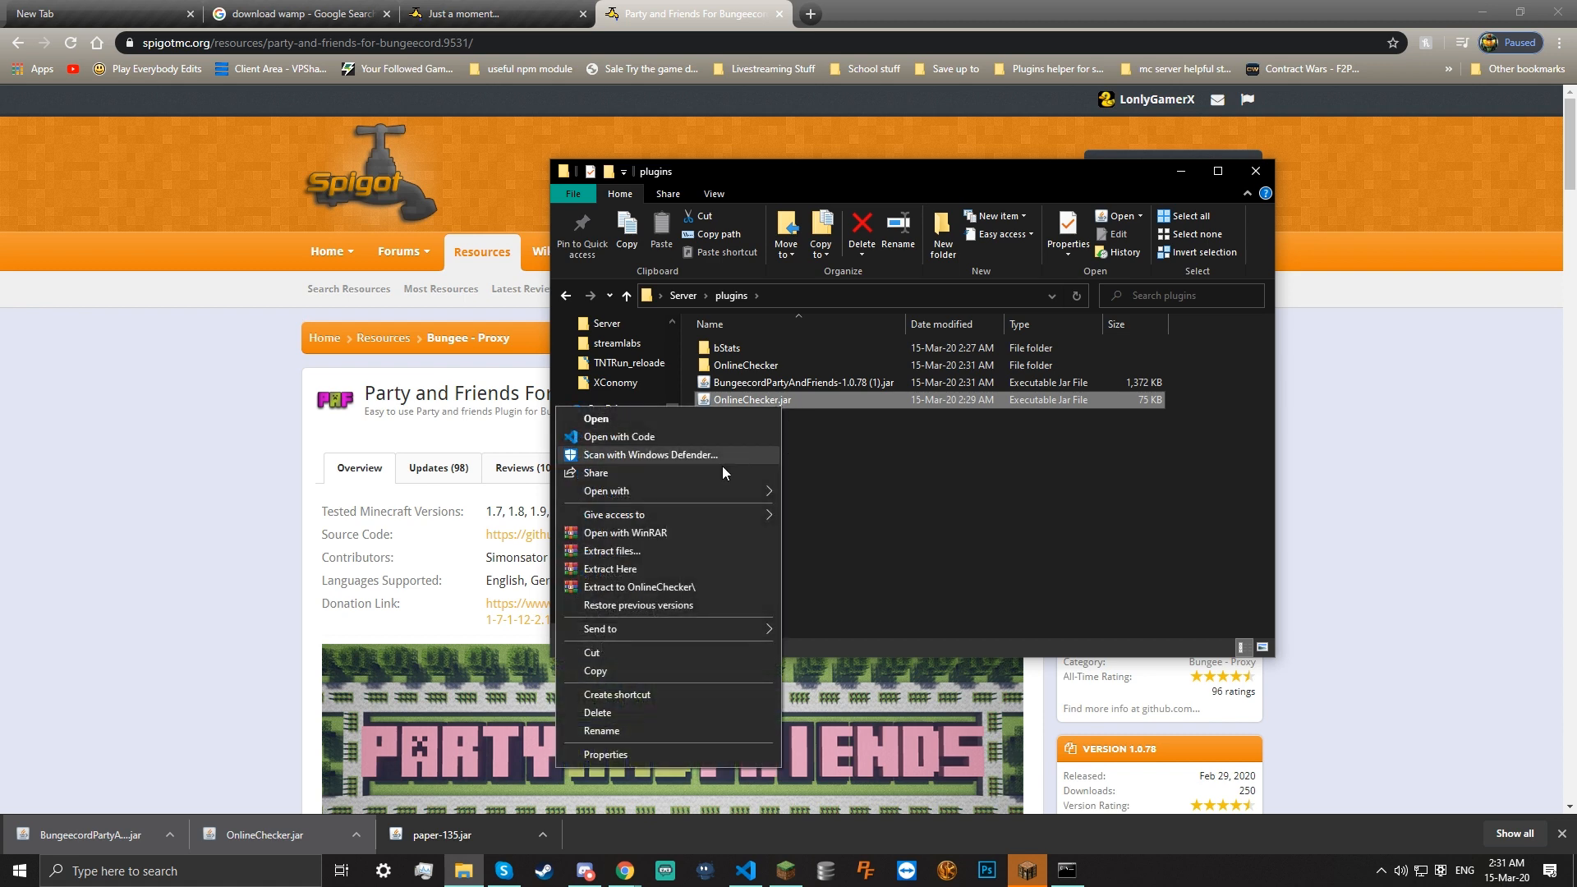
left_click(649, 712)
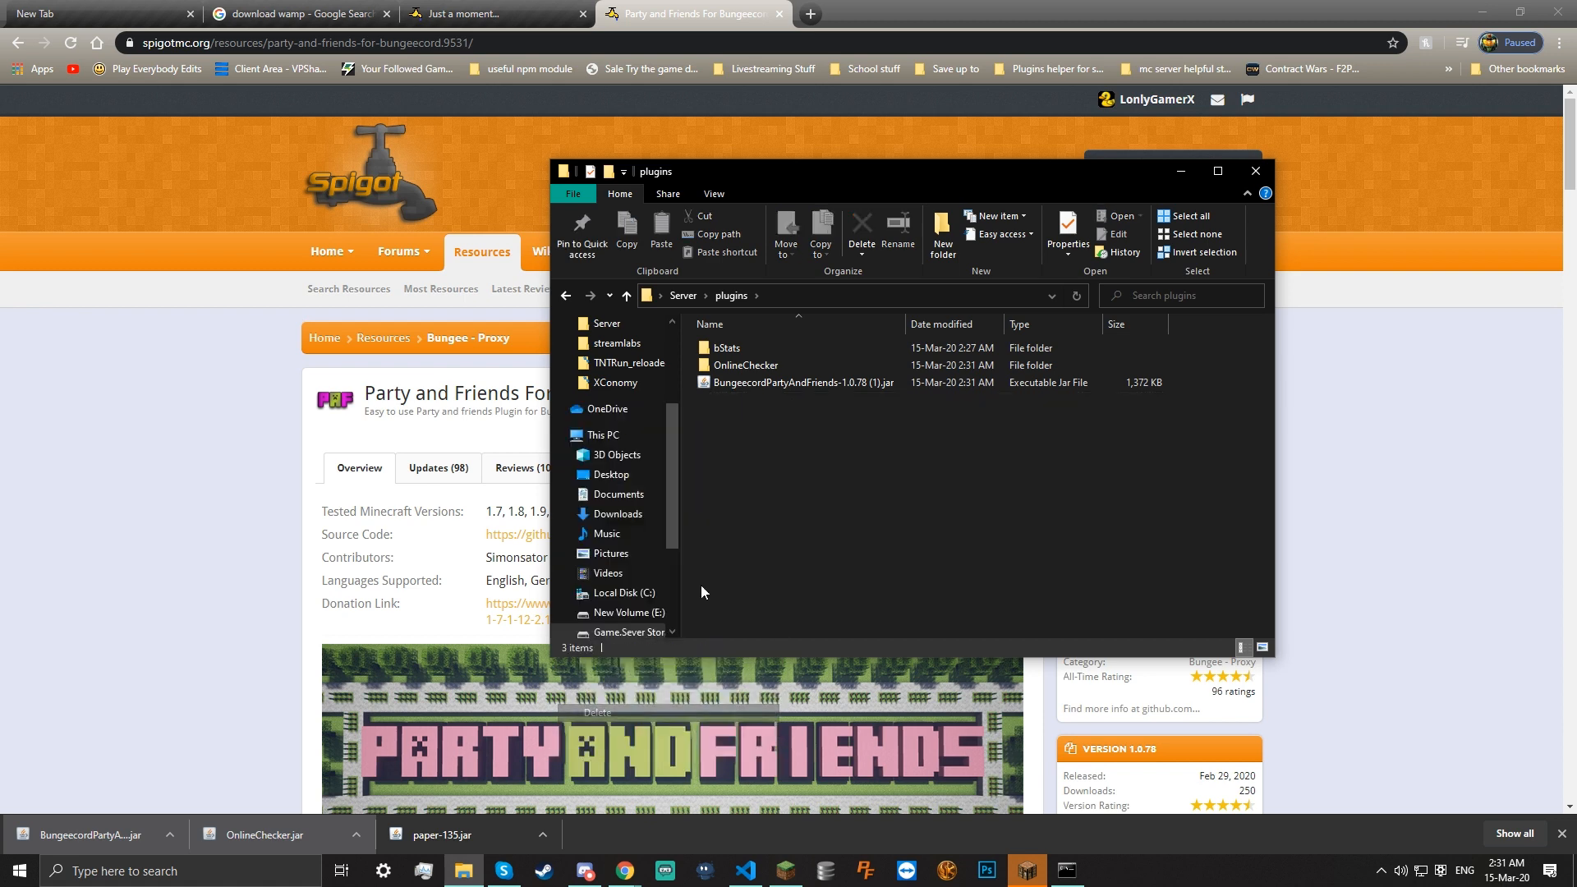
right_click(761, 363)
left_click(563, 762)
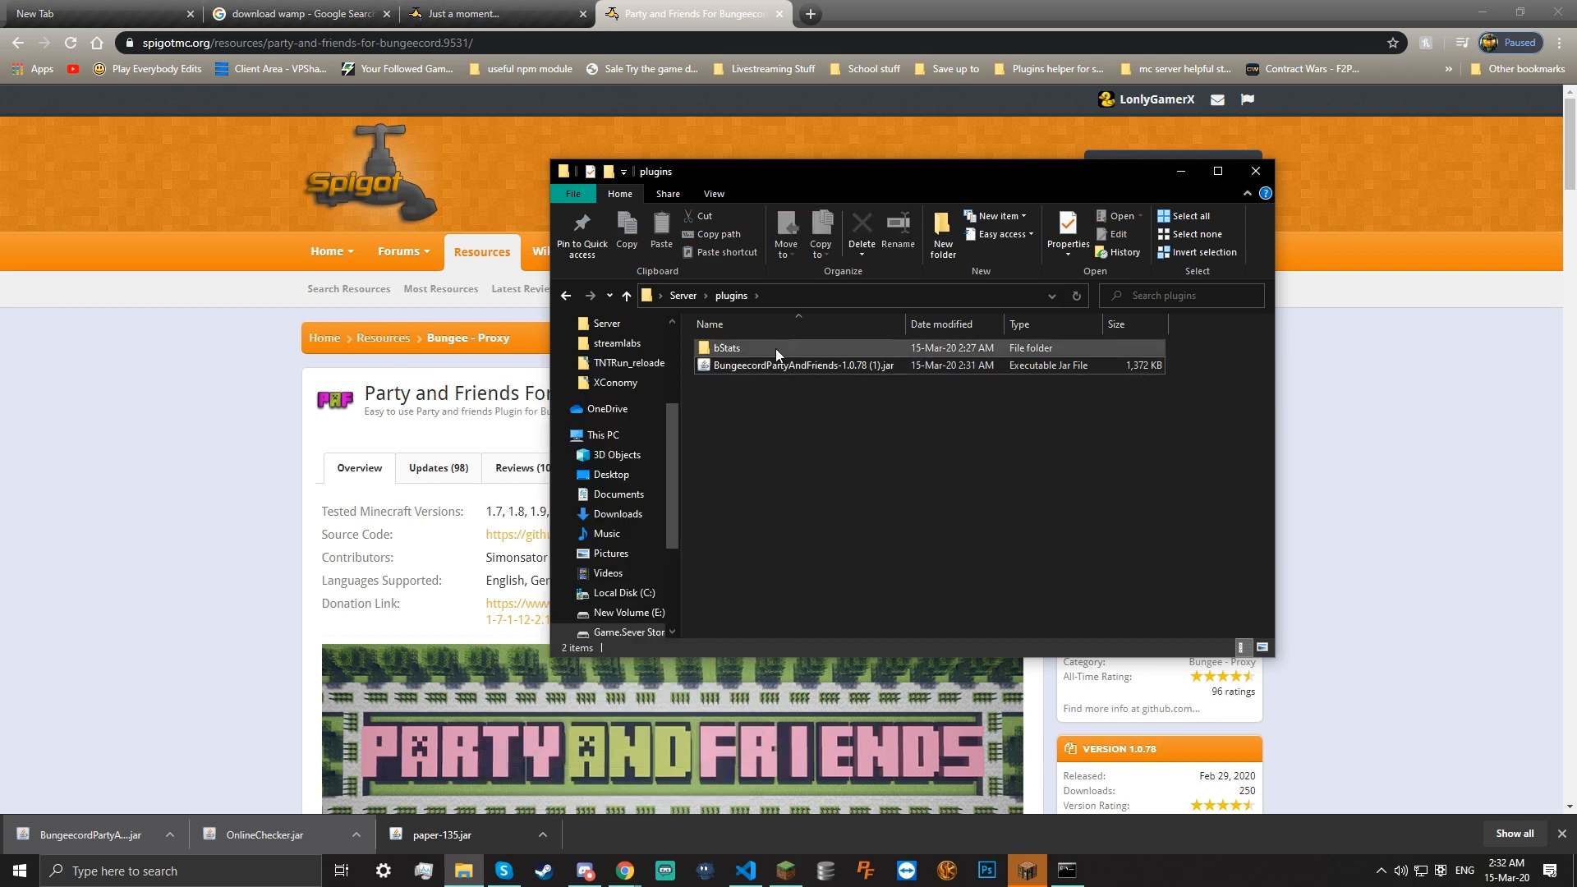
Rename the Party and Friends jar to BungeecordPartyAndFriends-1.0.78.jar, removing the ' (1)' suffix
right_click(791, 368)
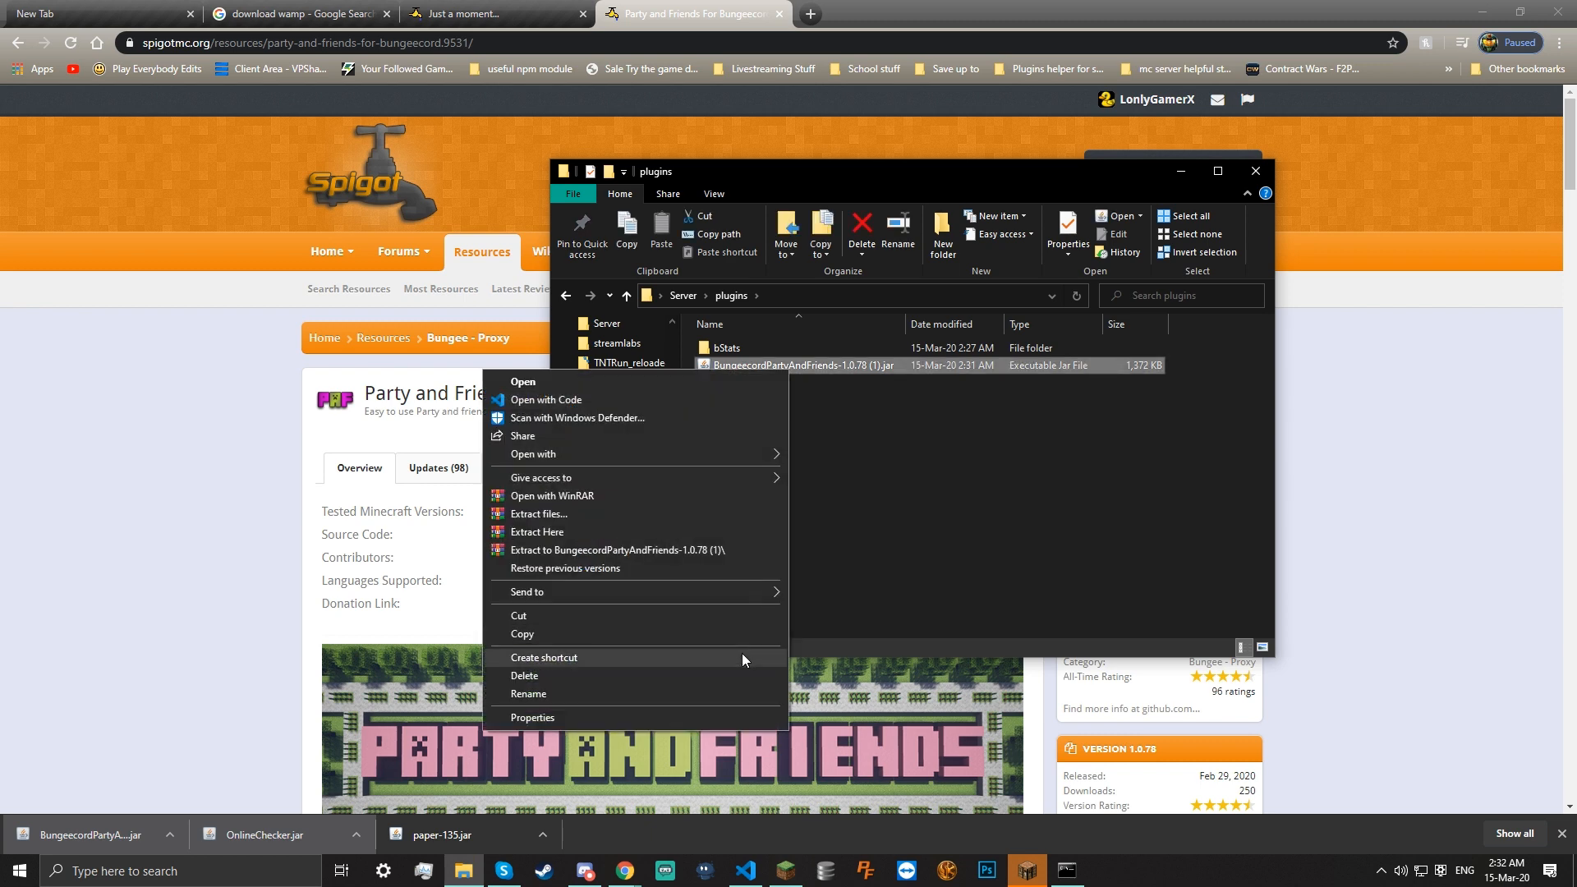
left_click(717, 693)
key("Right")
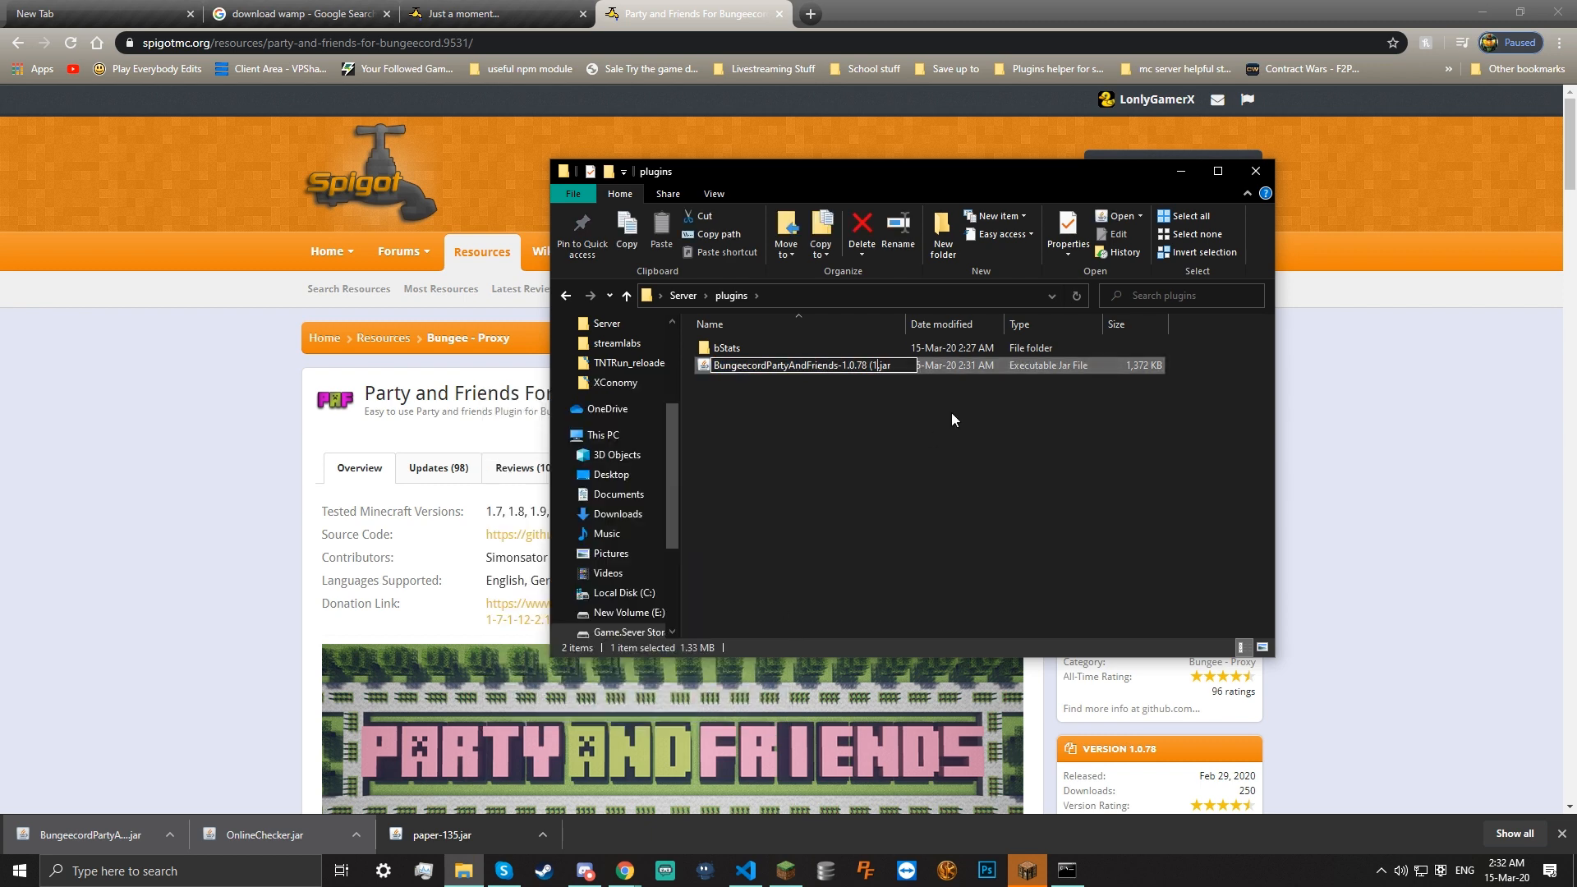
key("Return")
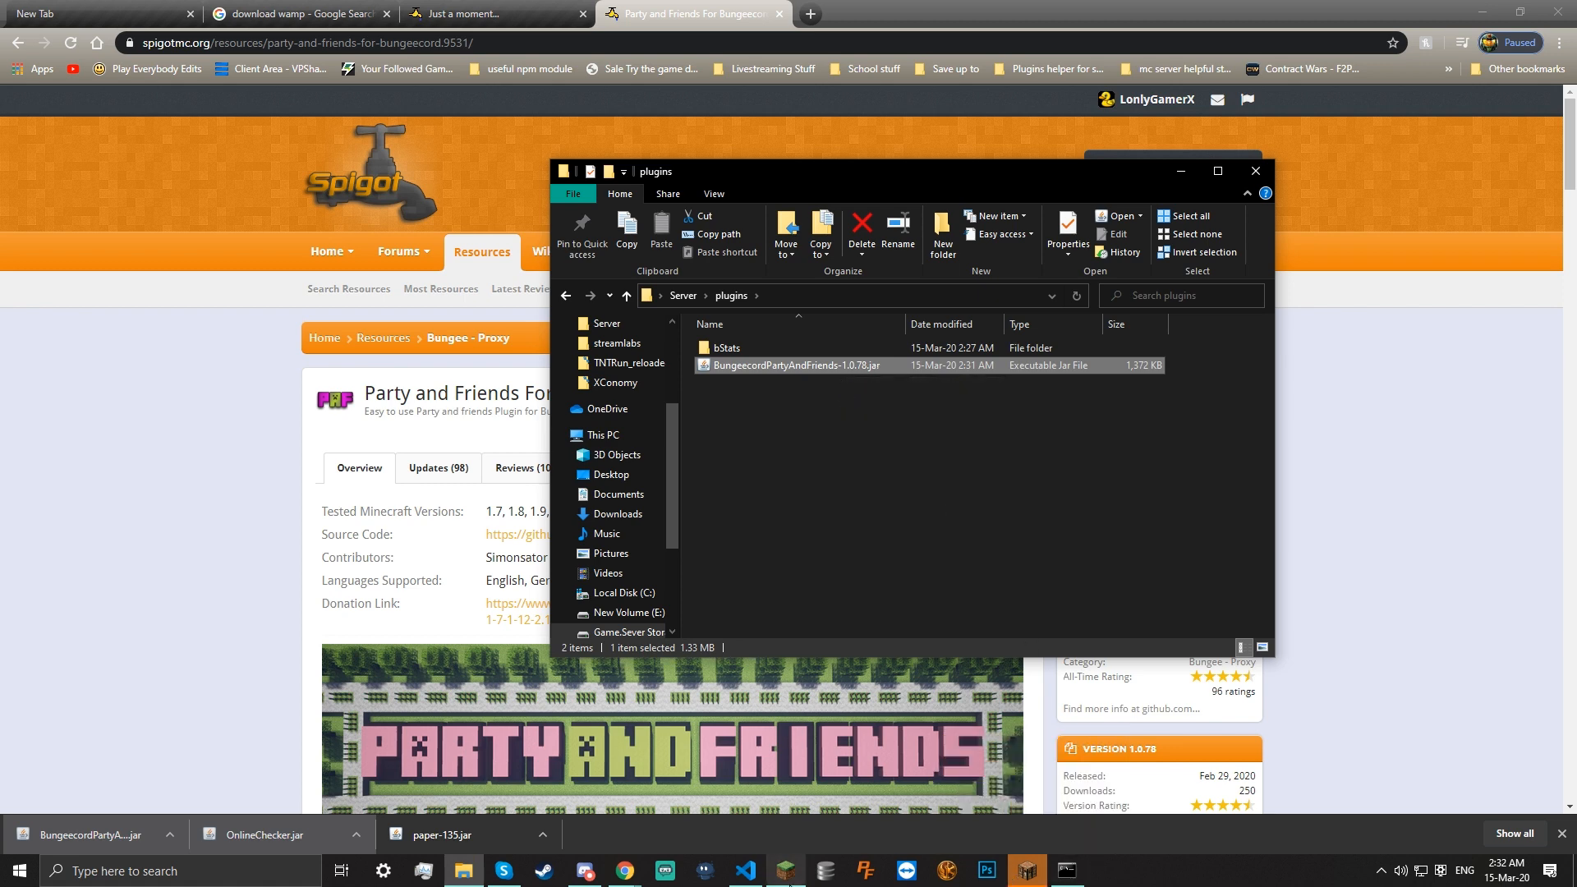
left_click(787, 872)
left_click(786, 872)
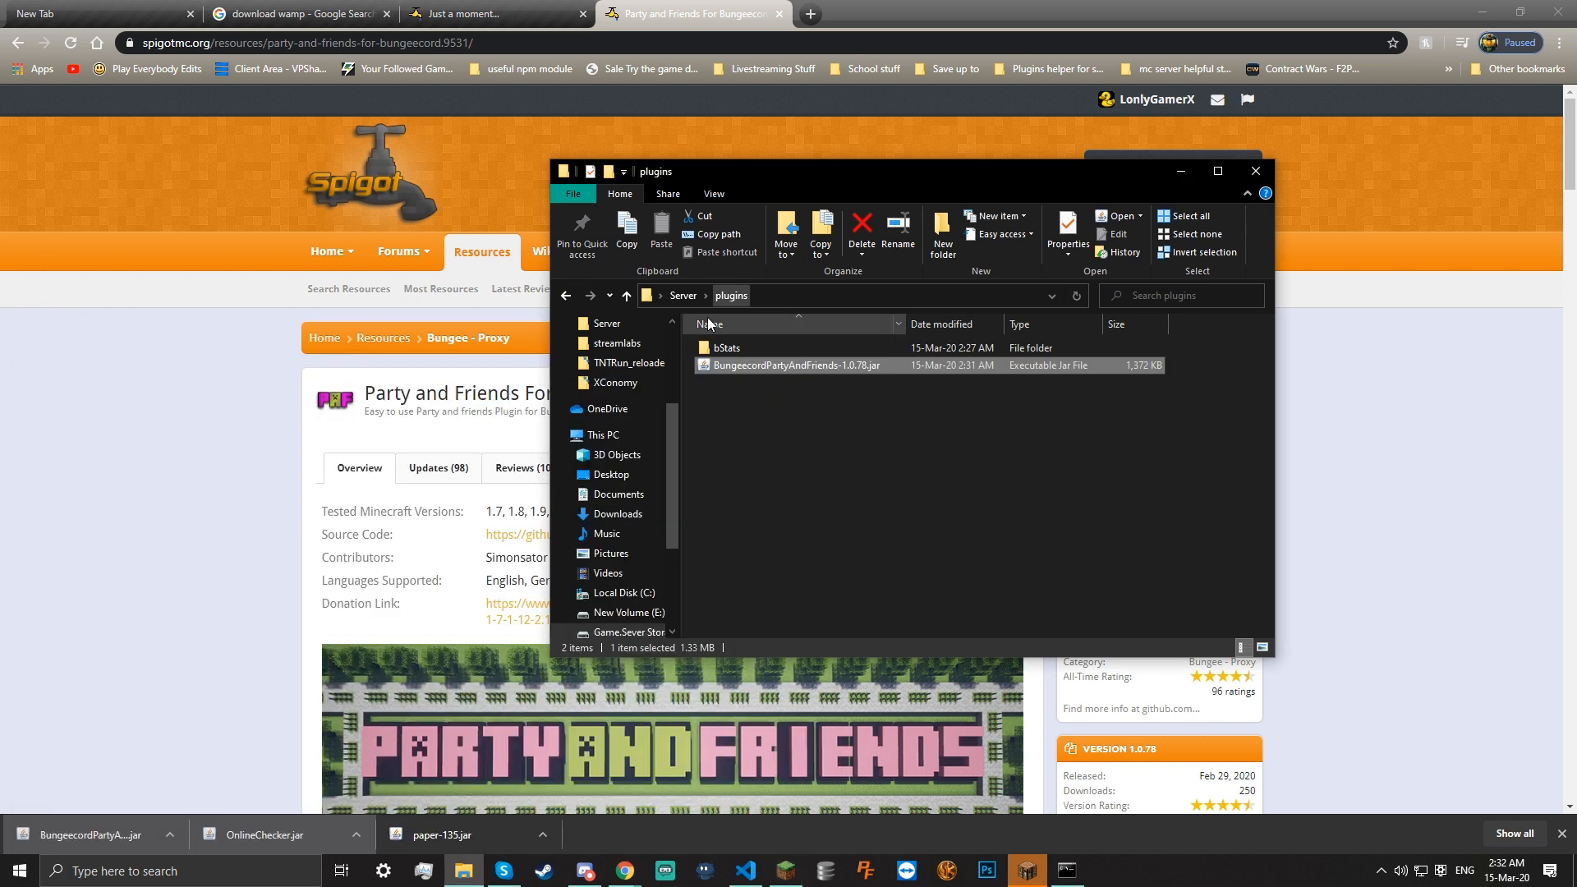
key("BackSpace")
Close the old server console window and start the server again from start.bat
left_click(1067, 871)
right_click(1076, 867)
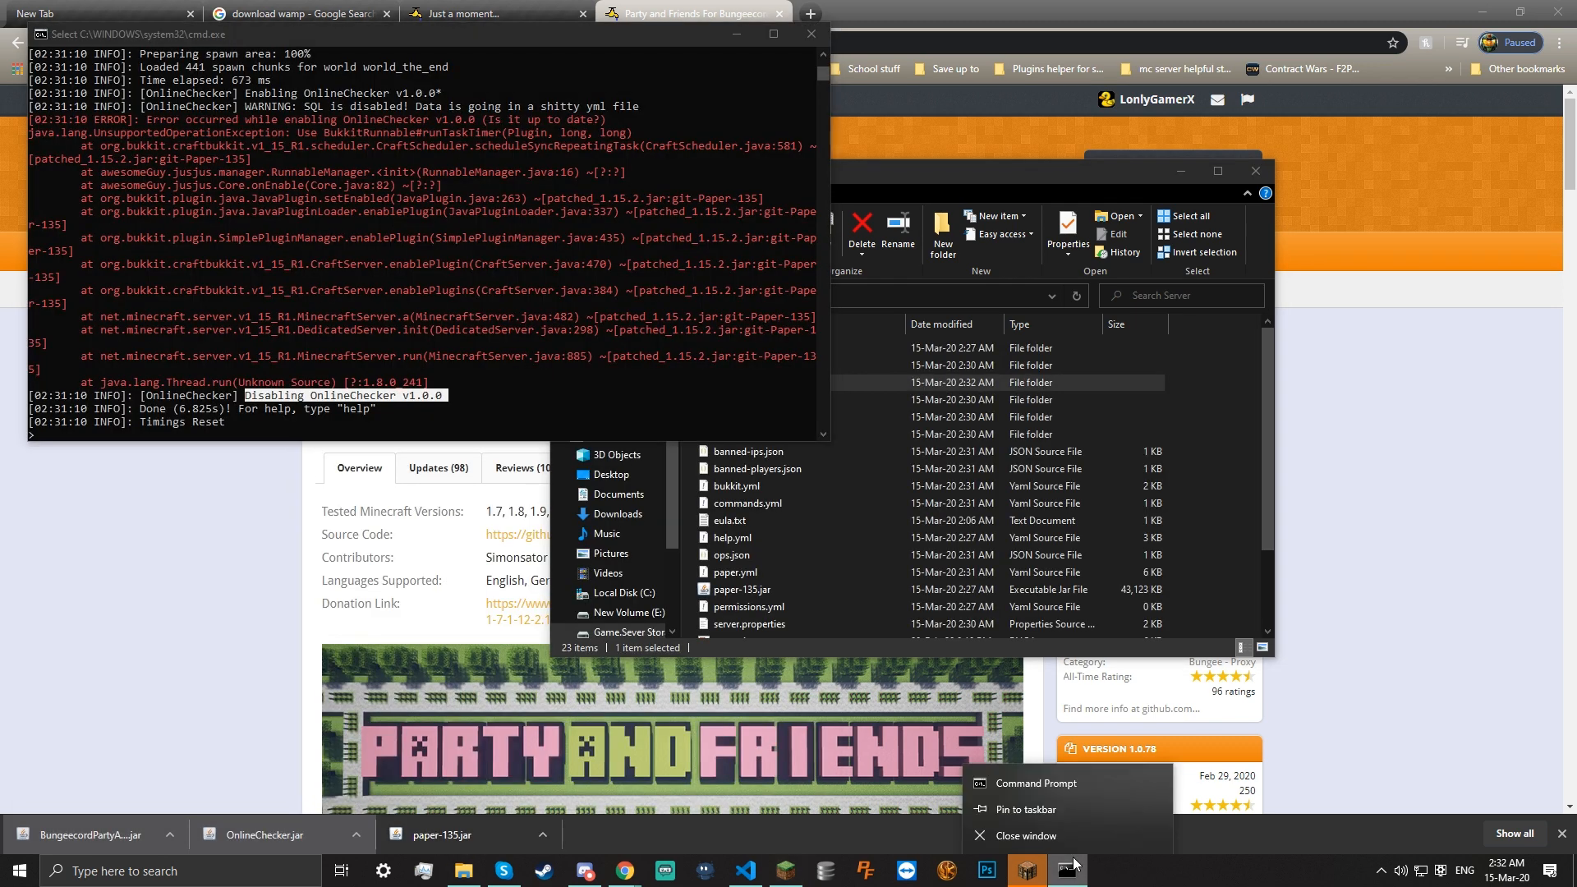
left_click(1026, 836)
scroll(744, 608, "down", 2)
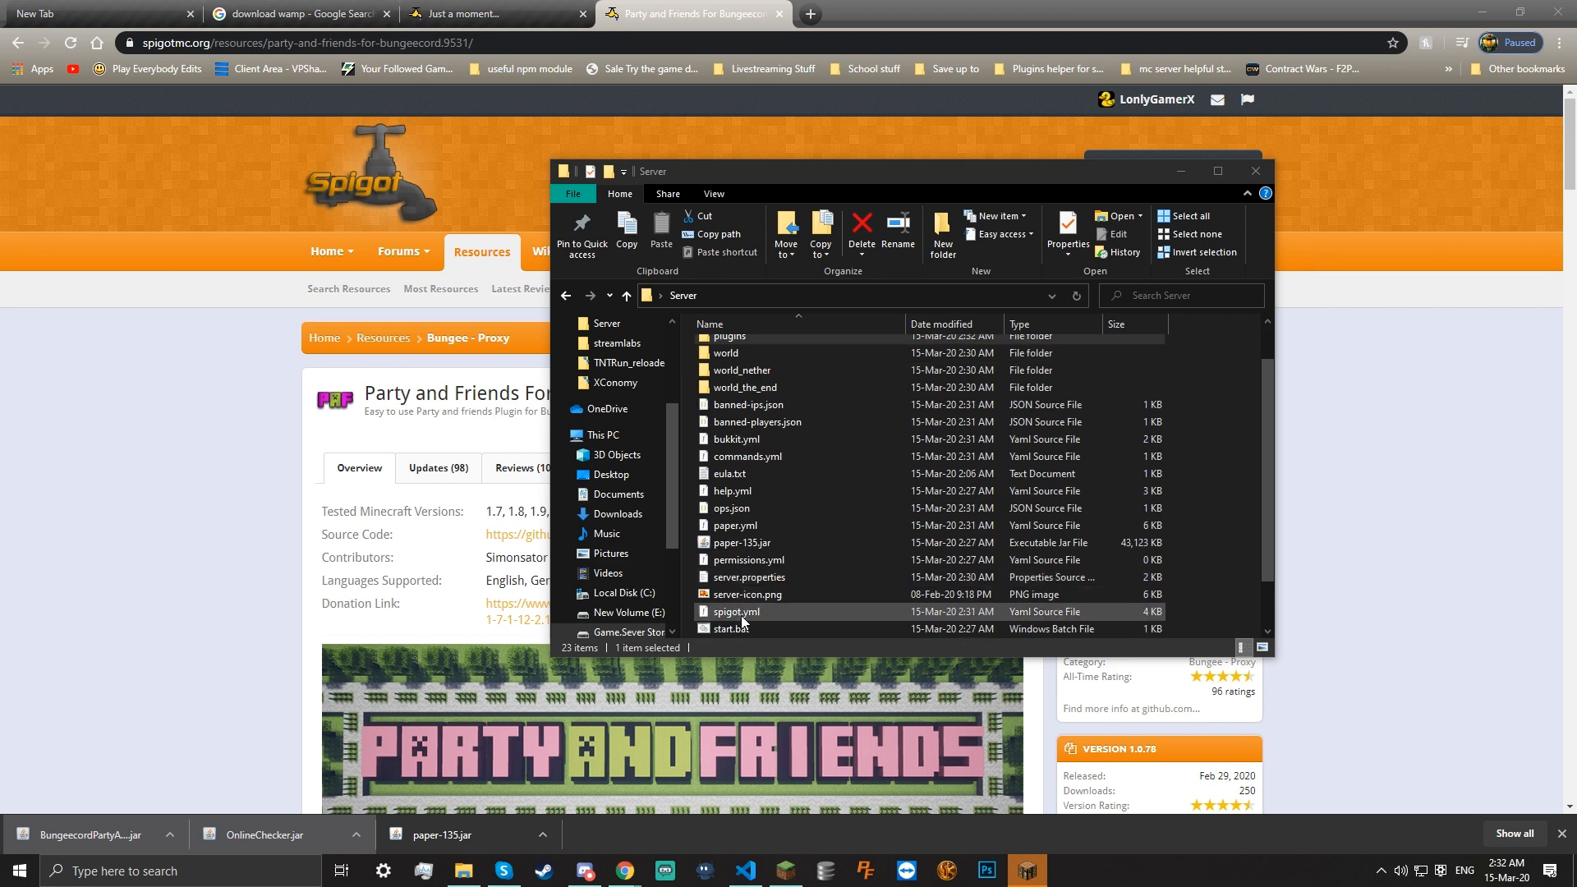
scroll(743, 612, "down", 1)
double_click(731, 578)
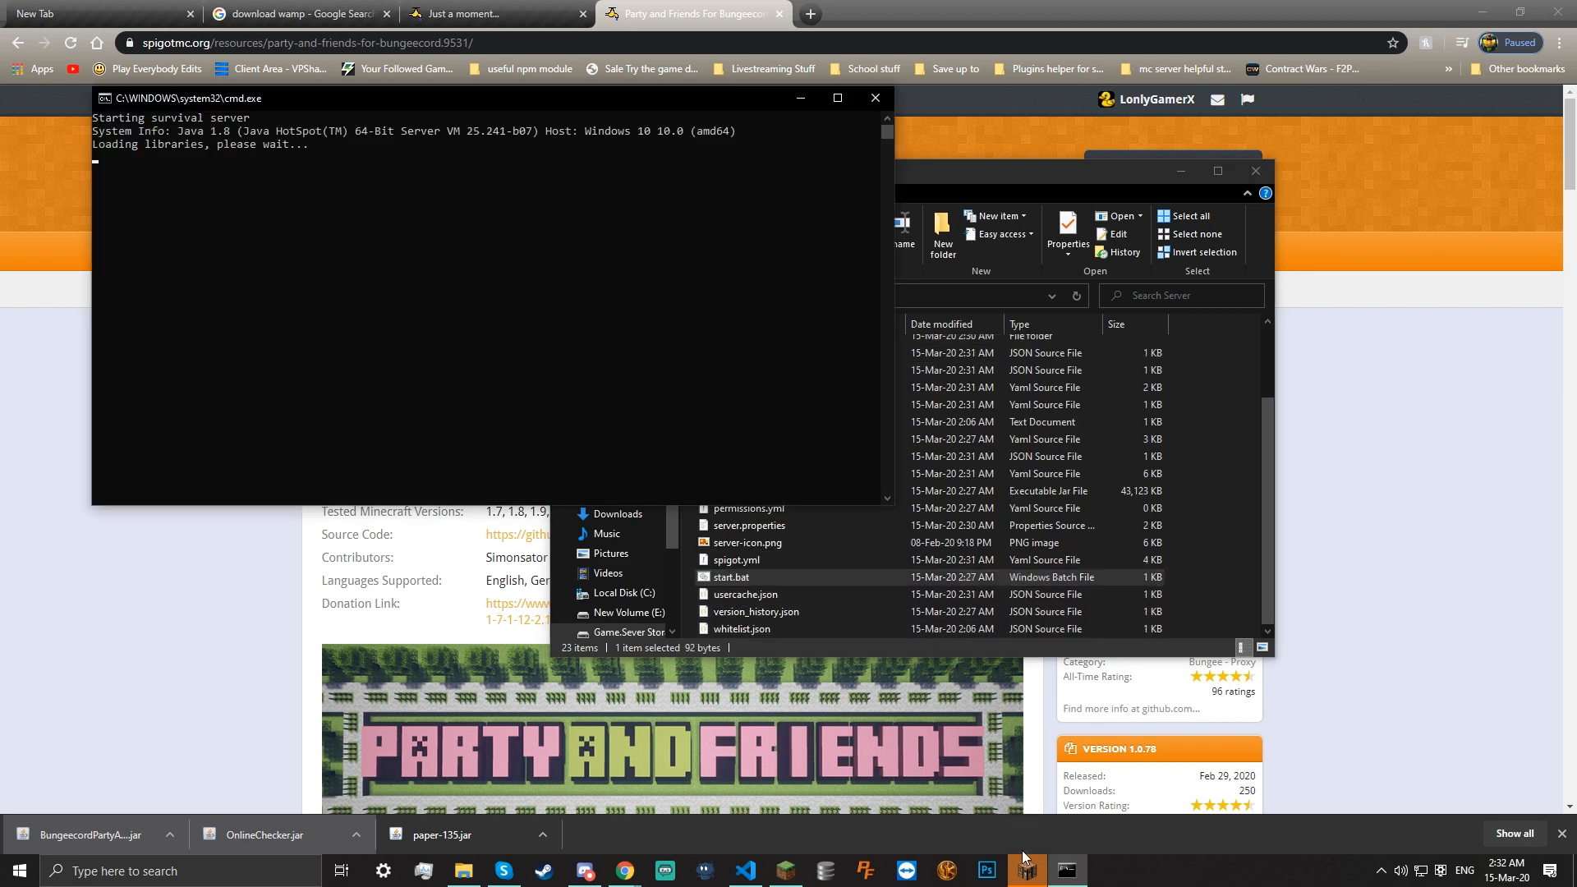
In Minecraft Multiplayer, accept the online-play warning and join the local server (0/20 players)
left_click(1027, 873)
left_click(920, 515)
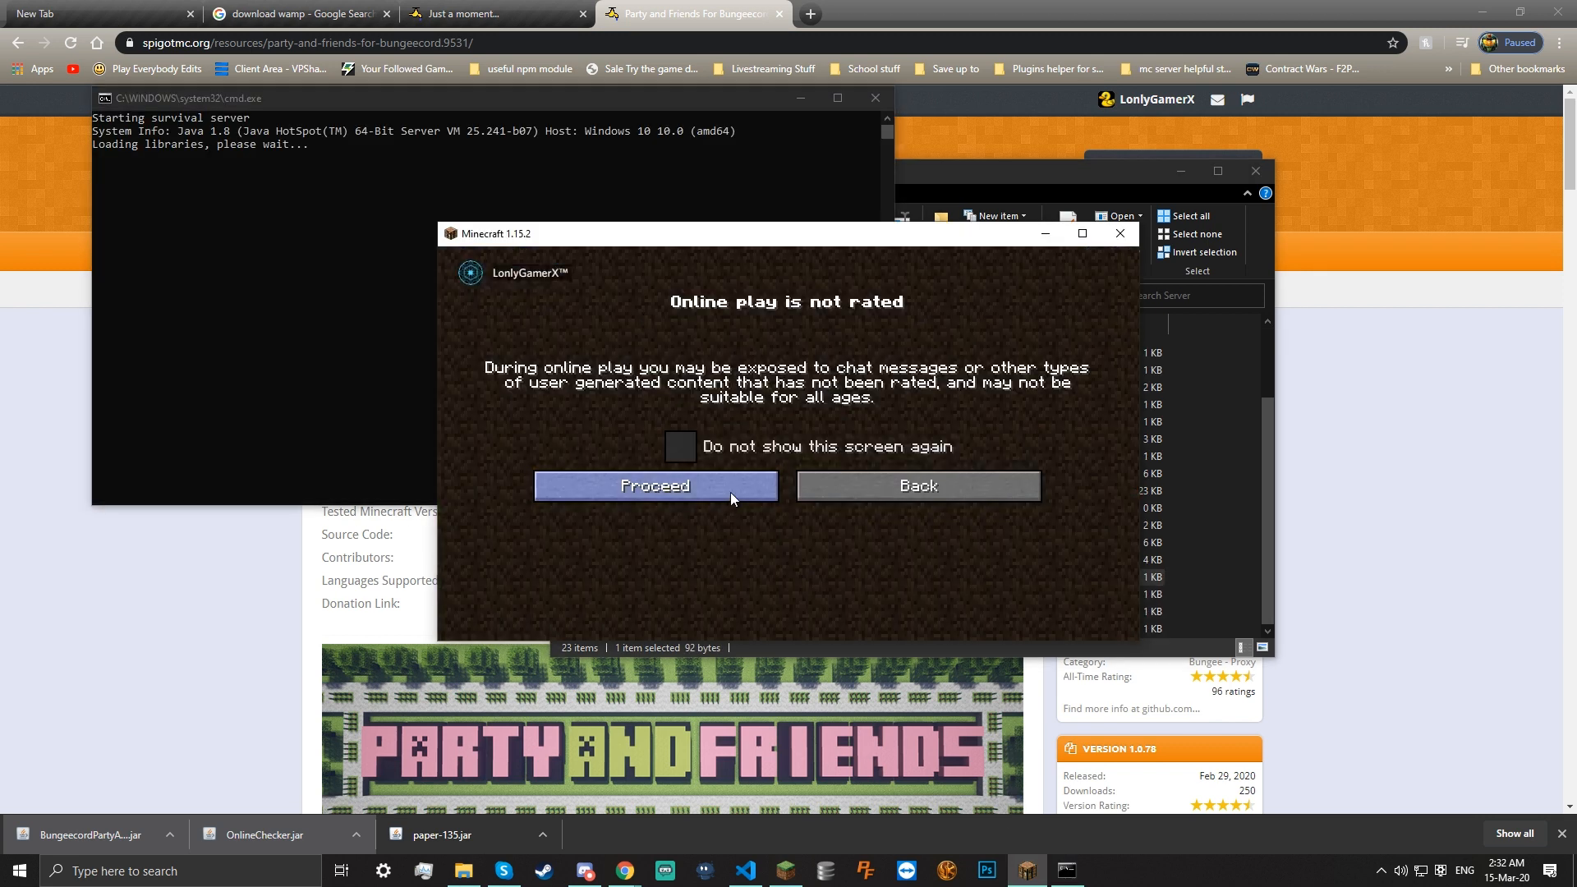
left_click(649, 493)
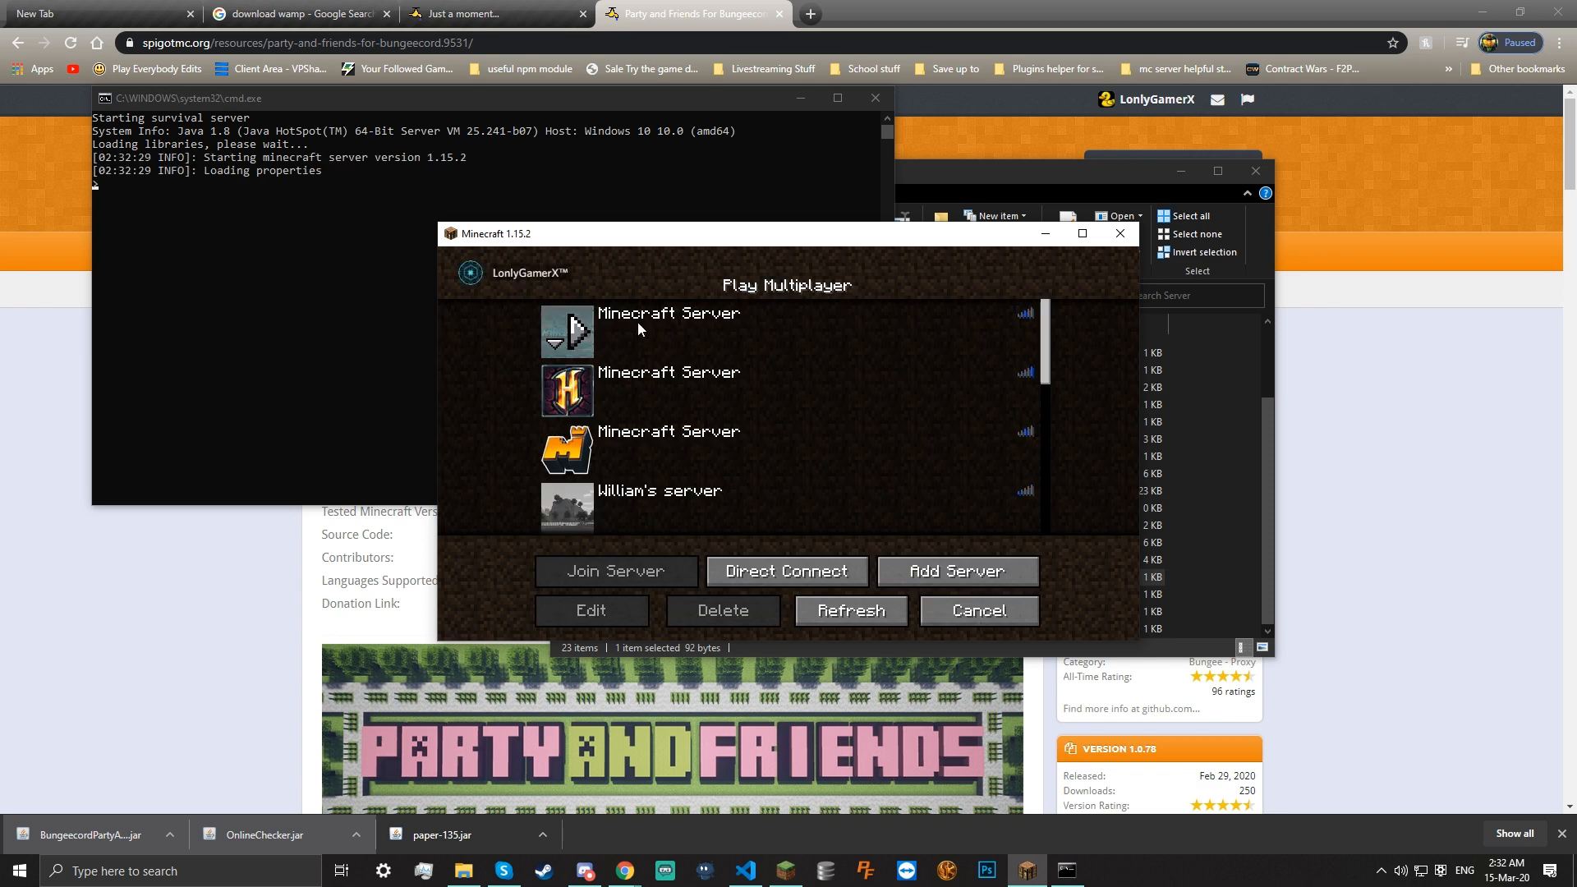
left_click(304, 264)
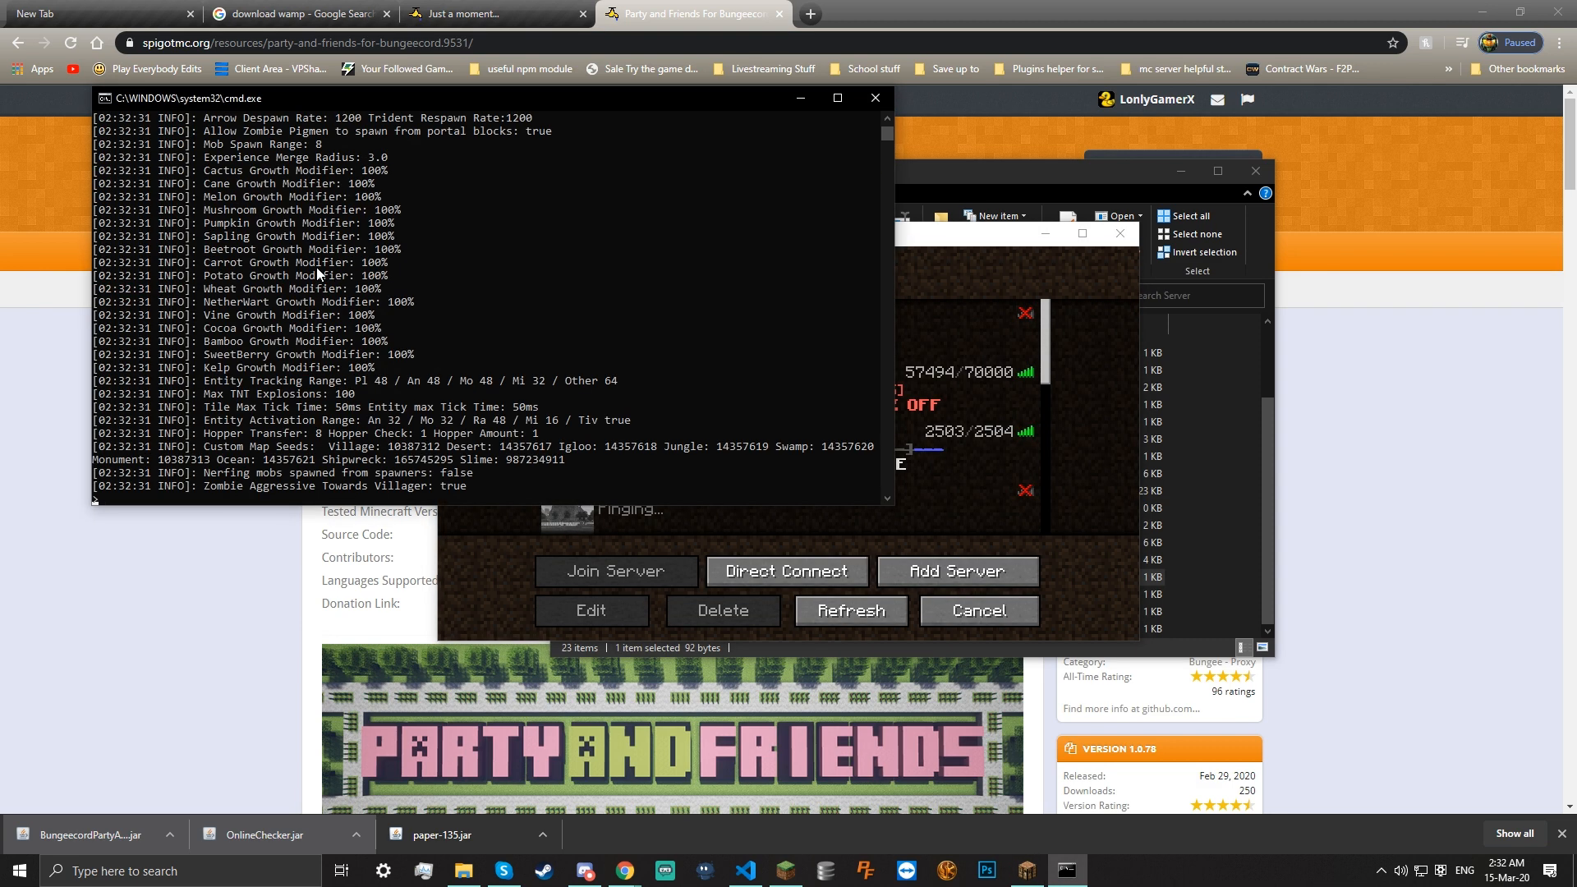
left_click(997, 524)
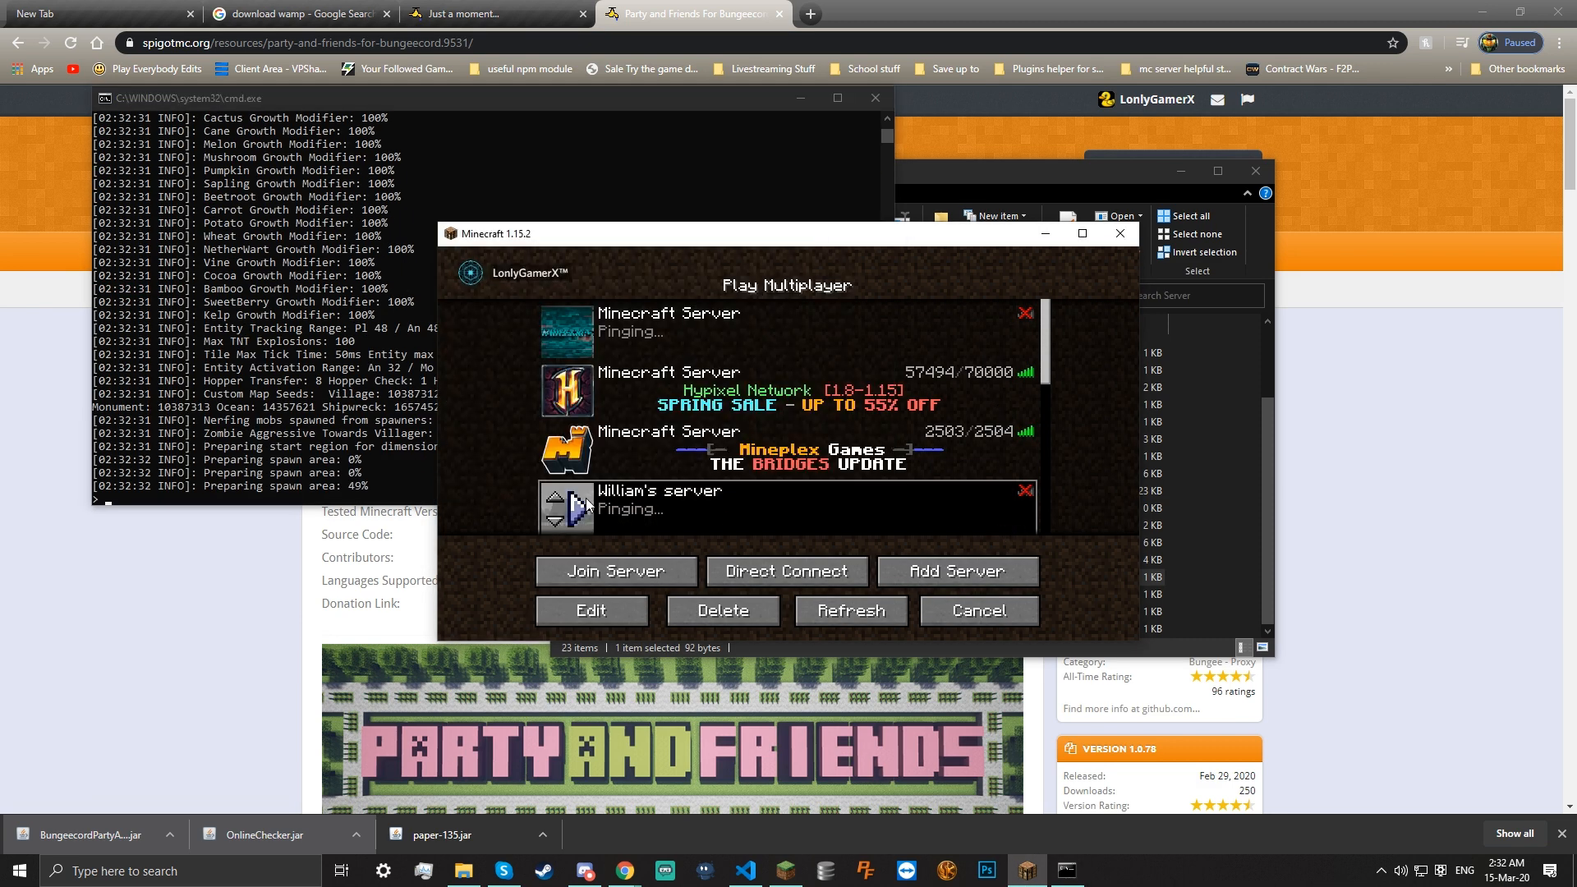
left_click(591, 330)
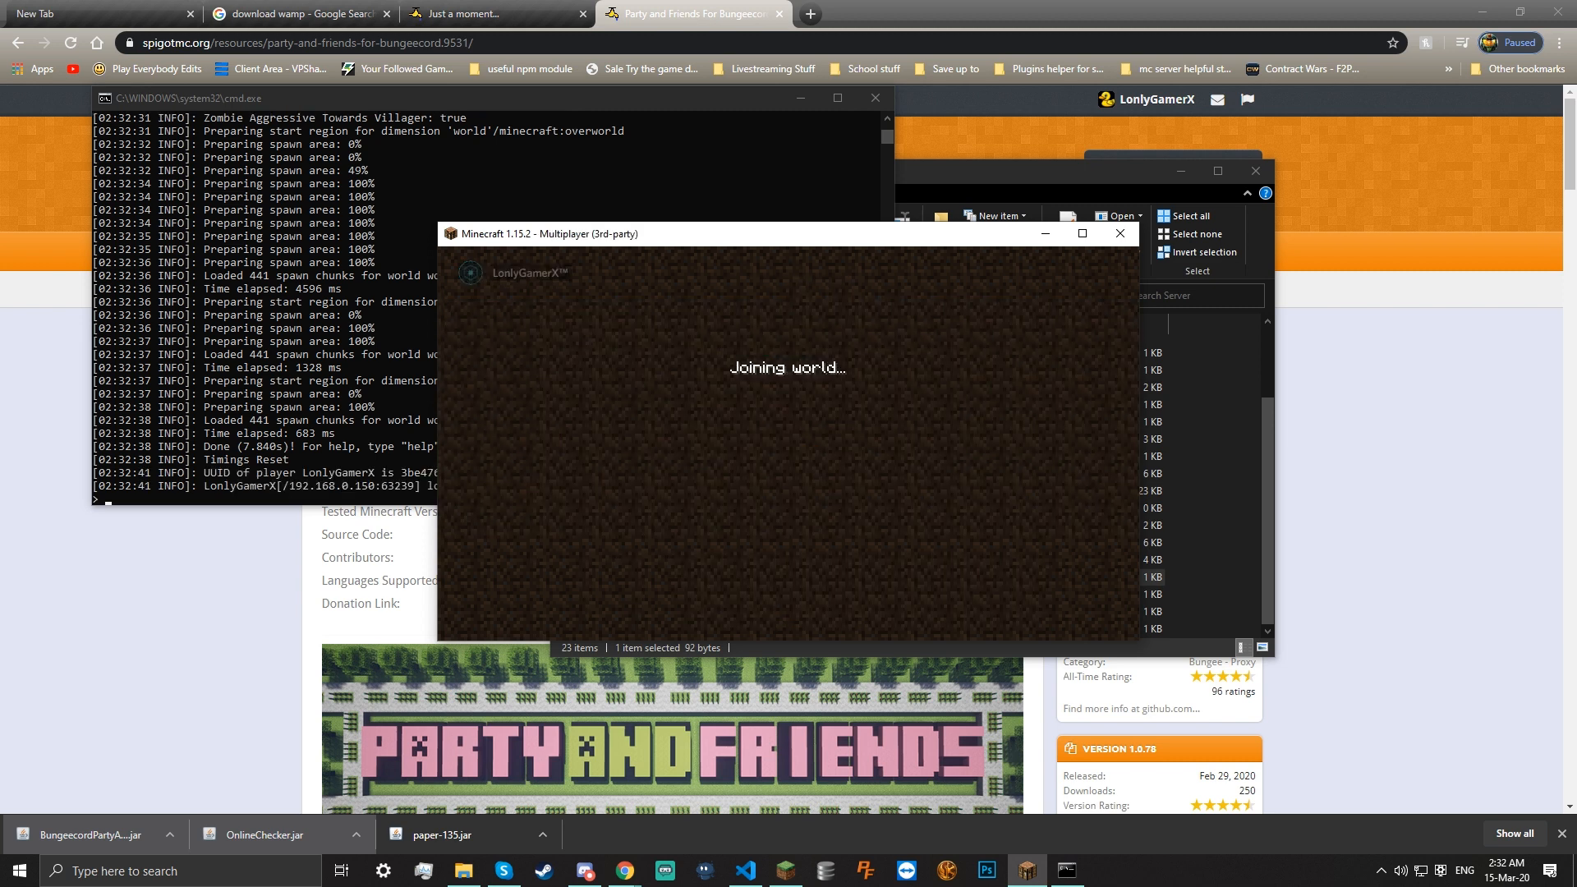
Try the /friends and /gamemode chat commands, which the server refuses for lack of permission
type("/frien")
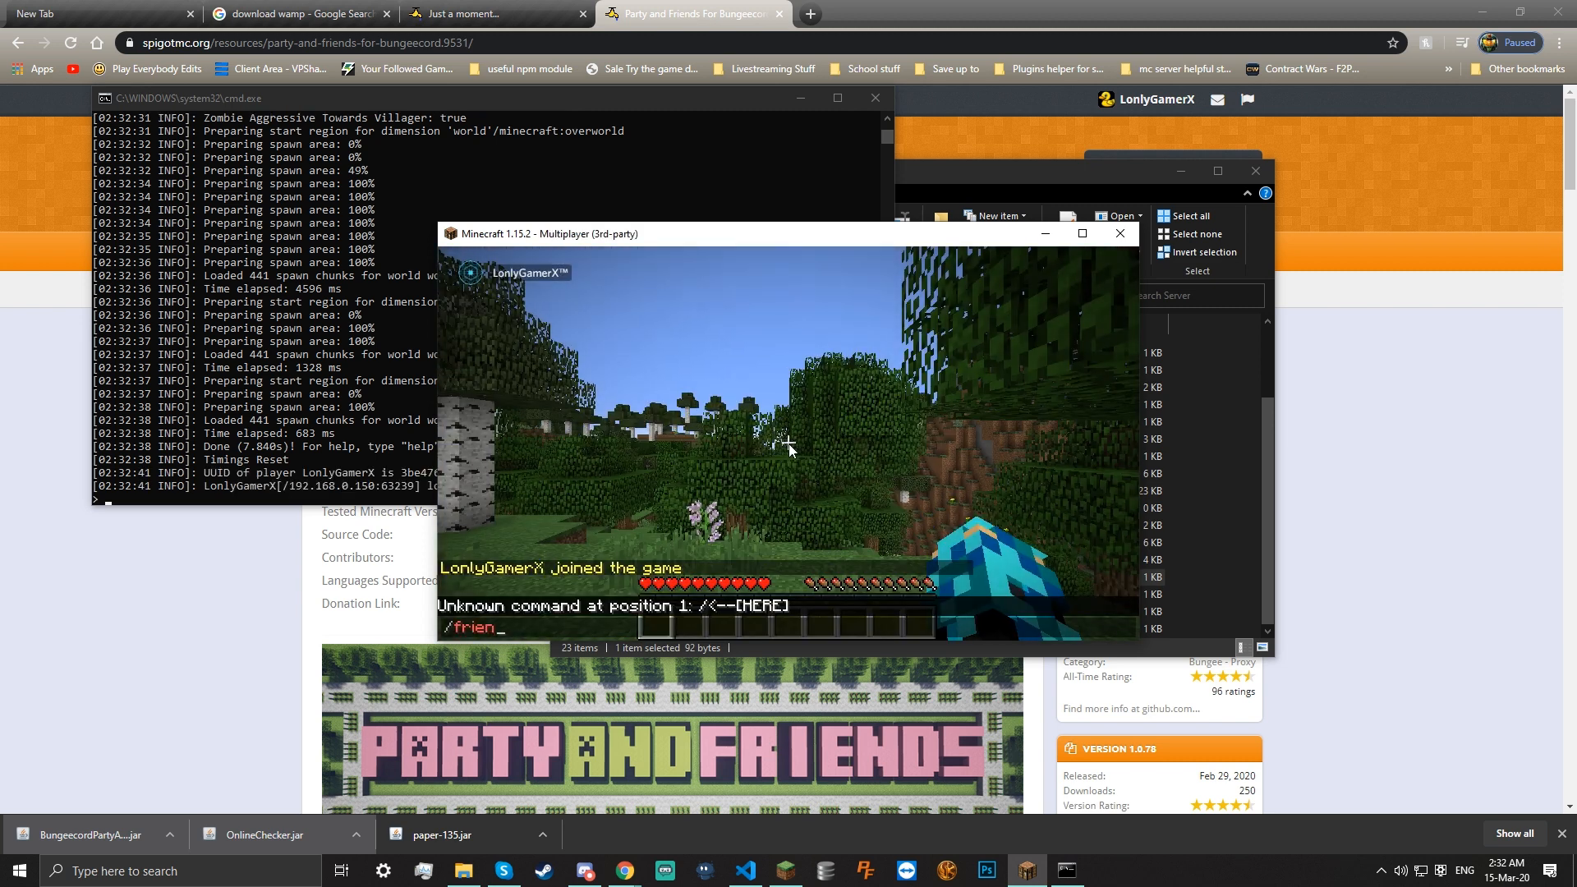
key("Return")
key("slash")
type("game")
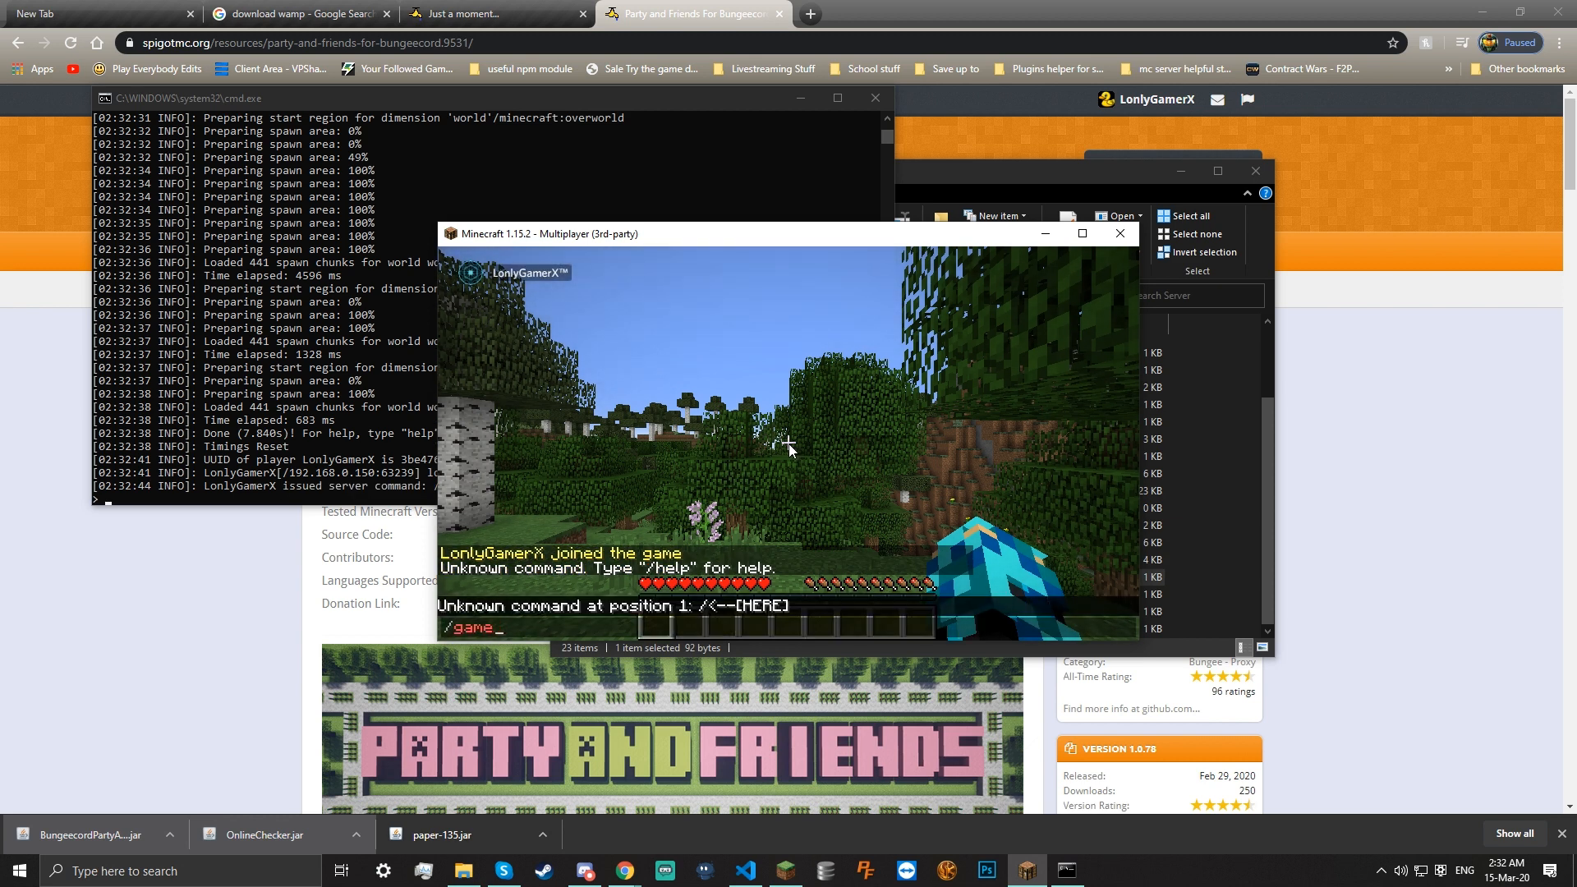
type("mod")
key("Return")
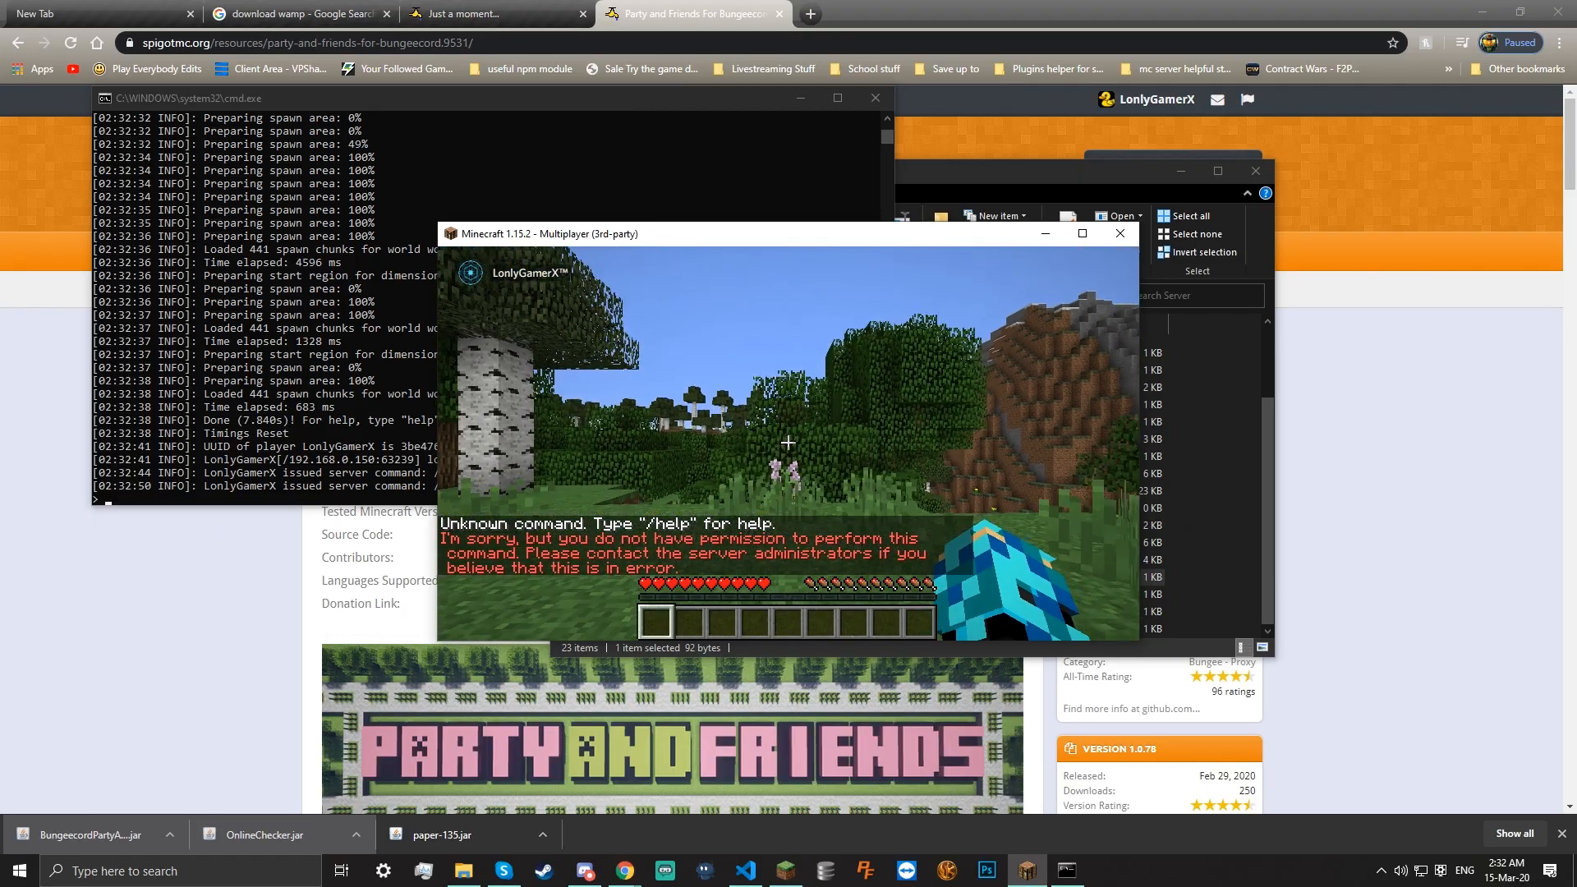
Walk the player through the forest, open the inventory, and bring the server console forward
key("w")
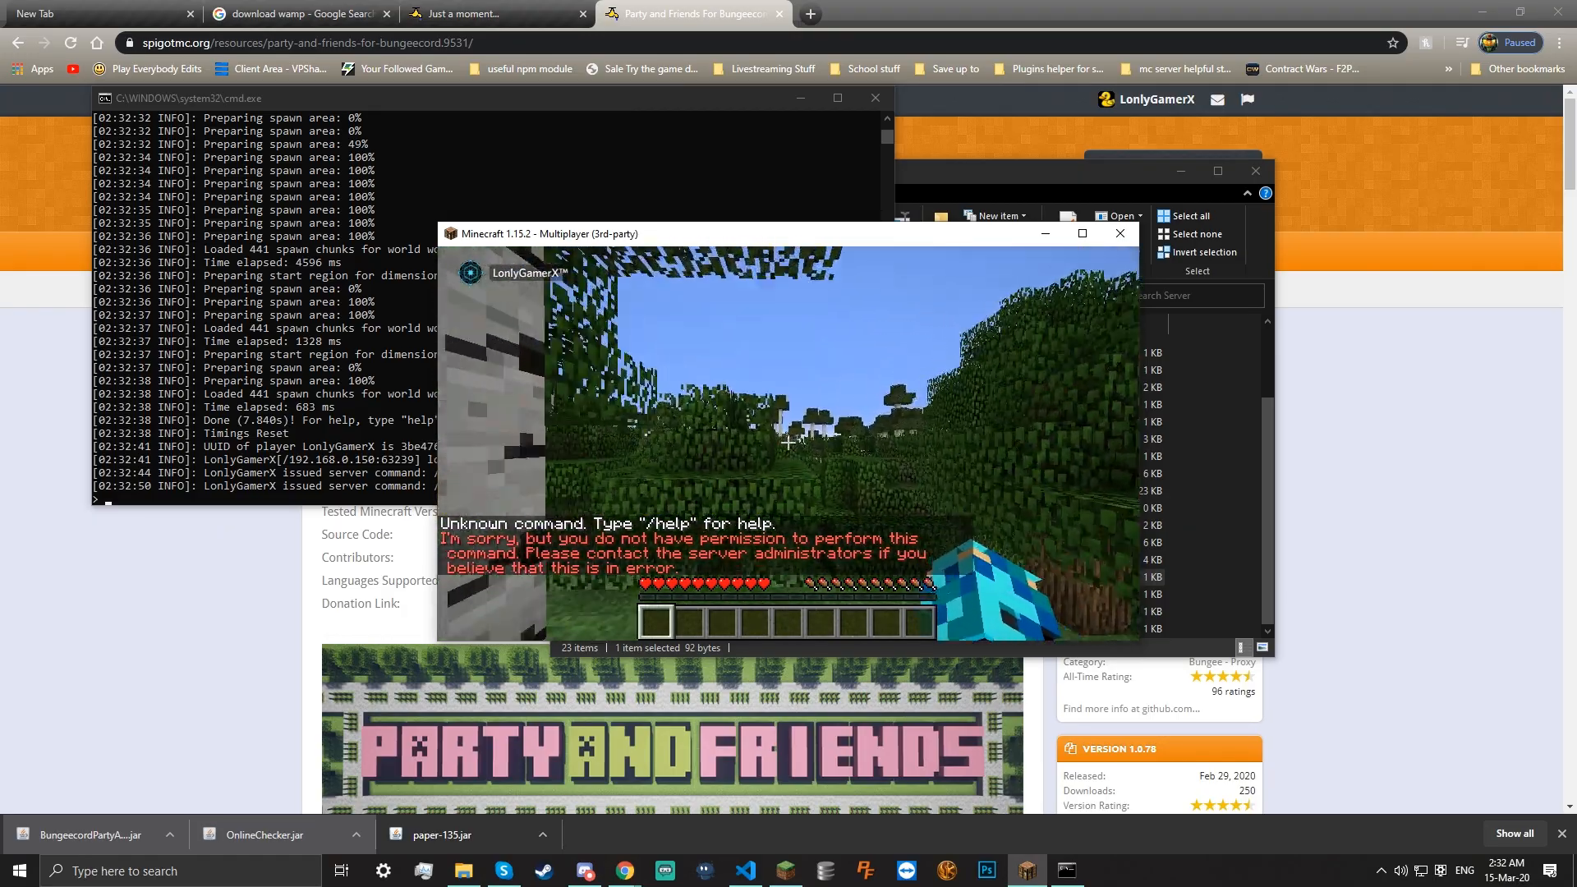
key("w")
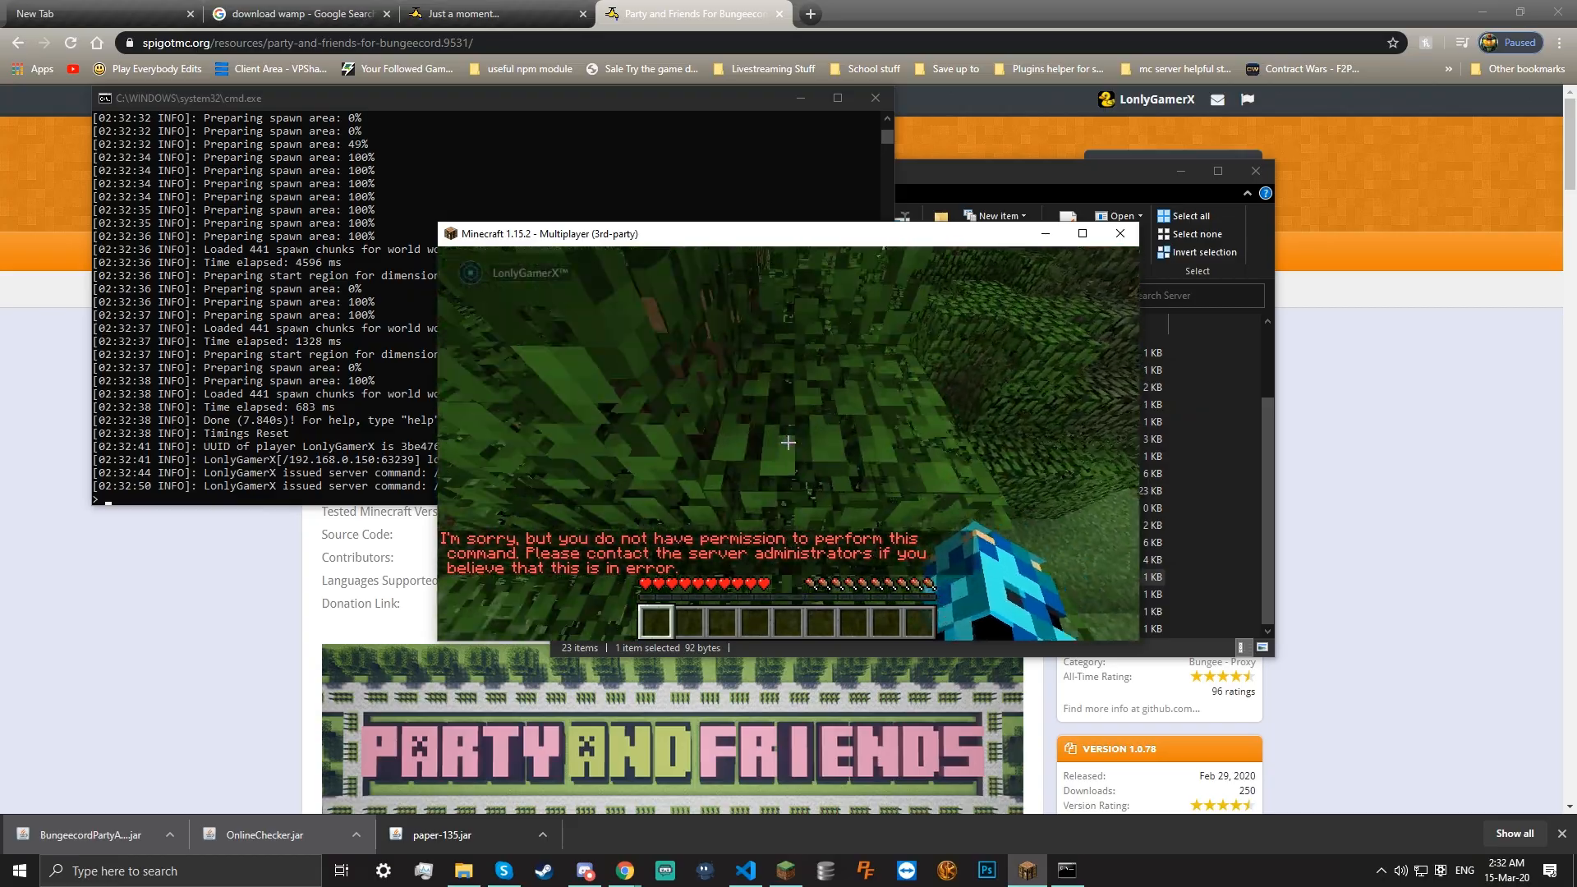
key("w")
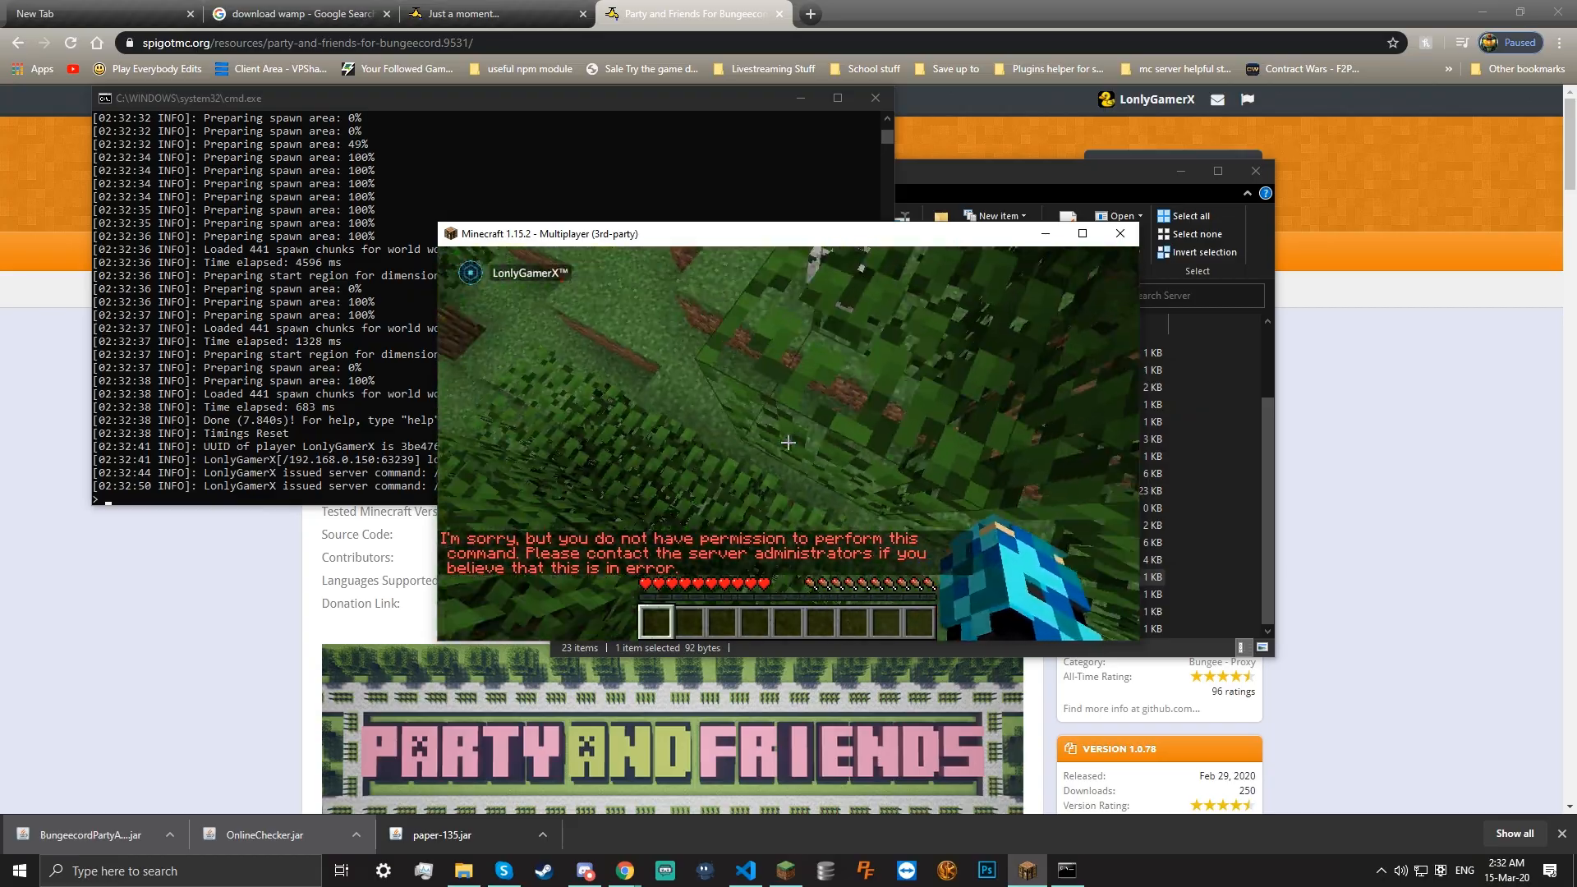
key("w")
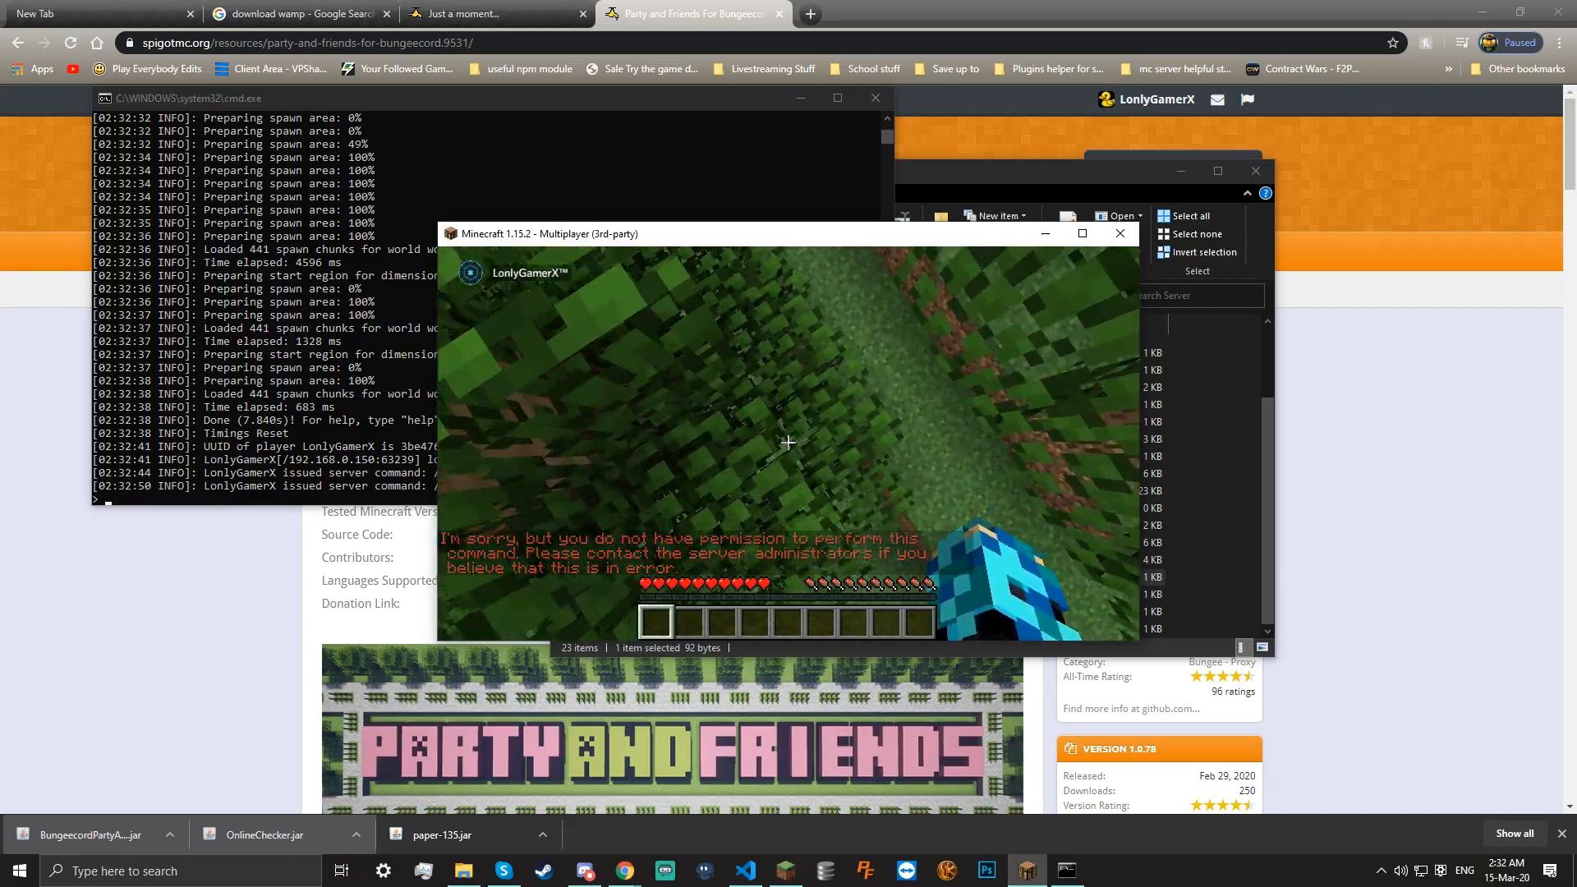
key("e")
left_click(114, 370)
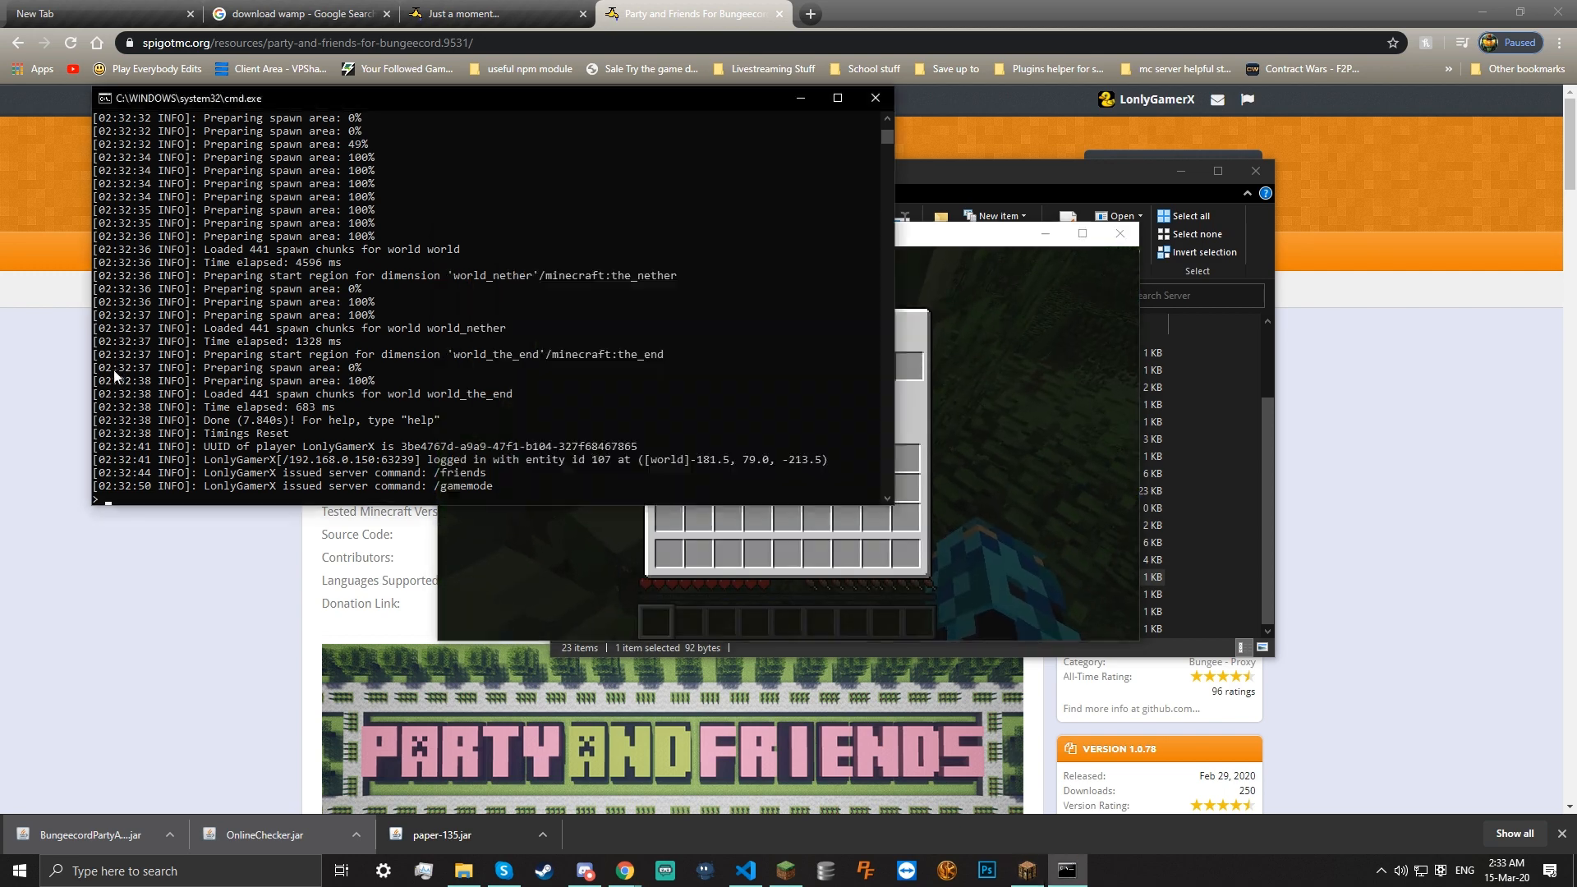
Make the player a server operator with op and the player's username, then return to the game
type("op LonlyGamerX")
key("Return")
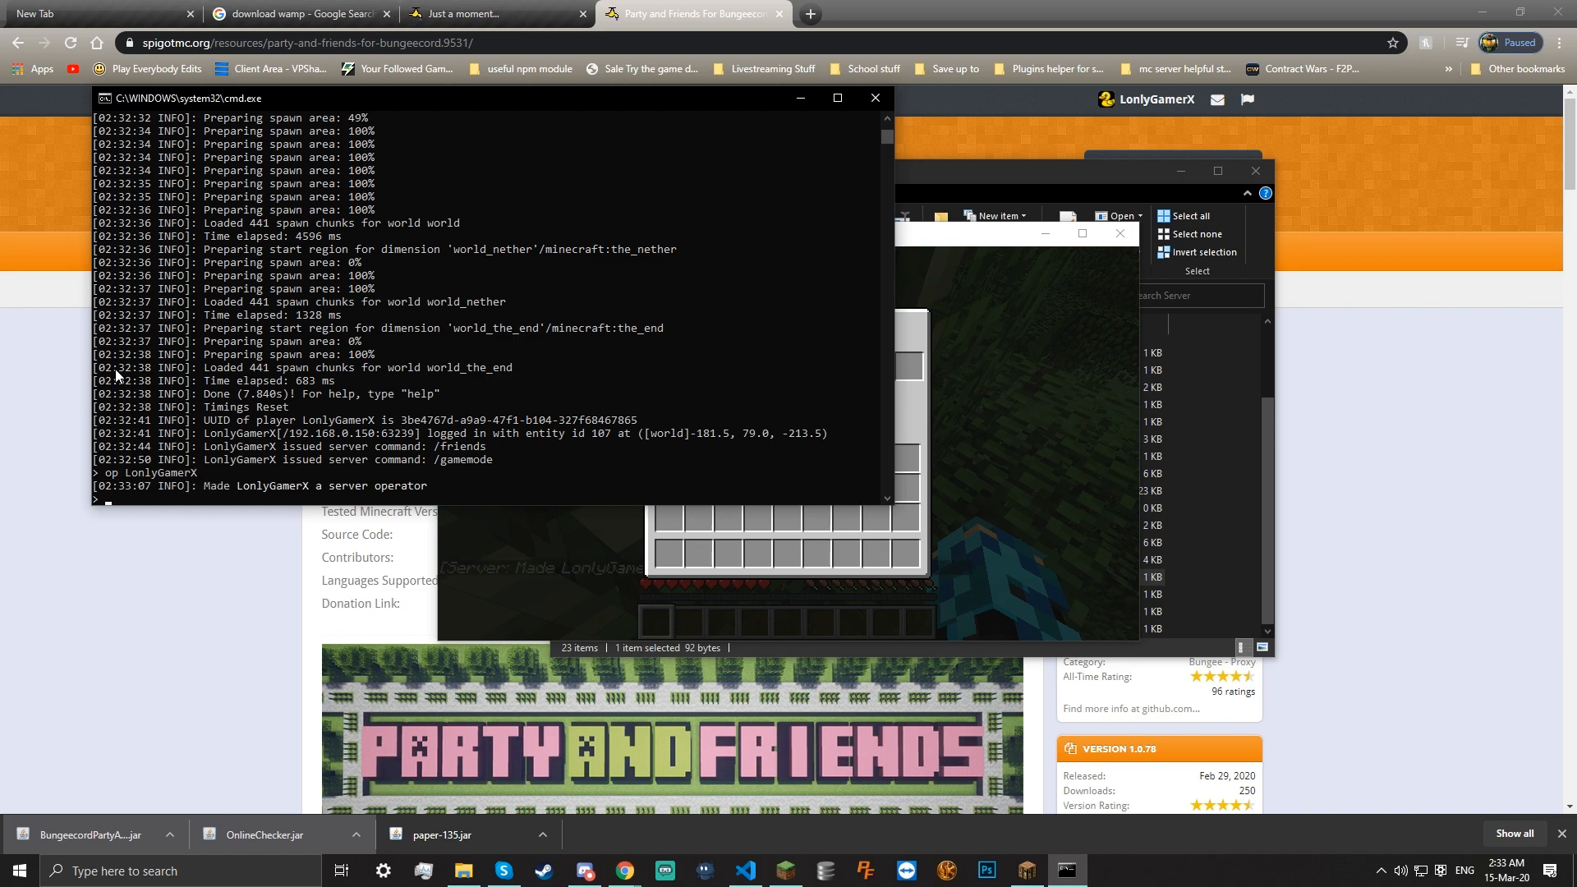
left_click(963, 482)
key("e")
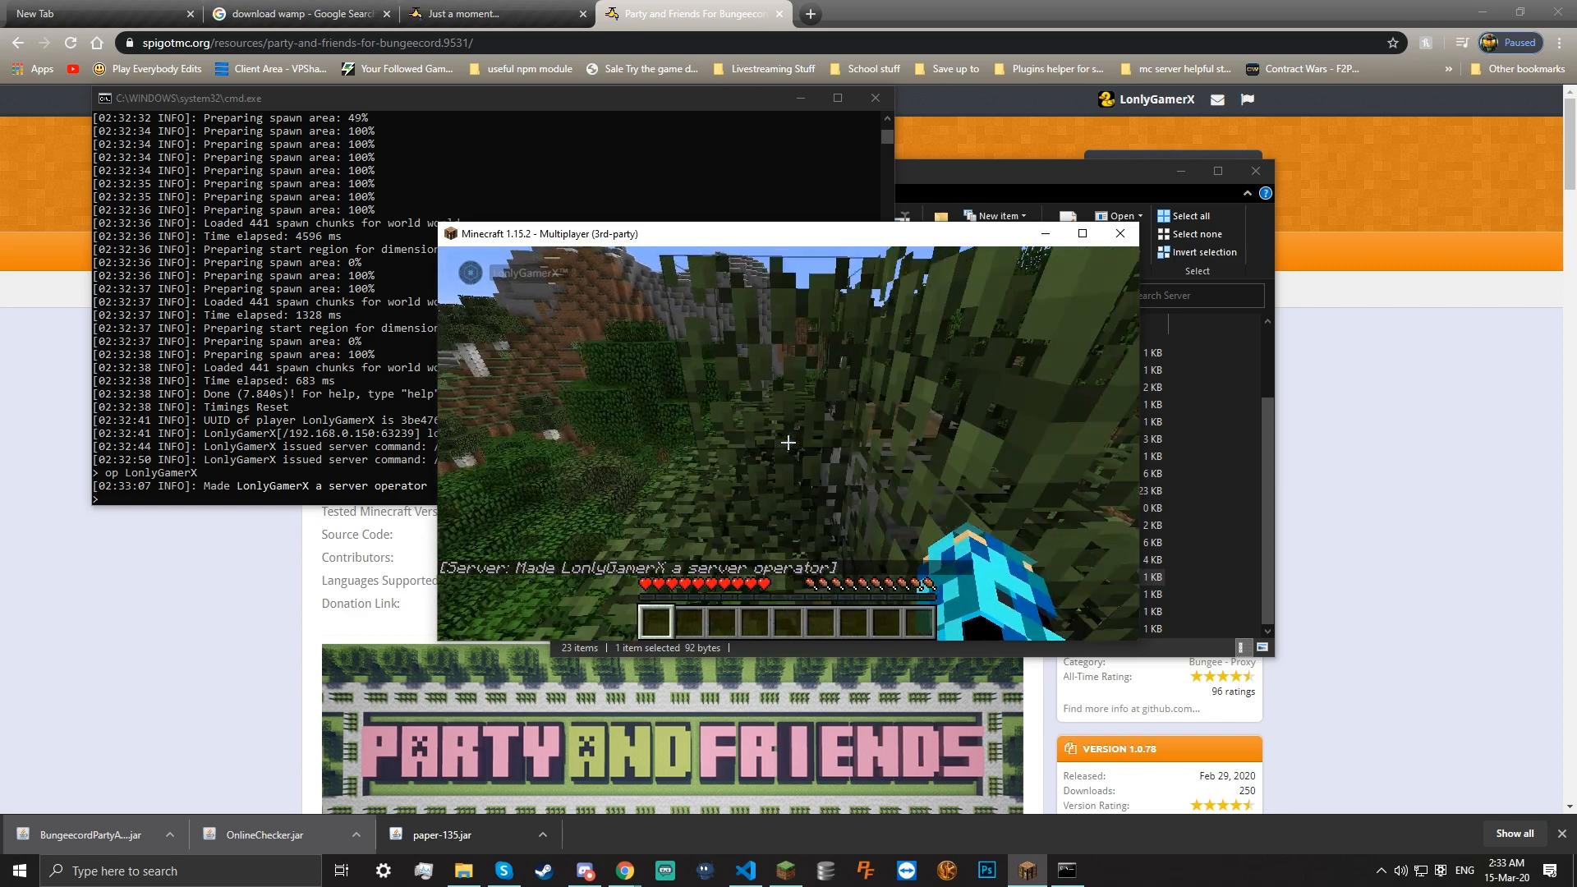
Switch the player's game mode to Creative with /gamemode creative in chat
type("/gajm")
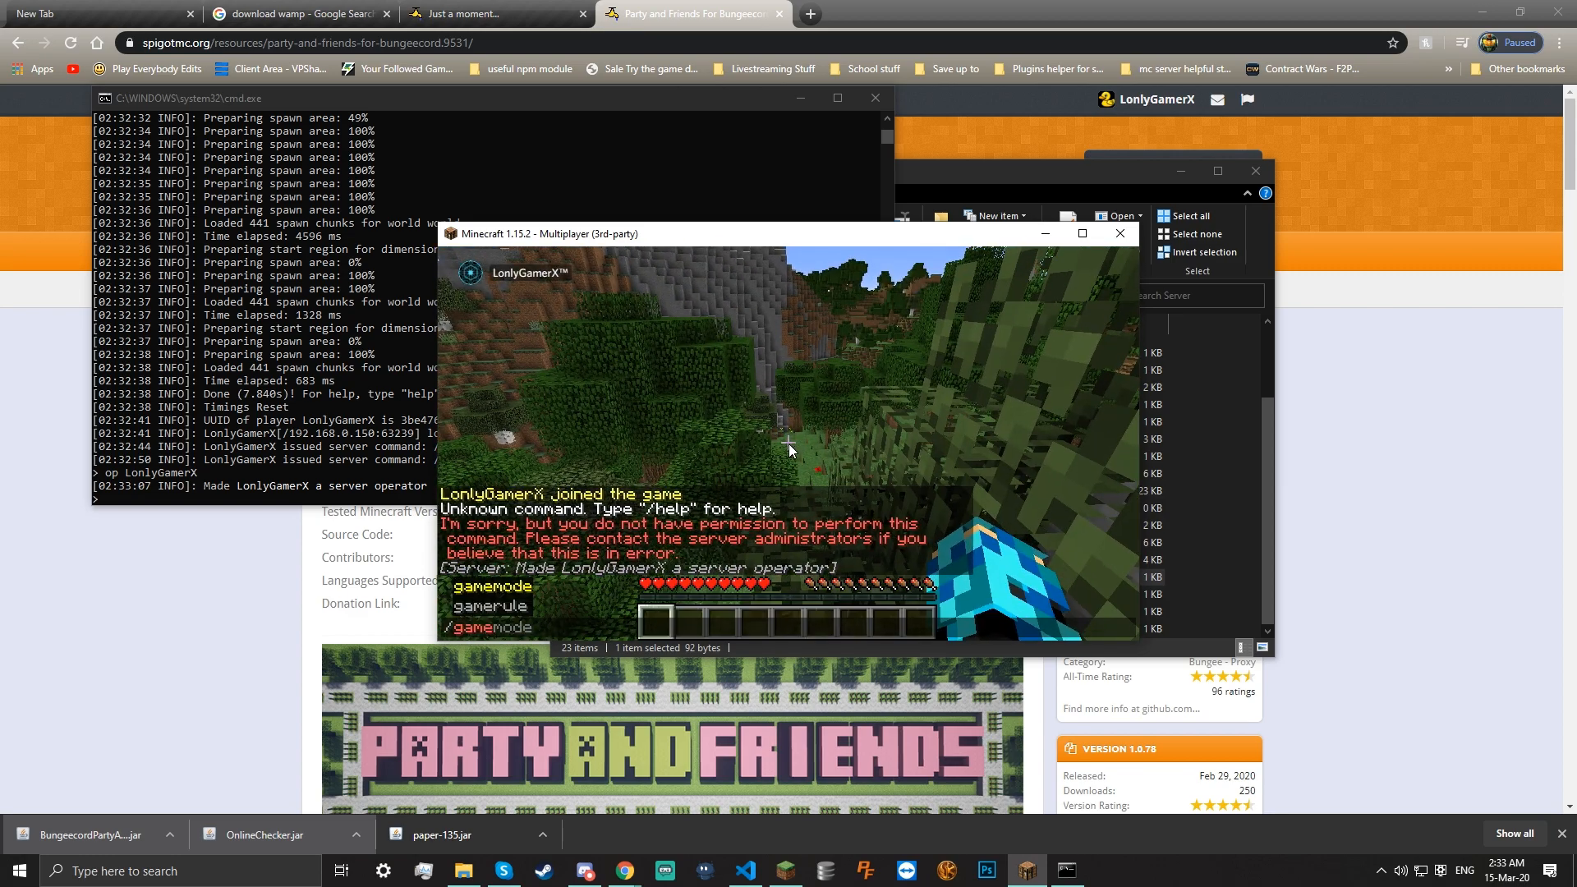
key("Tab")
key("Return")
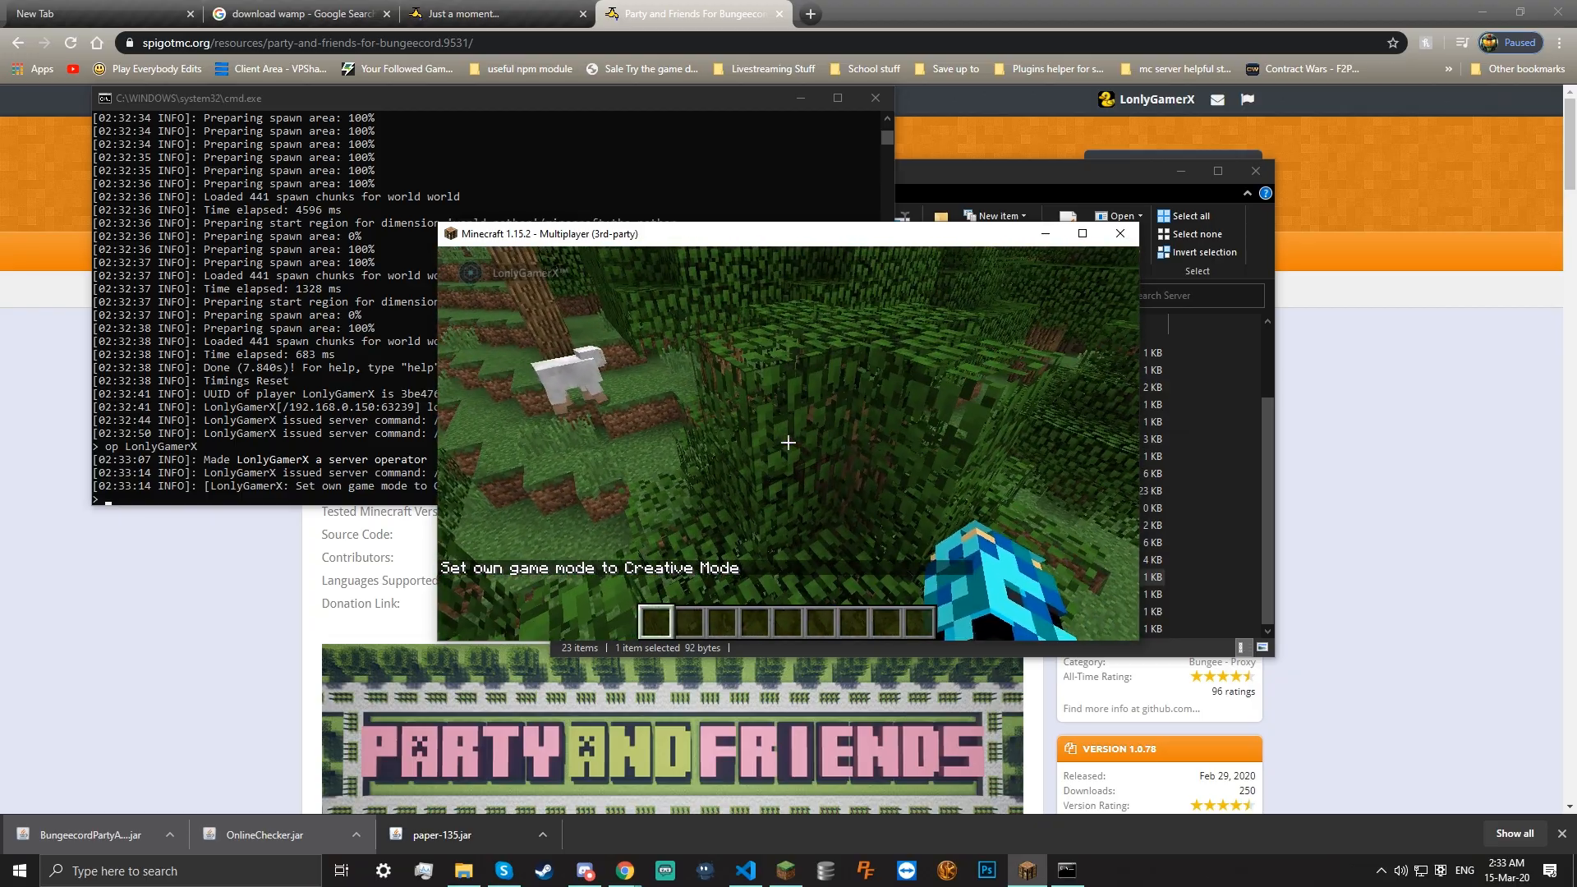
key("slash")
Send /friend (answered 'Unknown command'), then scroll the console up to the BungeecordPartyAndFriends-1.0.78.jar missing-plugin.yml error
type("friend")
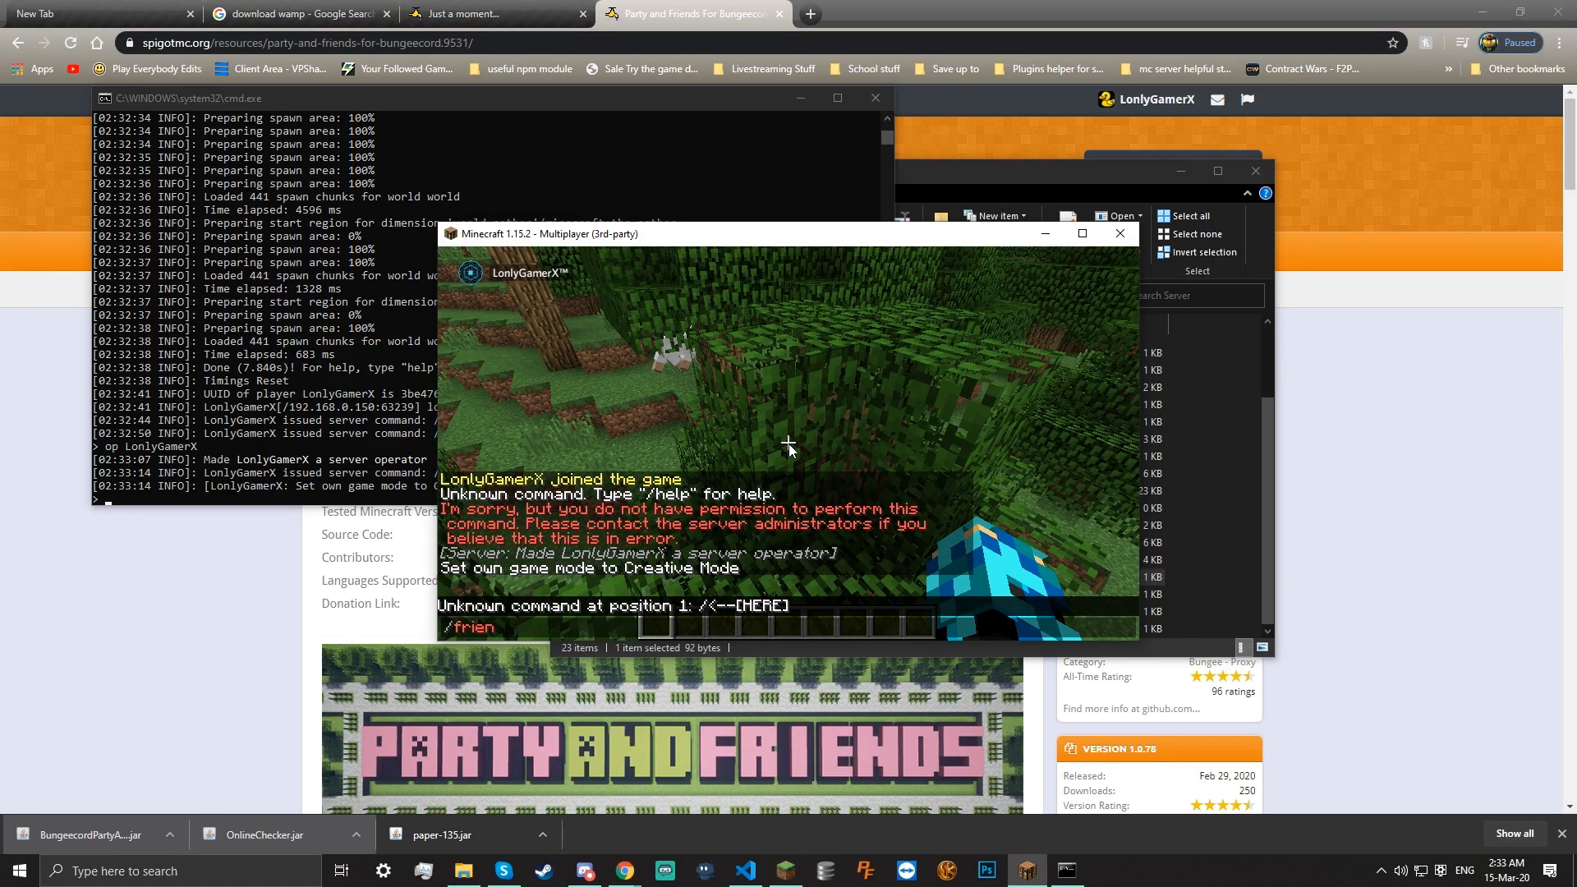
key("Return")
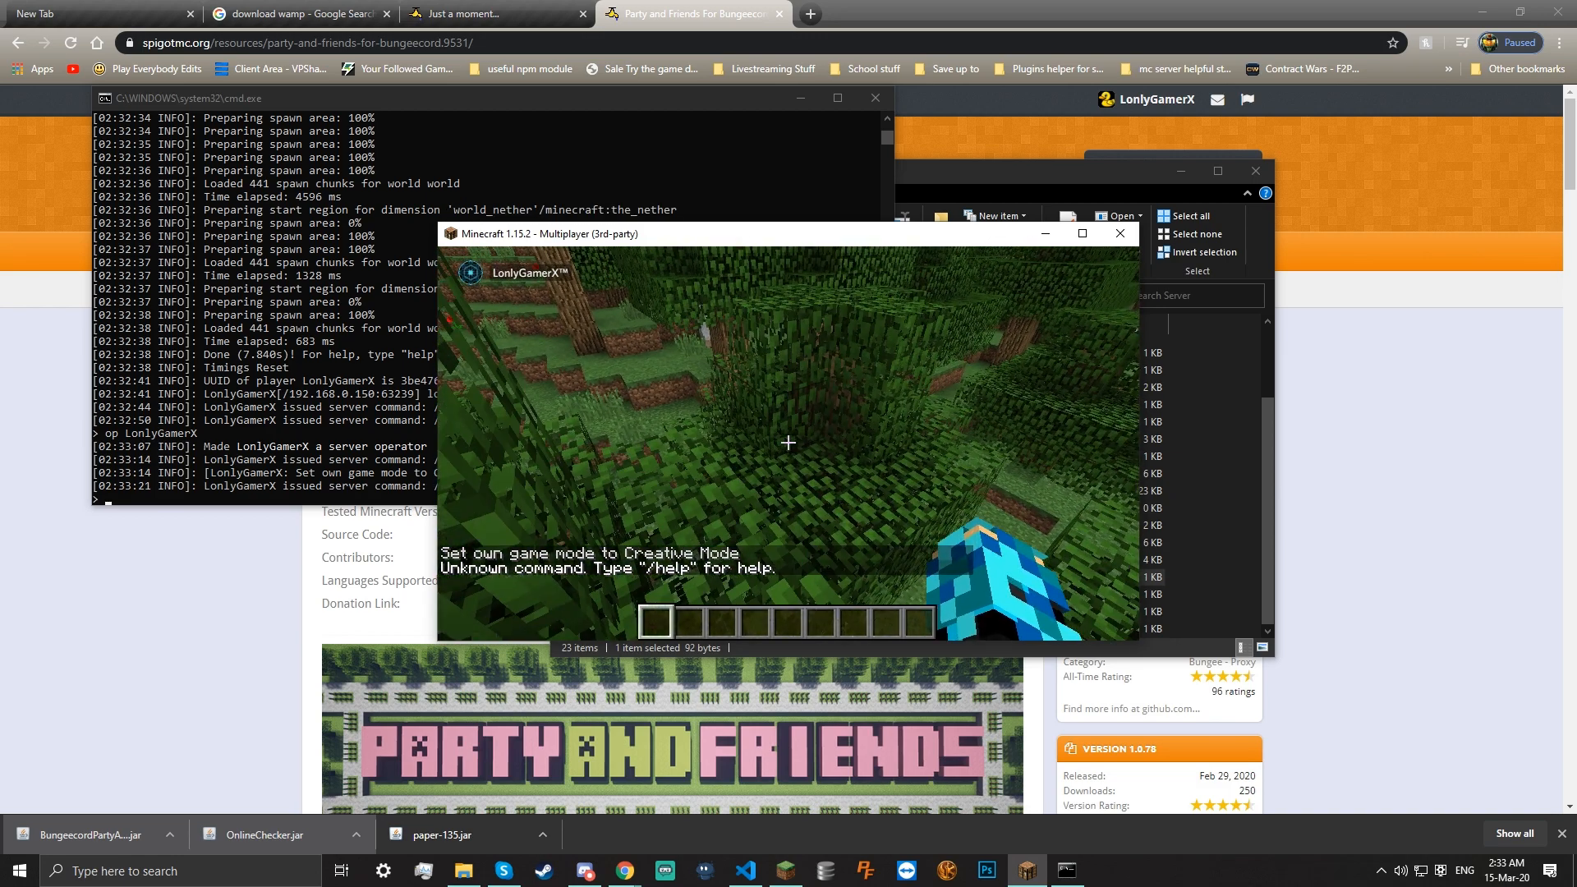
key("e")
left_click(356, 388)
scroll(596, 403, "up", 7)
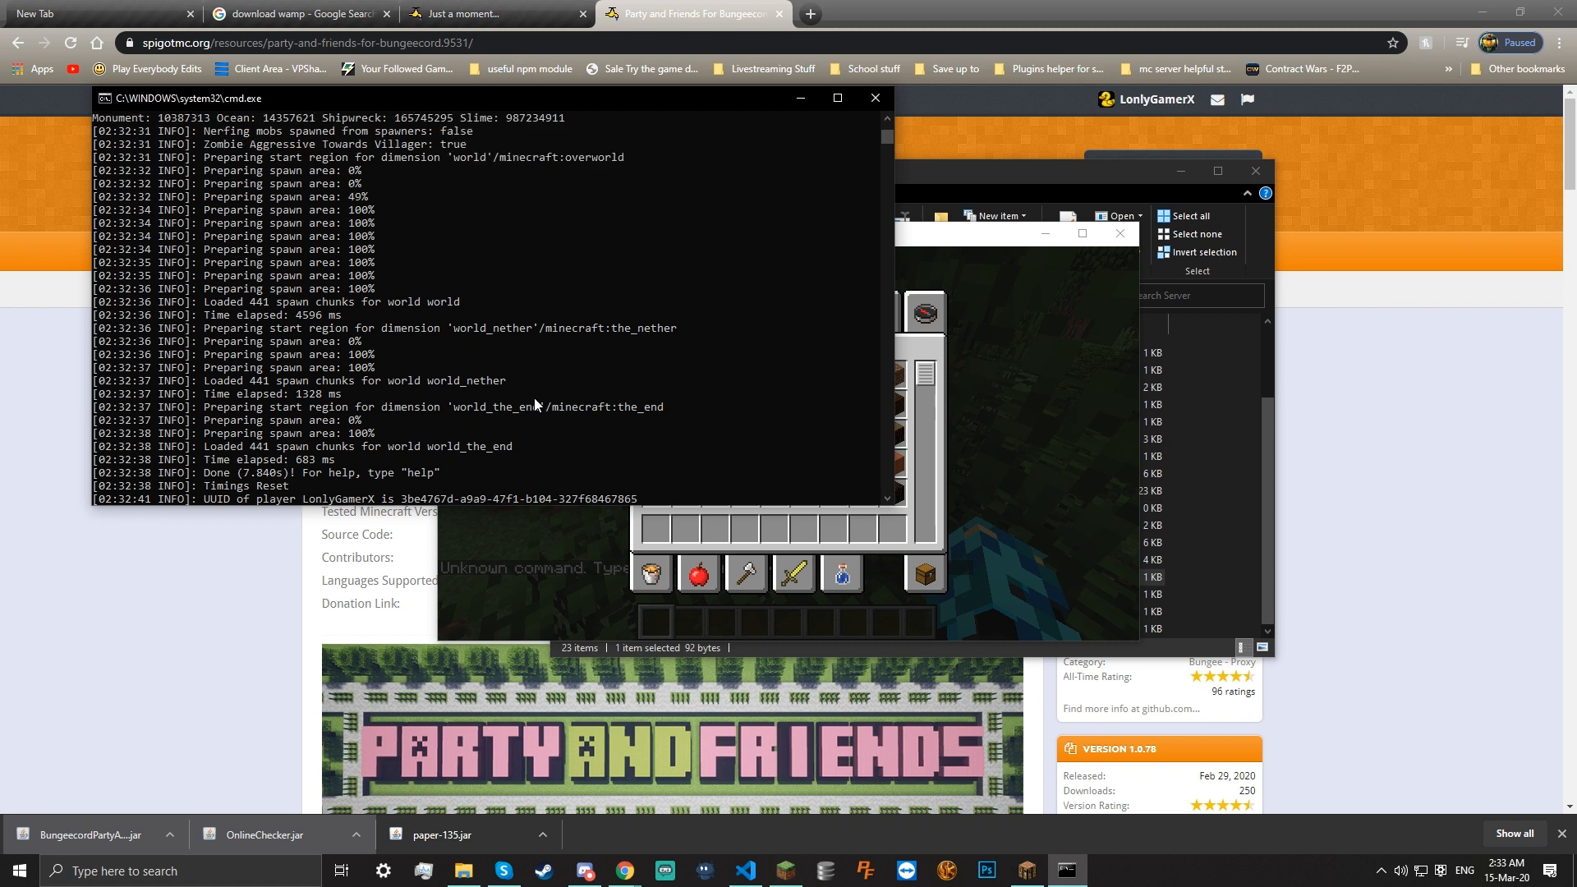
scroll(534, 397, "up", 15)
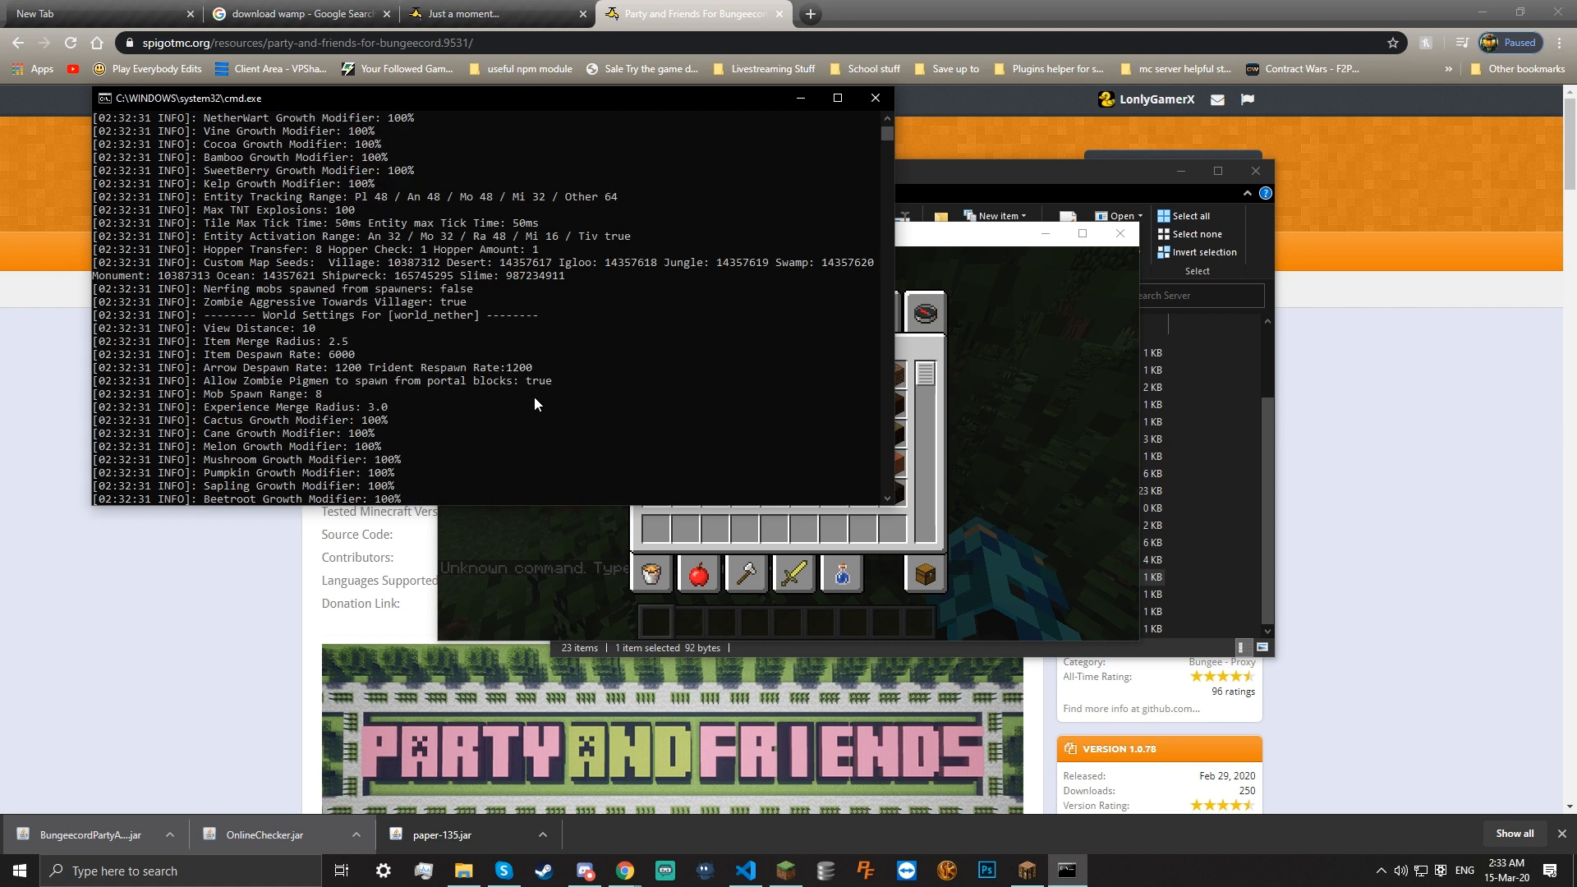
scroll(535, 318, "up", 15)
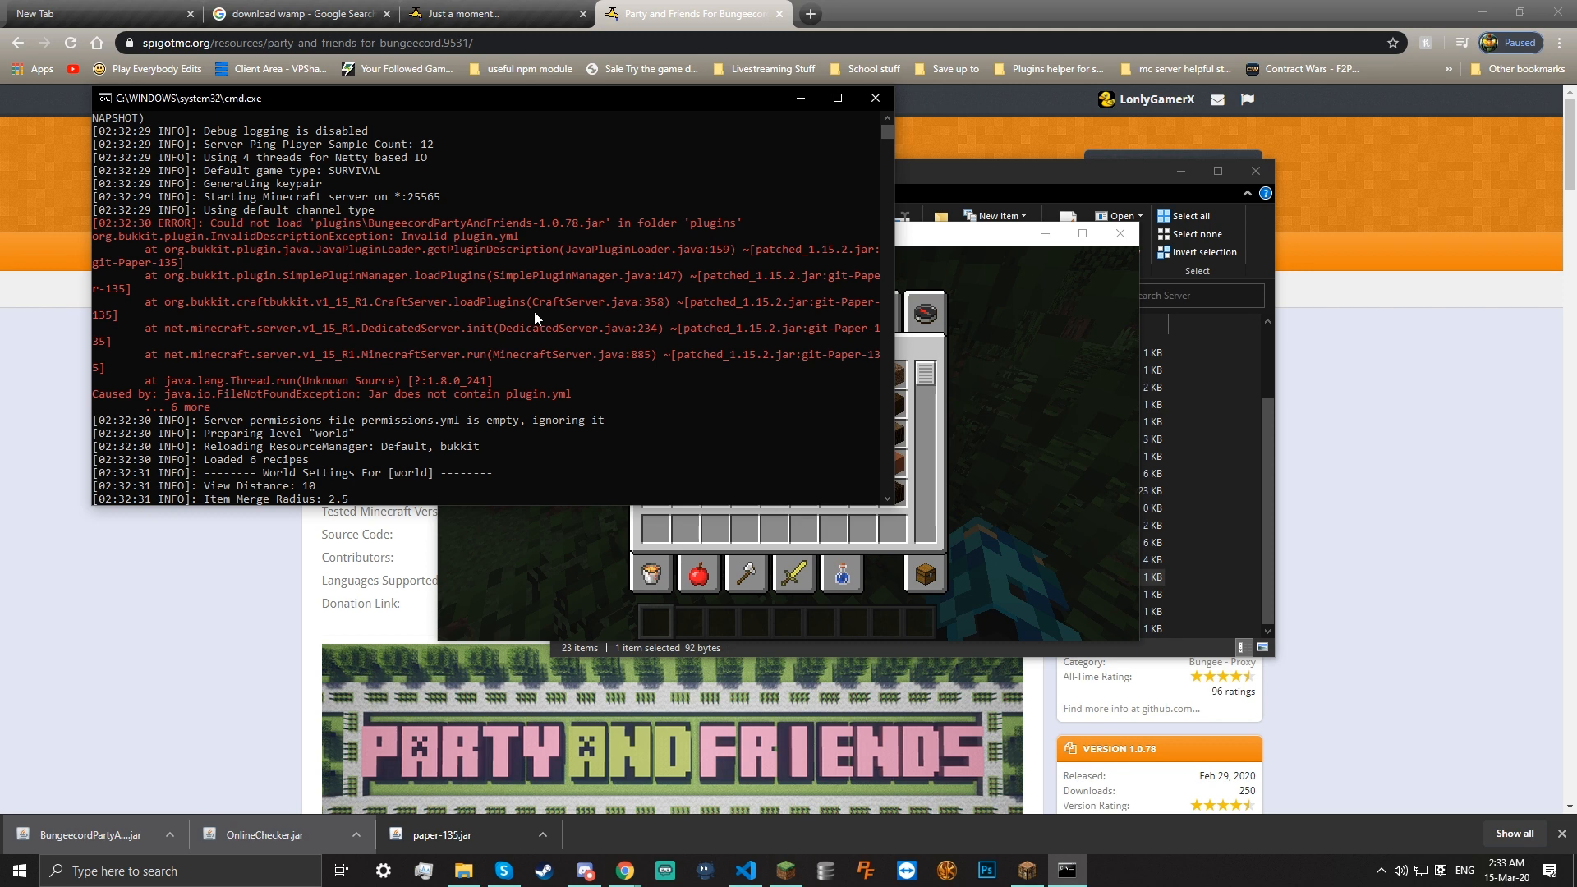
Shut down the running server console and return Minecraft to the server list
left_click(875, 98)
right_click(856, 122)
left_click(883, 493)
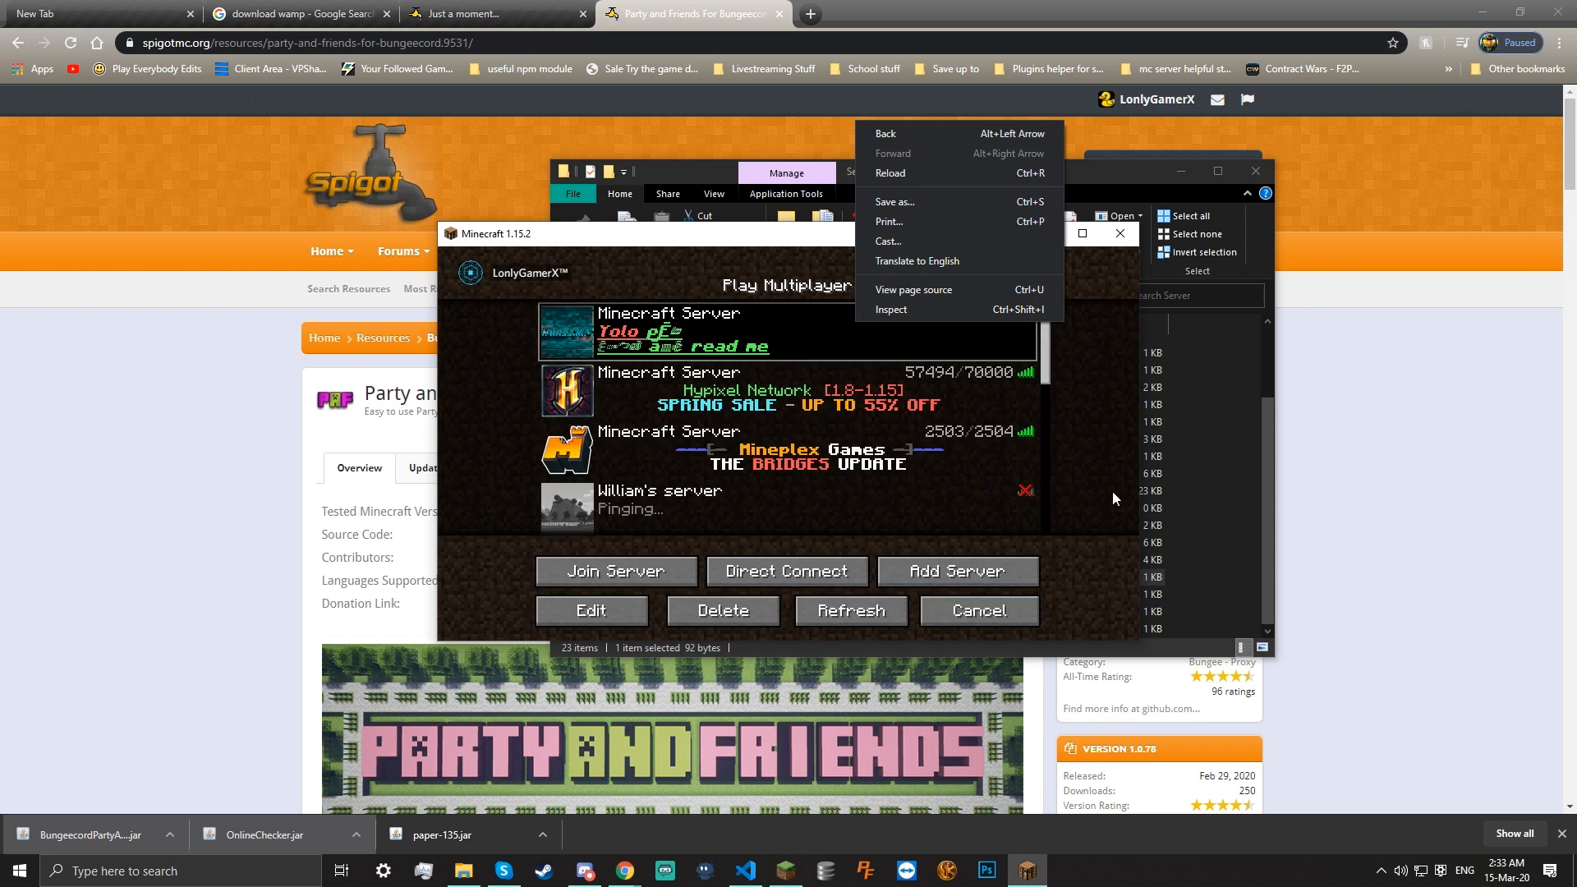
Open the server's plugins folder in File Explorer
left_click(1191, 468)
scroll(844, 385, "up", 2)
double_click(830, 383)
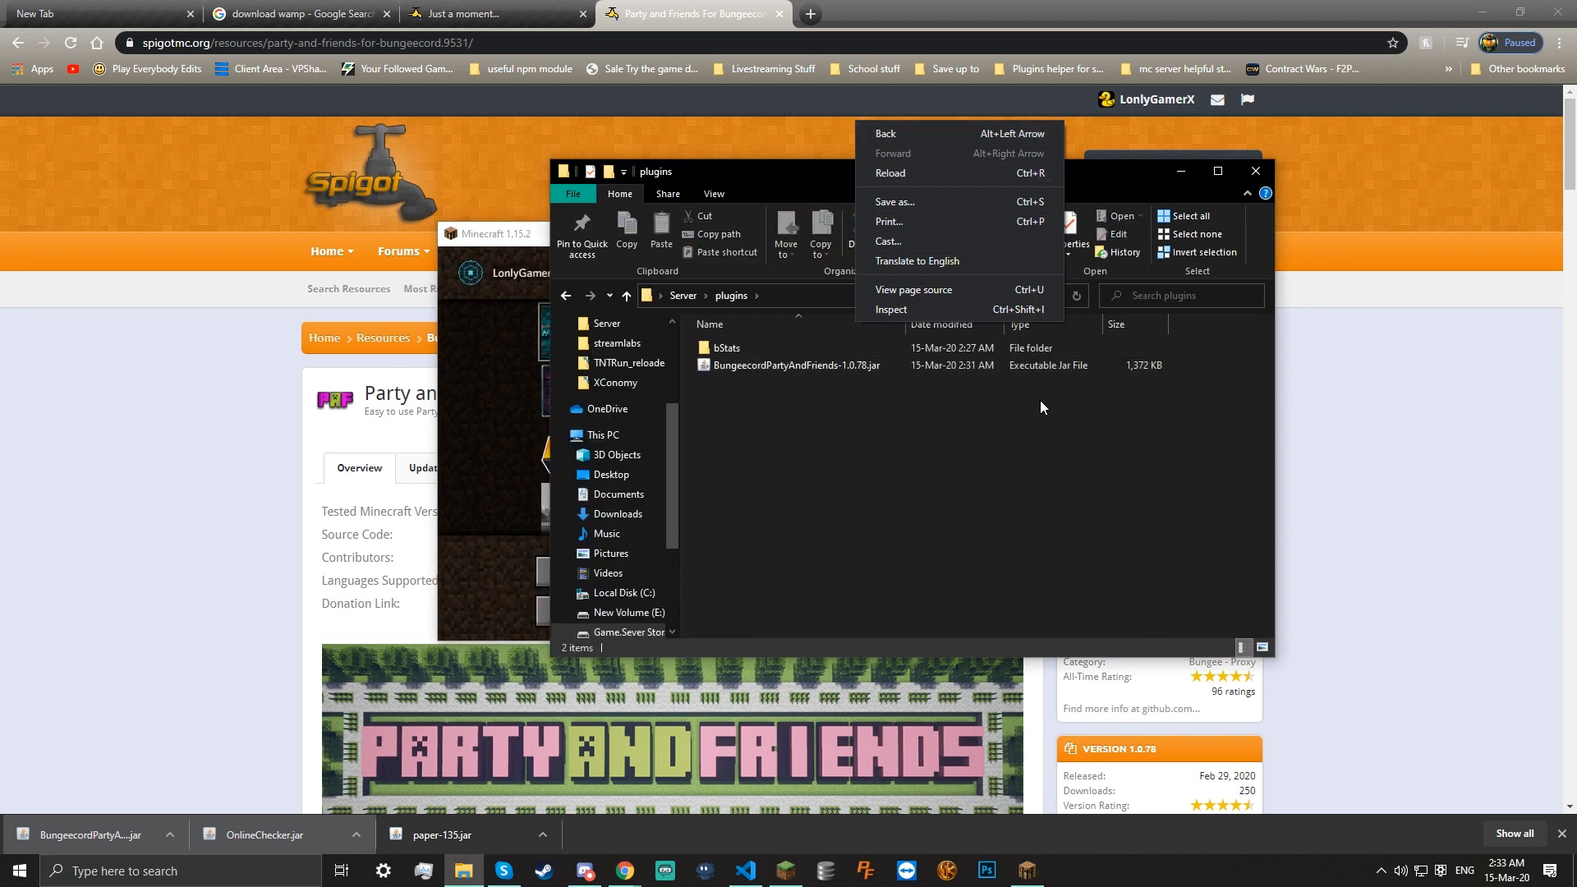
right_click(815, 422)
Download the OnlineChecker jar from its Spigot page and drop it into plugins
left_click(954, 132)
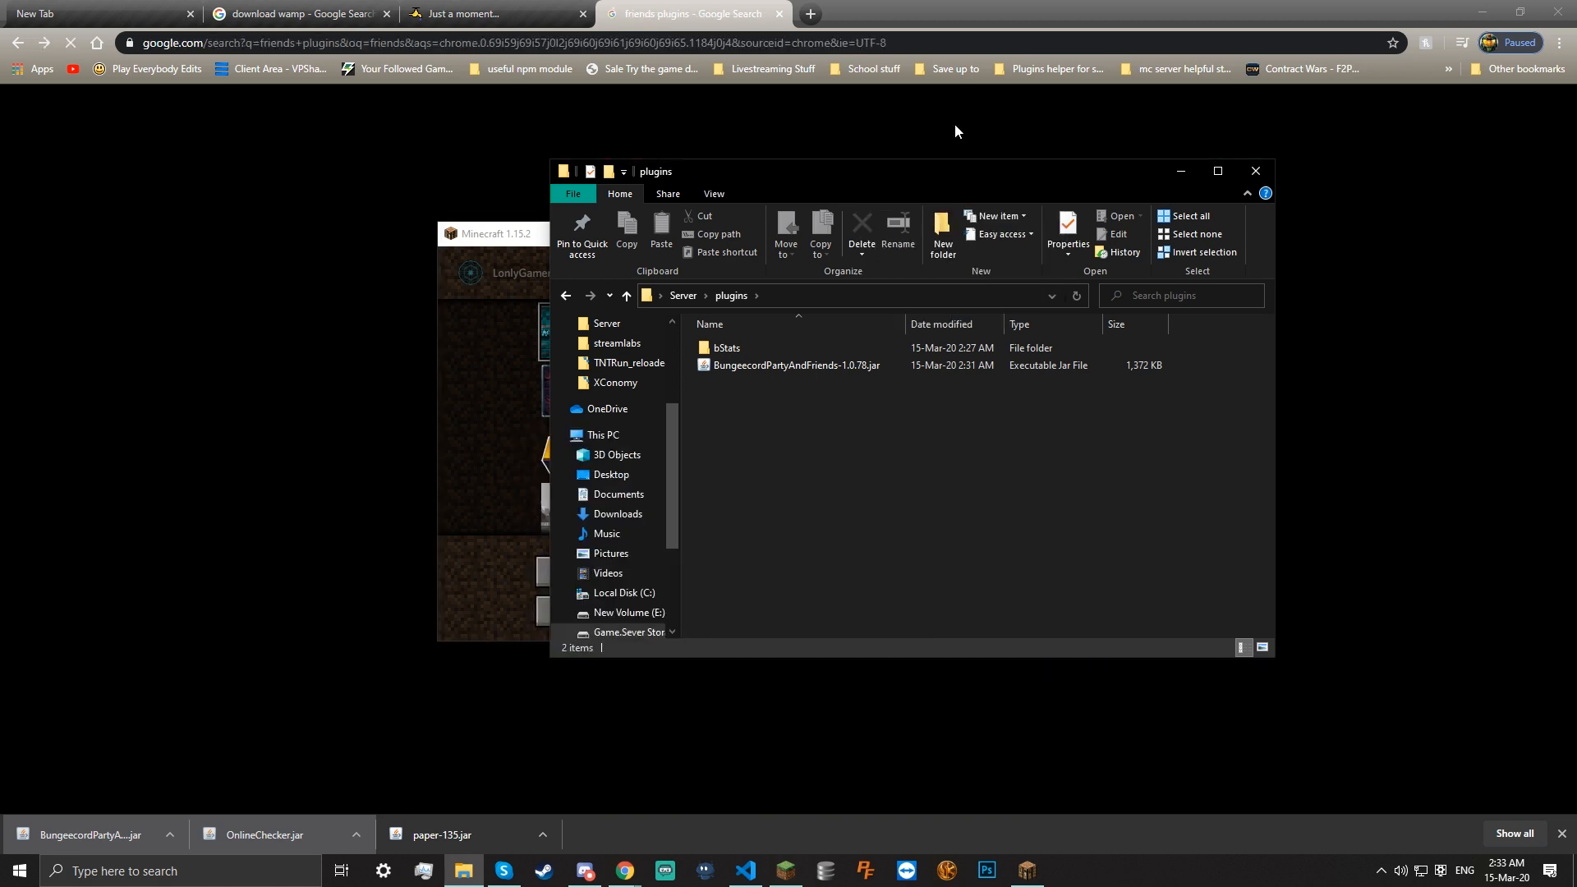
left_click(162, 214)
key("alt+Right")
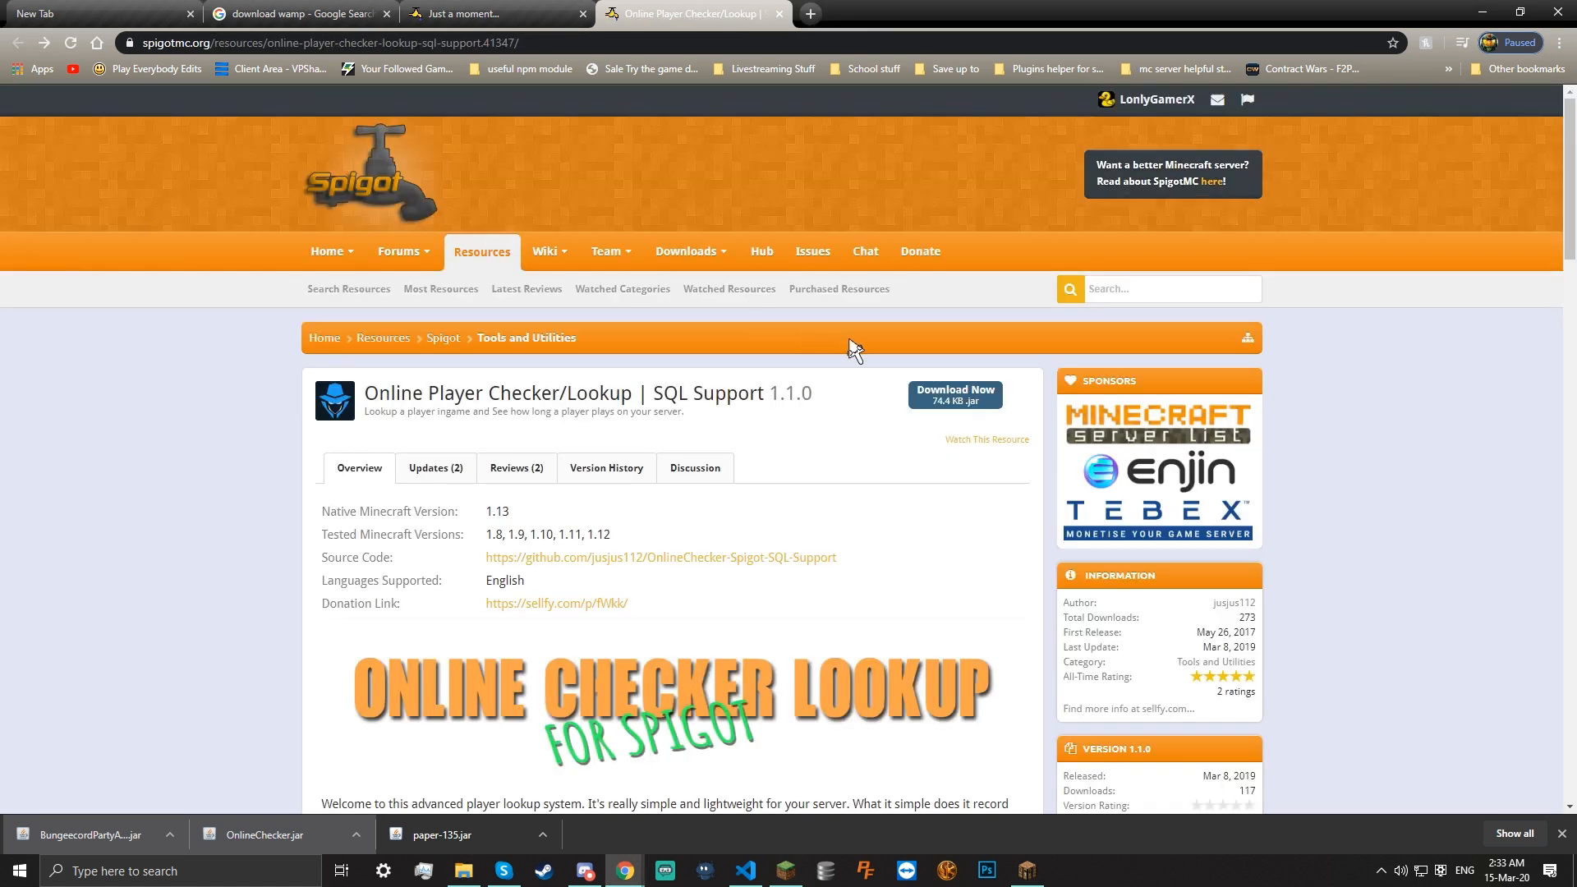
left_click(956, 396)
left_click(284, 833)
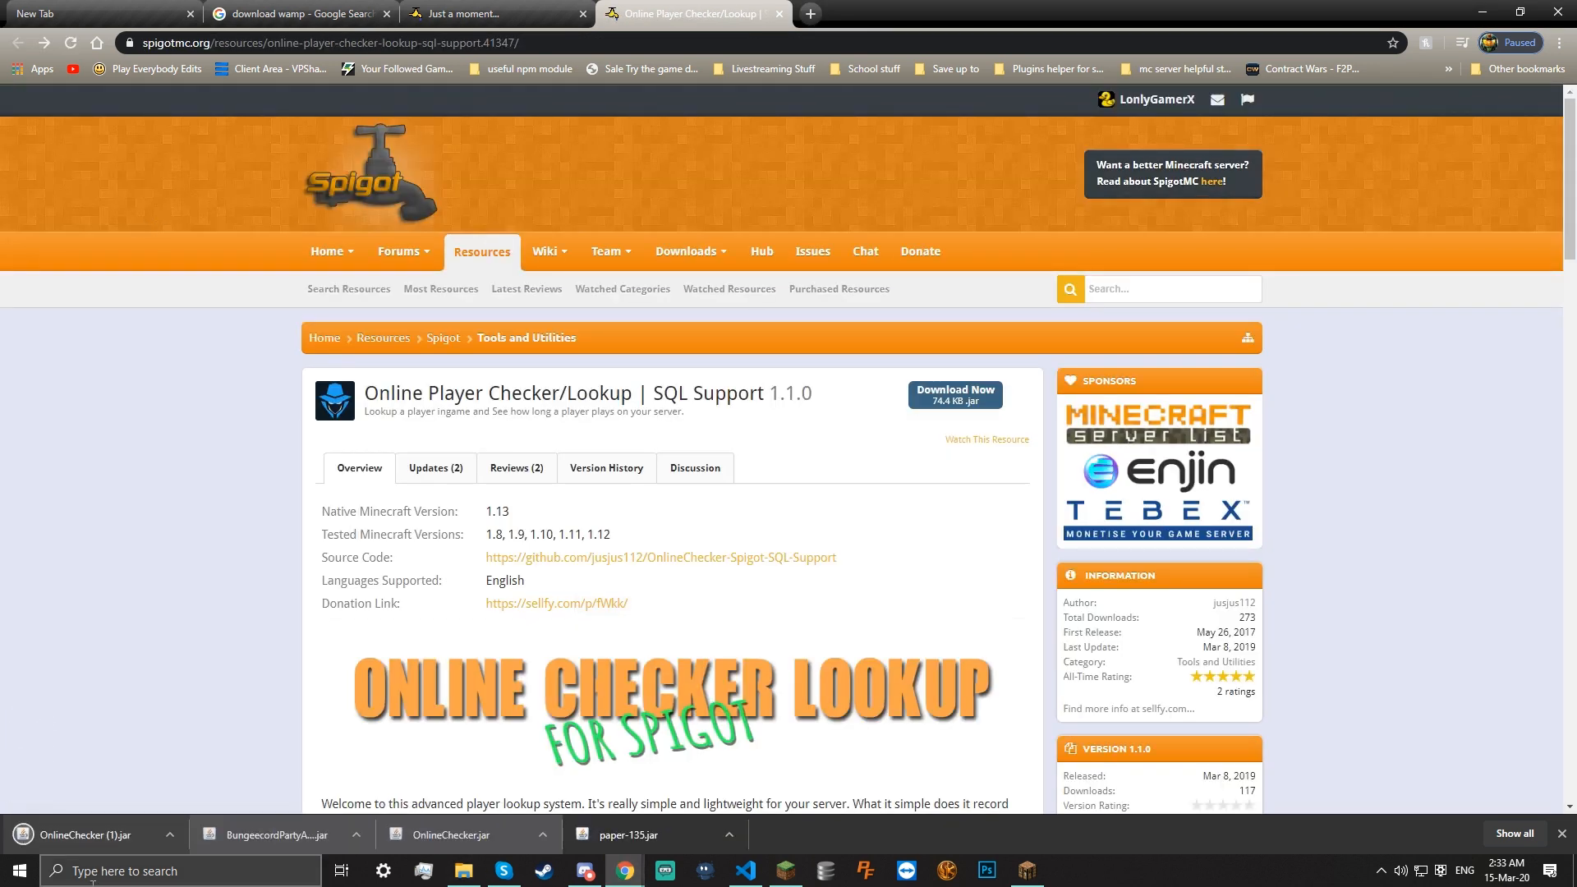
left_click_drag(53, 826, 829, 484)
Delete the BungeecordPartyAndFriends jar, then restart the server with start.bat in Server
right_click(767, 371)
left_click(568, 678)
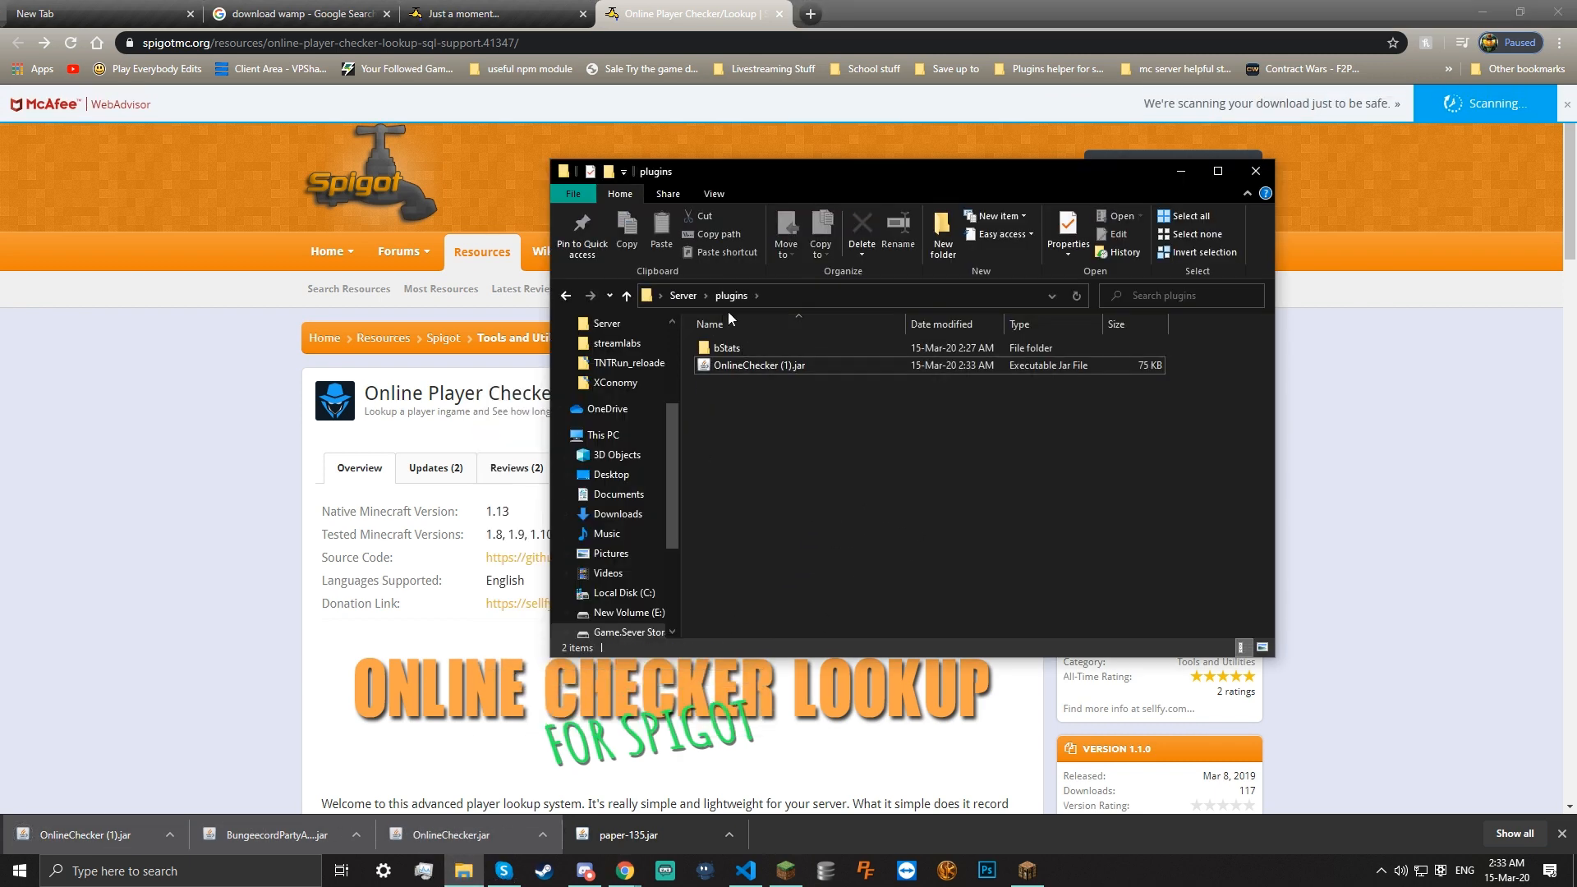
left_click(697, 296)
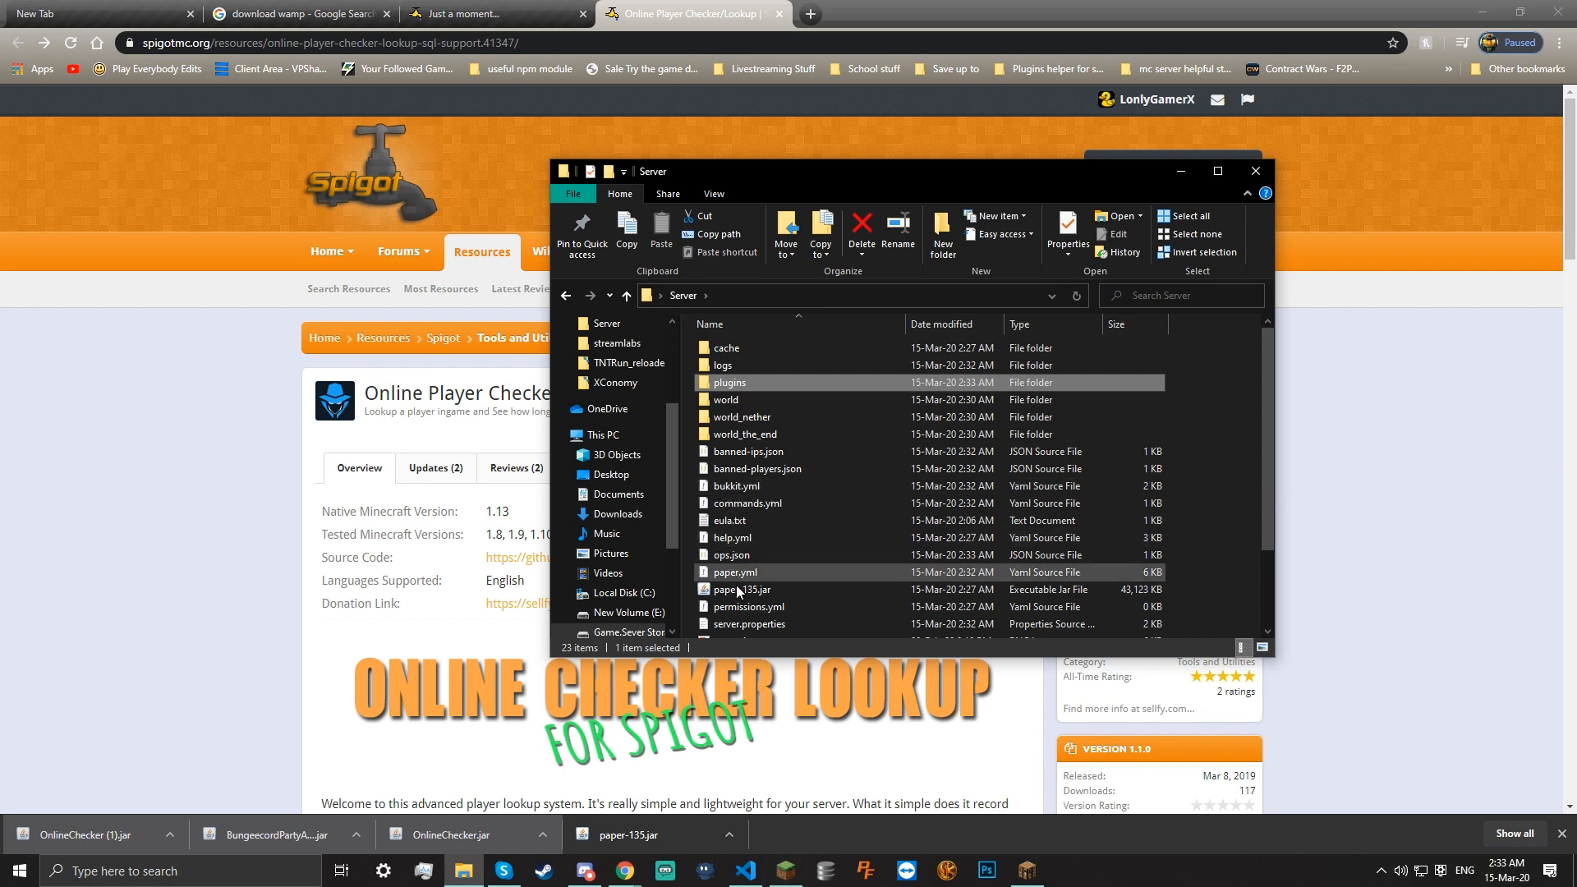
scroll(733, 611, "down", 1)
scroll(738, 603, "down", 1)
double_click(745, 575)
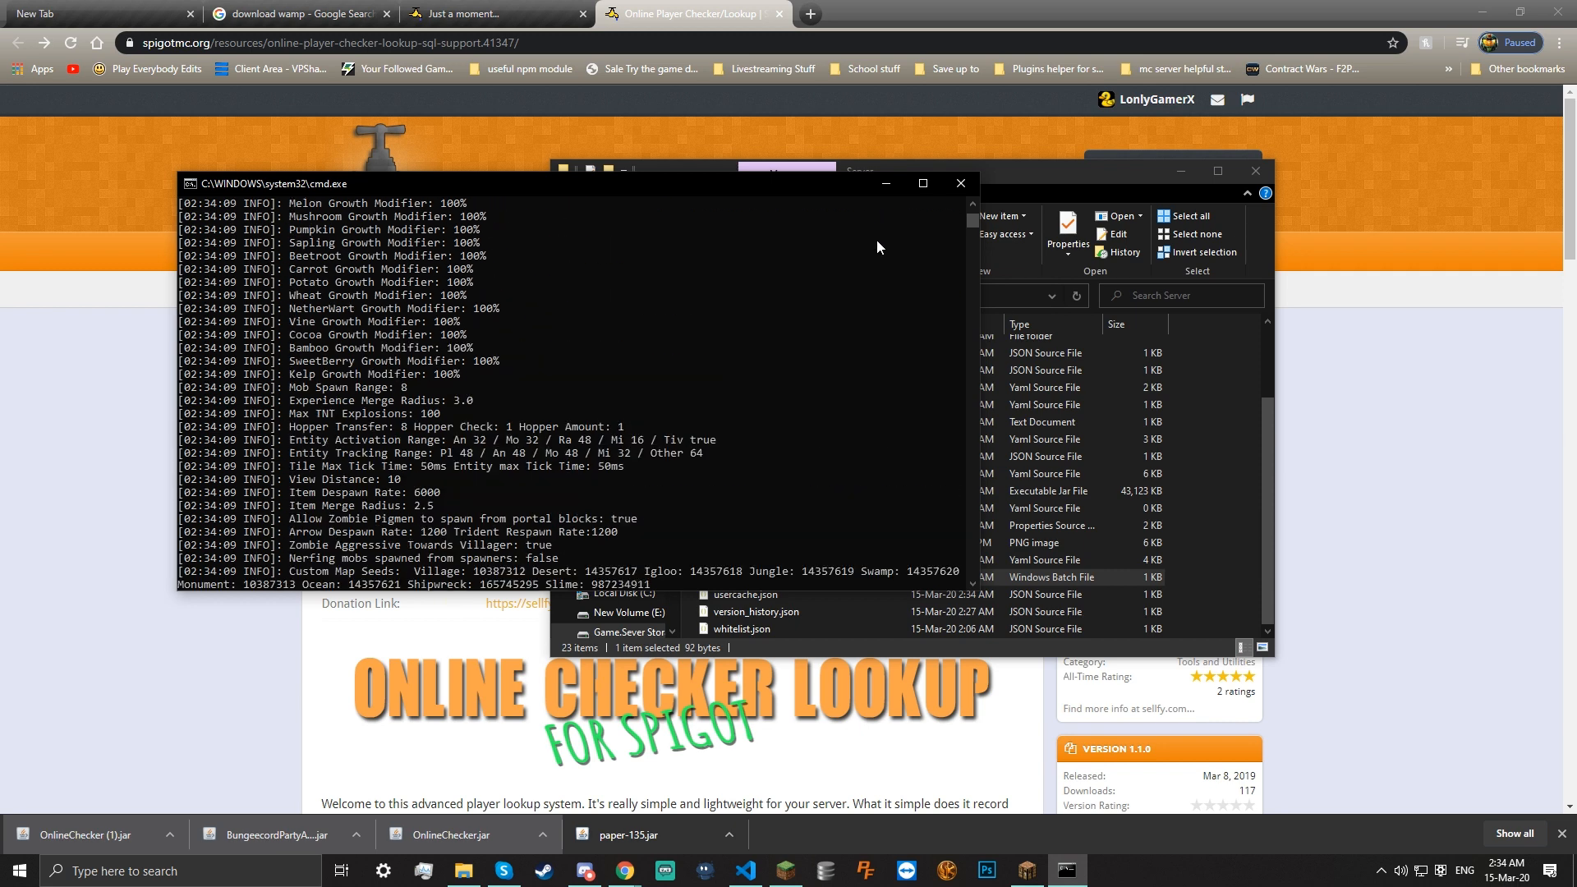
Read through the restarted Paper server's startup log in Command Prompt, then switch to Minecraft
left_click_drag(969, 228, 982, 173)
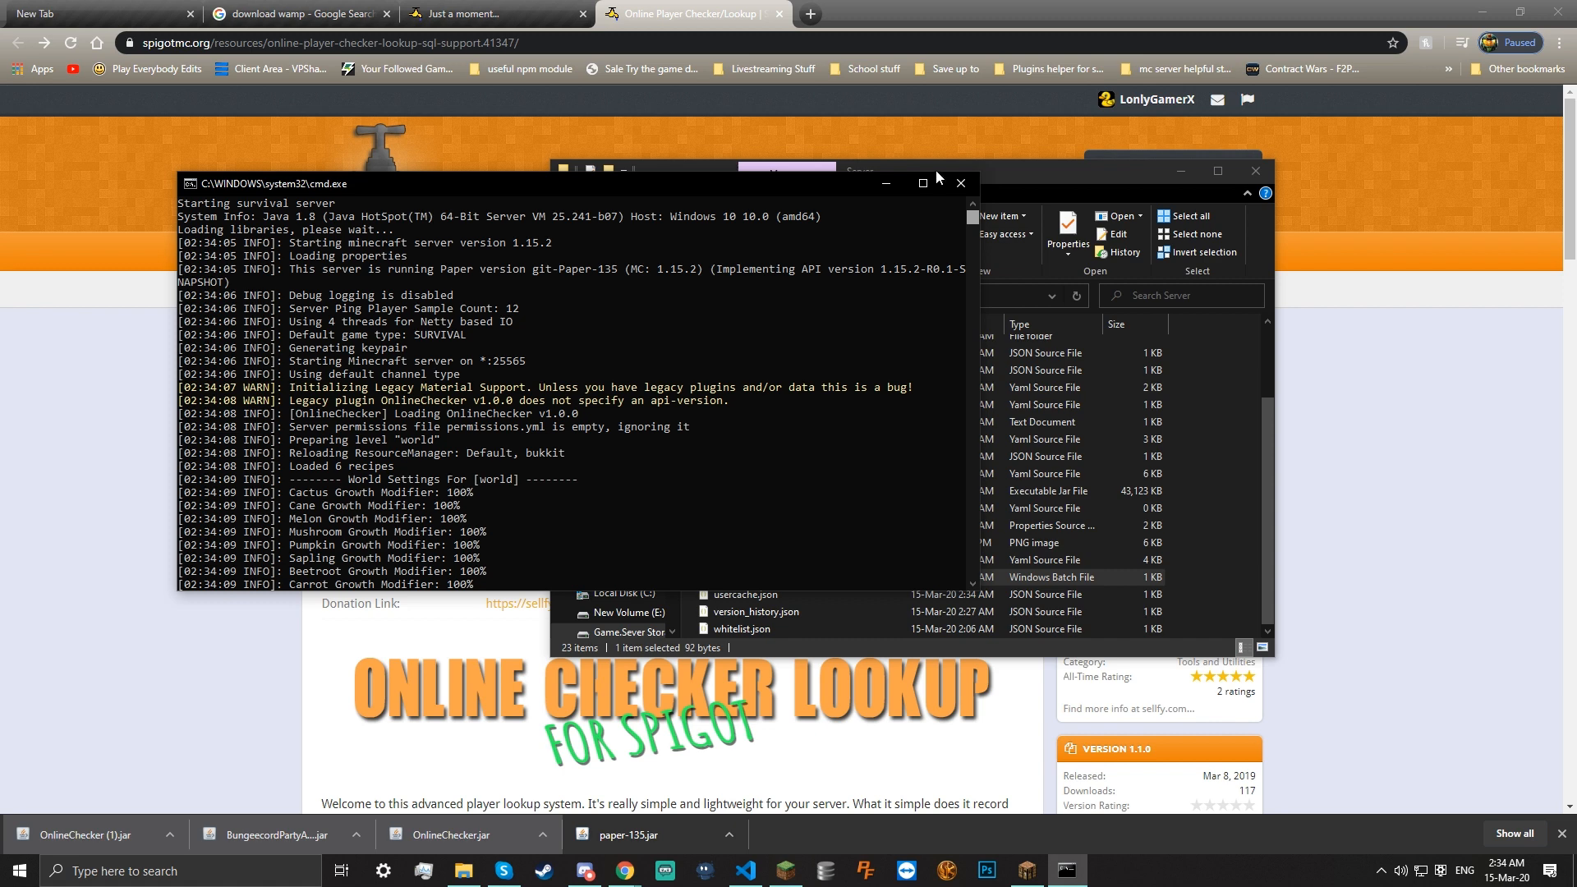
left_click_drag(934, 170, 486, 240)
left_click_drag(940, 128, 983, 197)
key("Return")
key("Return")
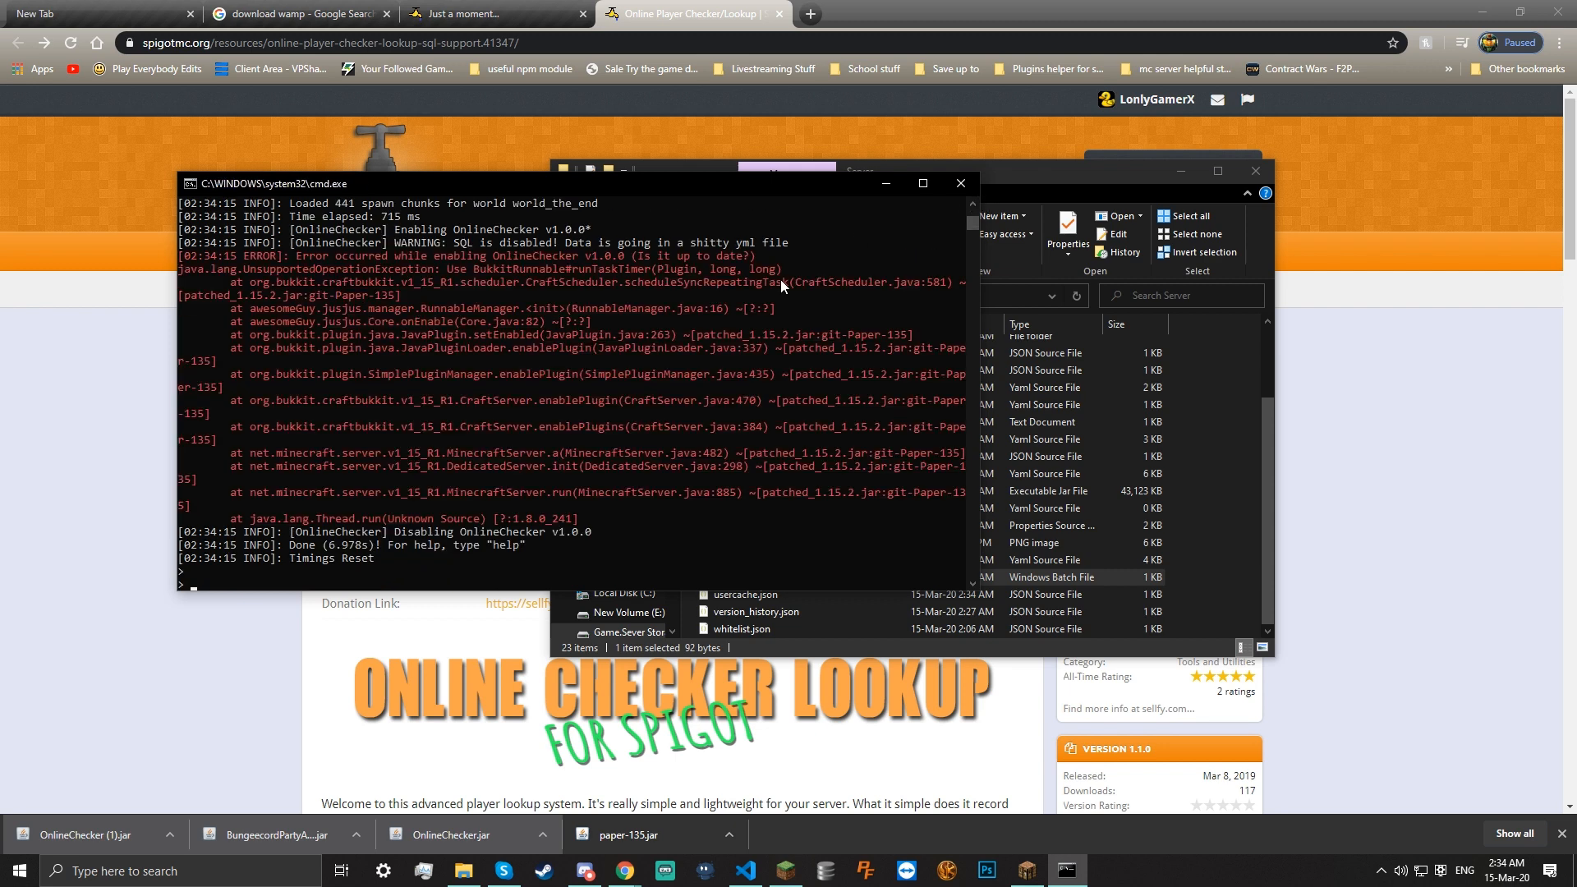
left_click(1038, 881)
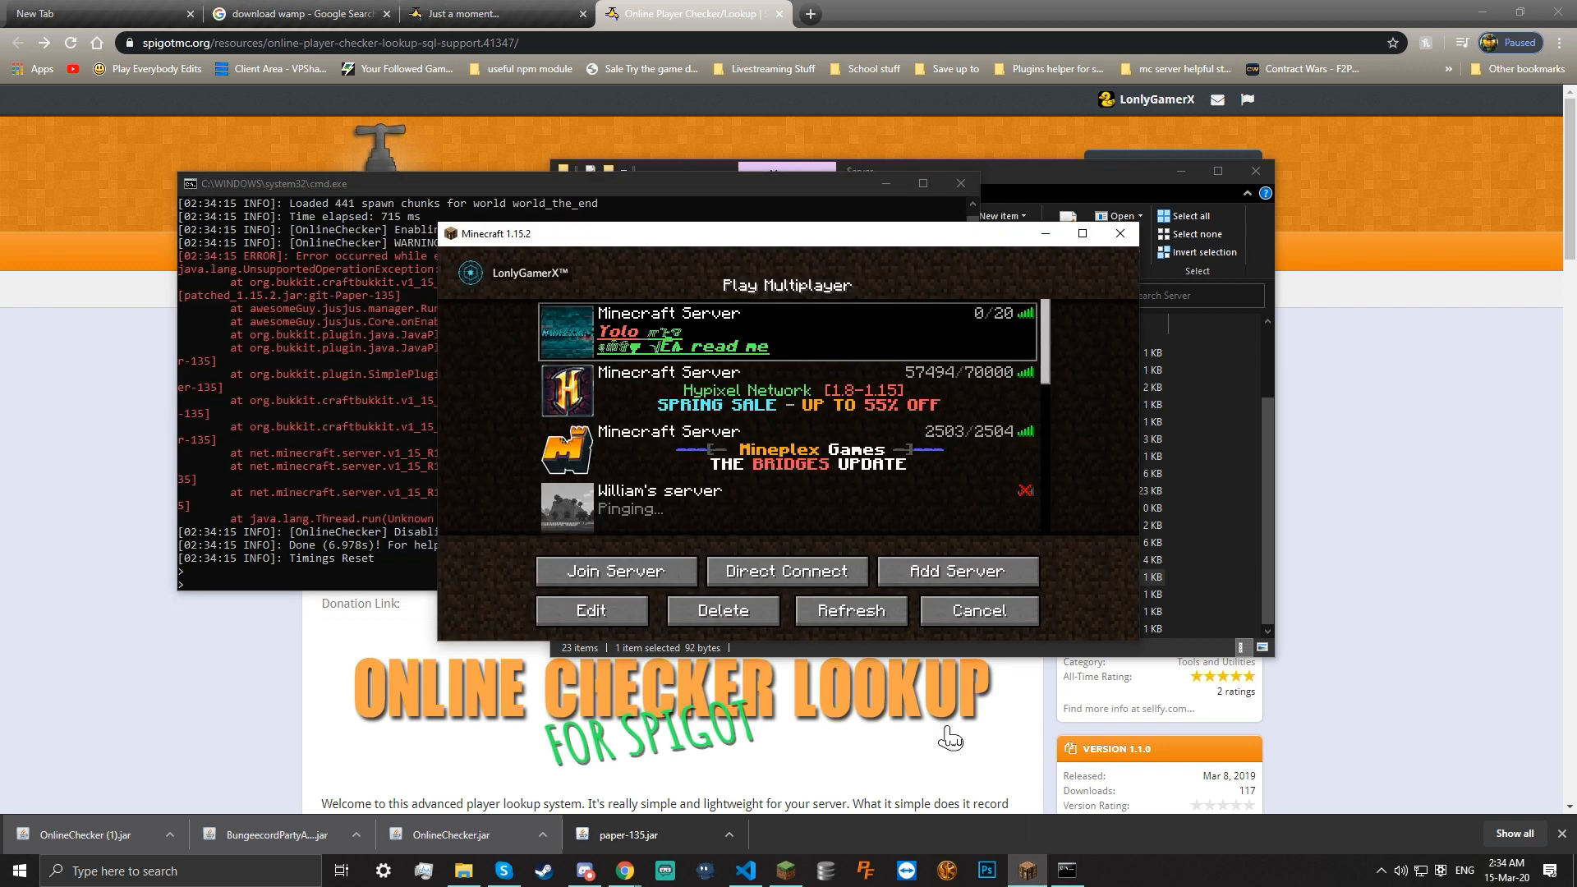
Join the local server and walk through the forest, breaking some leaf blocks
left_click(675, 567)
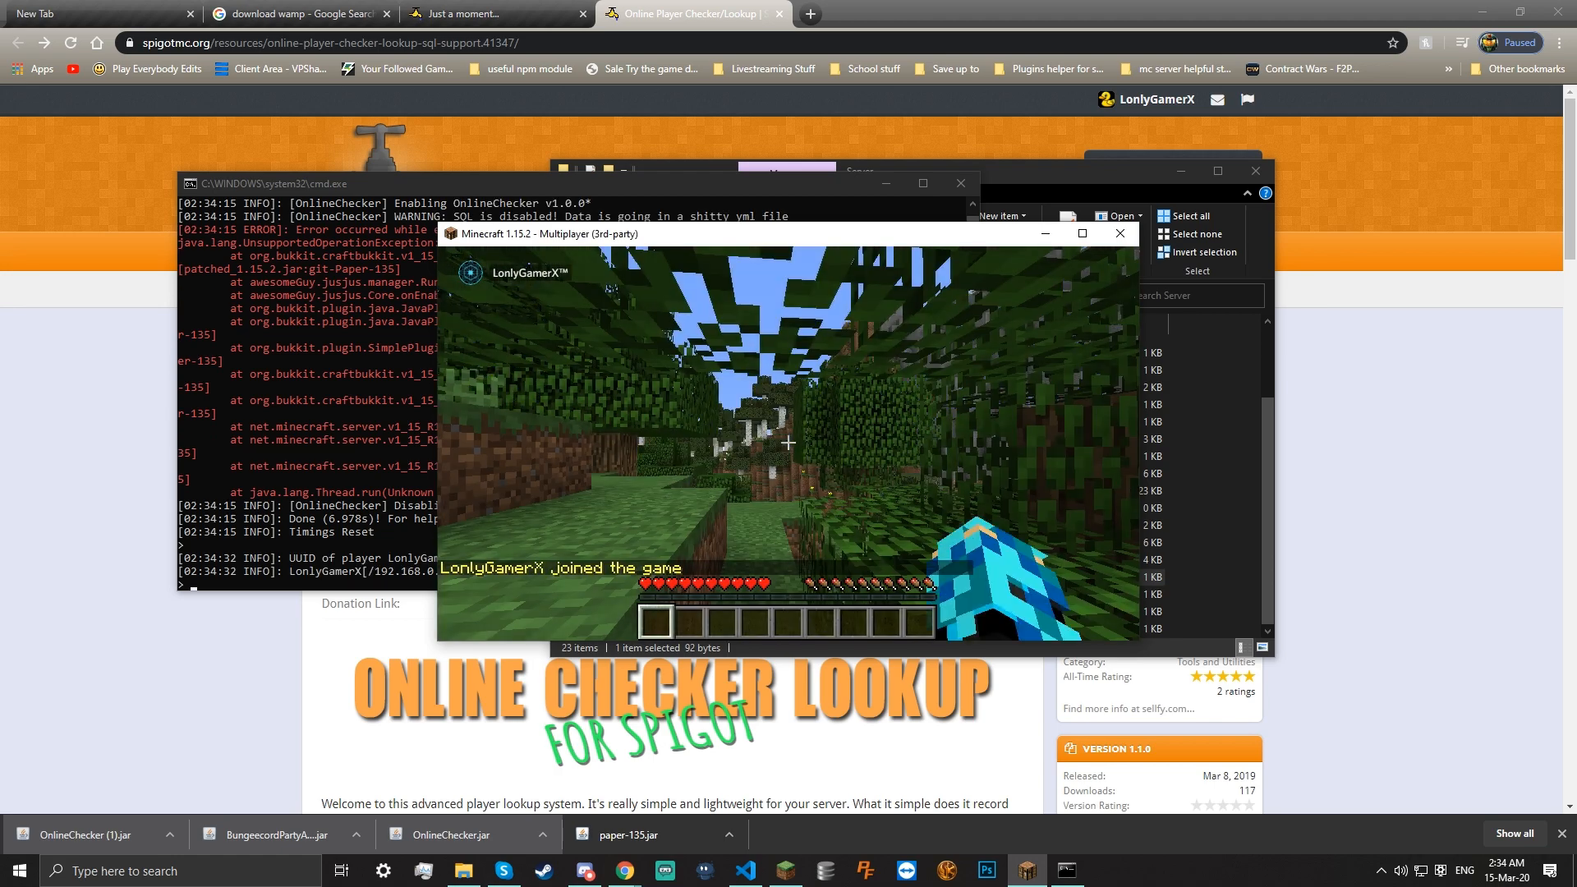
key("w")
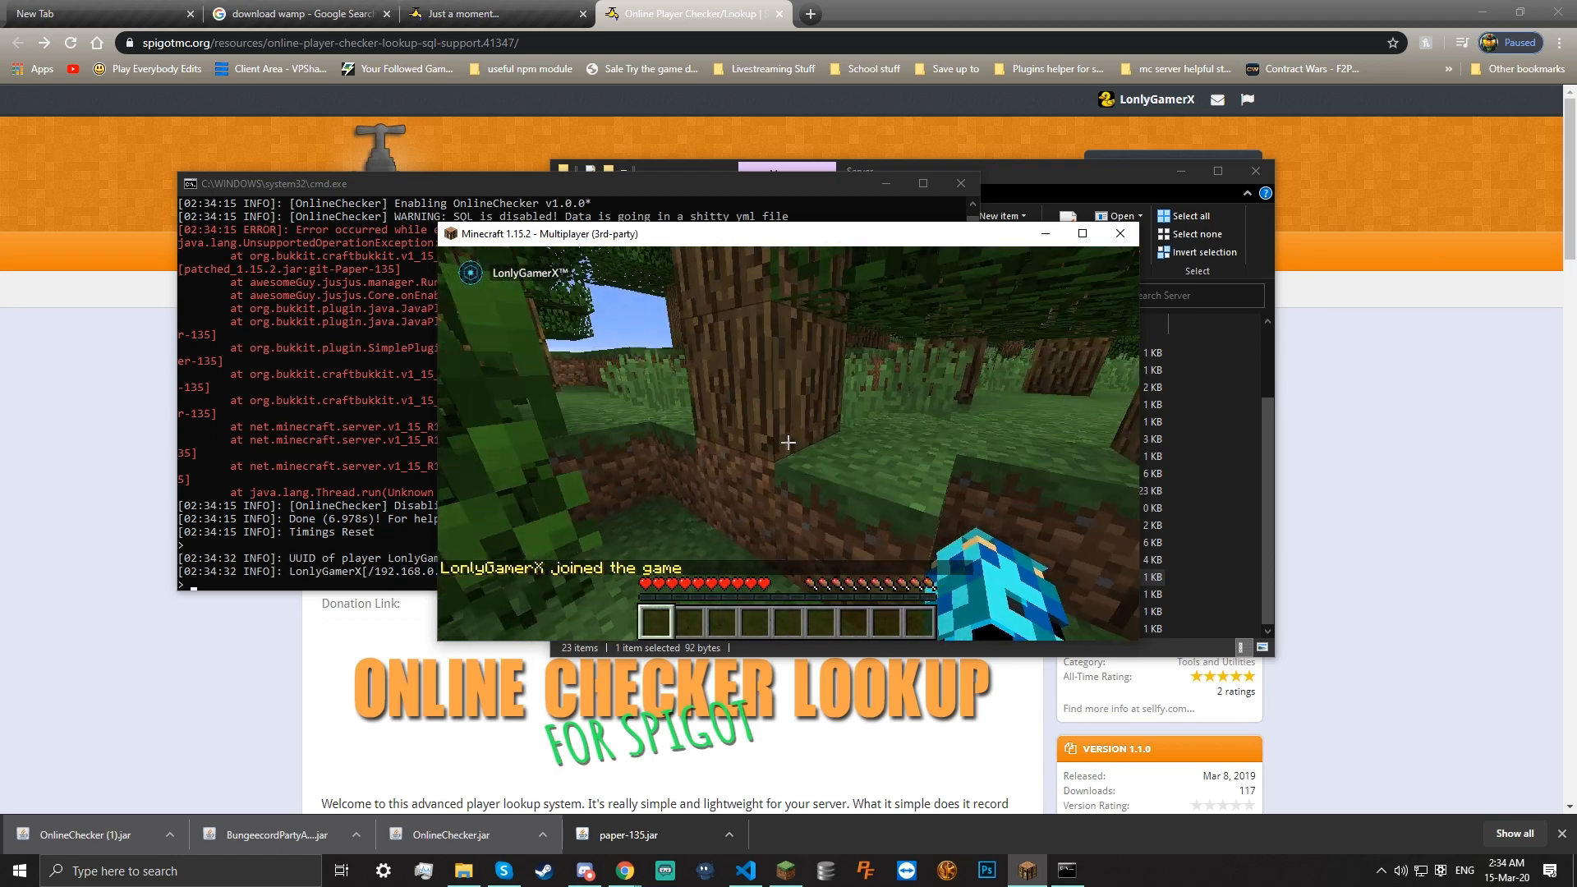
key("w")
left_click(787, 443)
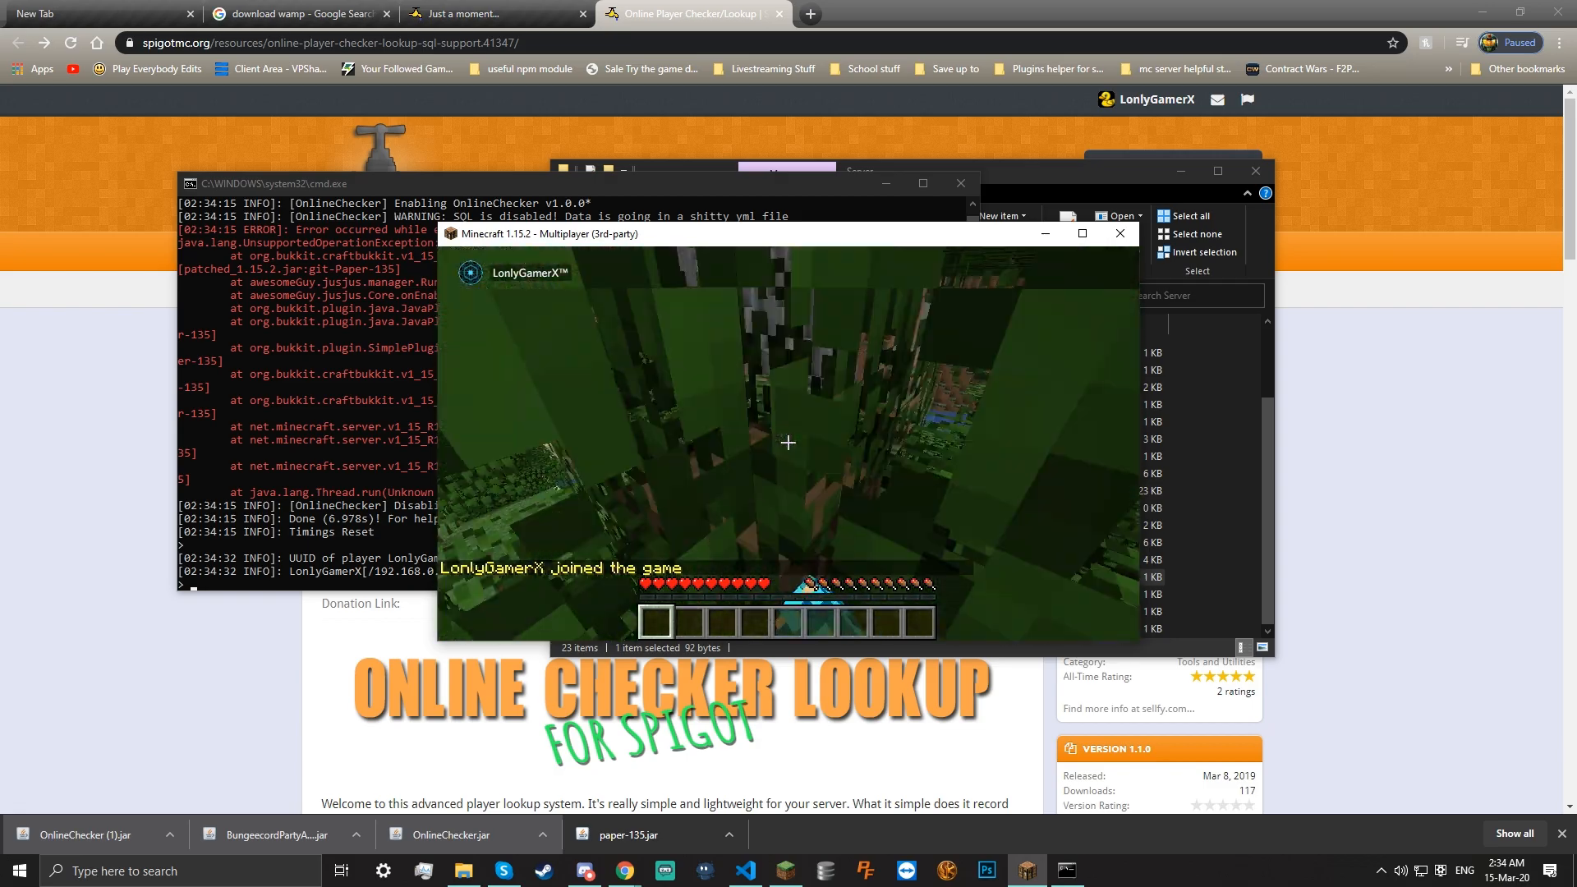
left_click(788, 442)
key("w")
left_click(788, 443)
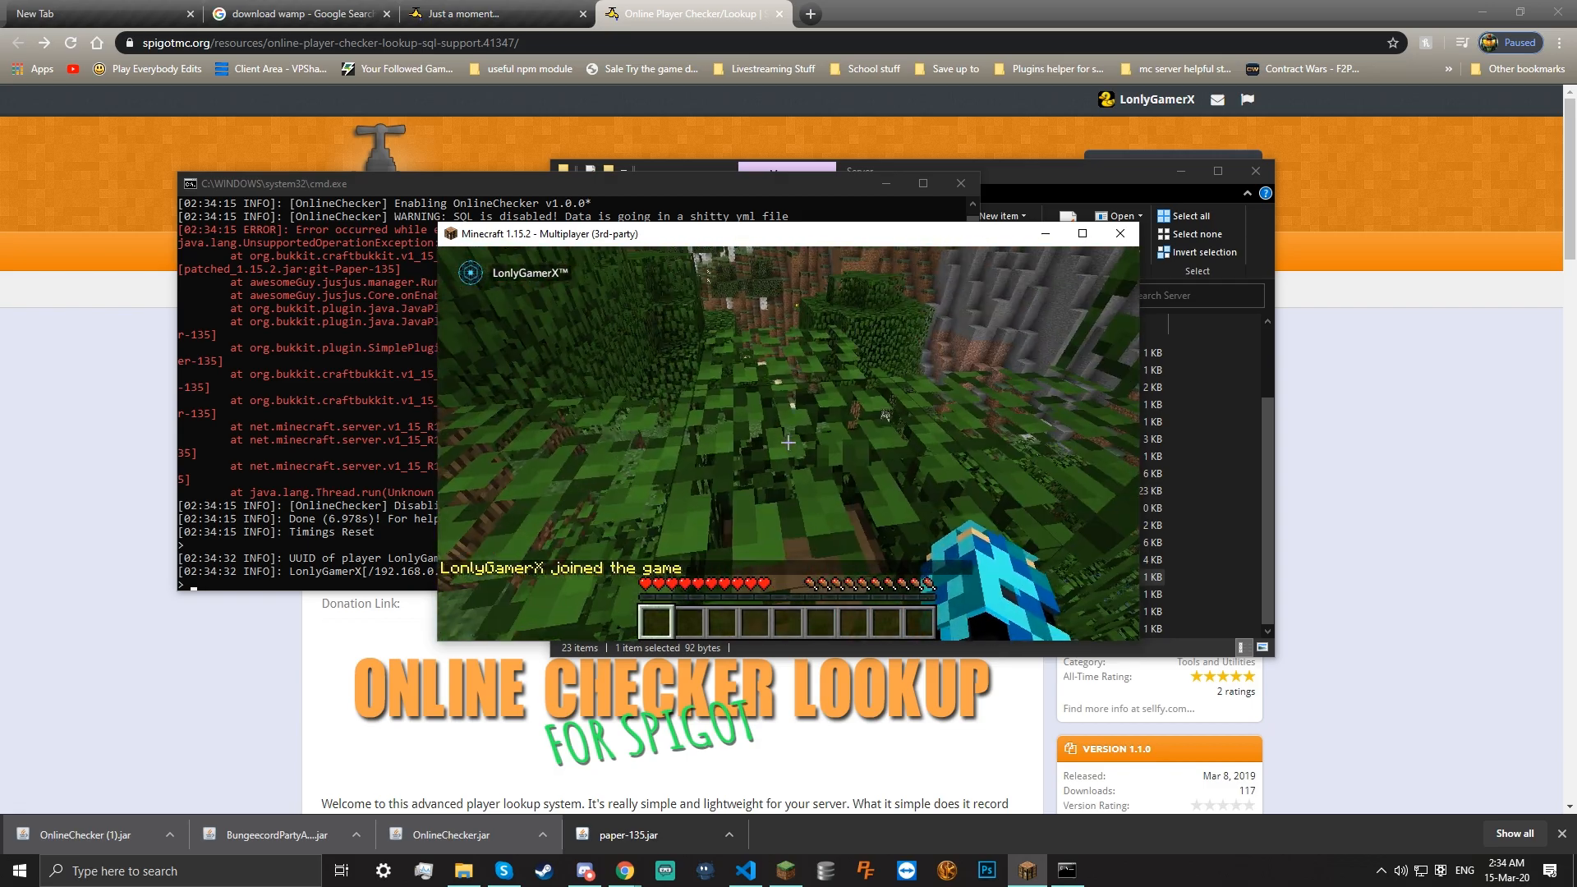
key("w")
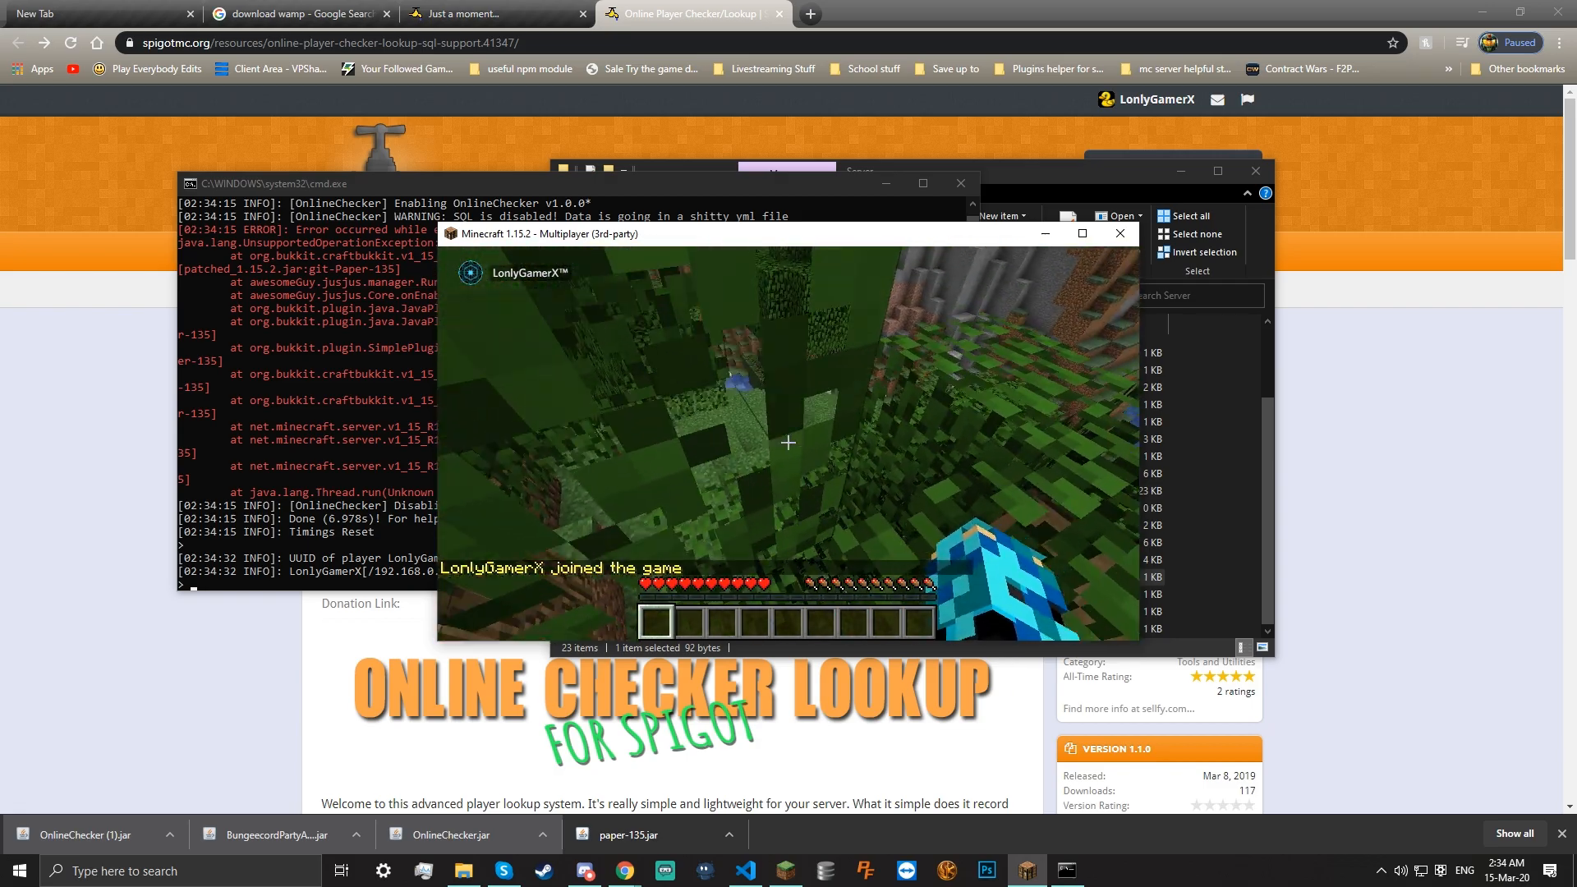
Run a chat command removing the player's operator status, then check the server console
type("/stop")
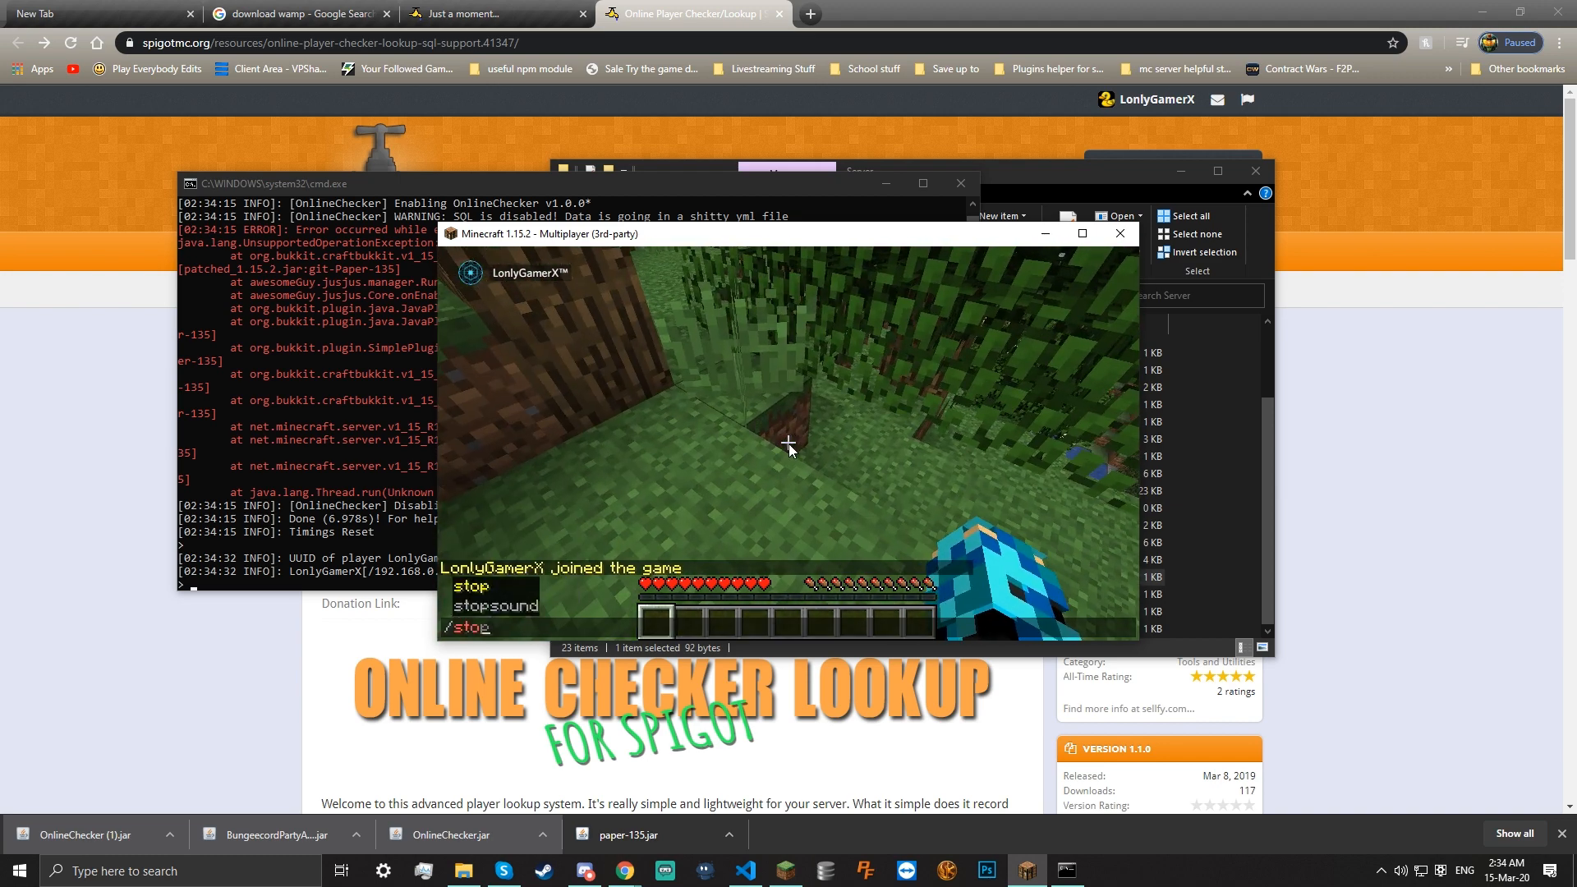
key("BackSpace")
key("BackSpace")
key("BackSpace")
key("BackSpace")
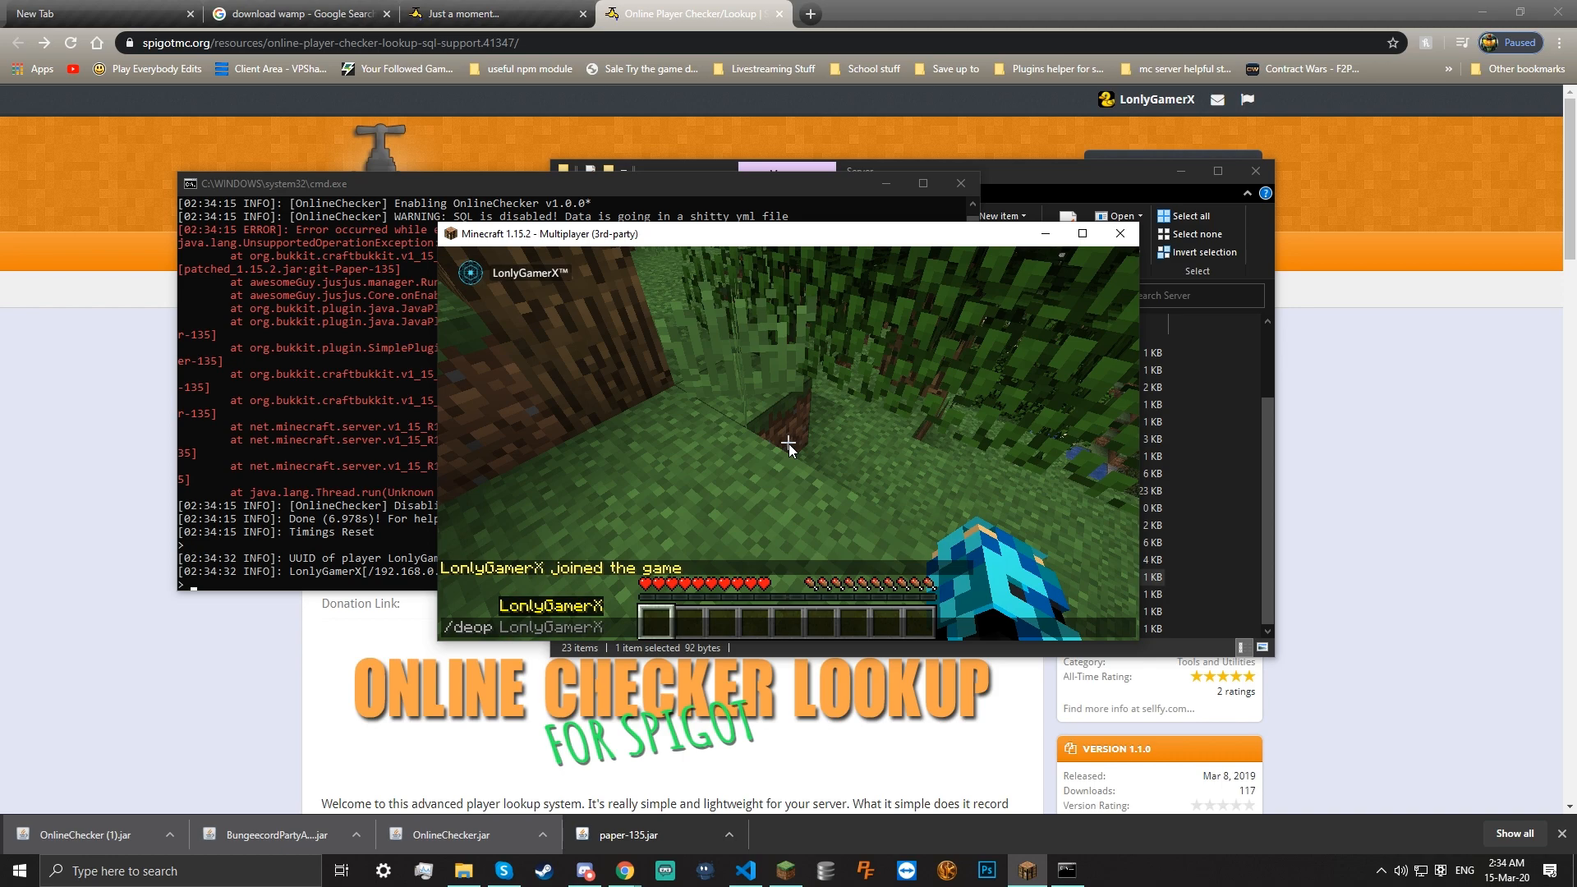
key("Return")
key("e")
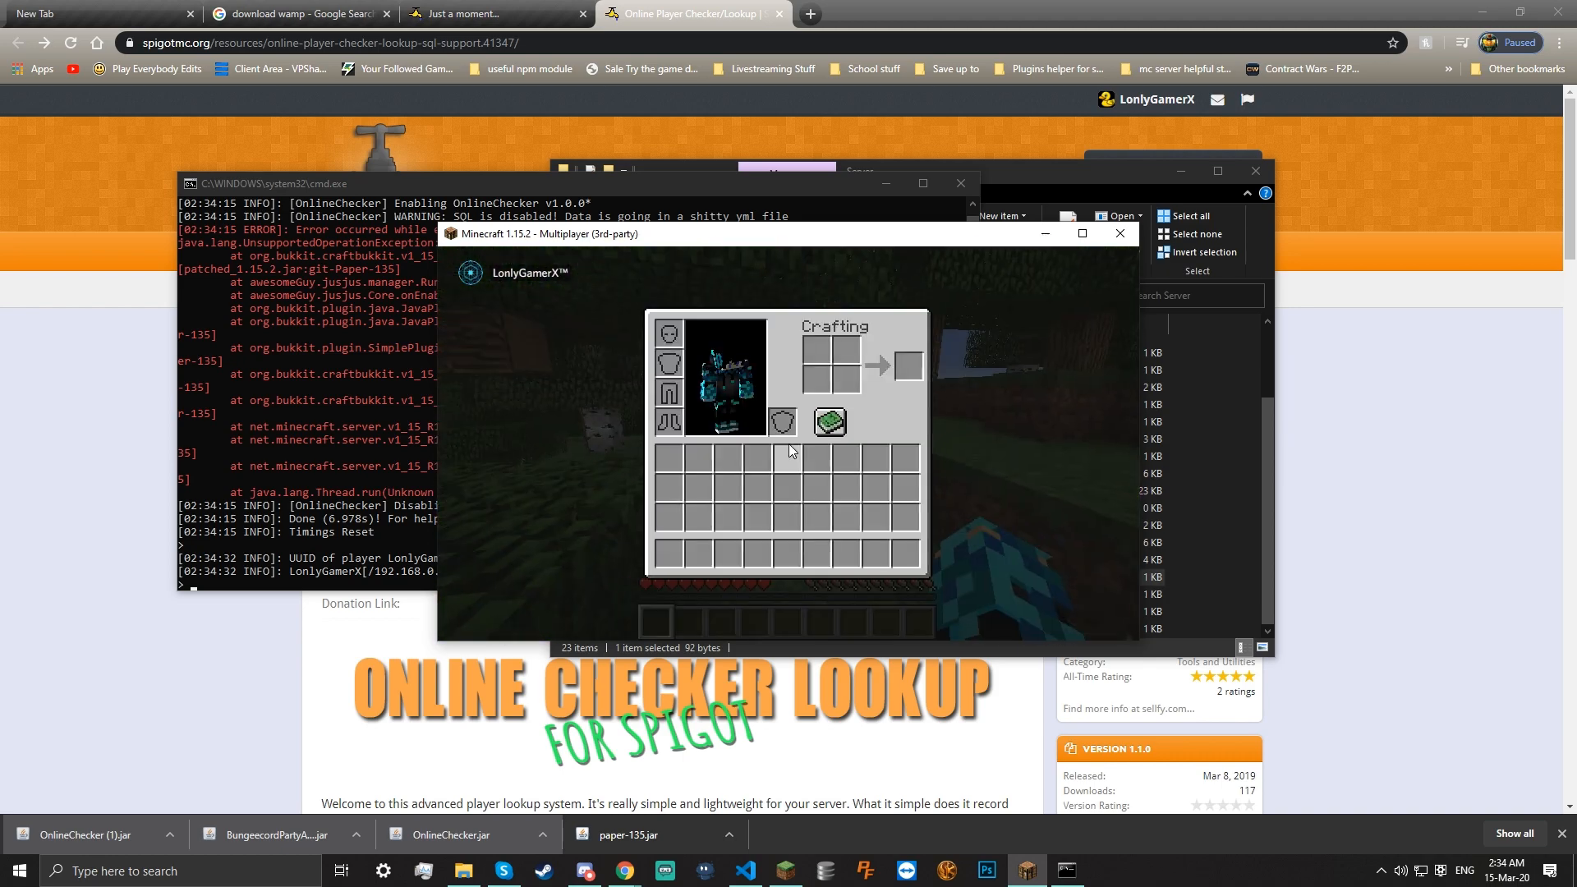
left_click(401, 494)
left_click(1109, 534)
key("e")
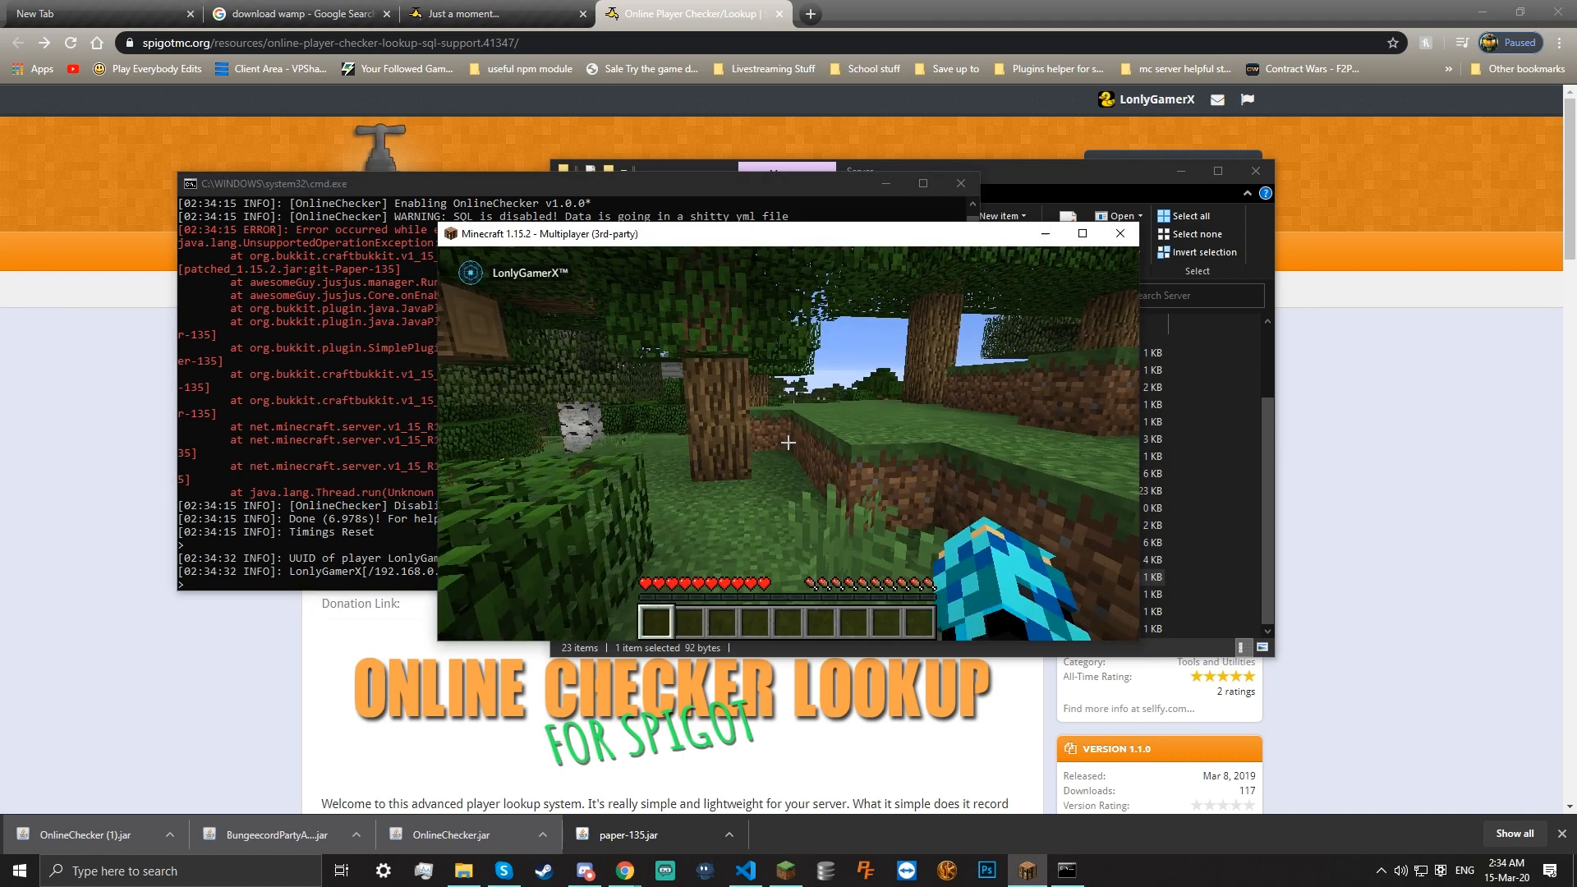
key("w")
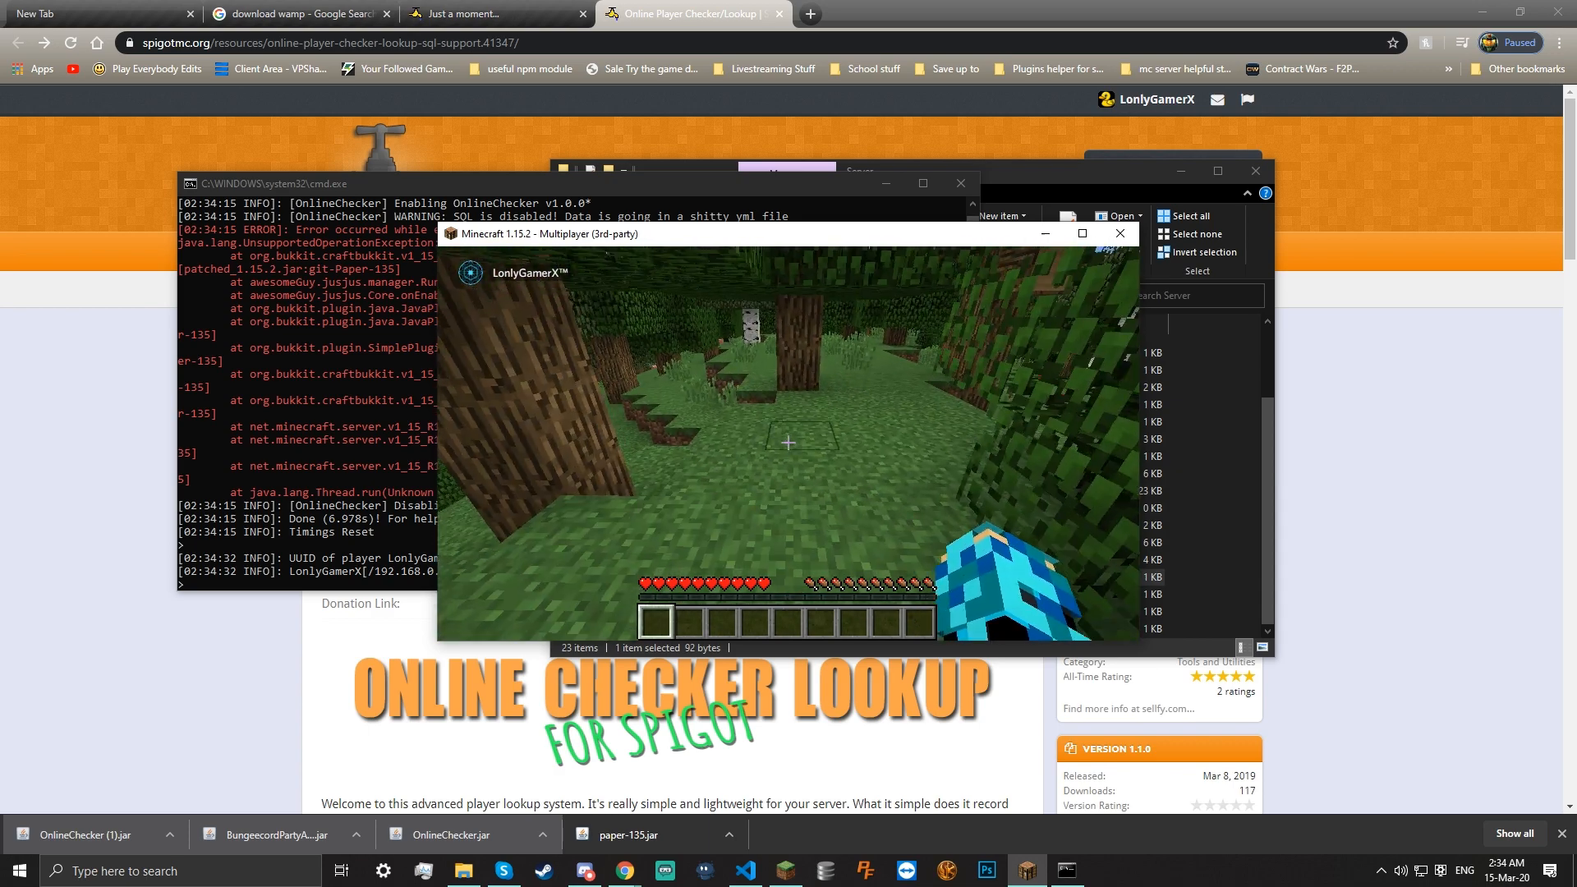
List the server's installed plugins with /plugins in chat
key("slash")
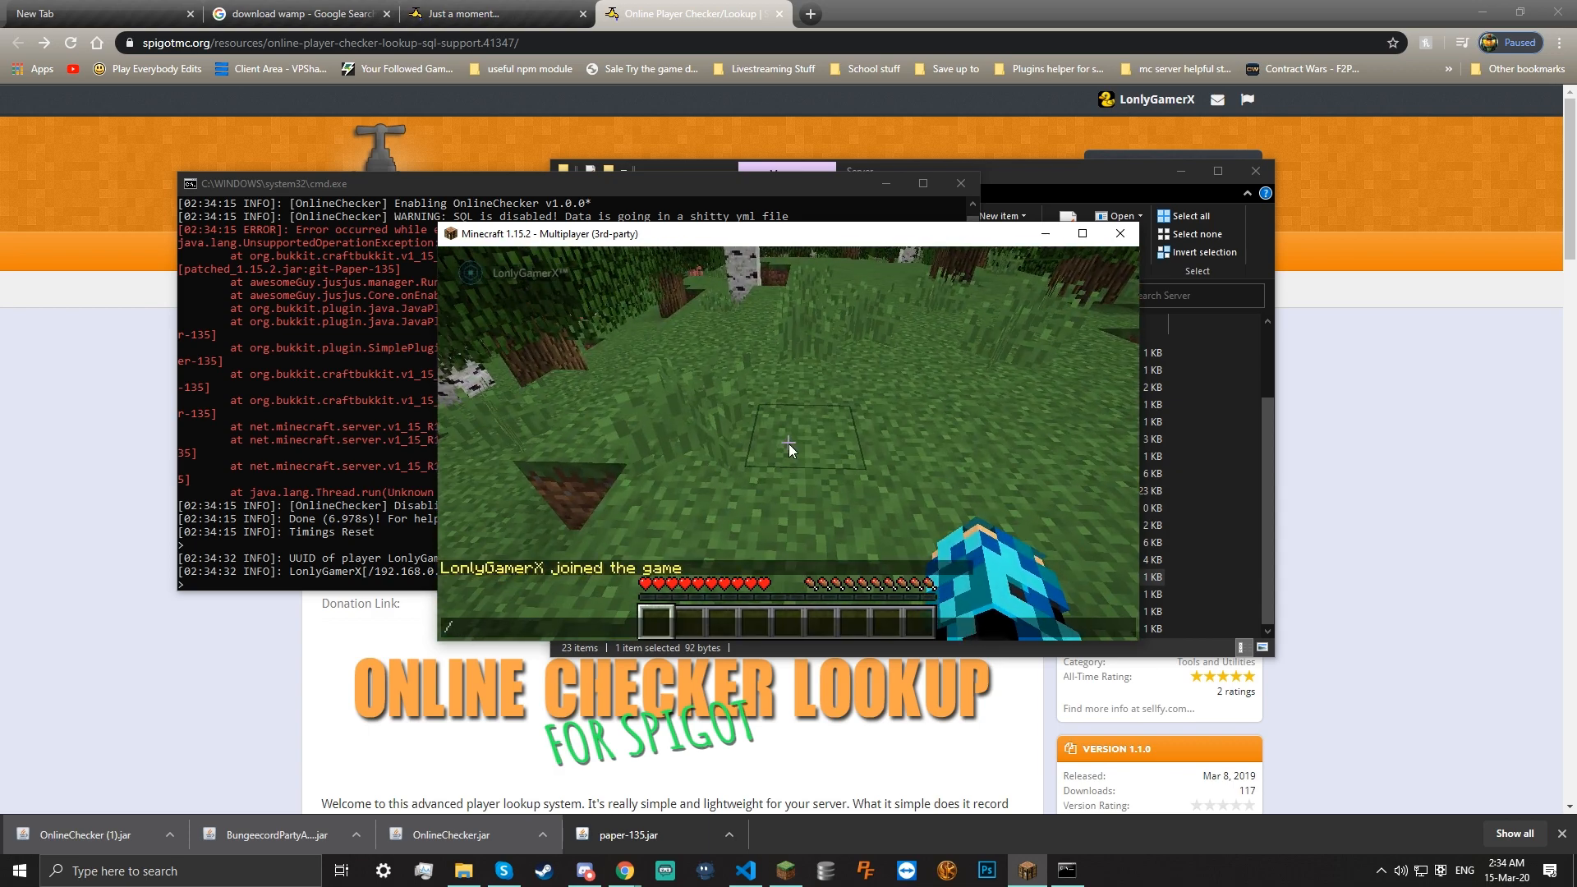
type("c")
key("BackSpace")
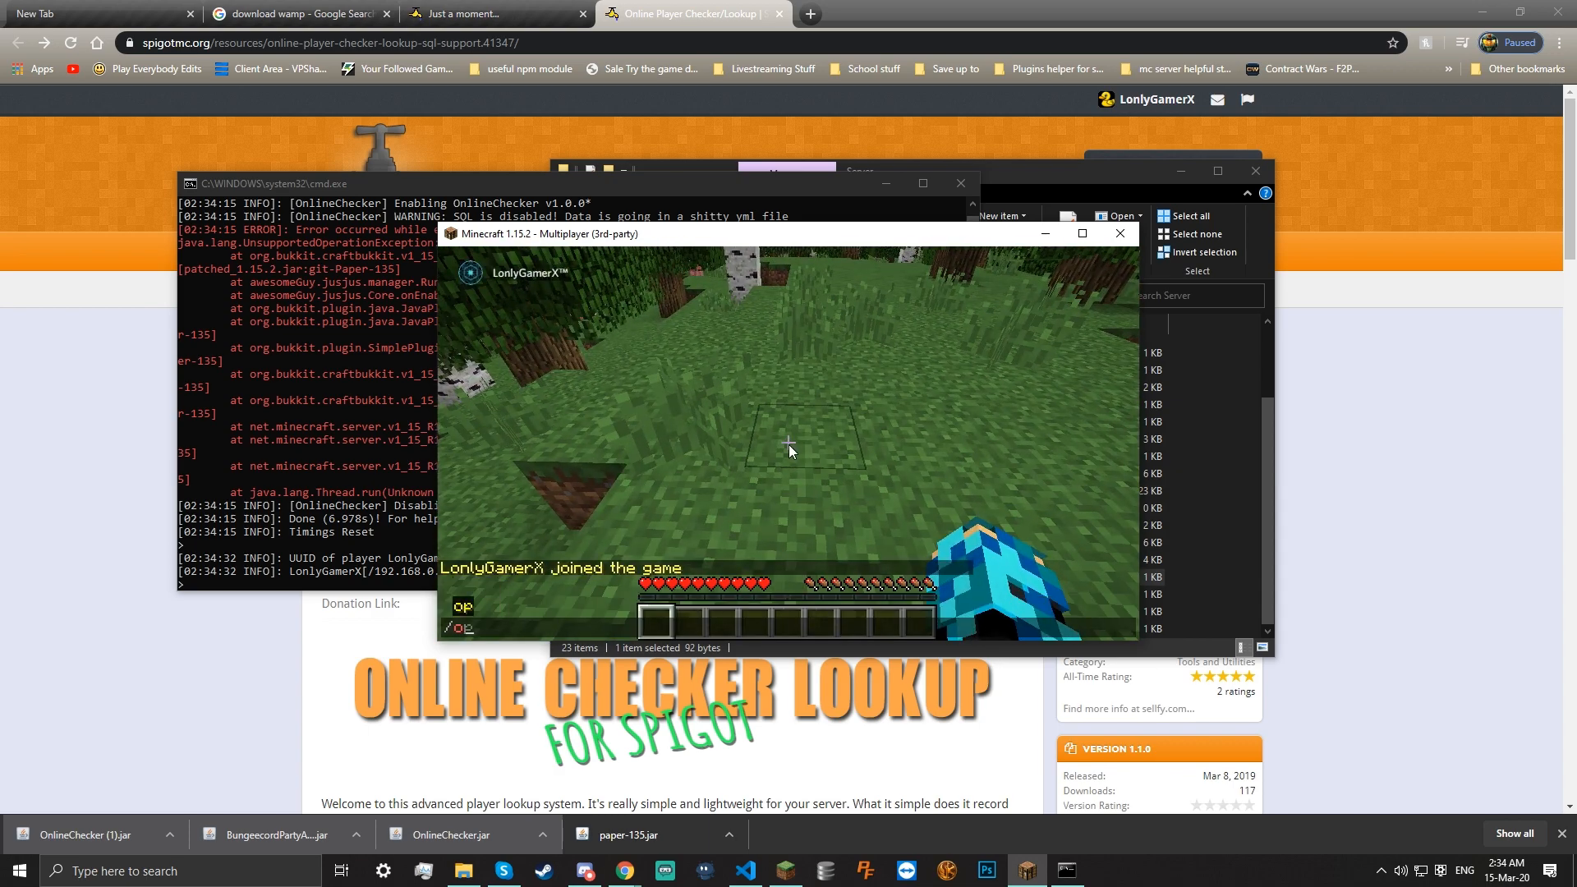
type("s")
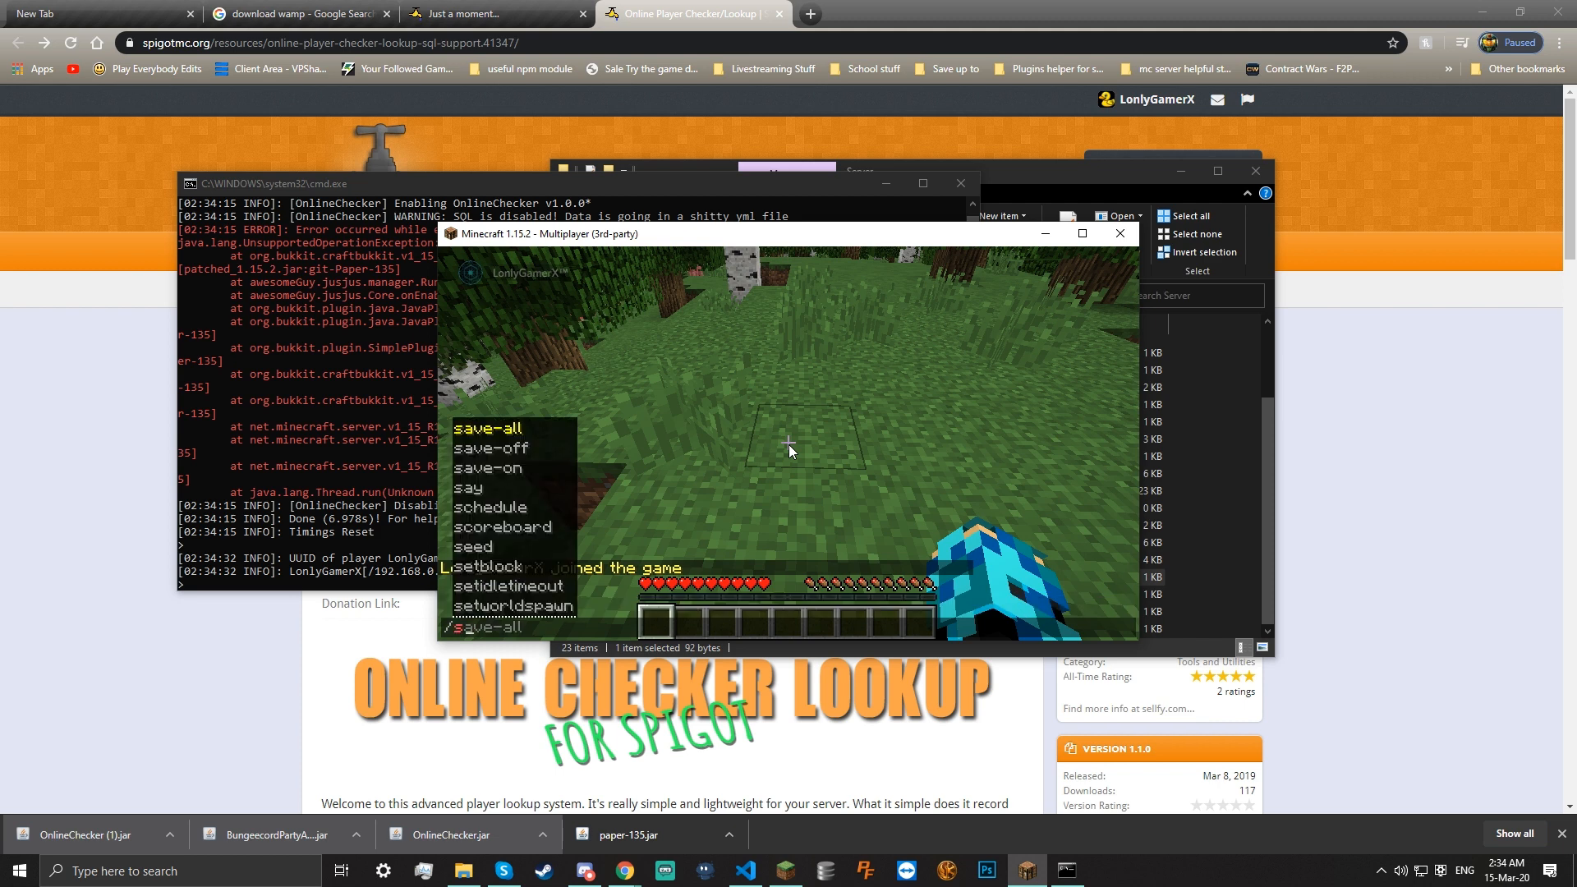
key("Escape")
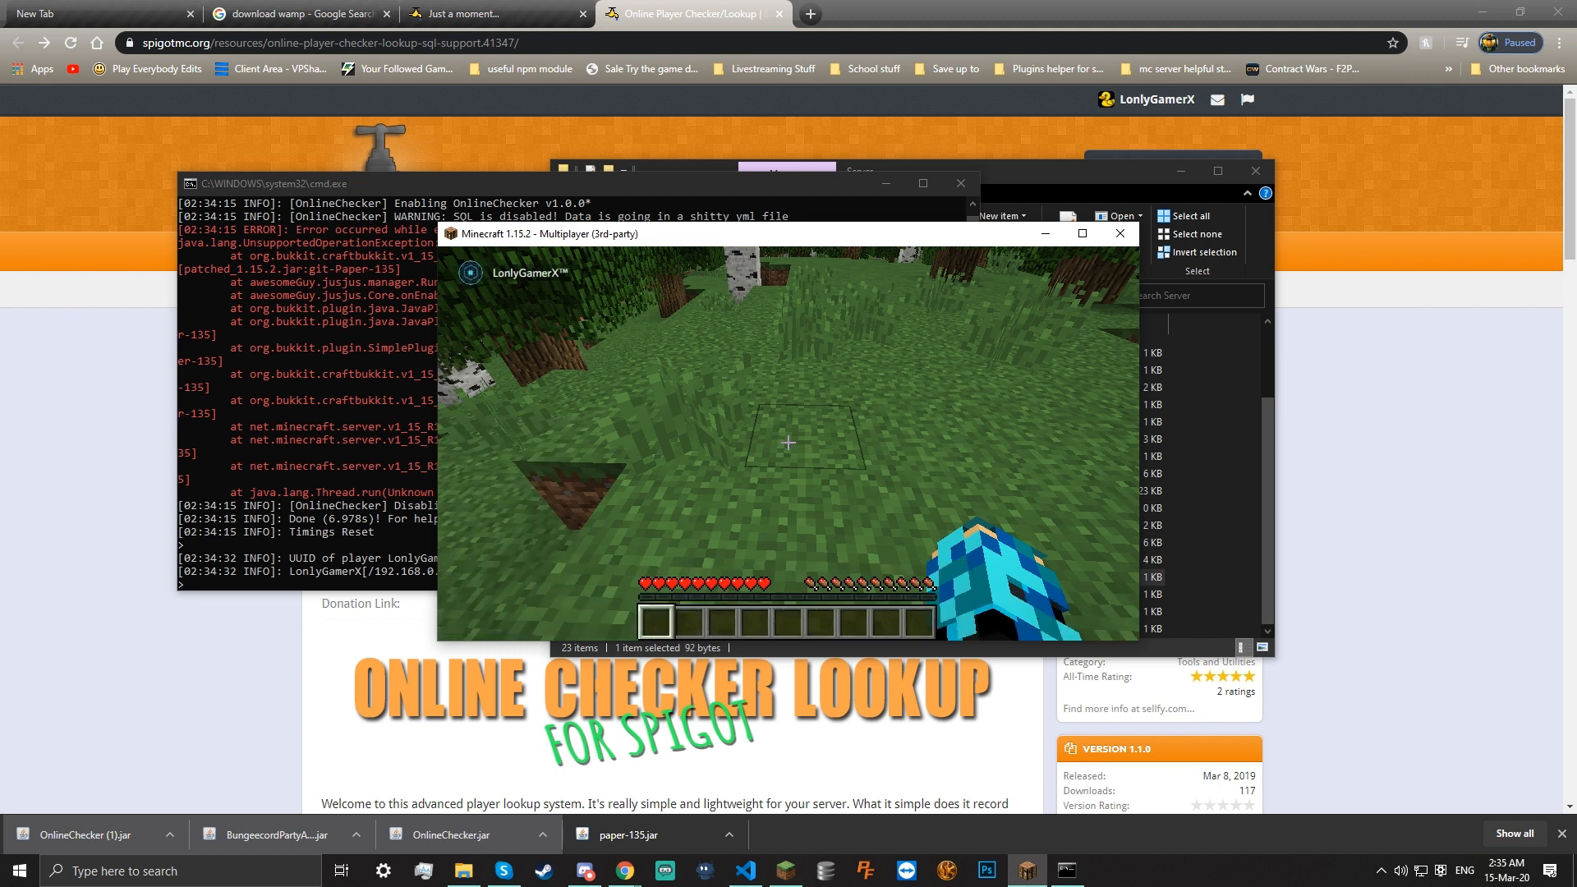
key("e")
key("e")
key("slash")
type("seen")
key("BackSpace")
key("BackSpace")
key("BackSpace")
key("BackSpace")
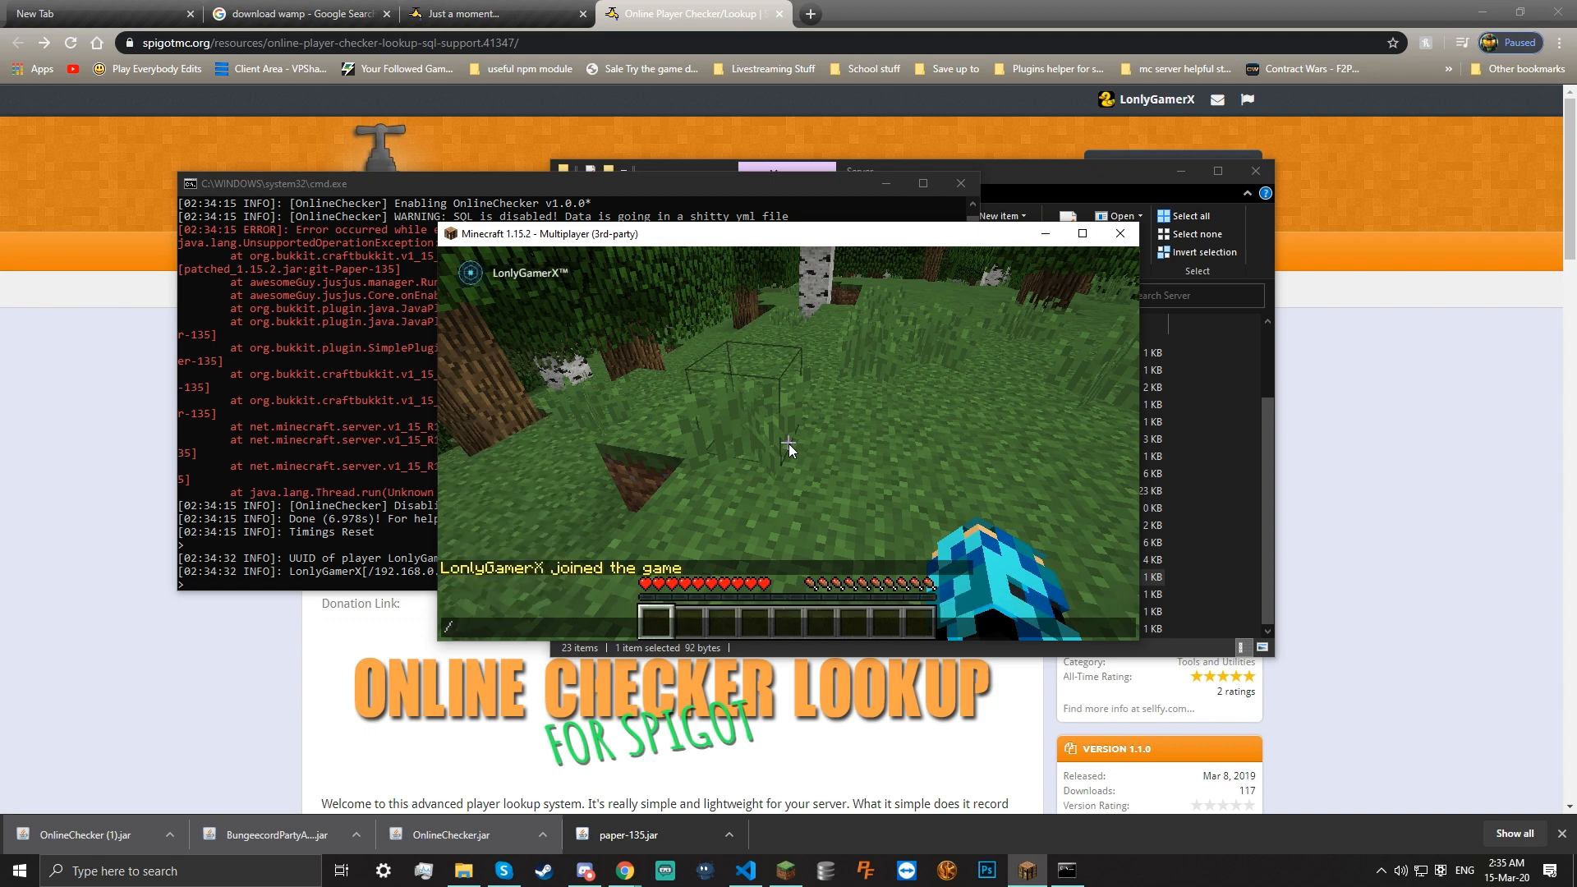
type("plugins")
key("Return")
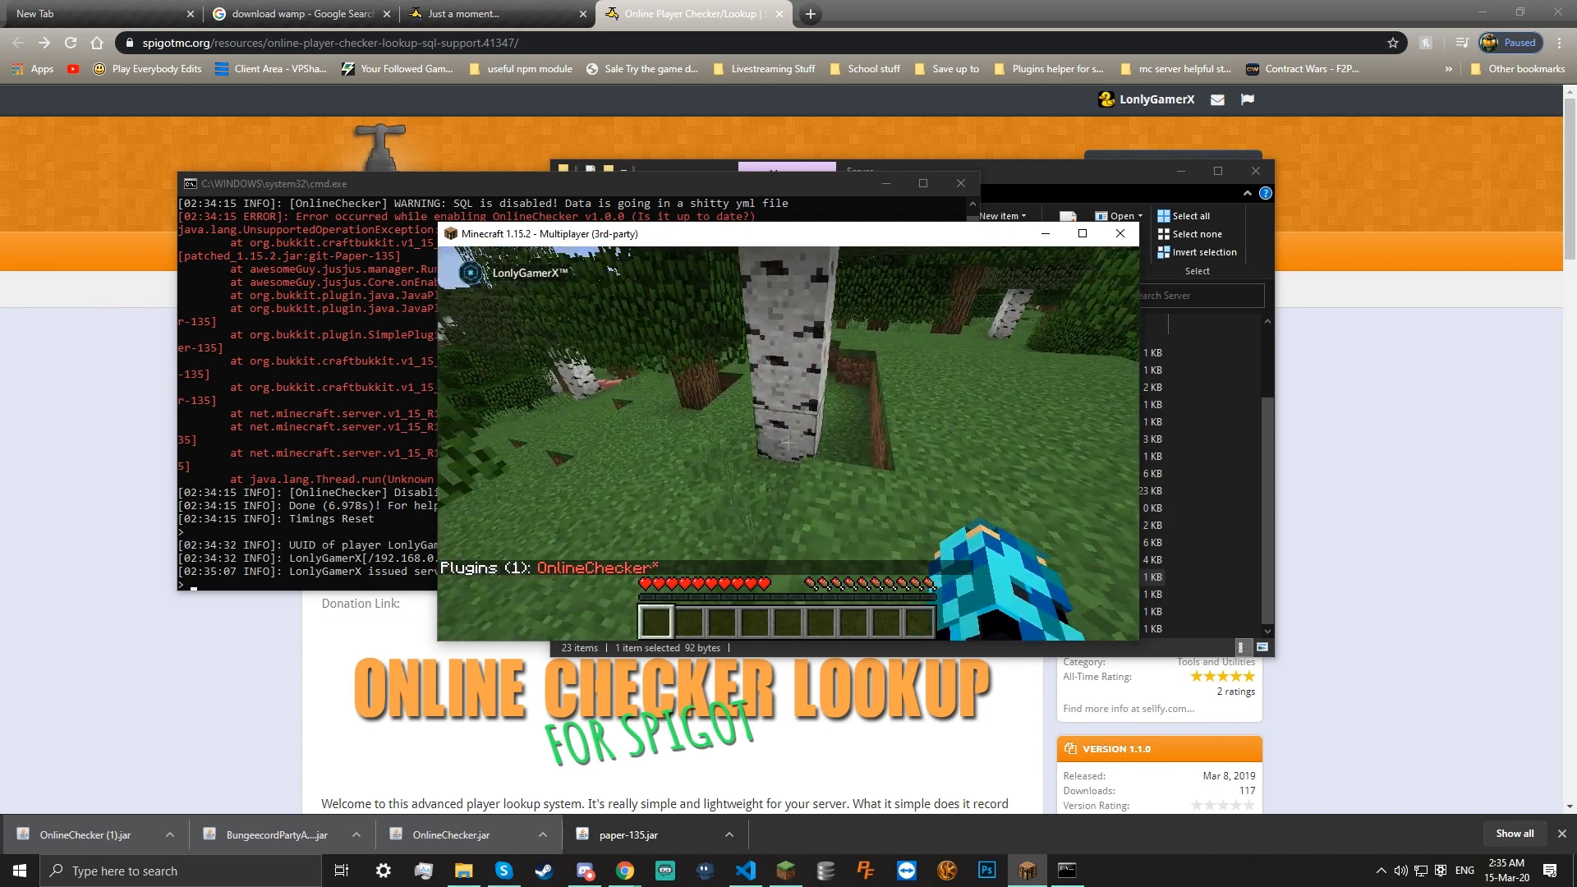
Run /paper and /paper version, showing git-Paper-135 for 1.15.2
key("slash")
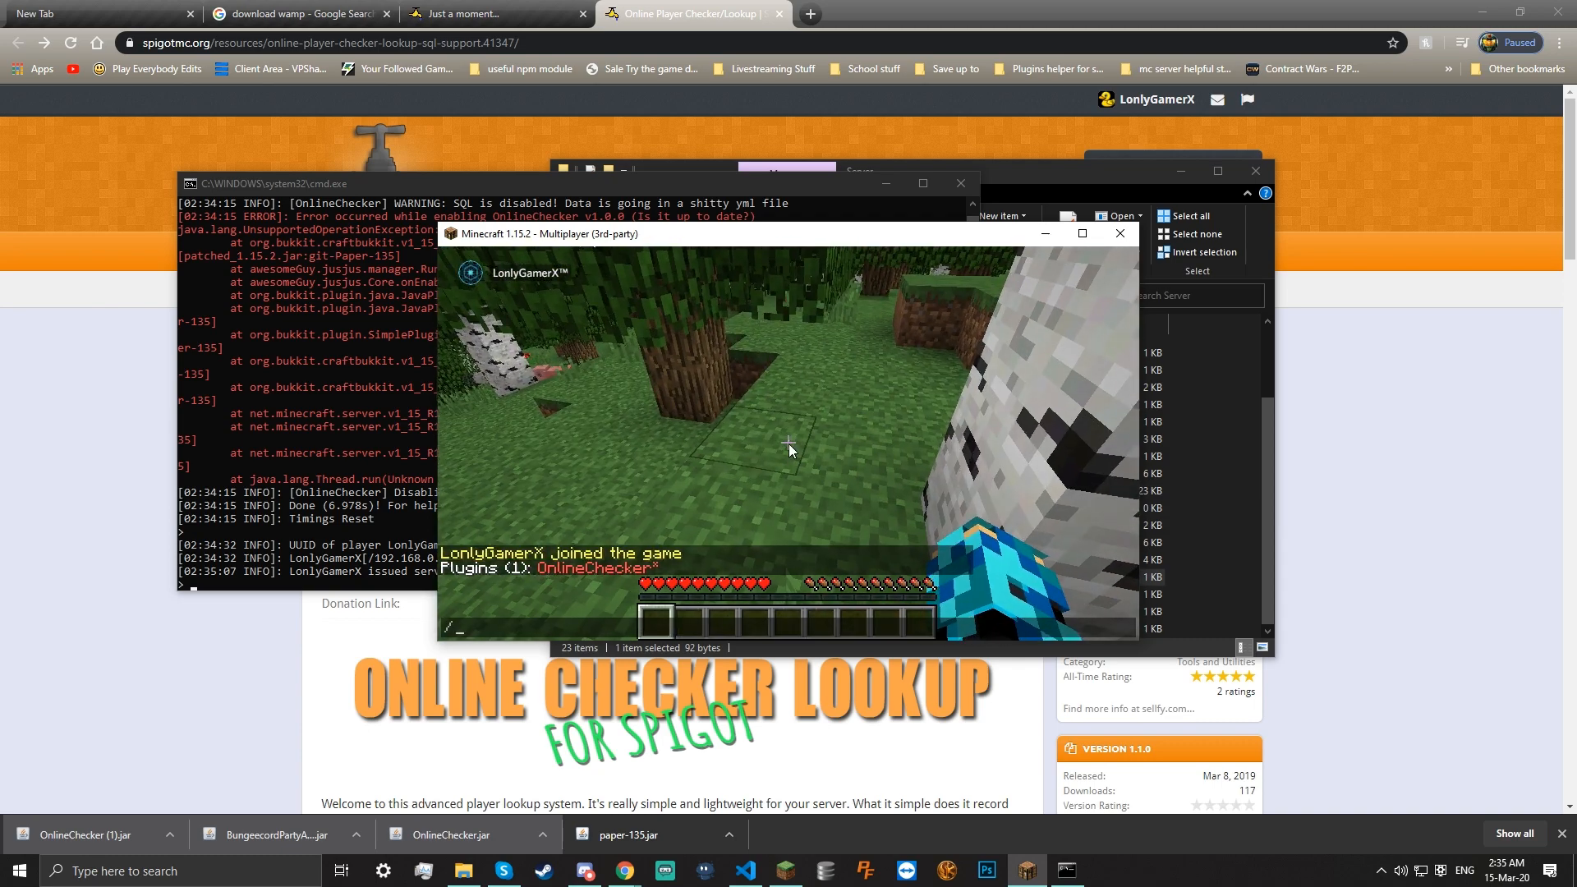
type("pp")
key("BackSpace")
type("aper")
key("Return")
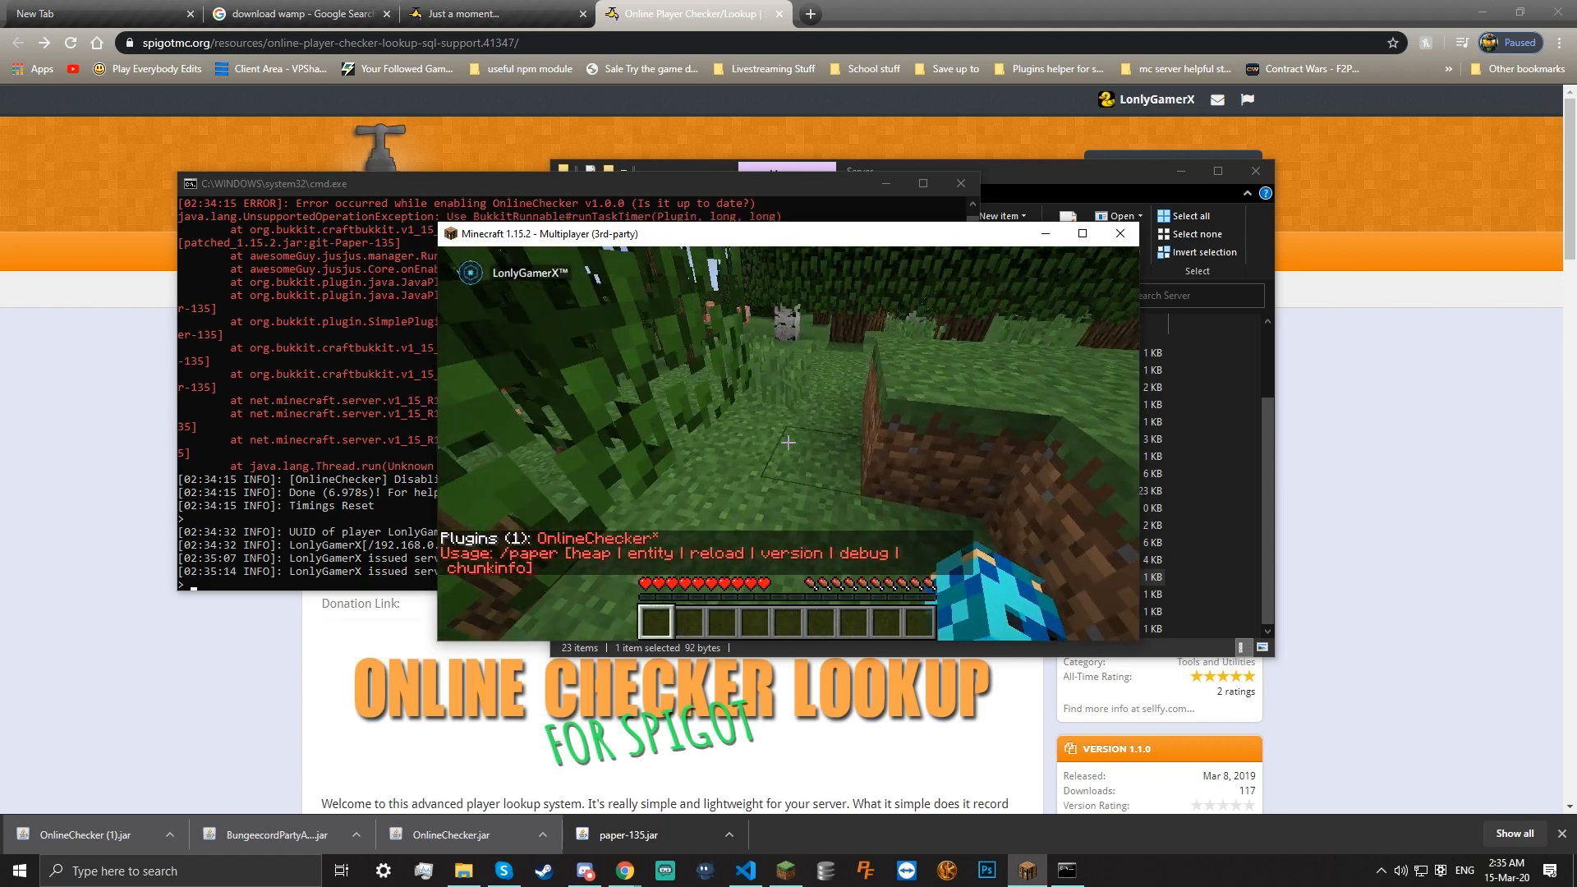
key("w")
key("slash")
key("Up")
key("Up")
key("Tab")
key("Return")
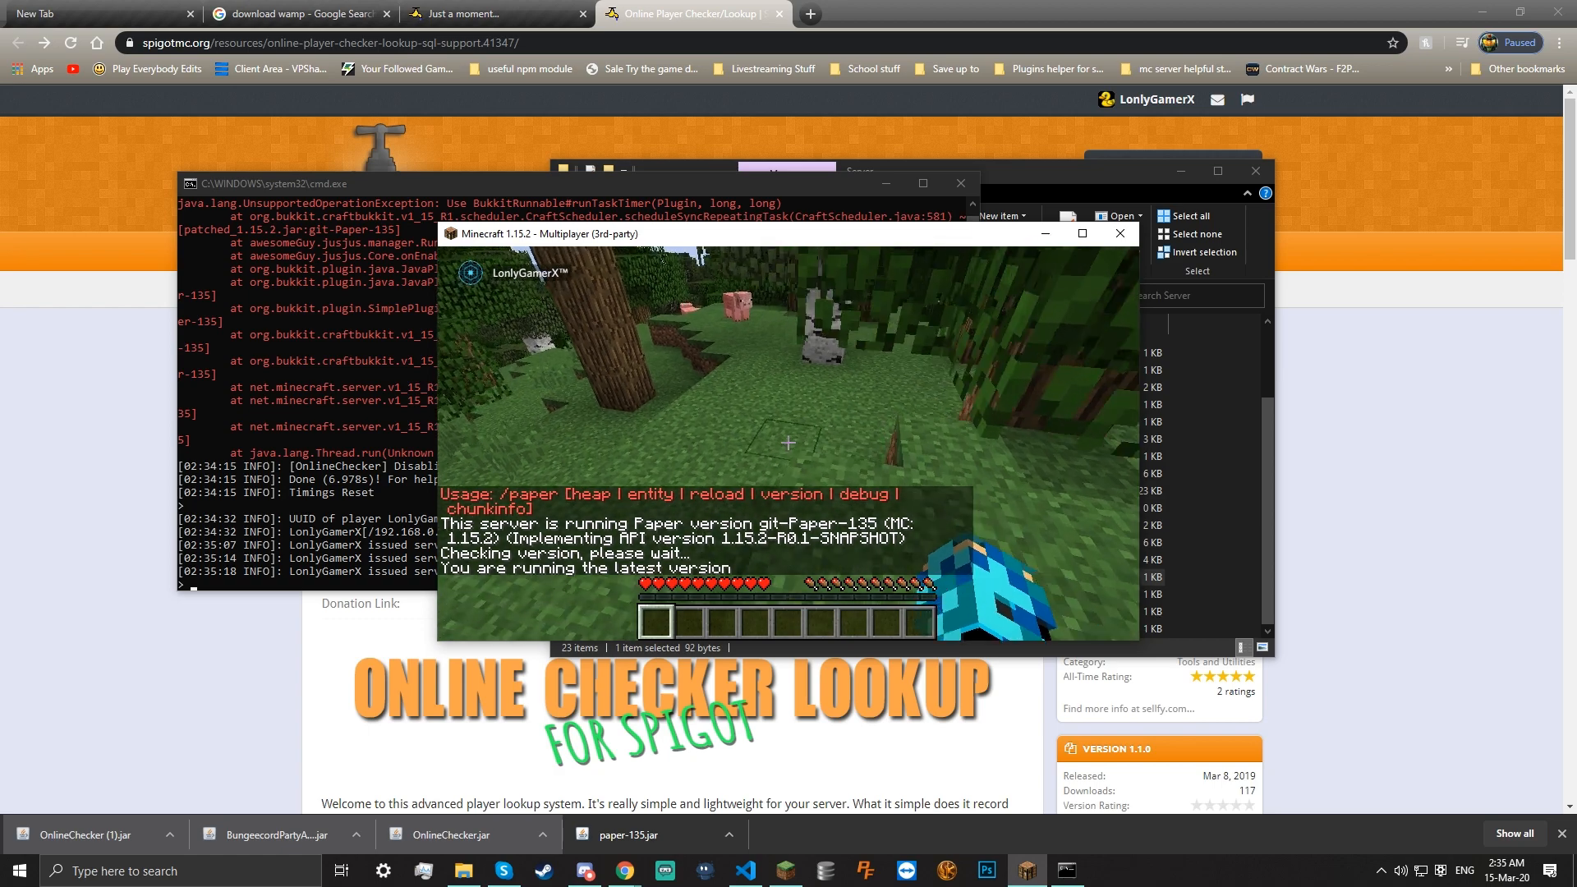
scroll(789, 444, "up", 1)
Release the game and bring the OnlineChecker Spigot page in Chrome to the front
key("e")
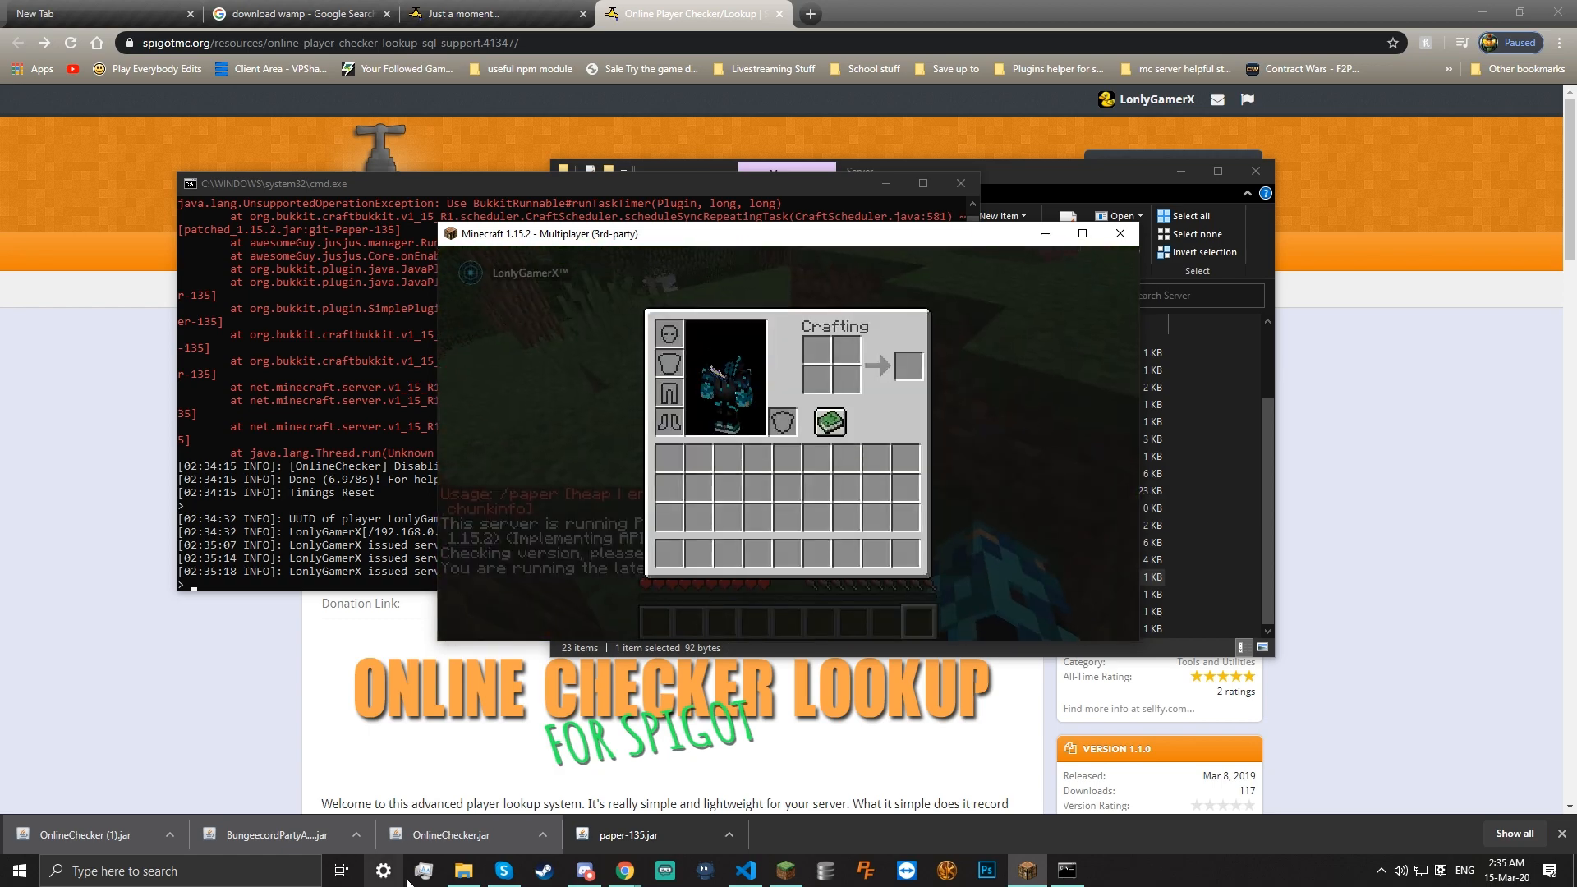
key("e")
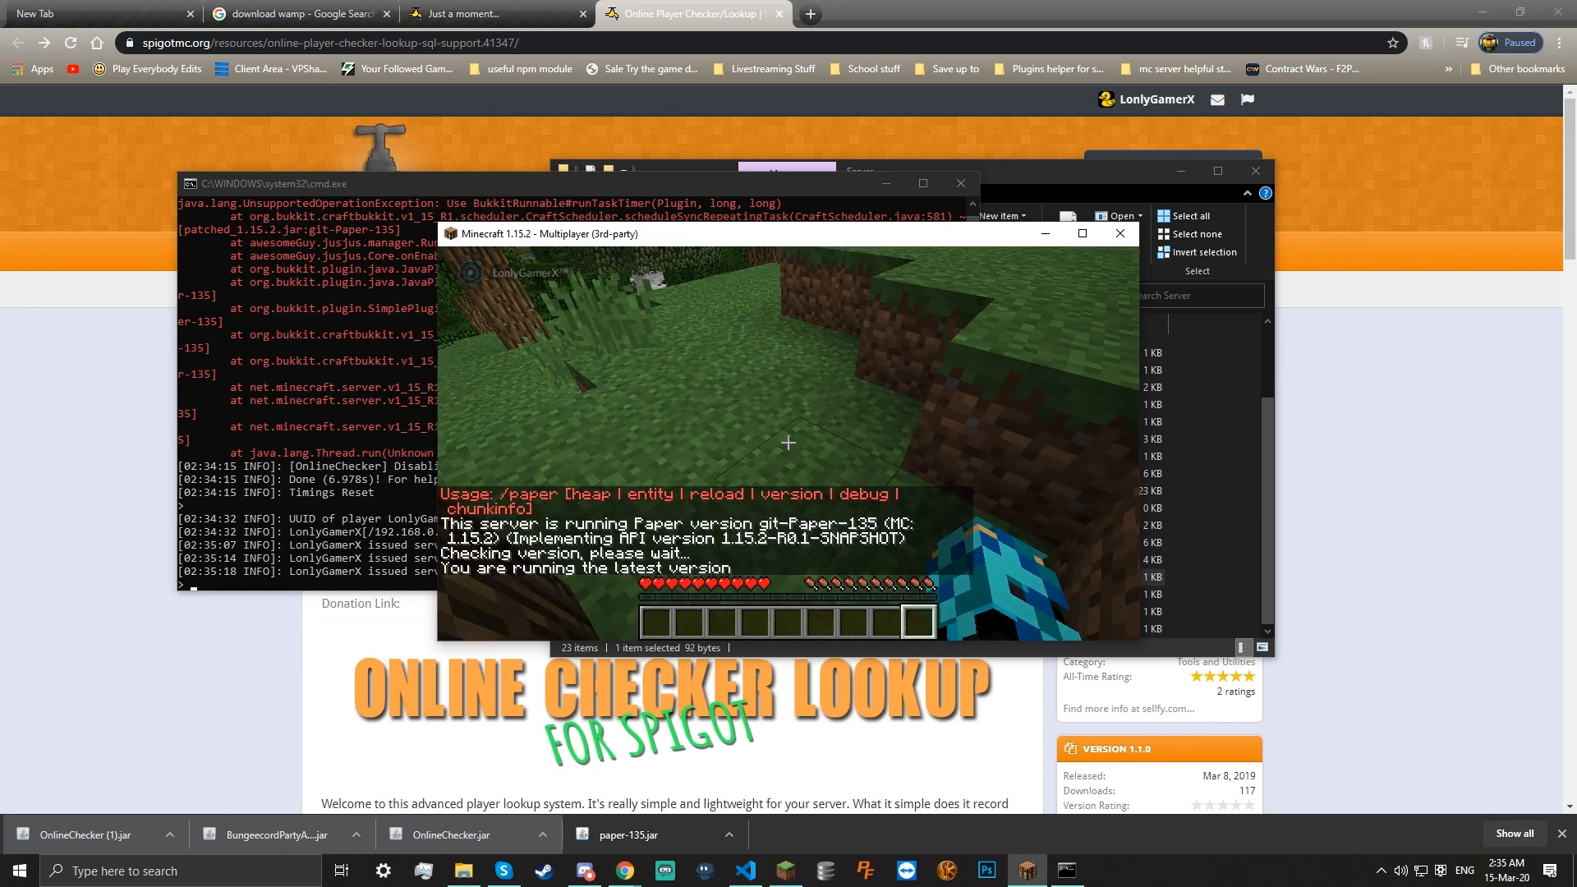
key("e")
left_click(608, 361)
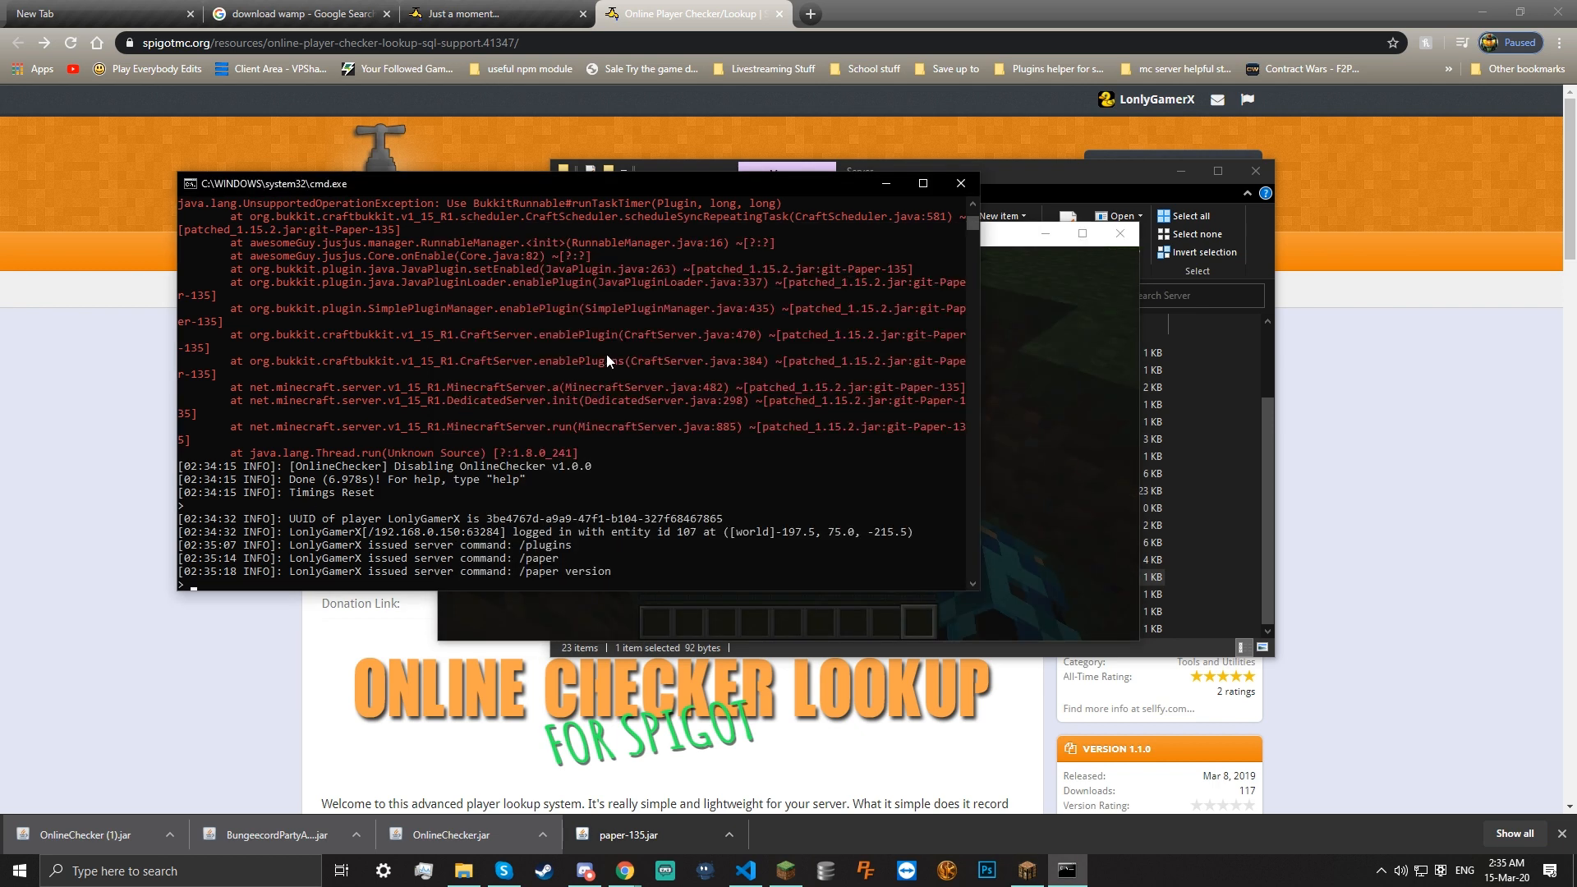
left_click(463, 871)
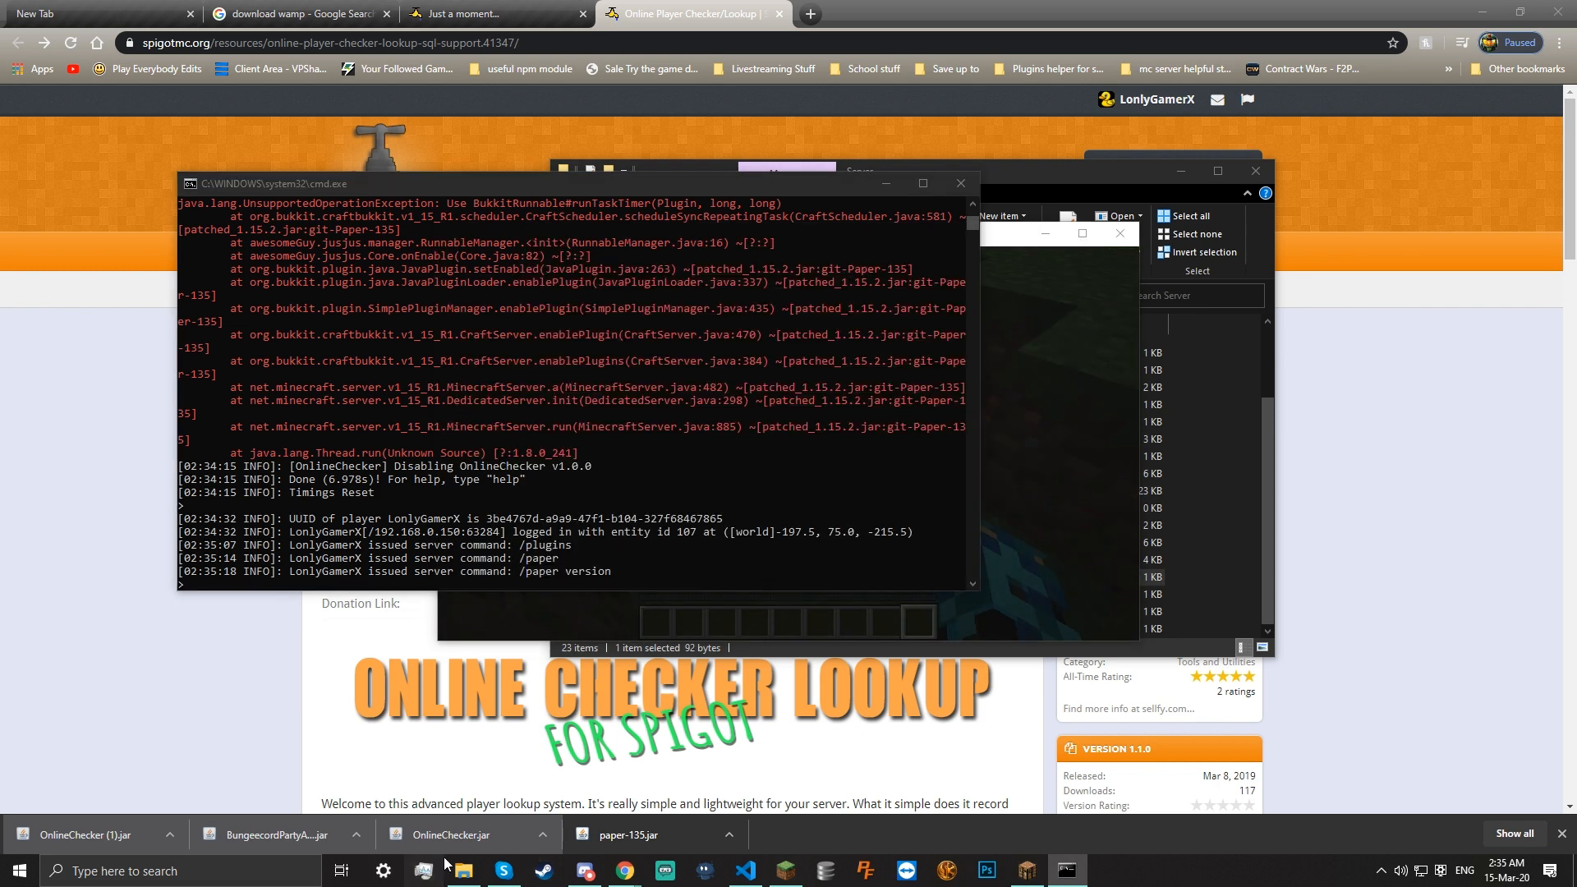
left_click(1342, 265)
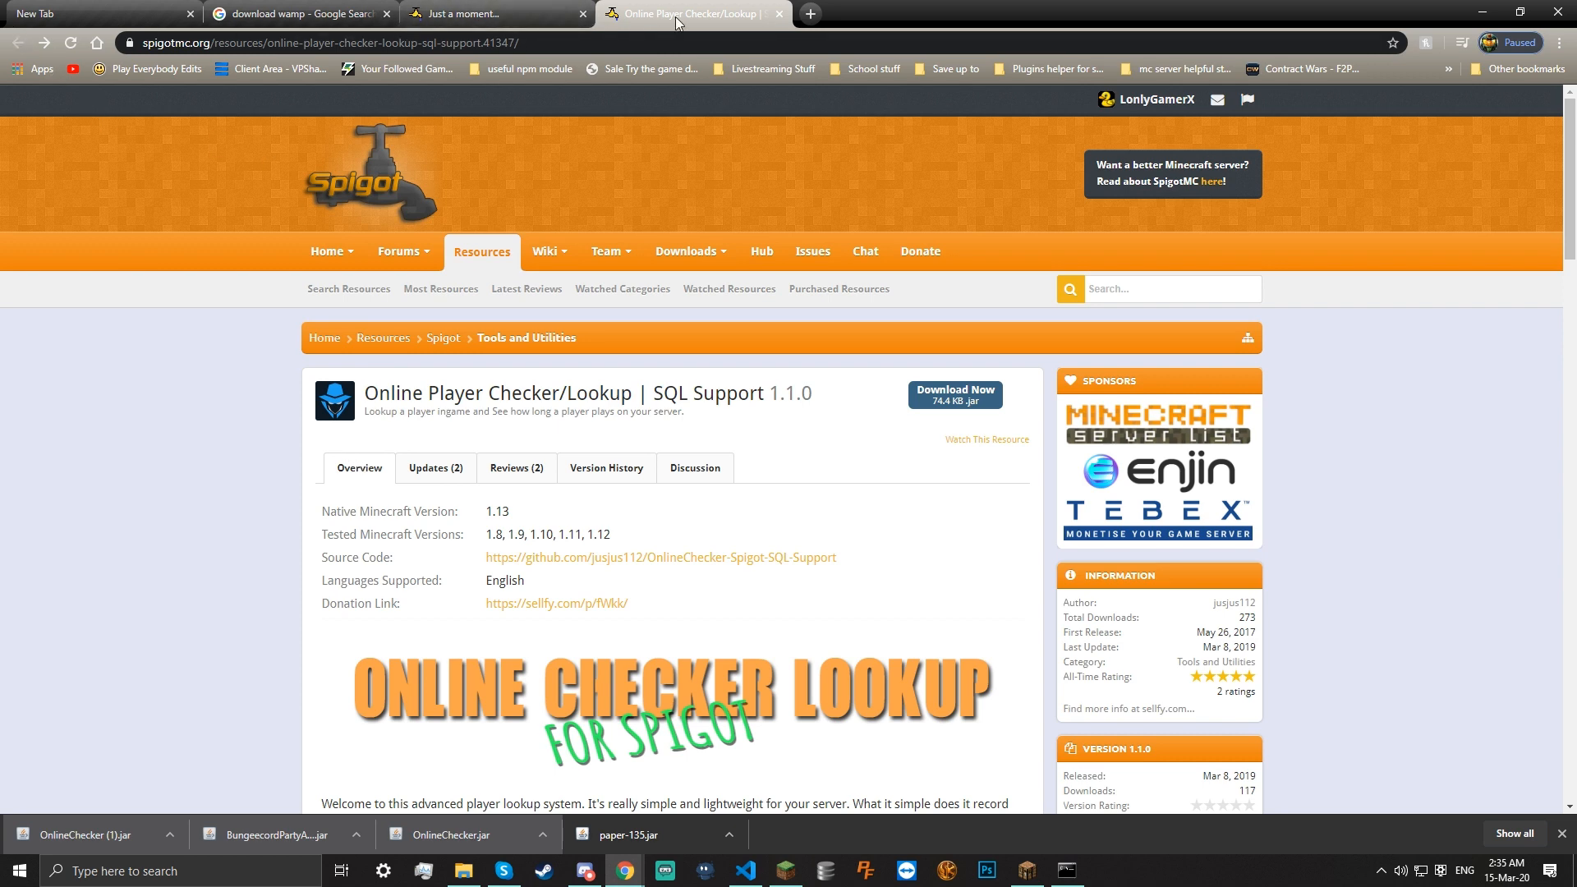
Close the stalled 'Just a moment...' tab and browse the Spigot resources listing
left_click(583, 13)
left_click(483, 253)
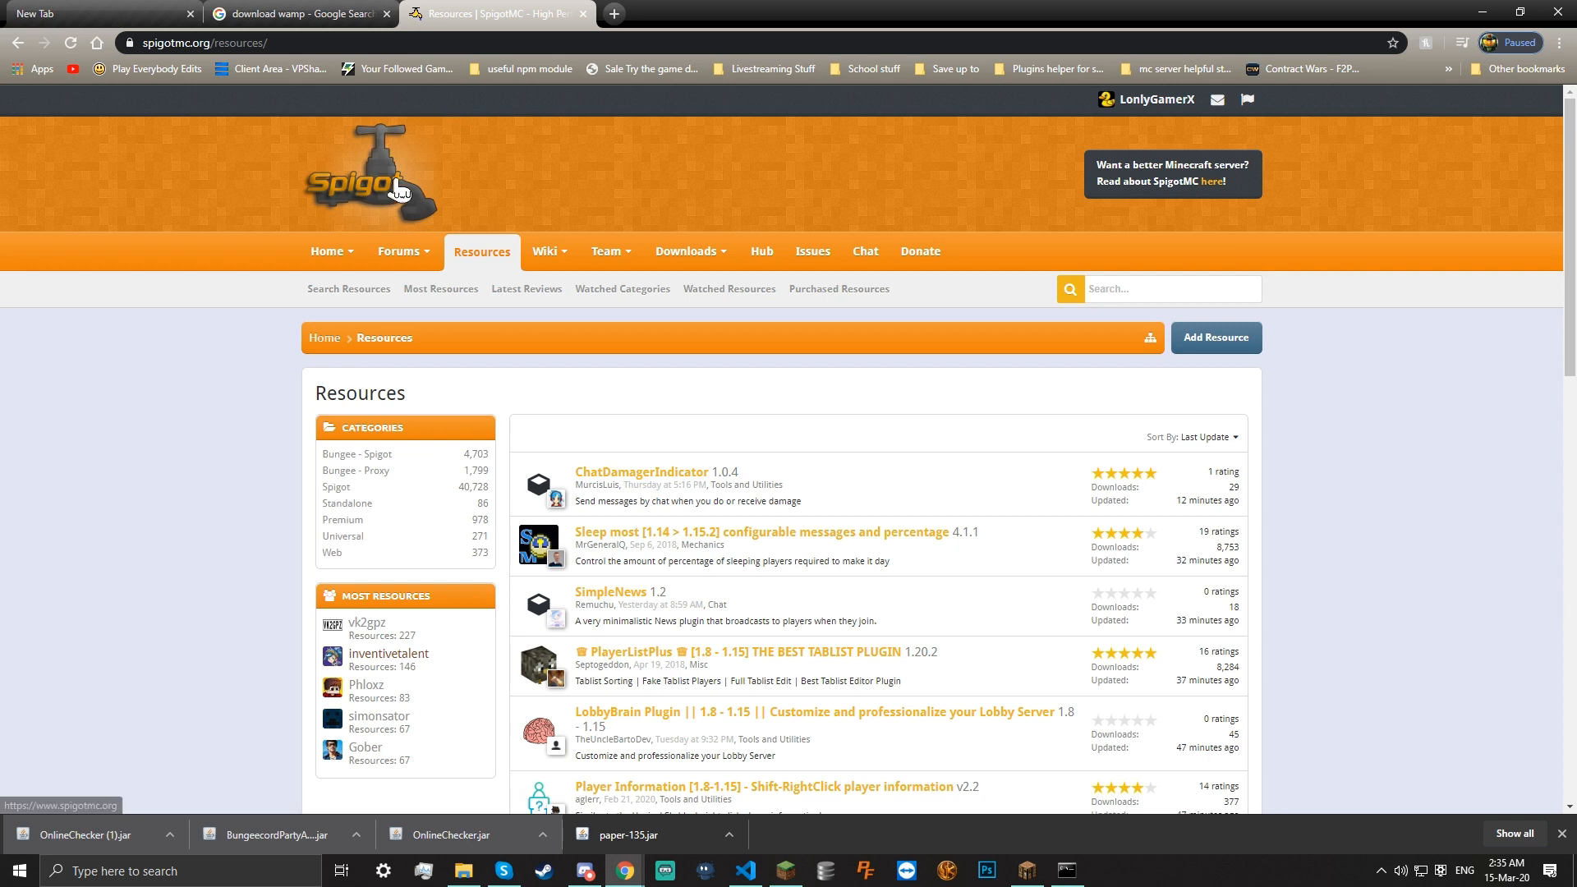
scroll(640, 125, "down", 1)
scroll(657, 181, "down", 5)
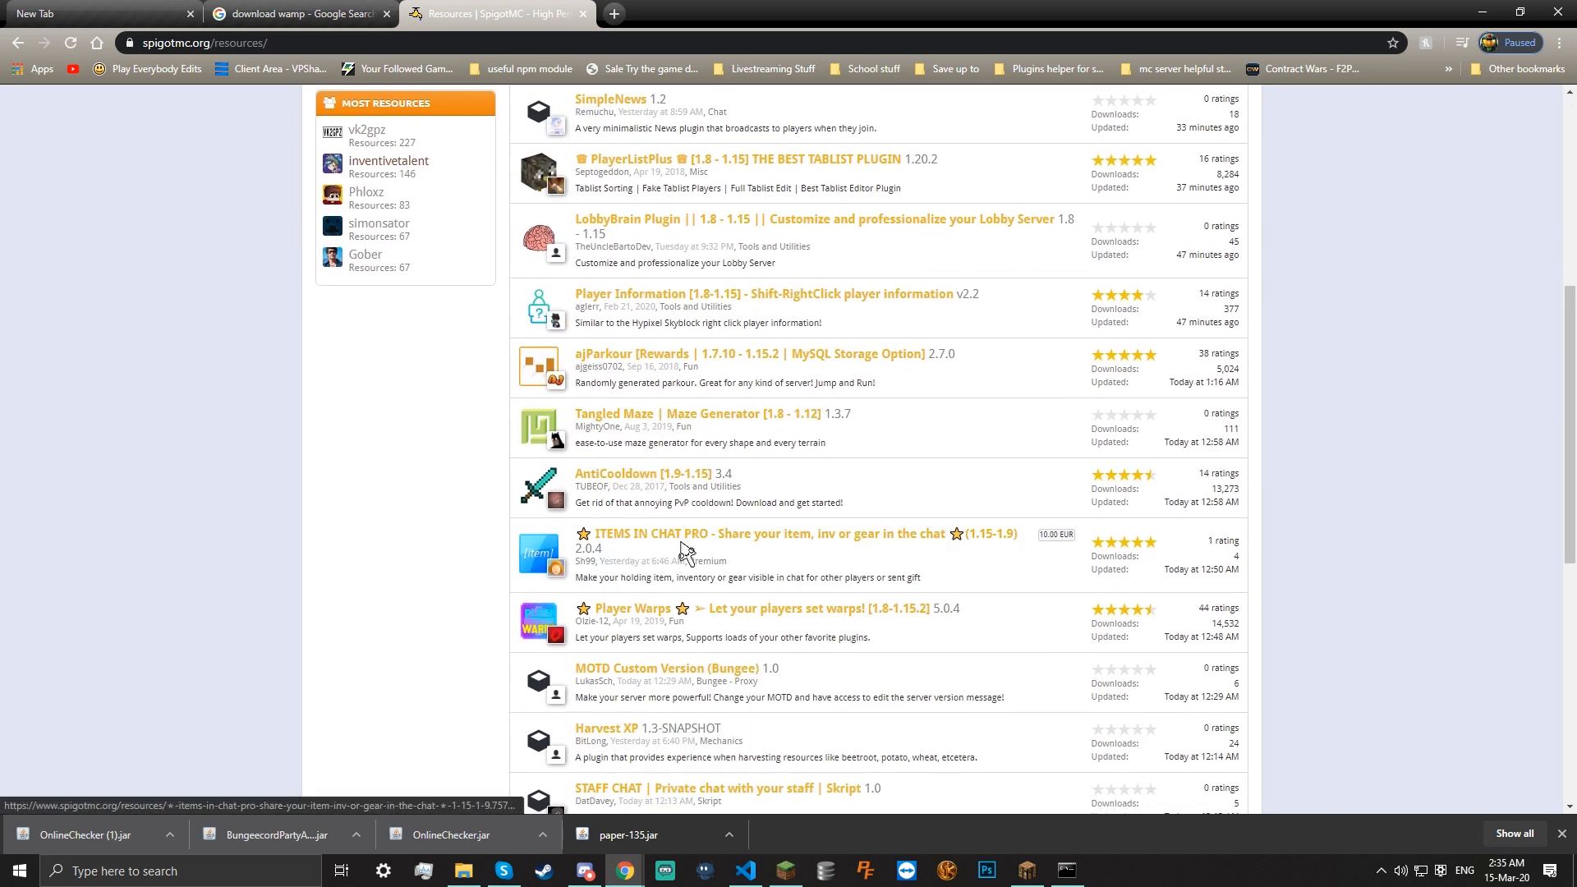
scroll(750, 622, "down", 2)
scroll(750, 621, "down", 2)
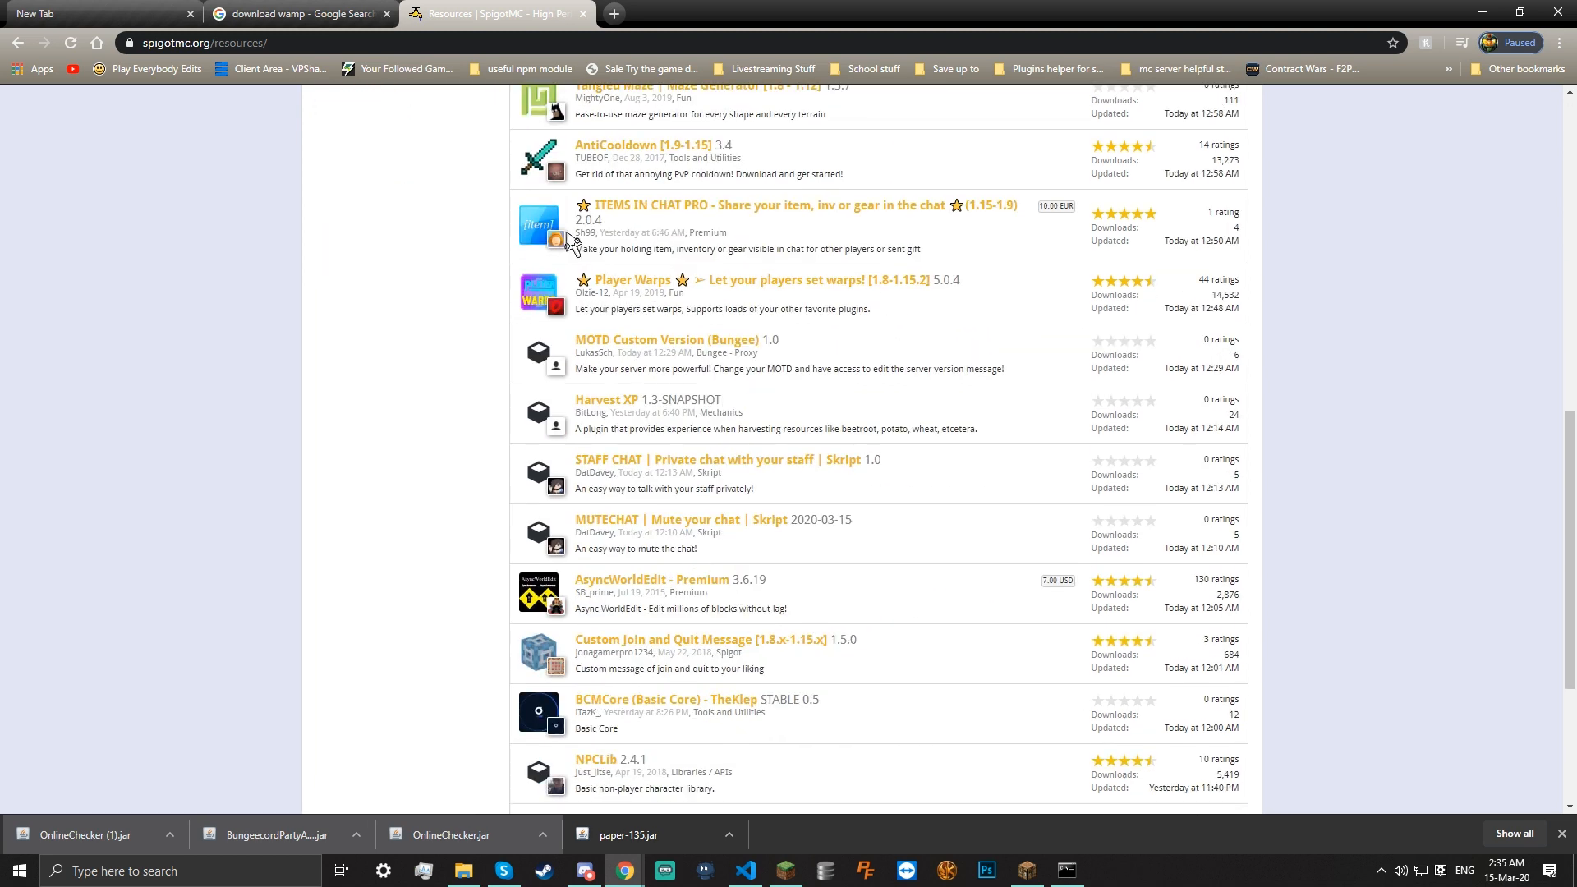
Google 'economy plugin spigot list mysql' and open the MySQL Economy Bridge result
left_click(458, 47)
type("economy plugin spigot list")
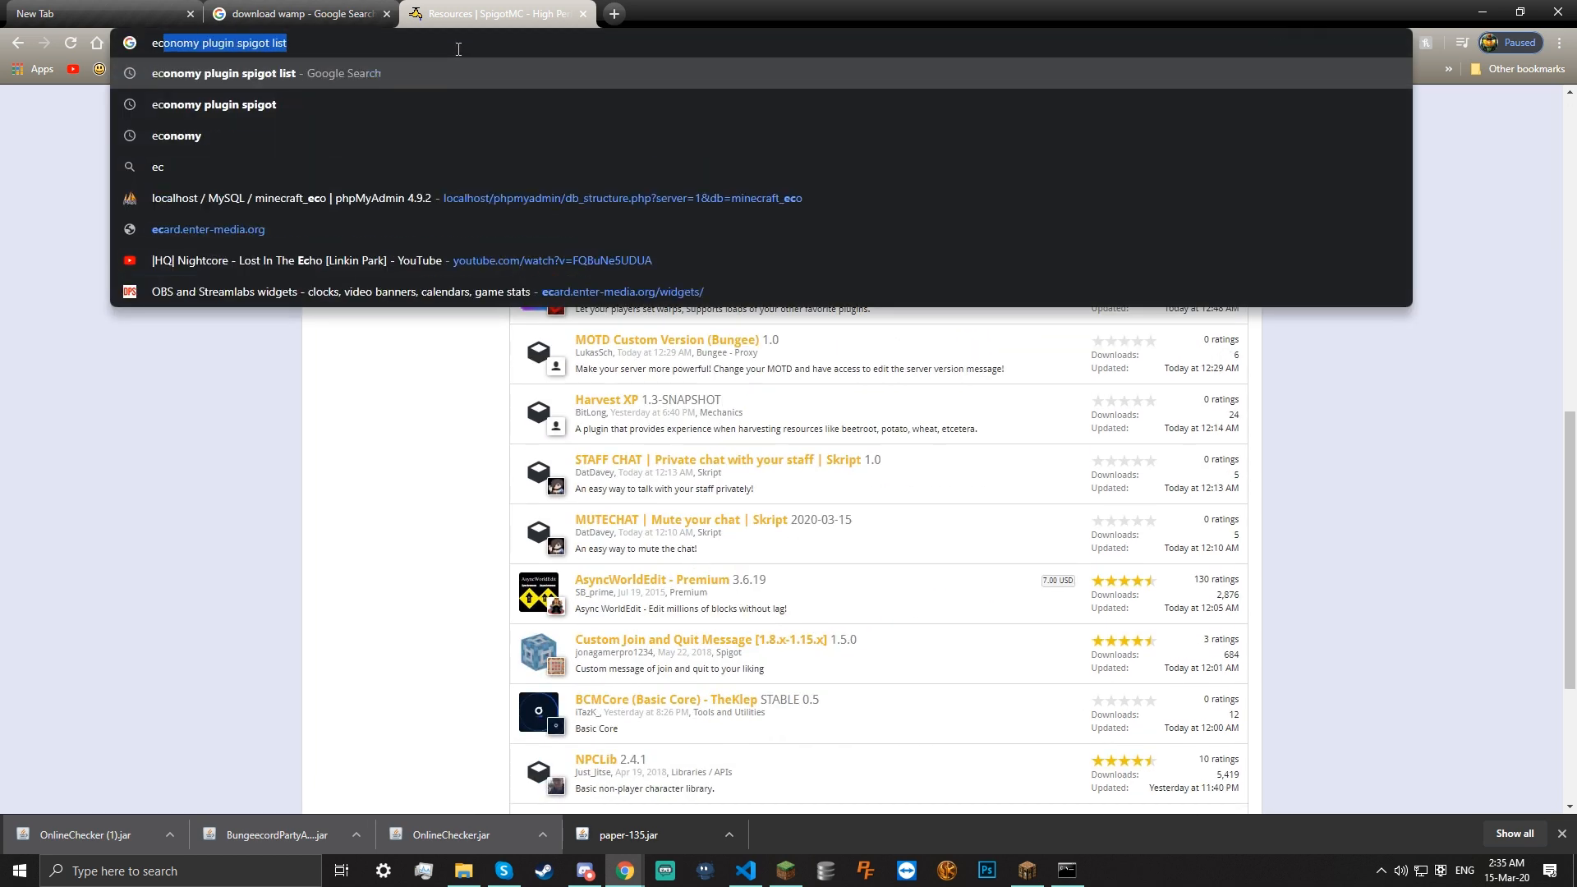
key("Right")
type("mysql")
key("Return")
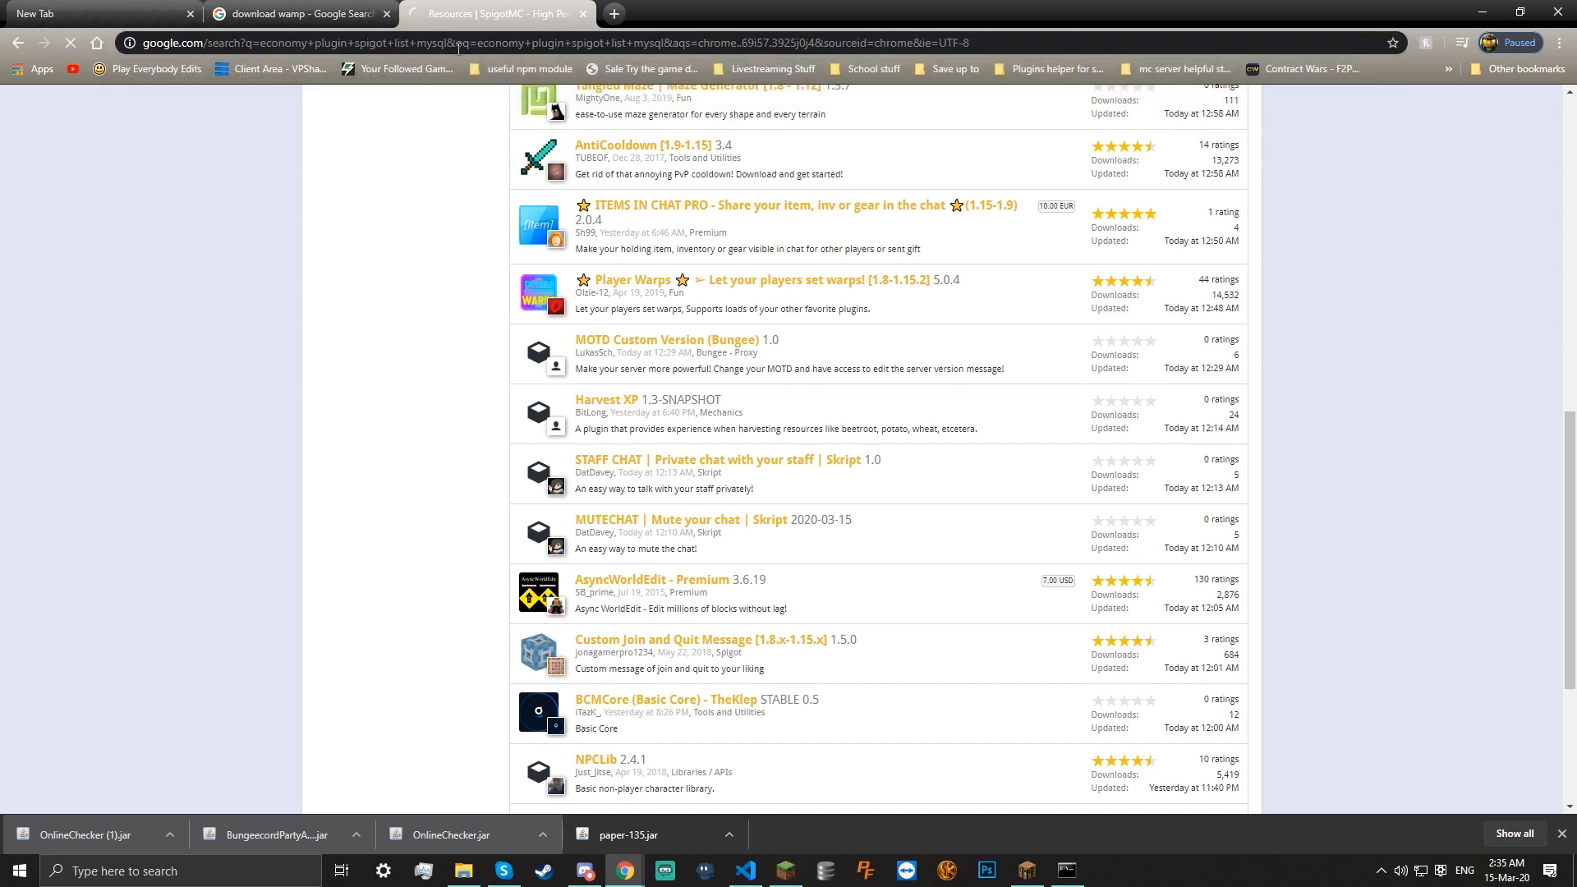
scroll(263, 361, "down", 2)
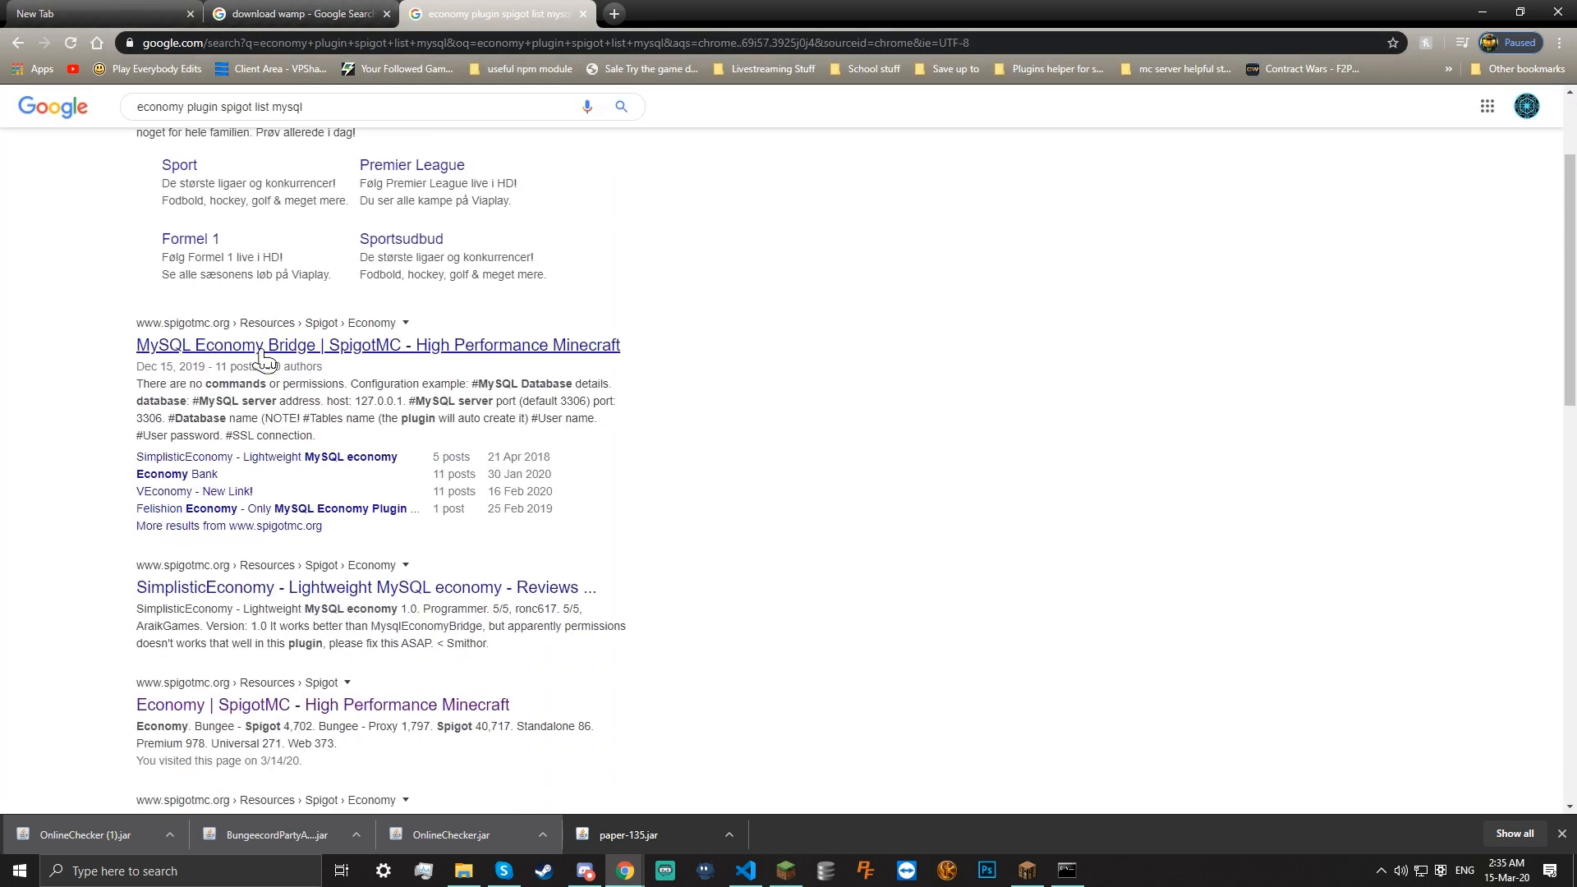
left_click(264, 355)
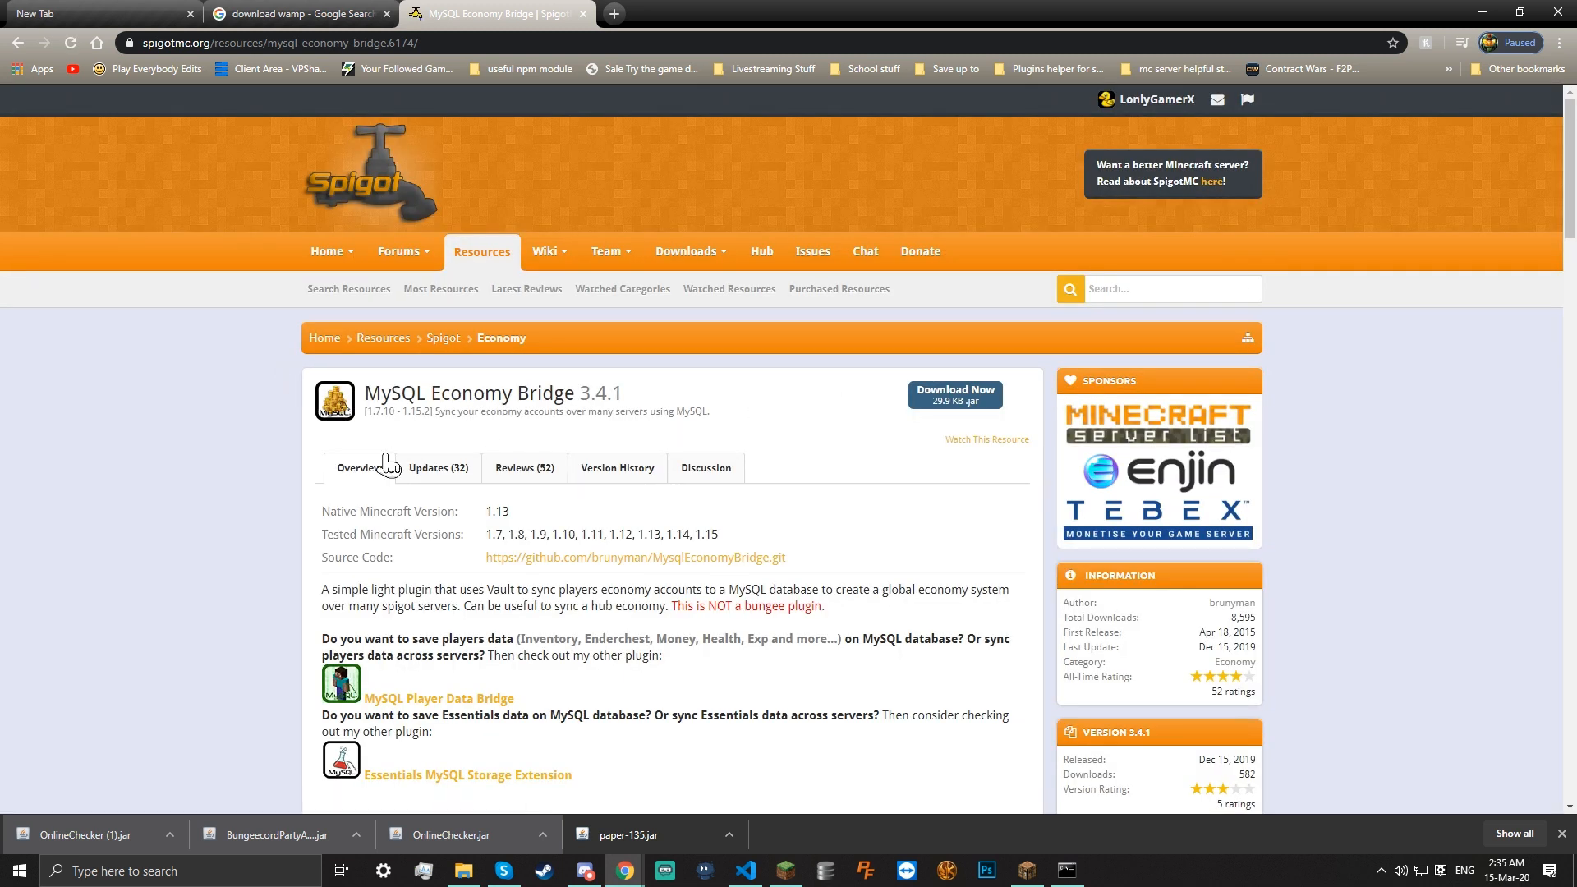
Search 'download vault plugin' in a new tab and open the Vault project page on Bukkit
left_click(365, 470)
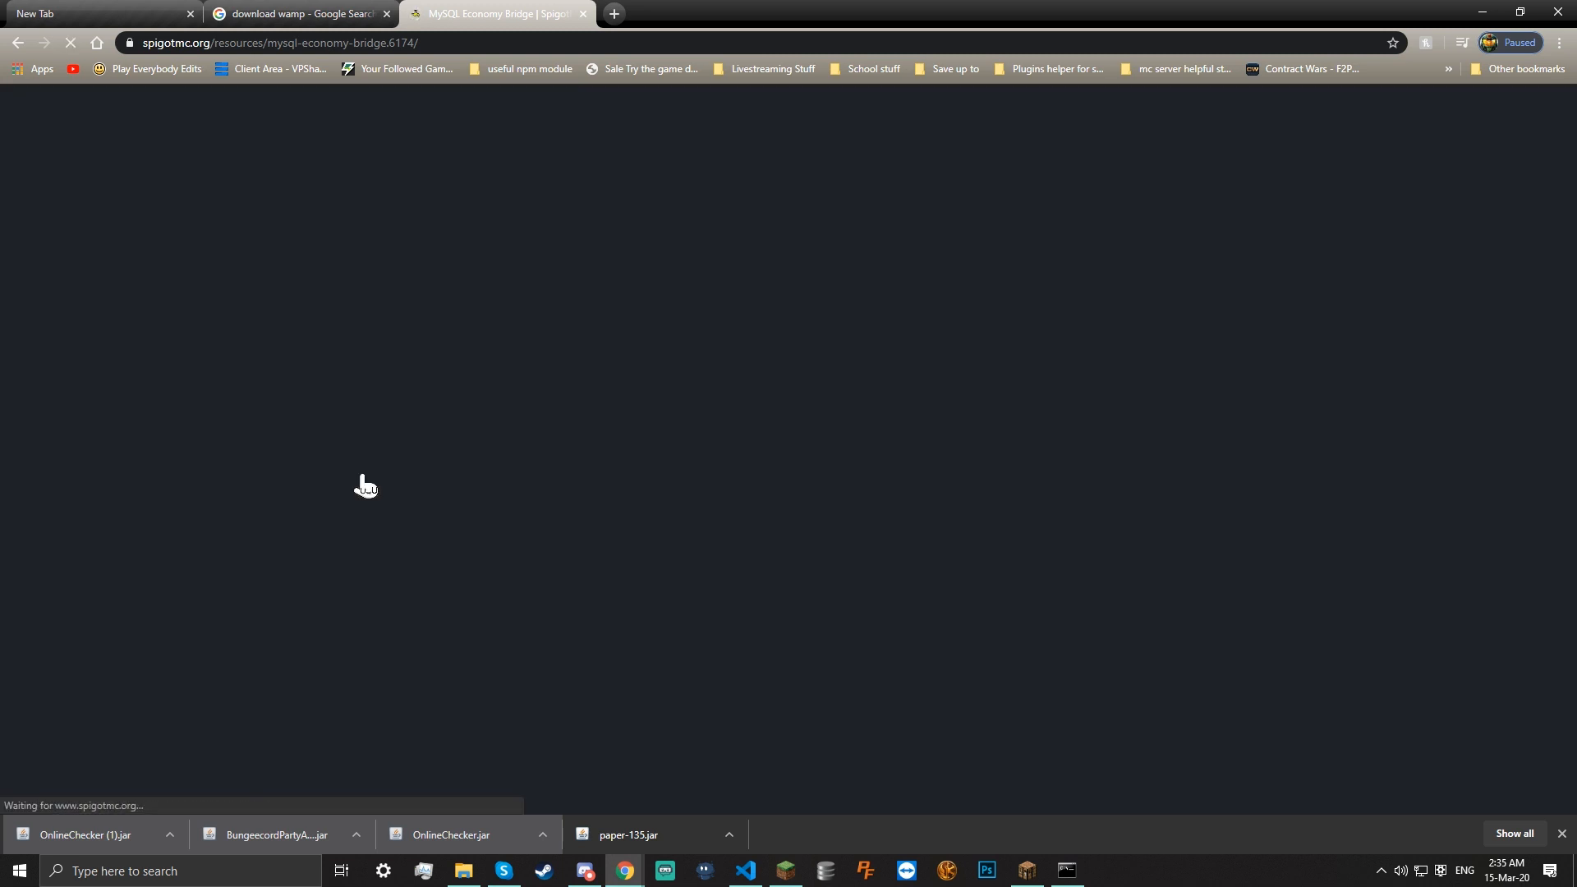
scroll(362, 475, "down", 3)
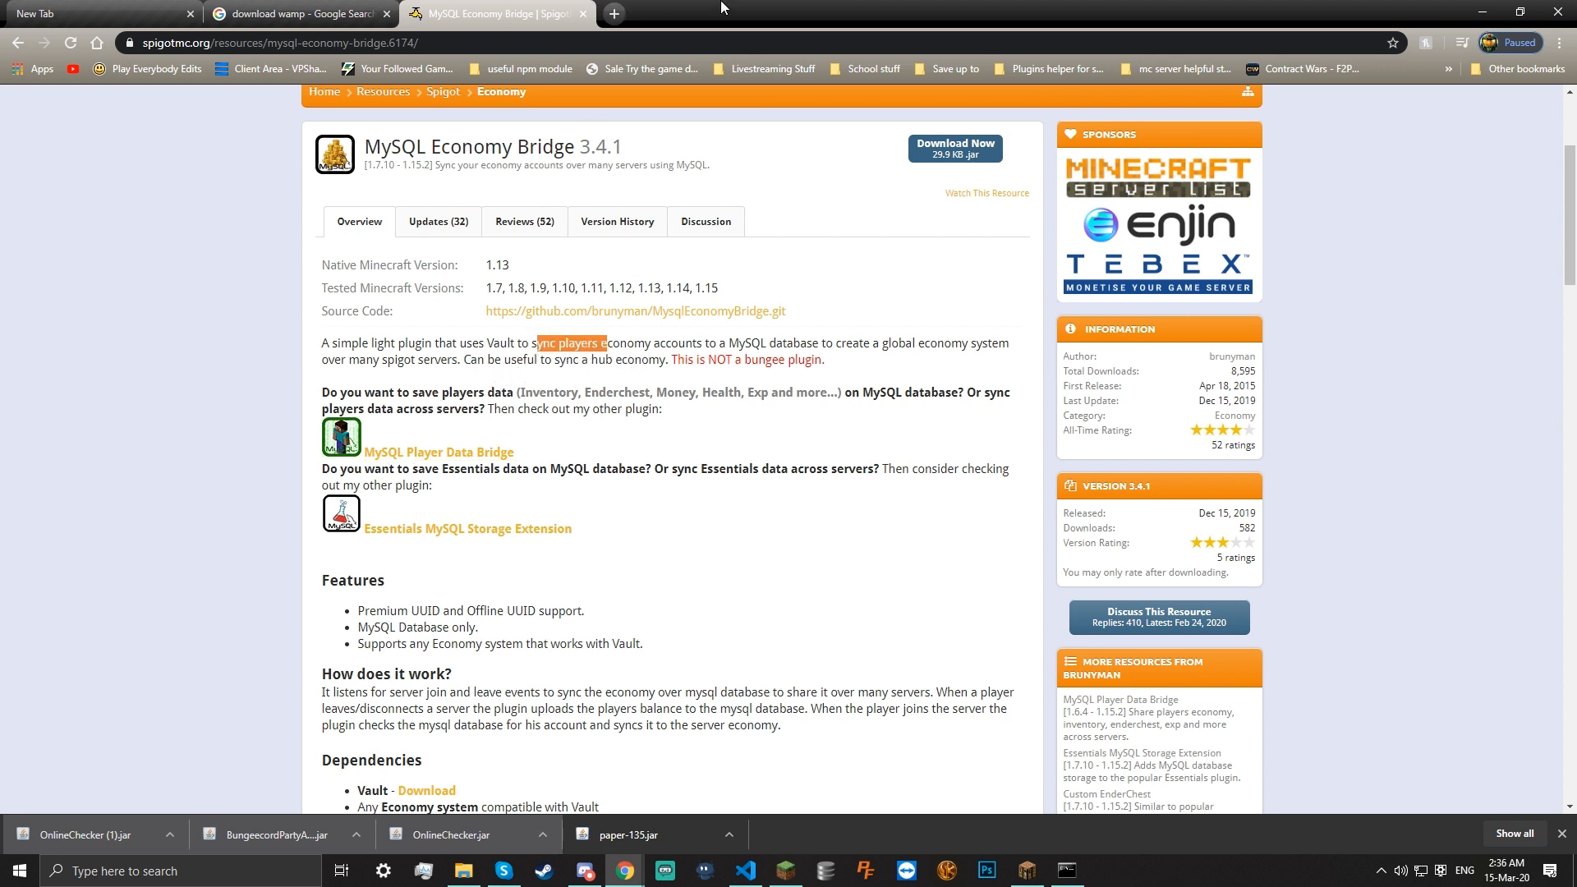
left_click(614, 13)
type("down")
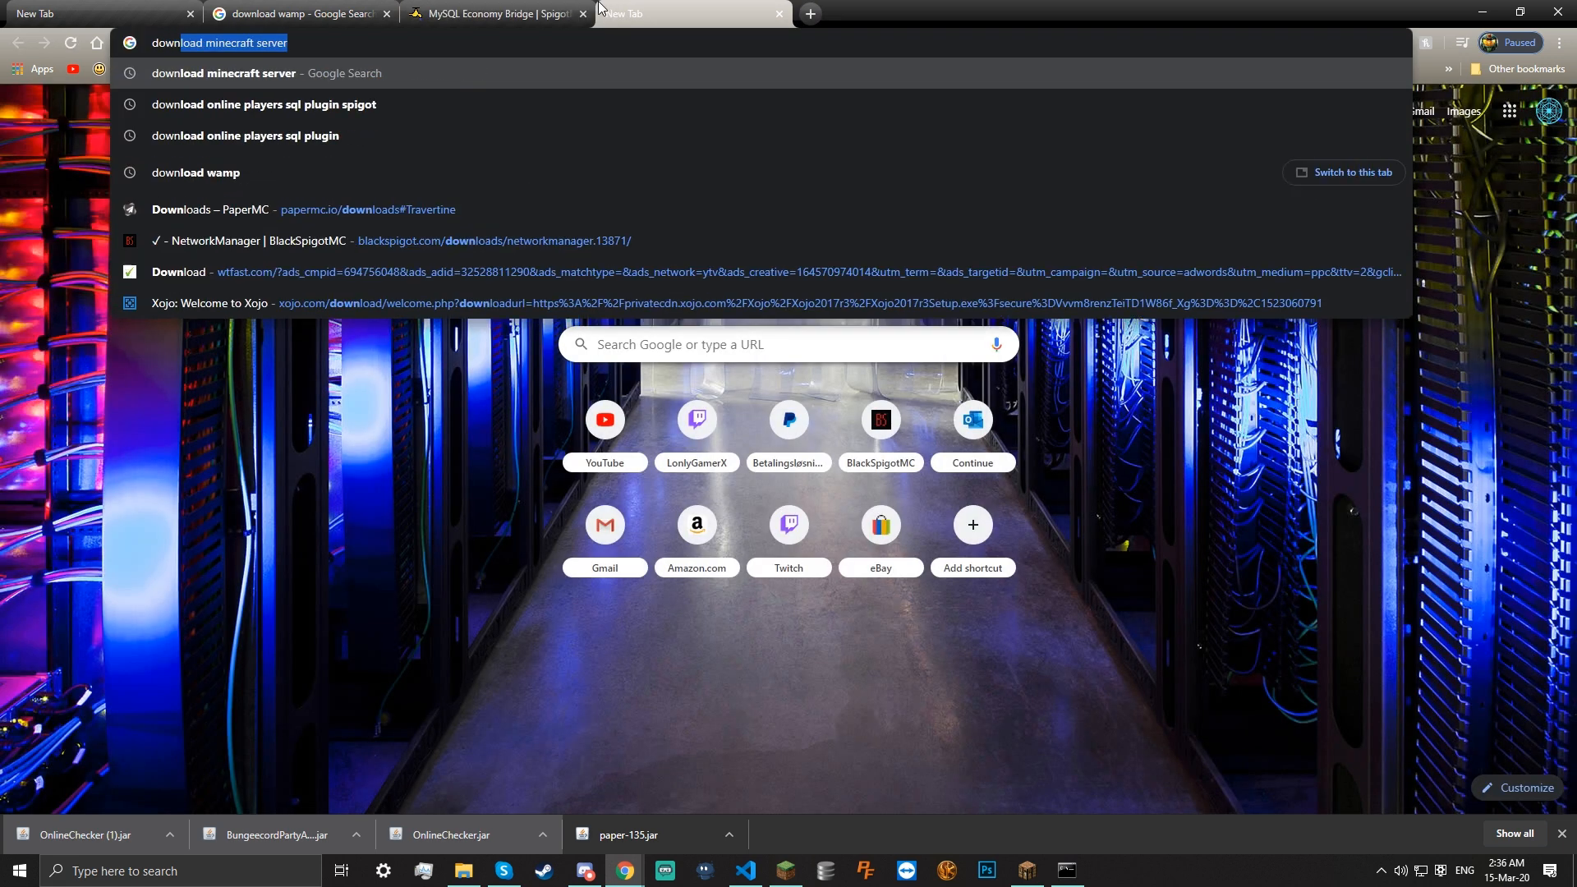
type("load va")
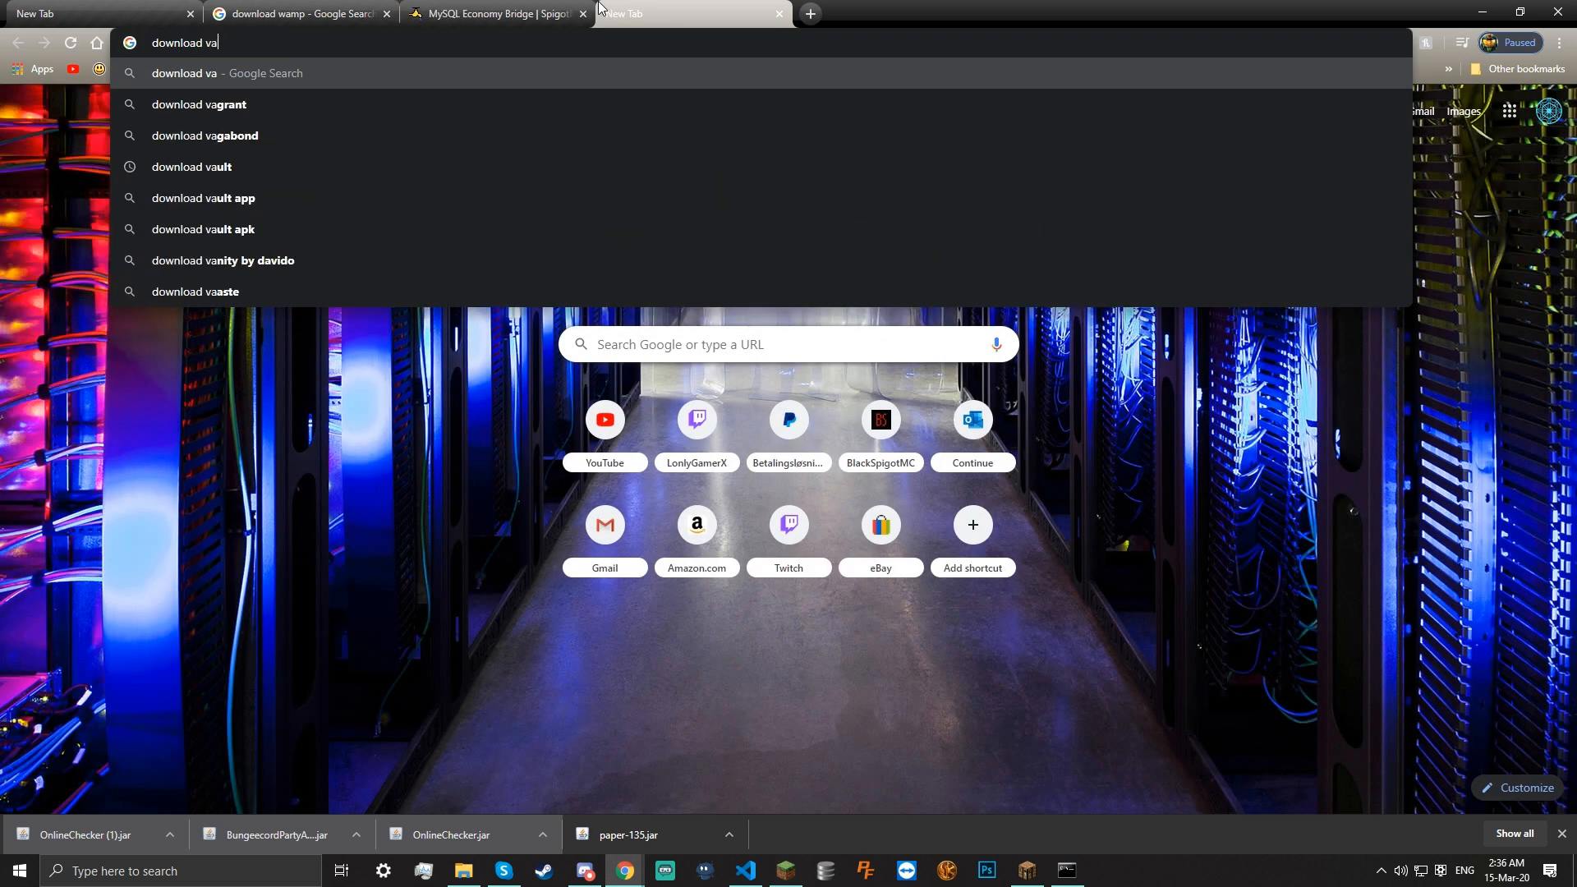
type("ult")
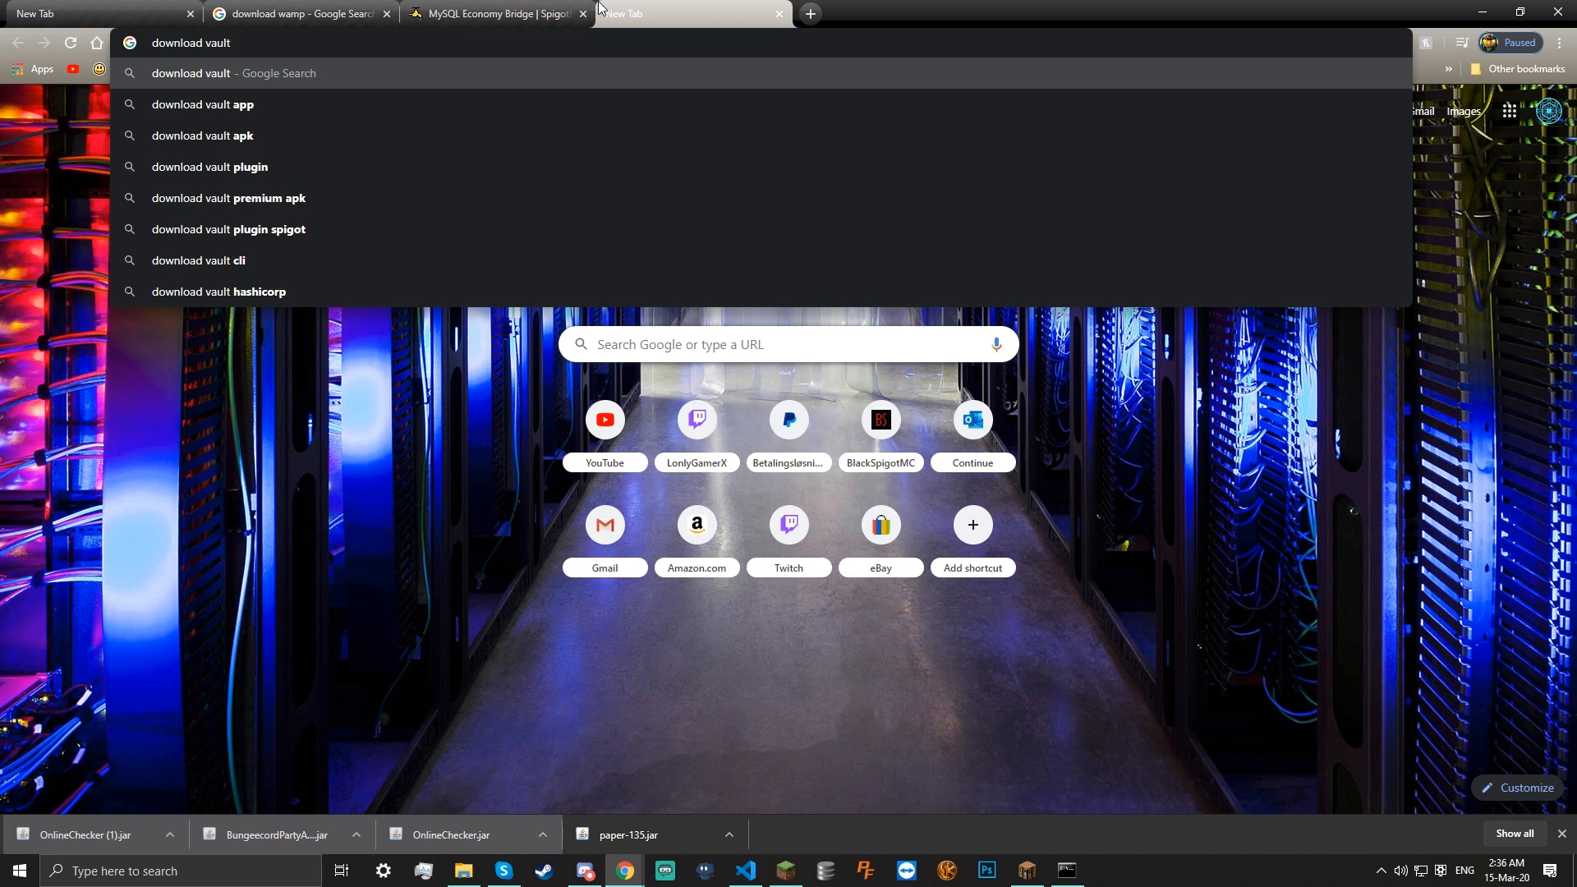
type(" plugin")
key("Return")
scroll(284, 421, "down", 1)
left_click(282, 426)
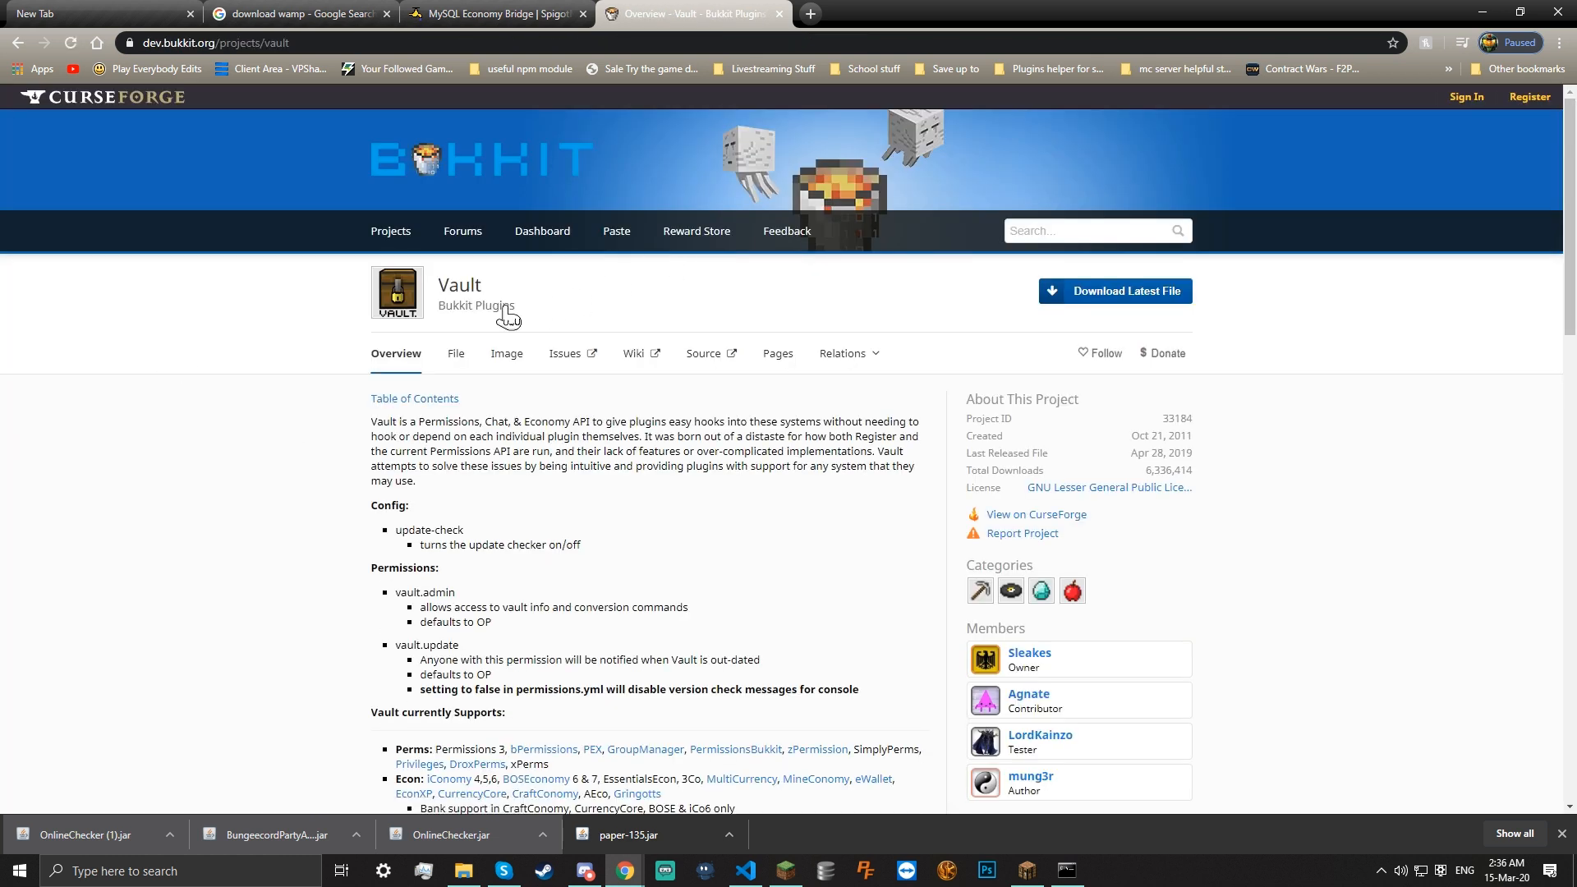
Download the latest Vault.jar, keep it, and drag it into the plugins folder
left_click(1075, 299)
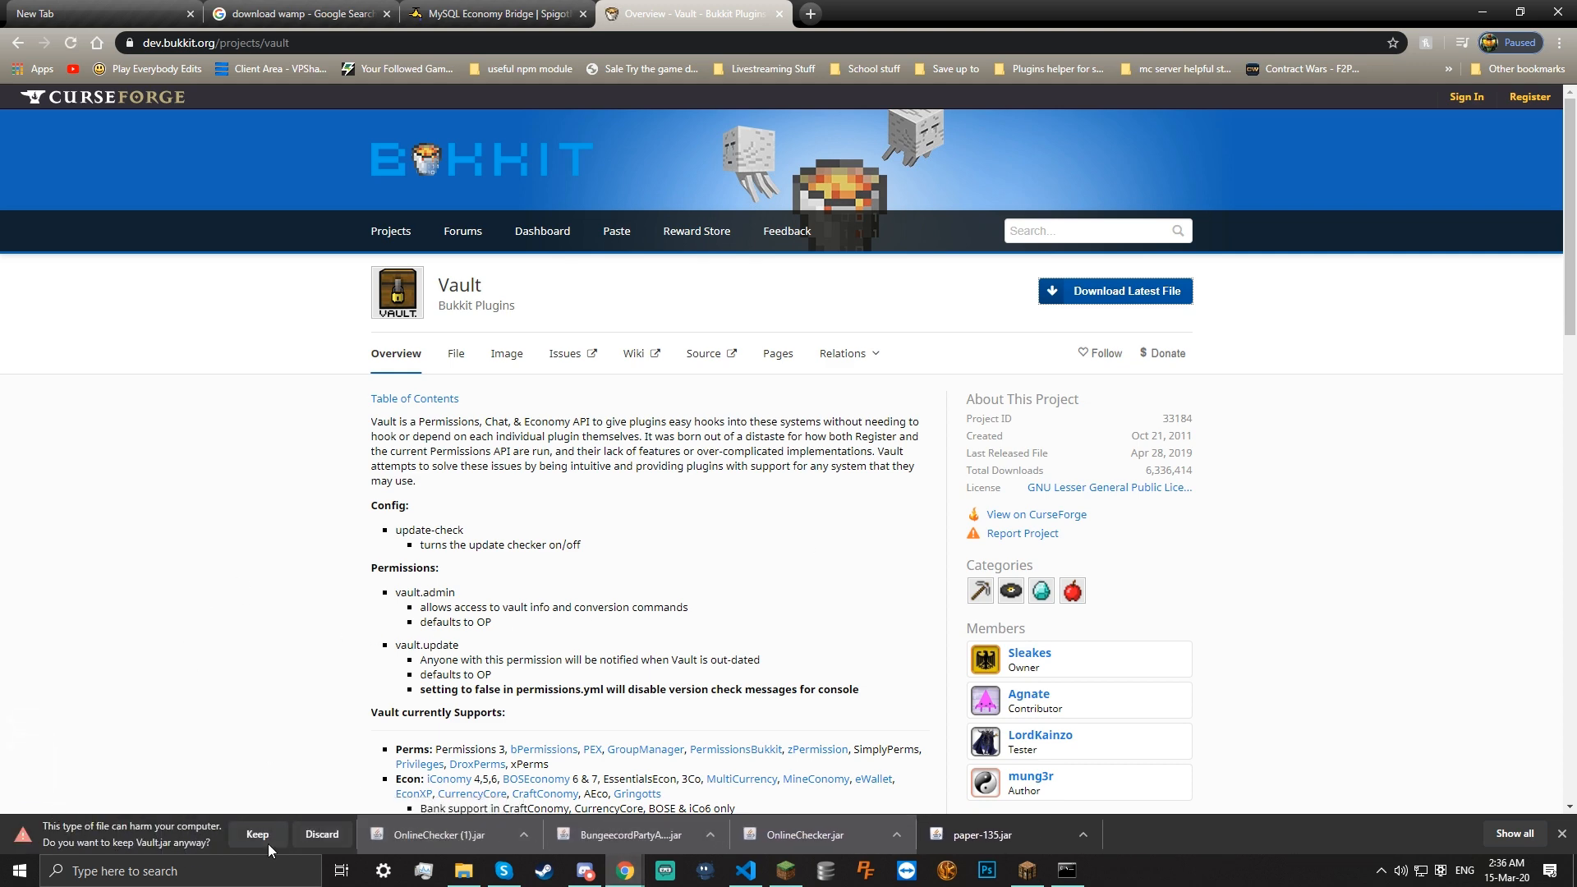
left_click(256, 835)
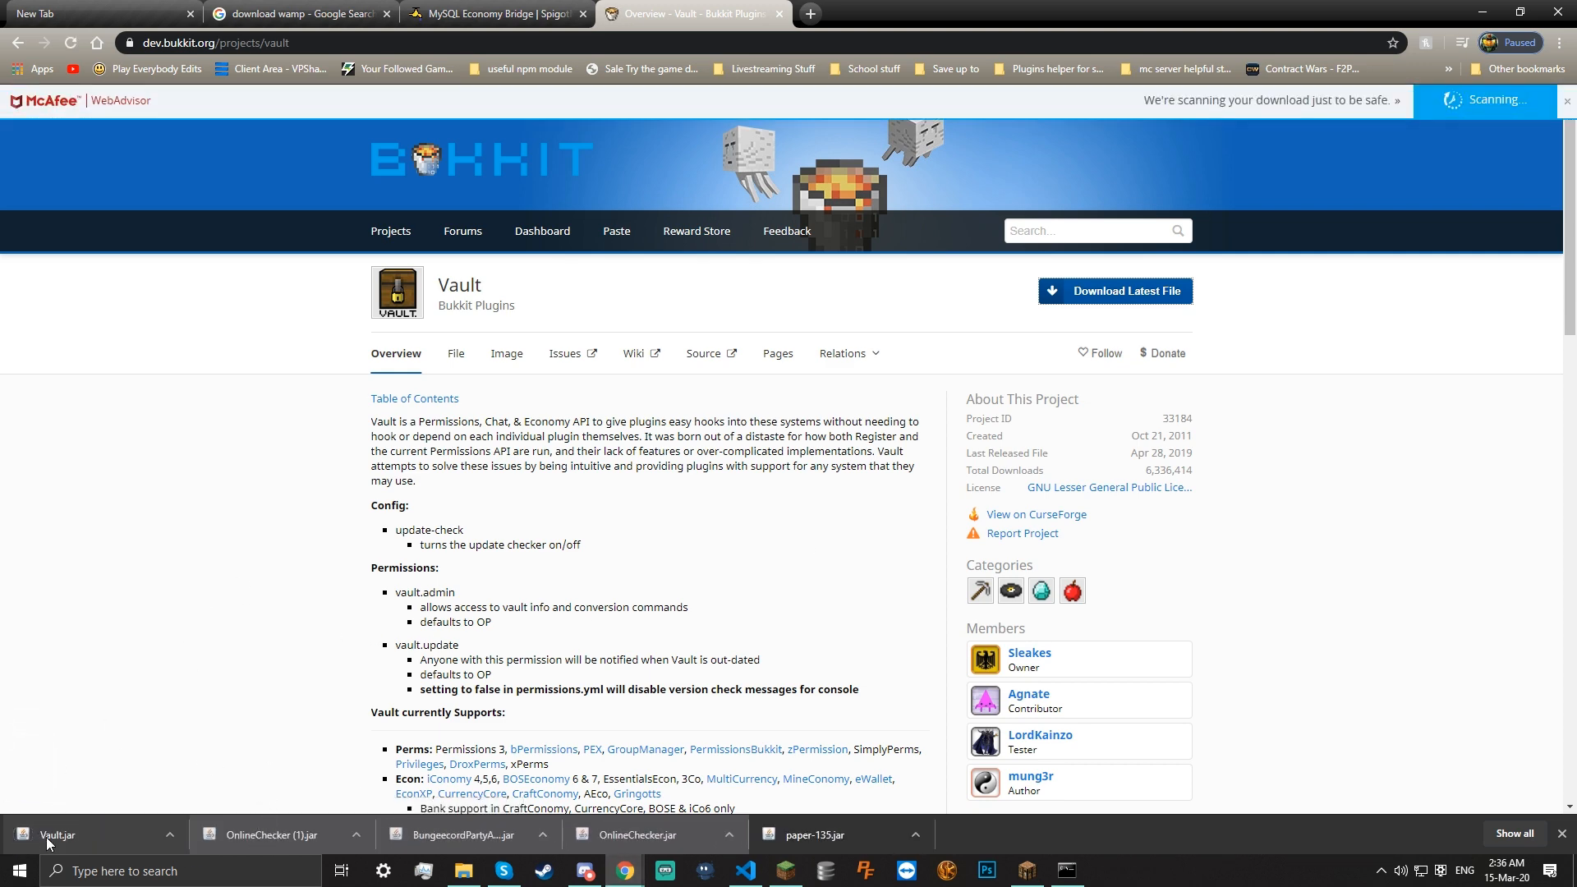
left_click(464, 877)
left_click_drag(464, 883, 845, 368)
double_click(844, 368)
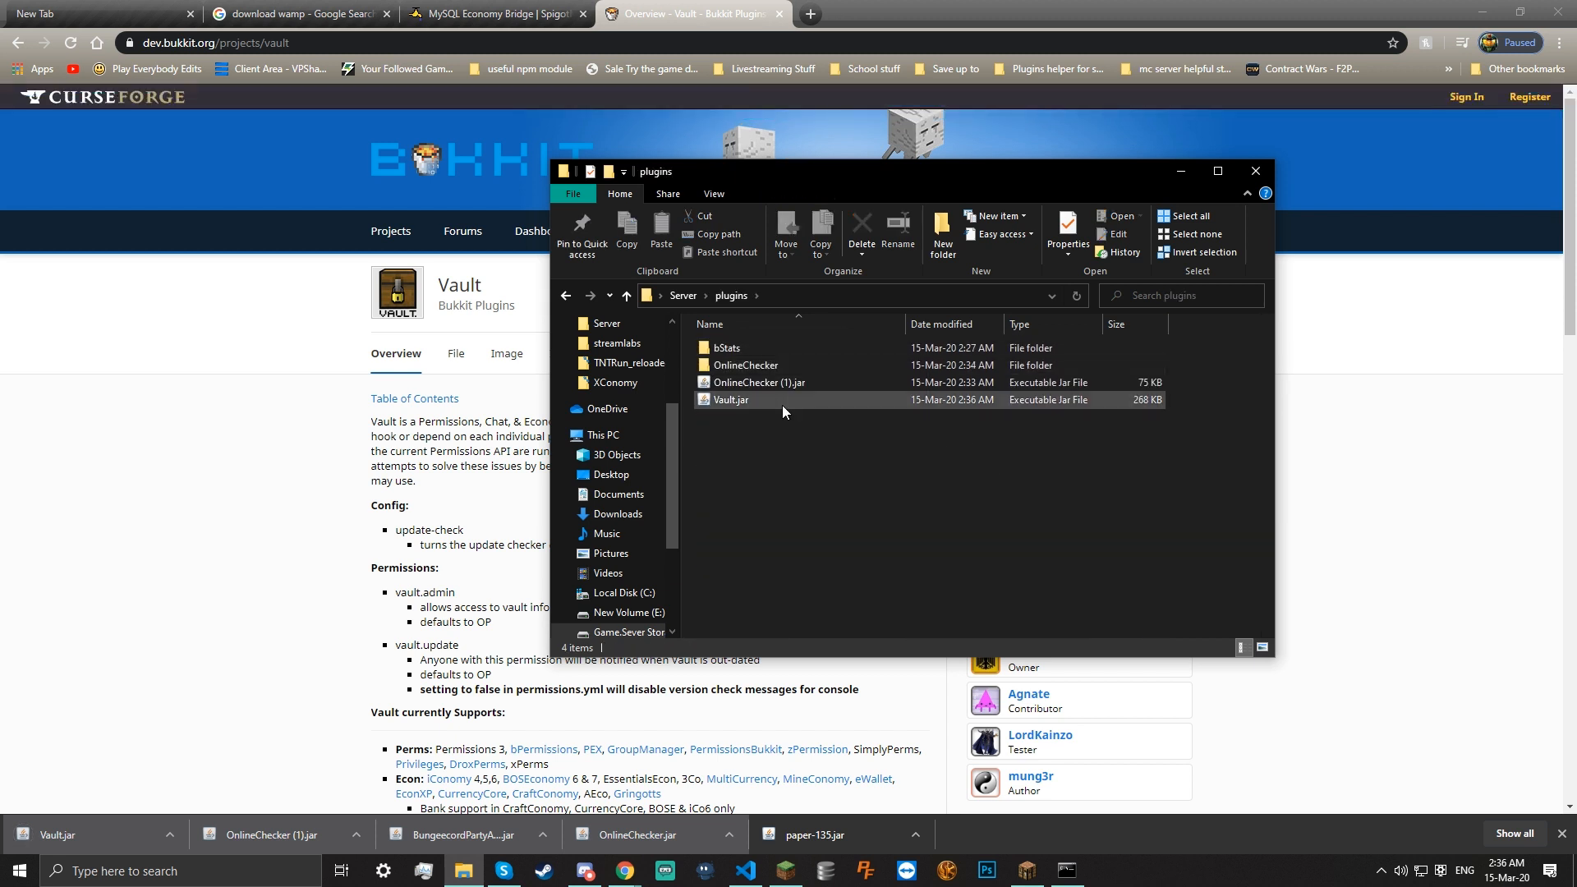
Delete the OnlineChecker plugin files from the plugins folder
right_click(810, 382)
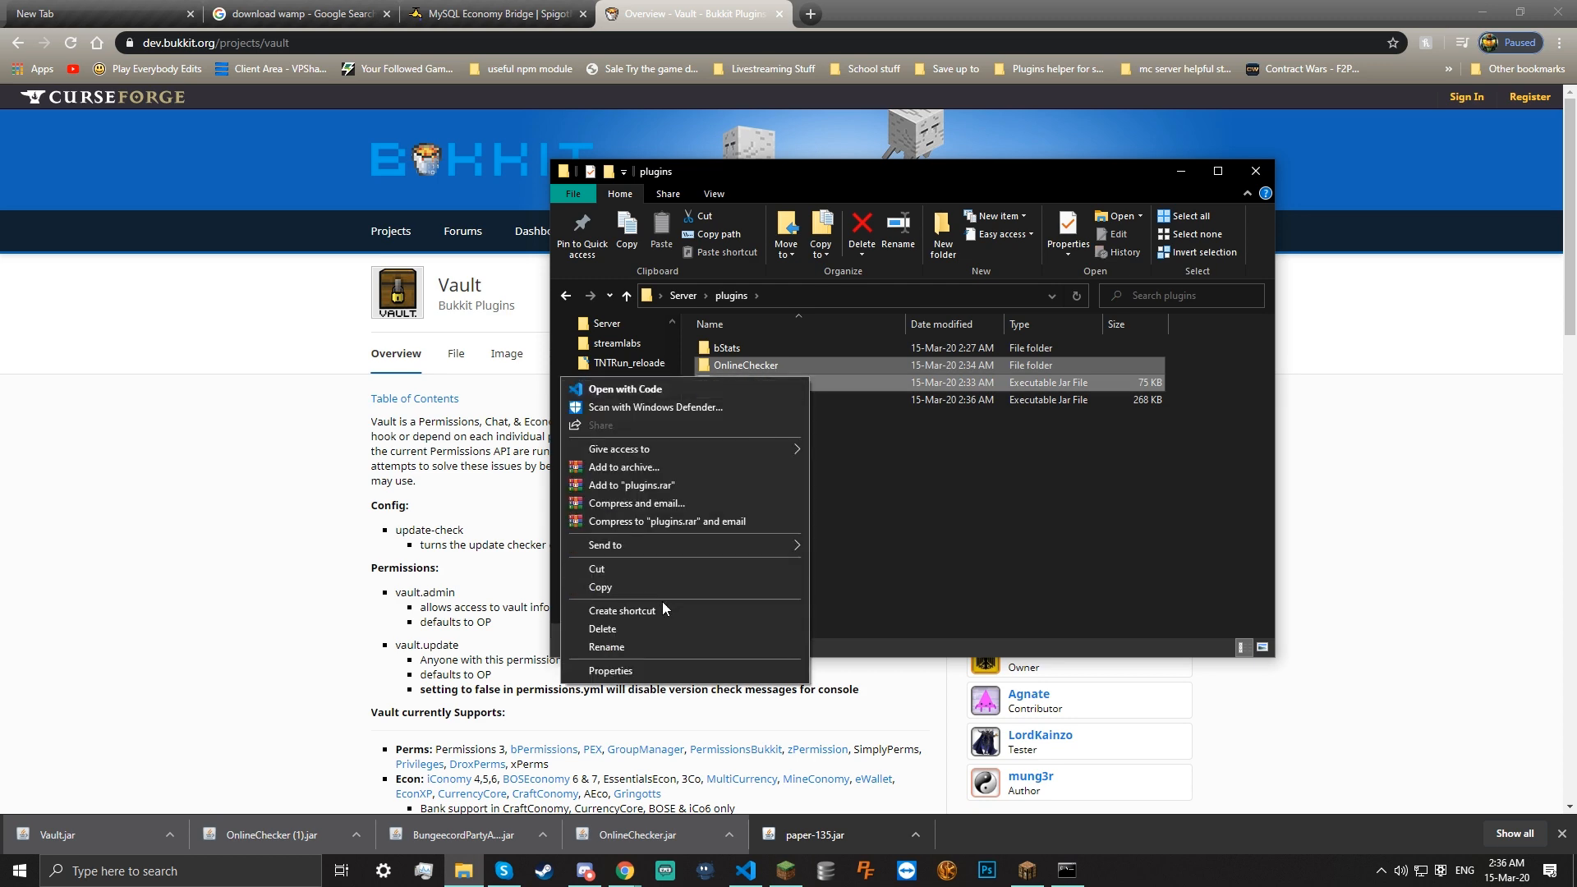
left_click(649, 626)
left_click(1296, 423)
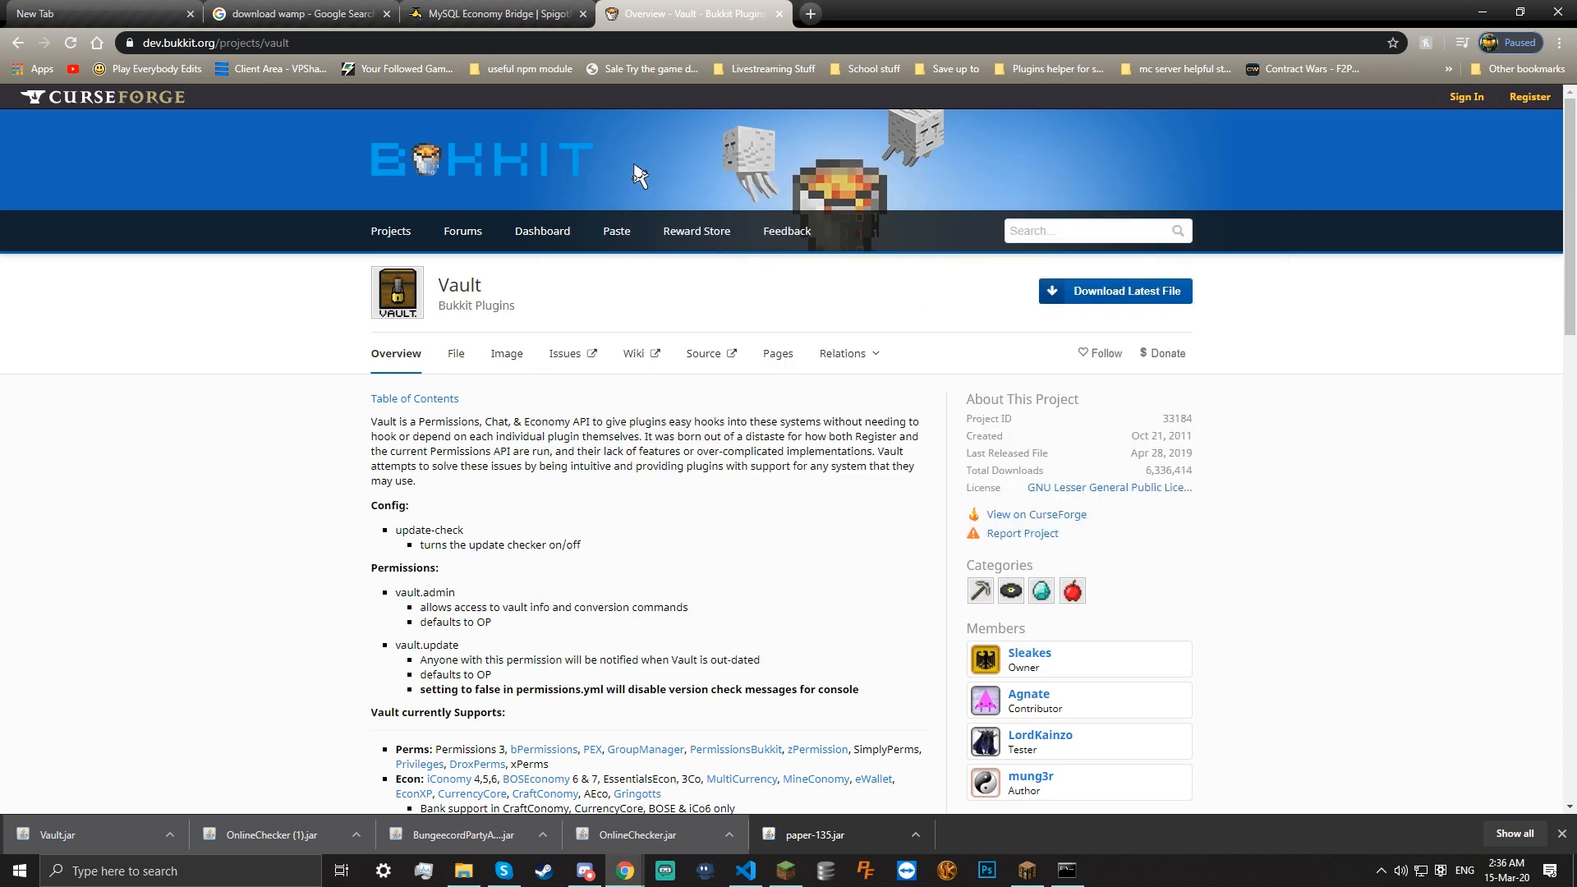
Download the MysqlEcoBridge jar into the server files and check its economy-system dependency note
left_click(541, 10)
left_click(937, 161)
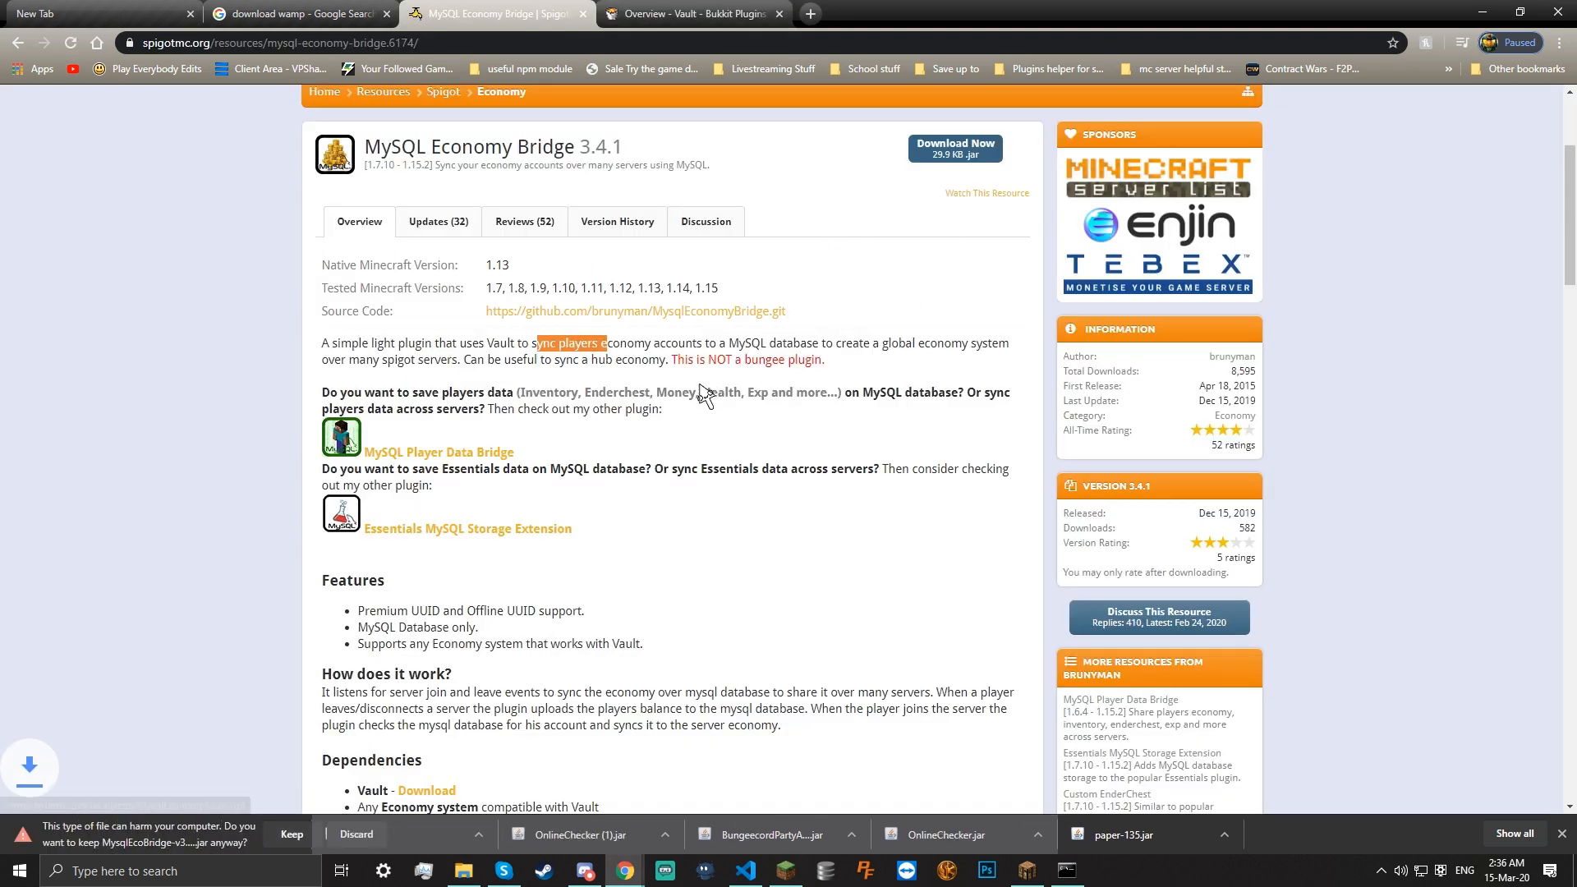
left_click(291, 835)
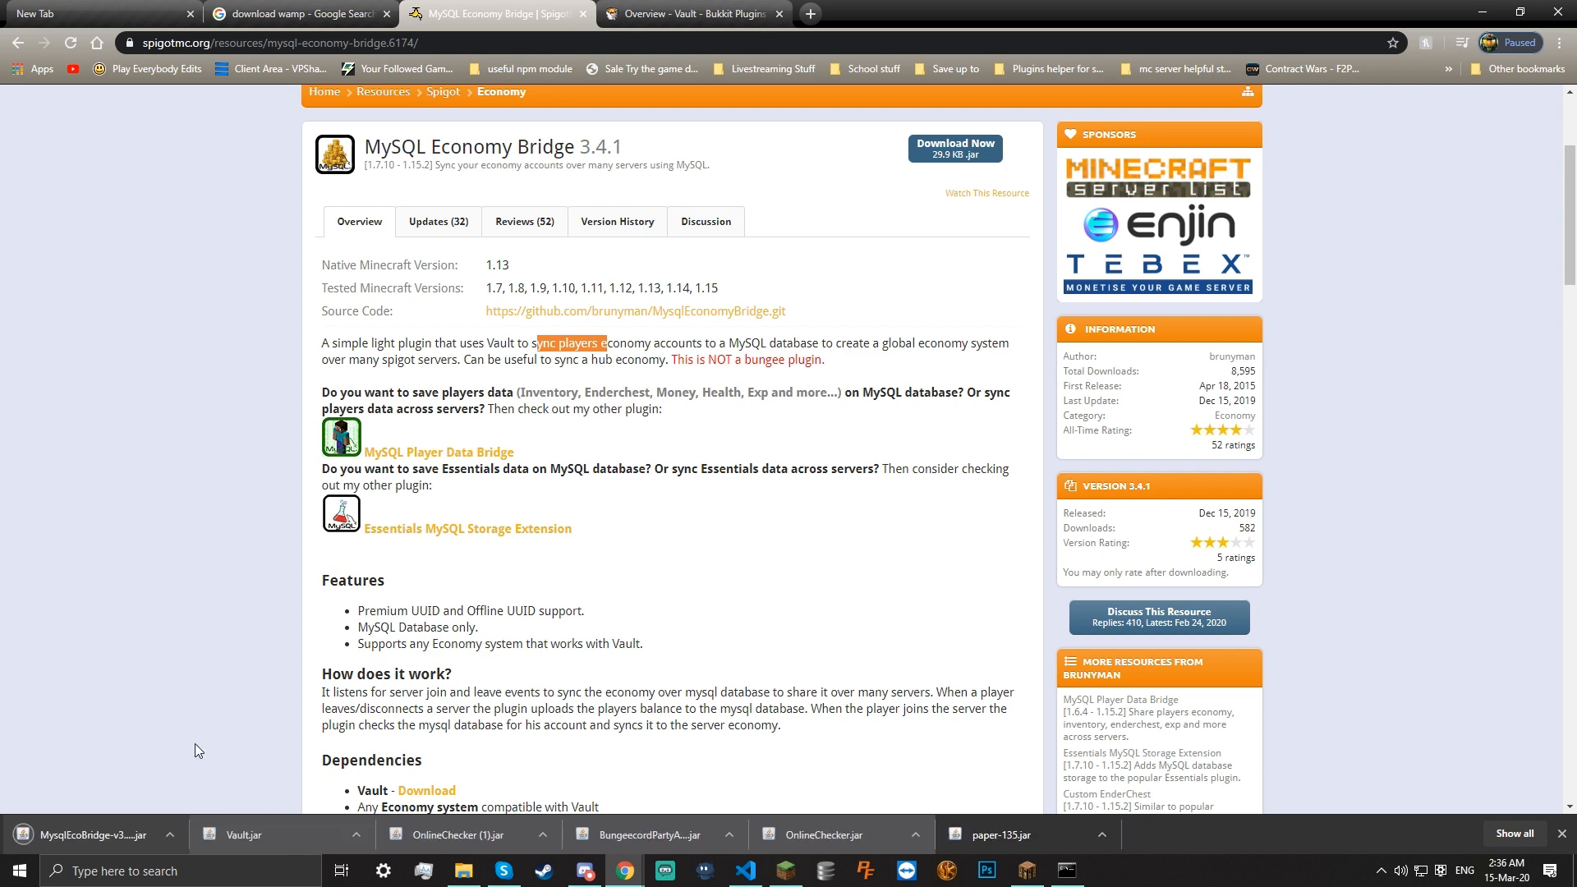
left_click_drag(71, 836, 751, 406)
scroll(493, 583, "down", 1)
left_click_drag(449, 725, 566, 731)
triple_click(585, 727)
scroll(664, 719, "up", 4)
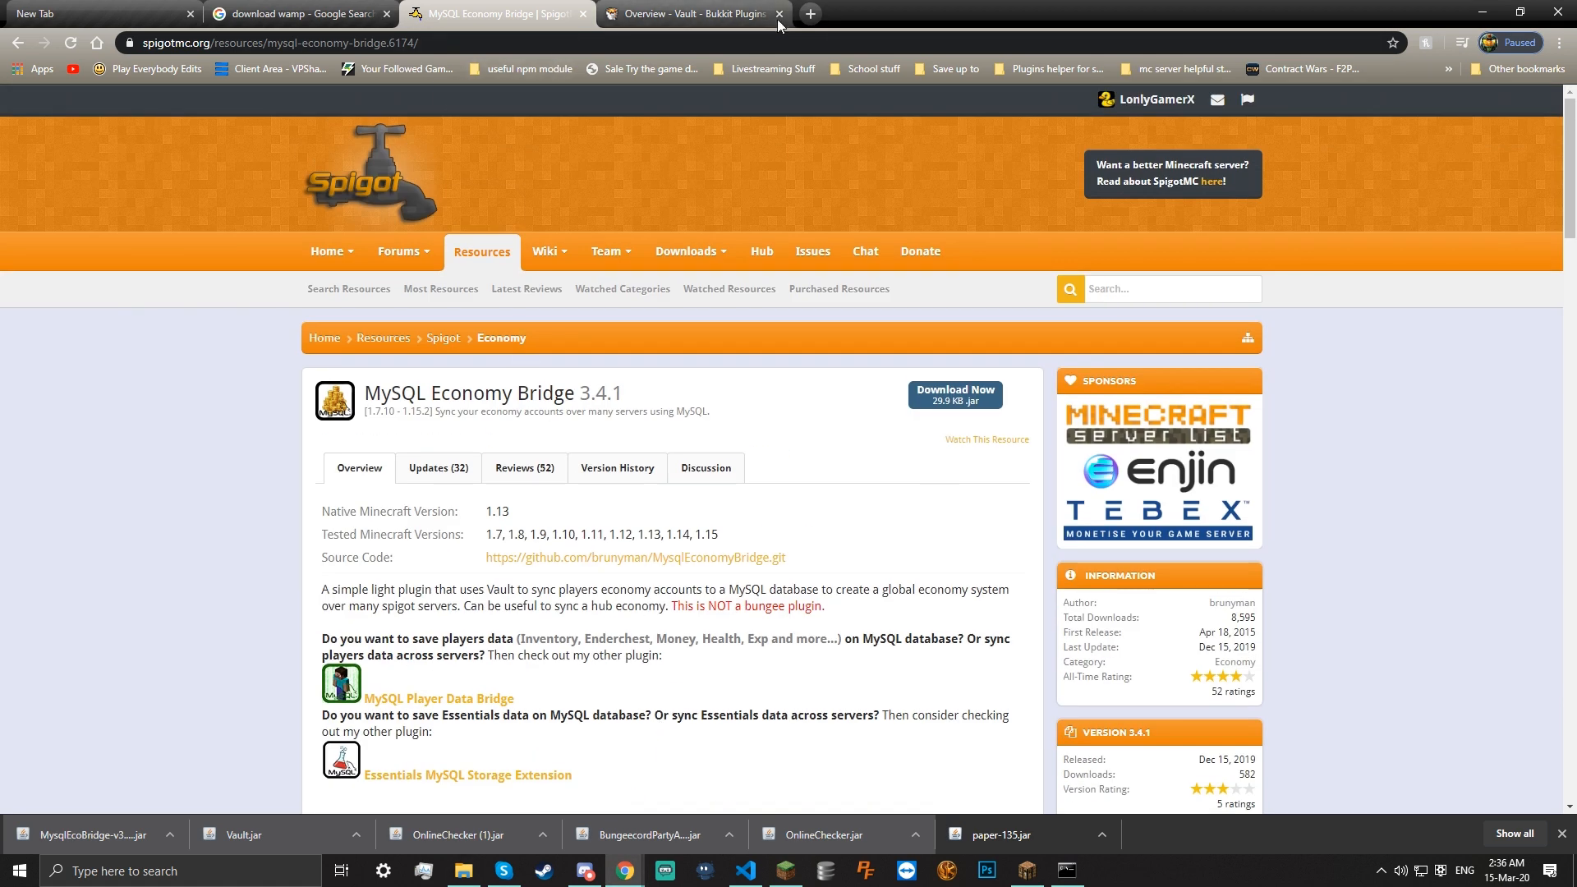
Google 'economy plugin spigot list' in a new tab and open SpigotMC's Economy category
left_click(811, 13)
type("economy plugin spigot list")
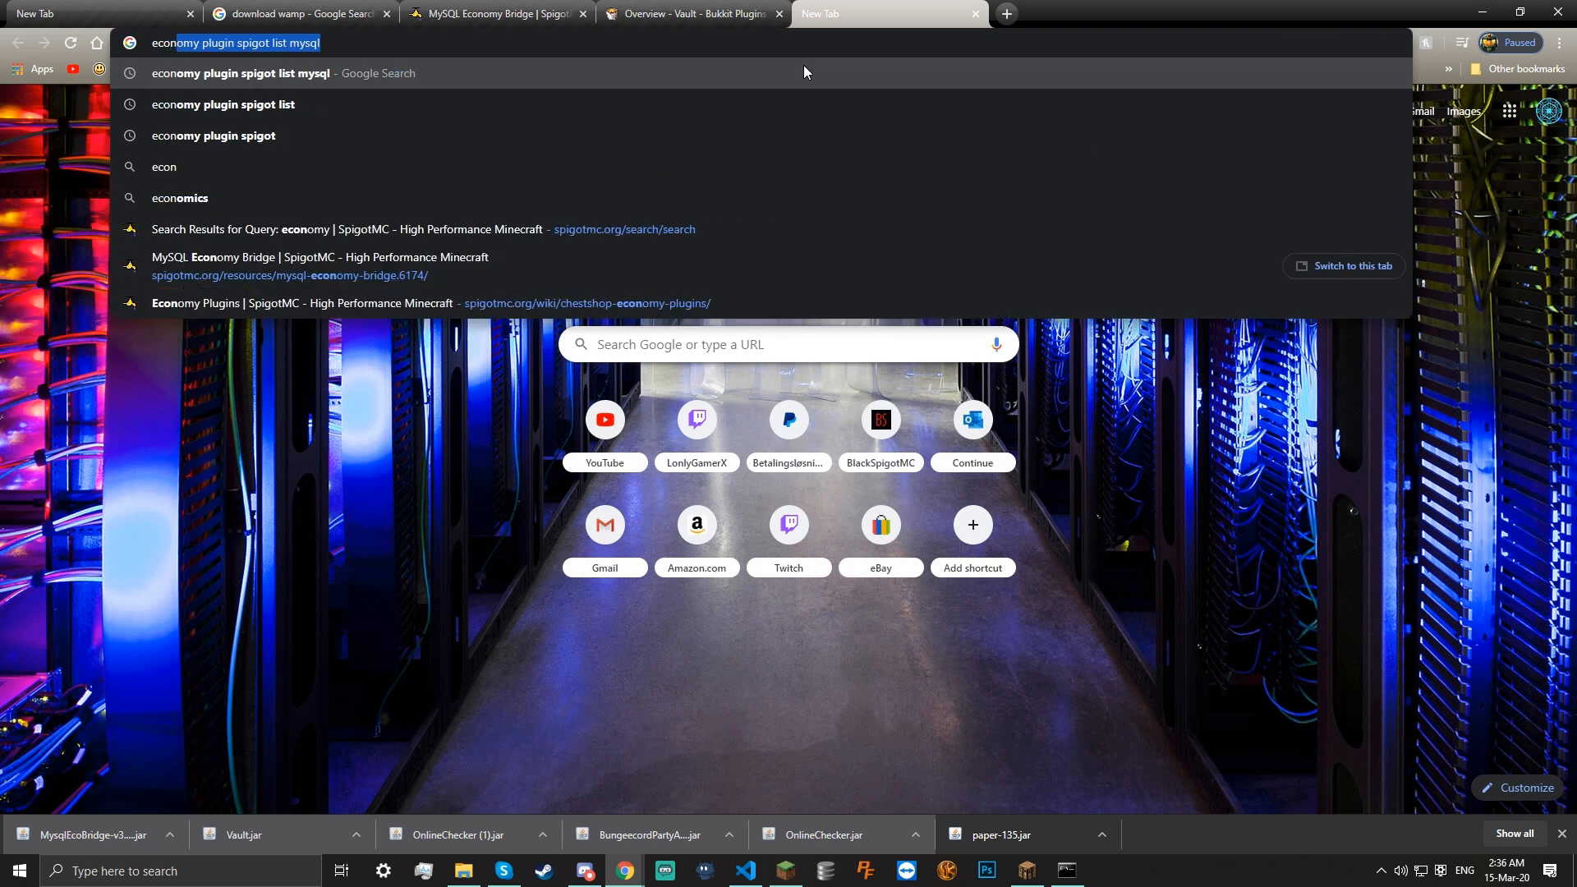
key("BackSpace")
key("BackSpace")
key("BackSpace")
key("BackSpace")
key("BackSpace")
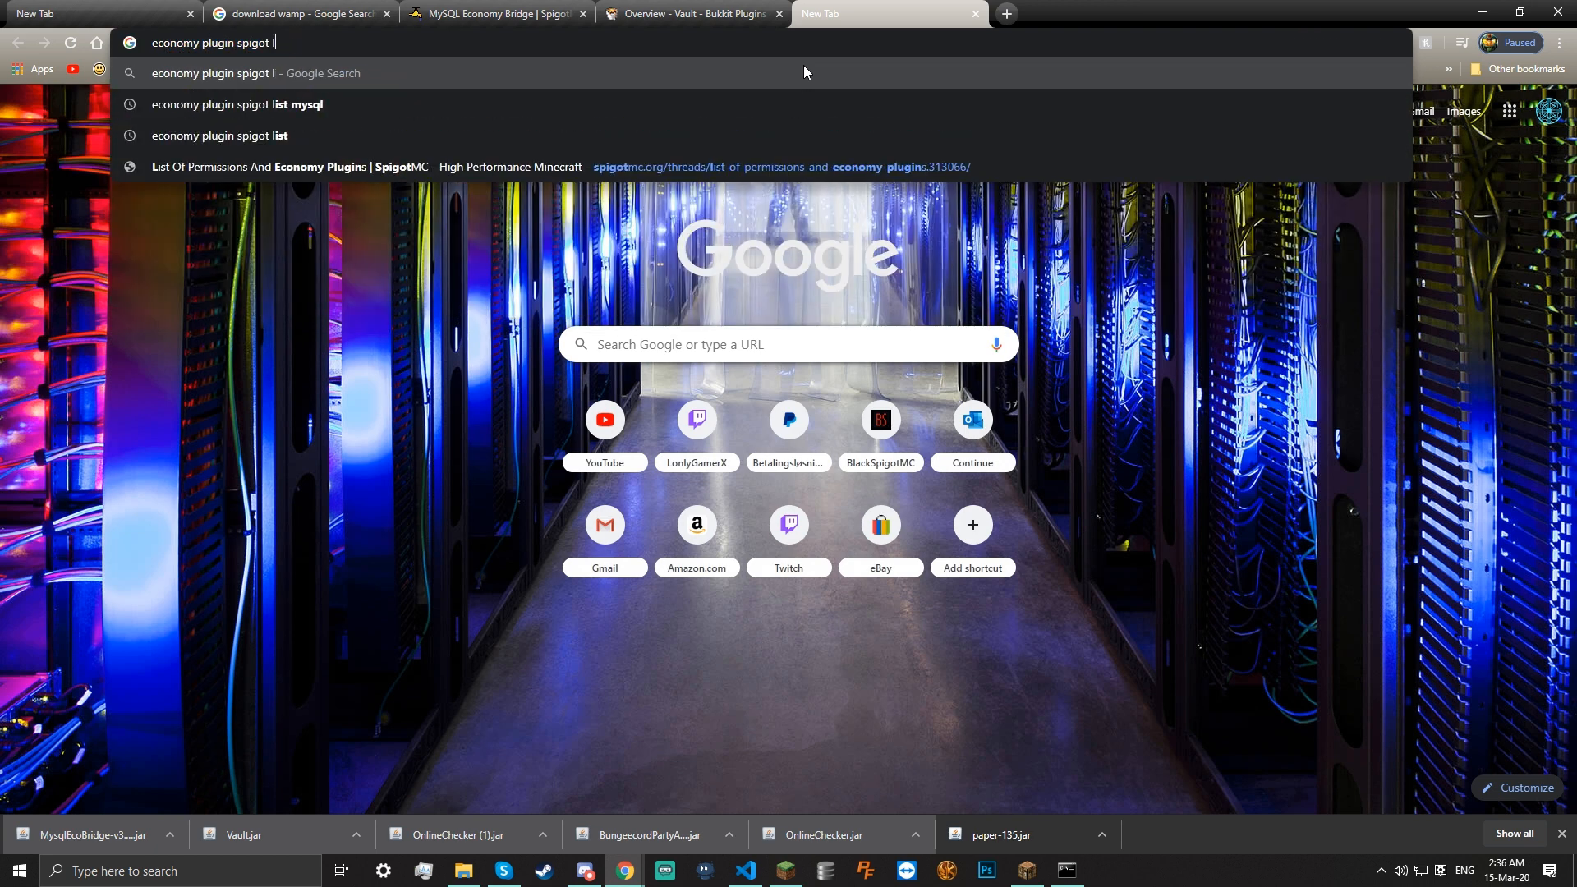
type("list")
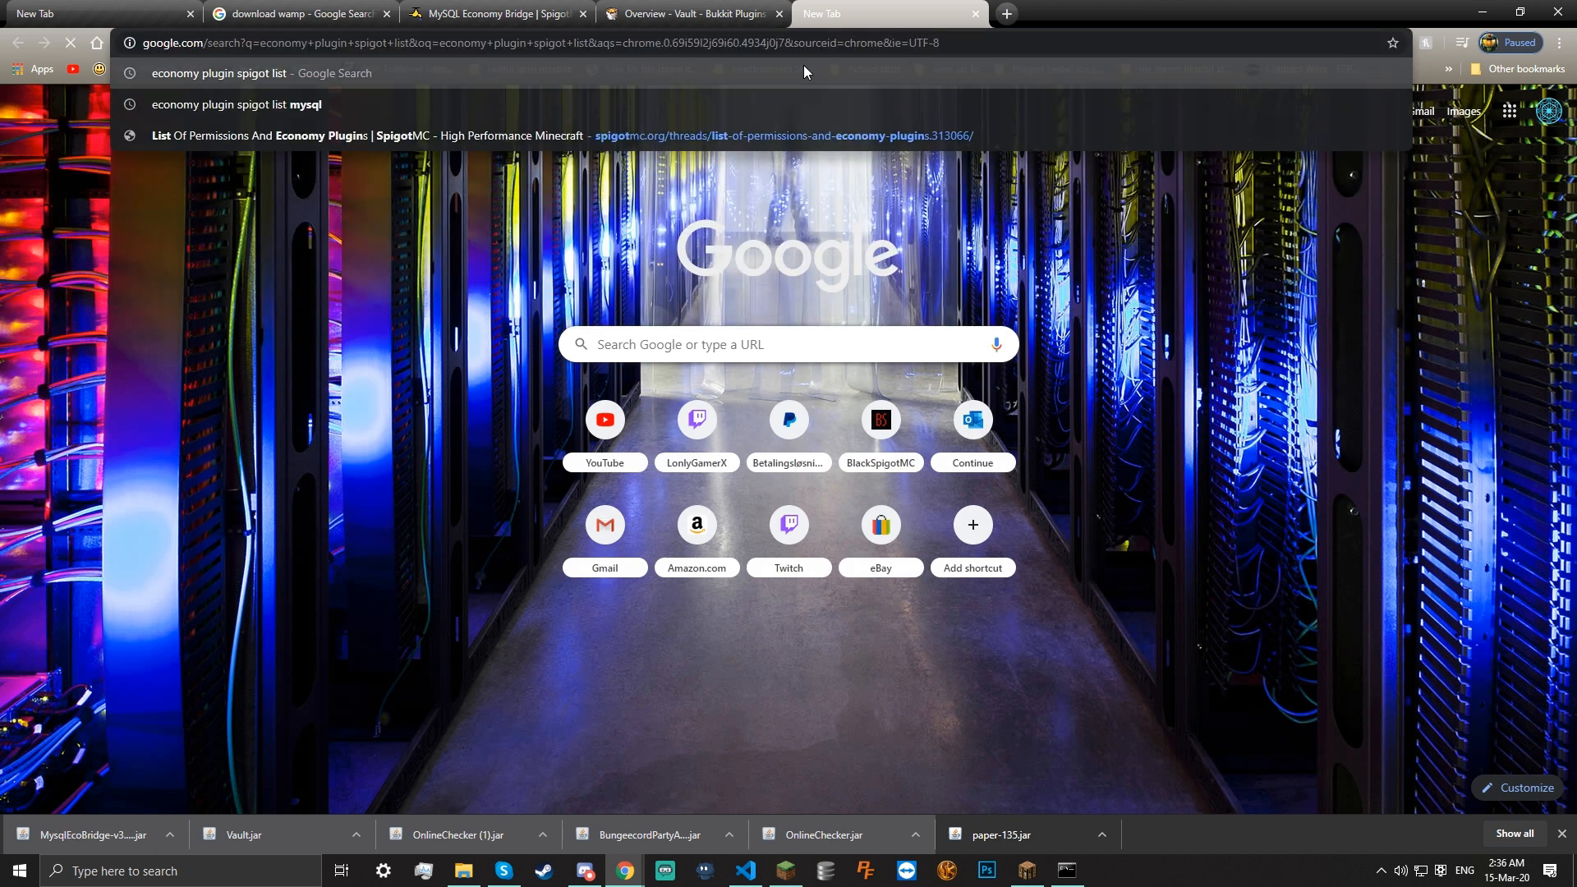
key("Return")
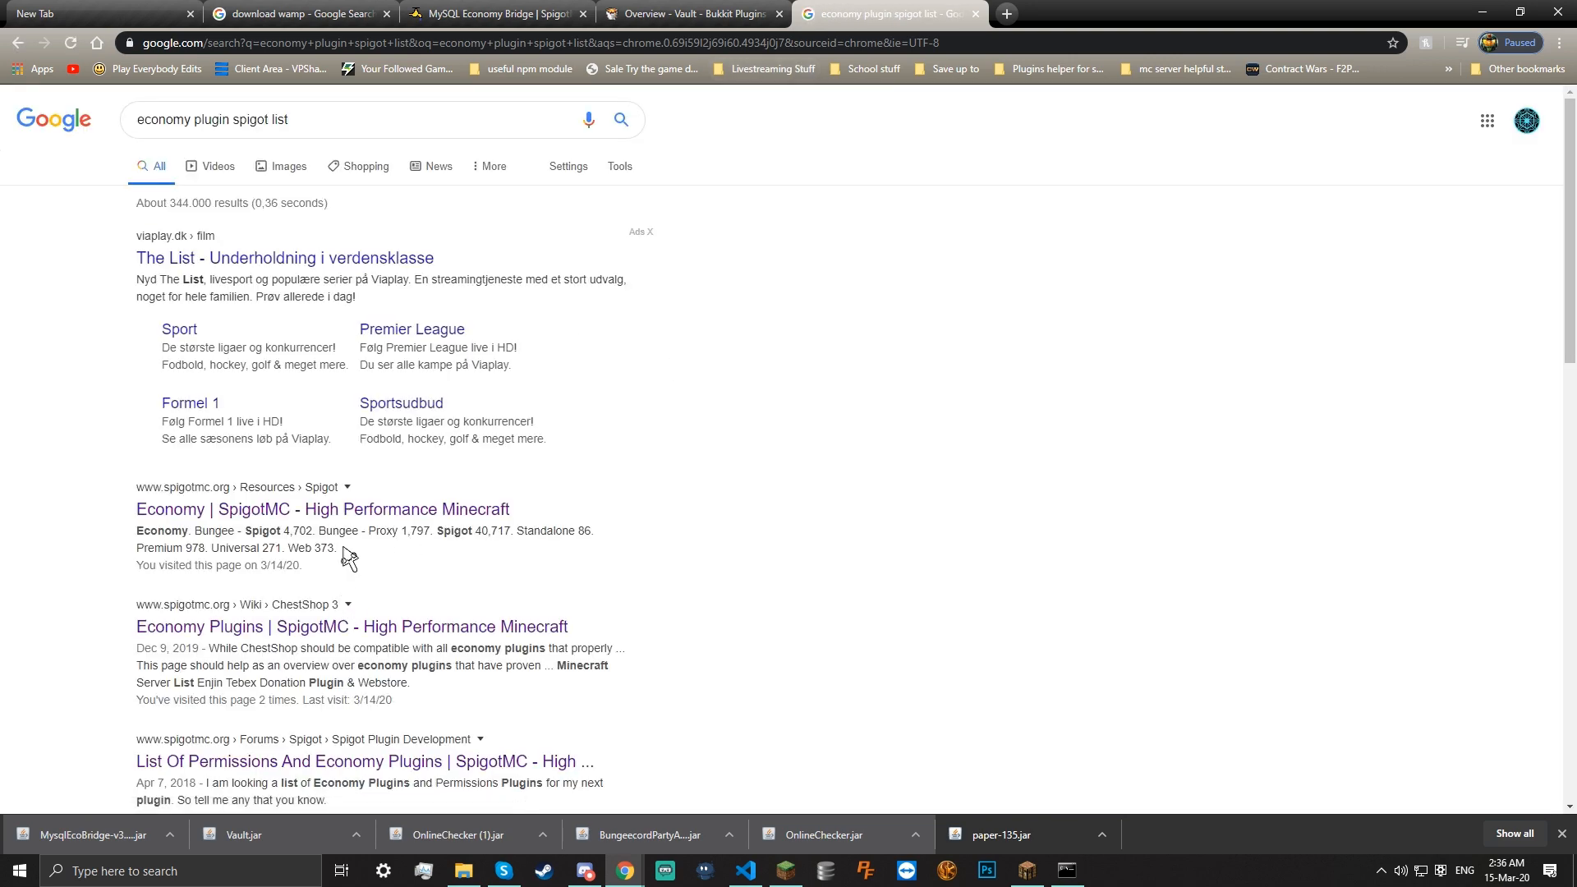
left_click(334, 510)
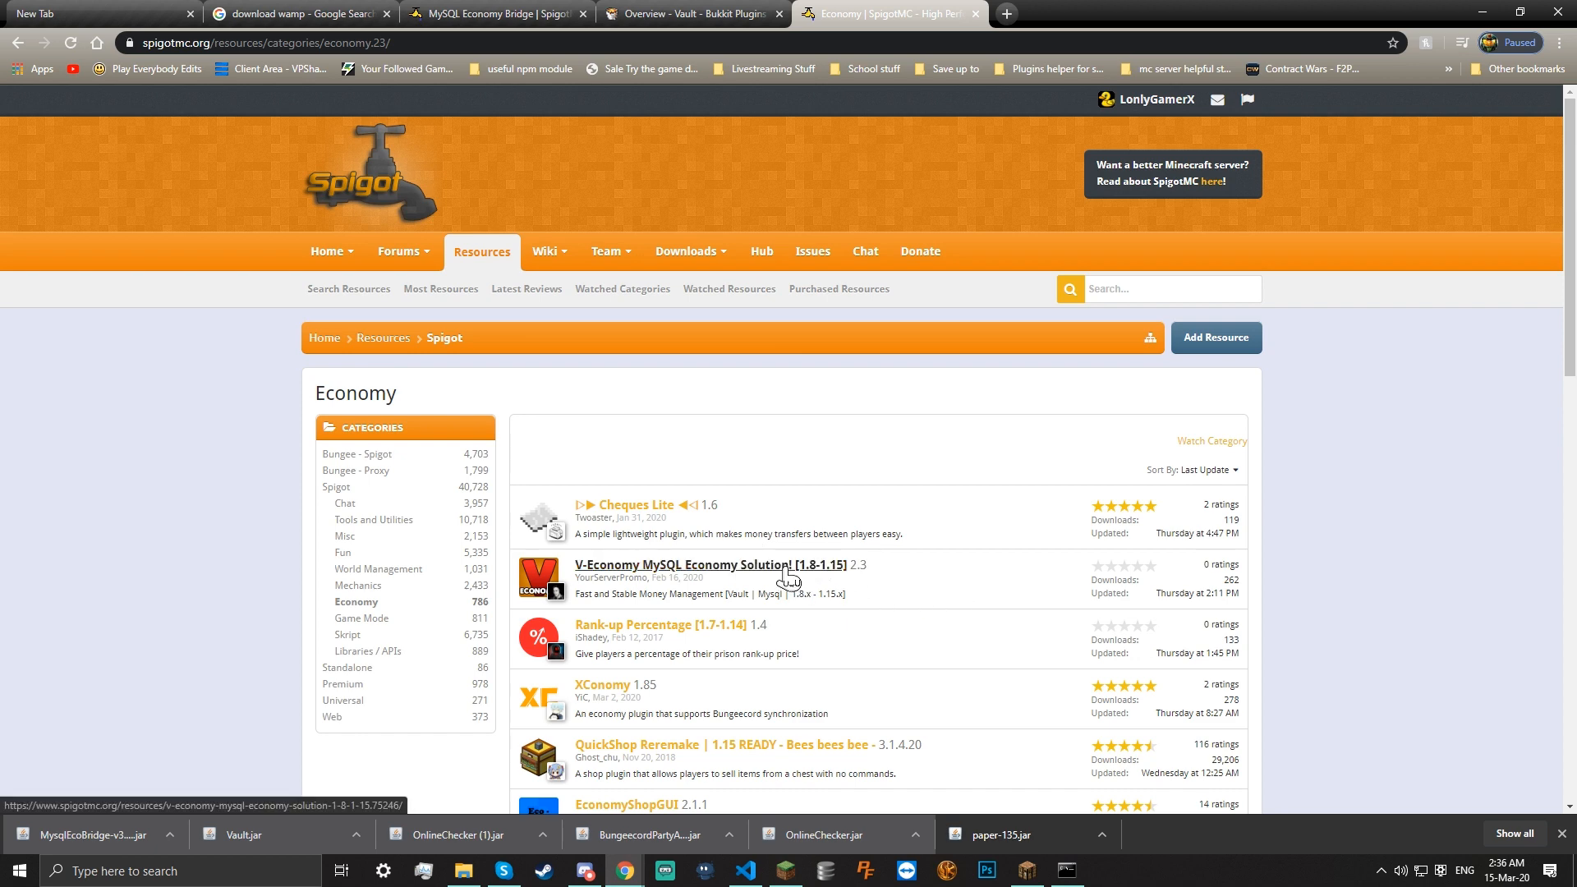
Open the V-Economy page and delete MysqlEcoBridge-v3.4.1.jar from the plugins folder
left_click(789, 575)
left_click(463, 870)
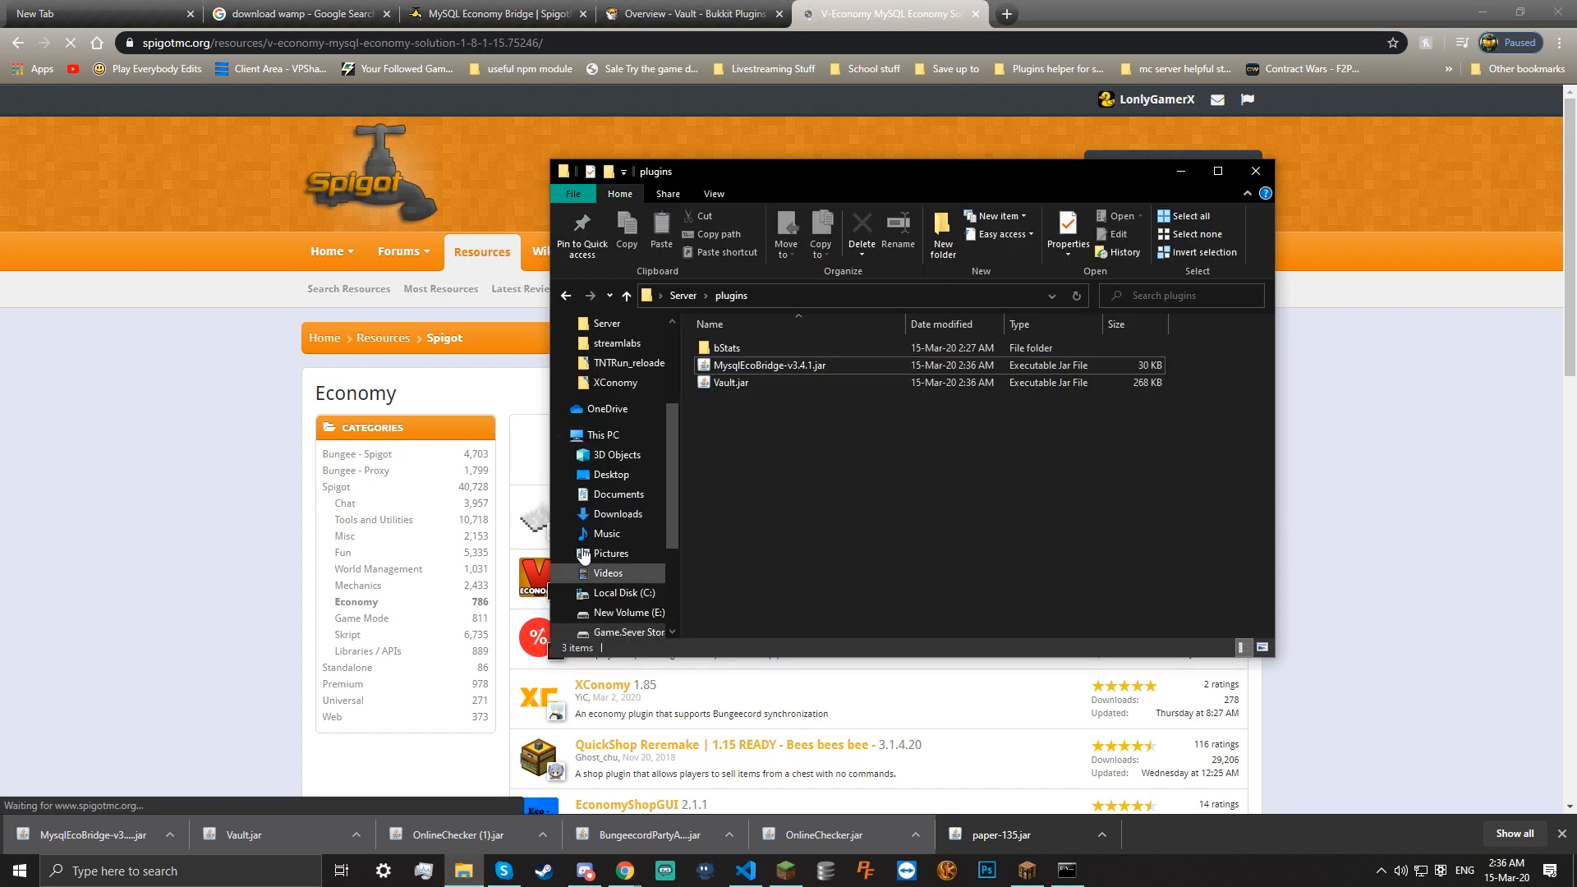
right_click(724, 367)
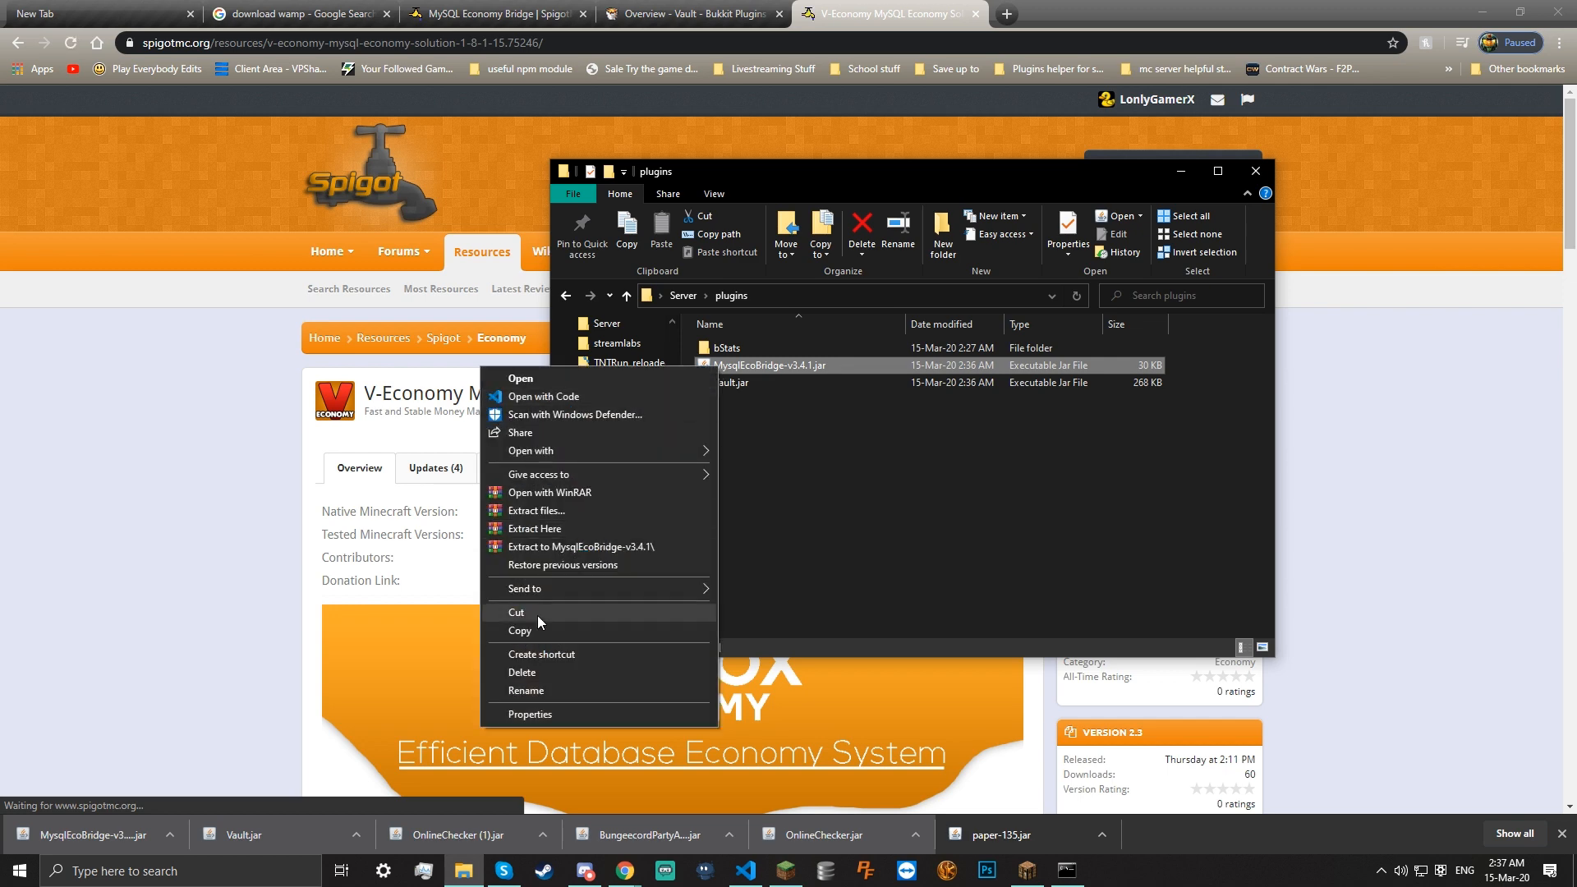
left_click(519, 673)
Download V-Economy-2.3.jar, tidy the downloads list, and drag the jar into plugins
left_click(519, 682)
left_click(953, 395)
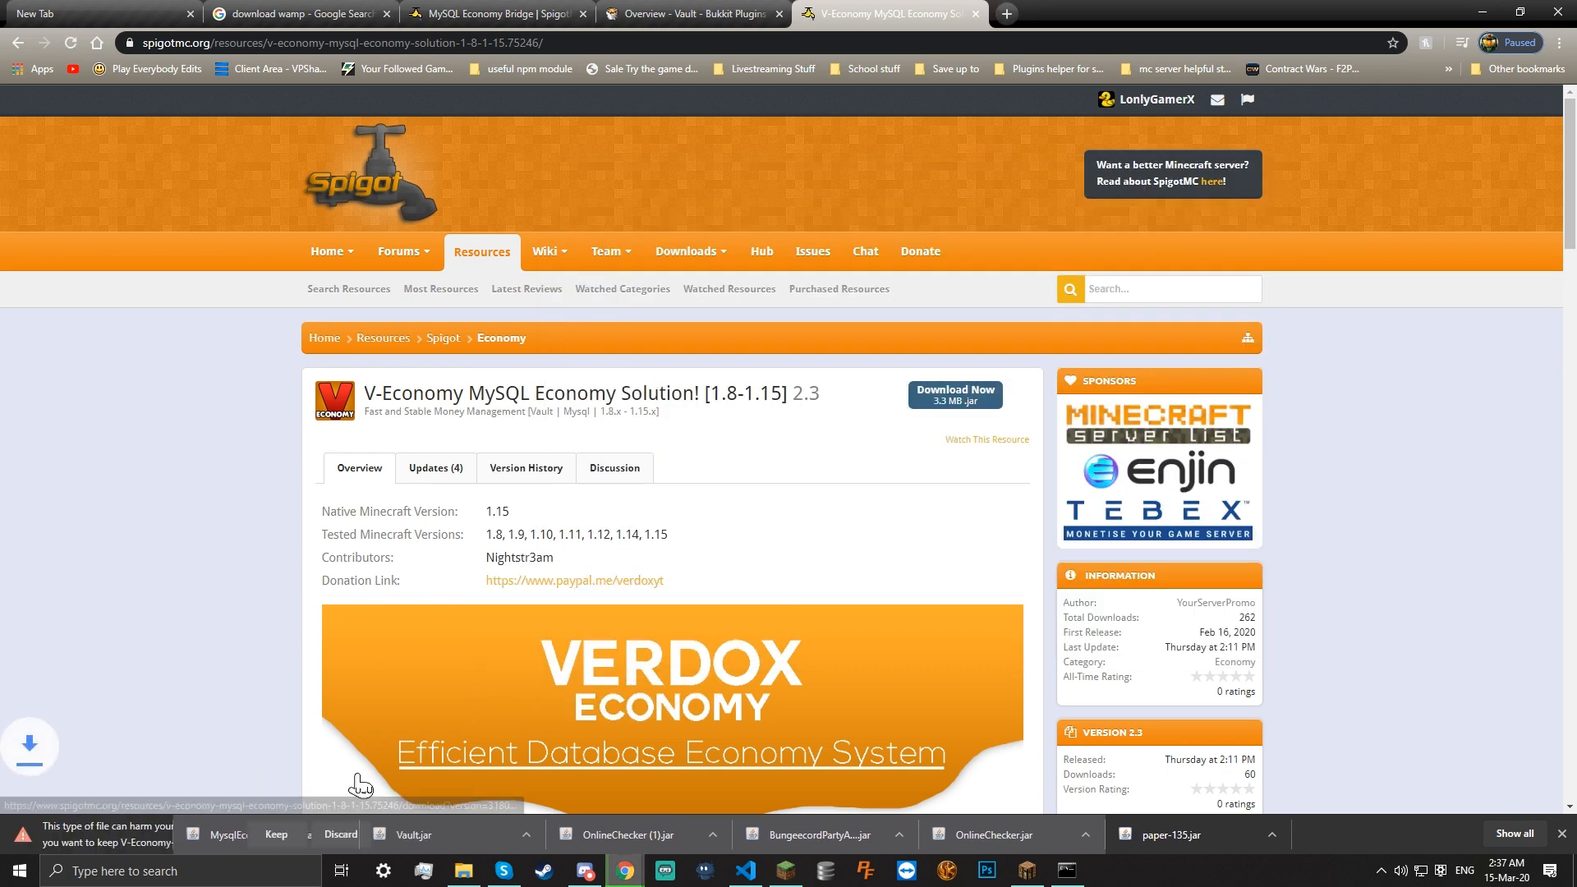
left_click(278, 844)
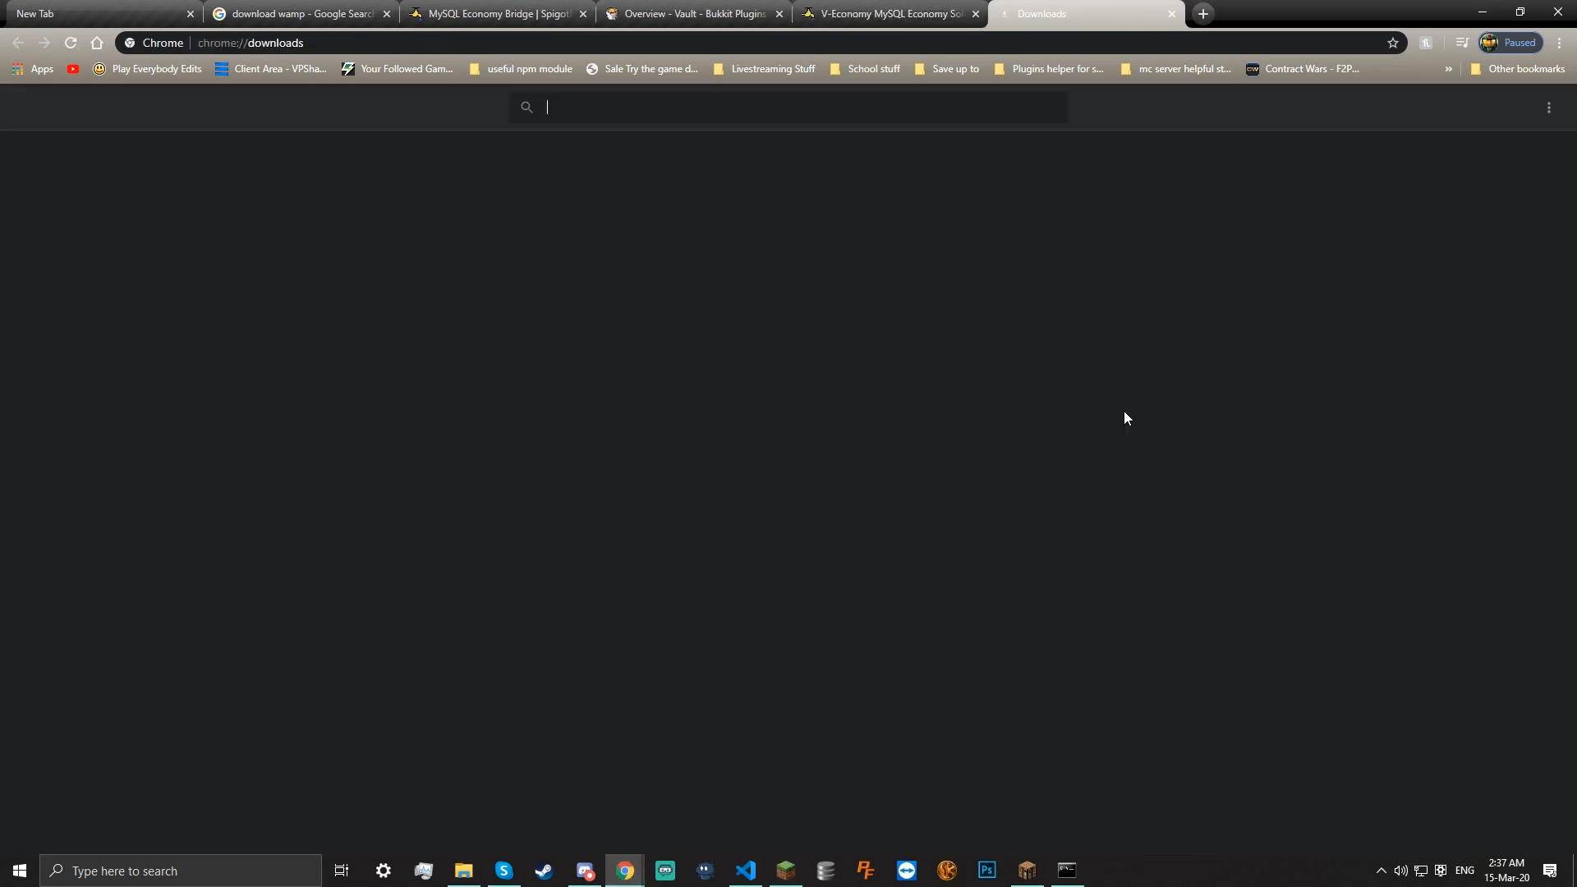
left_click(1515, 833)
left_click(1057, 364)
left_click(1057, 364)
left_click(1056, 364)
left_click(1056, 364)
left_click(1056, 364)
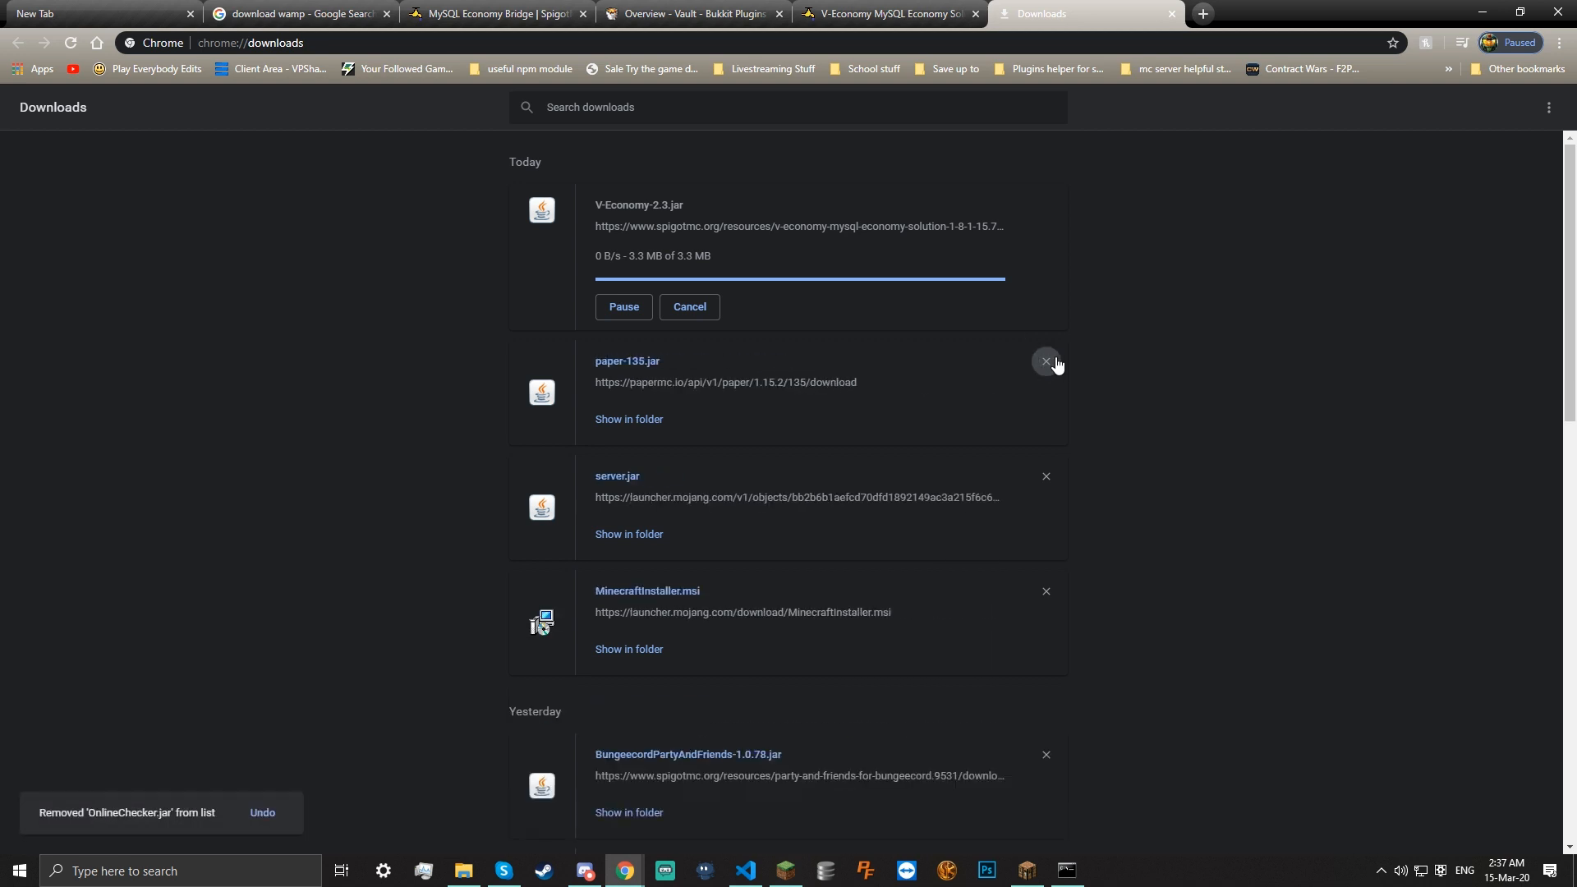
left_click(1046, 593)
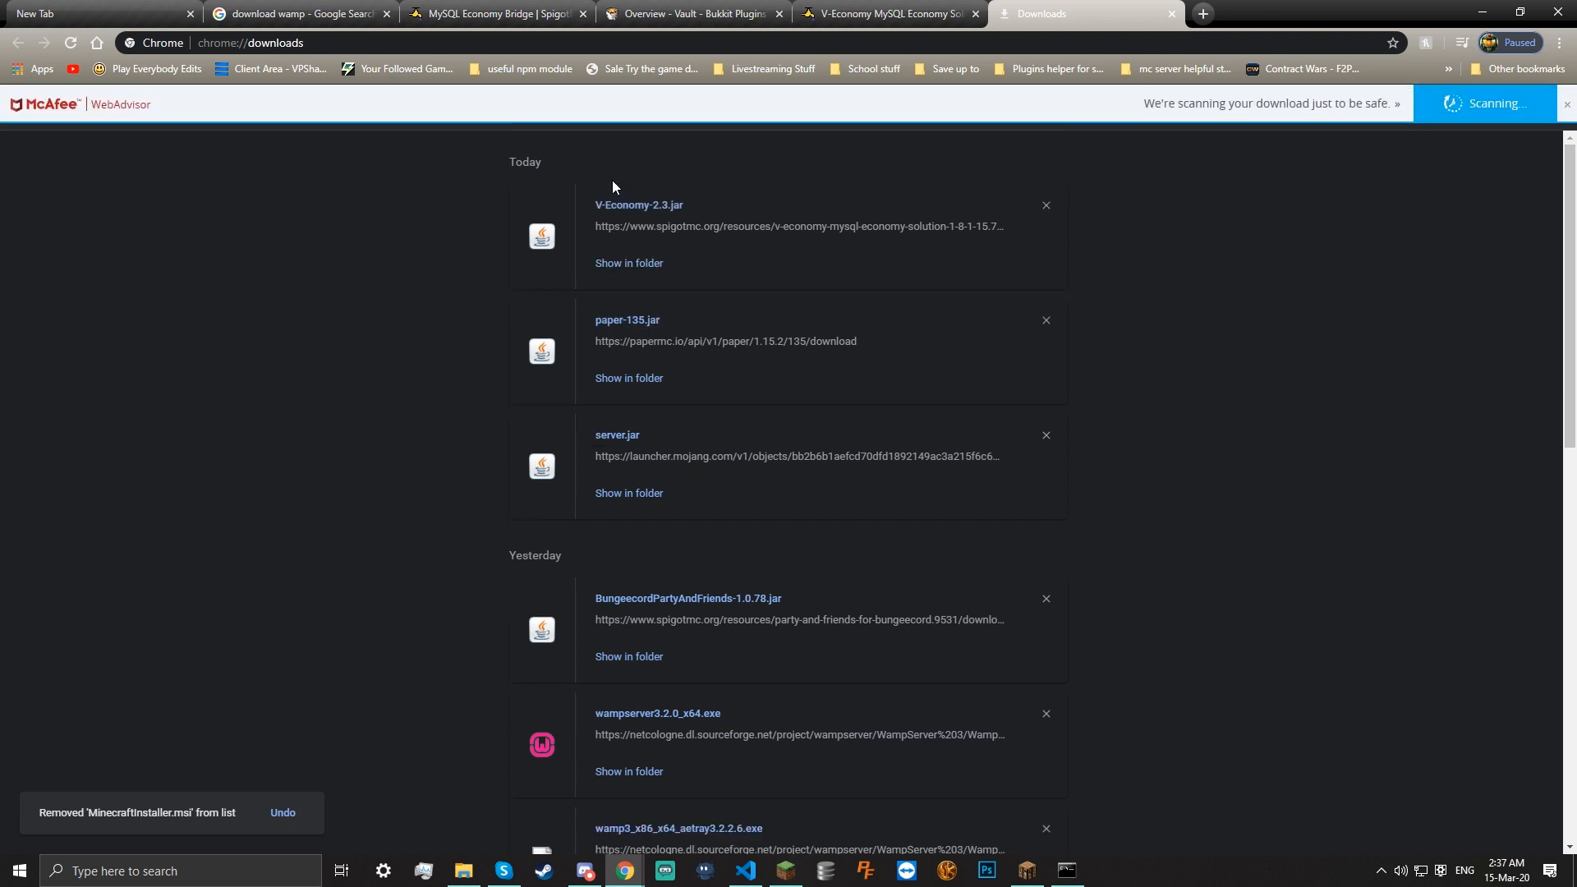
left_click_drag(628, 207, 1058, 488)
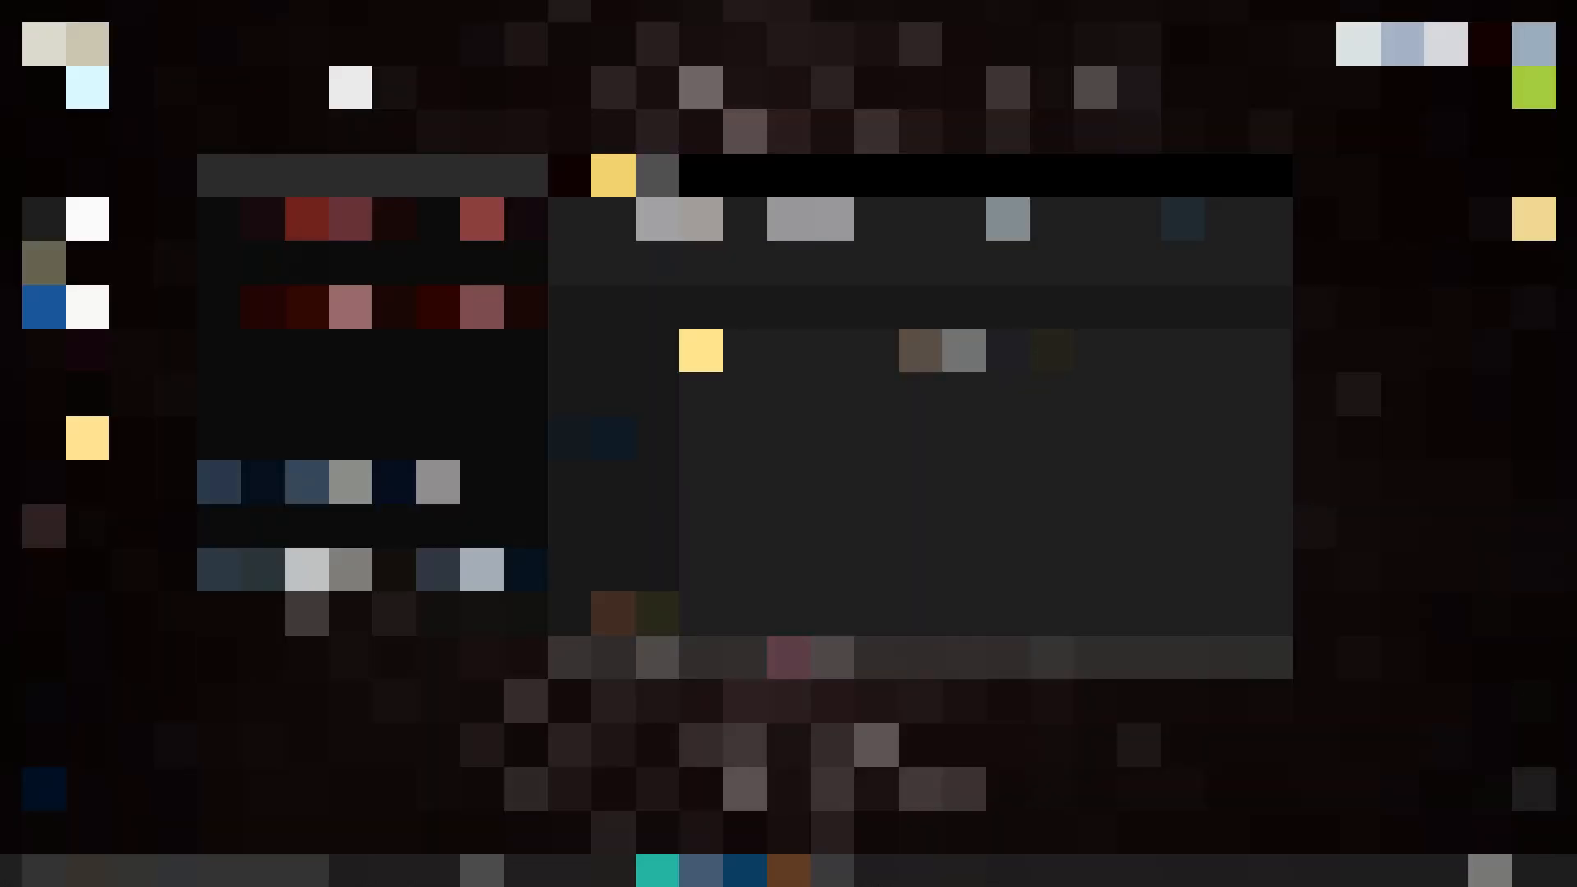
left_click(1011, 871)
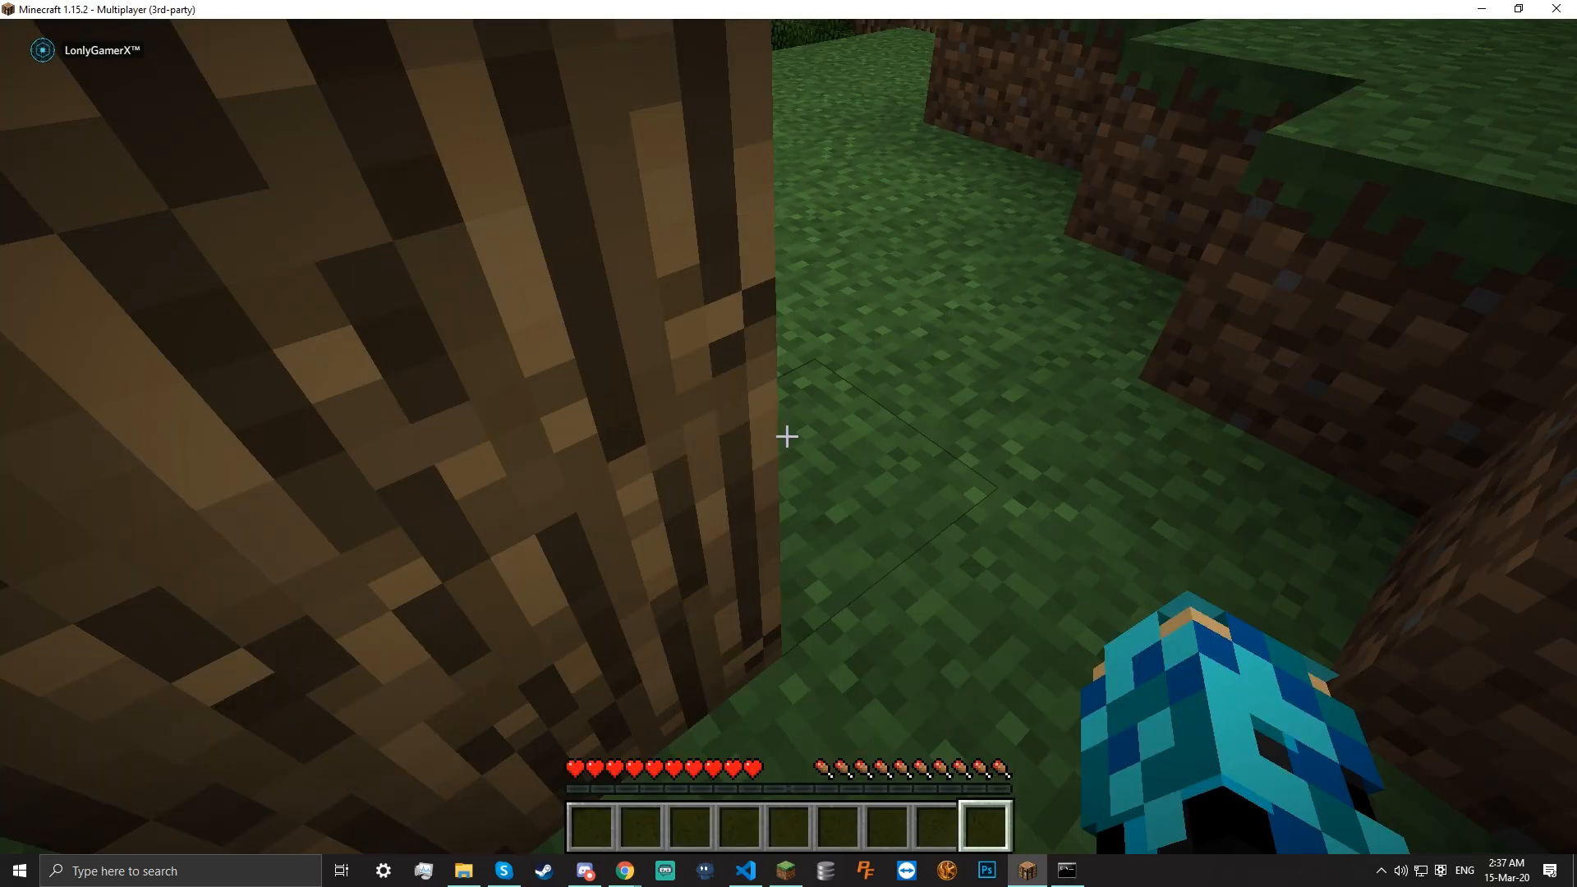
Send /reload in chat, then cancel a second unsent /reload and walk around
type("/")
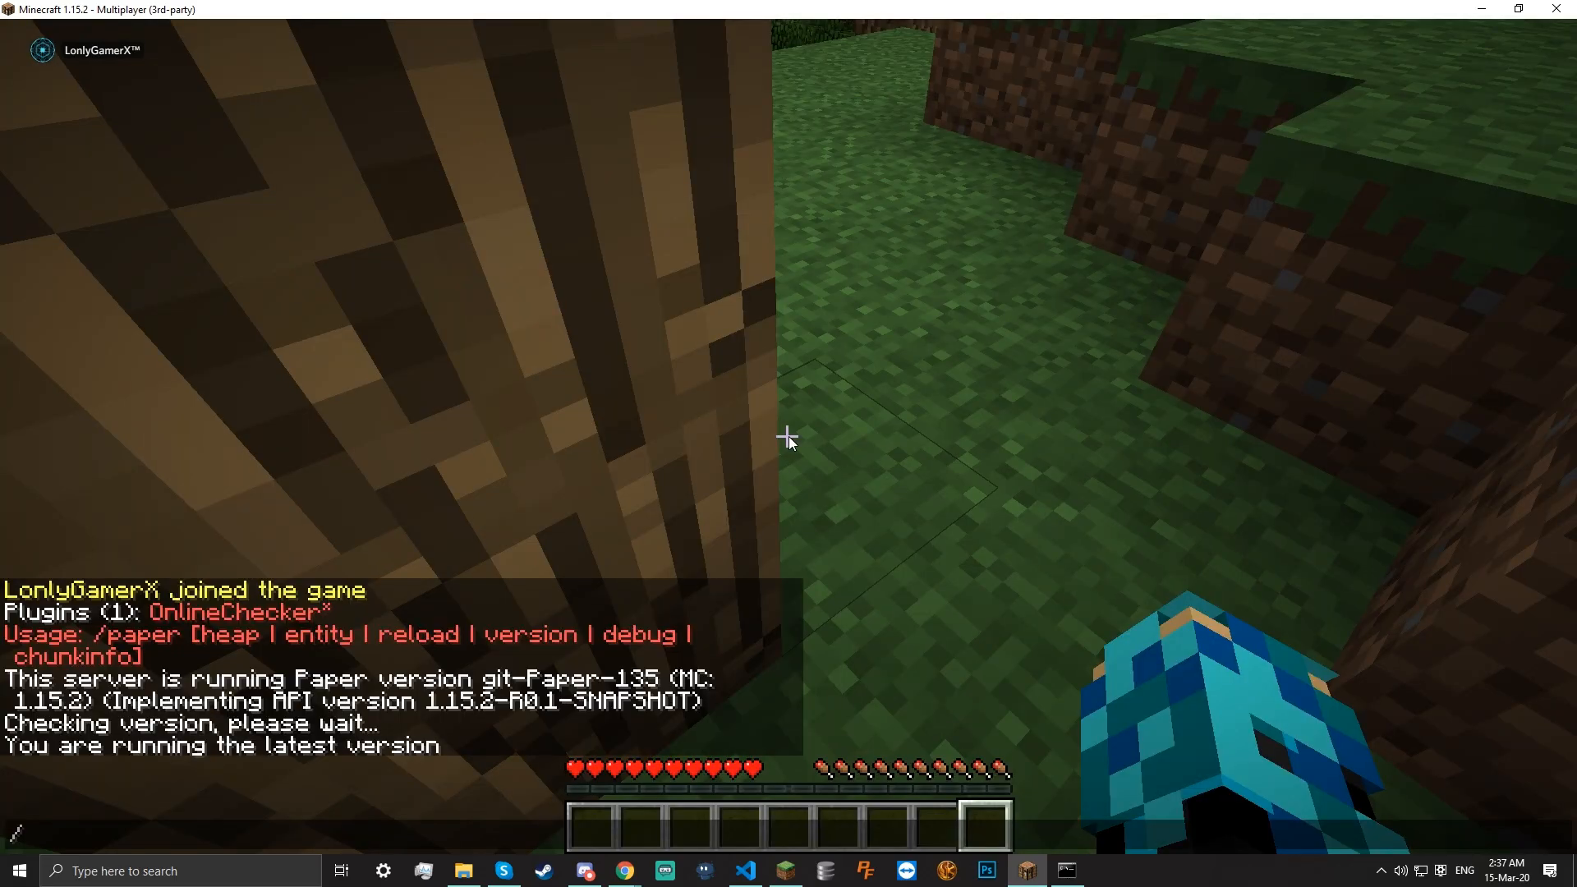
type("reload")
key("Return")
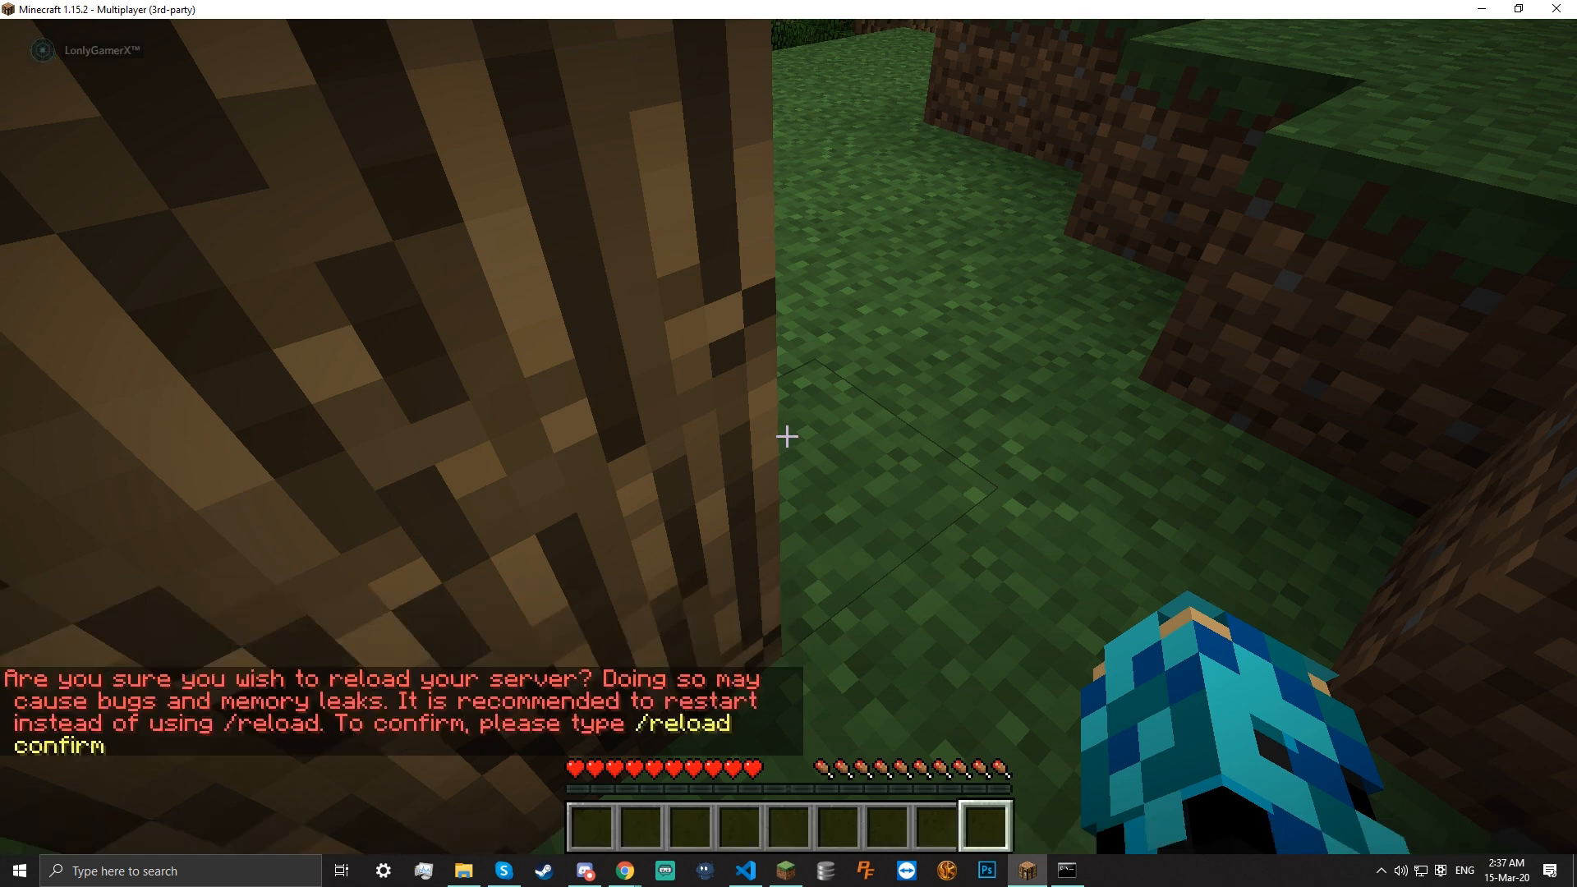
type("/")
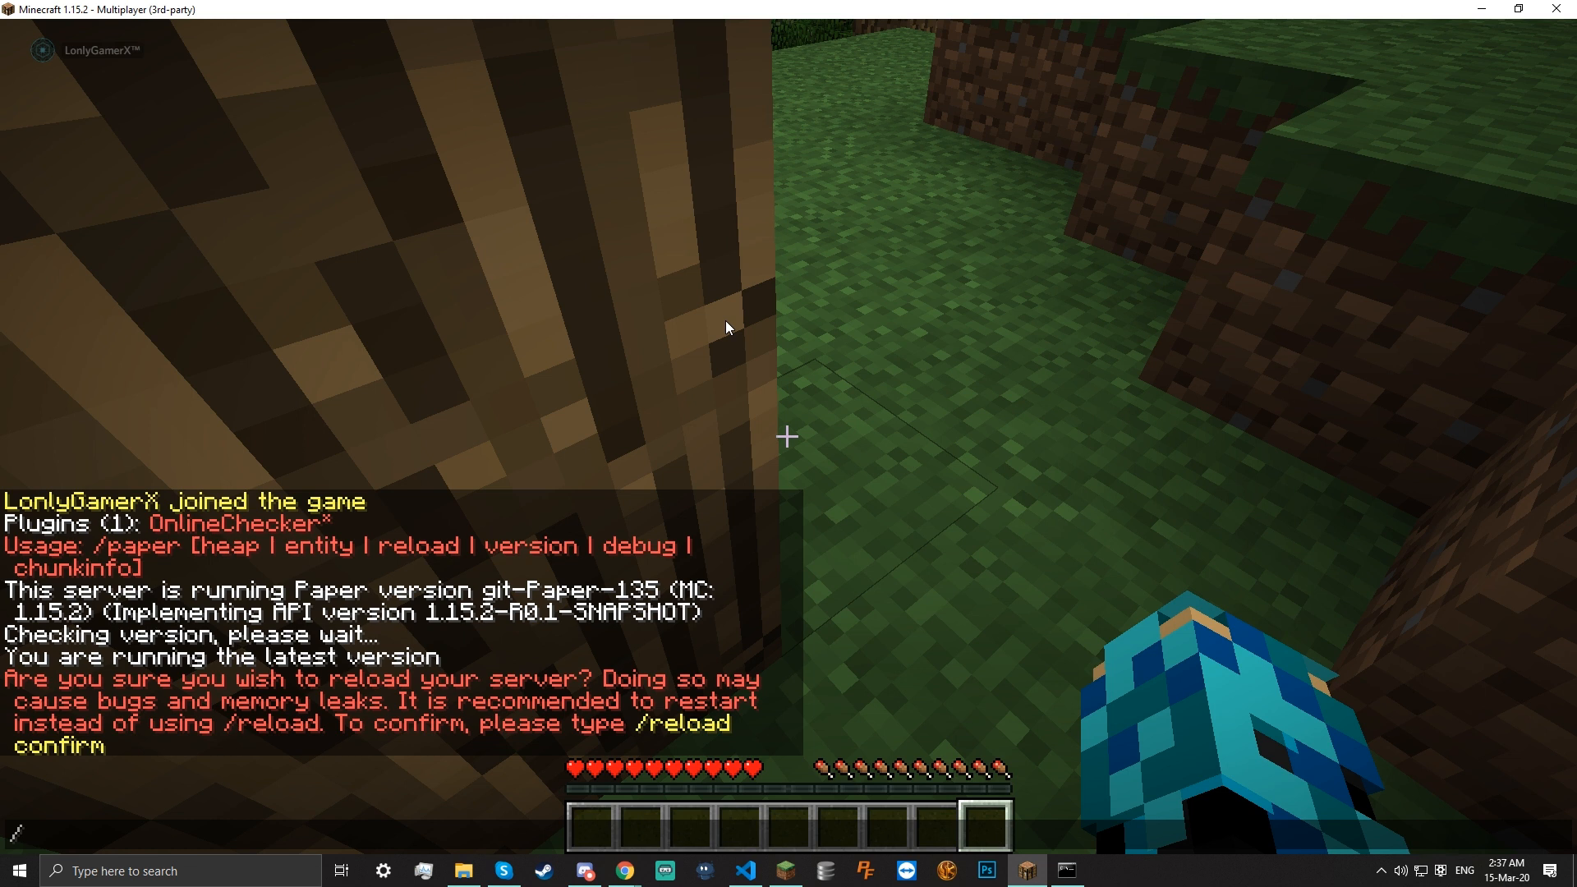
type("reload")
key("Escape")
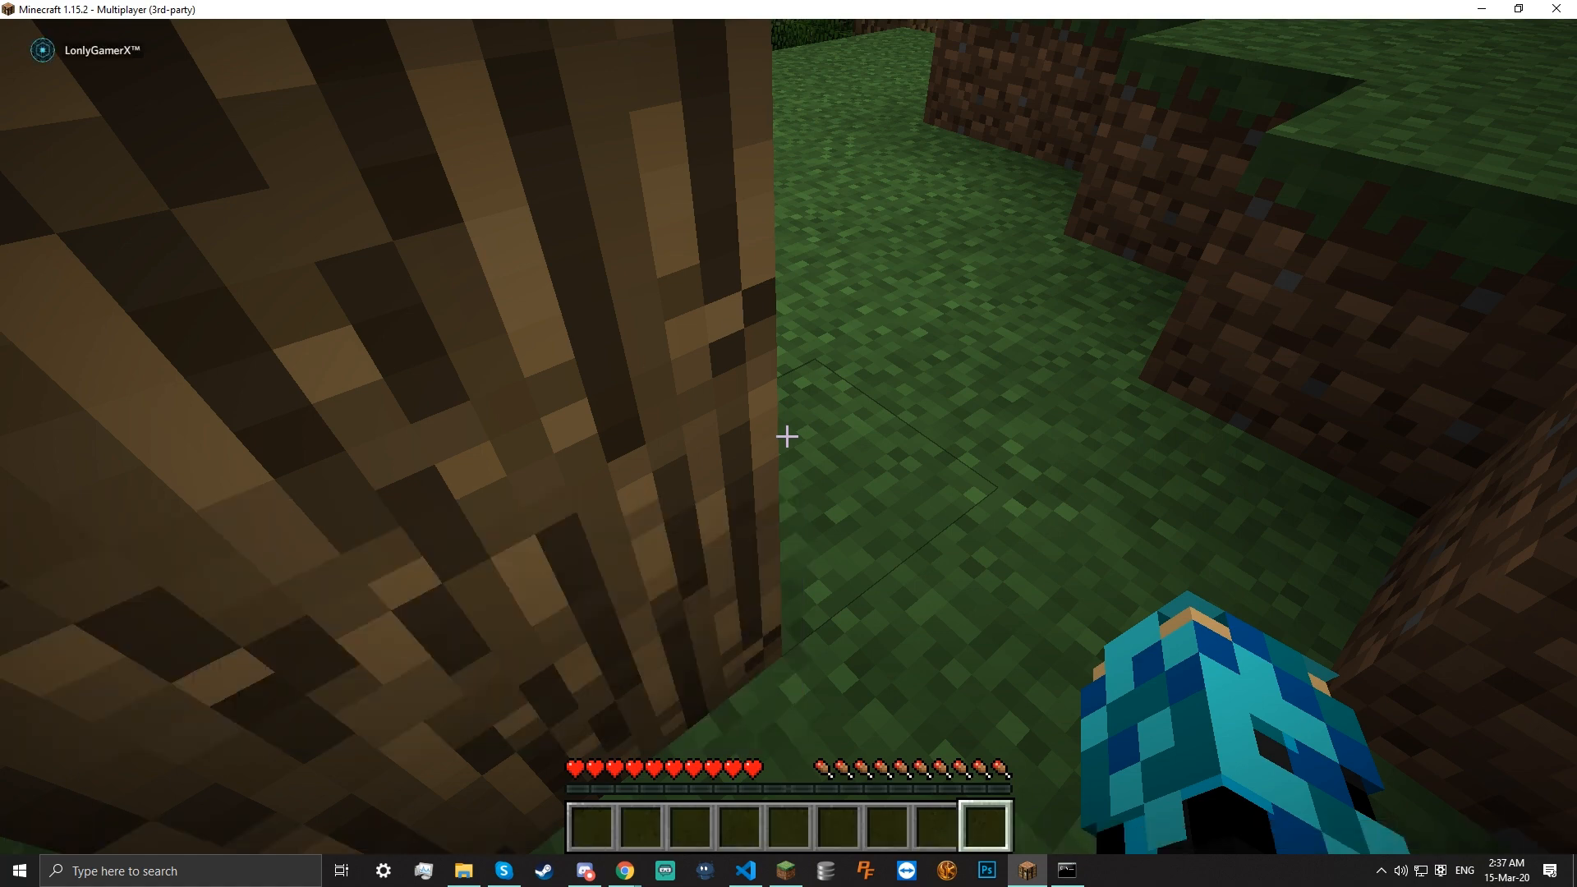
key("w")
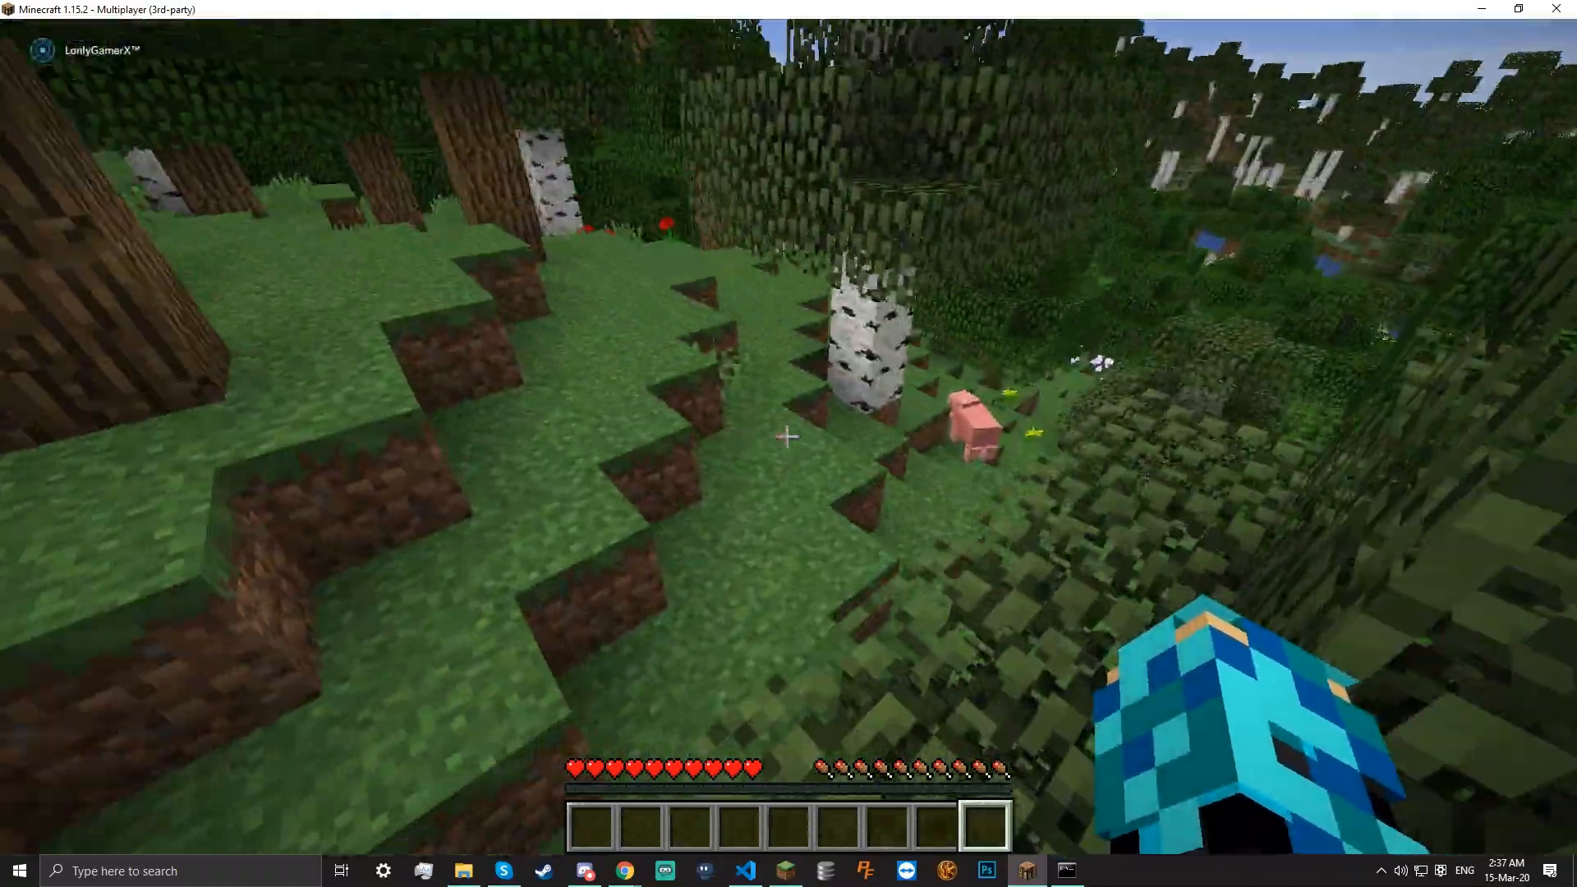
key("w")
key("w")
key("w")
key("w")
Run /reload confirm and list plugins, now showing EconomyMain and Vault loaded
key("slash")
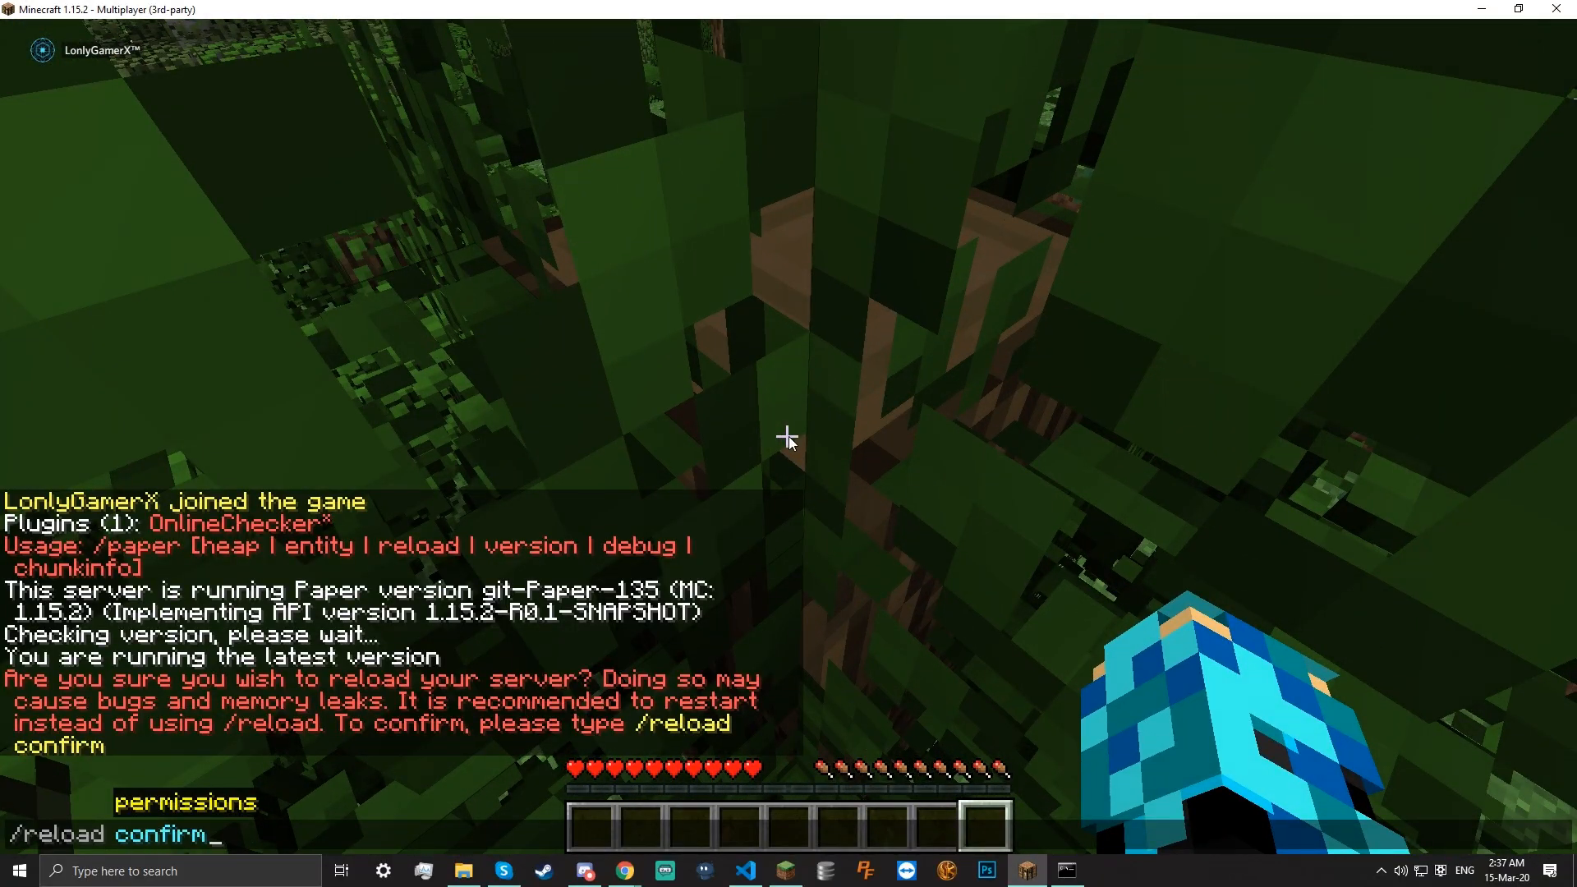
type("reload confirm")
key("Return")
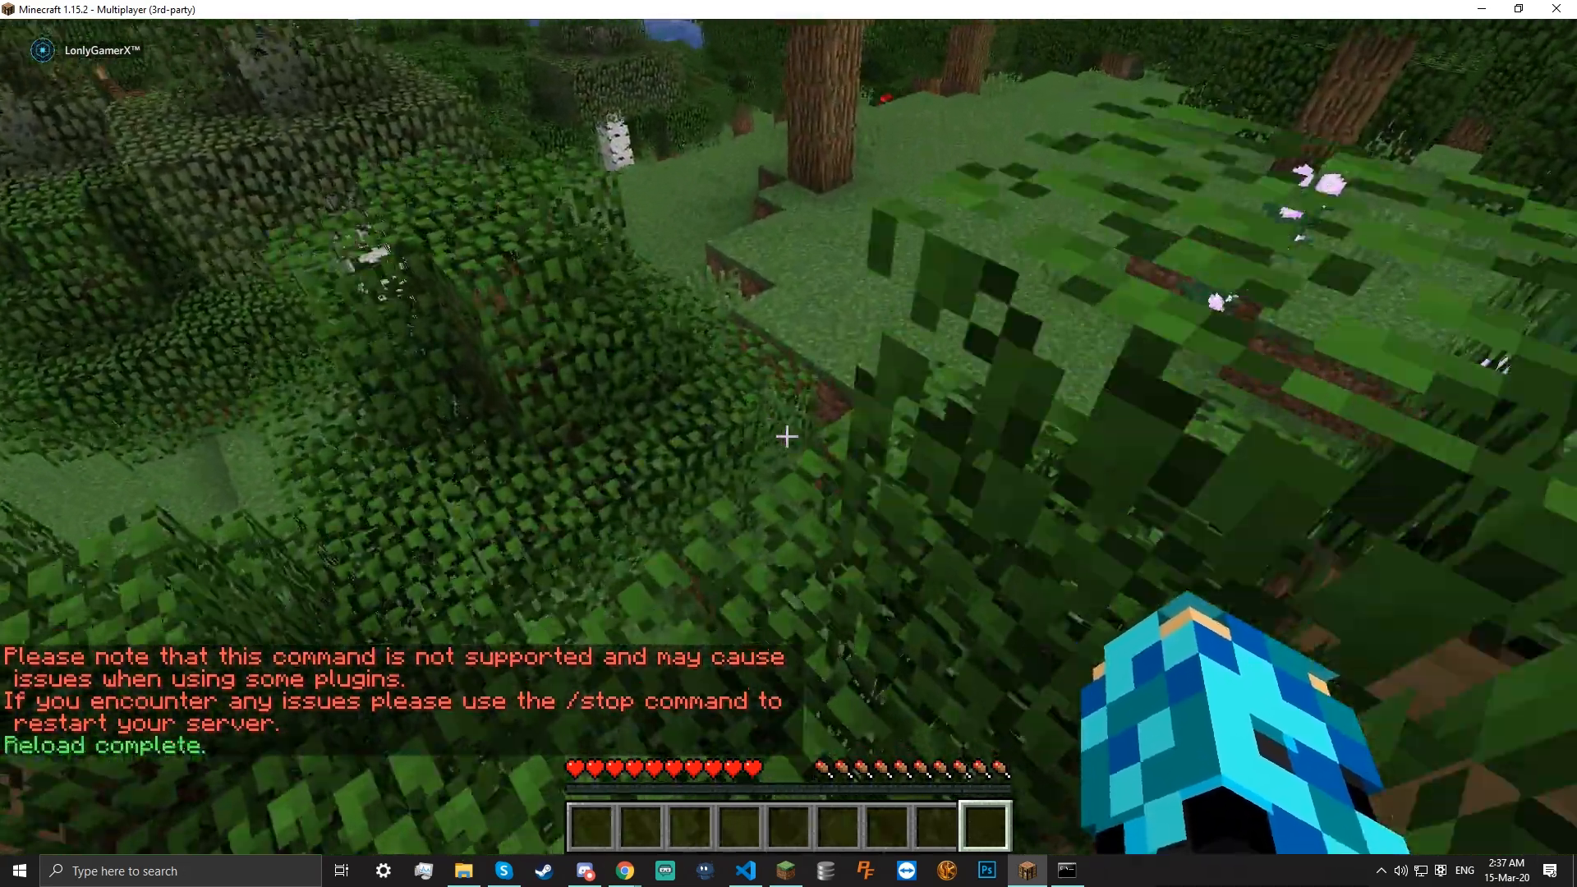
key("slash")
type("plugins")
key("Return")
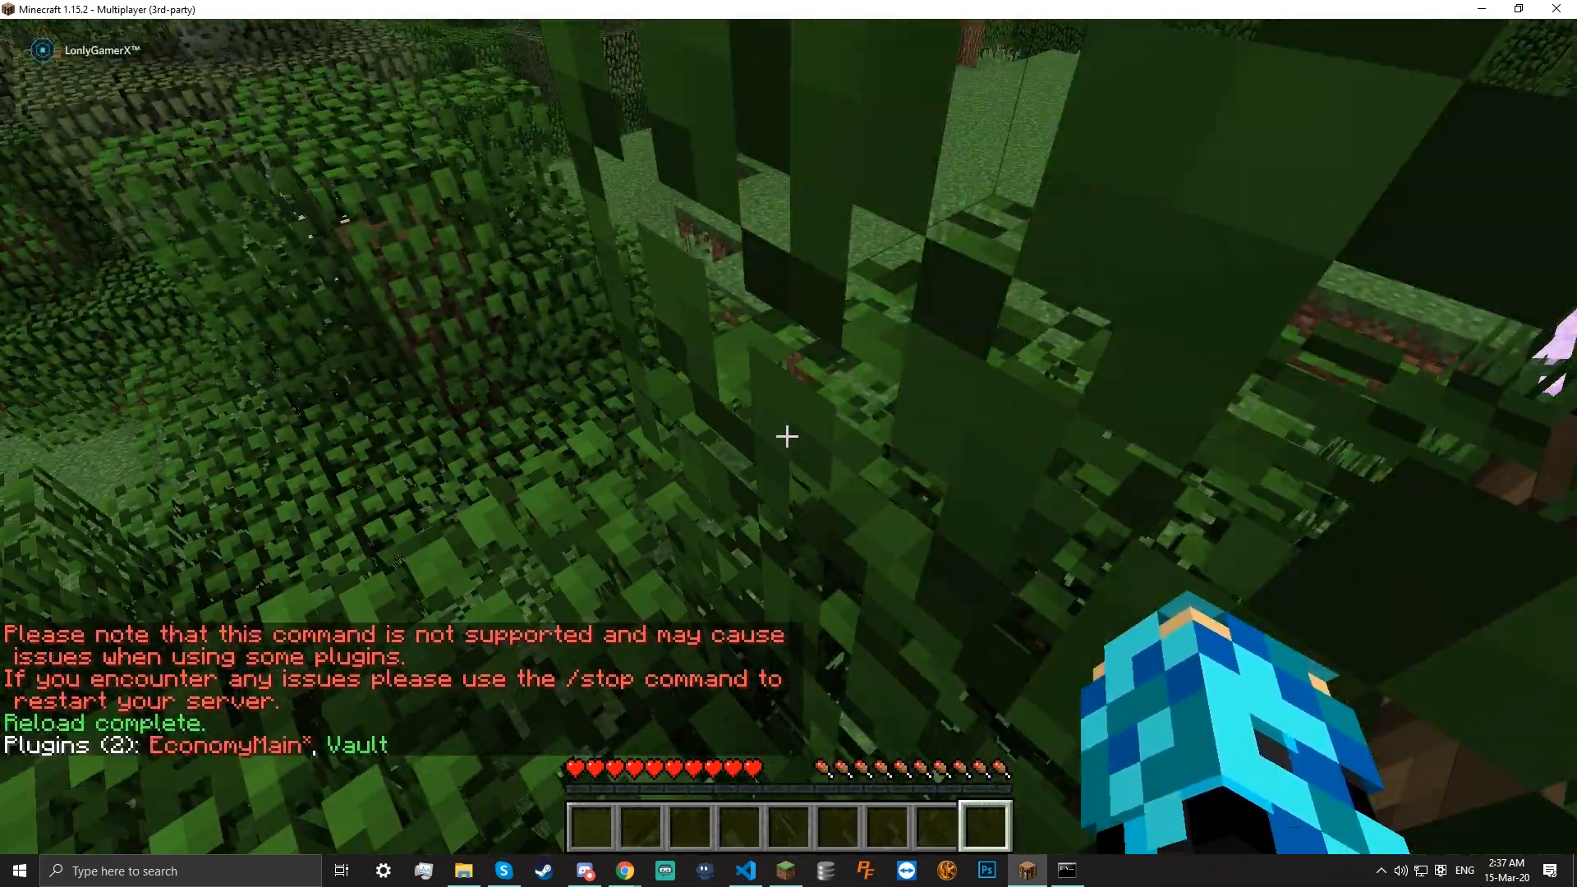
Run /economyimport, which fails with an internal error, and check the console's stack trace
key("slash")
type("economyimport")
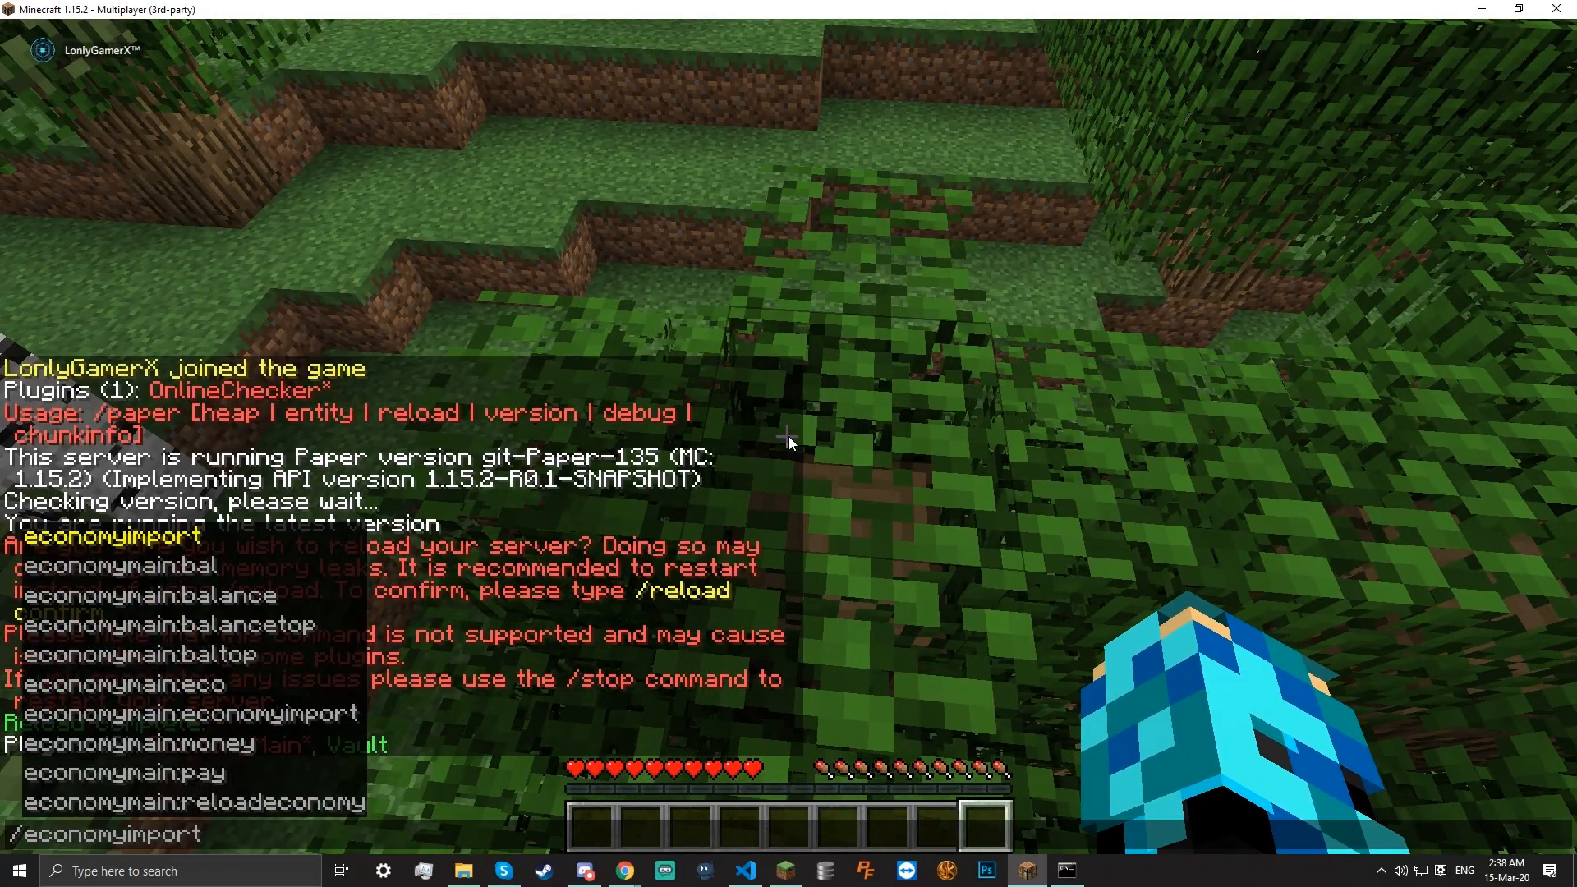
key("Return")
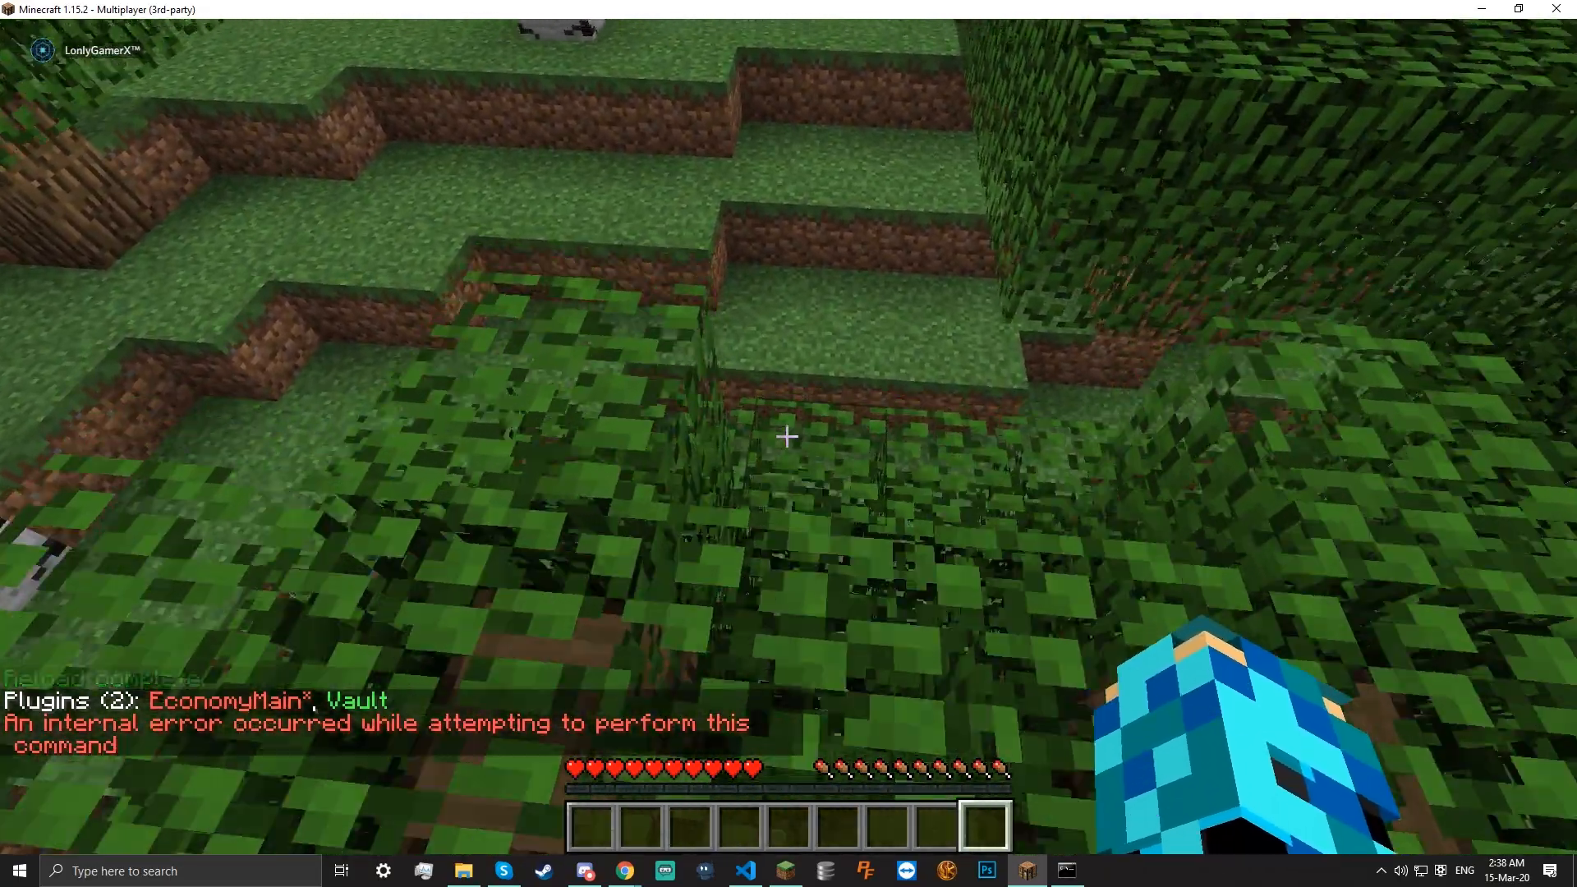
key("e")
left_click(1067, 869)
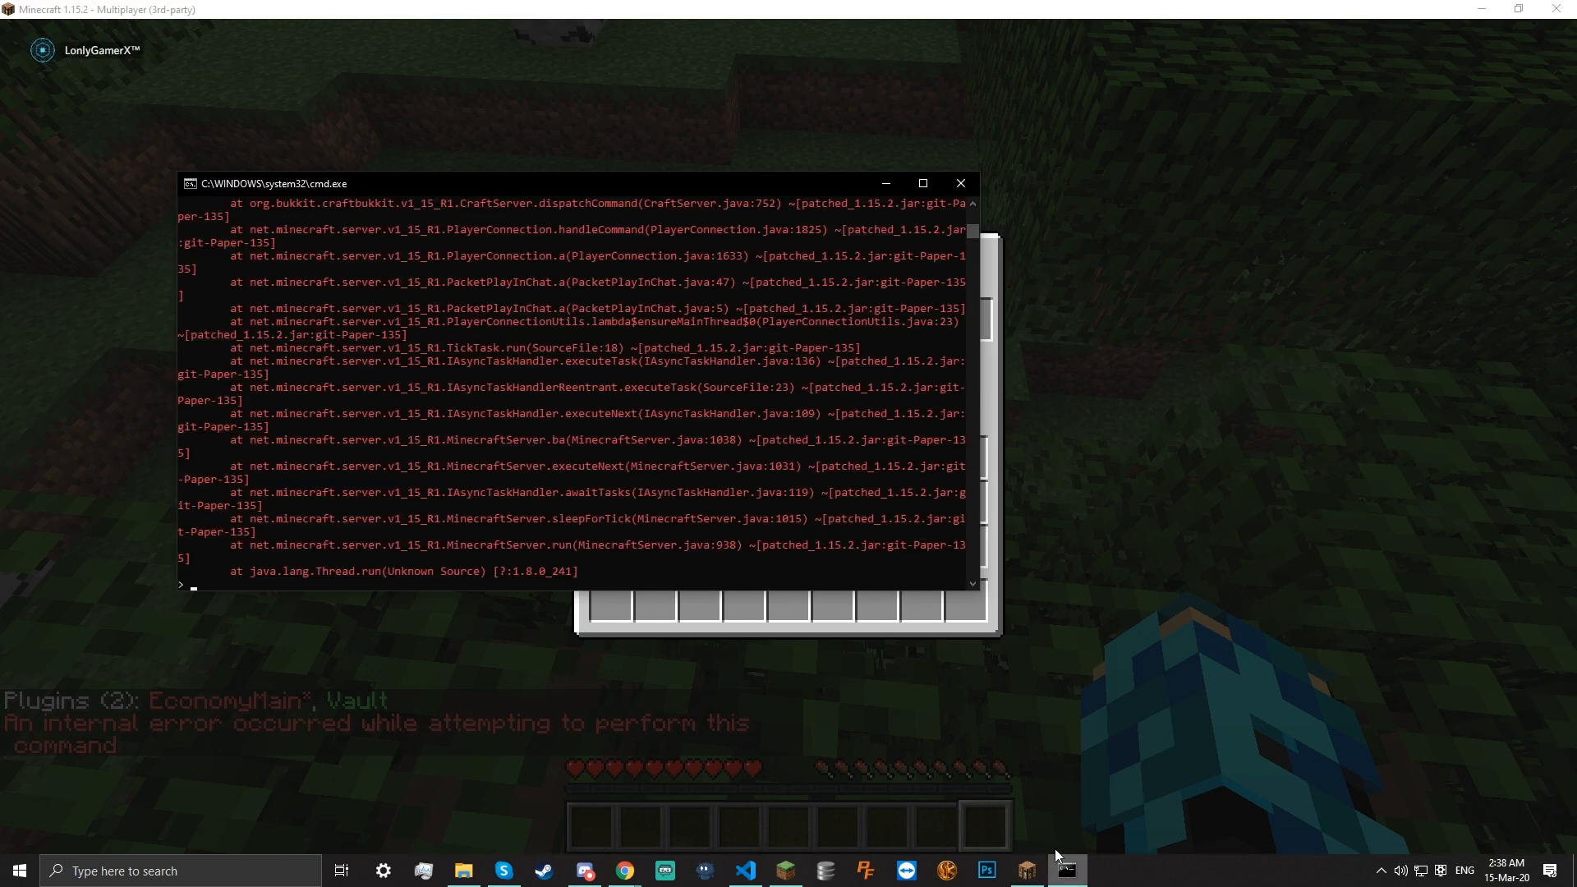
Scroll the server log up to the economyimport error and widen the console window
scroll(775, 475, "up", 9)
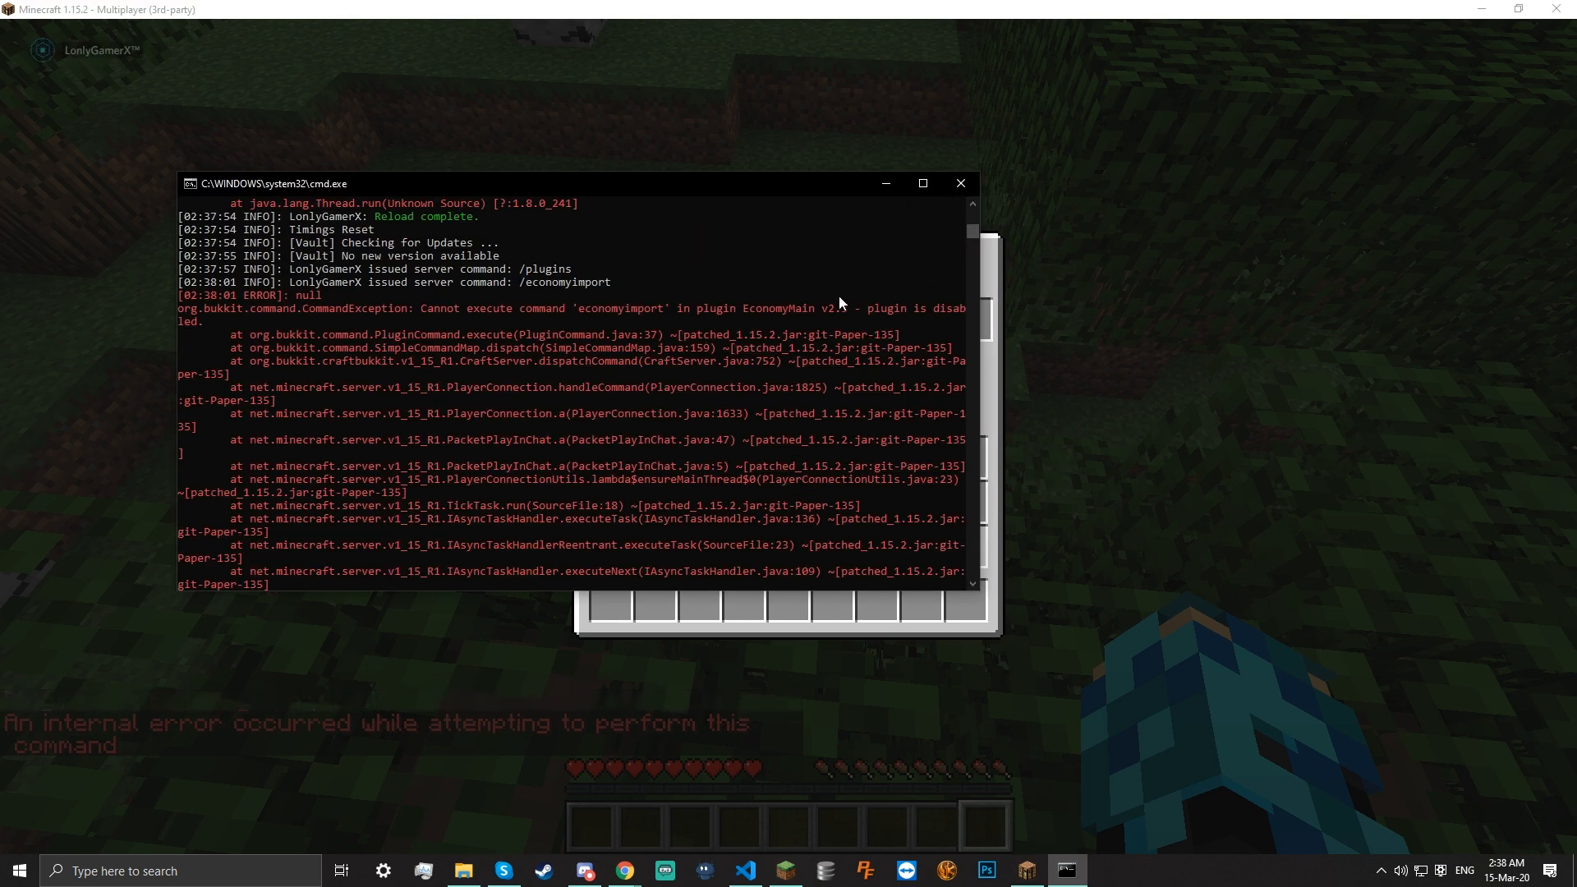
left_click_drag(979, 337, 1125, 337)
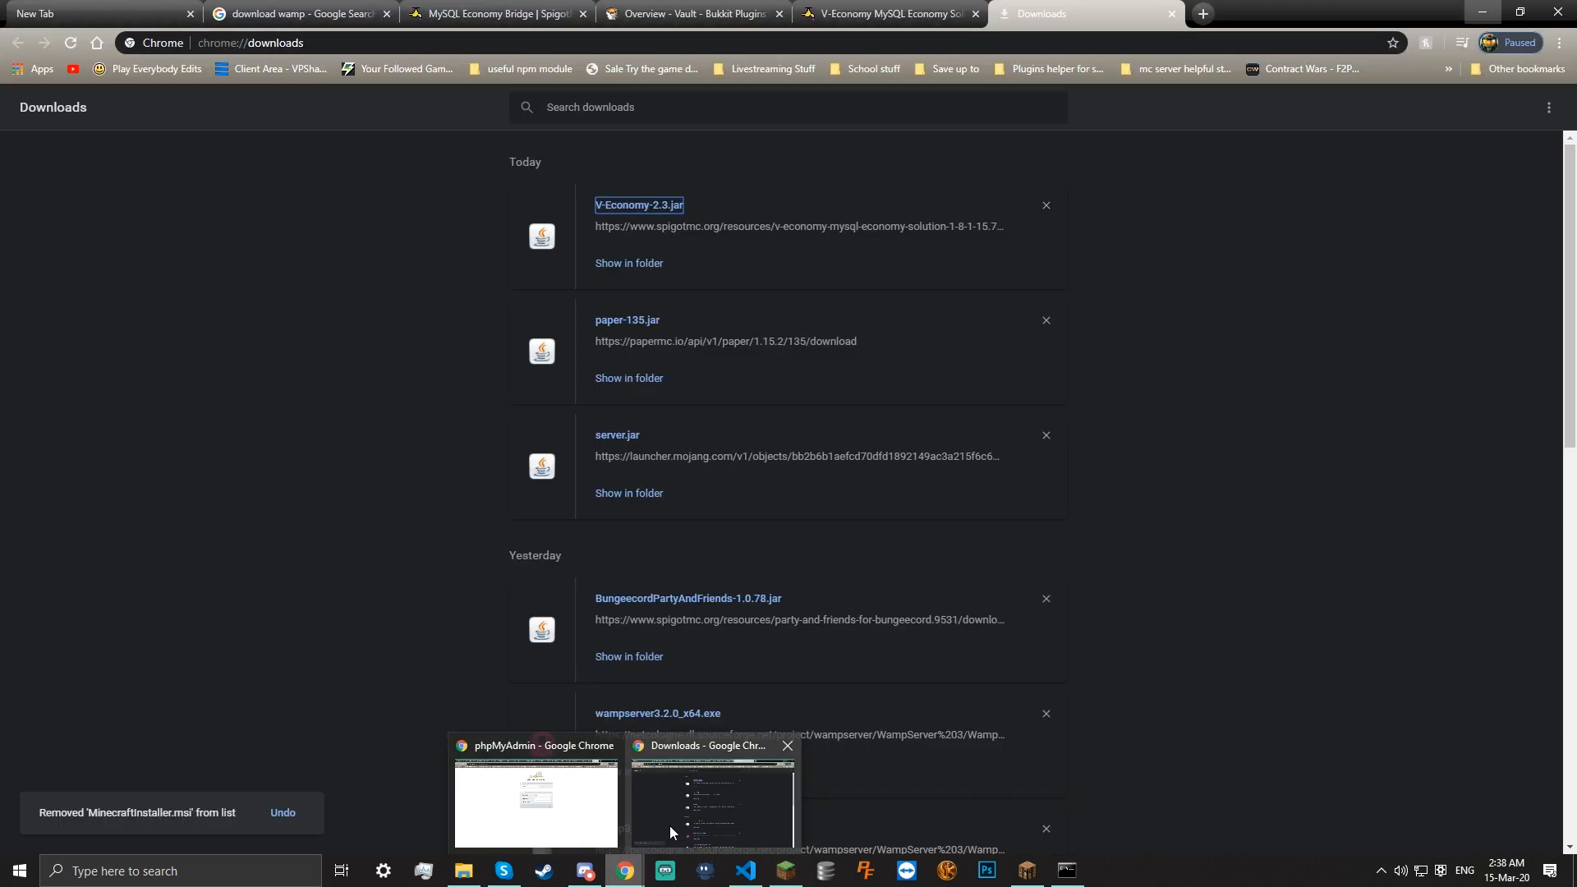
Back in Chrome, read the V-Economy page's description, which says it only works with MySQL
left_click(669, 825)
left_click(808, 6)
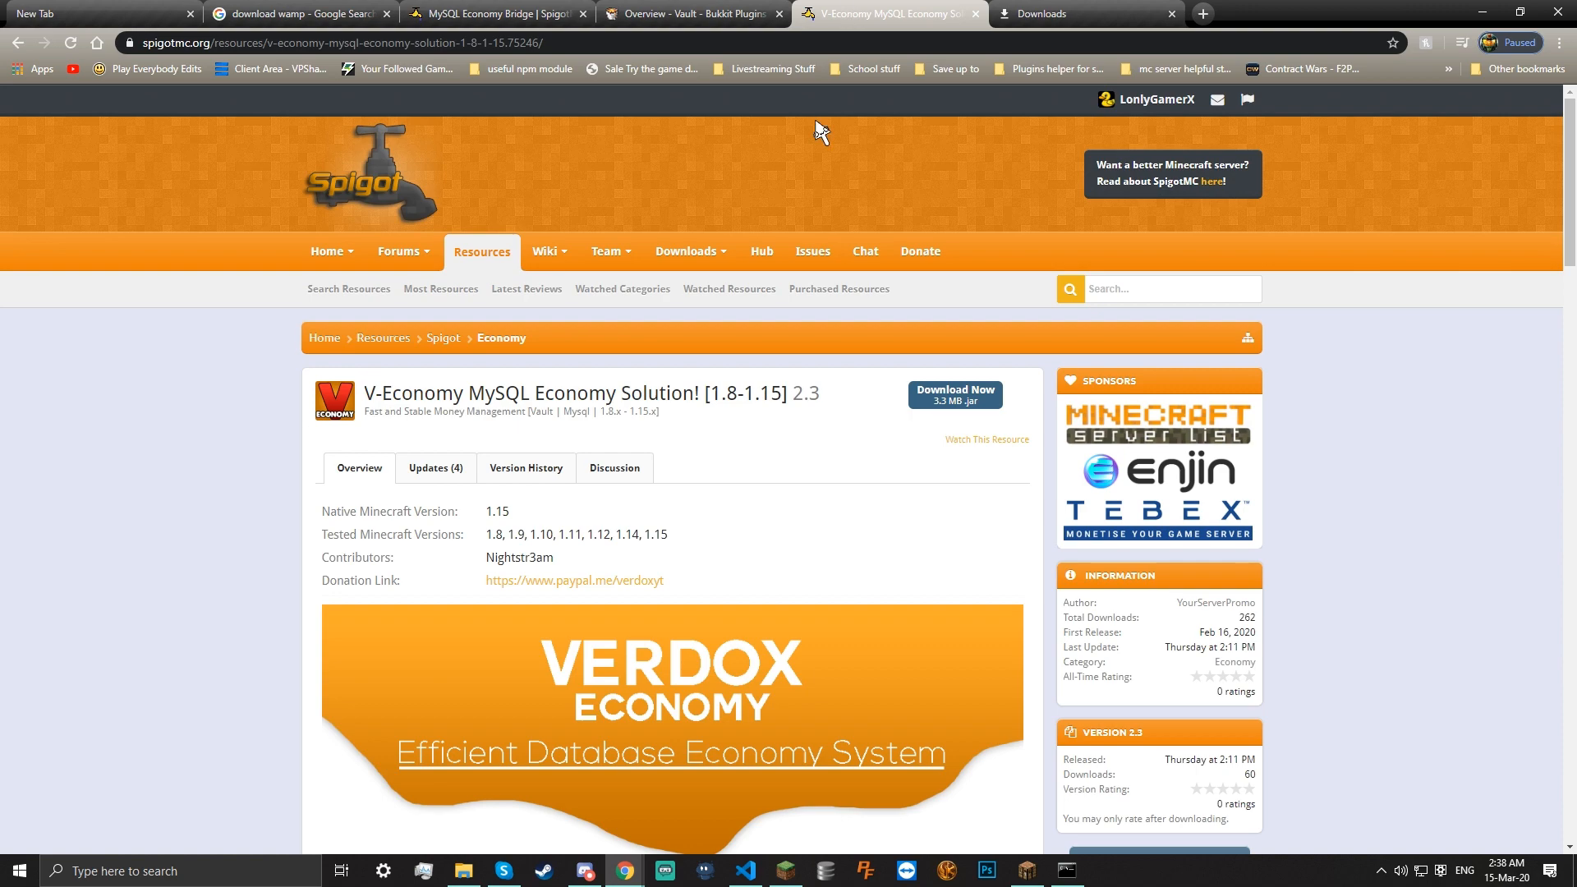
scroll(789, 415, "down", 8)
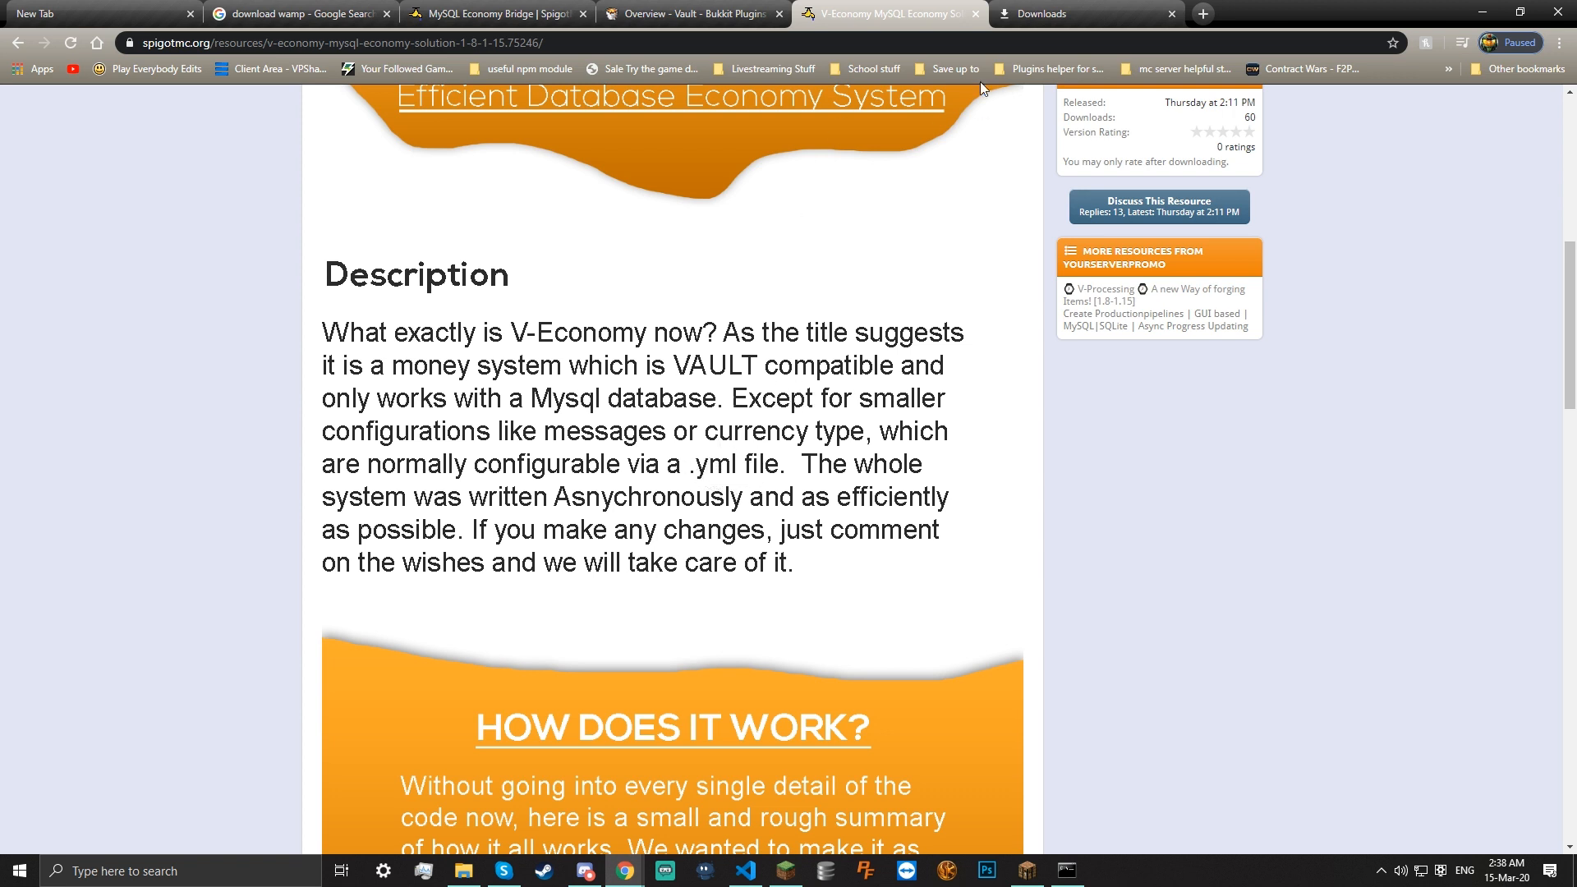
In the new tab, dismiss the pending Action Center notification and open Outlook mail
left_click(41, 14)
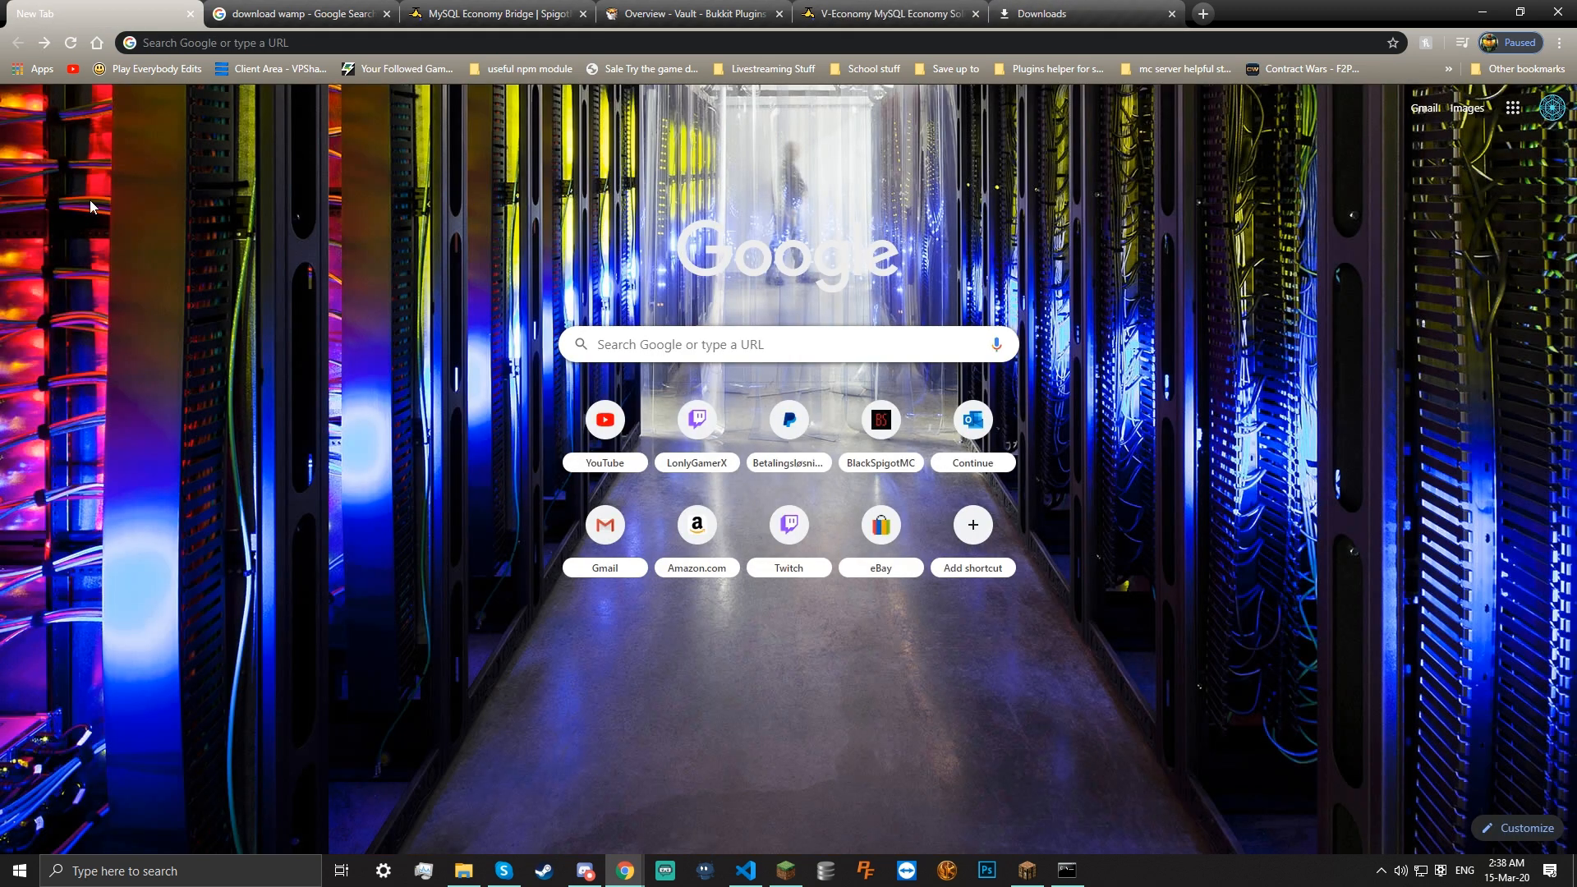
left_click(1550, 871)
left_click_drag(1351, 197, 1520, 189)
left_click(996, 406)
left_click(972, 419)
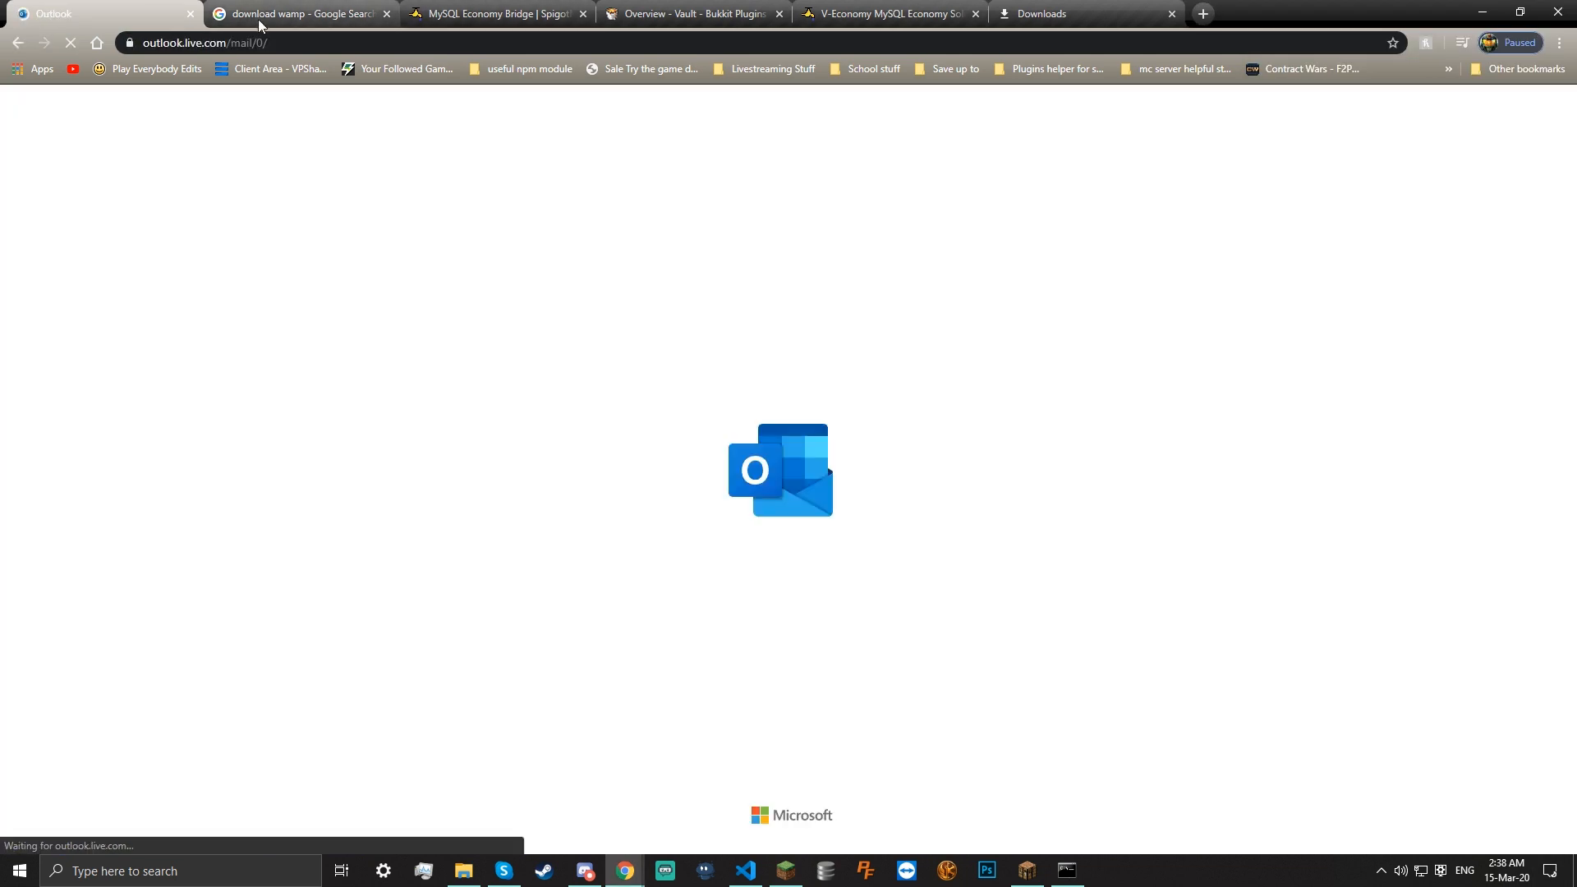
Close the Outlook tab and rerun the Google search as 'download wamp', briefly trying 'xampp'
left_click(190, 14)
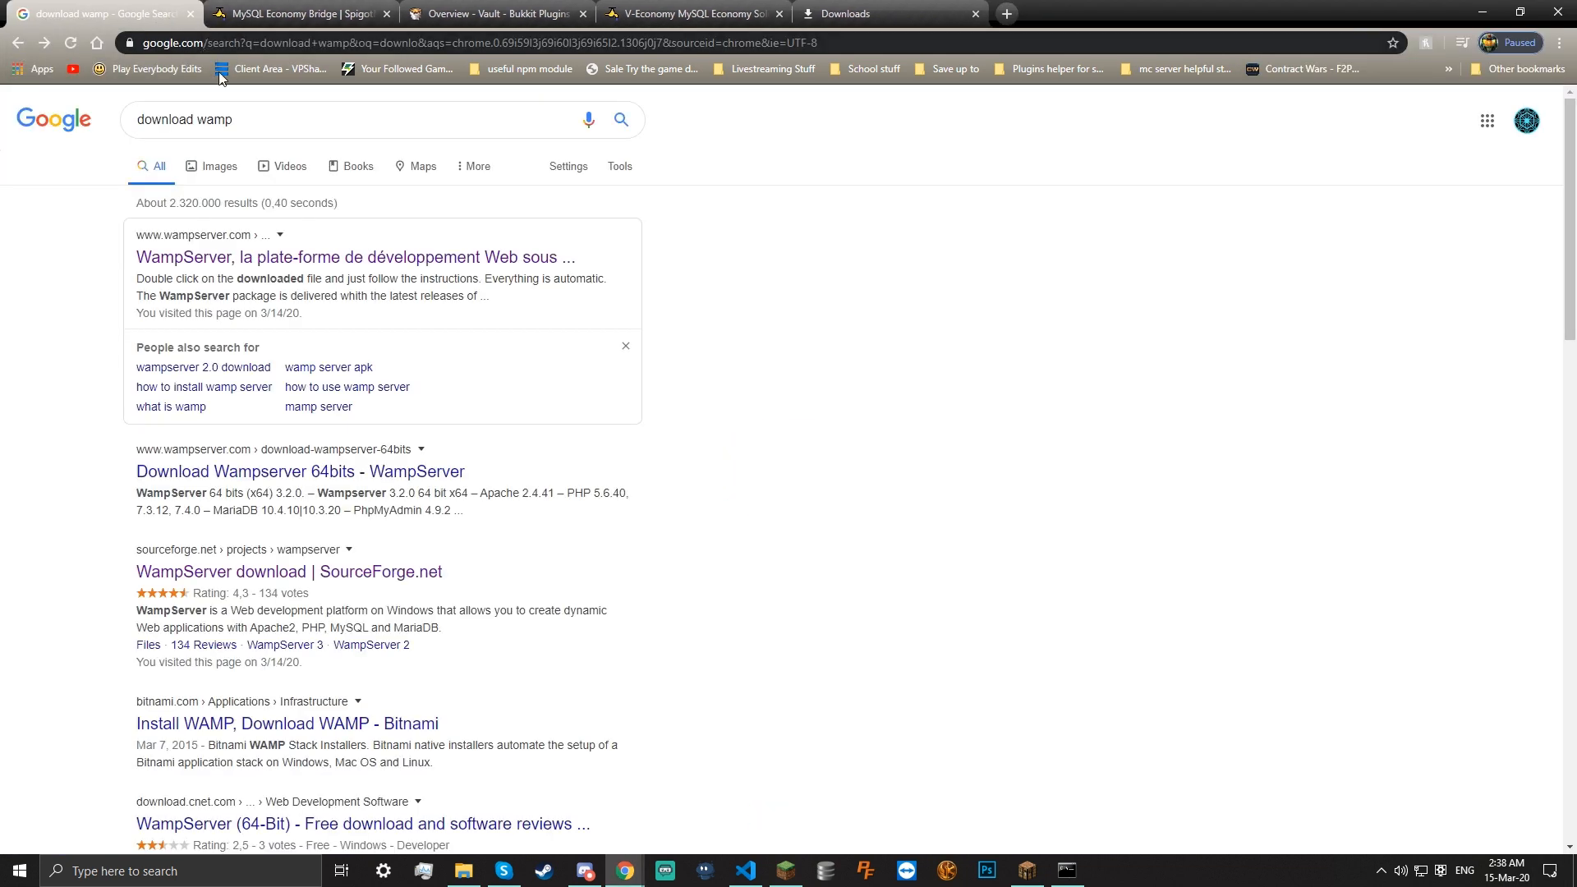
left_click_drag(252, 121, 198, 120)
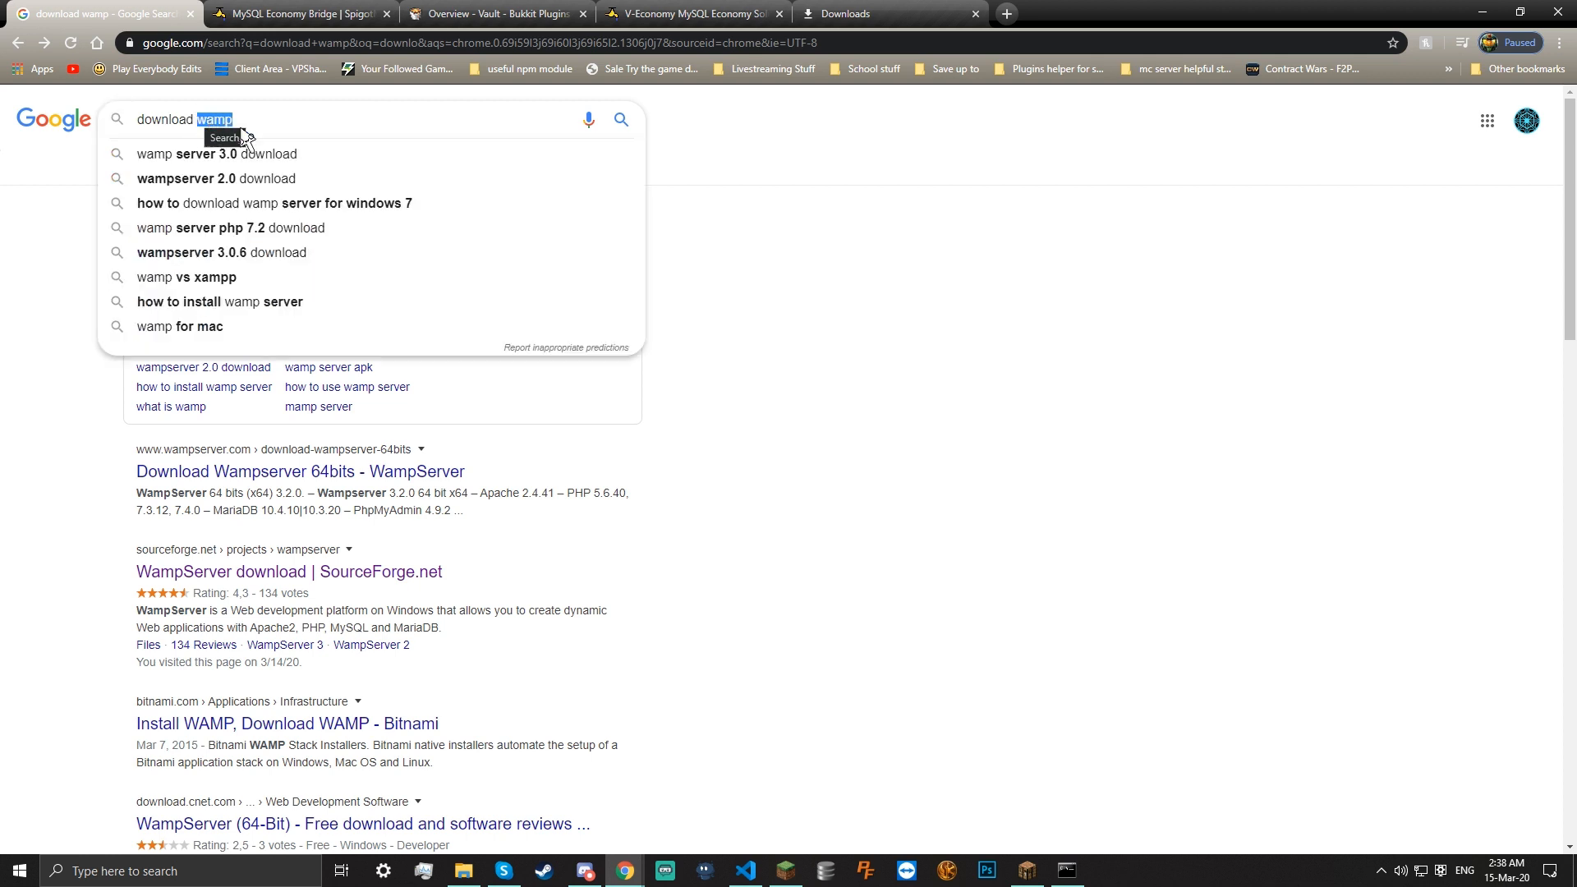
double_click(212, 121)
key("BackSpace")
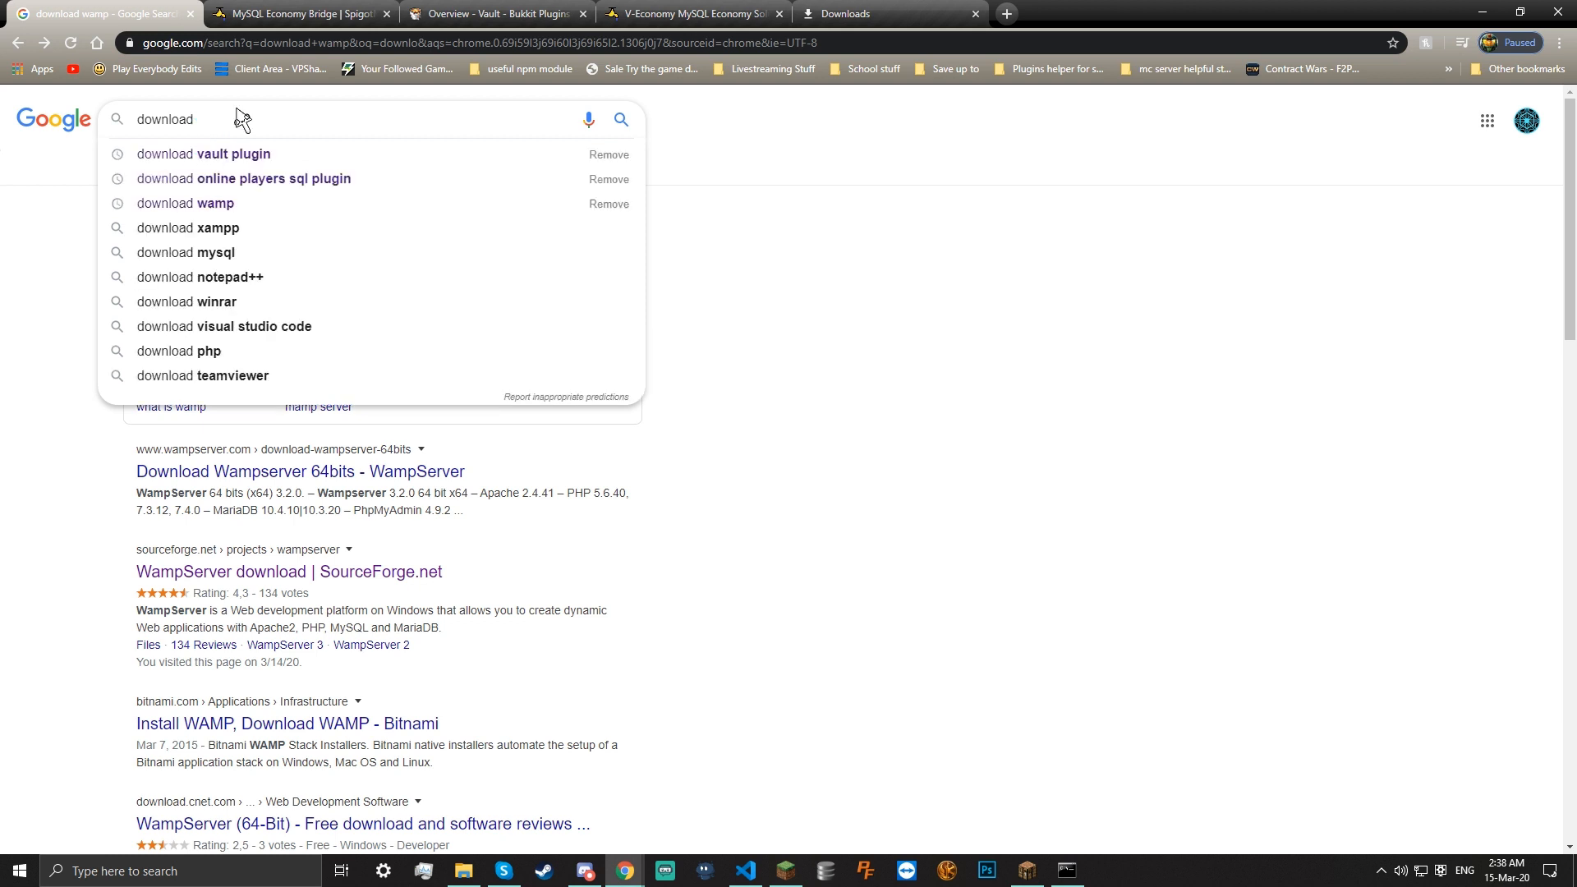
type("xam")
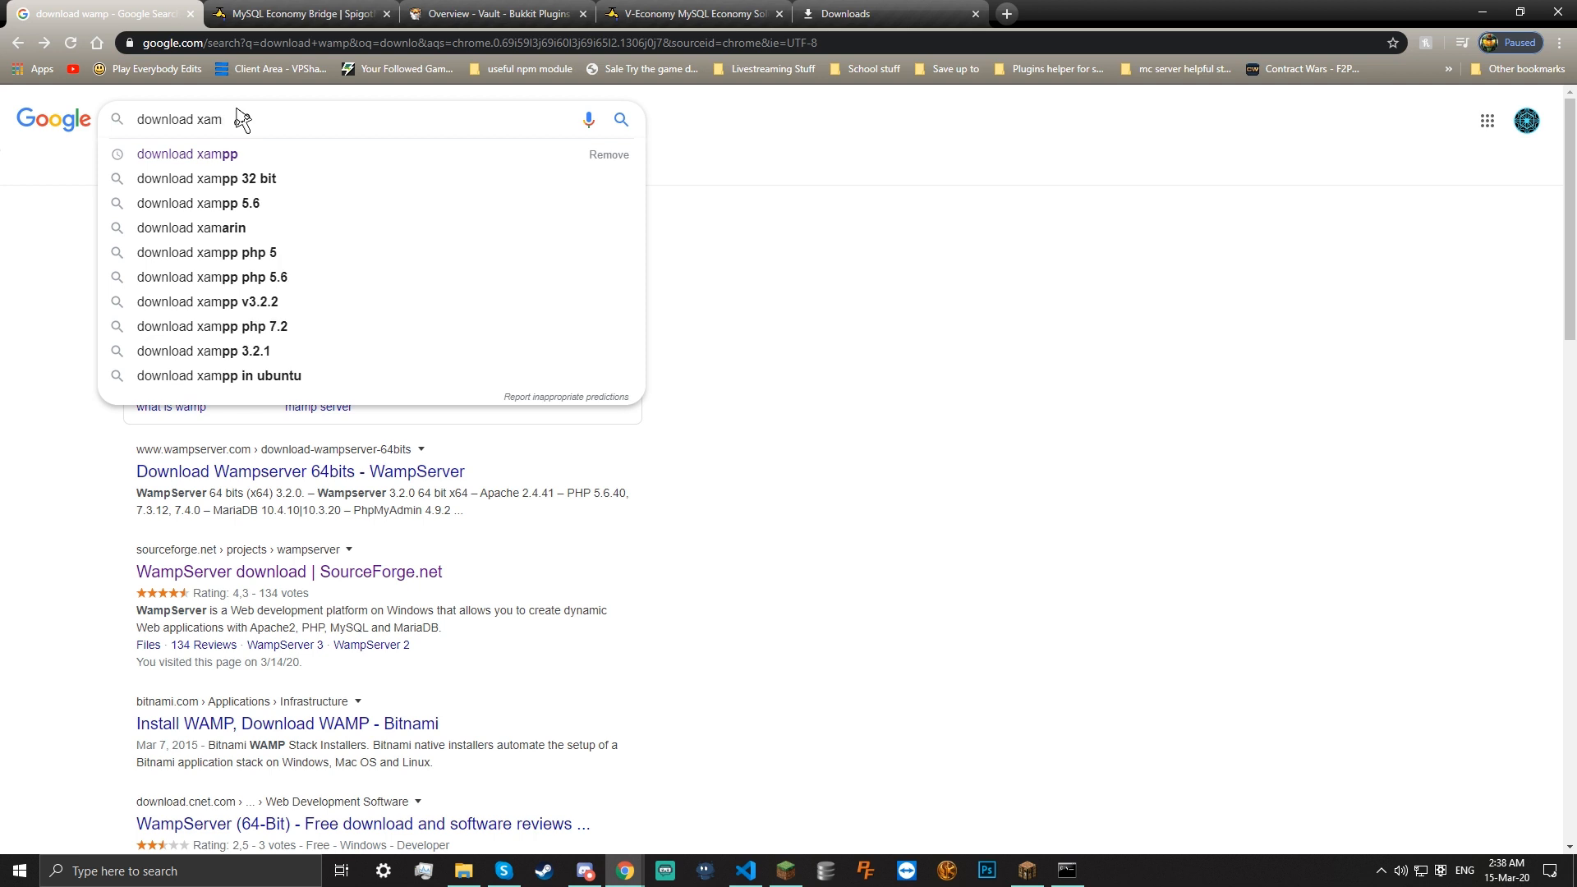
type("pp")
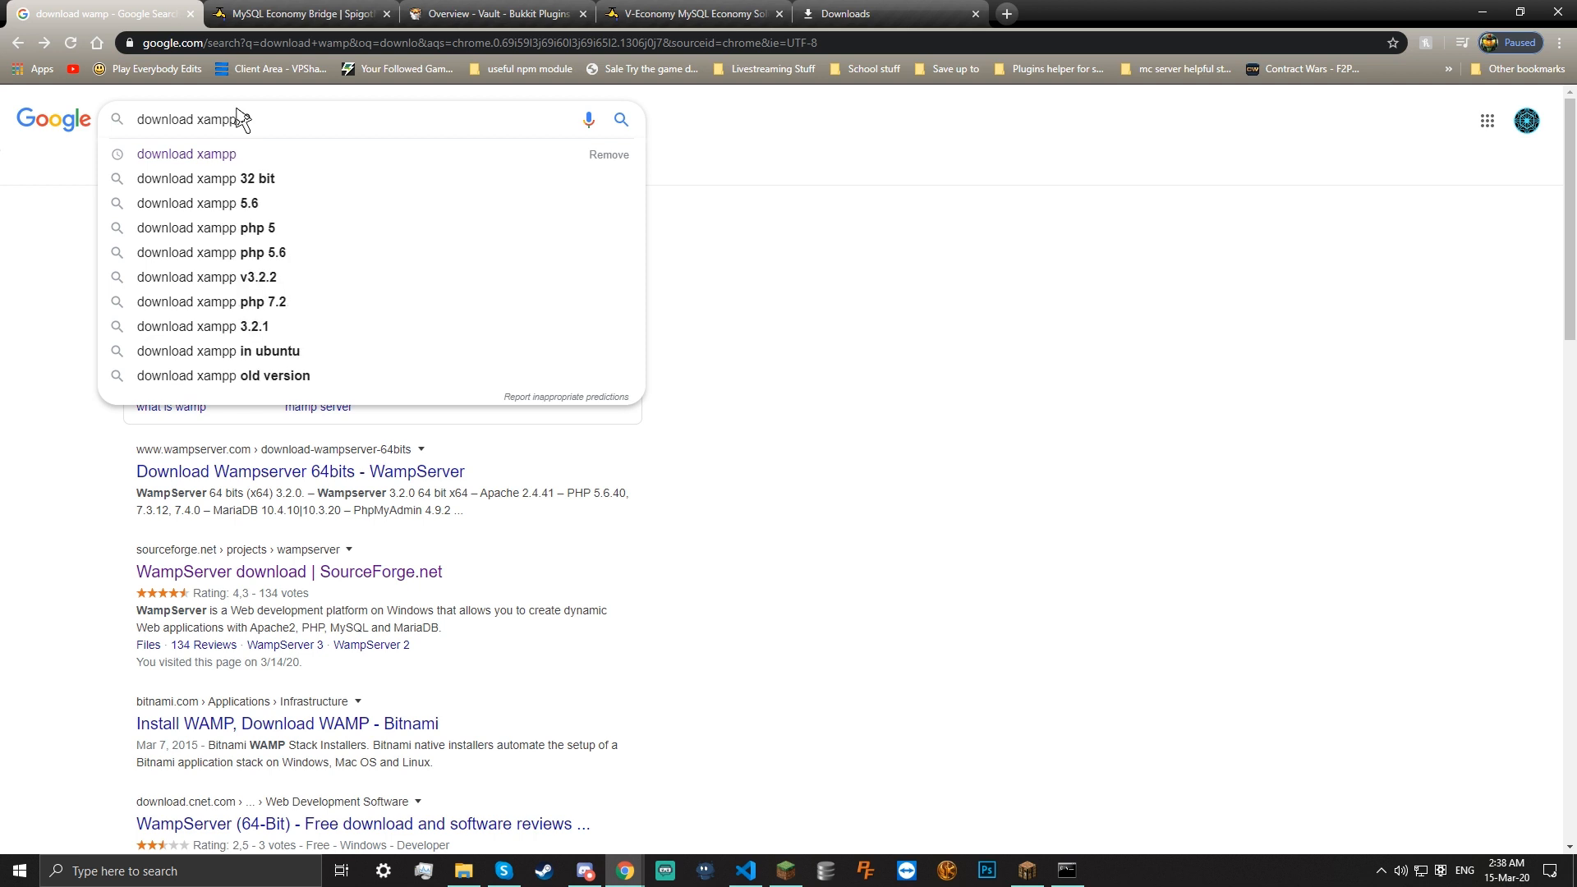
key("BackSpace")
key("BackSpace")
key("BackSpace")
key("BackSpace")
key("BackSpace")
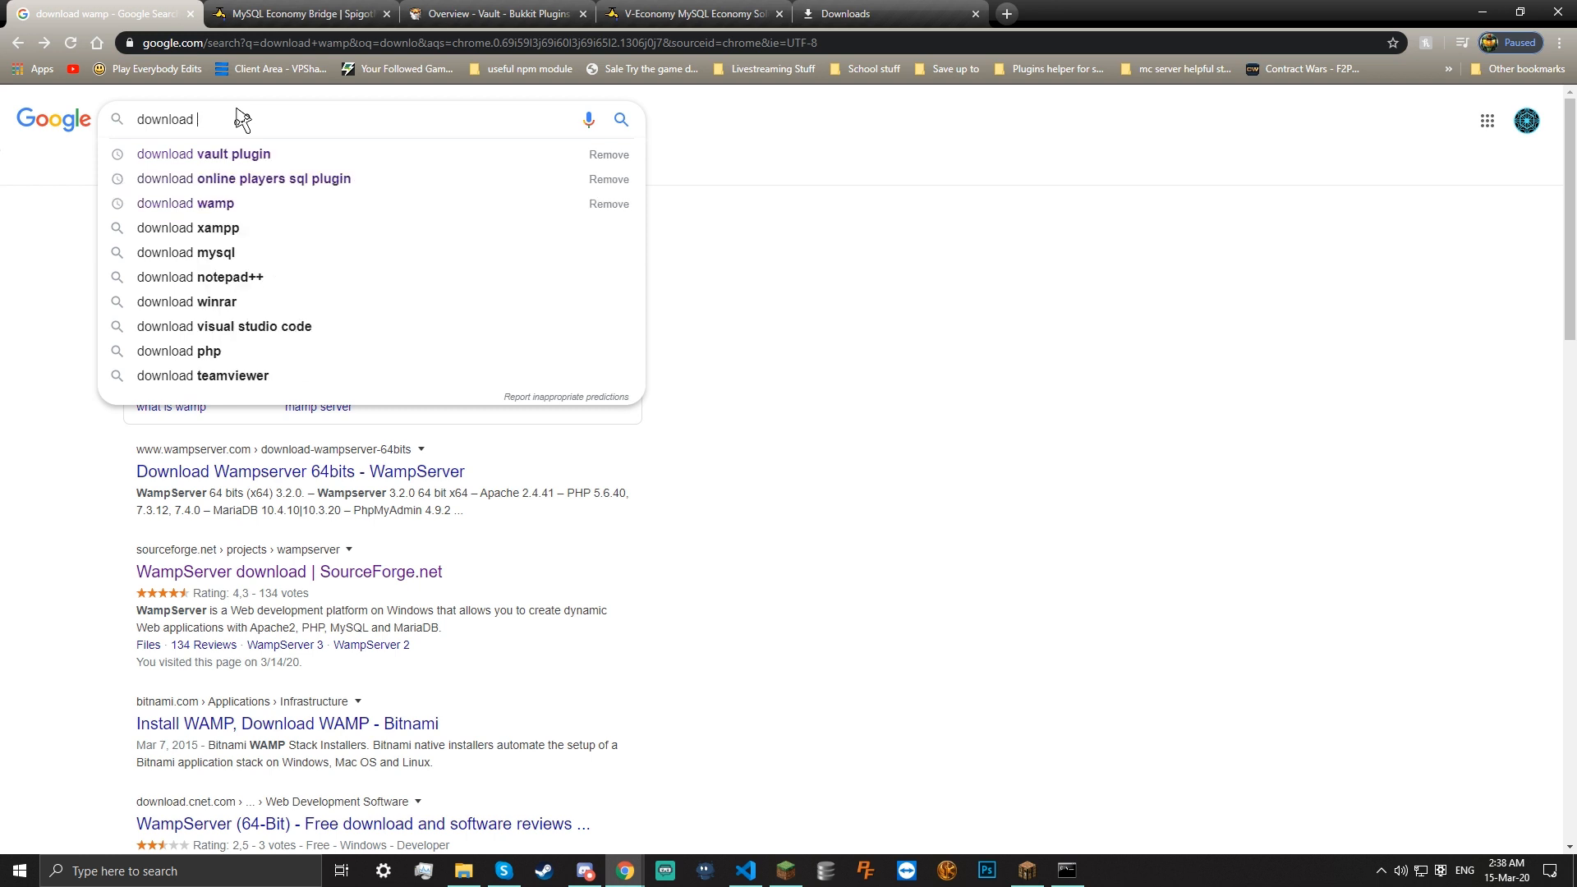
type("wampp")
key("Return")
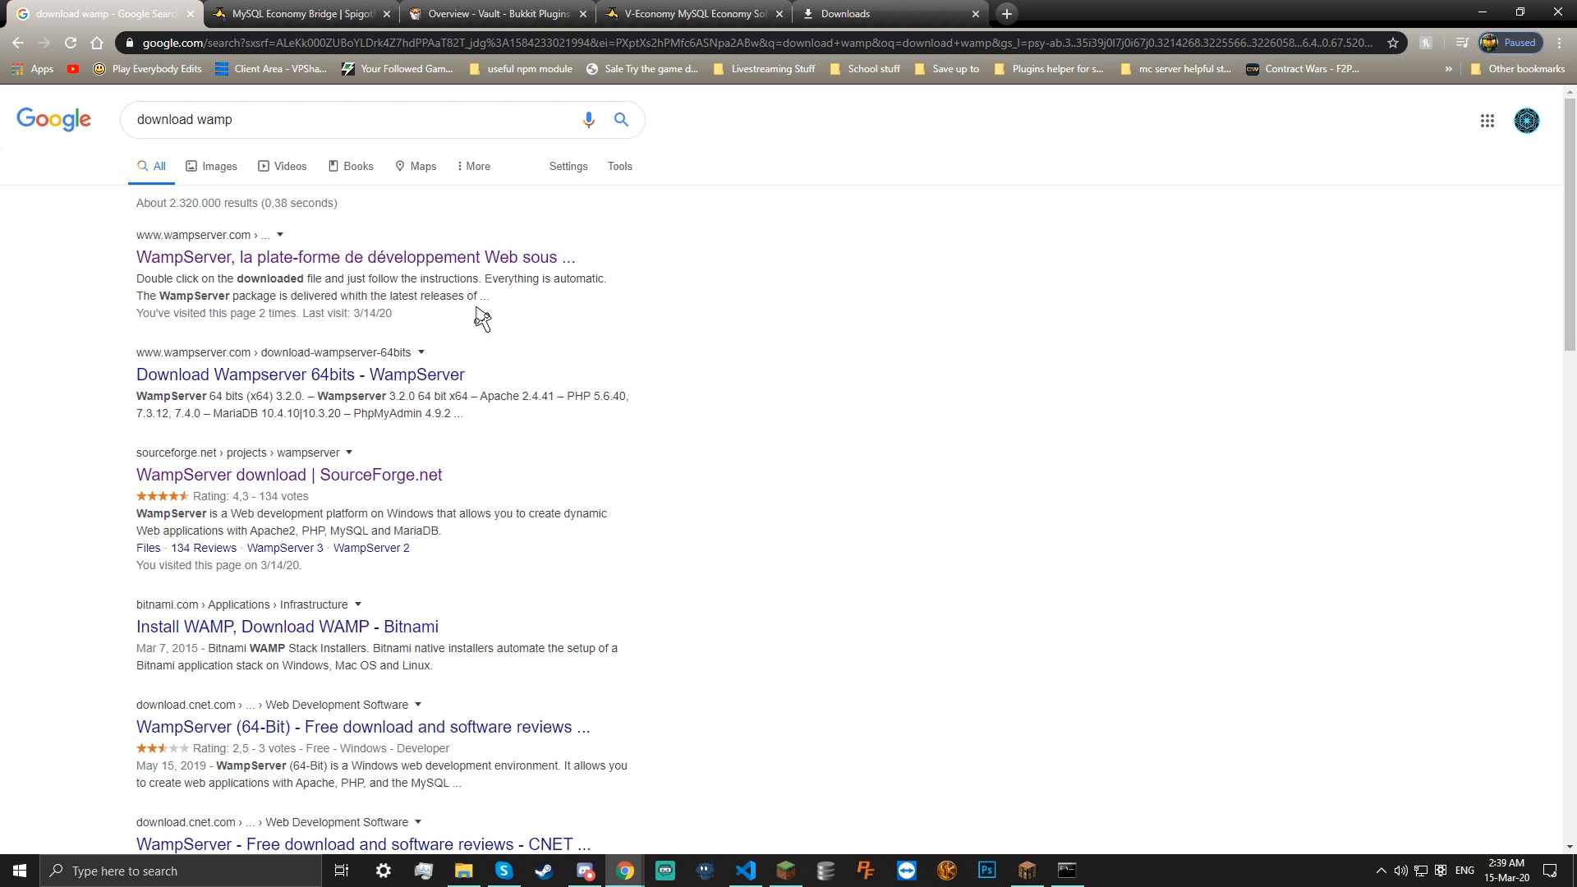
Open the wampserver.com result and jump to its Downloads section with 3.2.0 x64 and x86
left_click(311, 256)
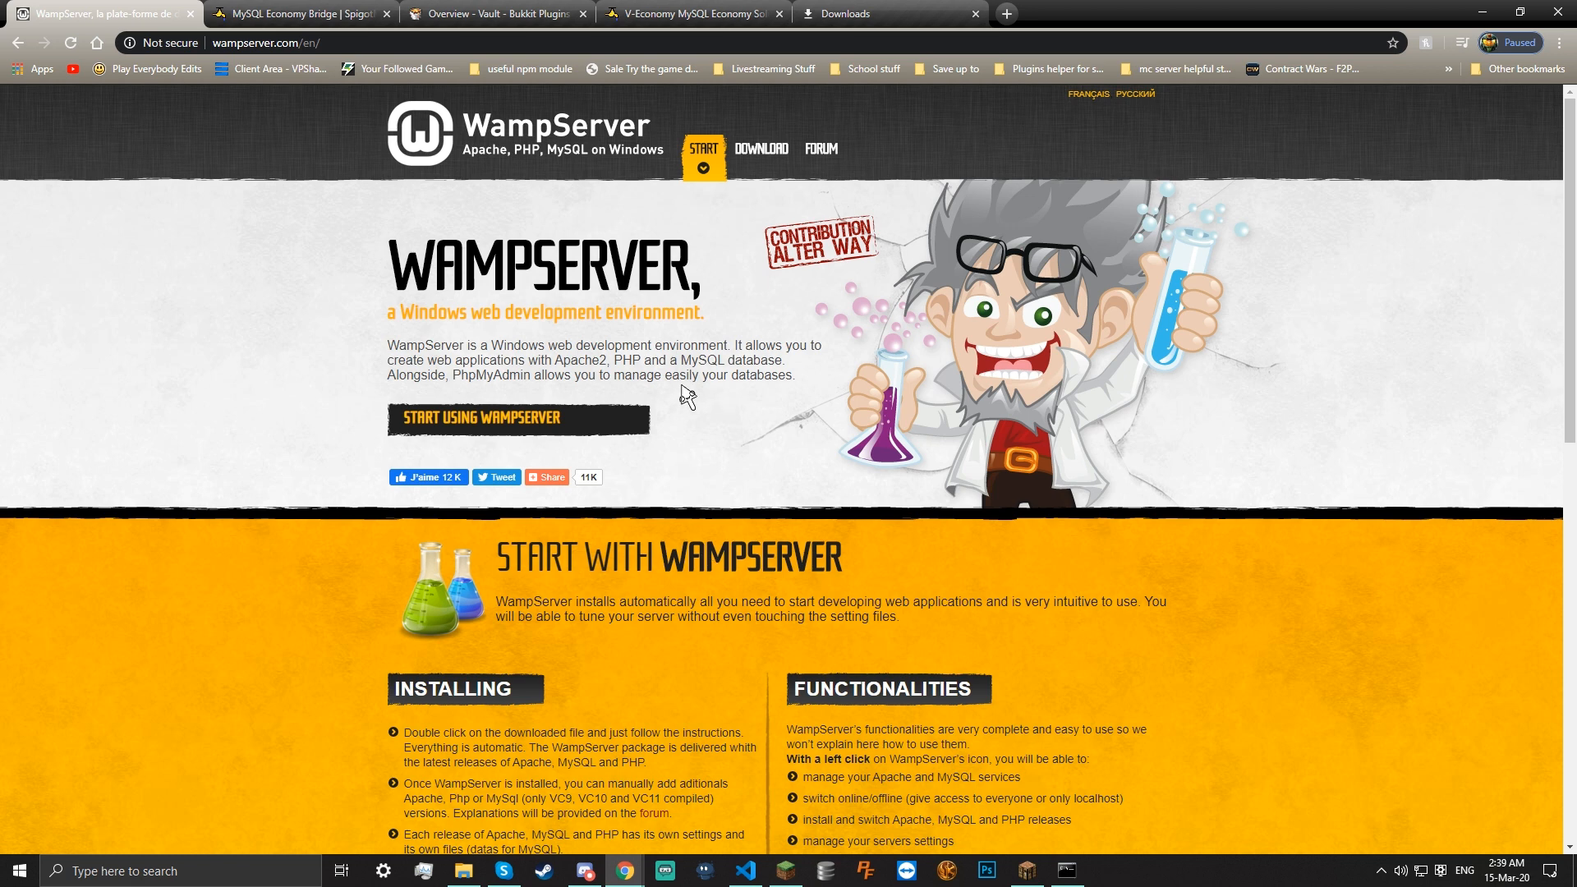
left_click(465, 423)
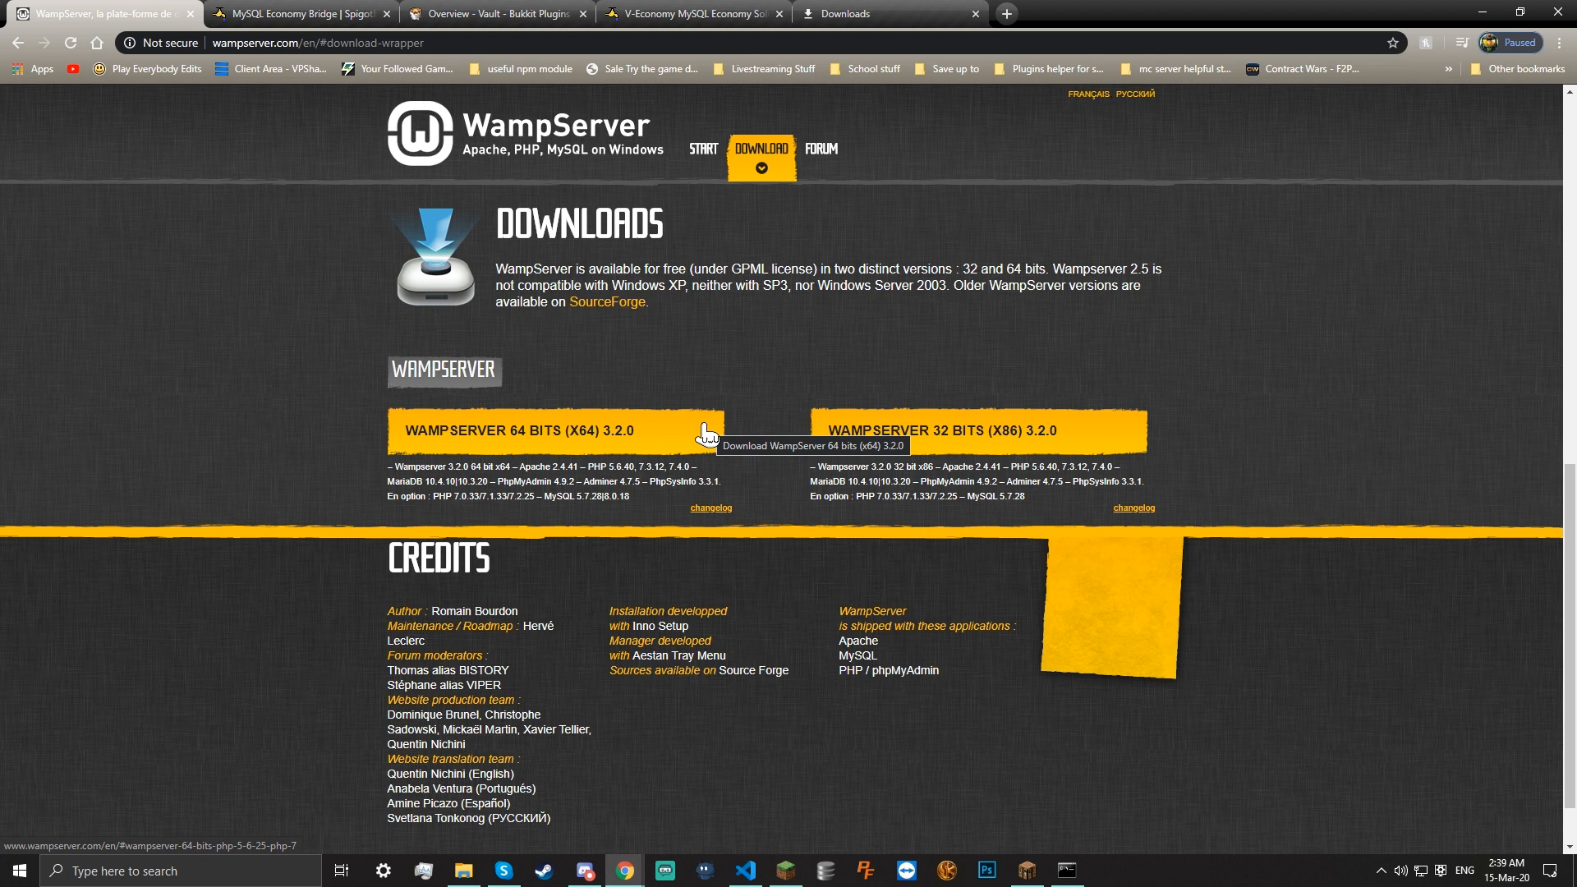
Open a new tab and discard a typed 'xampp' search
left_click(1017, 6)
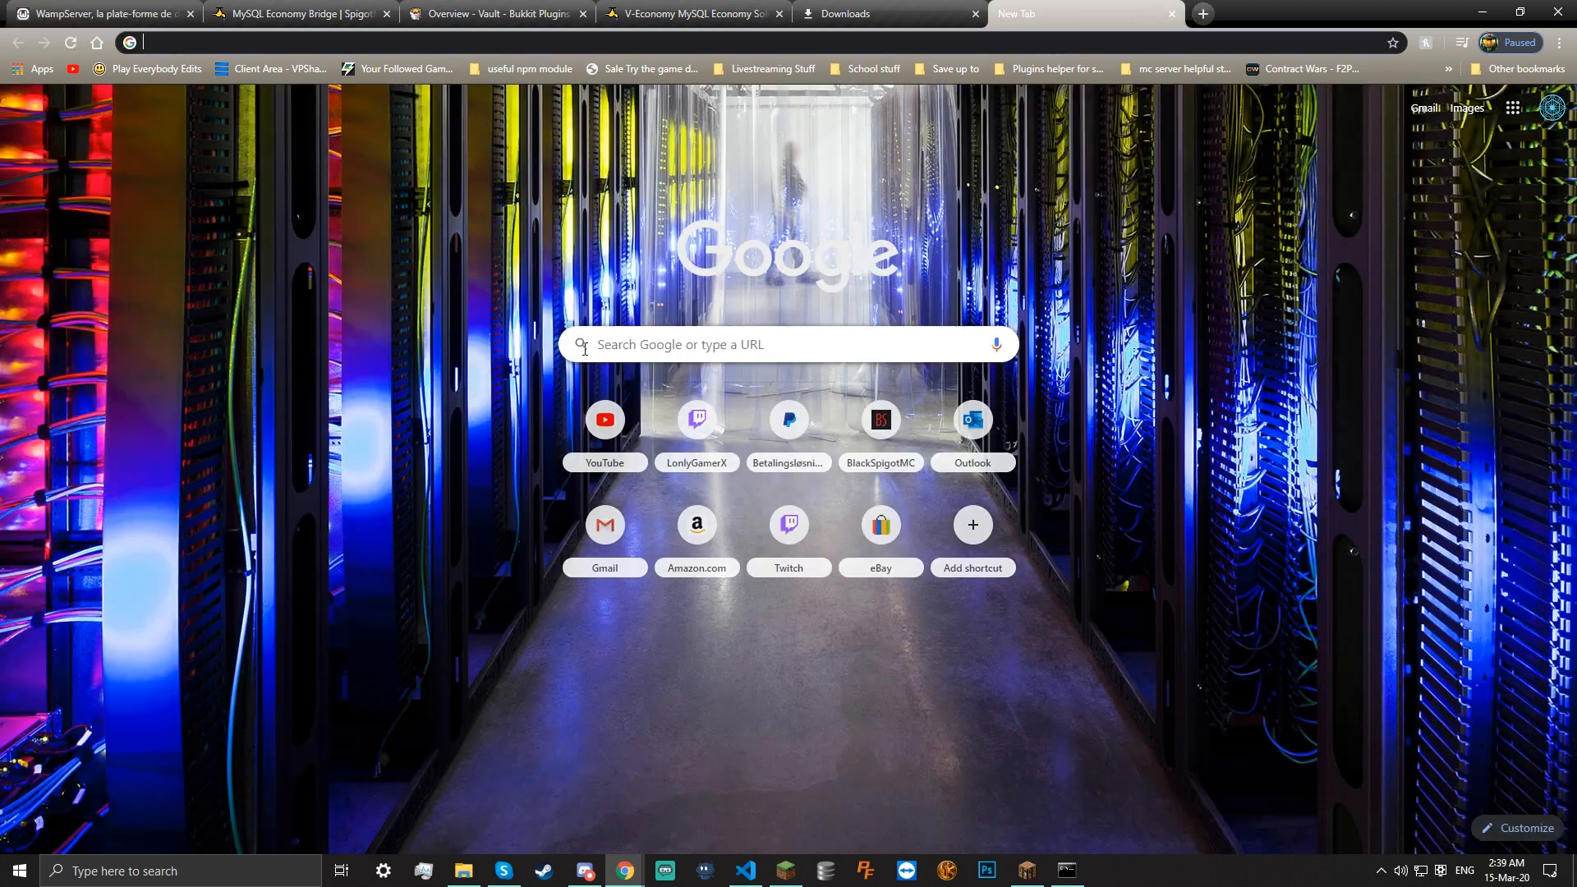
type("xampp")
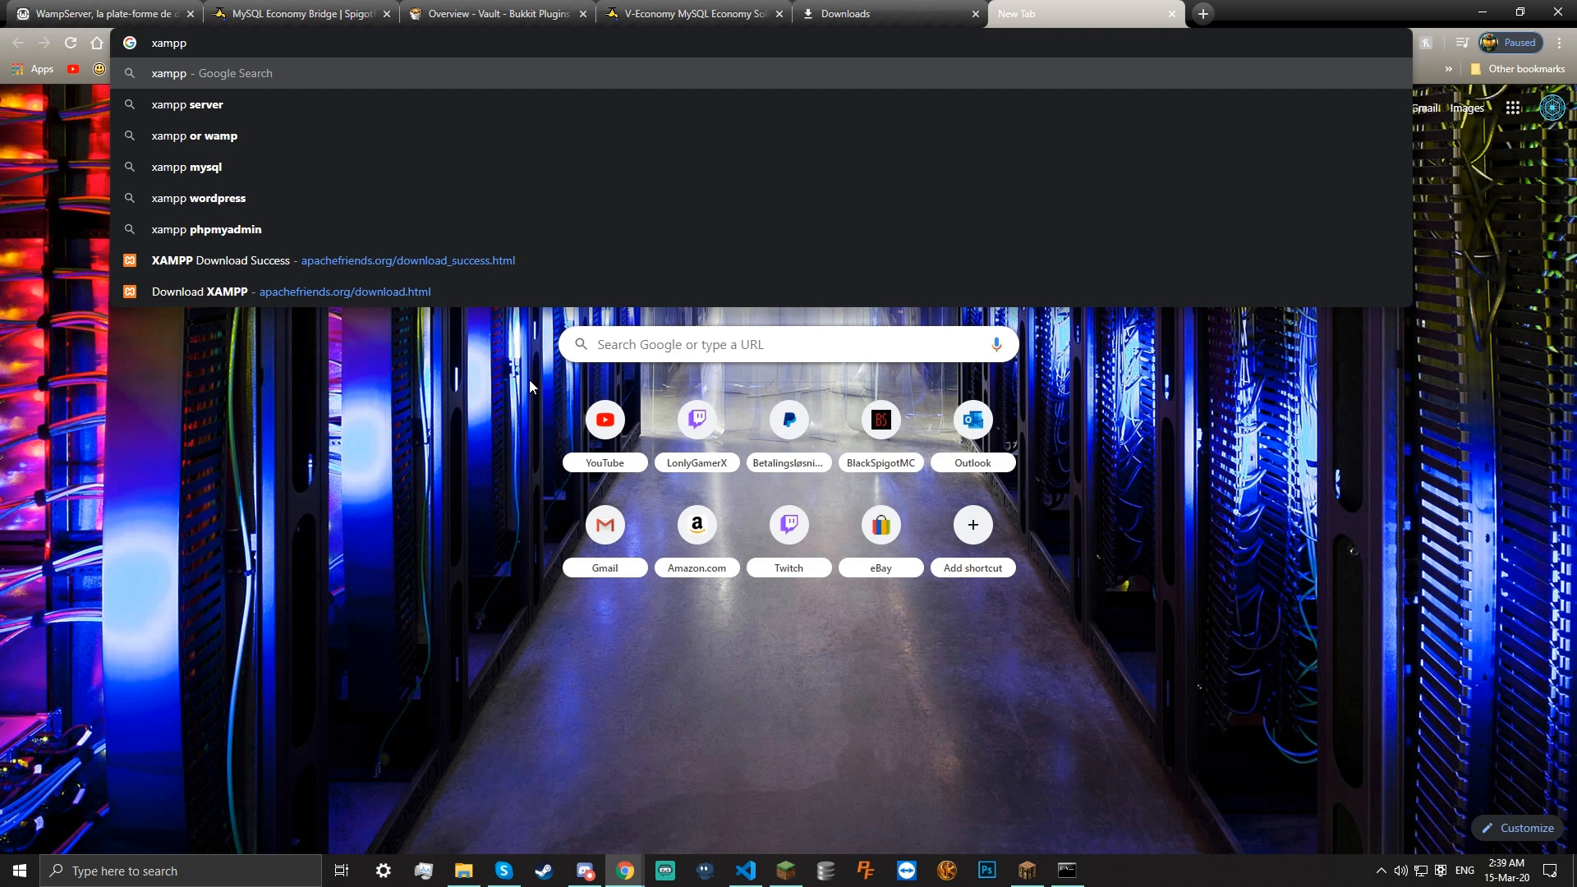
key("ctrl+a")
key("BackSpace")
Download the 64-bit WampServer 3.2.0 installer directly from SourceForge and keep the flagged file
left_click(98, 13)
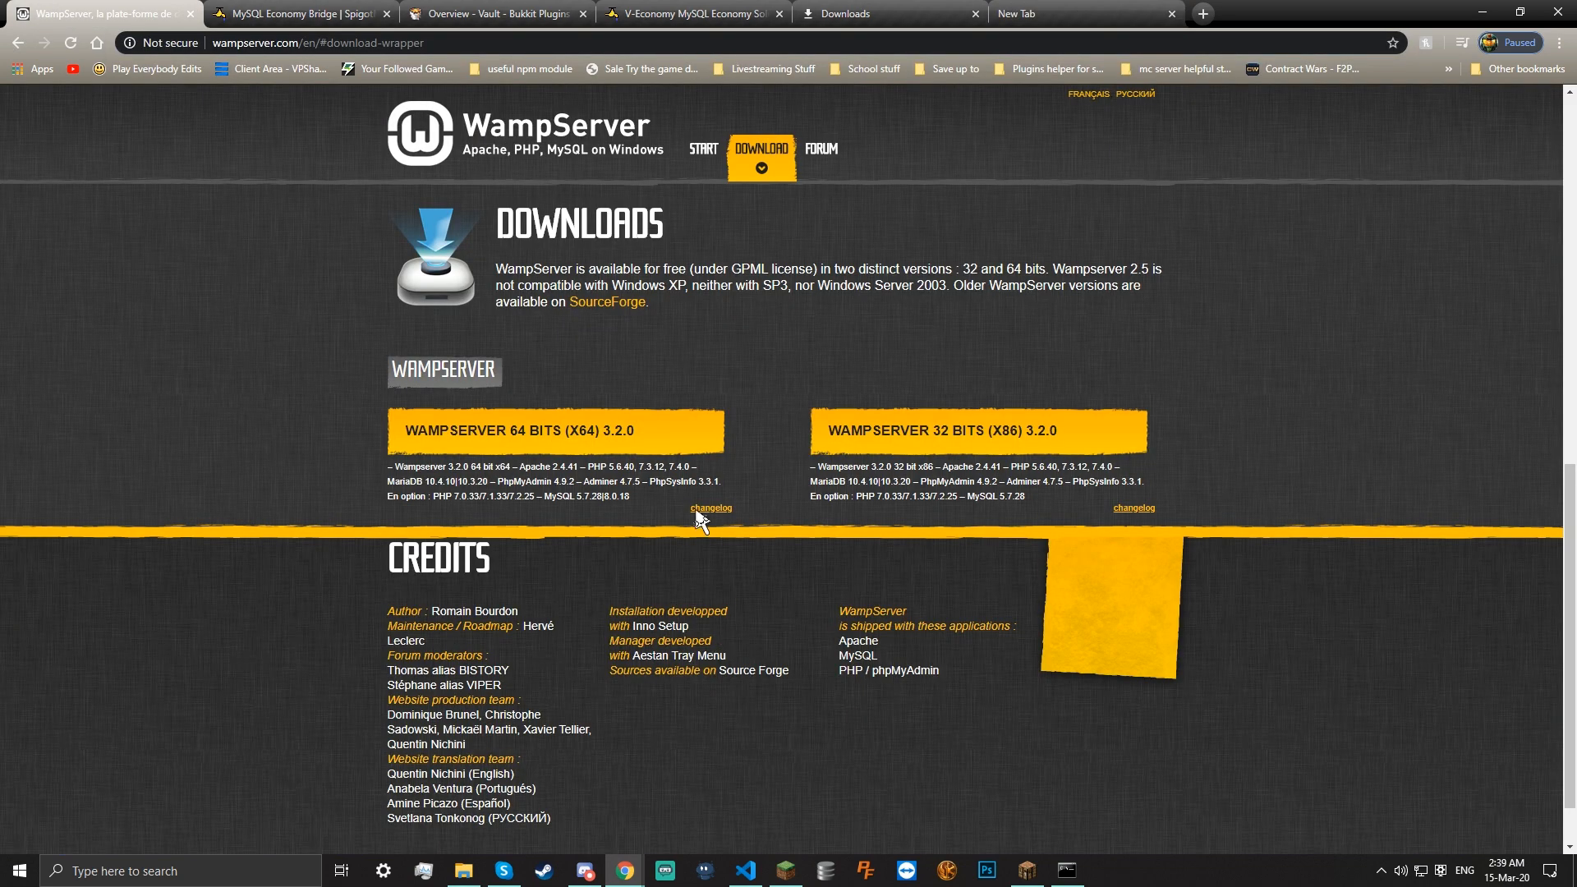
left_click(670, 448)
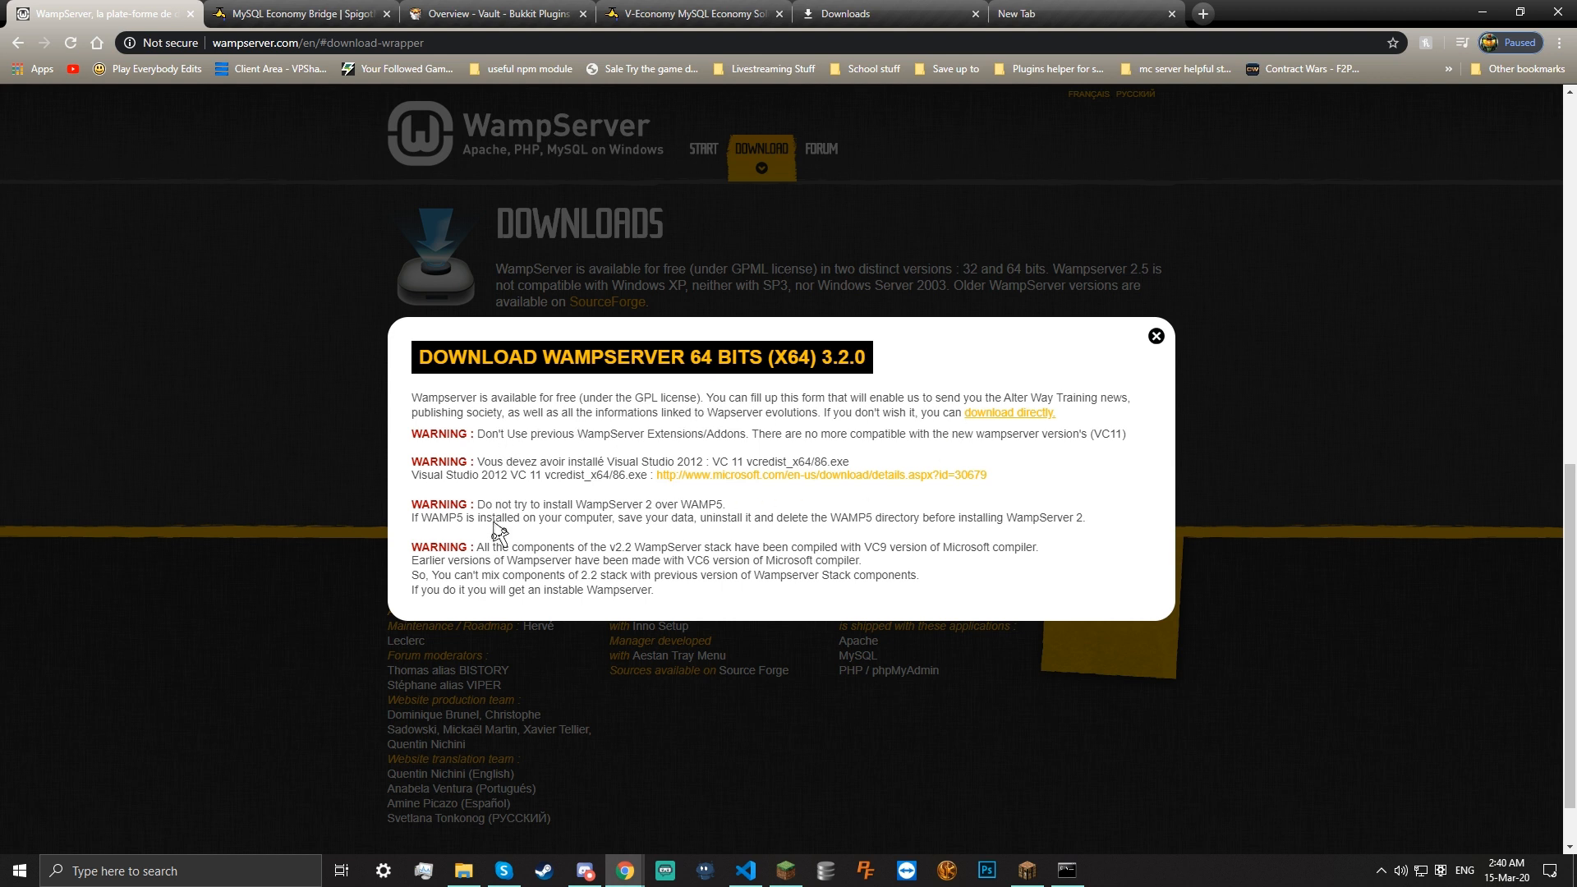
left_click_drag(491, 465, 680, 451)
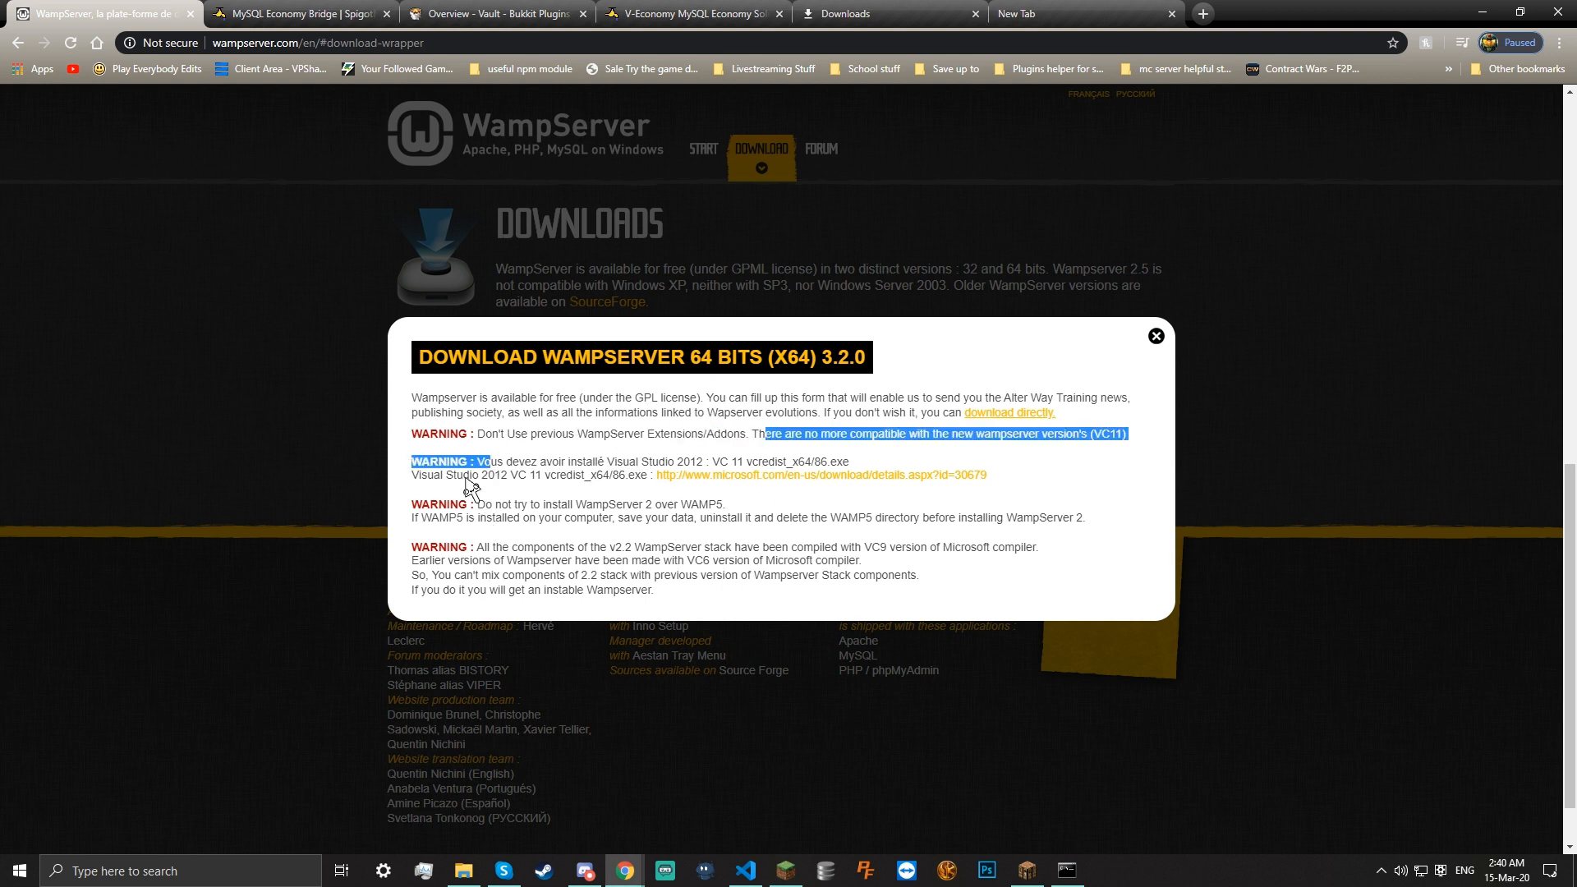
left_click(497, 449)
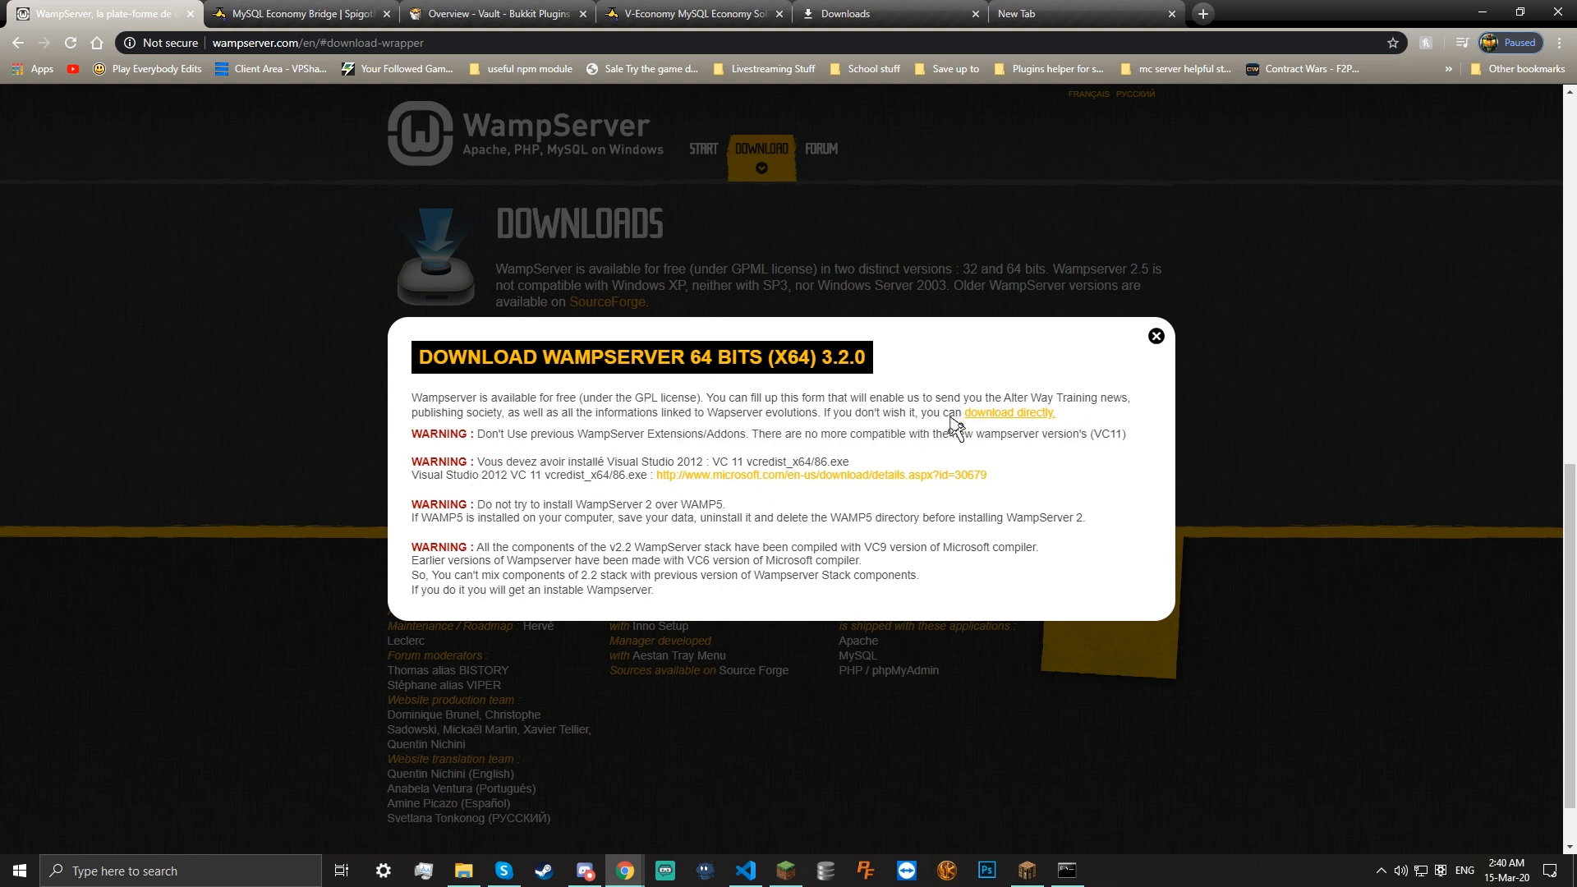
left_click(1007, 410)
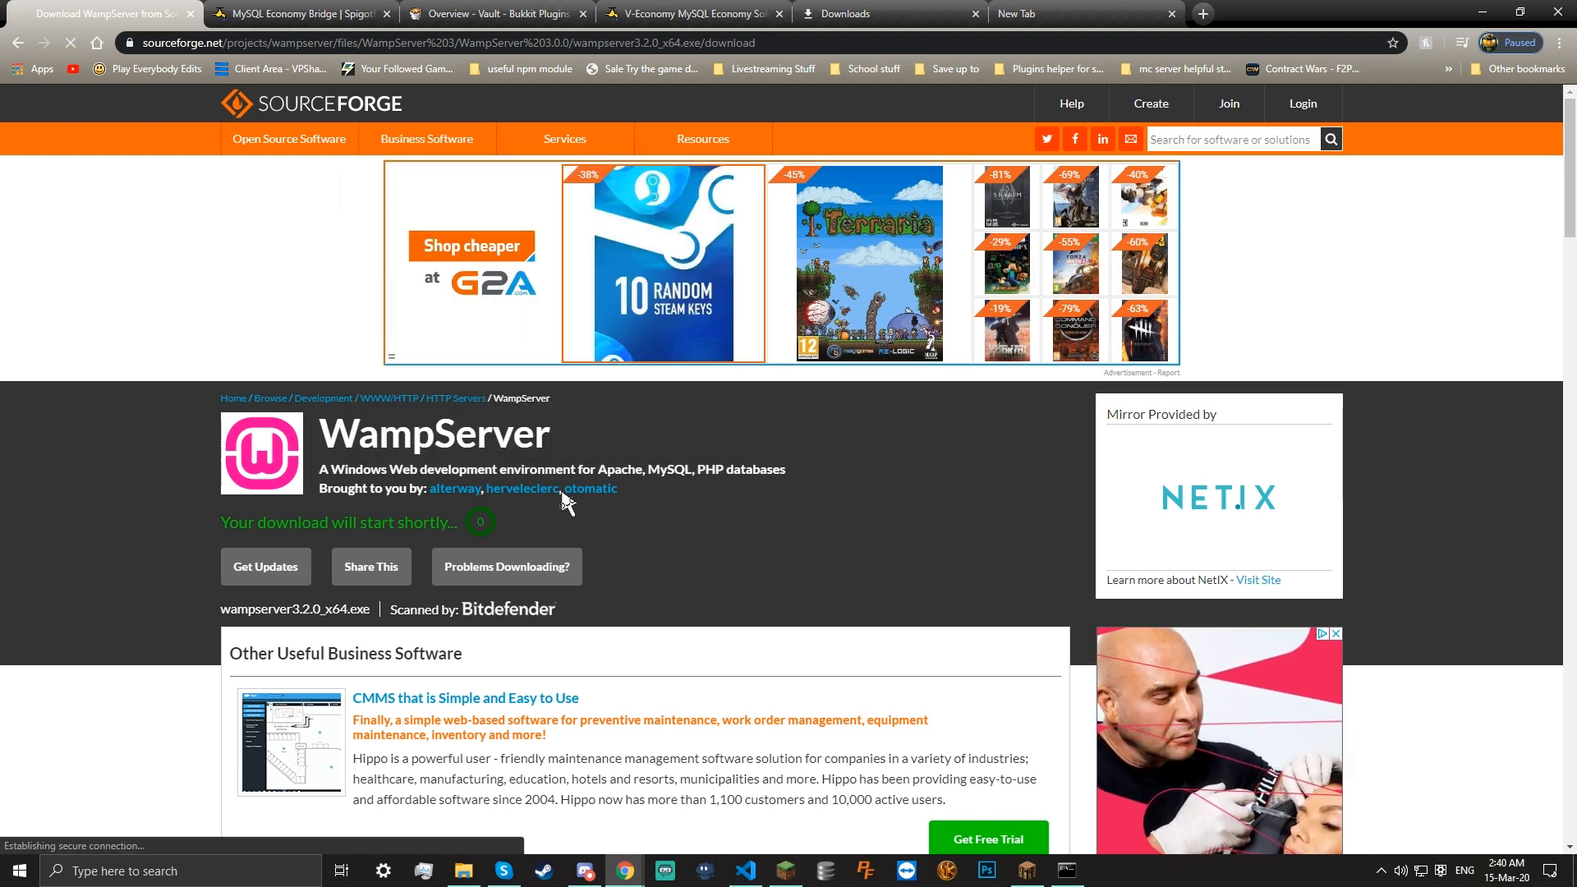
left_click(289, 833)
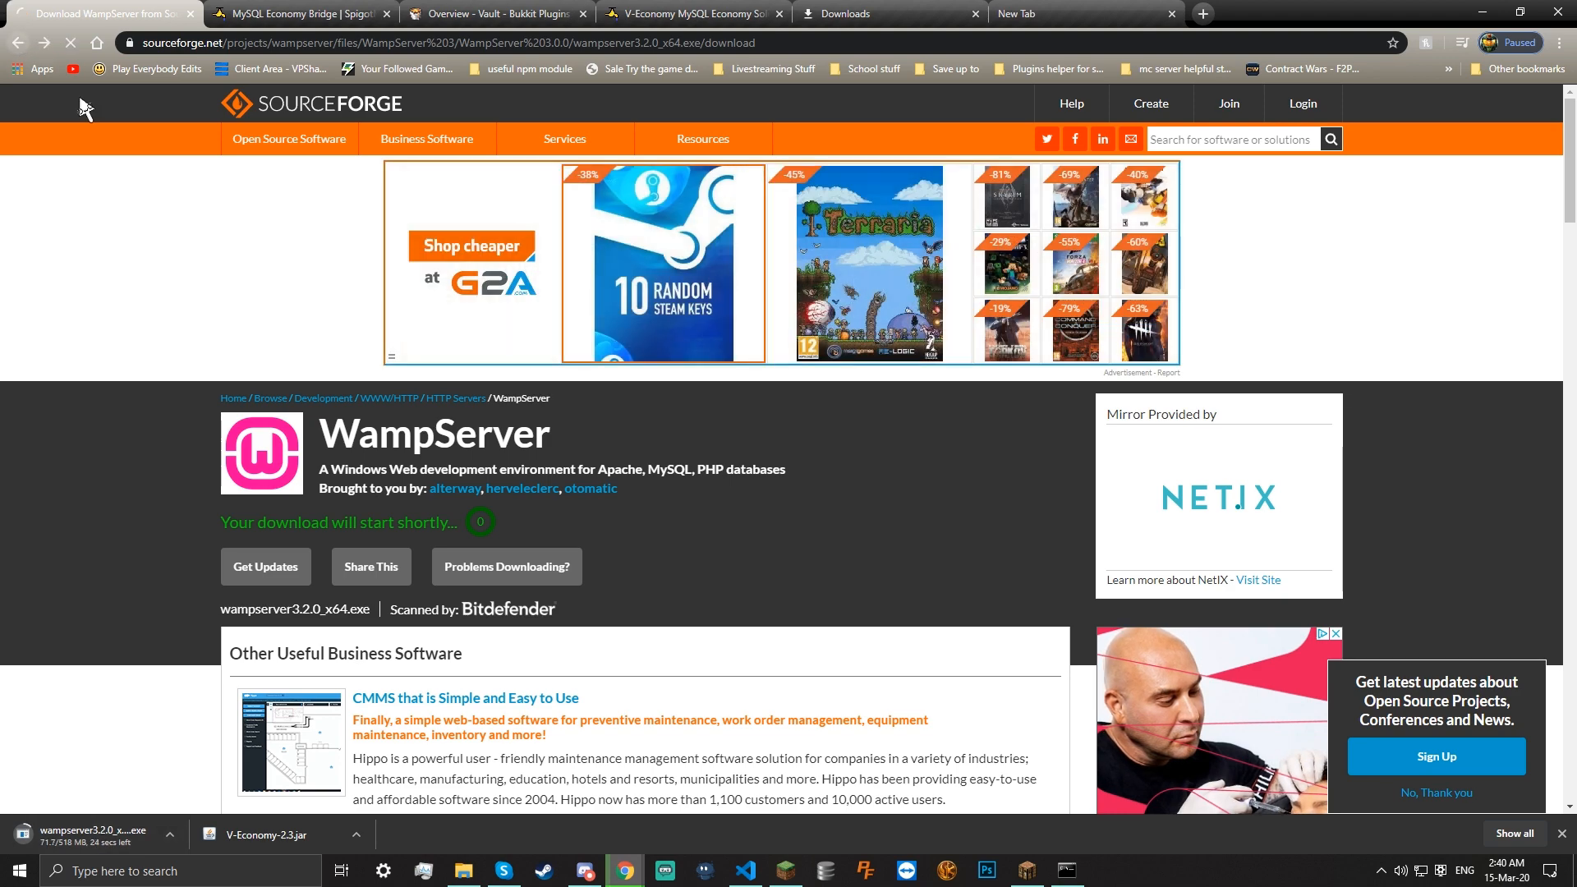
left_click(17, 43)
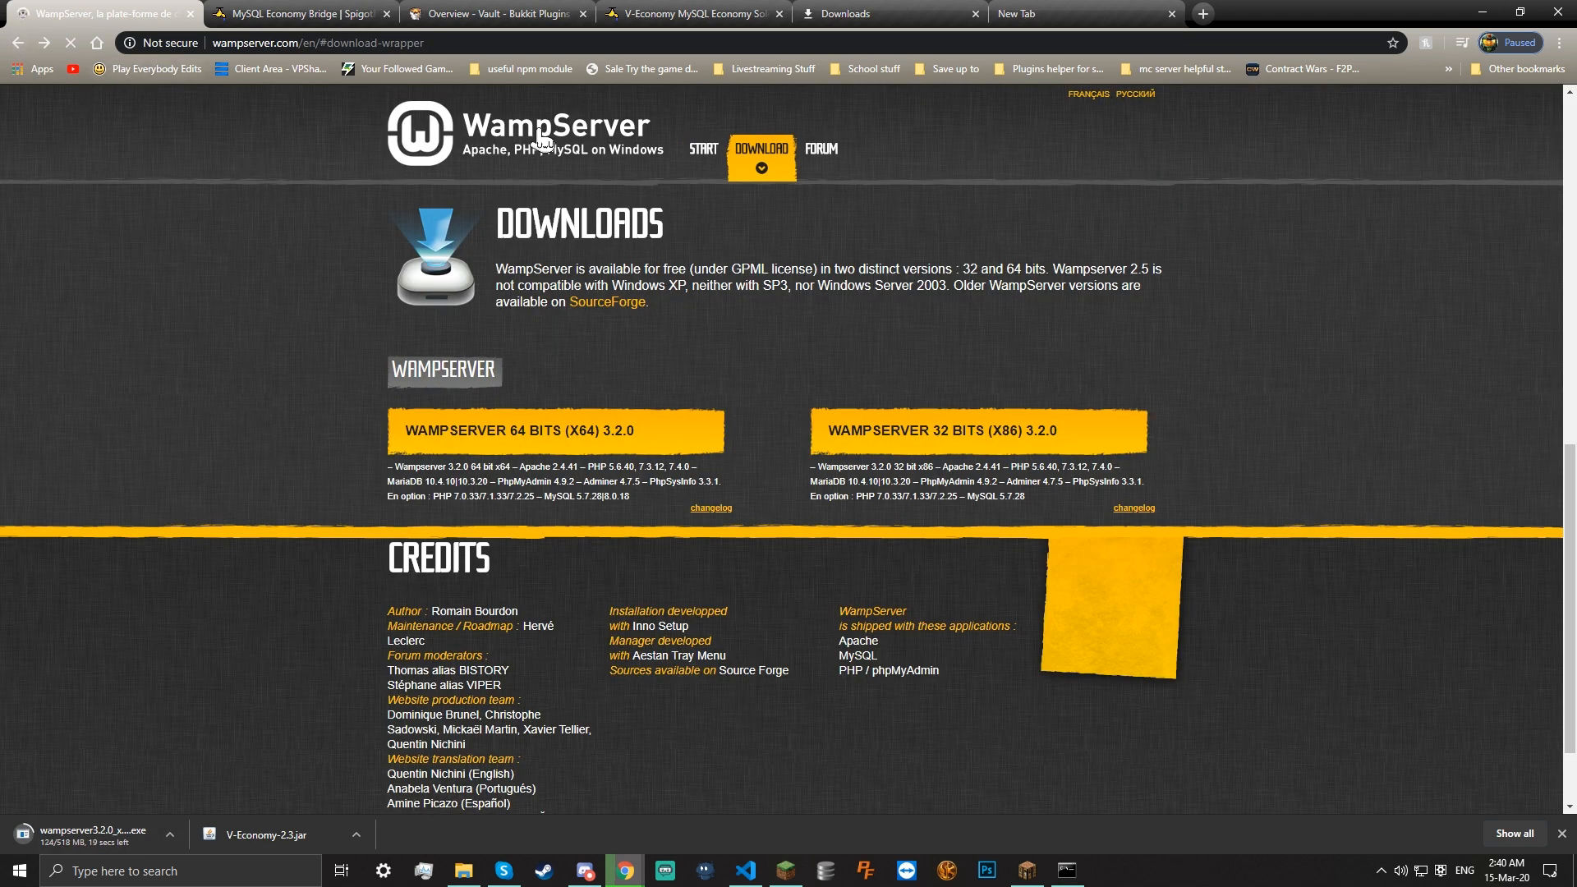
Visit the WampServer forum, then return to the WampServer start page
left_click(511, 135)
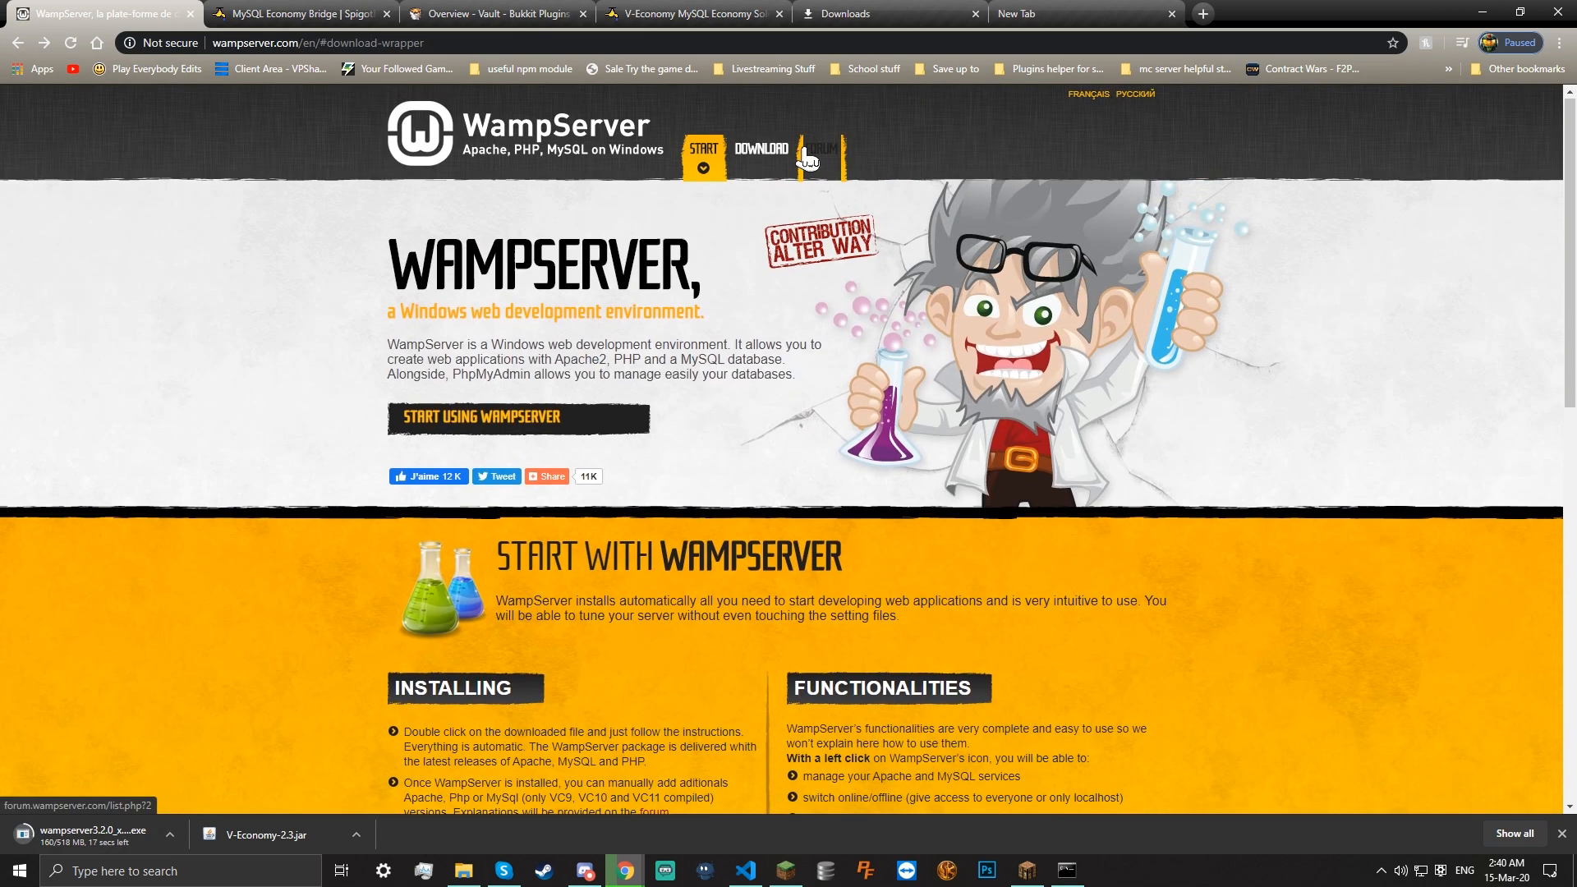
left_click(821, 149)
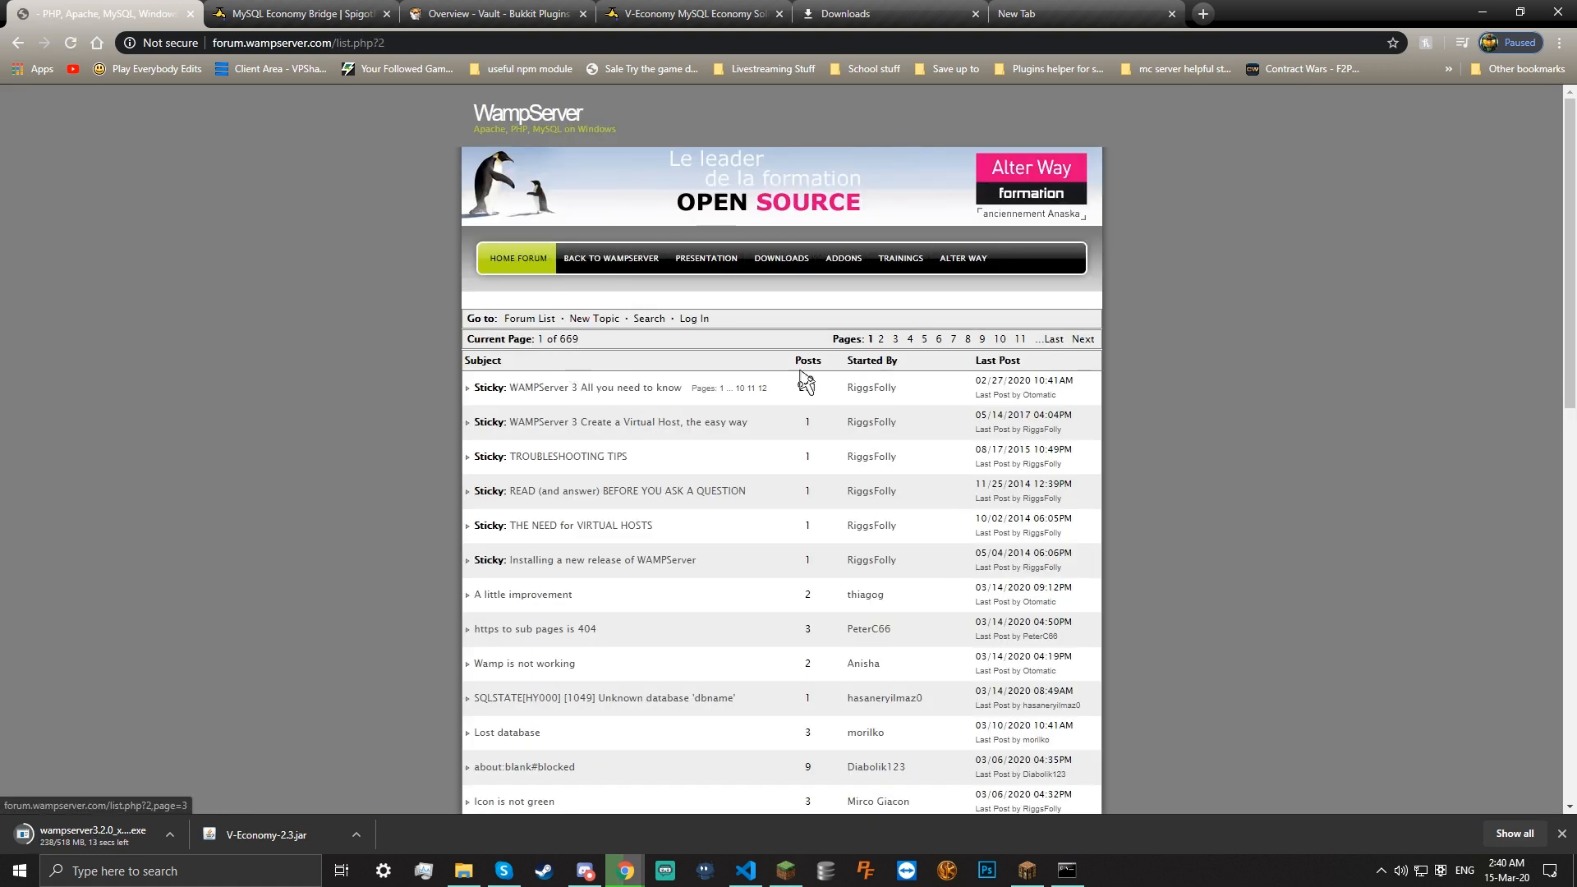
left_click(19, 45)
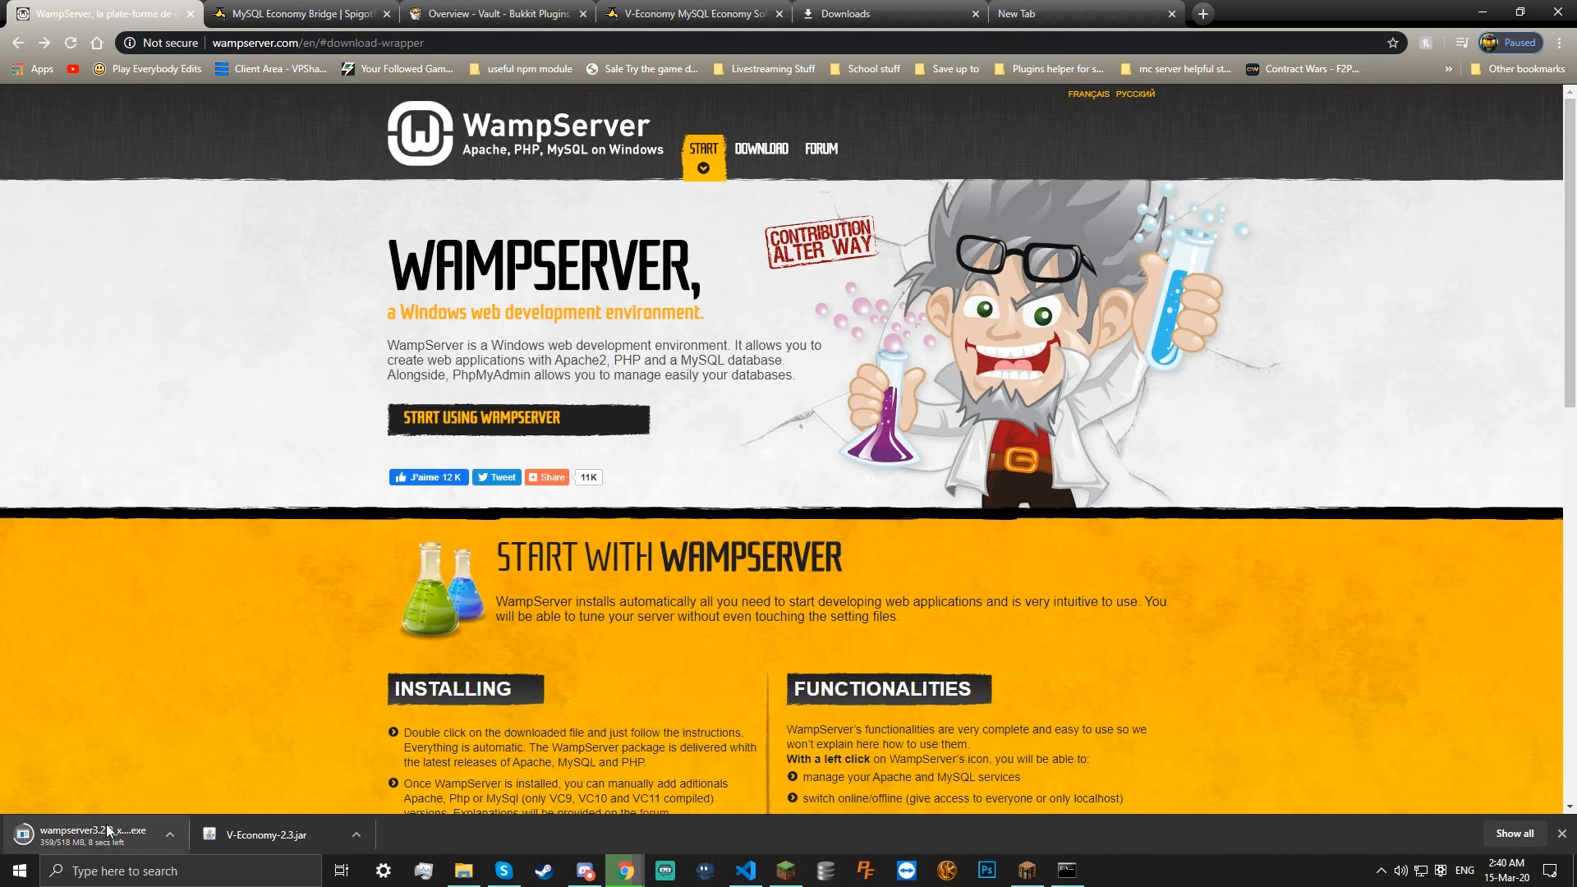
scroll(202, 567, "down", 12)
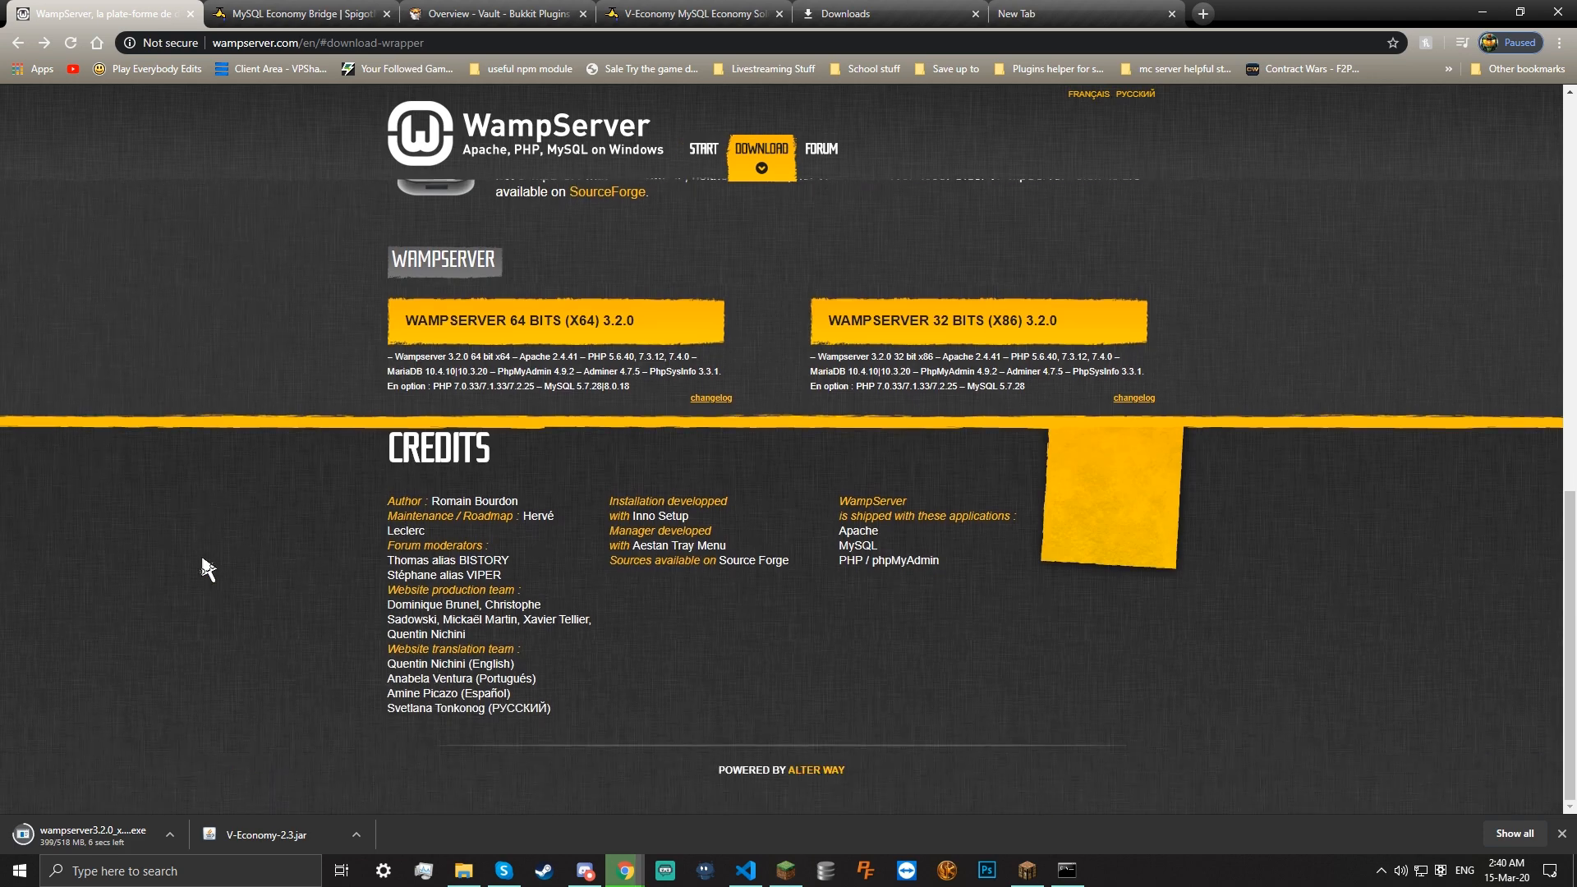
scroll(214, 567, "up", 10)
Read the Apache, MySQL and PHP installation notes, then run the downloaded WampServer installer
middle_click(228, 567)
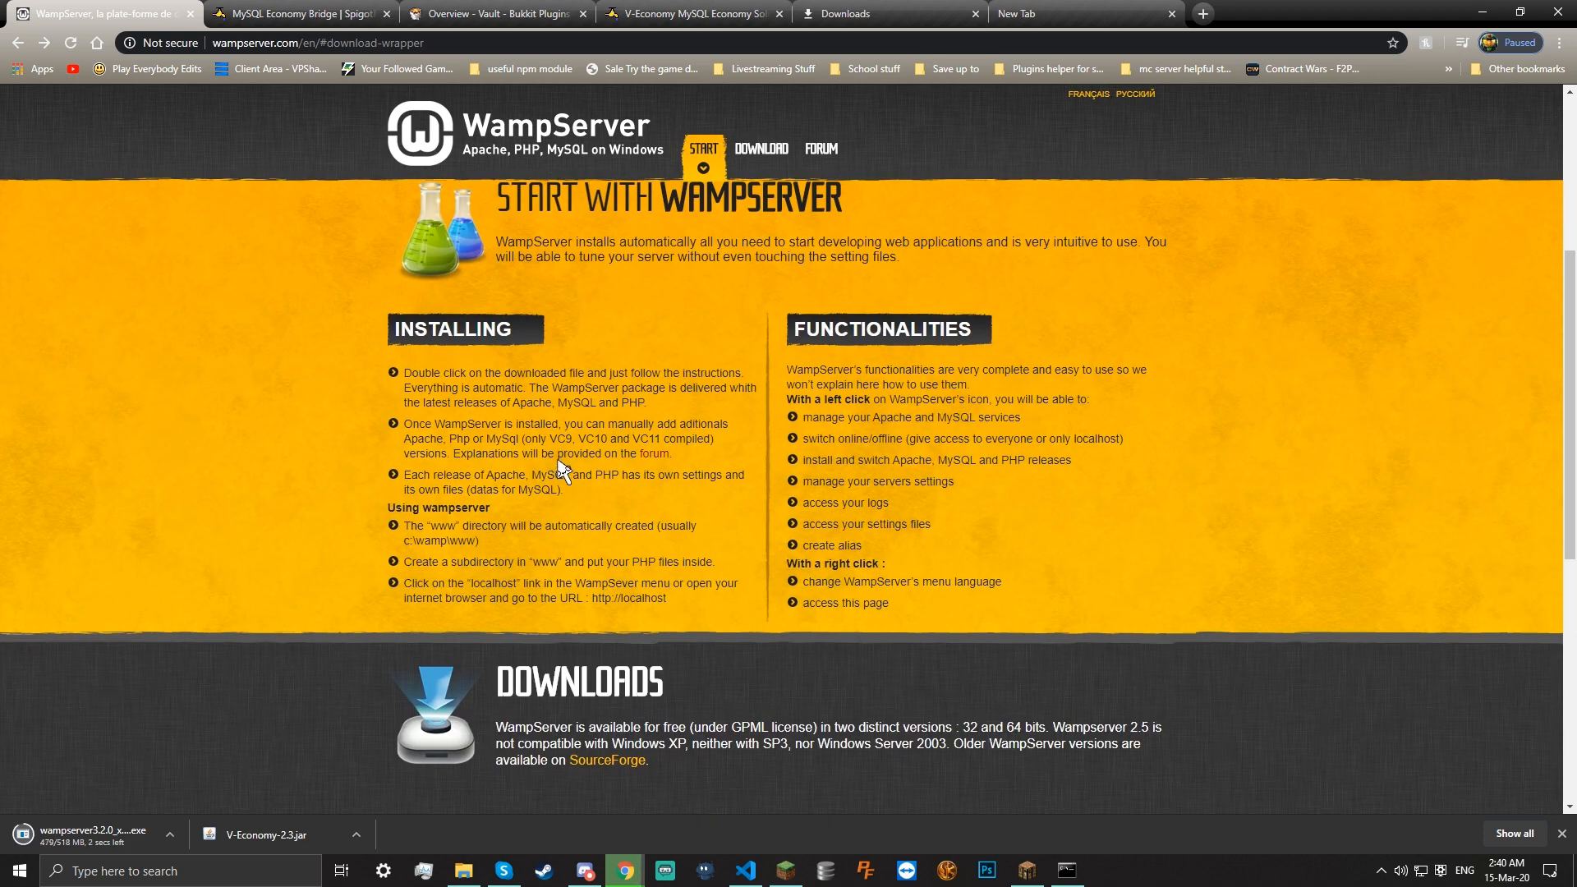
left_click_drag(510, 405, 550, 402)
double_click(579, 403)
left_click_drag(646, 404, 583, 408)
left_click(583, 408)
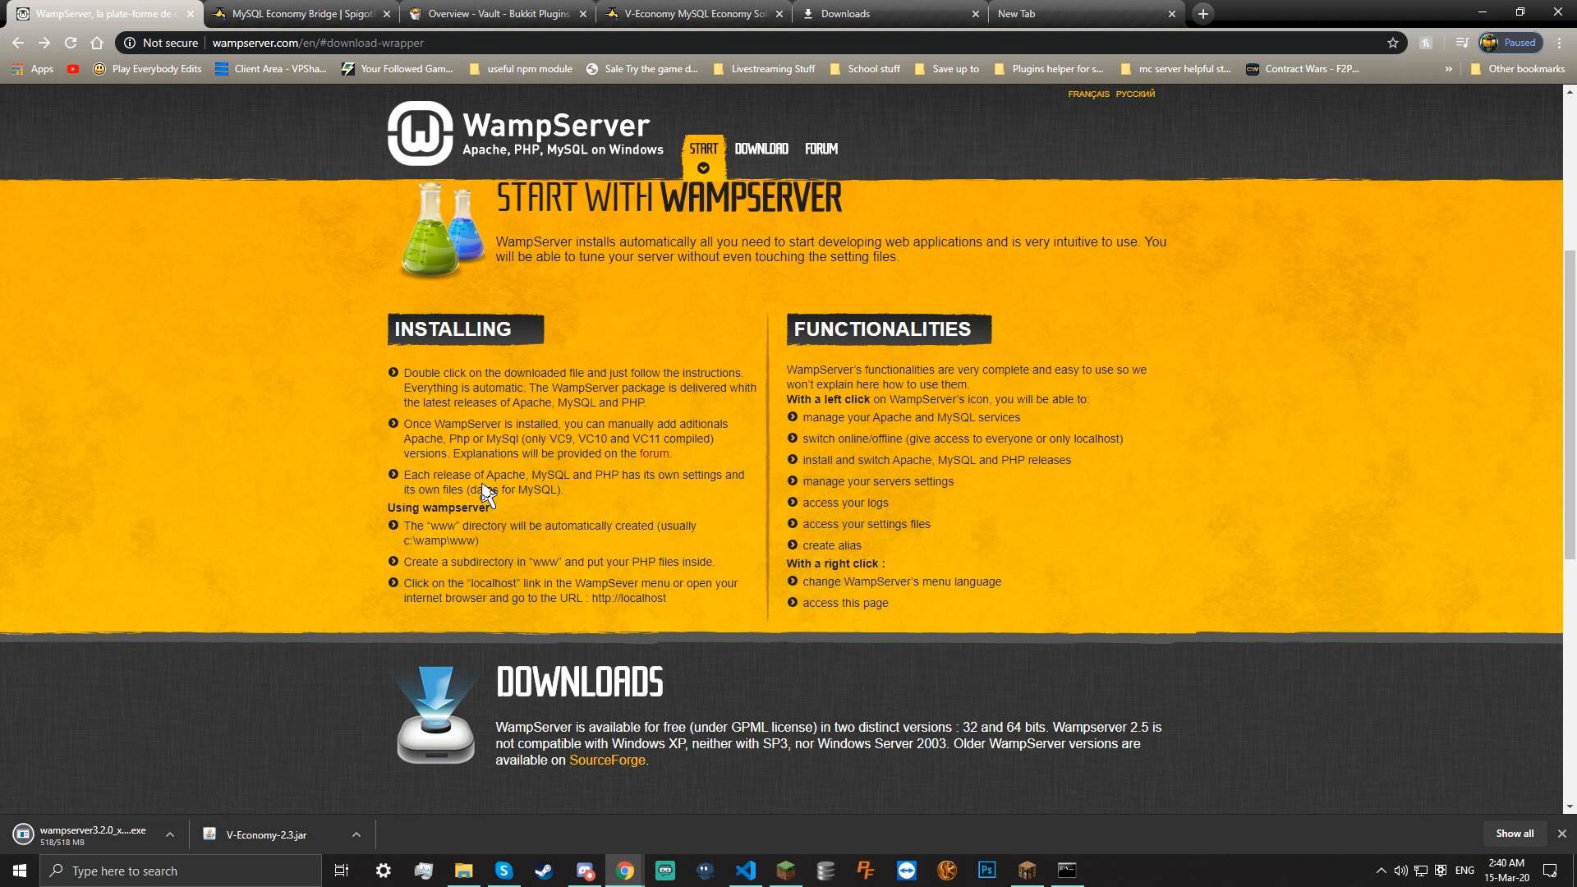
left_click(72, 835)
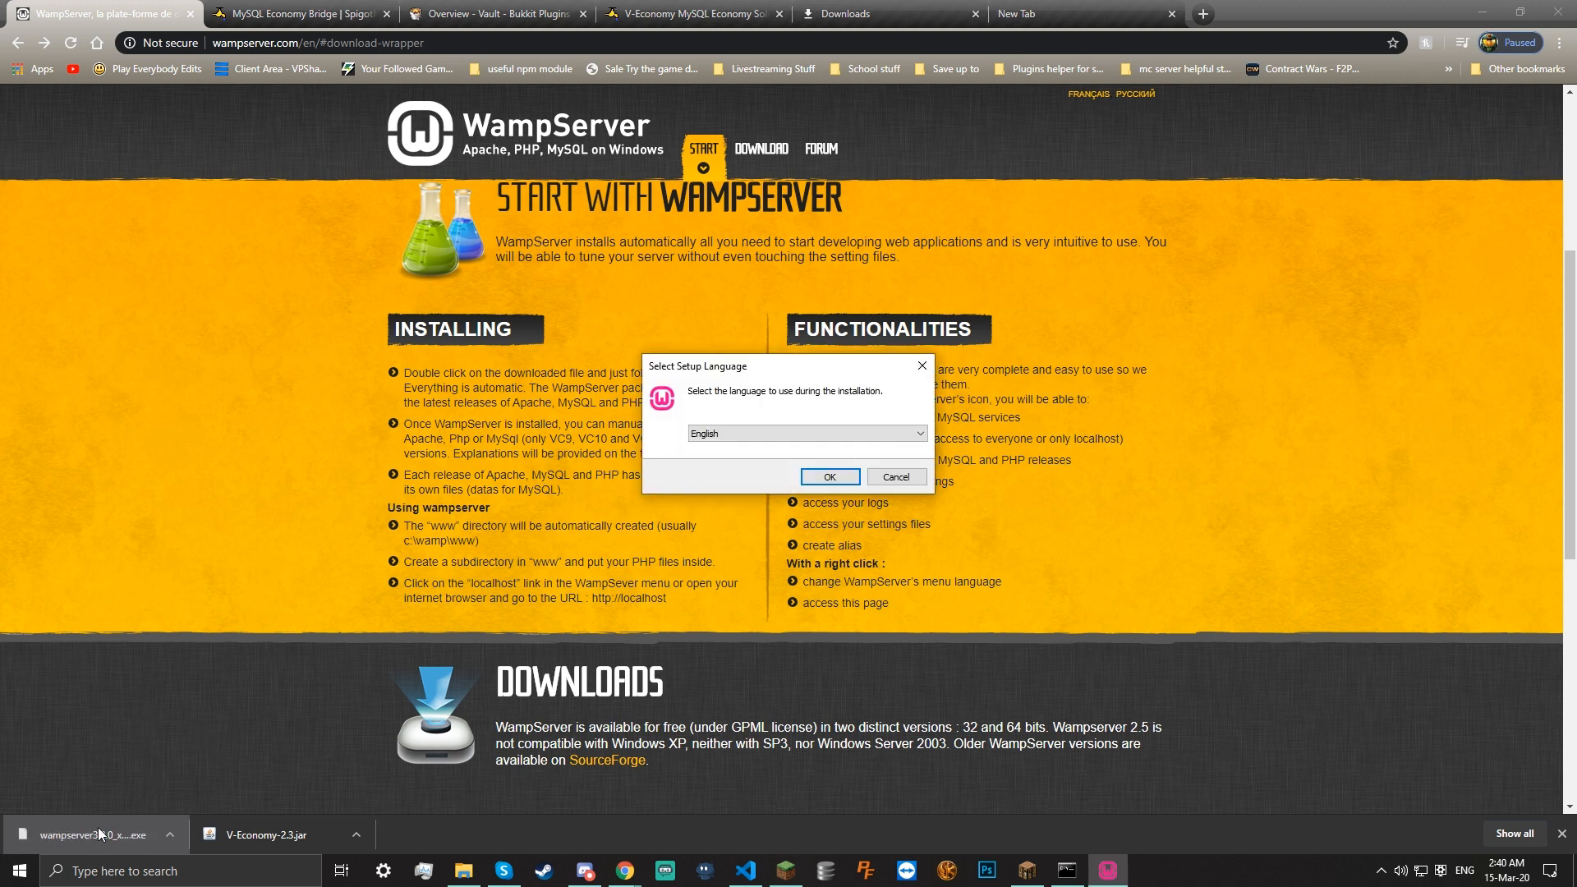
Choose English, accept the licence and read the VC14/VC15 requirement on the Information page
left_click(828, 478)
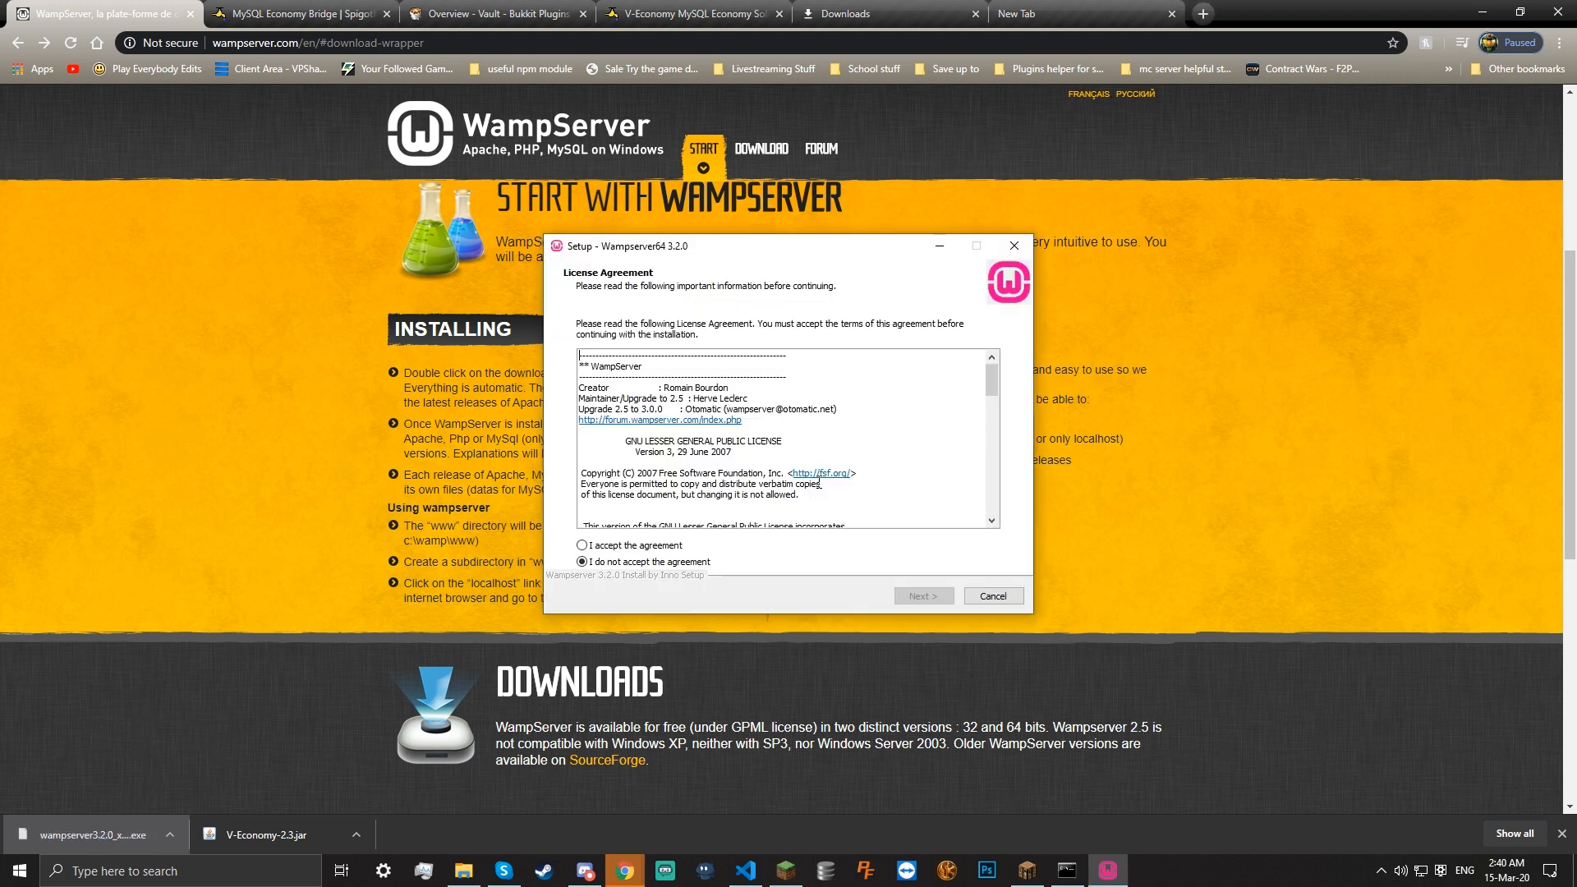
left_click(654, 546)
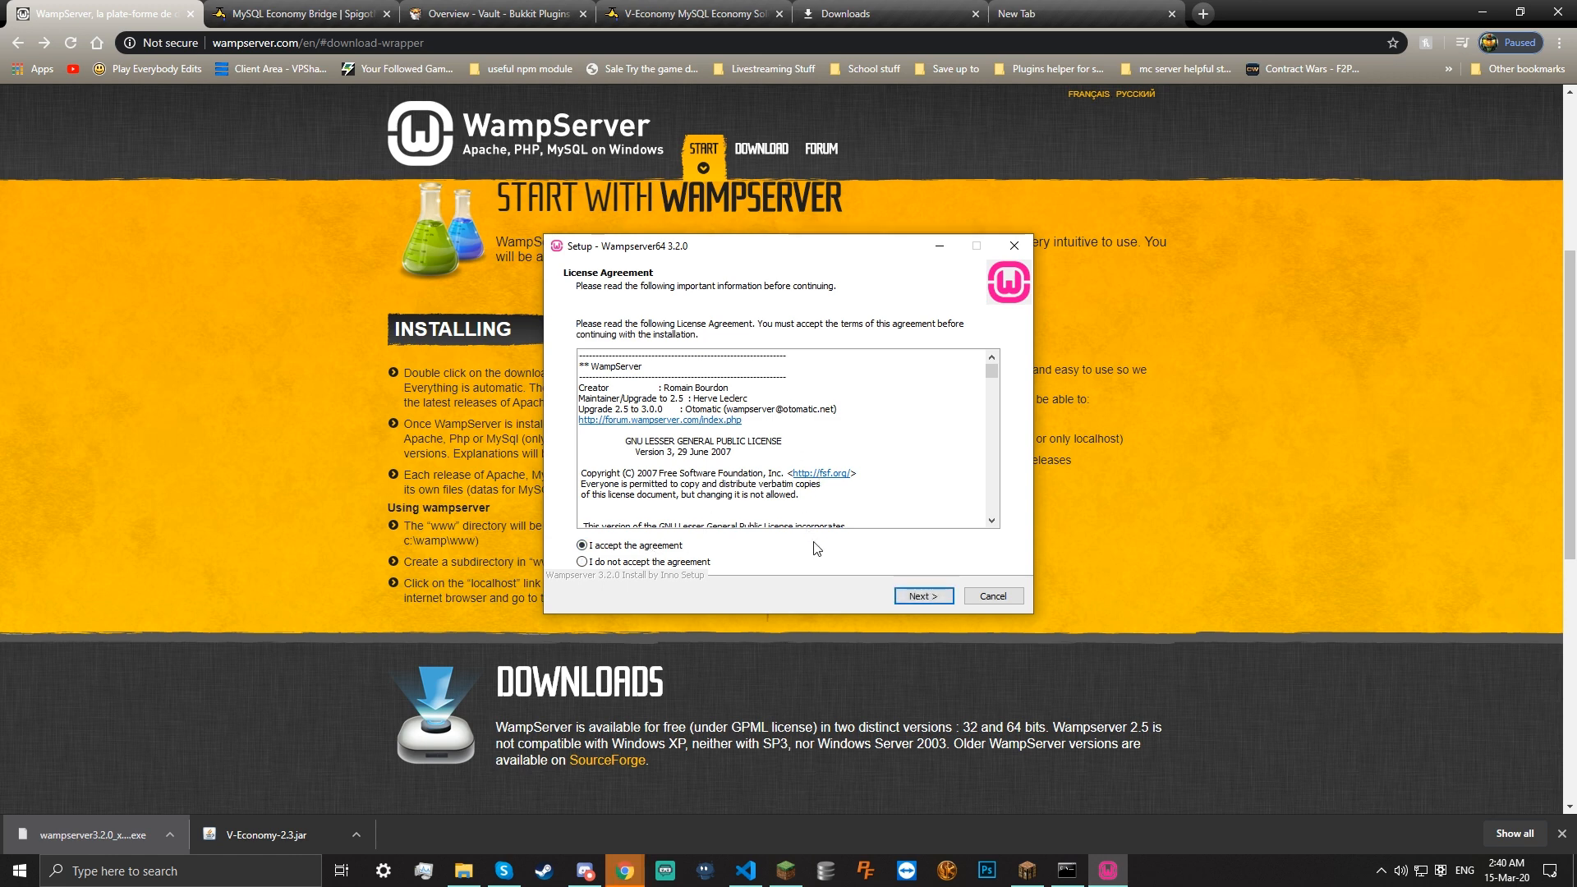
left_click(917, 597)
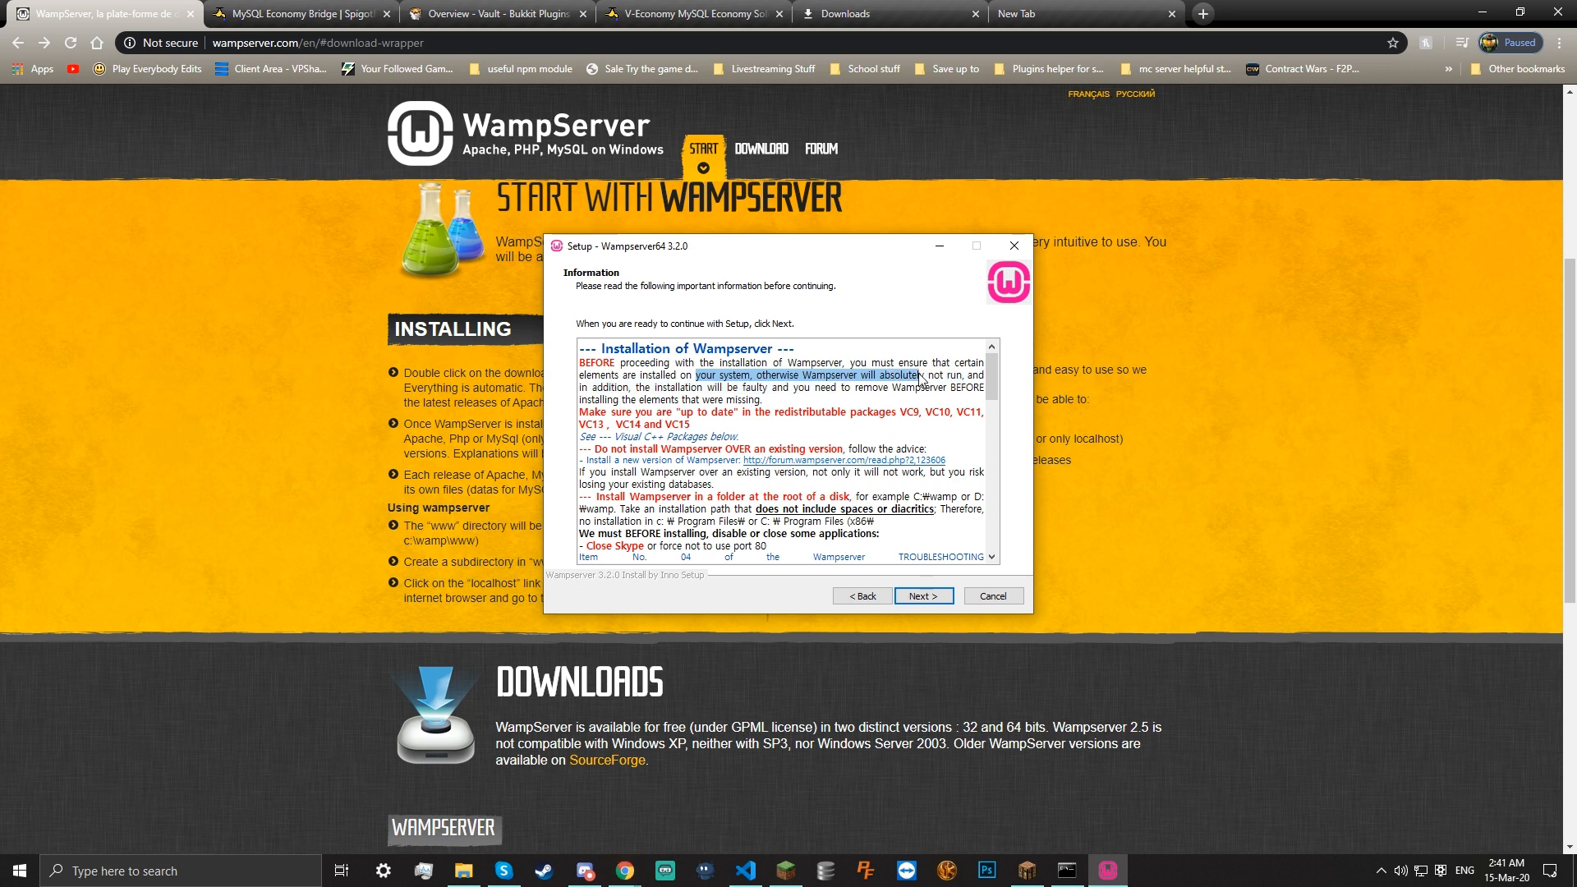
left_click(613, 421)
left_click_drag(613, 421, 711, 431)
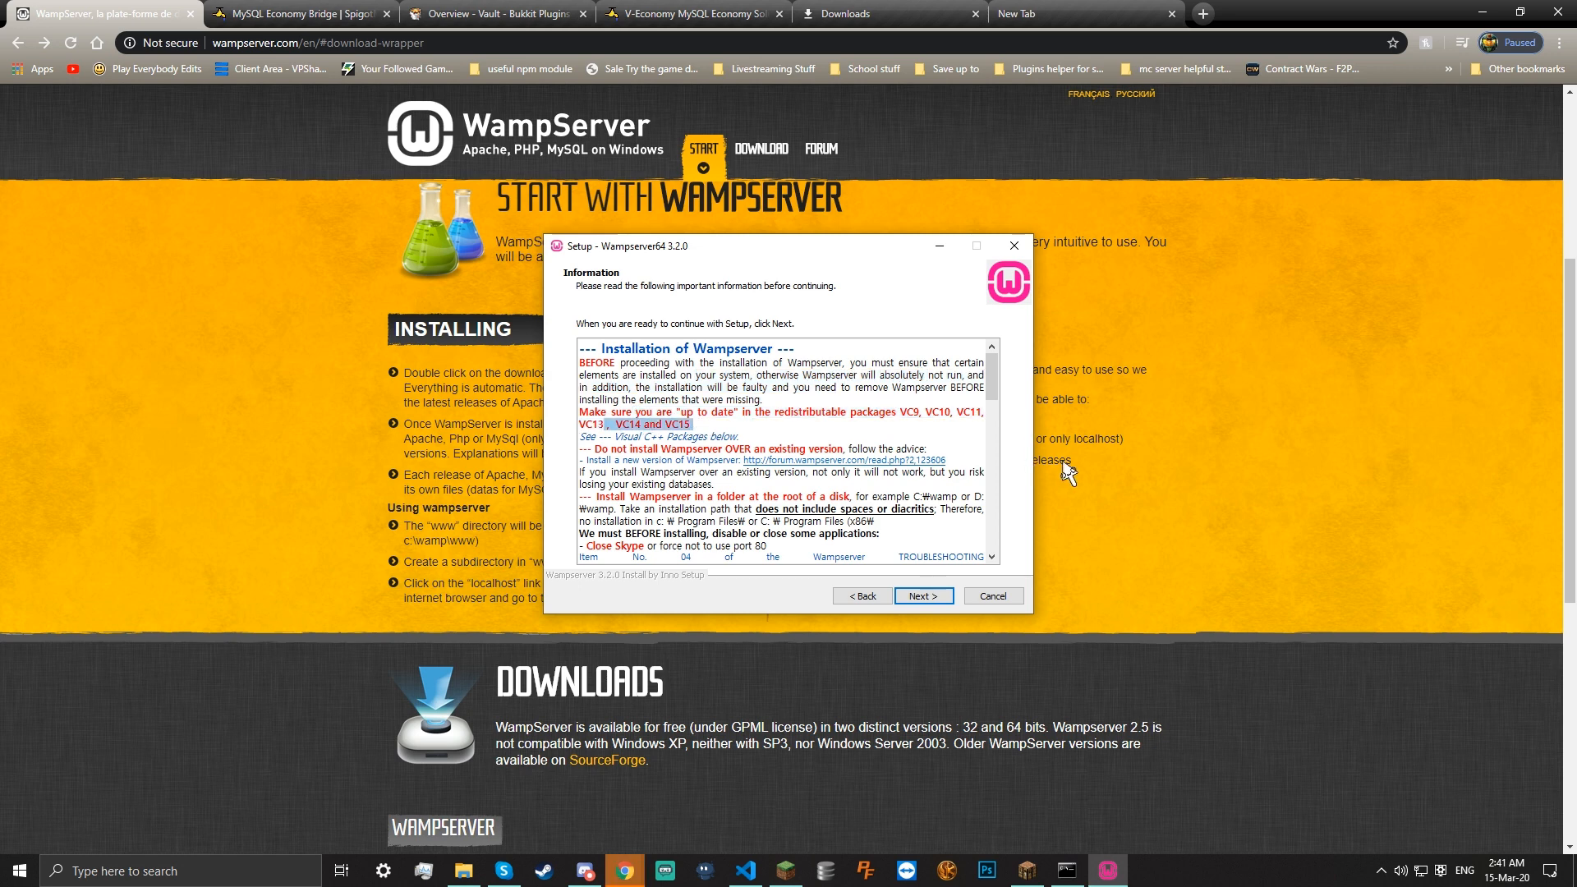
left_click_drag(1034, 475, 1163, 476)
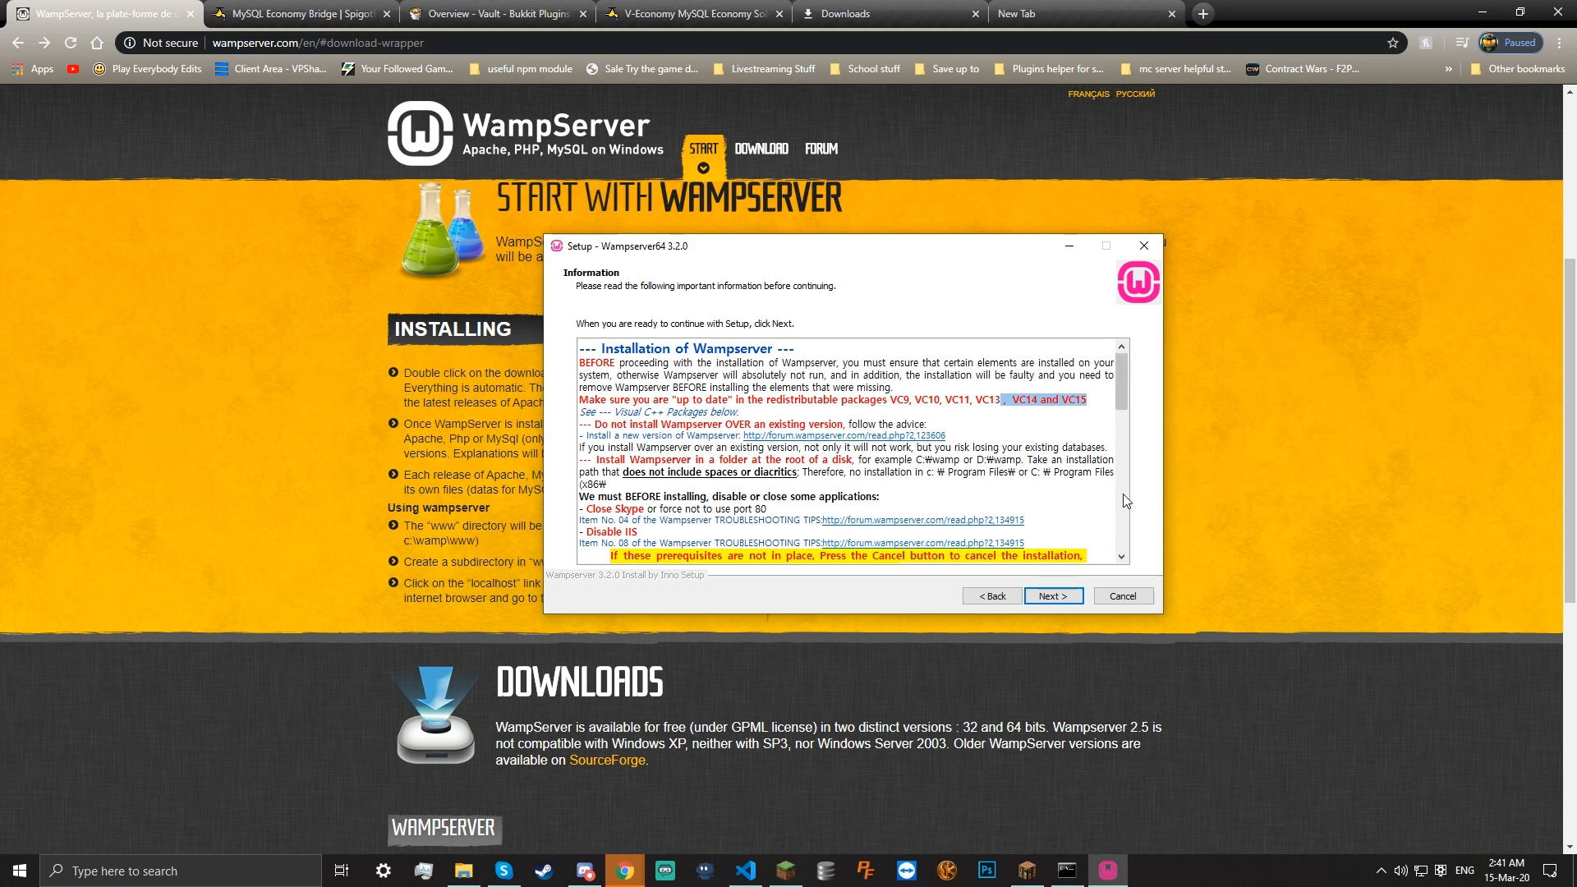
left_click(1055, 595)
Change the install folder from c:\wamp64 to C:\Intel, accepting the folder-exists prompts
left_click(1056, 597)
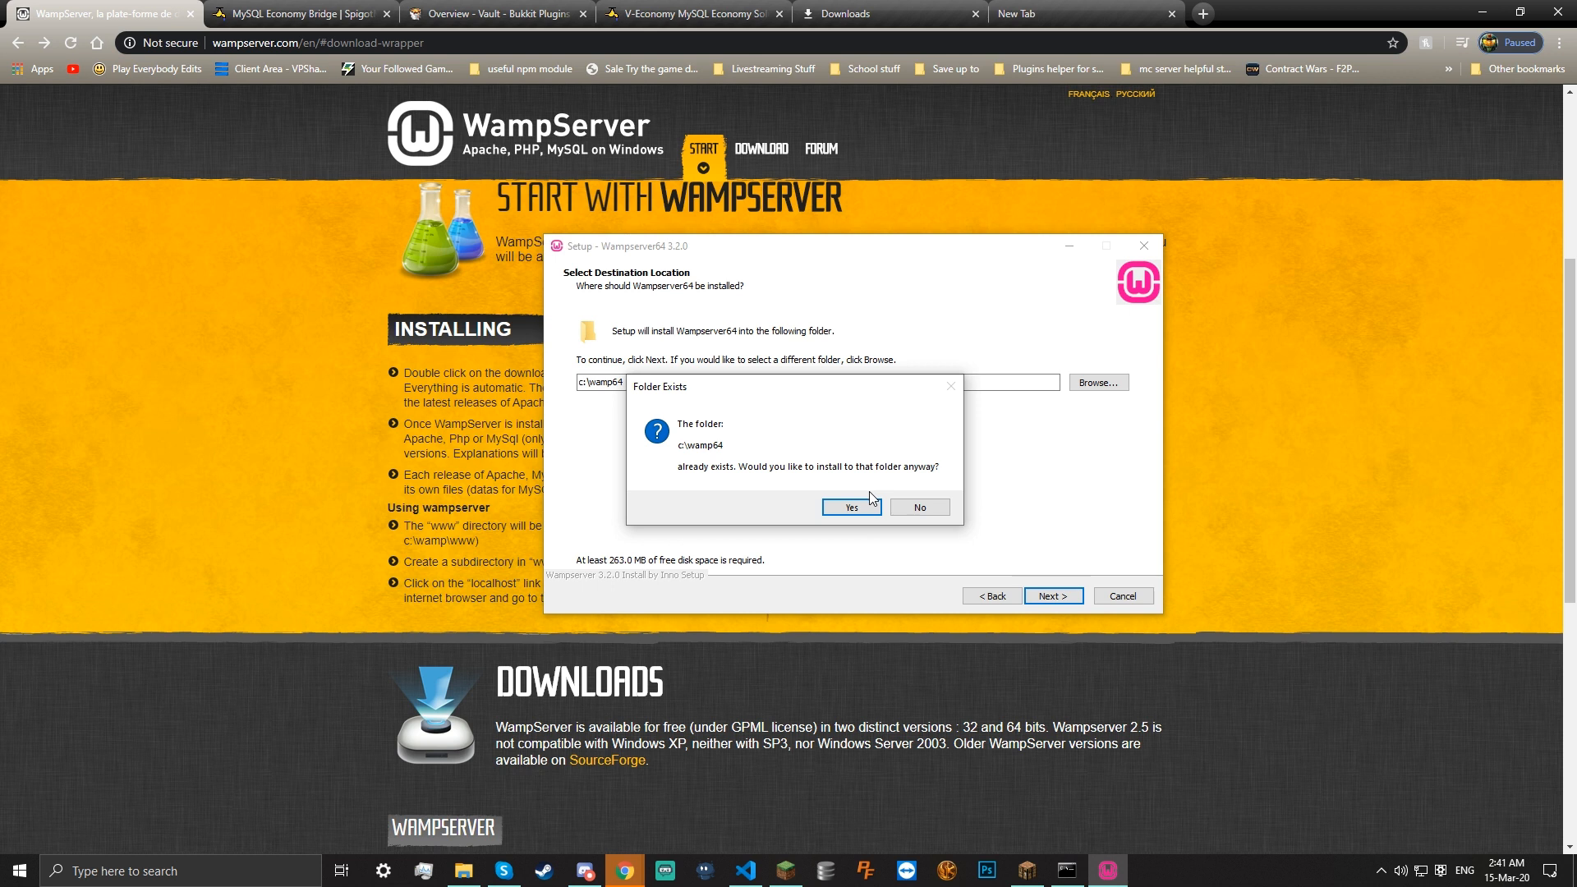
left_click(867, 505)
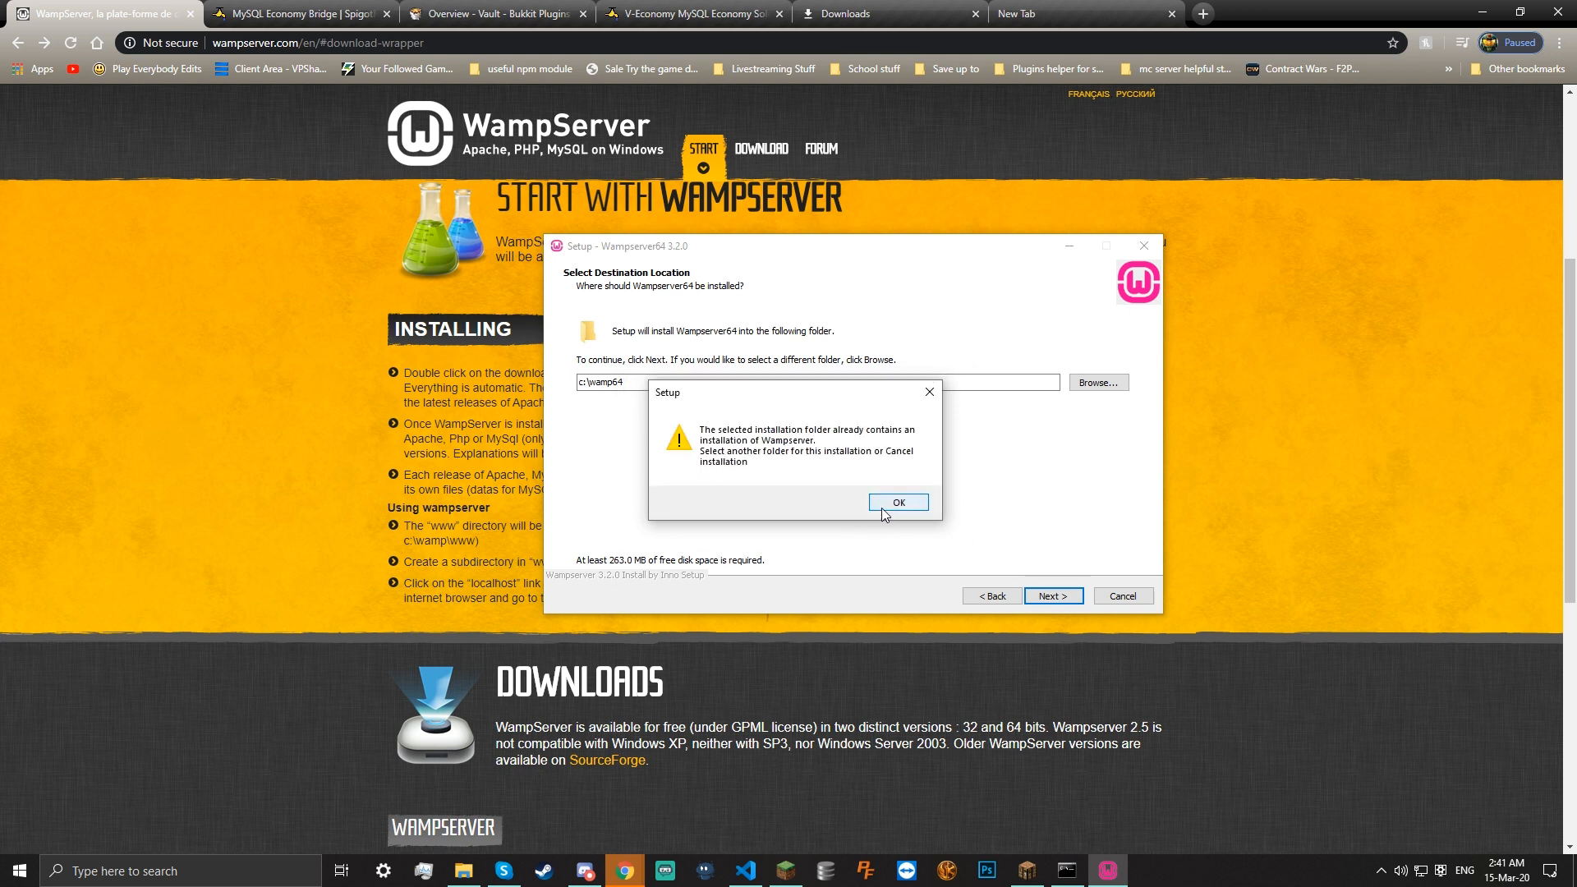
left_click(881, 506)
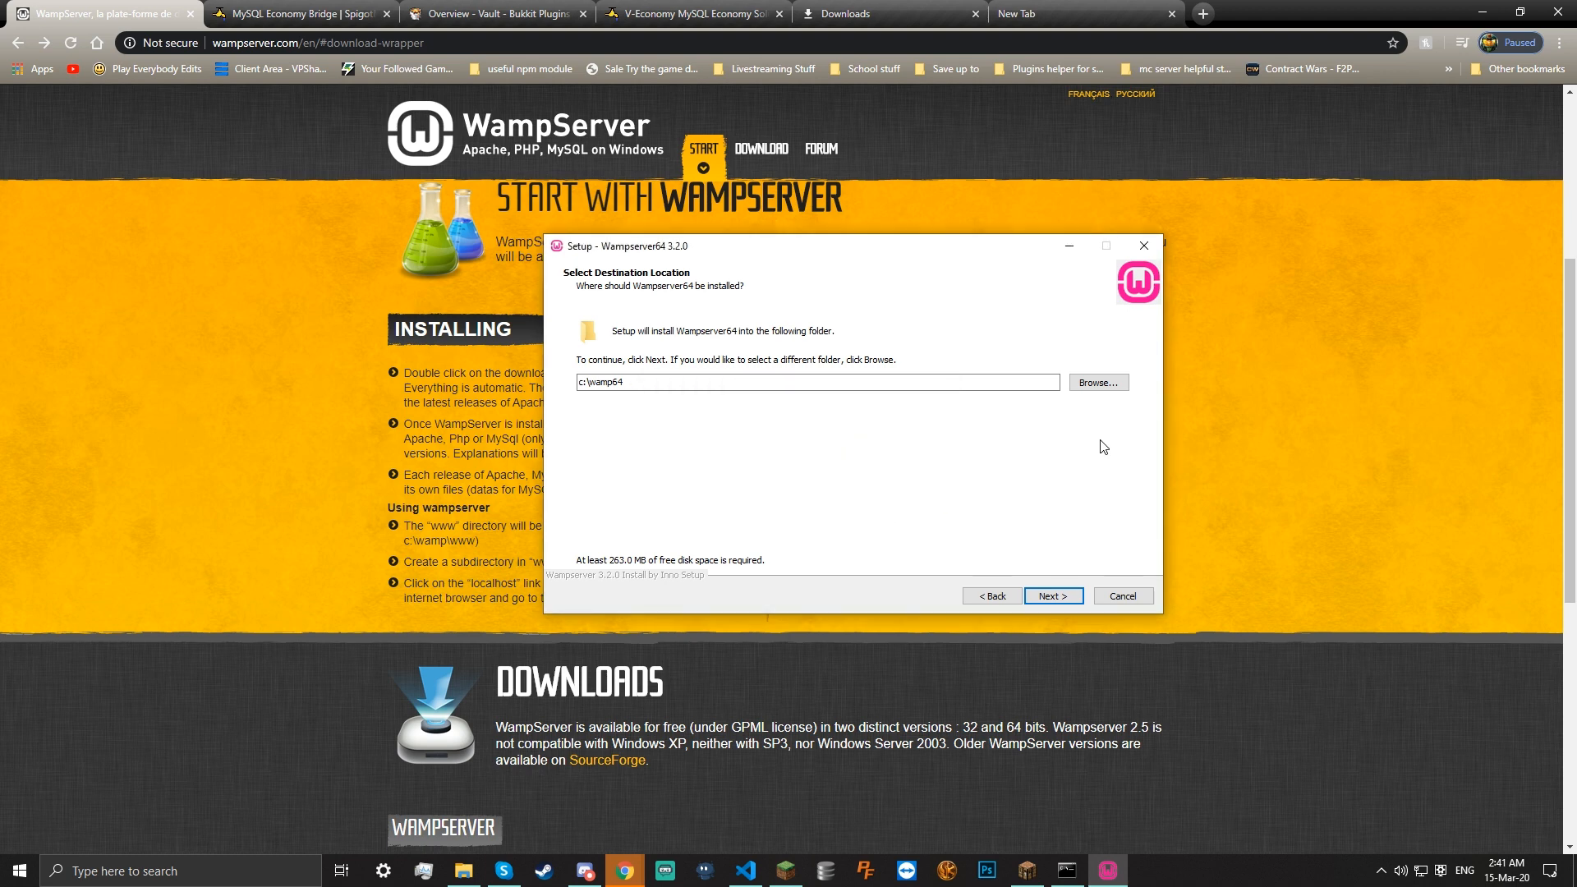
left_click(1115, 383)
left_click(756, 361)
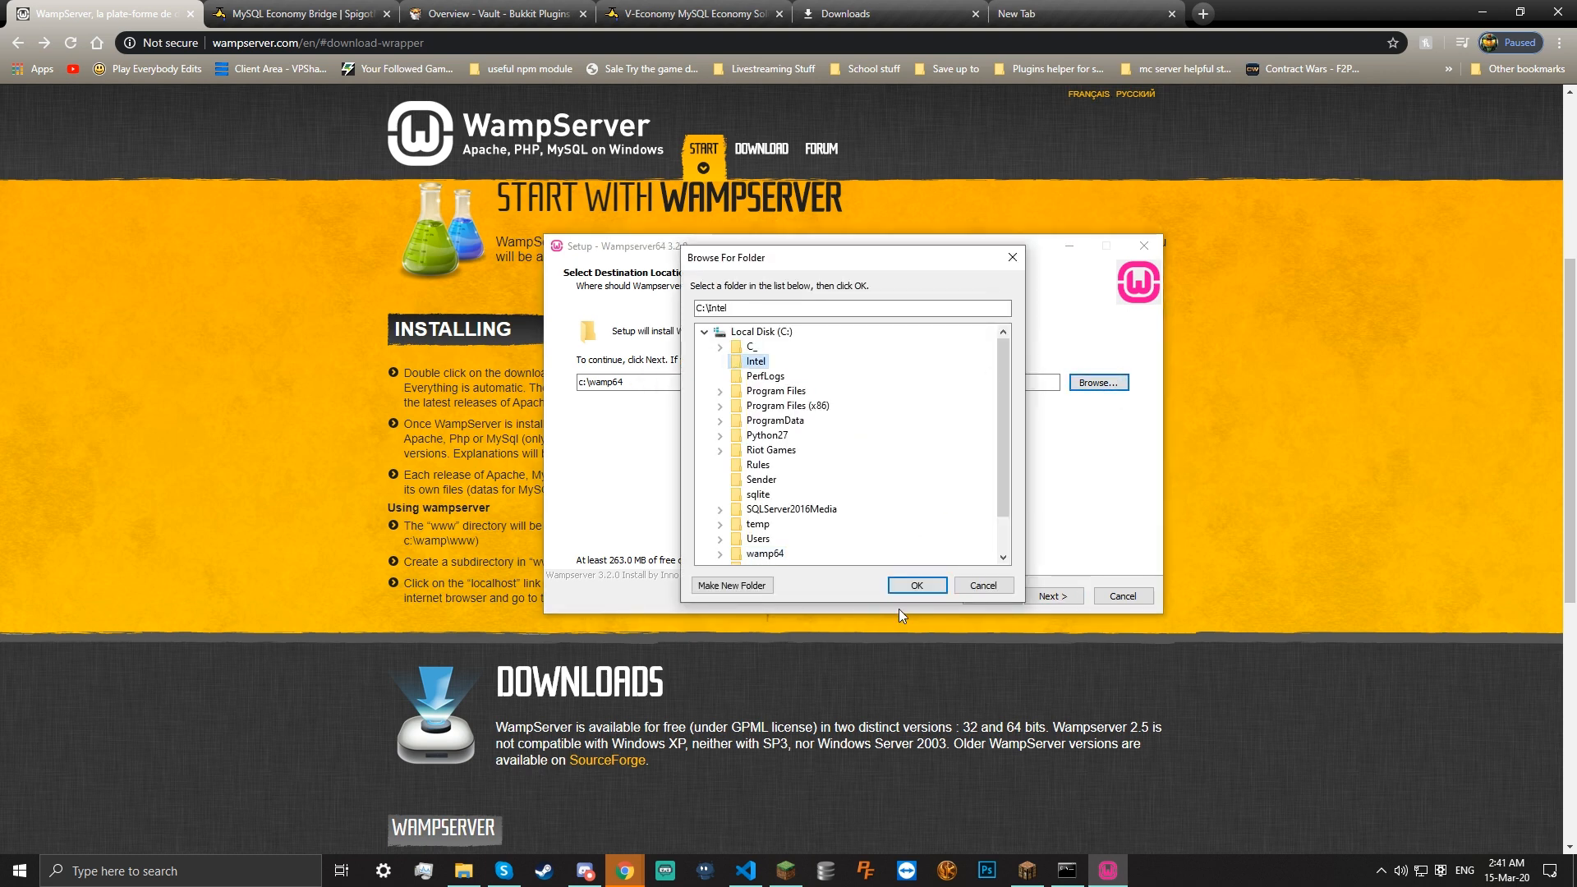
left_click(917, 584)
left_click(1046, 602)
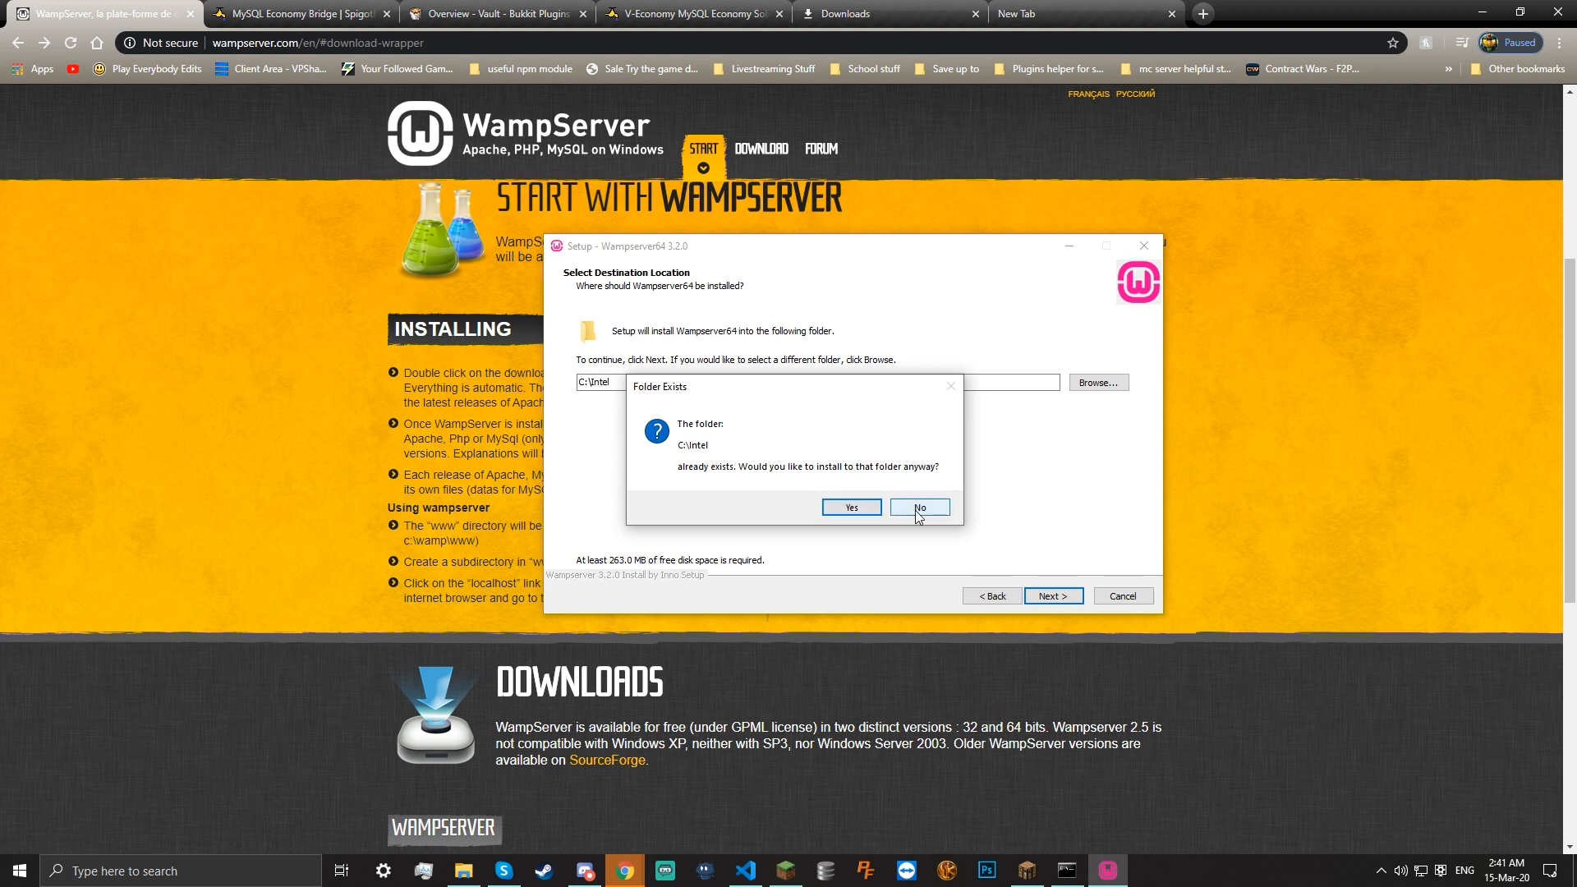
left_click(849, 507)
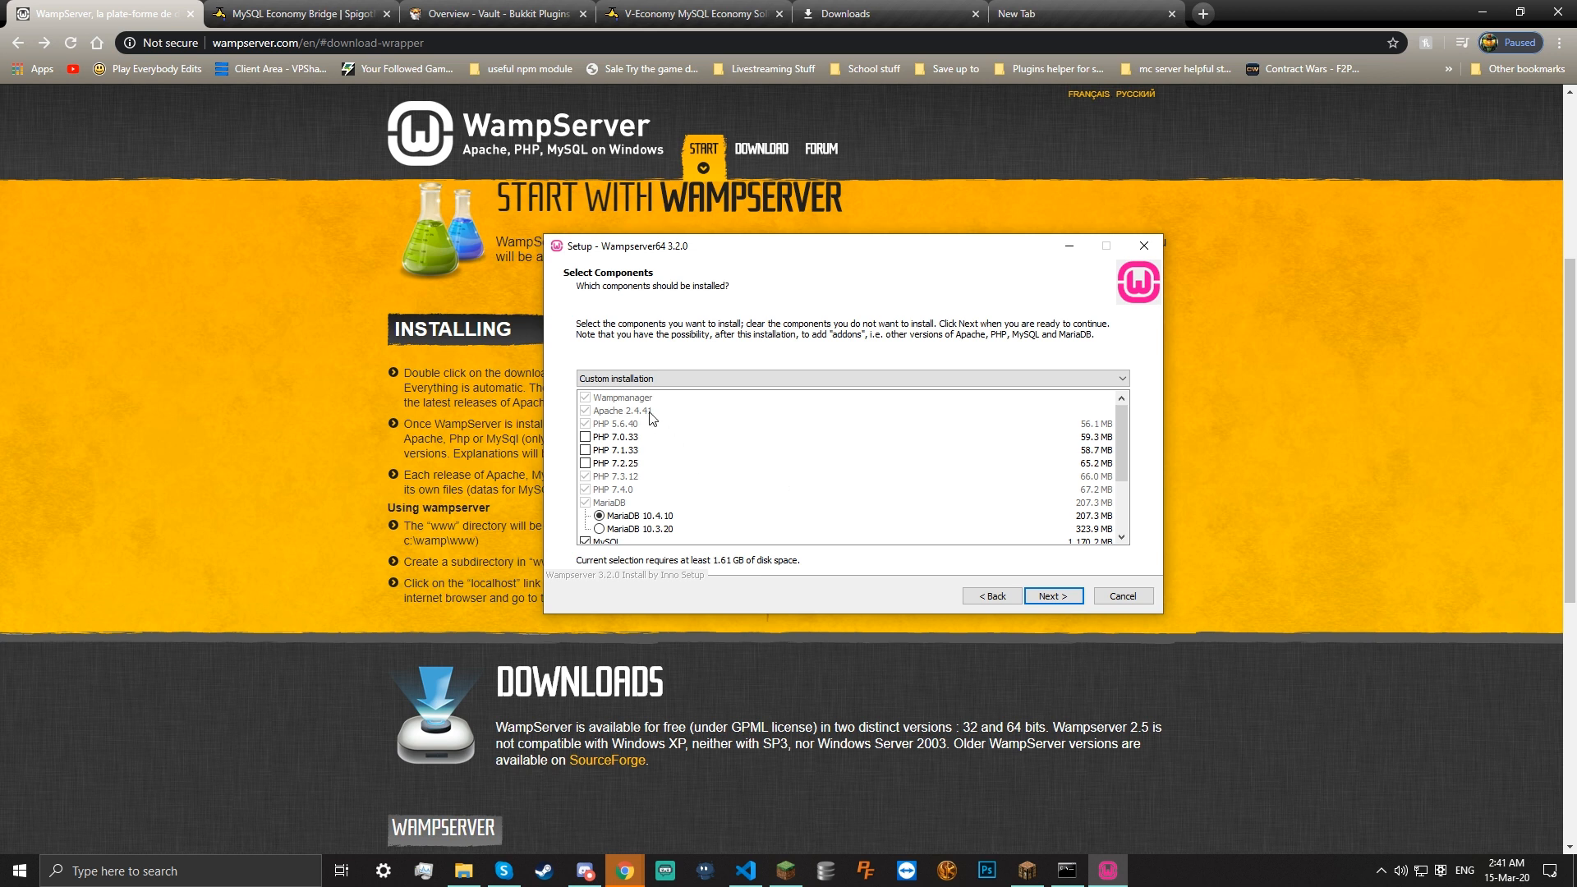
Add PHP 7.2.25 to the components, keeping MySQL 8.0.18 selected
scroll(657, 427, "down", 3)
scroll(661, 431, "up", 3)
left_click(585, 465)
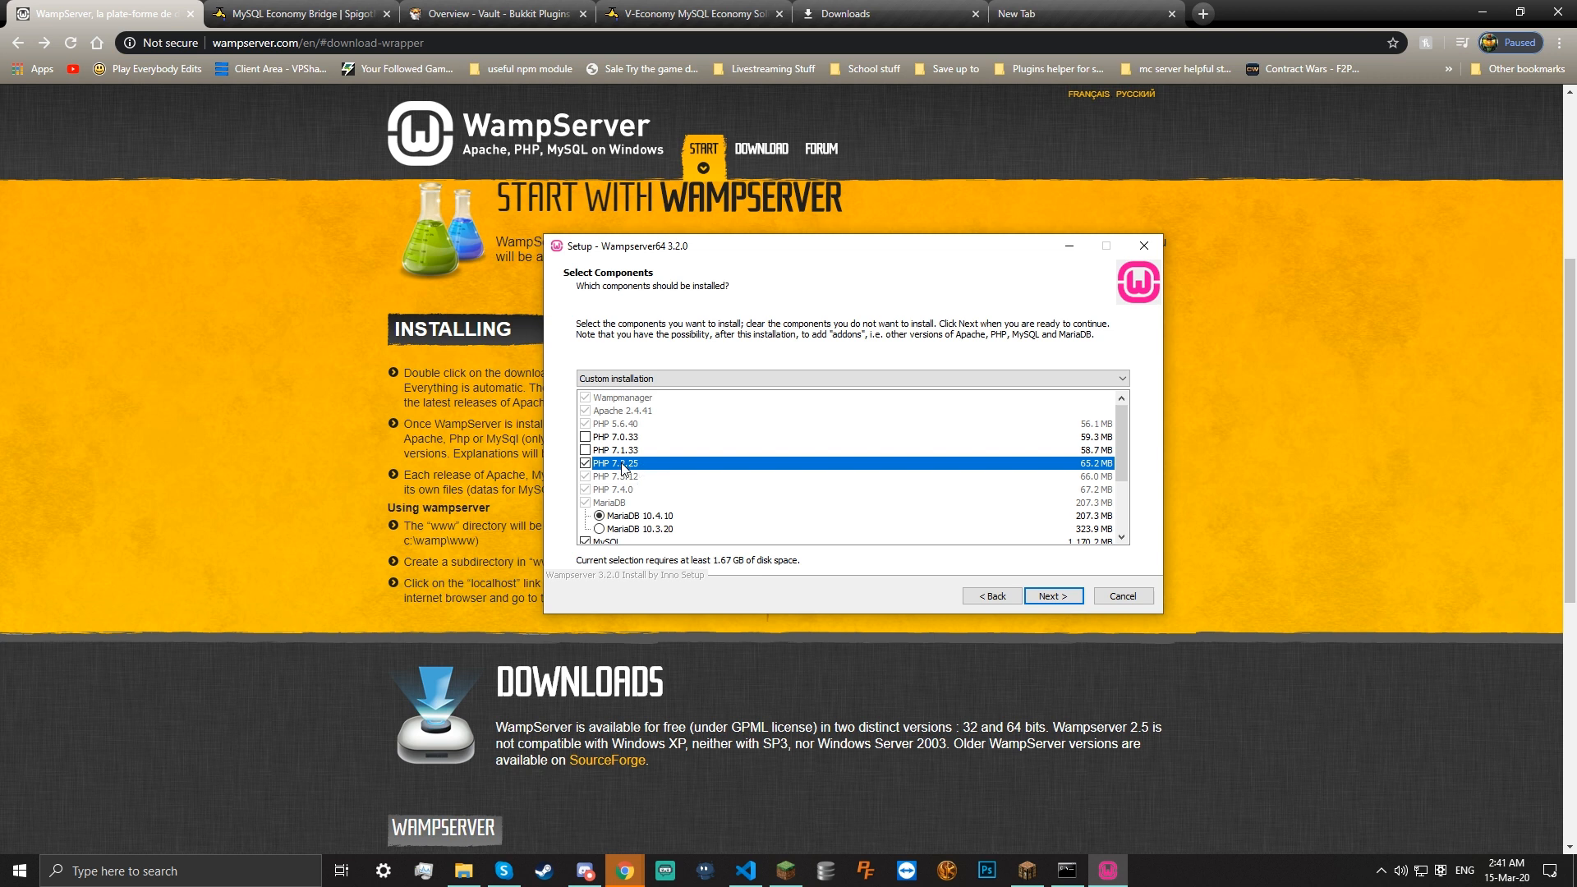
scroll(667, 483, "down", 1)
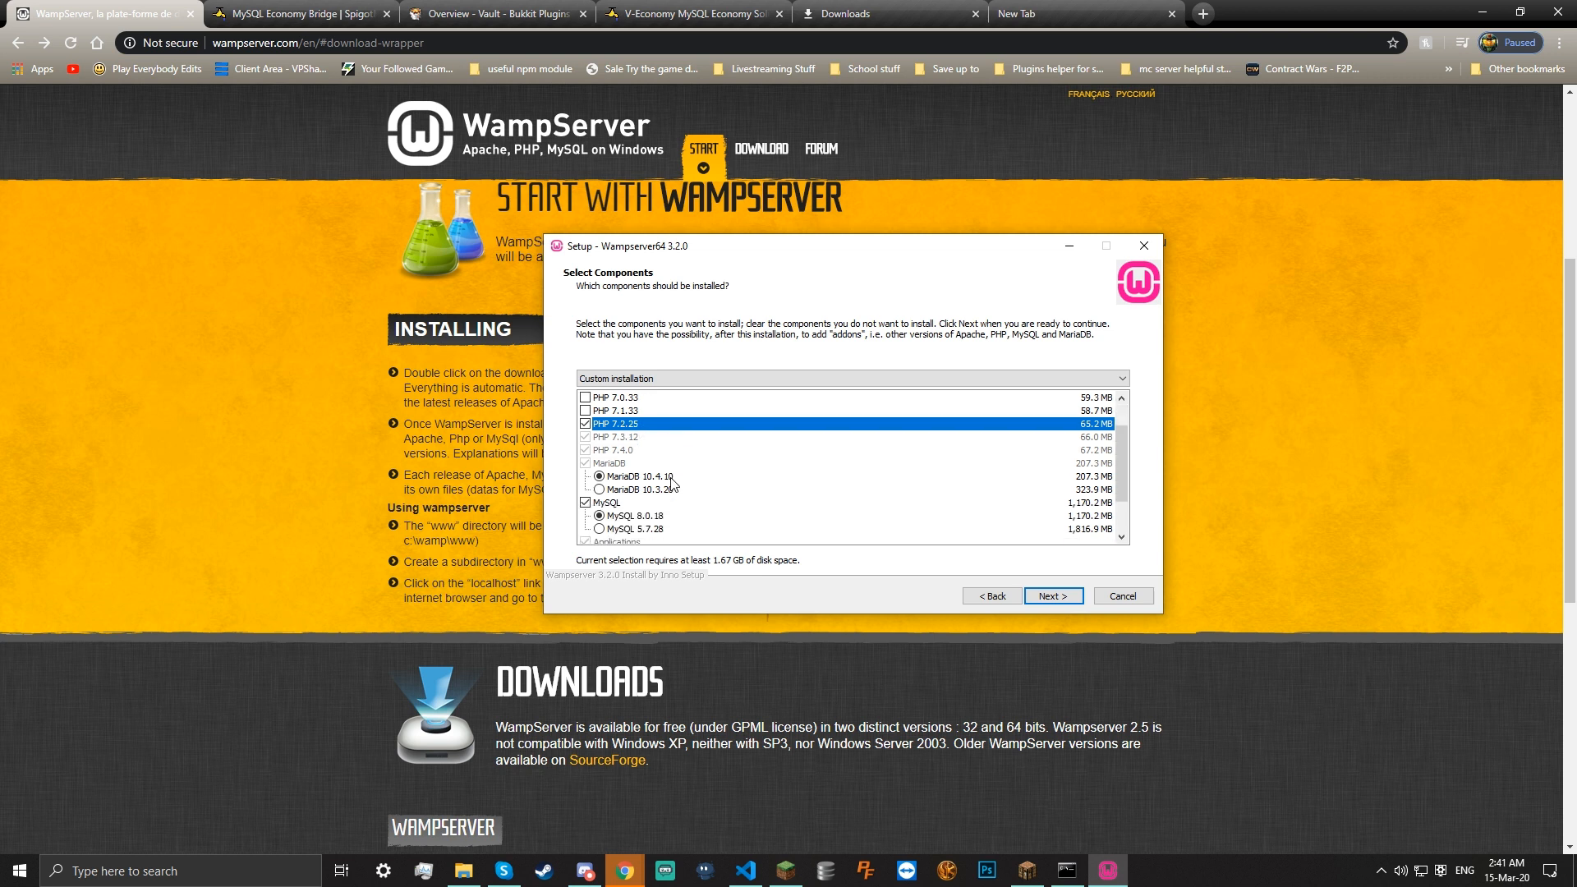
scroll(657, 481, "down", 1)
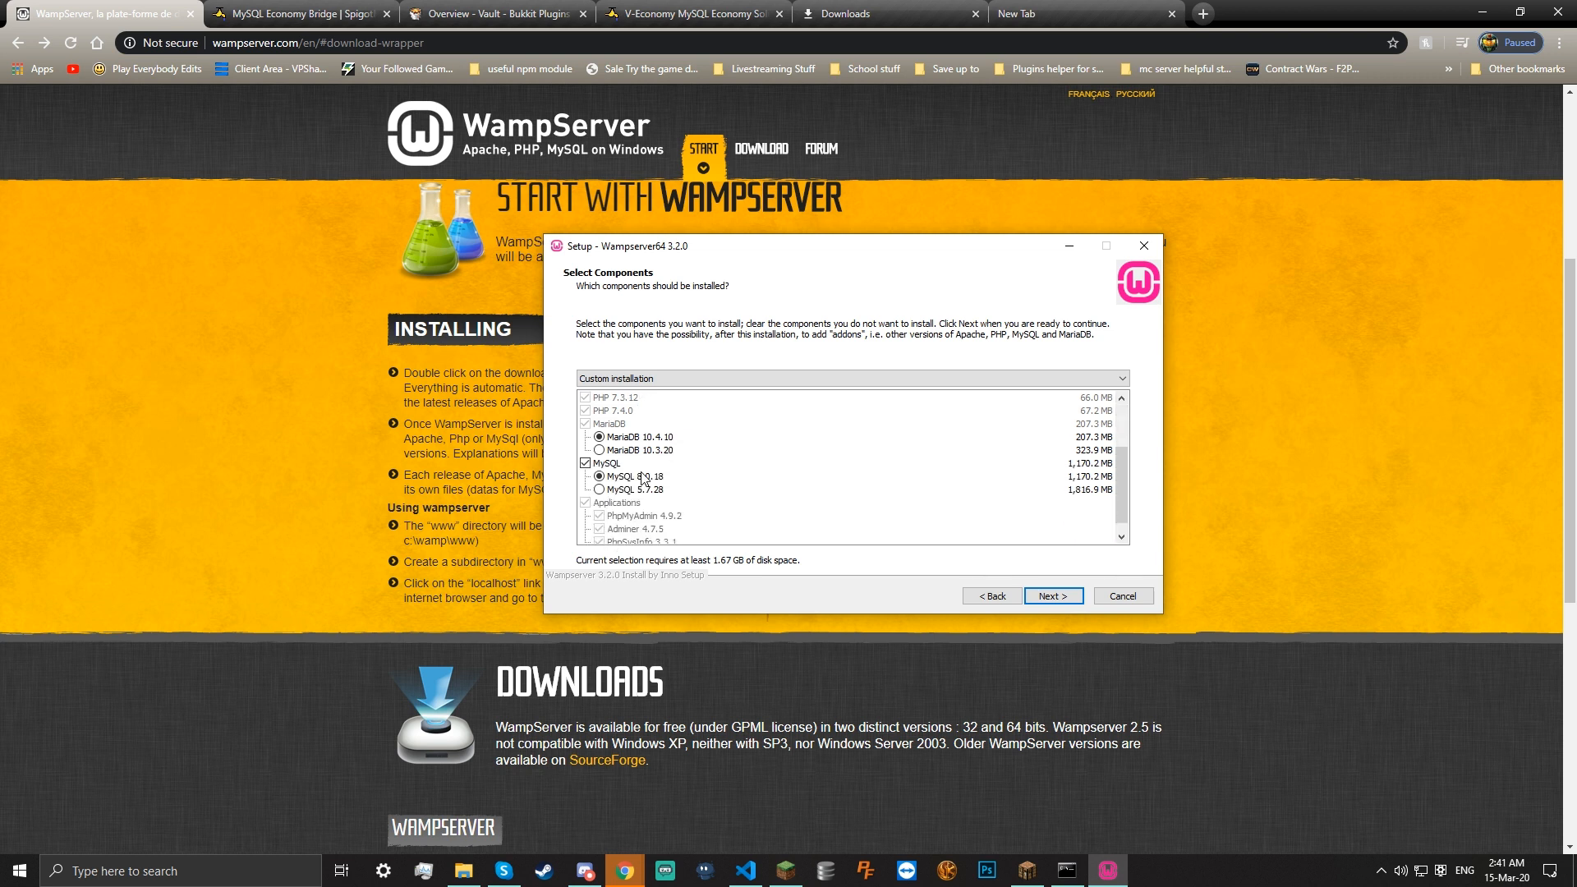
left_click(586, 464)
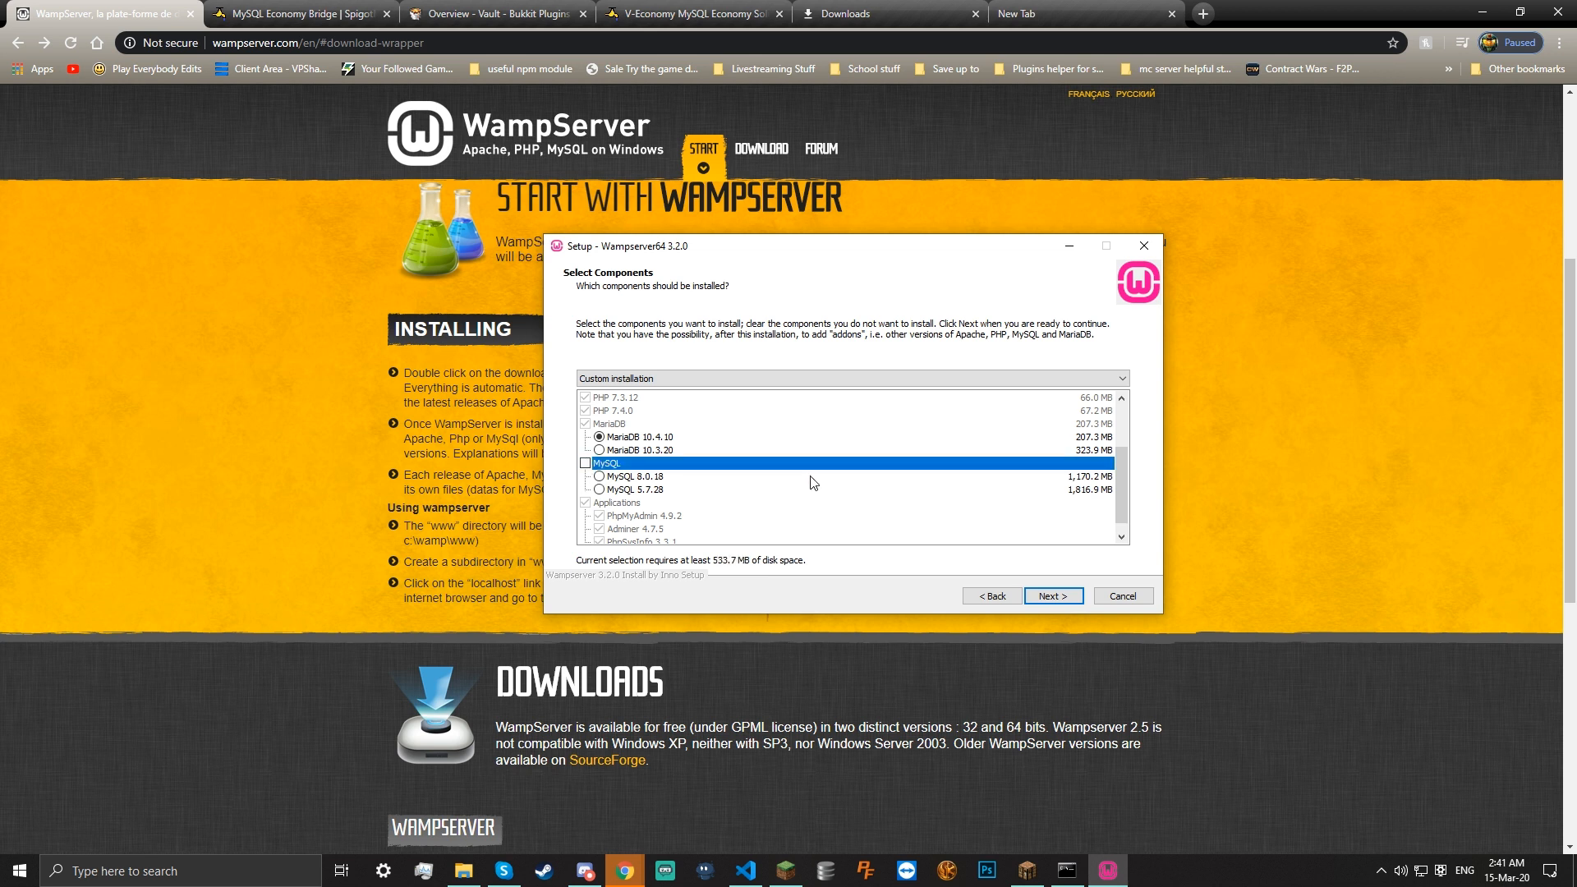
left_click(586, 463)
scroll(715, 508, "down", 1)
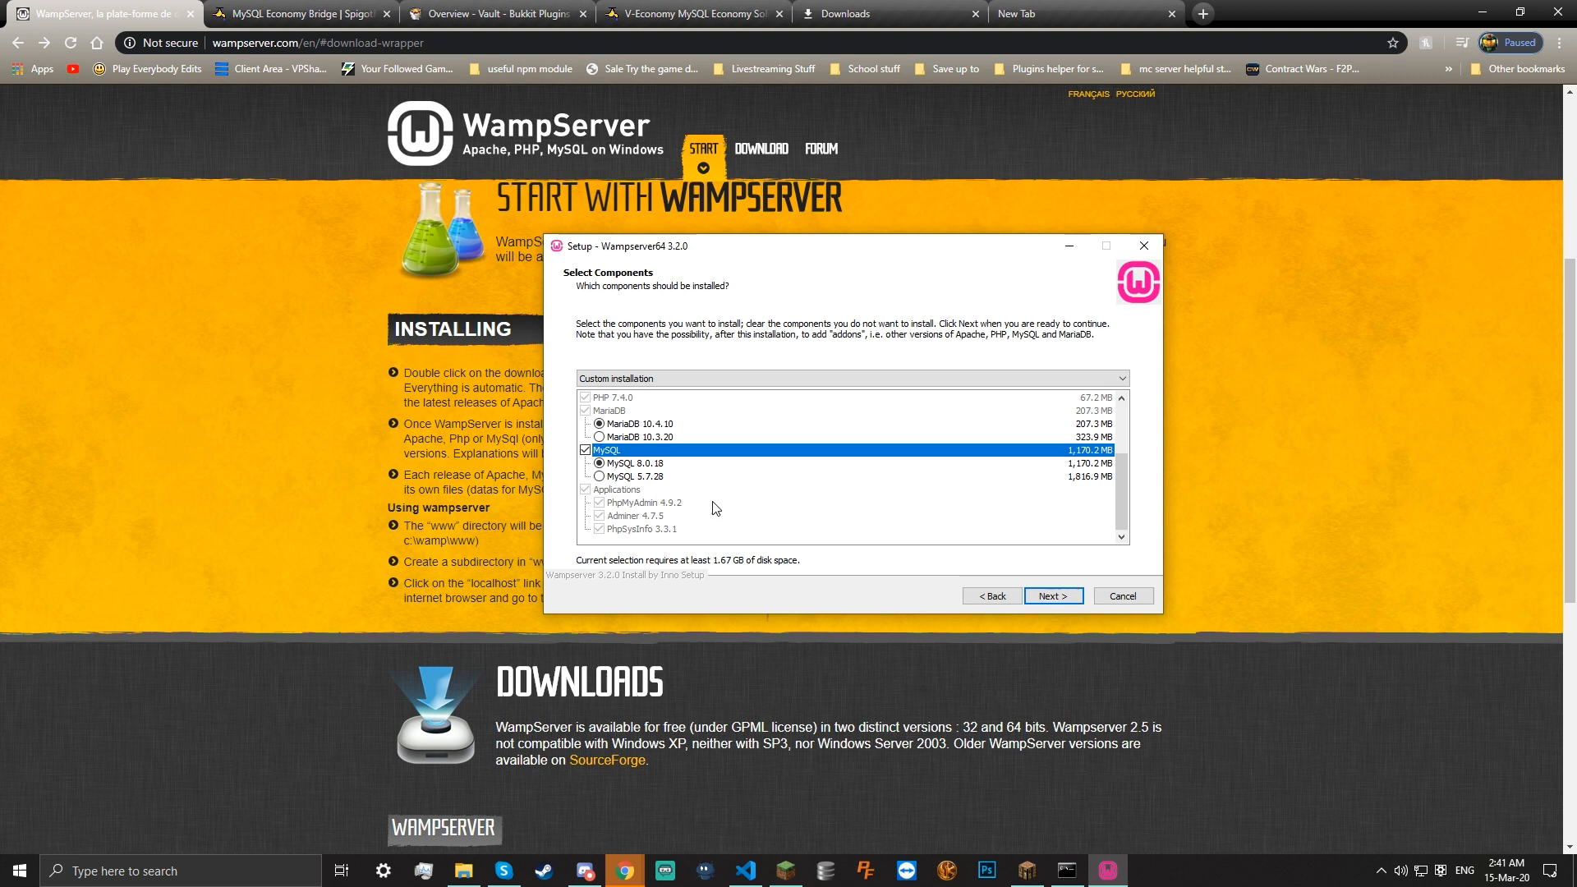
Advance to Ready to Install, then cancel and confirm exiting setup
left_click(1053, 595)
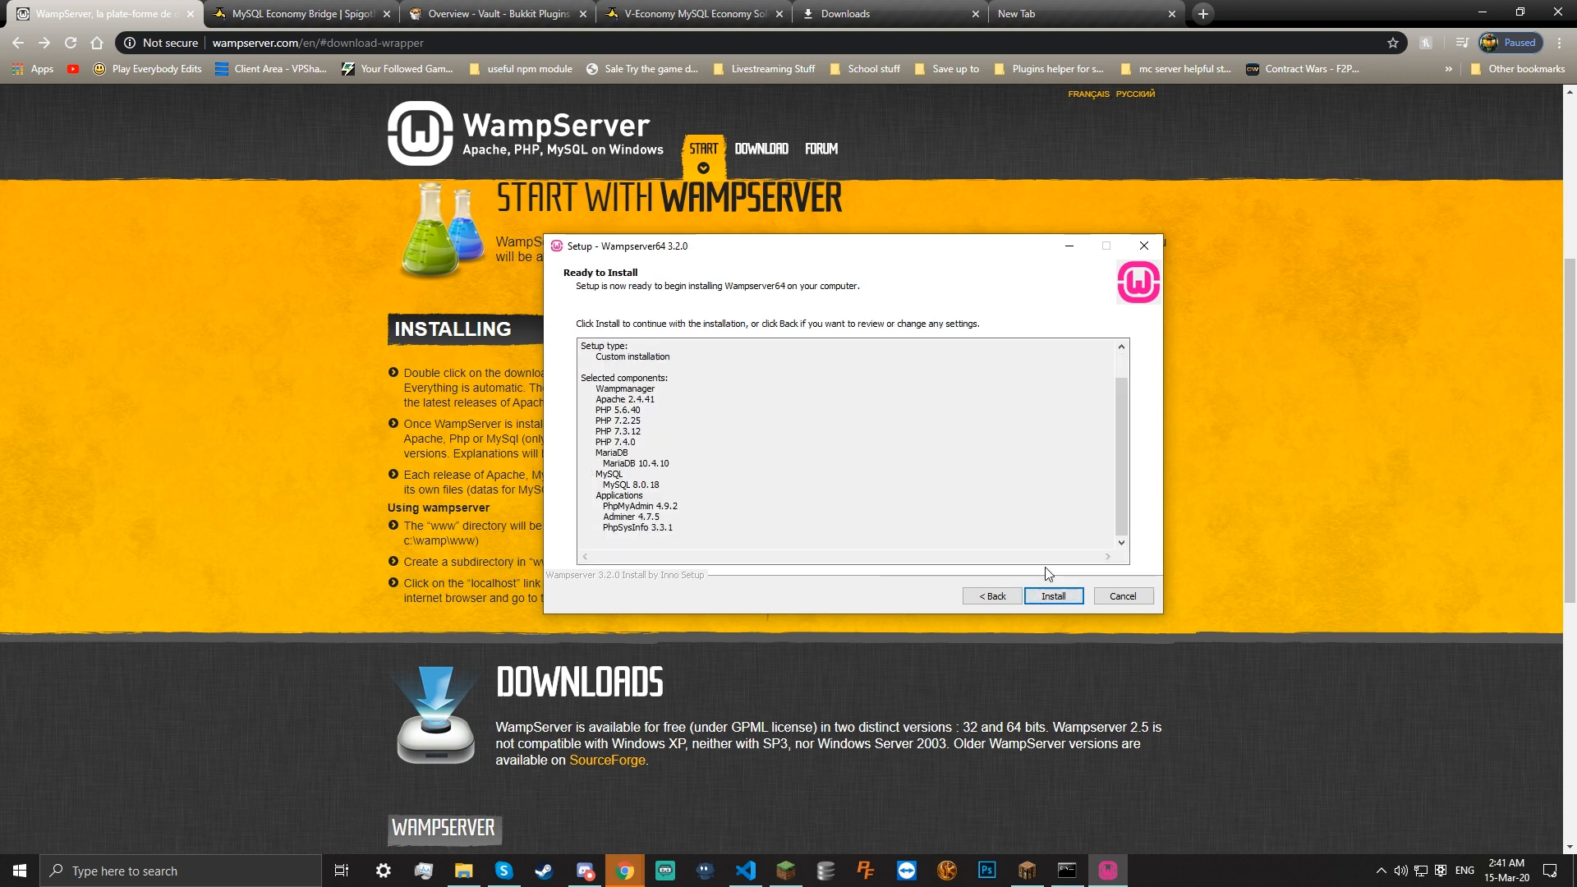
left_click(1119, 598)
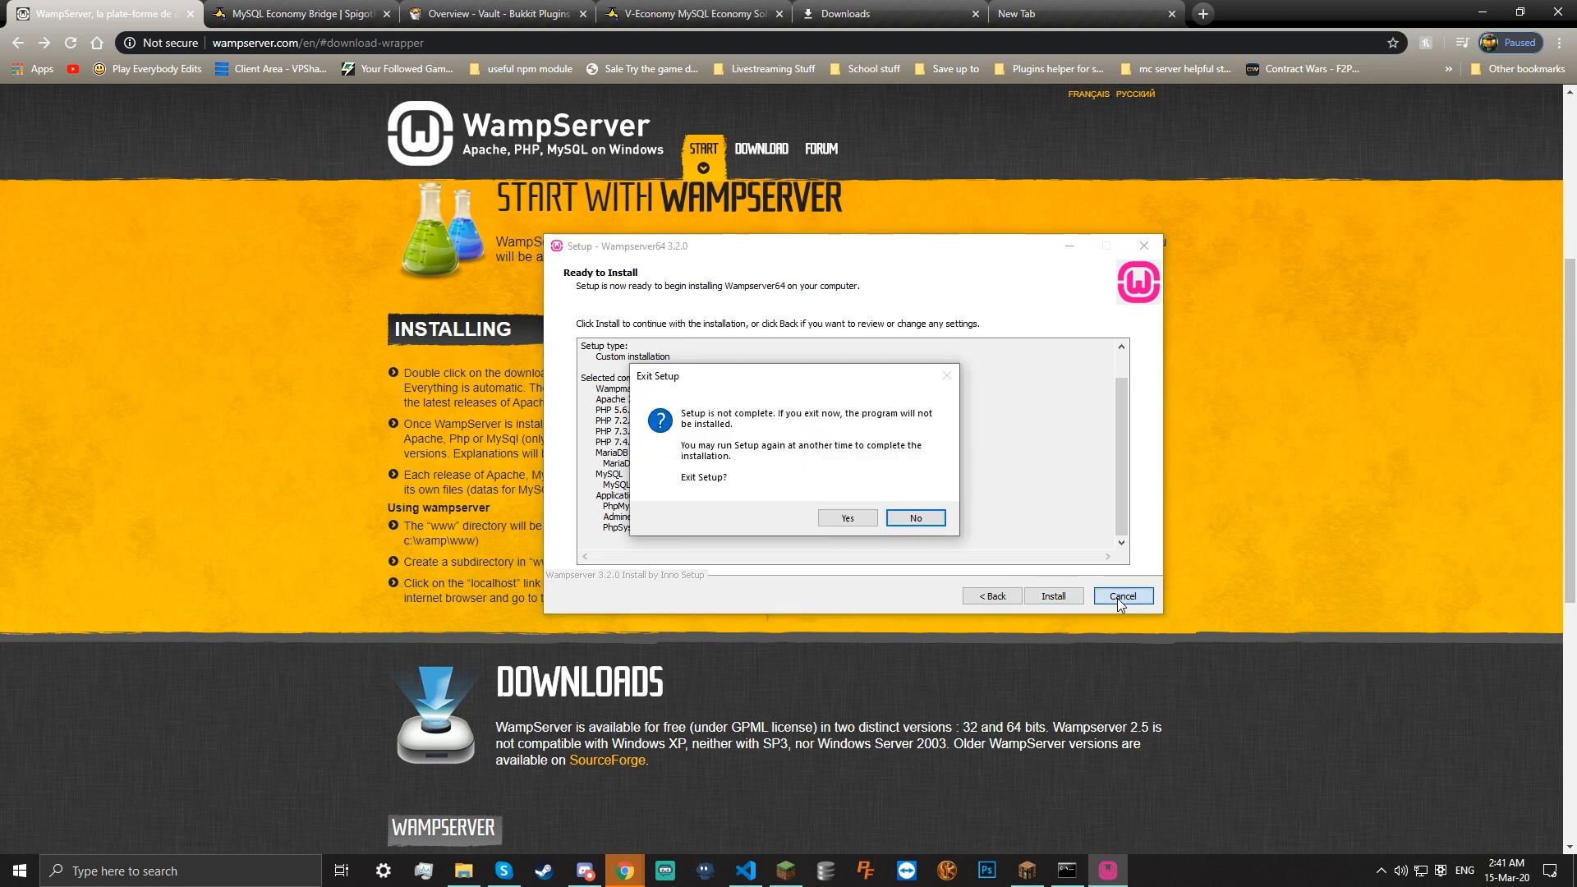
left_click(850, 523)
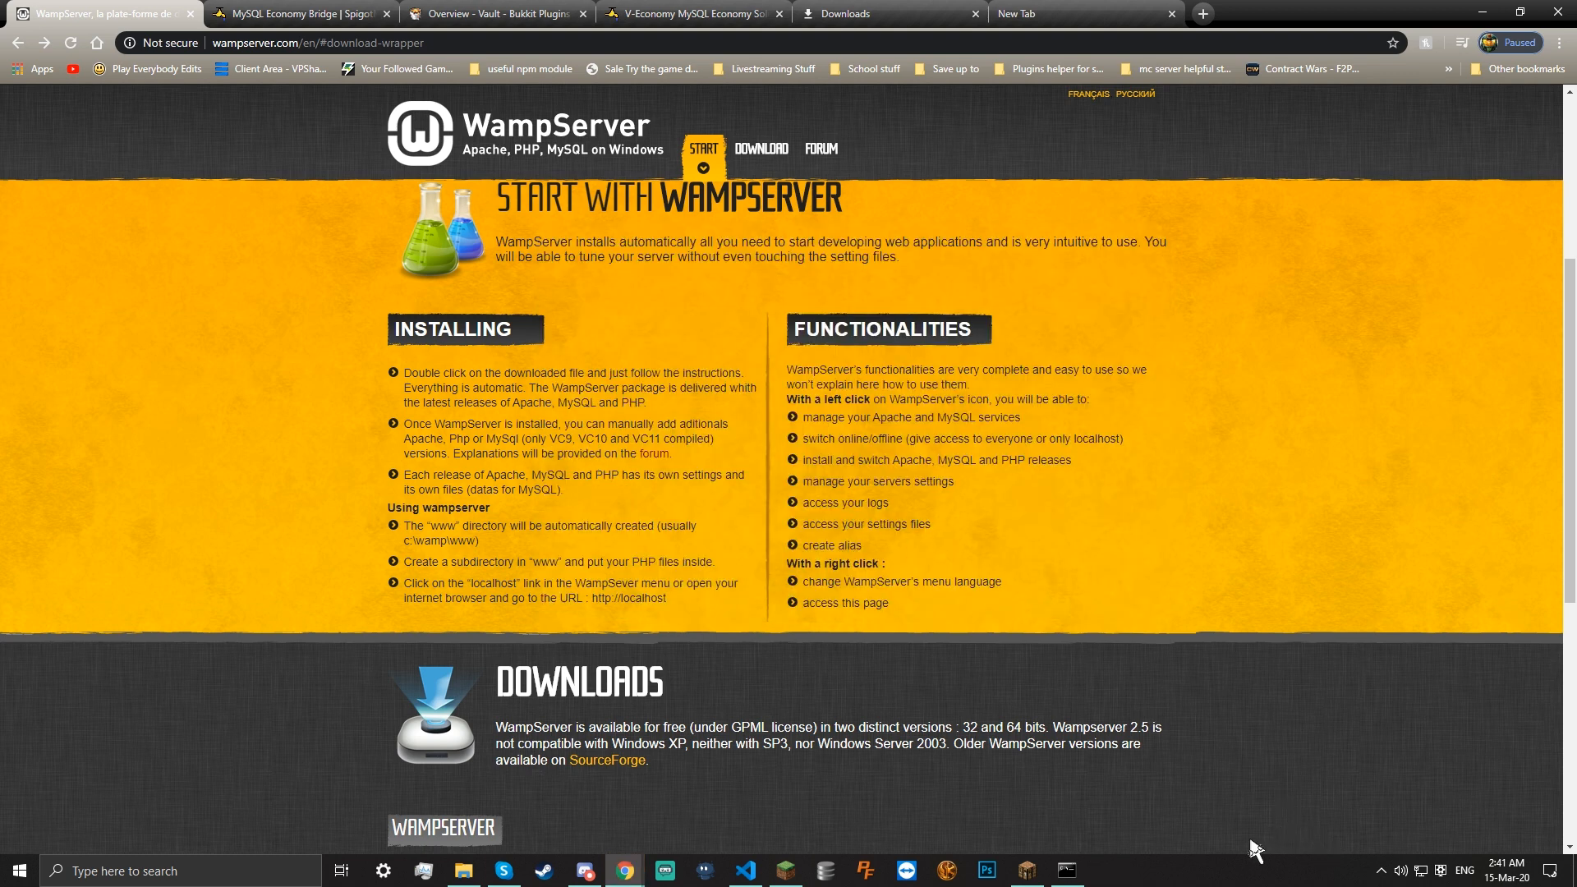
Search Windows for 'wamp', launch Wampserver64 and reveal the hidden tray icons
left_click(219, 881)
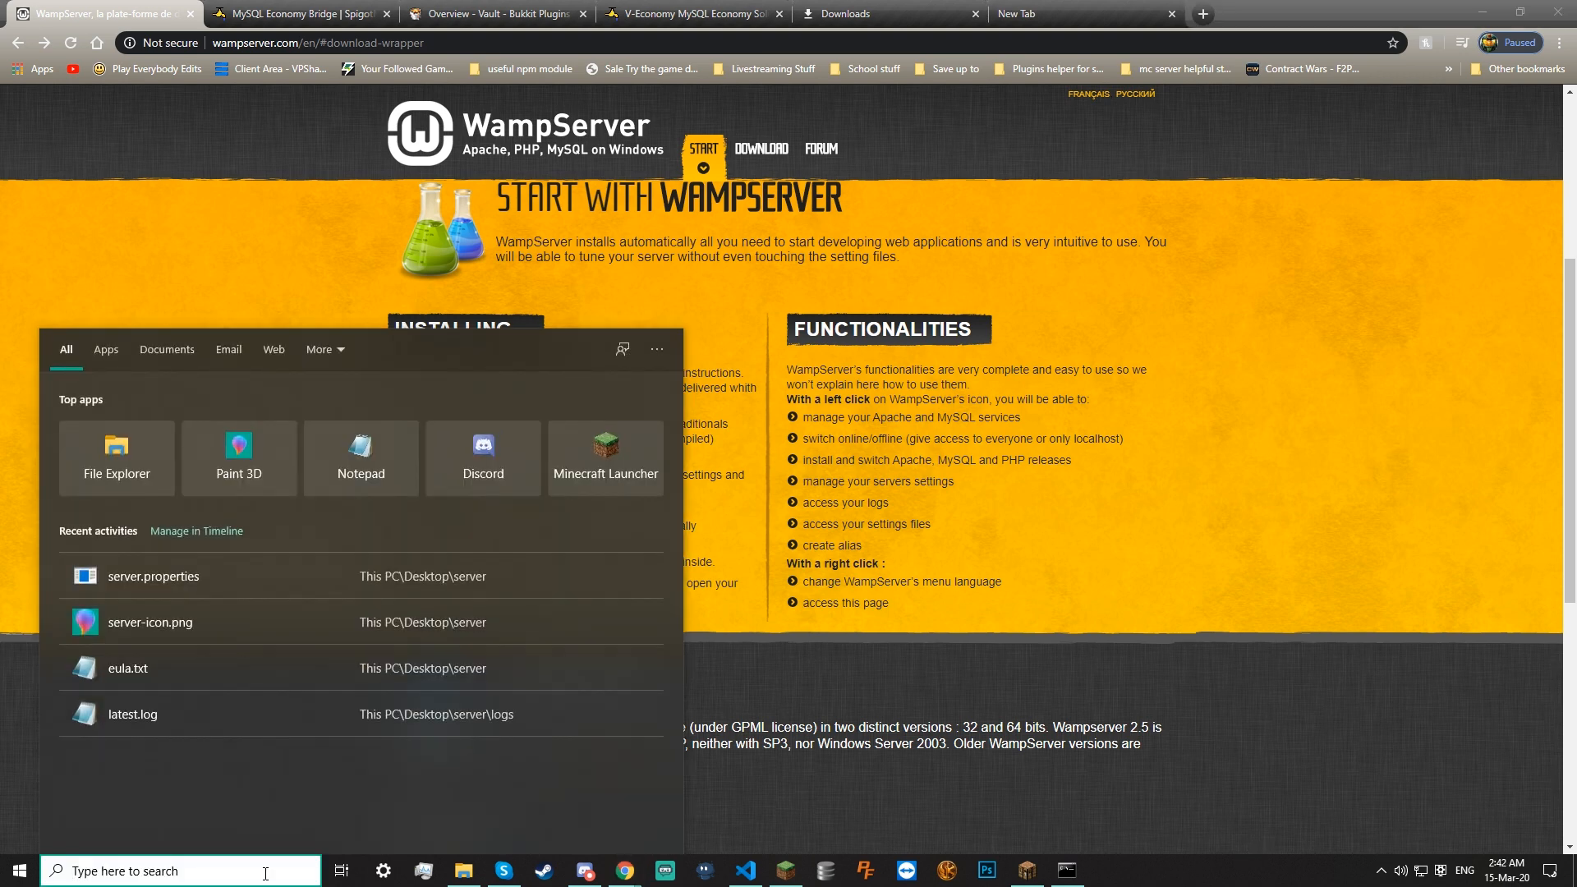
type("xamp")
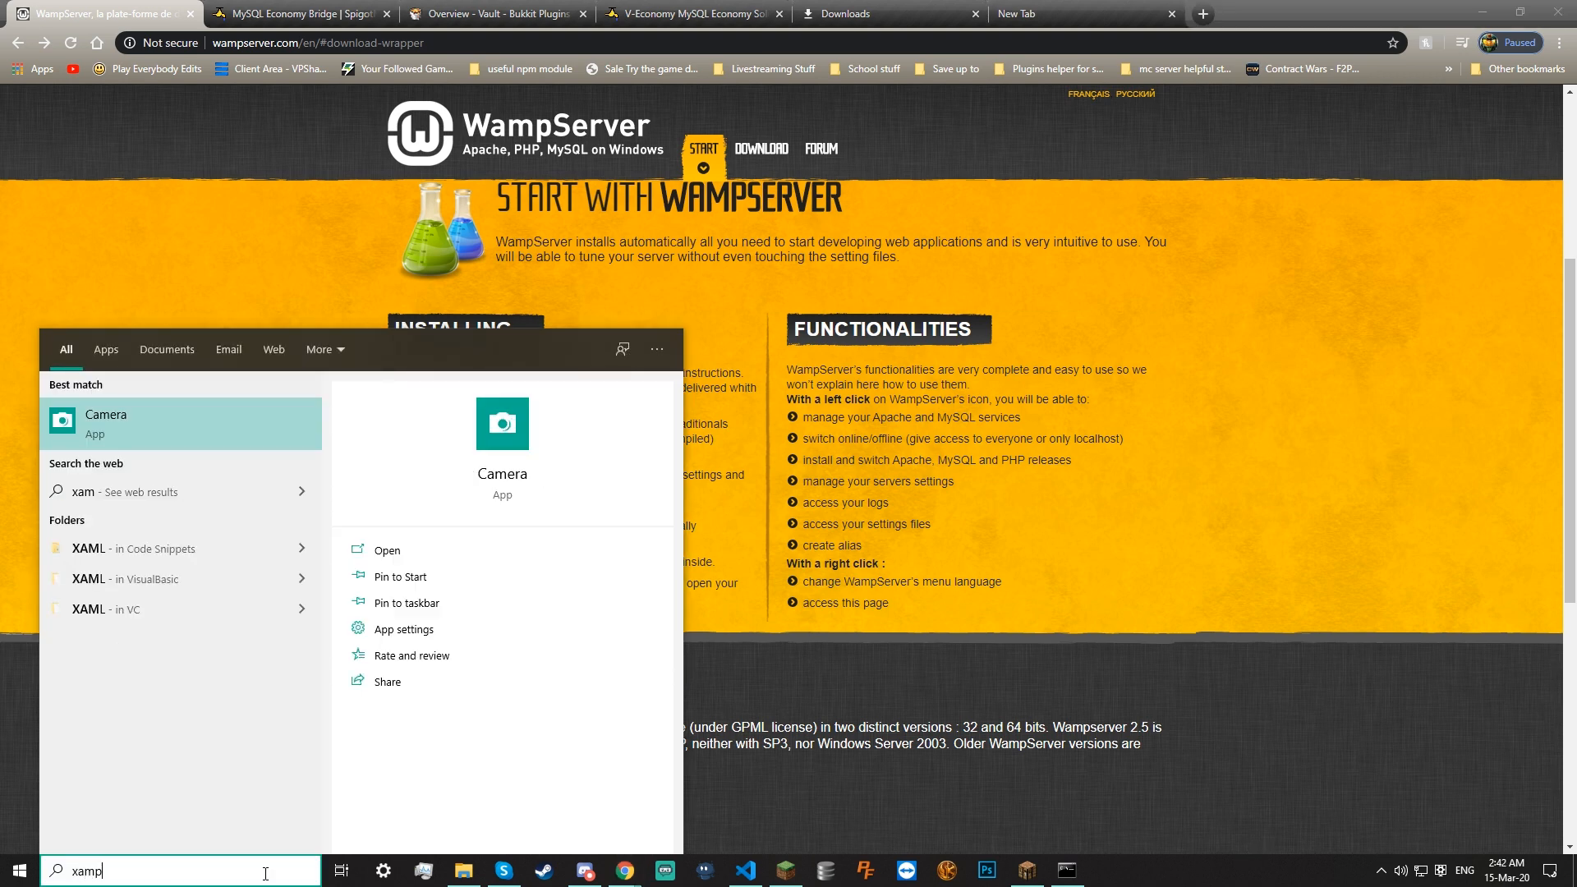
key("BackSpace")
key("BackSpace")
key("BackSpace")
key("BackSpace")
type("wamp")
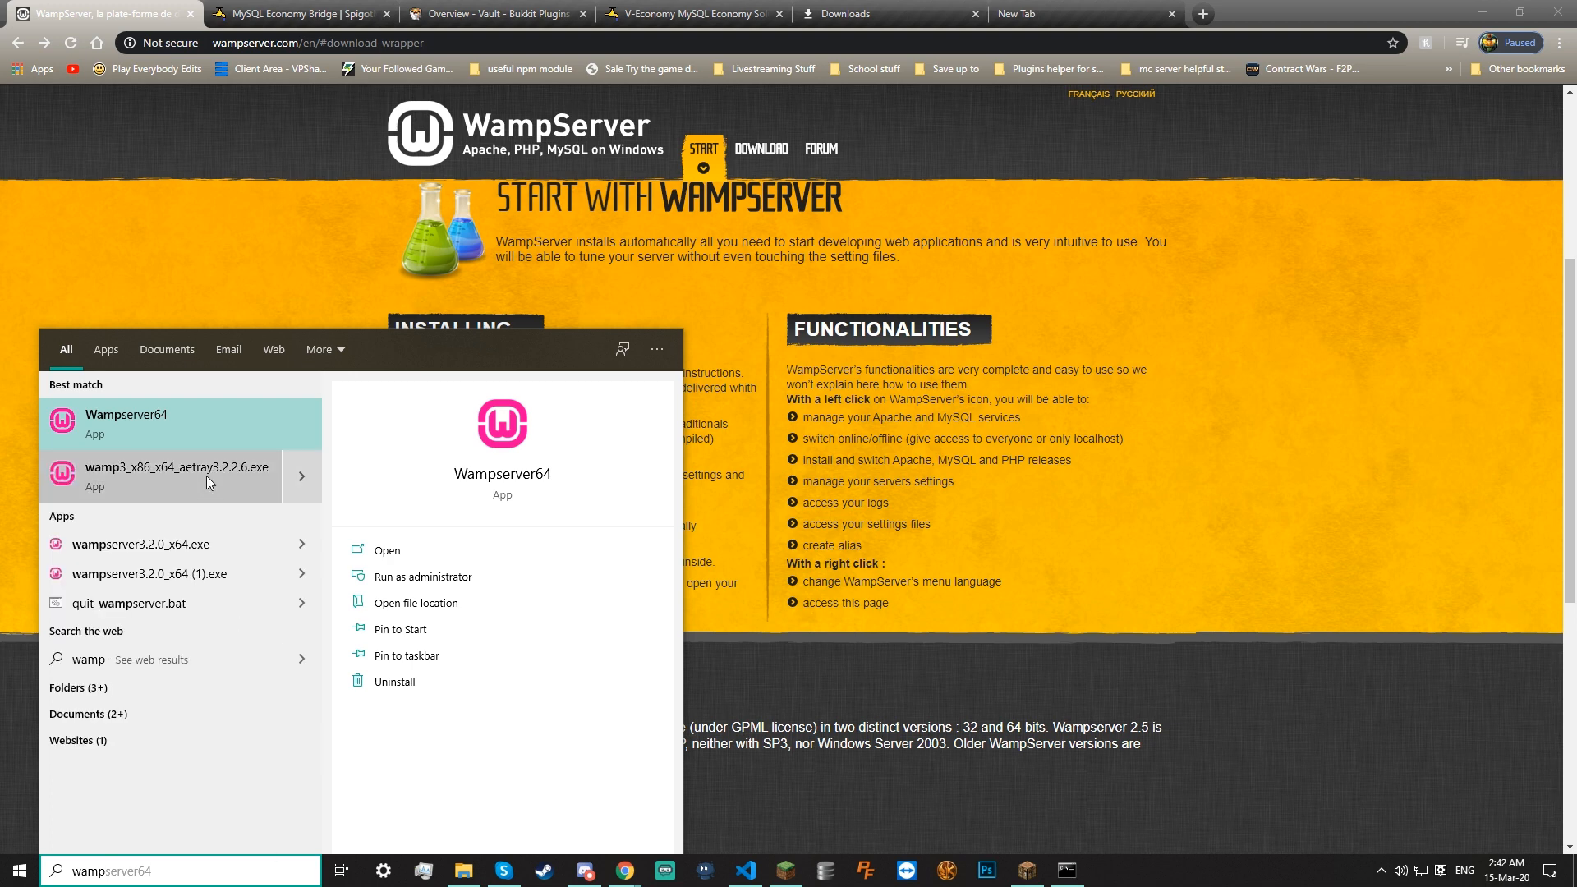
left_click(213, 445)
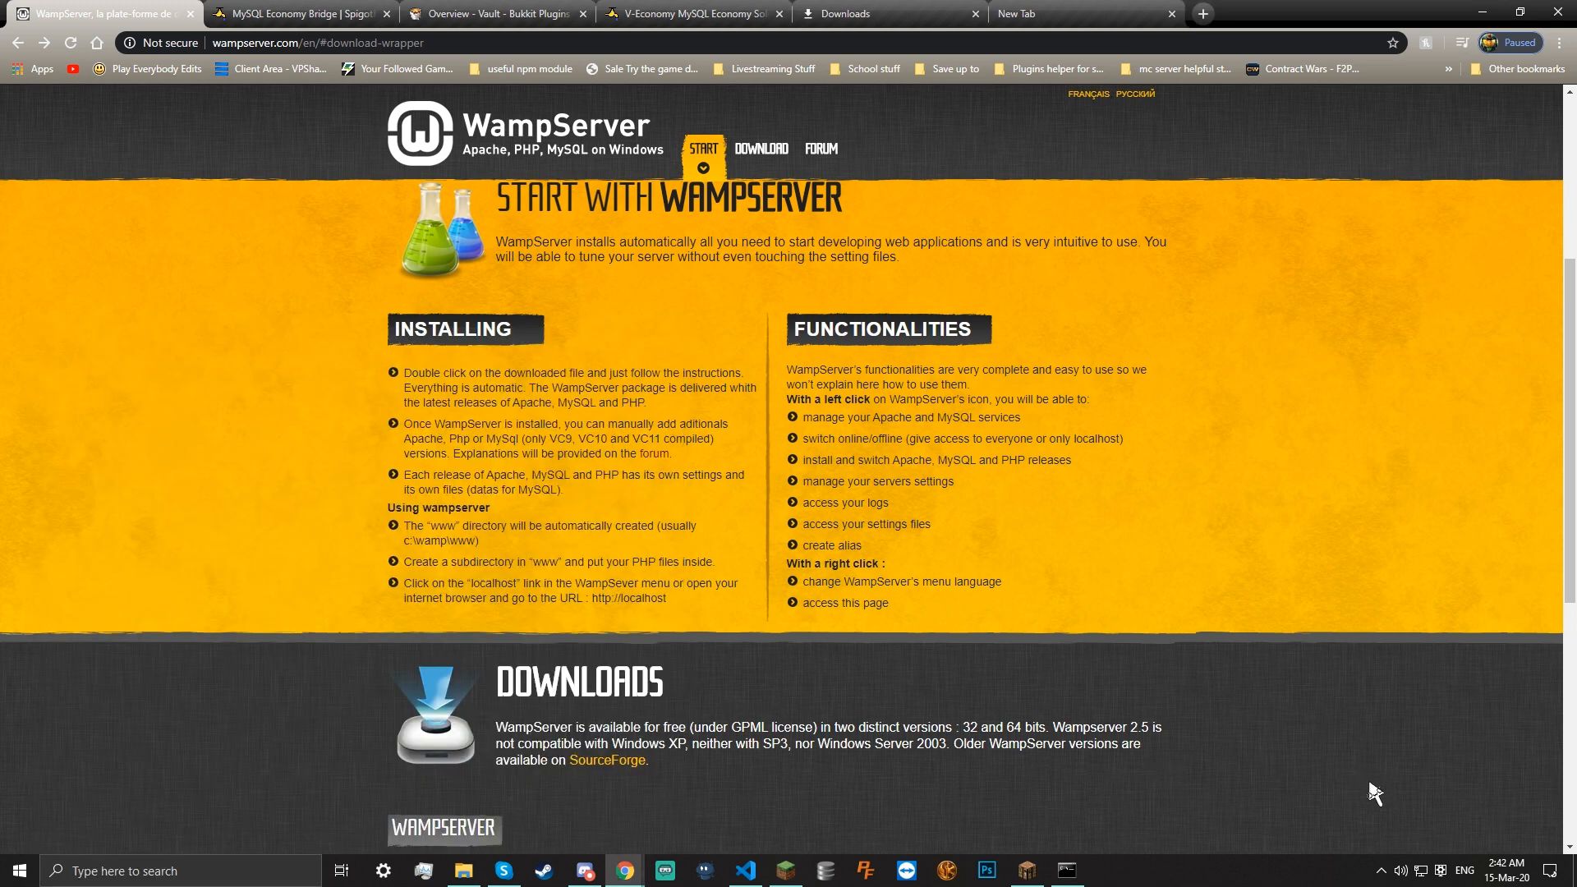
left_click(1383, 871)
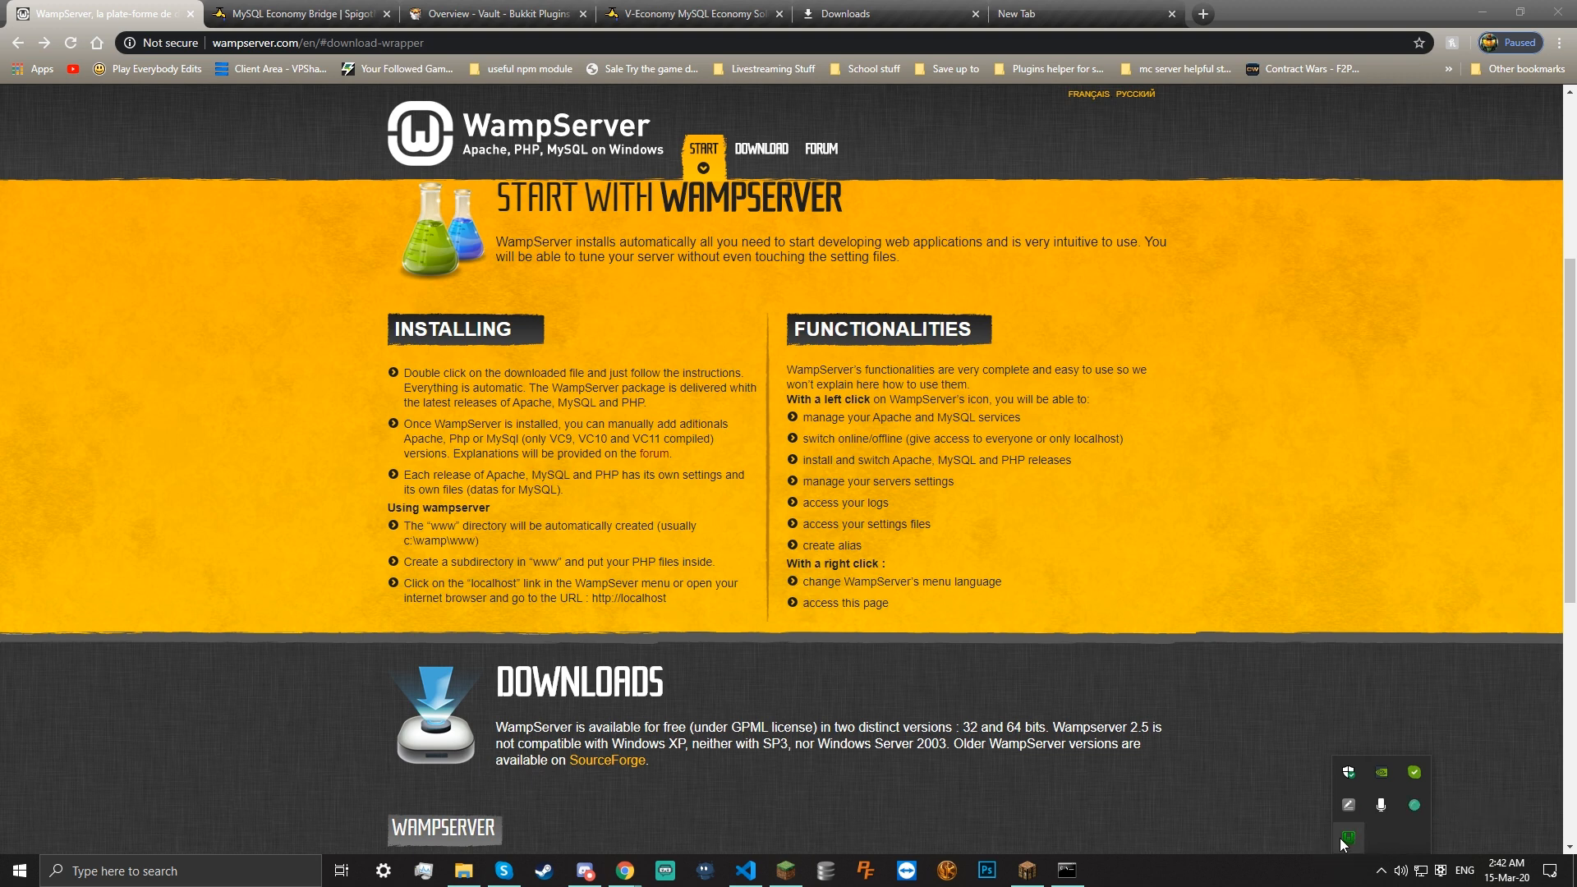
right_click(1355, 838)
mouse_move(1412, 780)
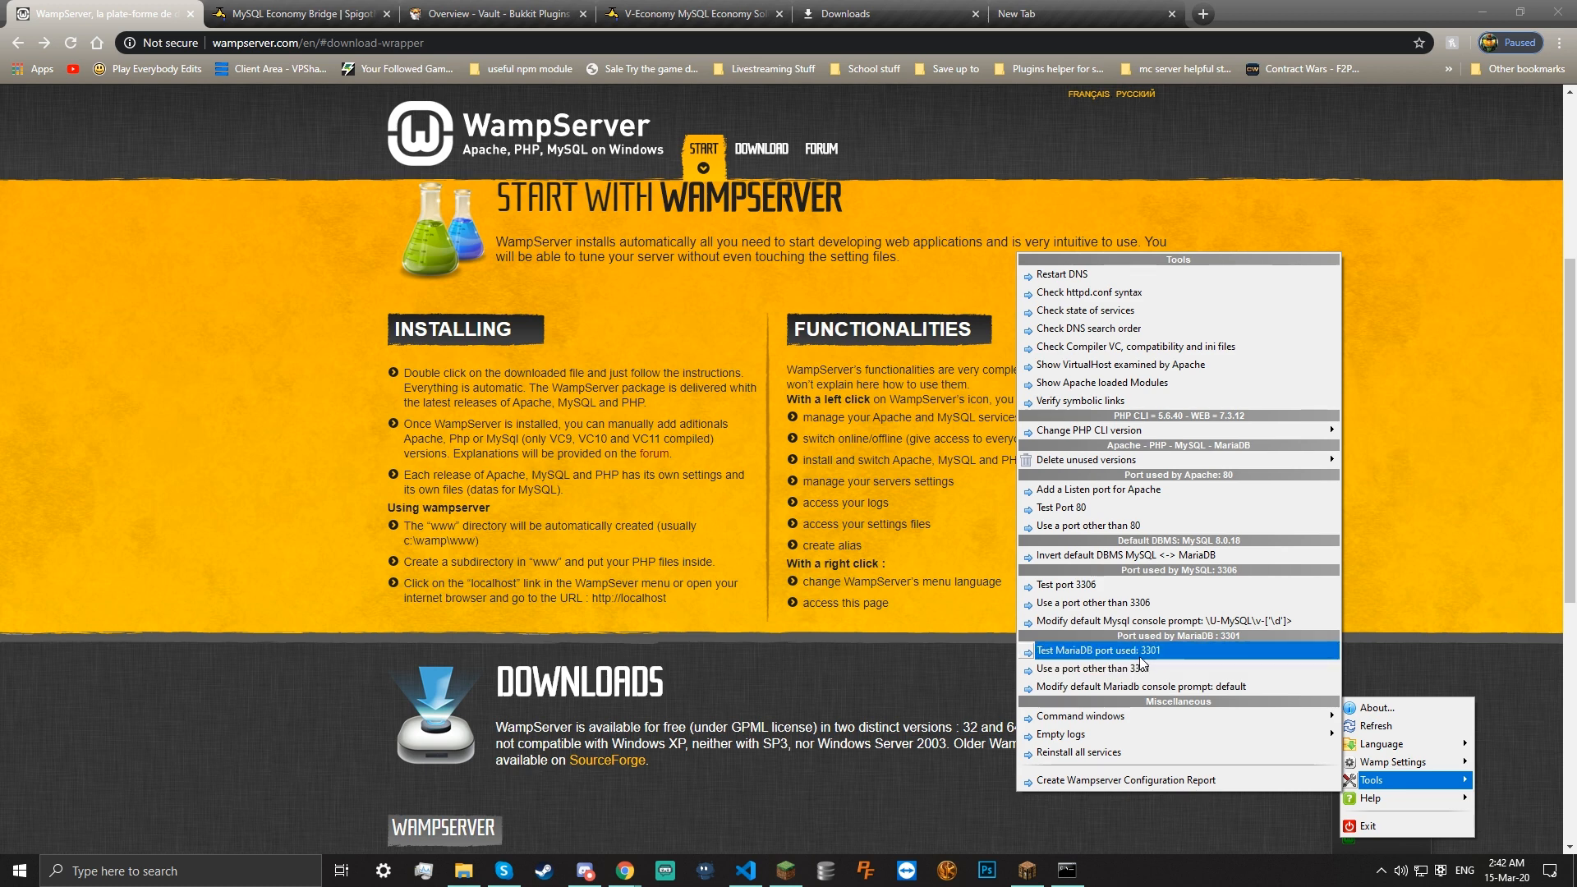
left_click(1073, 679)
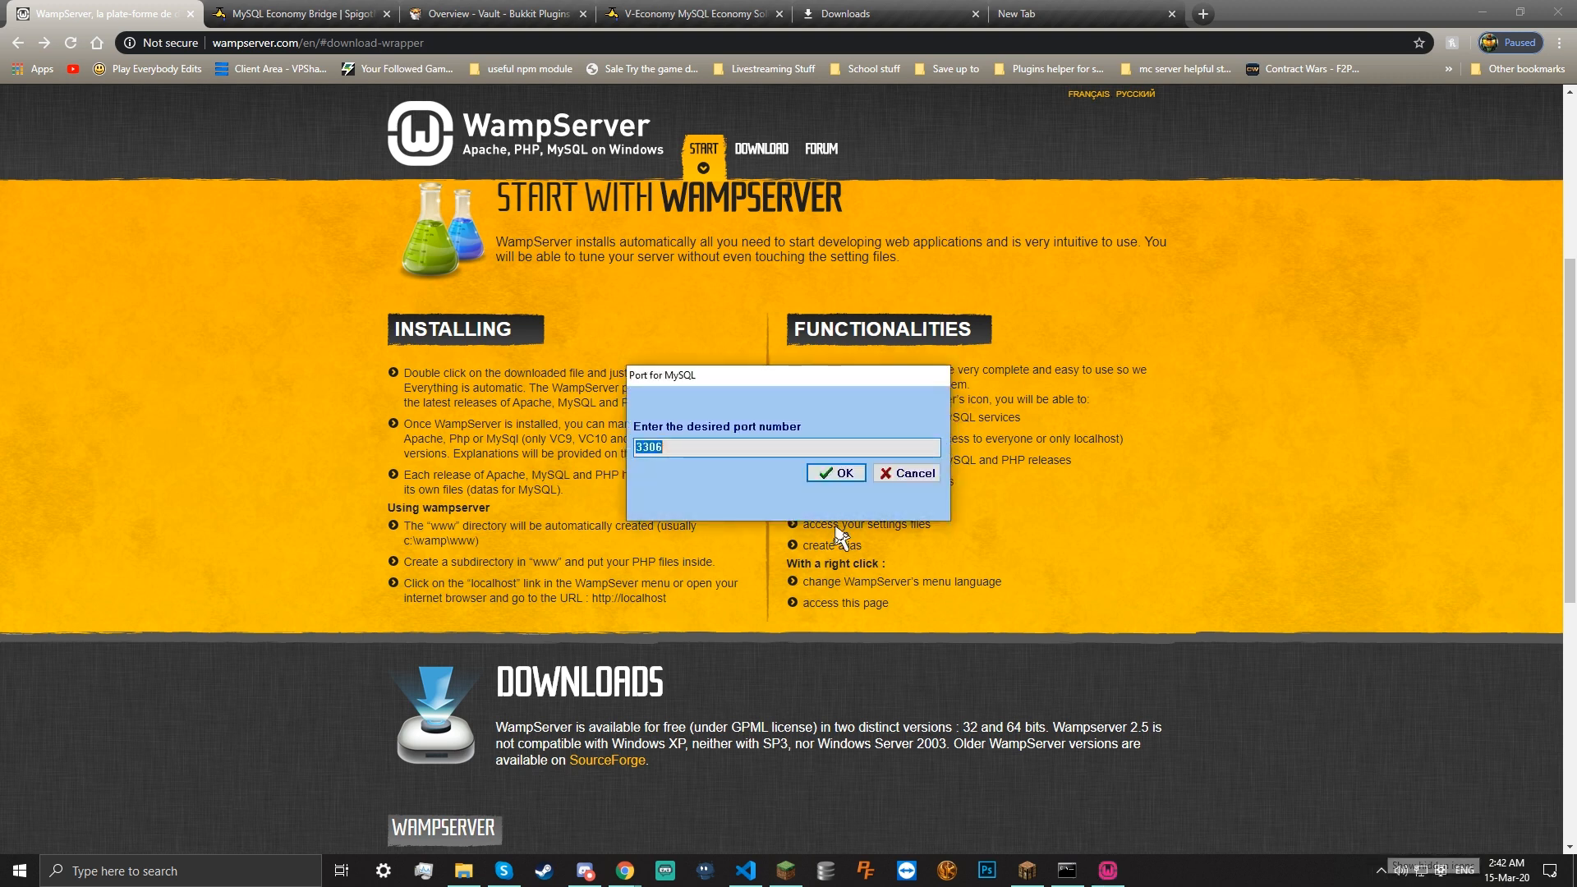
left_click(904, 473)
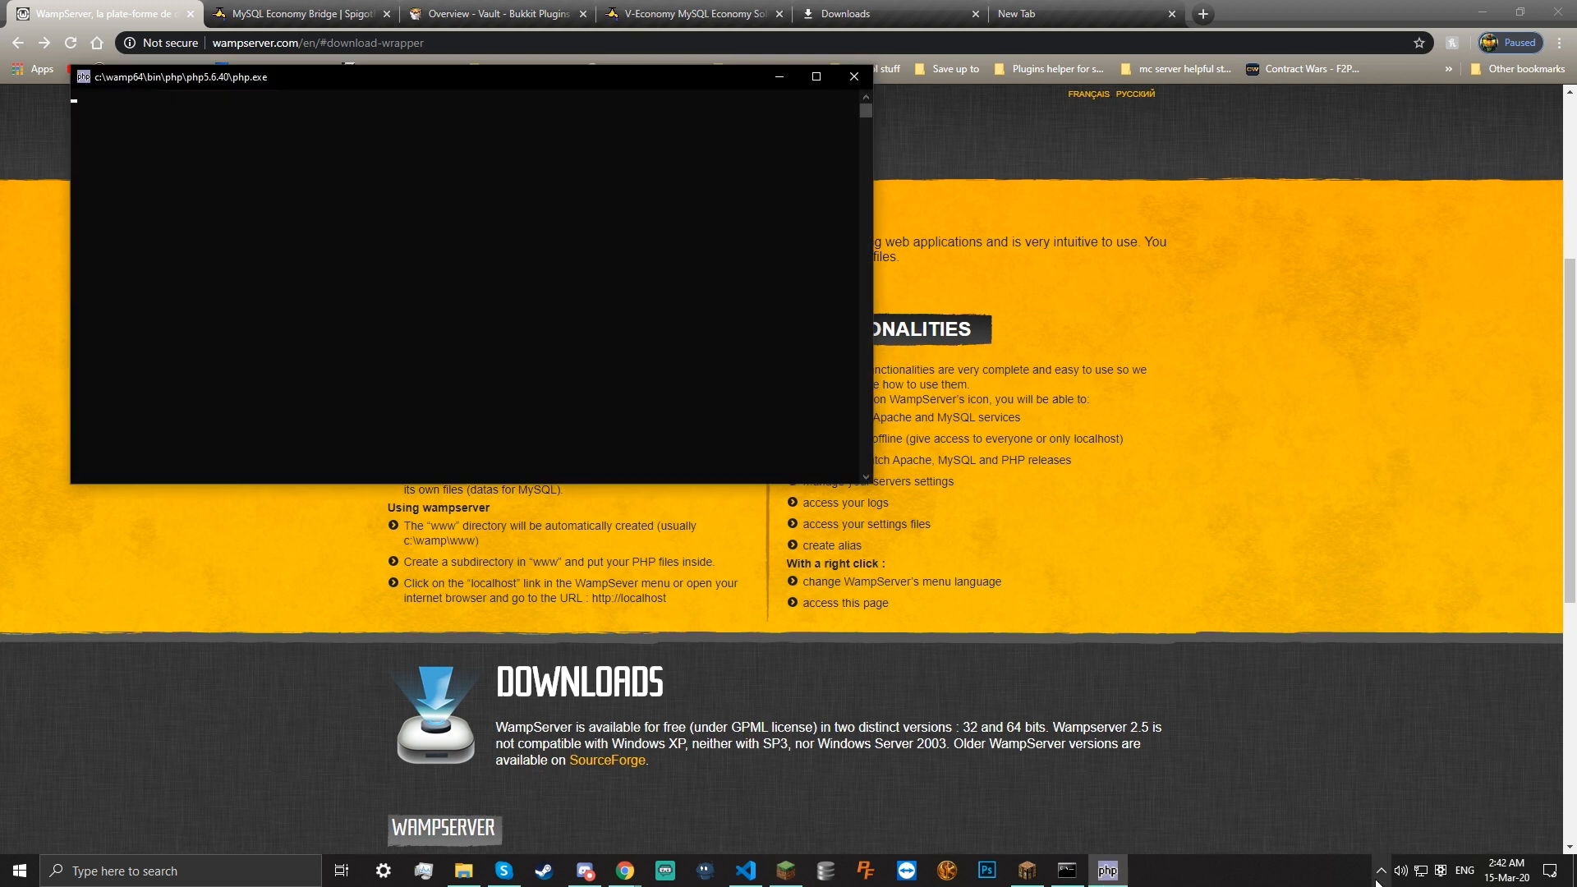
left_click(1380, 871)
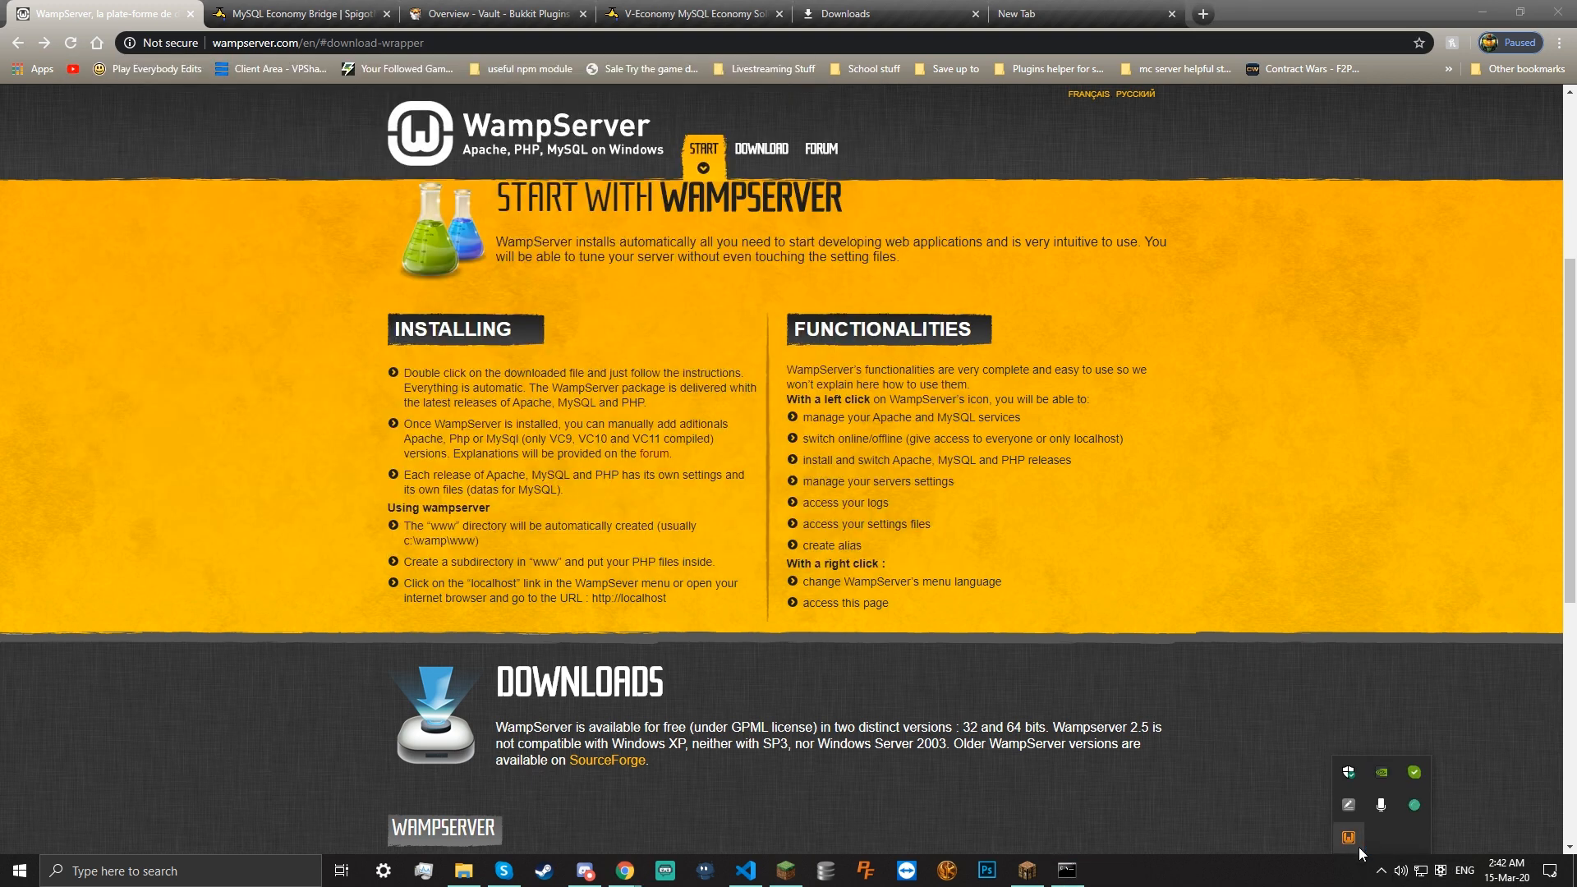
right_click(1349, 838)
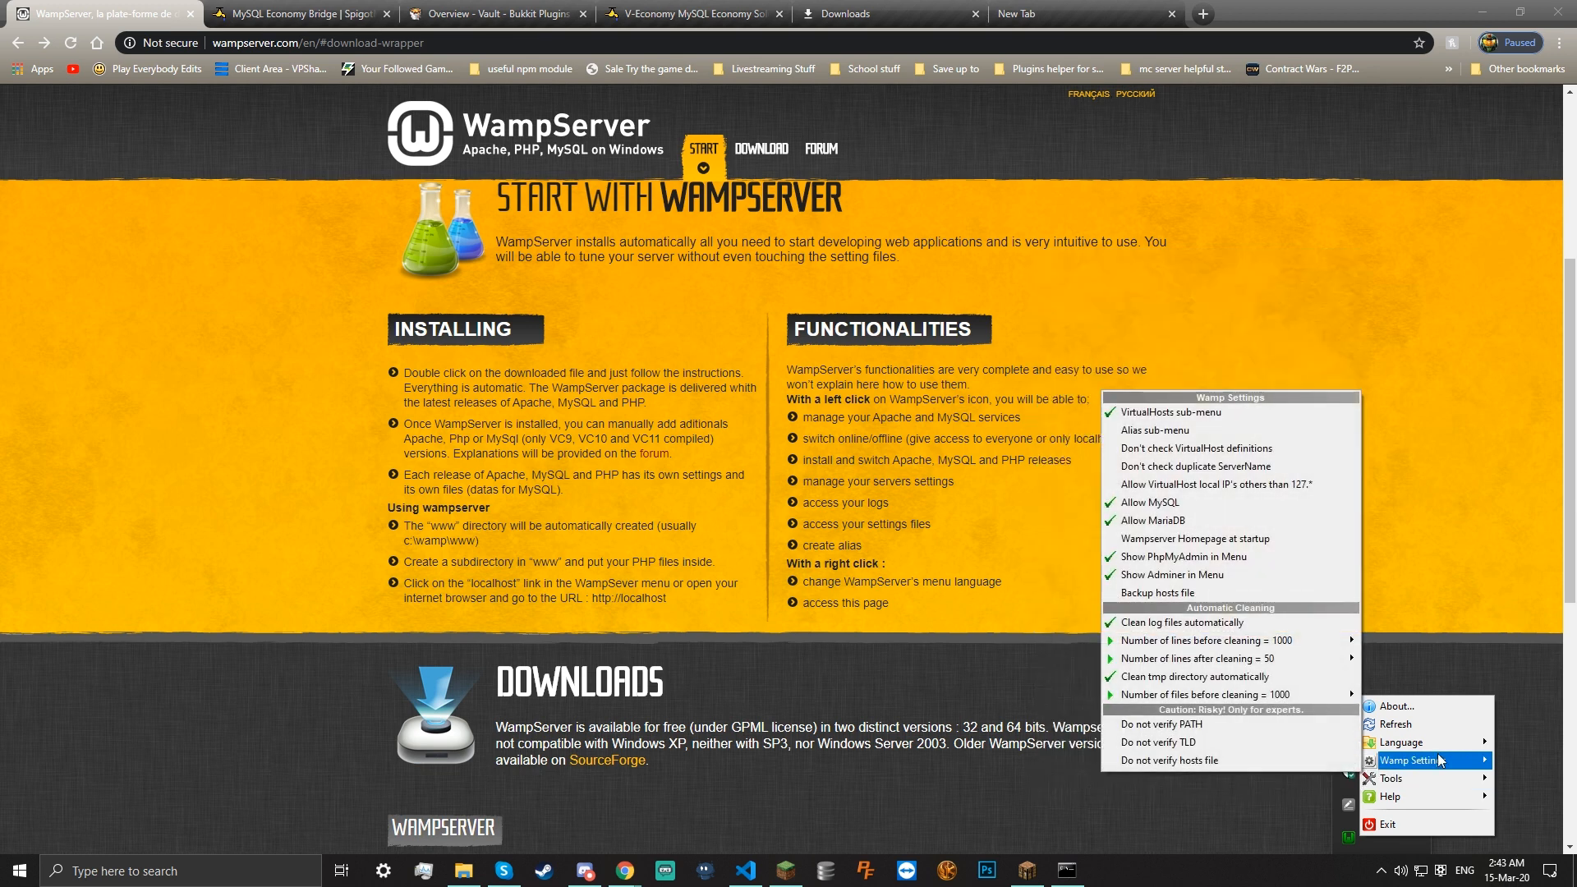
left_click(1413, 361)
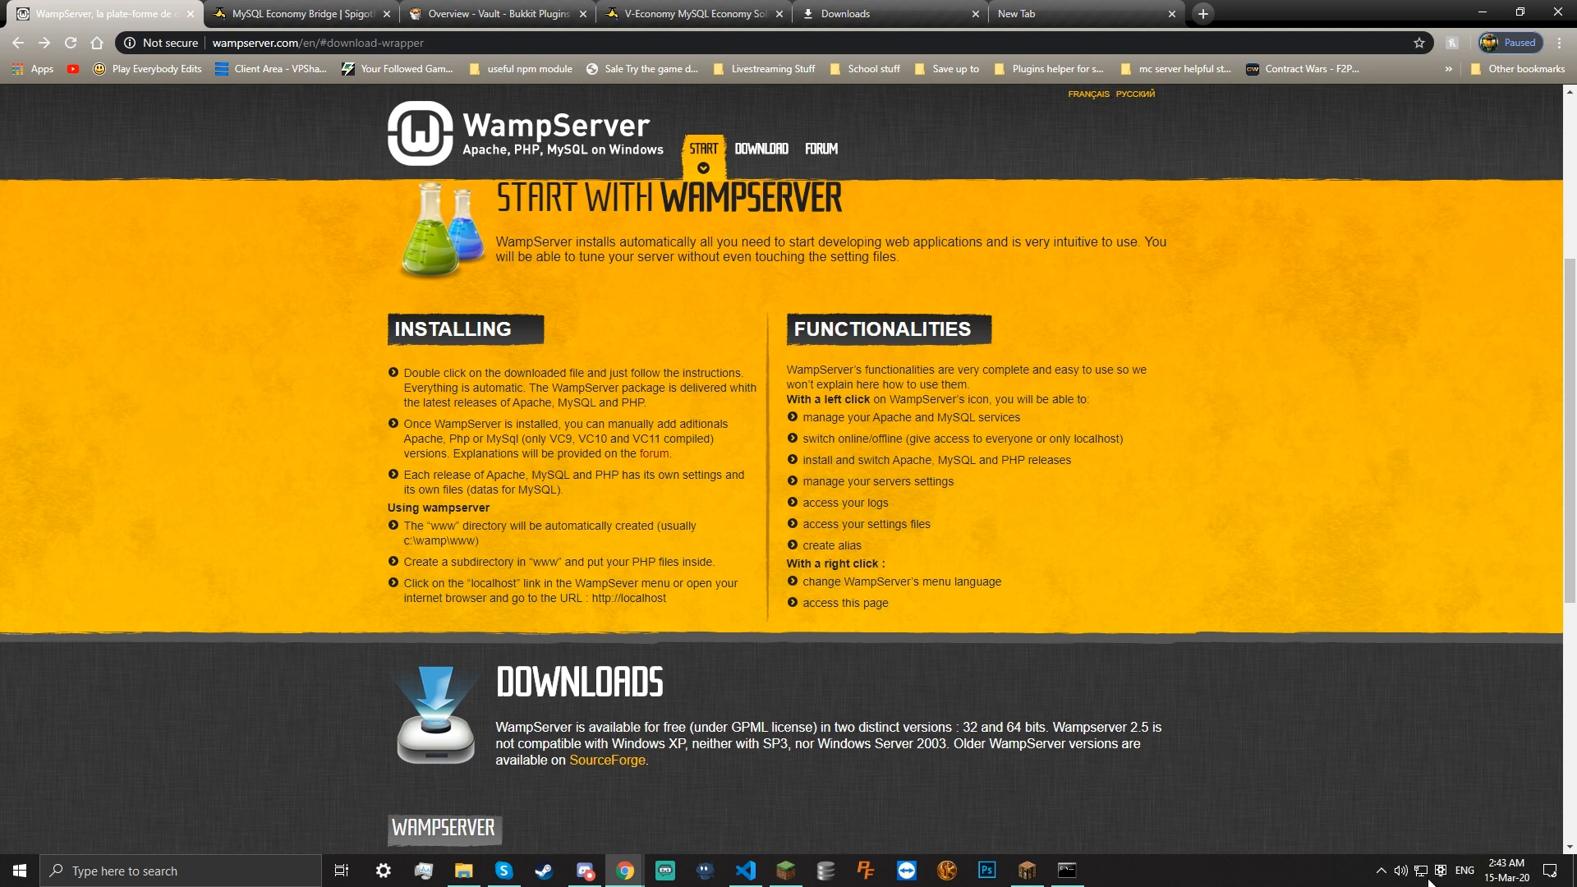
left_click(1381, 873)
left_click(1344, 579)
Load the WampServer localhost homepage in a new Chrome tab
left_click(1203, 11)
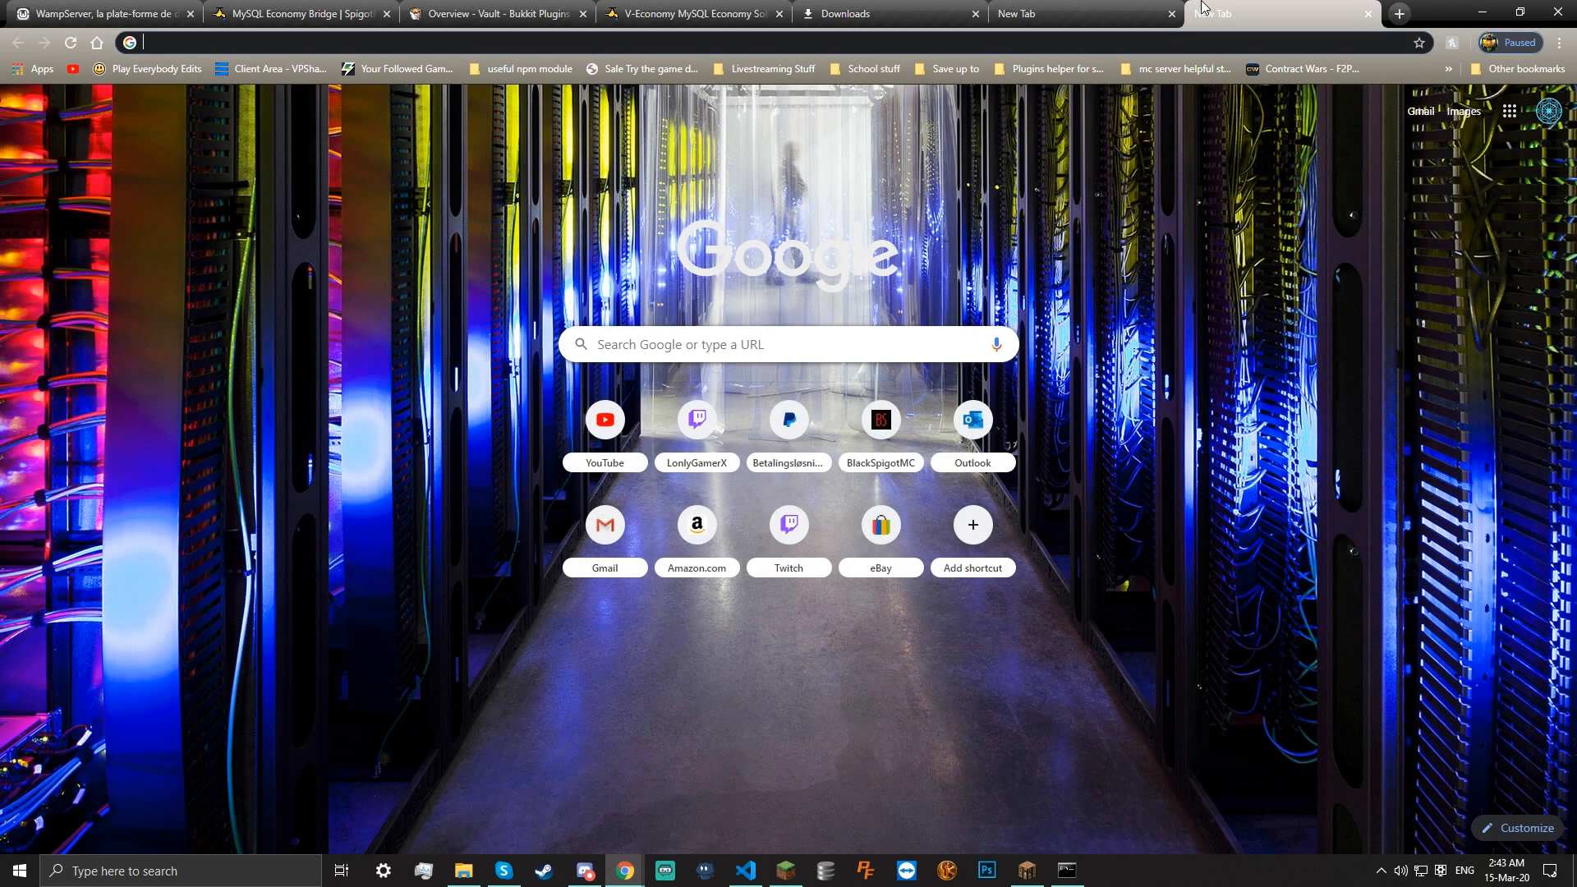
type("lo")
key("Return")
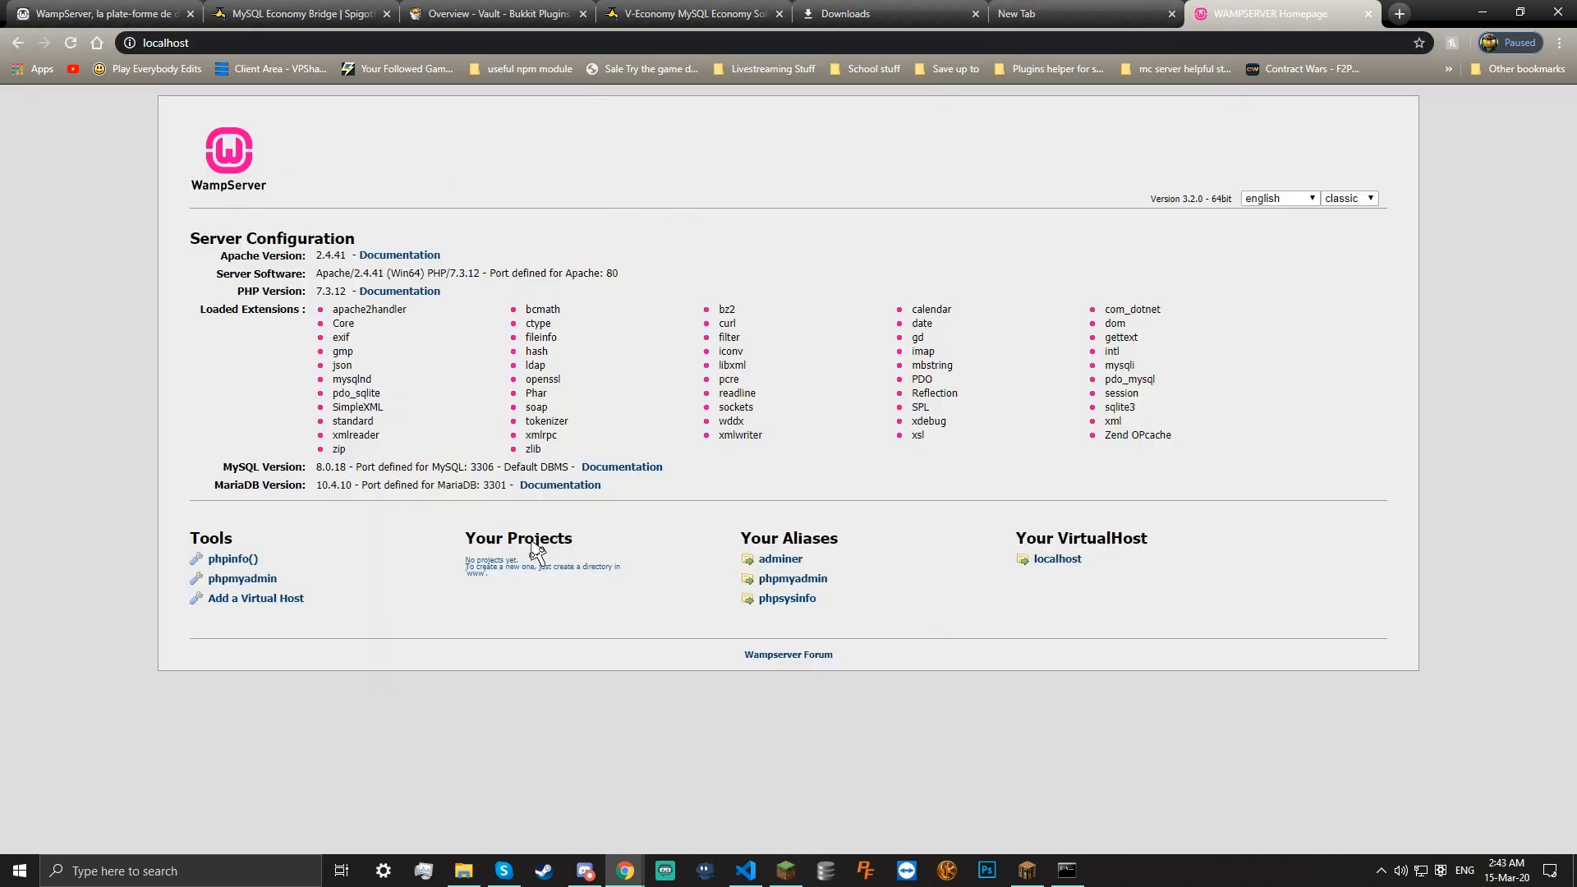
left_click_drag(494, 573, 596, 578)
left_click(595, 578)
Open phpMyAdmin from the WampServer aliases and fill in the root login fields
left_click(811, 575)
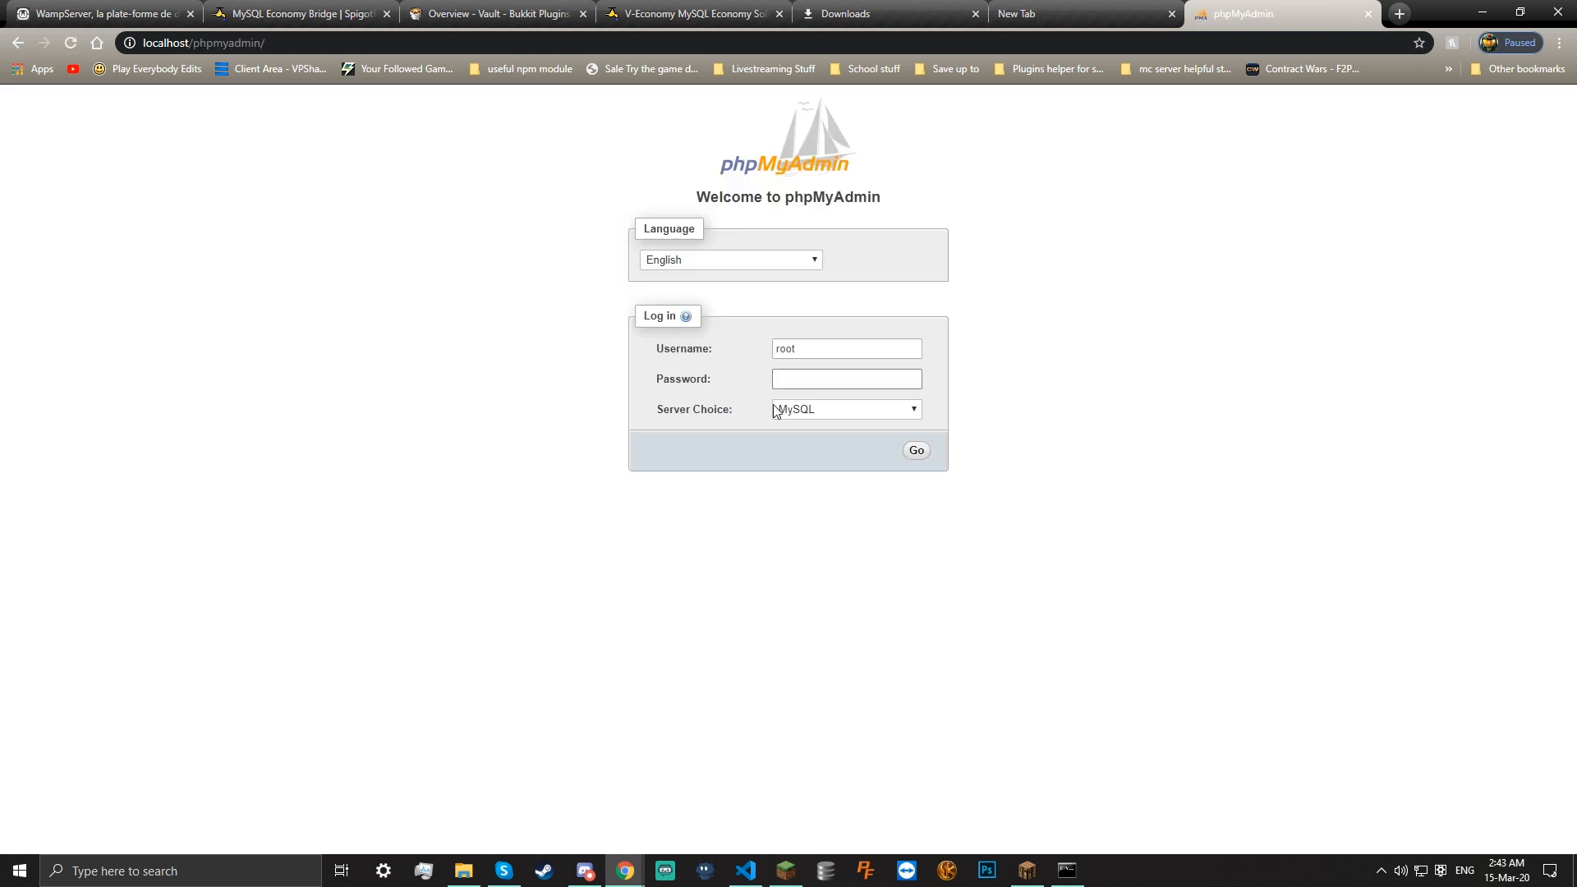
double_click(788, 354)
left_click(823, 383)
left_click(790, 343)
left_click(790, 378)
Log in to the MySQL server as root and decline Chrome's offer to save the password
left_click(916, 451)
left_click(841, 450)
left_click(843, 454)
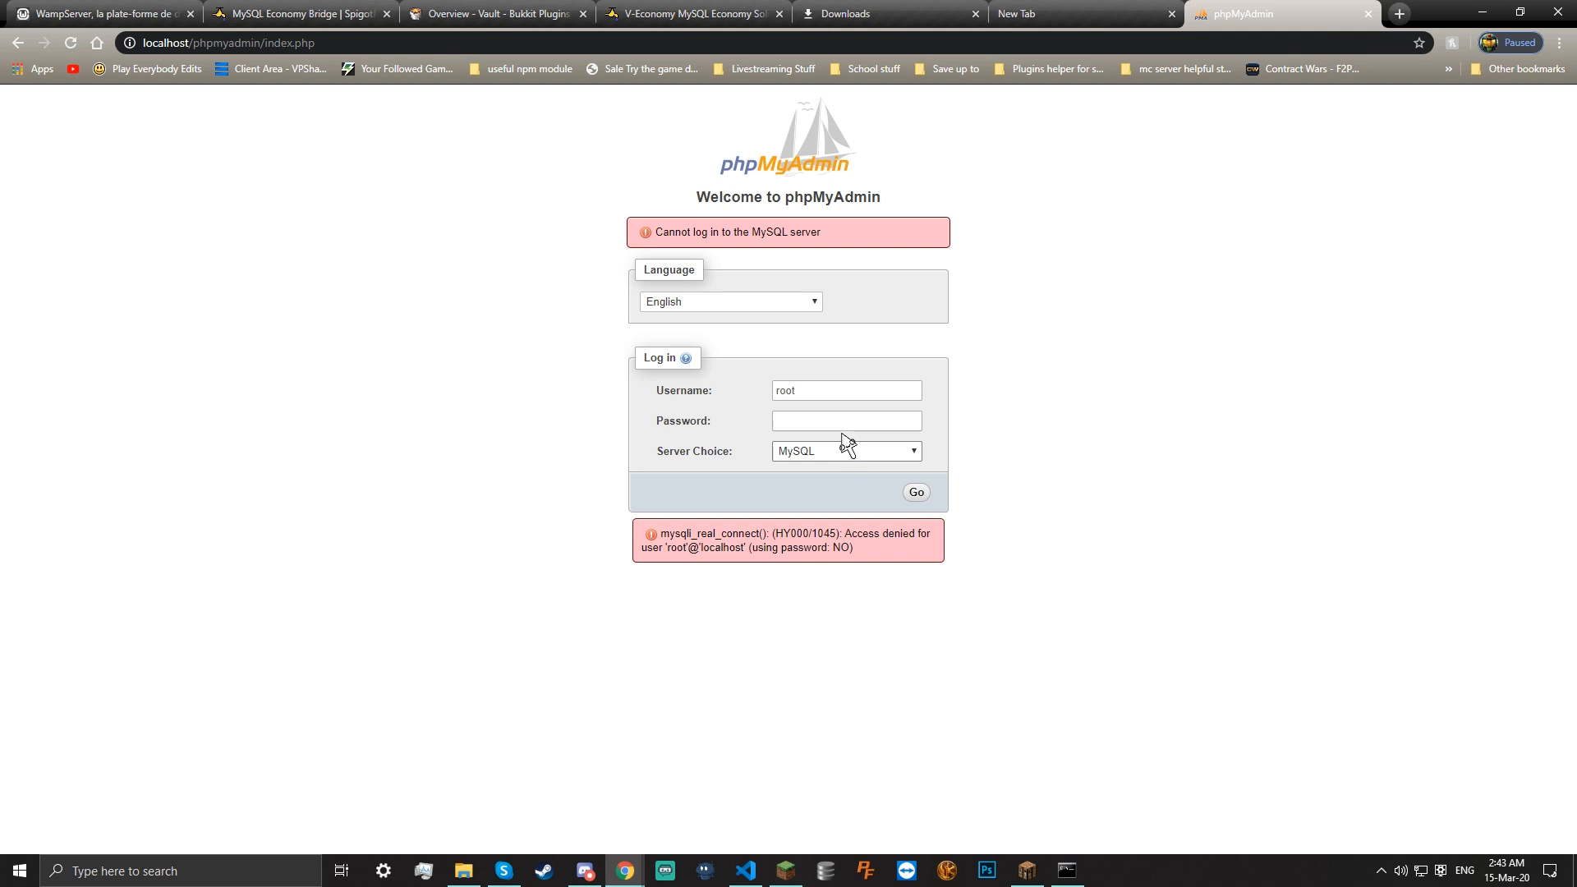
left_click(807, 426)
left_click_drag(810, 422, 712, 417)
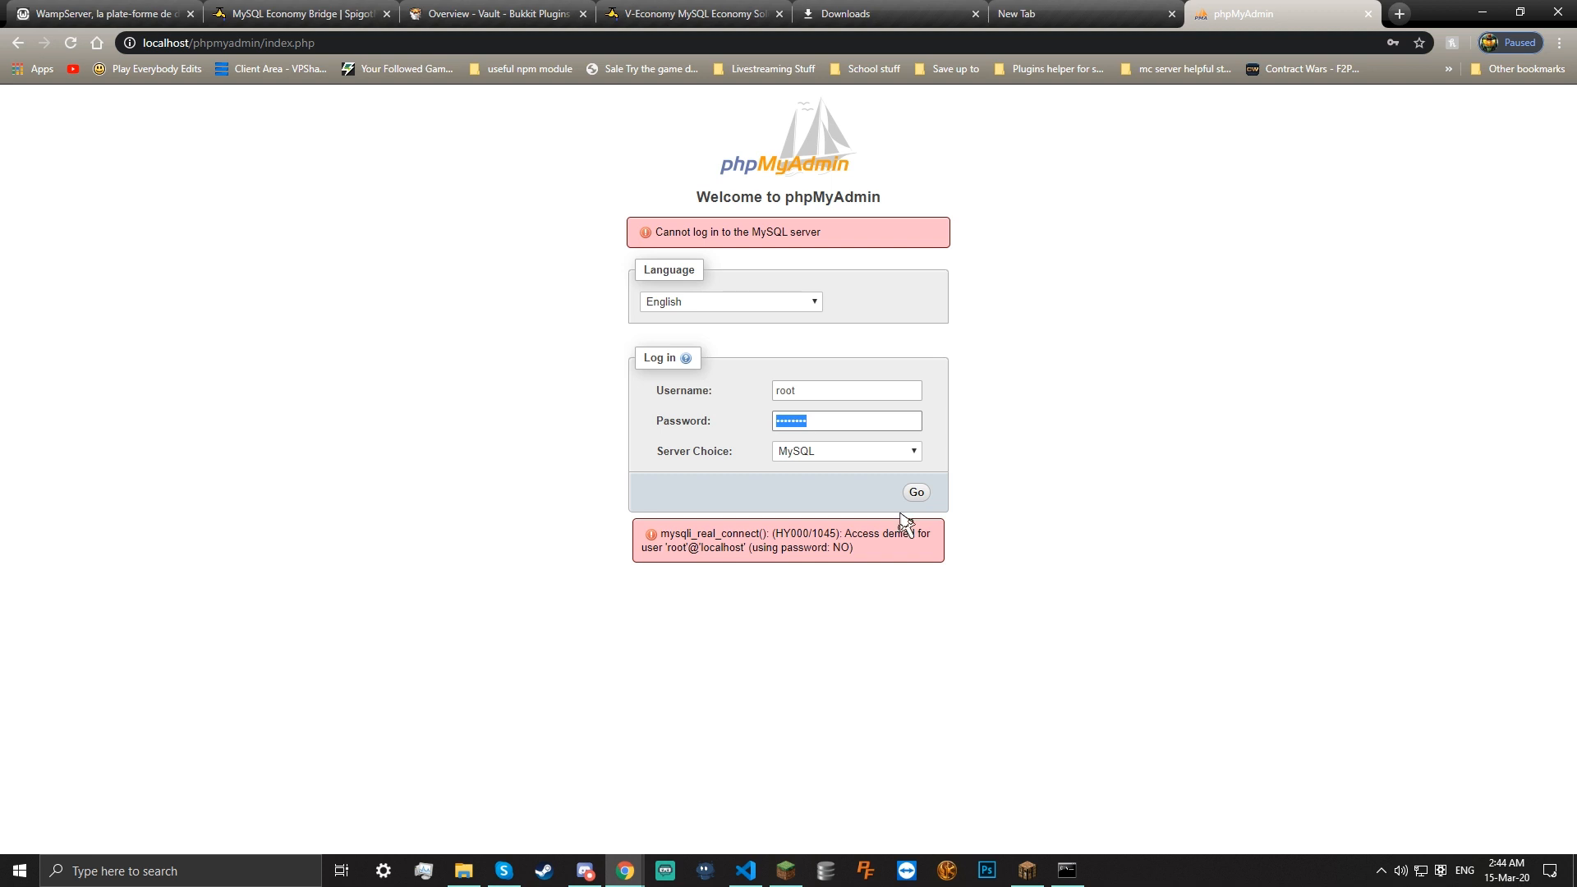
left_click(924, 495)
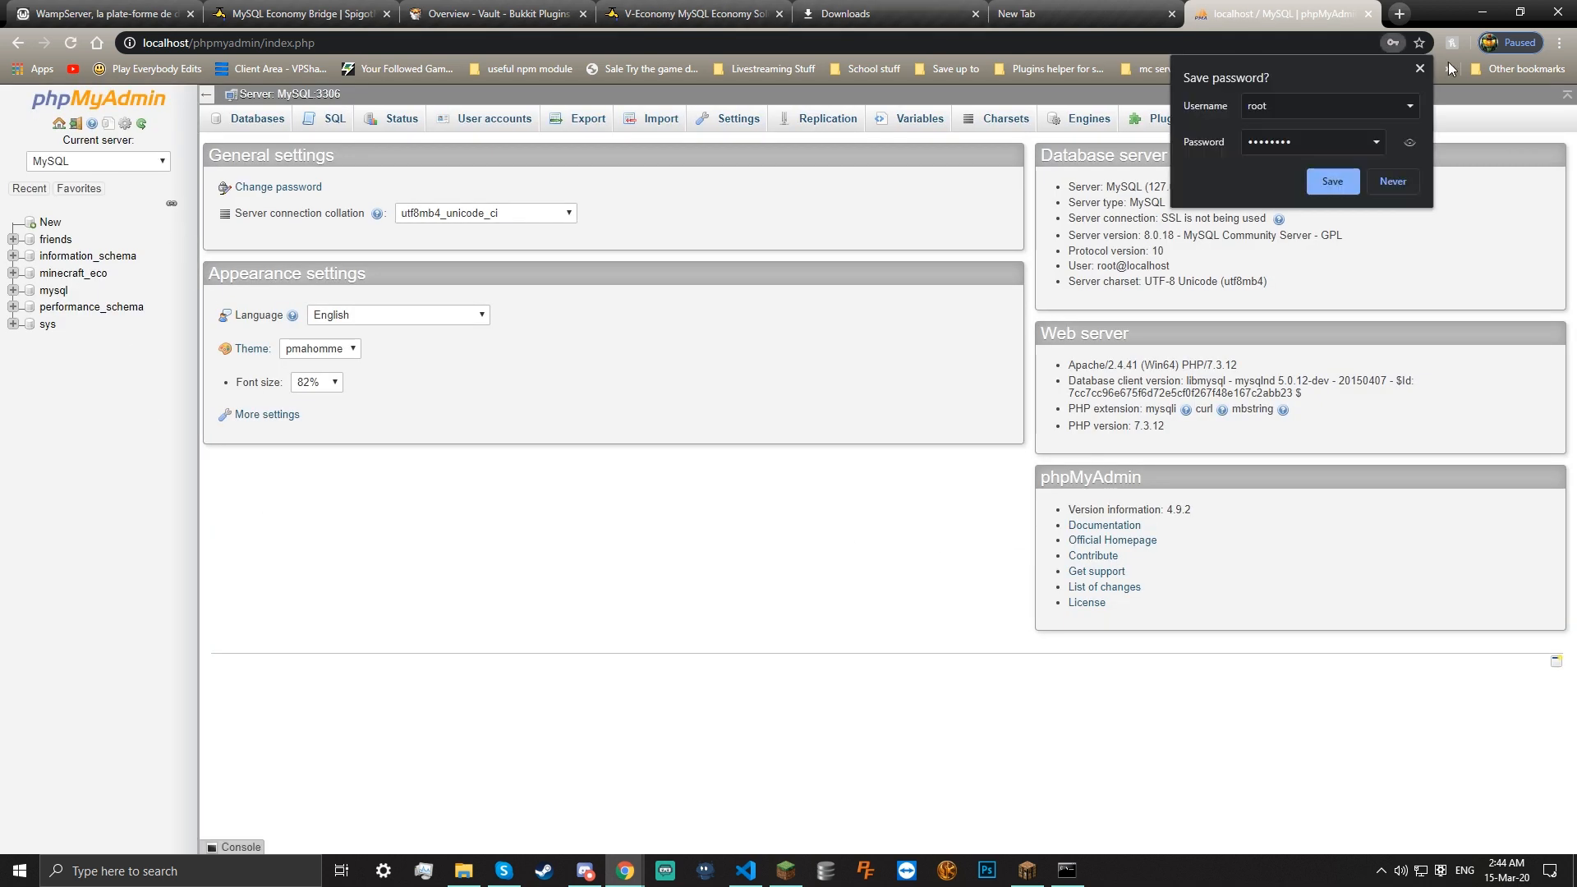
left_click(1420, 68)
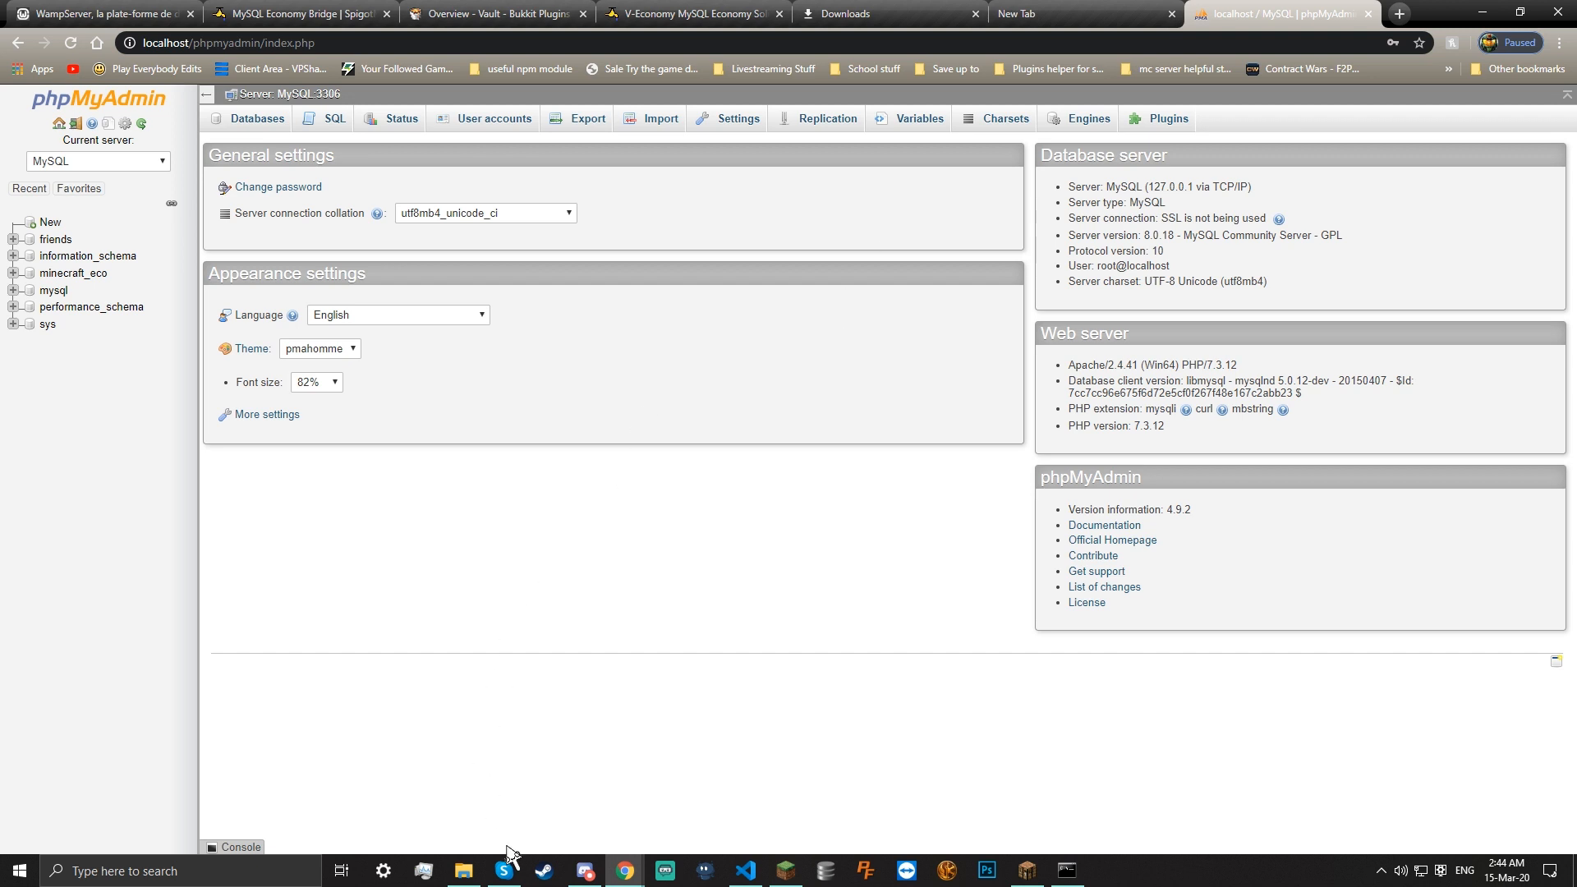
Open the V-Economy plugin's config.yml in VS Code and close the command prompt window
left_click(465, 872)
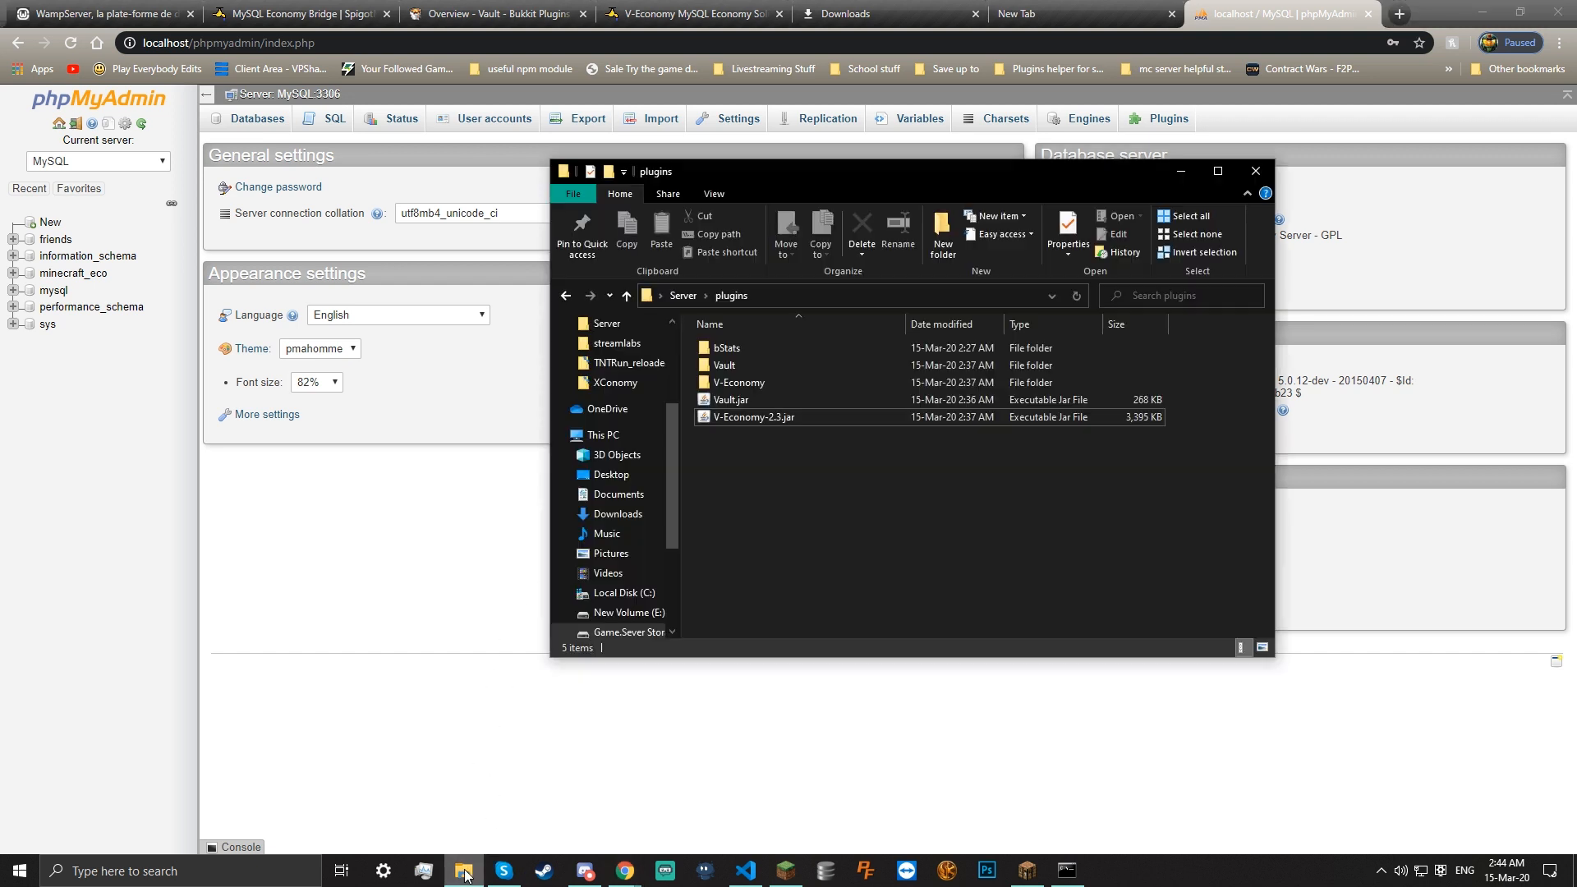
double_click(787, 380)
double_click(751, 343)
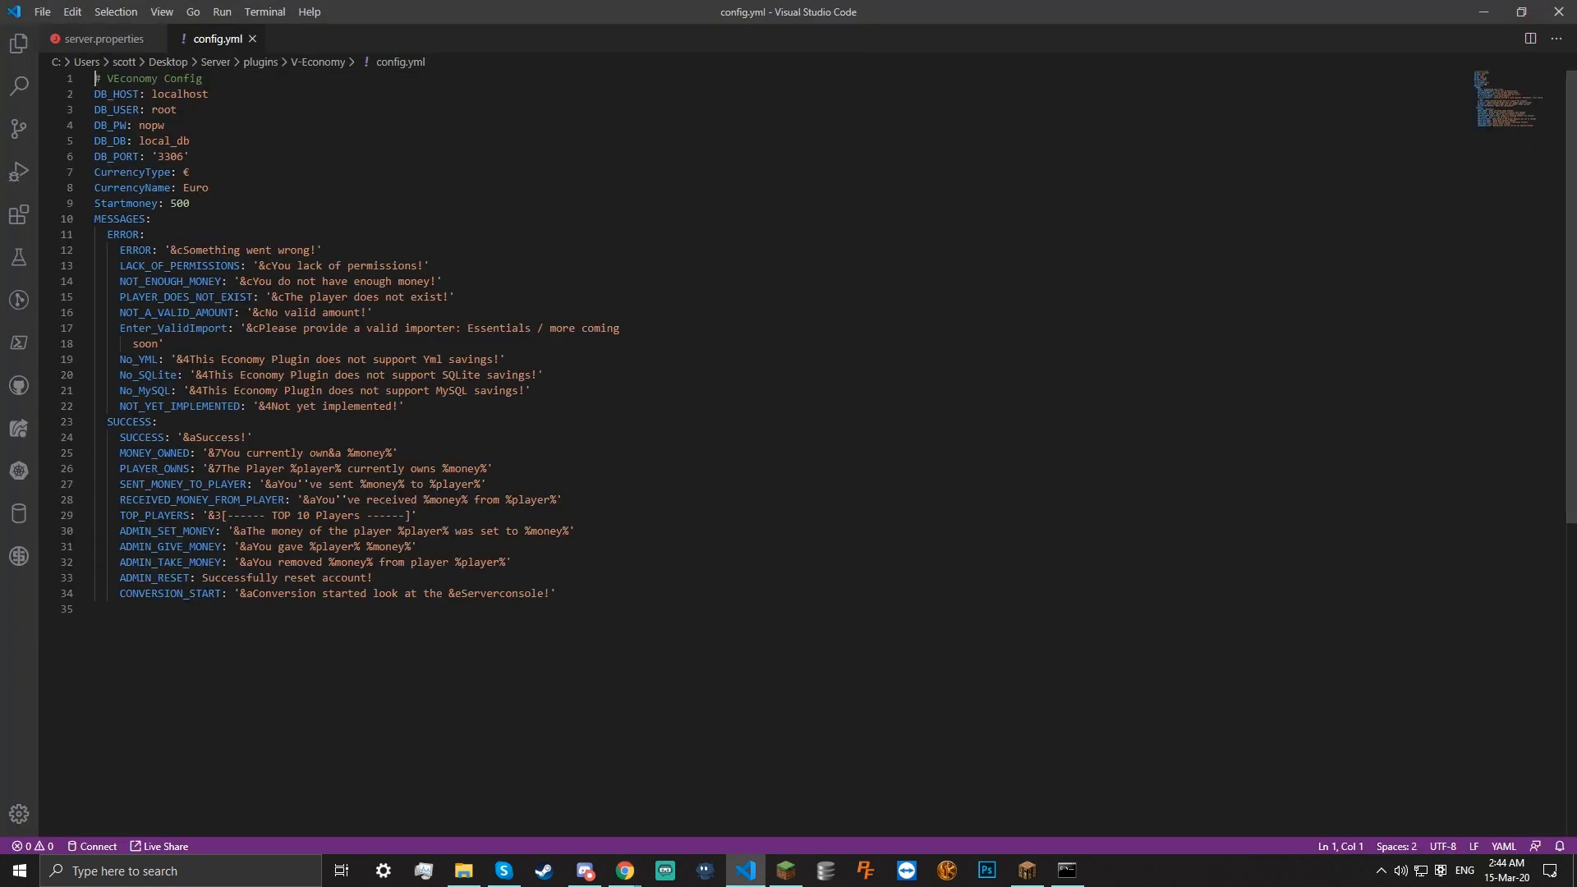
left_click(1067, 869)
right_click(1067, 870)
left_click(1053, 838)
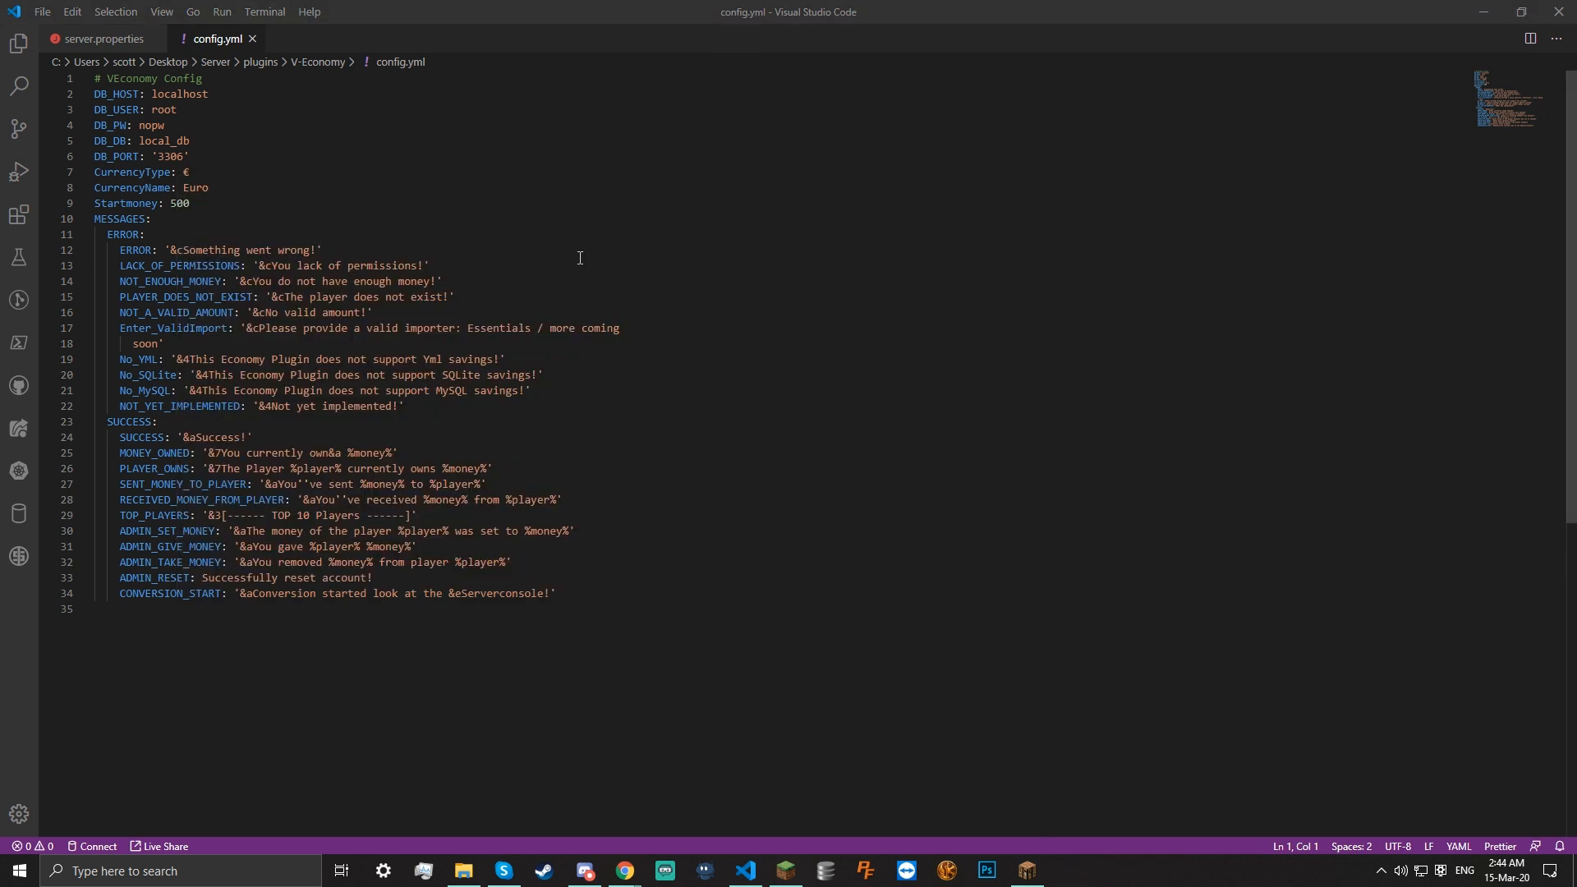
double_click(585, 14)
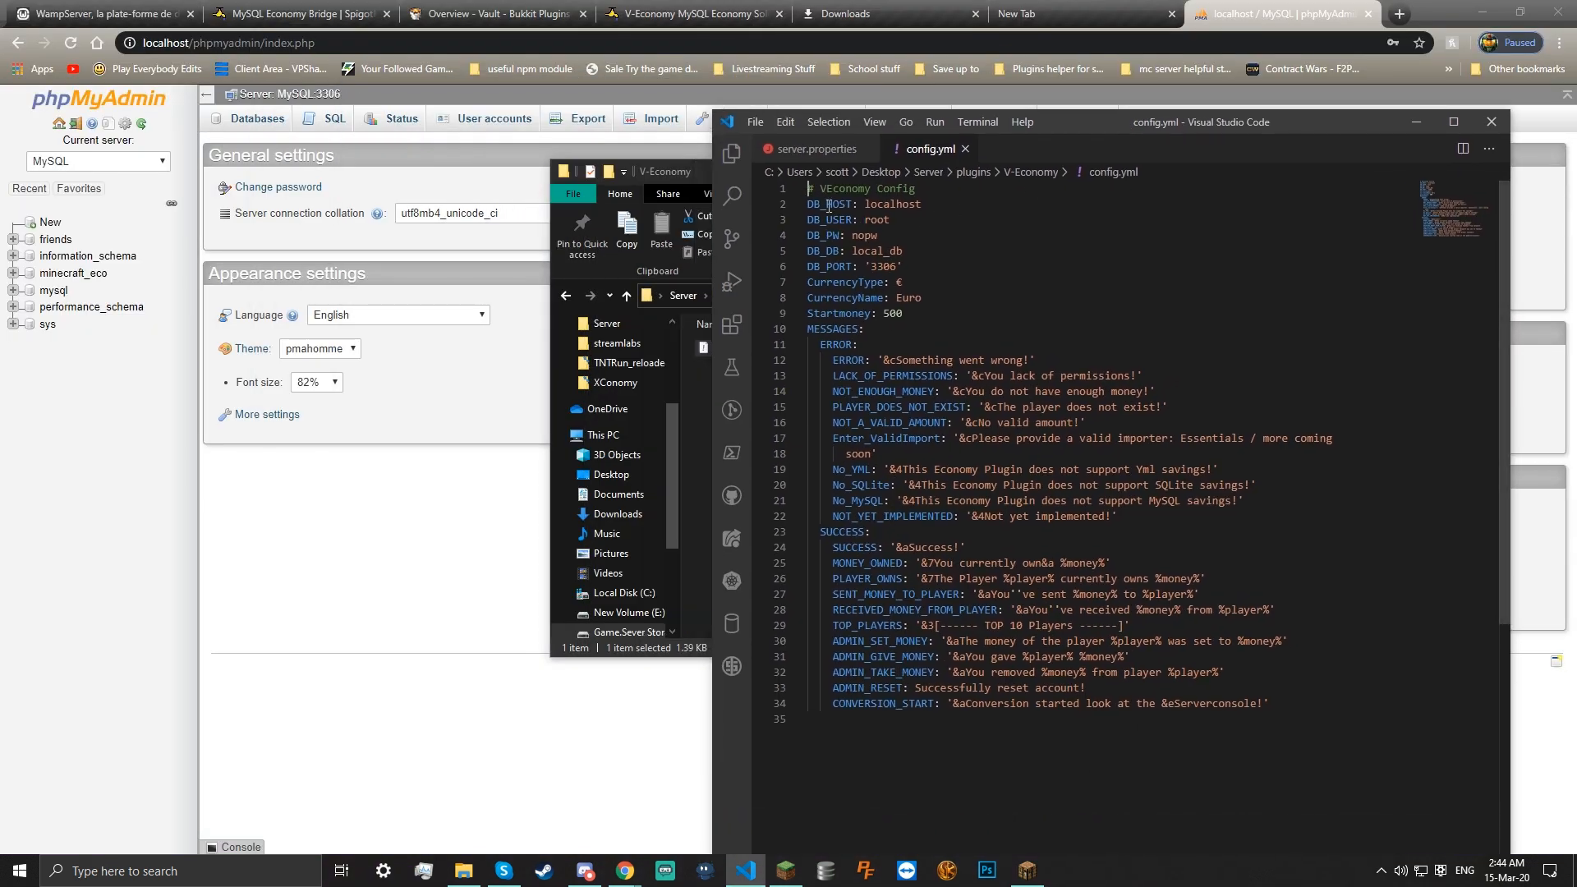
left_click(897, 215)
left_click(862, 219)
double_click(857, 235)
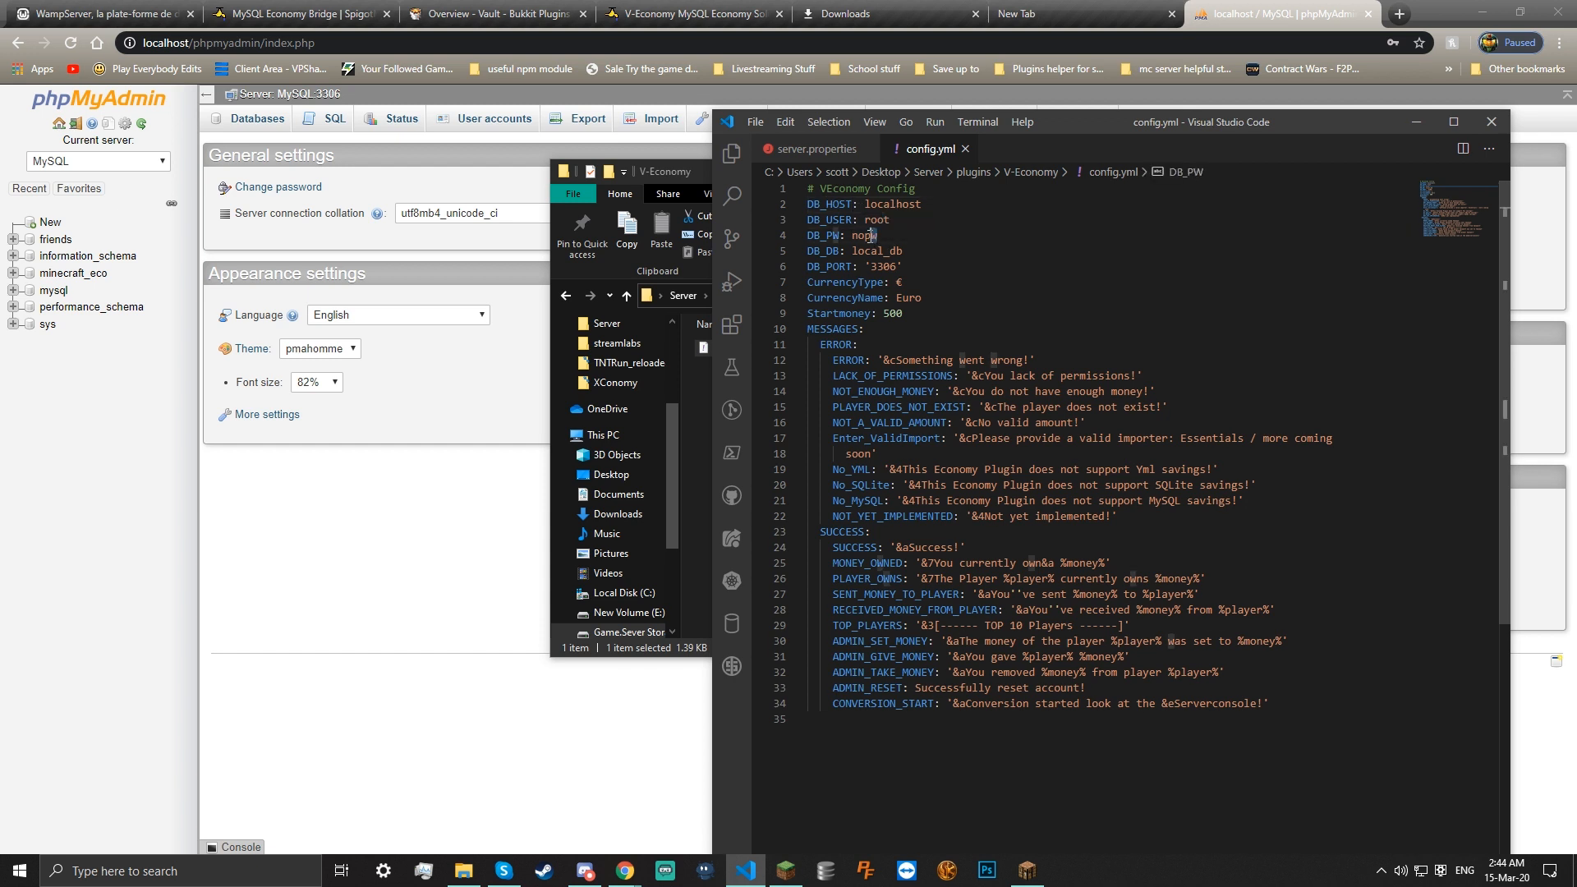
left_click_drag(826, 236, 877, 266)
left_click(838, 236)
left_click_drag(934, 205, 863, 204)
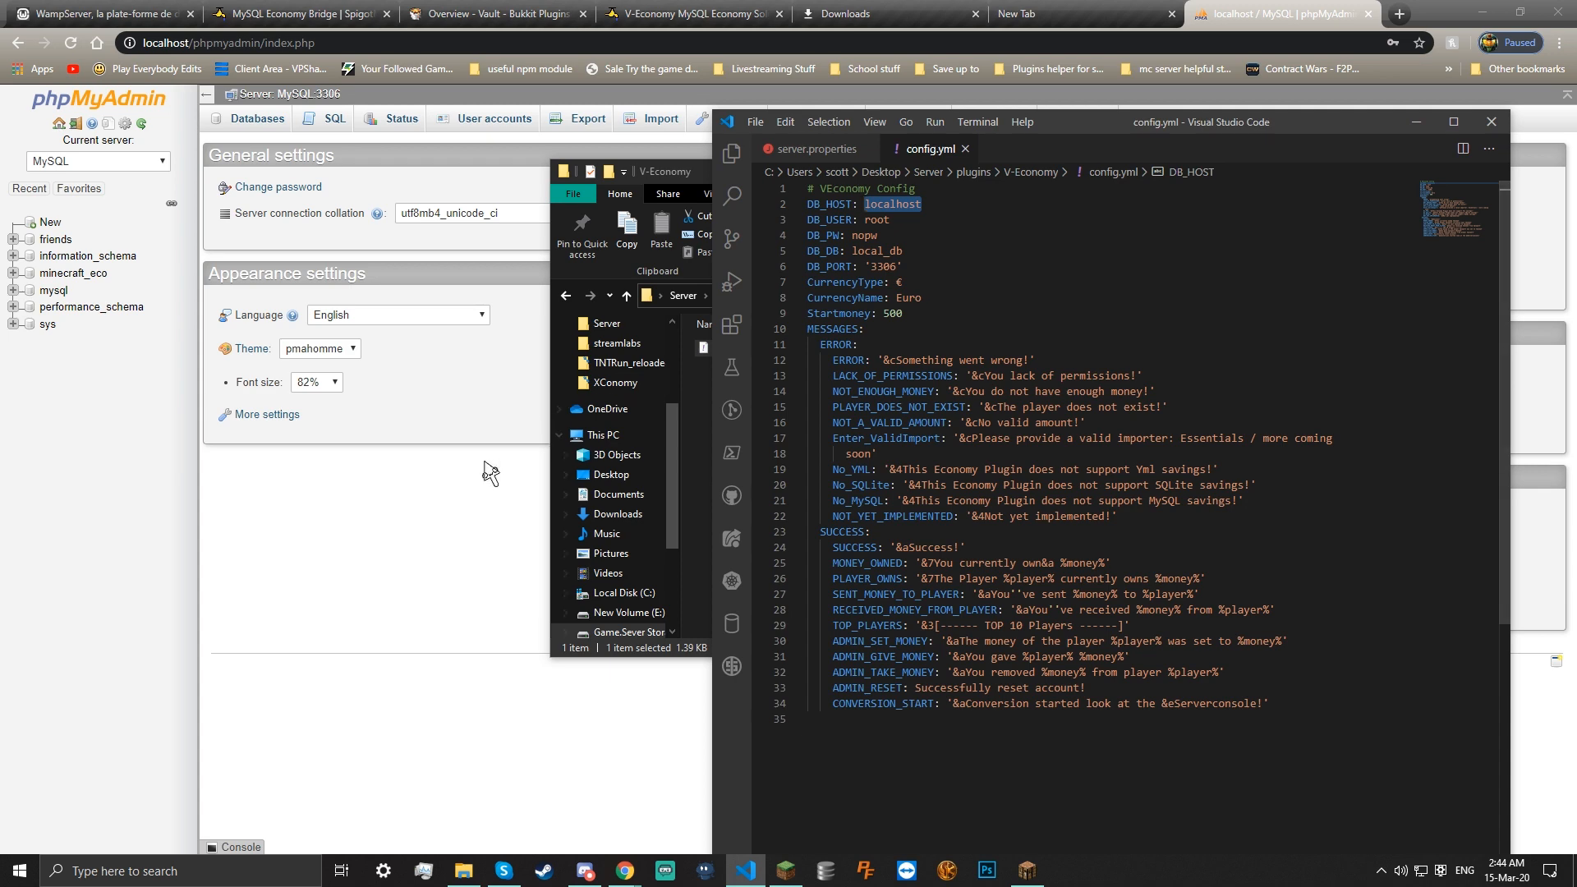
left_click(427, 485)
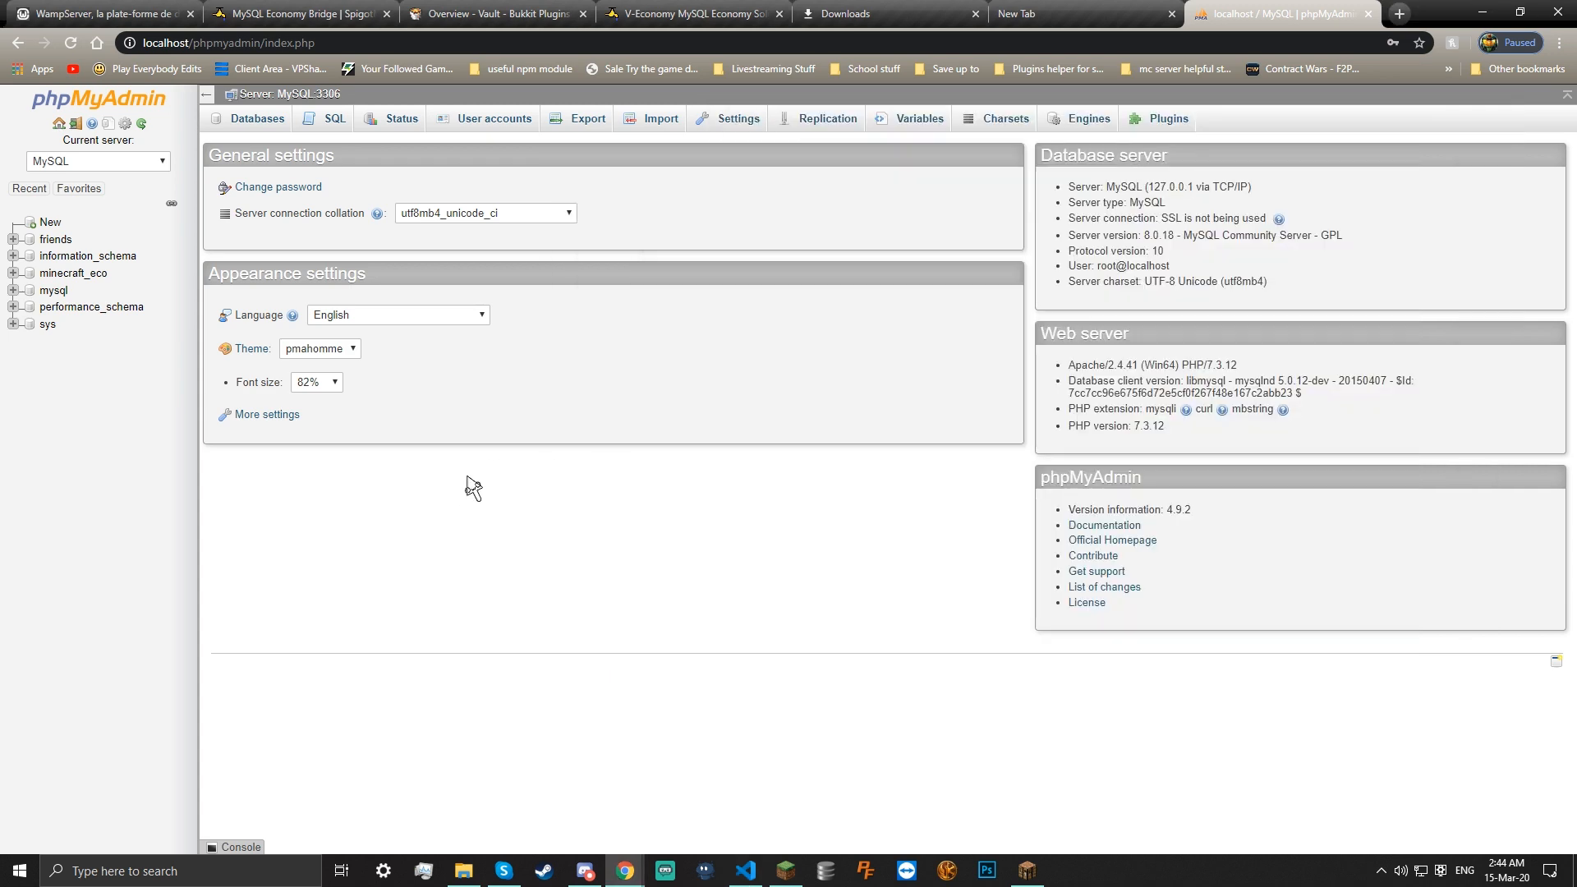
Browse phpMyAdmin's Databases list, navigation panel and Settings page
left_click(278, 129)
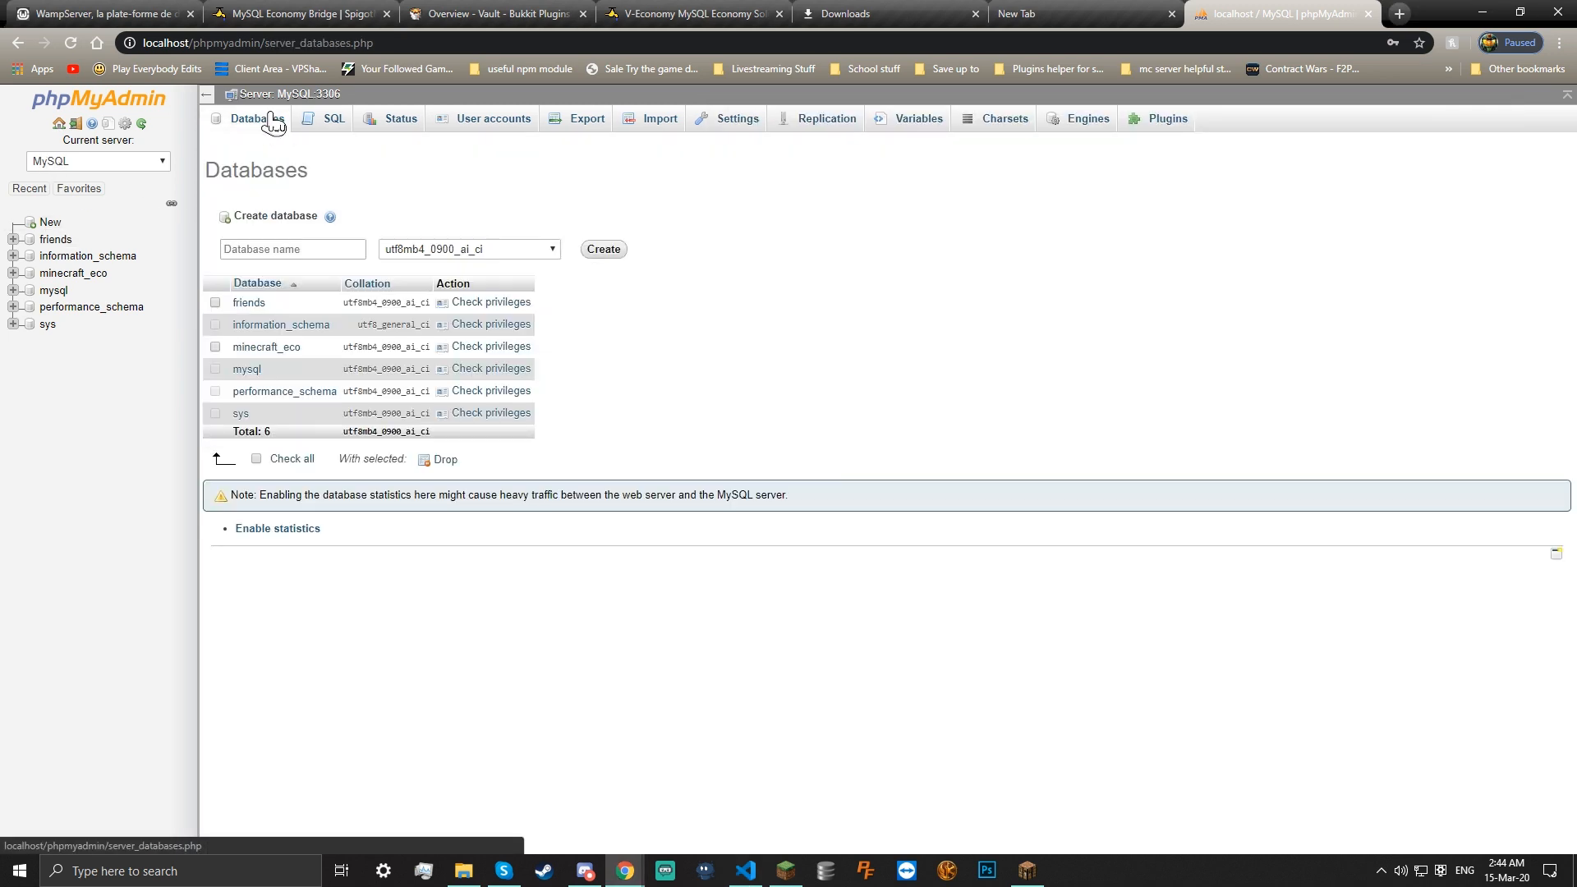
left_click(208, 97)
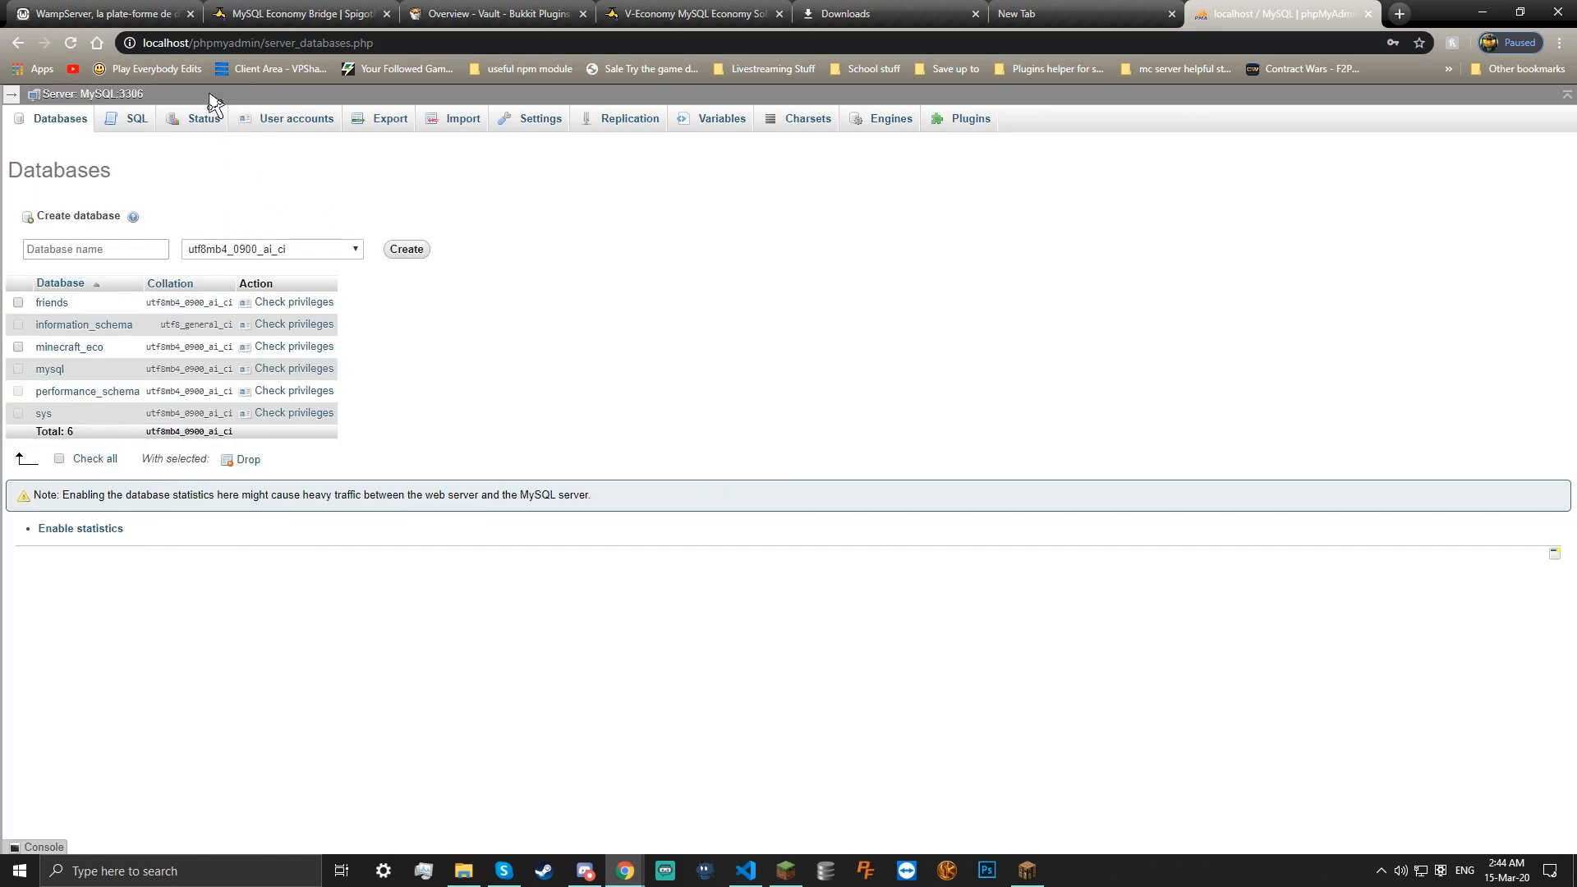
left_click(16, 99)
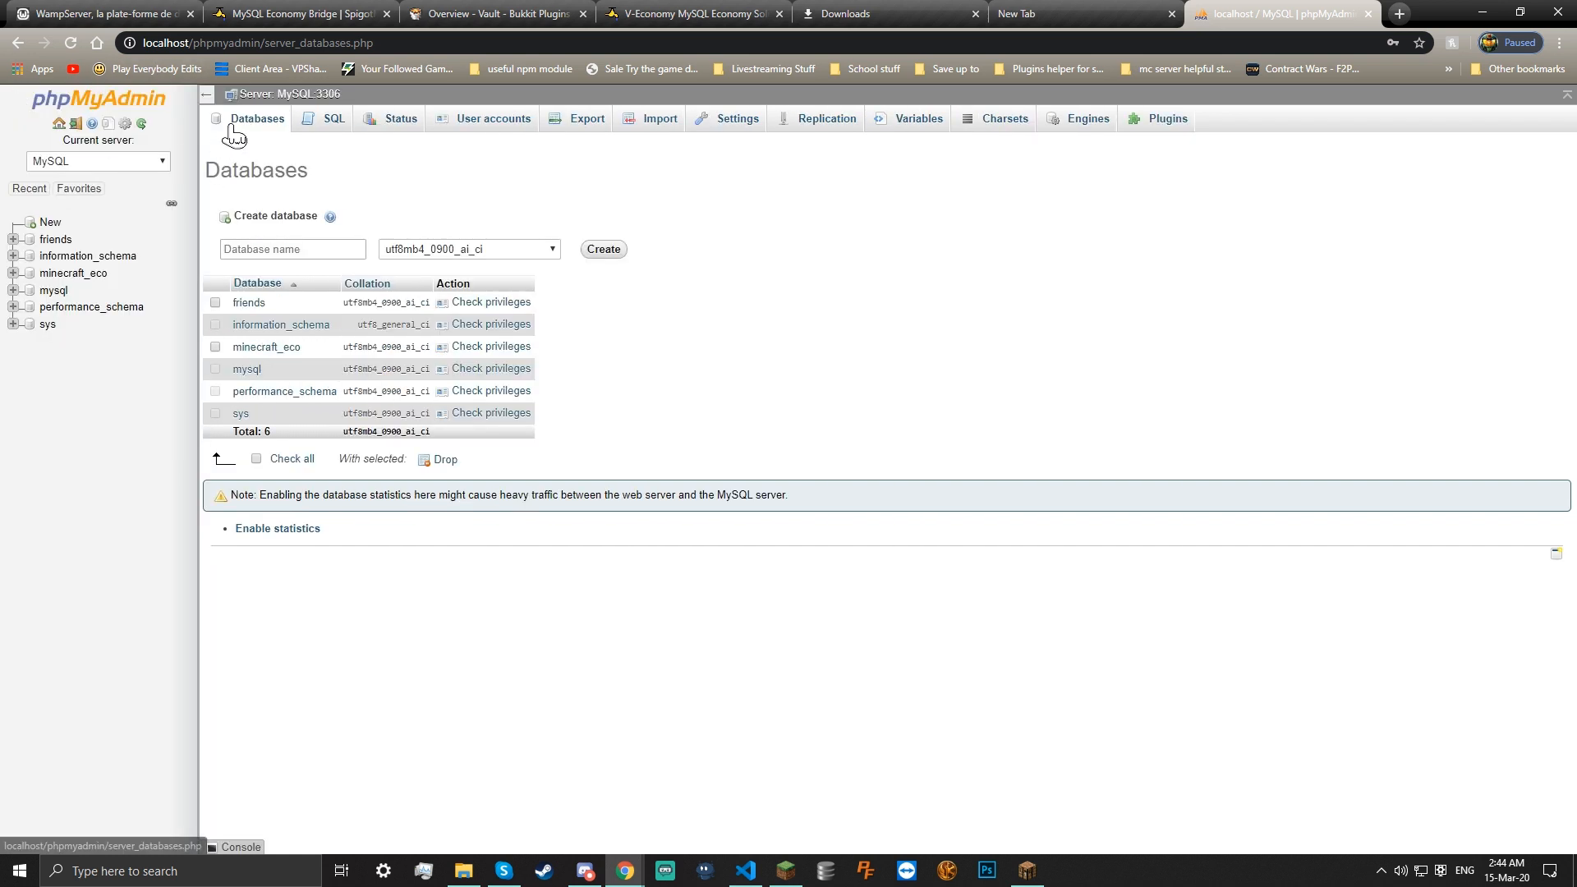
left_click(89, 109)
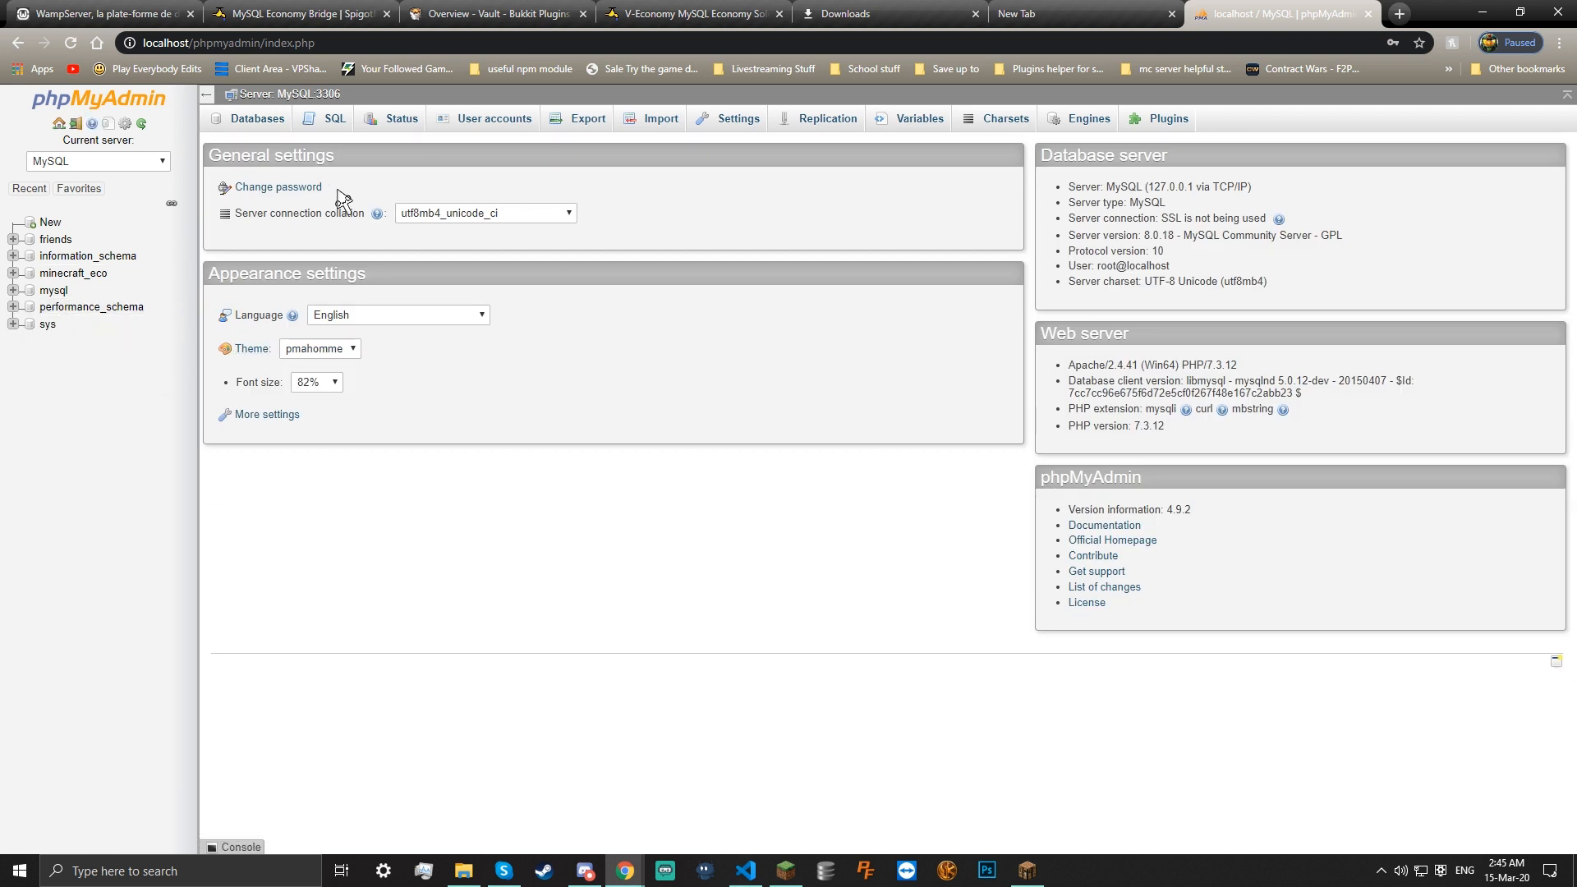
left_click(739, 120)
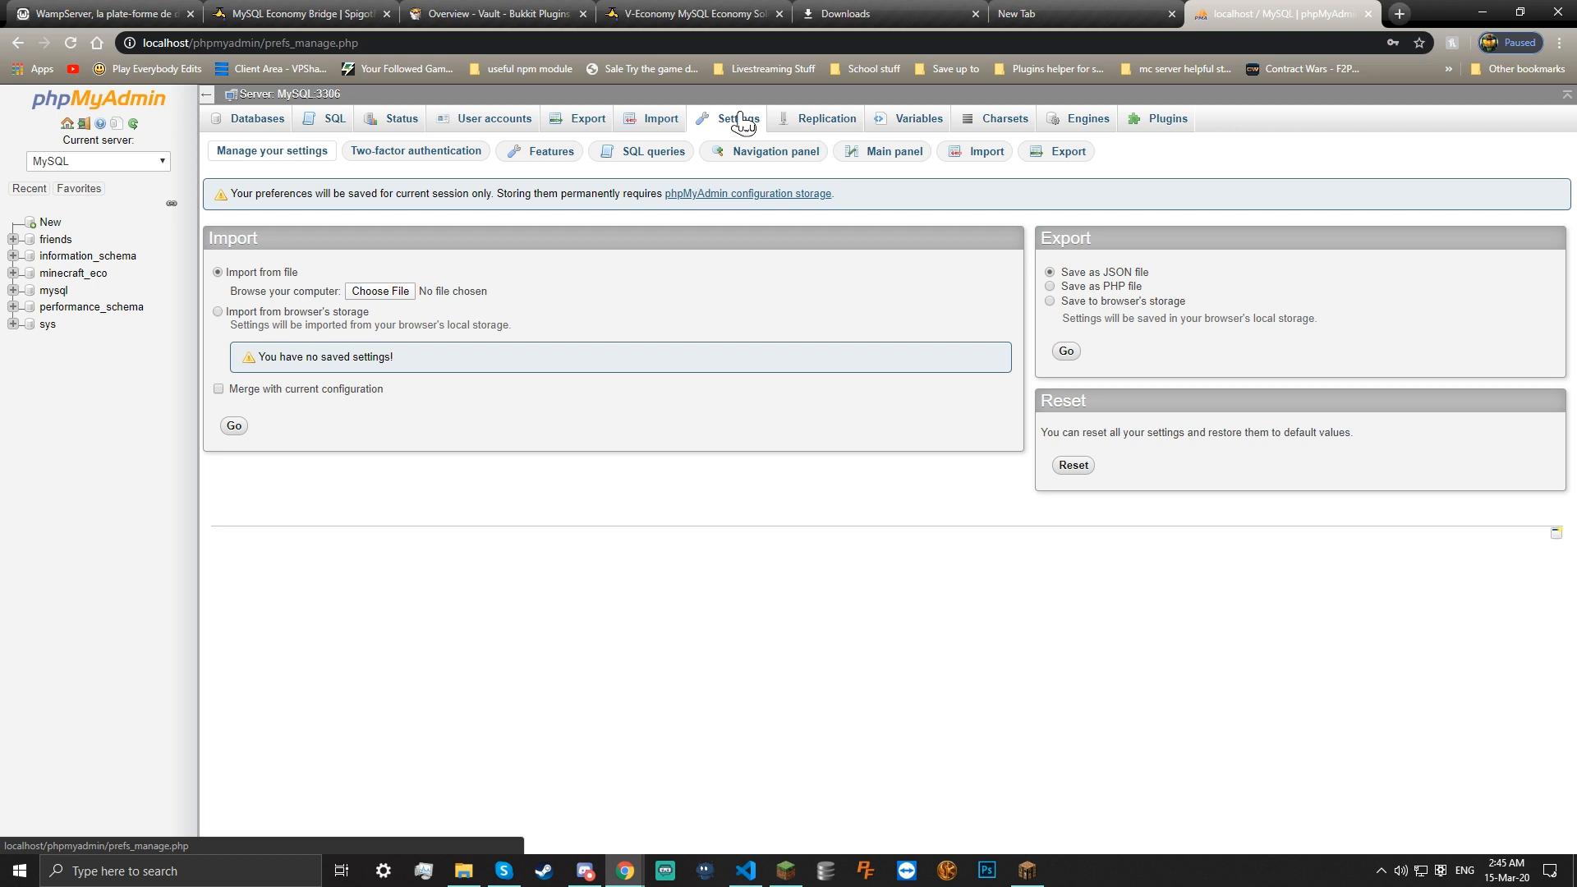
Inspect the root account's privileges under User accounts, then return to the Databases list
left_click(481, 127)
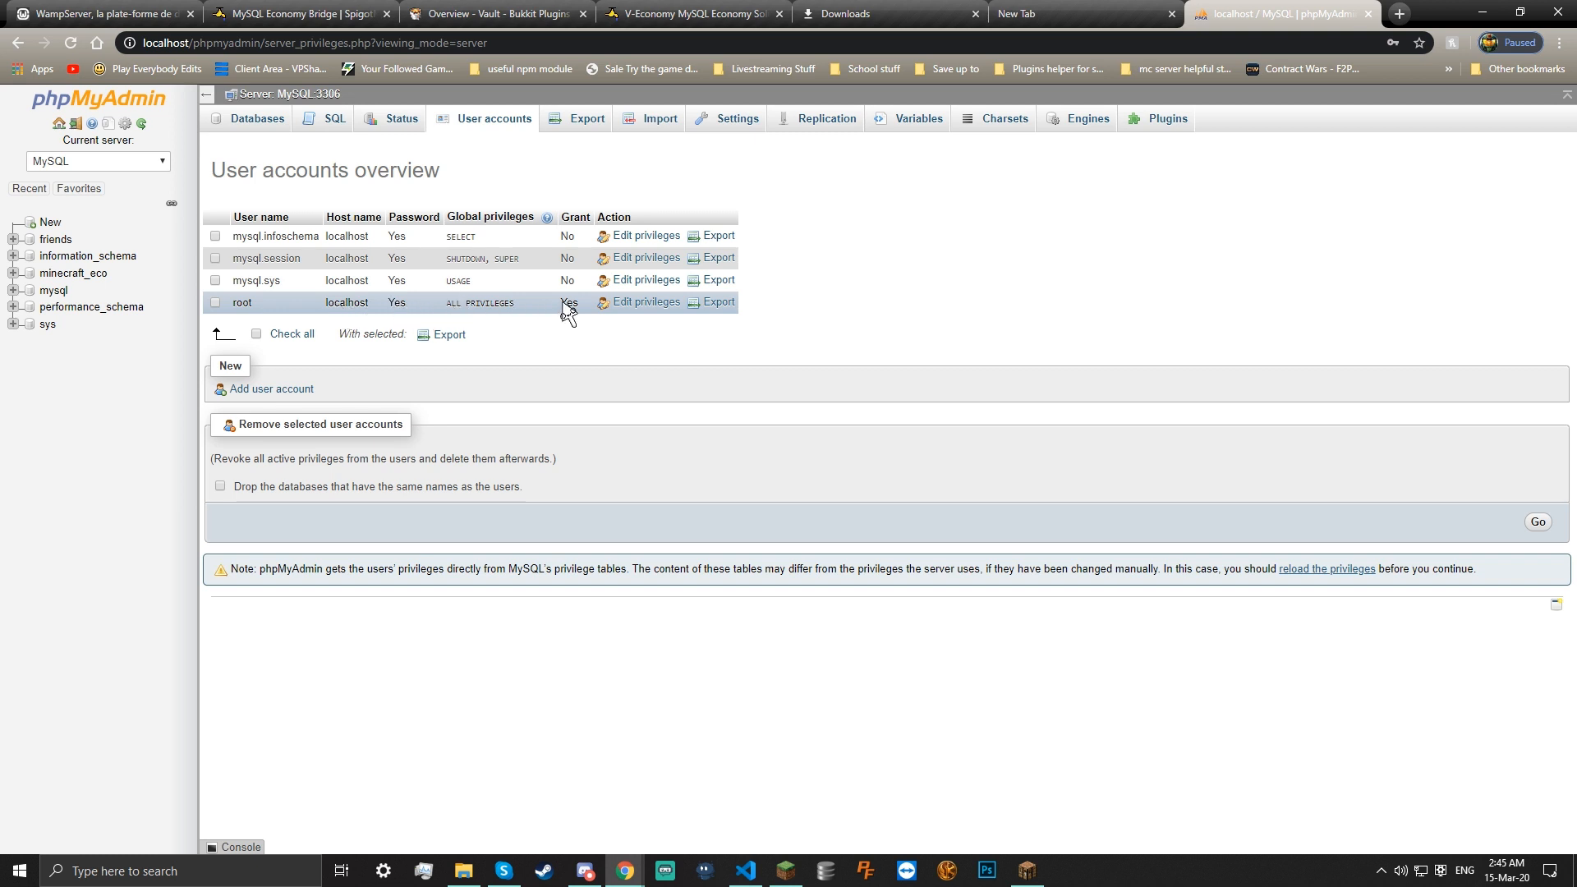
left_click(645, 304)
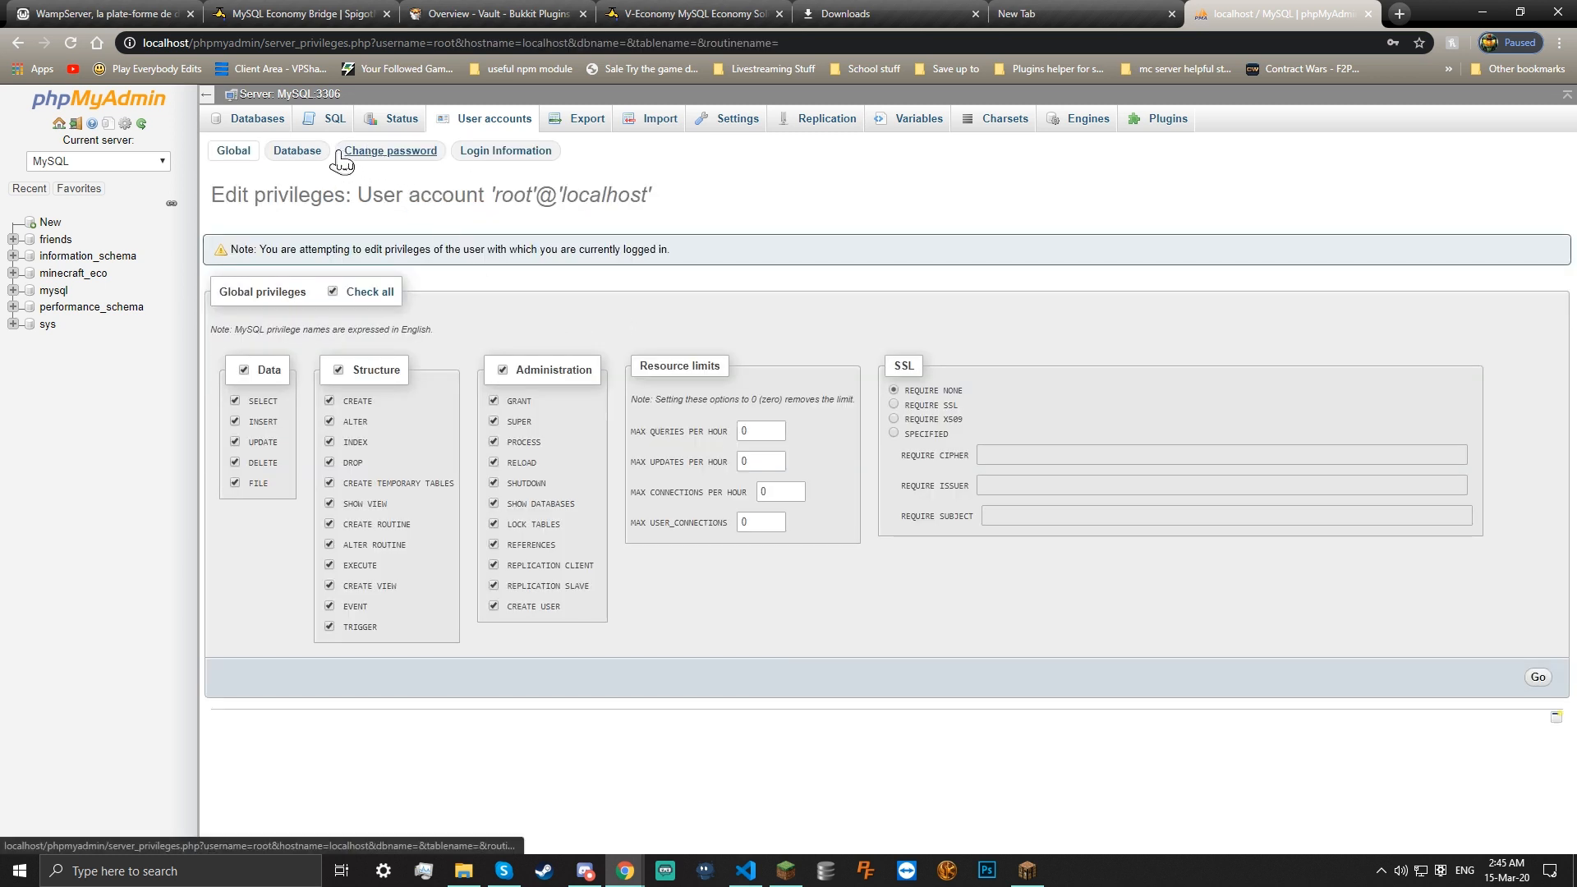
left_click_drag(438, 155, 361, 154)
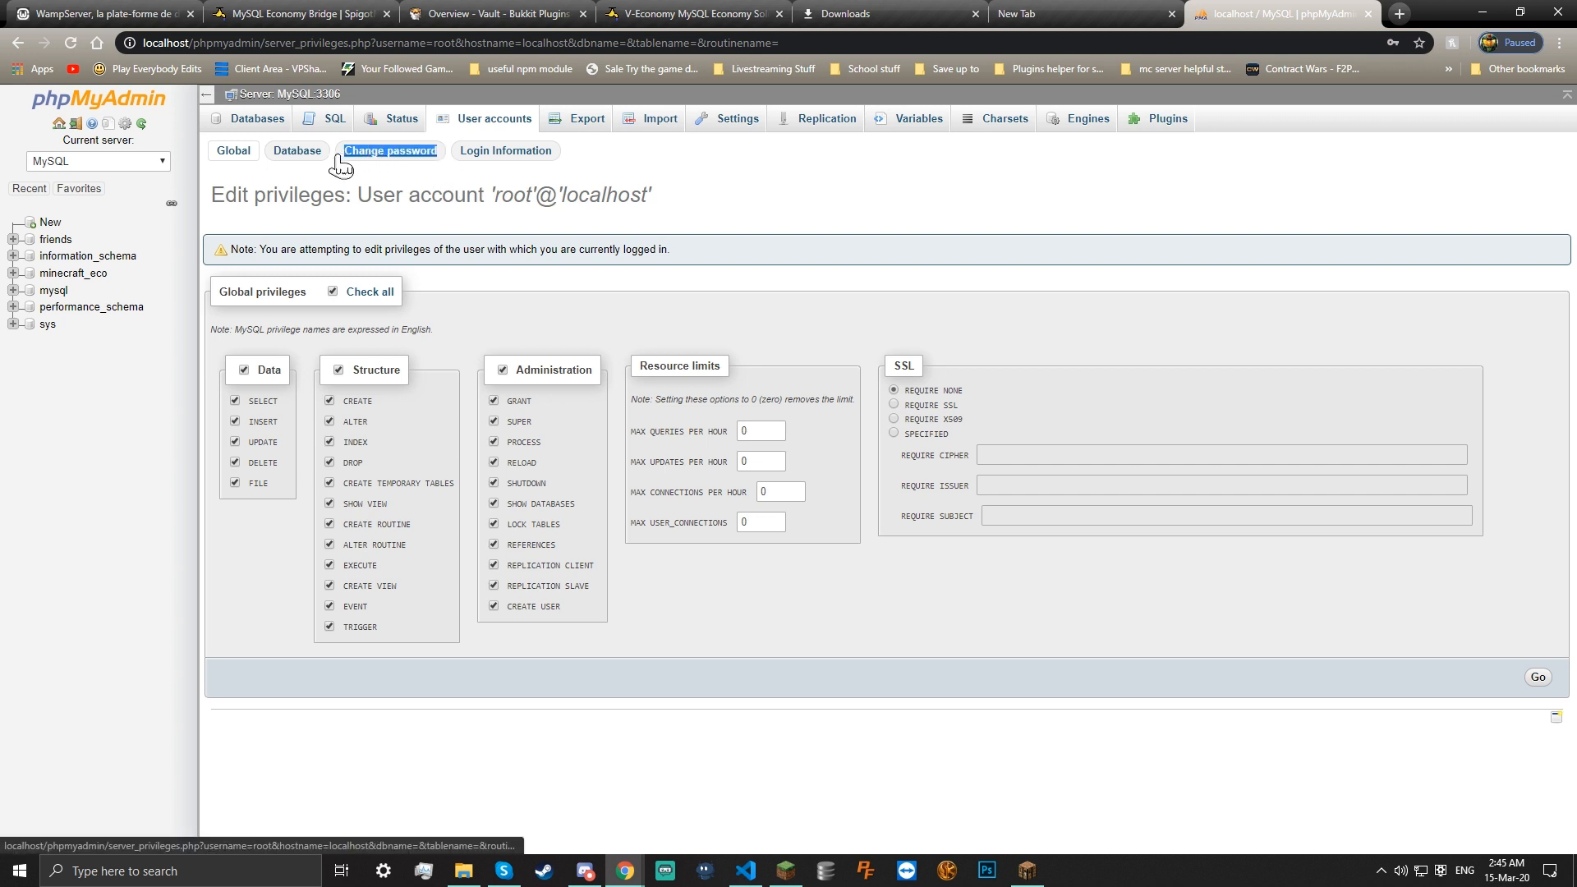
left_click(136, 95)
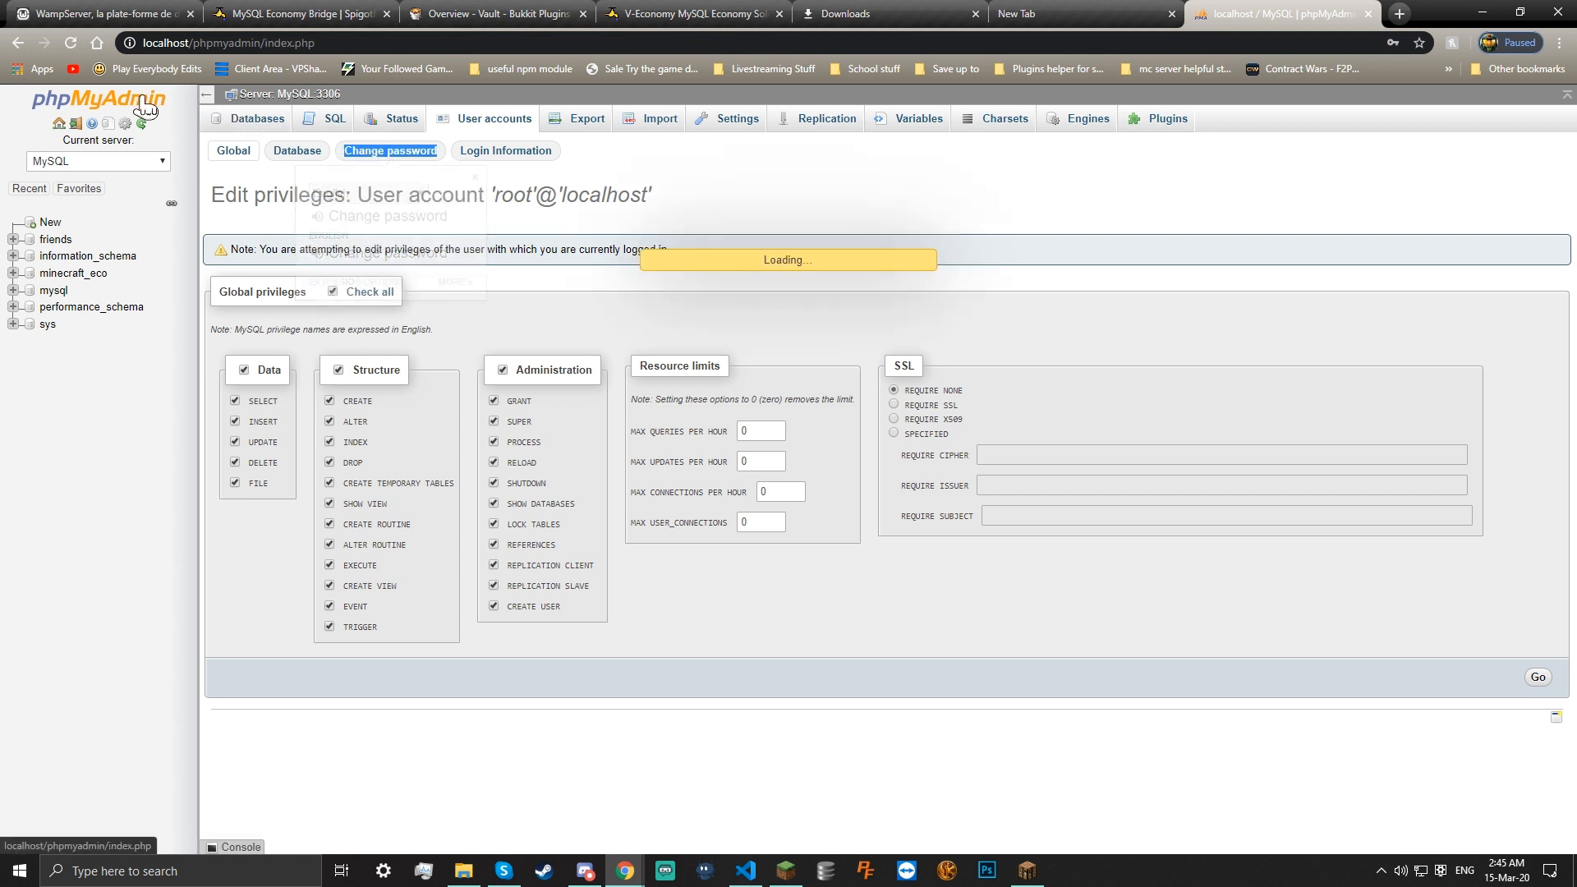
left_click(254, 125)
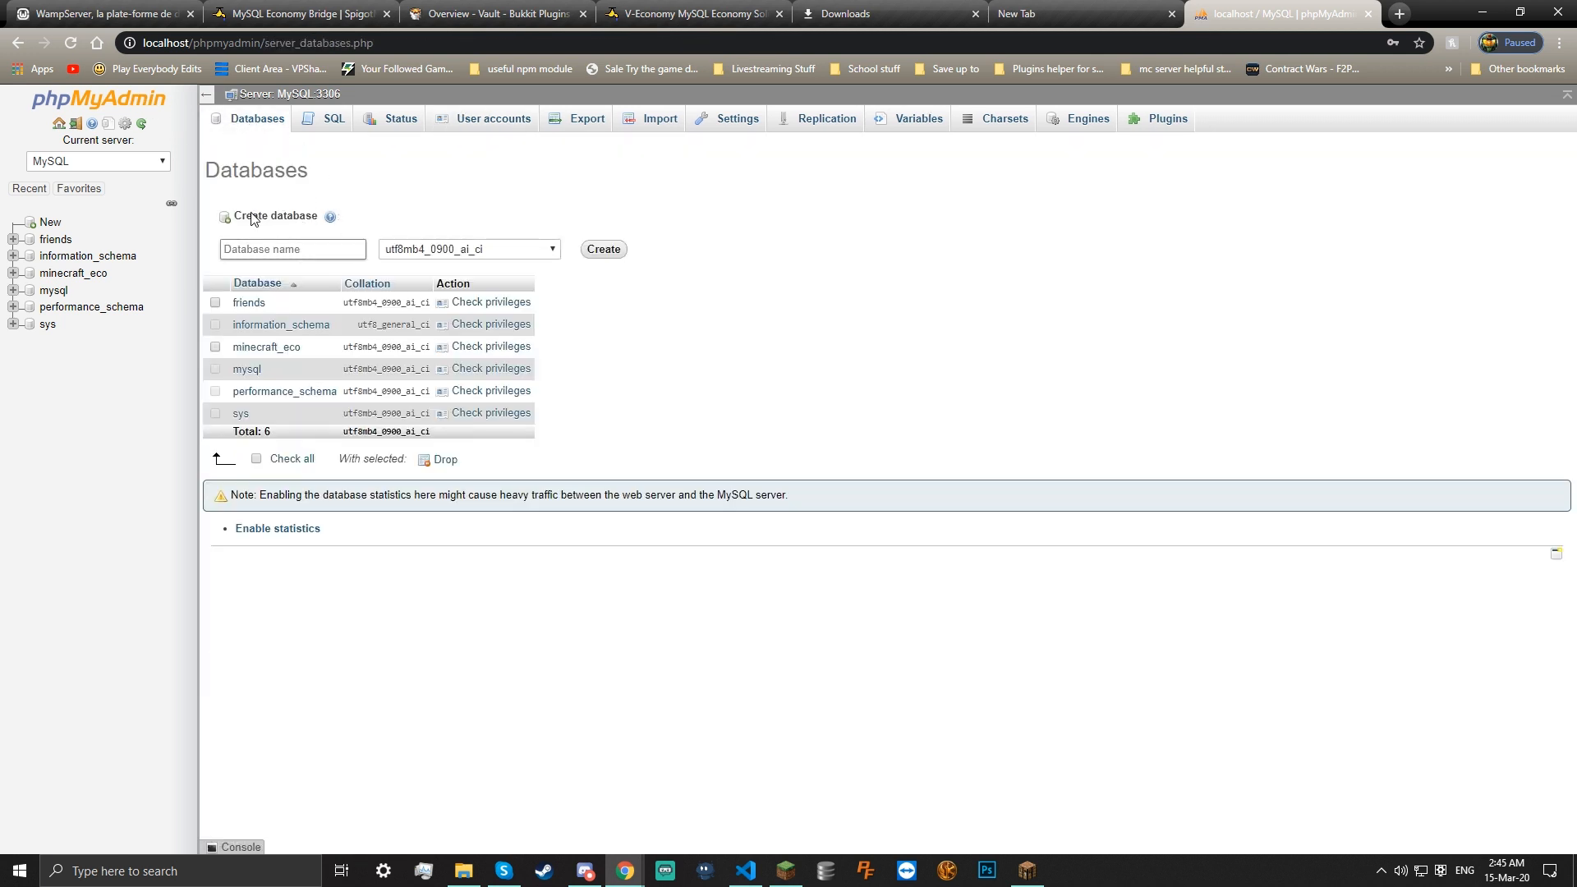
Create database eco1 with utf8mb4_0900_ai_ci collation and confirm it has no tables
left_click(265, 248)
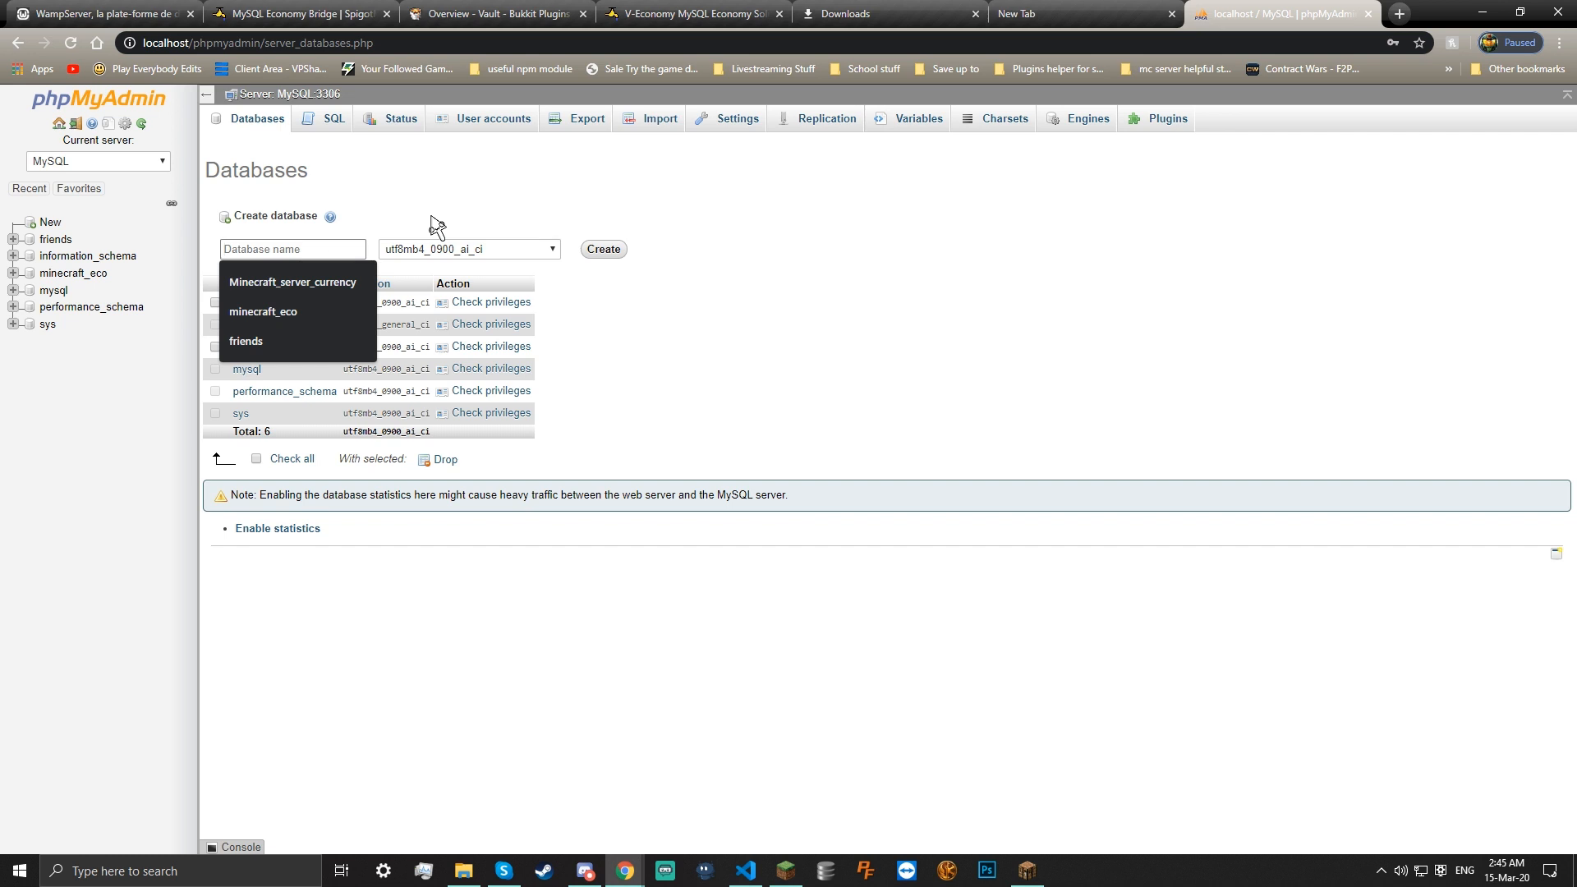
type("ec")
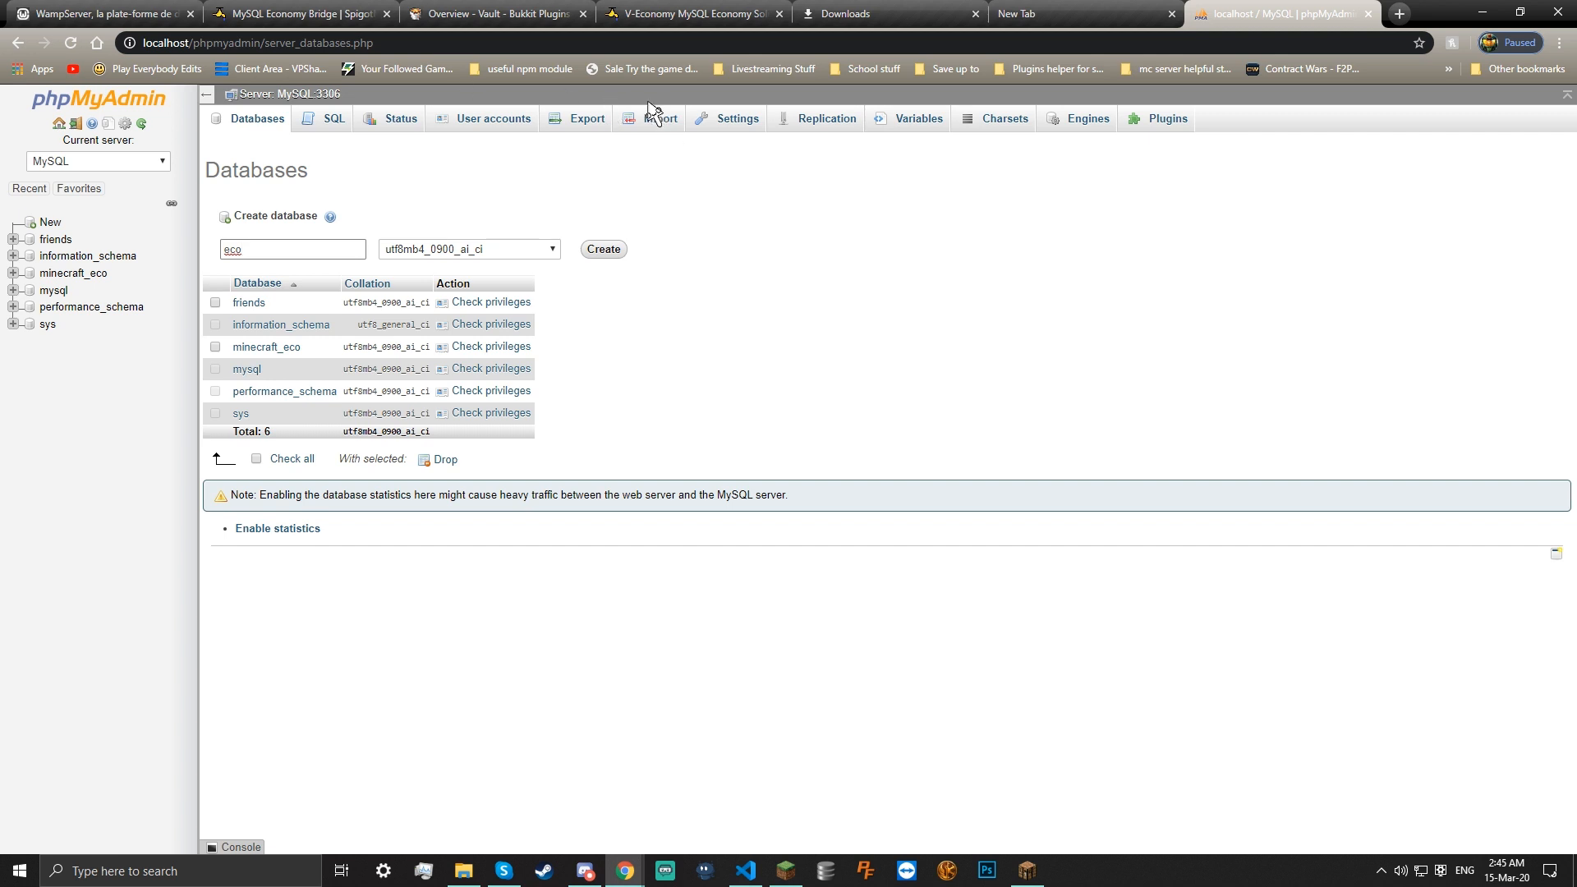
type("o1")
left_click(553, 251)
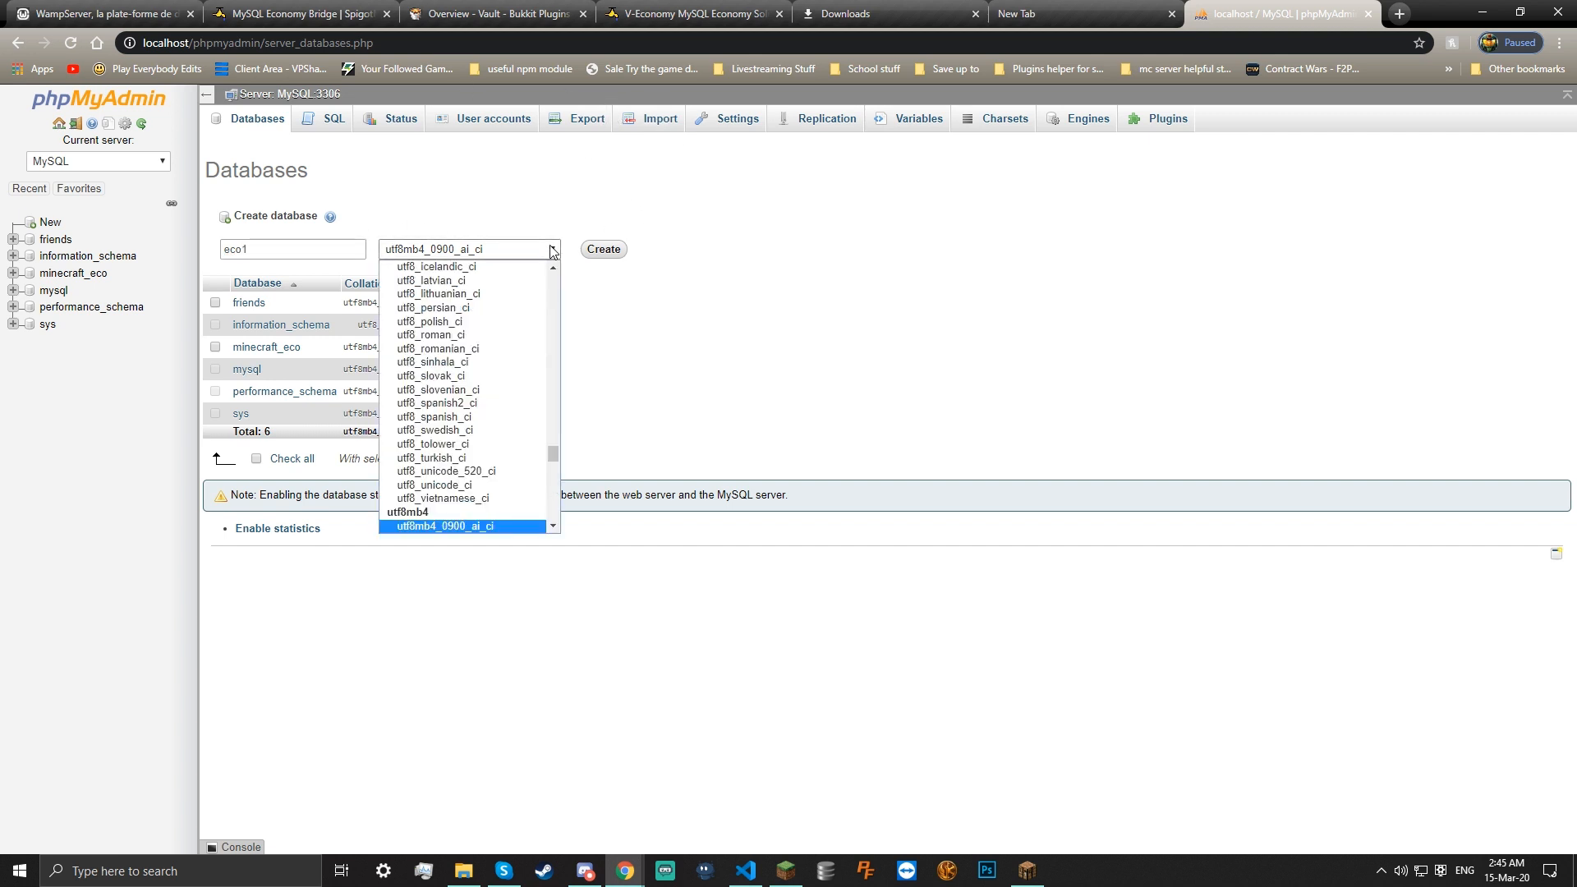
scroll(496, 443, "down", 3)
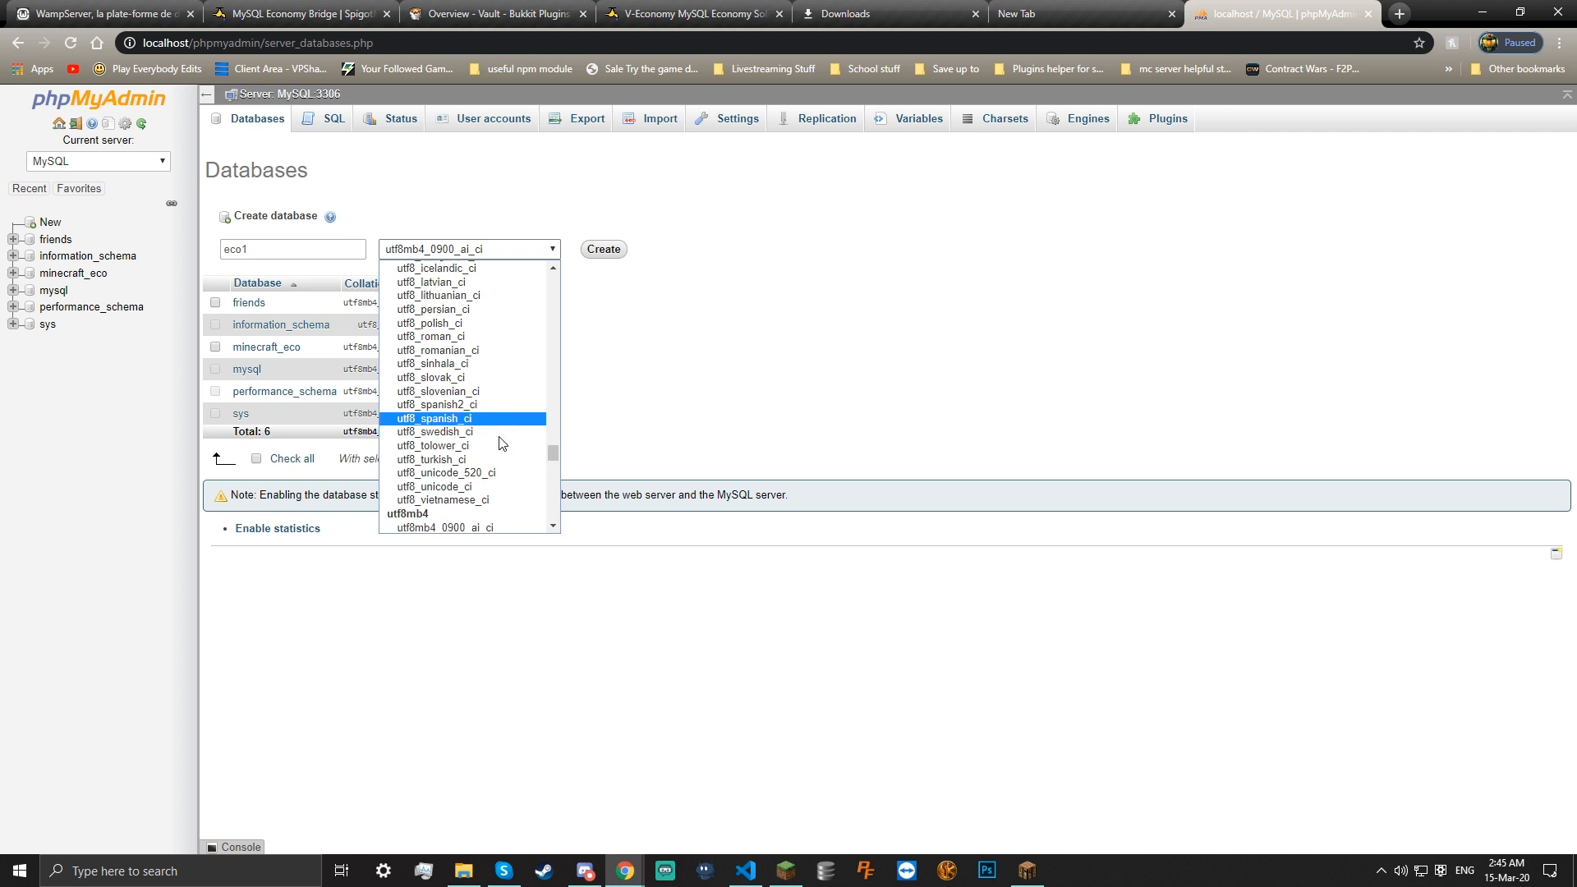
left_click(487, 250)
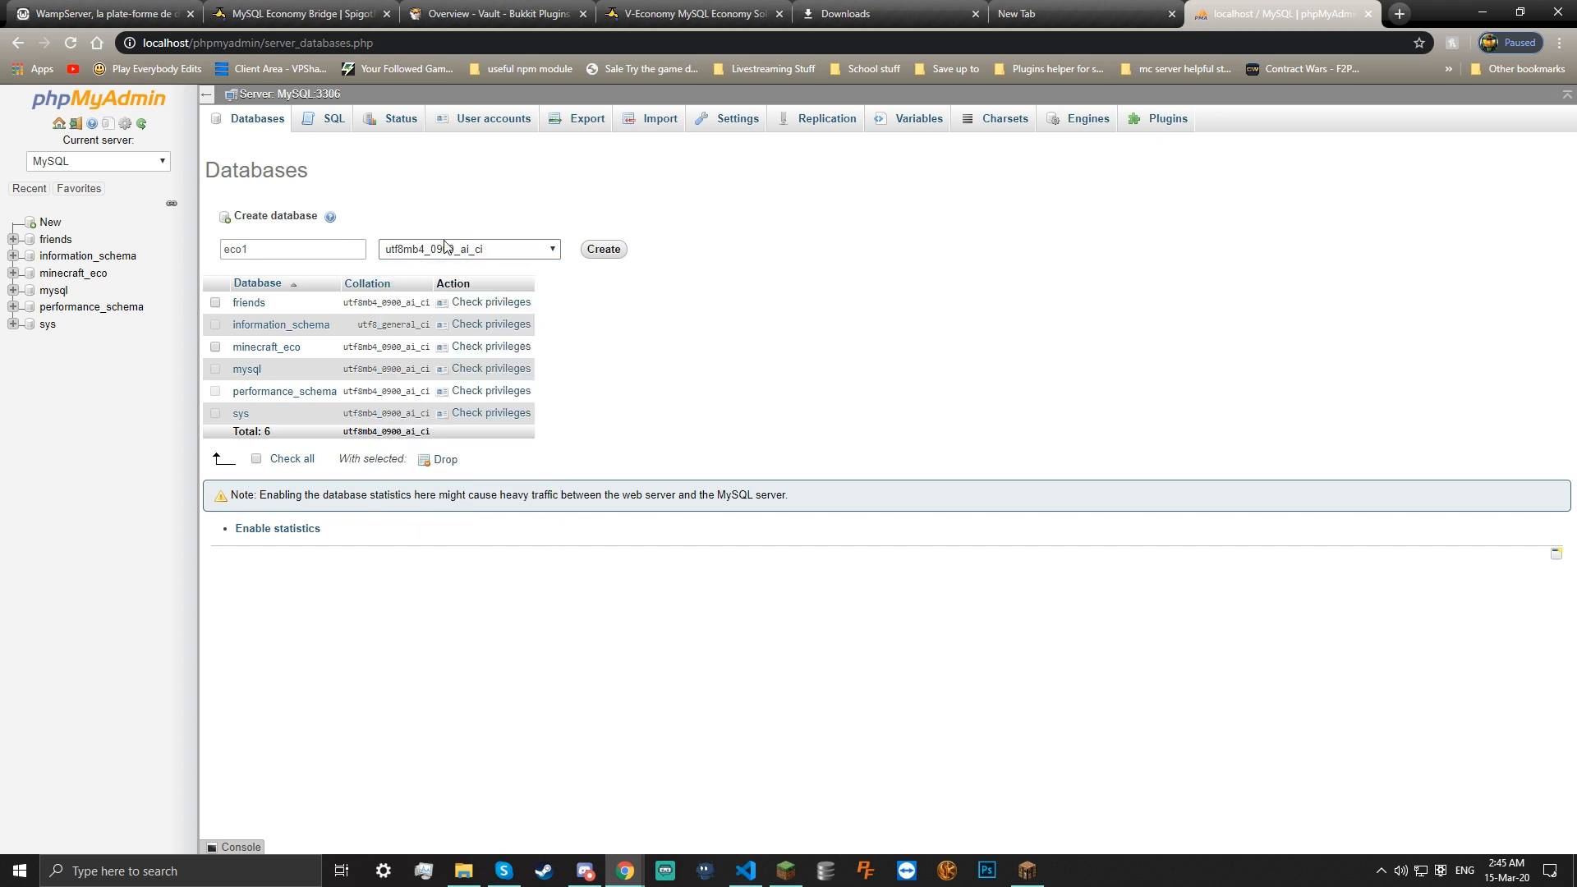
left_click(600, 251)
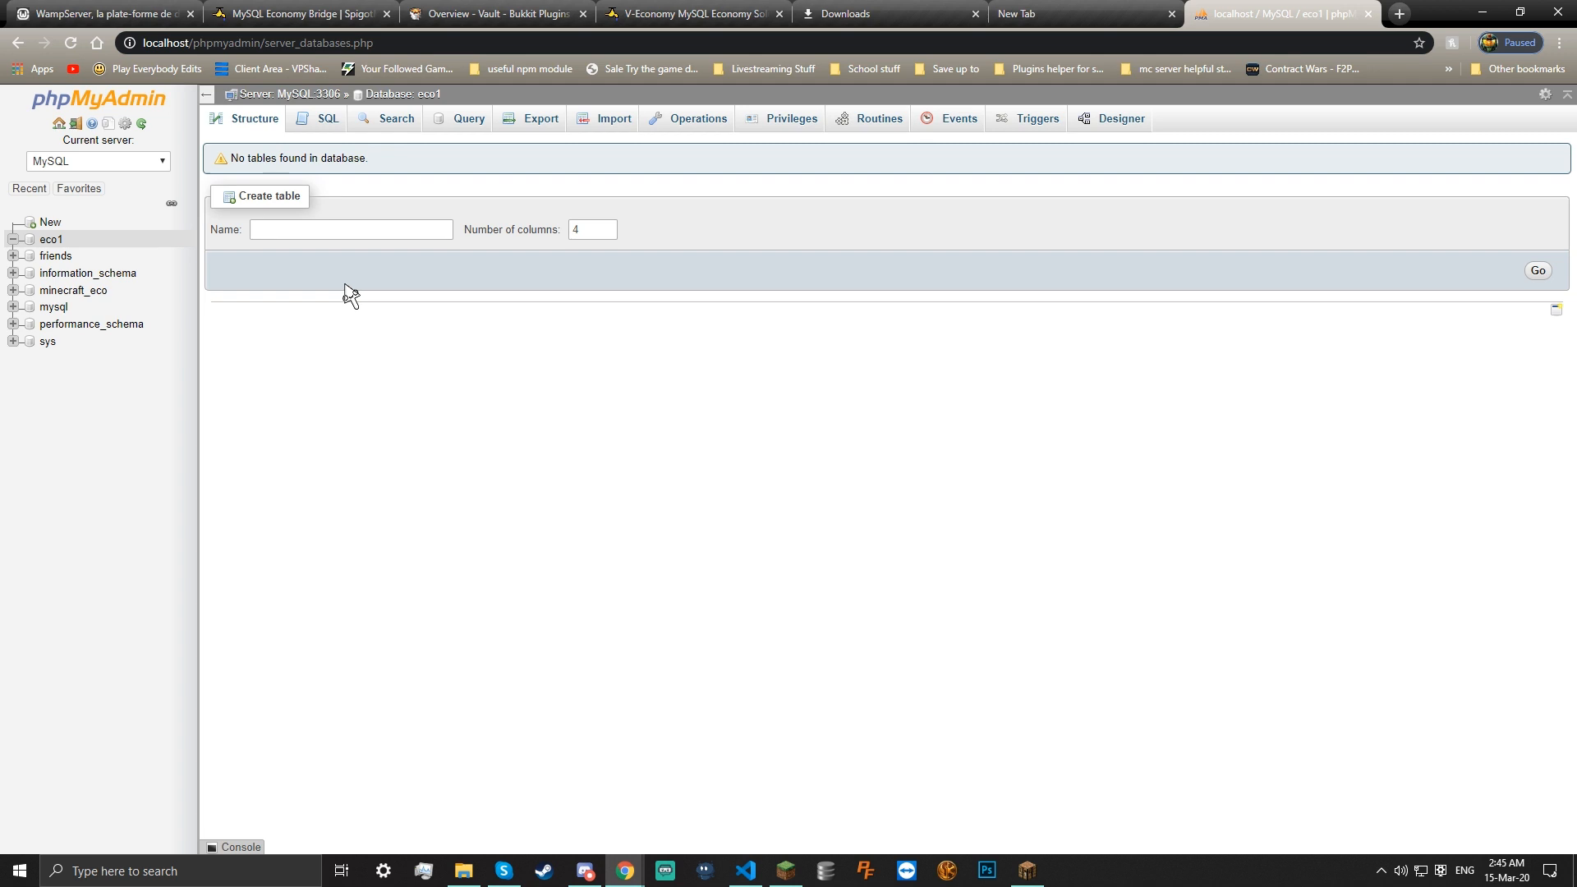
left_click_drag(265, 160, 353, 160)
left_click(353, 162)
In config.yml, replace the DB_PW value with a new password and set DB_DB to eco1
left_click(745, 869)
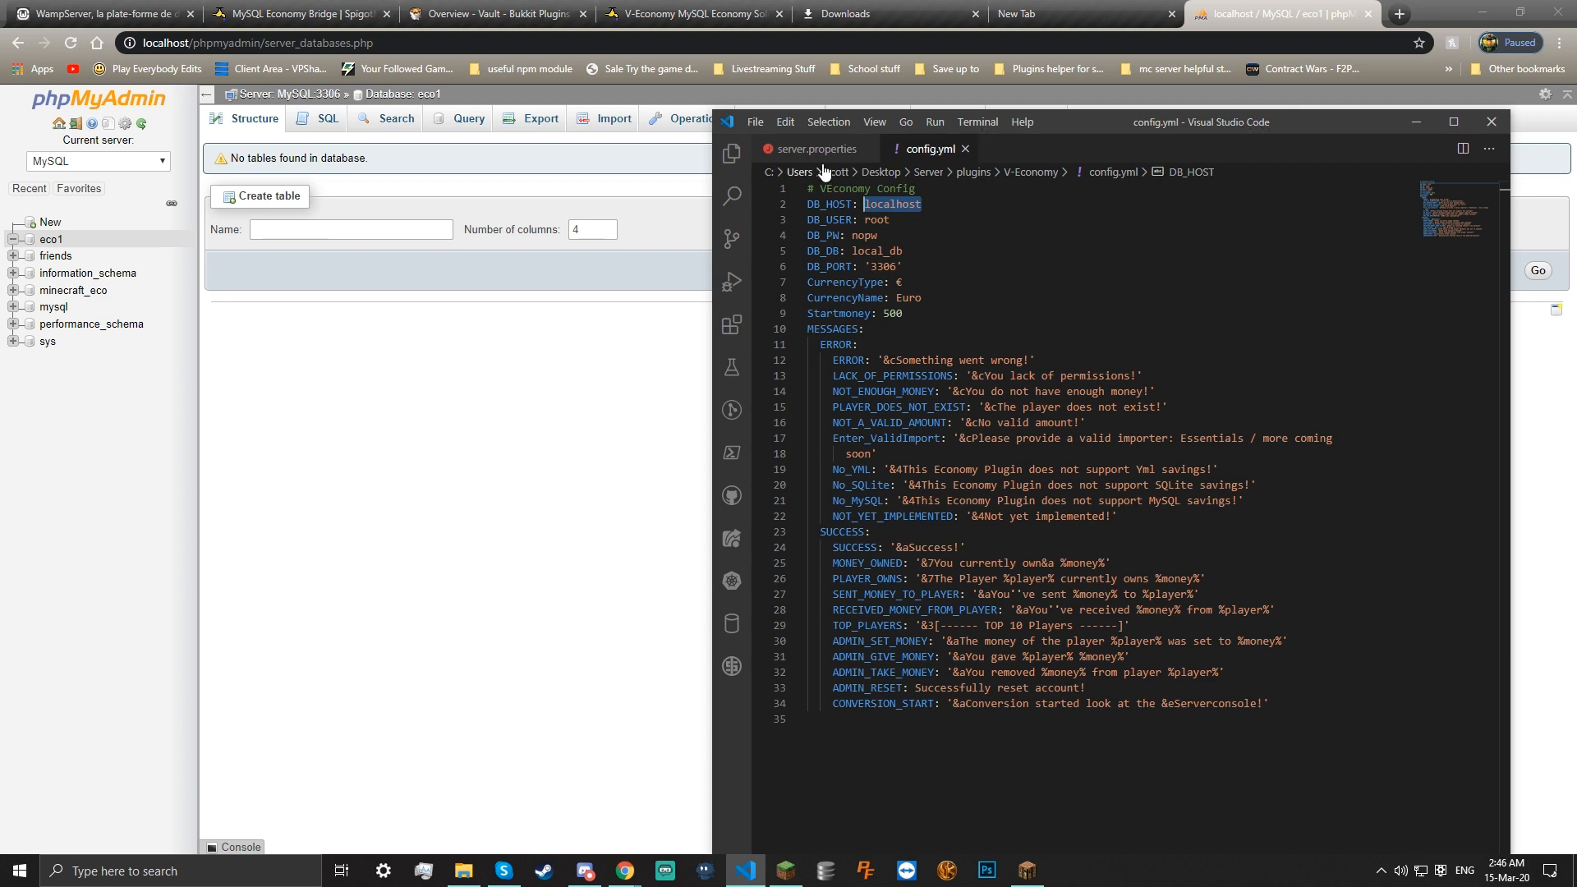
left_click(859, 149)
left_click(865, 150)
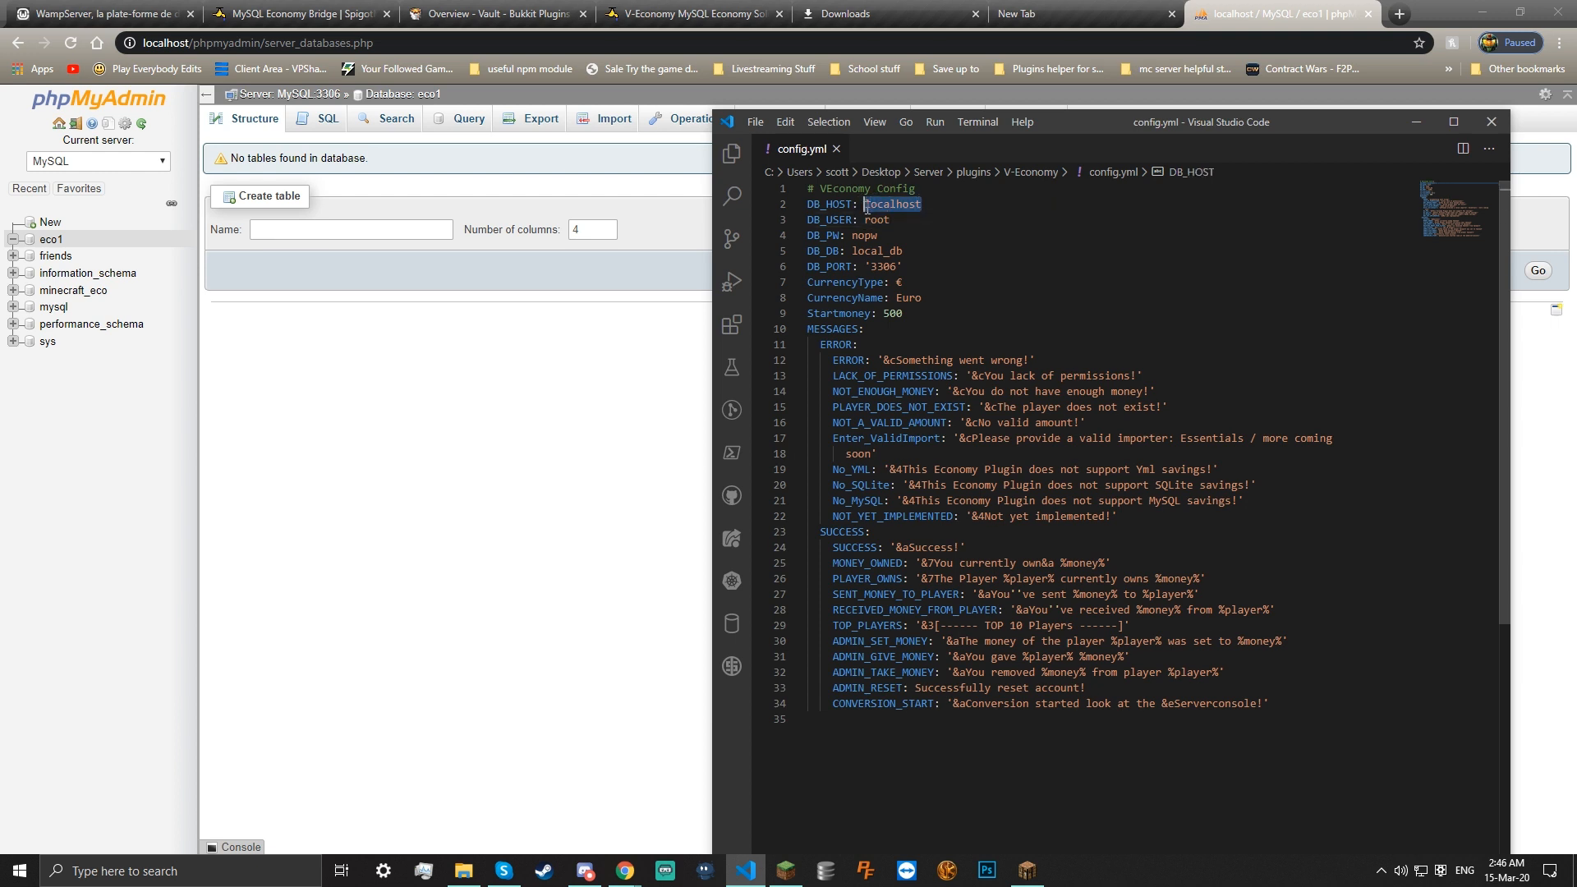
left_click_drag(893, 226, 878, 219)
left_click(892, 238)
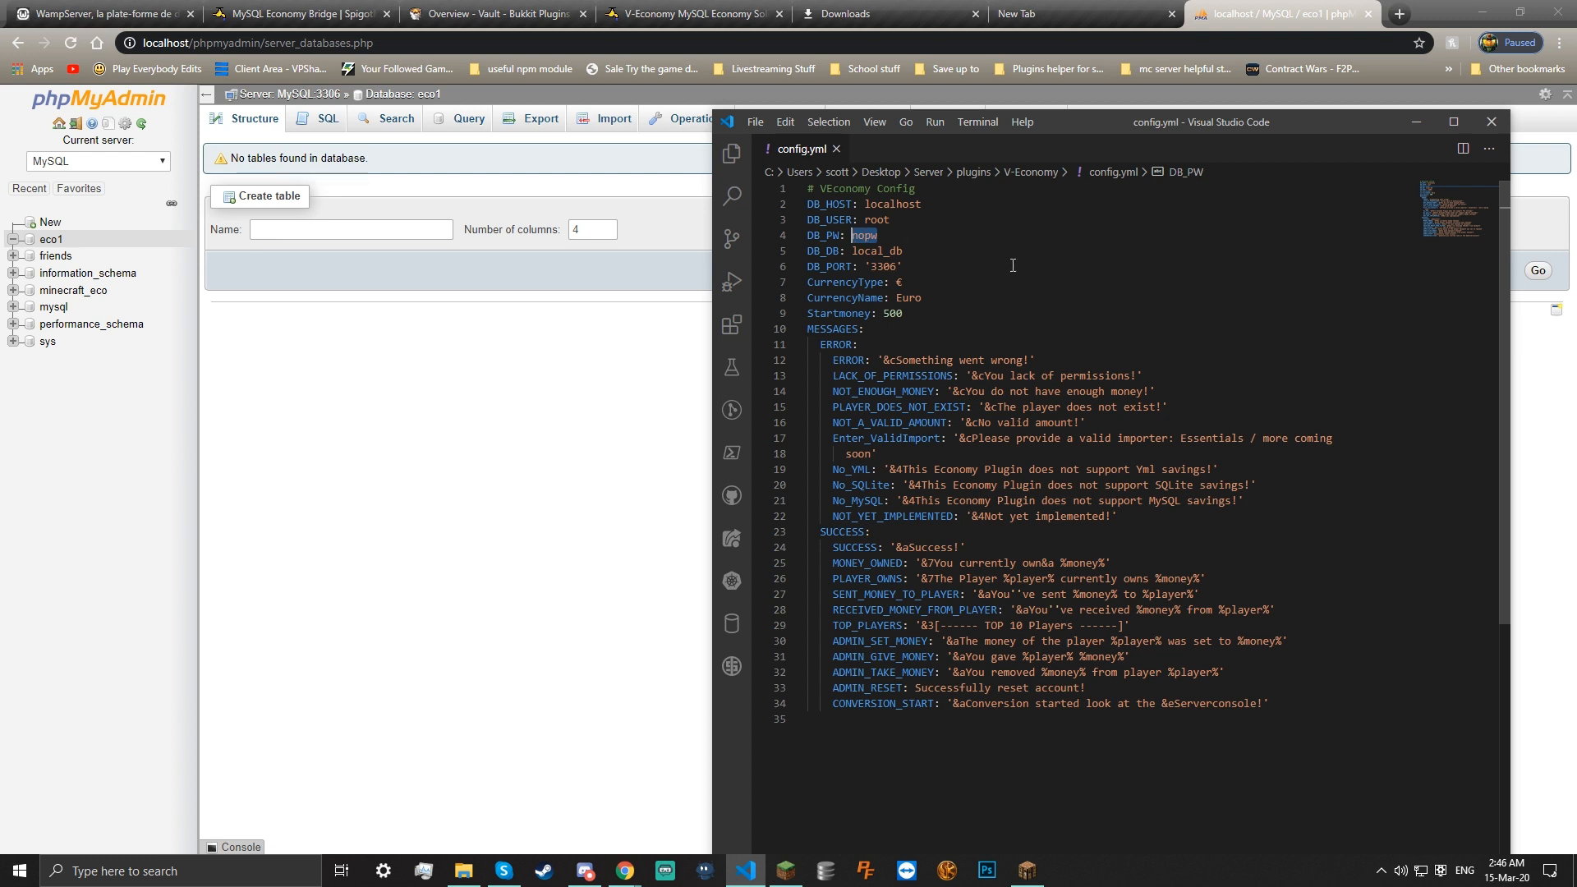
type("password")
left_click_drag(903, 250, 865, 251)
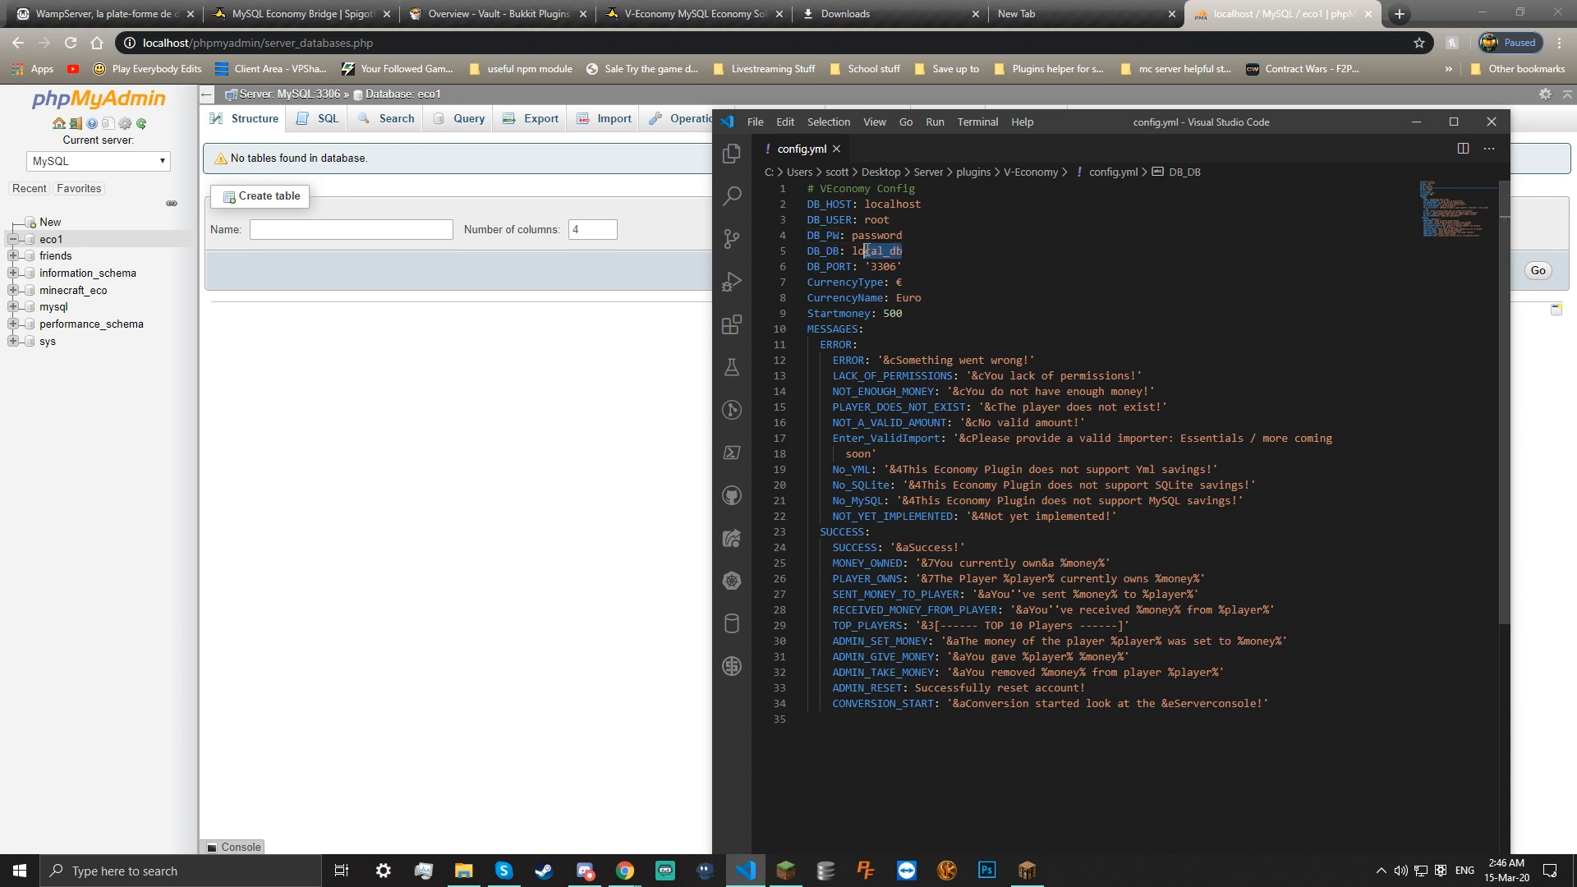
type("ec")
left_click(906, 285)
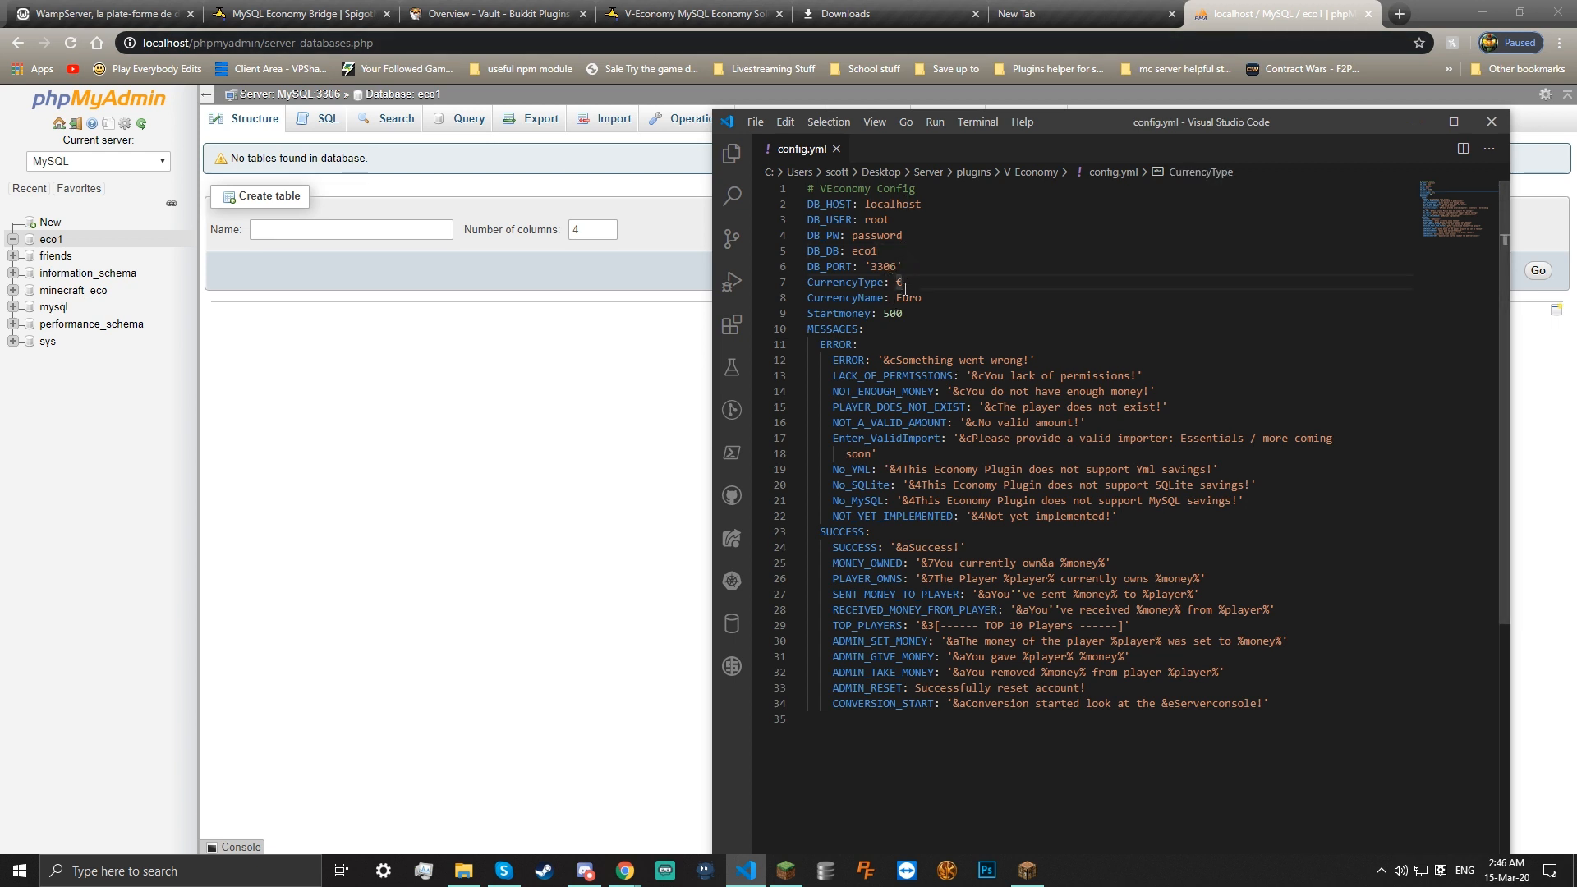
left_click_drag(916, 296, 920, 284)
left_click(910, 301)
double_click(896, 313)
type("1000000000000")
left_click(911, 516)
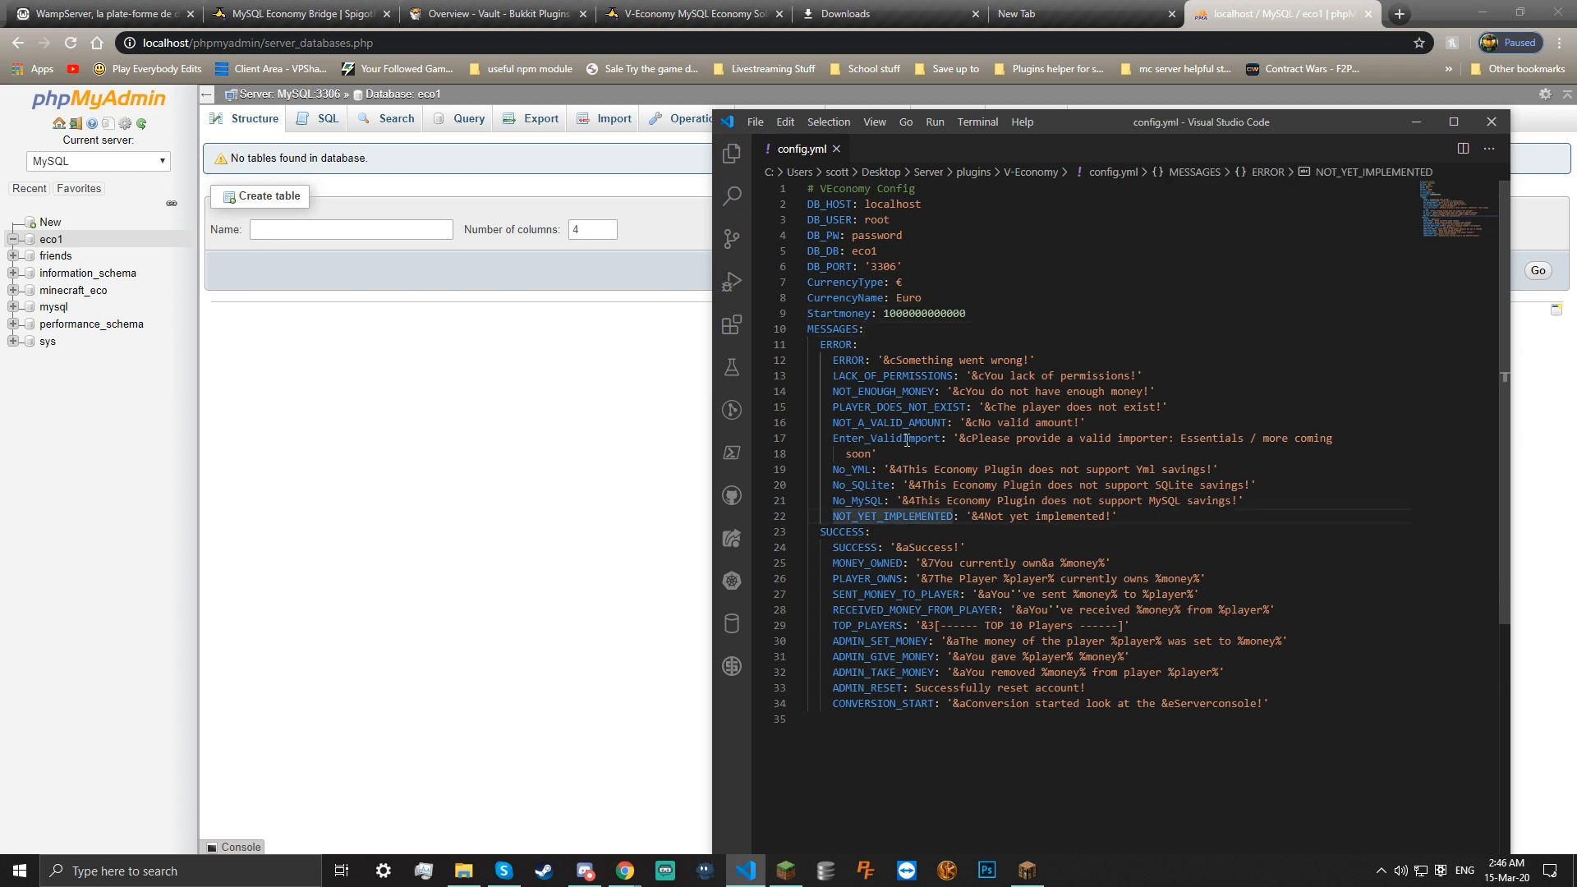
left_click(922, 297)
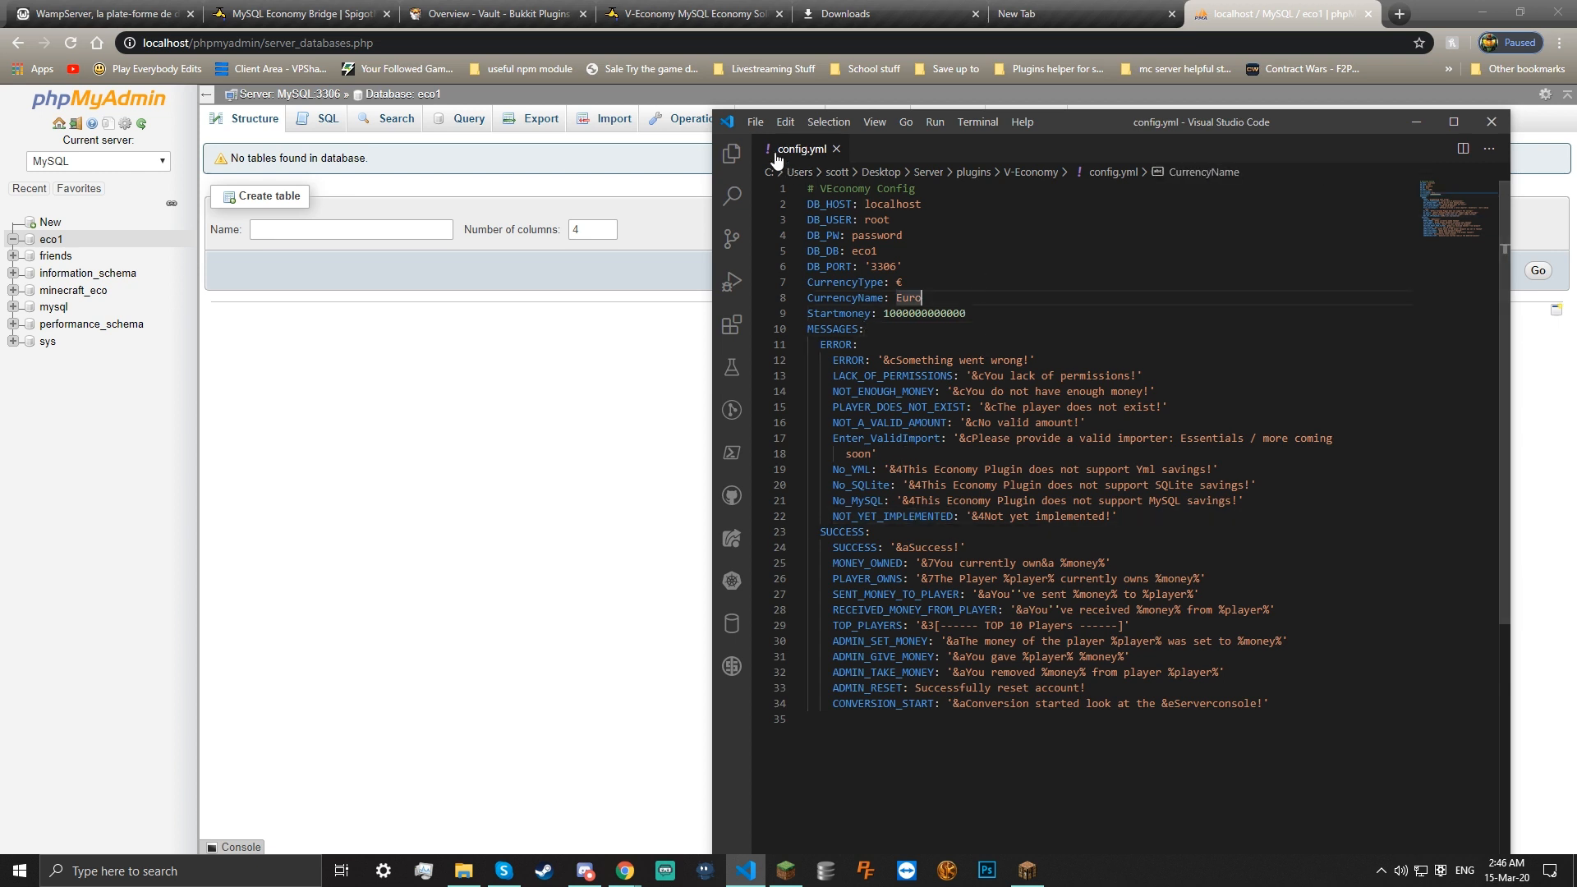
left_click(756, 123)
left_click(801, 337)
Close VS Code and go up to the Server folder in File Explorer to find start.bat
left_click(1492, 121)
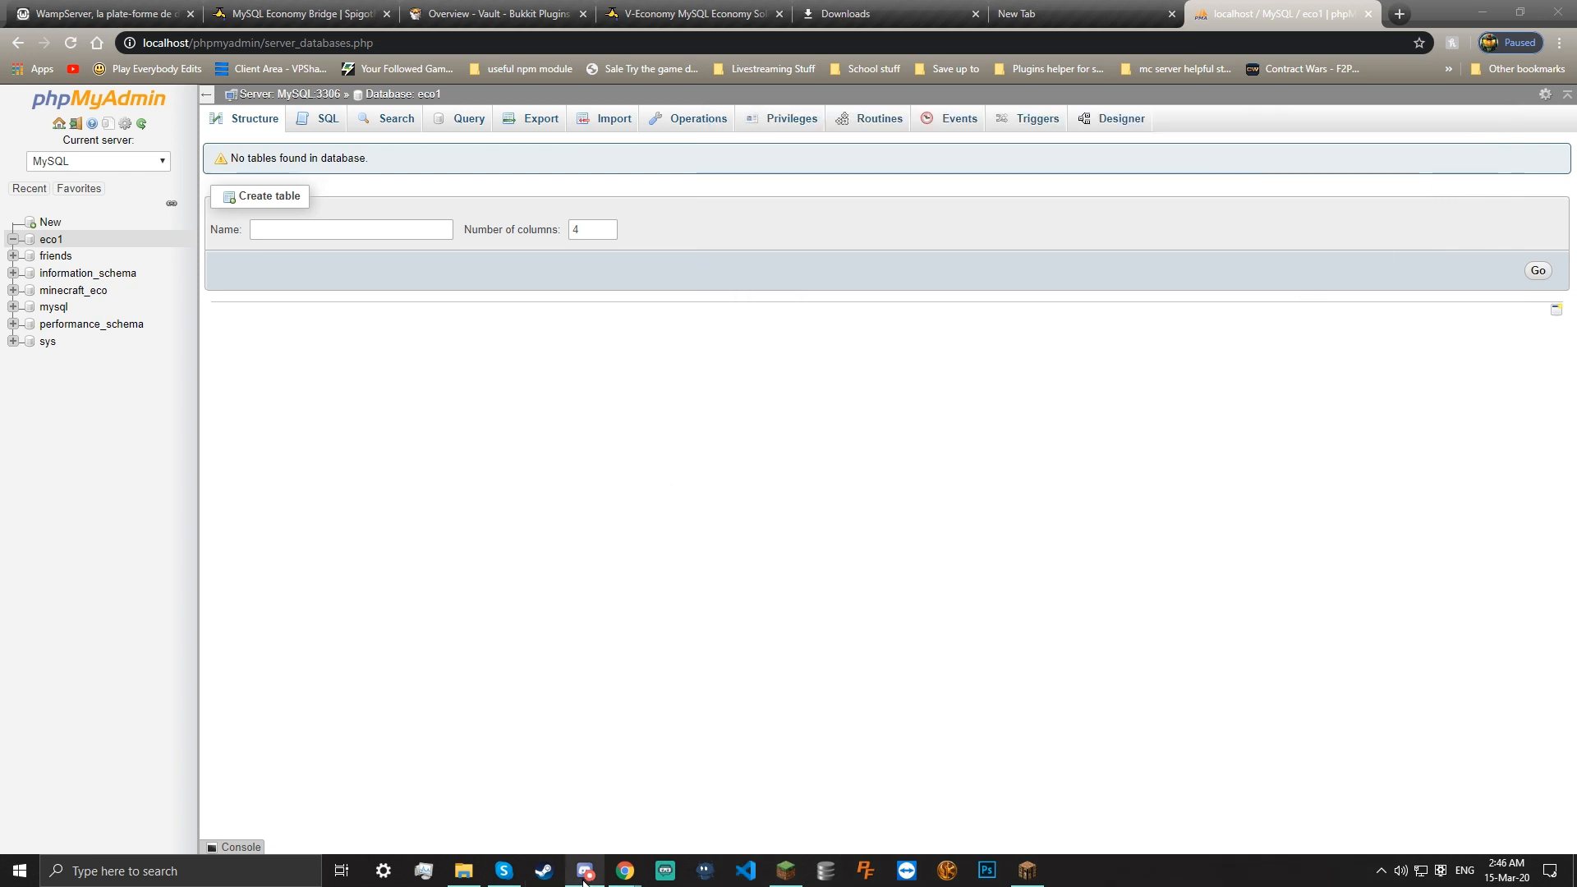
mouse_move(1021, 866)
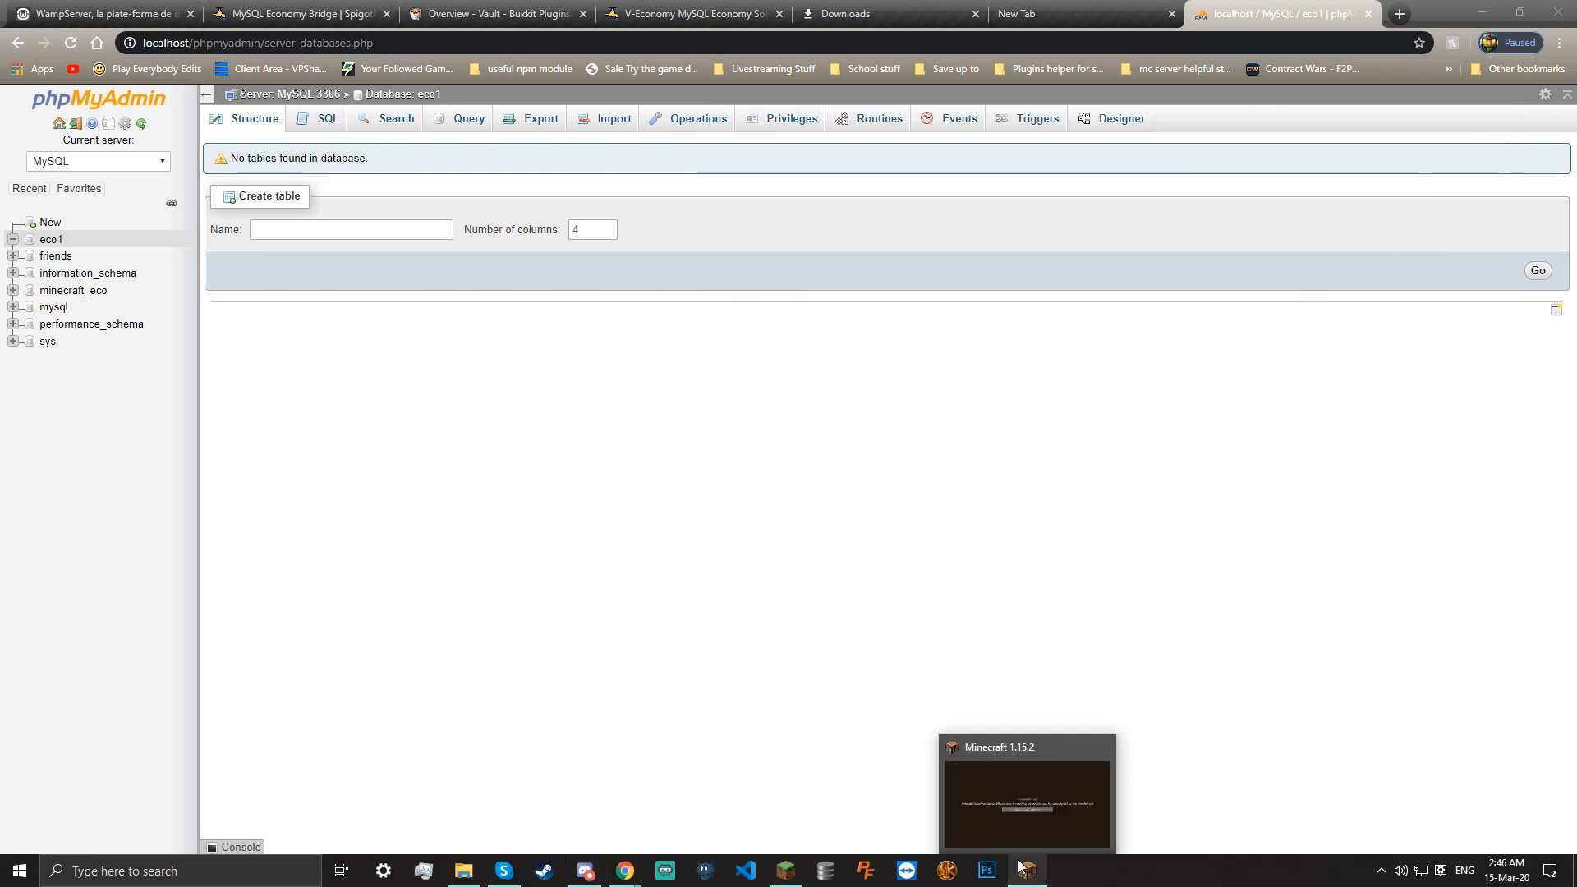
left_click(467, 869)
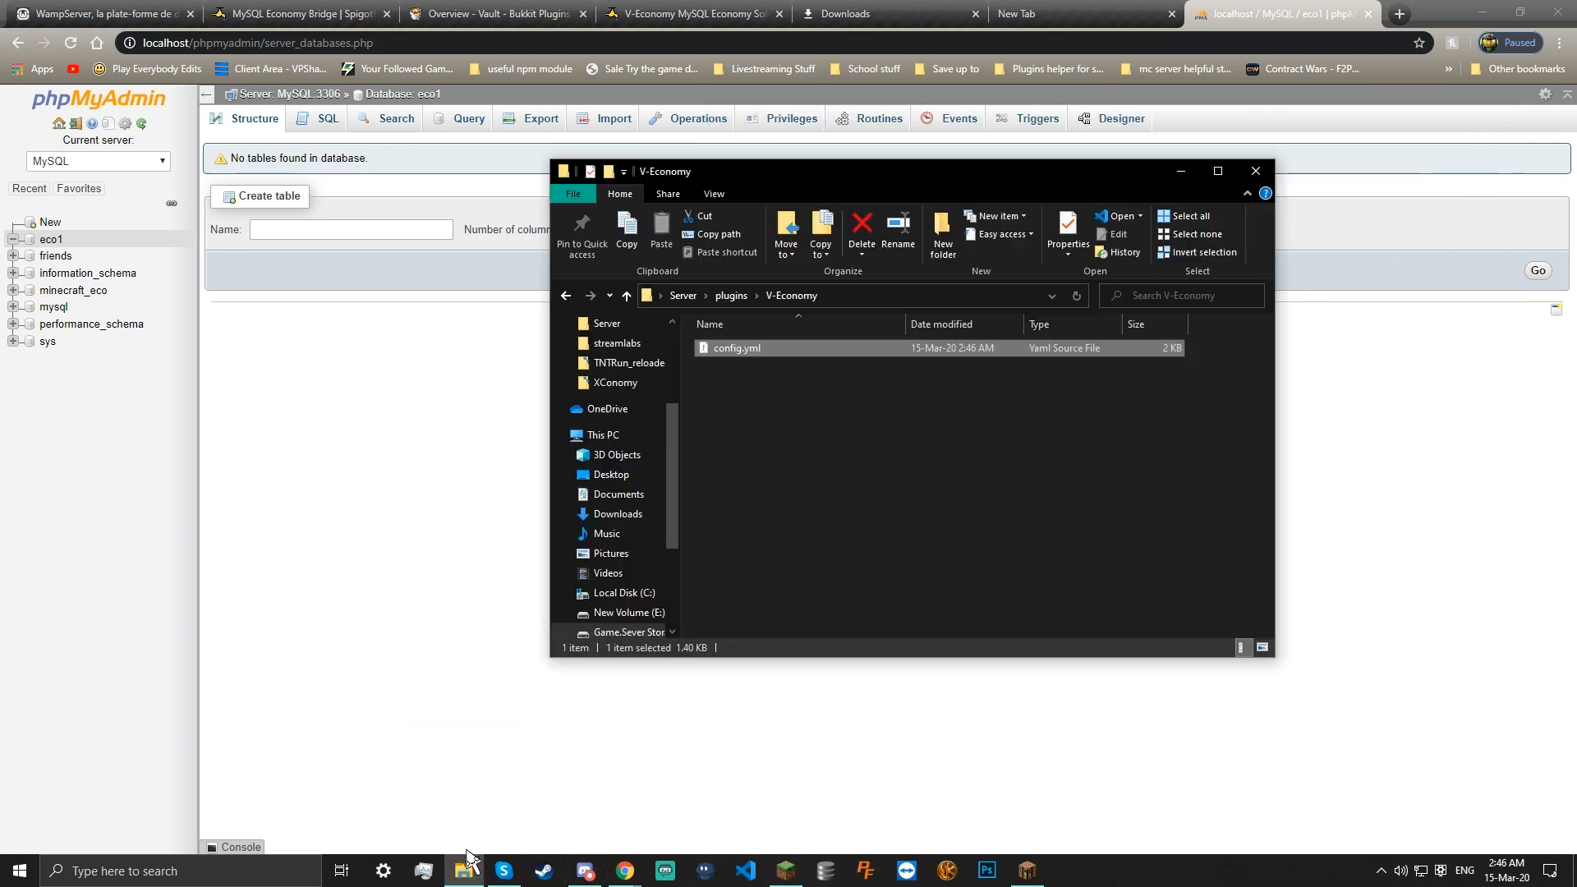
left_click(697, 295)
scroll(756, 567, "down", 2)
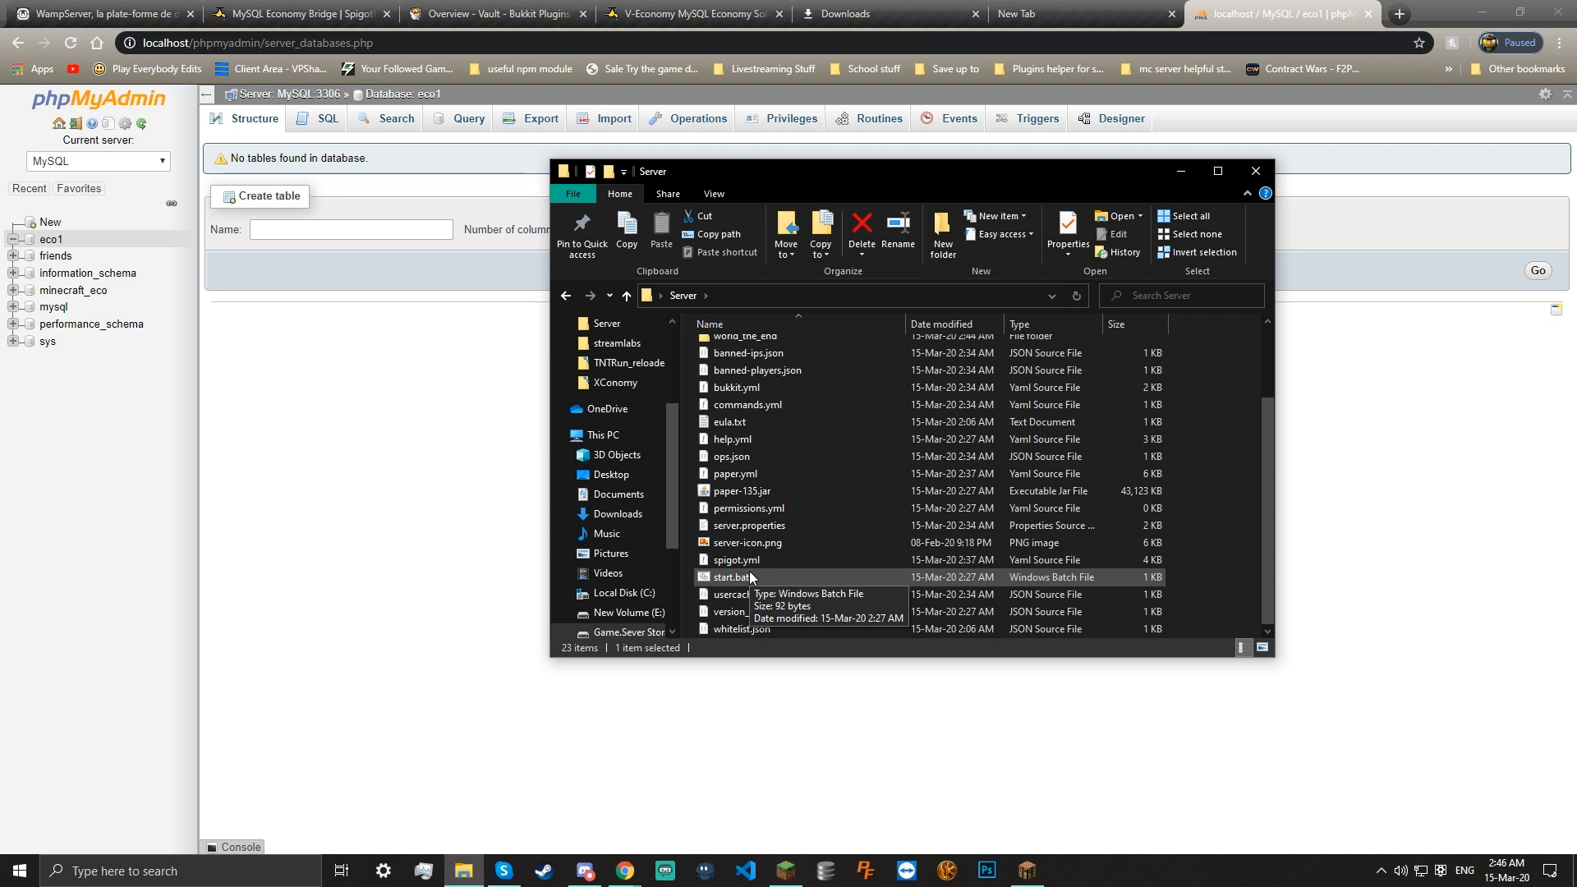
Run start.bat to launch the server, then refresh Minecraft's multiplayer list showing it online
double_click(749, 575)
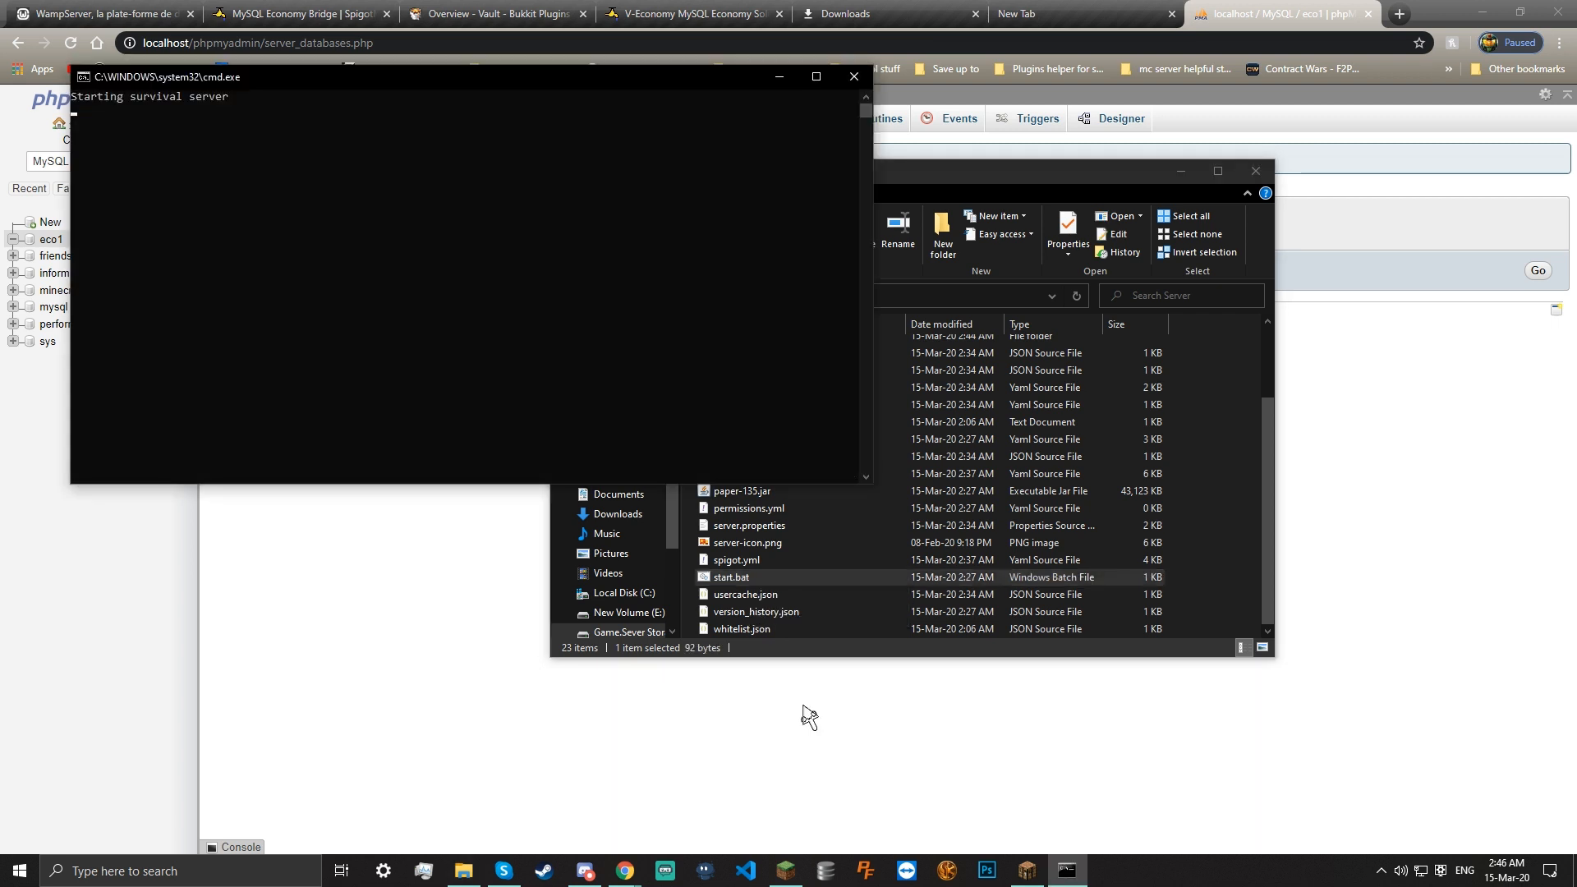
left_click(998, 768)
left_click(1483, 12)
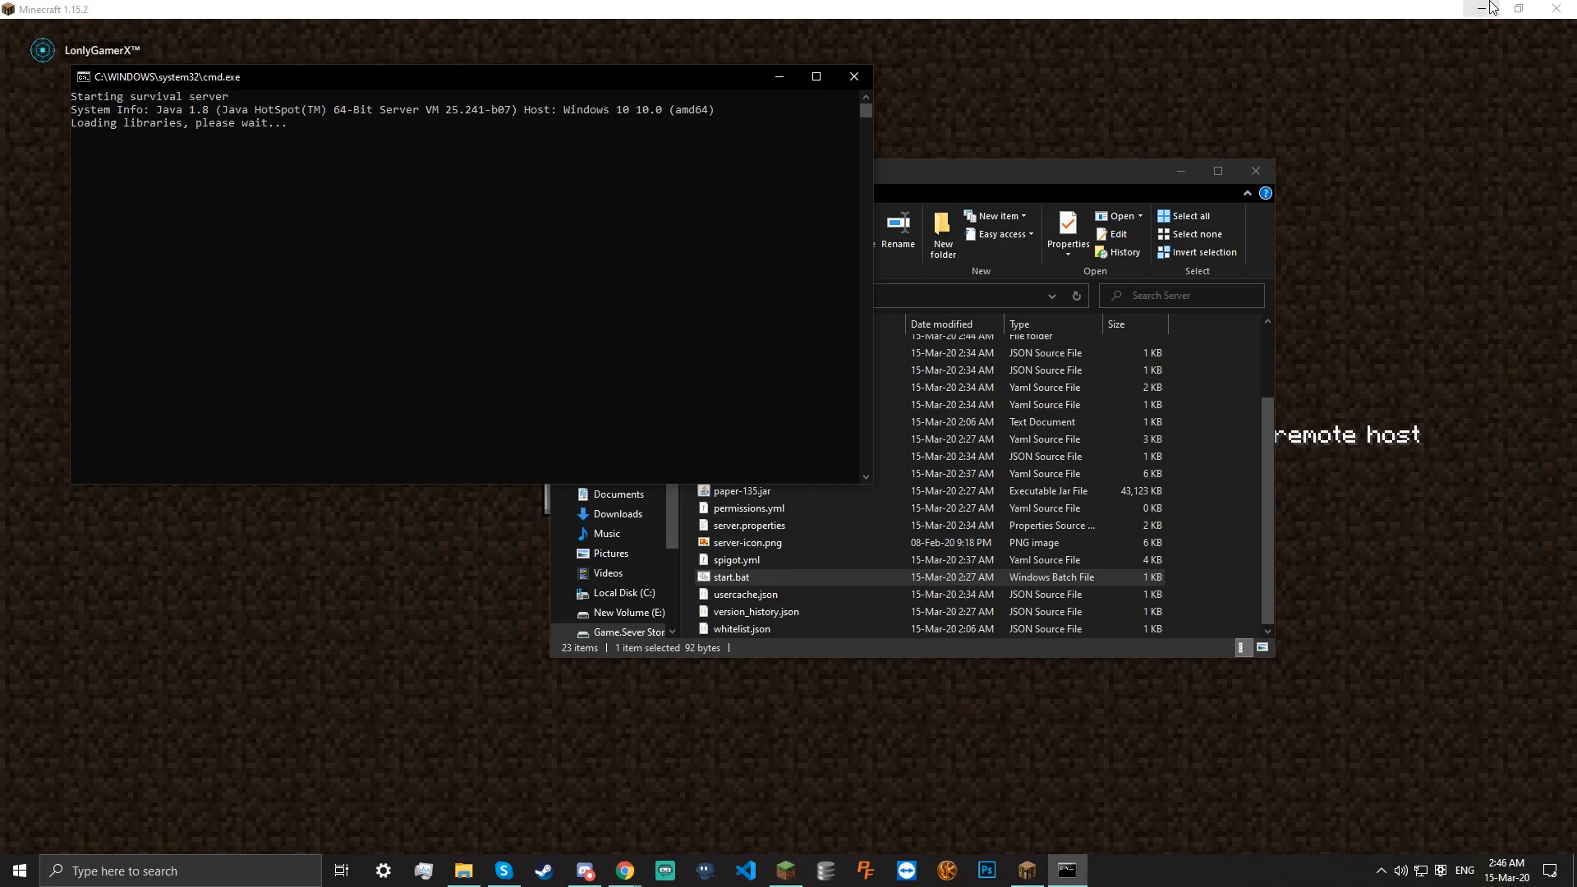
left_click(1435, 248)
left_click(804, 499)
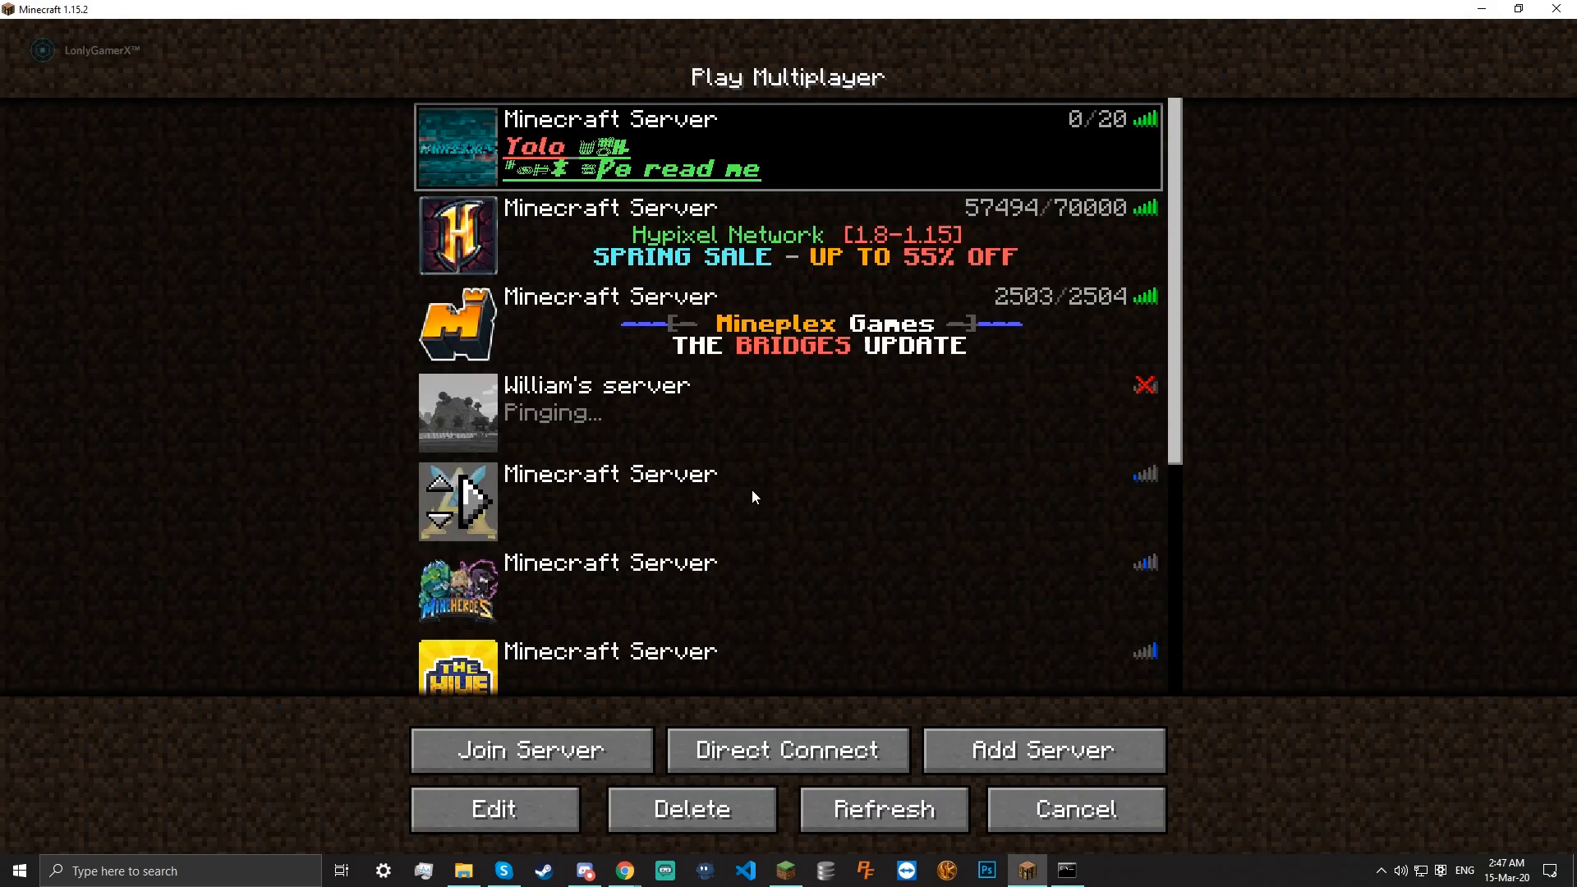
left_click(841, 782)
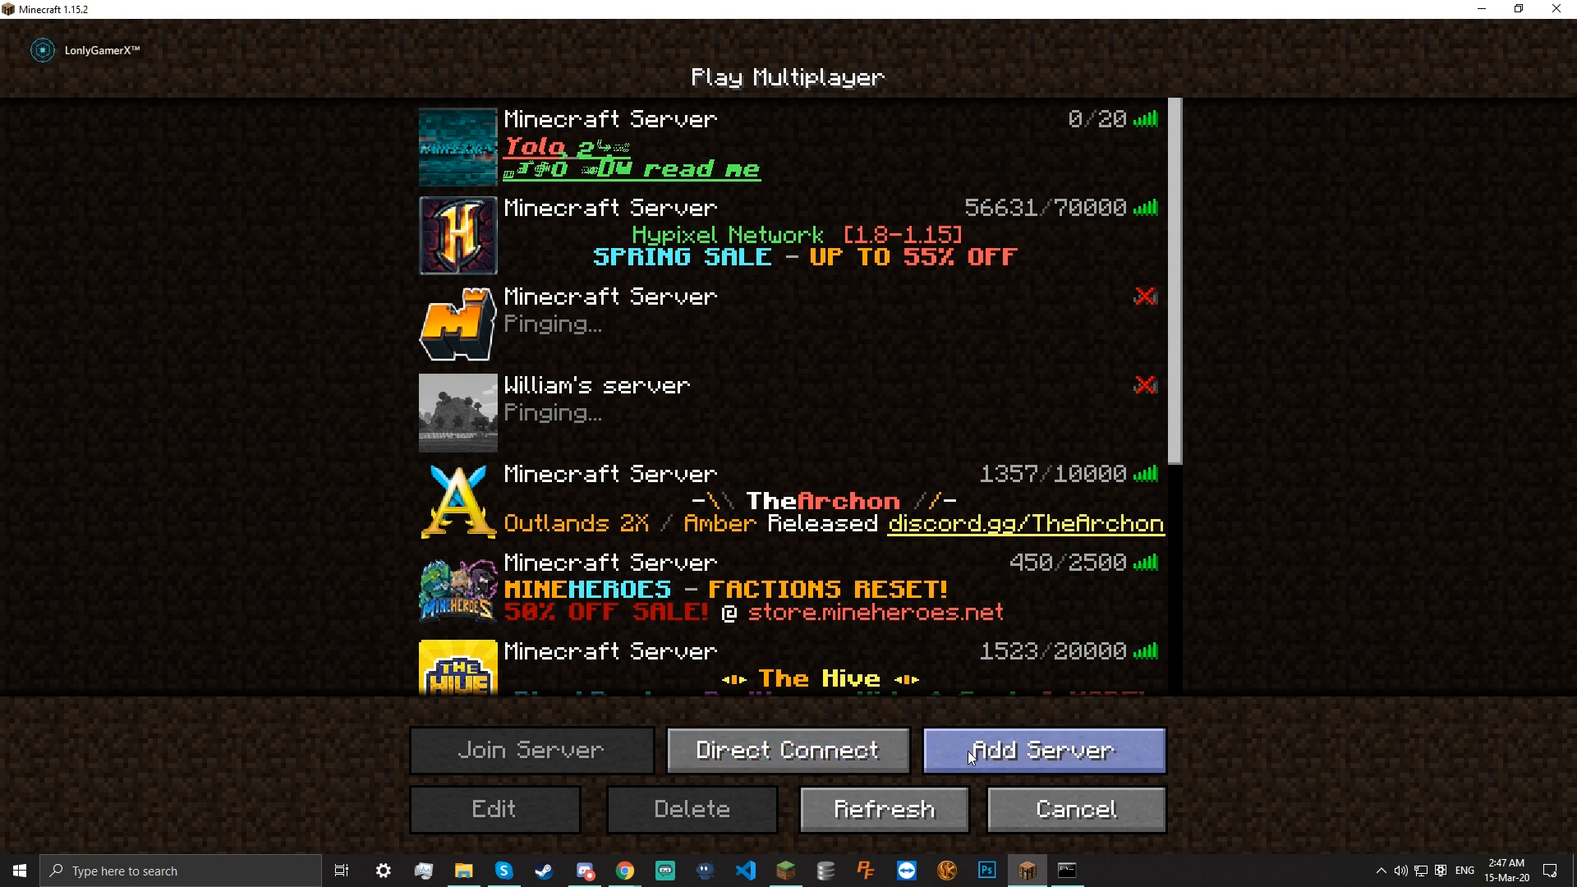
Join the local server and run /eco and /balance to check the current balance
double_click(703, 127)
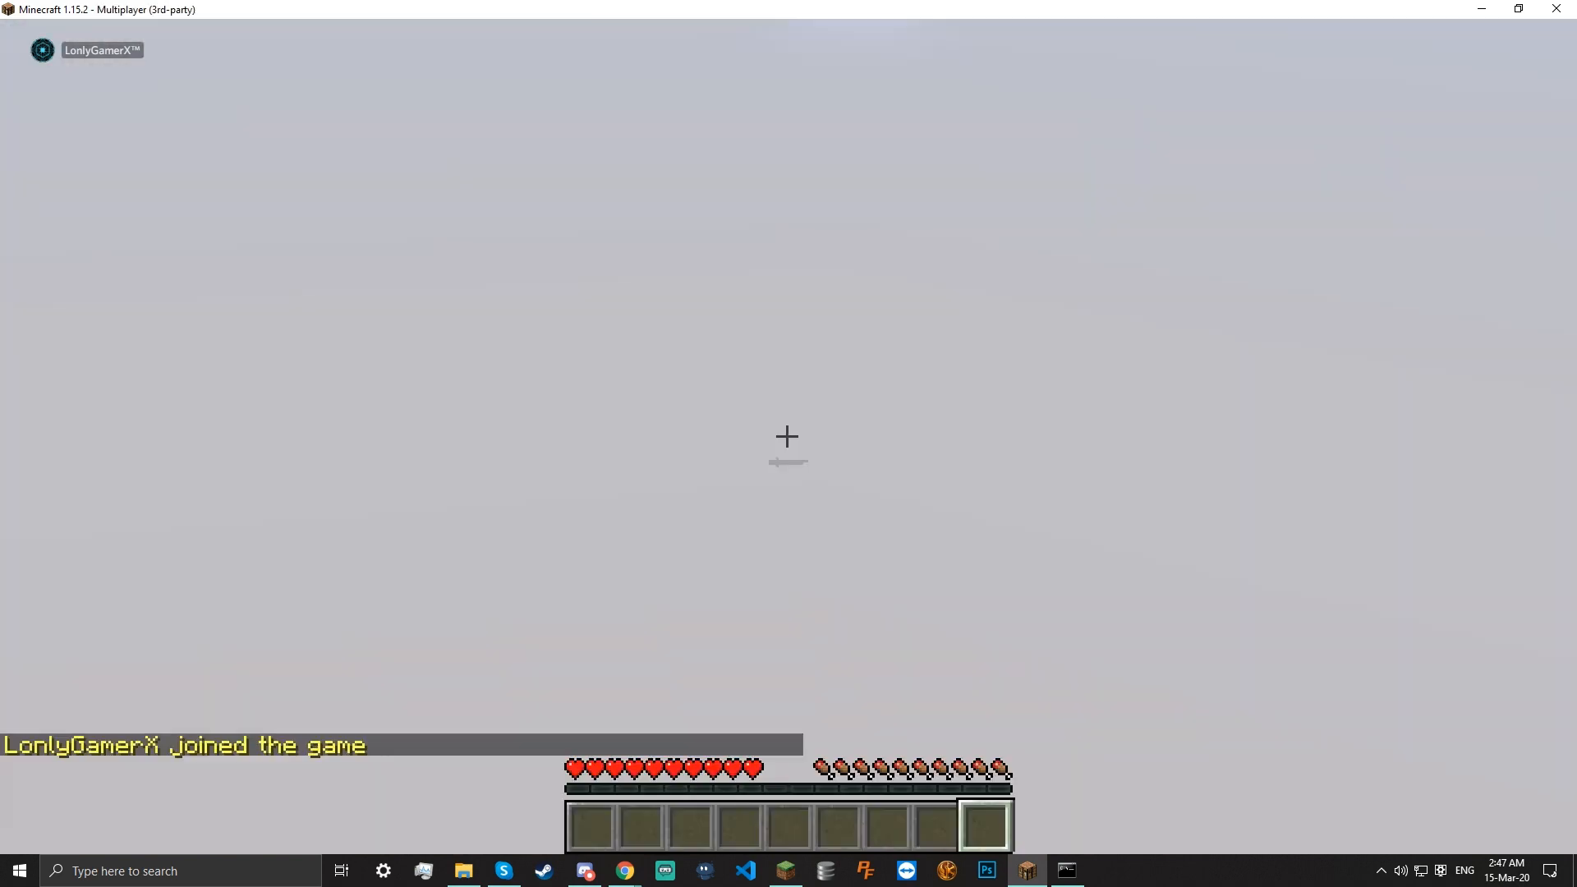
type("/ecoo")
key("Return")
type("wa/")
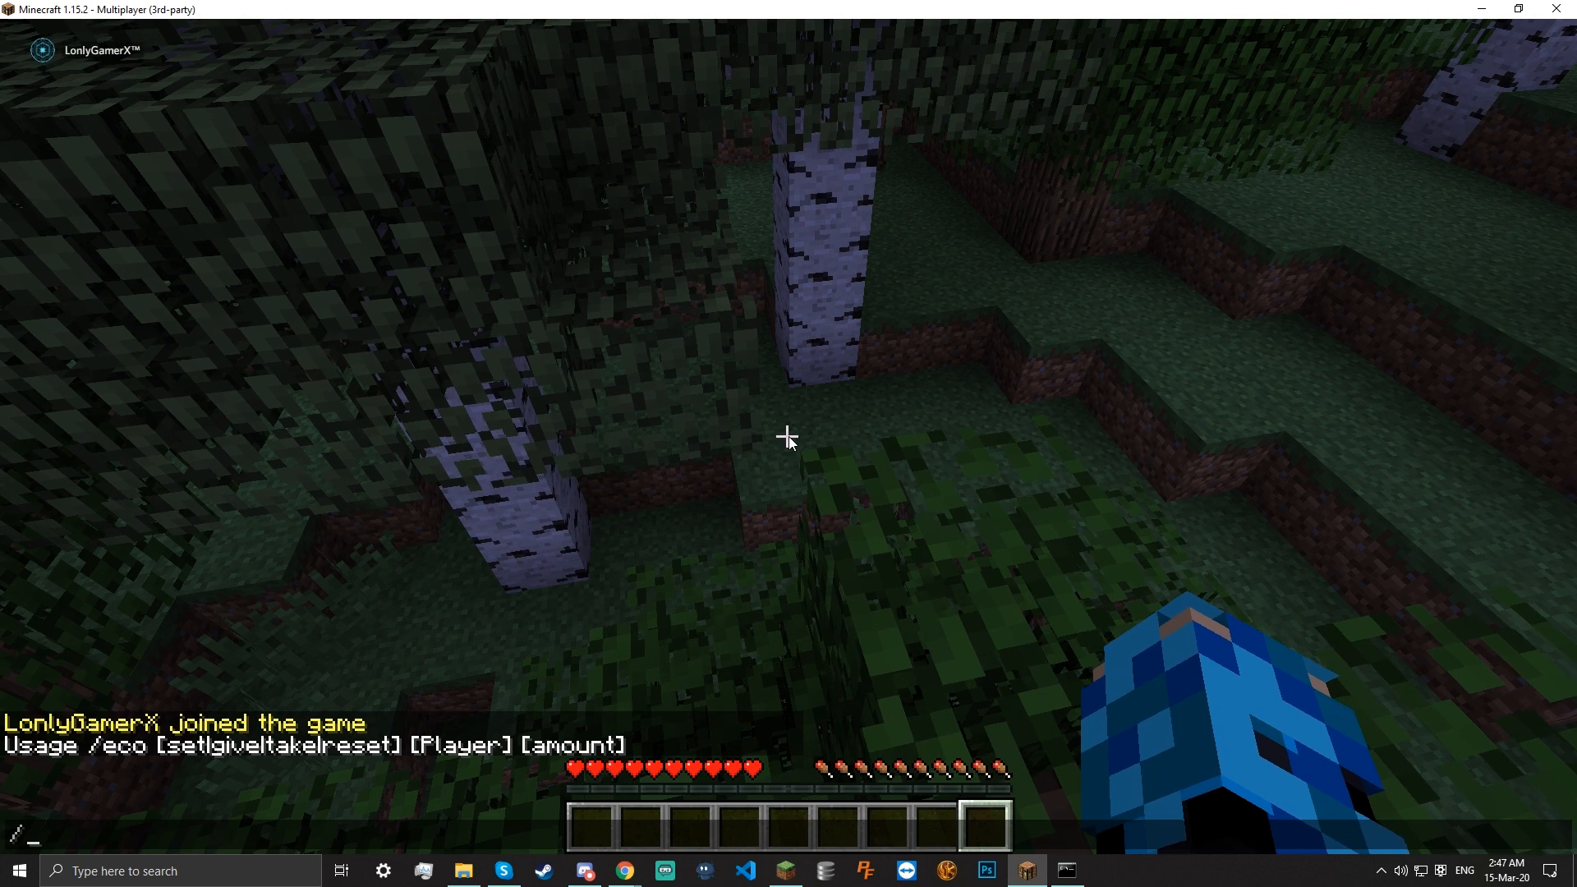
type("eco")
key("BackSpace")
key("BackSpace")
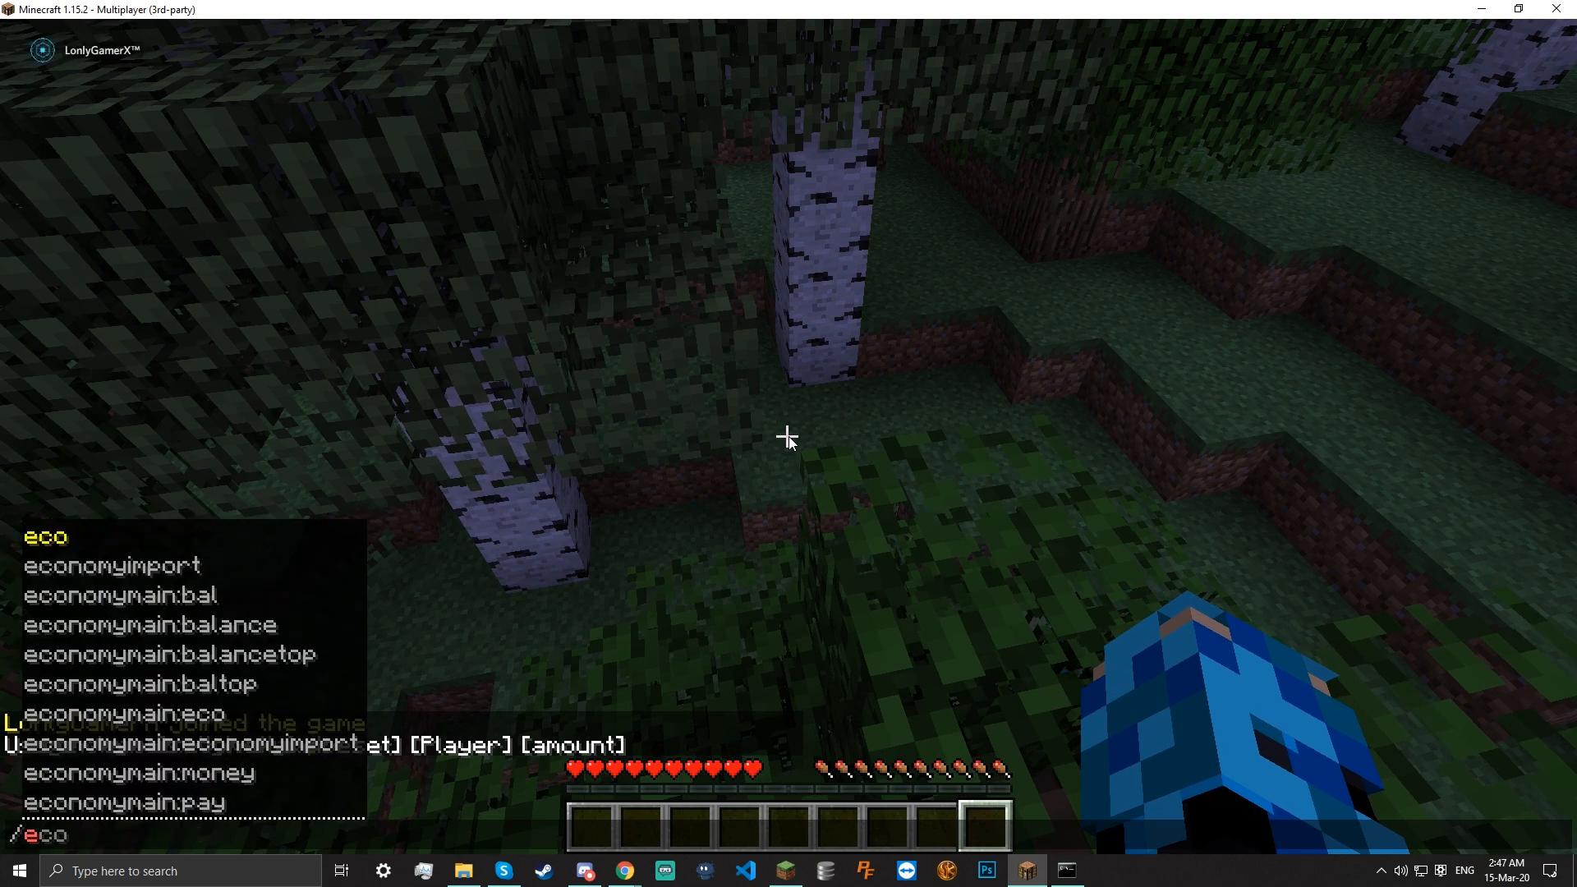
key("BackSpace")
type("balance")
key("Return")
Switch to Creative mode and use /eco set to give the player 10000000.00€
type("/gamemode creative")
key("Return")
key("w")
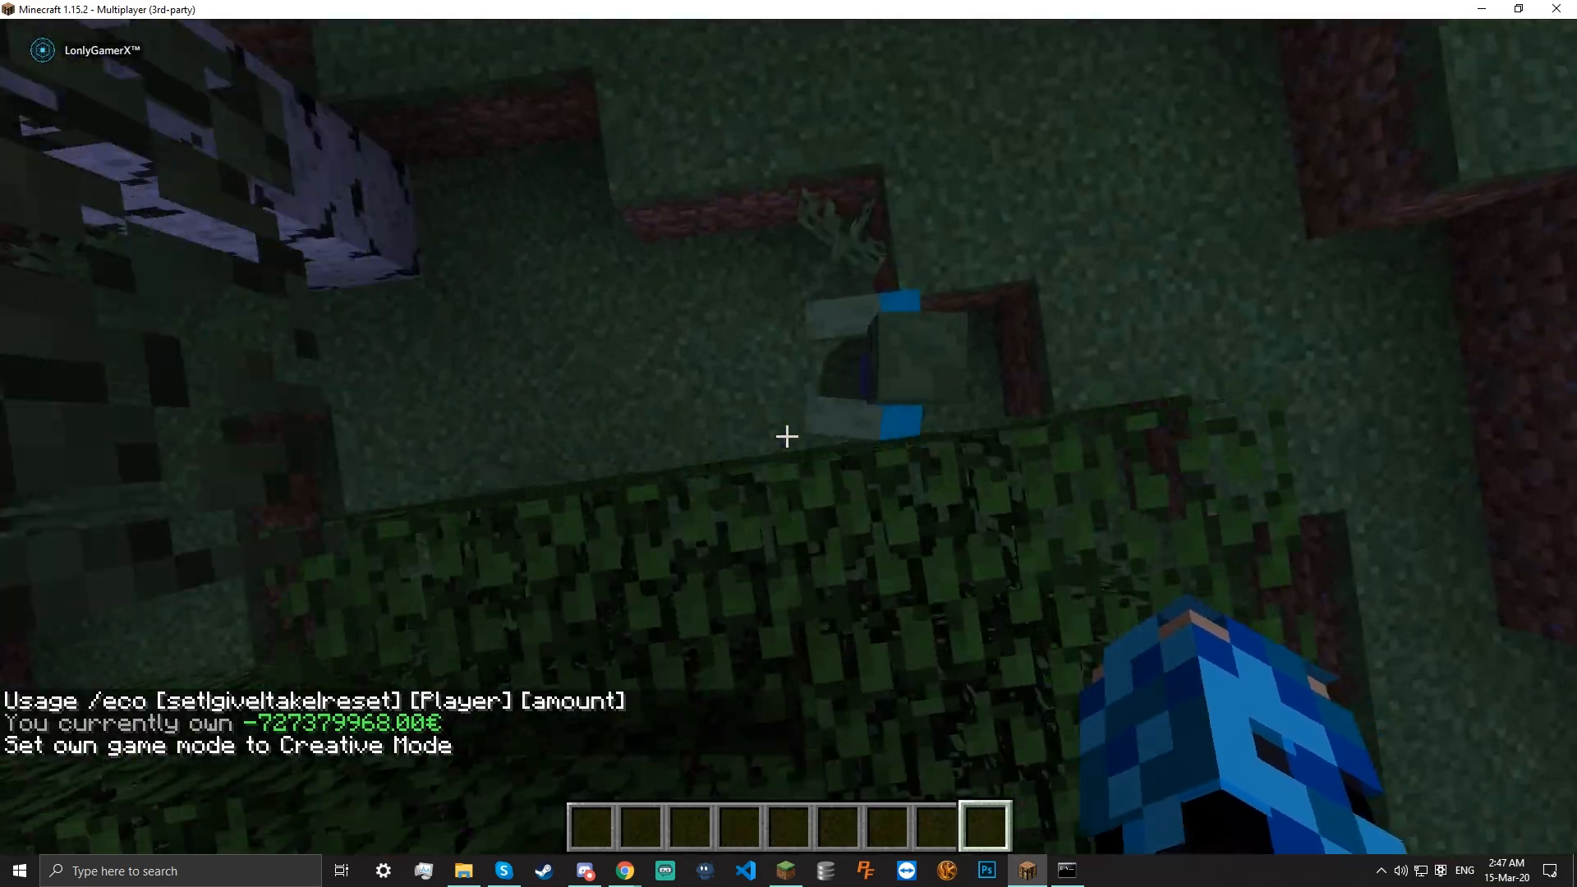
key("w")
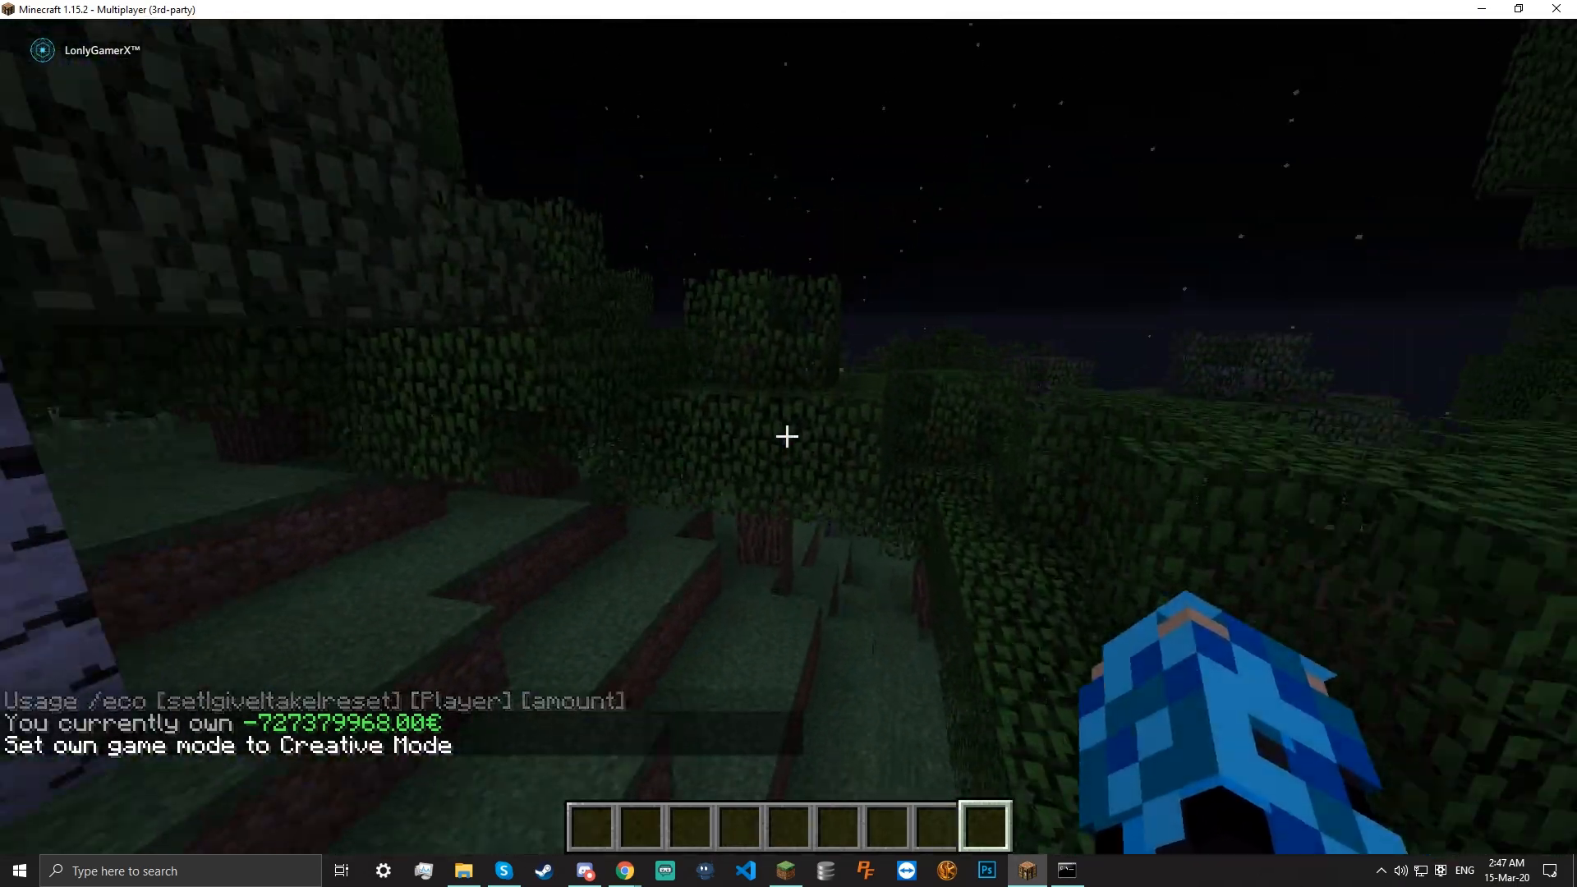
key("space")
type("/")
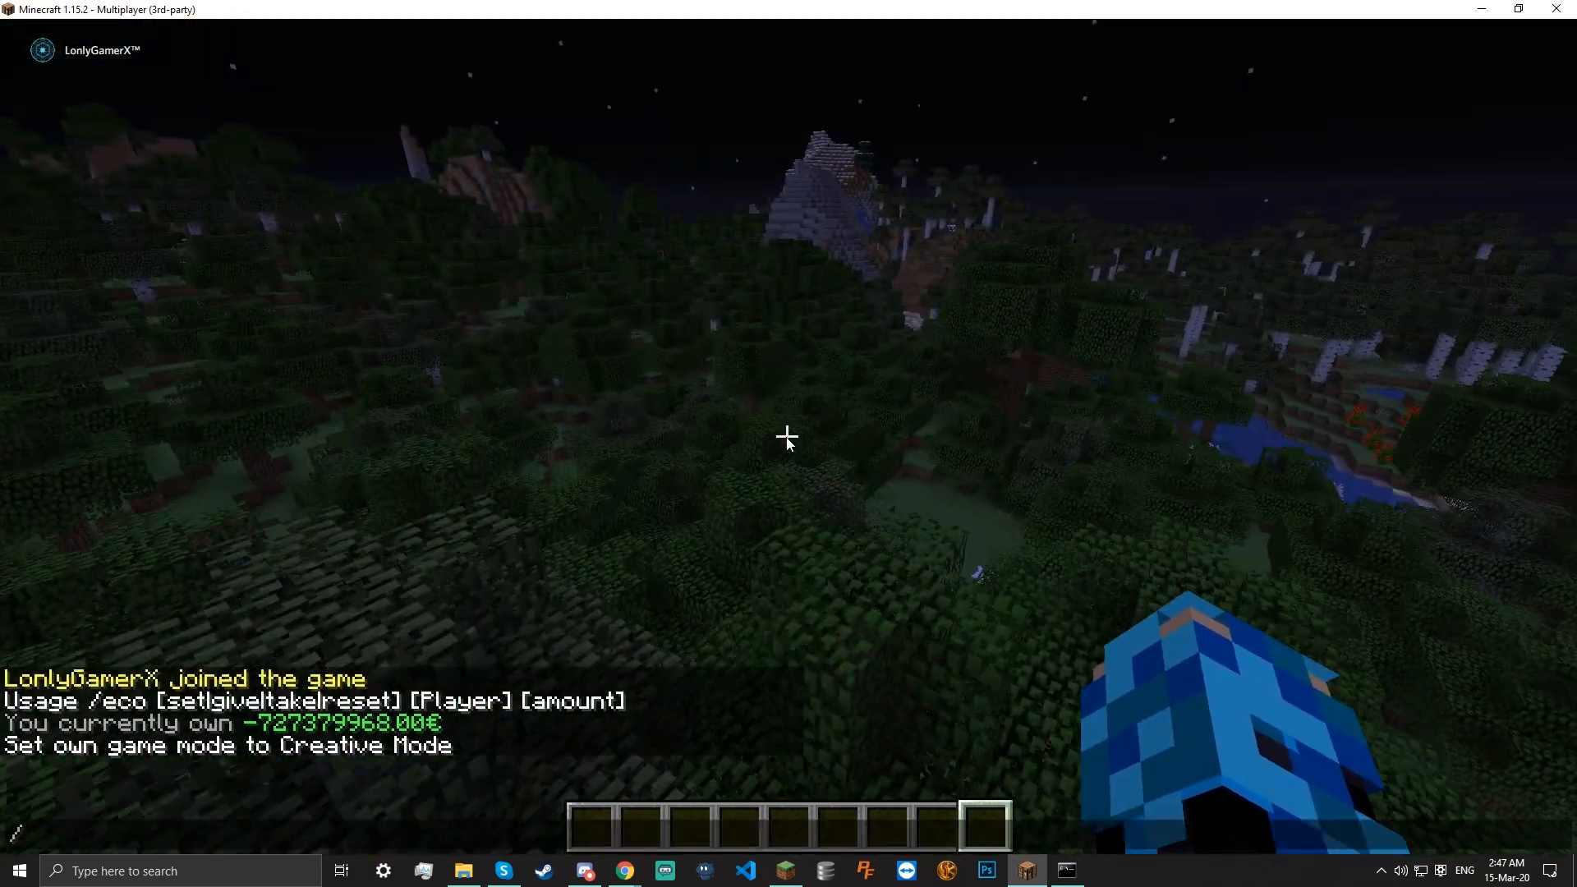
type("eco gi")
key("BackSpace")
key("BackSpace")
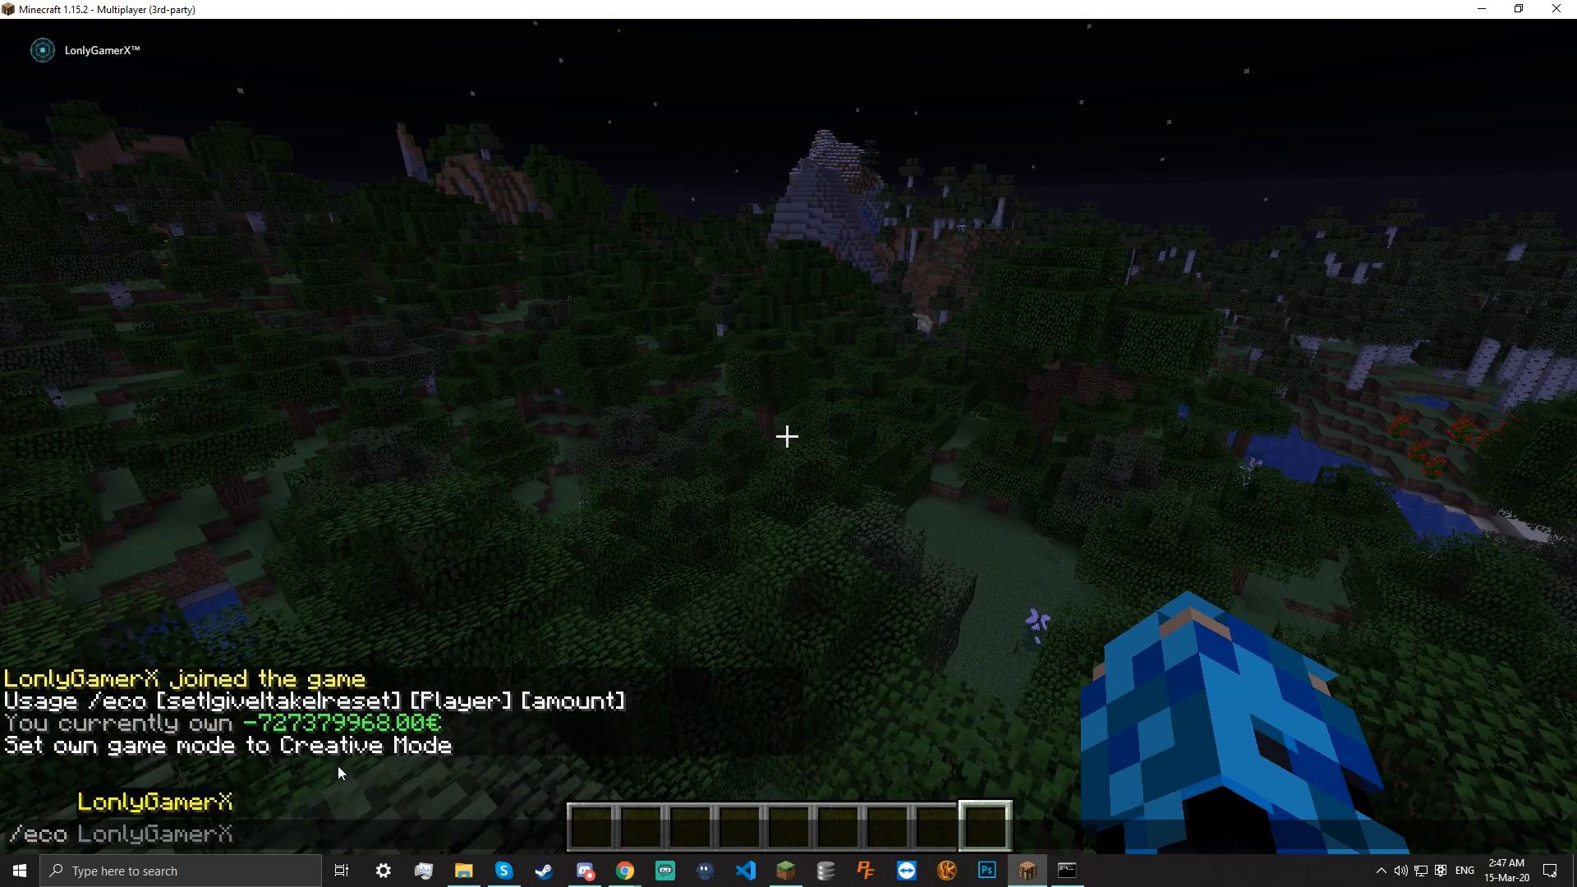
key("Return")
type("/")
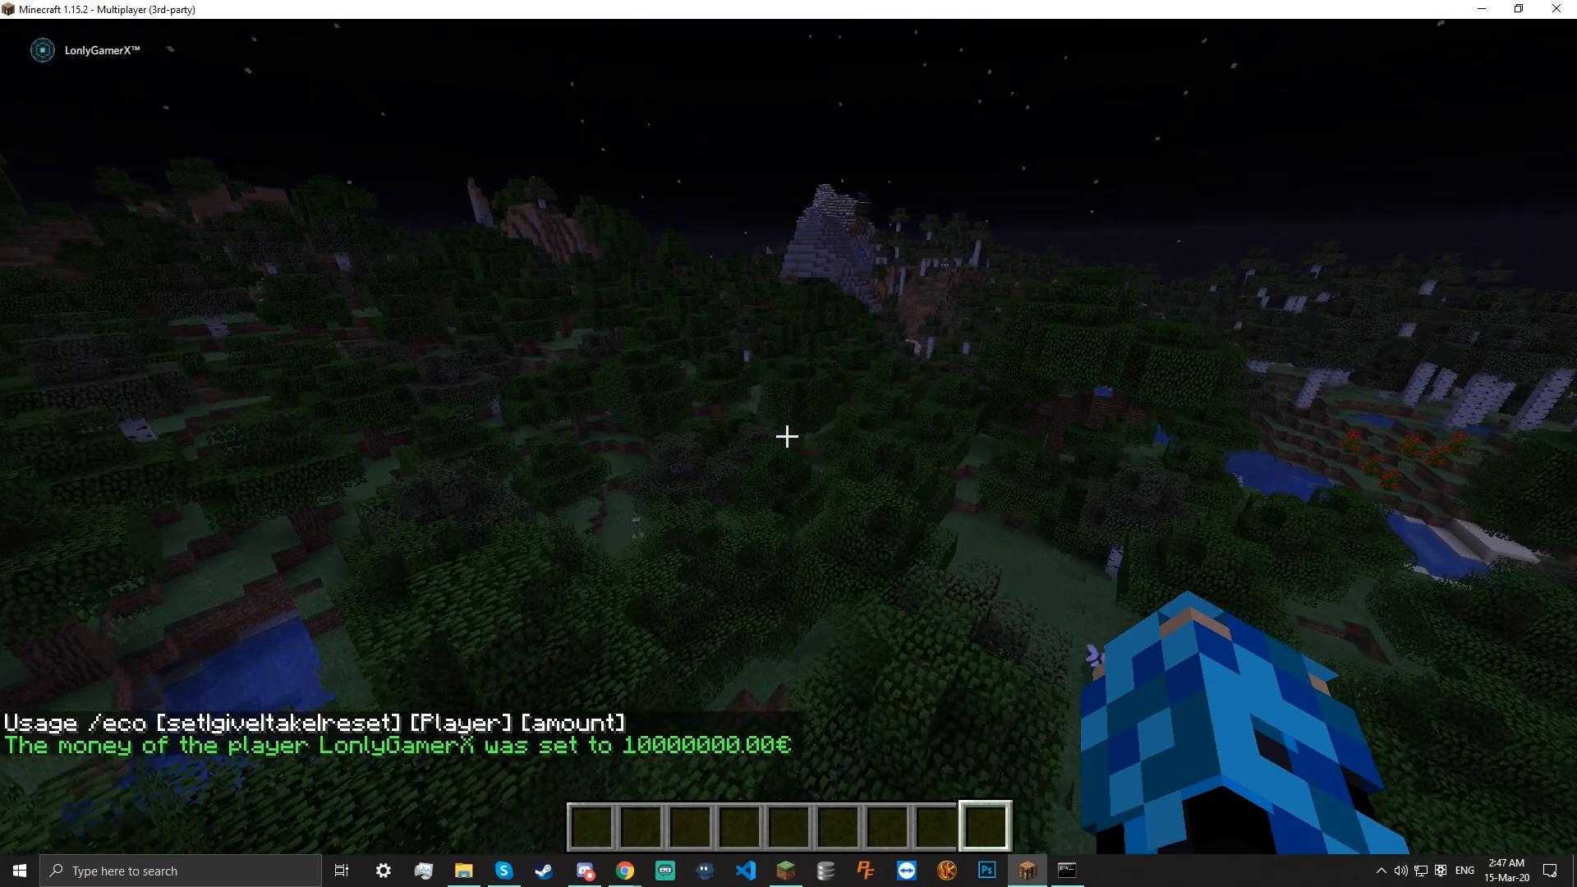
Fly over the snowy ledges and run /balance, showing 10000000.00€ and the player ranked first
key("w")
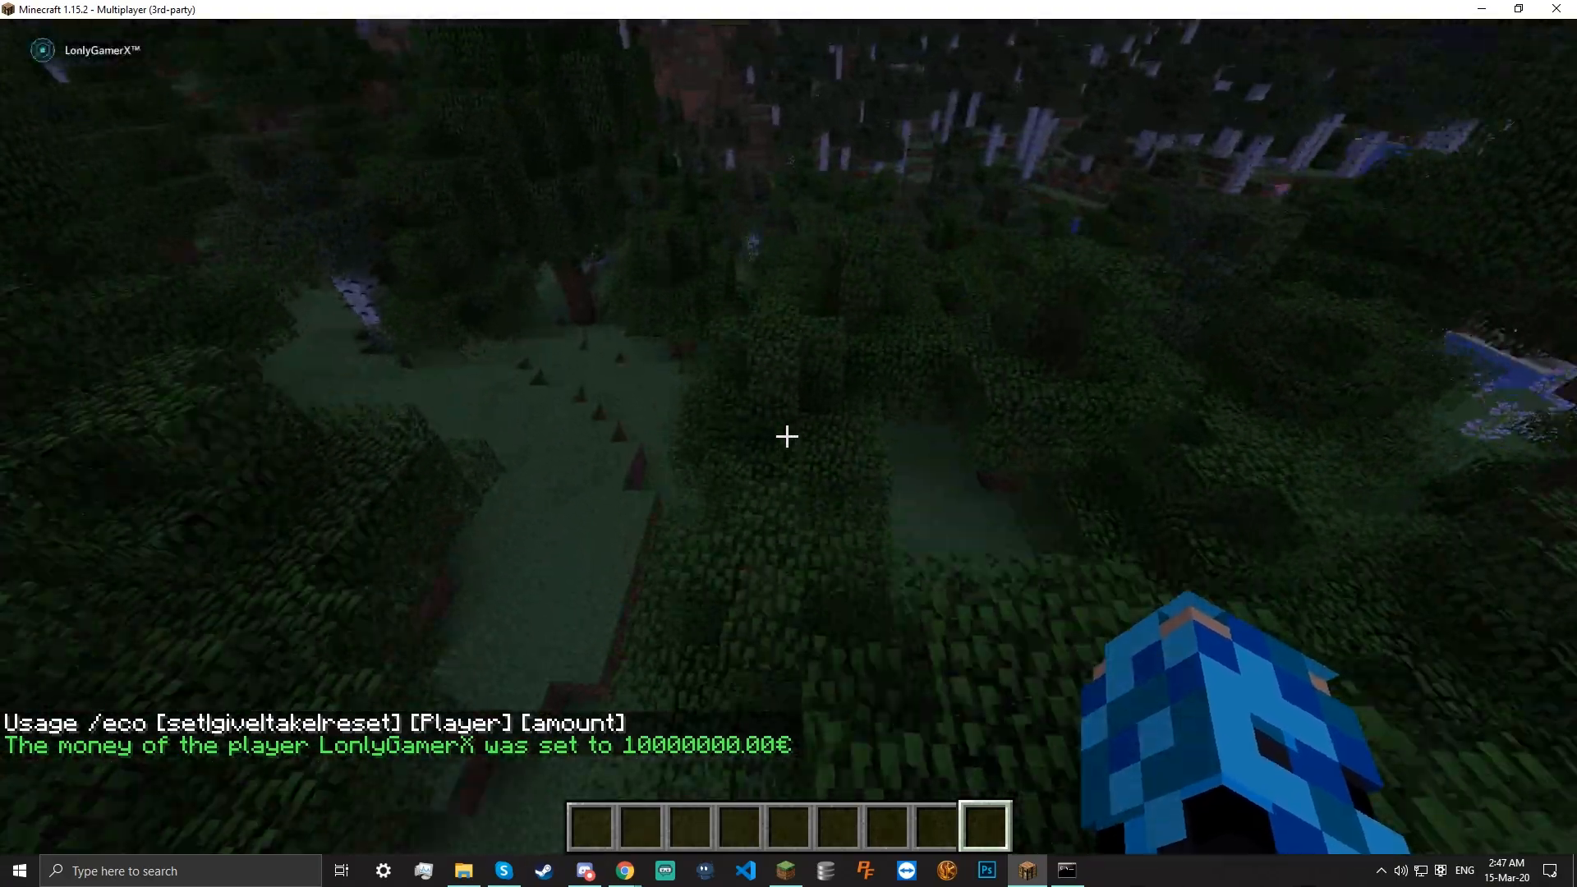
key("w")
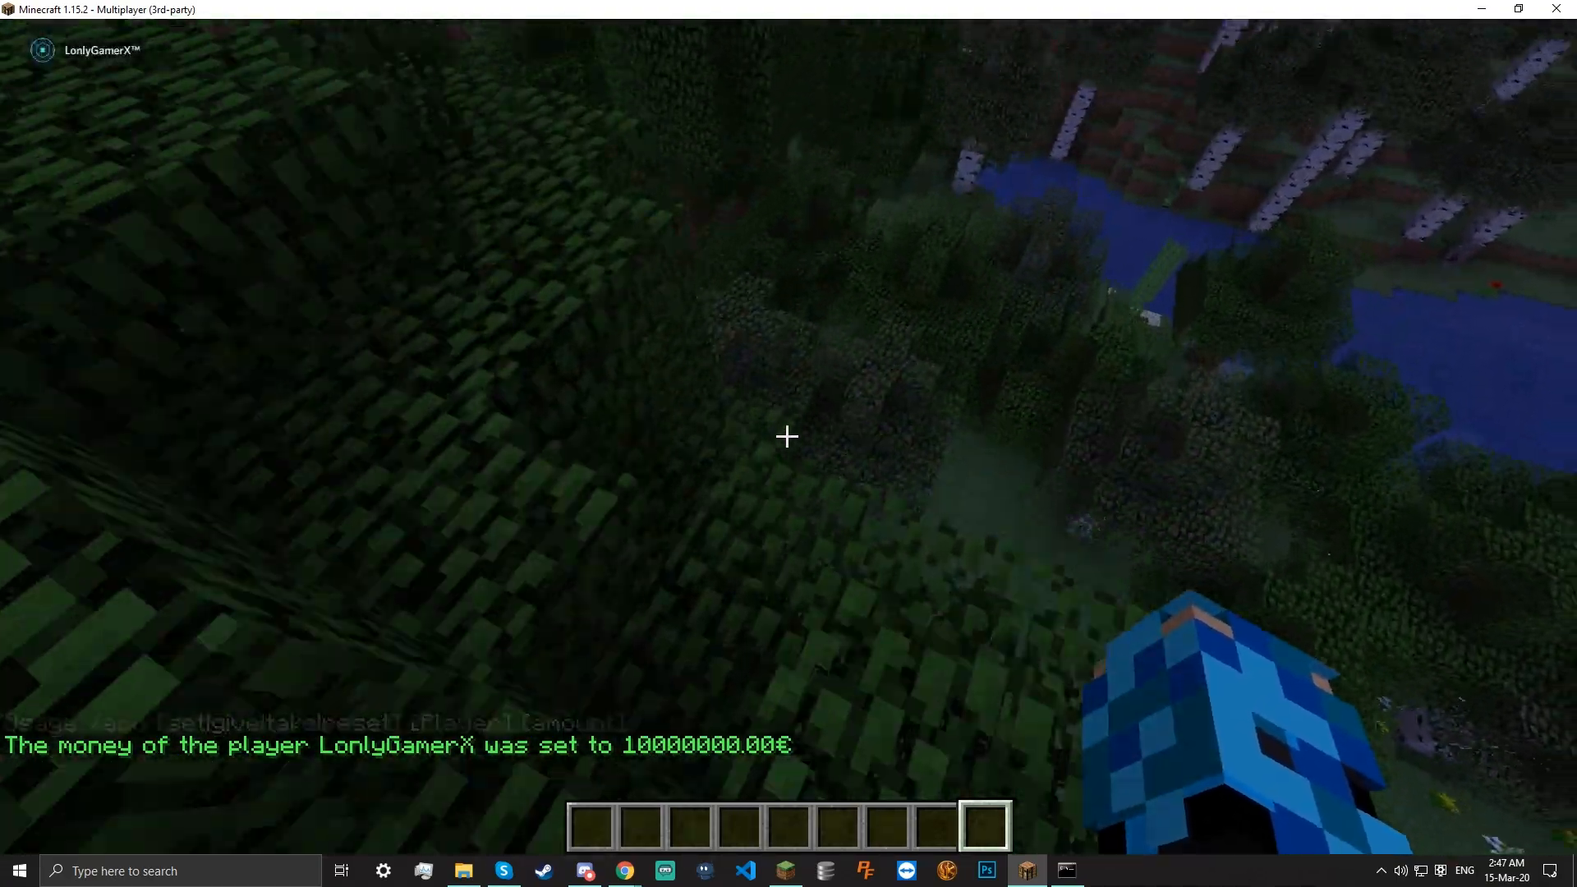
key("w")
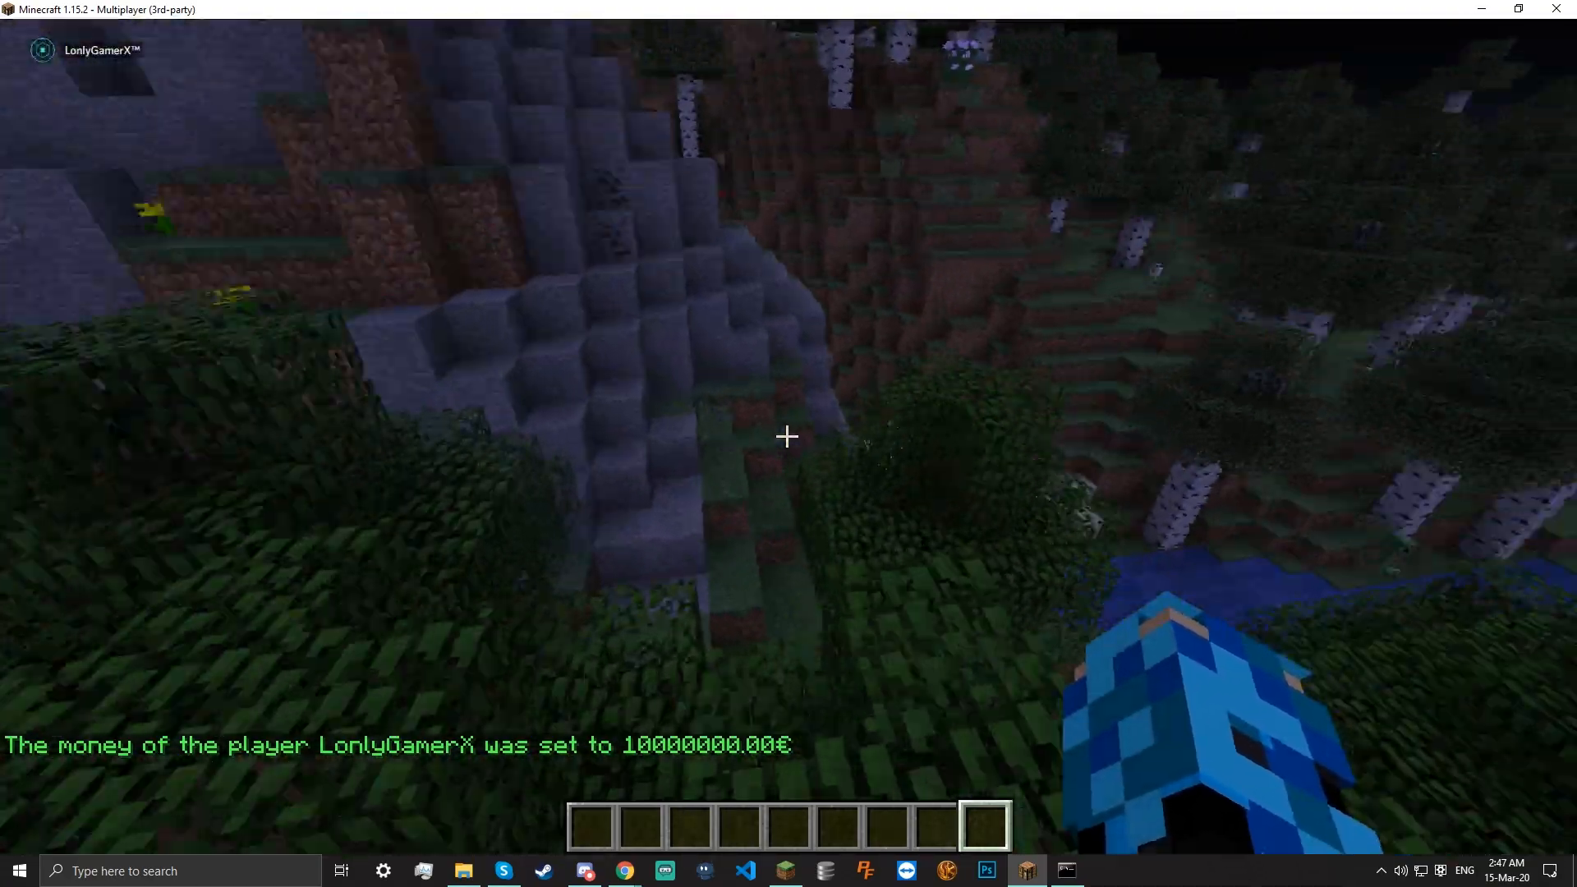
key("w")
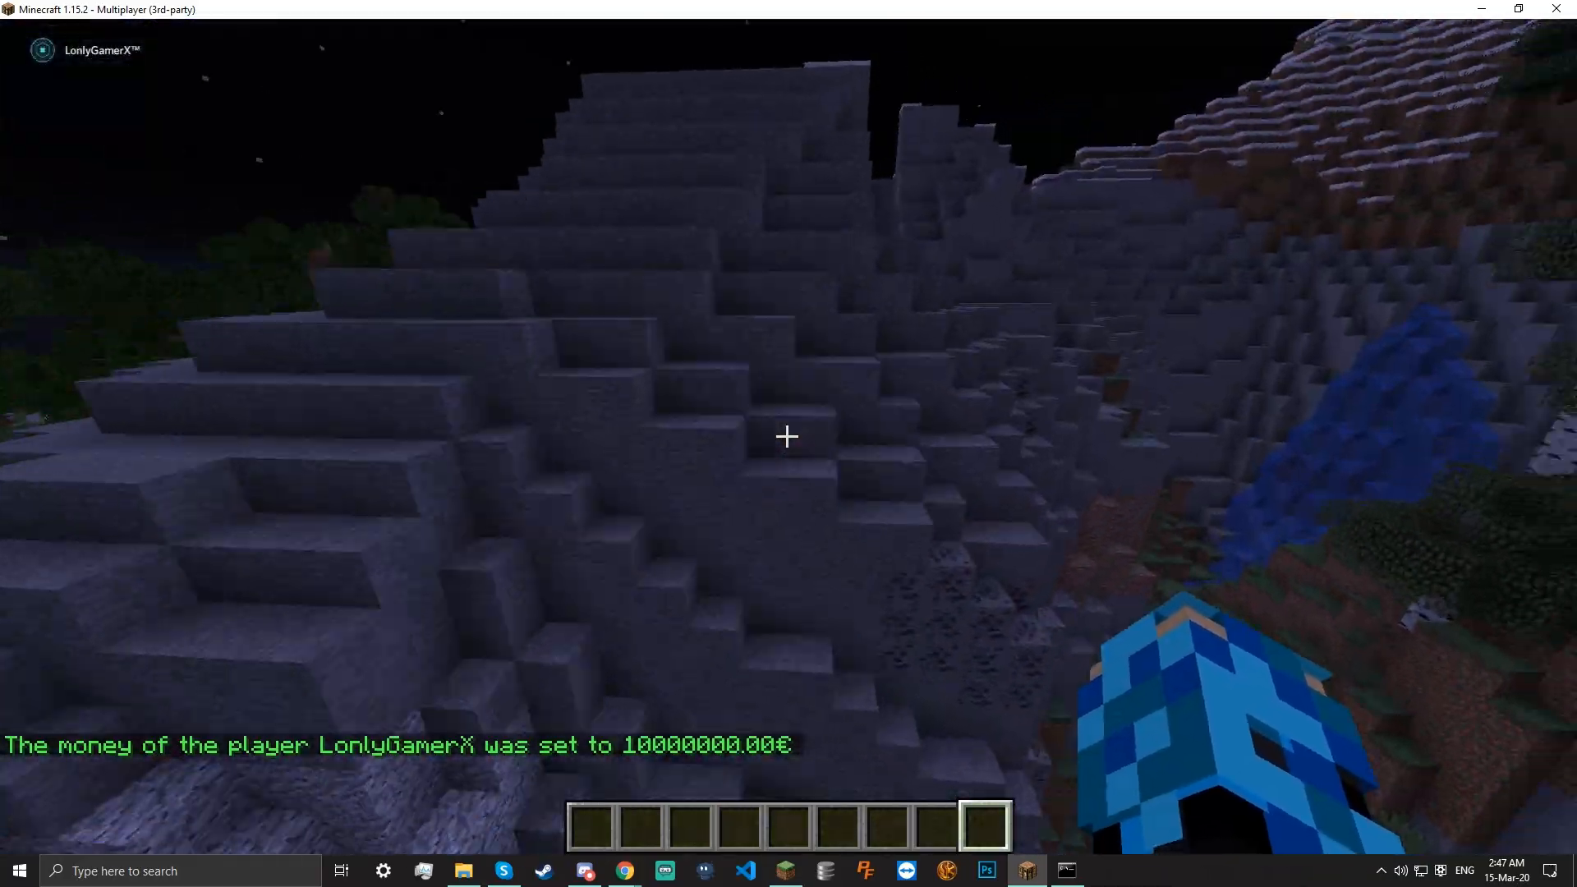
key("space")
key("w")
key("space")
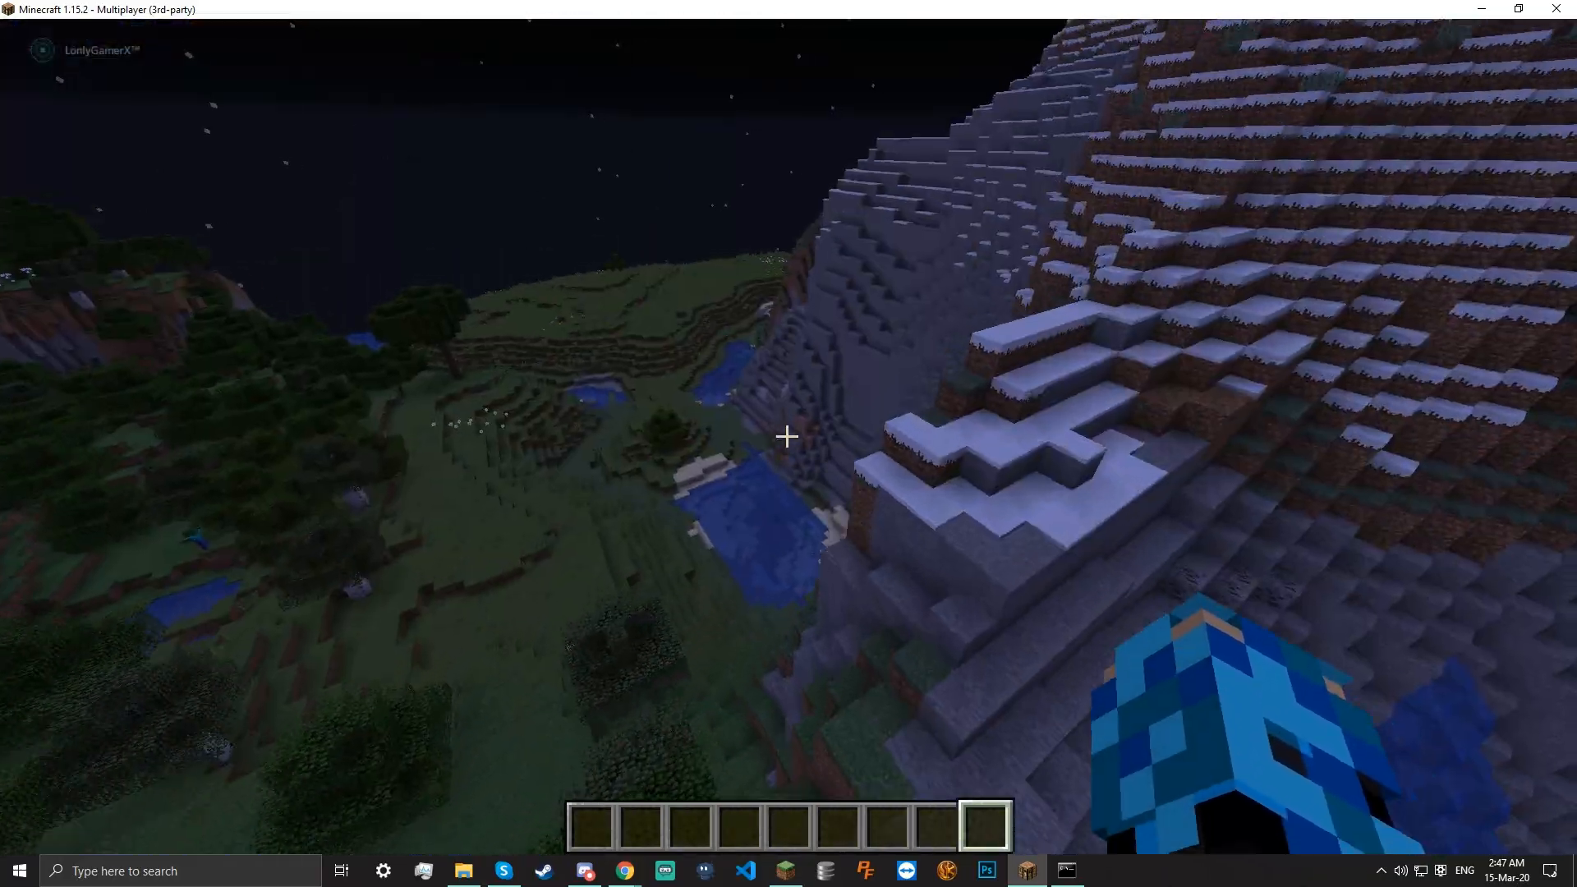
key("w")
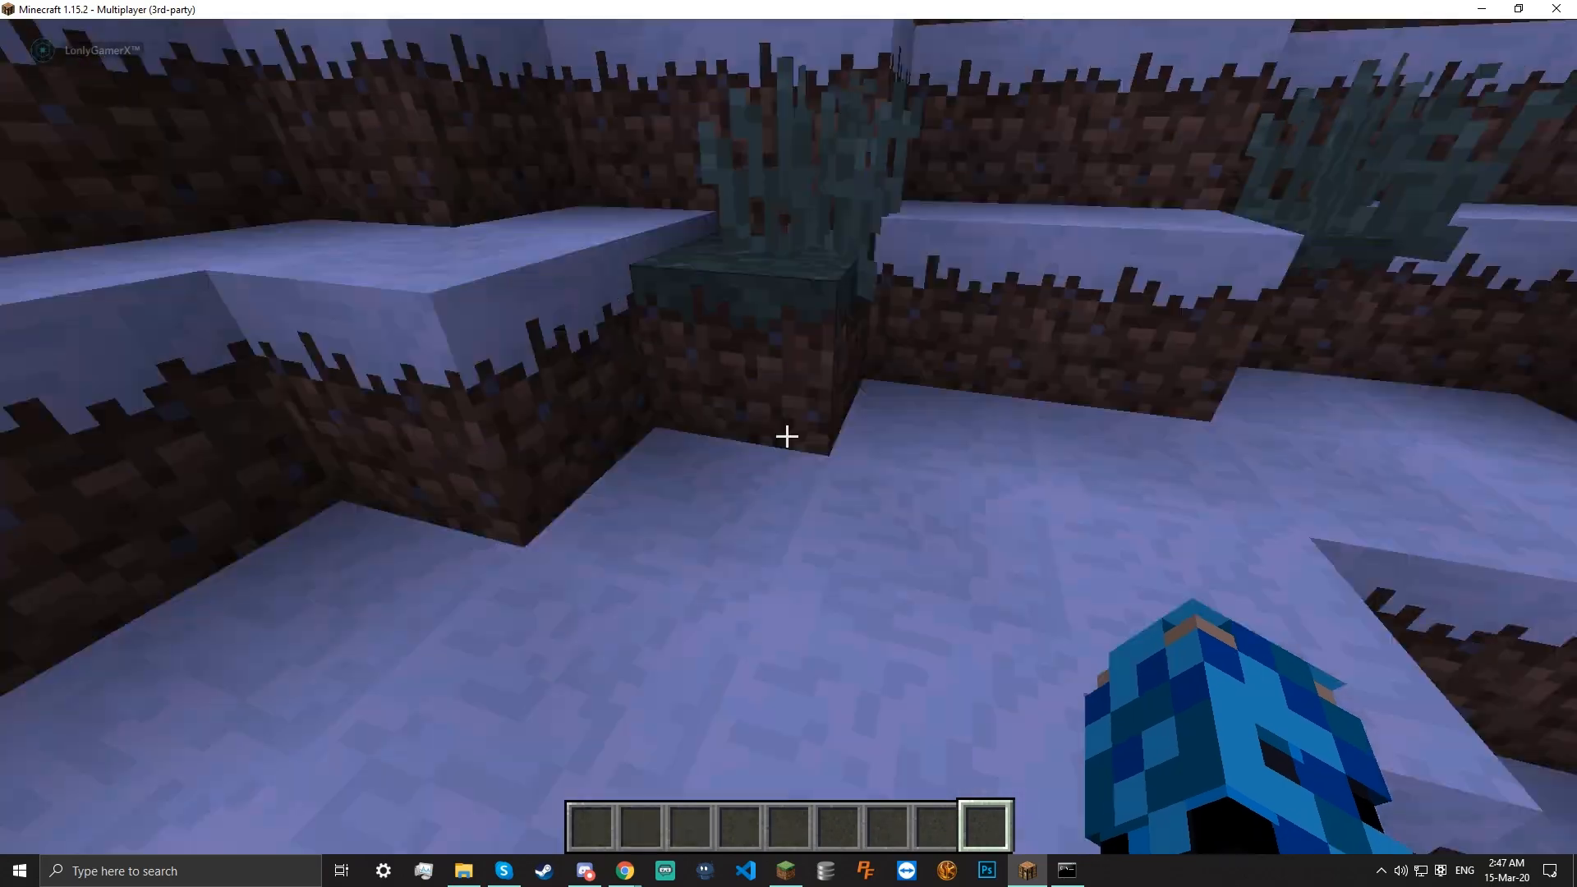
key("space")
key("w")
key("space")
key("w")
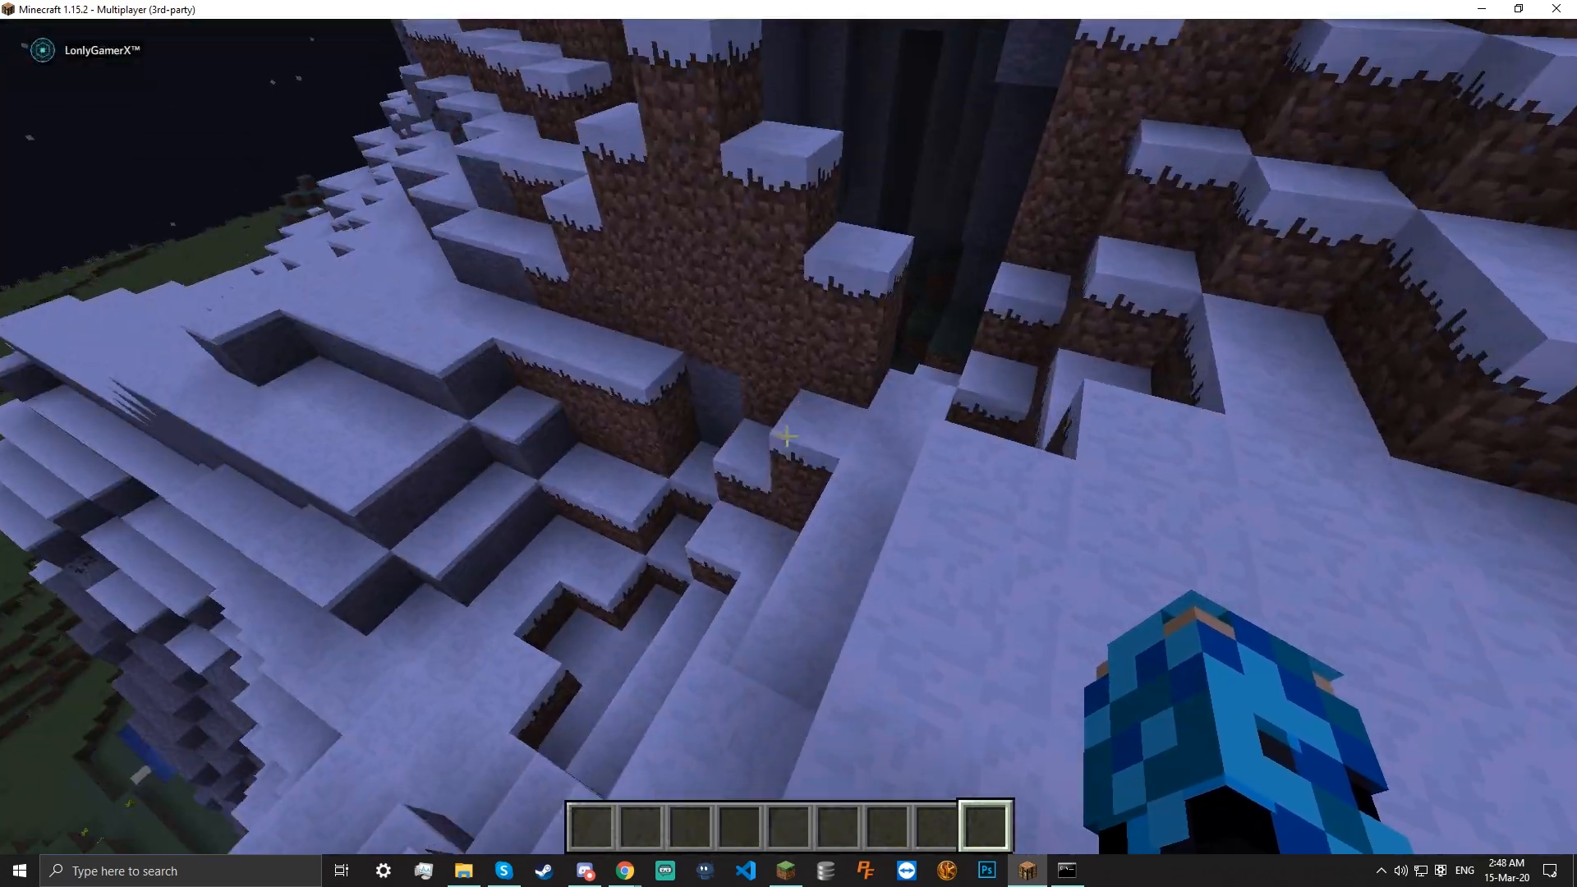
key("w")
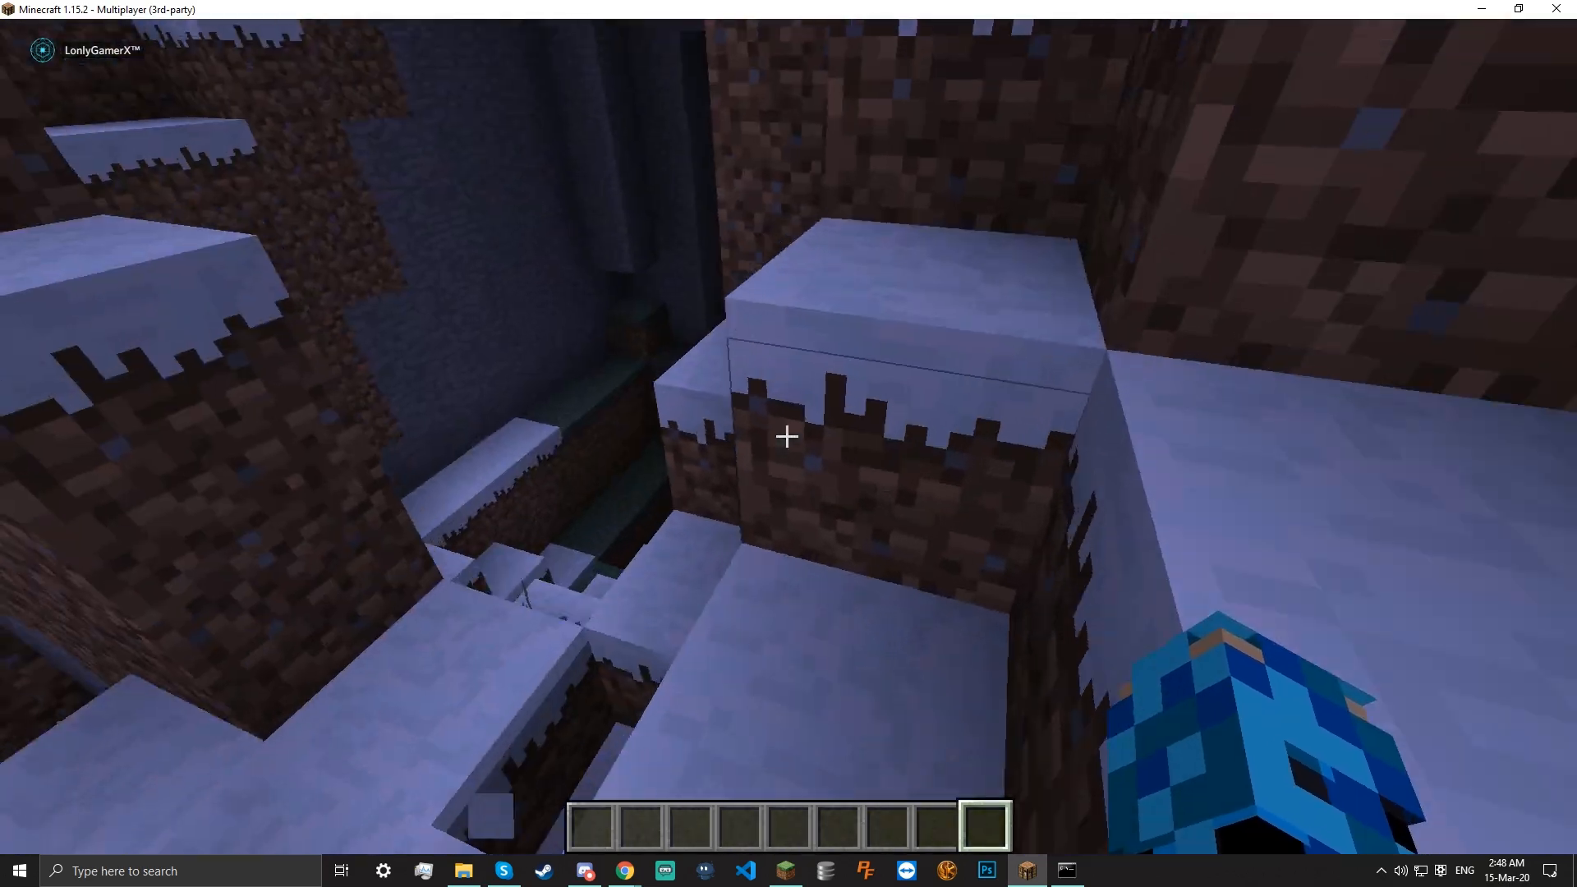
key("space")
key("w")
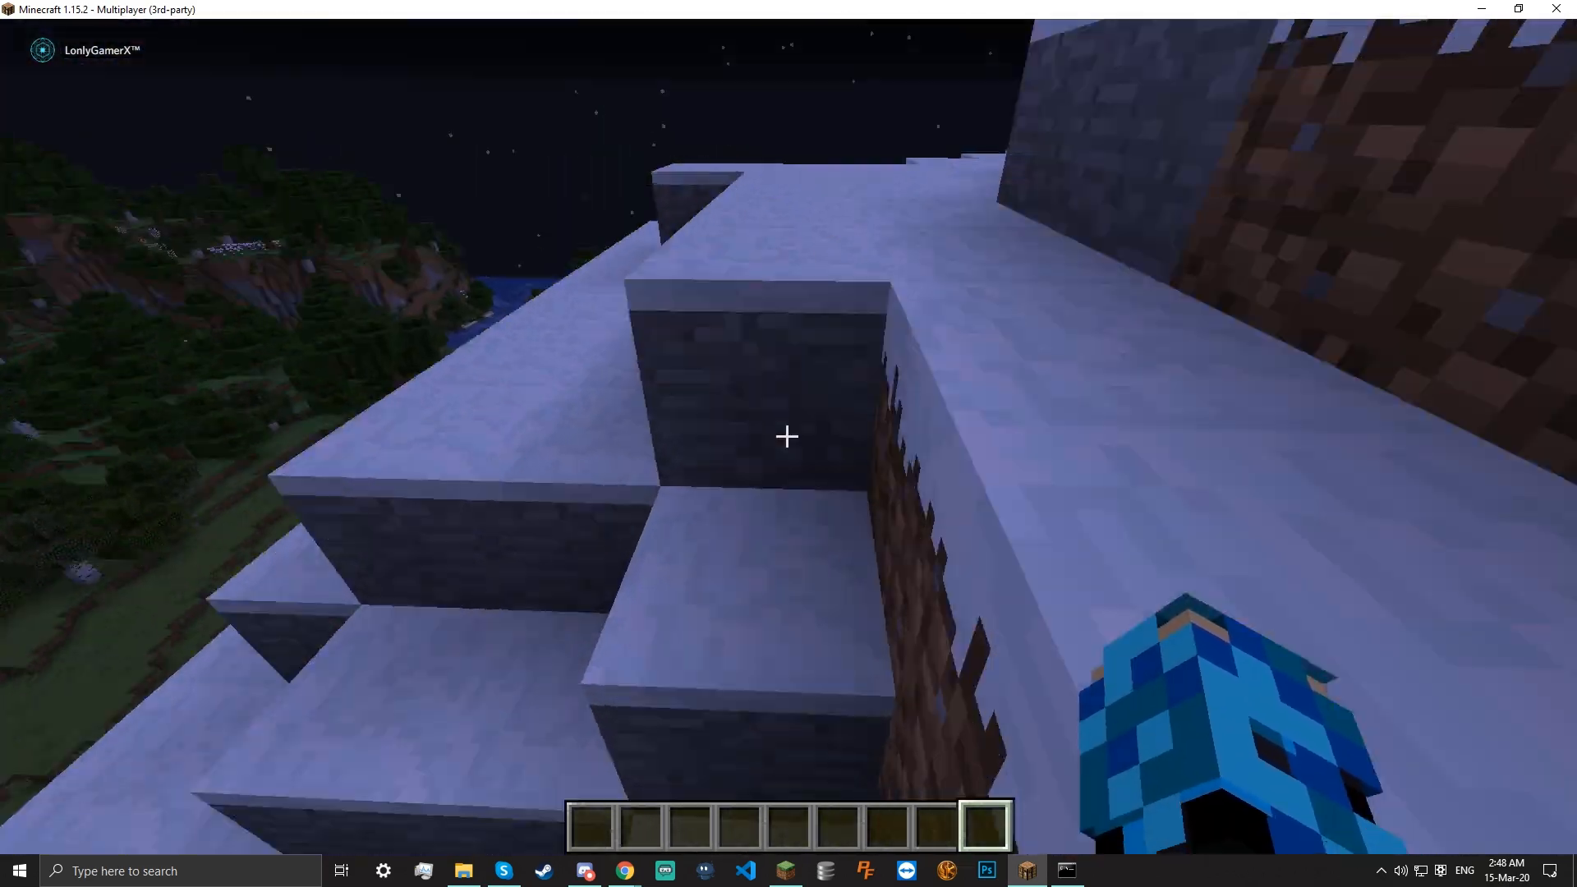
key("w")
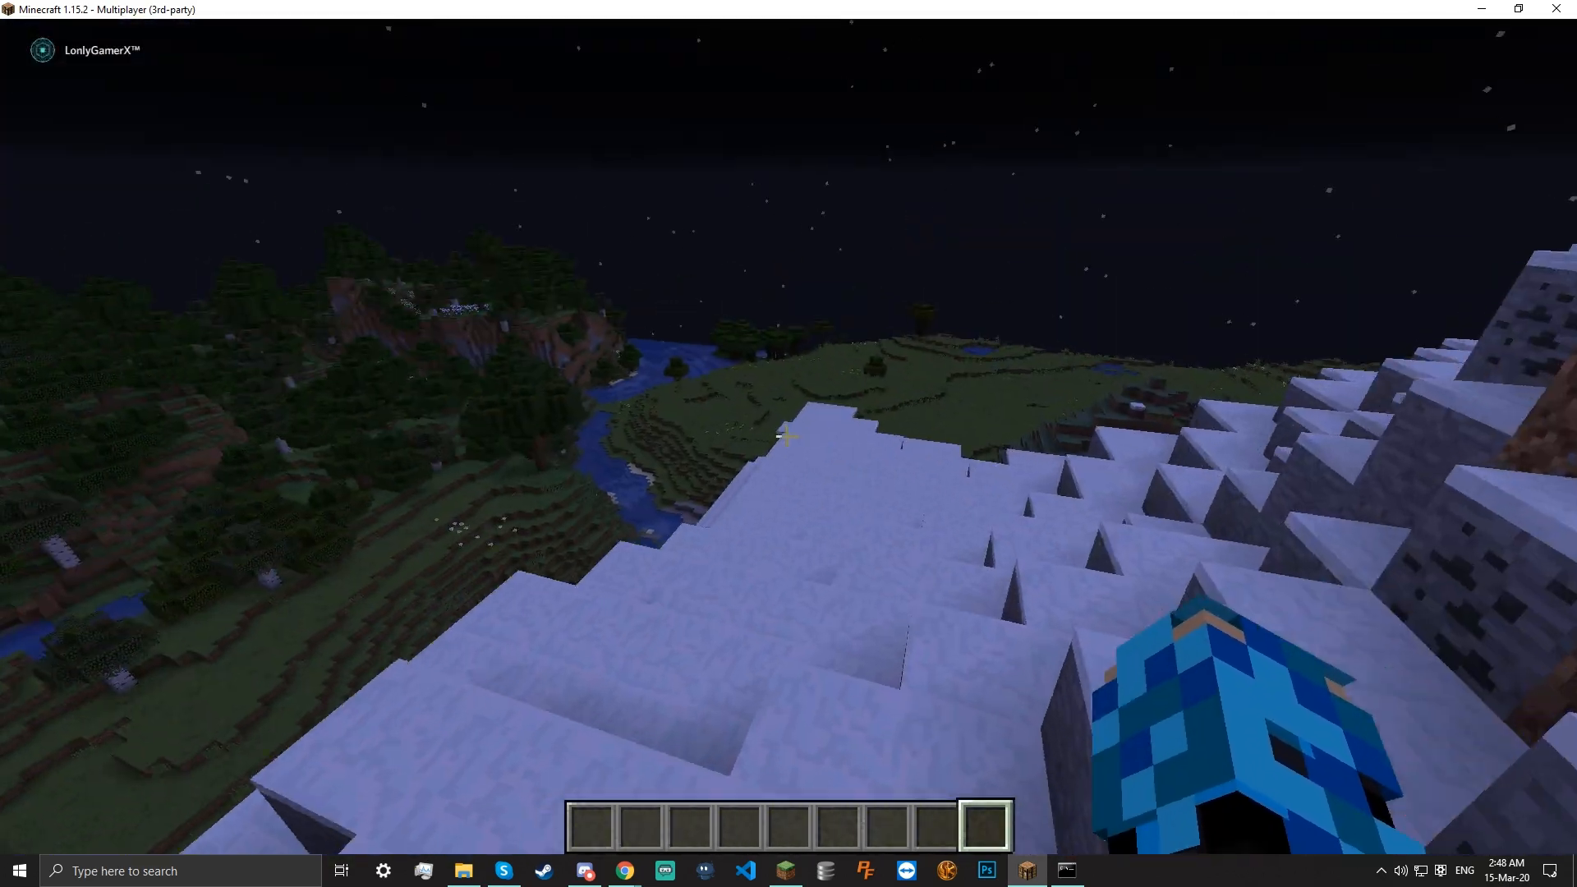
type("w/balance")
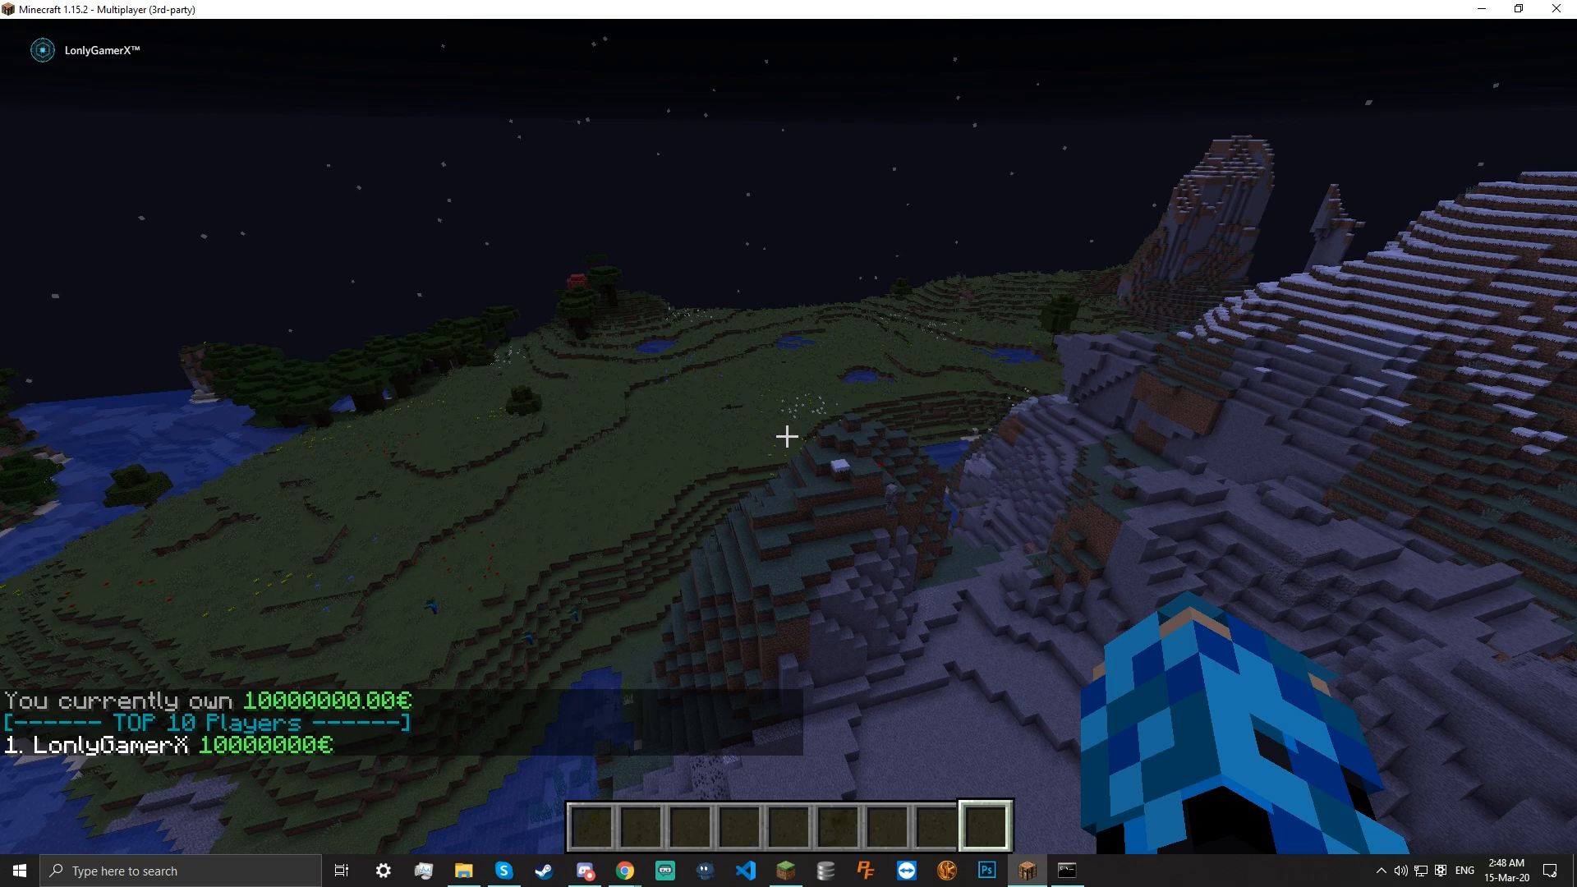
type("w")
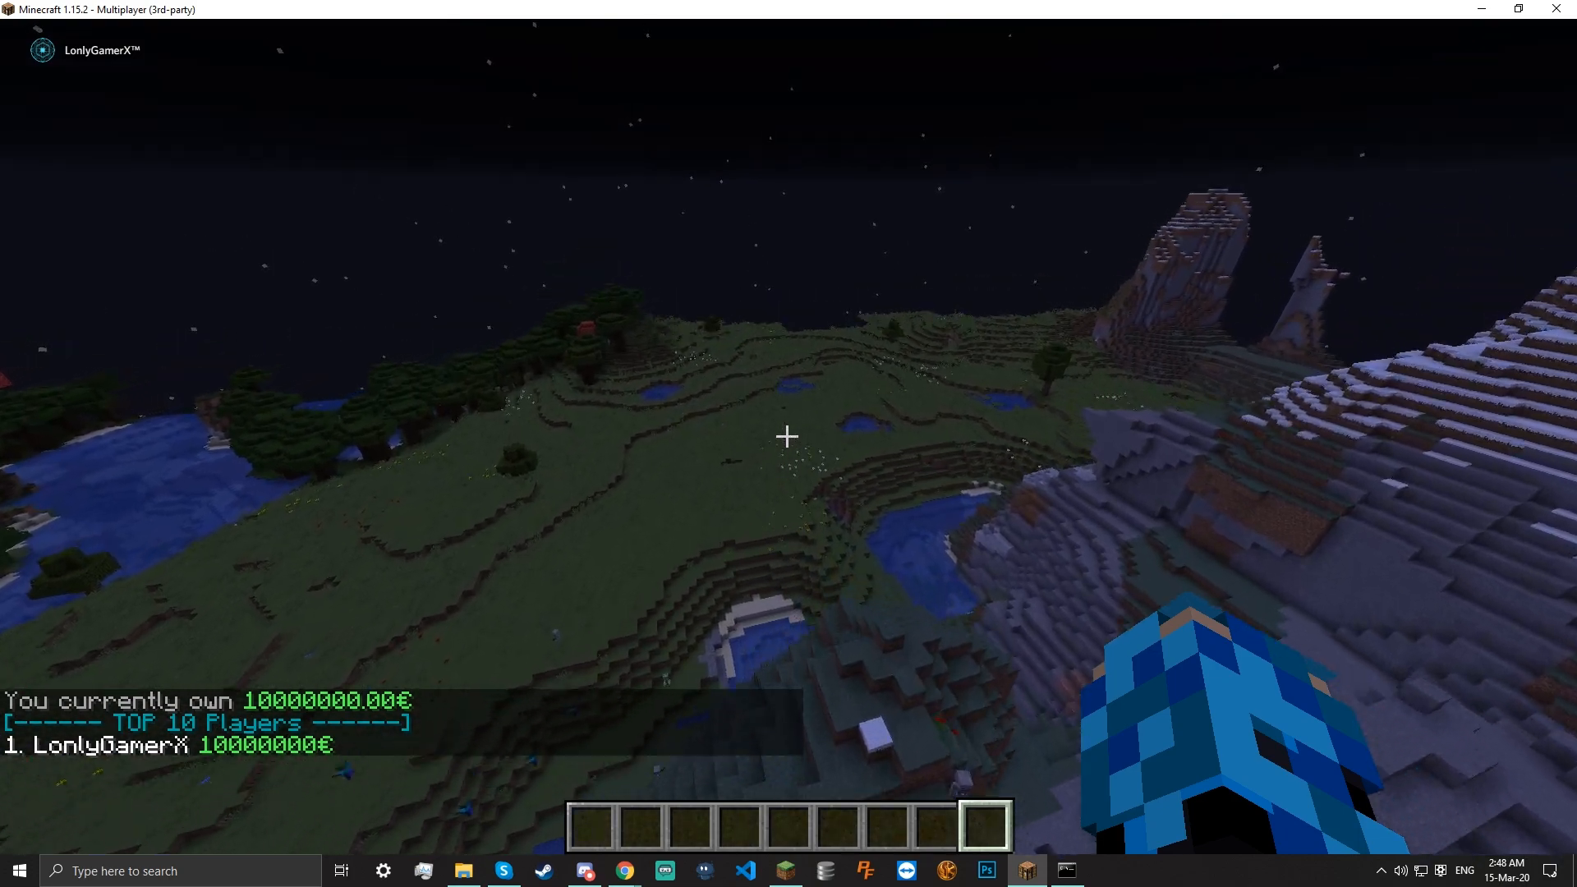
type("w")
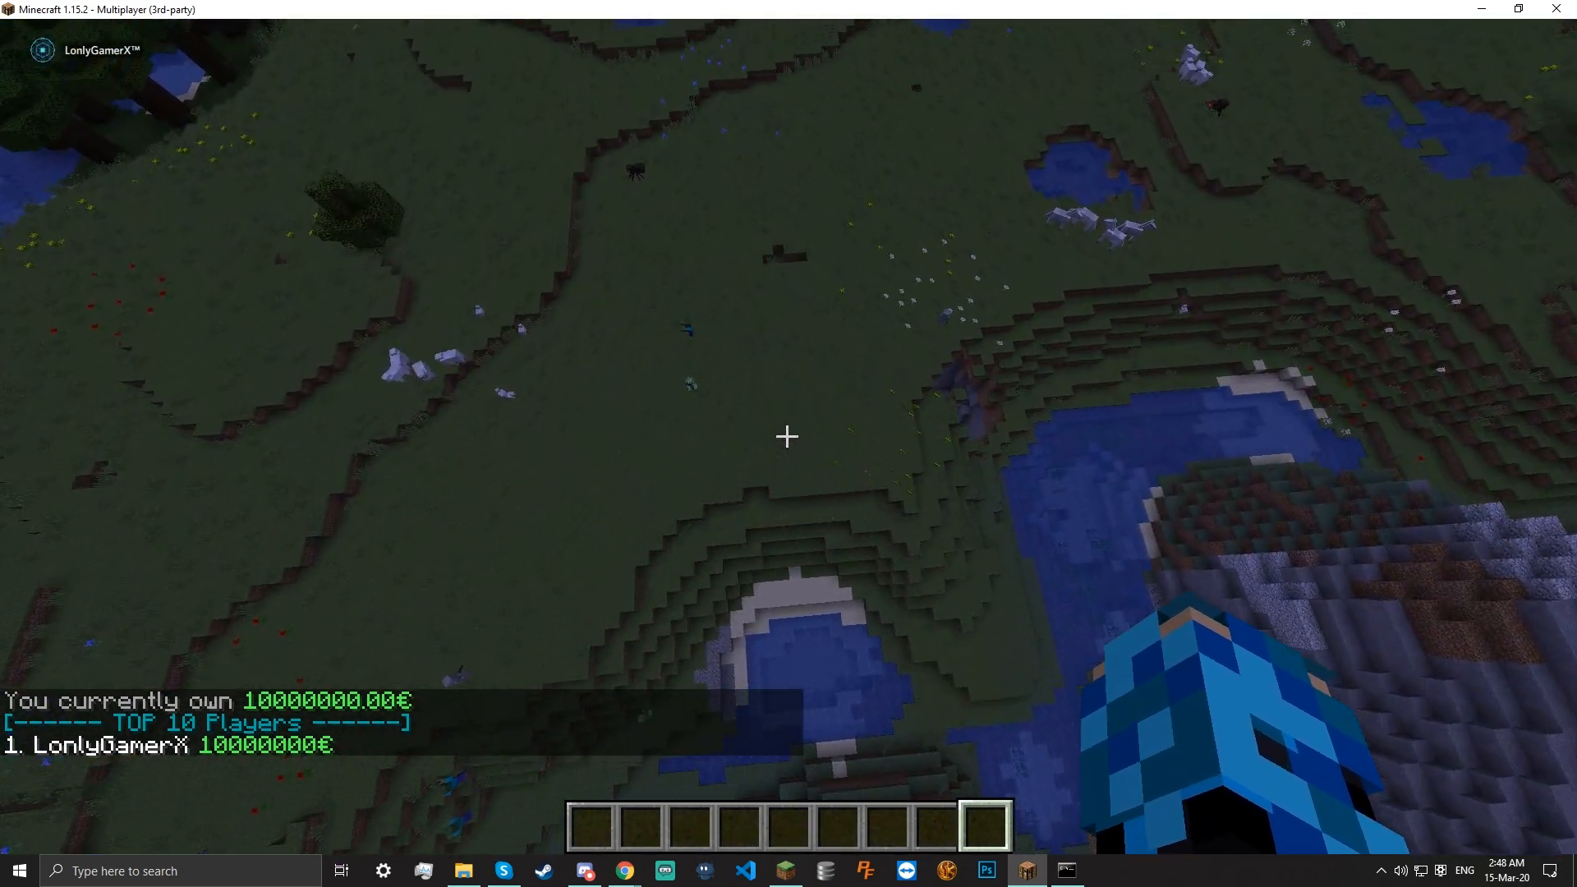
type("w")
key("shift")
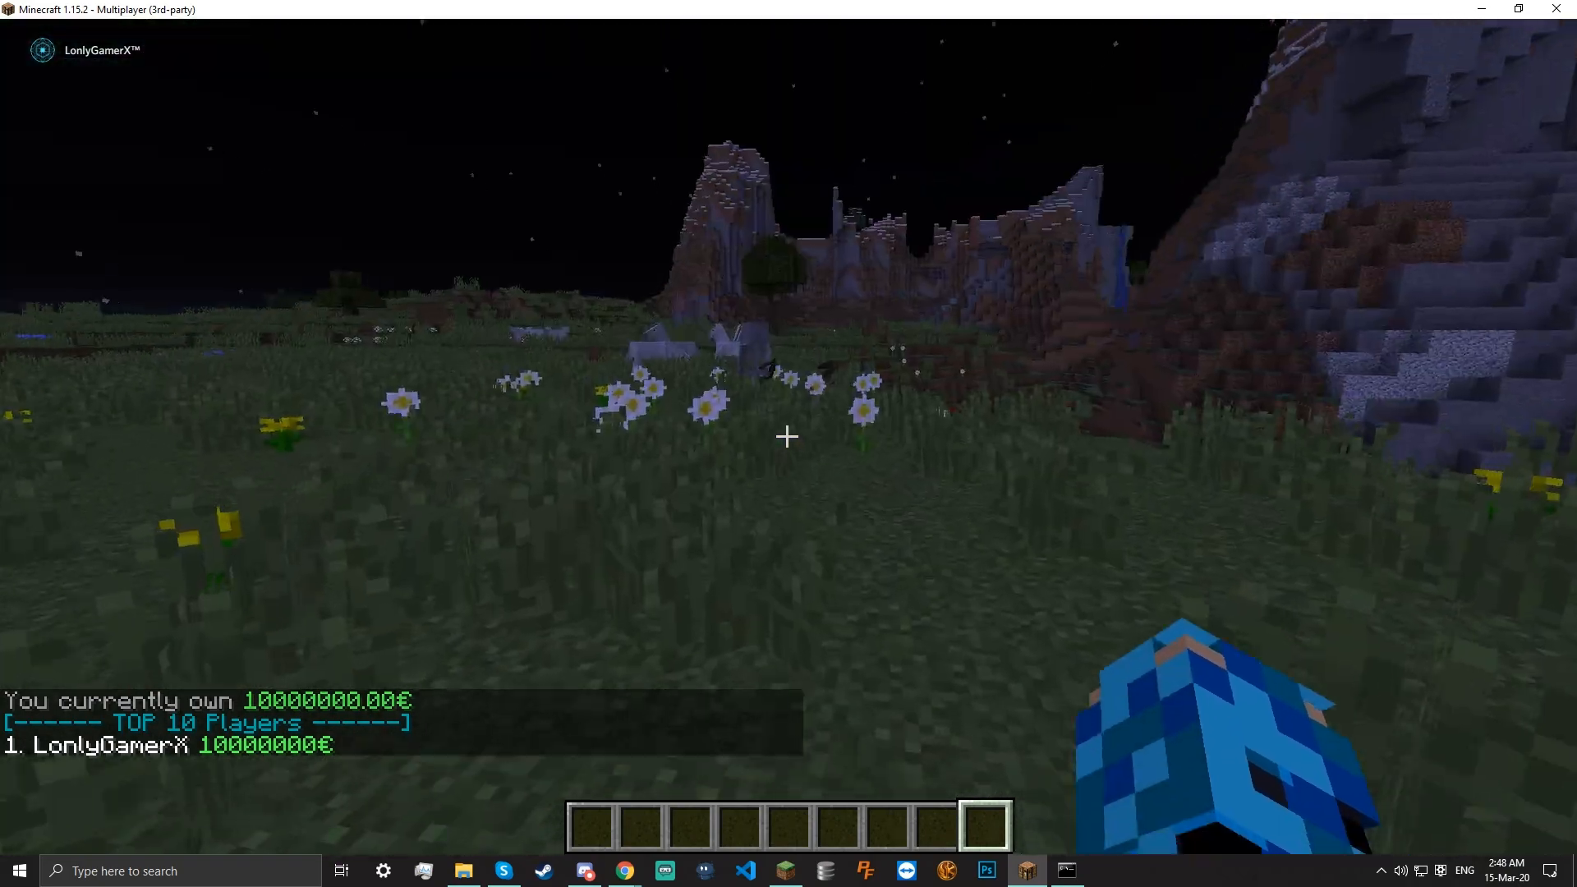
Disconnect from the local Minecraft server and bring the phpMyAdmin window forward
key("Escape")
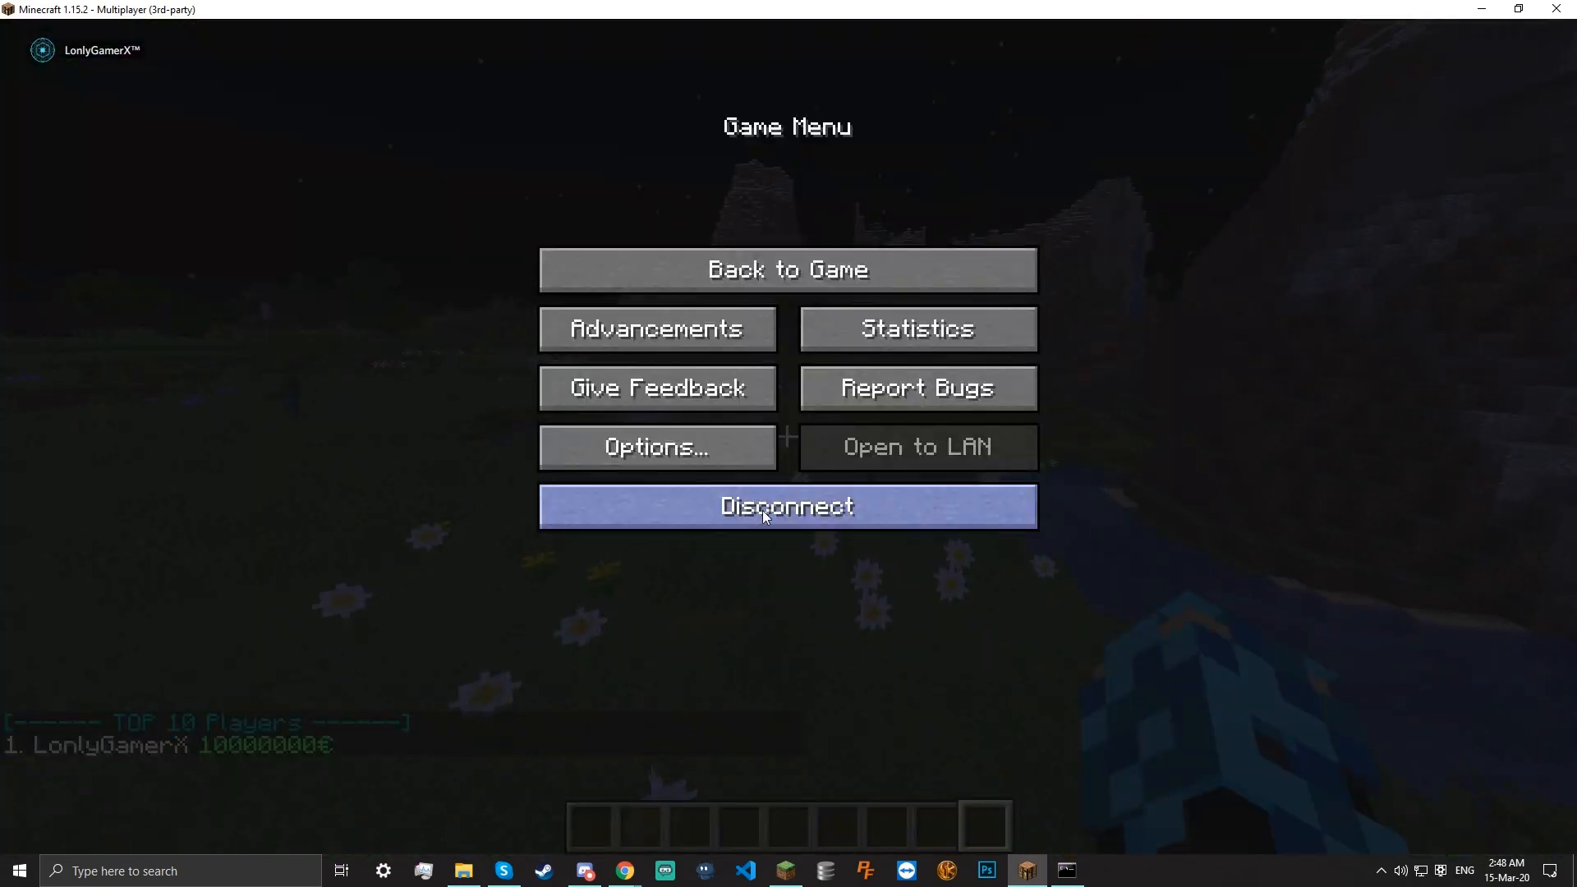
left_click(759, 503)
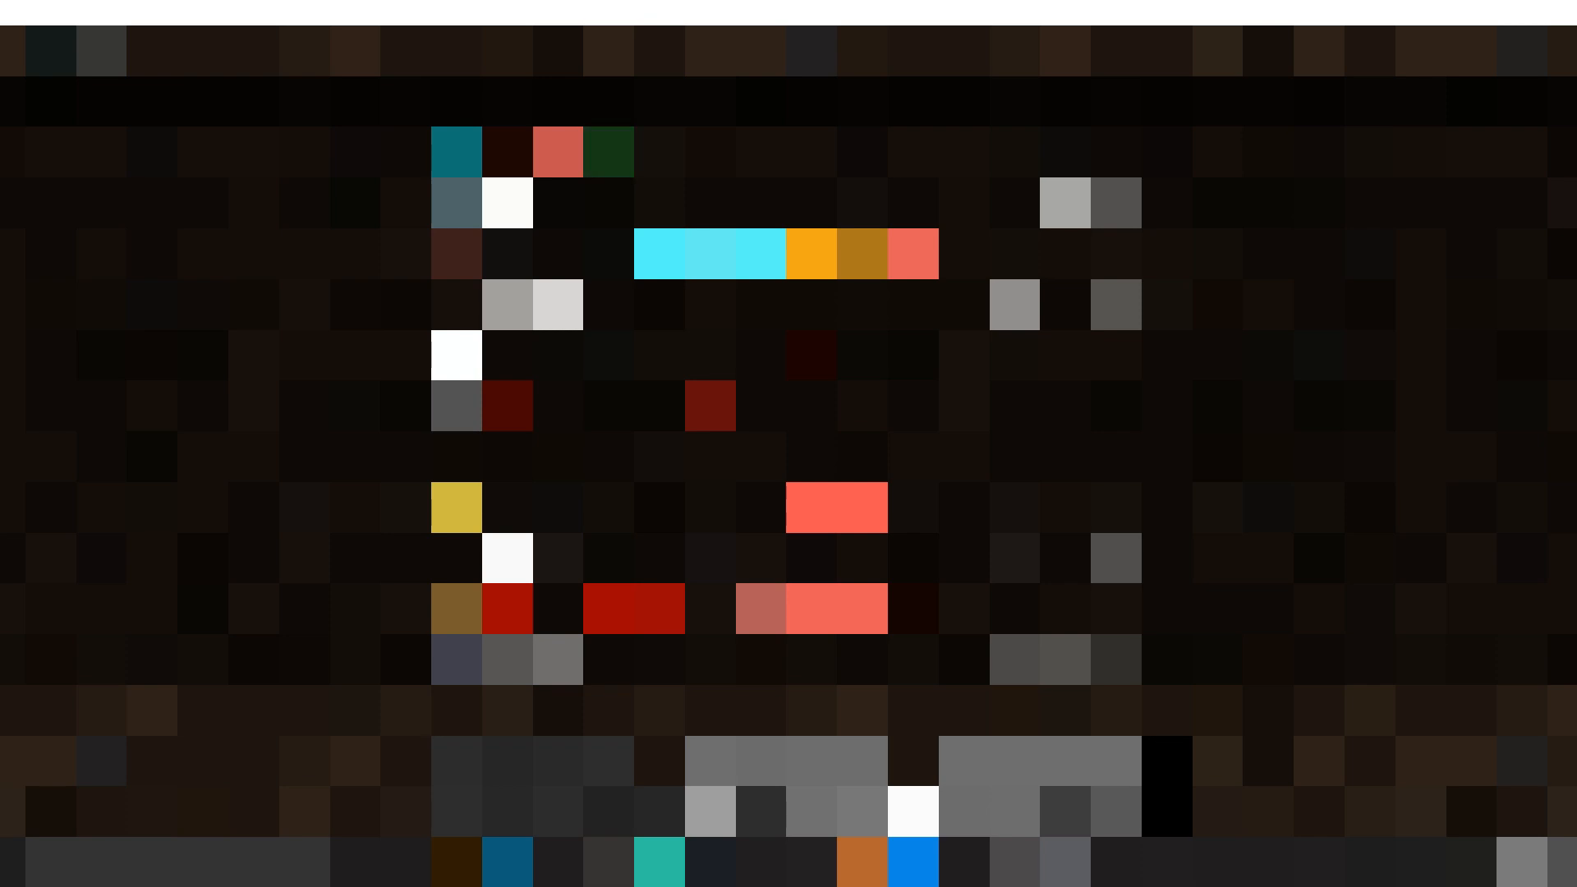
left_click(655, 842)
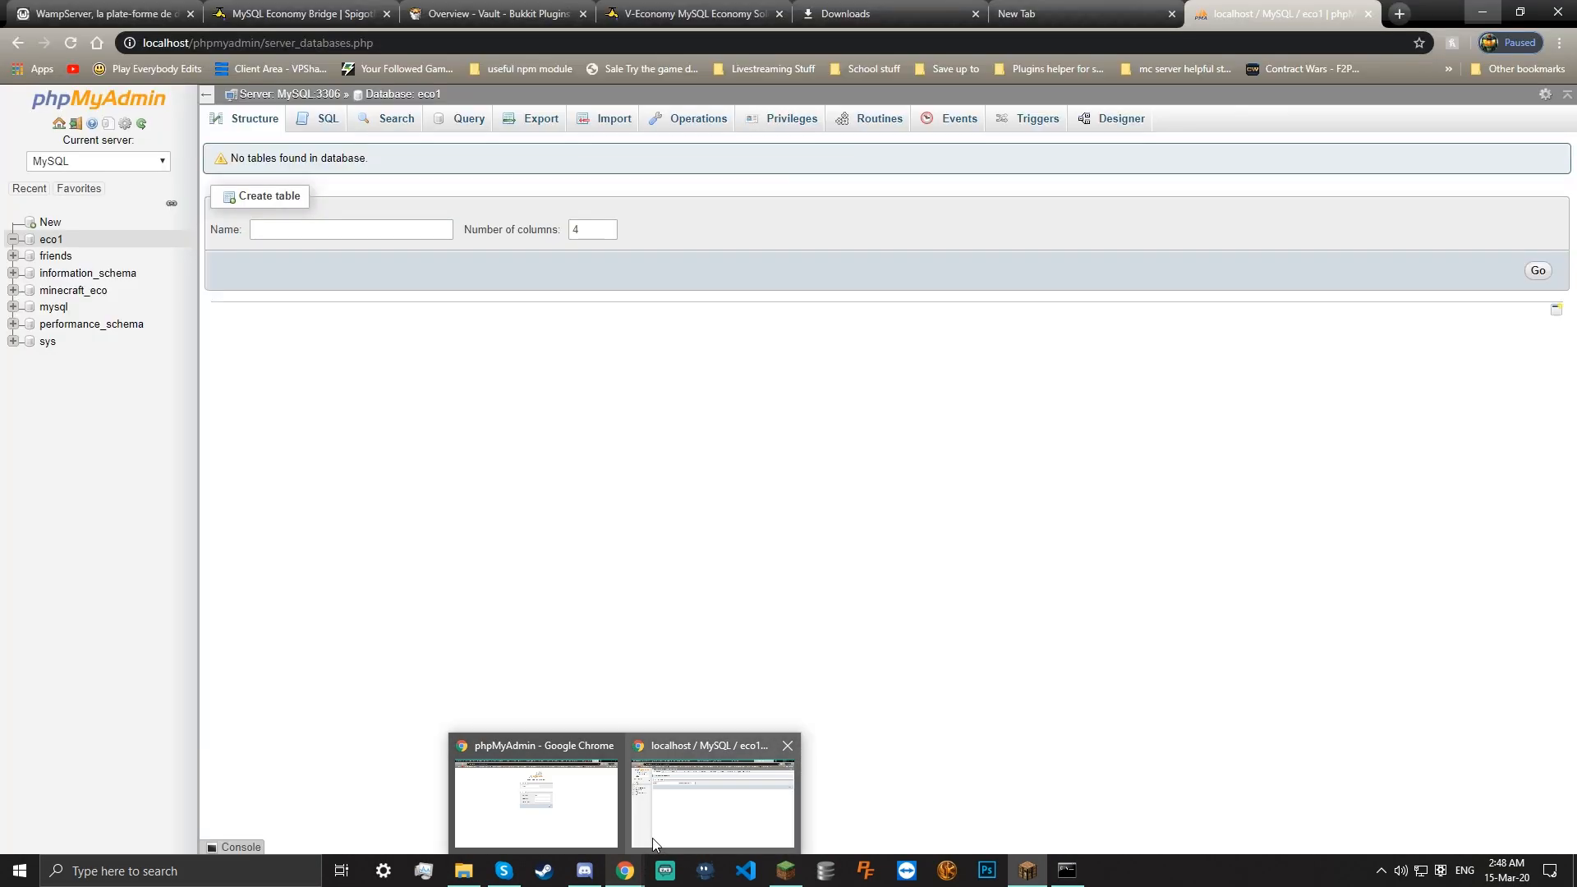
Expand eco1, view economy_logs, then open veconomy and start editing the 10000000 balance
left_click(71, 43)
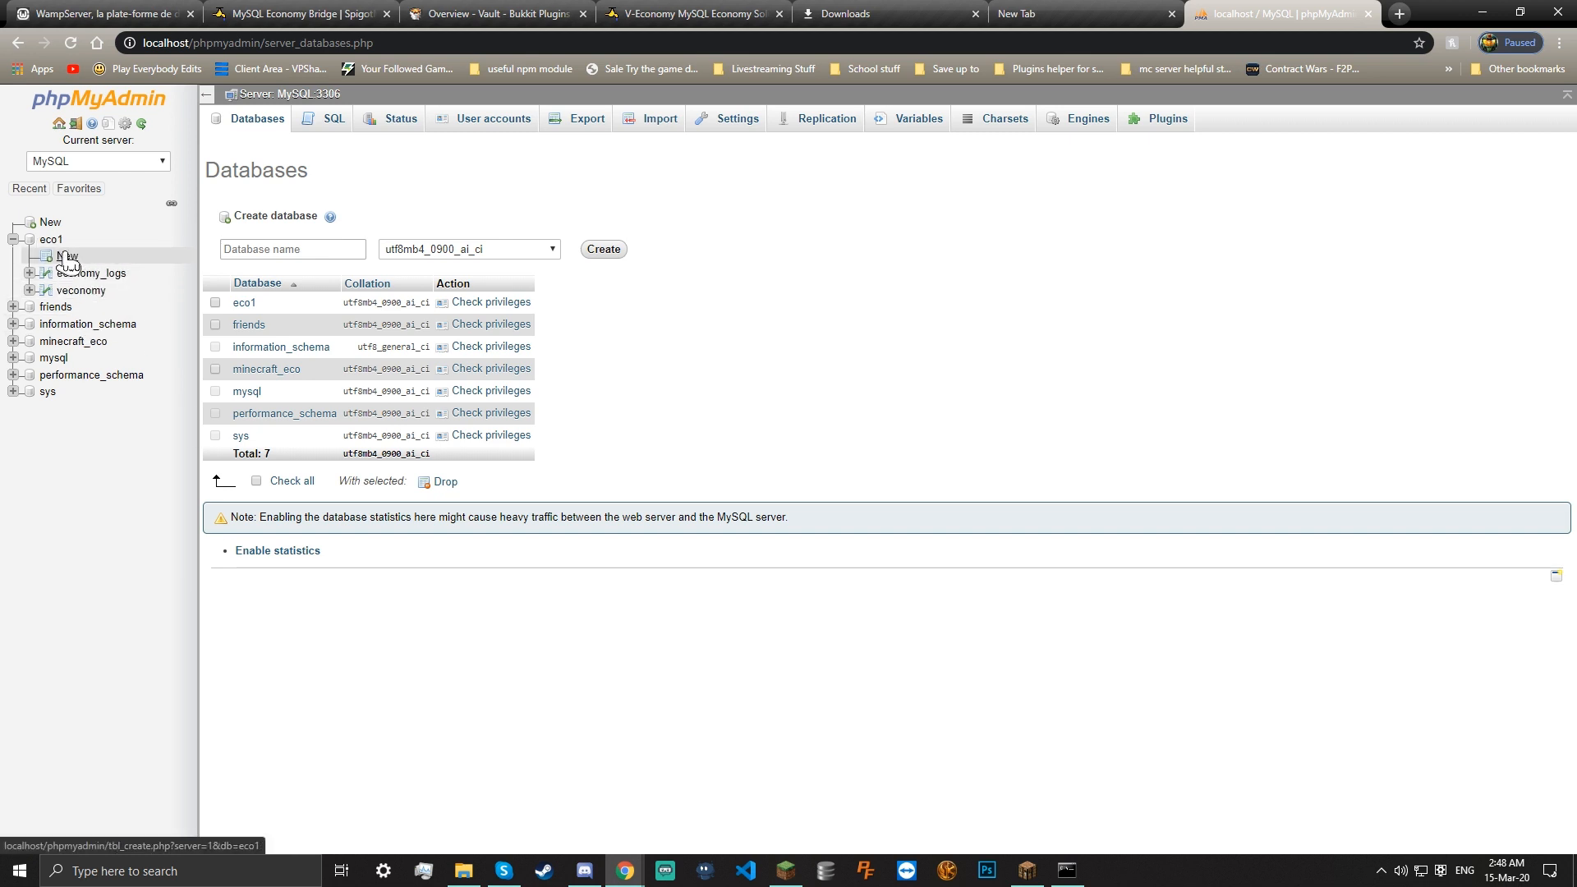
left_click(101, 278)
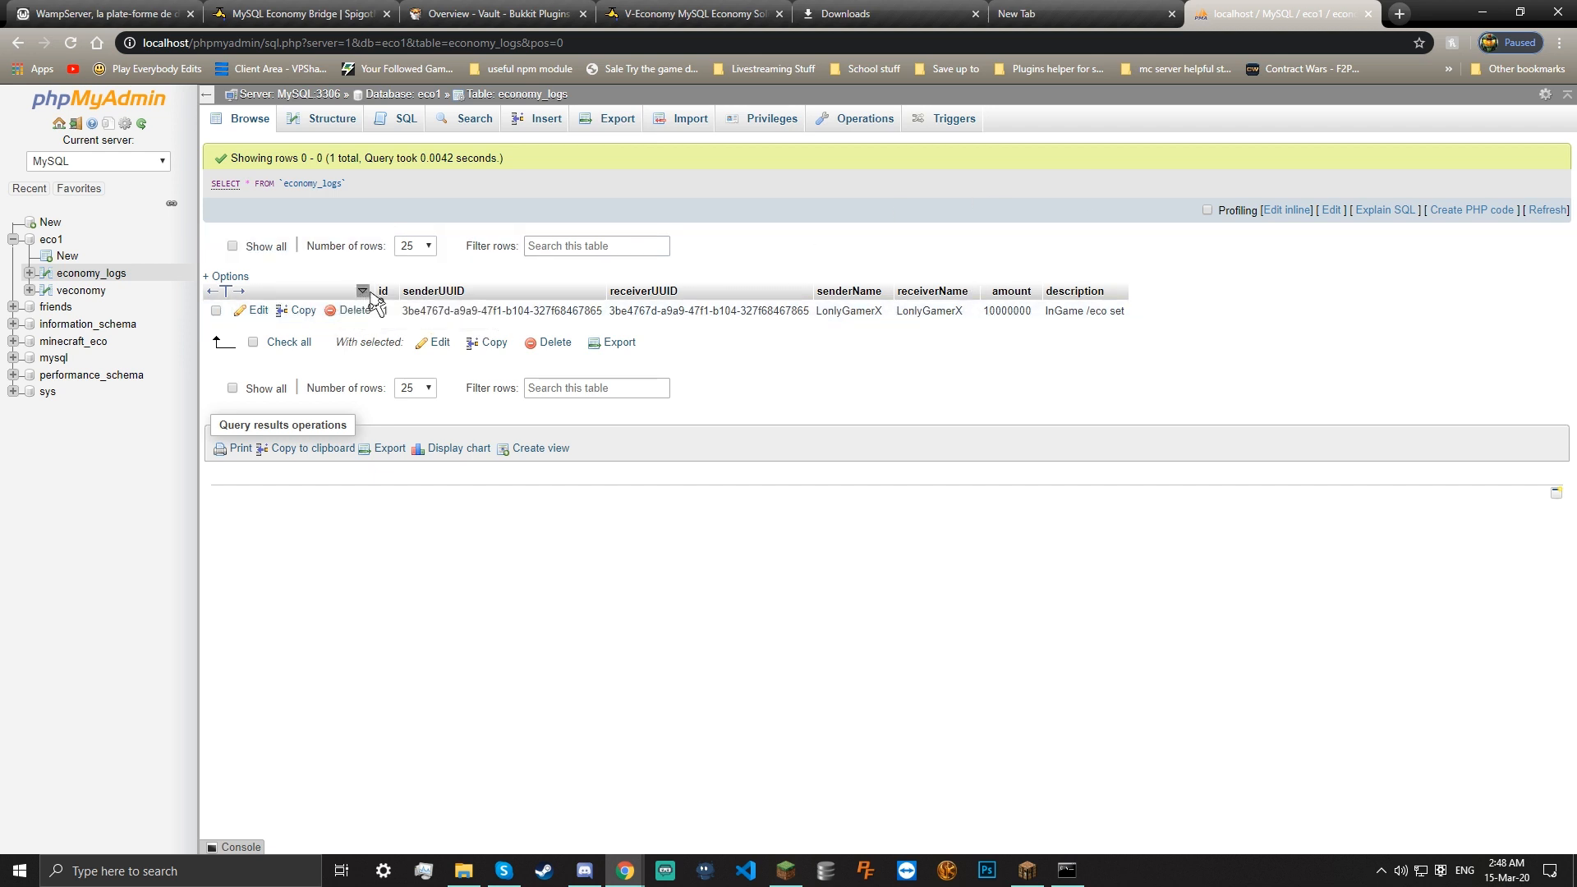
left_click(399, 298)
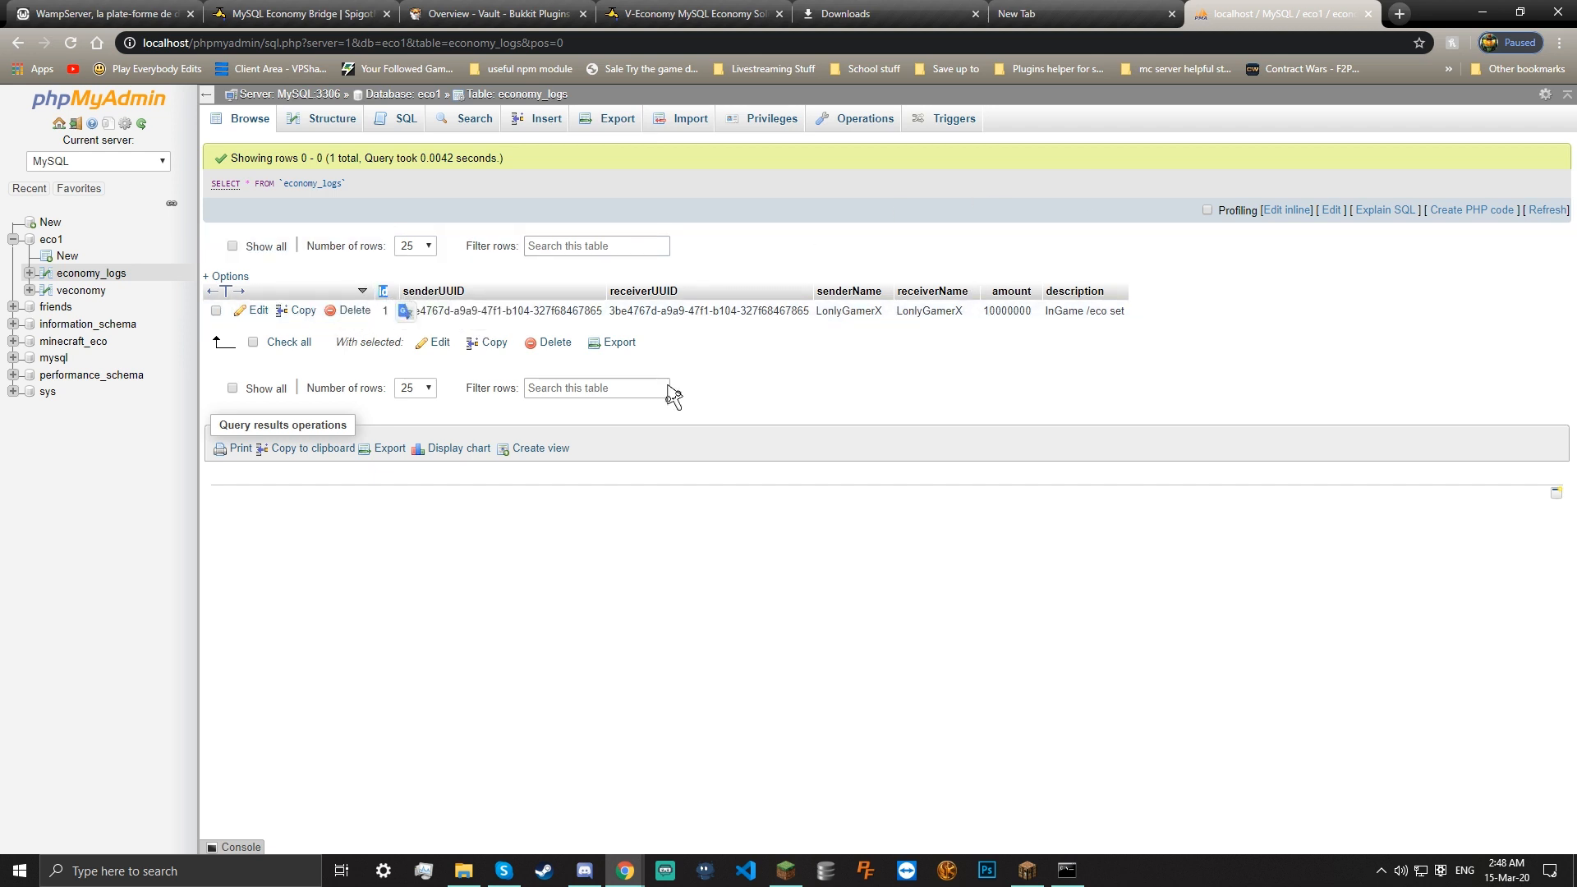
left_click(81, 291)
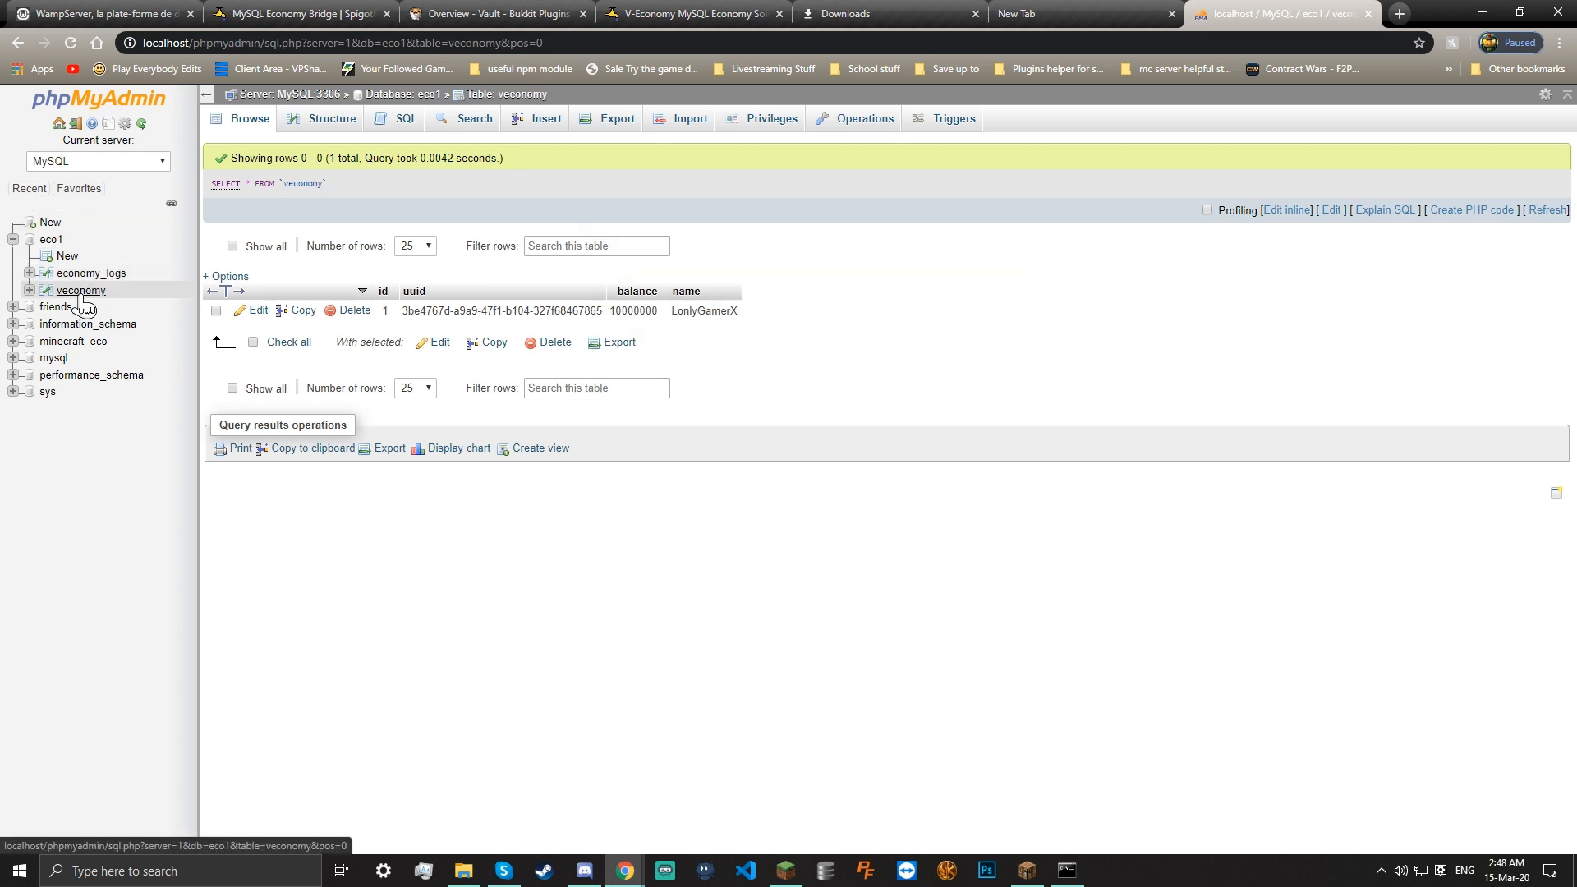
double_click(648, 312)
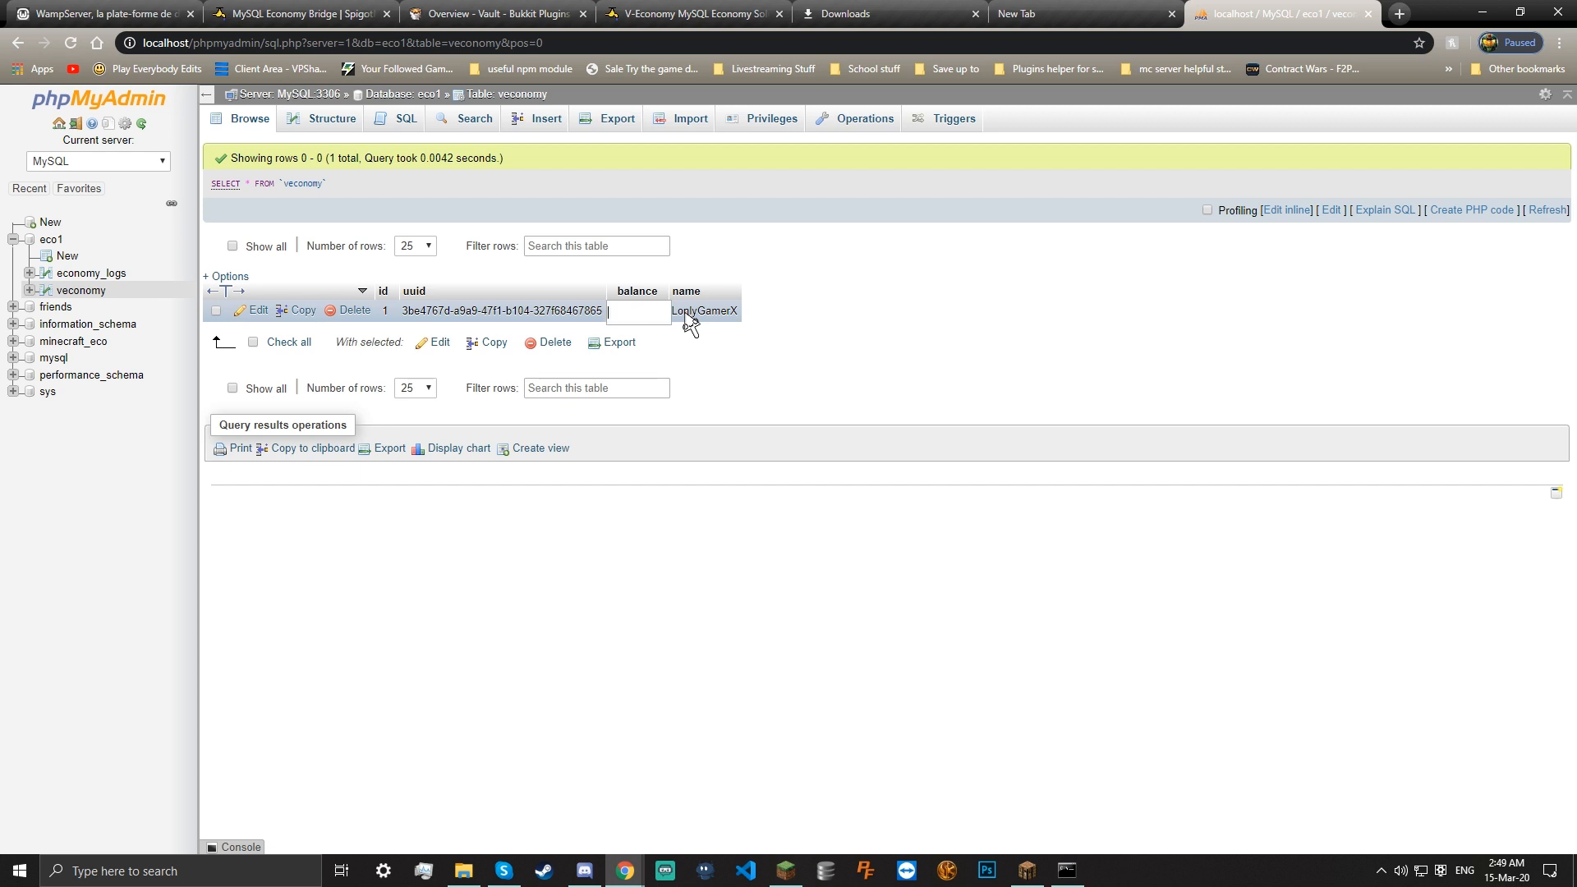
Save the new balance of 50, then rejoin the local server in Minecraft
key("Return")
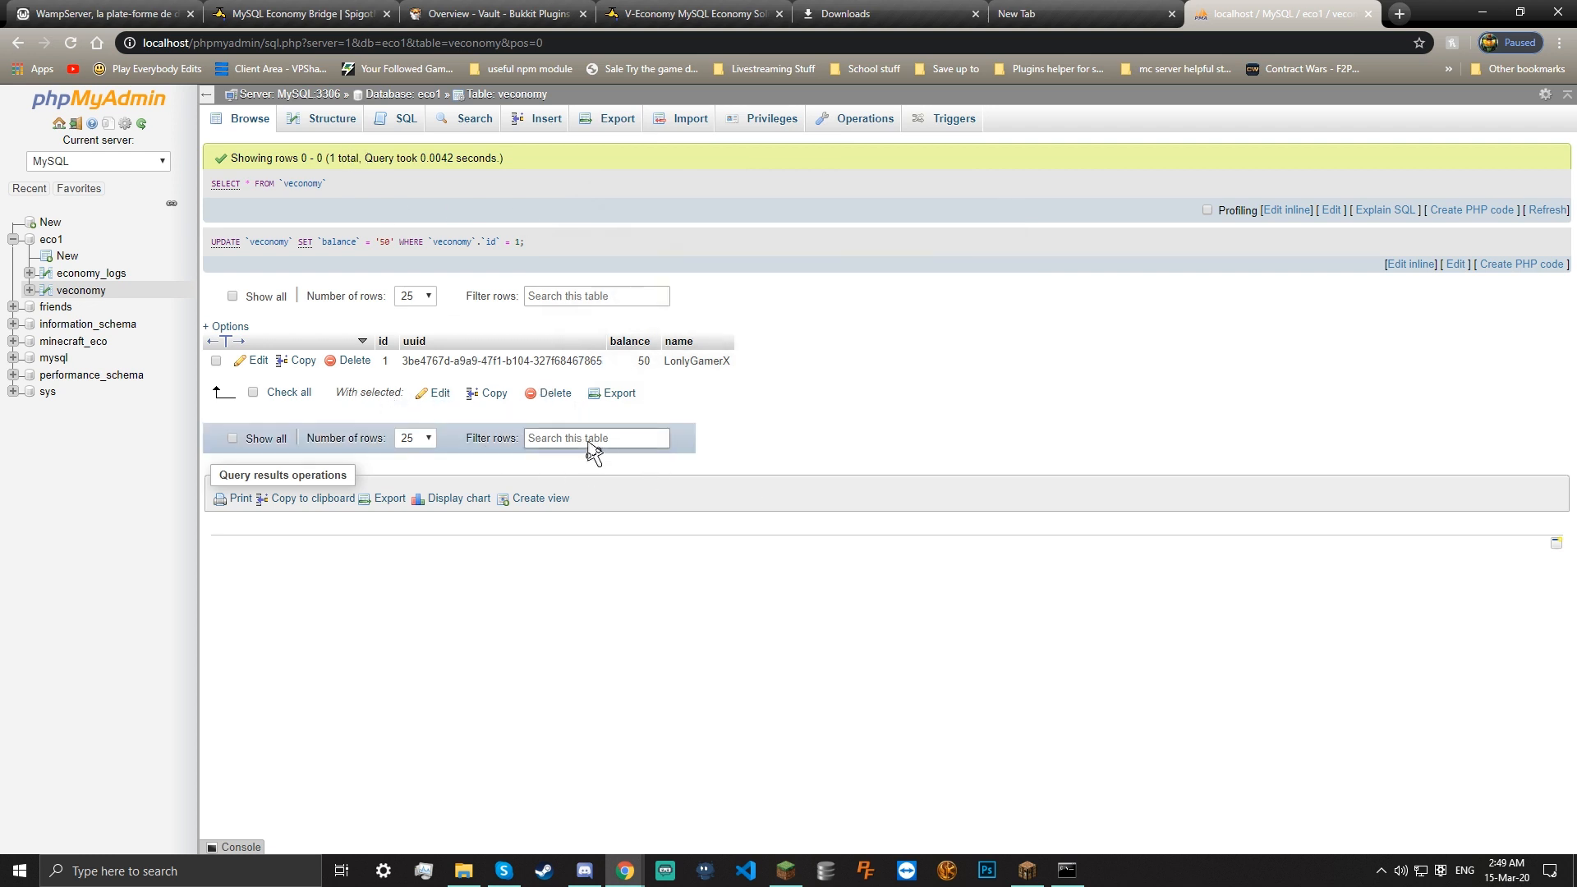
left_click(1025, 871)
double_click(618, 145)
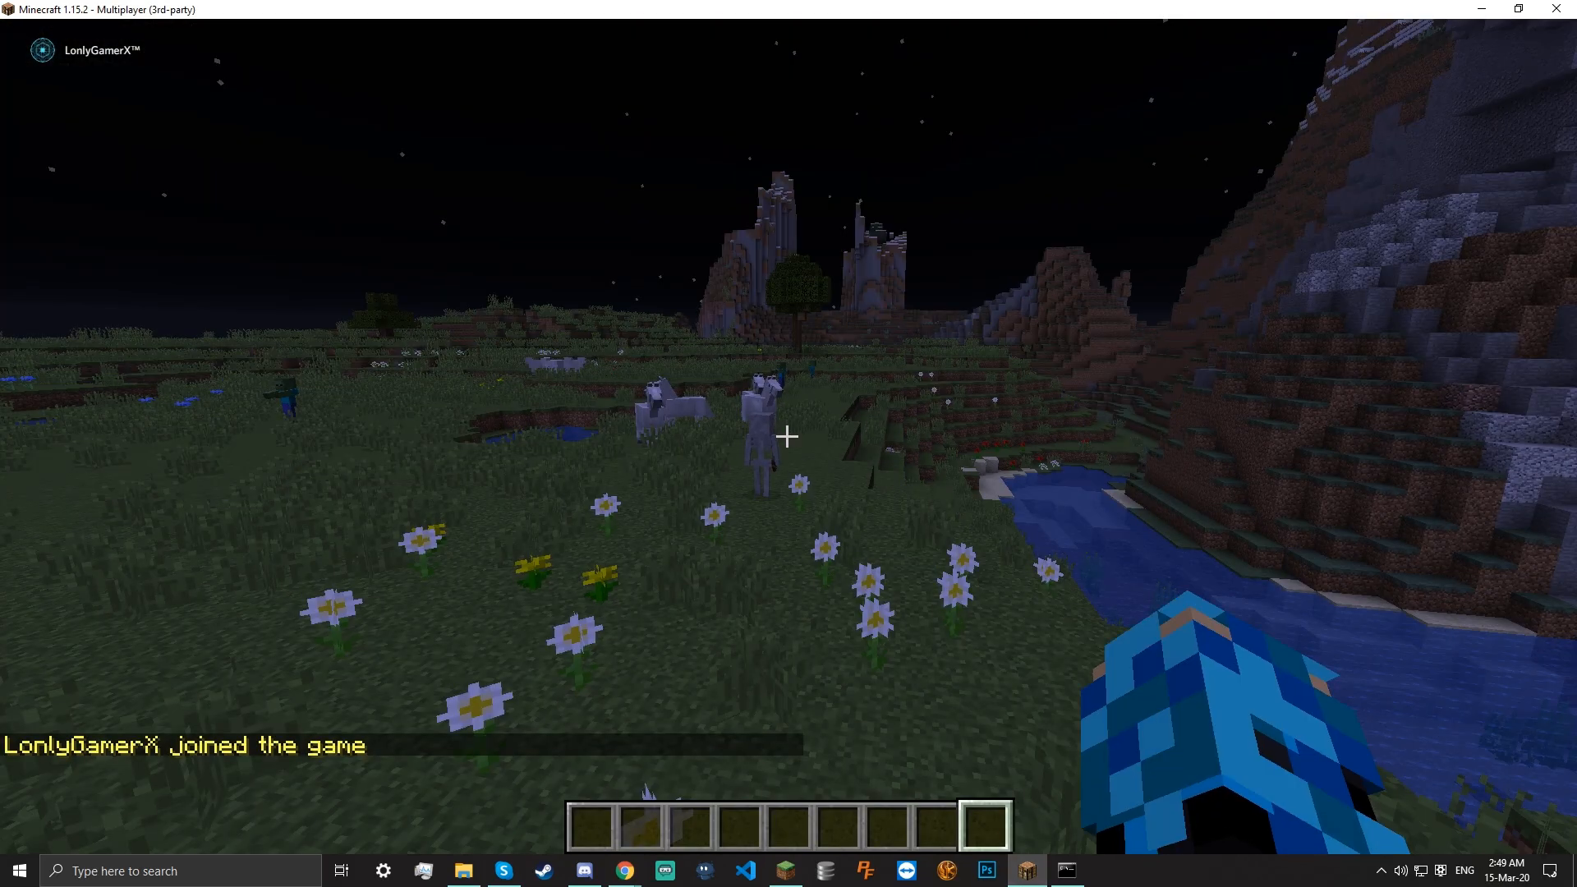
Check the in-game balance with /balance, which now reads 50.00€
type("/balance")
key("Return")
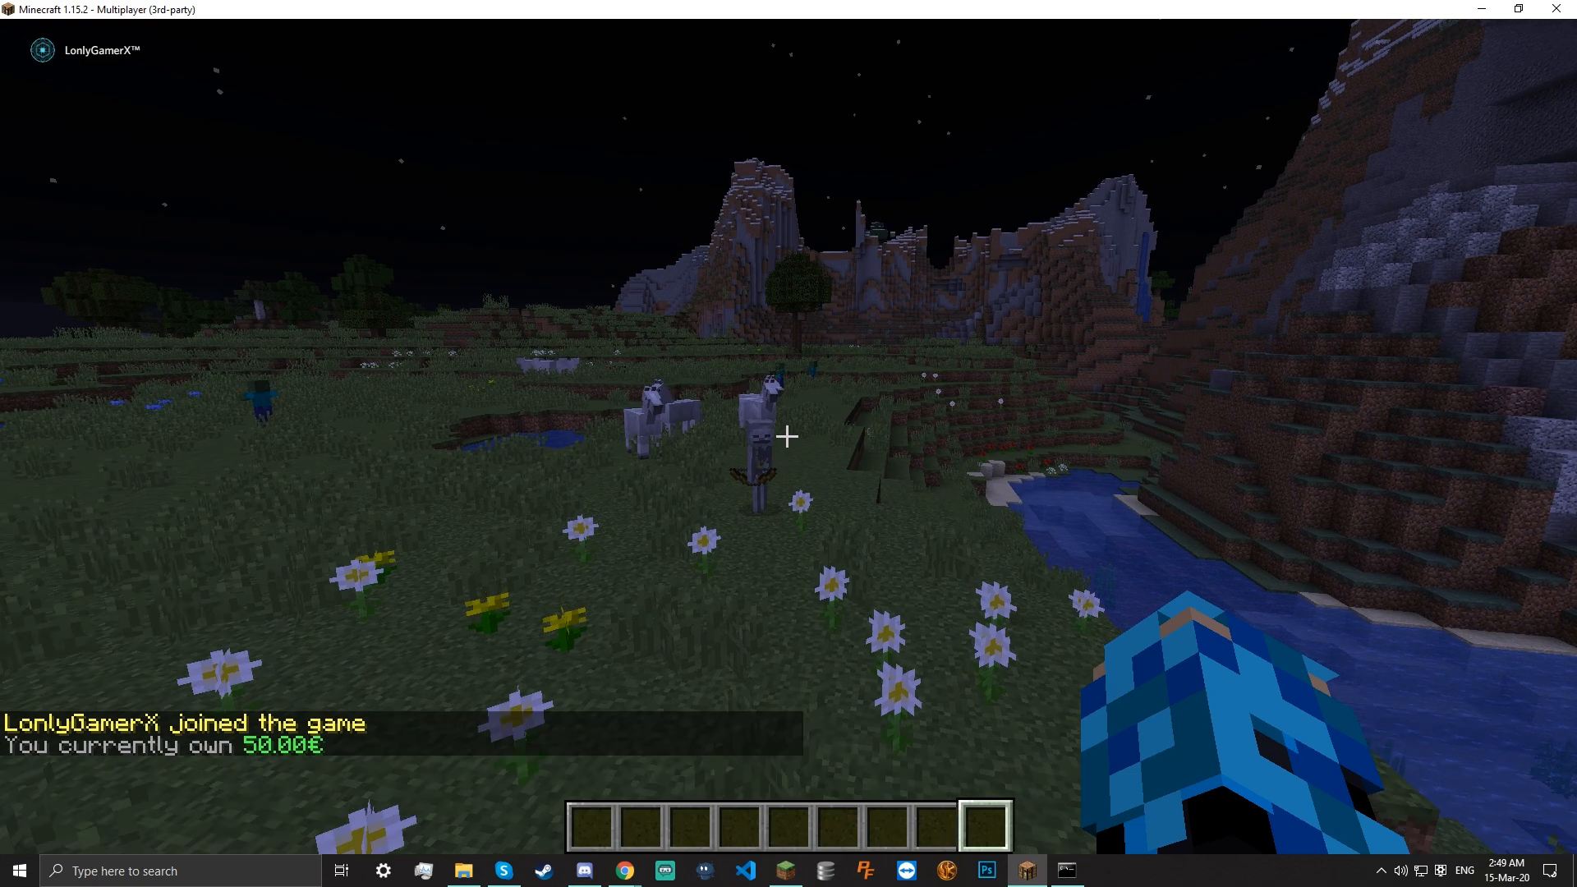
key("e")
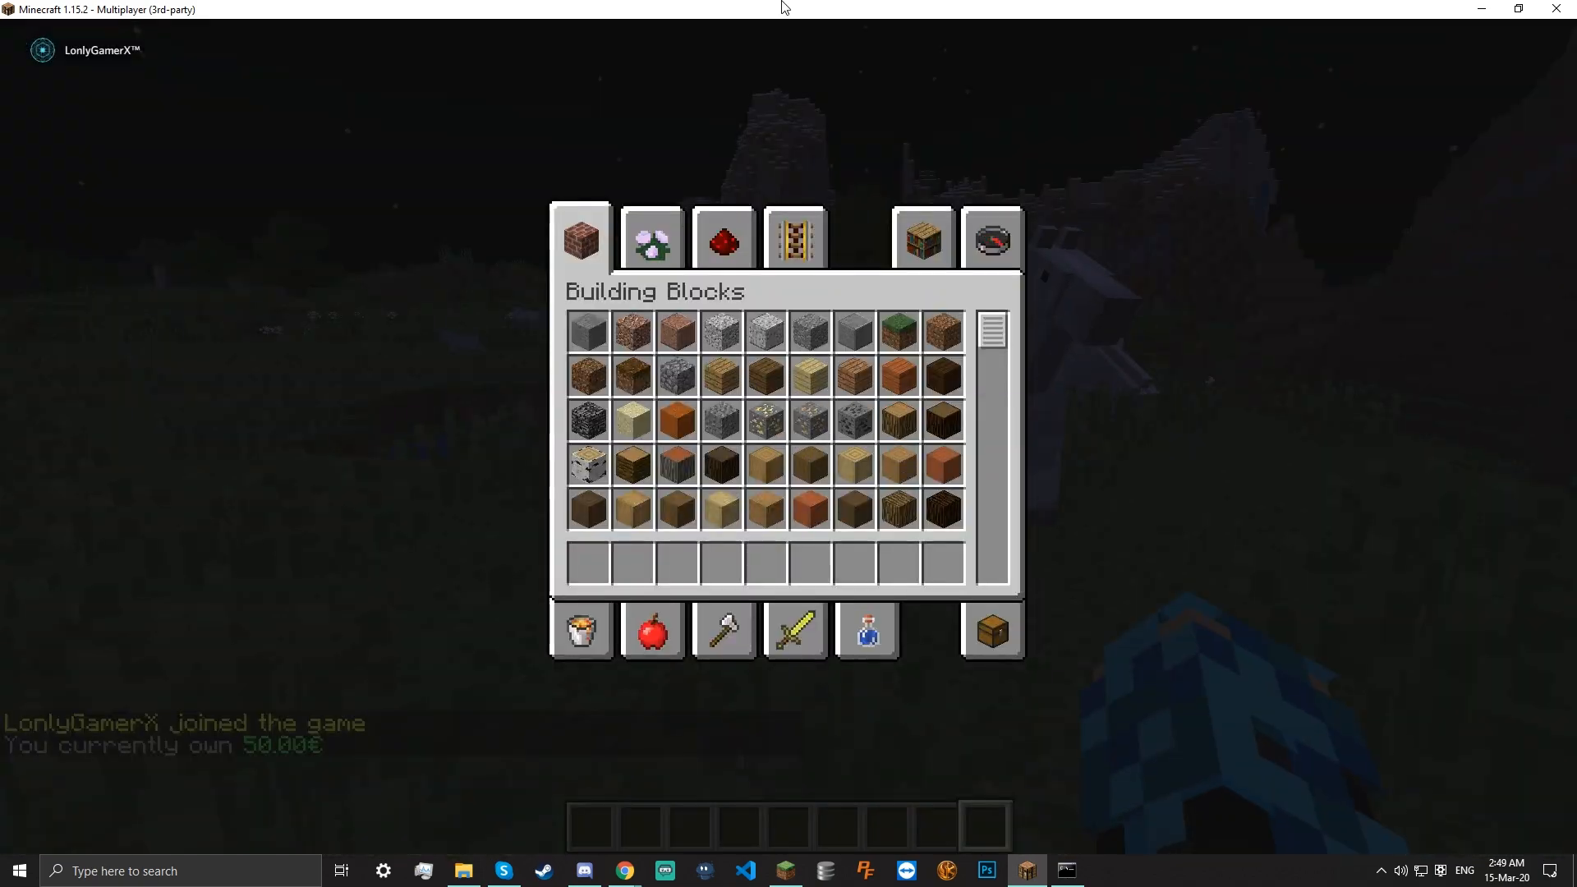
Dock Minecraft on the right half of the screen beside the phpMyAdmin page
left_click_drag(769, 8, 1576, 271)
left_click(954, 597)
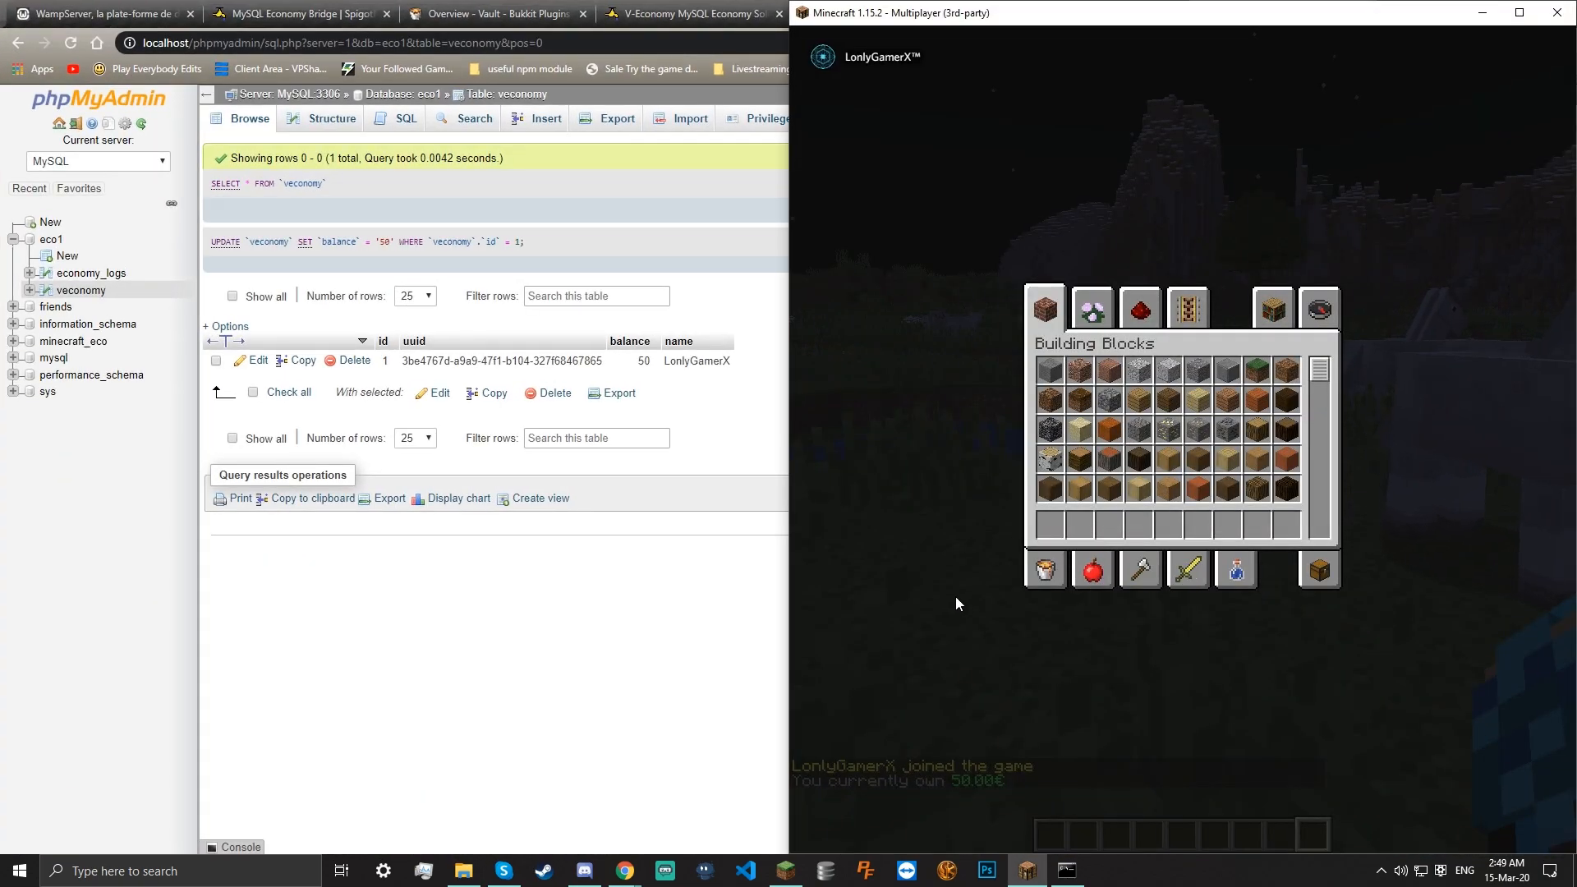
left_click_drag(997, 7, 997, 54)
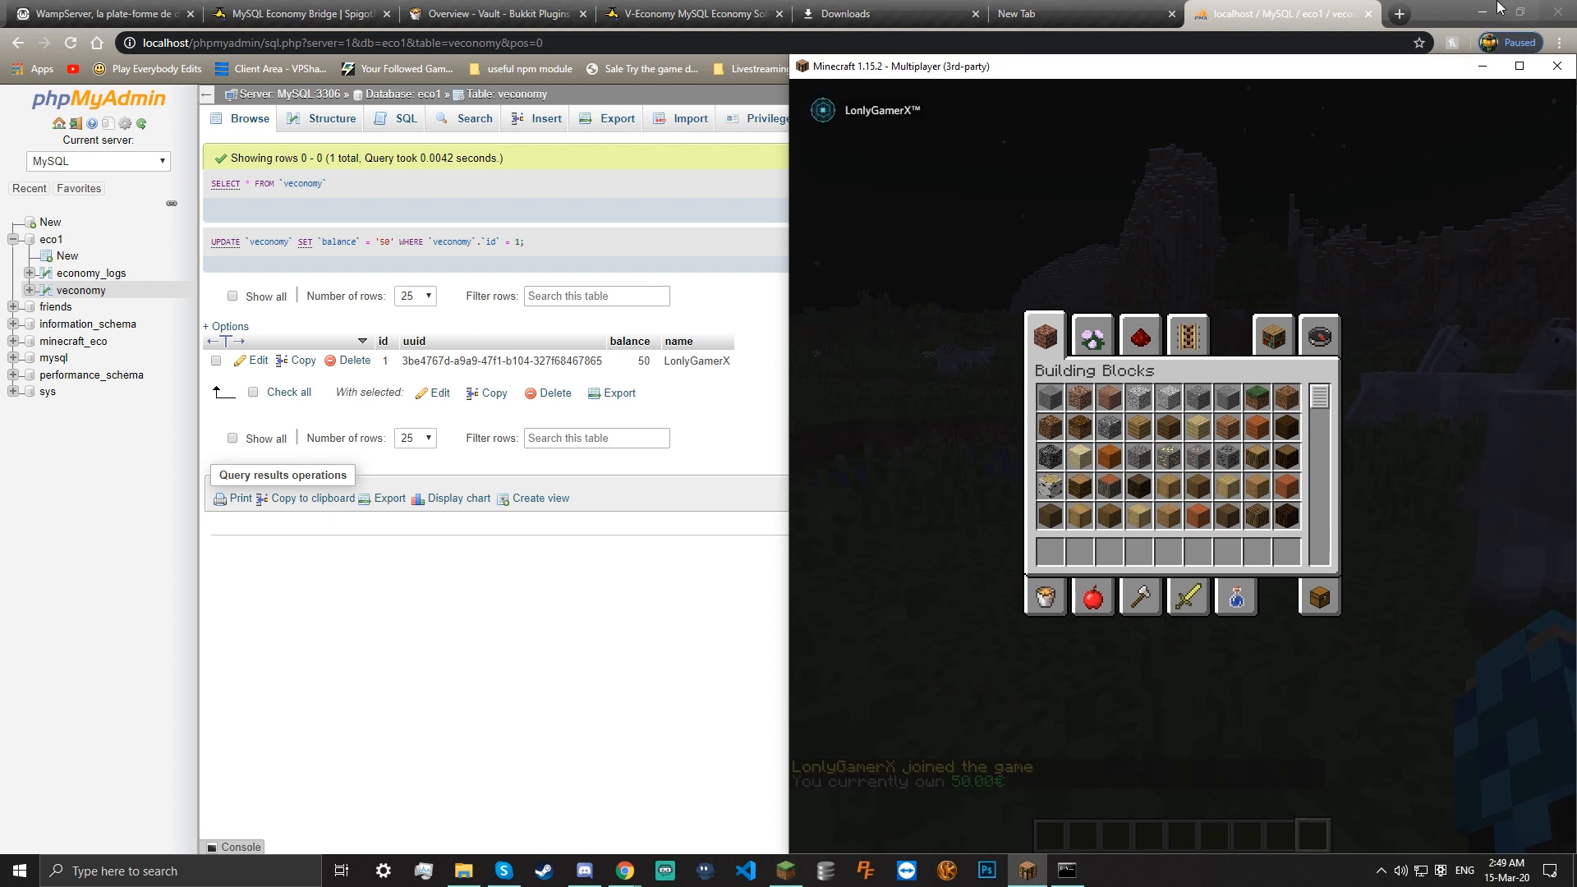
left_click(624, 374)
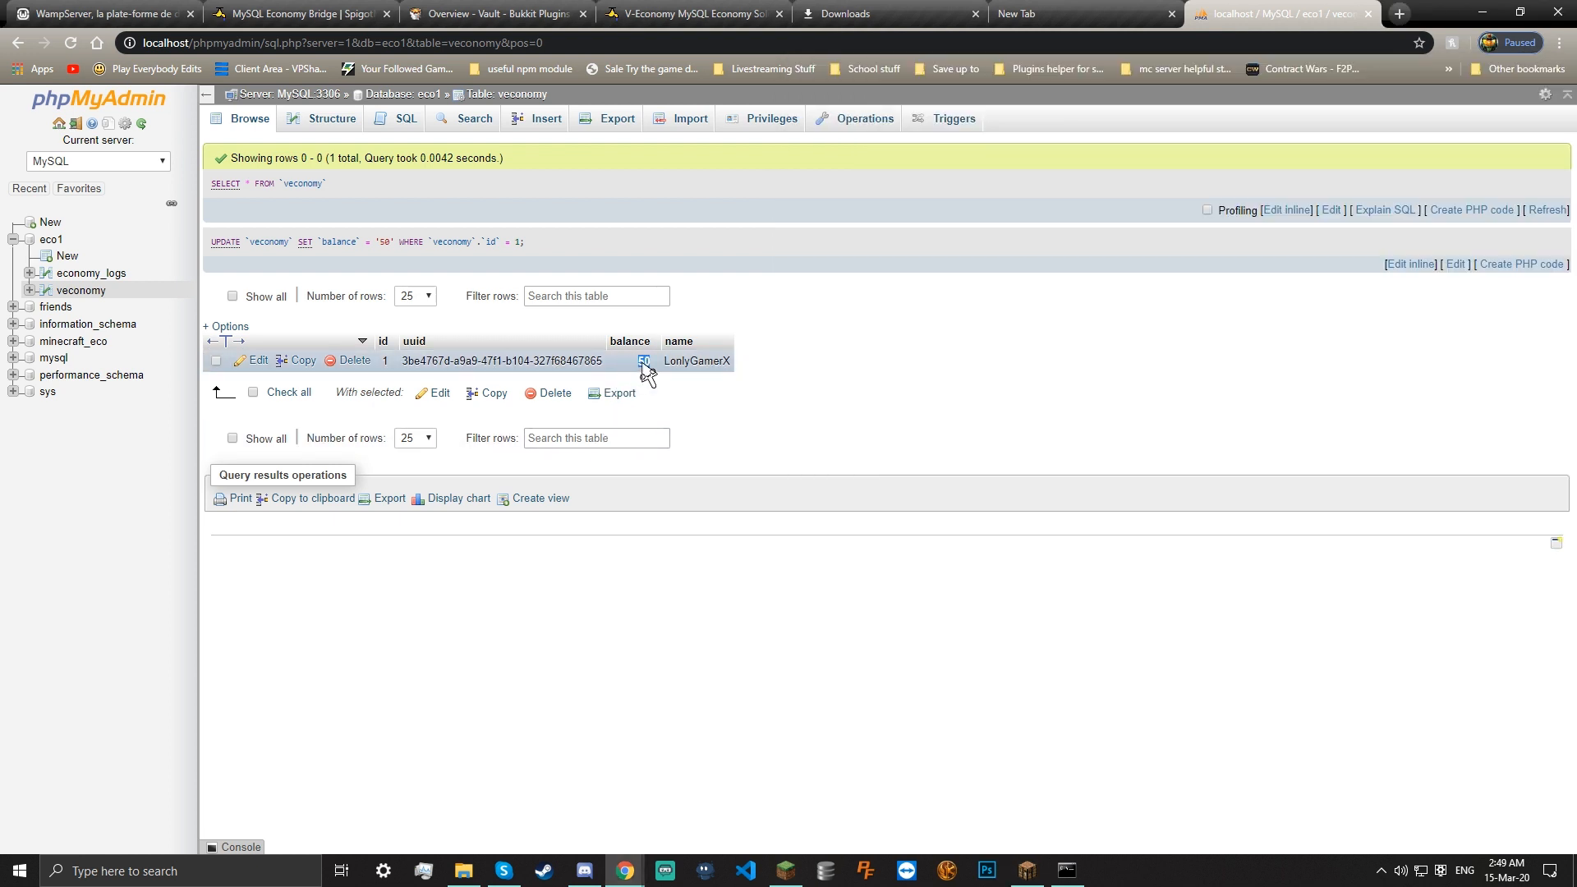
Commit the 501 balance in phpMyAdmin and run /balance in the game
left_click(781, 363)
left_click(1027, 871)
key("Escape")
type("/balance")
key("Return")
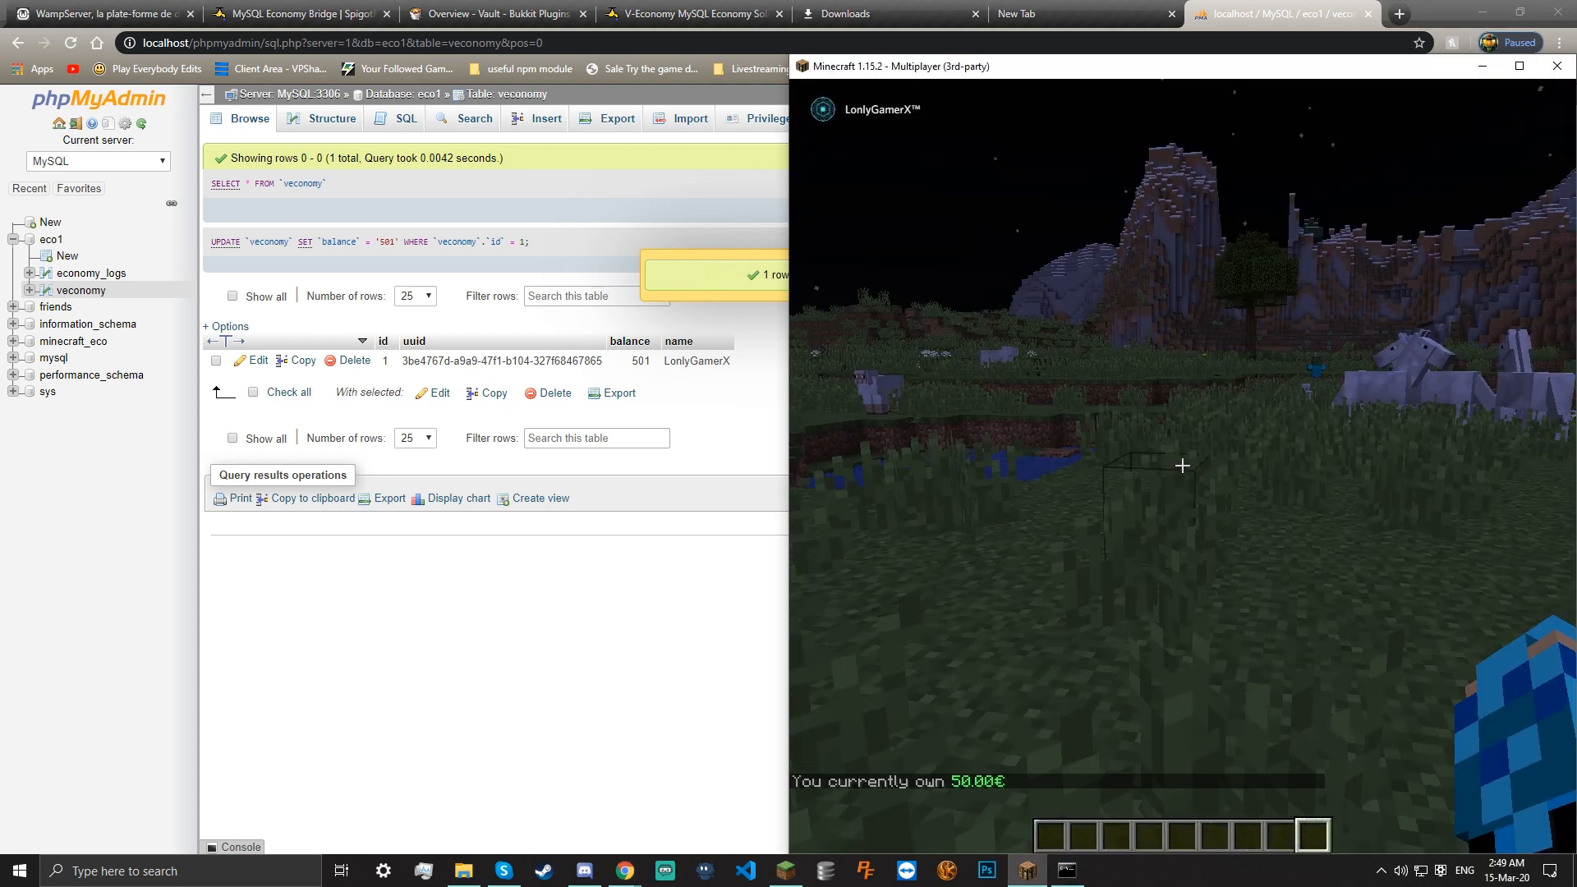
Disconnect from the local server, then also leave a mistakenly joined Hypixel server
type("/")
key("Up")
key("Escape")
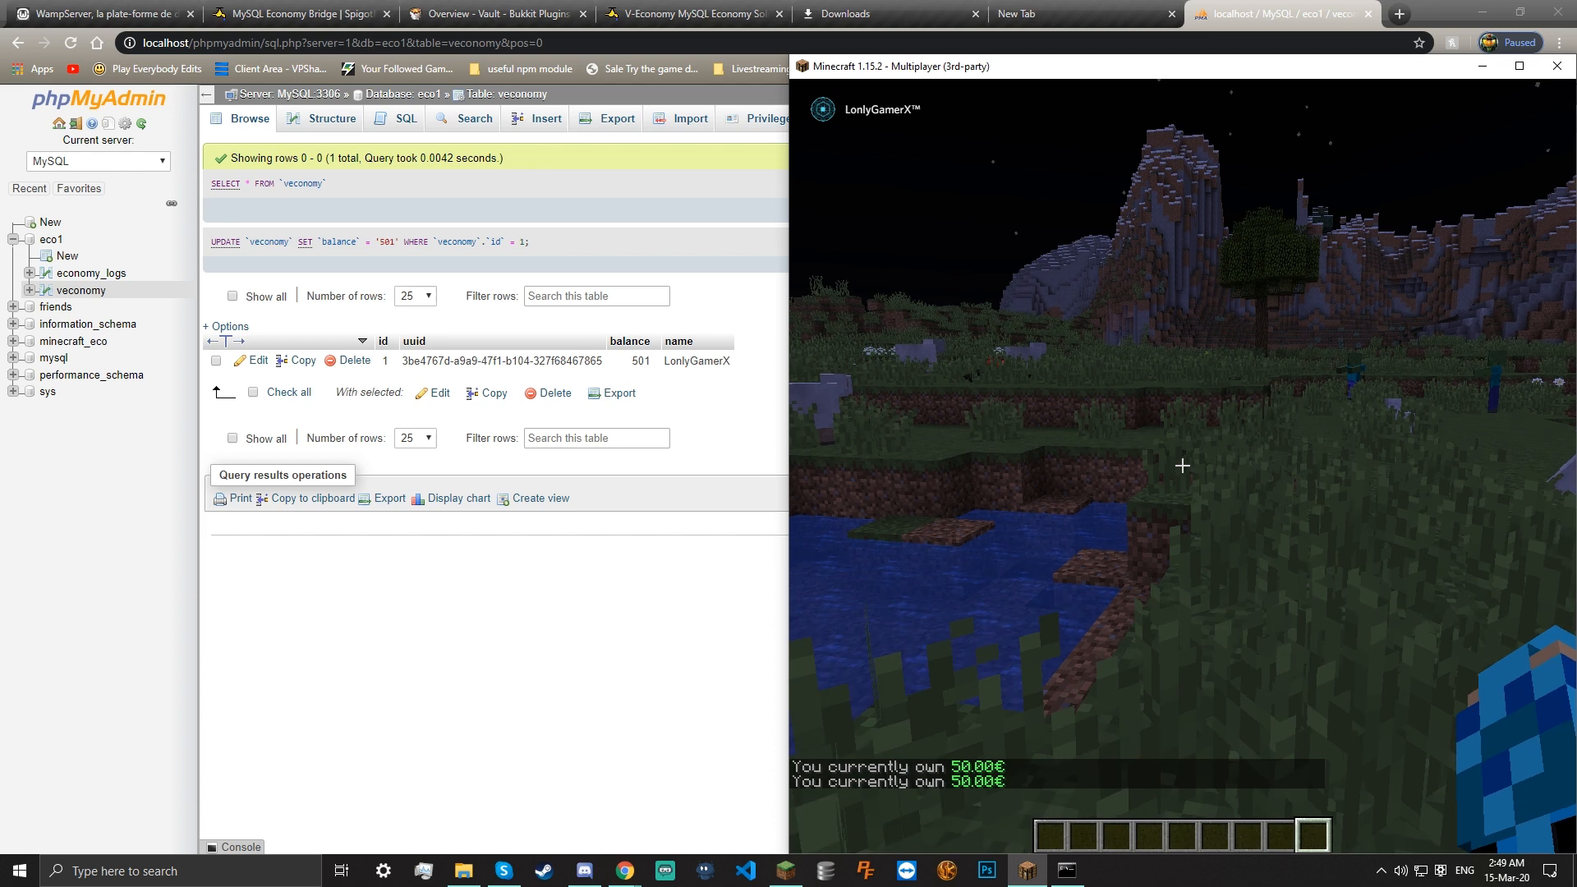
key("Escape")
left_click(1181, 467)
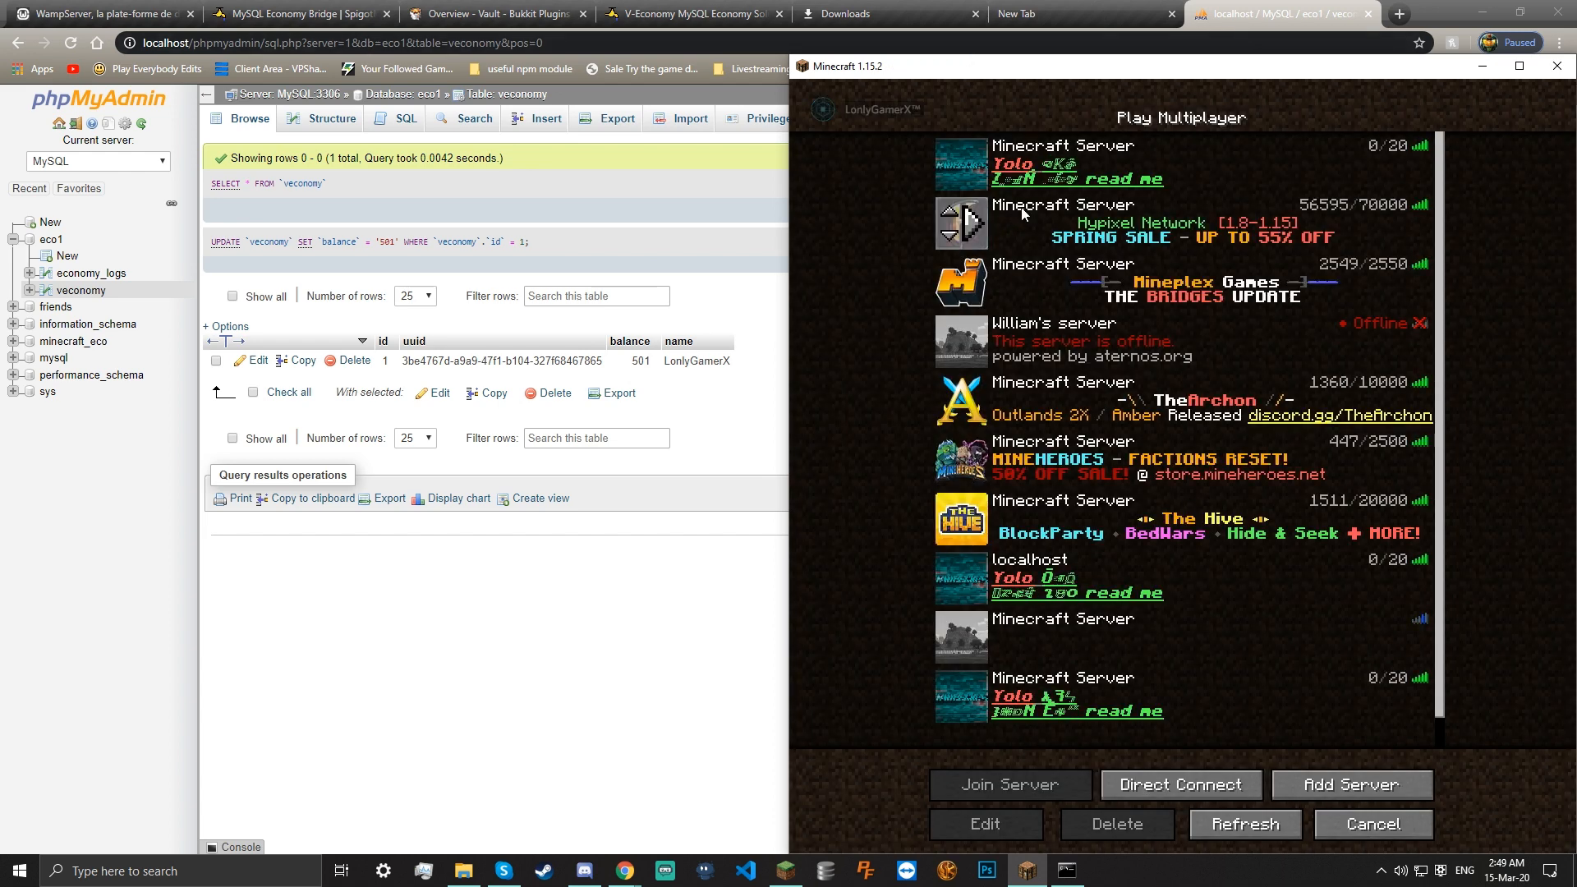
double_click(1022, 207)
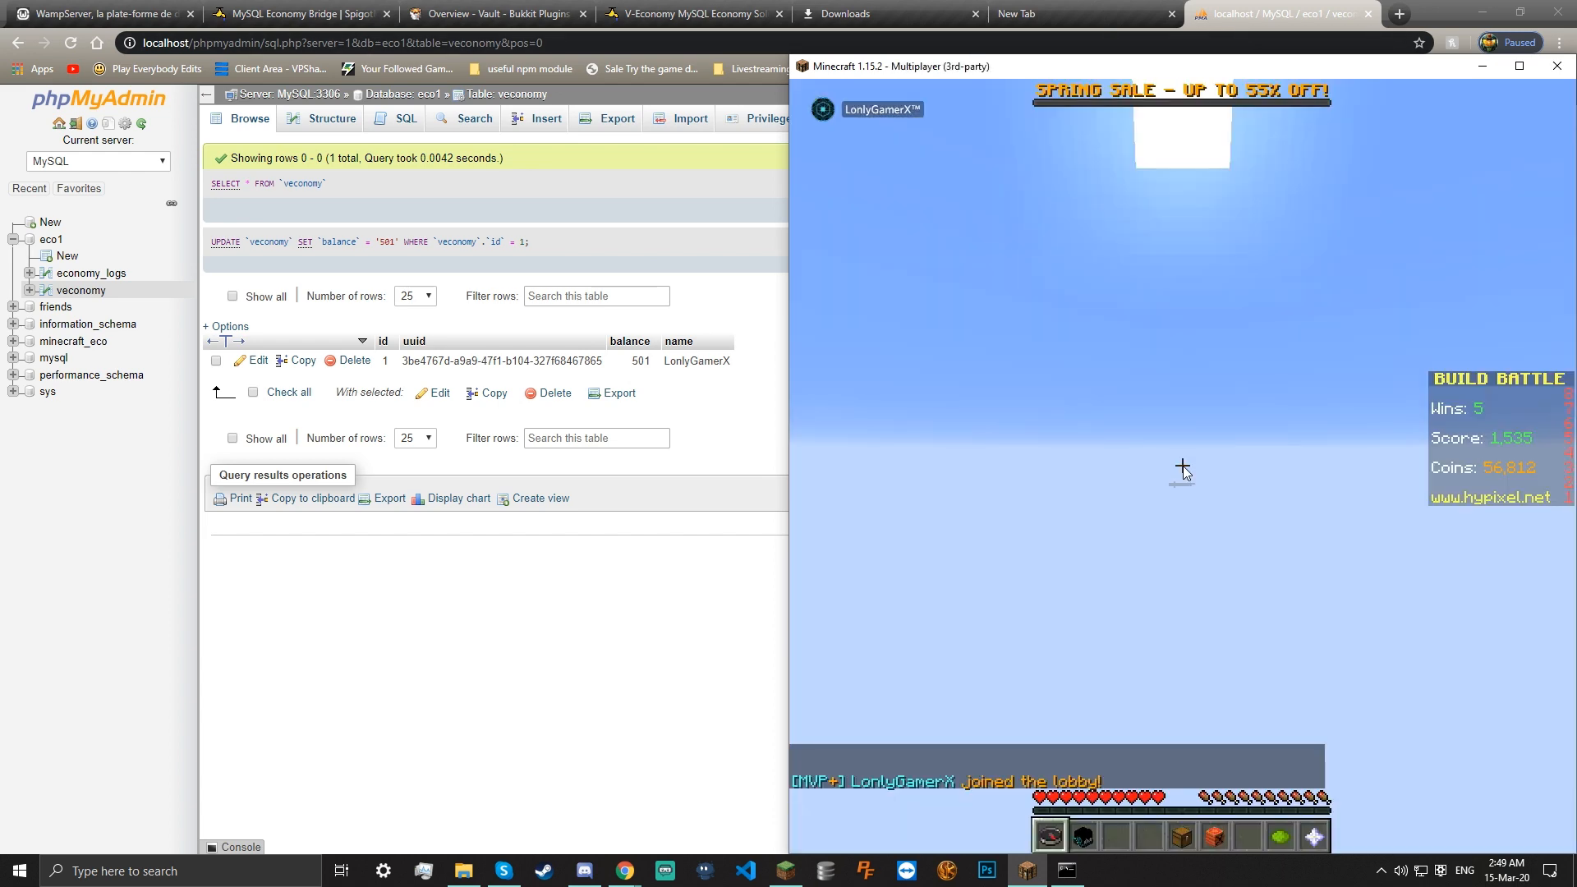
key("Escape")
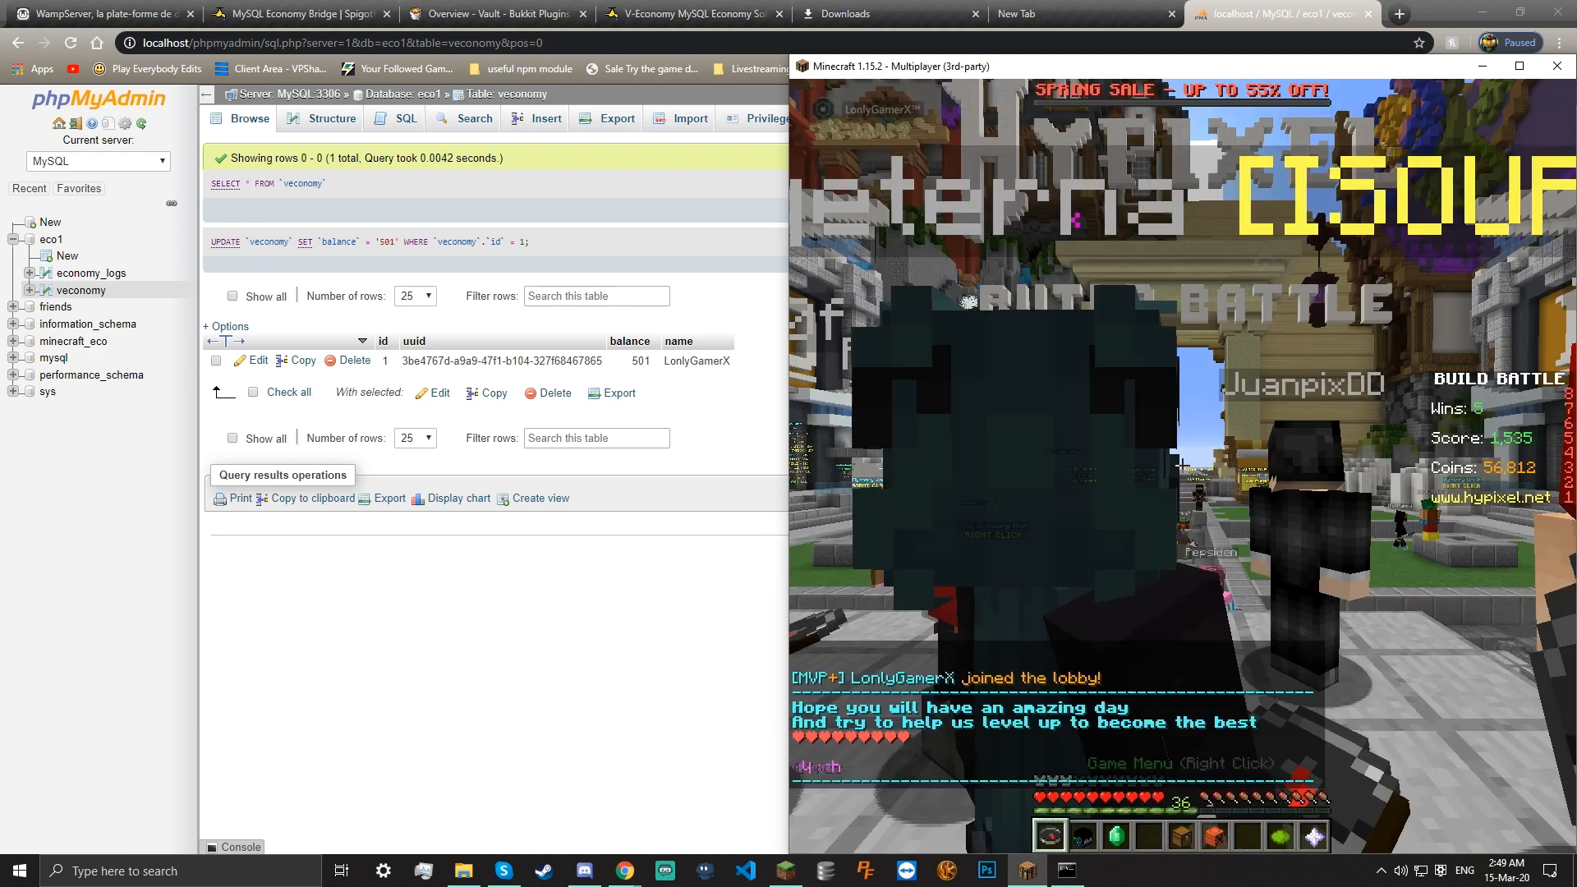
key("Escape")
left_click(1188, 467)
Rejoin the local server and check the balance with /bal, now 501.00€
left_click(1054, 190)
double_click(1054, 191)
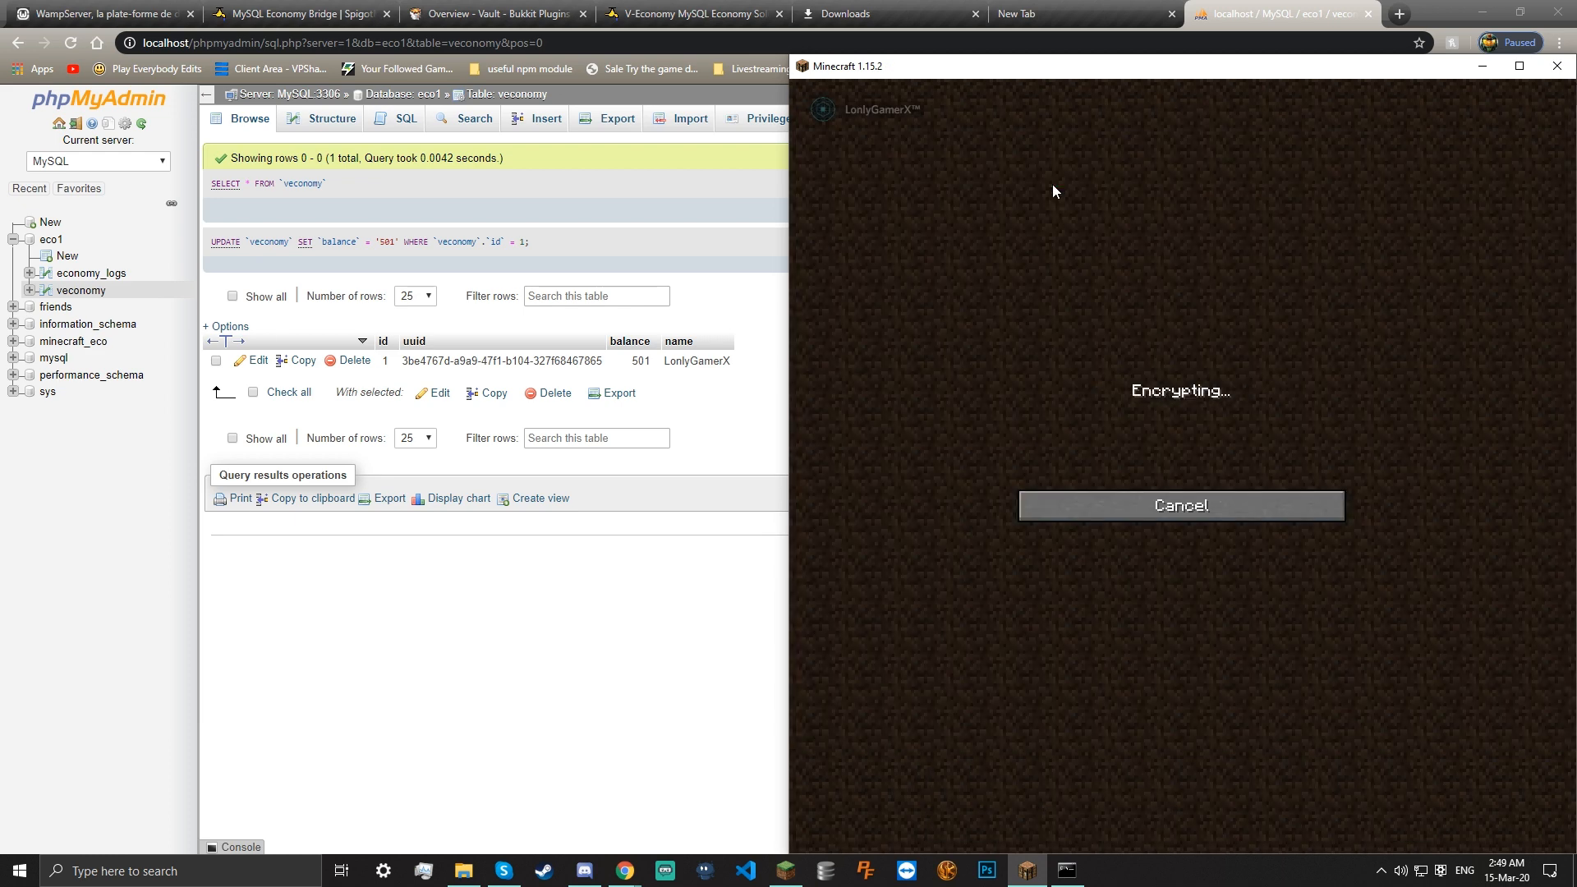
type("/")
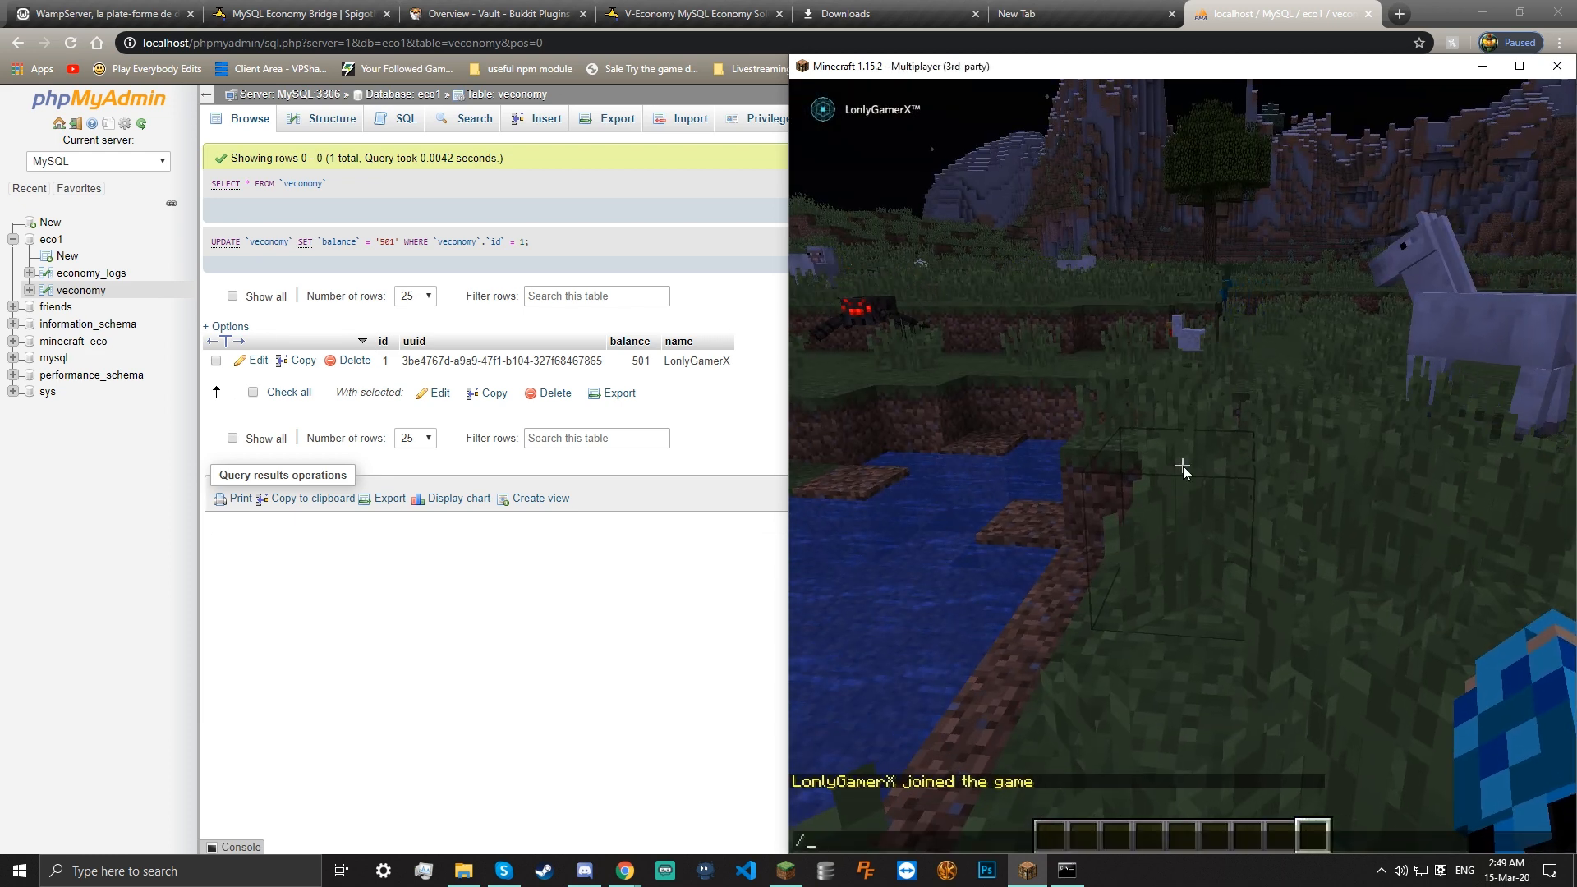
type("bal")
key("Return")
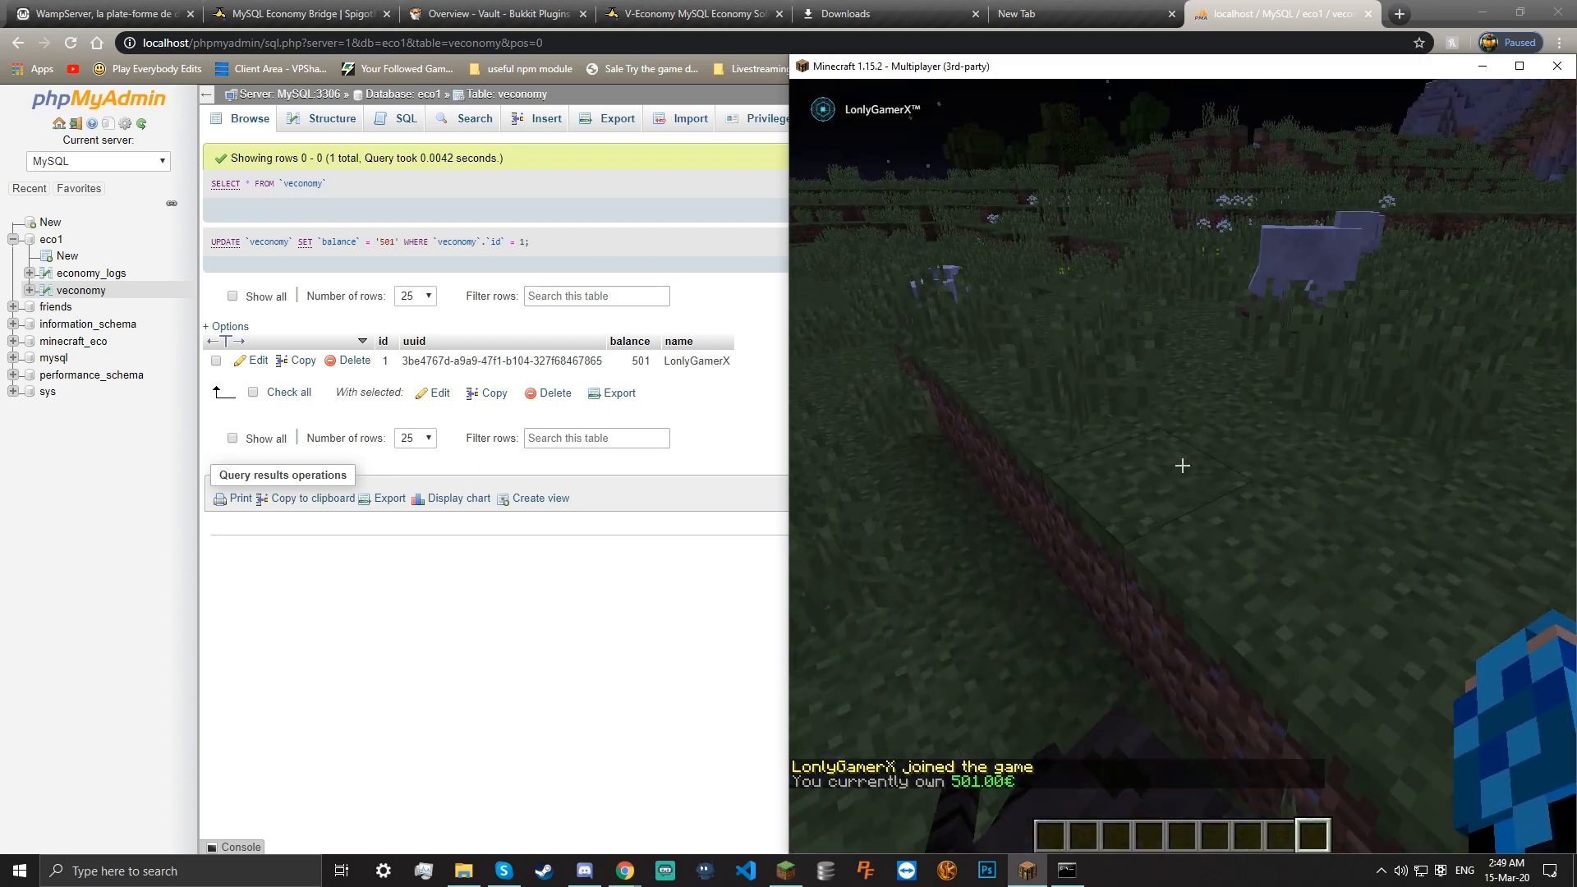
Walk up the dirt ledge and across the night field past the sheep and horse
key("w")
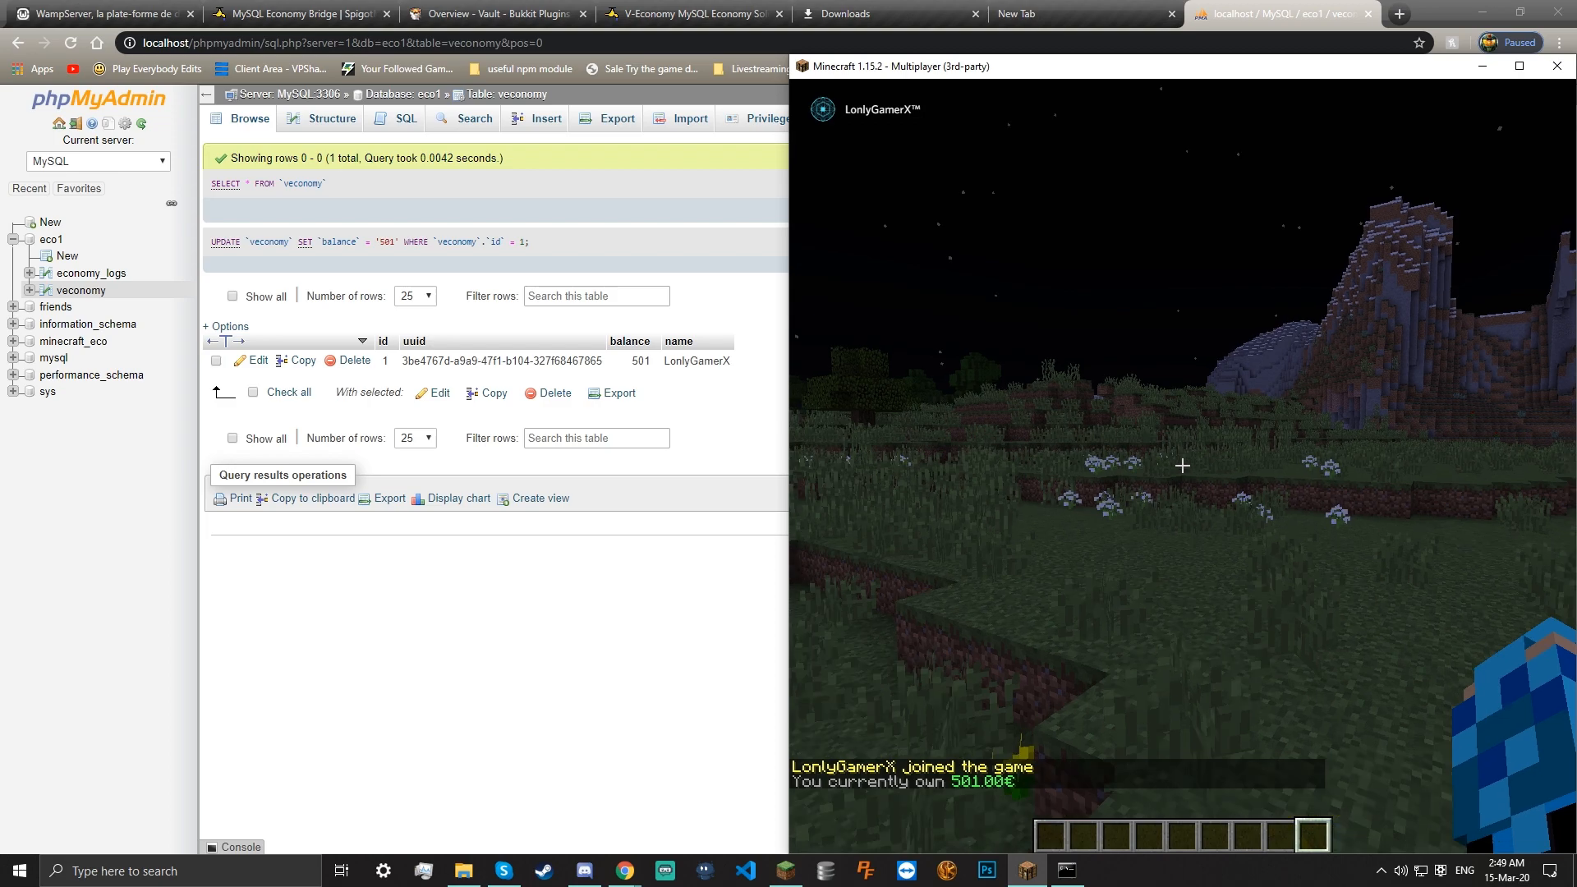
key("w")
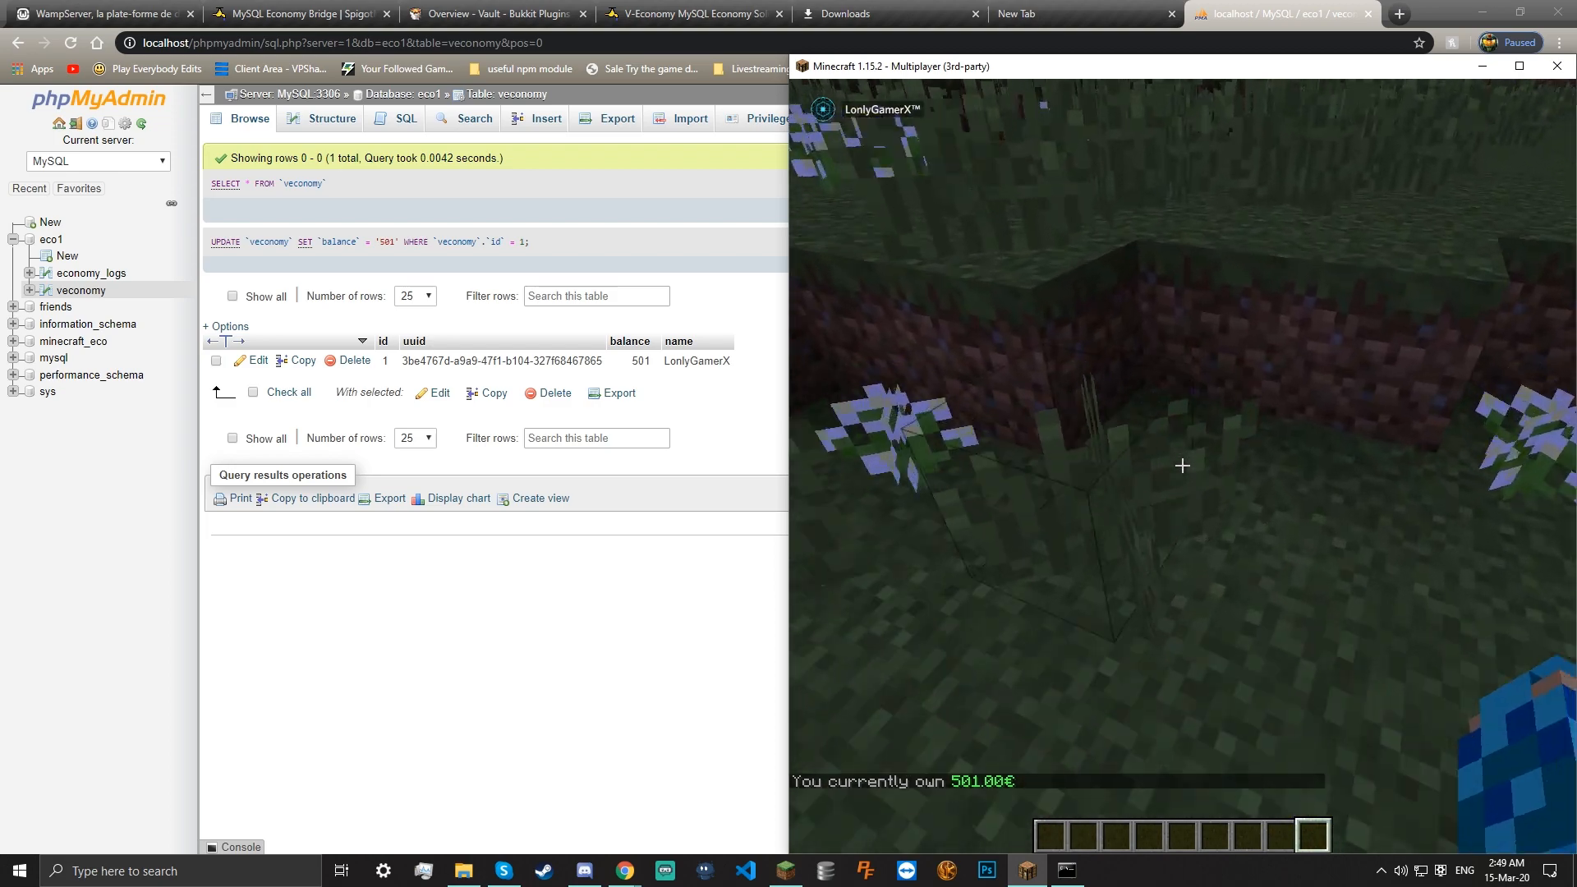
key("w")
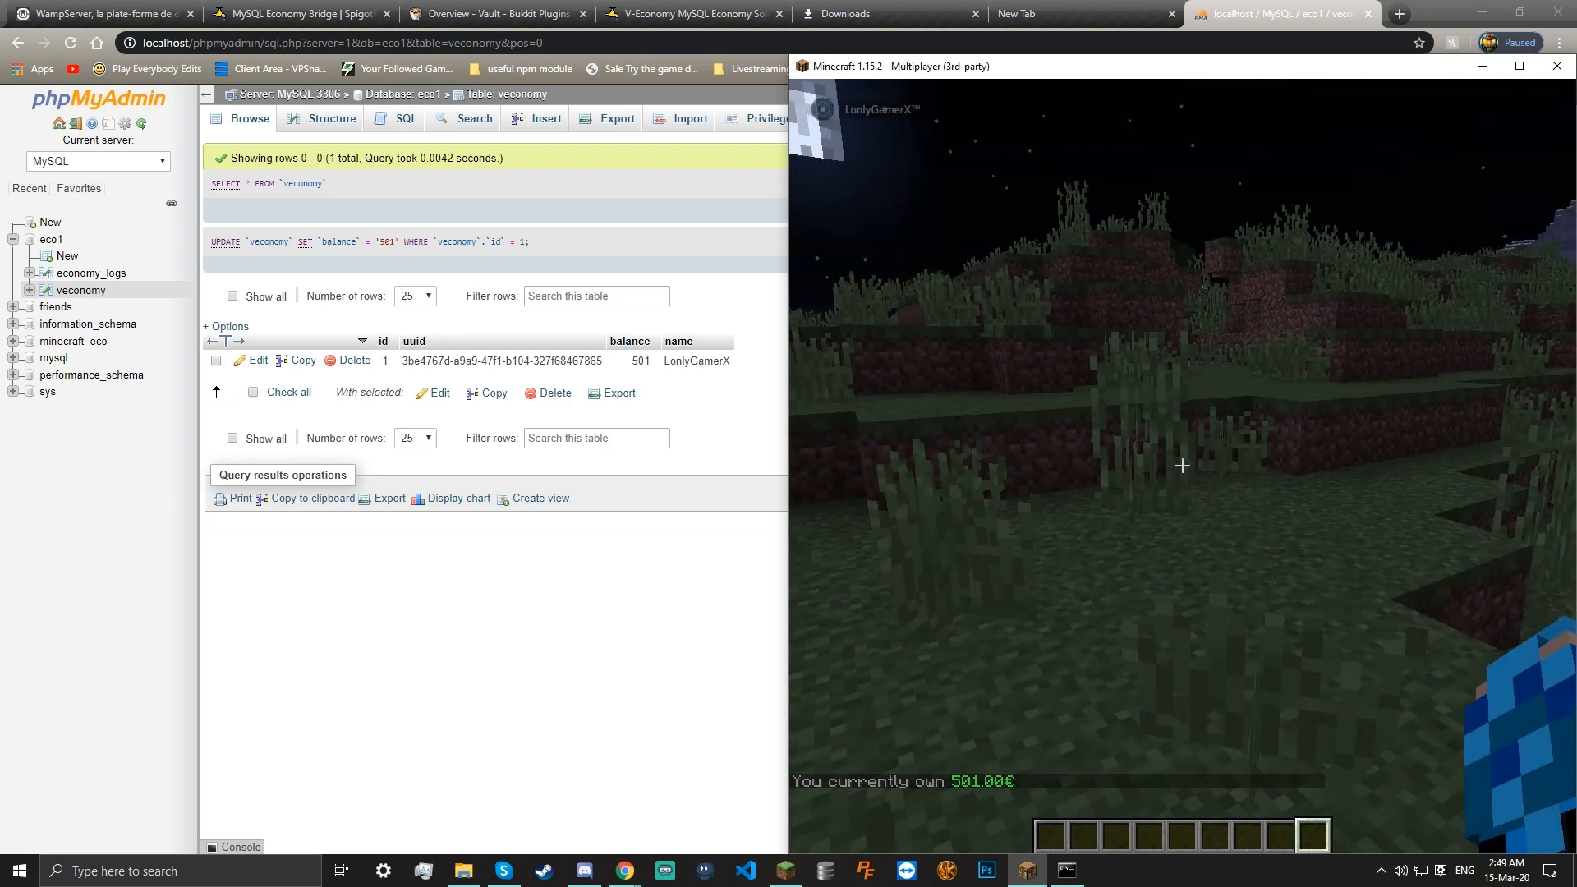
key("w")
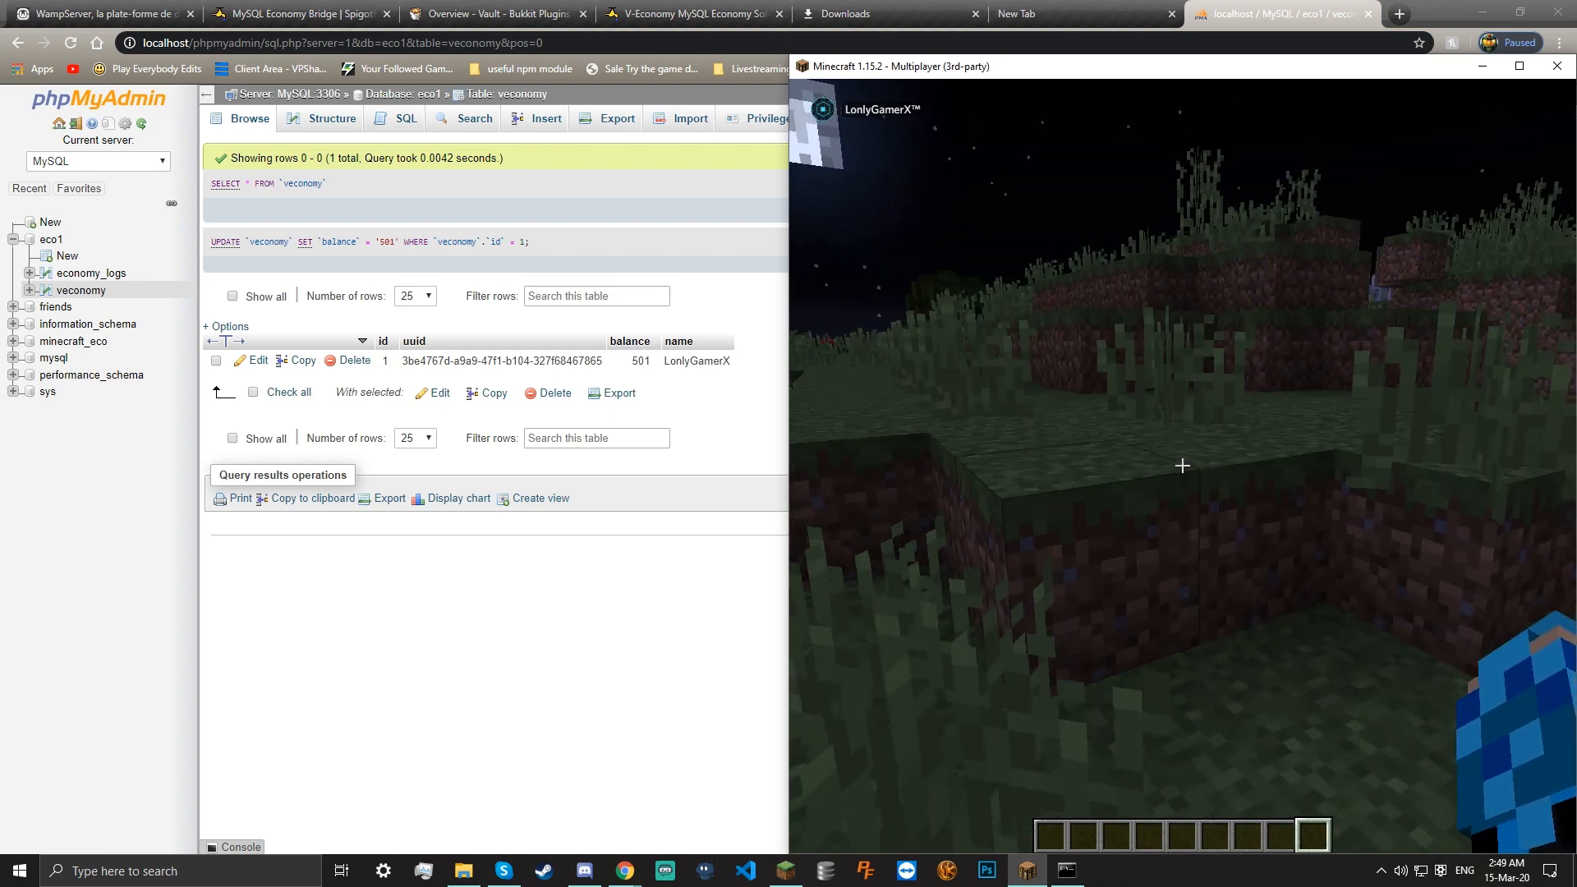
key("w")
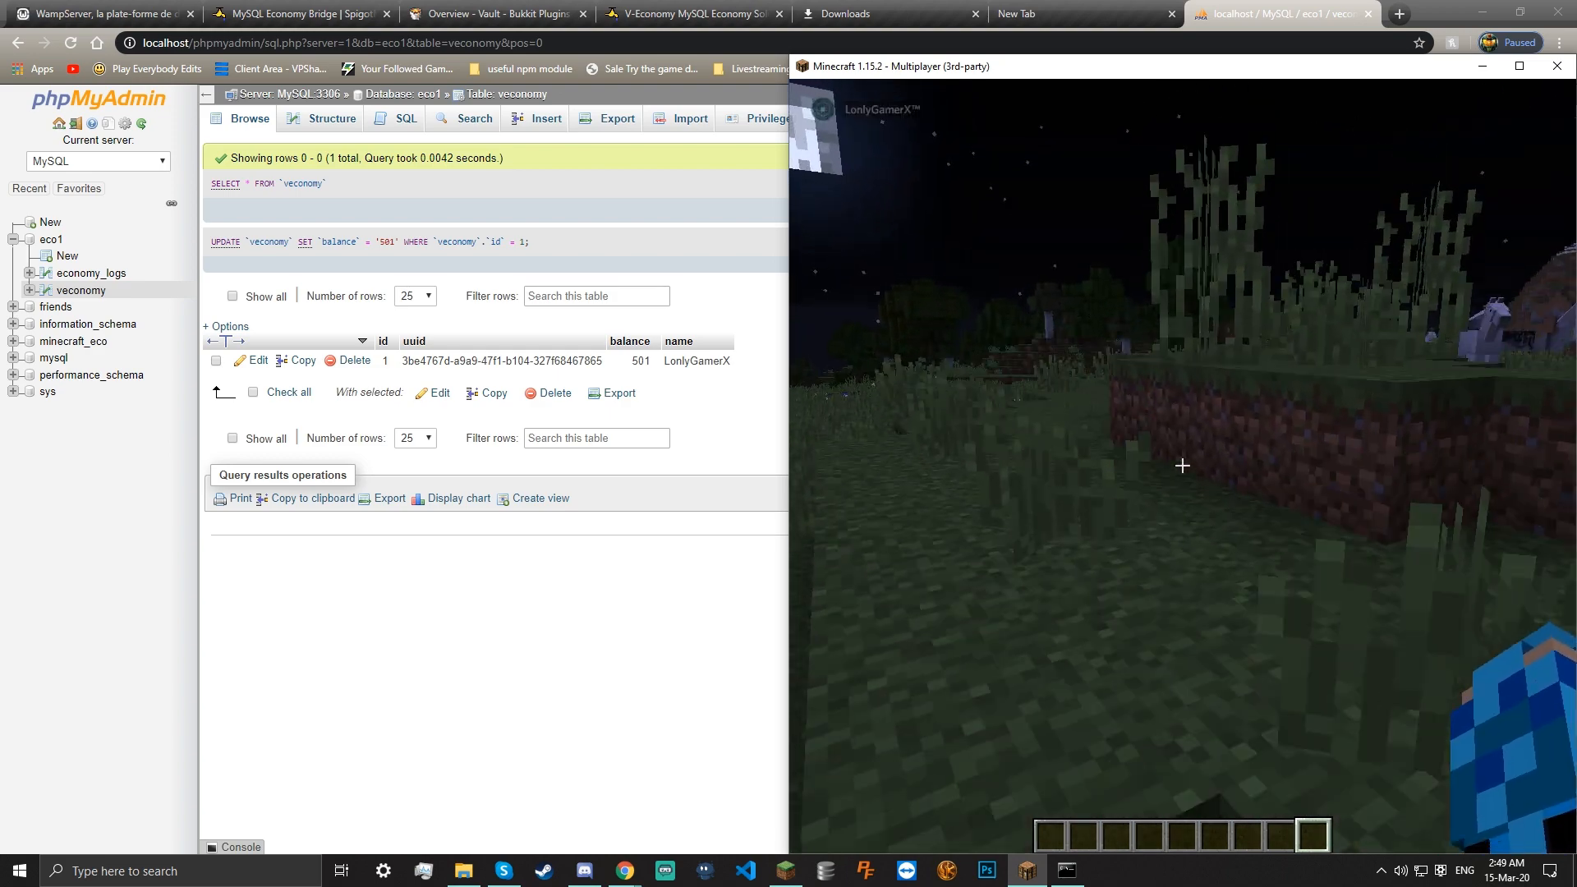
key("w")
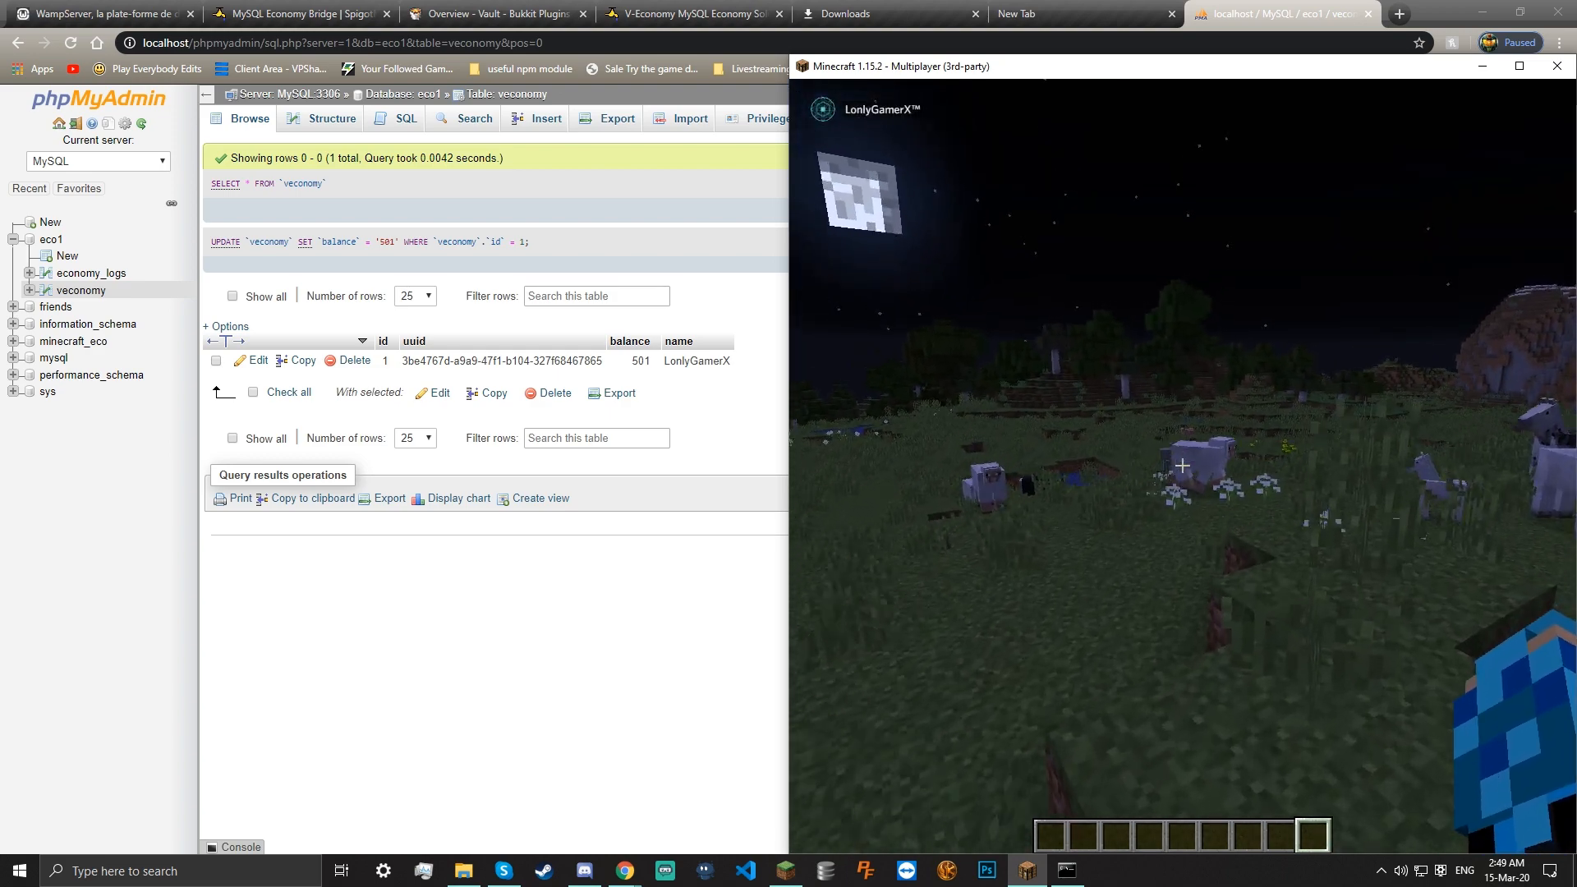
key("w")
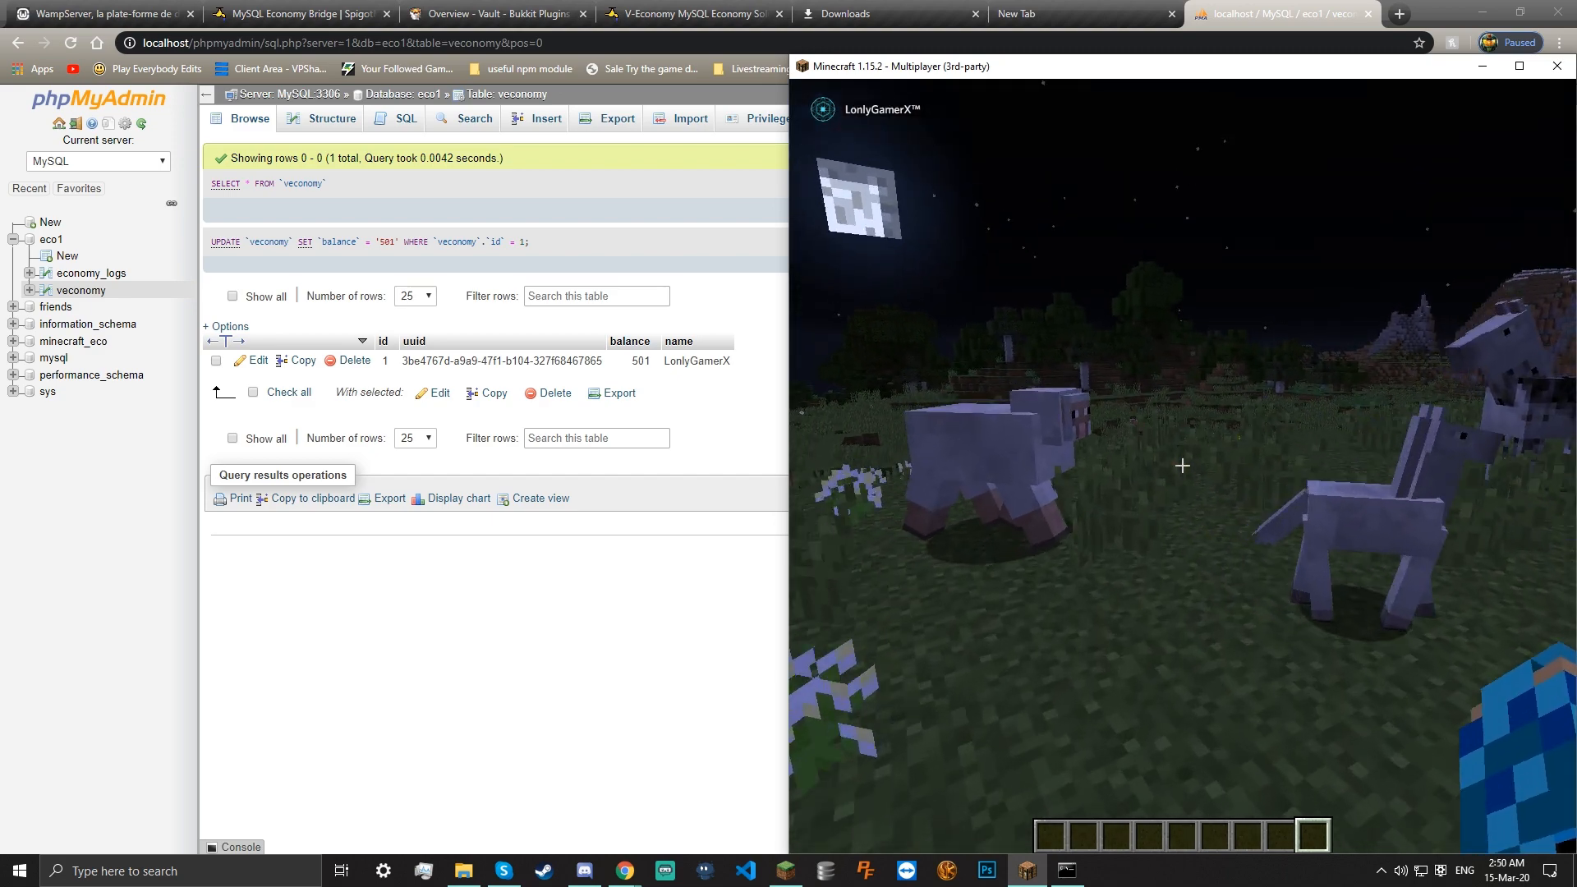
key("w")
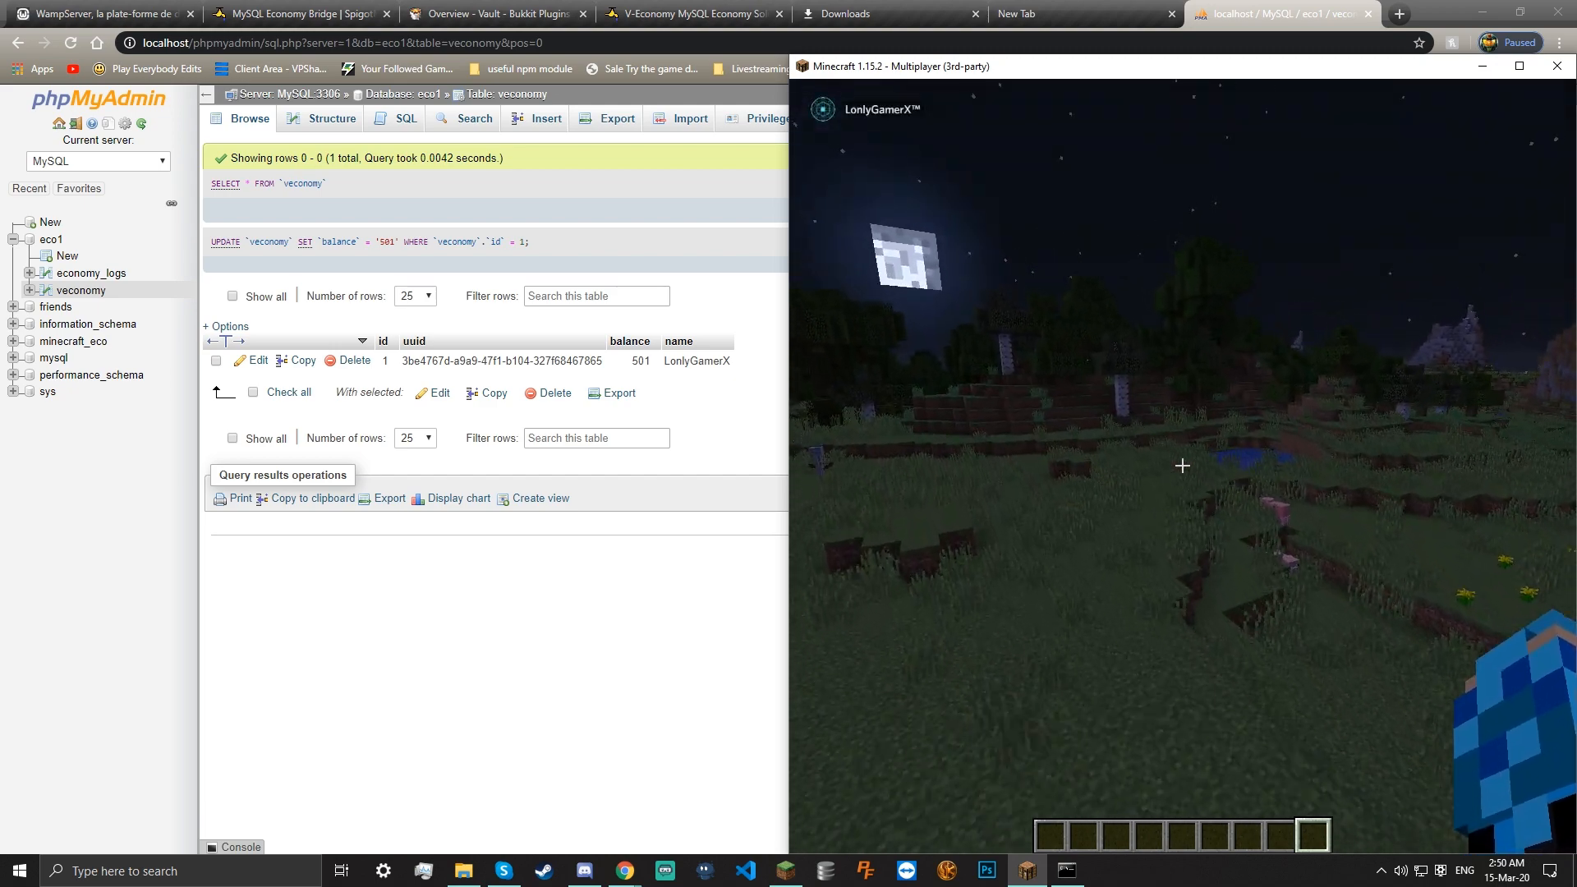
Open the creative inventory briefly, then close it and resume playing
key("e")
right_click(865, 871)
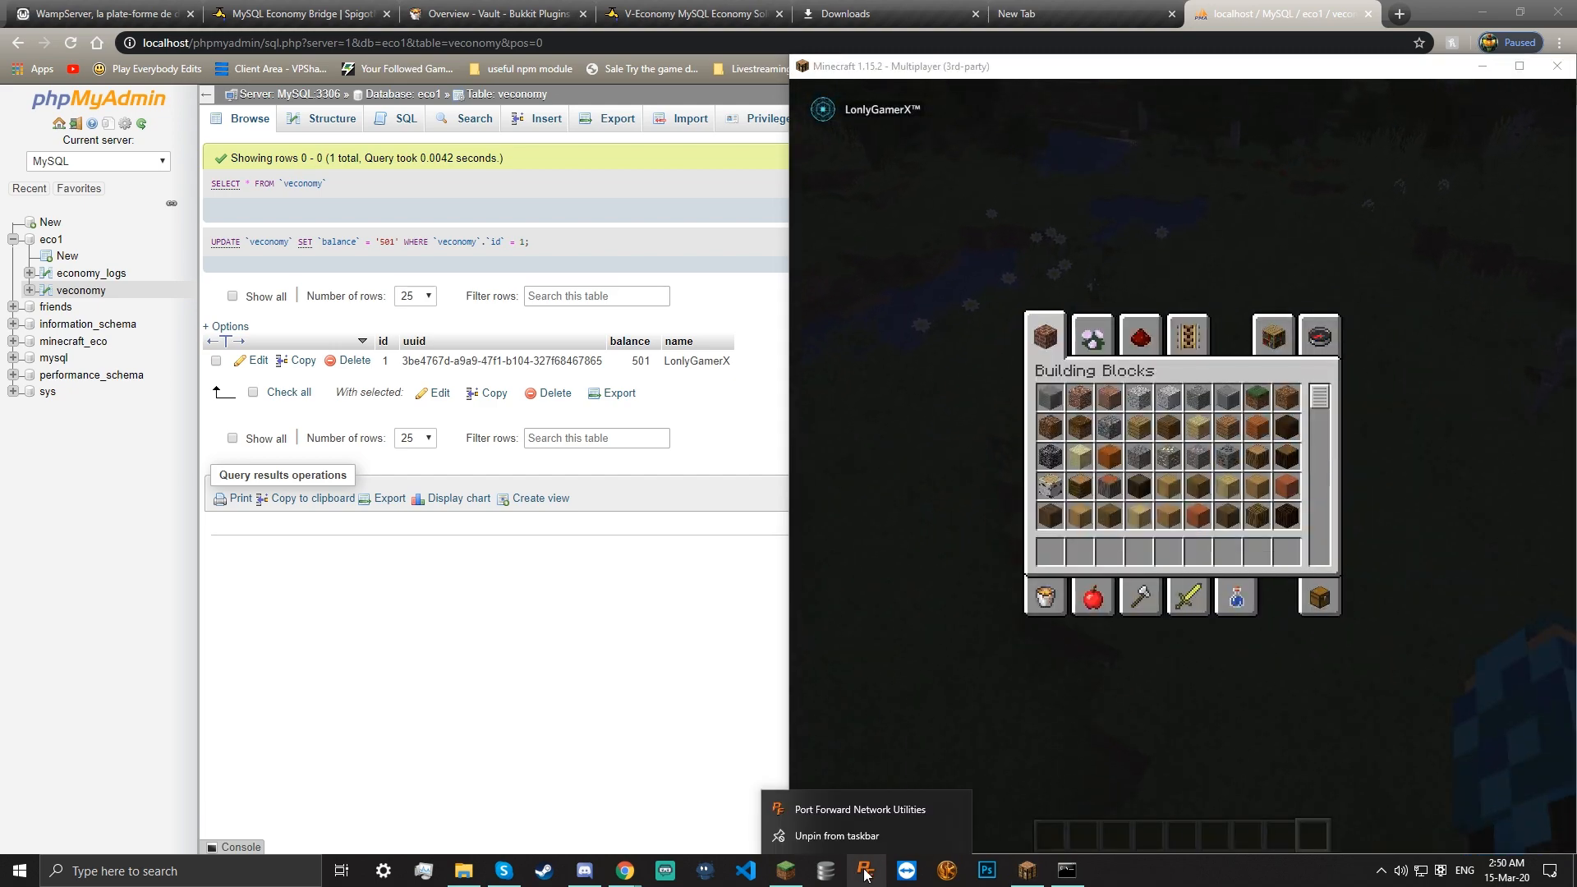
left_click(1105, 777)
key("e")
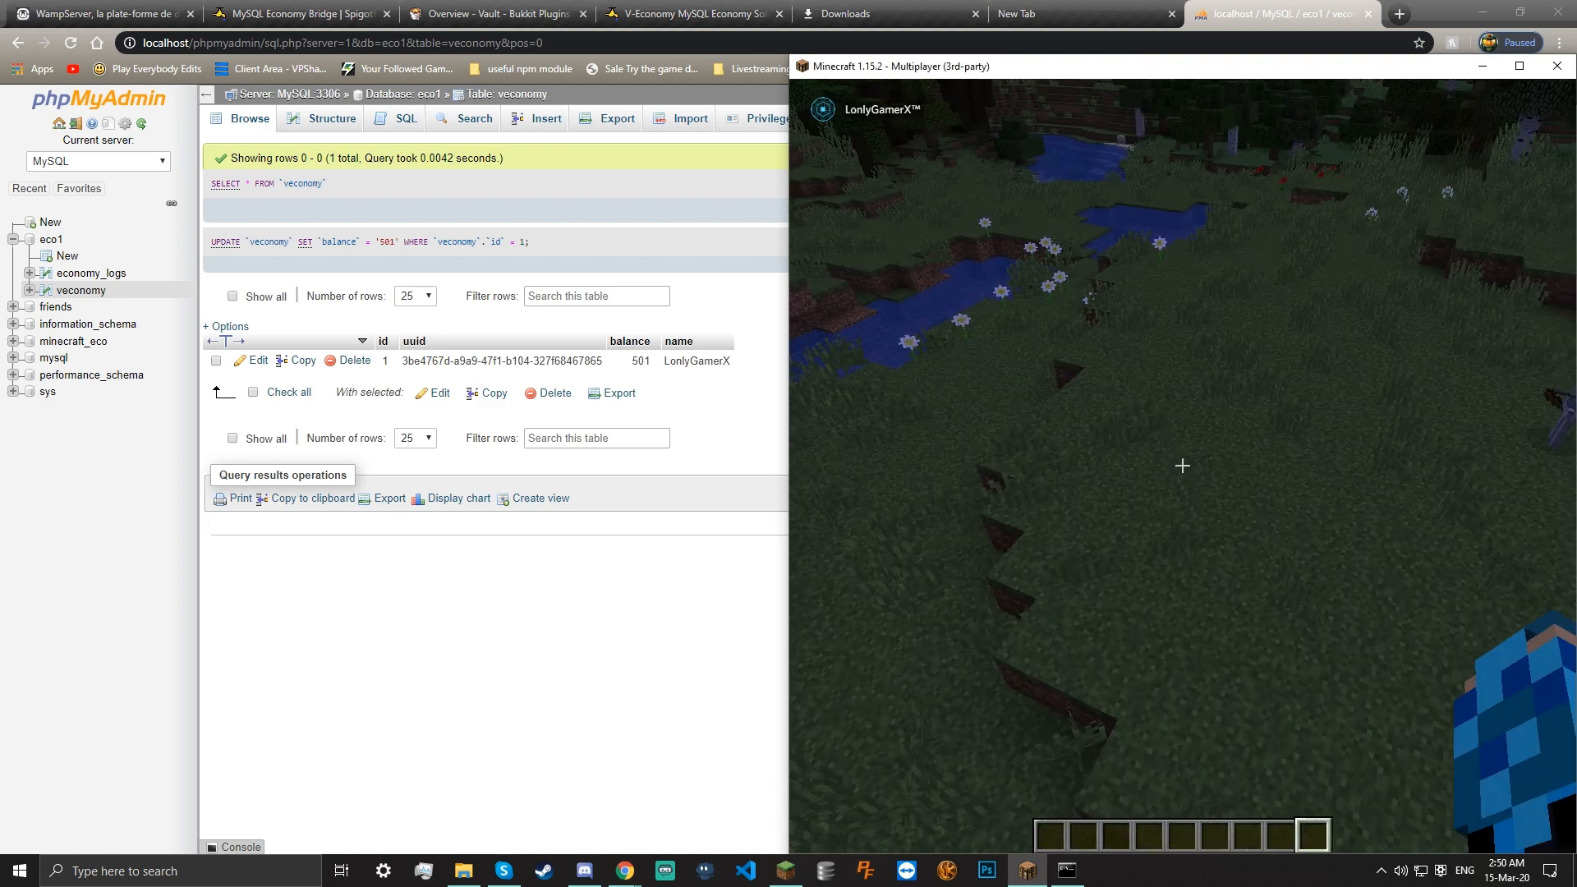
Swim across the river onto the grassy bank and head to the stone ledge
key("w")
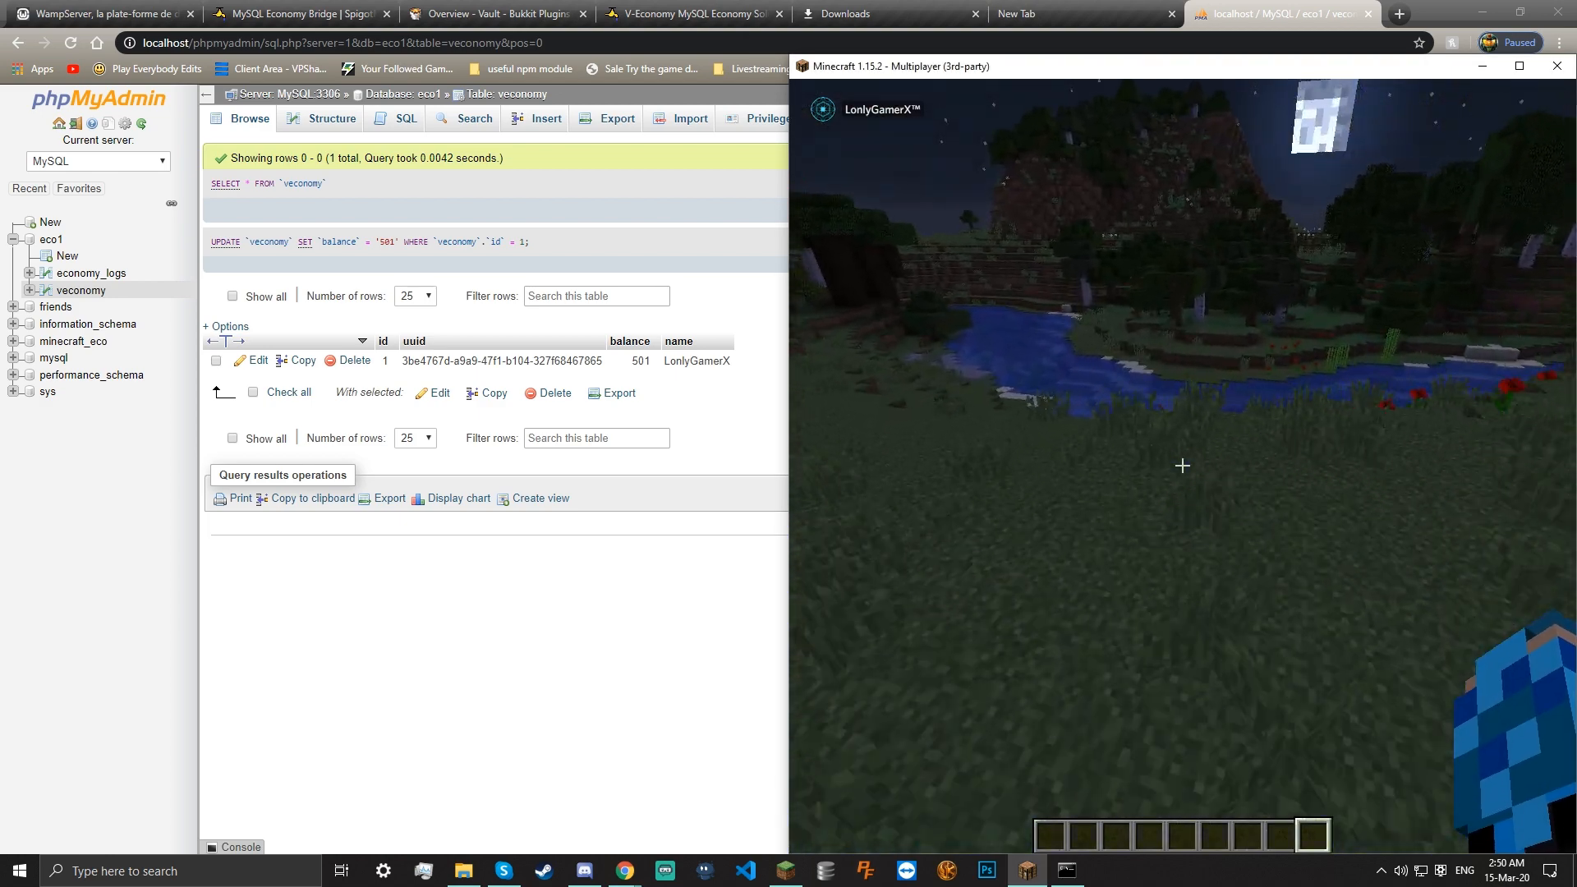
key("w")
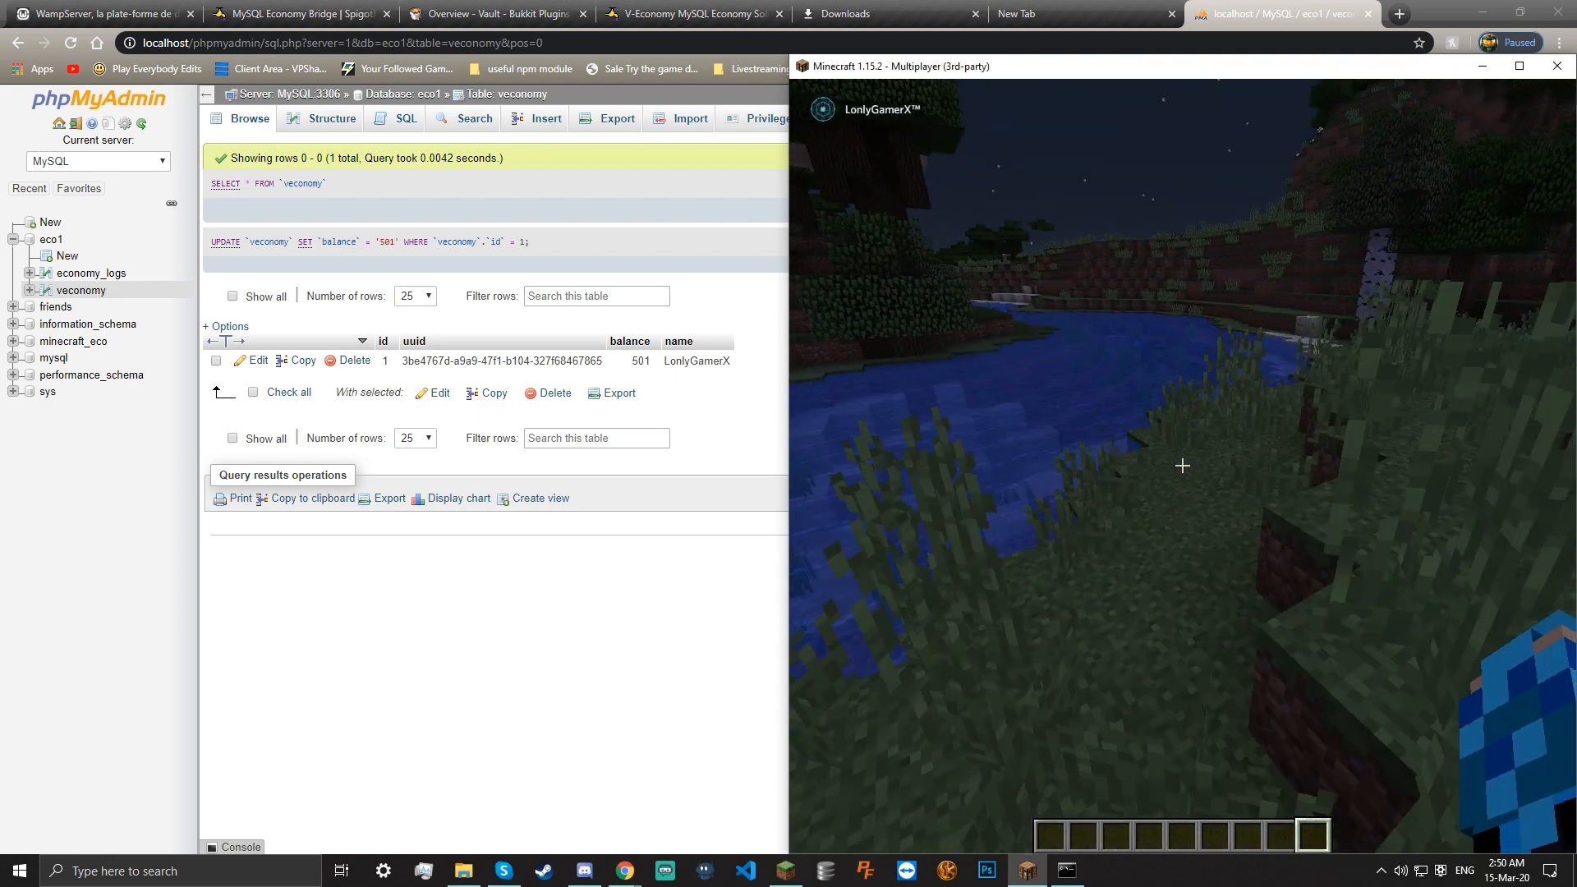
key("w")
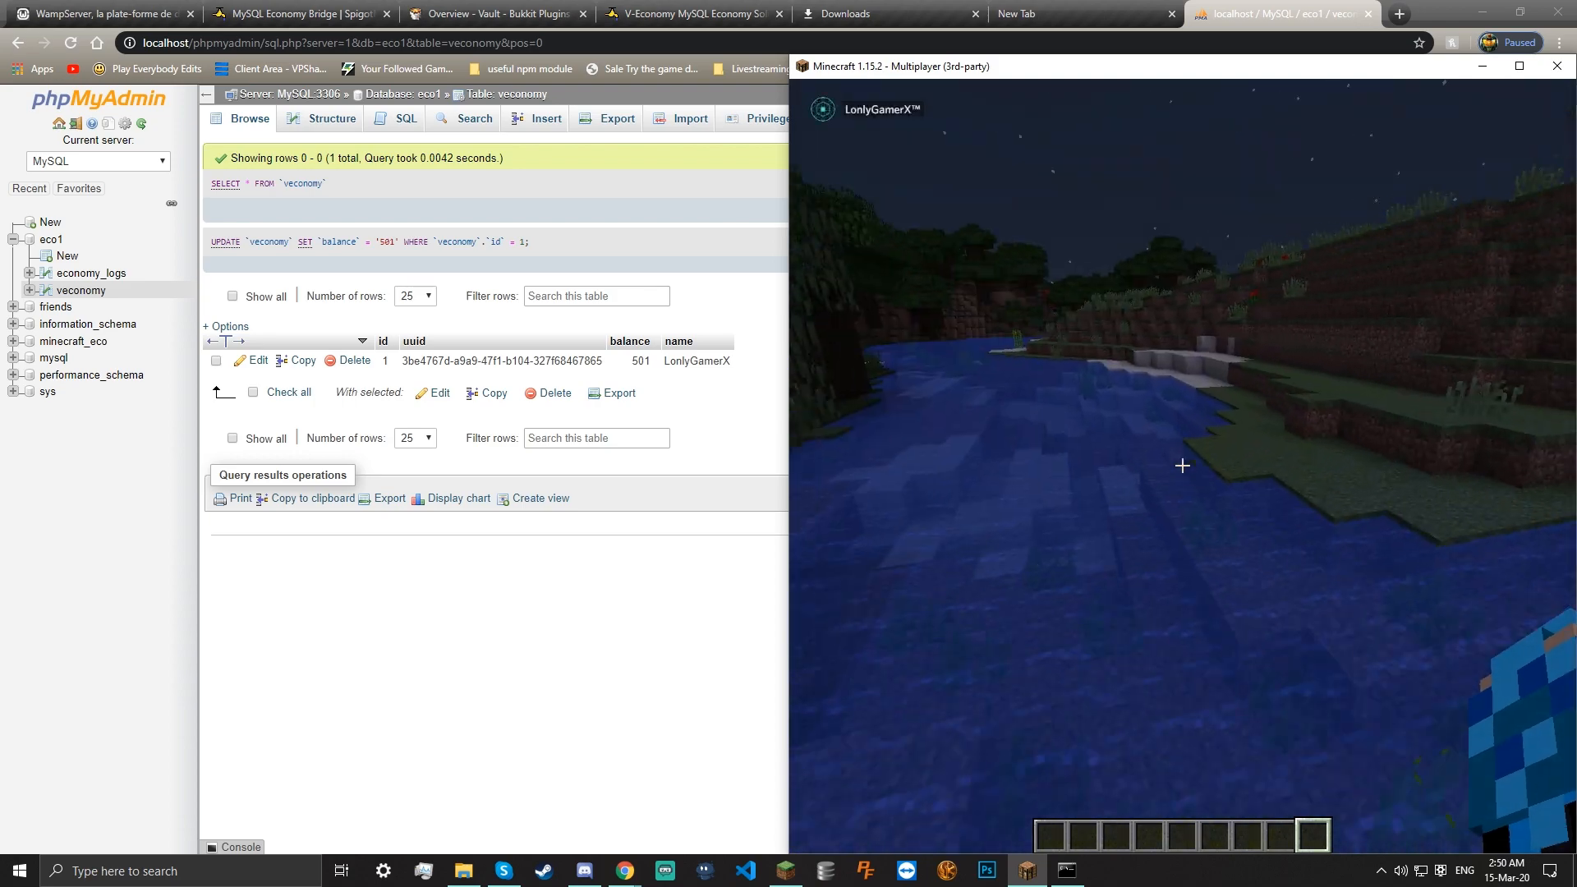
key("w")
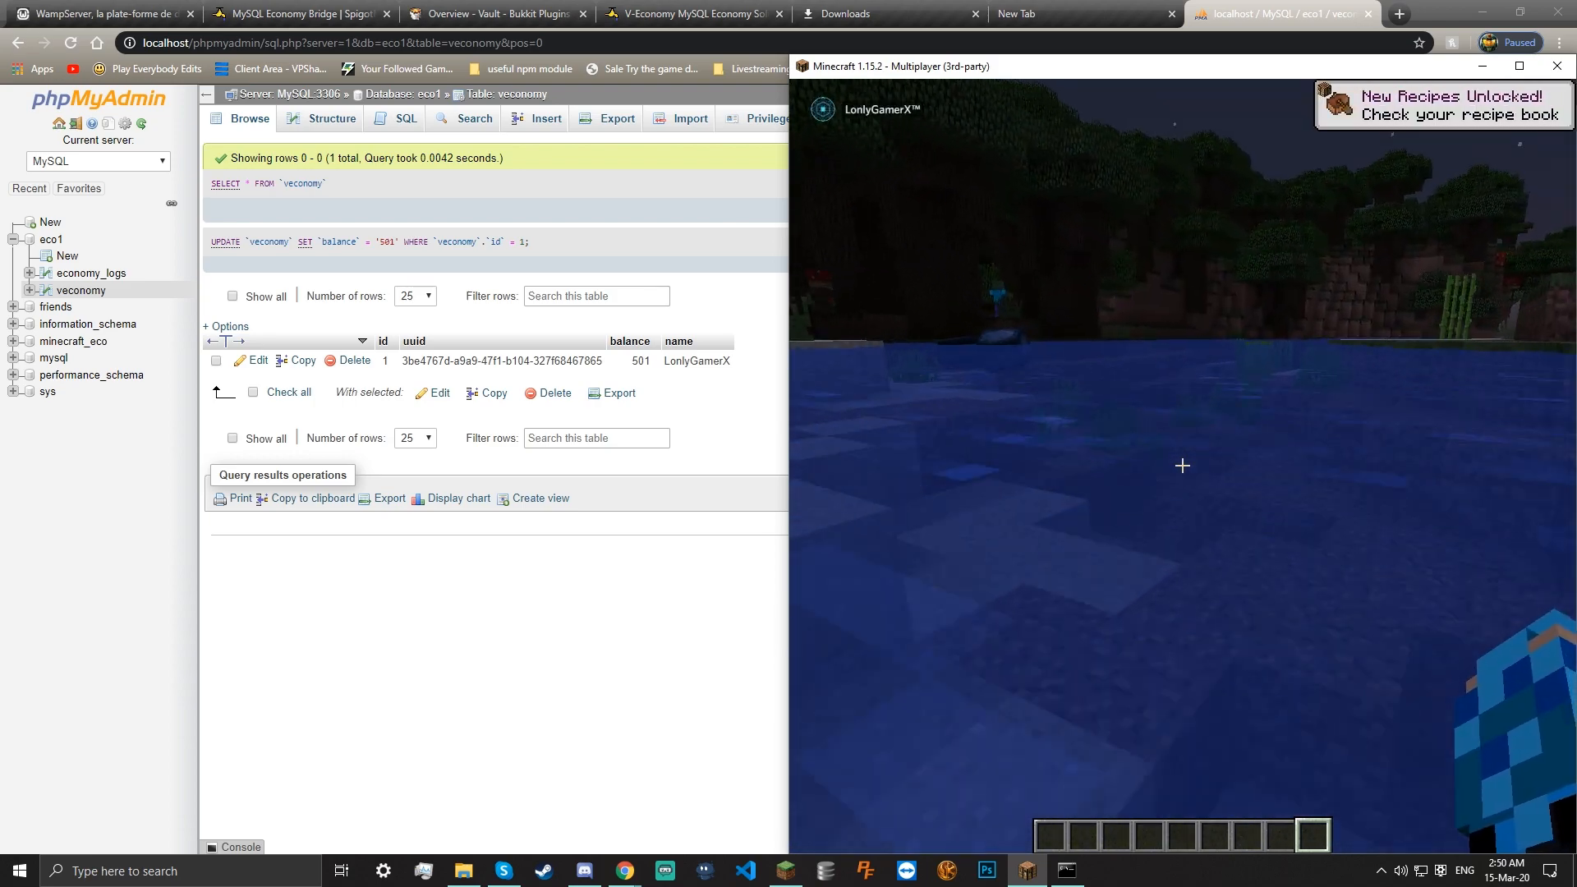
key("w")
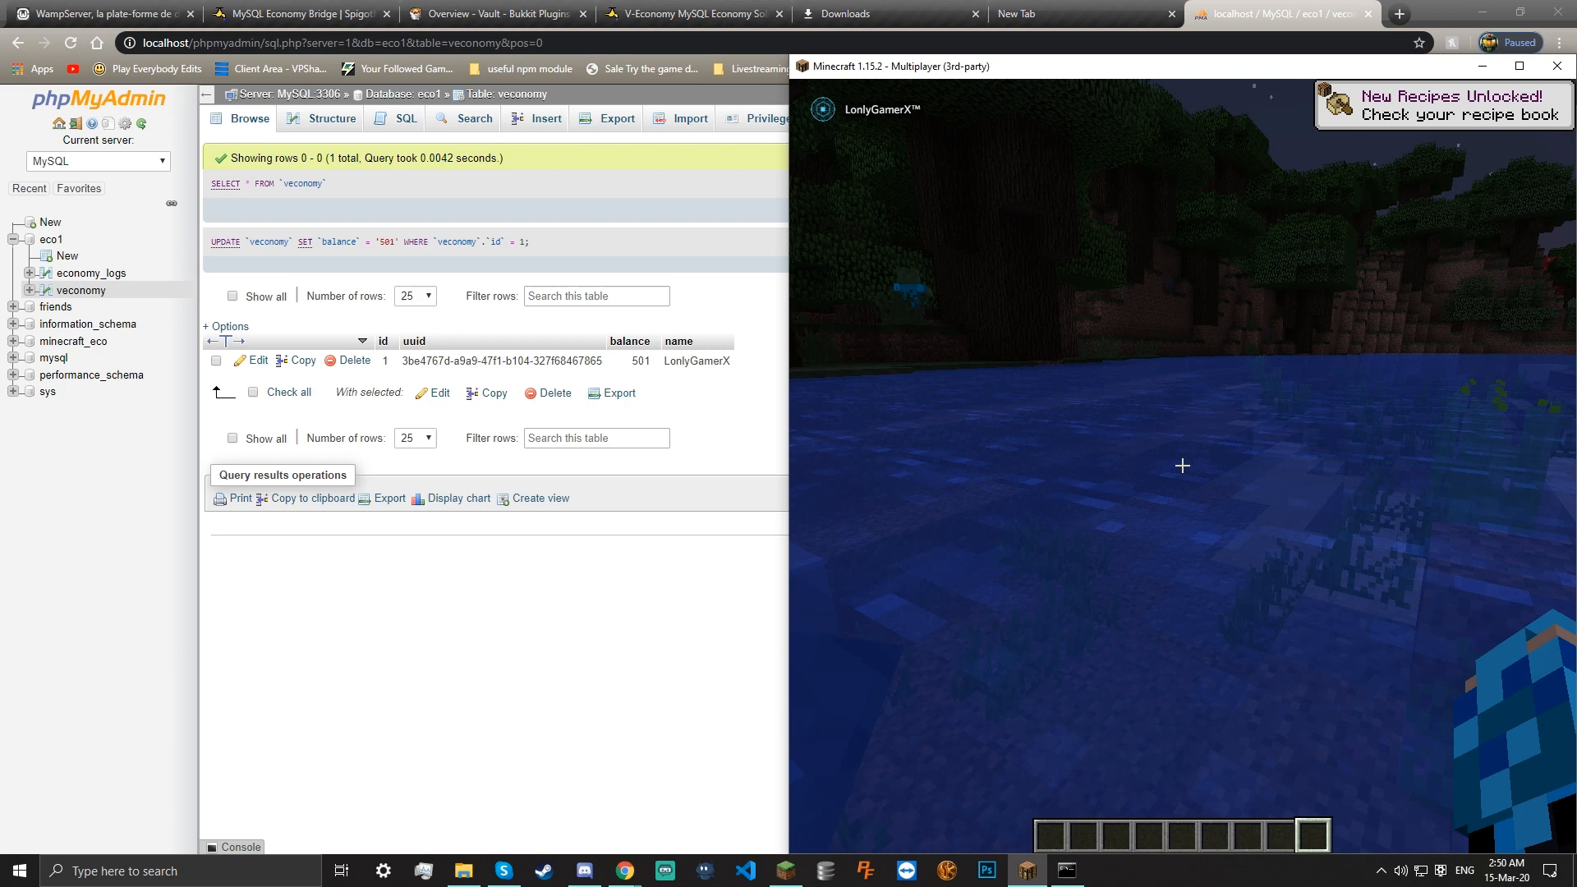
key("w")
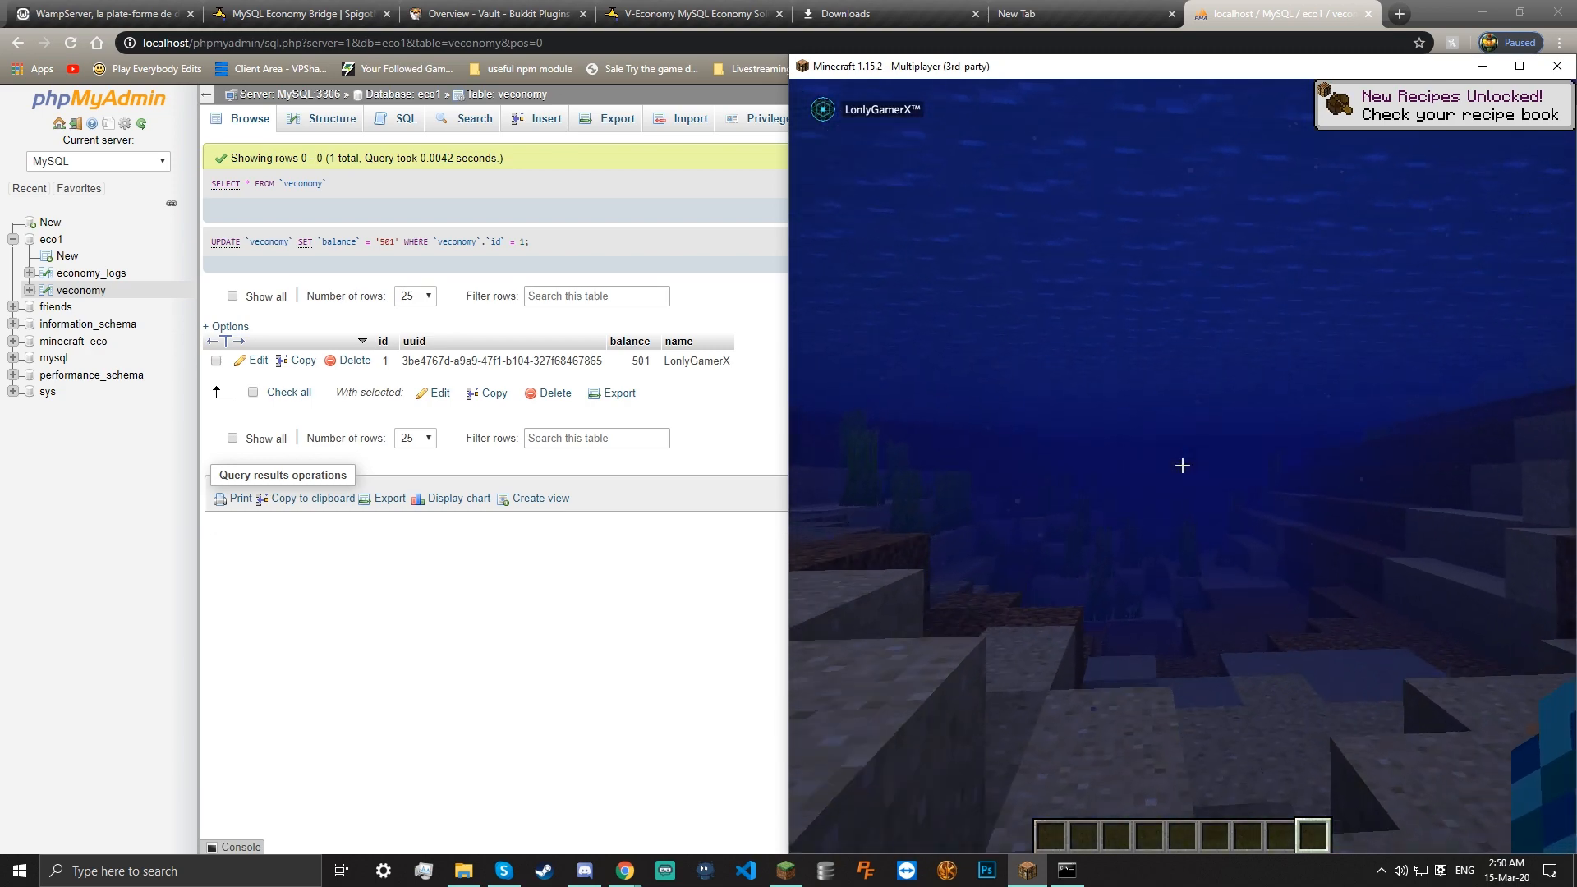
key("w")
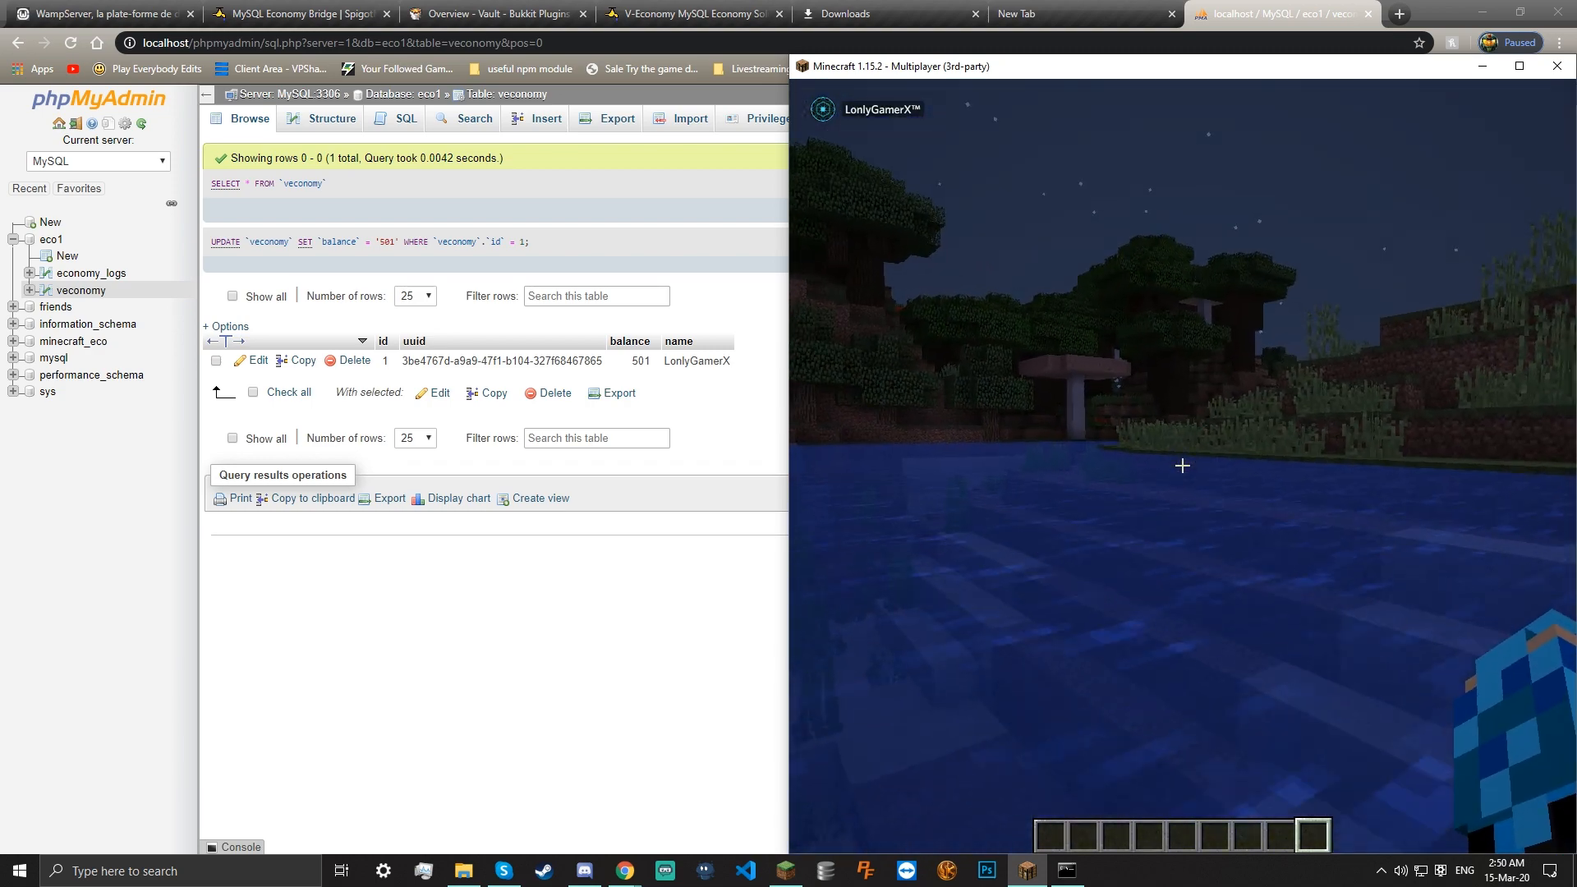
key("w")
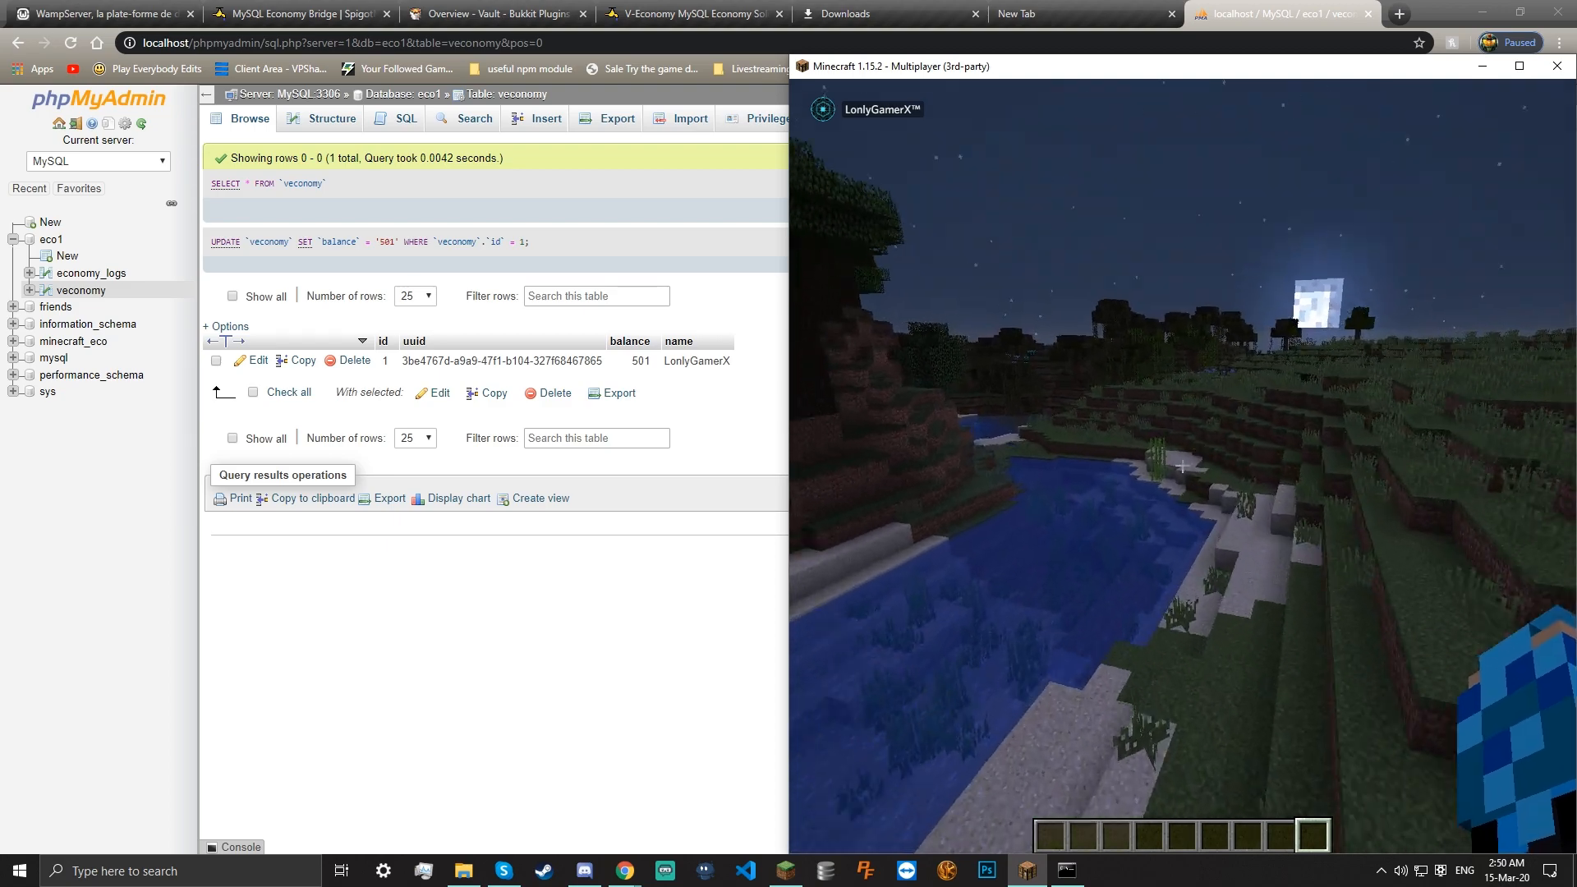
key("w")
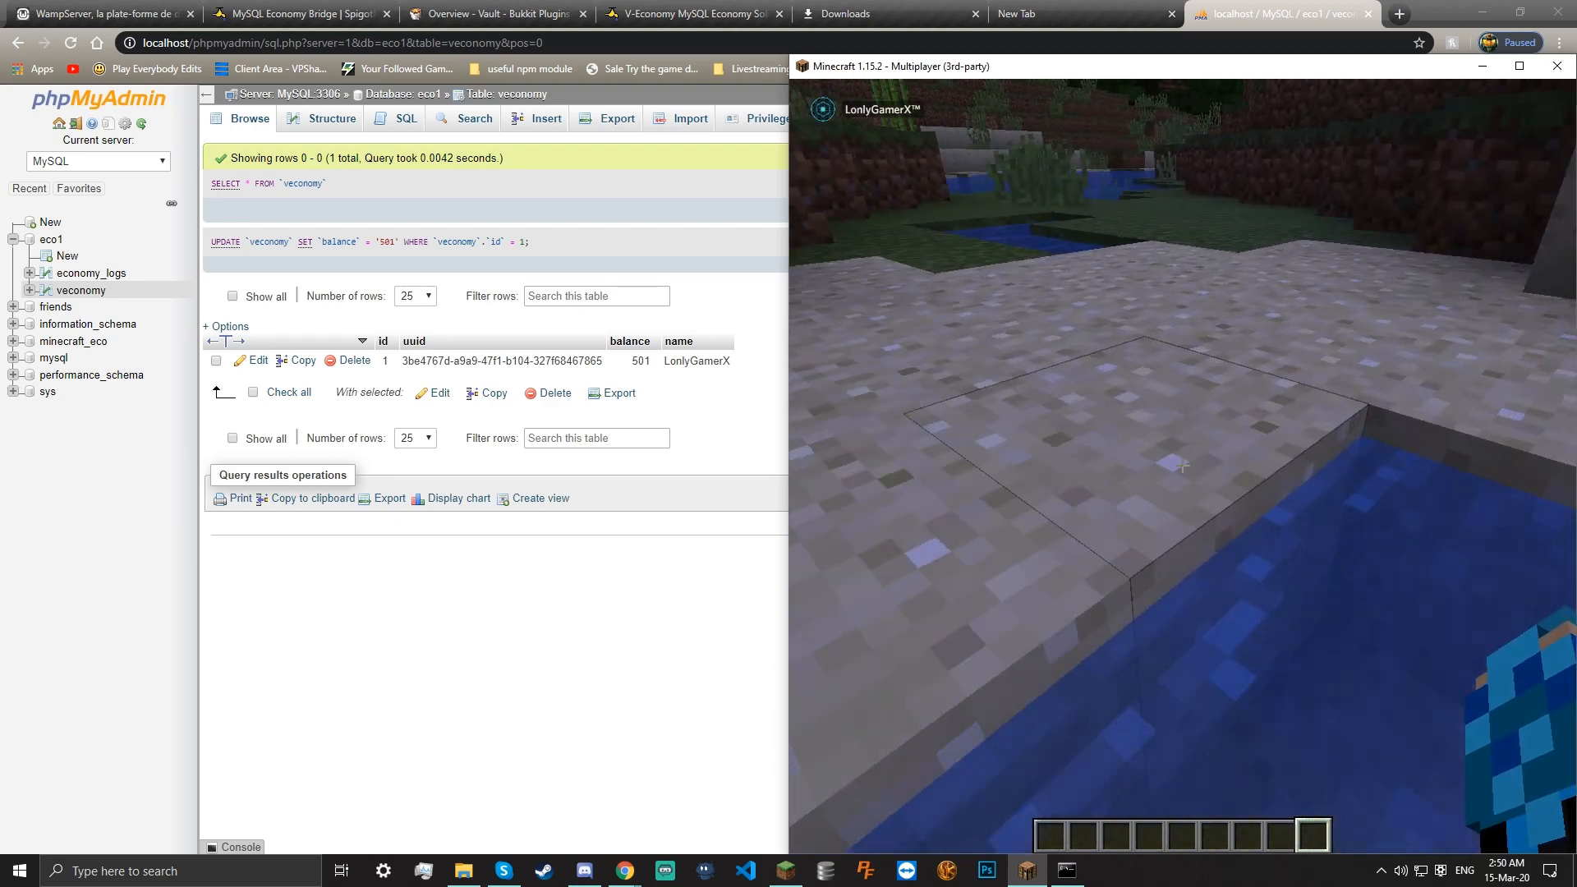
Break the stone block on the ledge, then cross the river toward the far bank
left_click(1182, 466)
key("w")
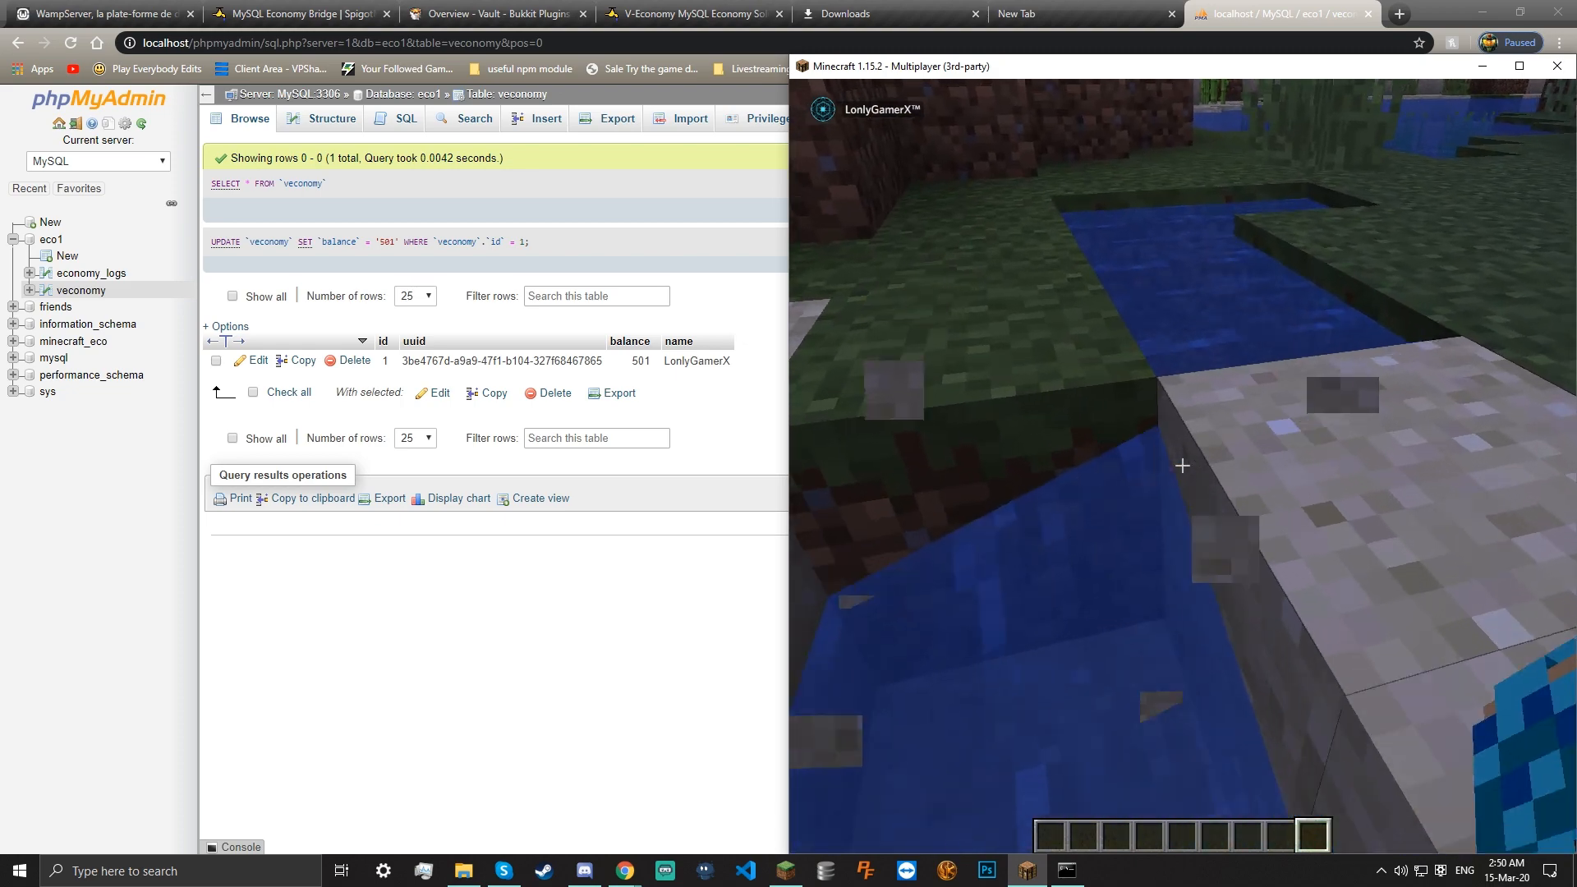
left_click(1182, 465)
key("w")
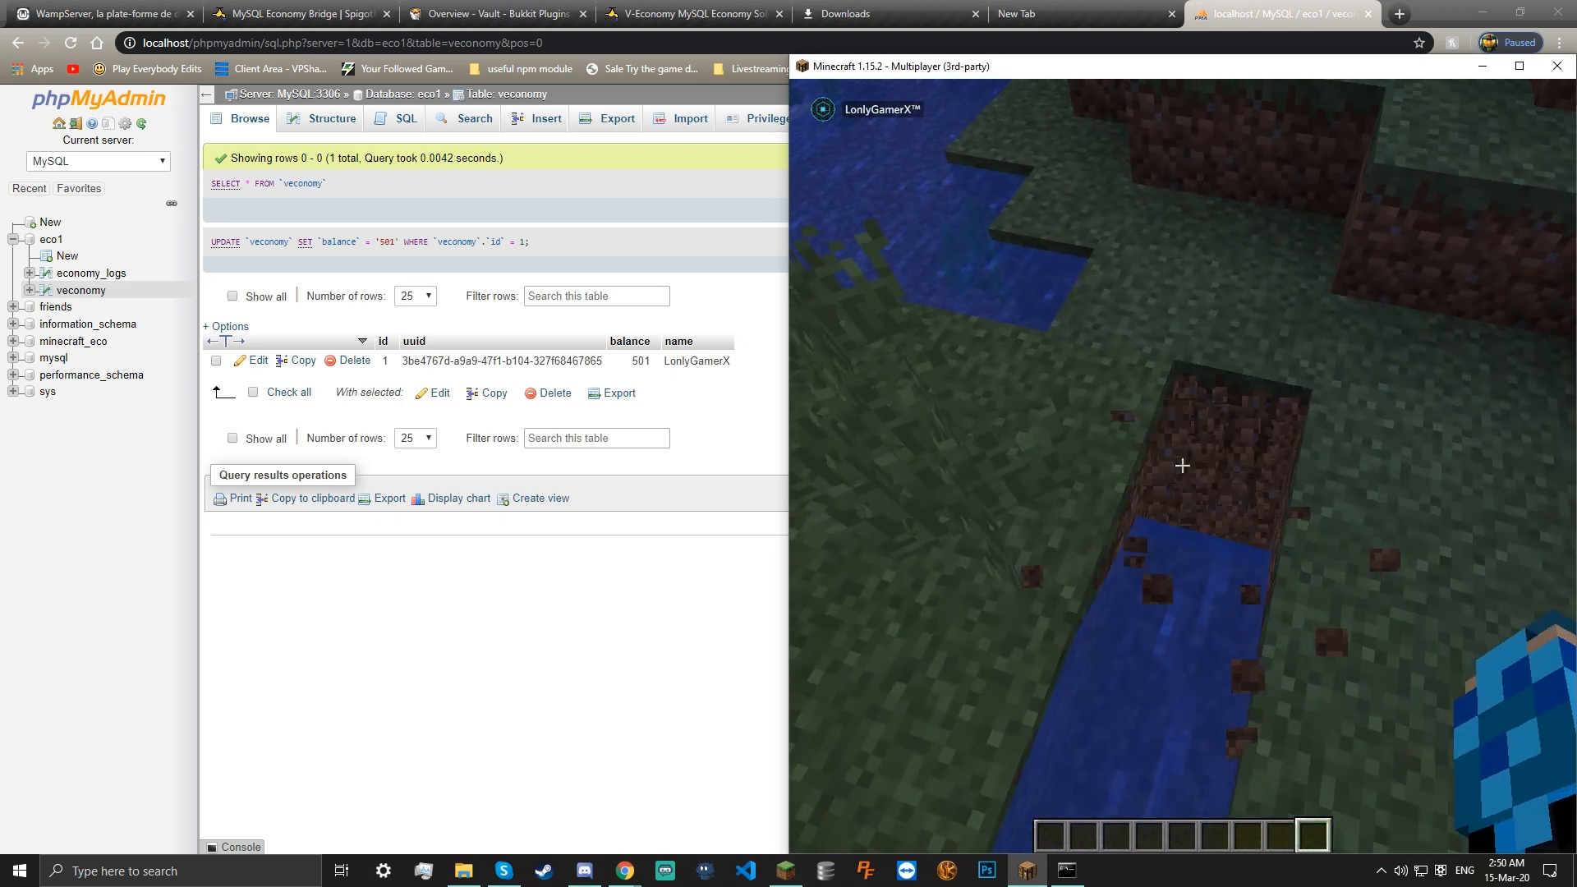
key("w")
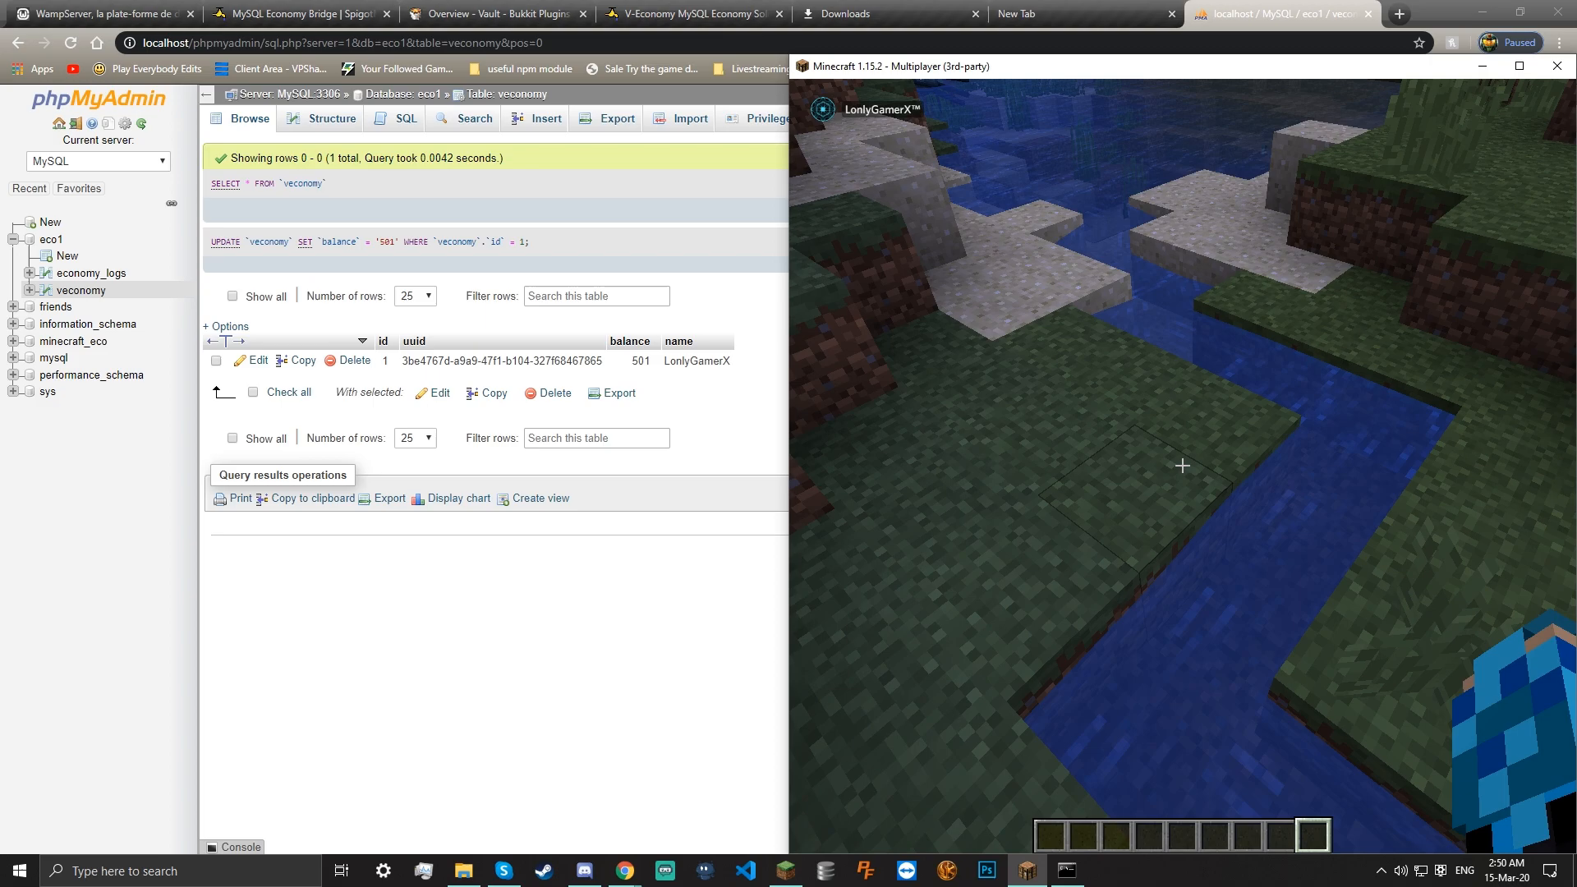
key("w")
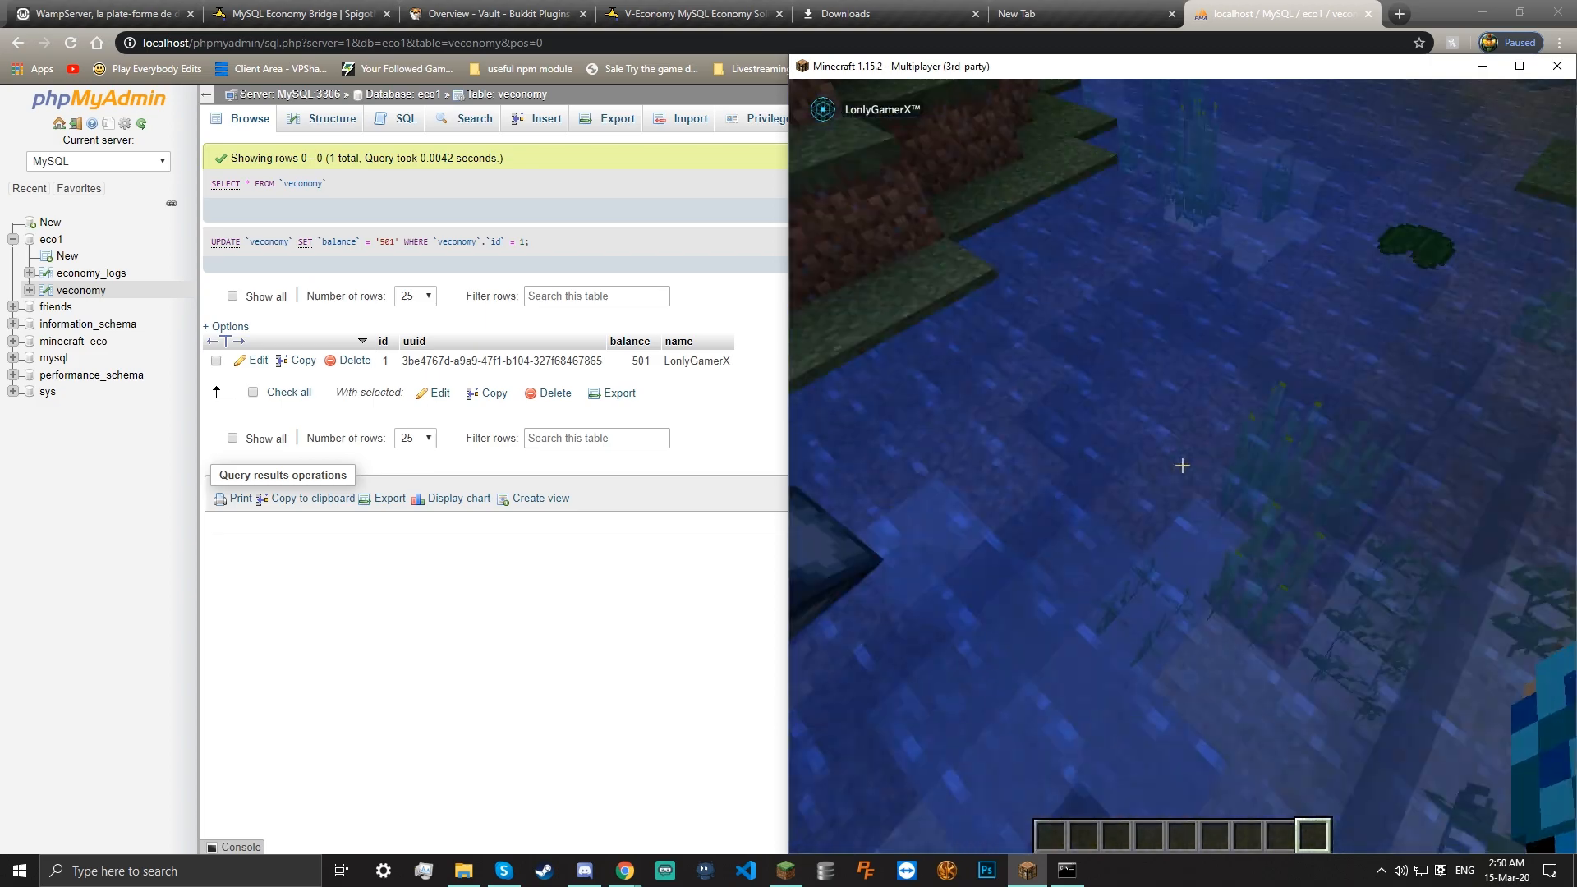
key("w")
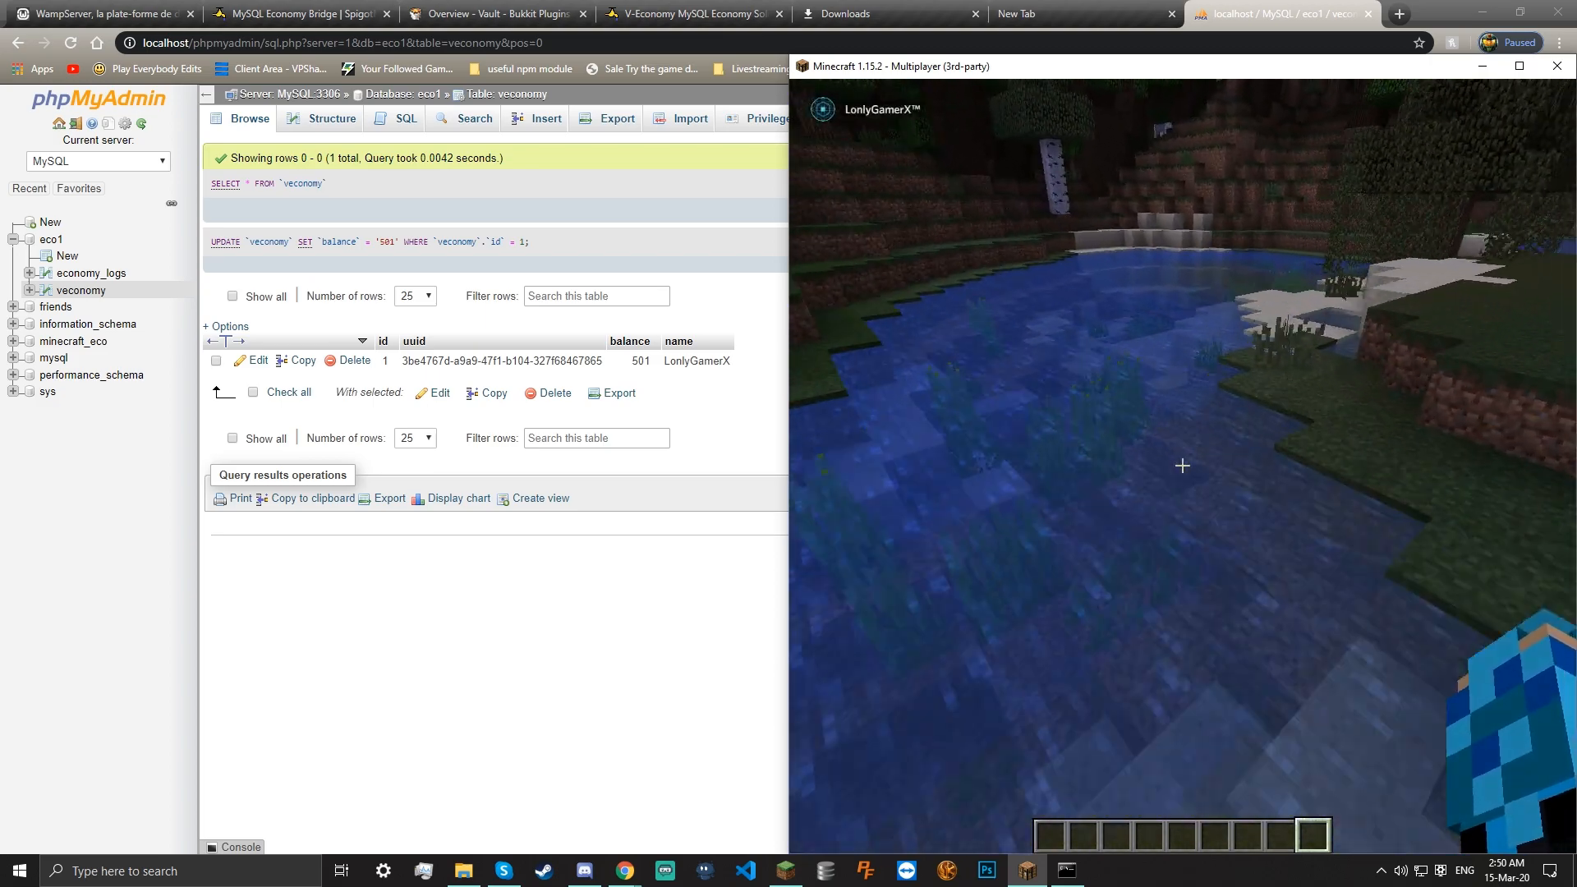
key("w")
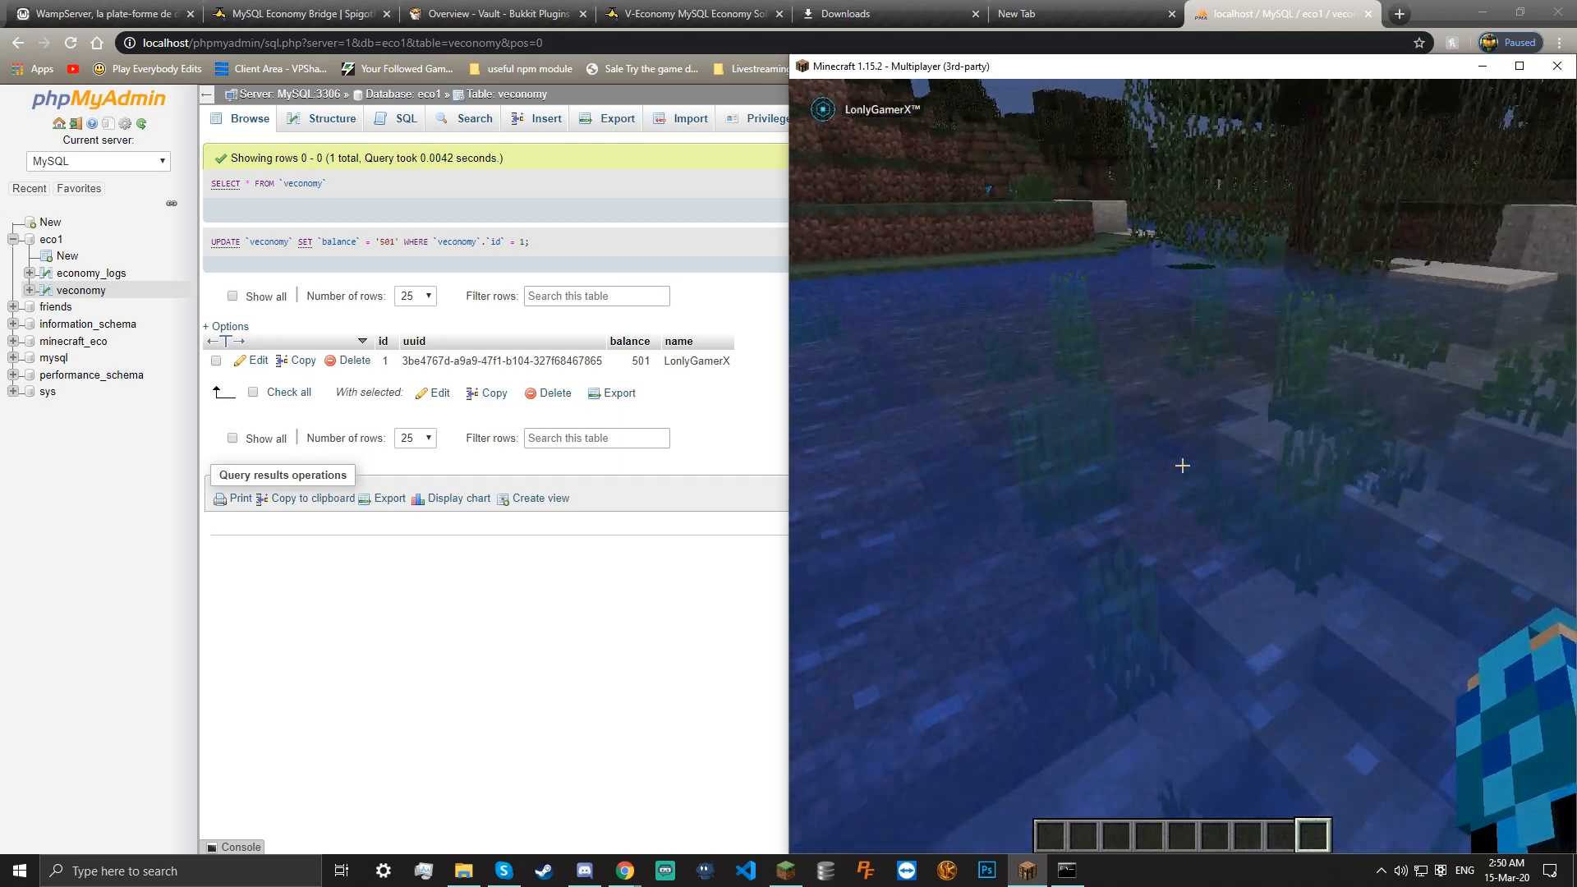
key("w")
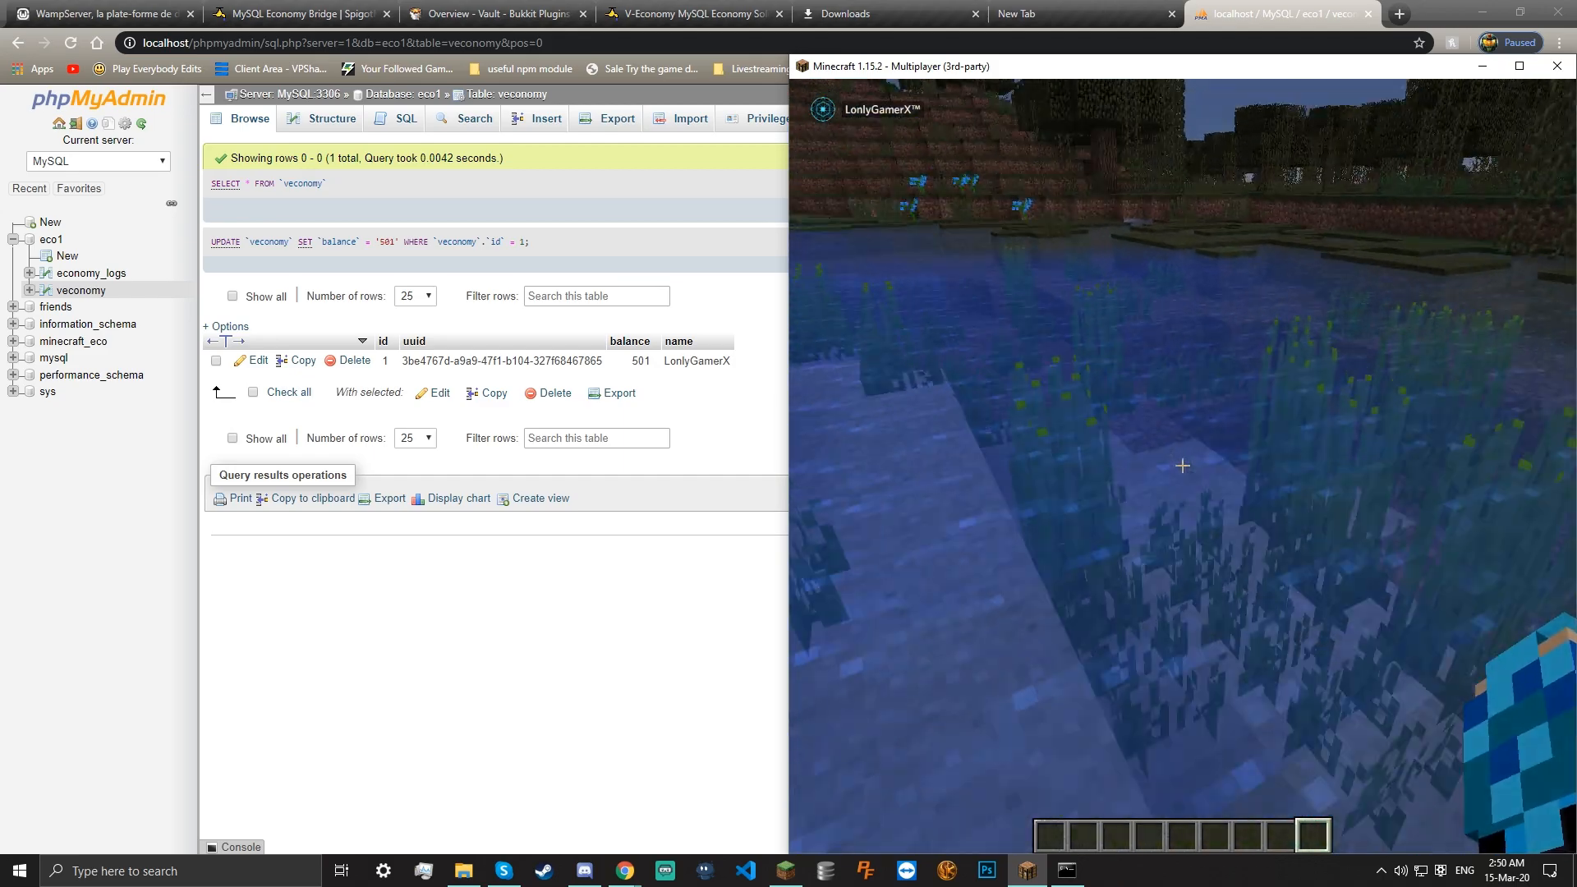
key("w")
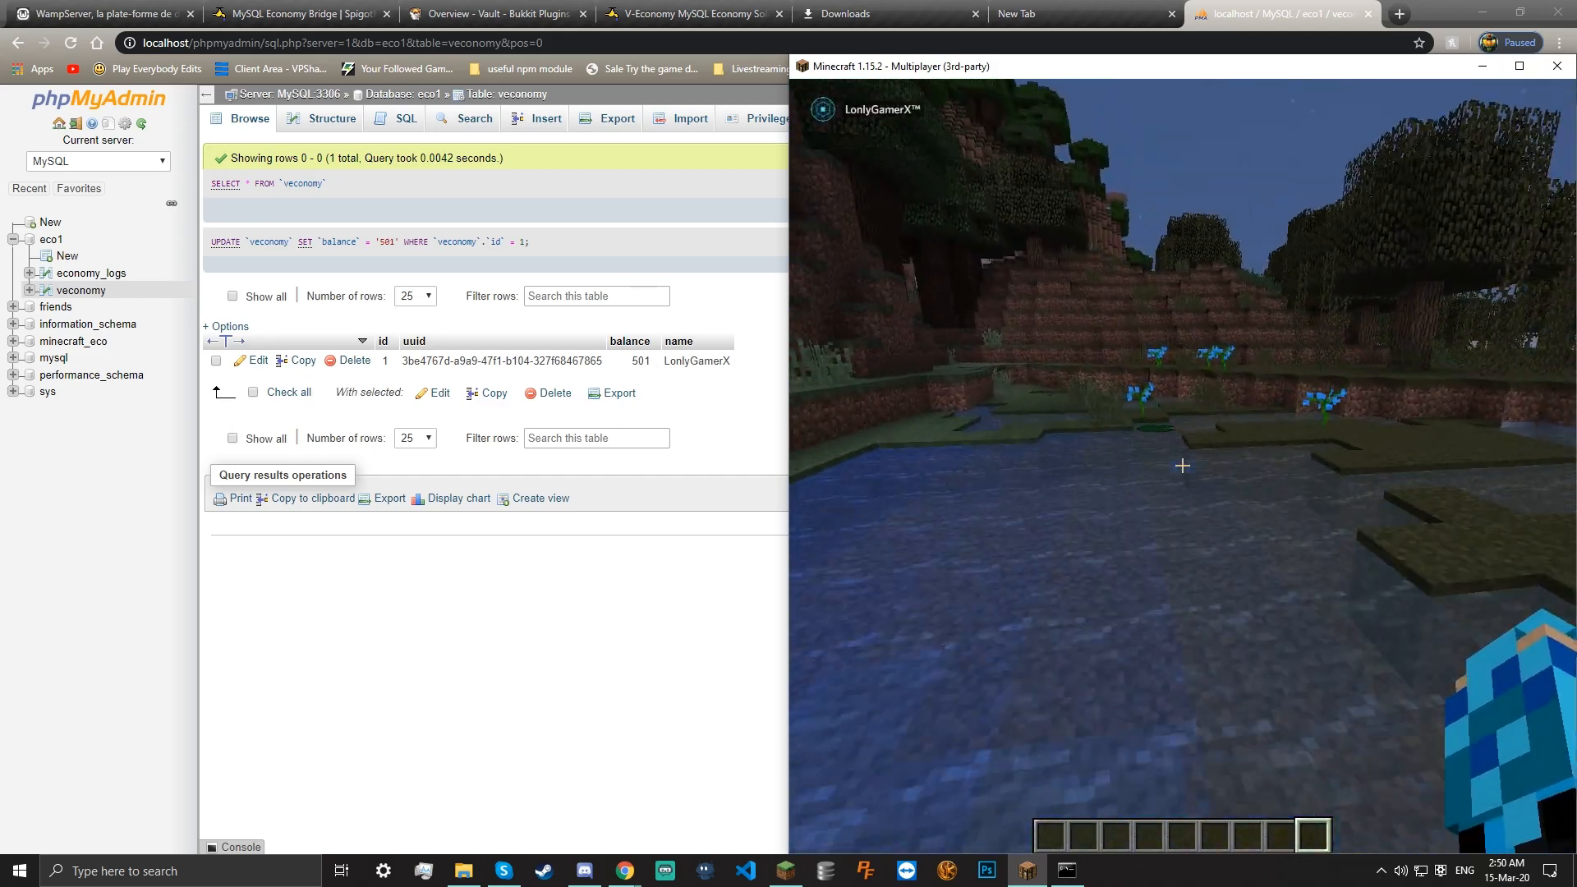
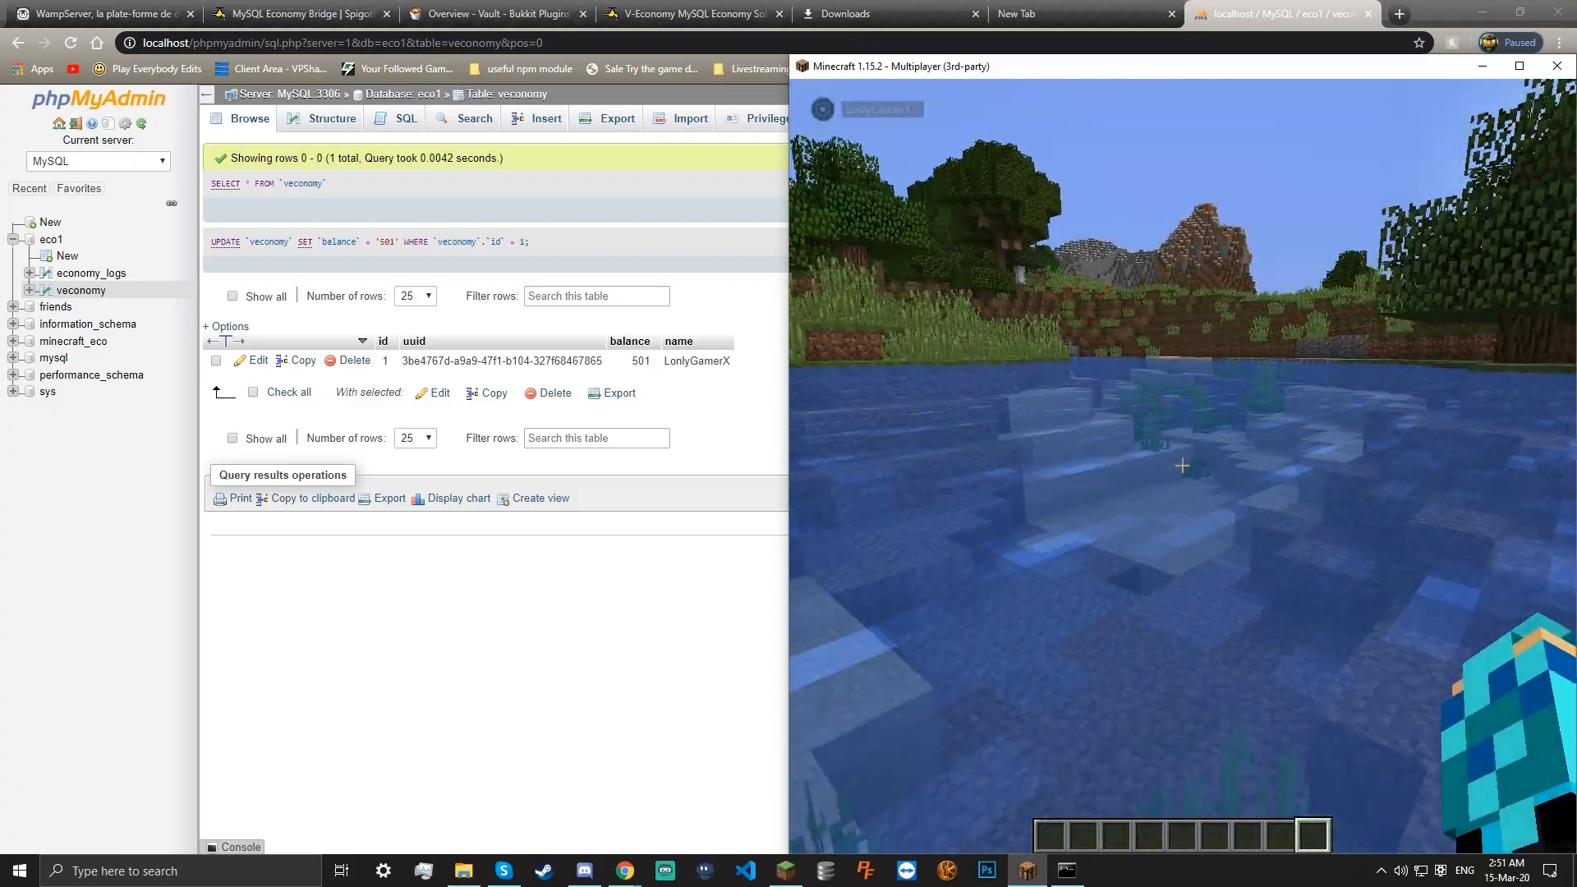
Cross the water onto the grassy bank, breaking a plant along the way
key("w")
left_click(1183, 466)
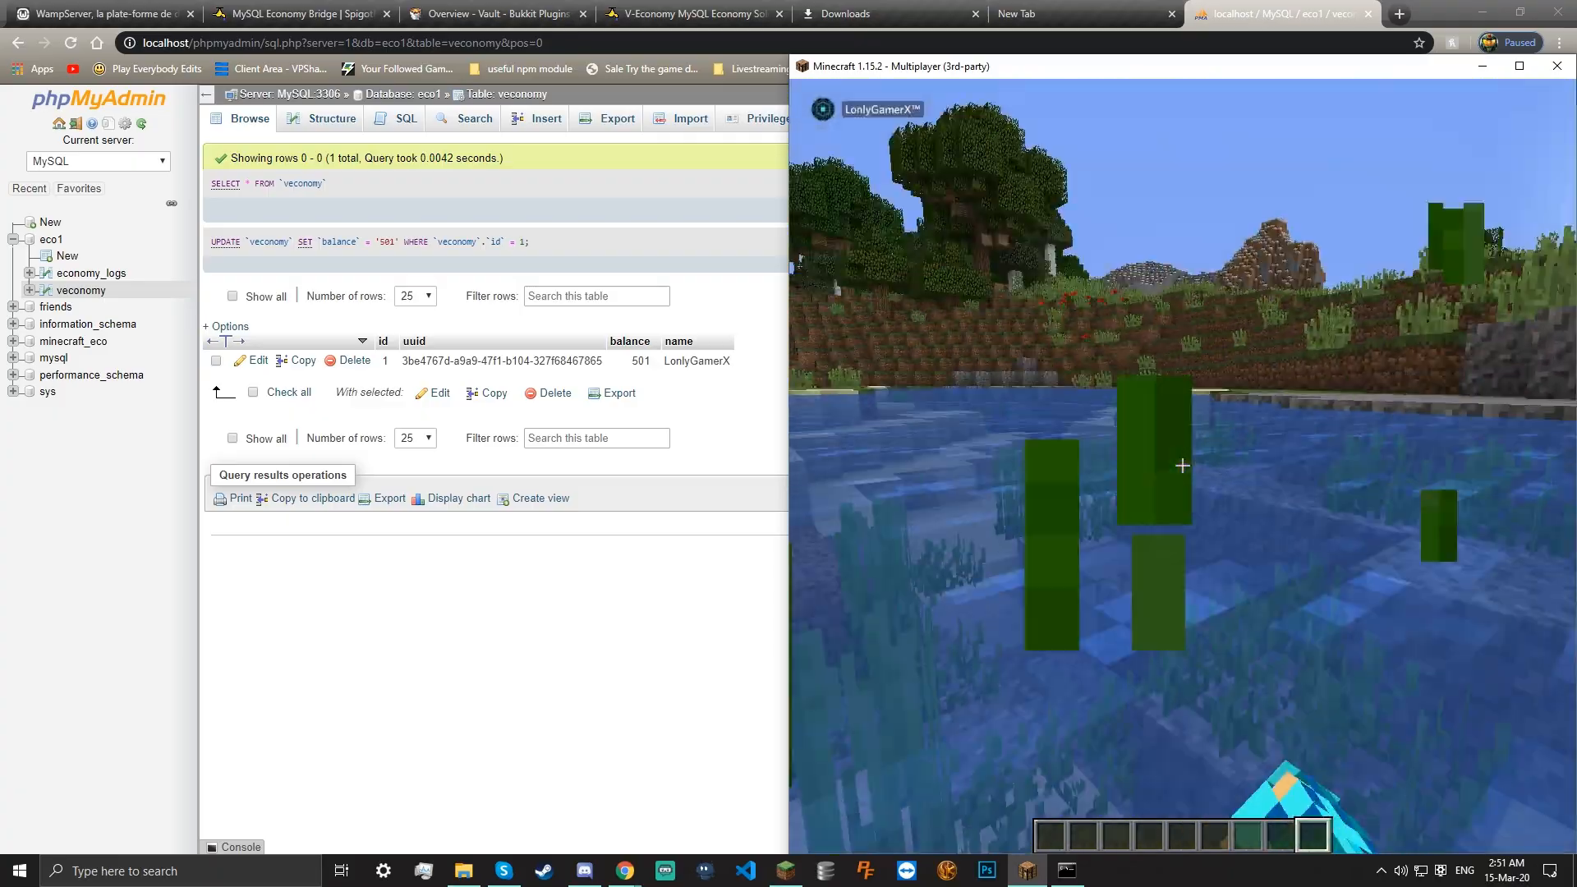
key("w")
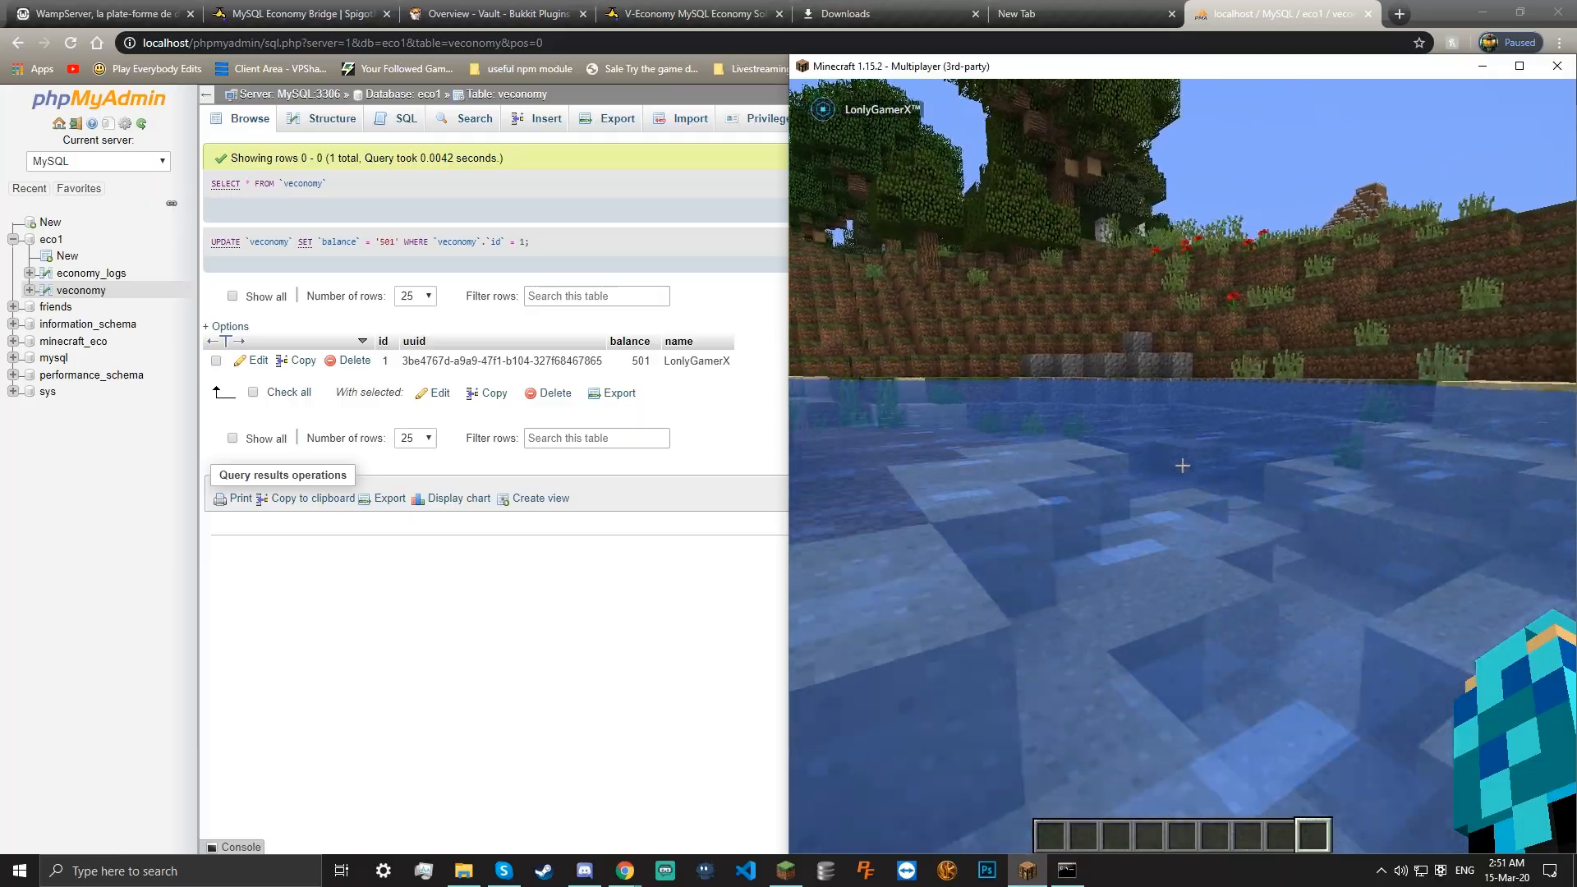
key("w")
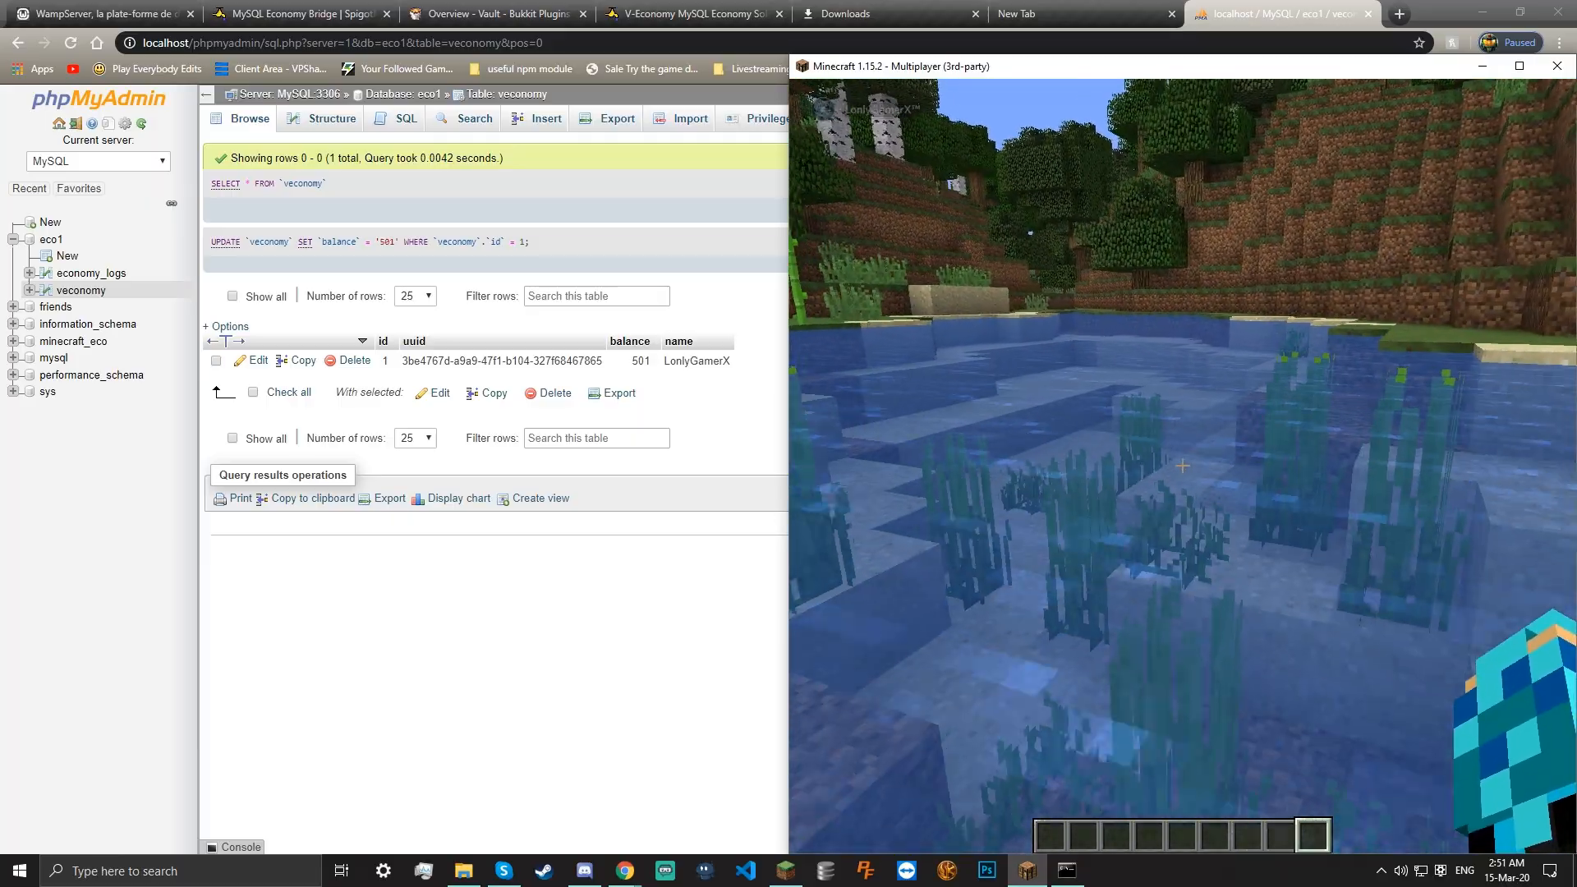
key("w")
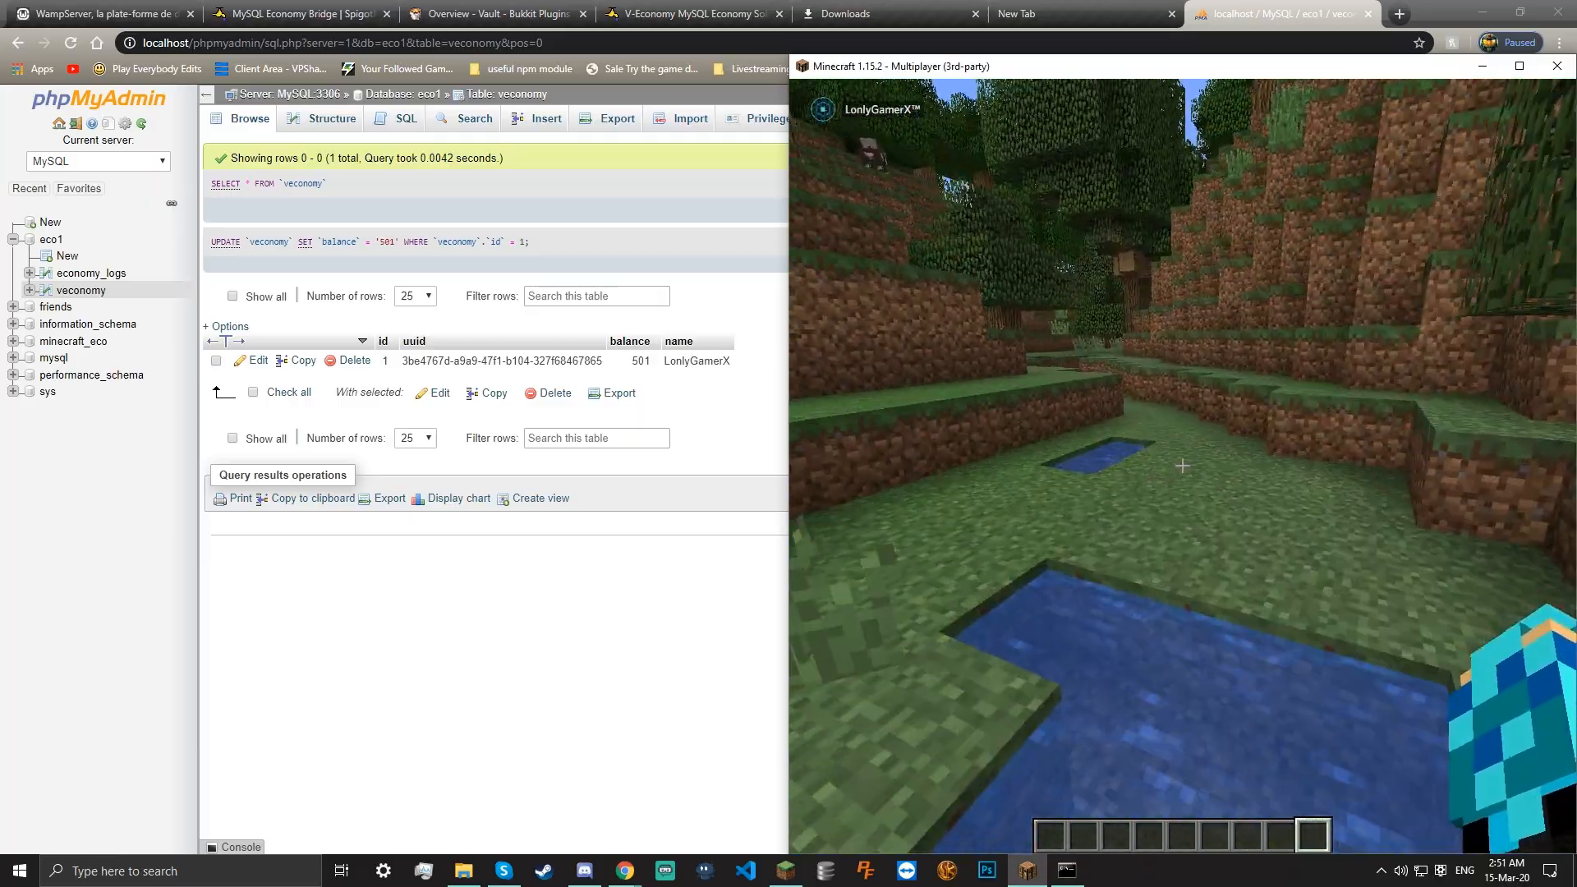
key("w")
Dig out a short trench of grass and dirt blocks toward the water
left_click(1182, 466)
left_click(1183, 466)
left_click(1183, 466)
left_click(1182, 466)
Walk past a tree across the forested hillside, then pause to the game menu
key("w")
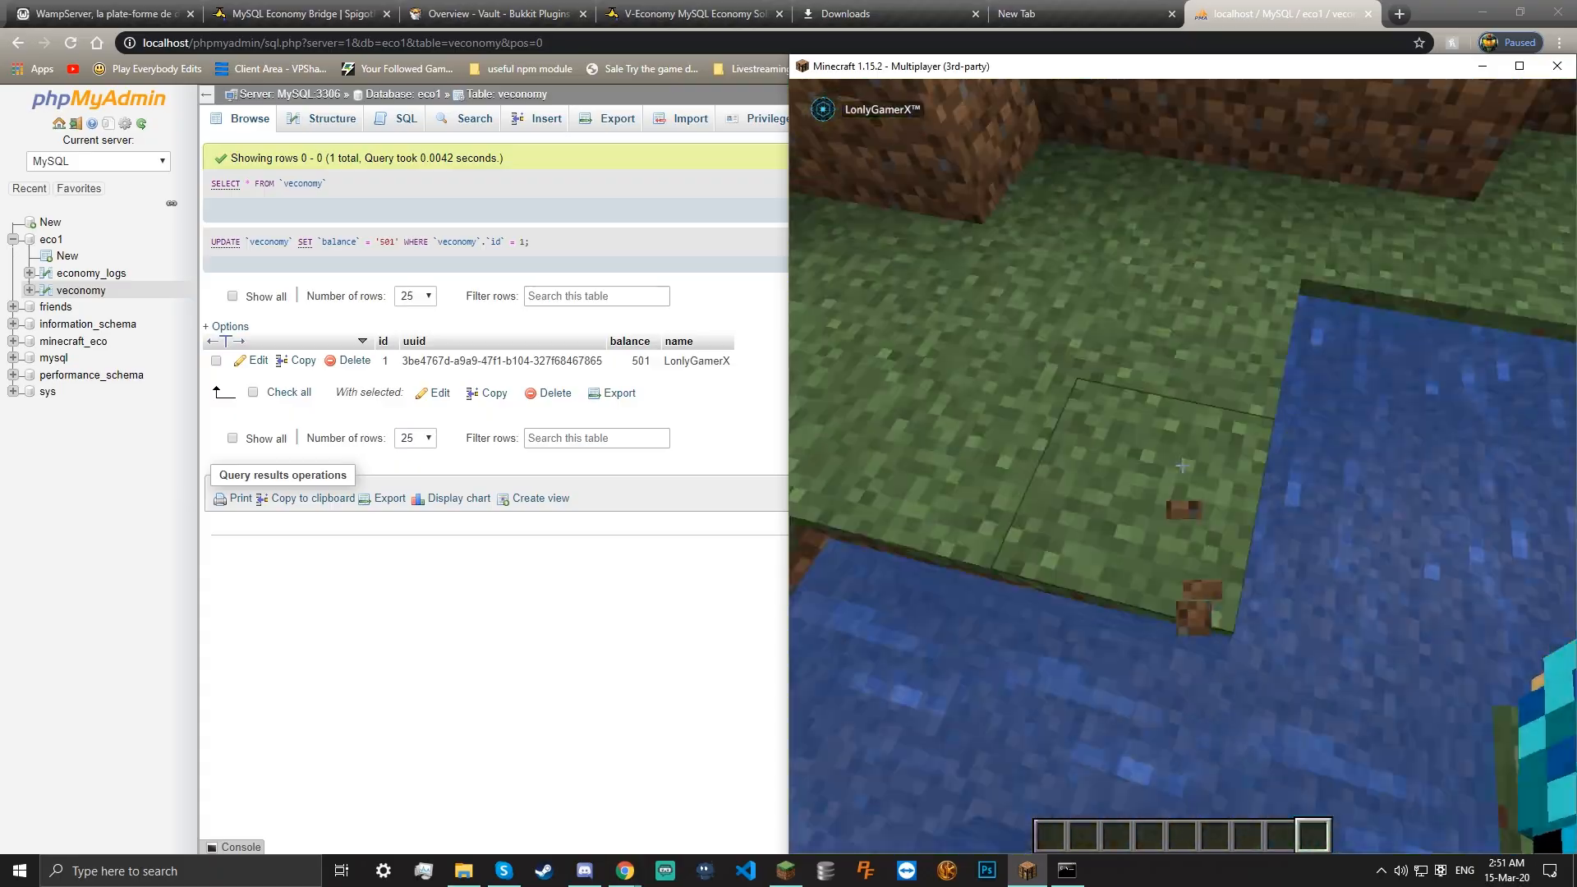
key("w")
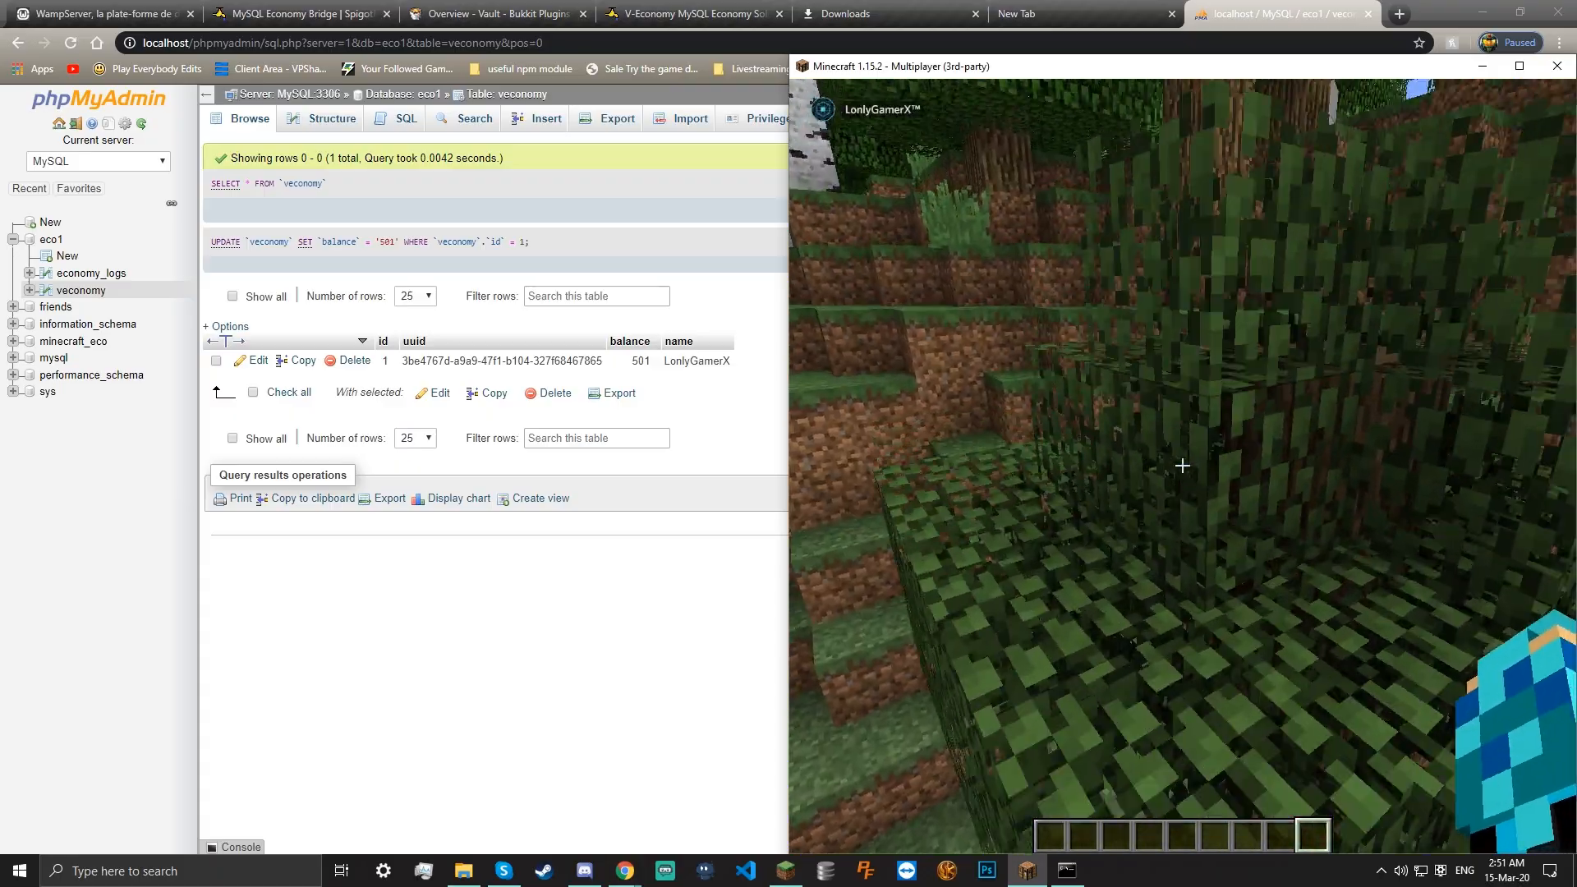
key("w")
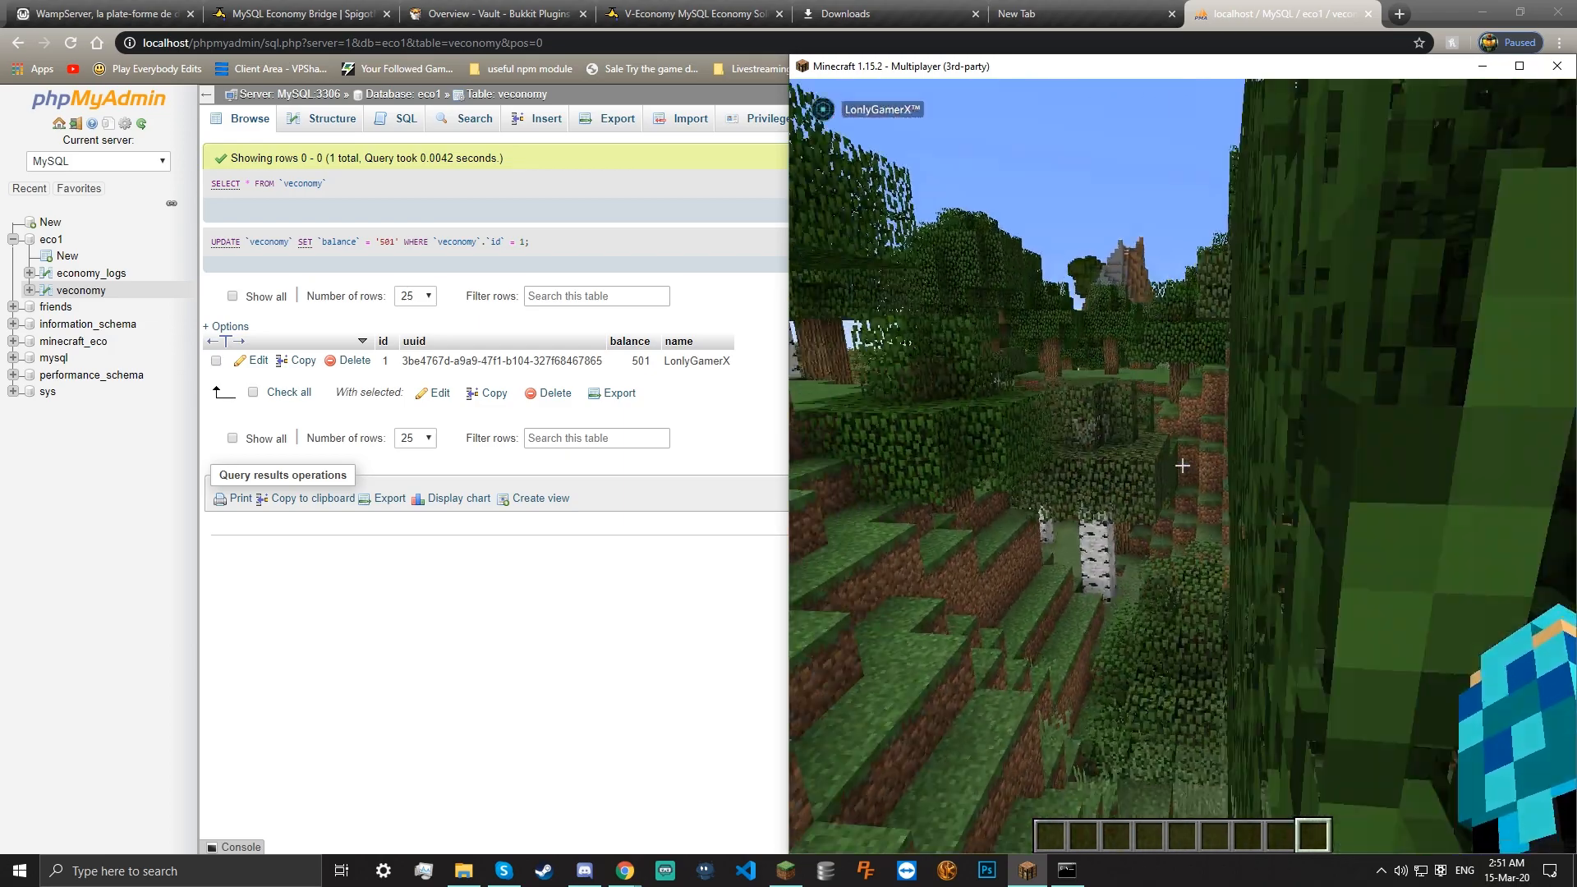
key("Escape")
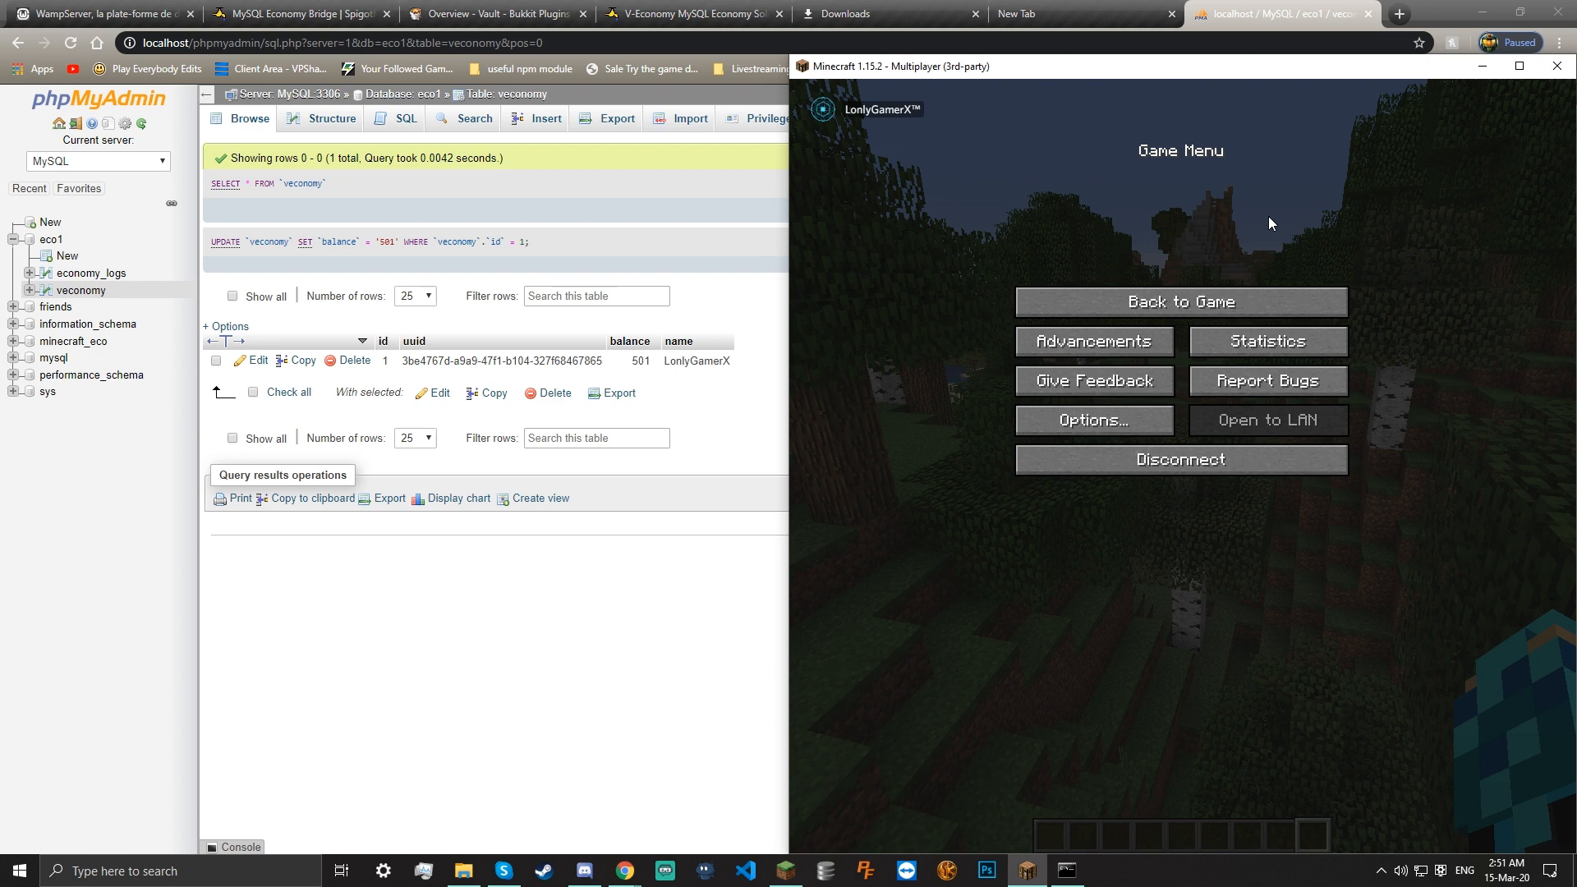
Bring the phpMyAdmin browser window with the veconomy table in front of Minecraft
left_click(517, 567)
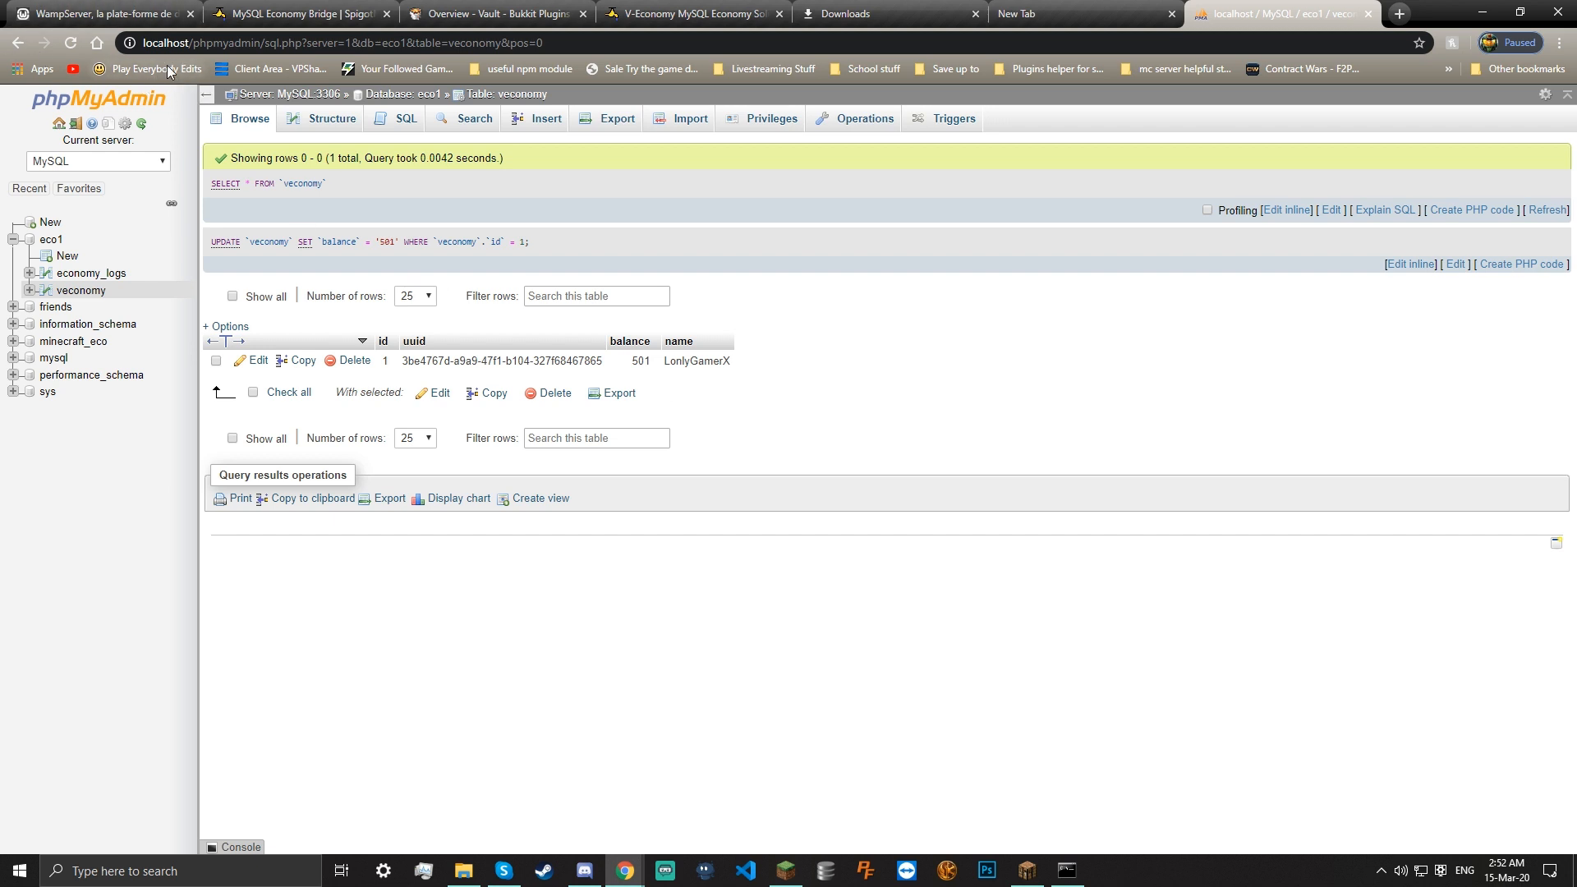
From the server page, start an Add user account form with the user name 'Friend'
left_click(62, 100)
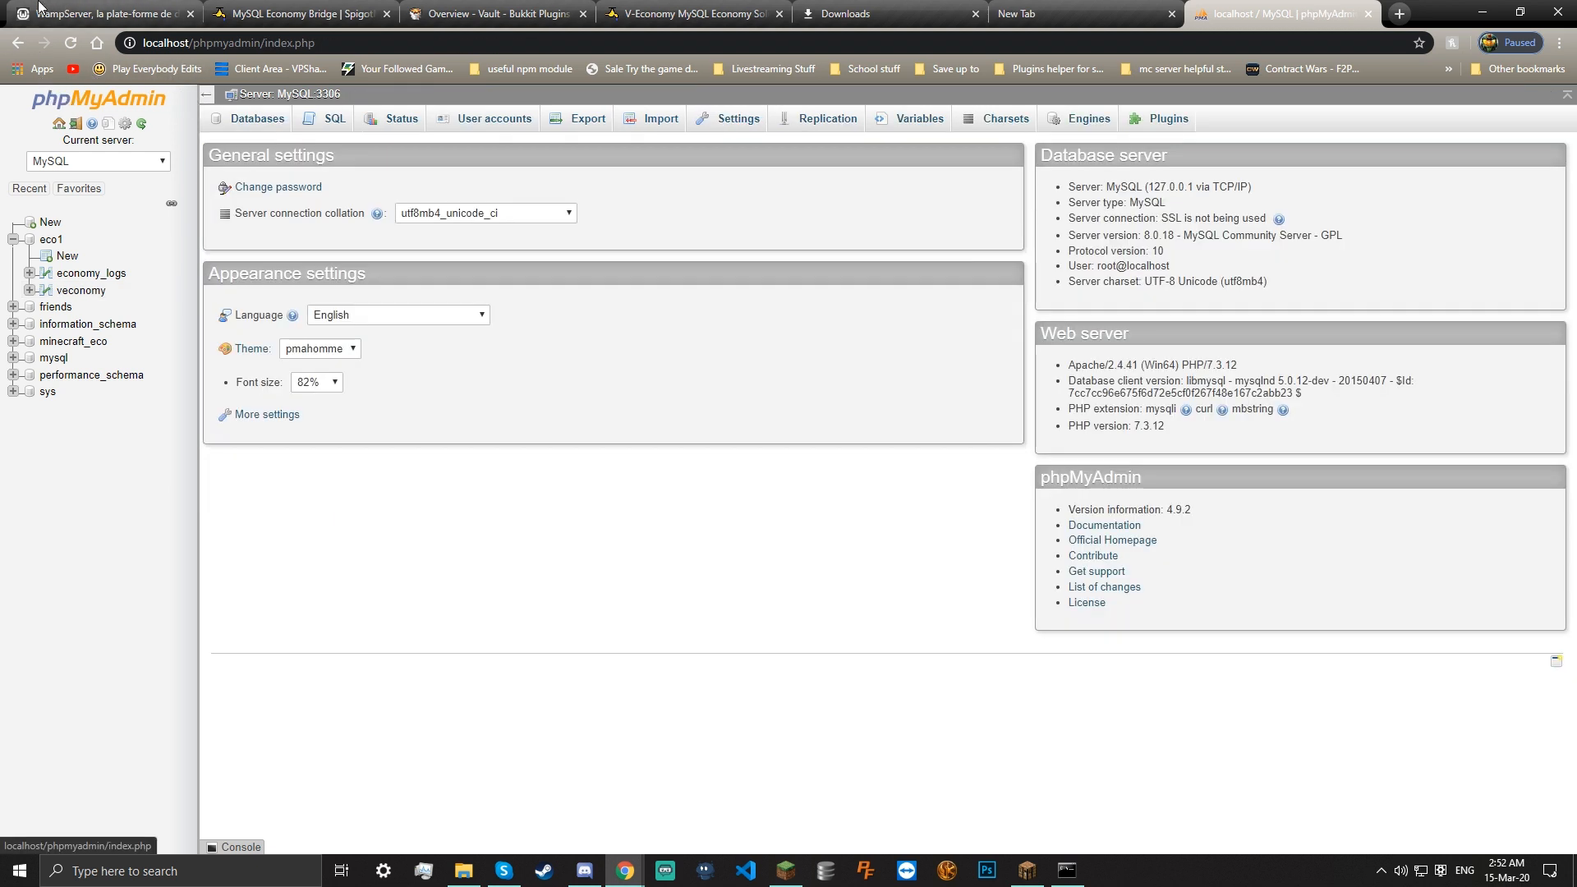
left_click(491, 119)
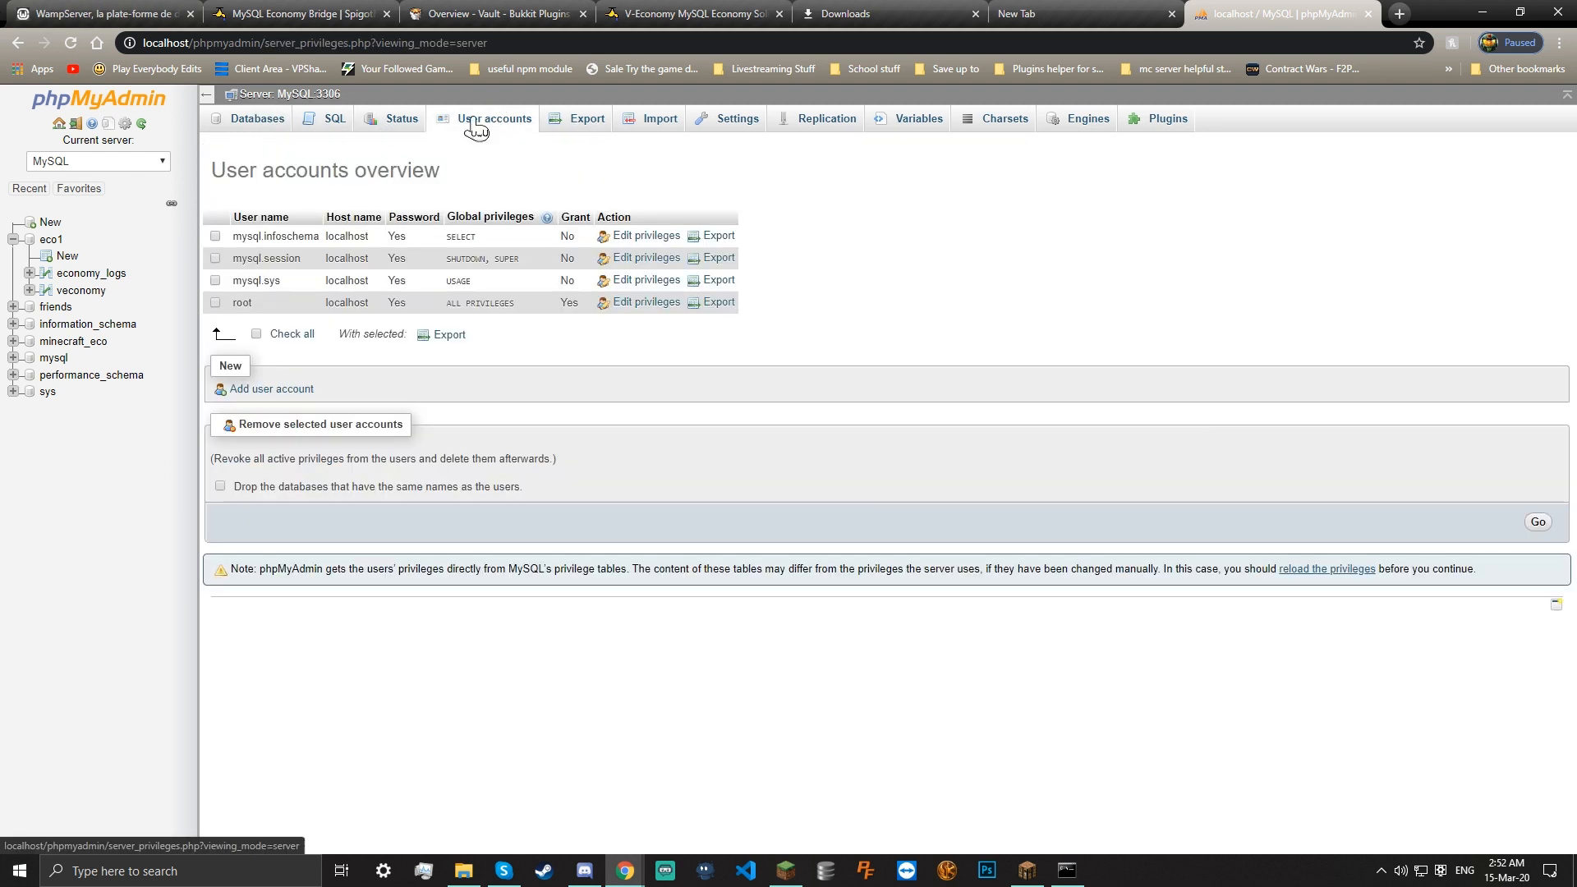
left_click(259, 389)
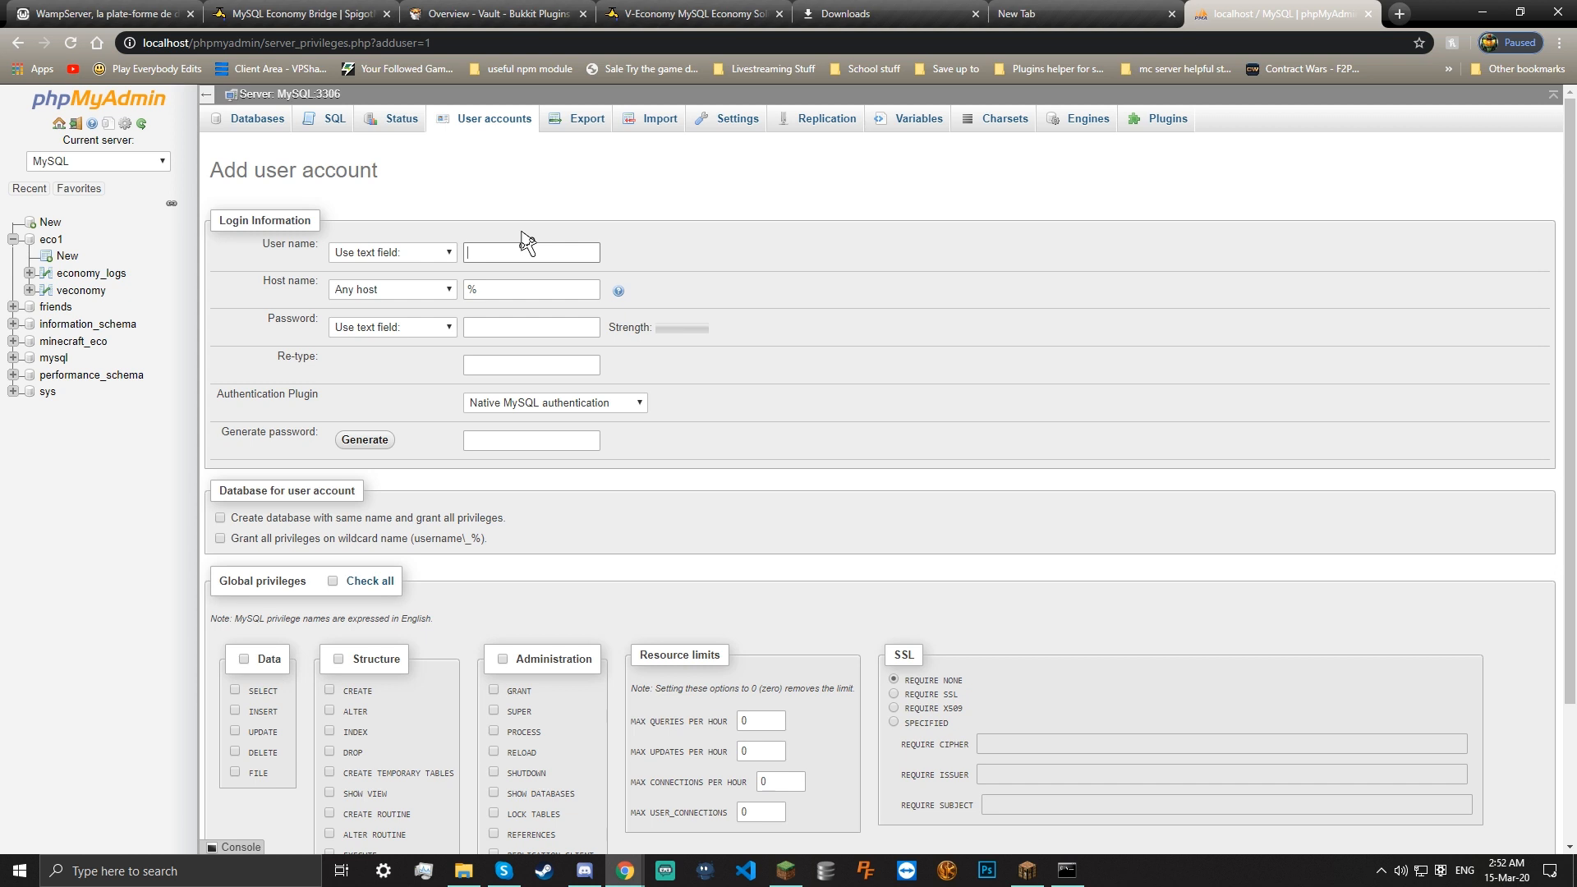
type("Friend")
key("BackSpace")
key("BackSpace")
key("BackSpace")
key("BackSpace")
key("BackSpace")
key("BackSpace")
Review the password field and resource limits, then return via Databases to User accounts
left_click(547, 325)
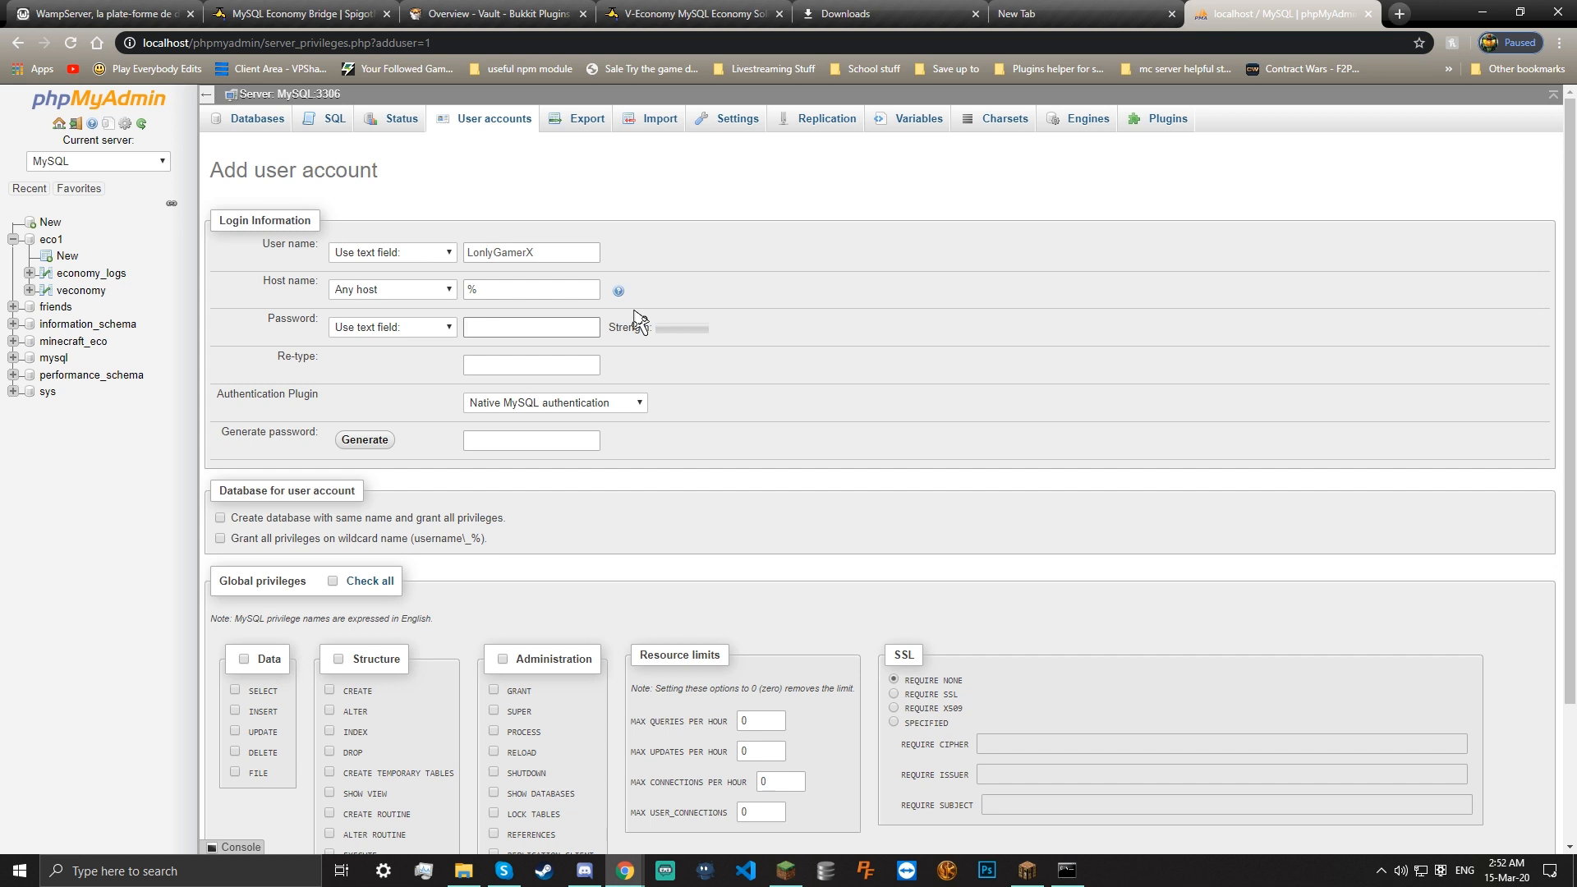
scroll(564, 408, "down", 2)
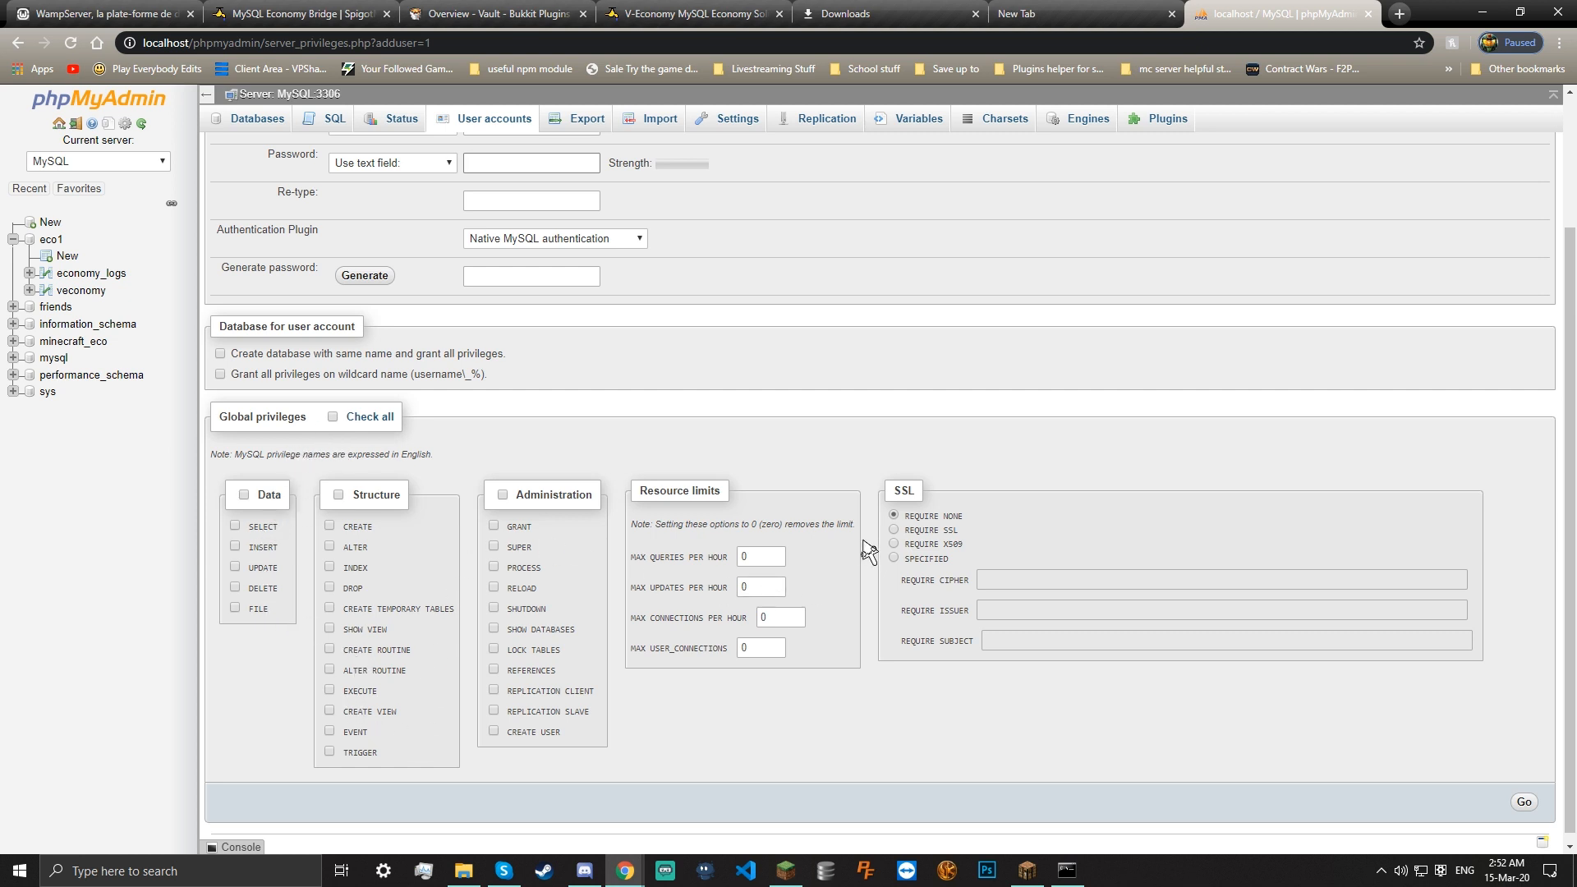
left_click(777, 566)
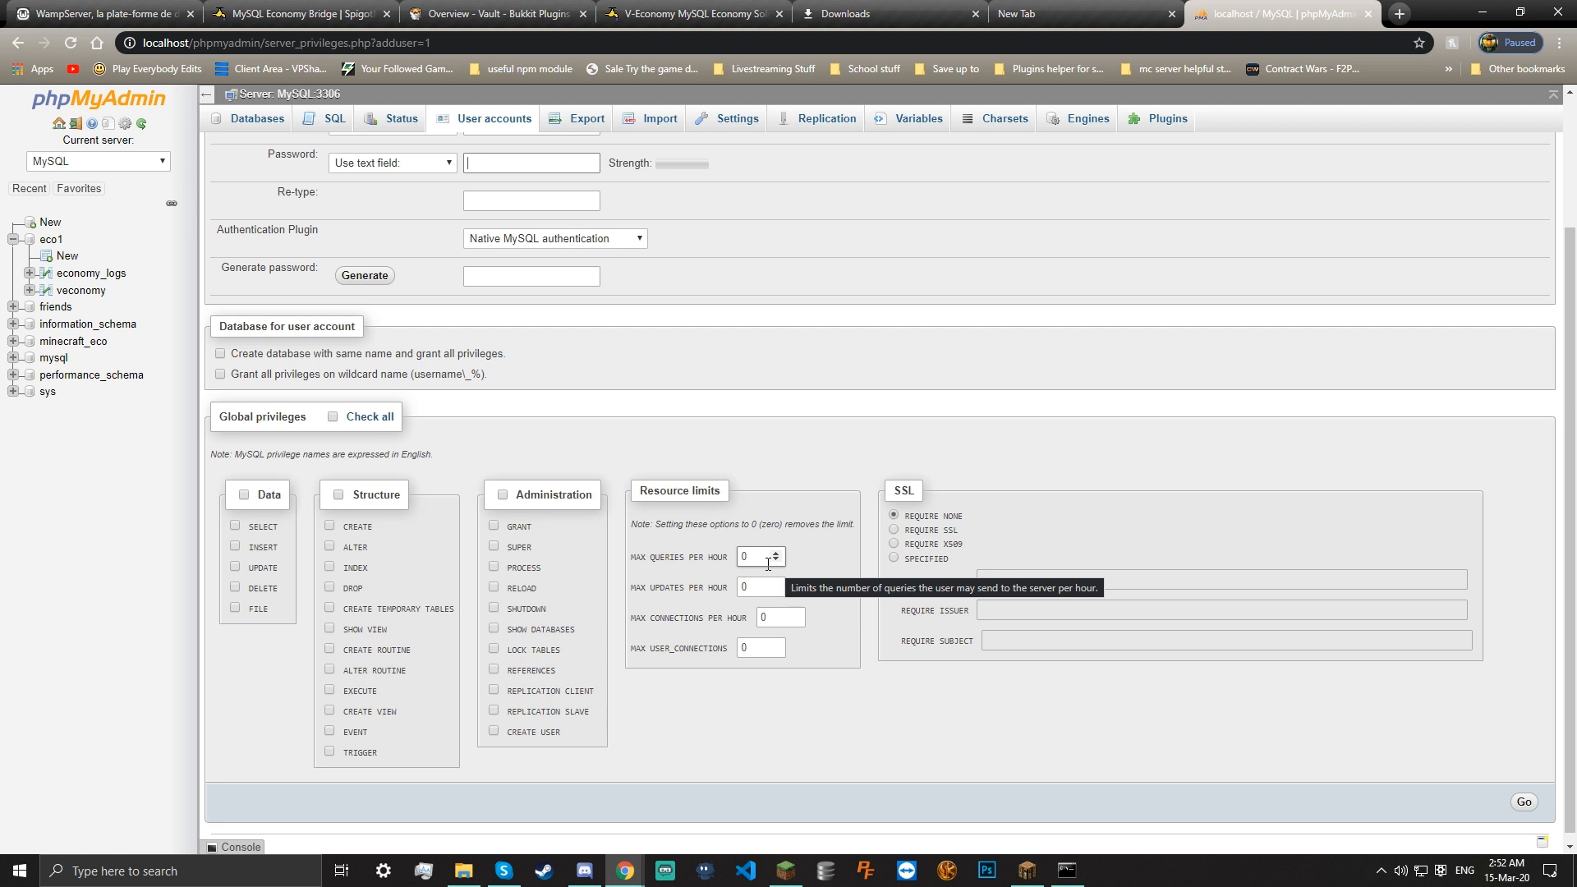
left_click_drag(784, 526, 822, 527)
left_click(822, 532)
scroll(801, 567, "up", 2)
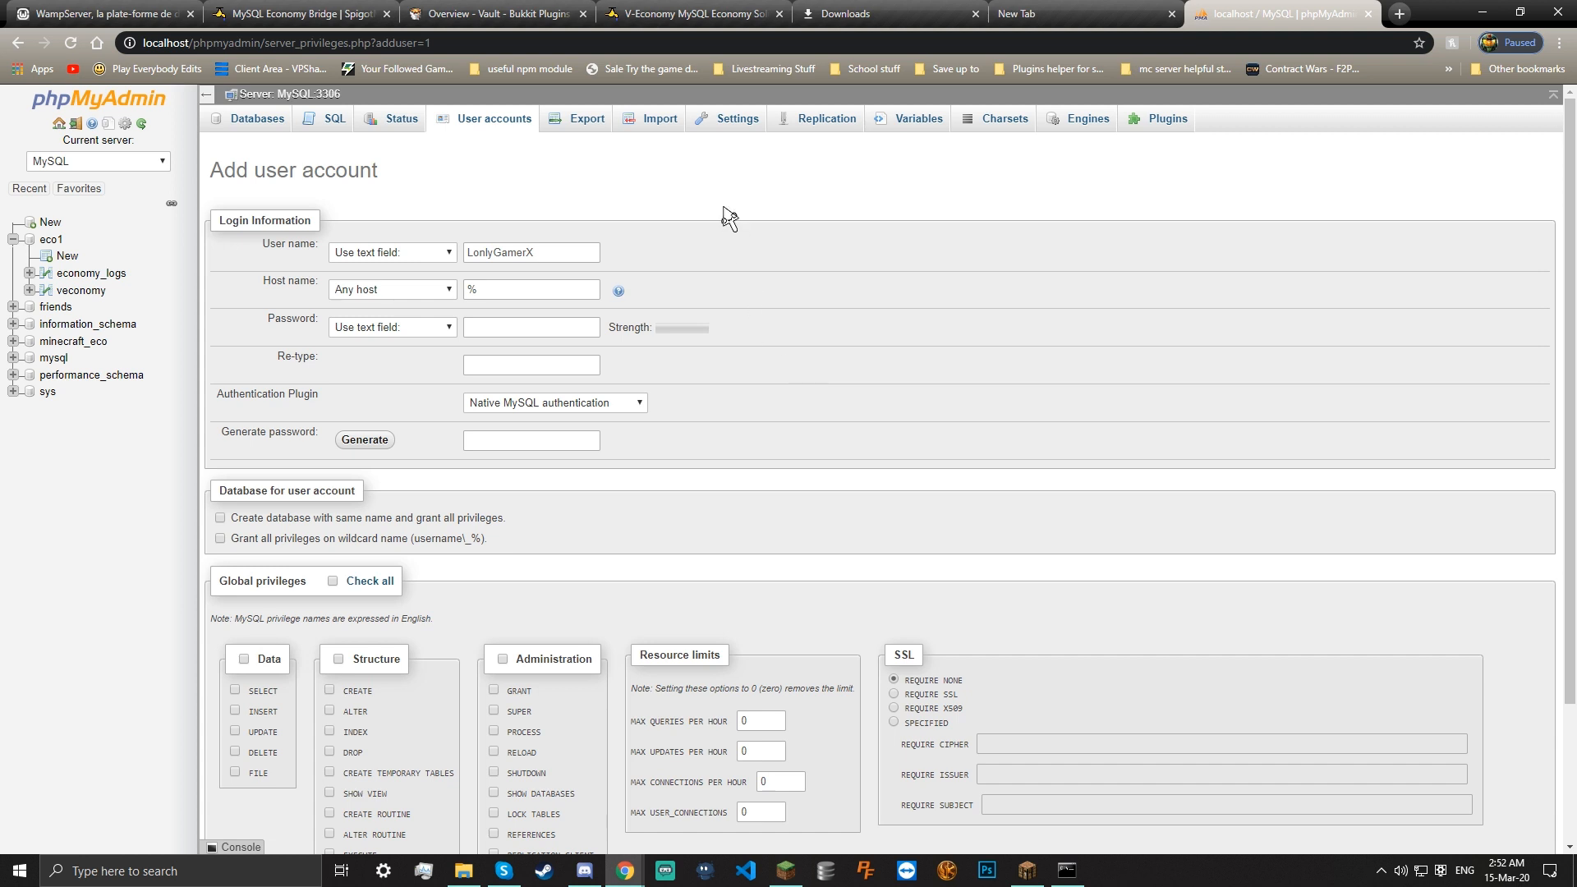
left_click(244, 119)
left_click(493, 117)
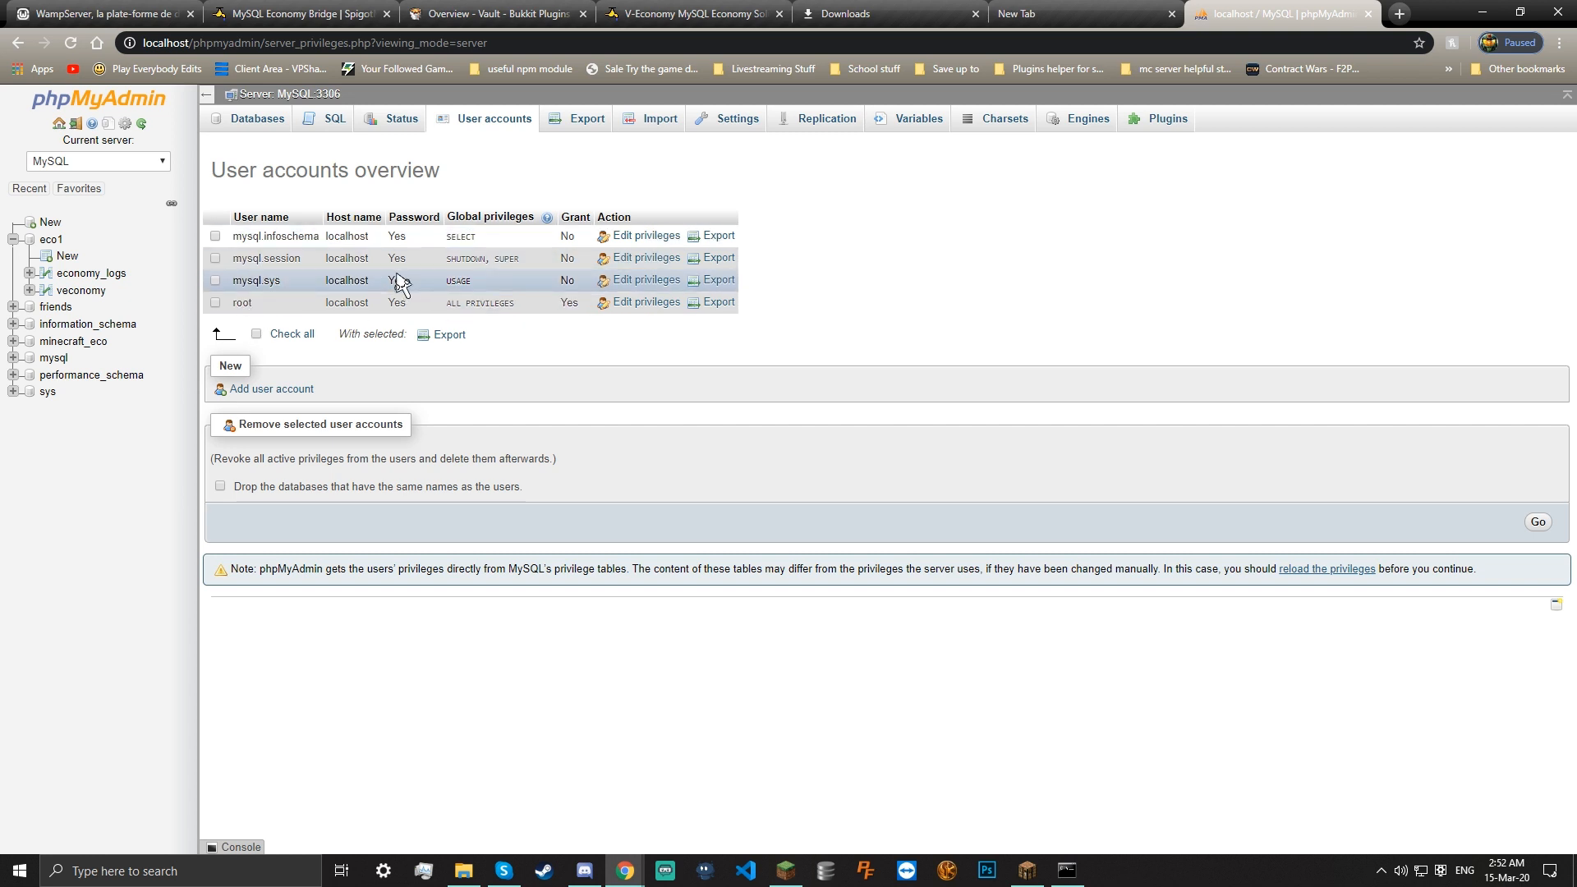
Highlight the root user name, browse the server Plugins list, then reload the Databases list
double_click(242, 303)
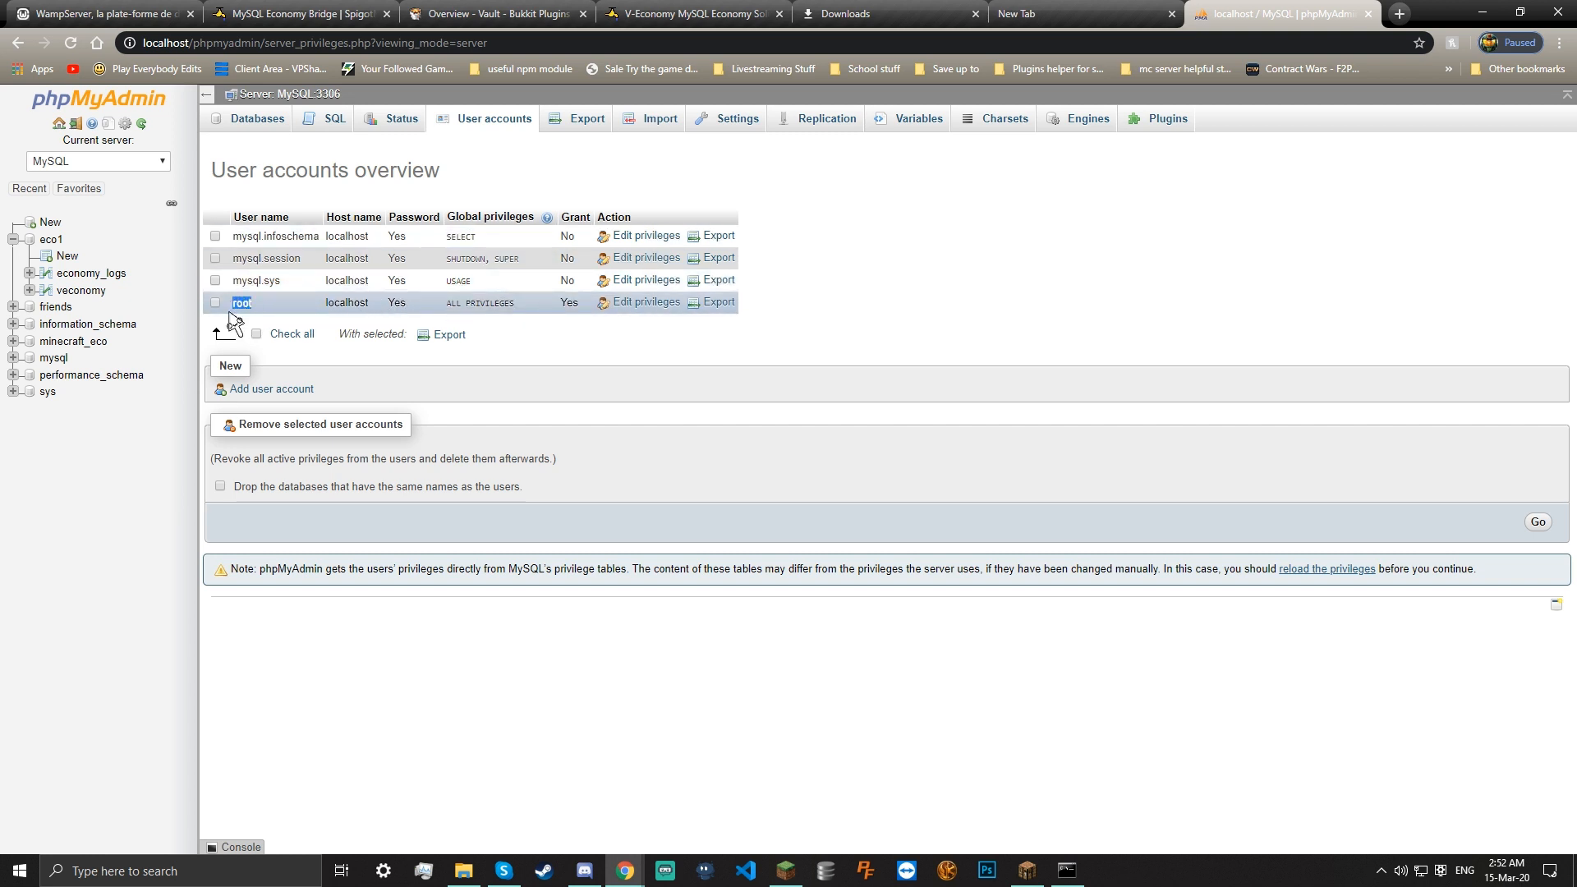
left_click(264, 302)
left_click_drag(267, 302, 220, 320)
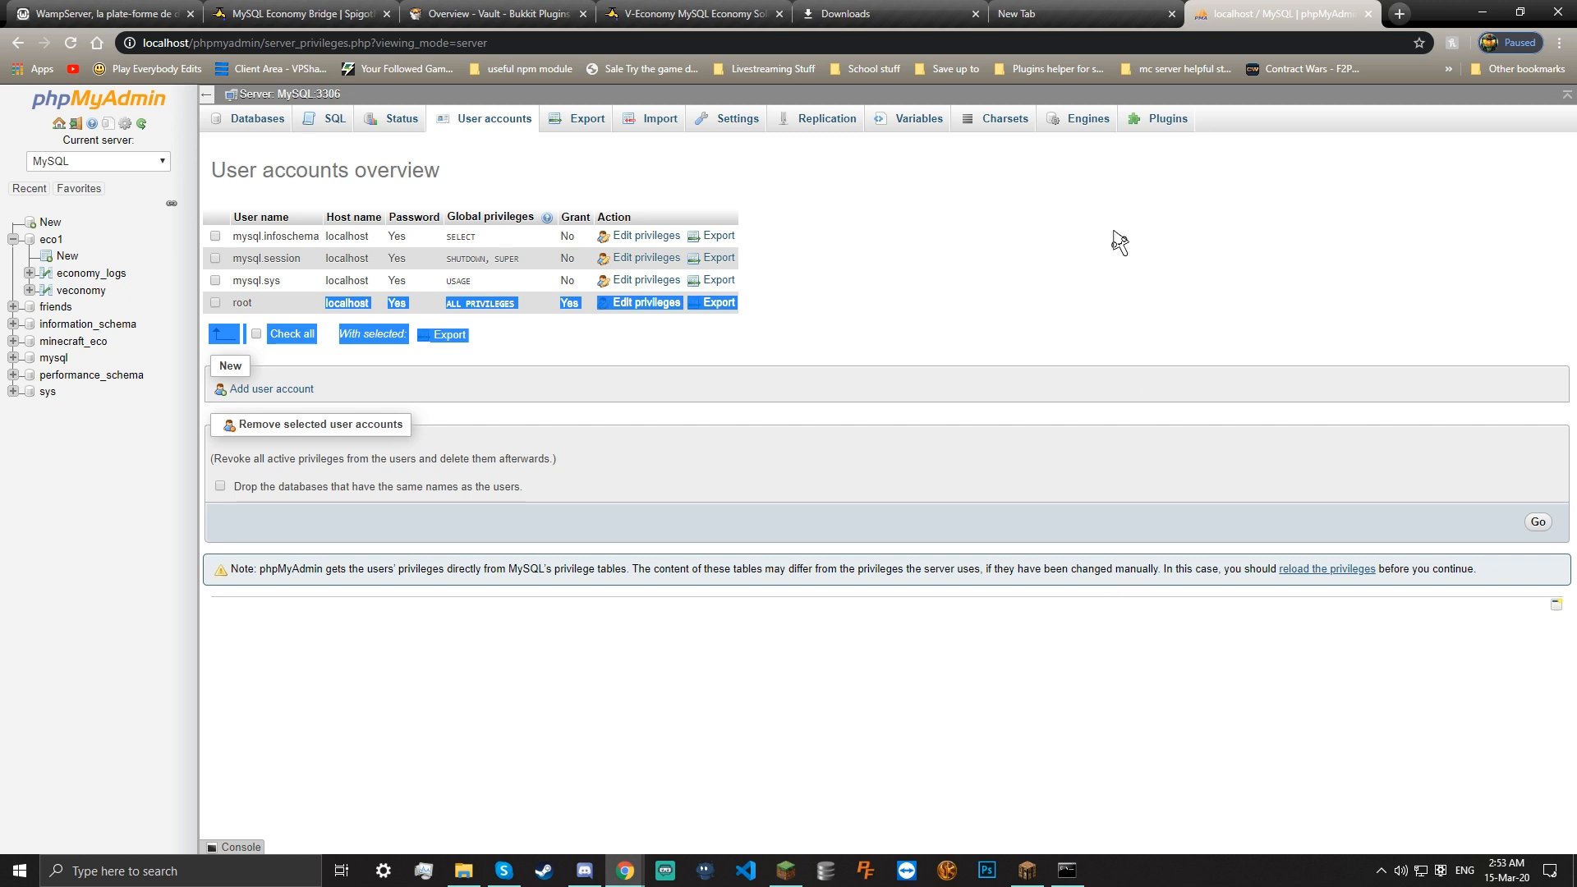
left_click(1154, 120)
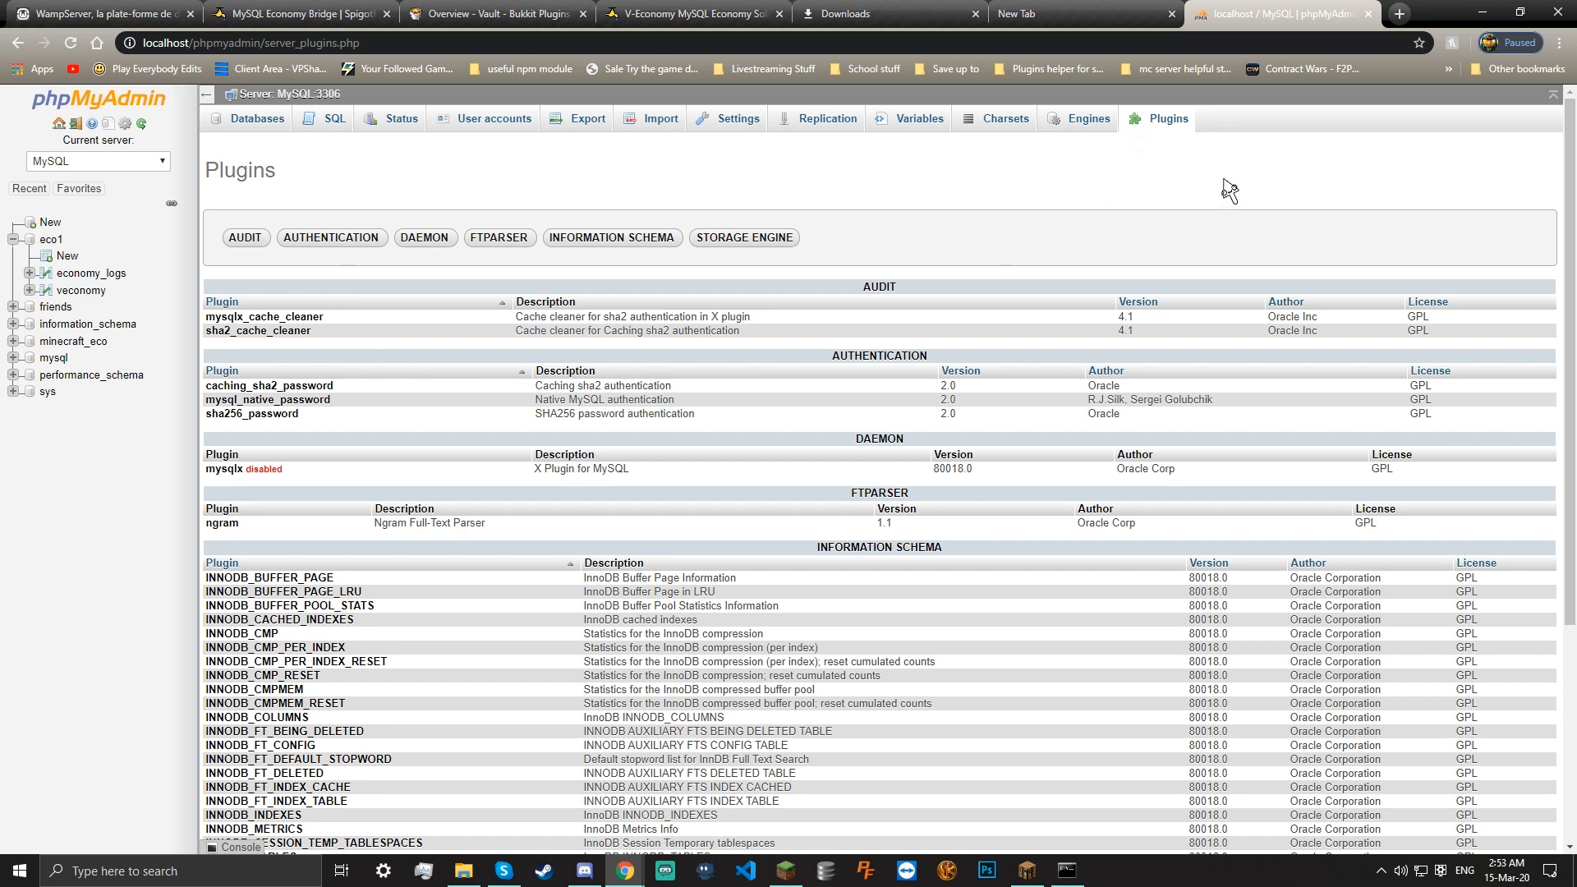
scroll(913, 521, "down", 4)
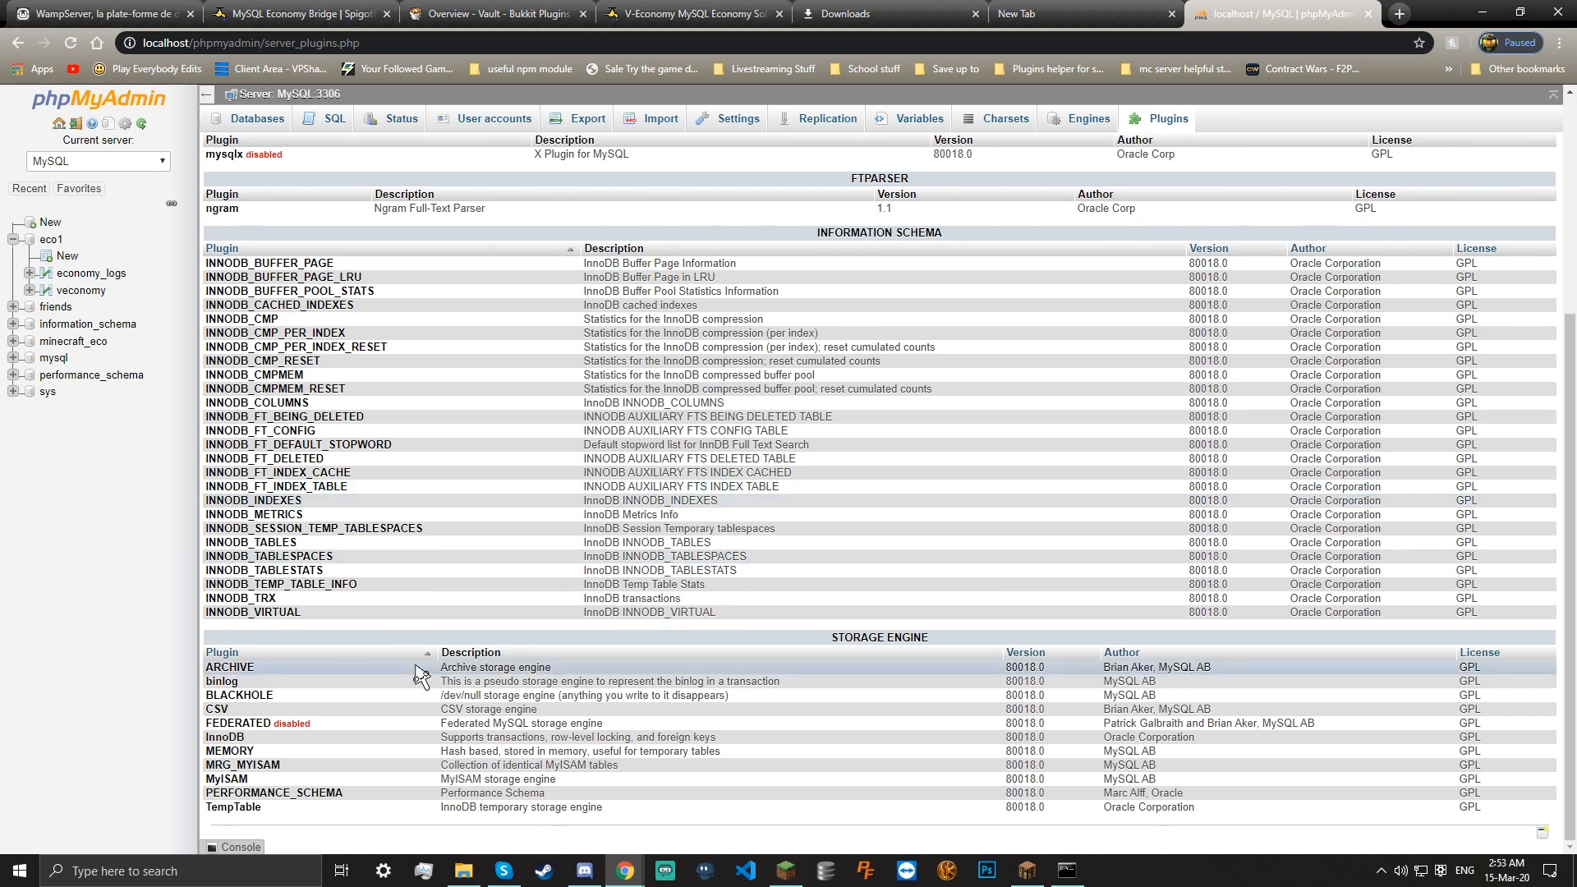
scroll(1145, 599, "up", 4)
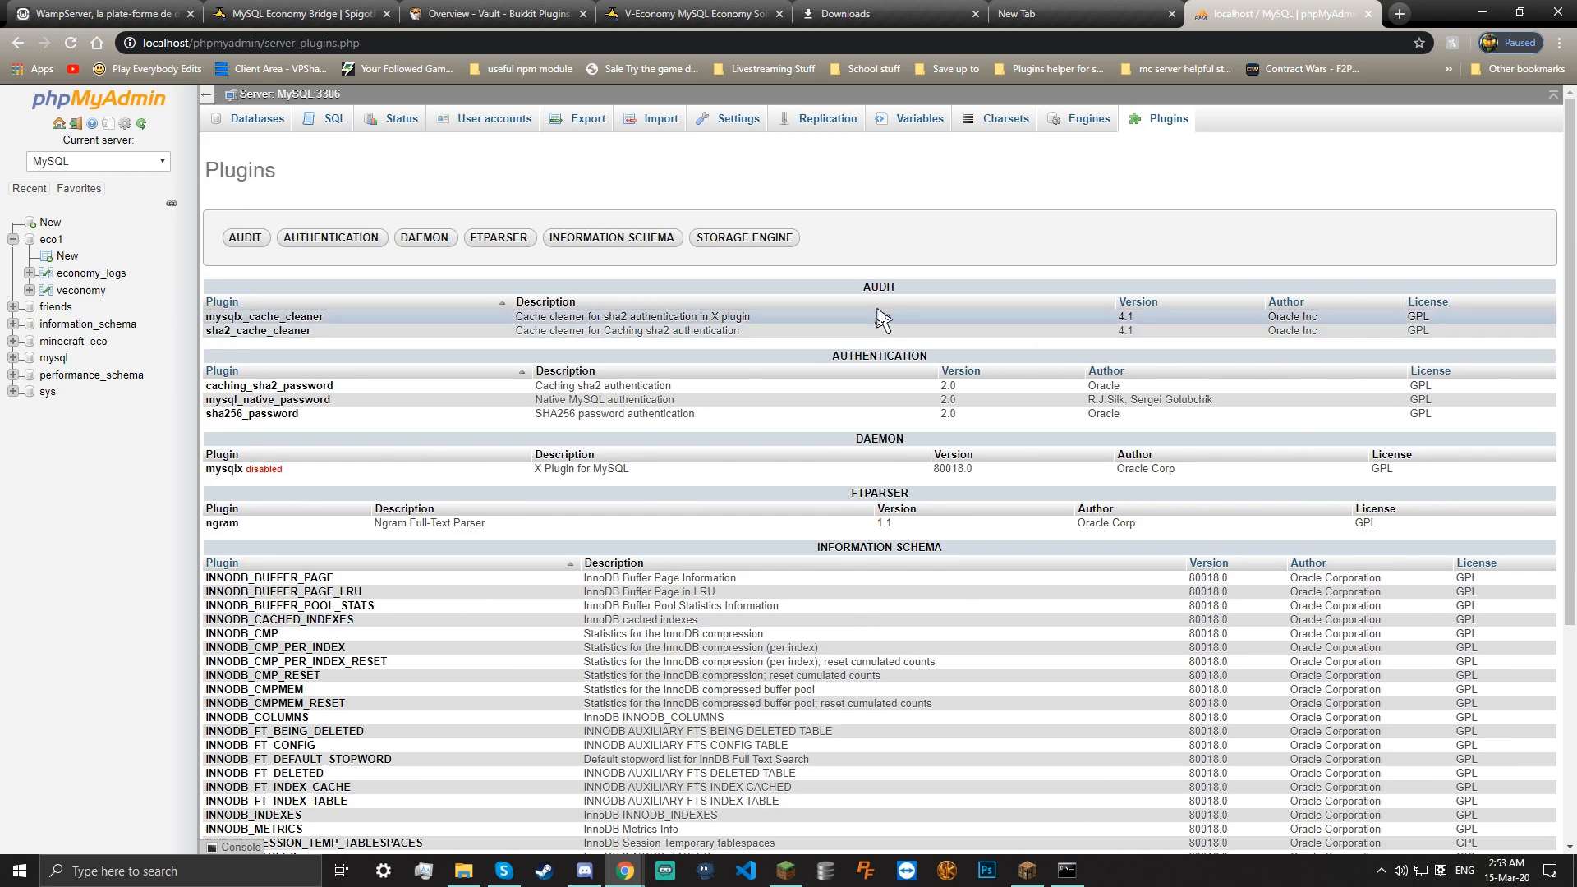
left_click(273, 123)
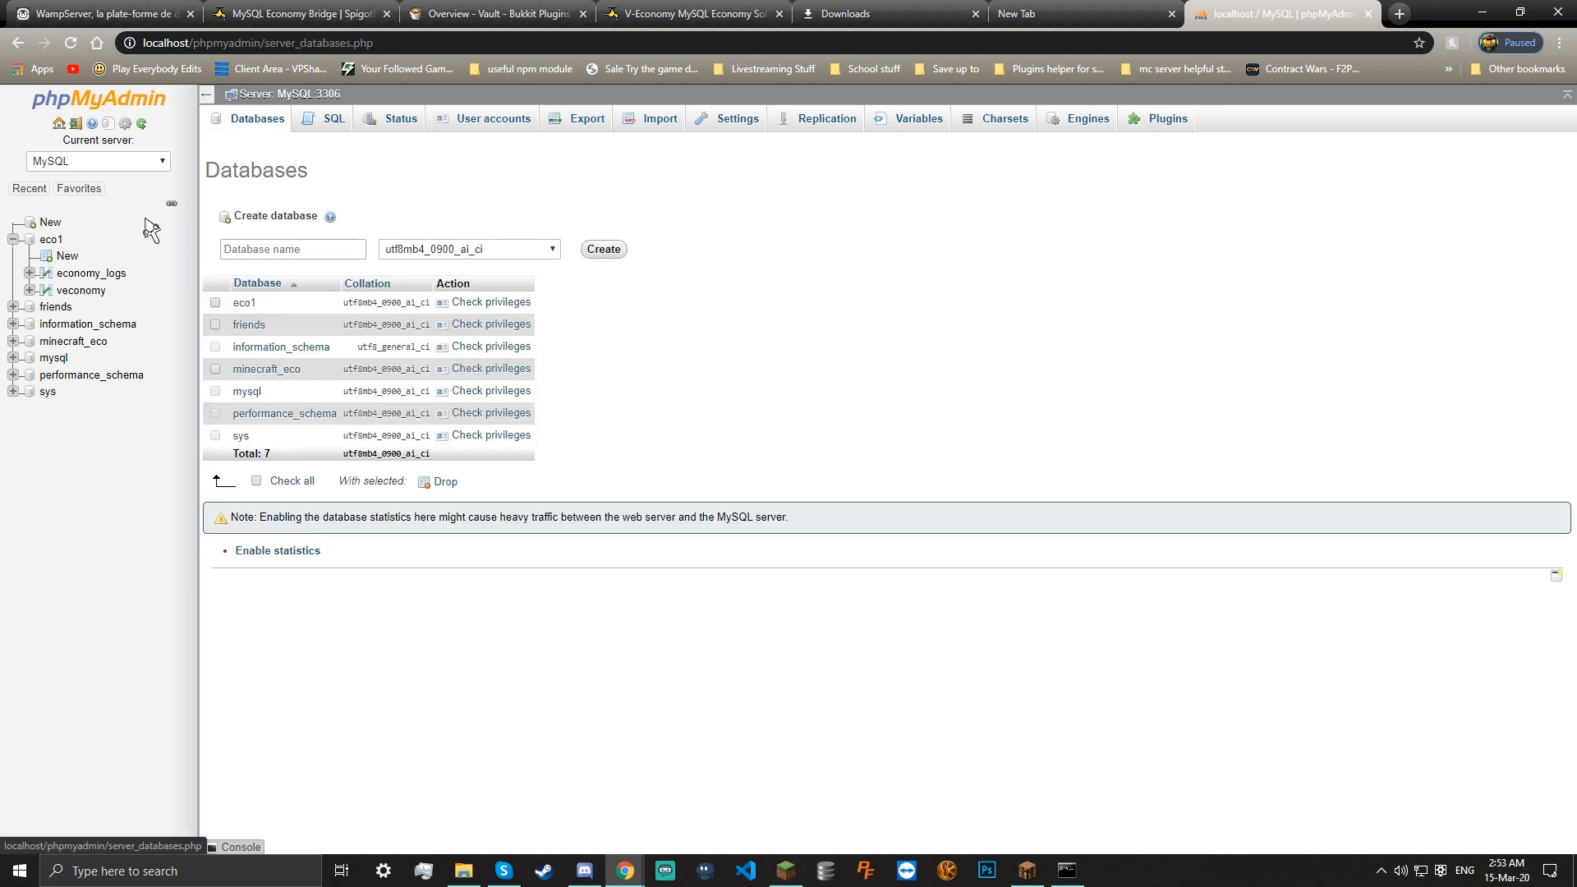
left_click(20, 192)
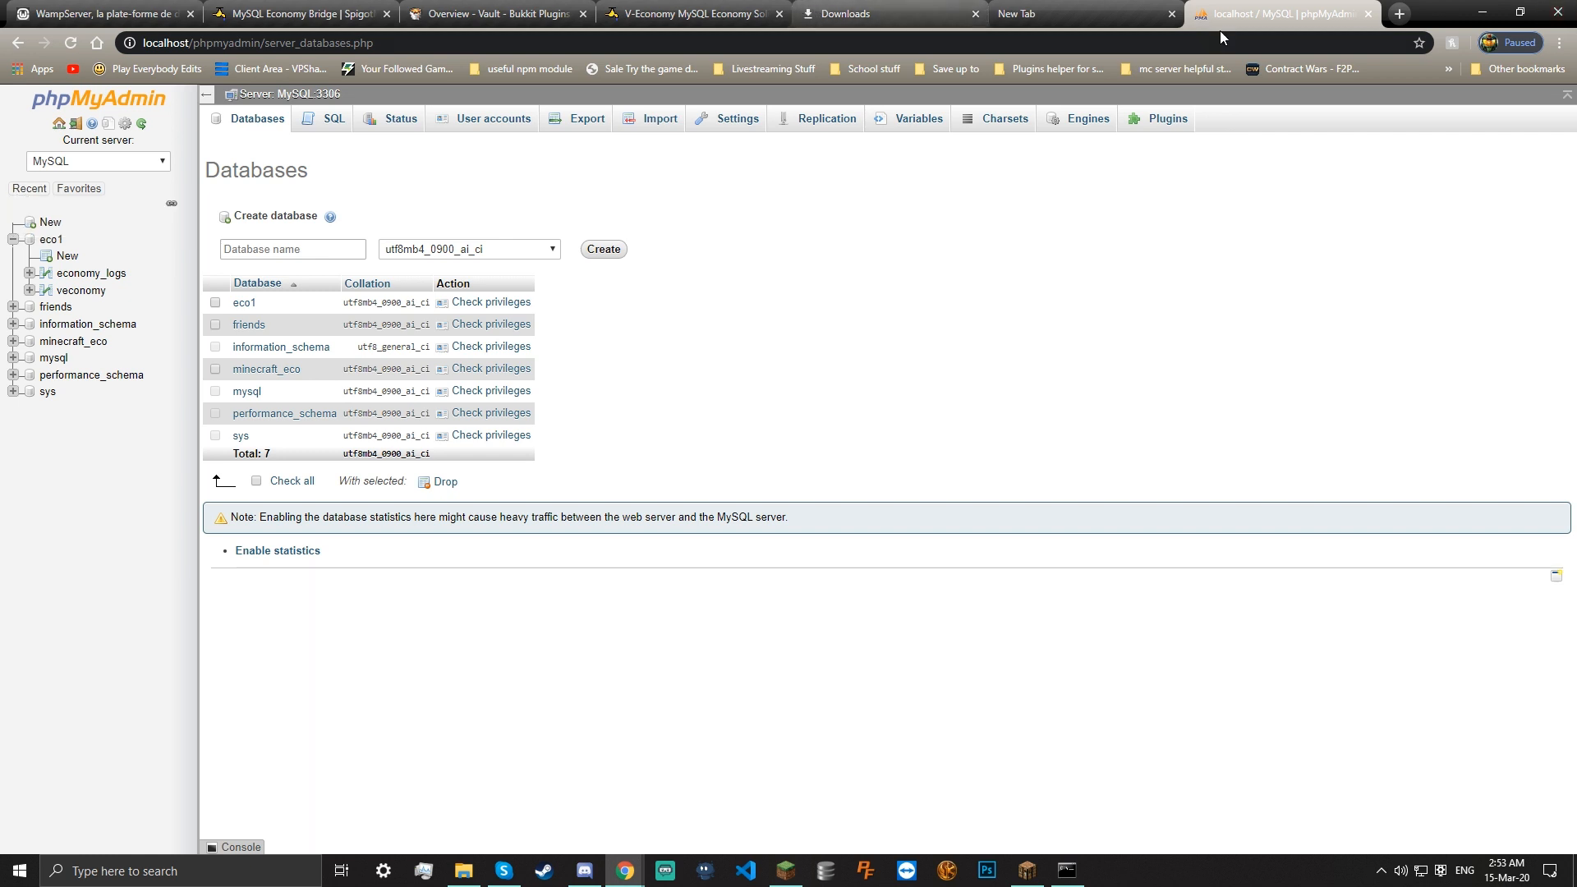
Close the Downloads and New Tab tabs and minimise the browser
left_click(1169, 14)
left_click(975, 14)
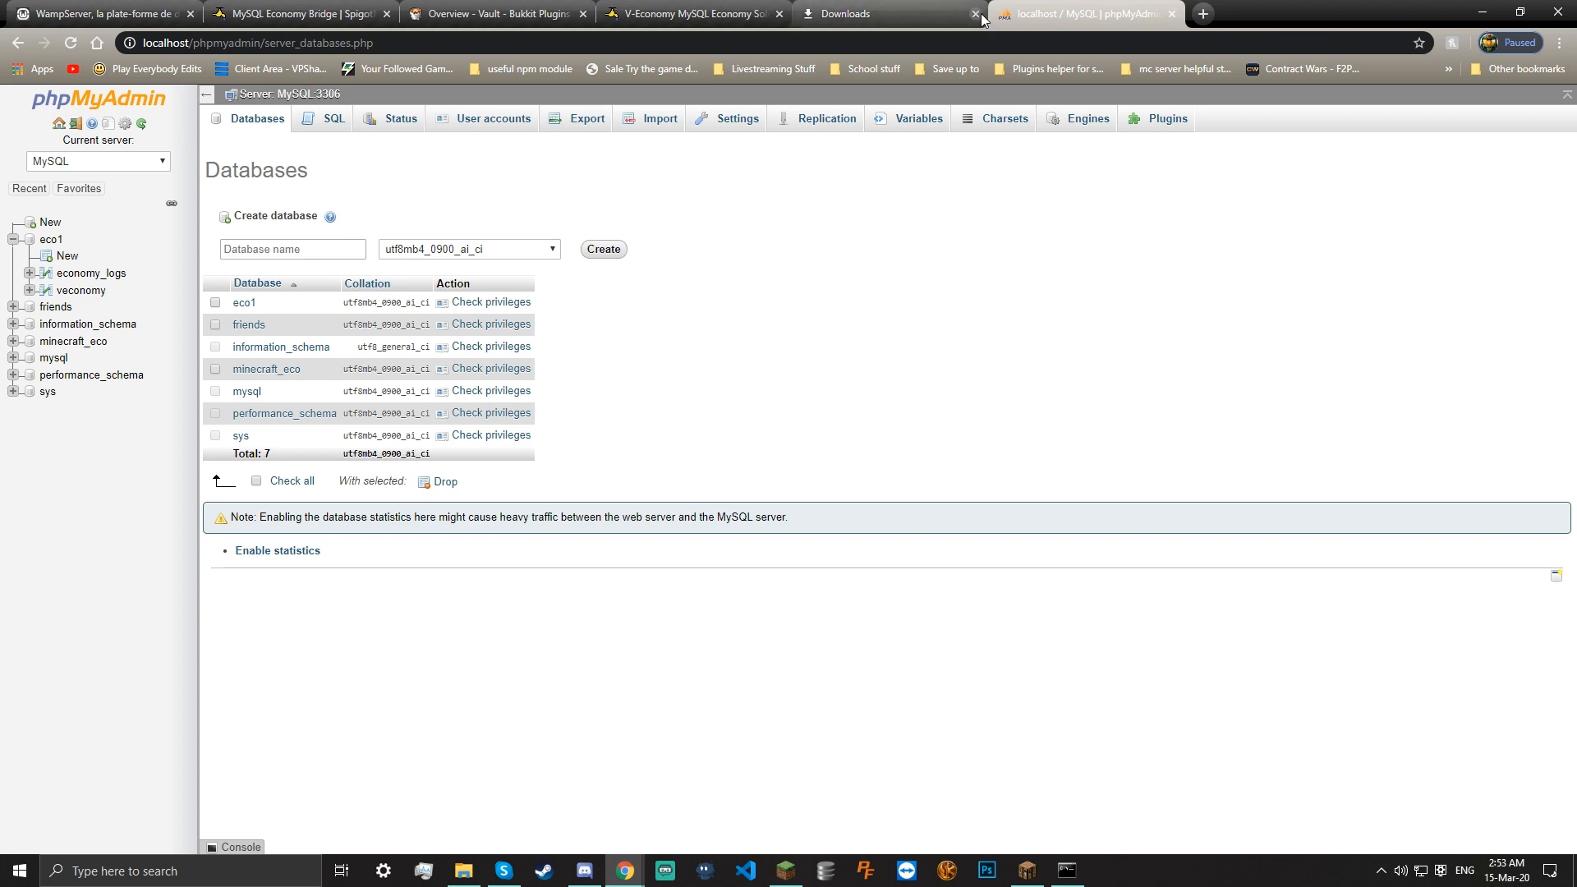
left_click(1483, 11)
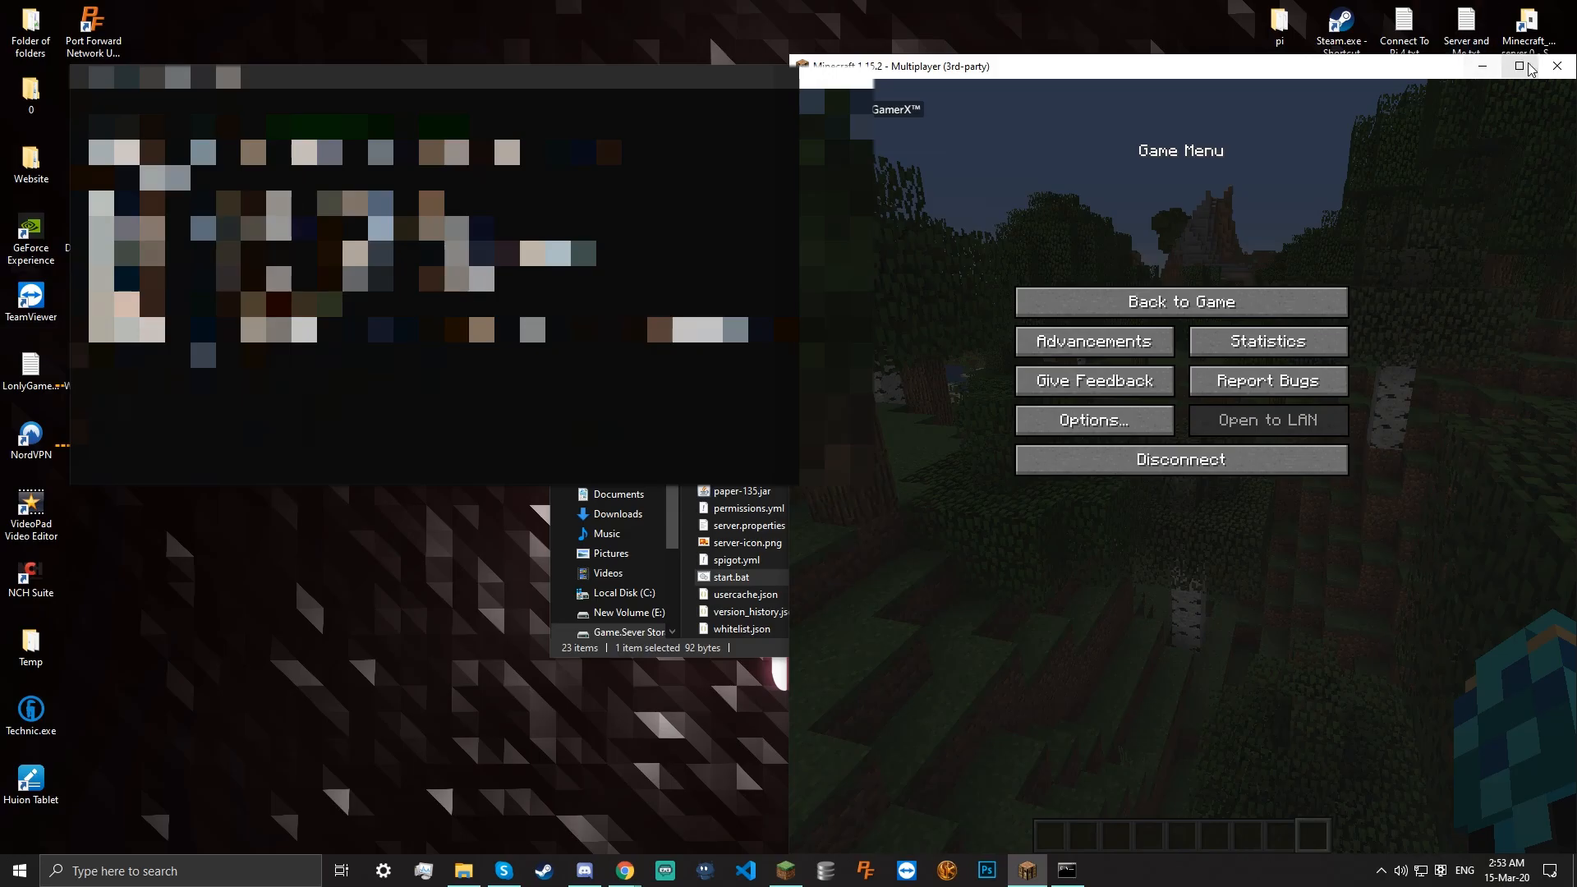
Bring the server console forward and scroll back through its log
left_click(493, 271)
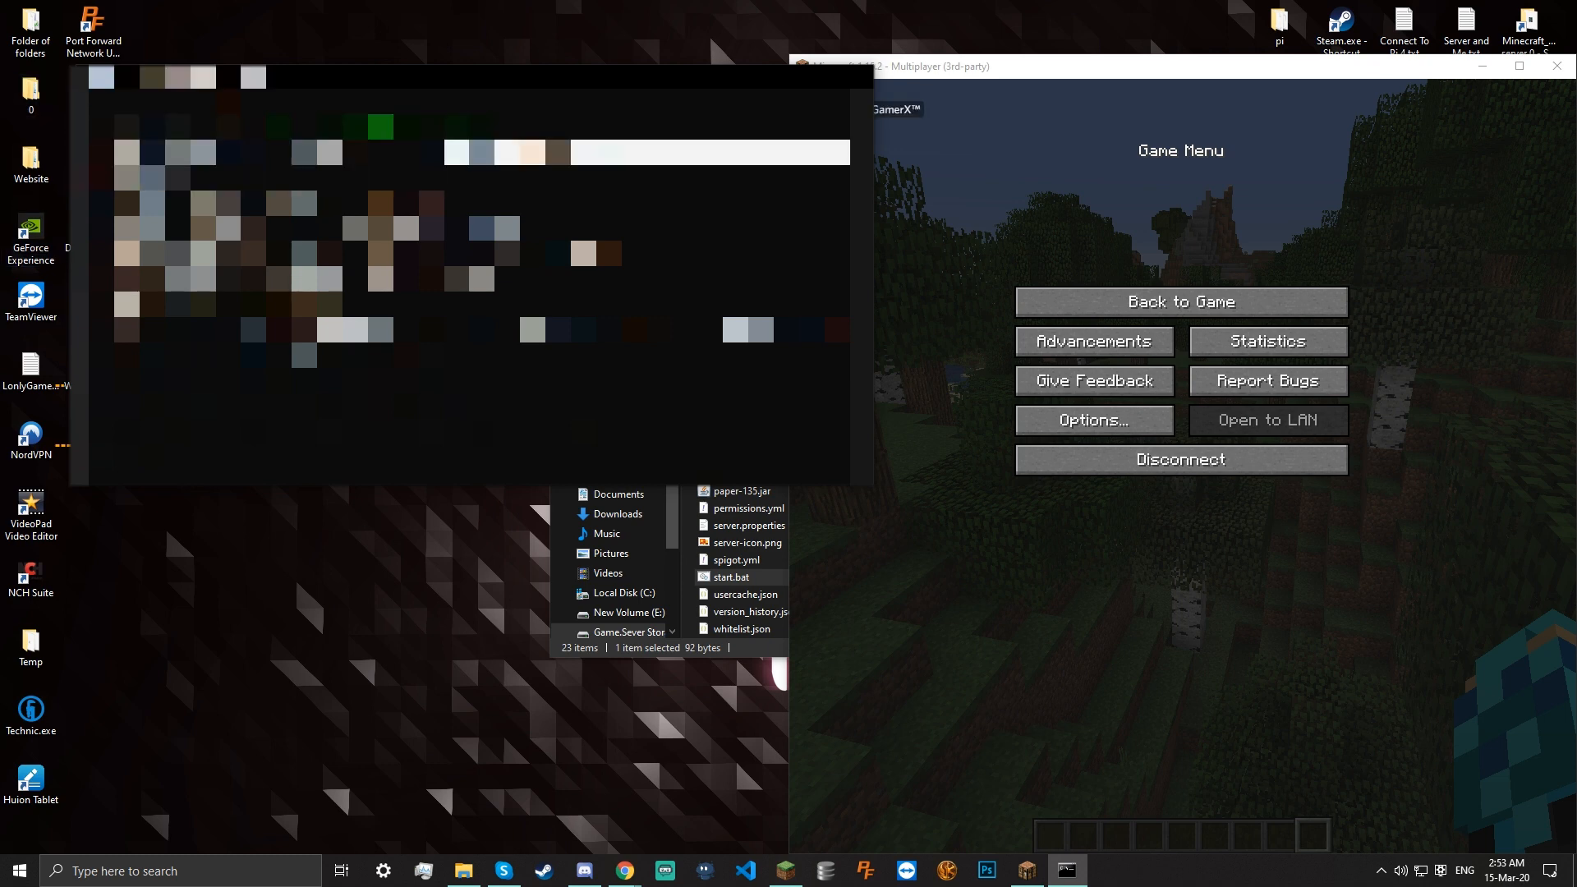
scroll(482, 365, "up", 1)
left_click_drag(480, 361, 78, 361)
scroll(476, 410, "up", 20)
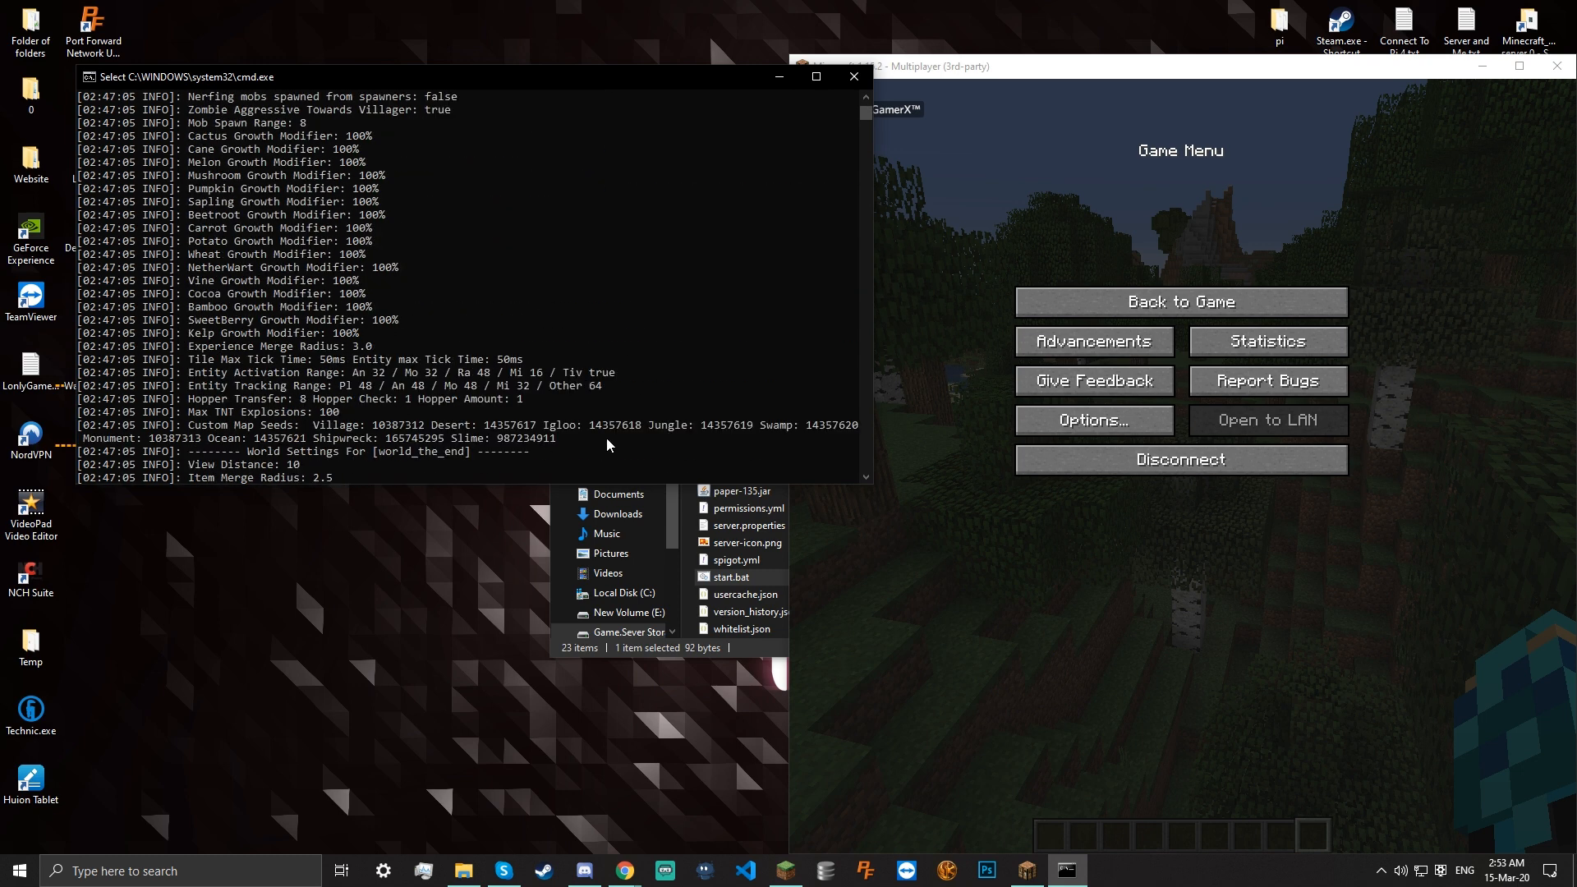
Send the in-game chat message 'plugin this need upadete'
left_click(1183, 736)
key("Escape")
type("/")
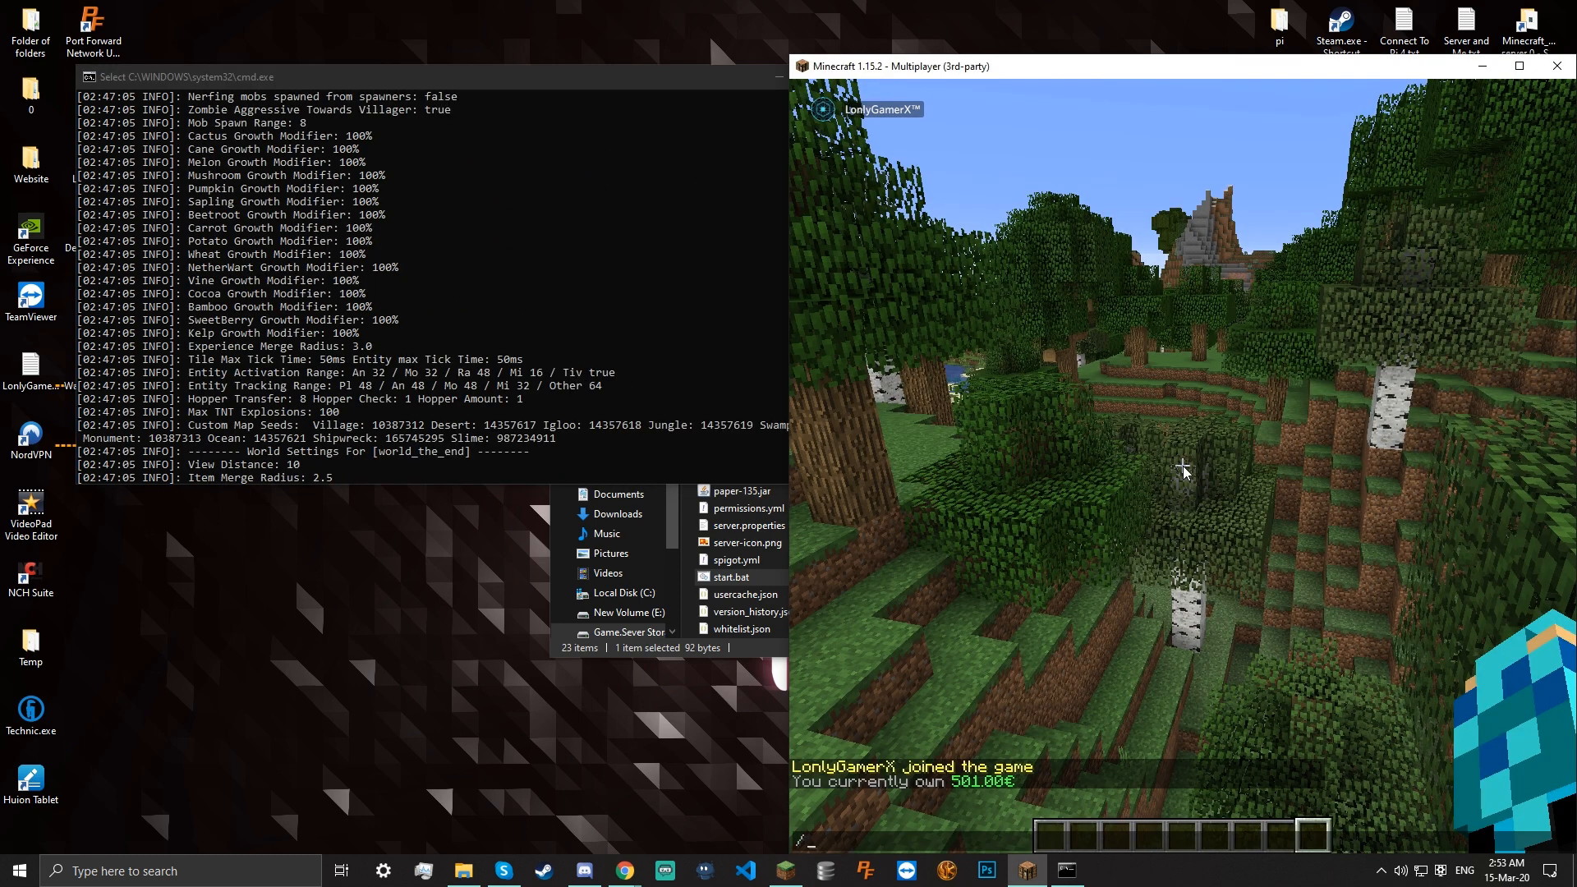
key("BackSpace")
type("plugin this need us")
key("BackSpace")
type("padete")
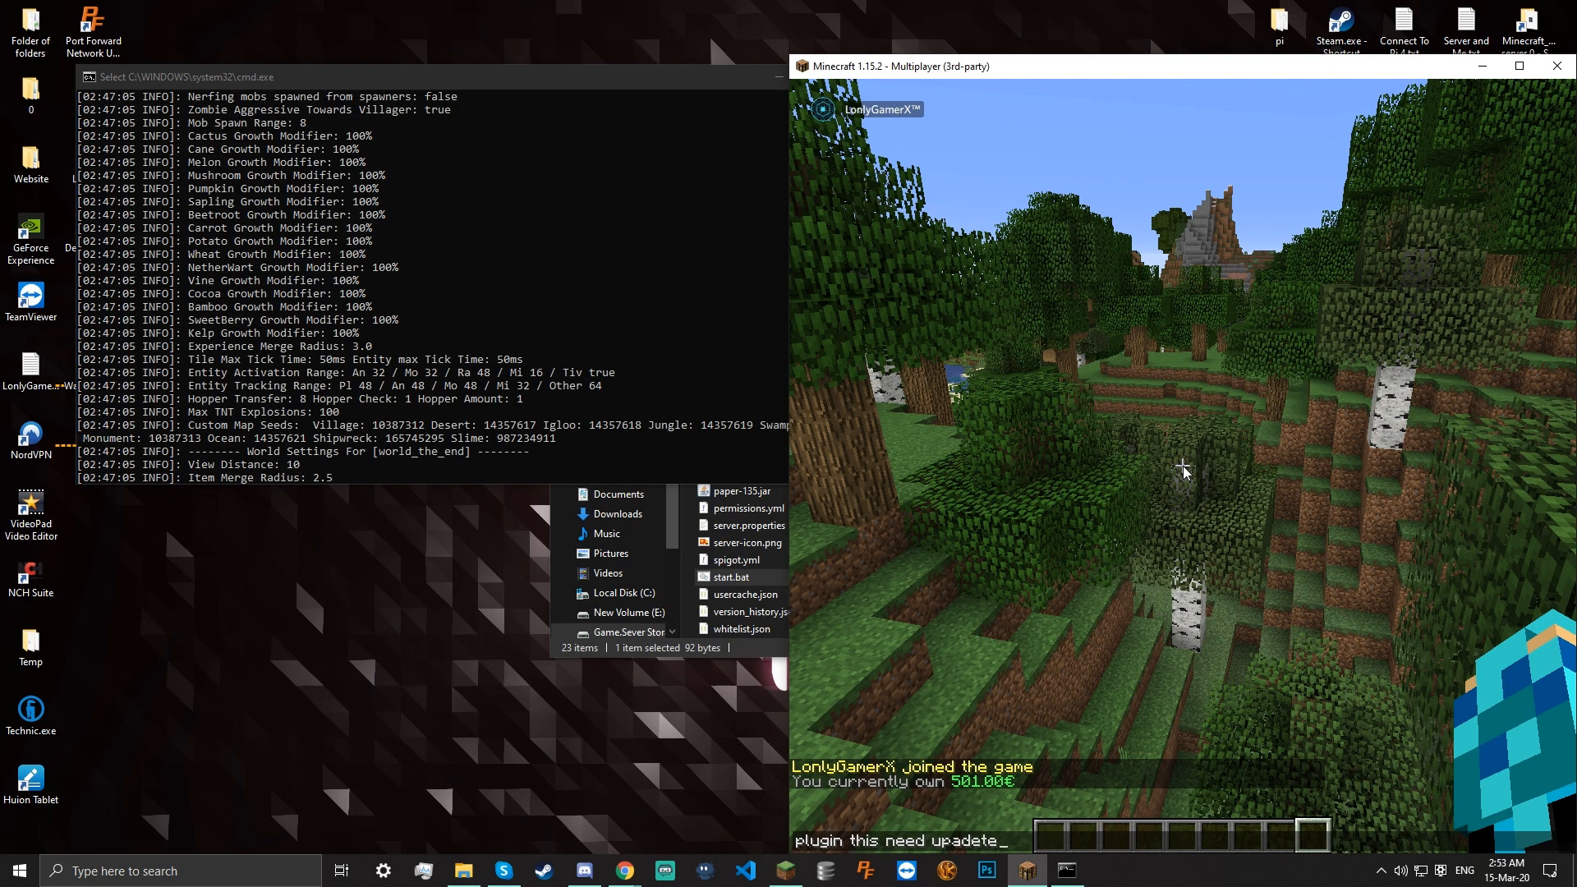
key("Return")
Disconnect from the multiplayer server and close the Minecraft window
key("Escape")
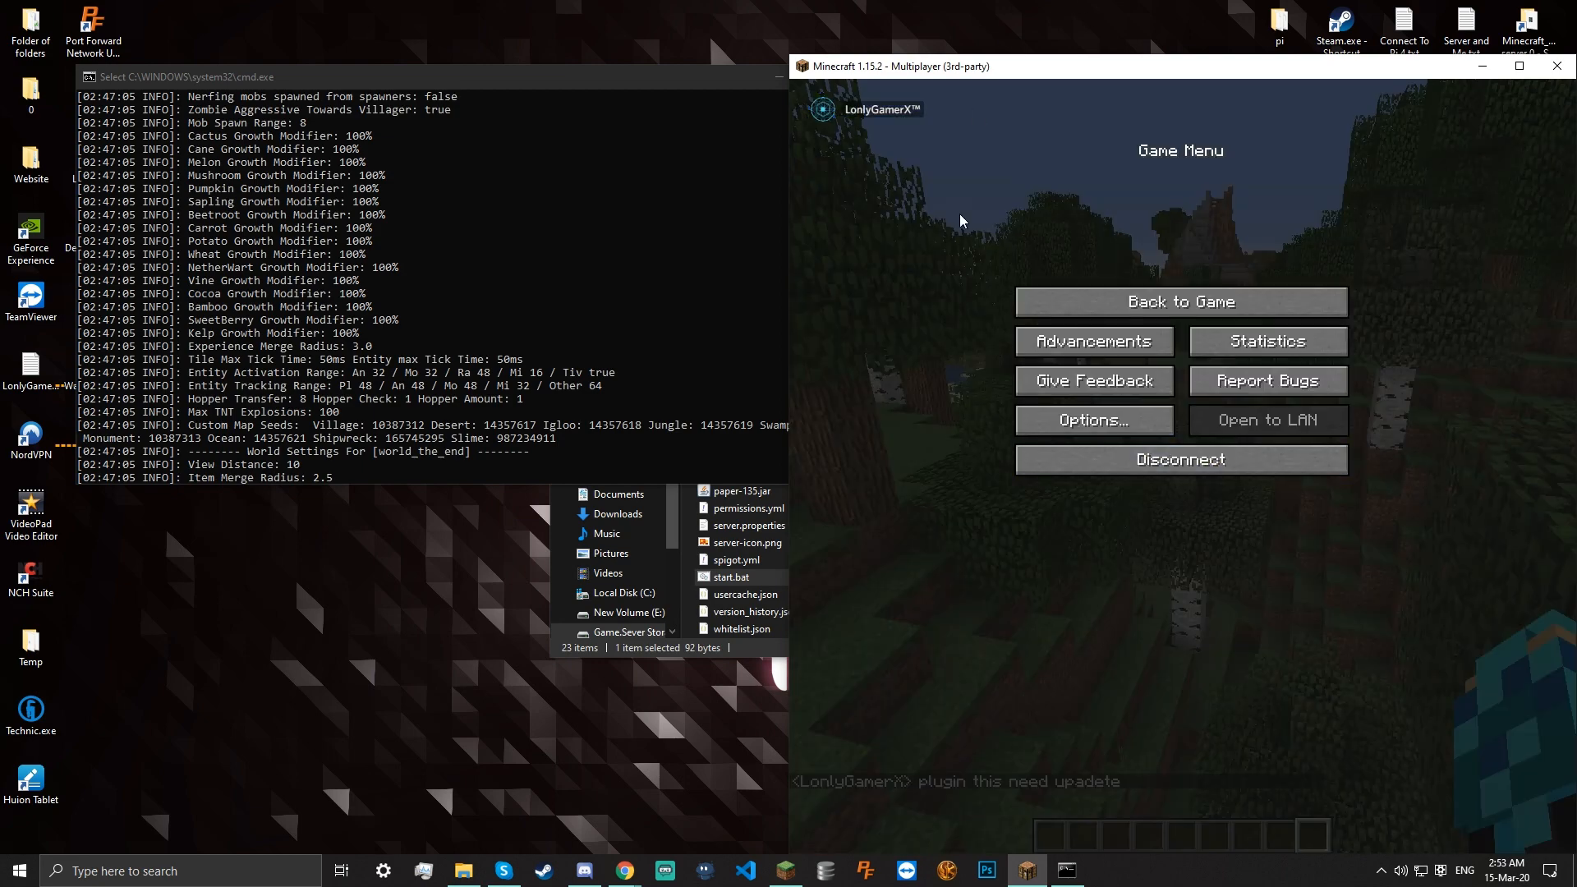
left_click(1142, 425)
left_click(1181, 498)
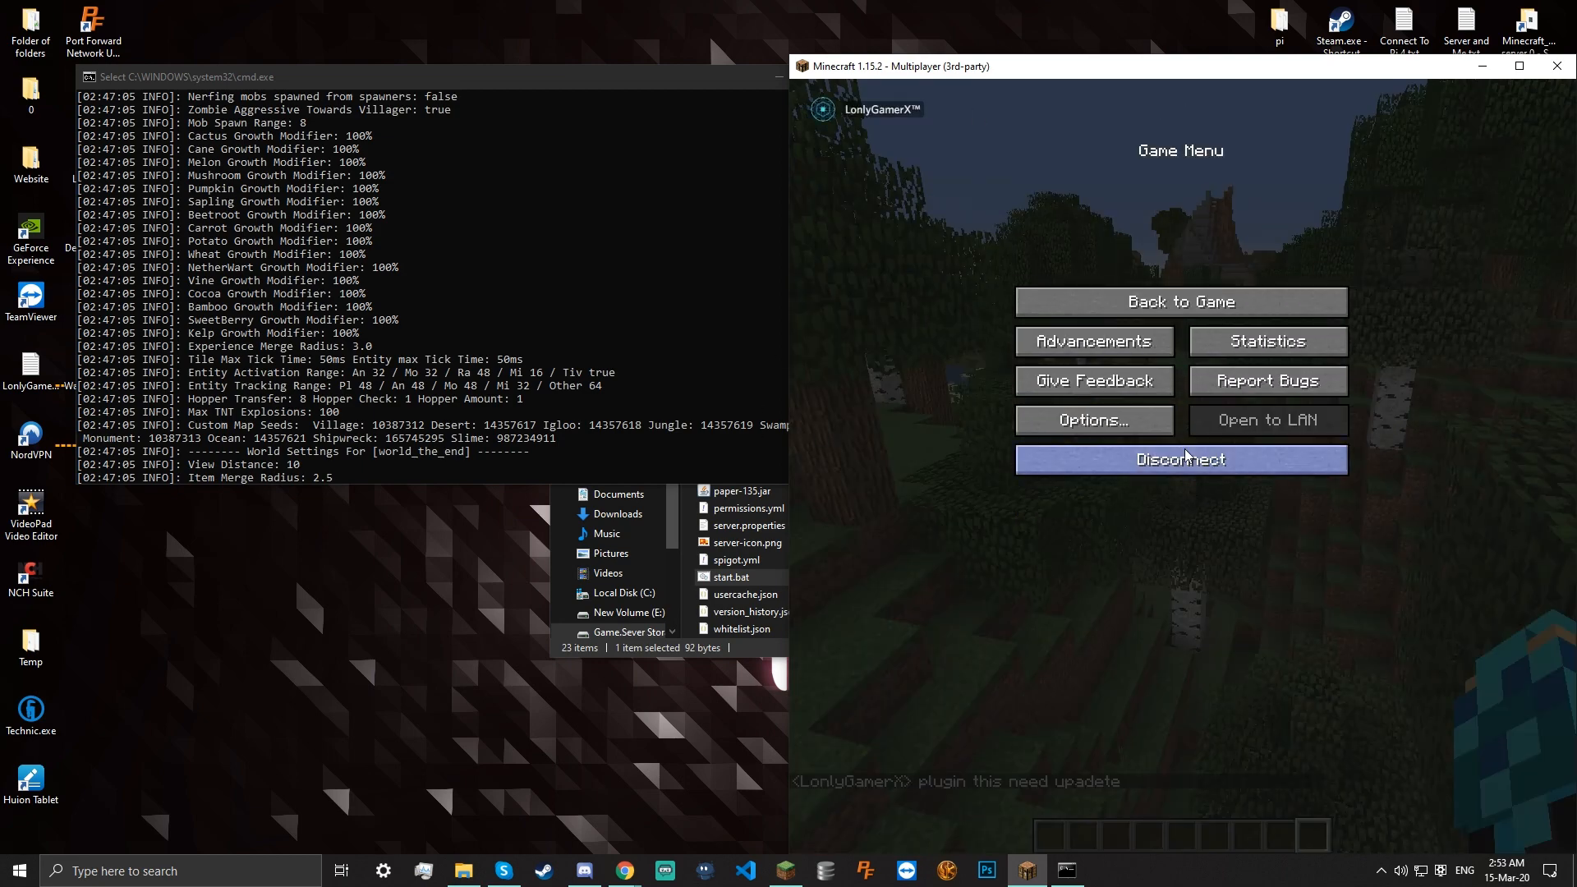
left_click(1185, 453)
left_click(1556, 66)
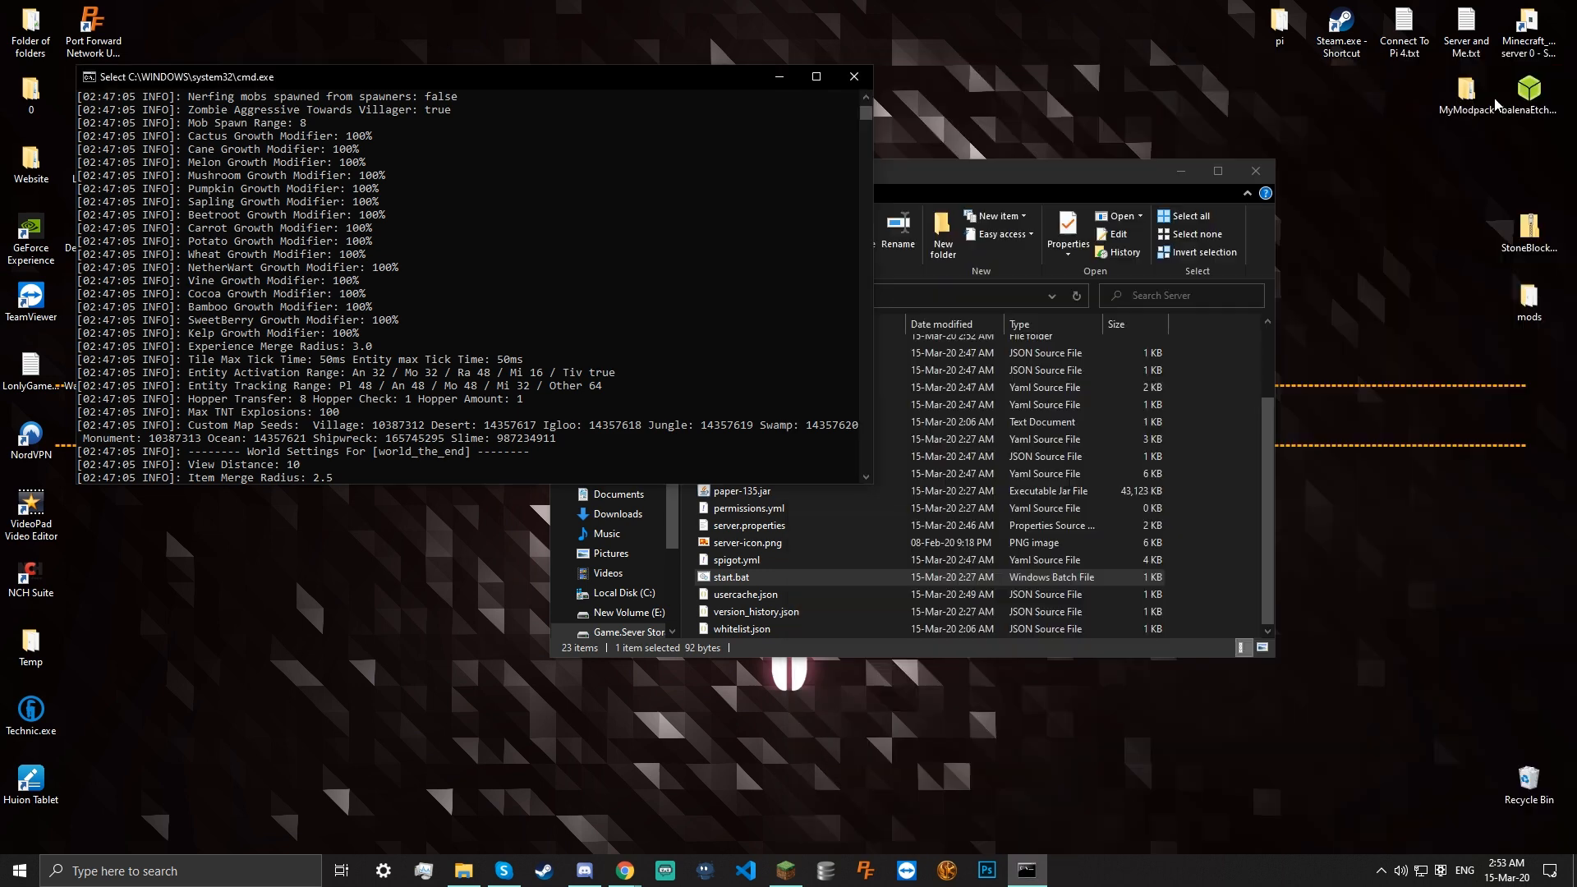
Close the server console, then view permissions.yml in the code editor and close it
left_click(853, 77)
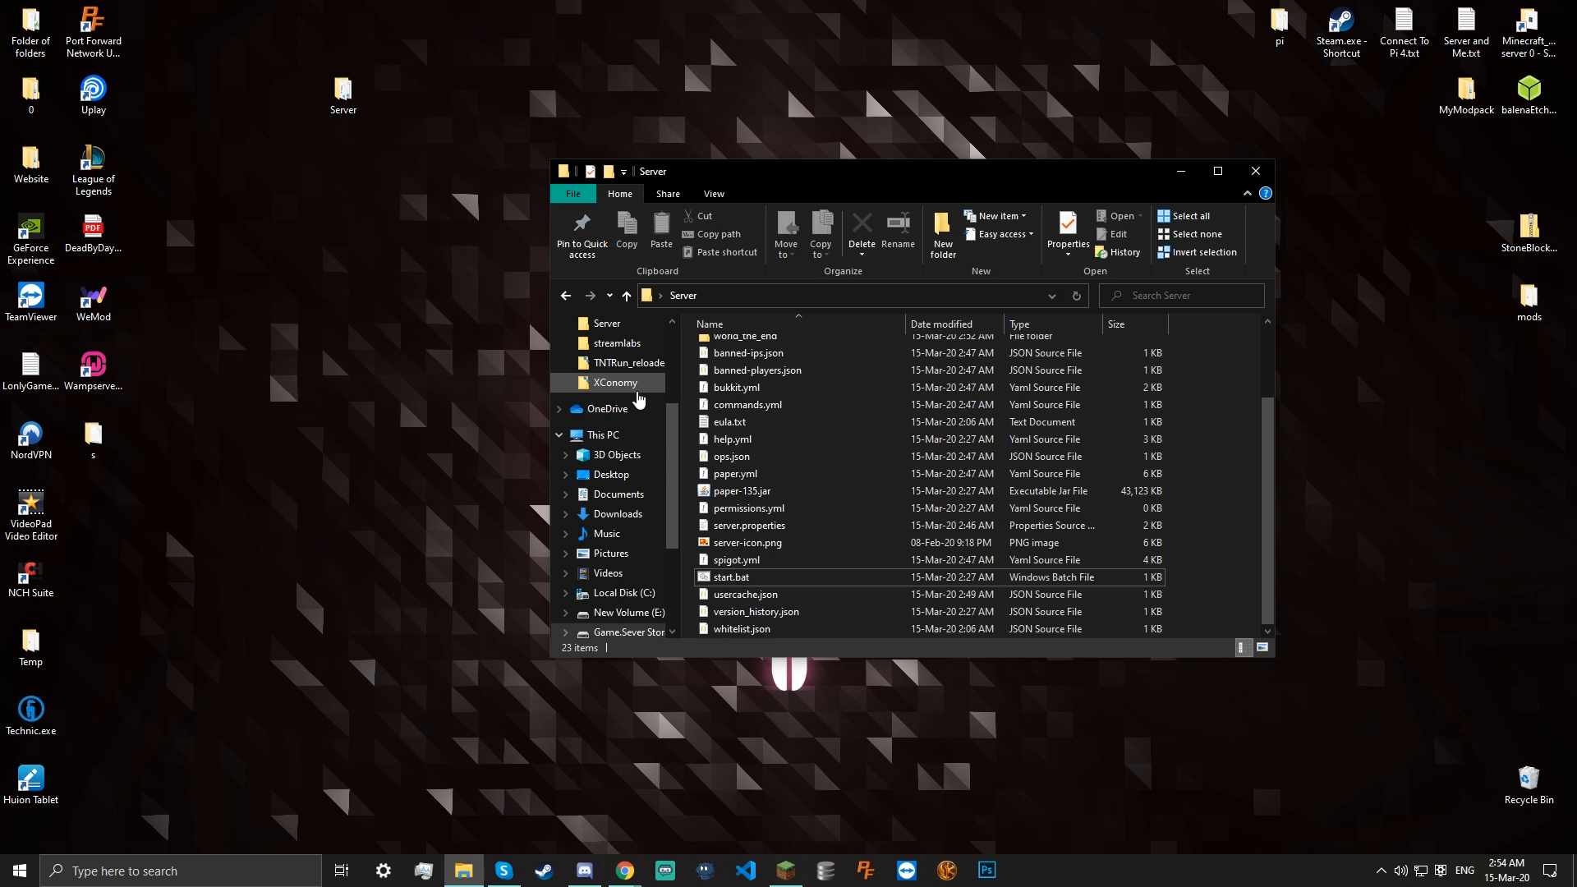
left_click(762, 508)
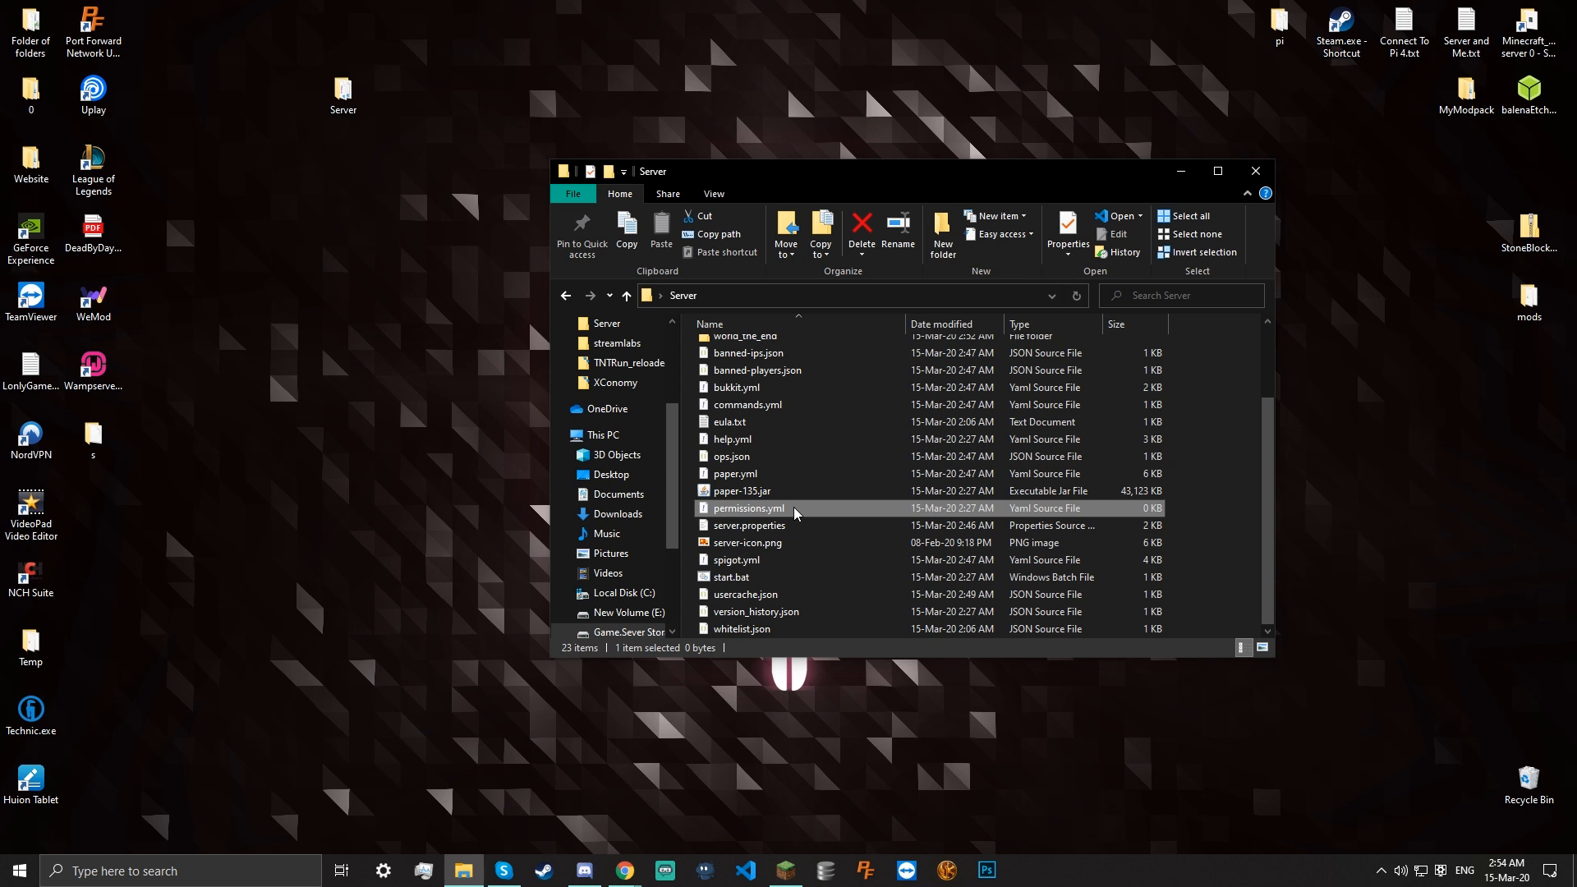
double_click(795, 512)
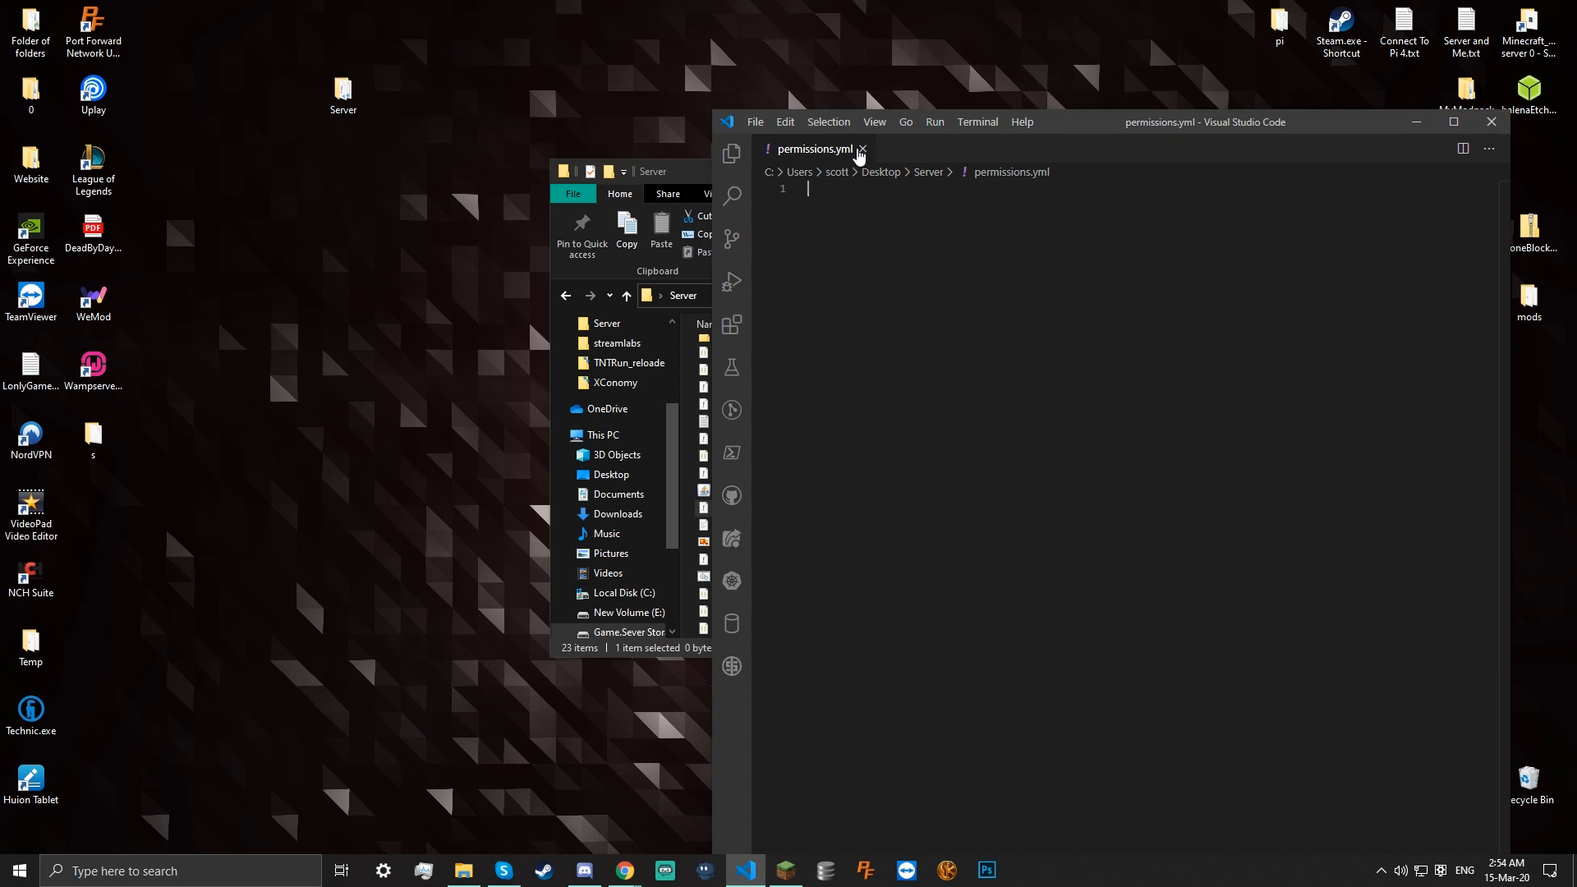
left_click(866, 149)
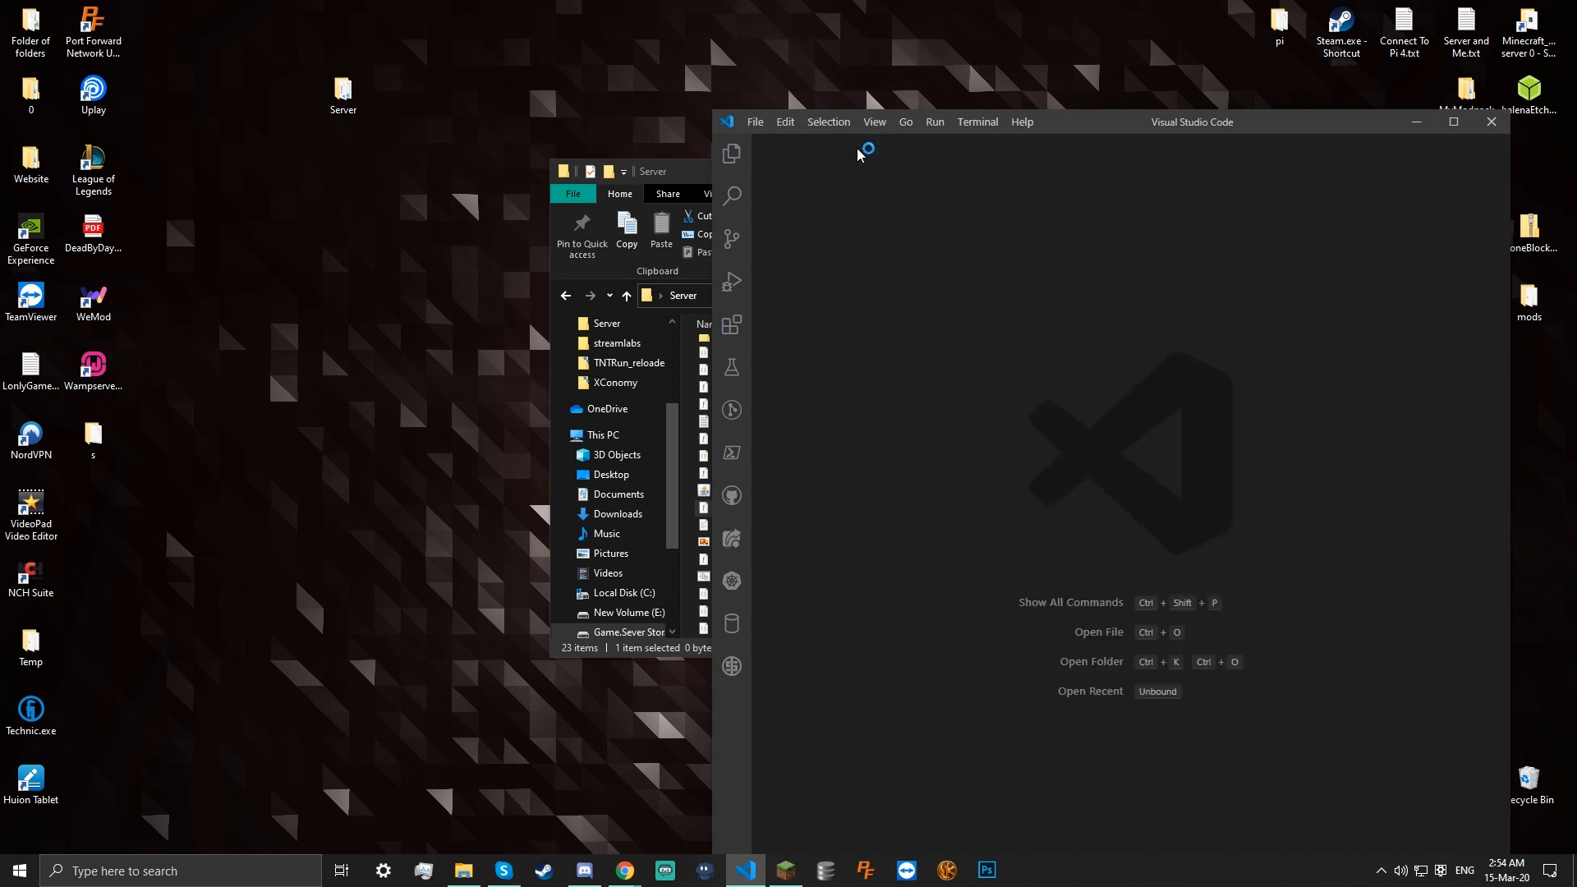
left_click(1493, 122)
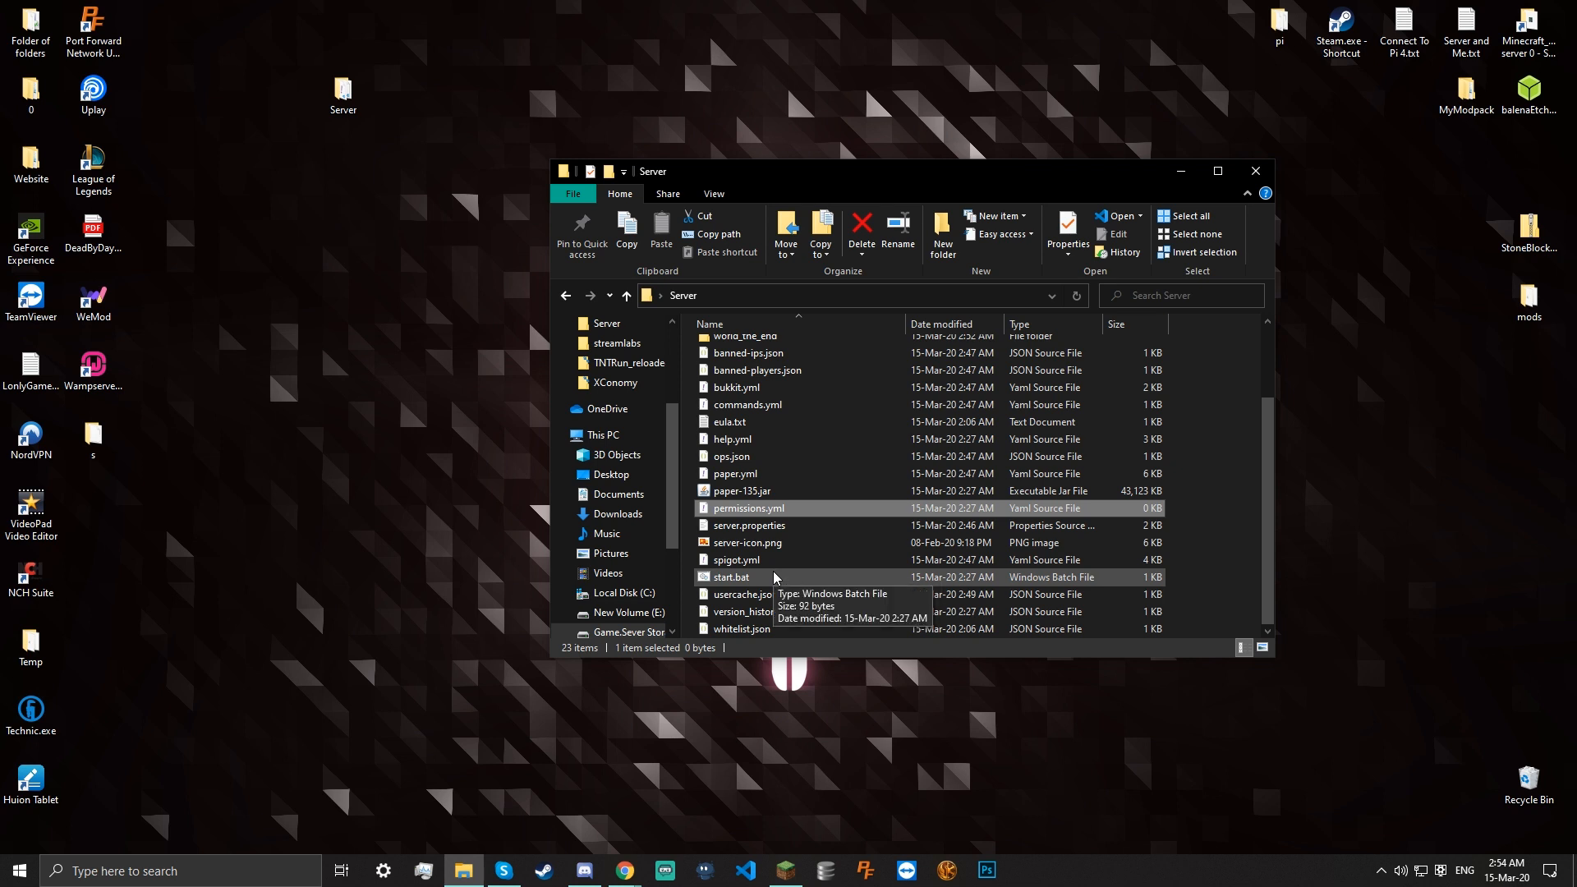
Clear the file selection and close the Server folder window
left_click(1227, 391)
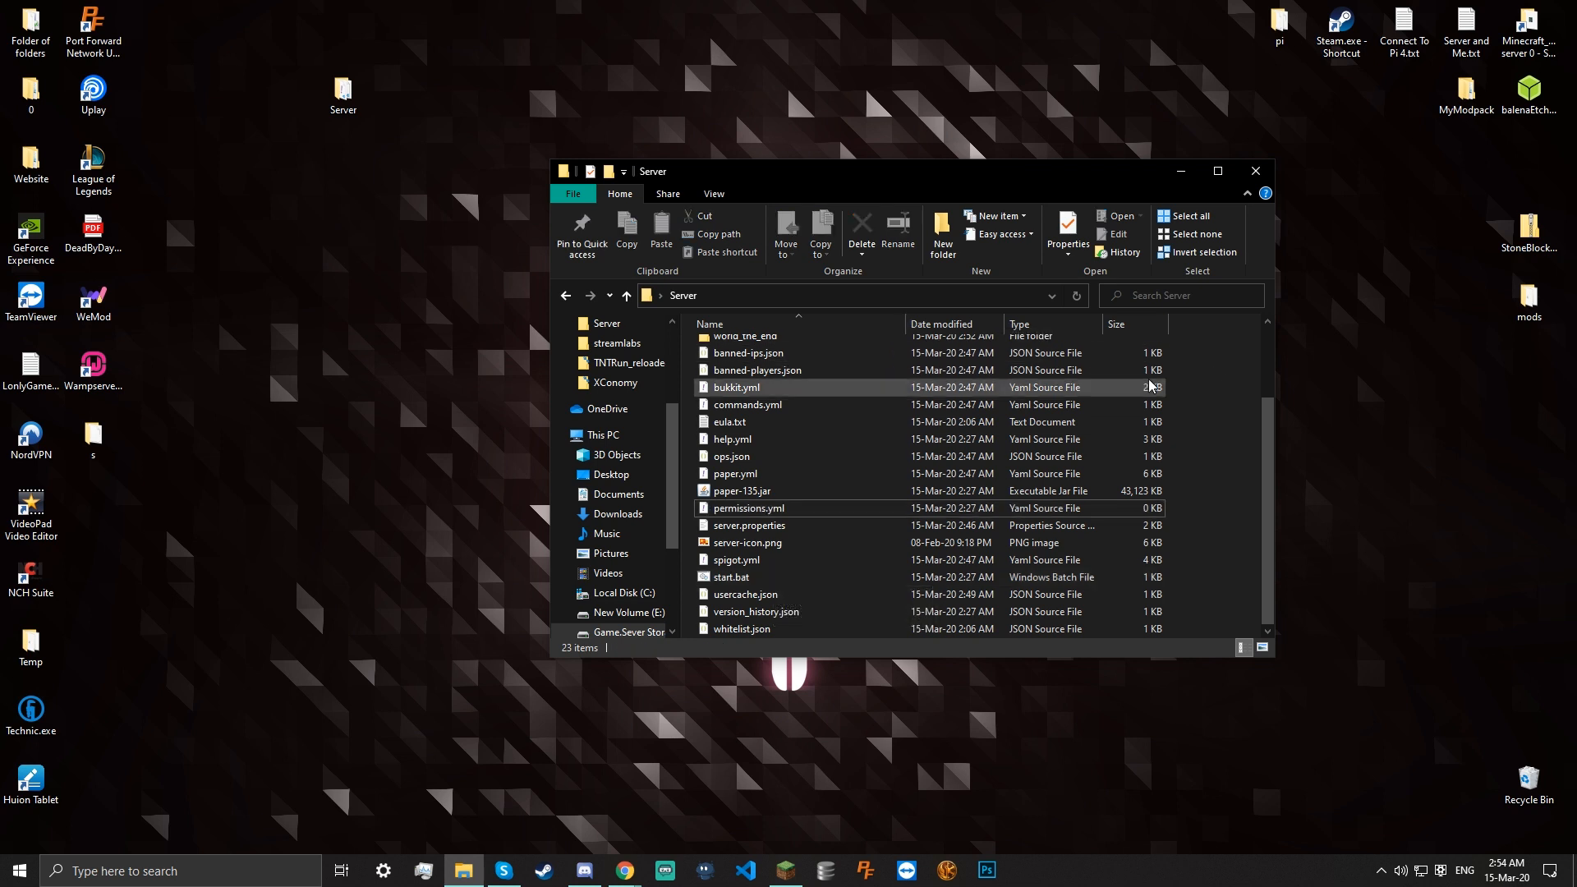
scroll(855, 509, "up", 2)
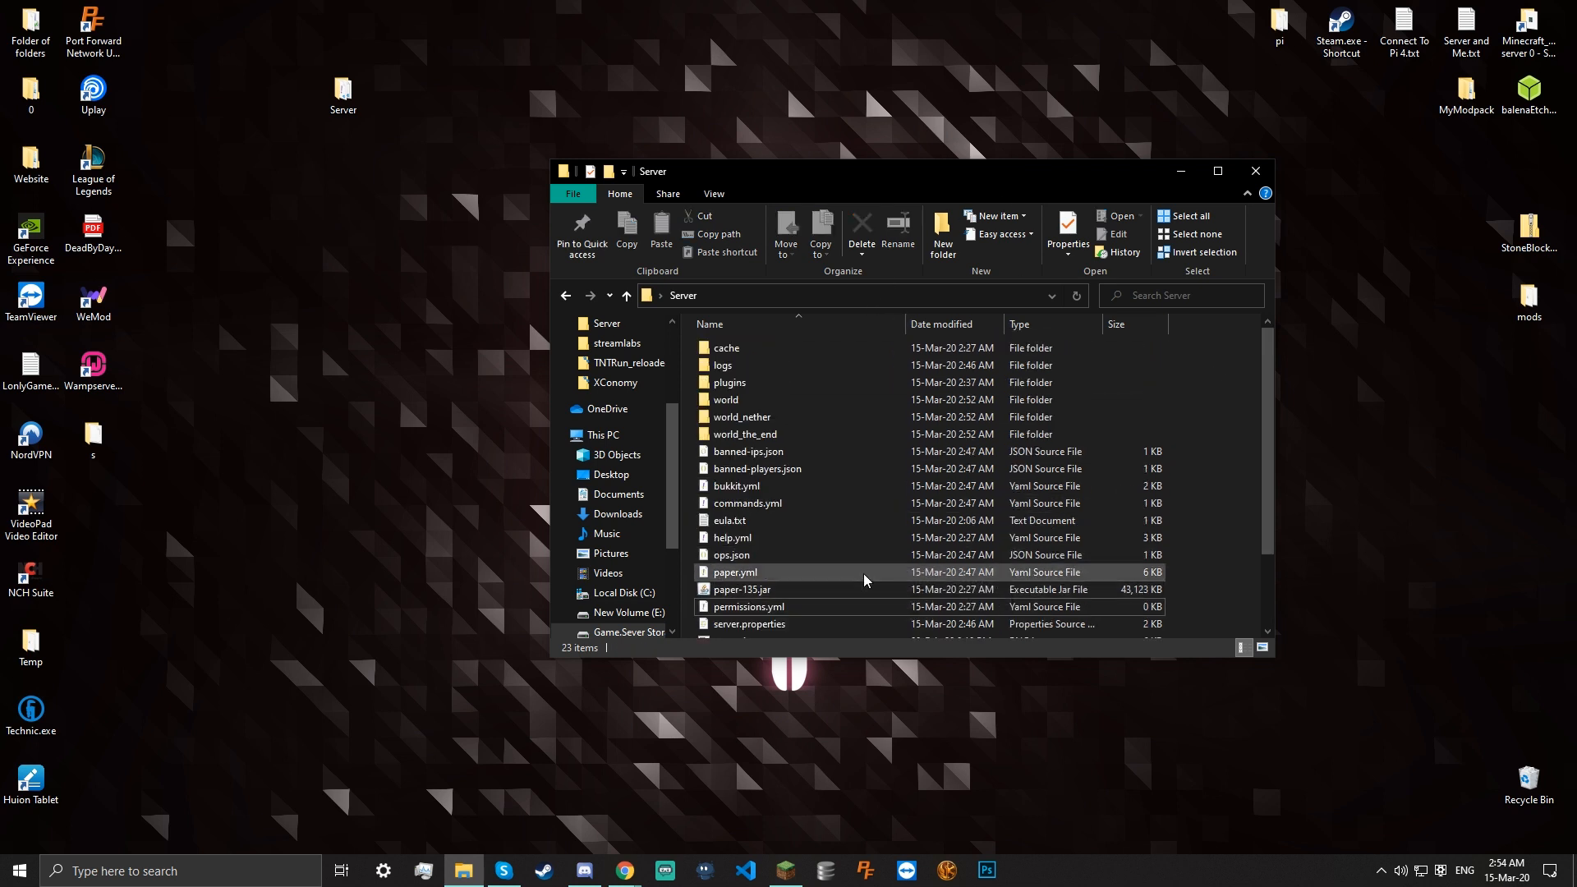
left_click(1256, 175)
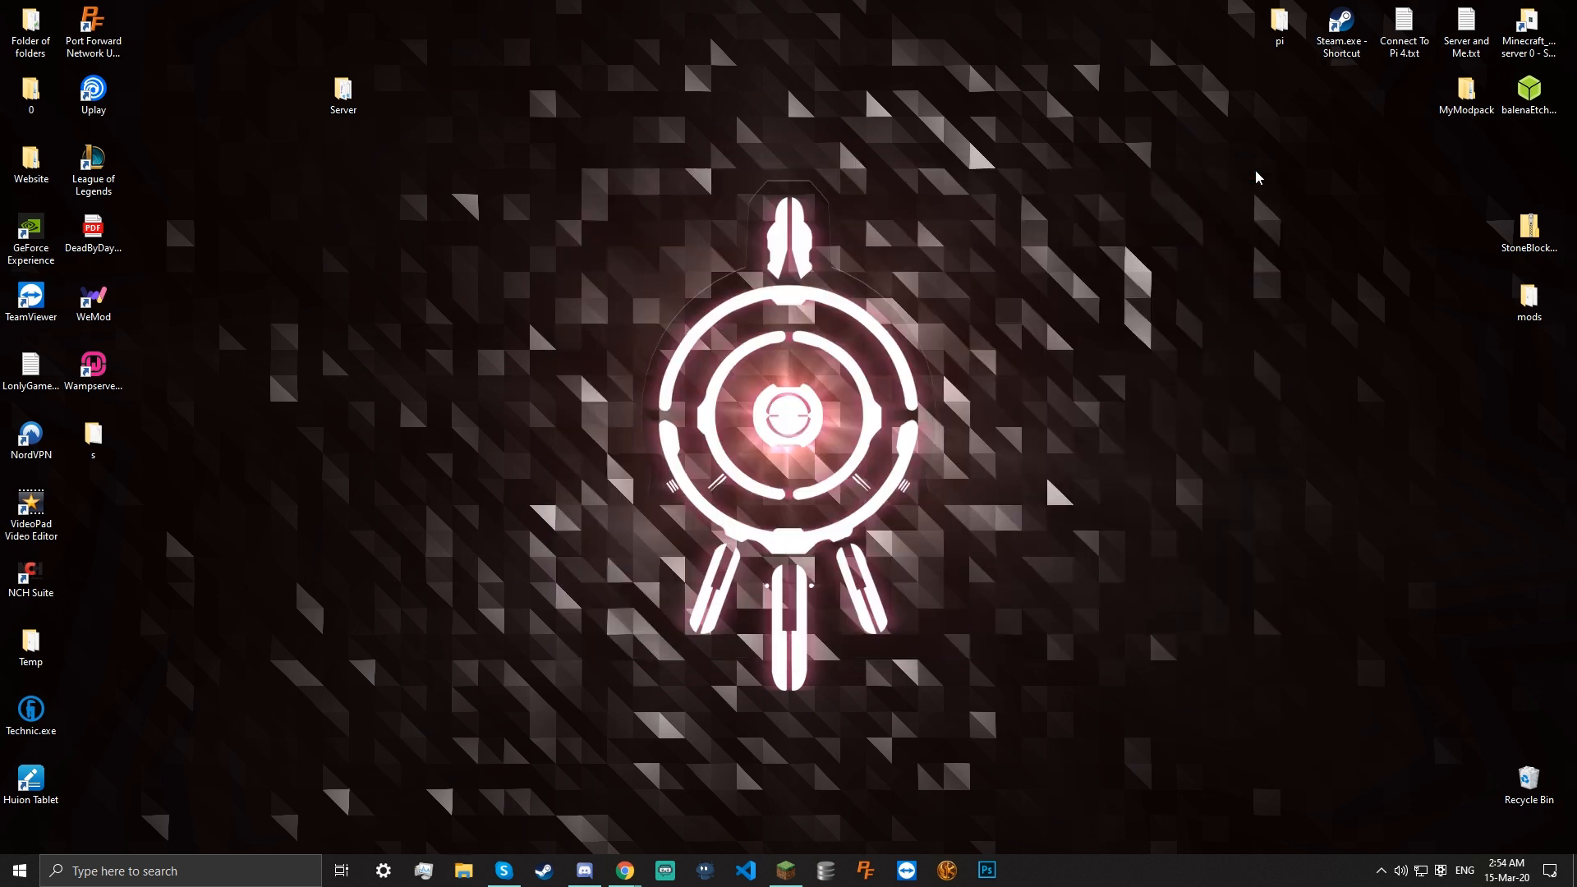